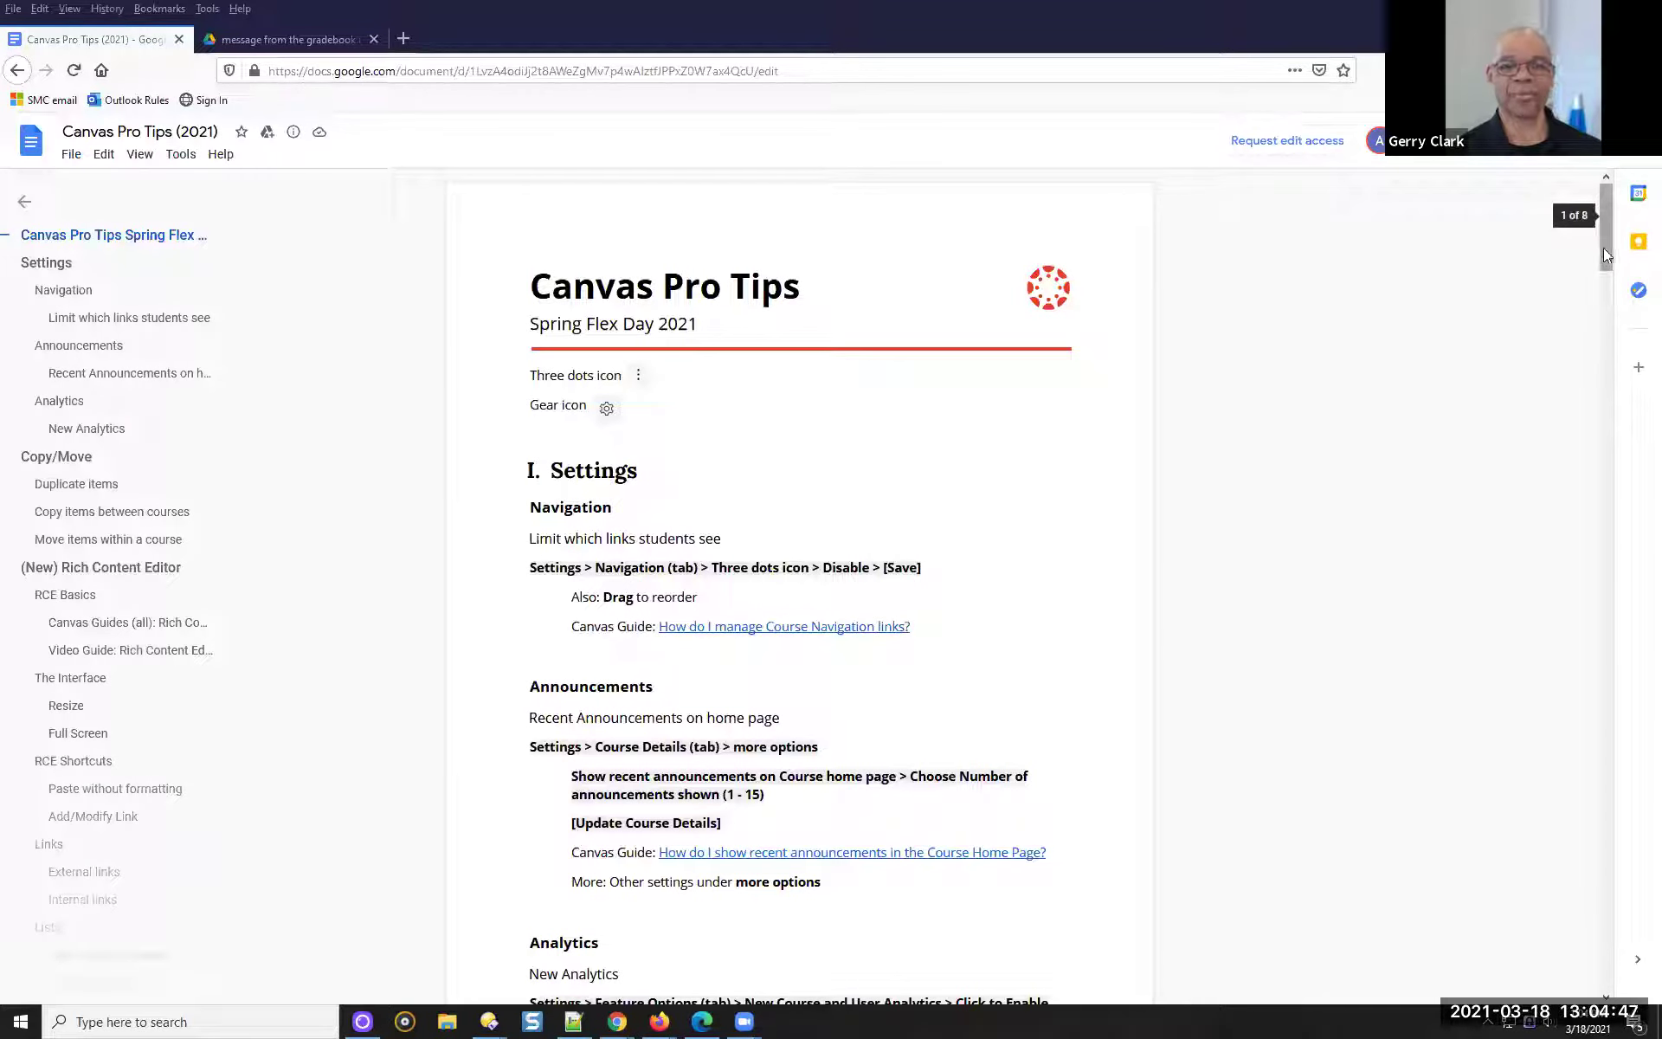
# Look through the Resources section at the end of the Canvas Pro Tips document and return to its Settings section
pyautogui.moveTo(1604, 248); pyautogui.dragTo(1575, 892)
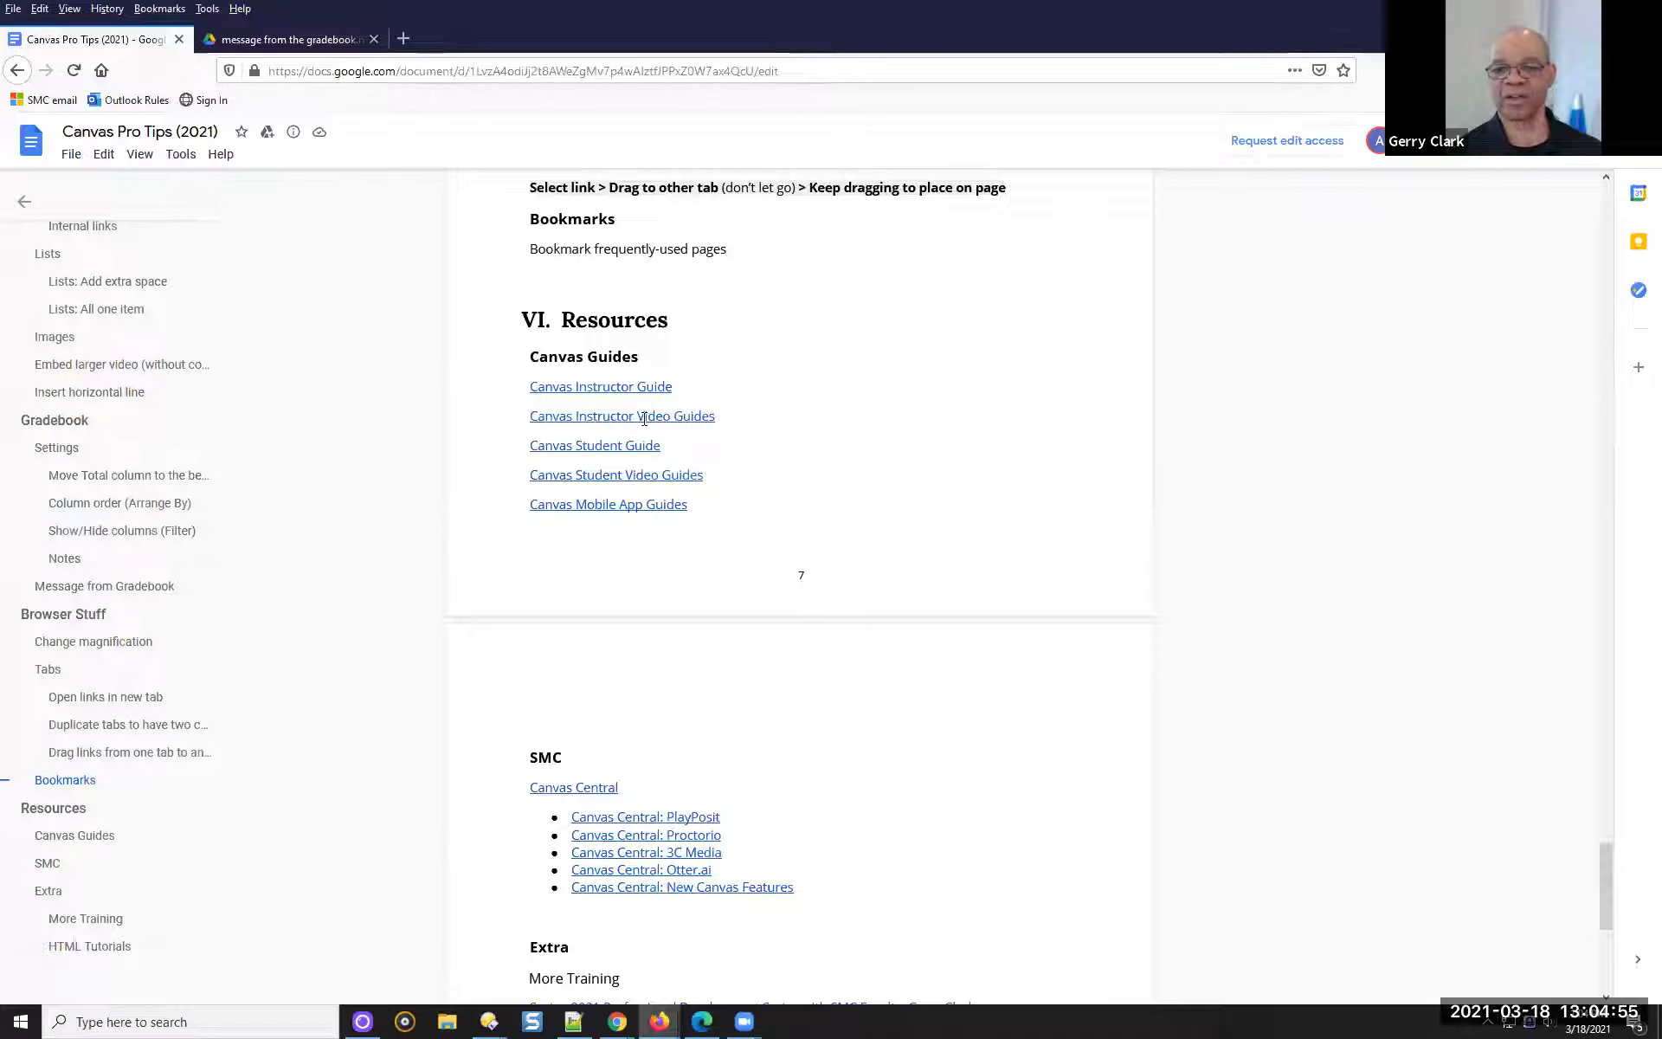
pyautogui.scroll(-2, 823, 729)
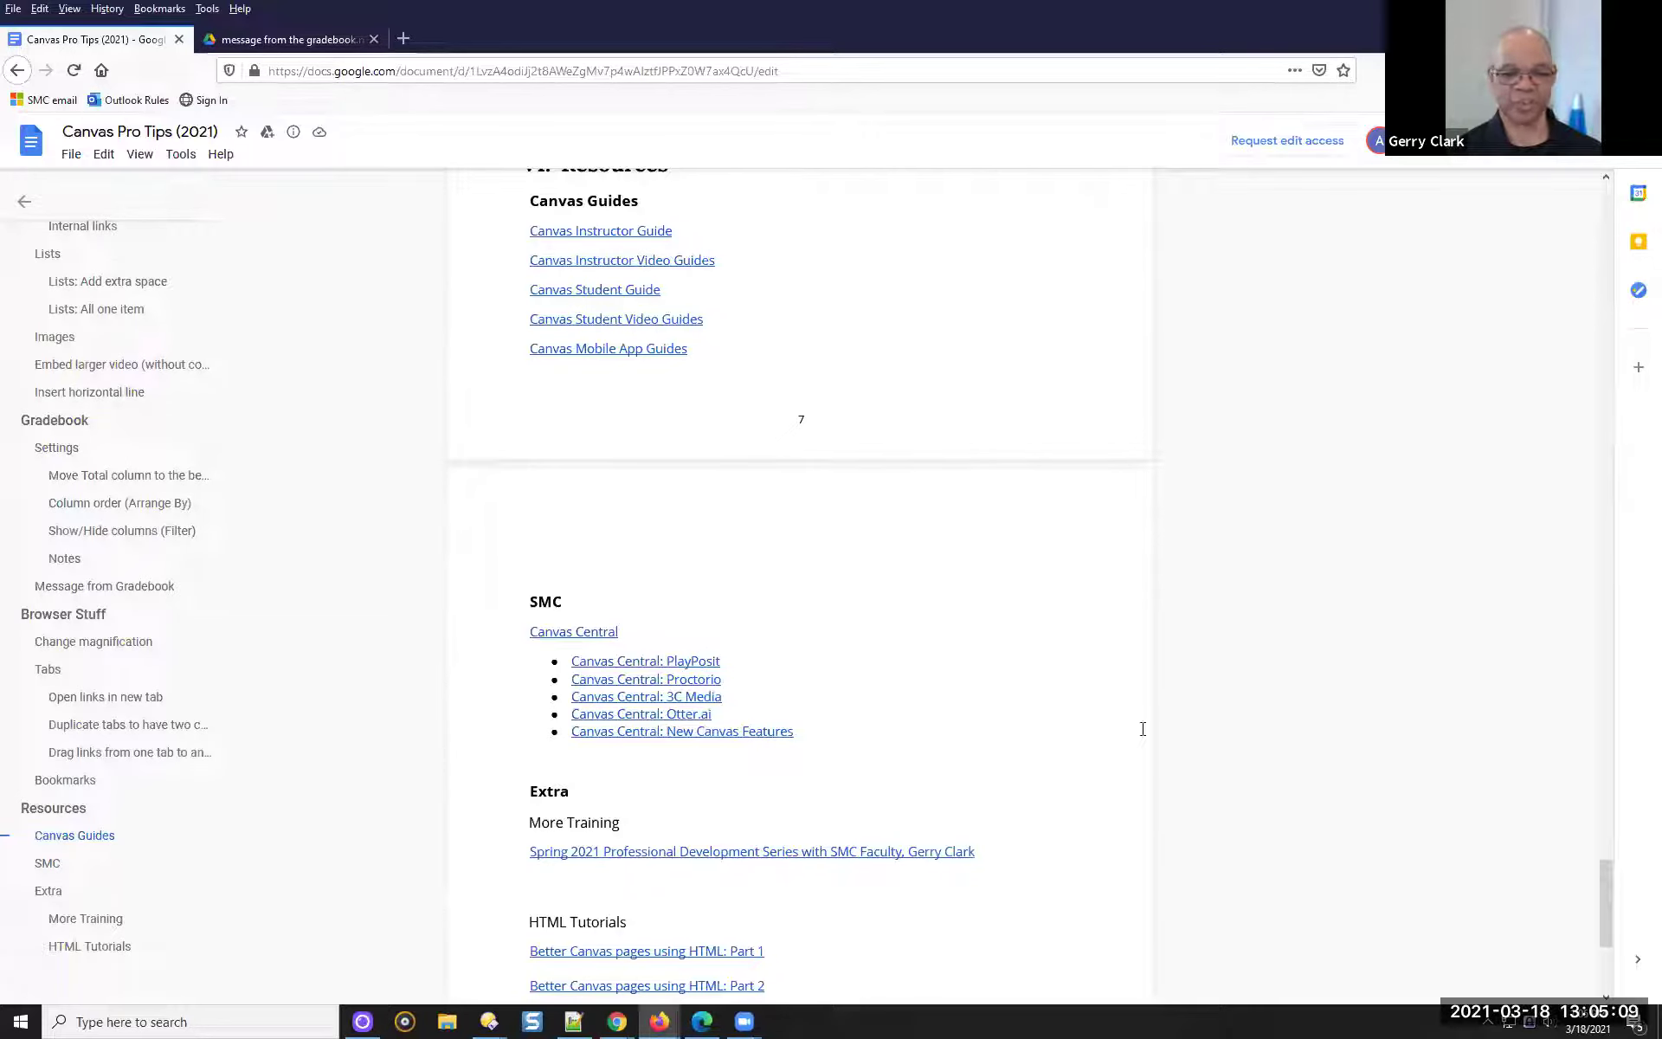
pyautogui.scroll(-2, 820, 585)
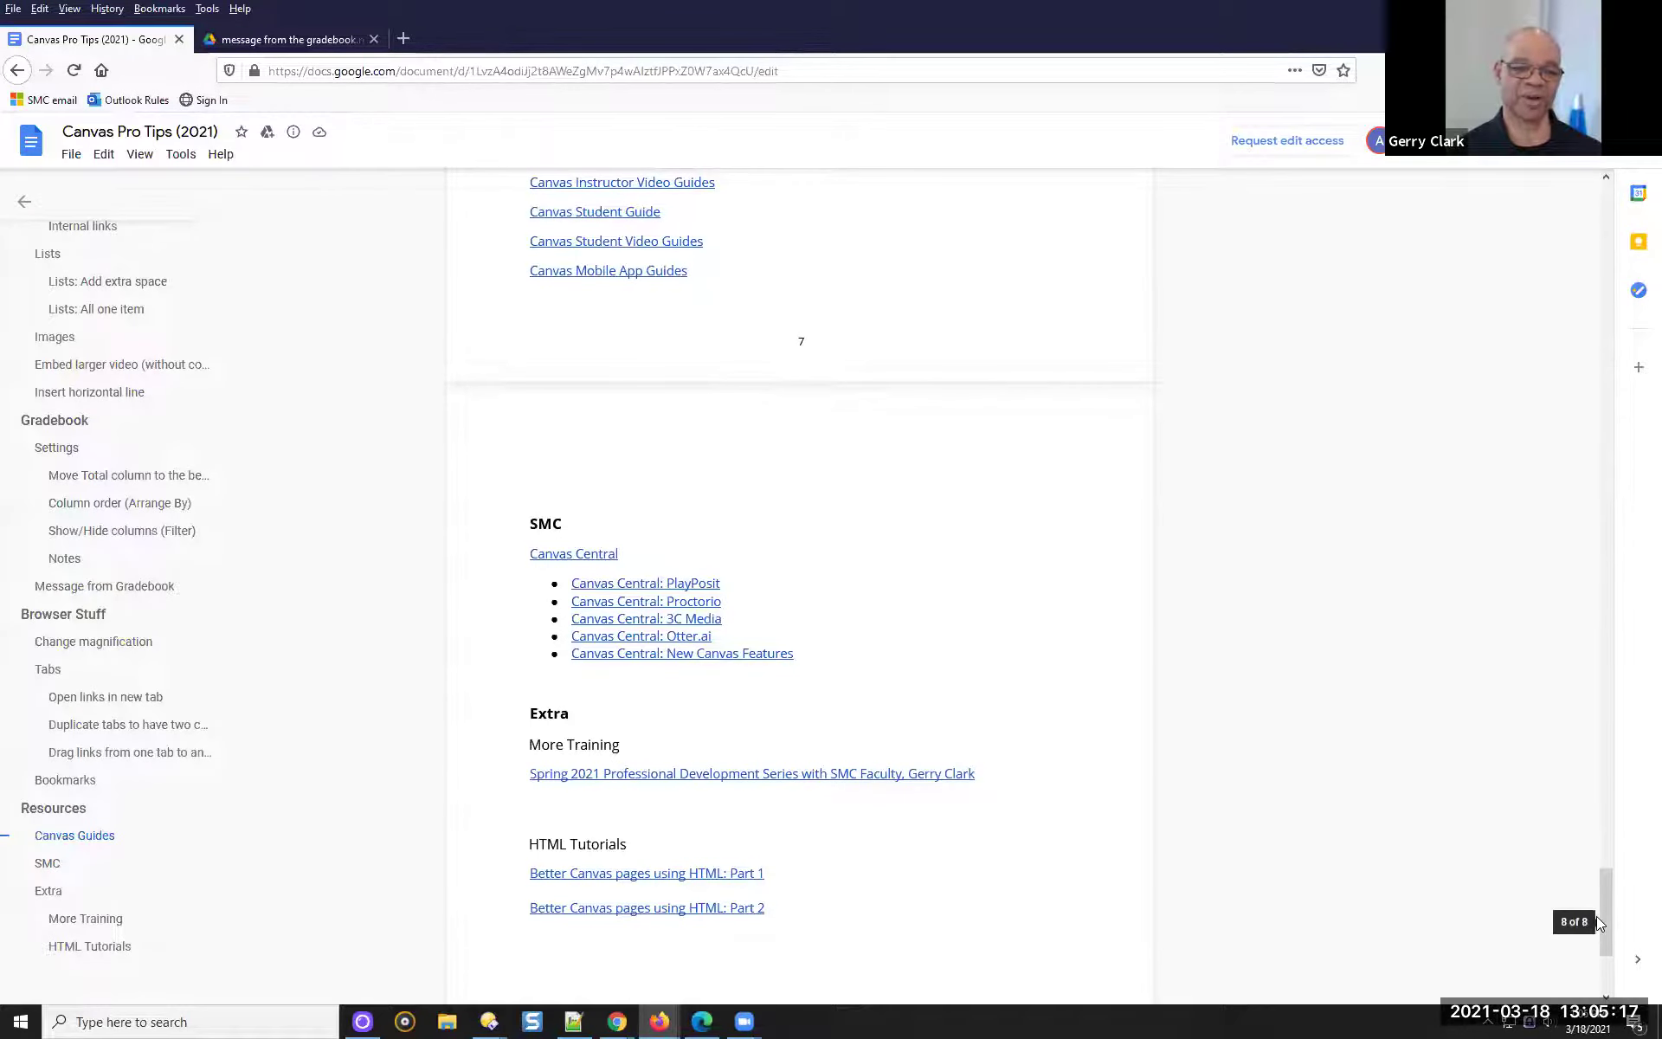
pyautogui.moveTo(1607, 924); pyautogui.dragTo(1607, 212)
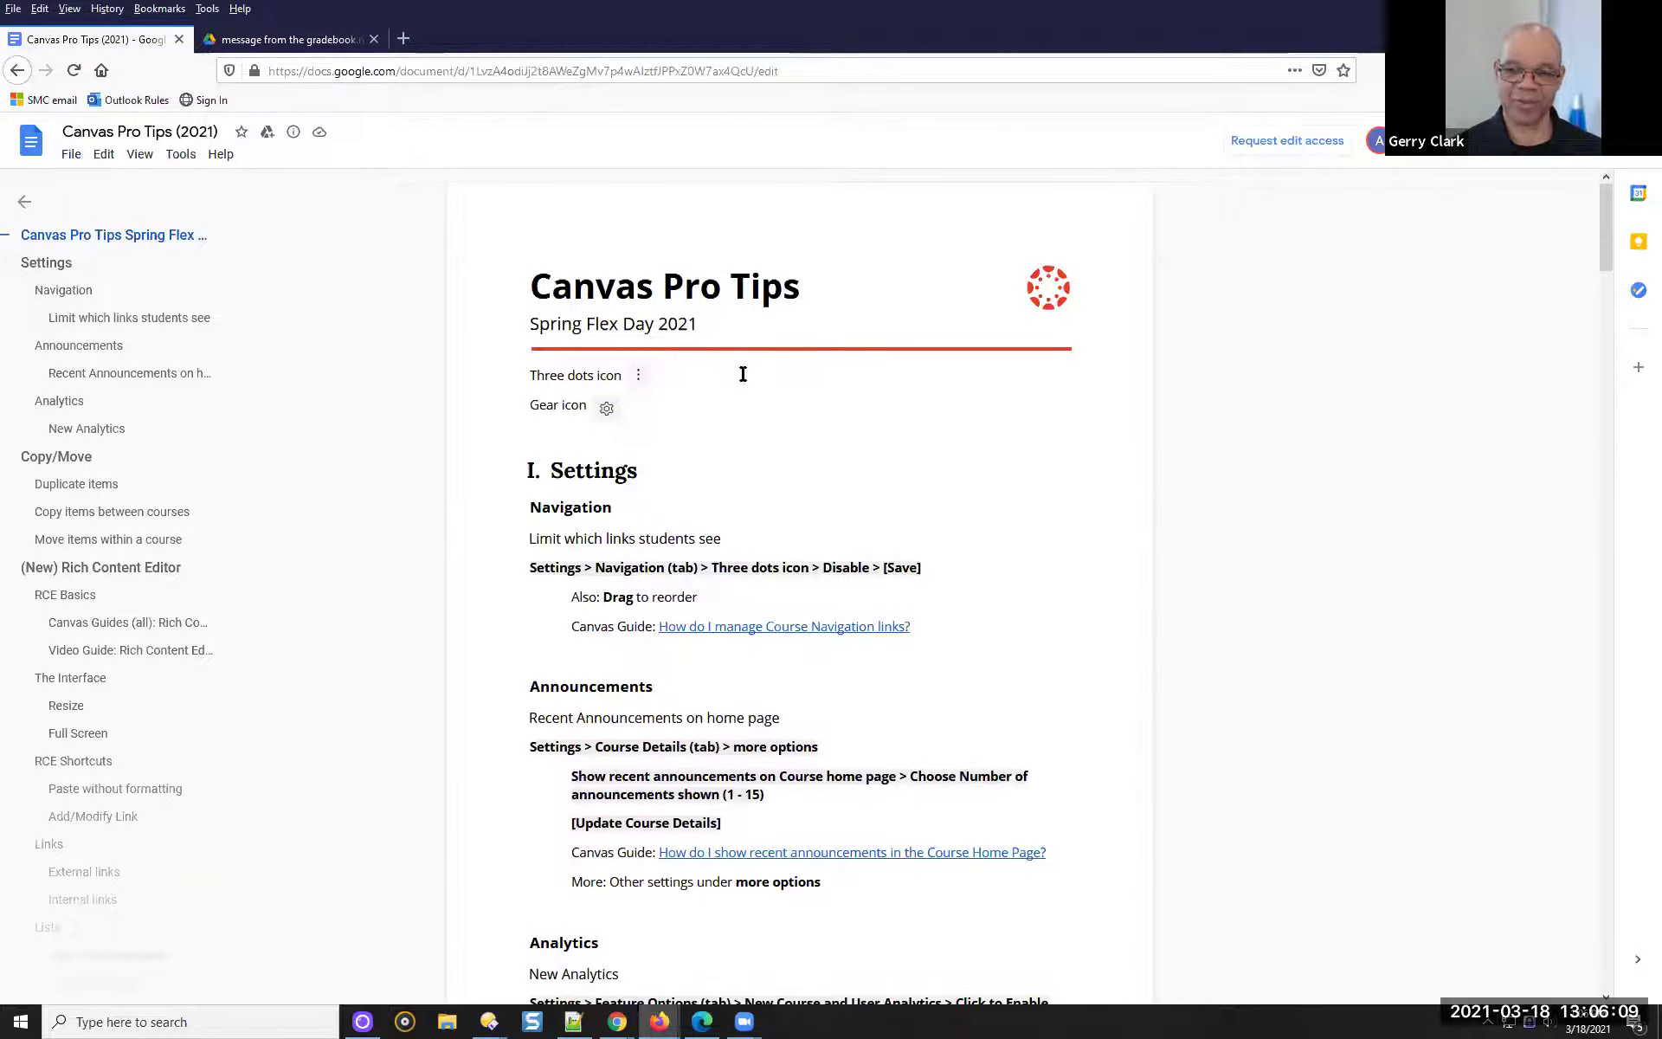
pyautogui.scroll(-2, 743, 372)
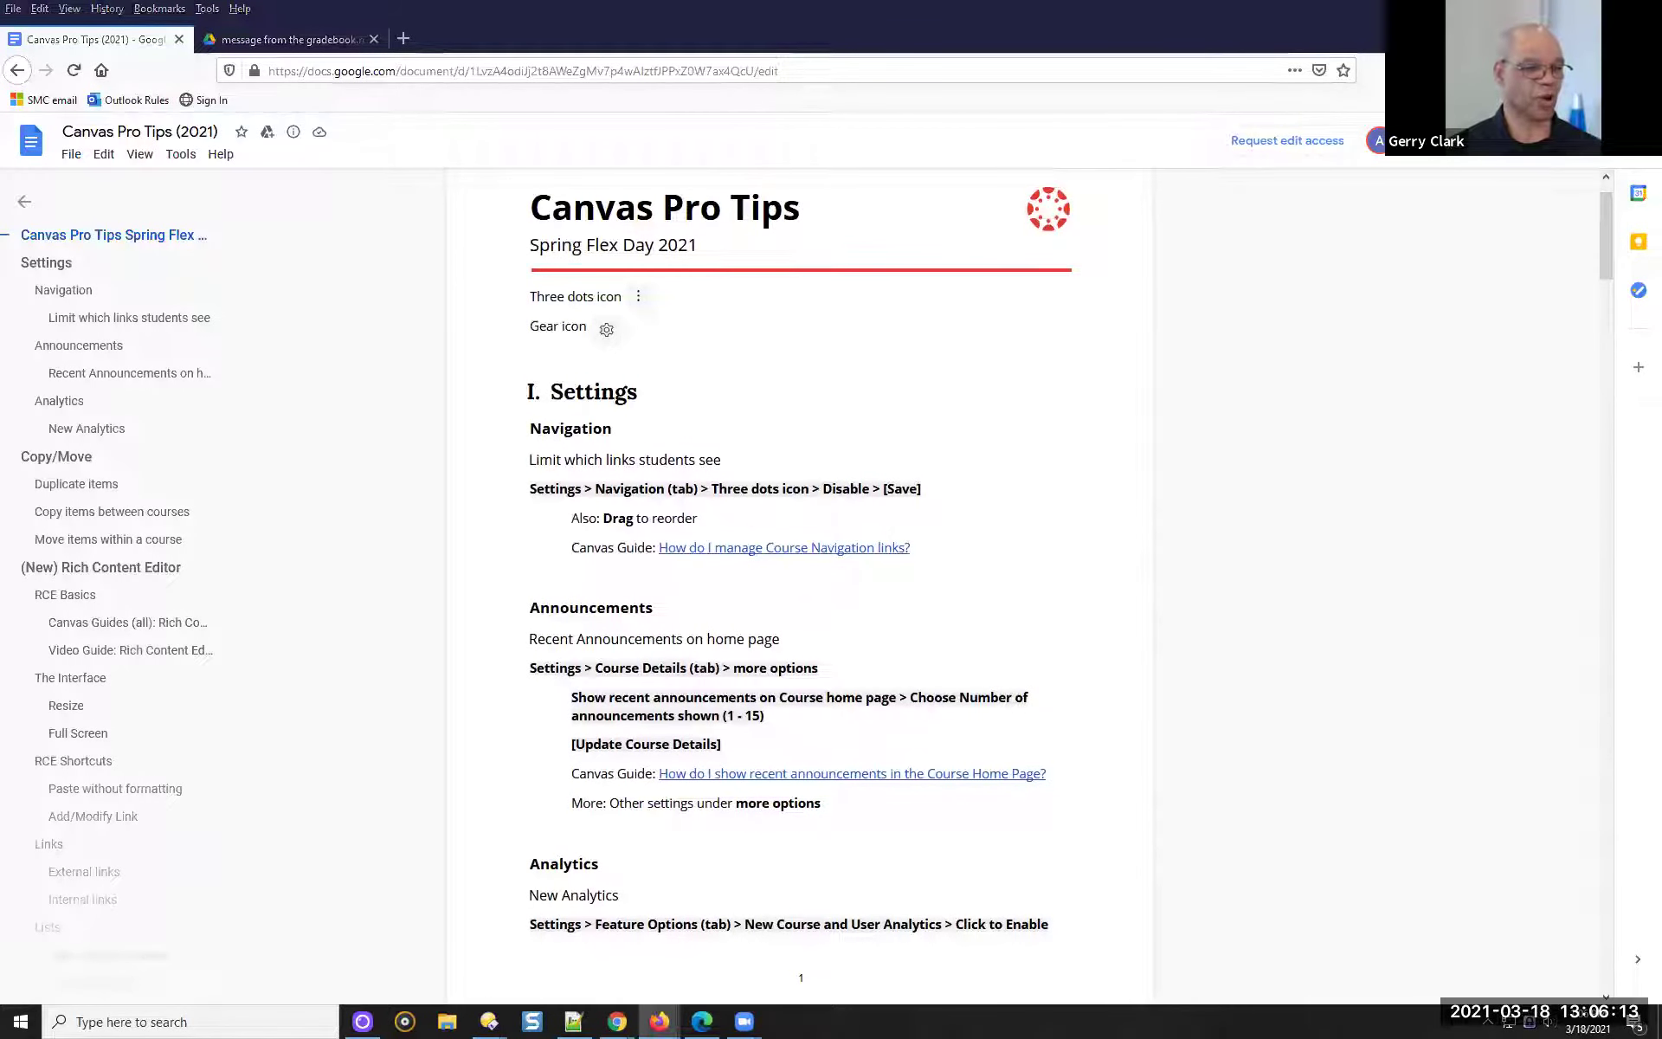
# Switch to the sandbox course in Chrome, open its Settings in a new tab, and show the course Navigation settings
pyautogui.hotkey('alt', 'Tab')
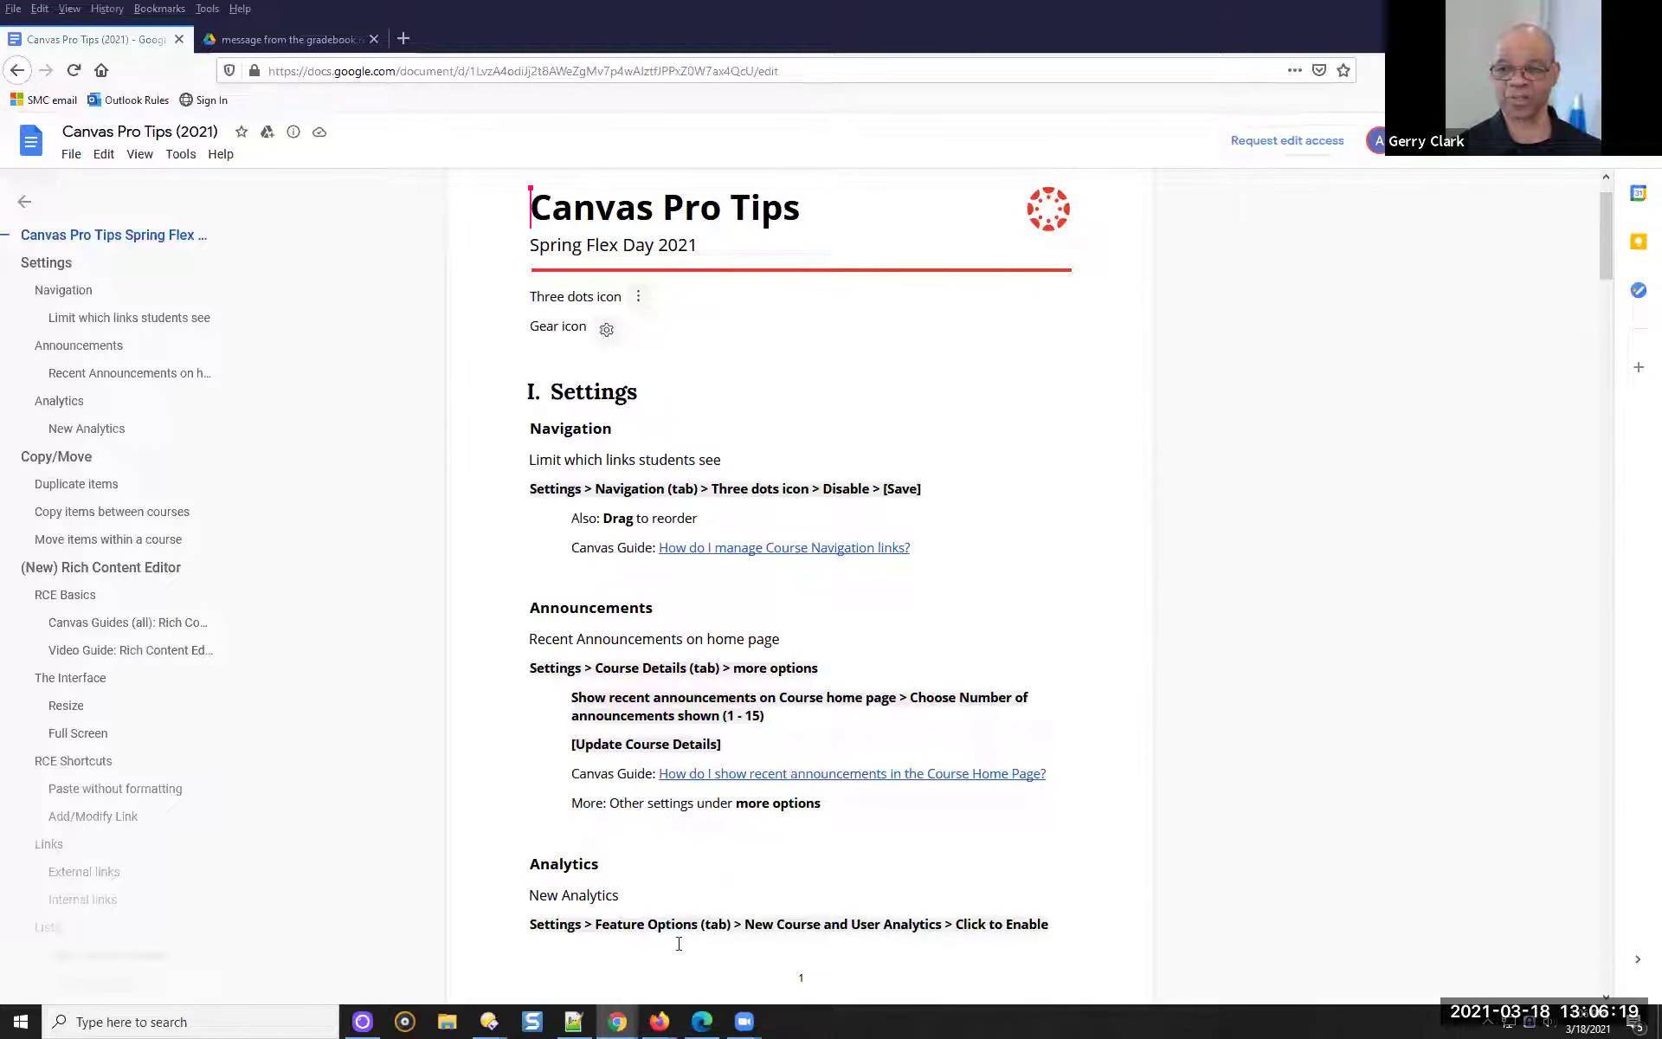
pyautogui.moveTo(617, 1021)
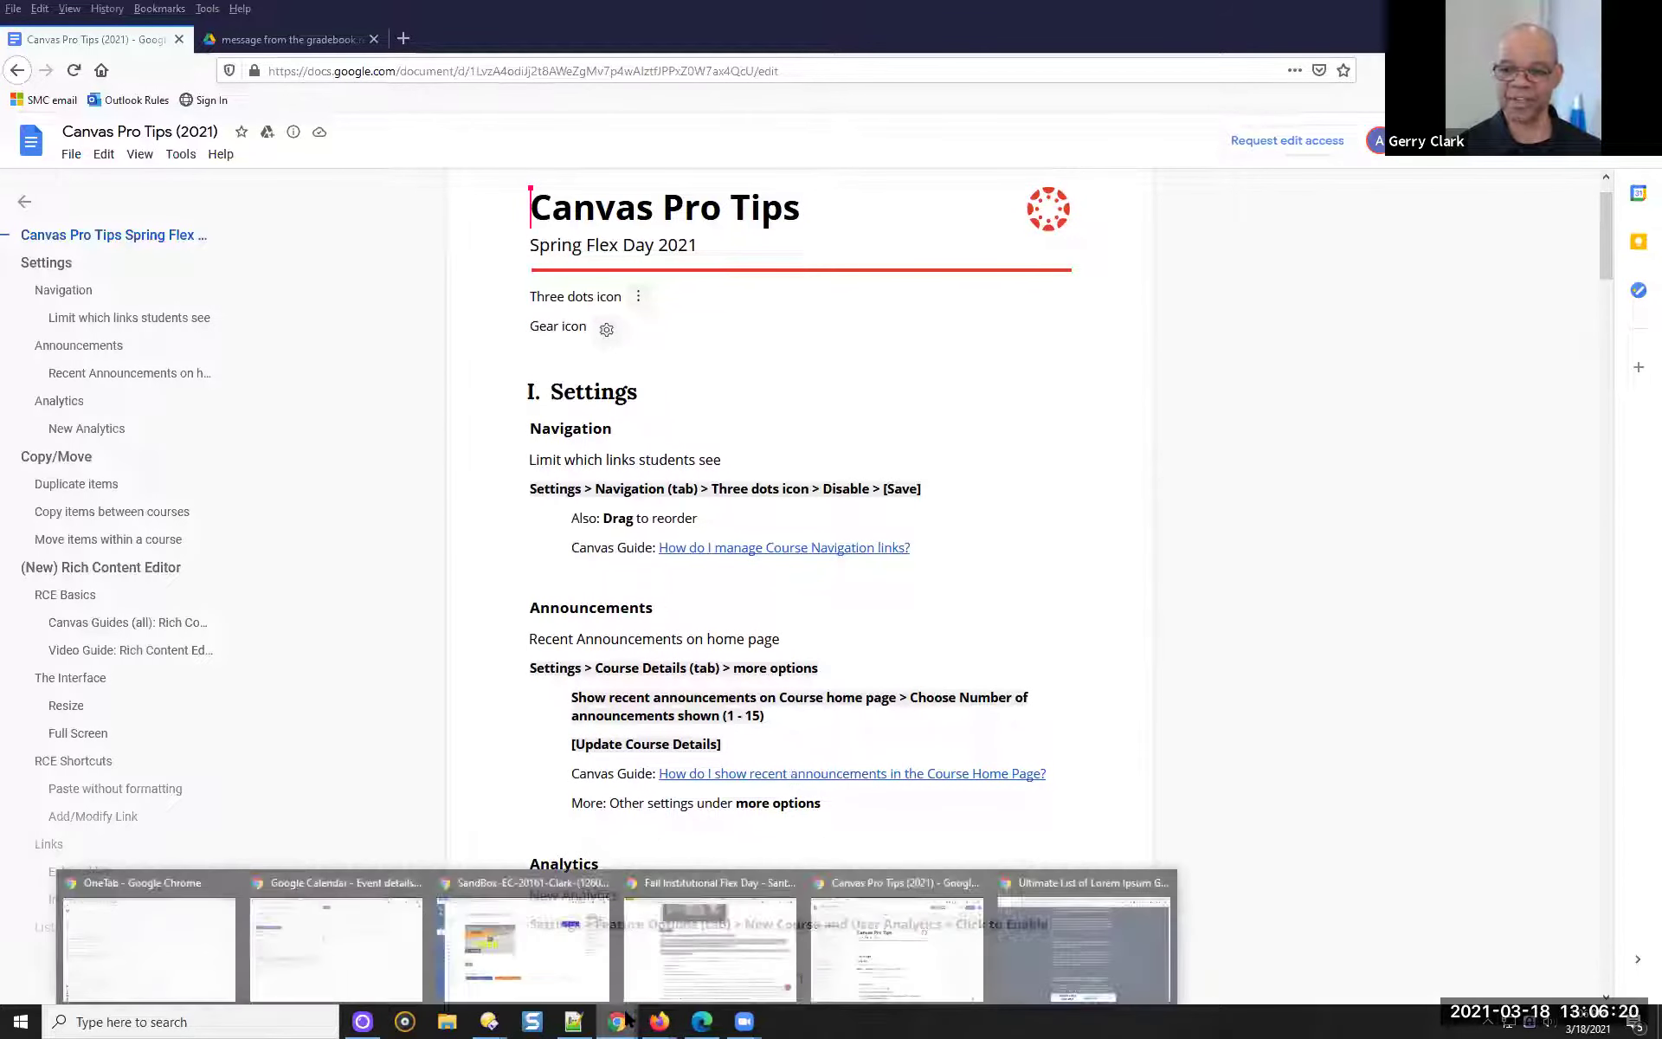
pyautogui.click(536, 965)
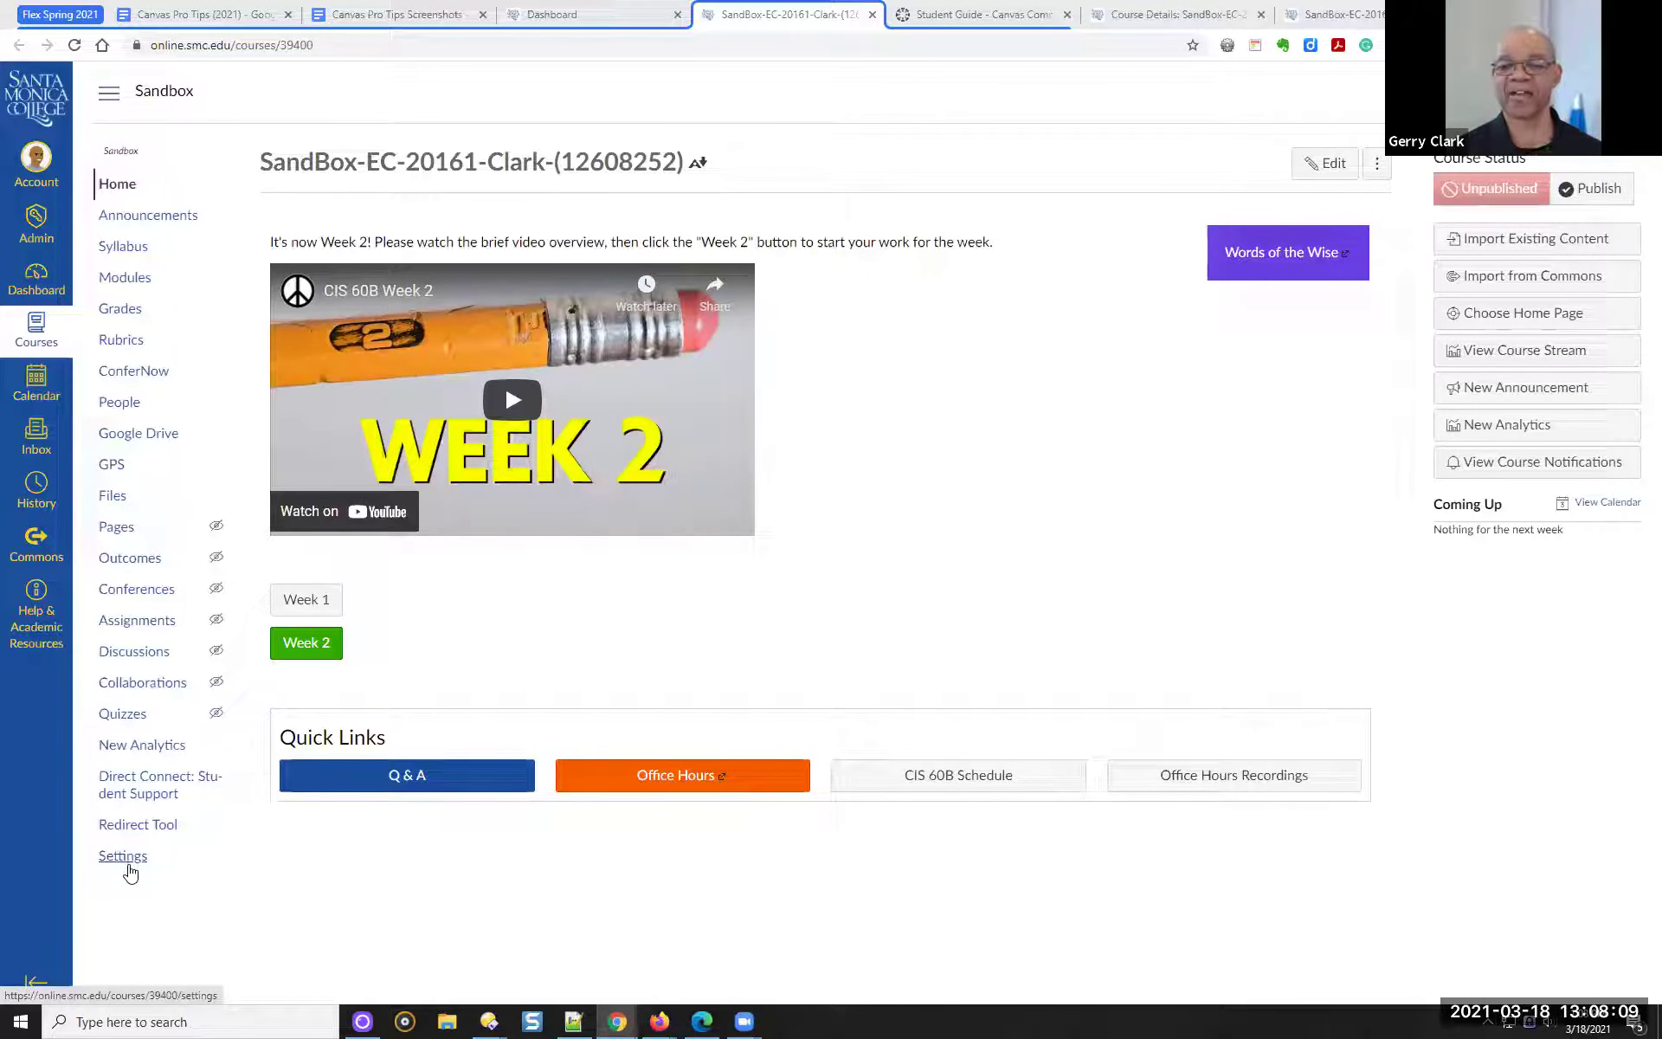
pyautogui.keyDown('ctrl'); pyautogui.click(129, 863); pyautogui.keyUp('ctrl')
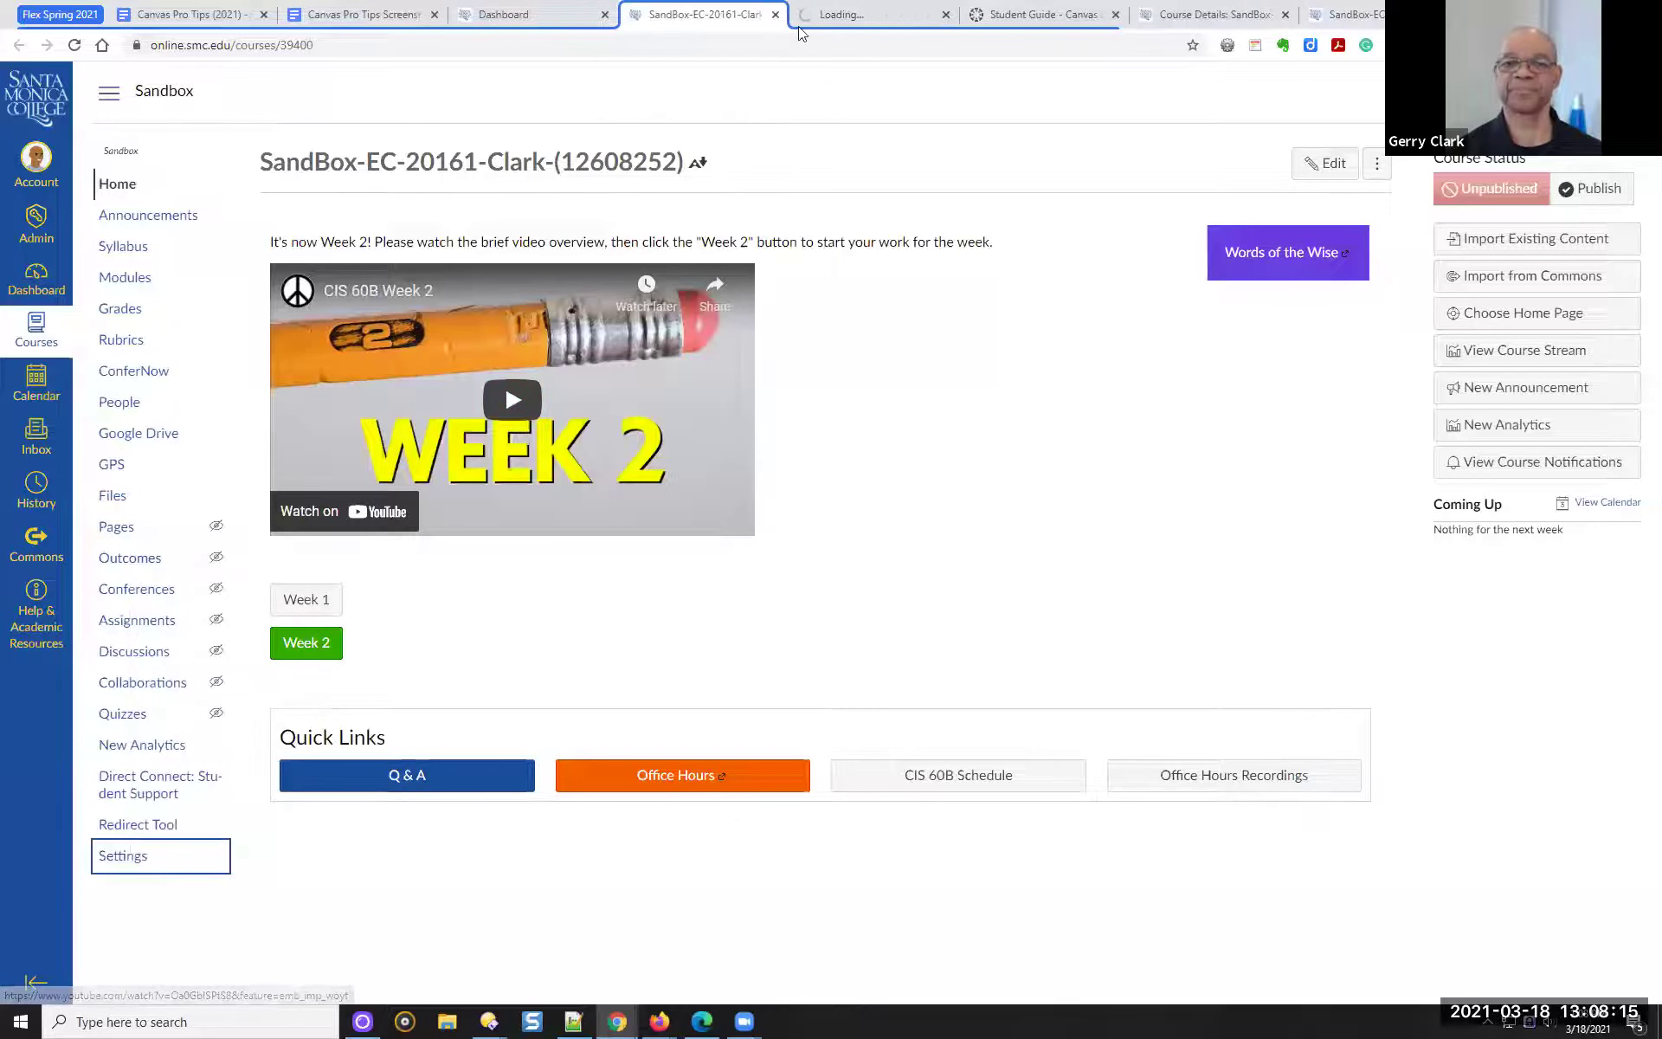
pyautogui.click(820, 19)
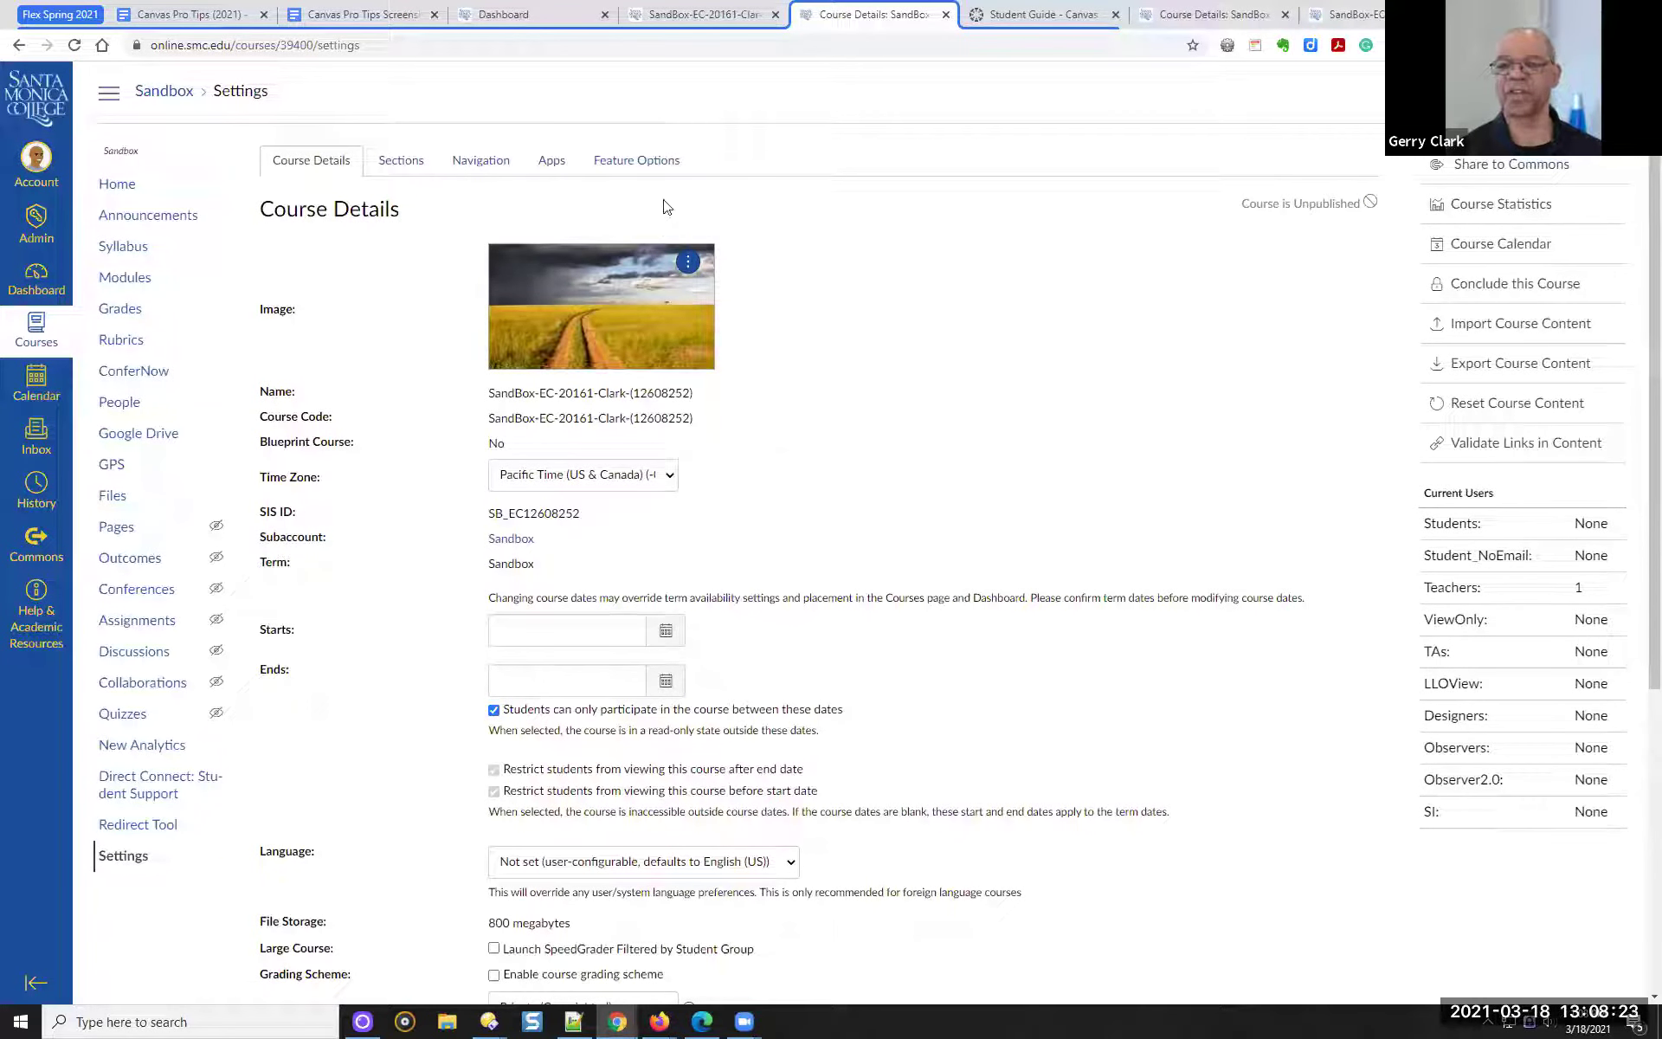
pyautogui.click(480, 160)
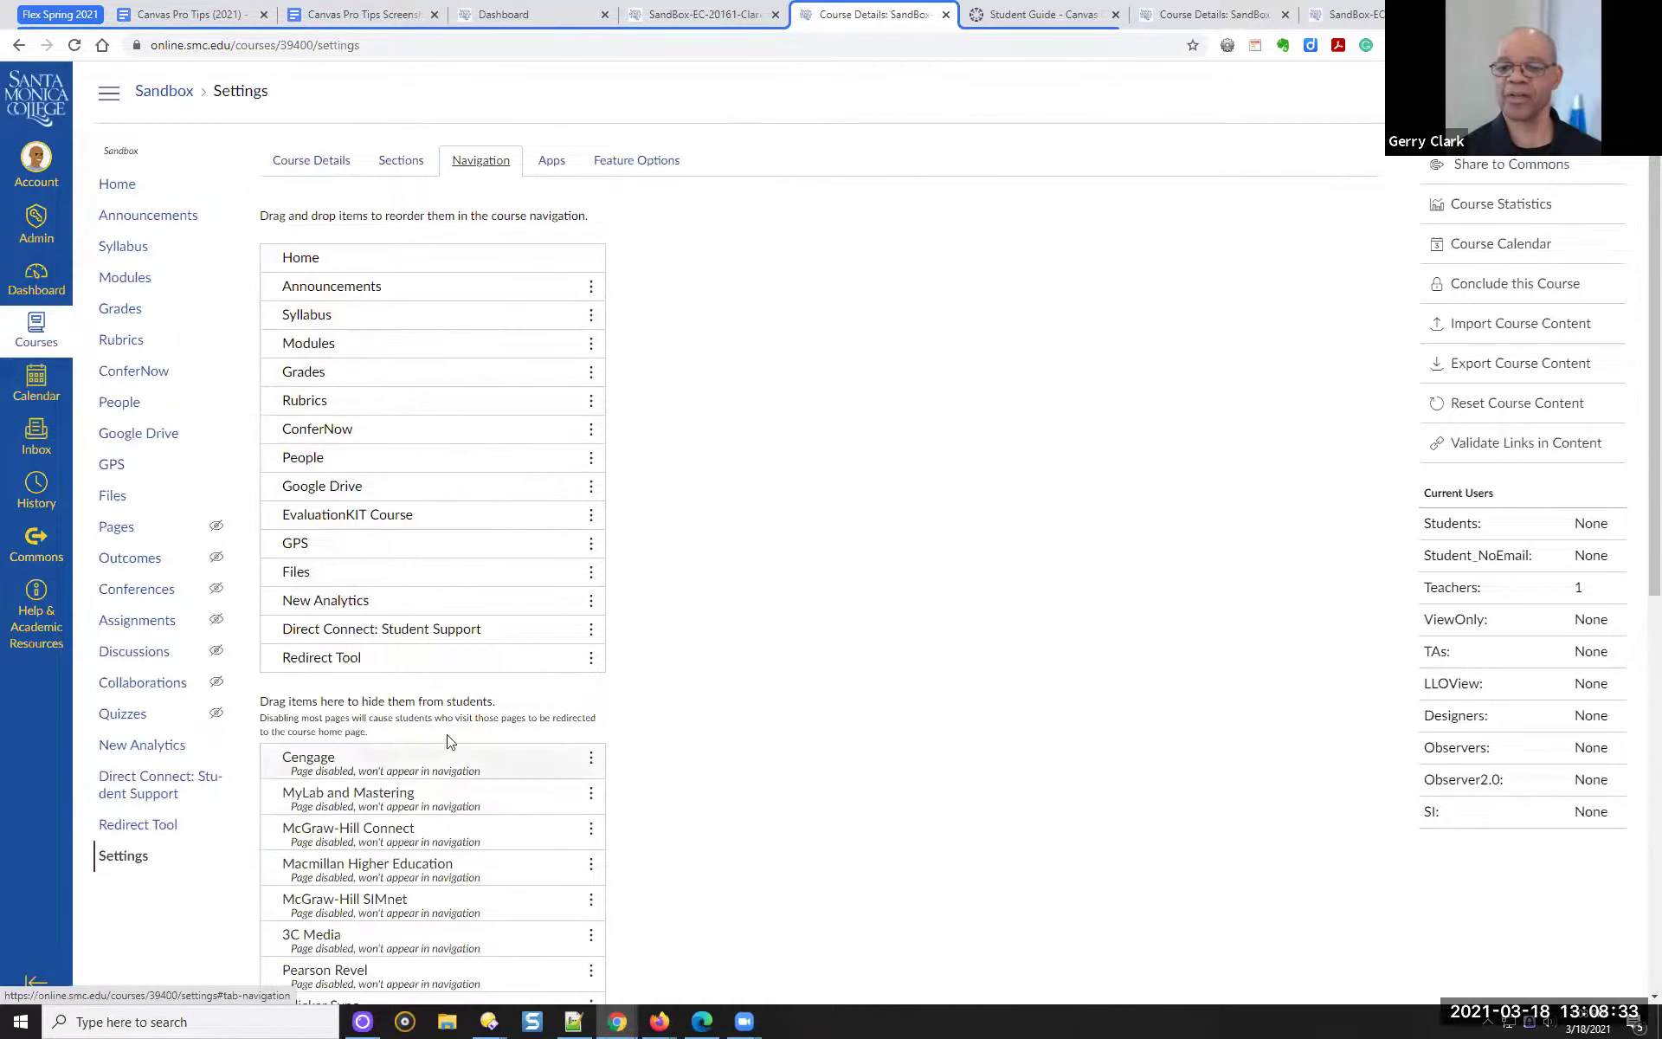
# Review the course navigation items and disable the Files link so students cannot see it
pyautogui.scroll(-5, 353, 757)
pyautogui.scroll(-2, 334, 760)
pyautogui.scroll(6, 356, 787)
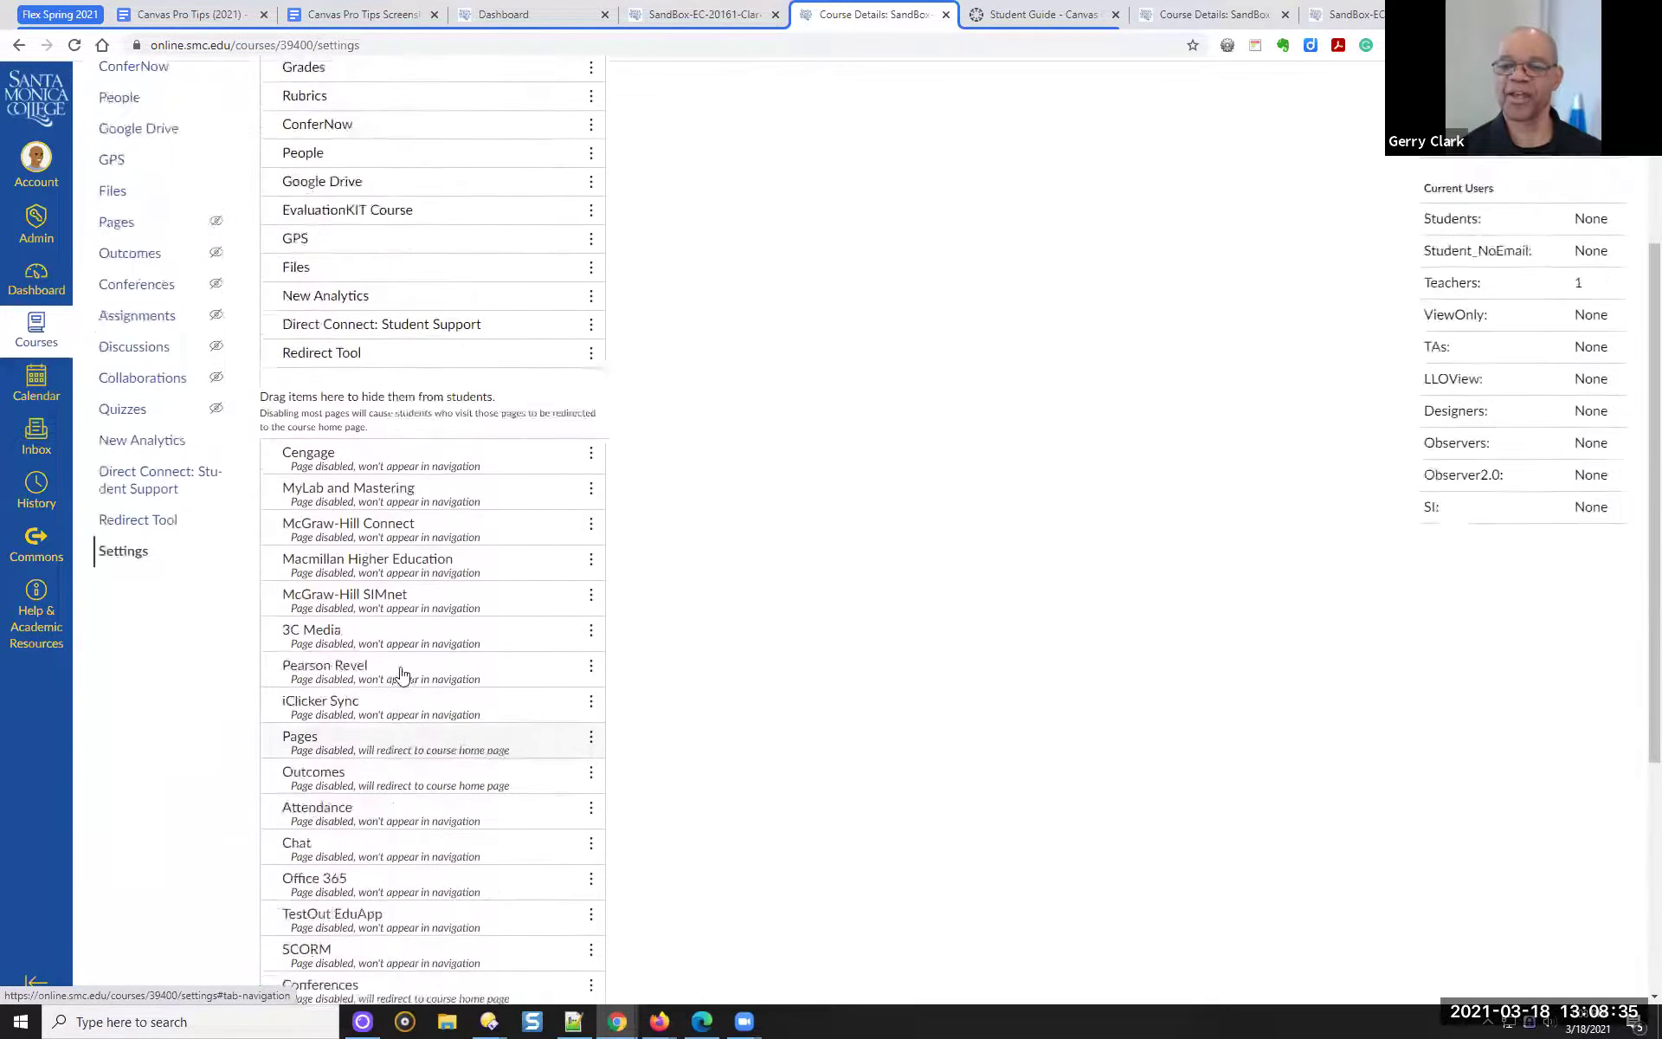
pyautogui.scroll(2, 412, 544)
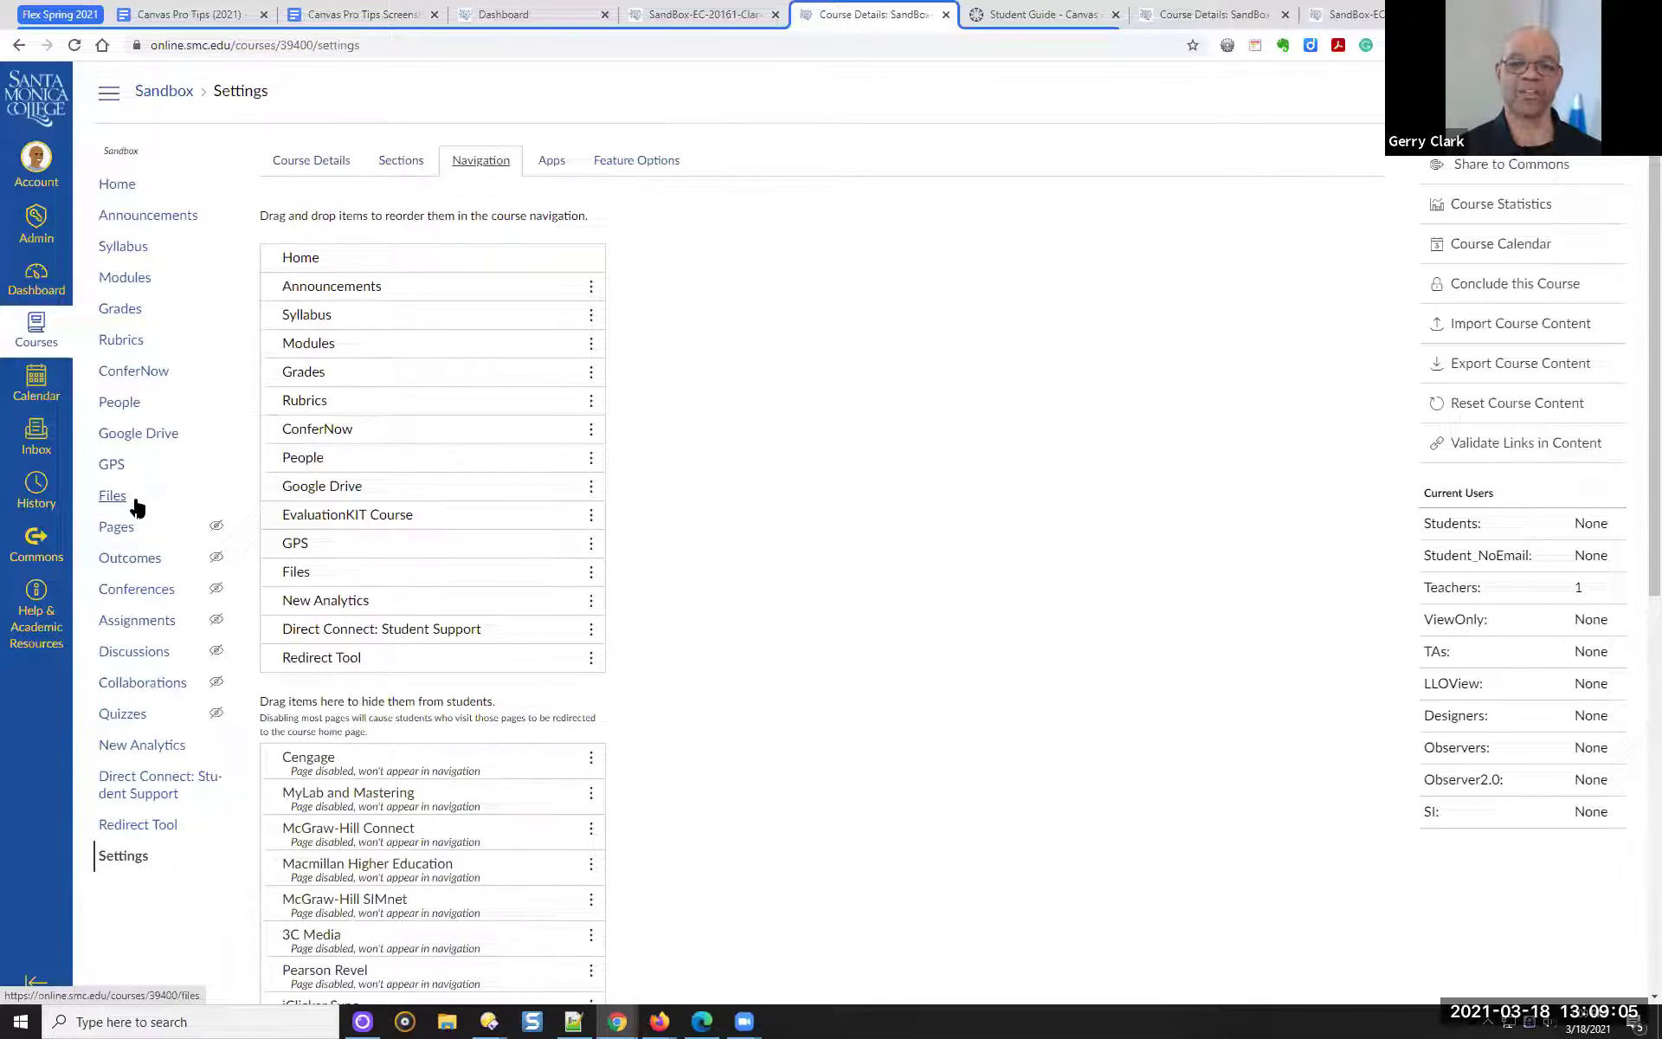
pyautogui.click(592, 572)
pyautogui.click(589, 603)
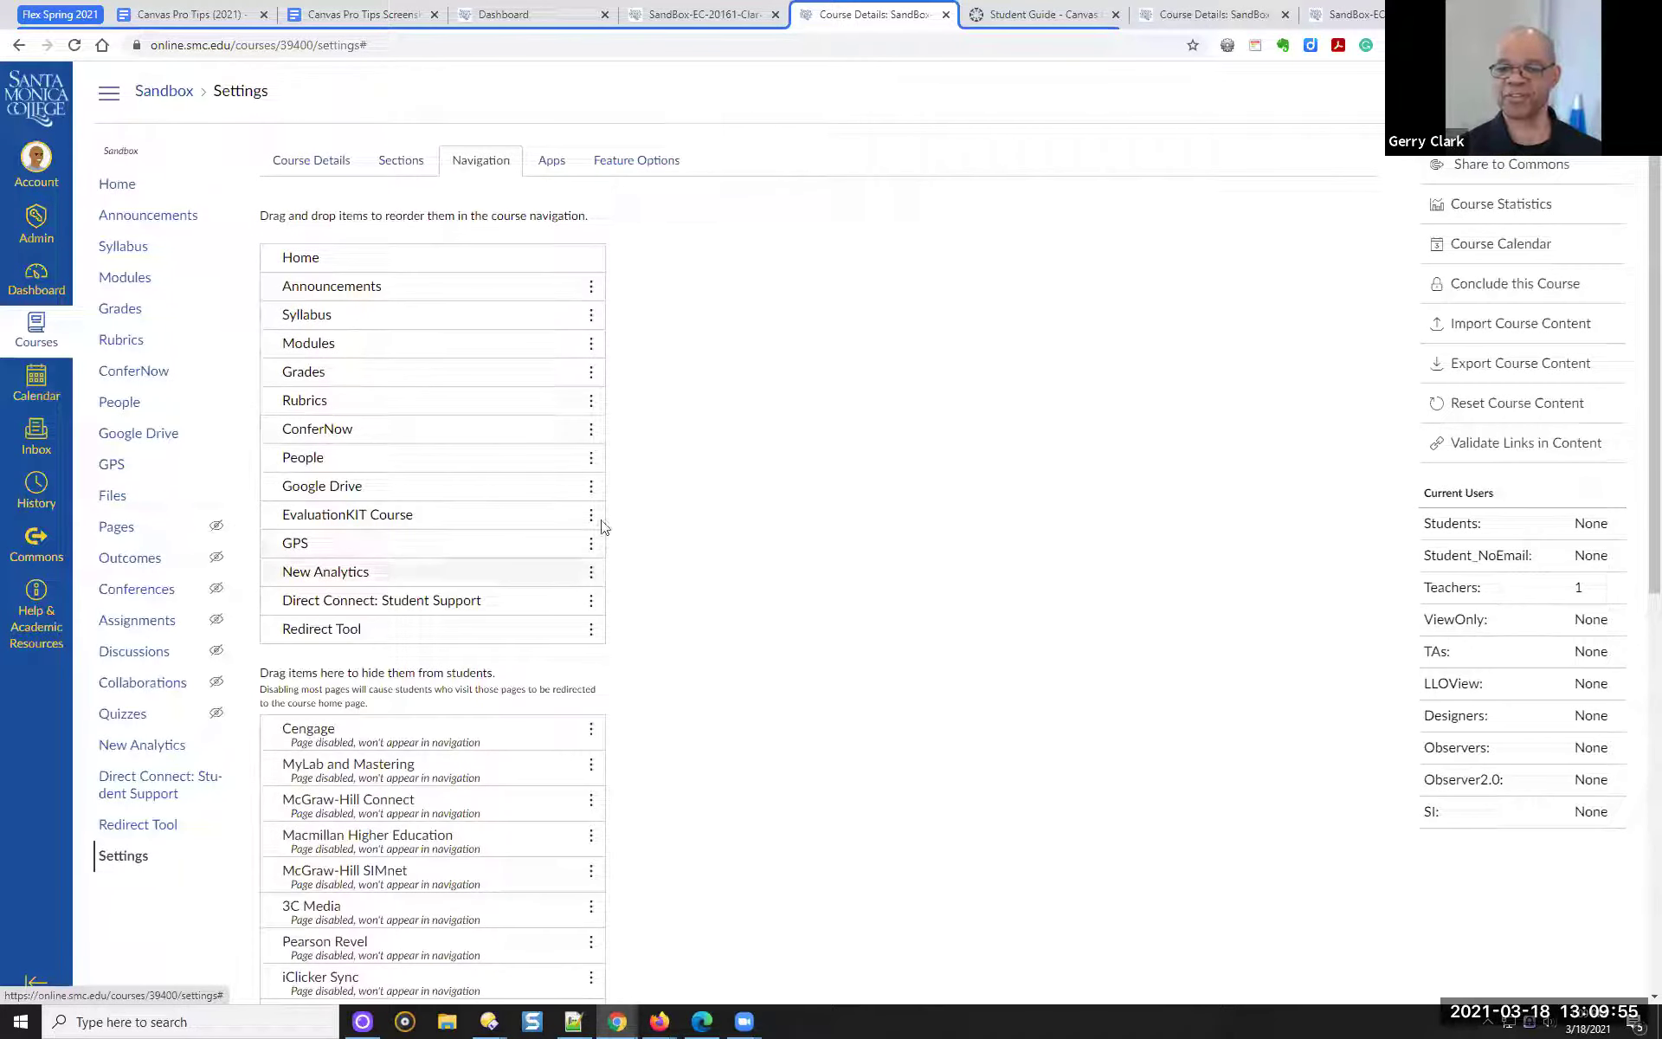
# Review the list of items hidden from students and save the course navigation settings
pyautogui.scroll(-1, 683, 586)
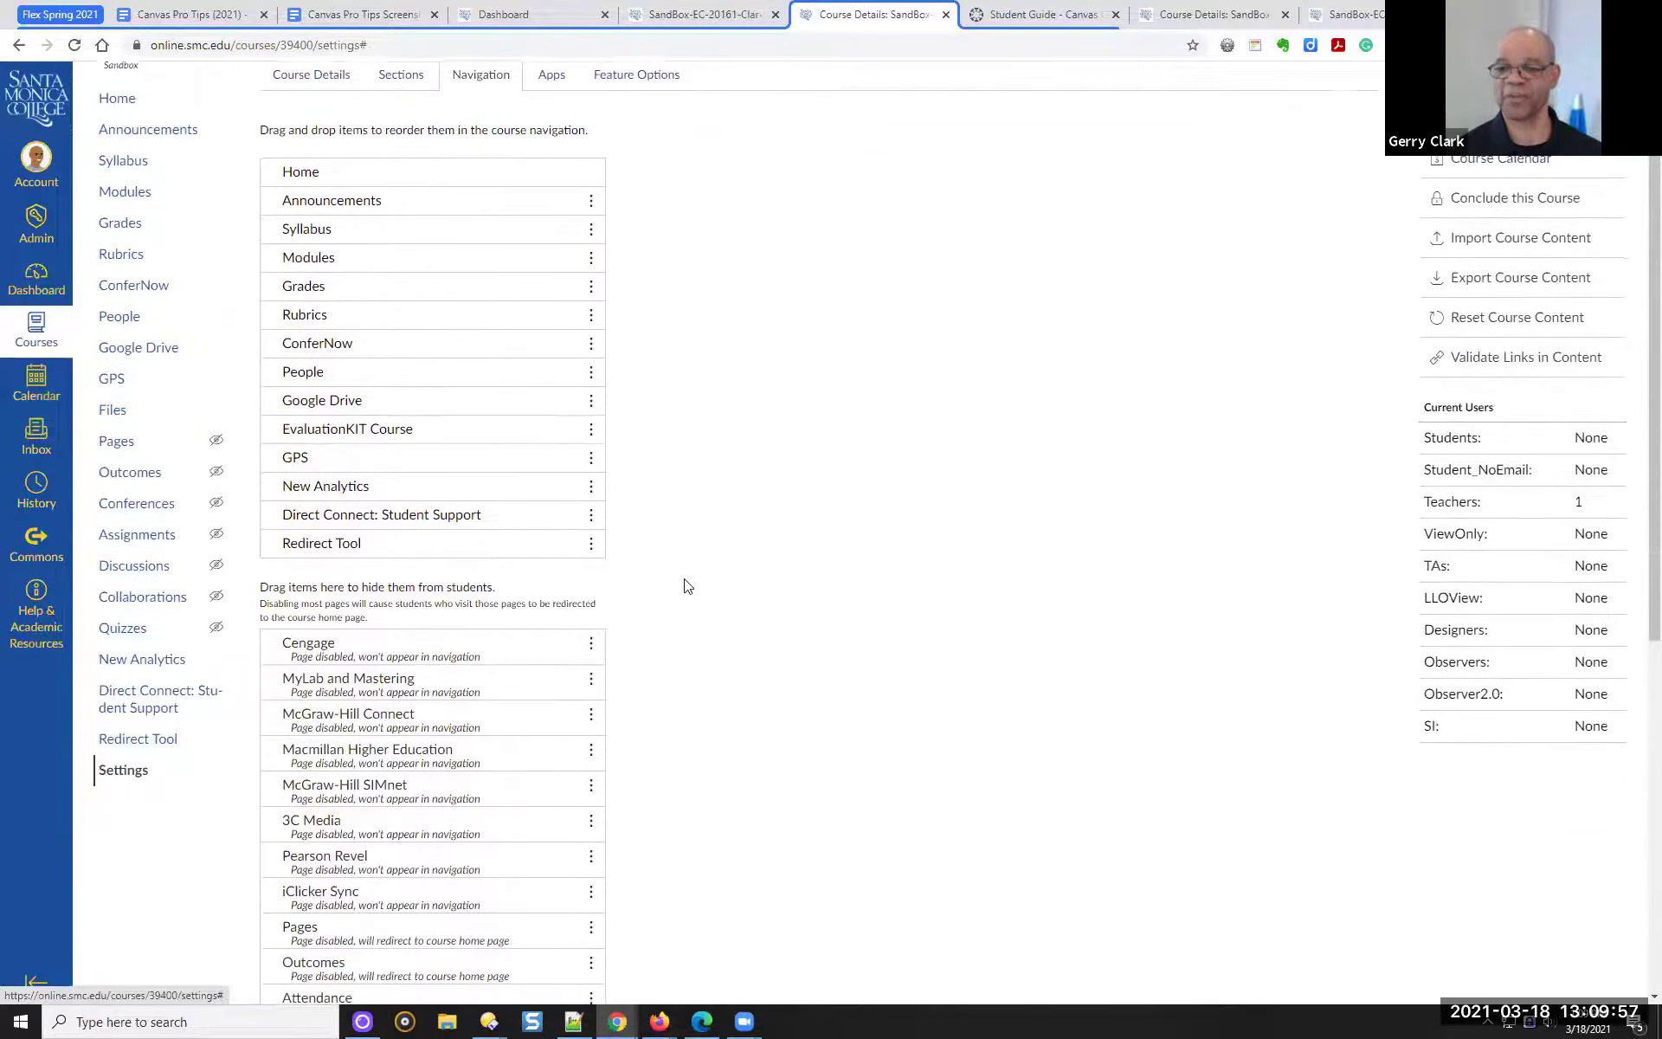
pyautogui.scroll(-4, 654, 567)
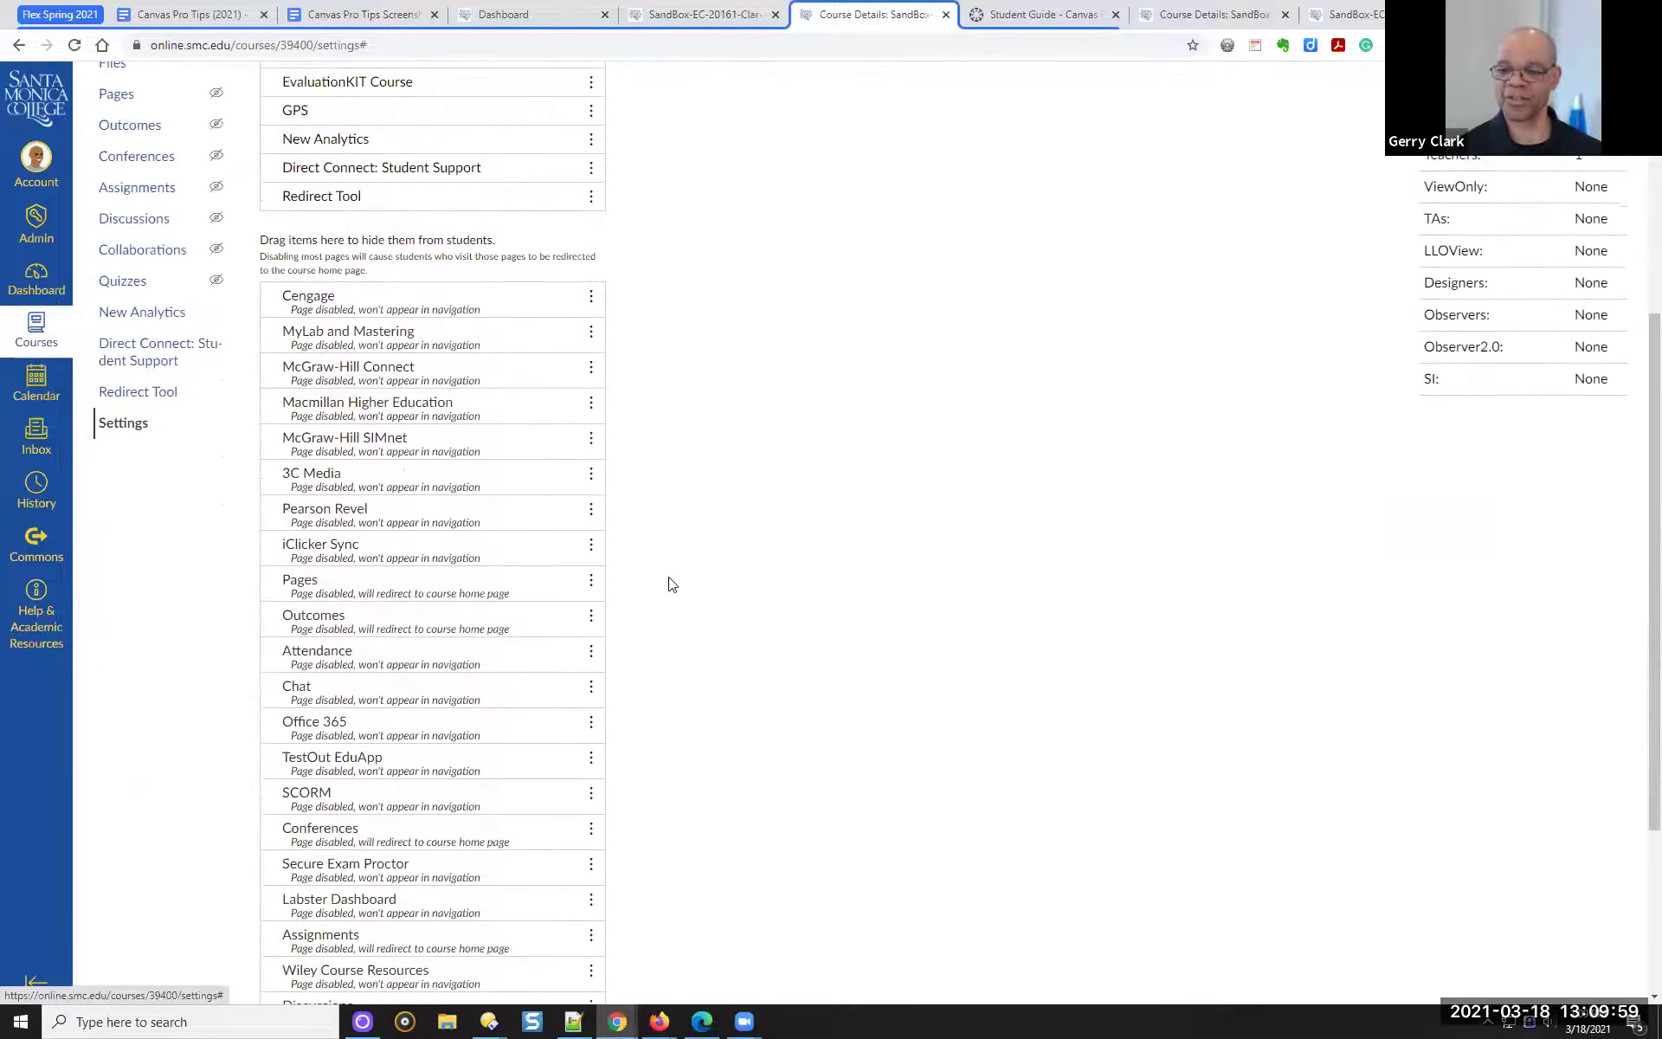
pyautogui.scroll(-3, 668, 584)
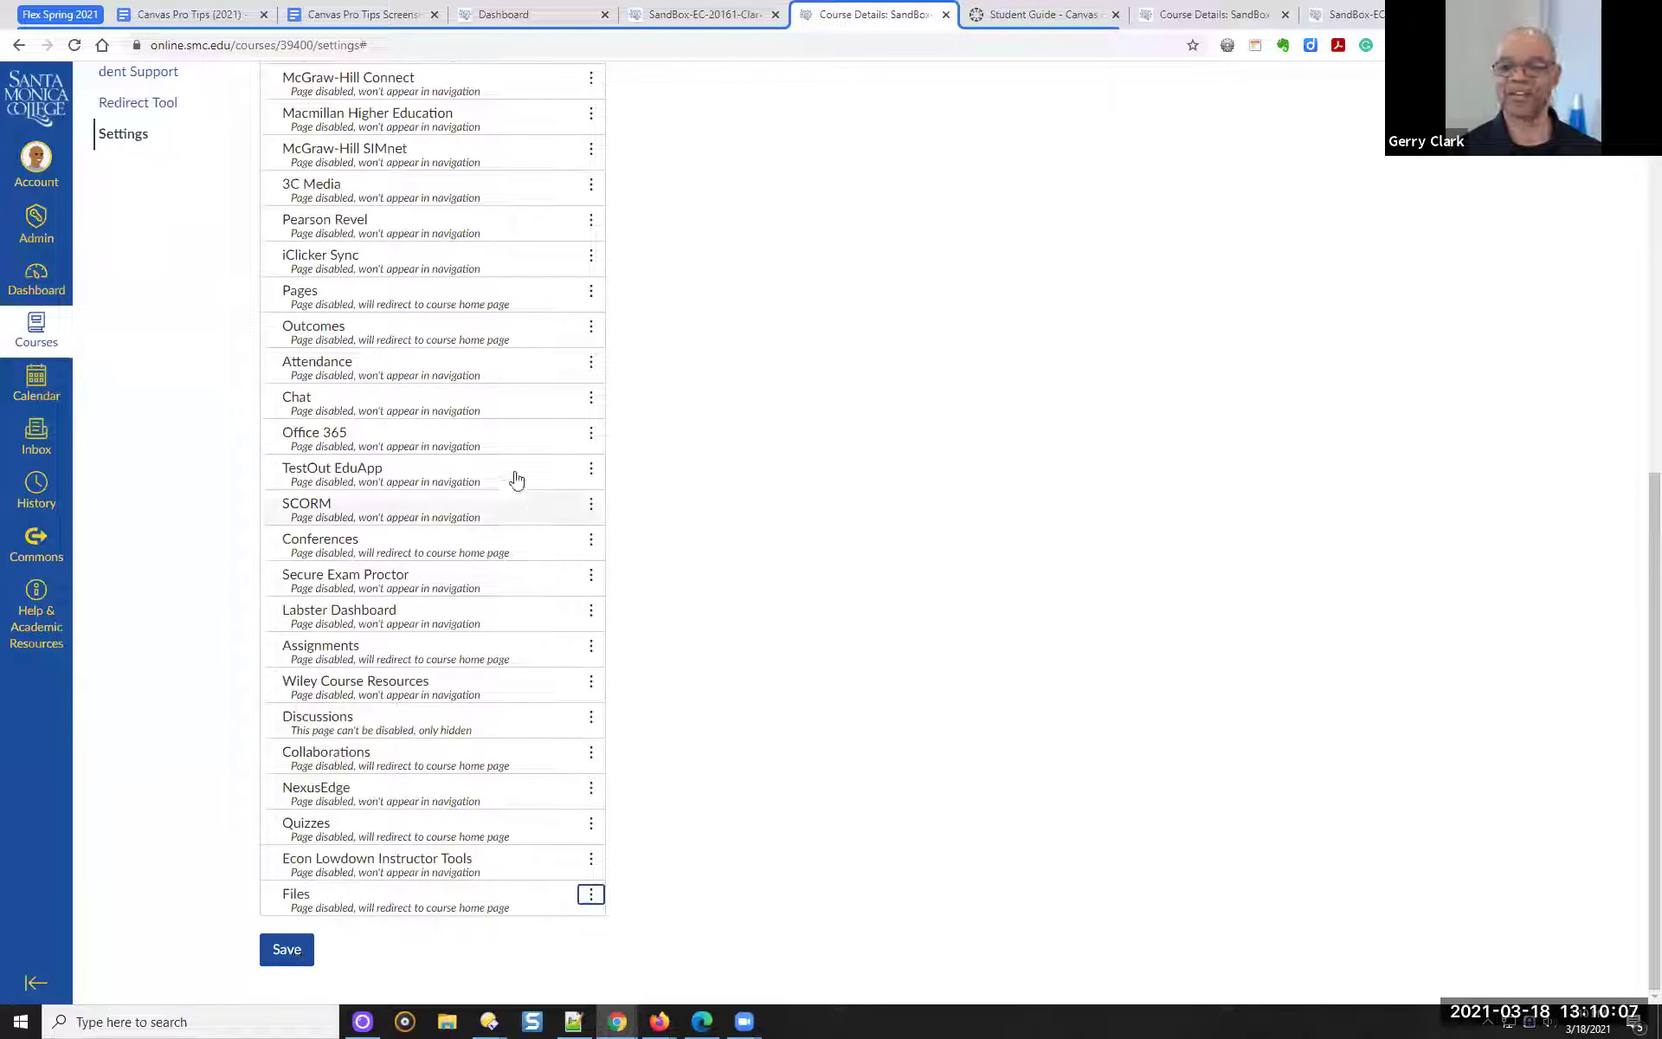
pyautogui.scroll(2, 549, 508)
pyautogui.scroll(-1, 551, 520)
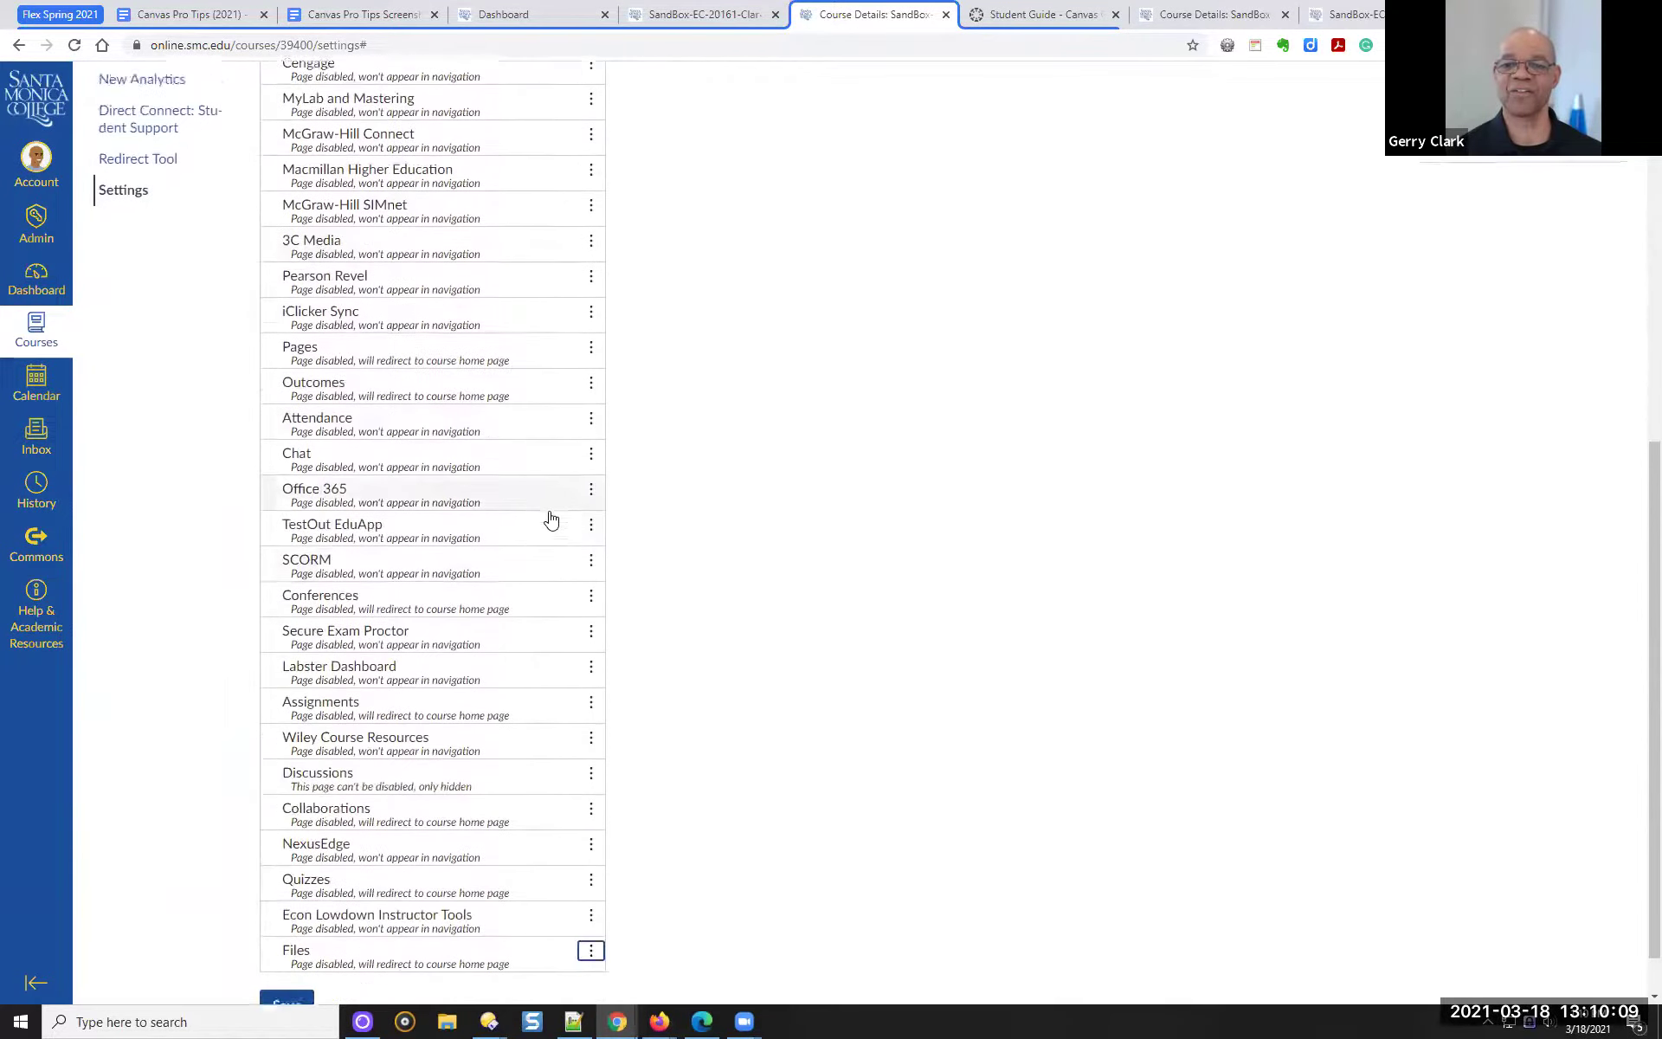
pyautogui.scroll(-1, 550, 519)
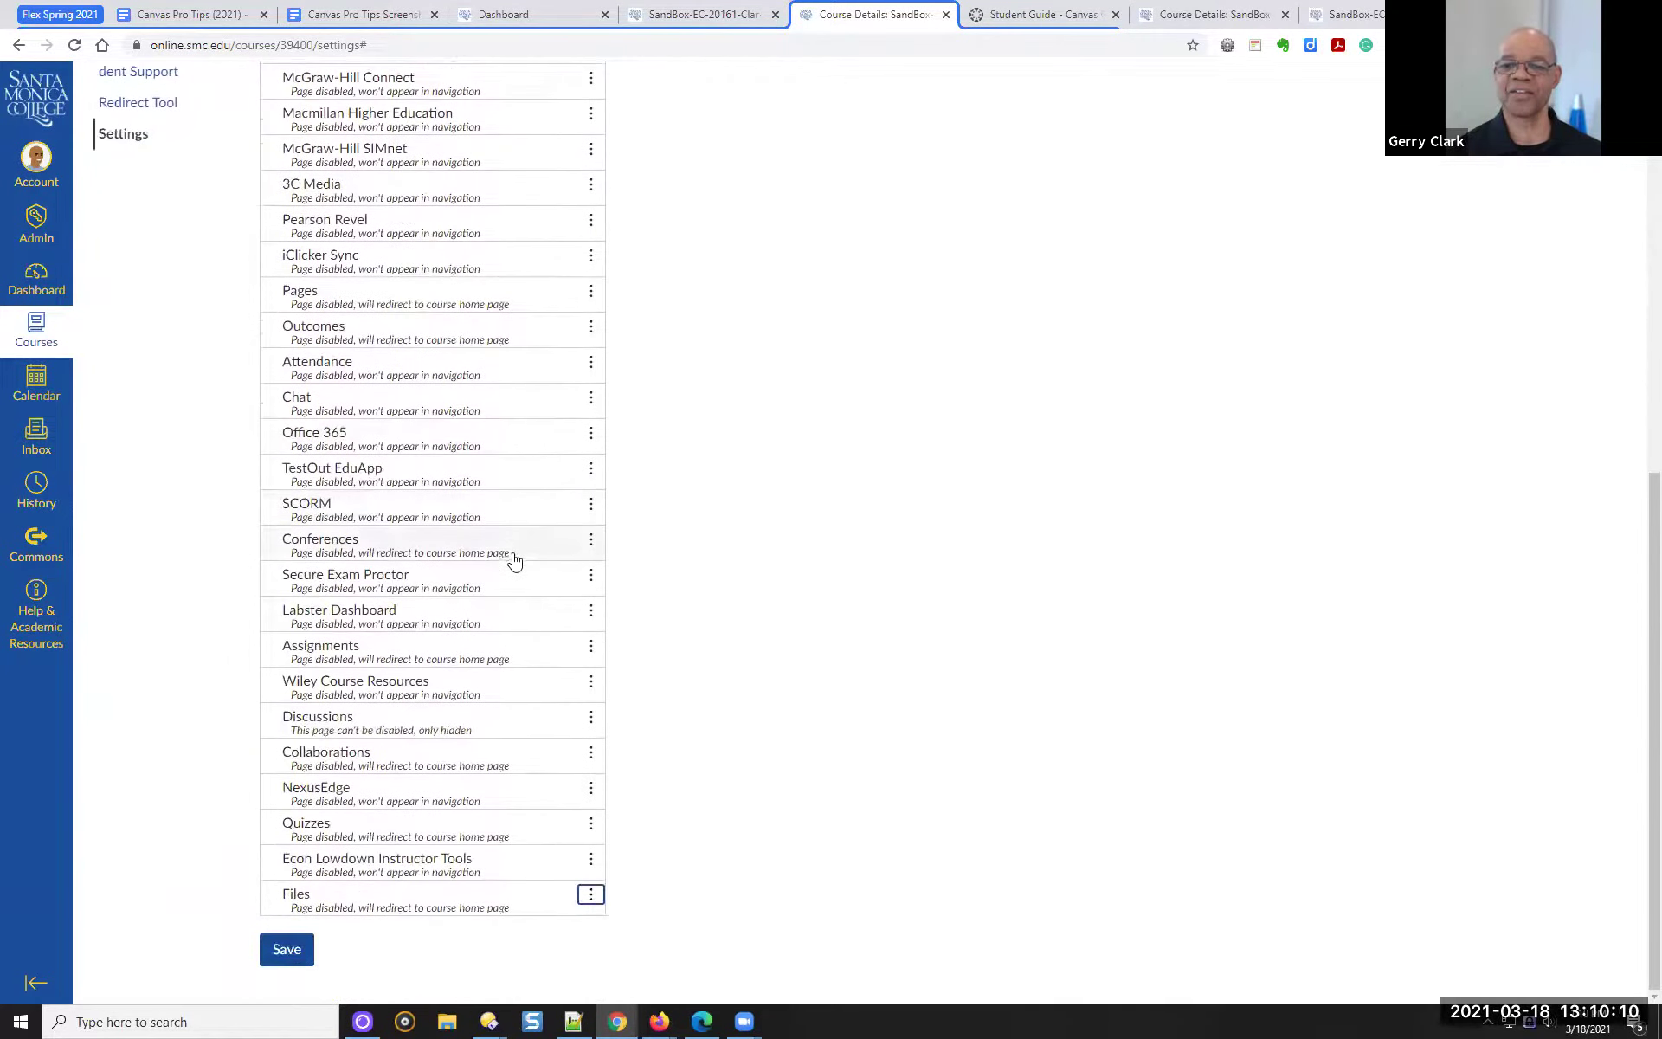
pyautogui.click(285, 953)
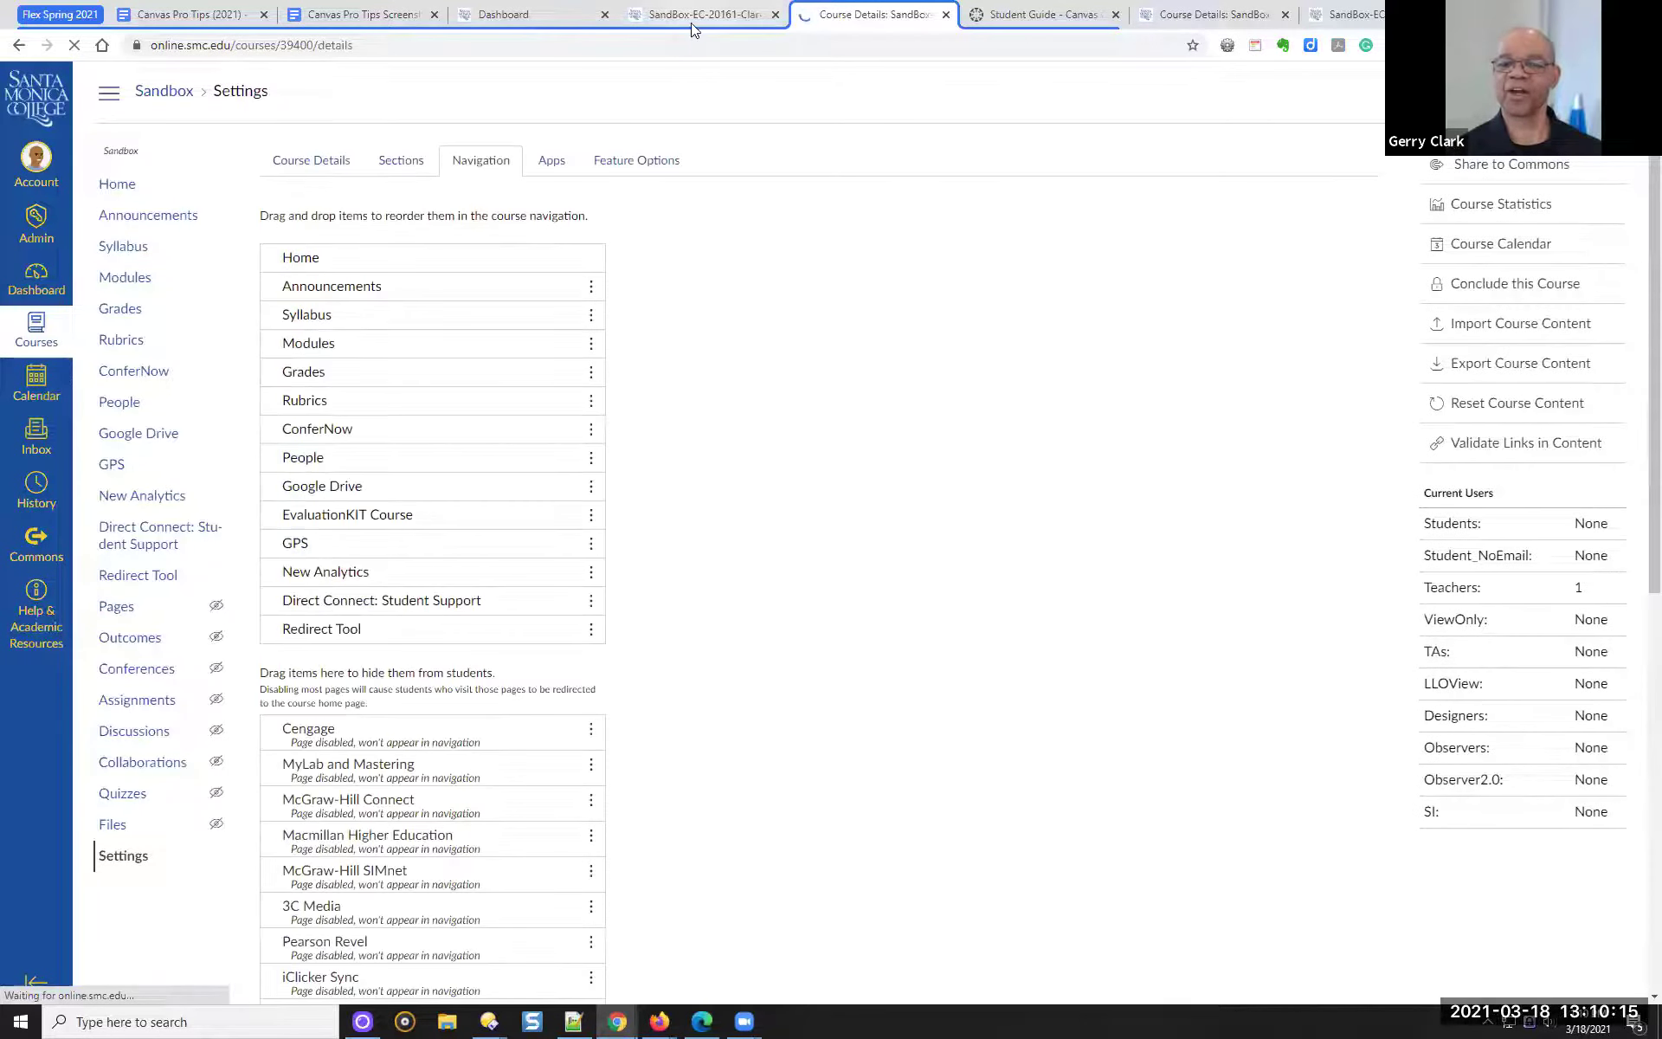
# Return to the sandbox course home page and display it in Student View
pyautogui.click(697, 15)
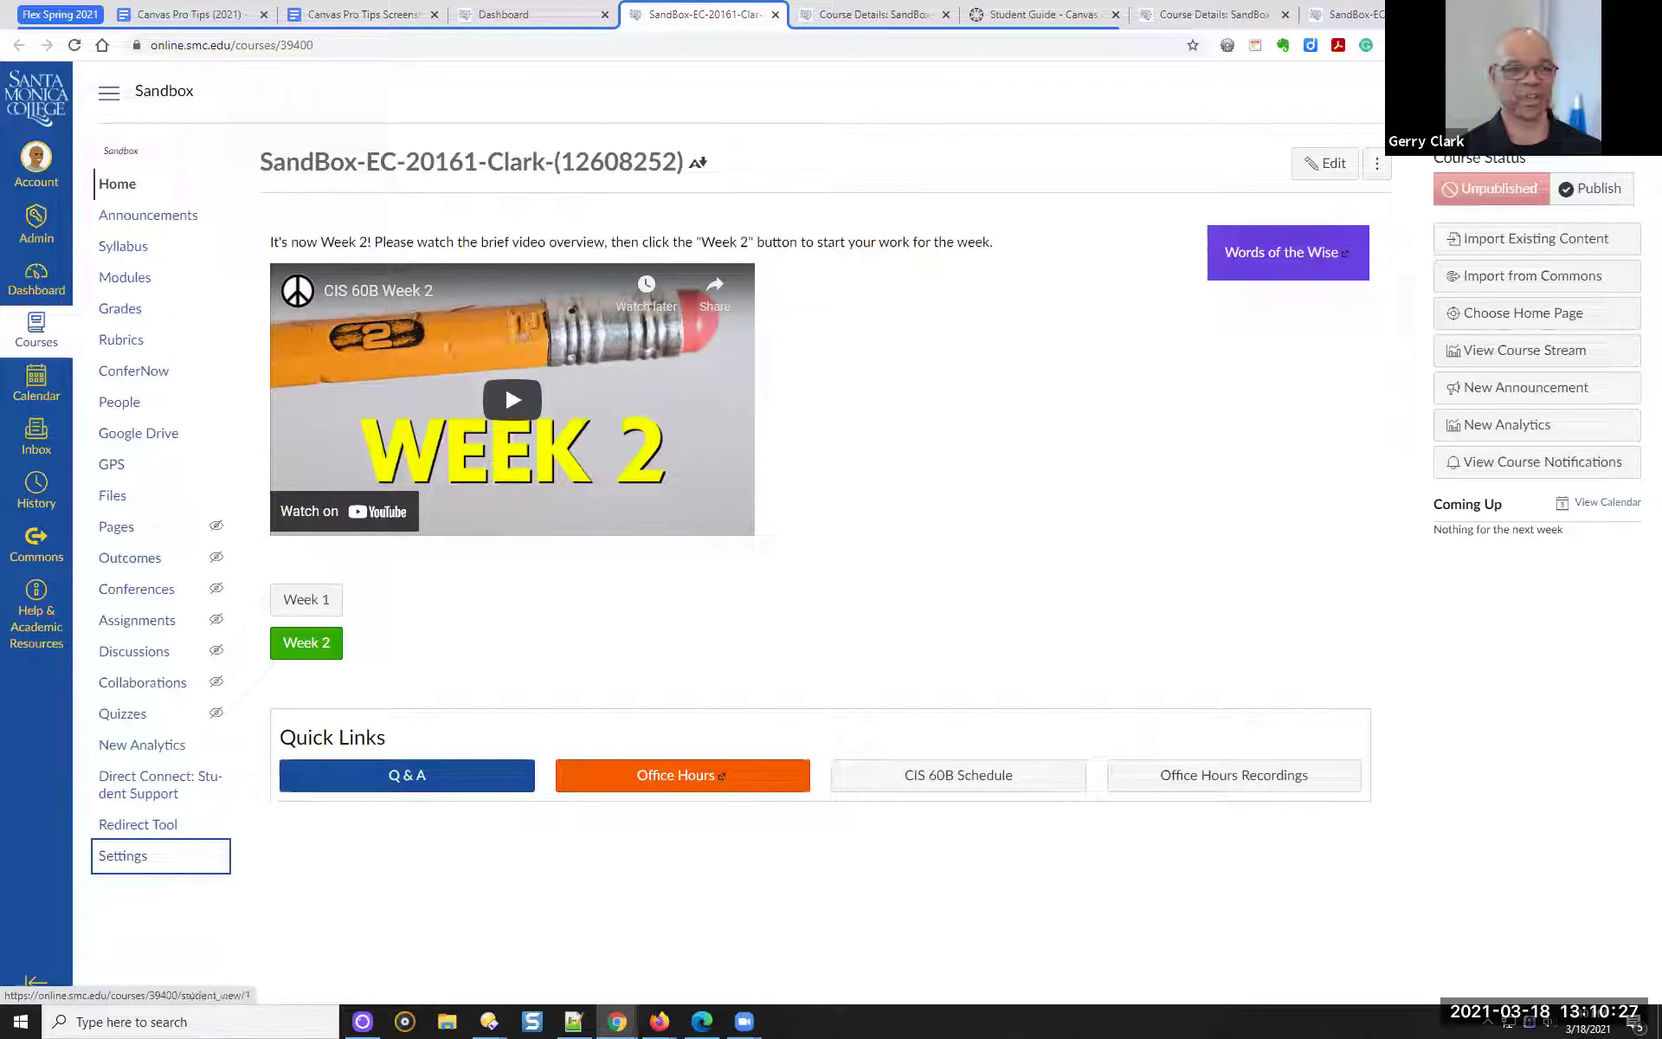
pyautogui.click(1582, 92)
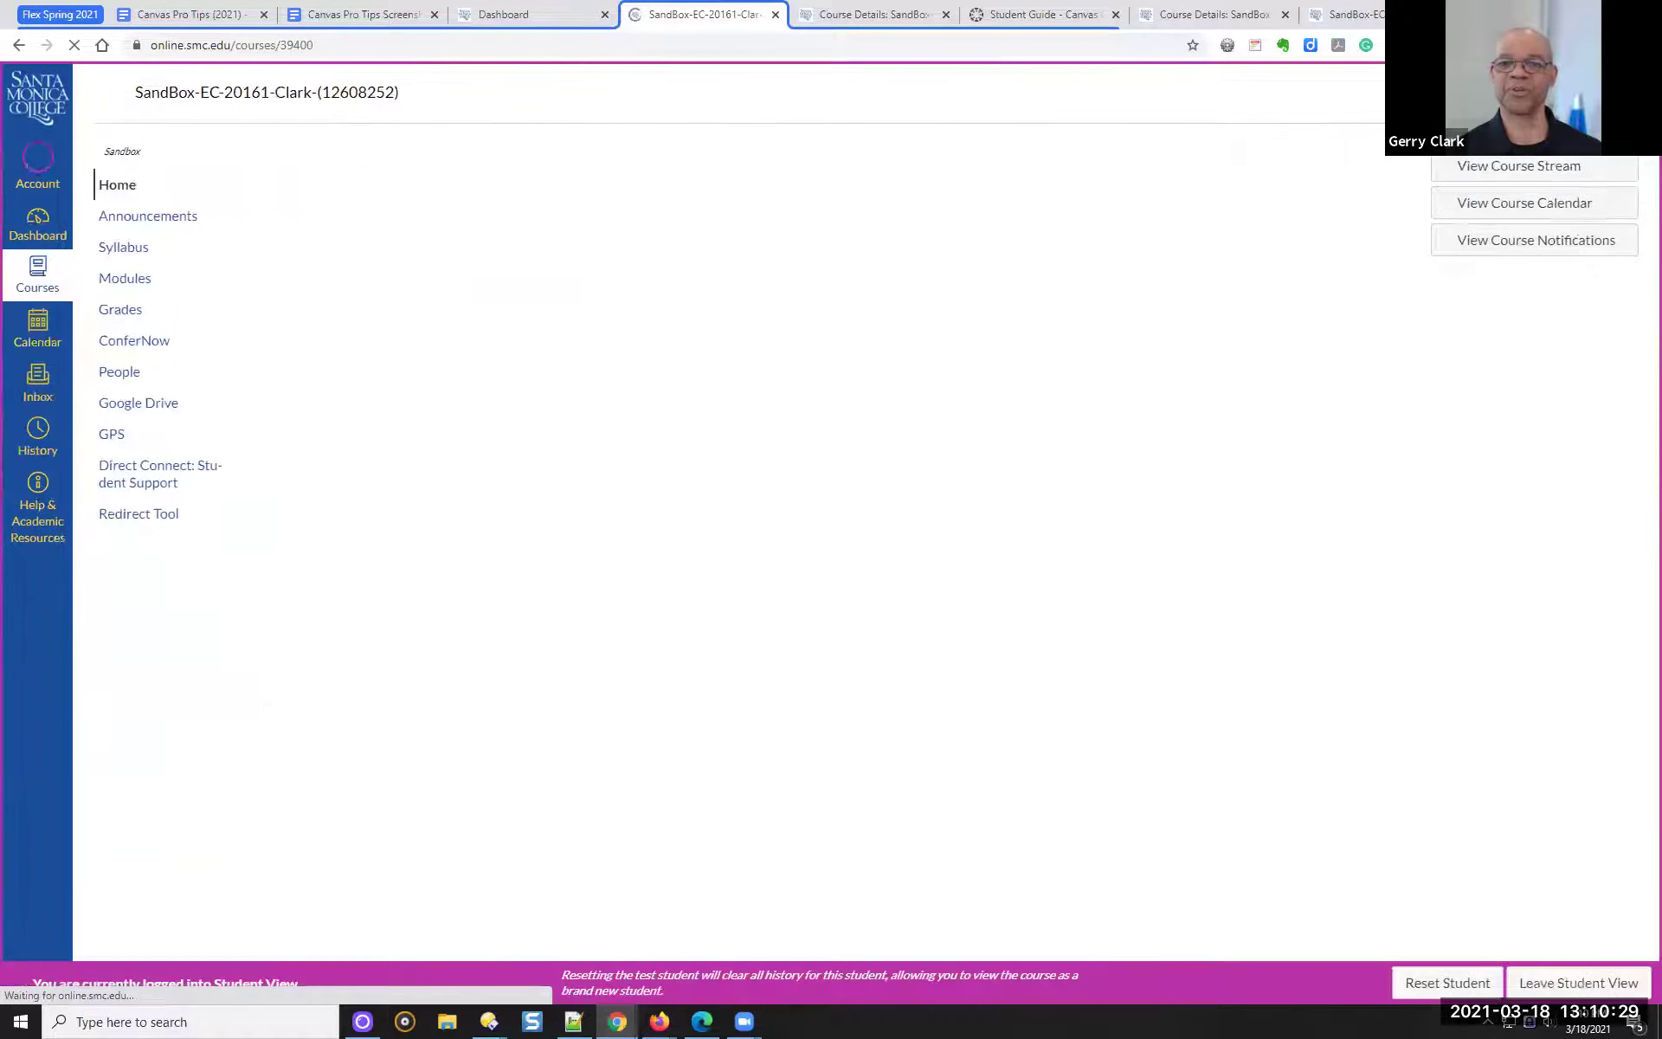
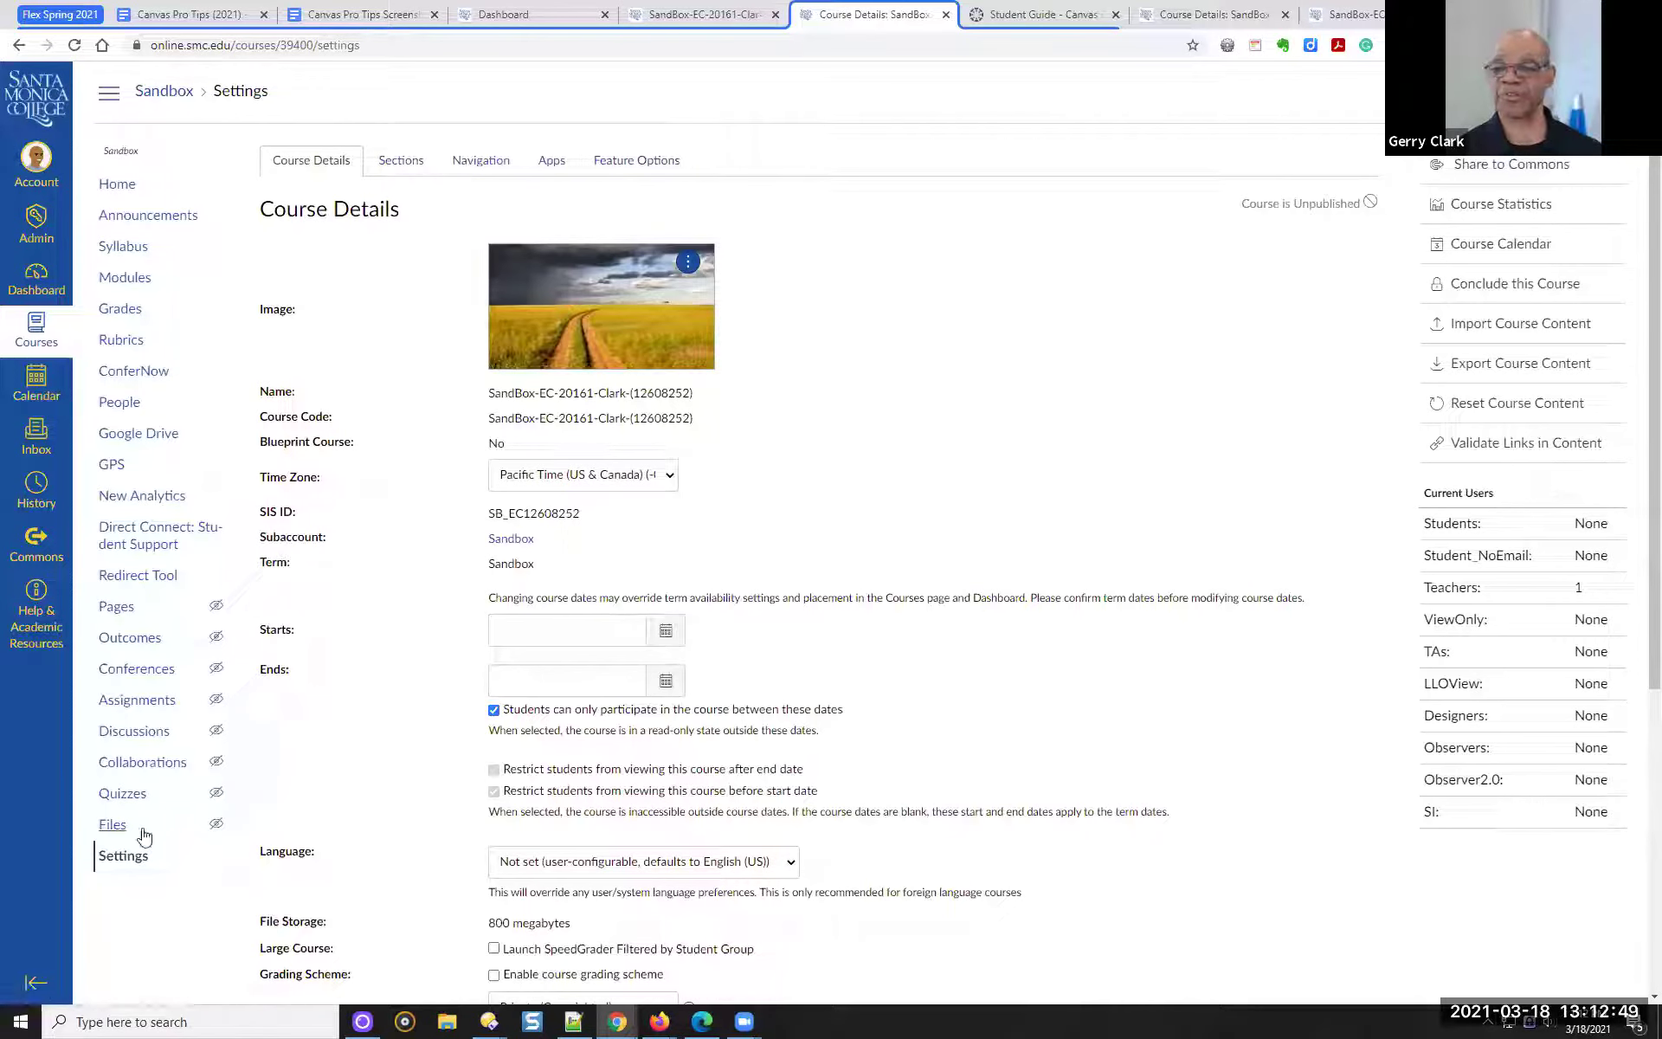
# Select Enabled for New Course and User Analytics in the course's feature options and expand that feature's description
pyautogui.click(620, 164)
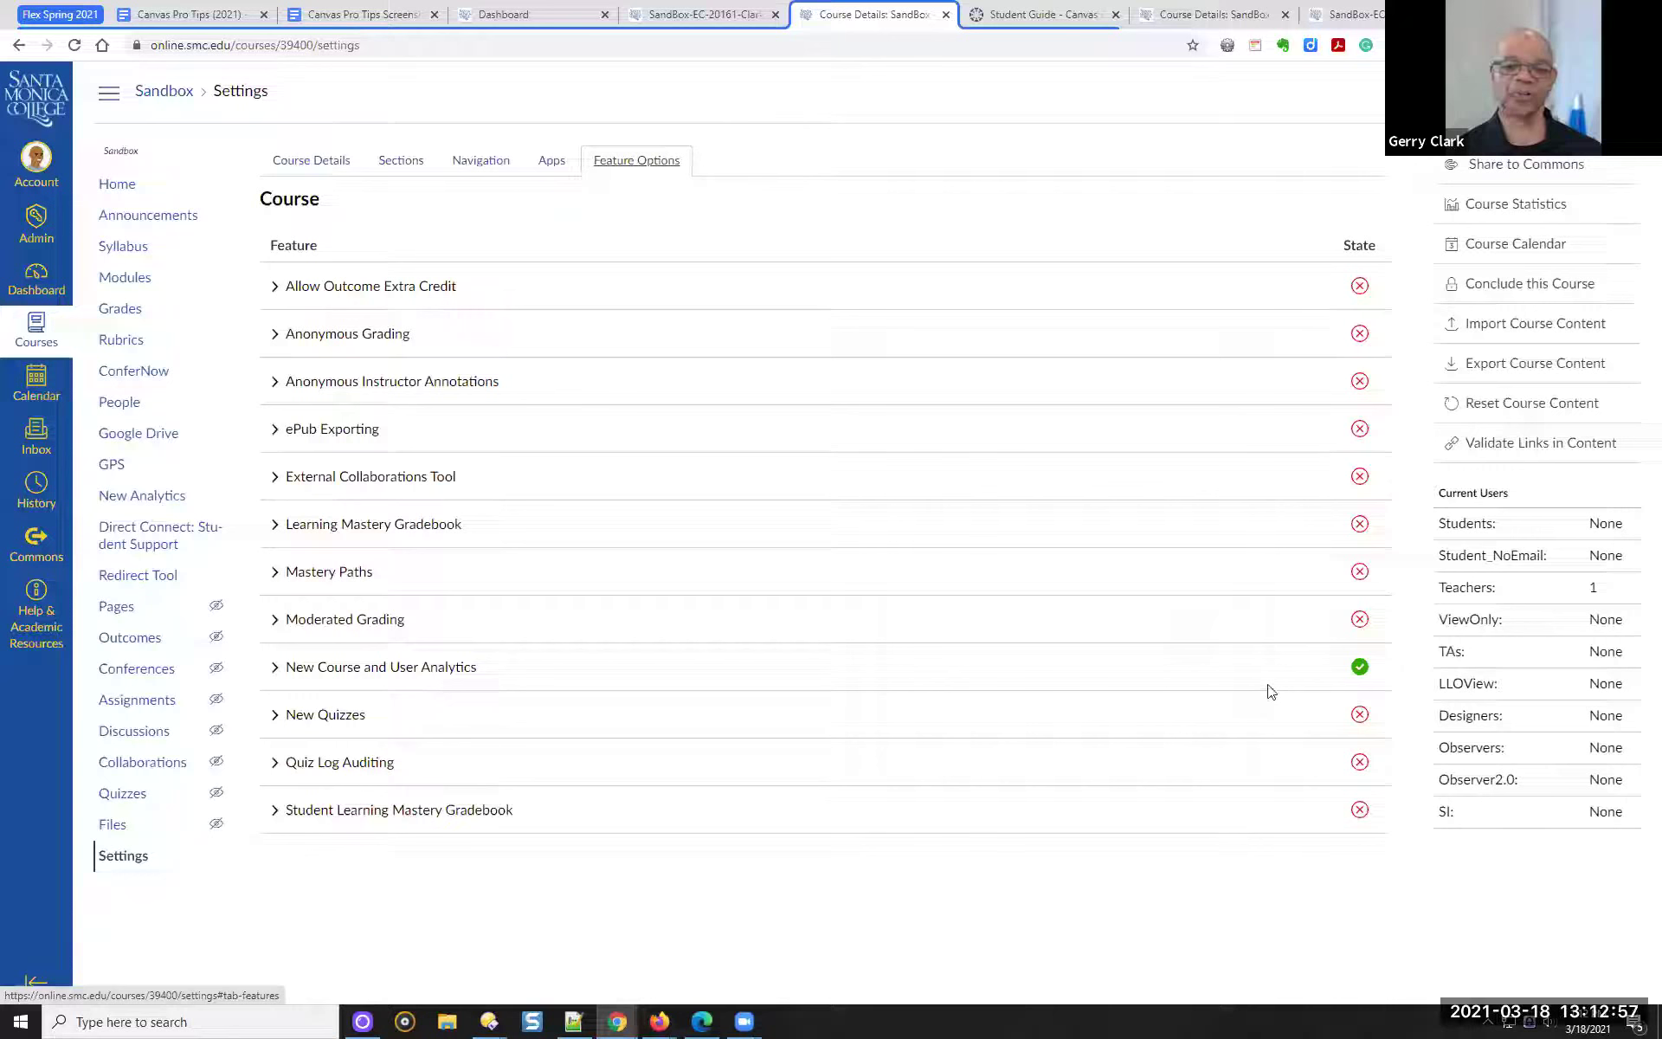
pyautogui.click(1361, 678)
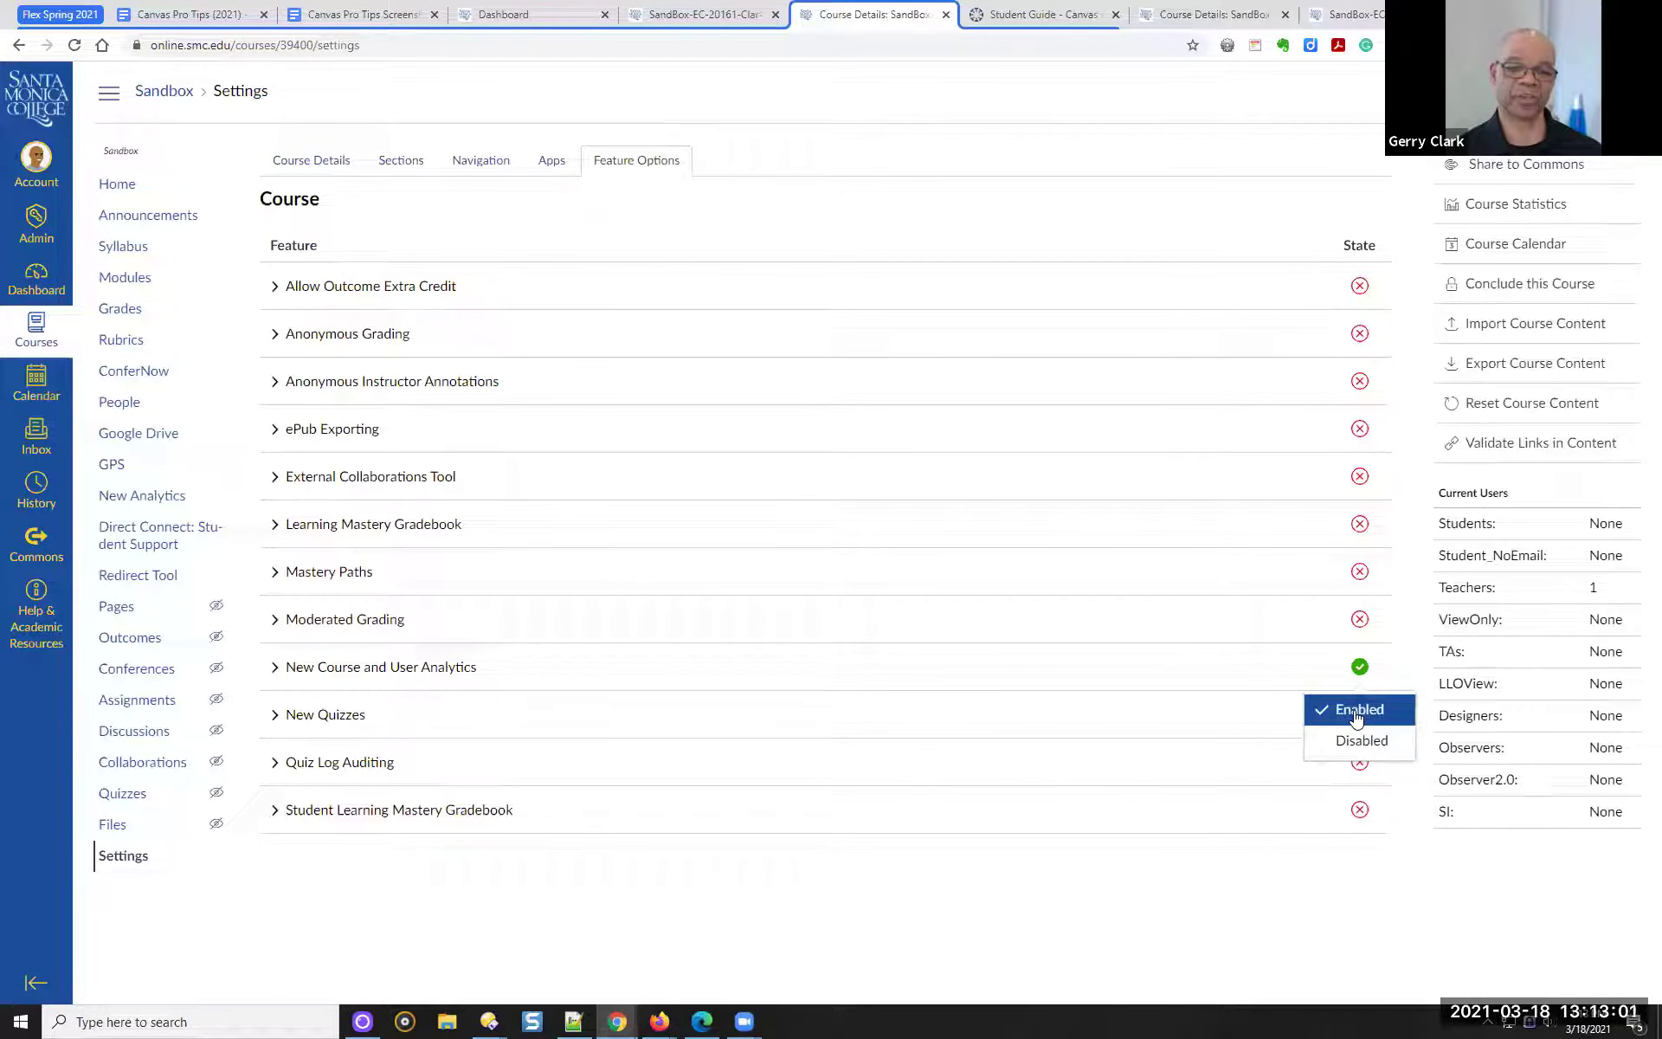
pyautogui.click(1358, 711)
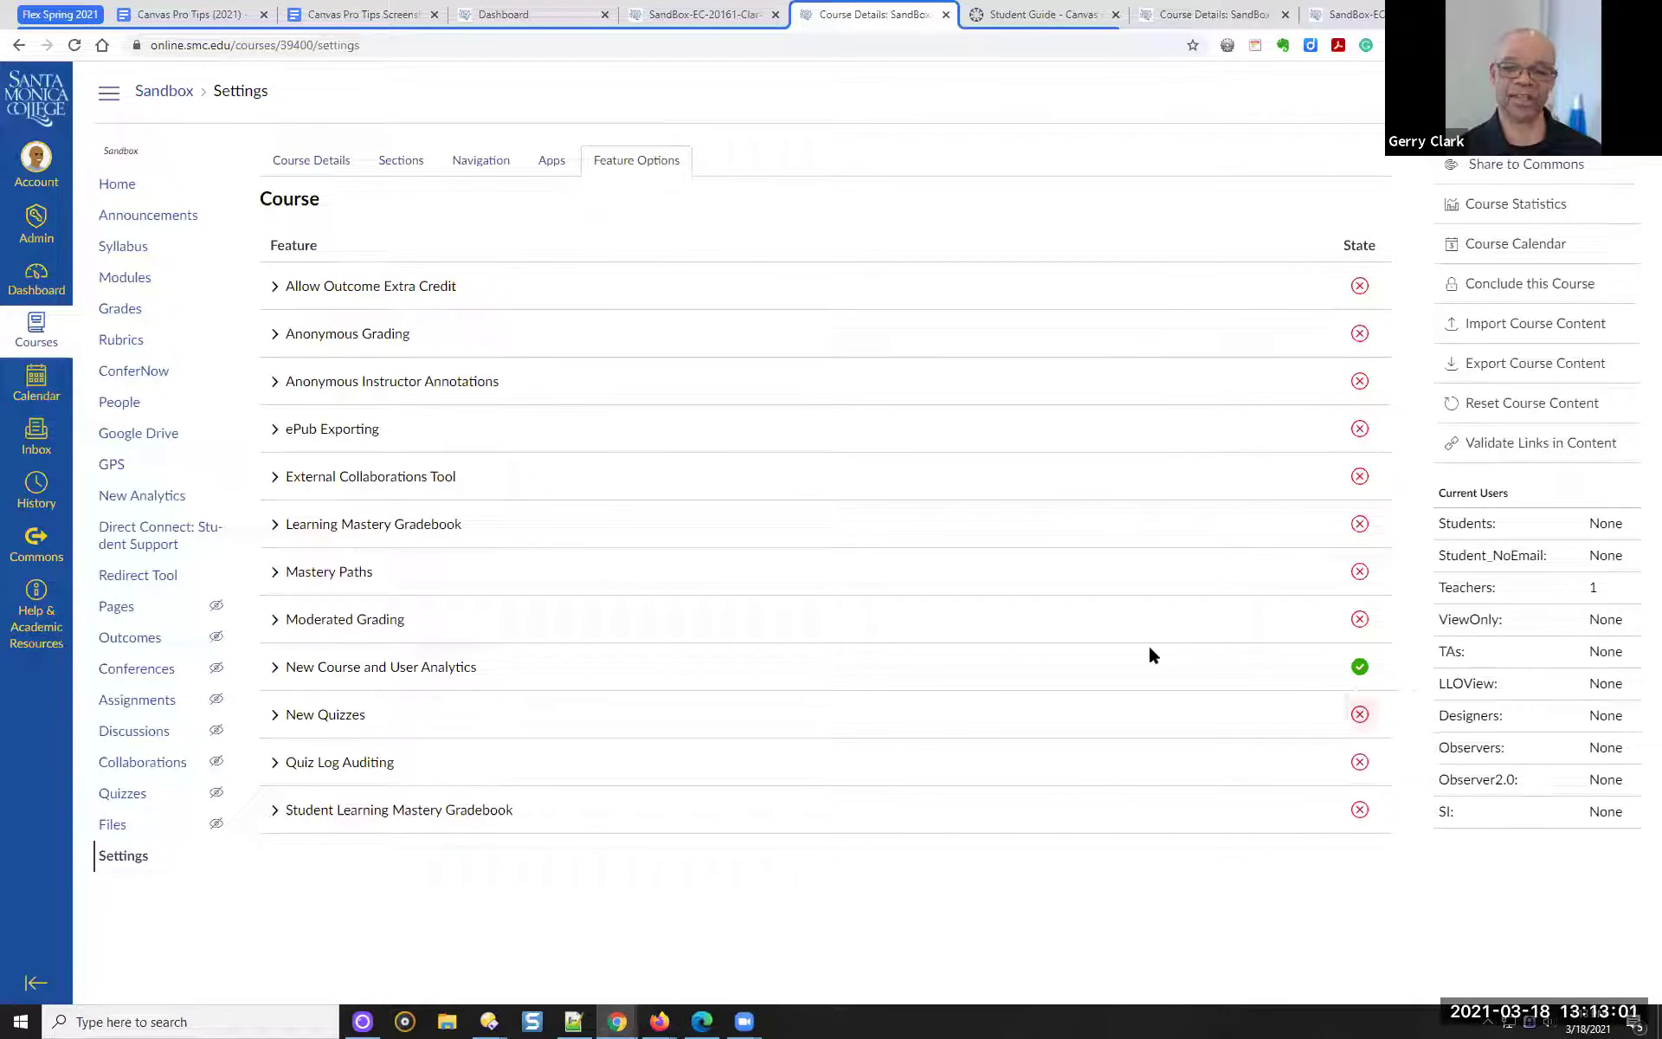
pyautogui.click(295, 667)
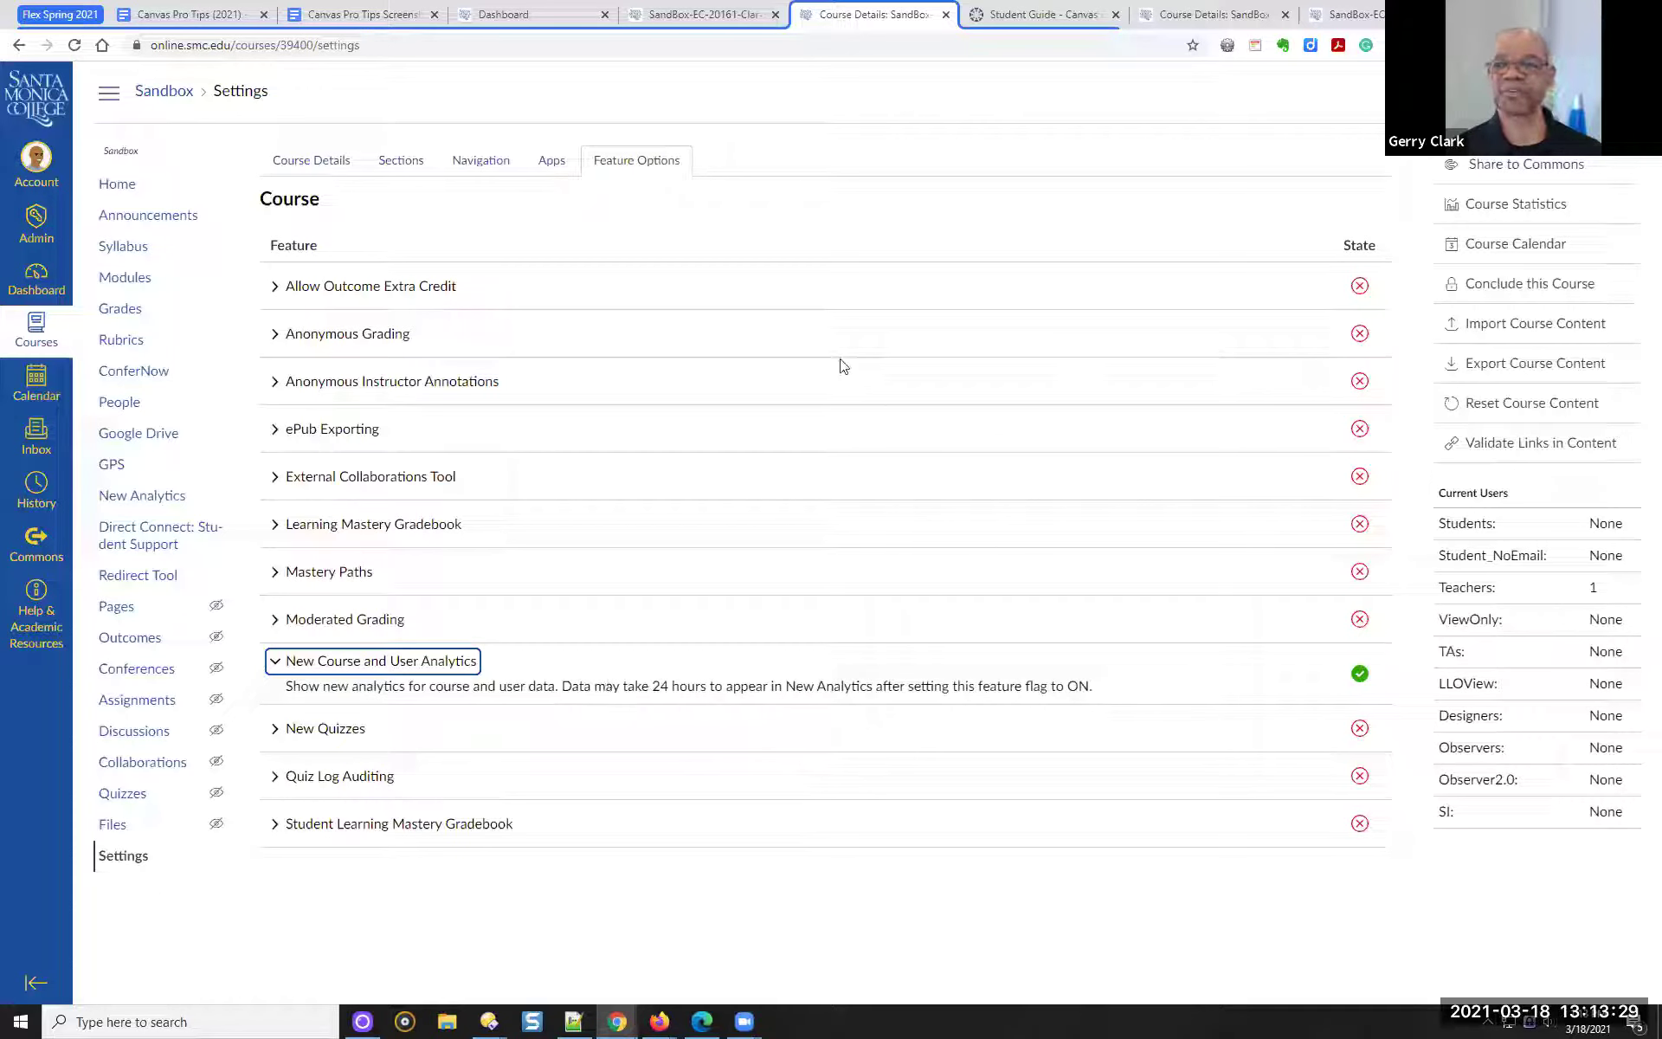
# In the Canvas Pro Tips document's Analytics section, copy the link to the guide on viewing analytics for an individual student
pyautogui.click(197, 14)
pyautogui.scroll(-4, 883, 393)
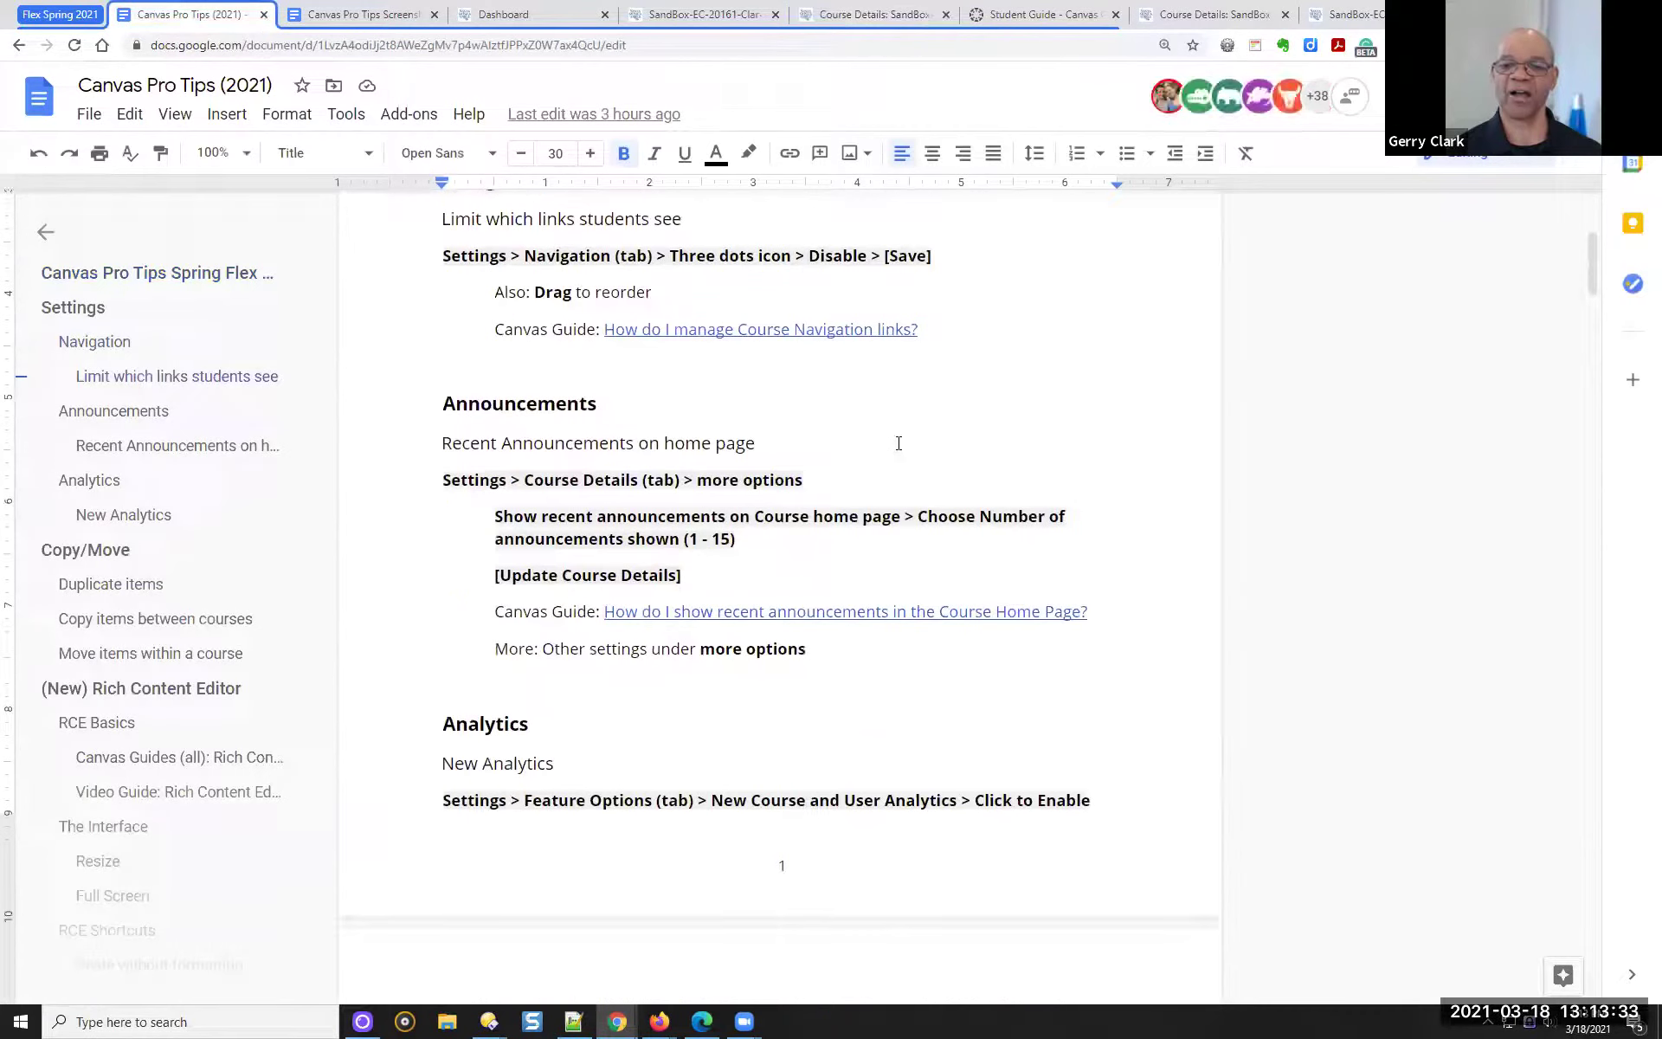
pyautogui.scroll(-2, 867, 428)
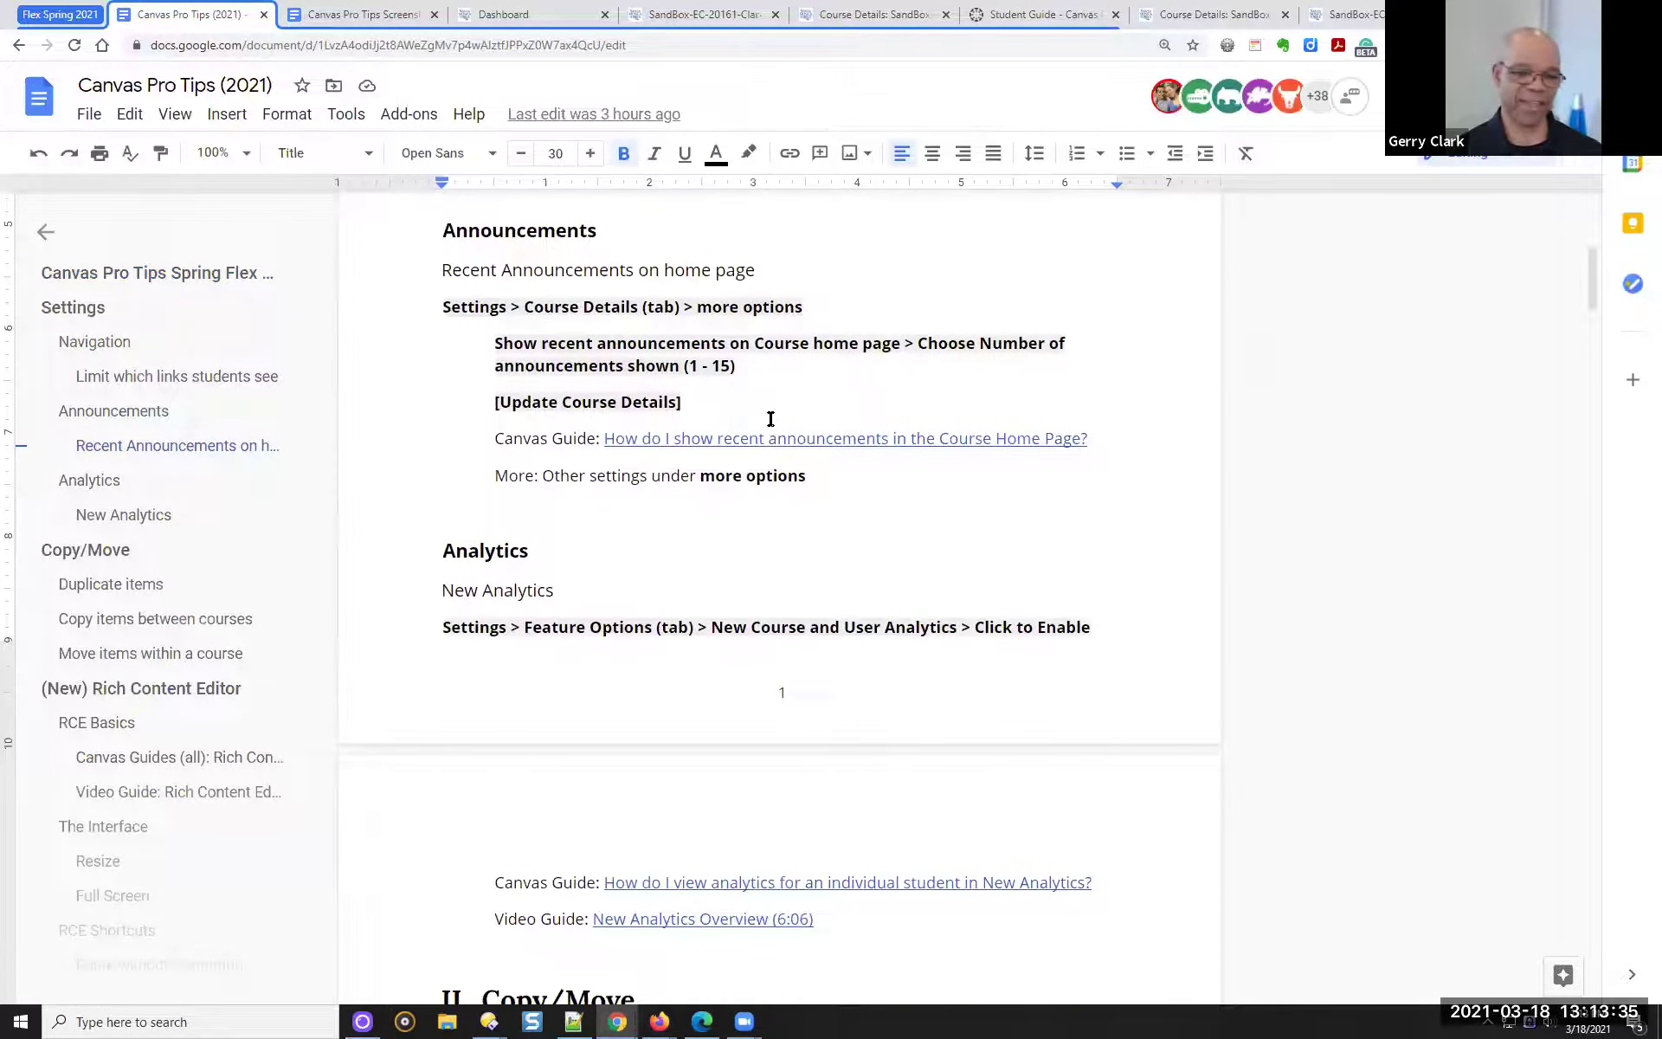
pyautogui.scroll(-2, 768, 419)
pyautogui.scroll(1, 692, 363)
pyautogui.scroll(-1, 689, 329)
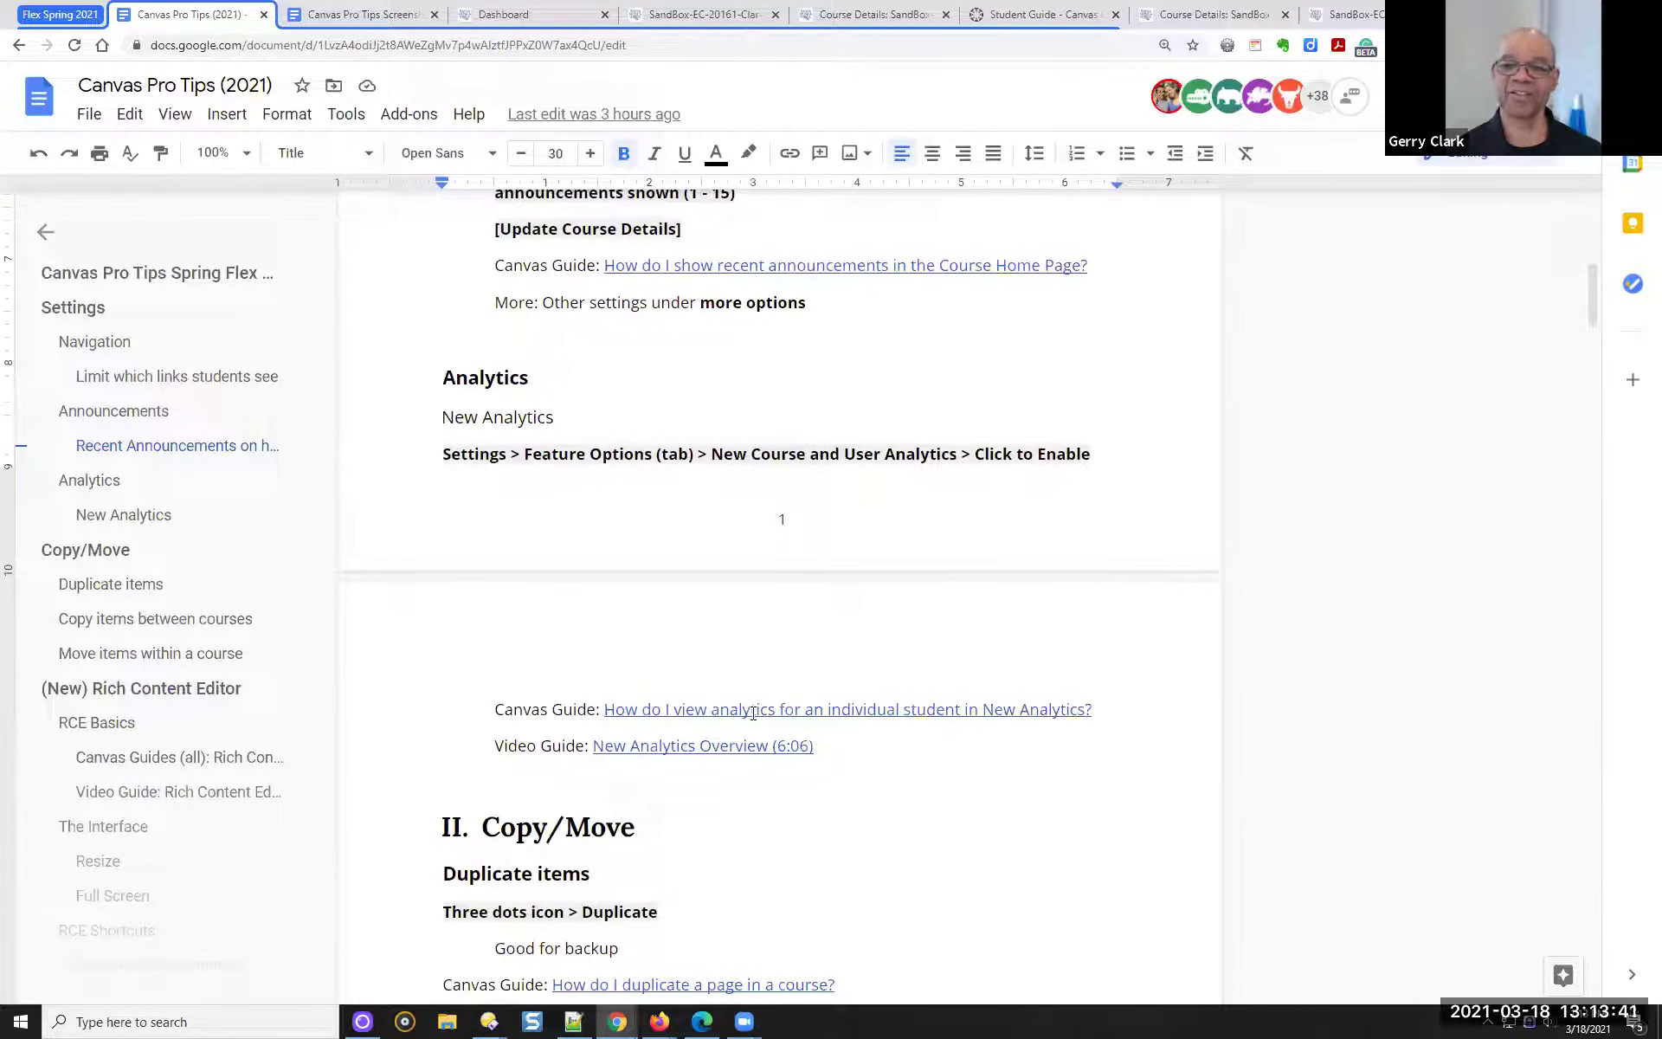
pyautogui.click(1007, 709)
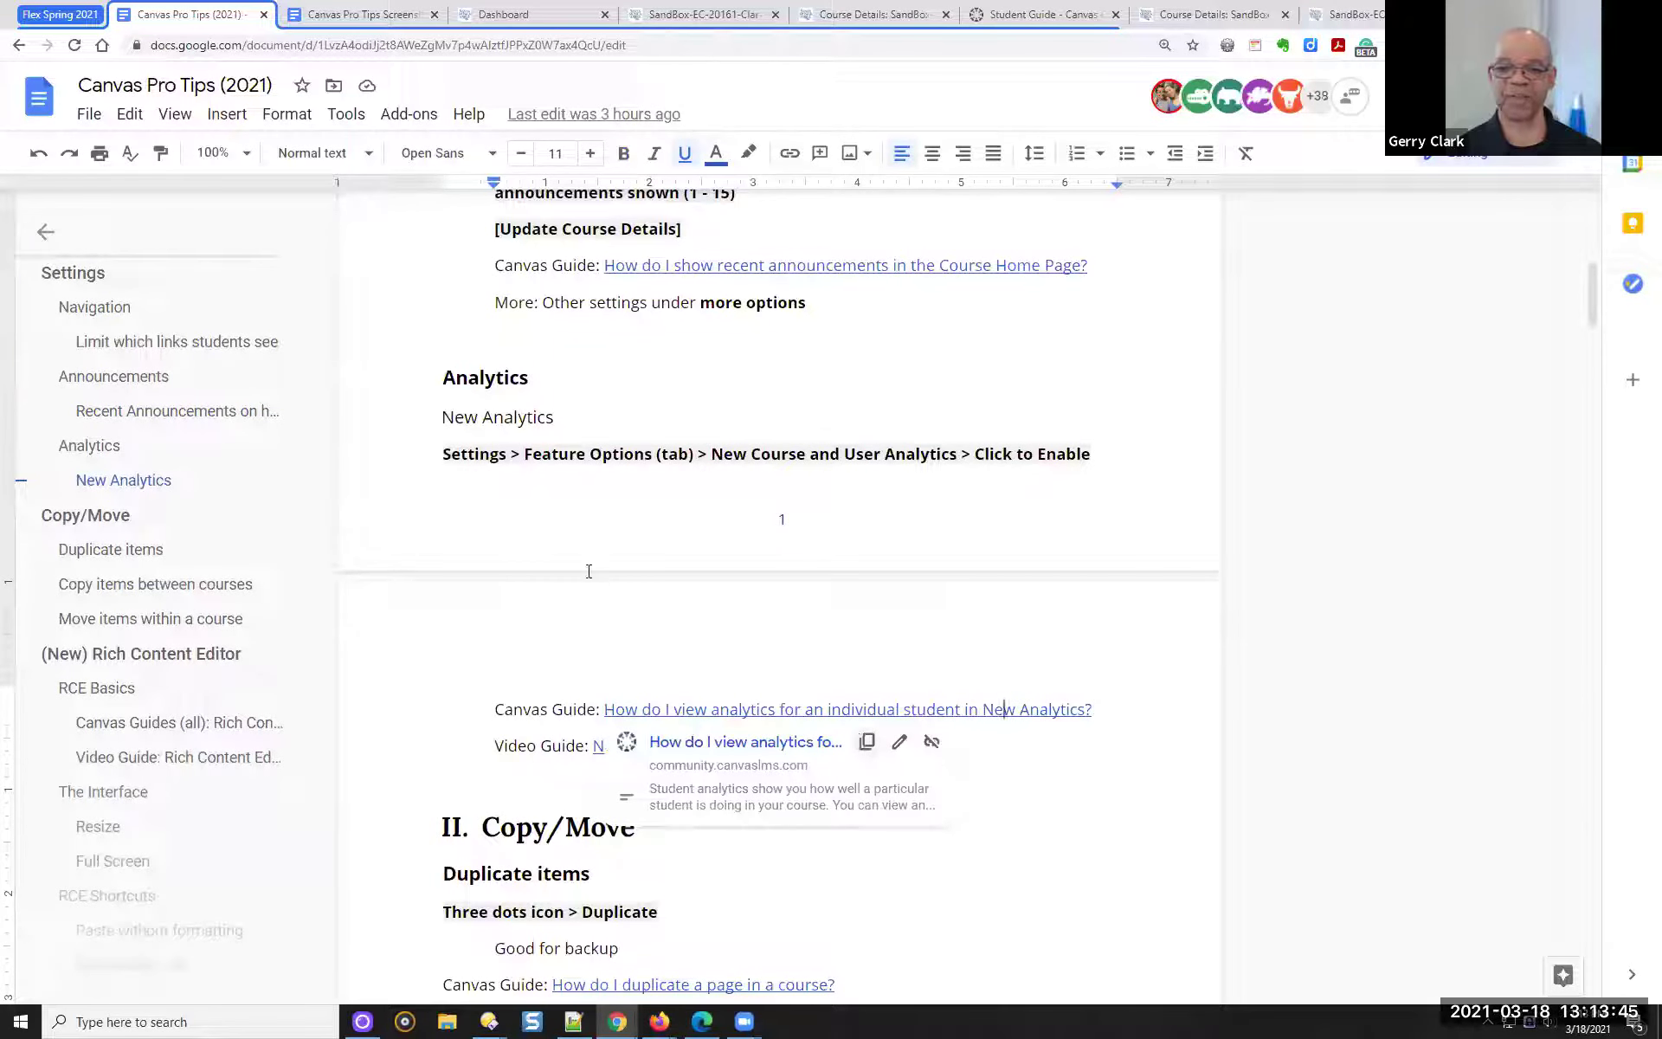
pyautogui.click(868, 744)
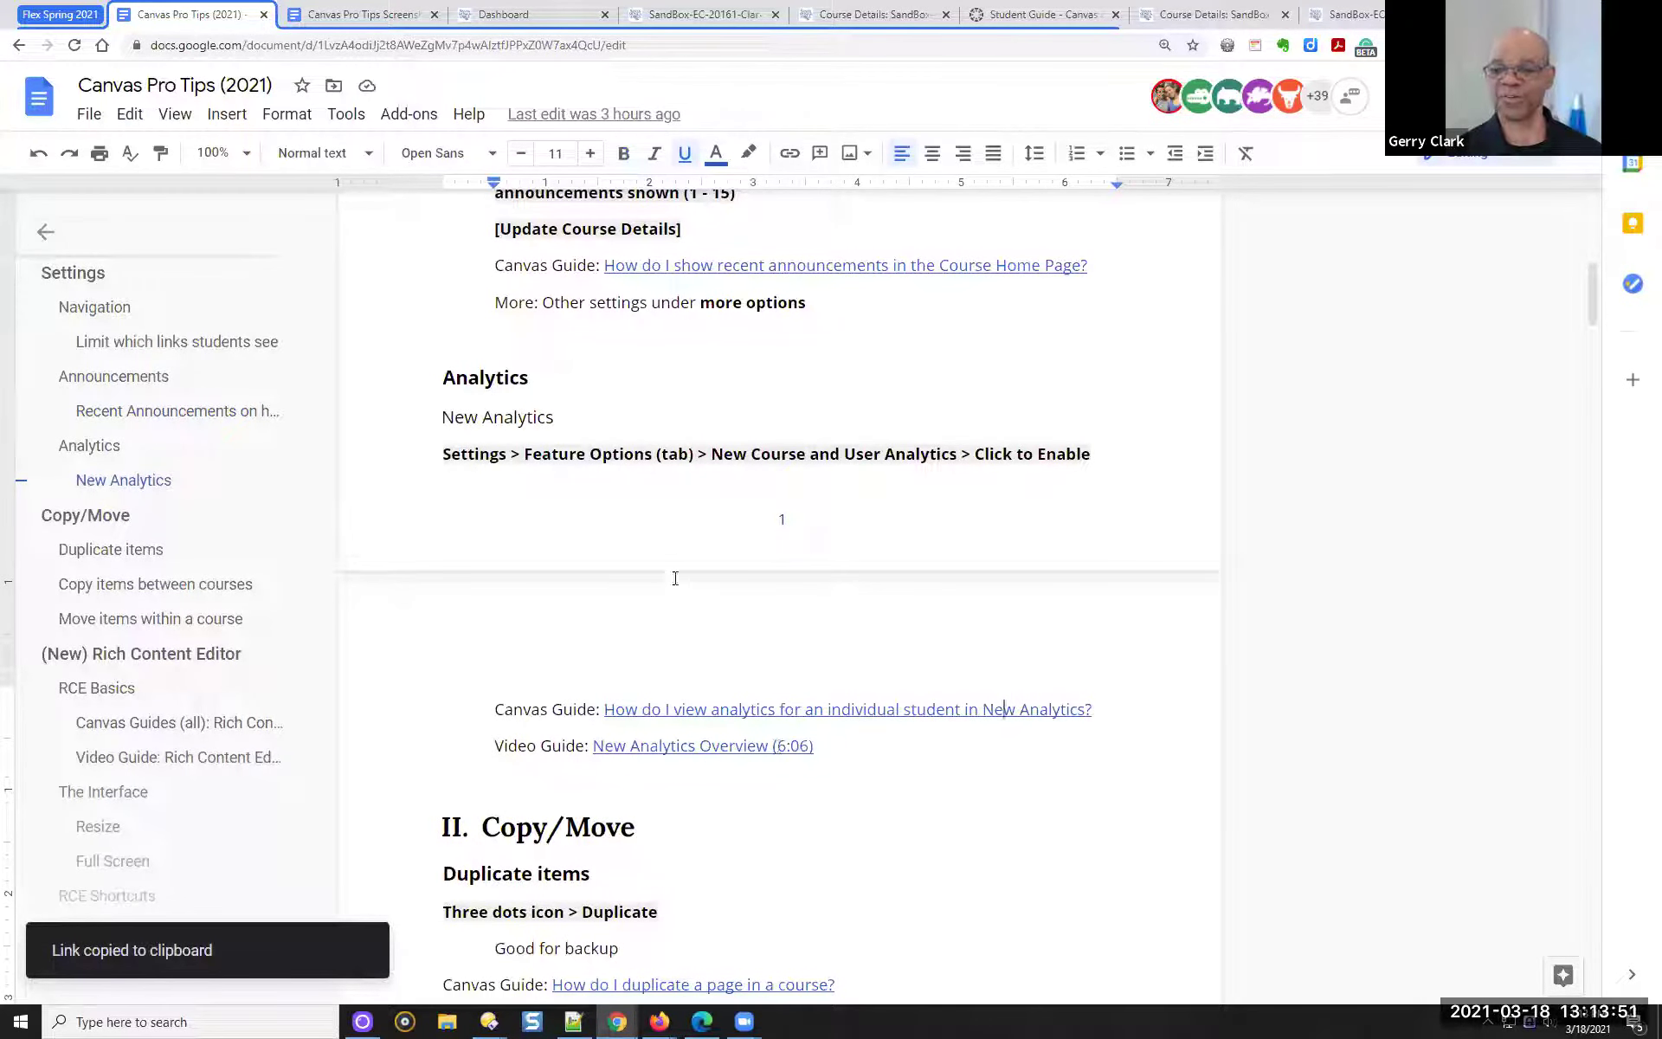
# Open the guide "How do I view analytics for an individual student in New Analytics?" and read its introduction and notes
pyautogui.click(1003, 708)
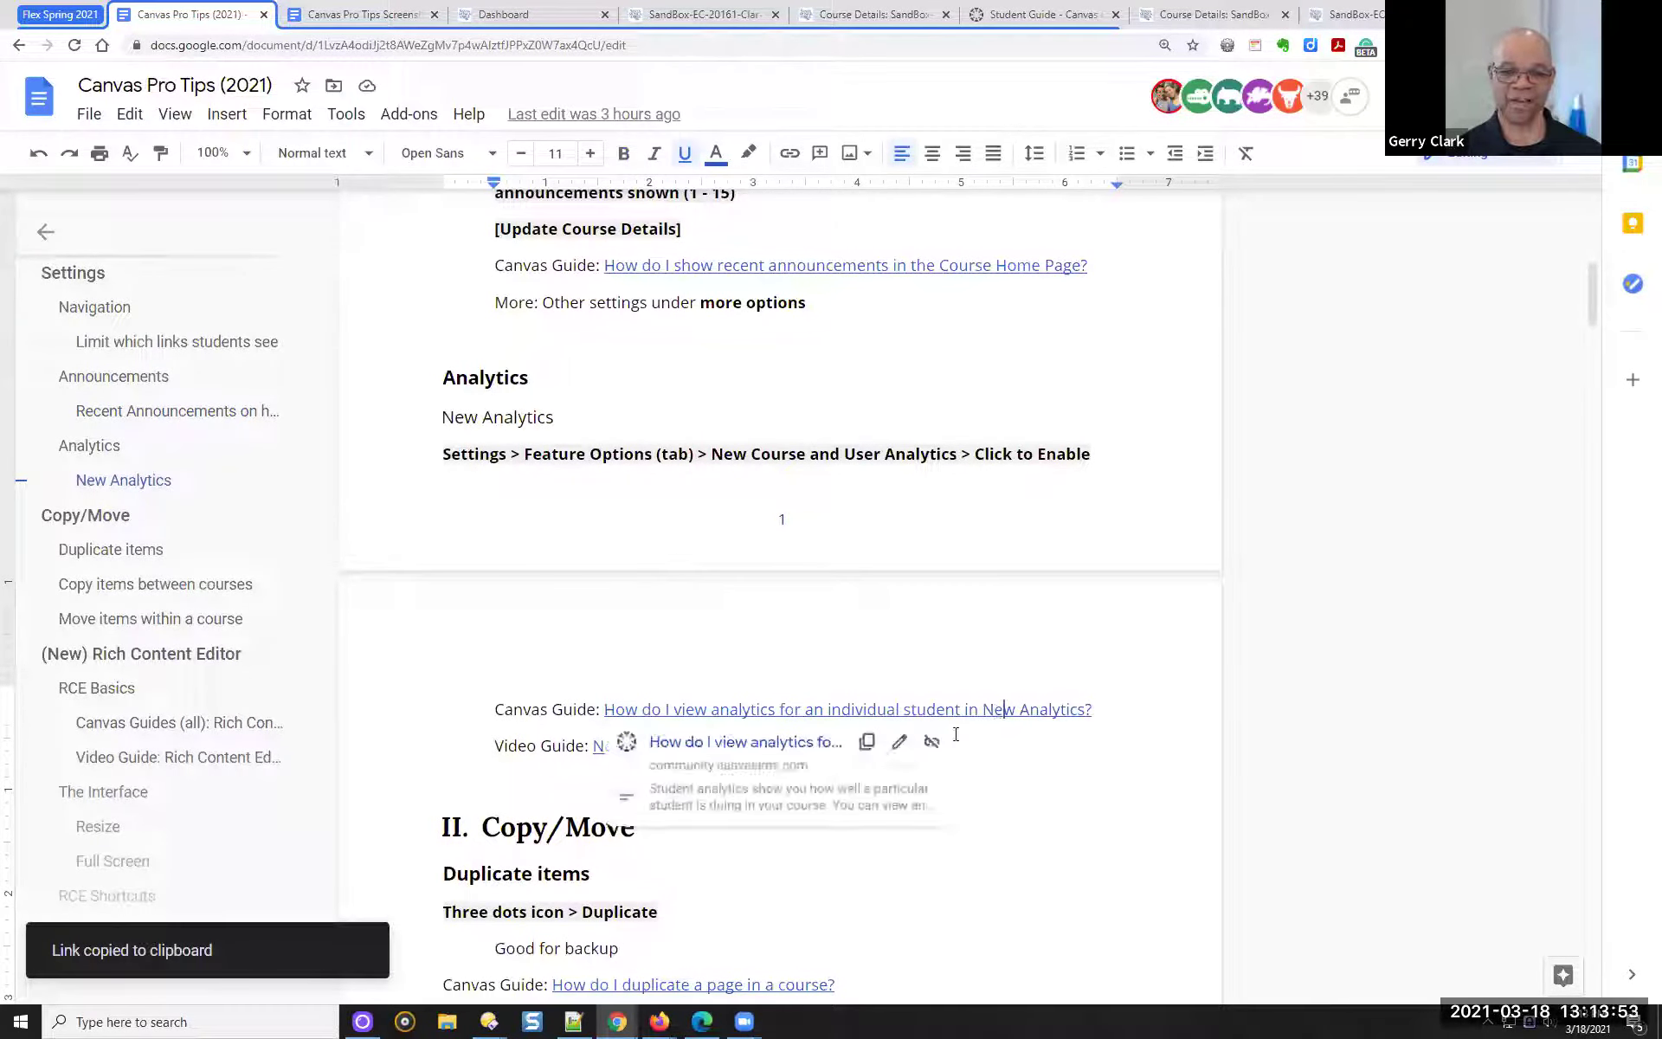
pyautogui.click(787, 744)
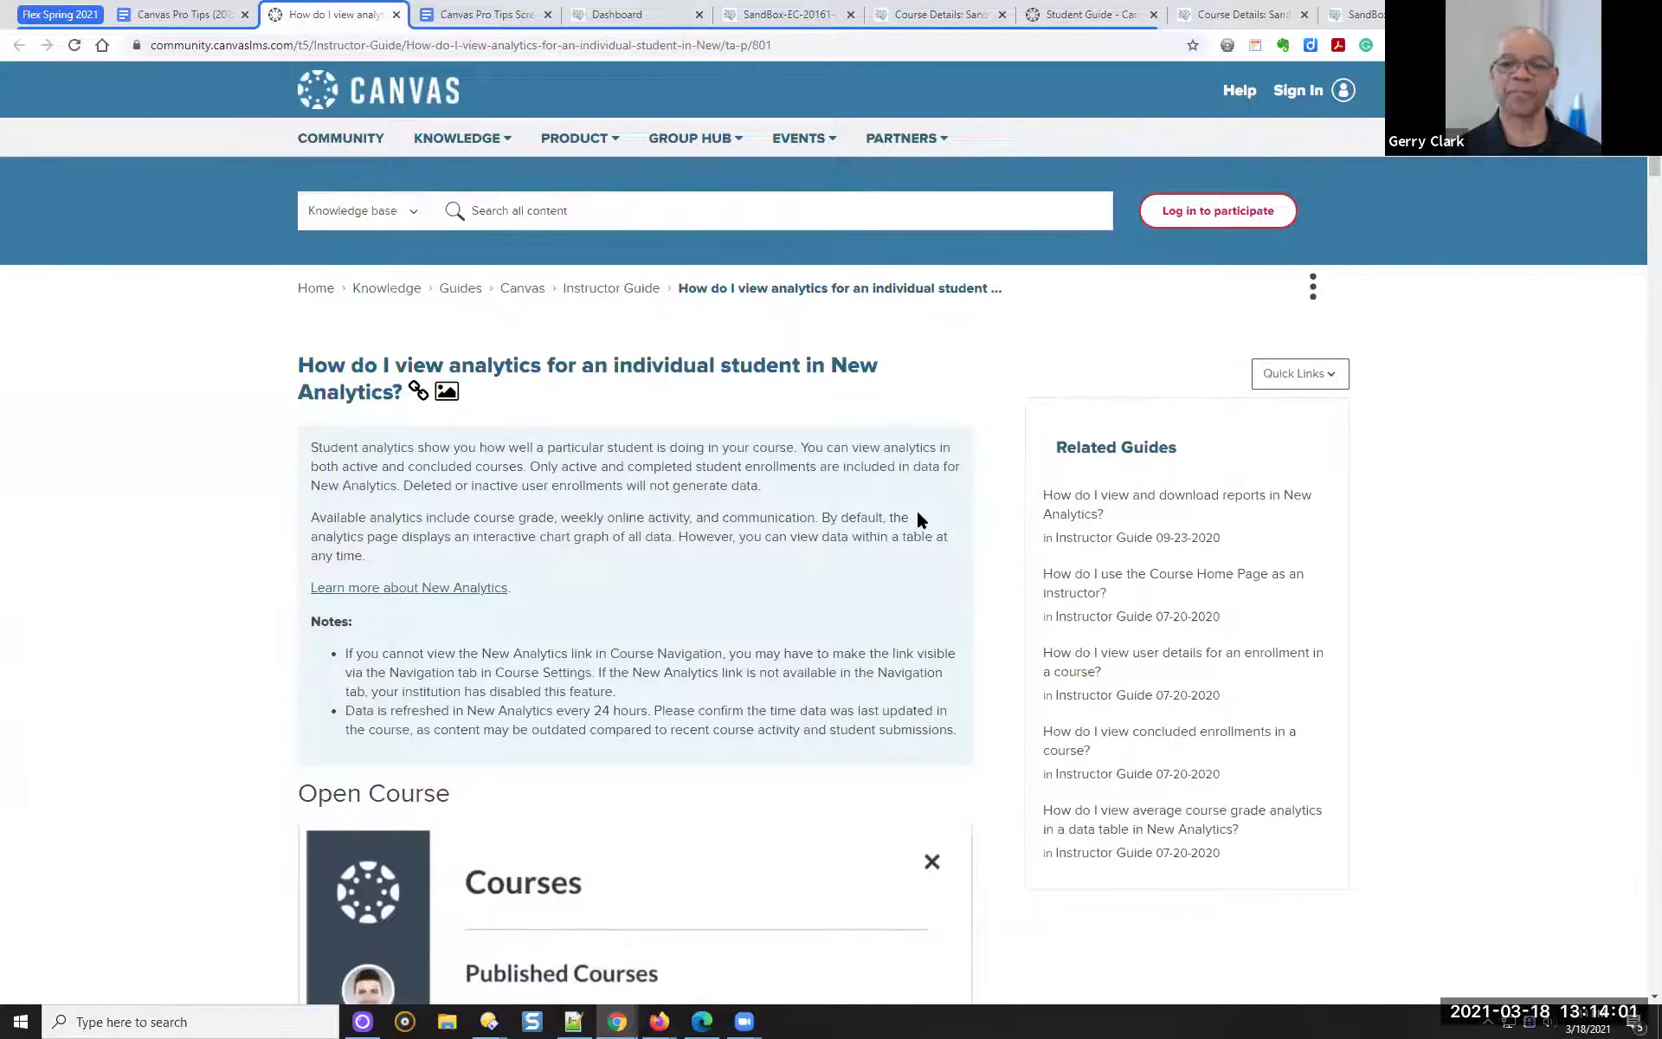
pyautogui.scroll(-5, 751, 432)
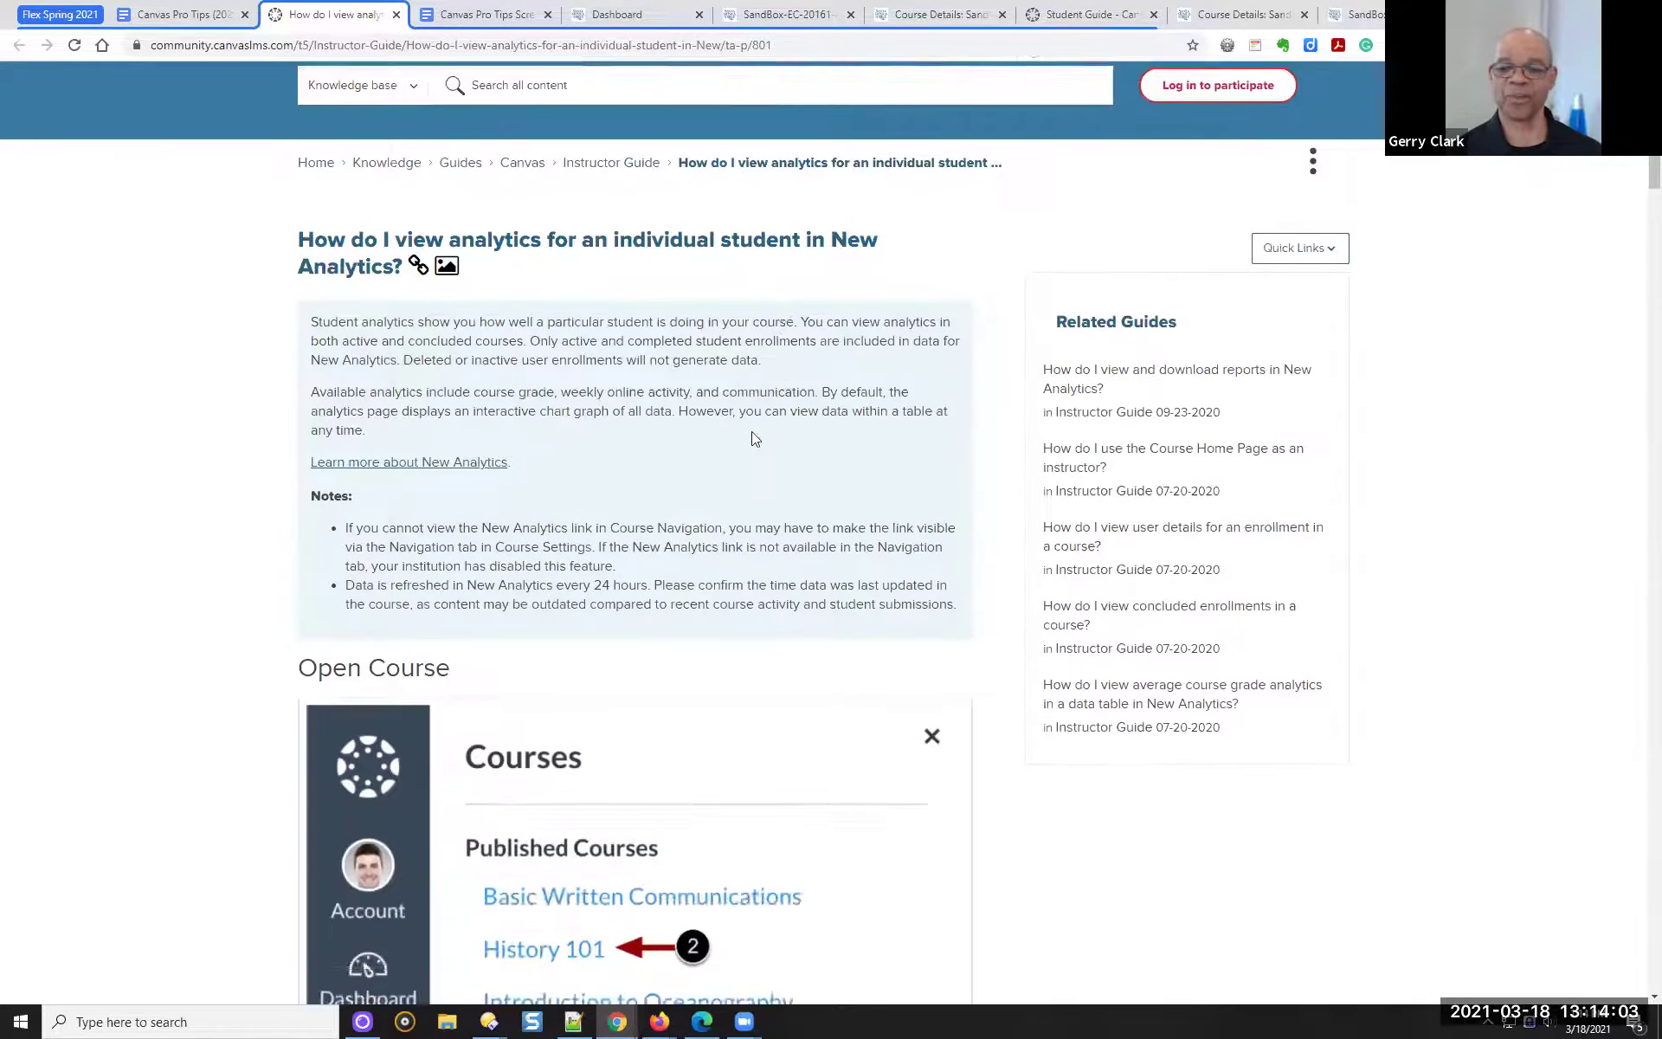
# Read through the individual student analytics guide, from opening the course to the course grade data table and weekly online activity sections
pyautogui.scroll(-5, 762, 355)
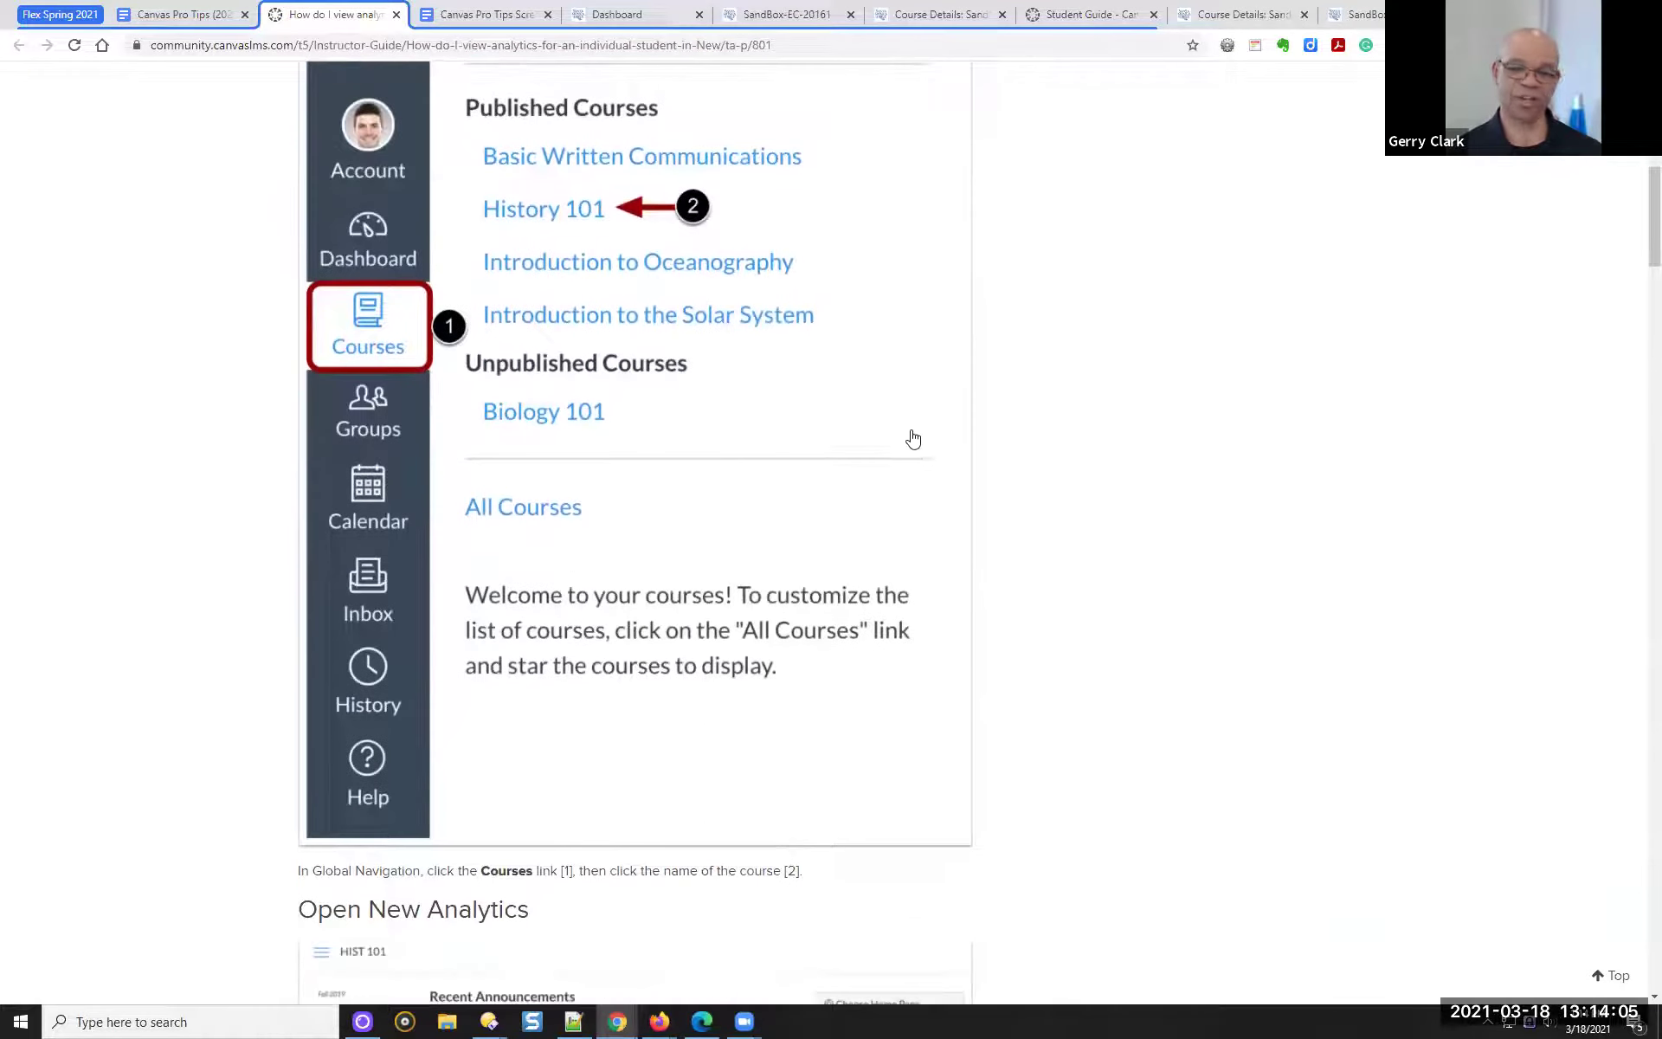
pyautogui.scroll(-7, 667, 347)
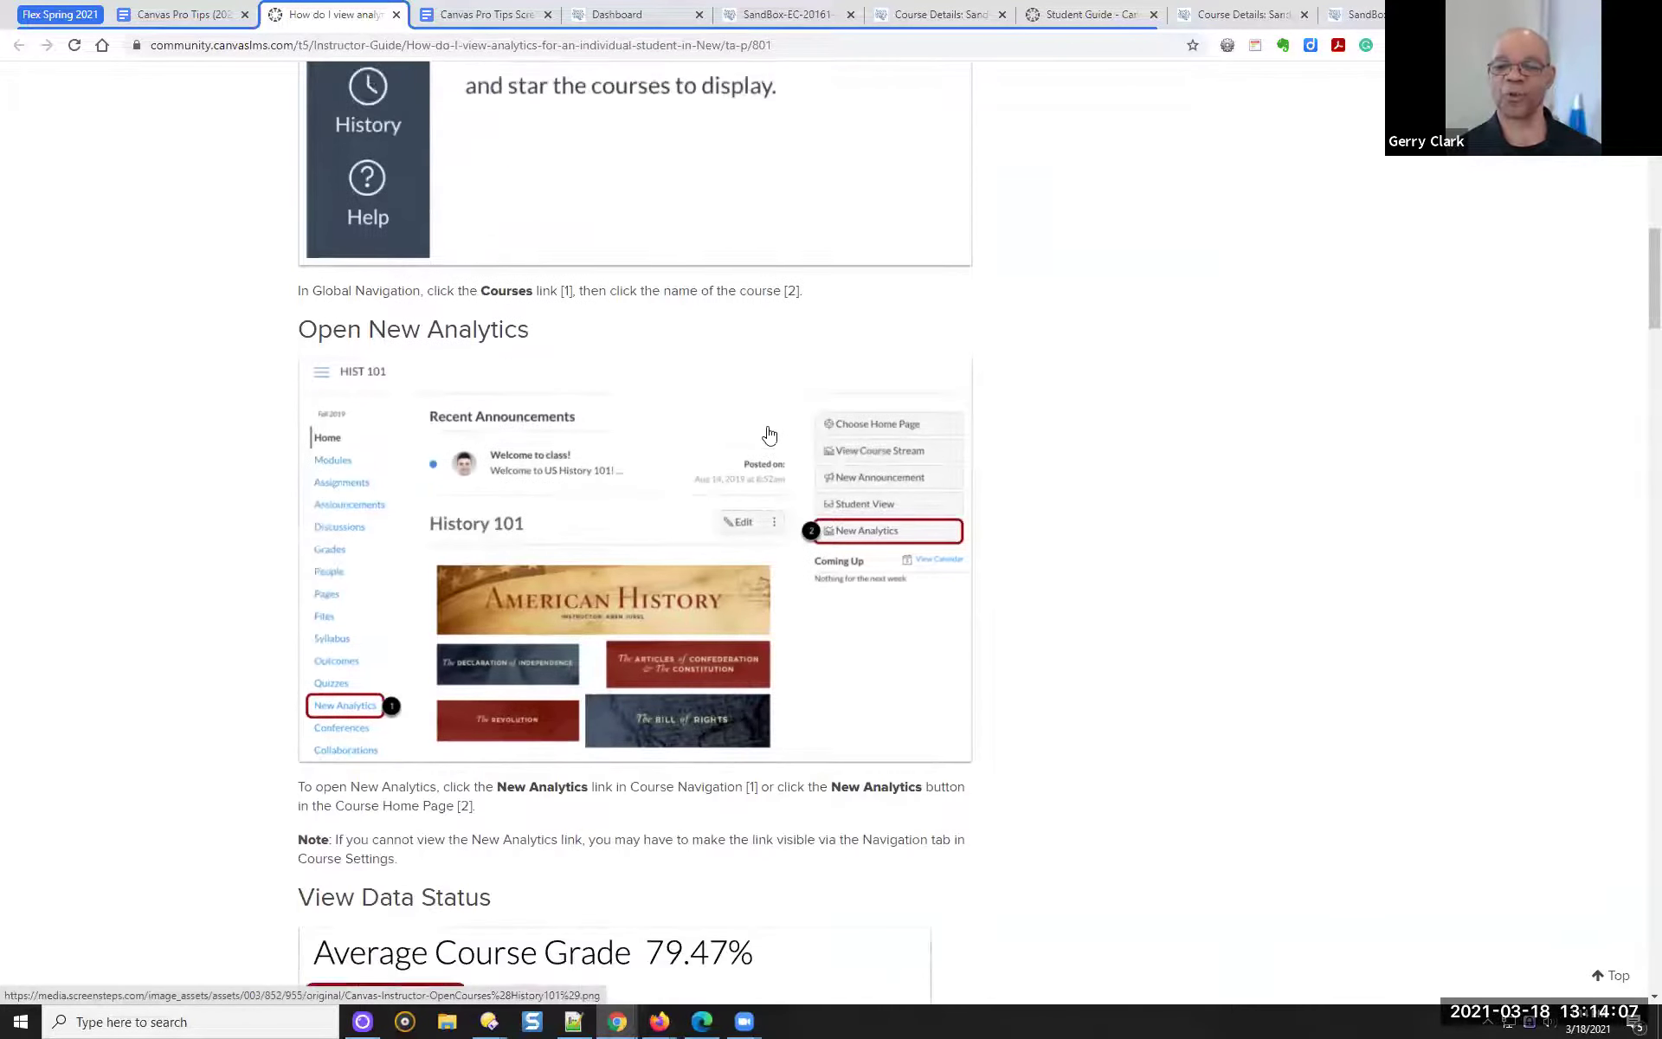
pyautogui.scroll(-6, 675, 336)
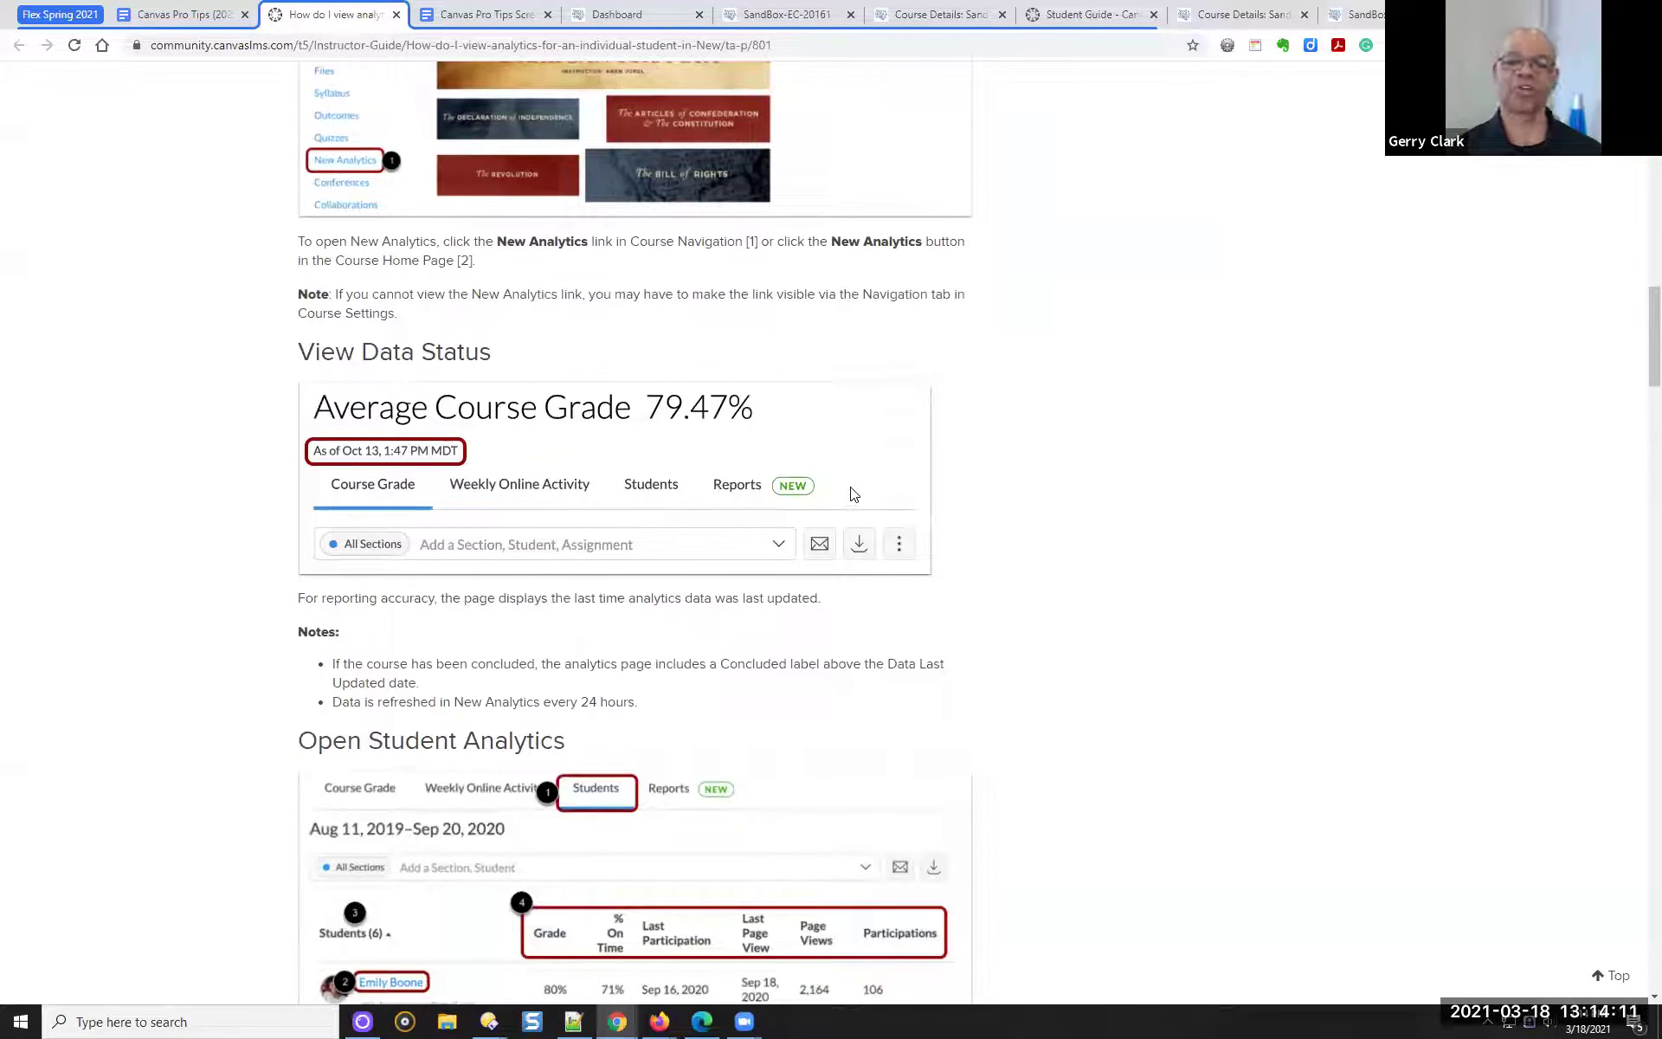
pyautogui.scroll(-3, 866, 472)
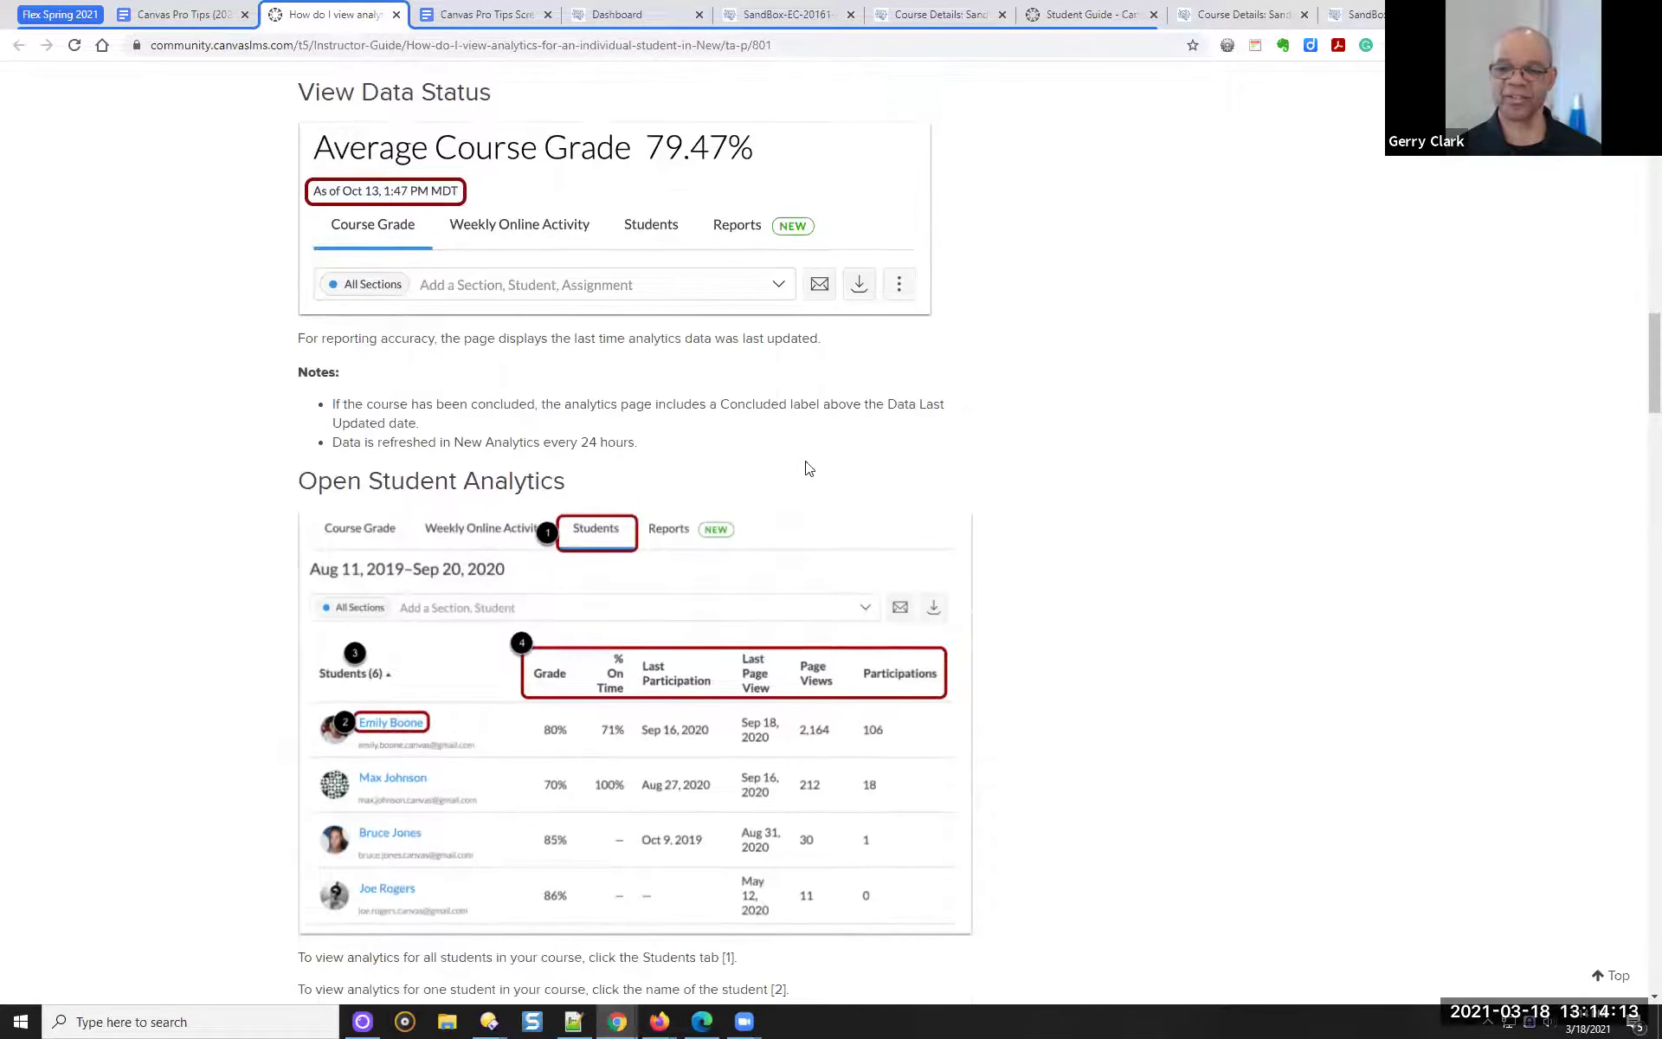
pyautogui.scroll(-2, 548, 452)
pyautogui.scroll(4, 624, 389)
pyautogui.scroll(-3, 678, 296)
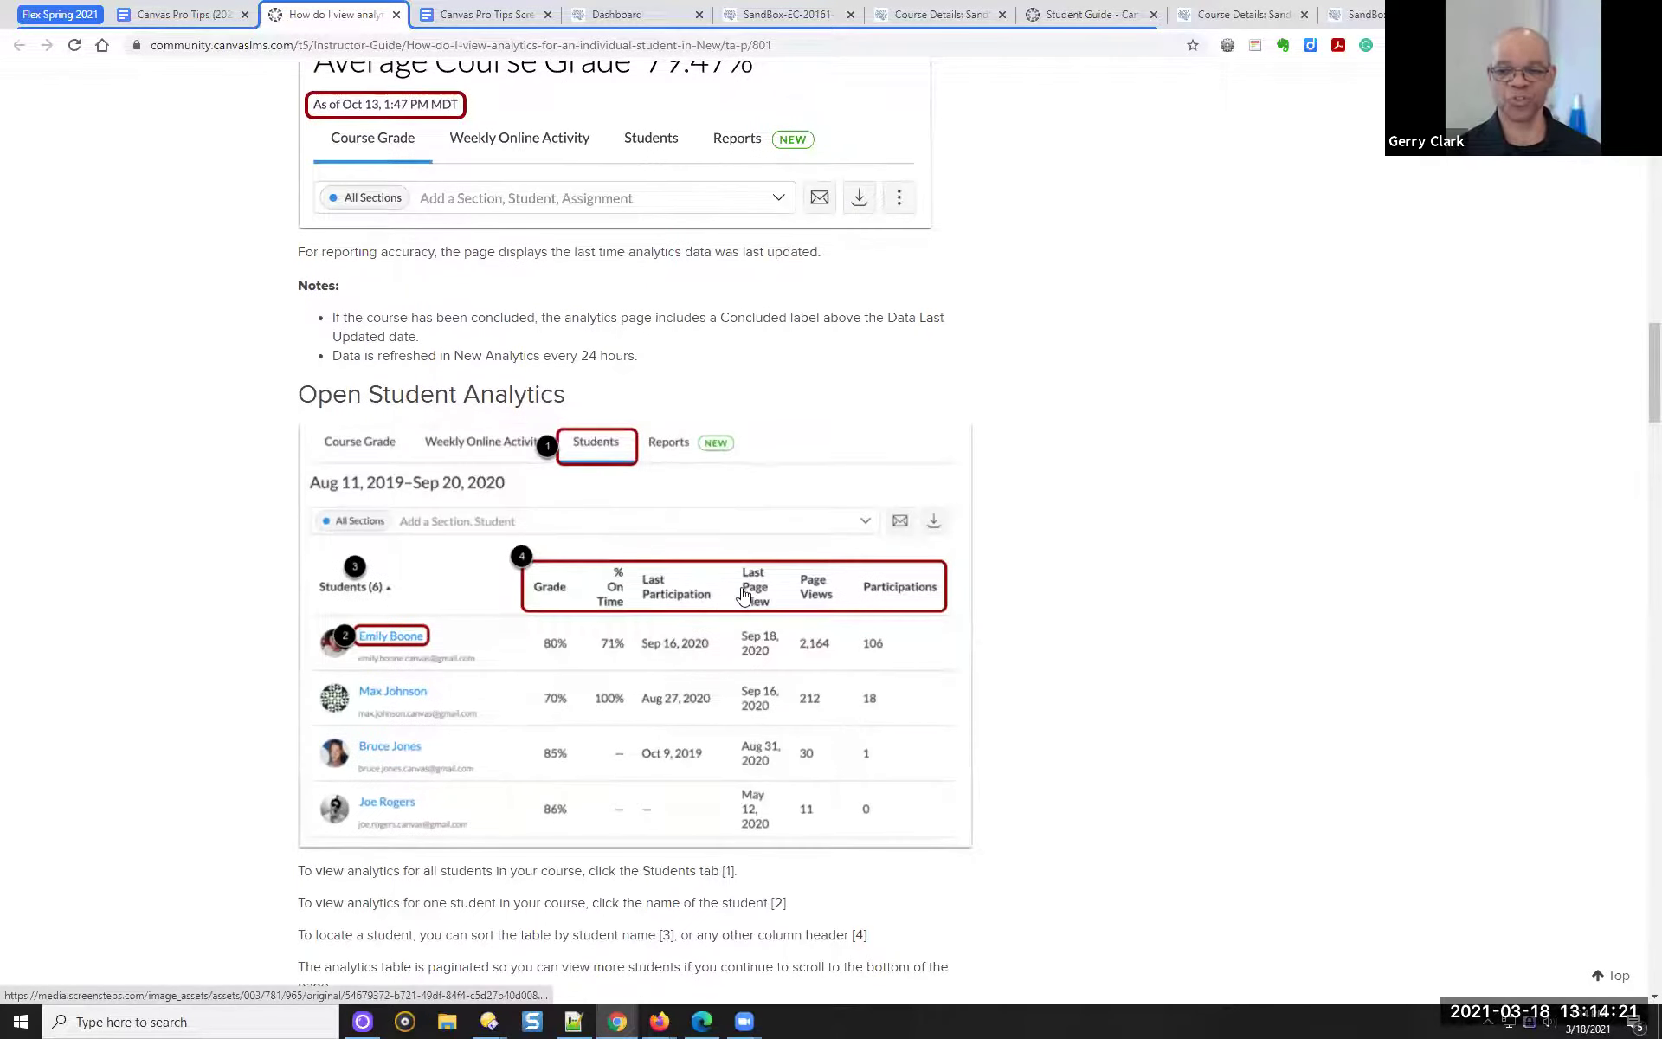
pyautogui.scroll(-5, 742, 594)
pyautogui.scroll(-5, 748, 594)
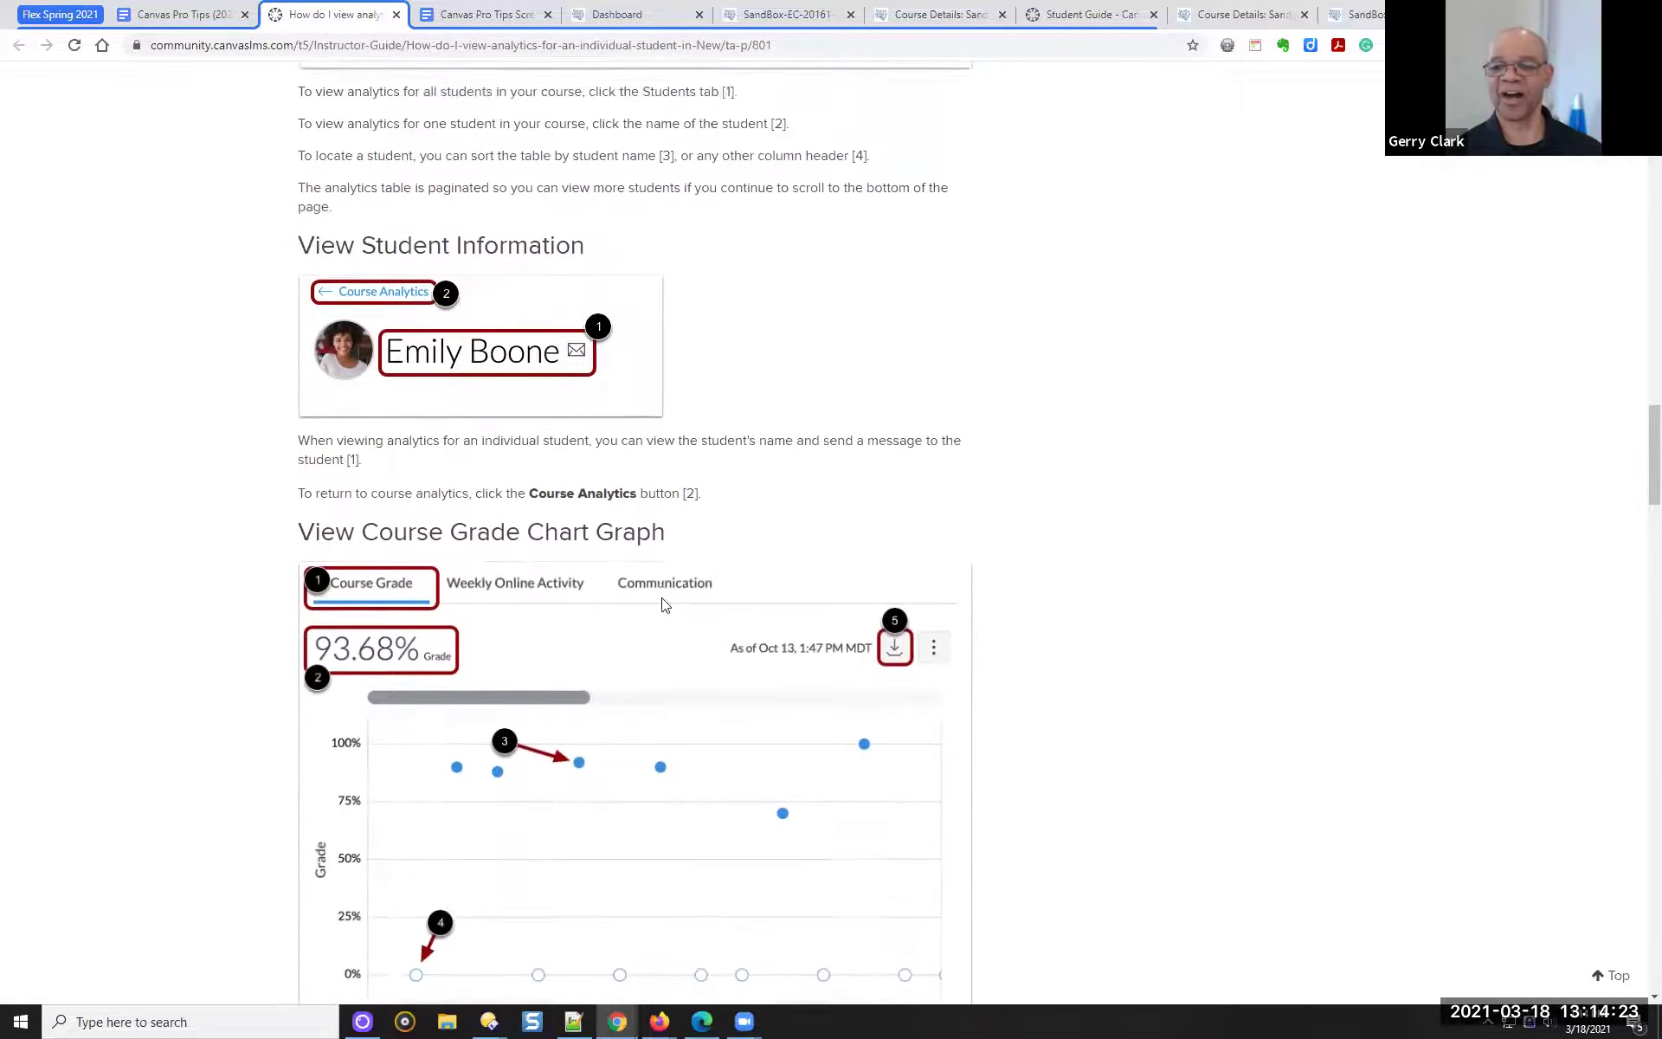
pyautogui.scroll(-8, 749, 565)
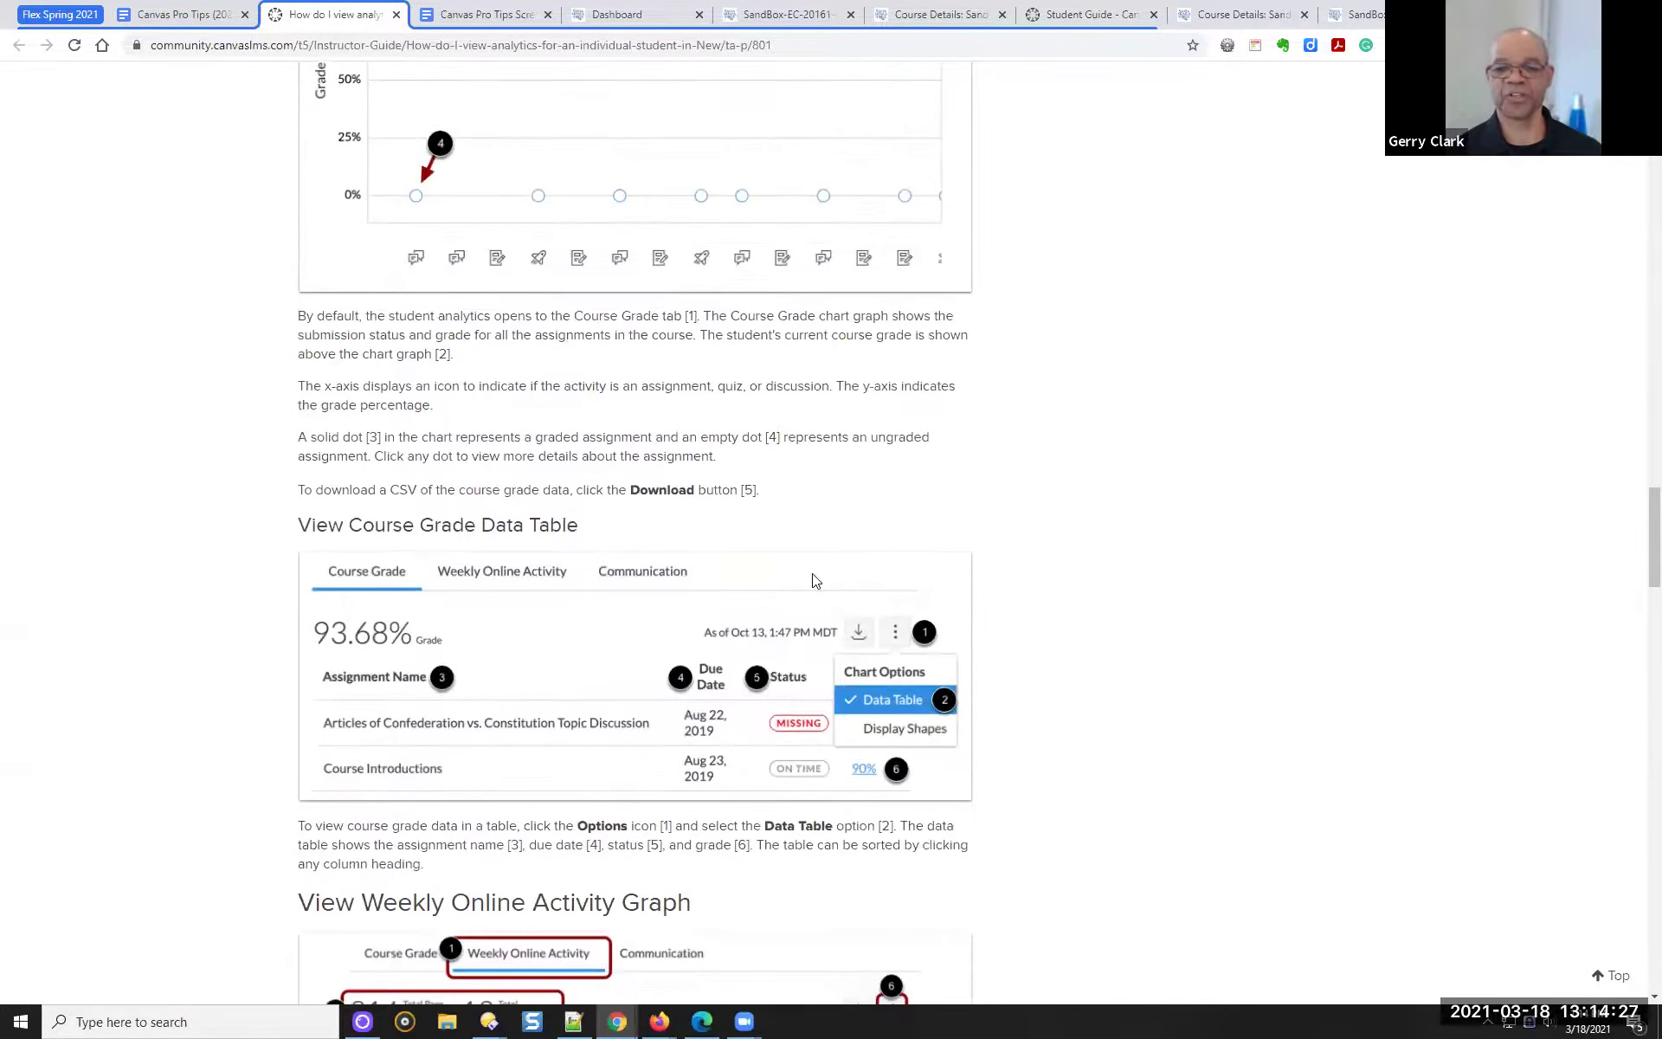
pyautogui.scroll(-2, 810, 578)
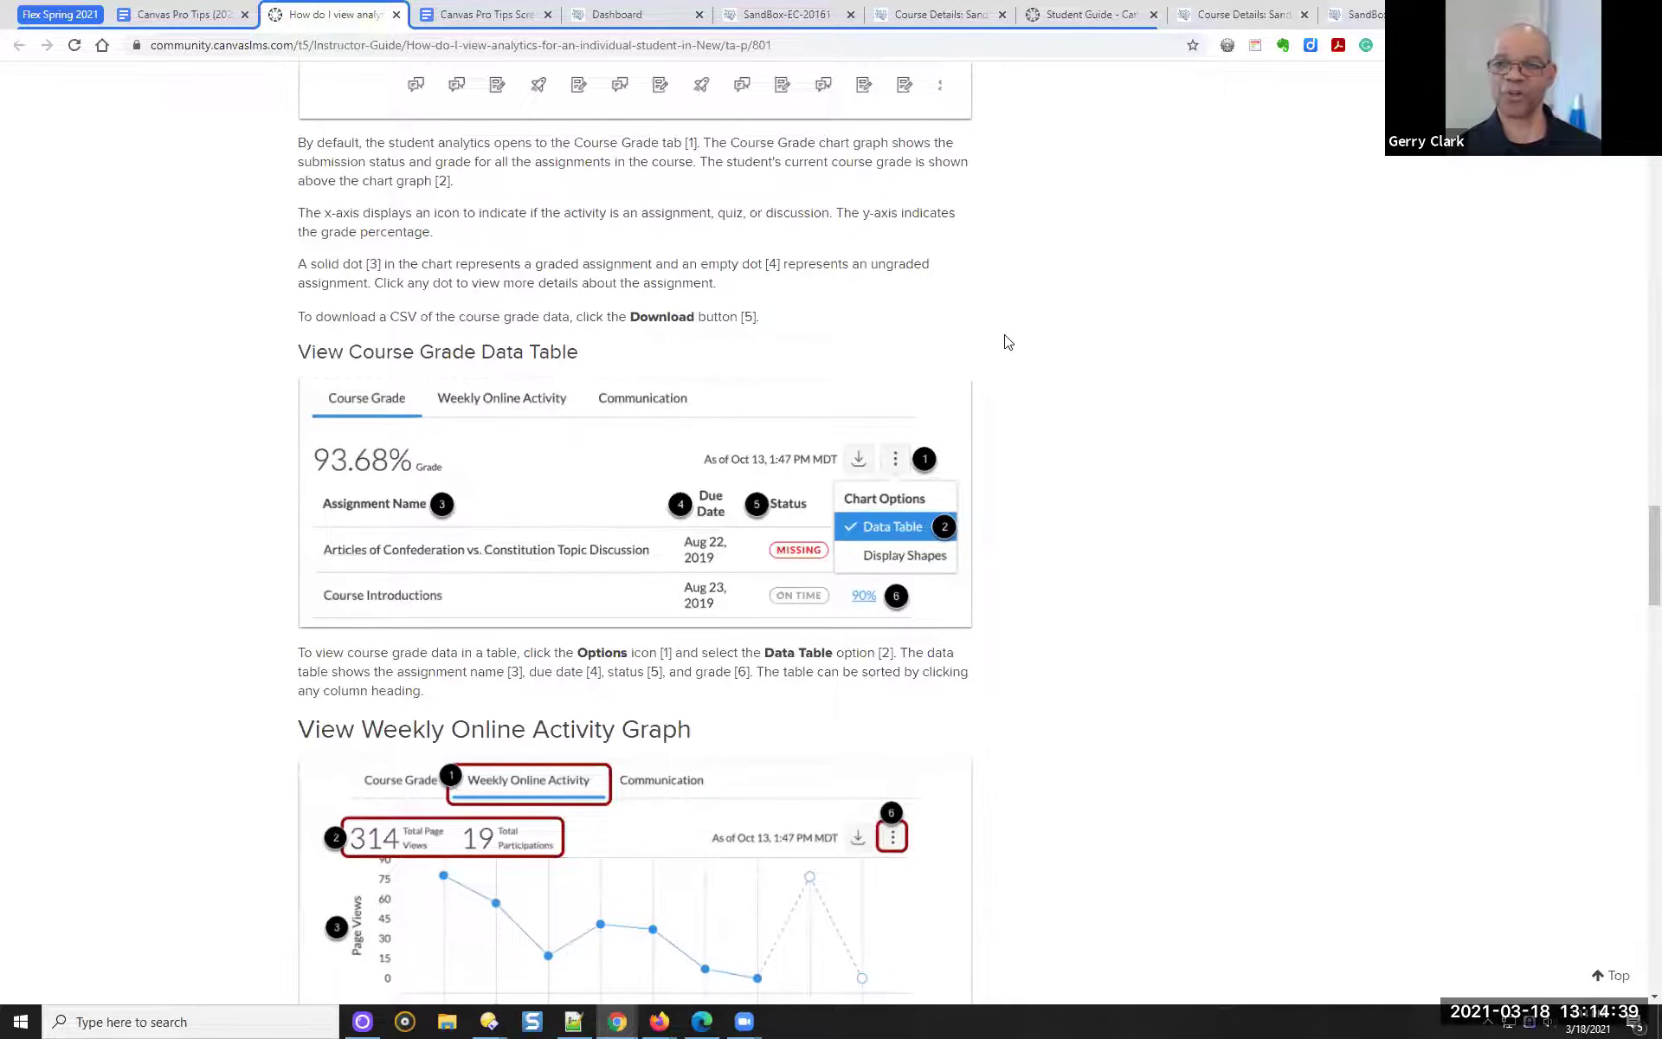
pyautogui.scroll(4, 1013, 344)
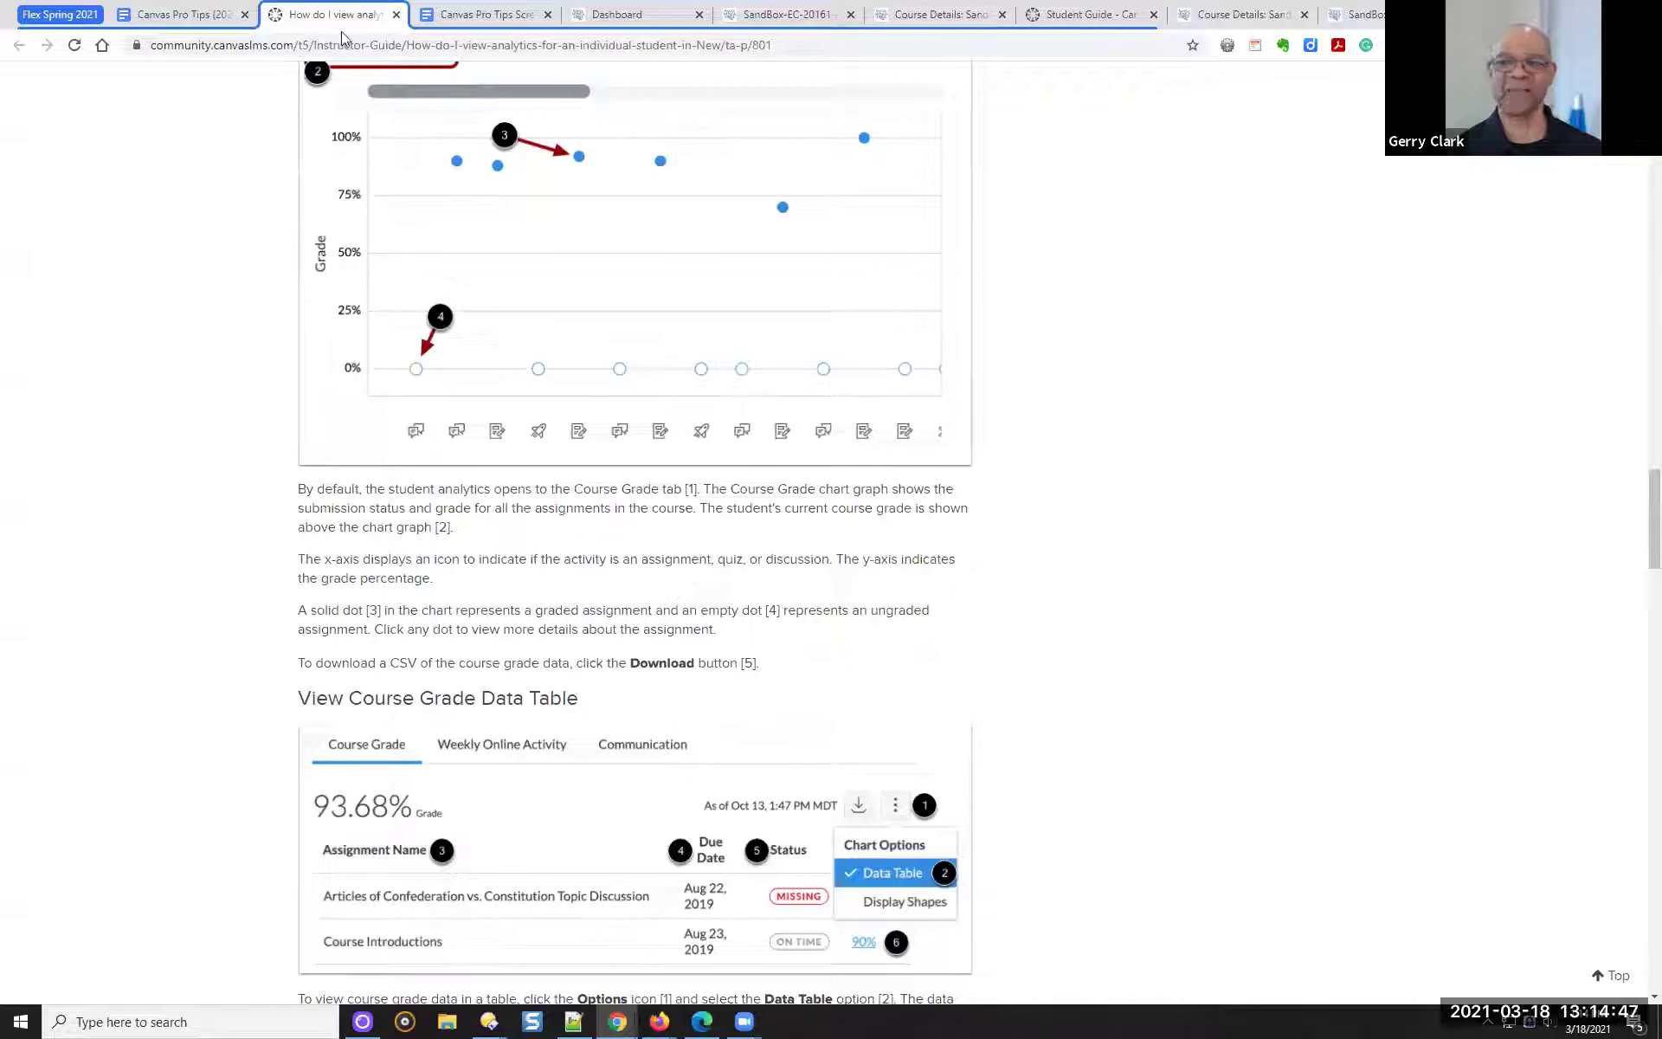
# Return to the sandbox course's settings, open its Pages area in a new browser tab and switch to that tab
pyautogui.click(783, 15)
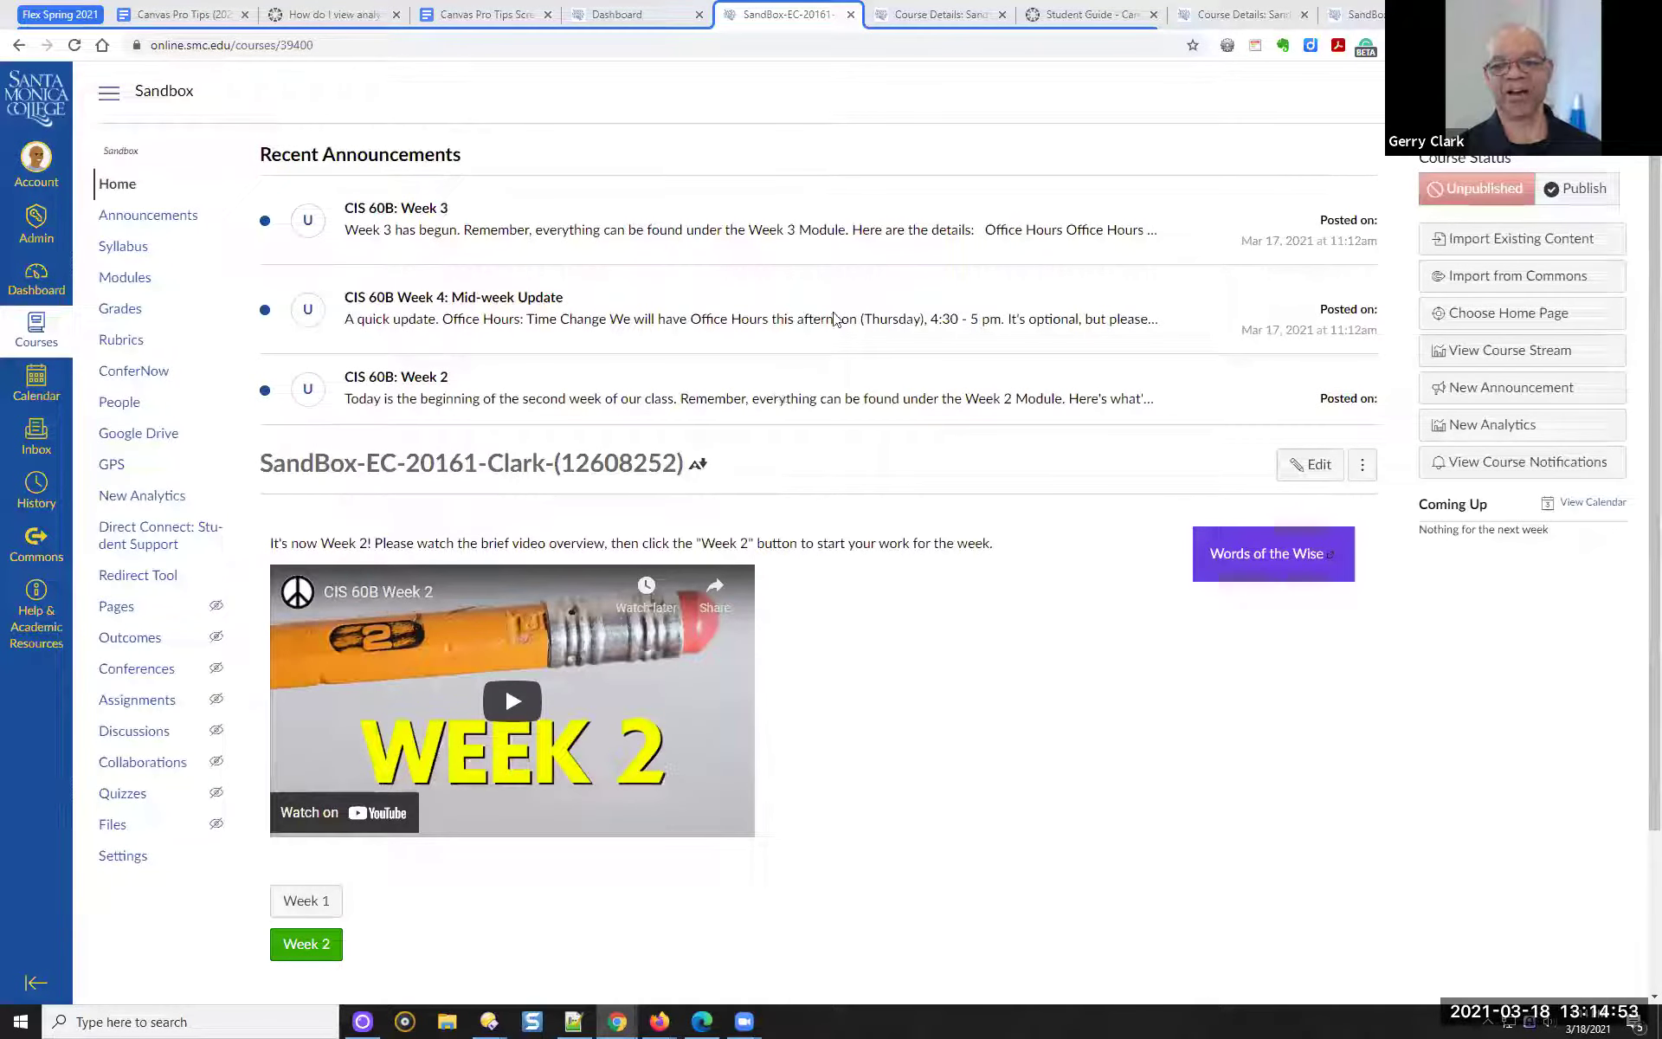
pyautogui.click(935, 15)
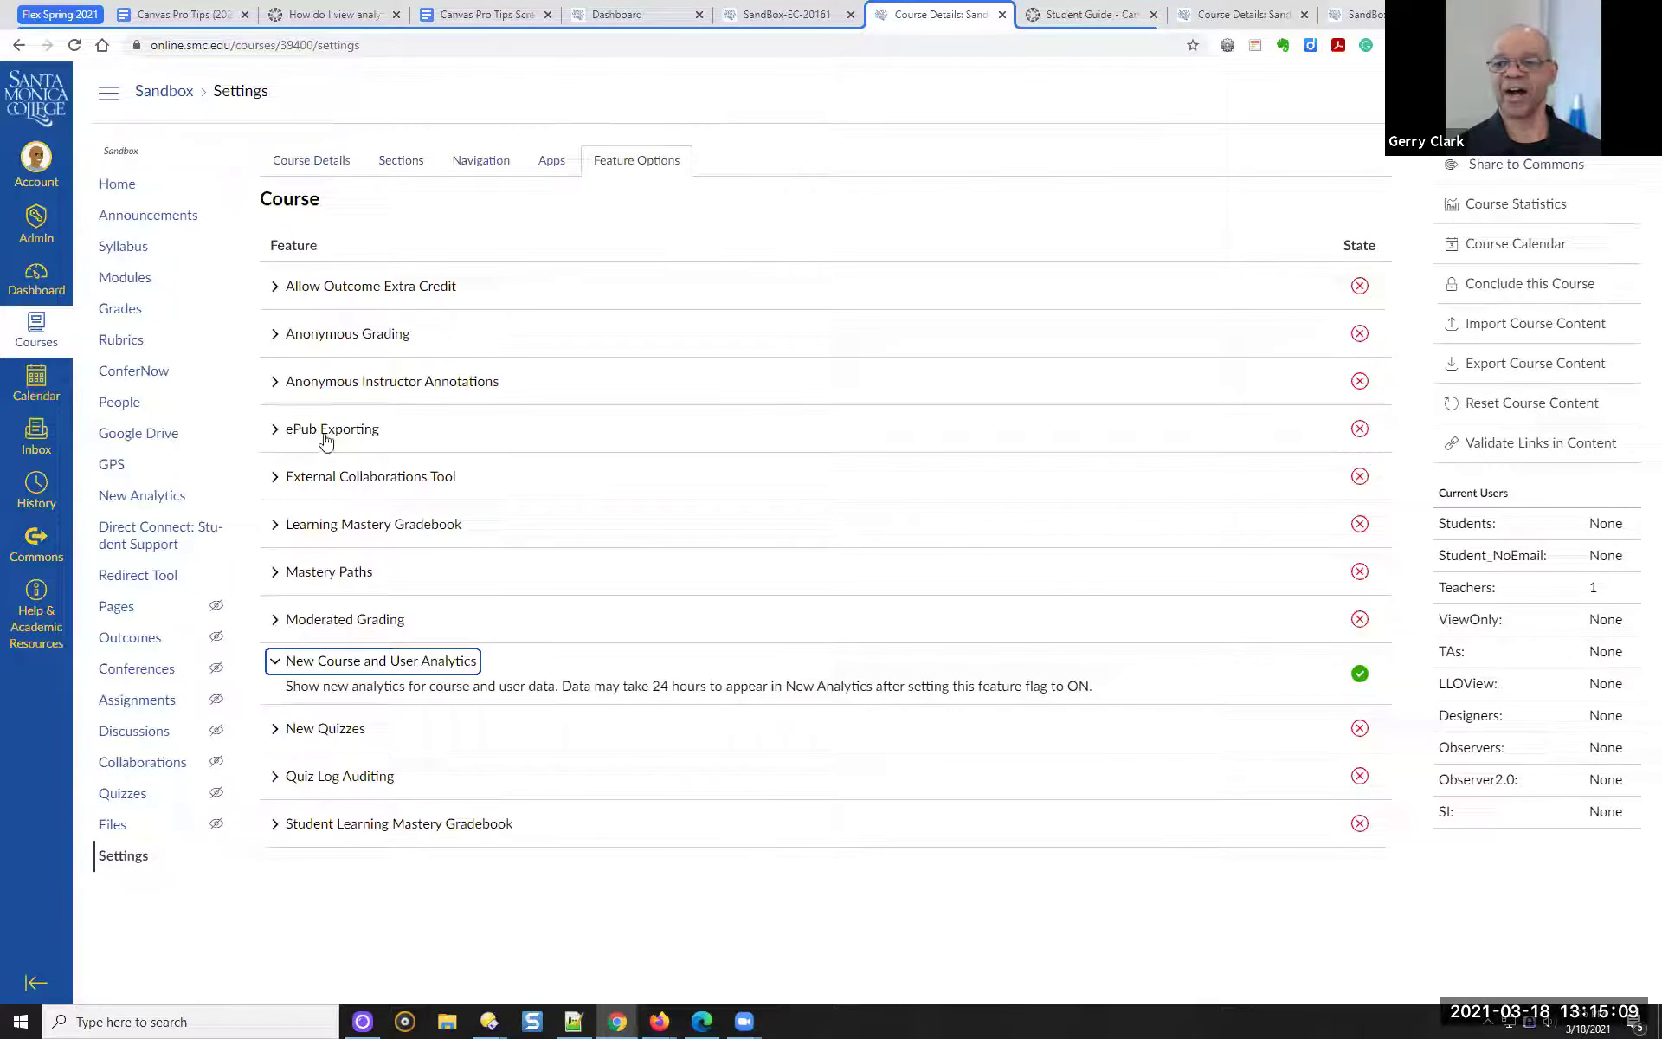
pyautogui.rightClick(118, 616)
pyautogui.click(165, 625)
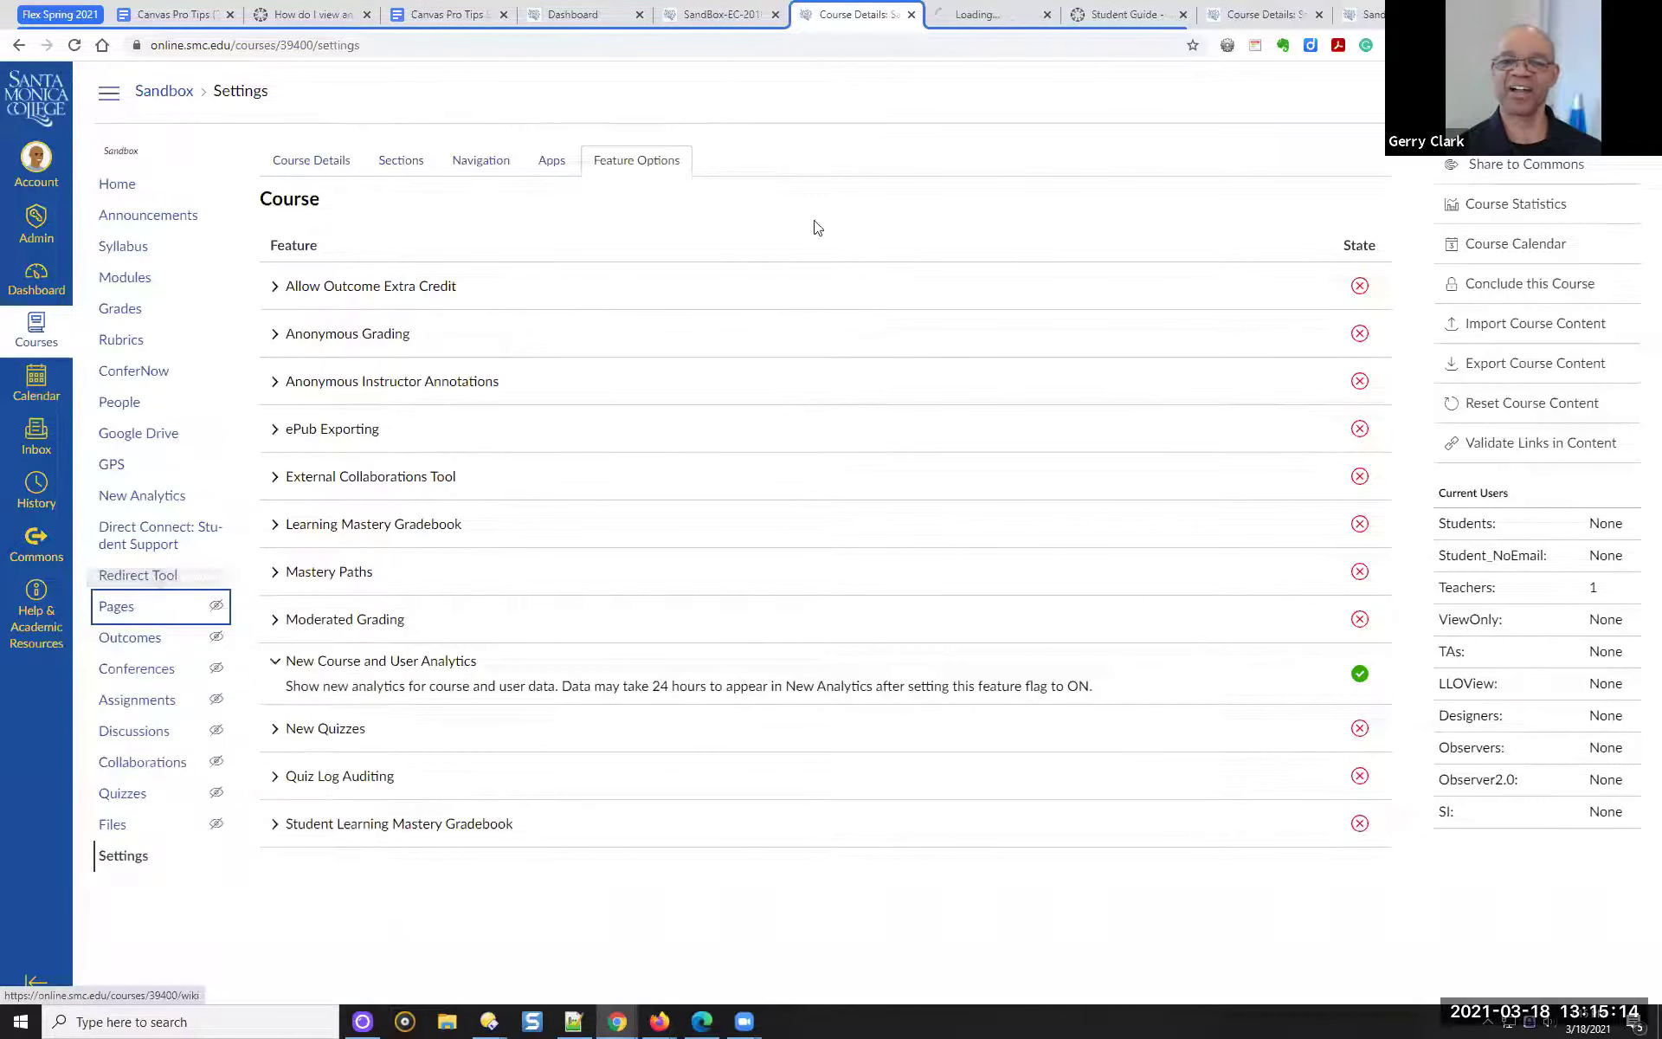
pyautogui.click(977, 16)
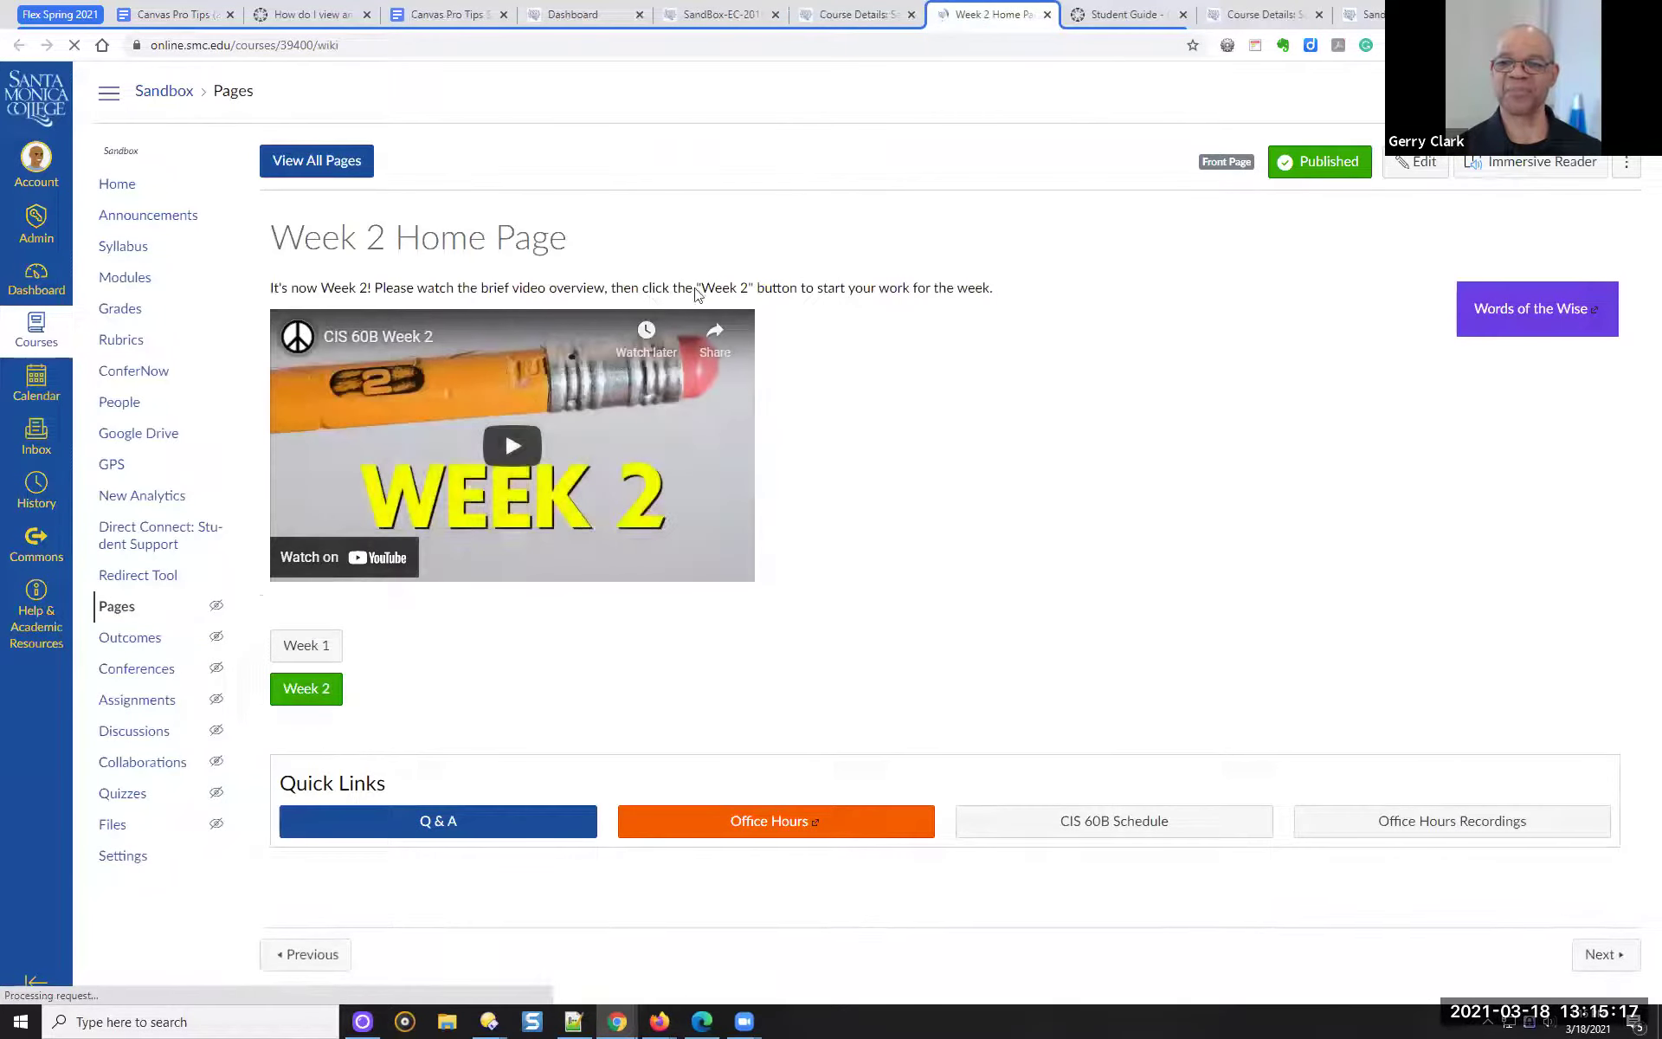
# Display all of the sandbox course's pages and duplicate the page "_Sample page (for editing)"
pyautogui.click(317, 163)
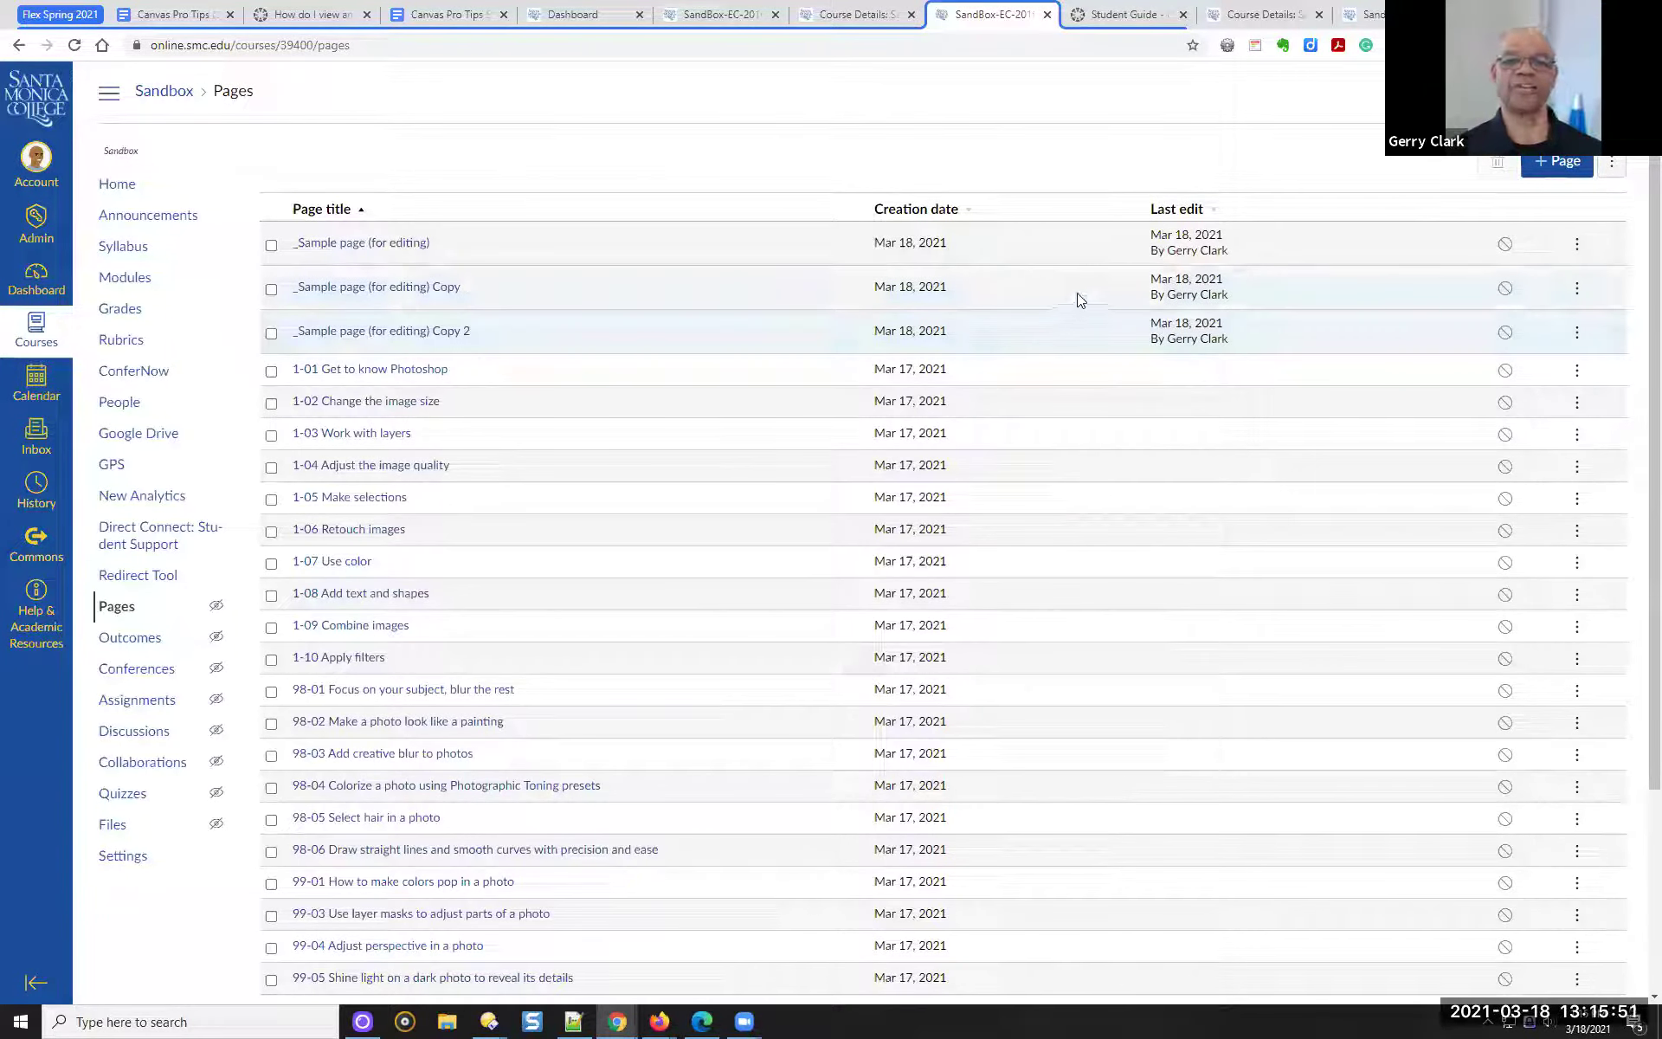
pyautogui.click(1576, 249)
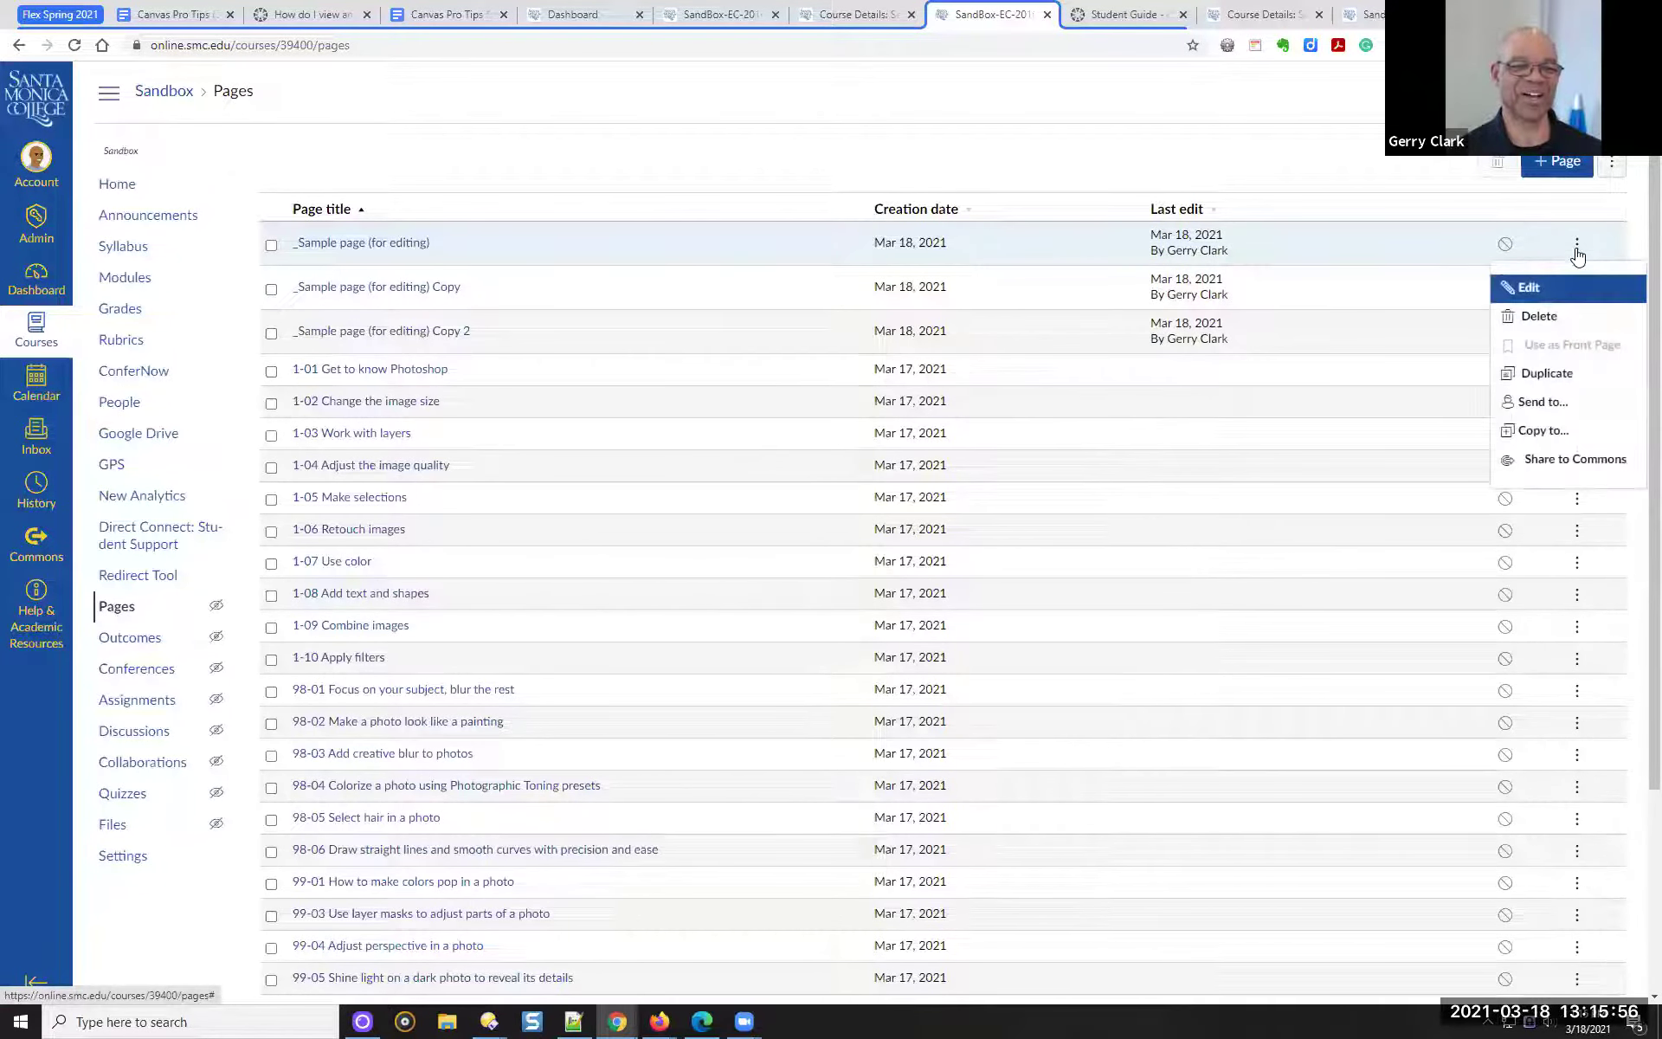
pyautogui.click(1549, 373)
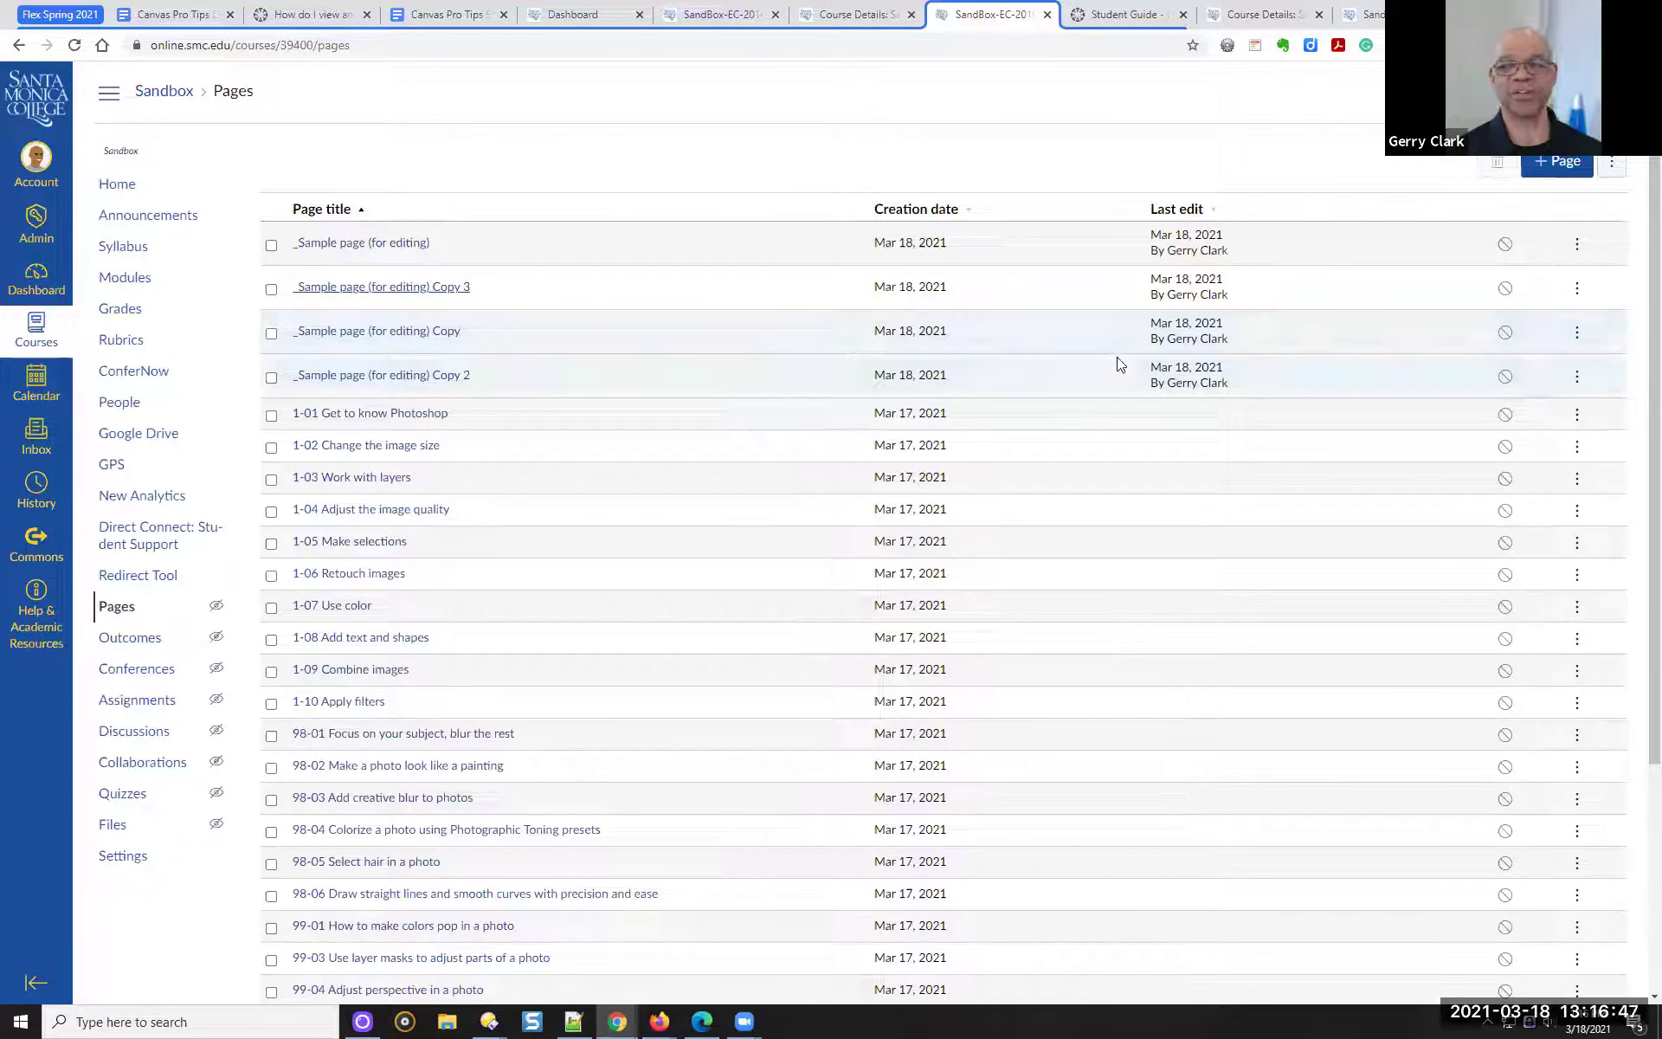
# Start copying the original "_Sample page (for editing)" to another course, selecting Sandbox HTML-Canvas as the destination
pyautogui.click(1578, 247)
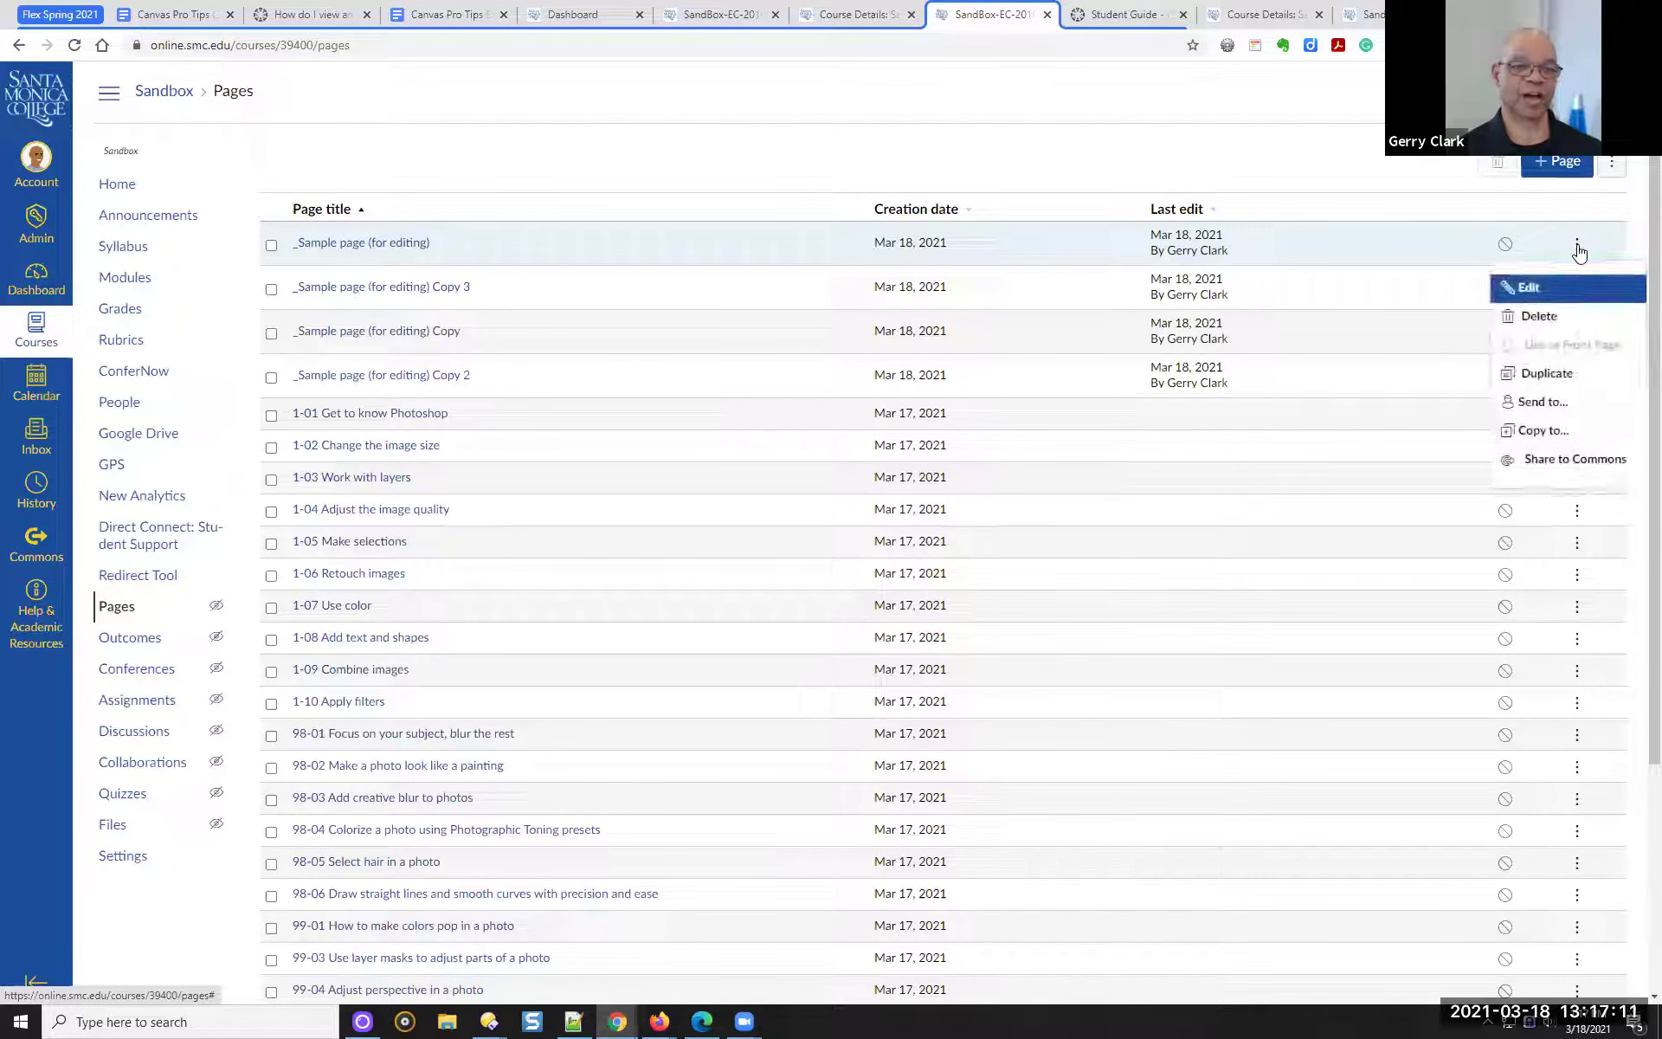
pyautogui.click(1559, 431)
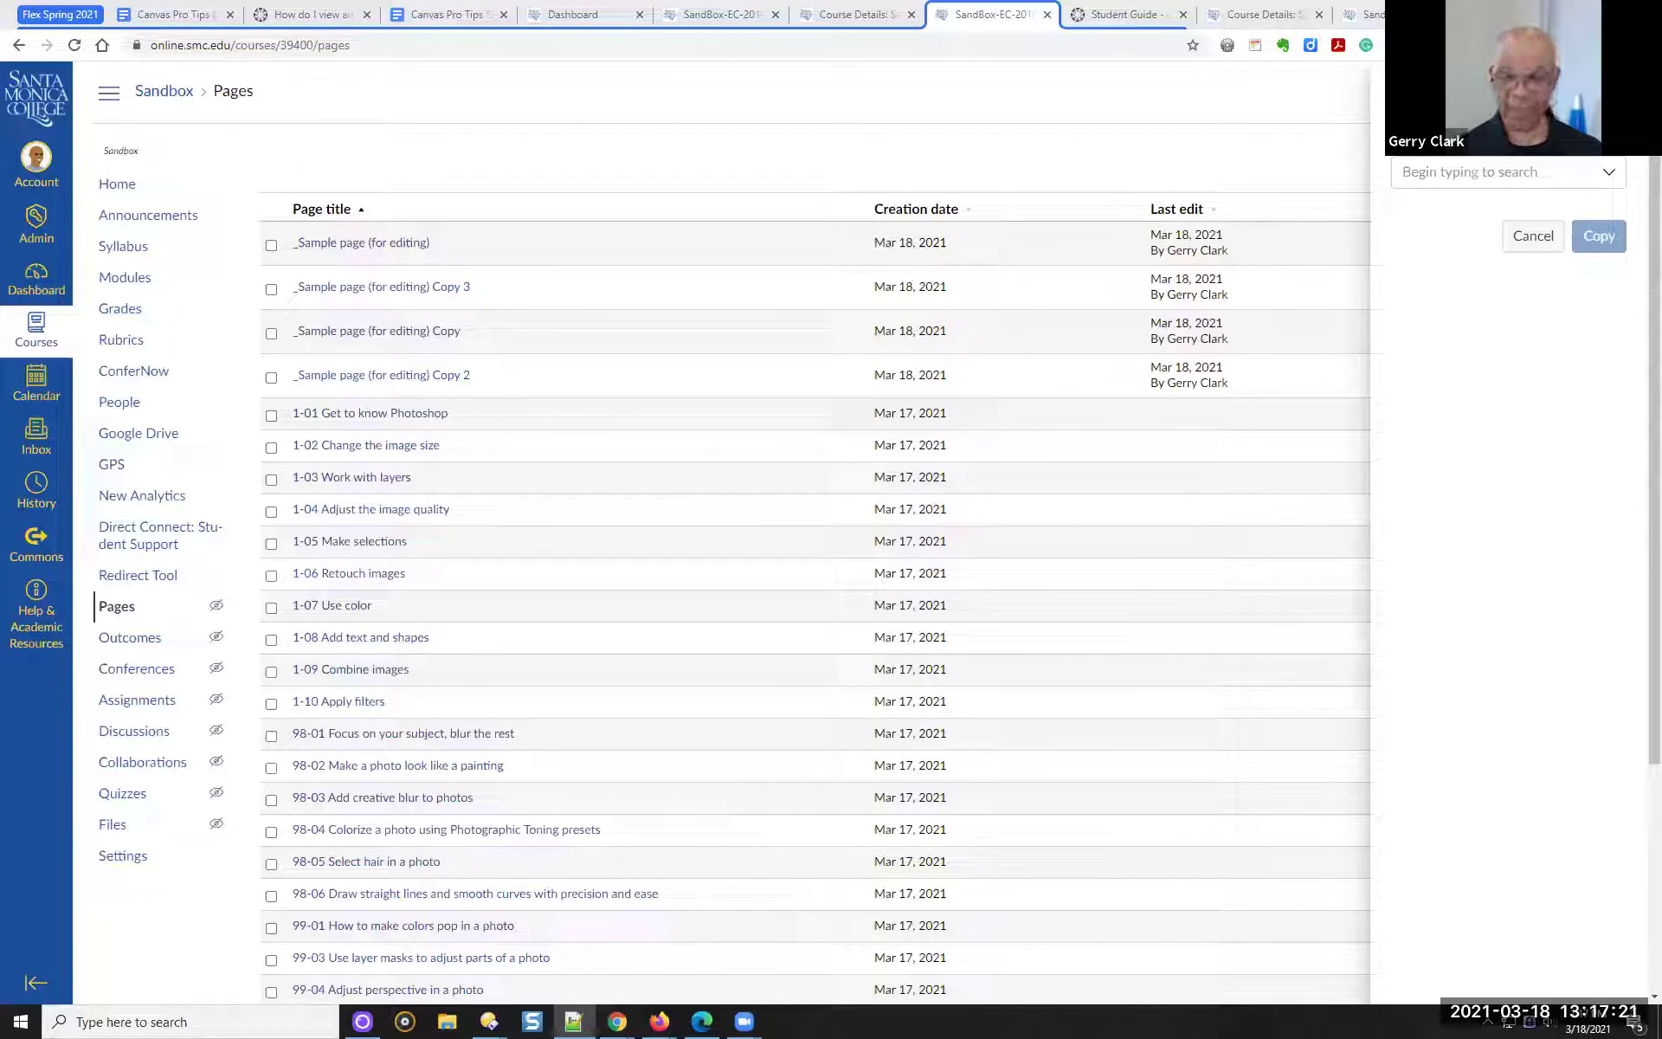
pyautogui.click(1478, 171)
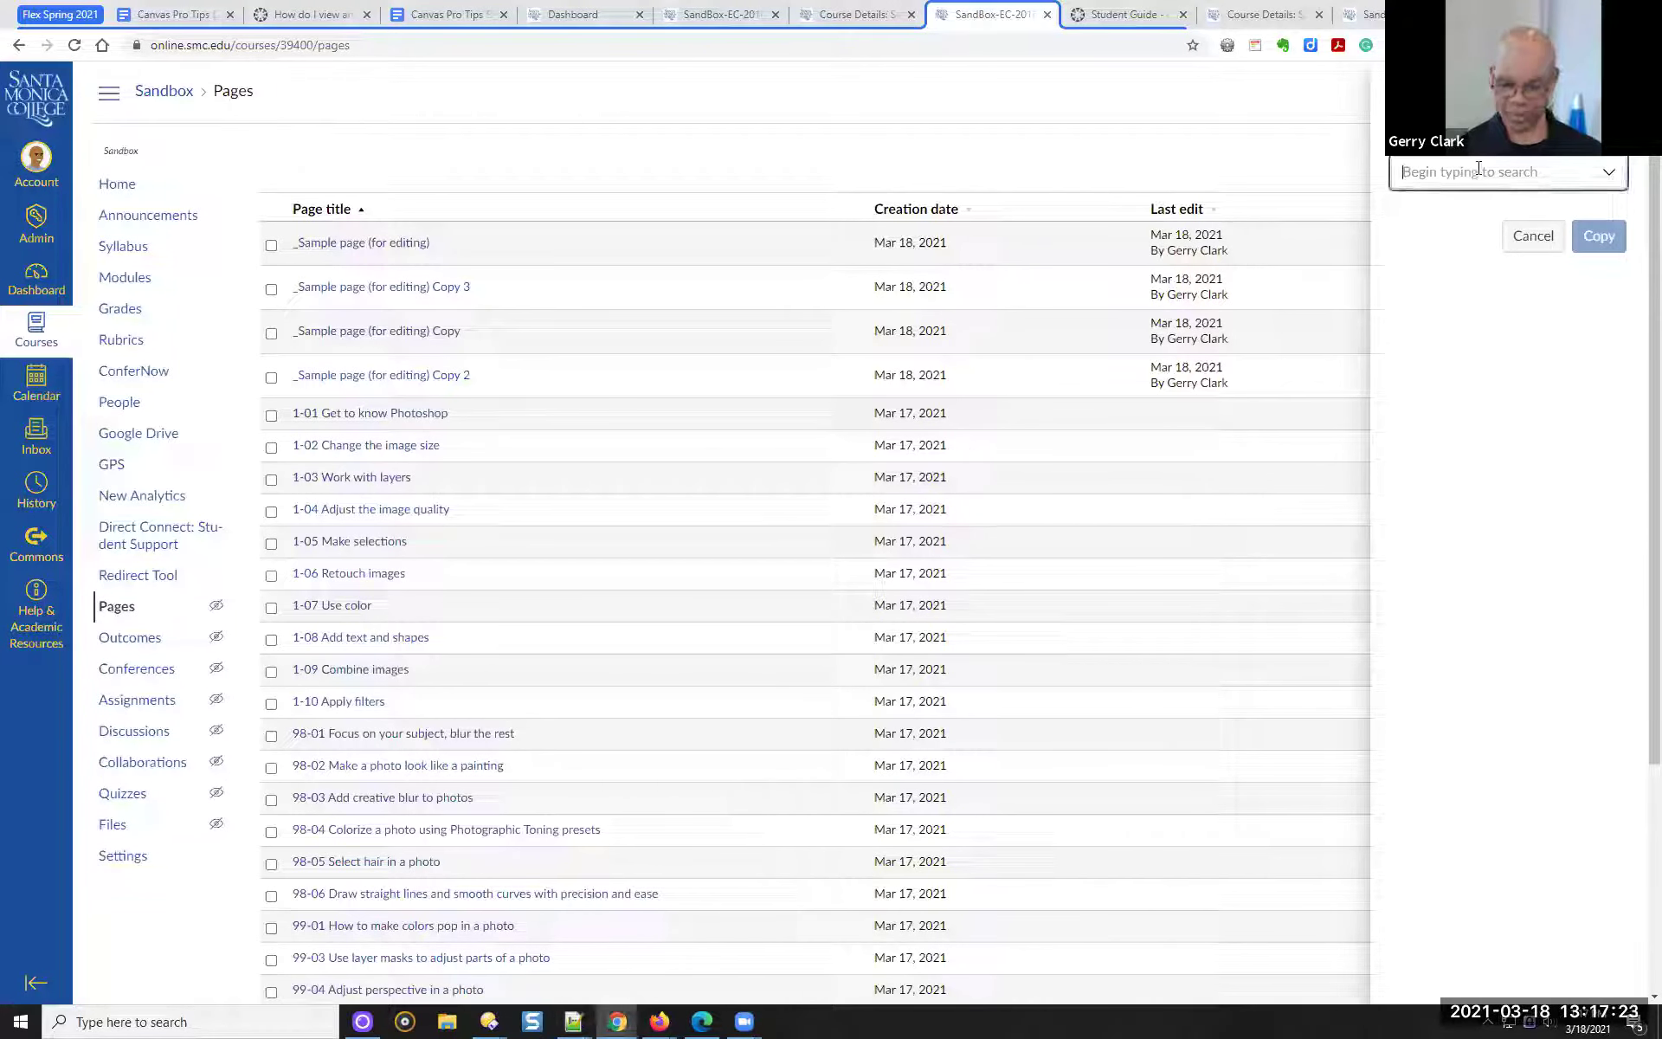
pyautogui.write('20161-clark')
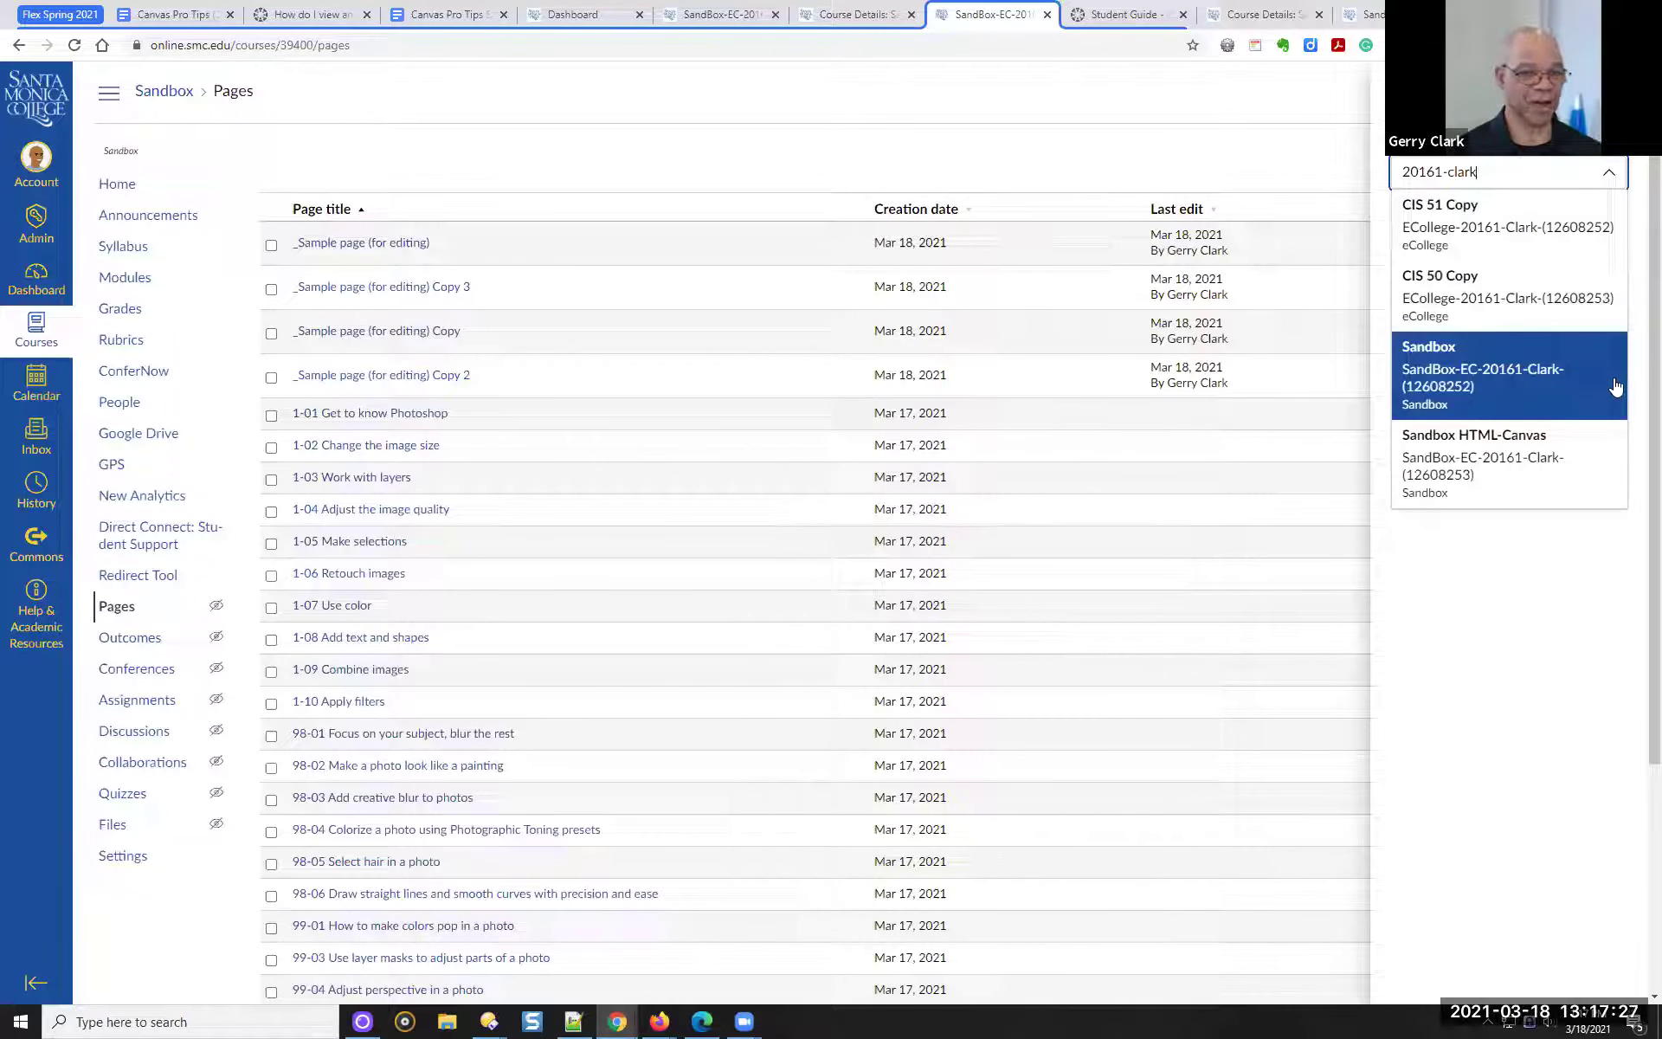
pyautogui.click(1484, 466)
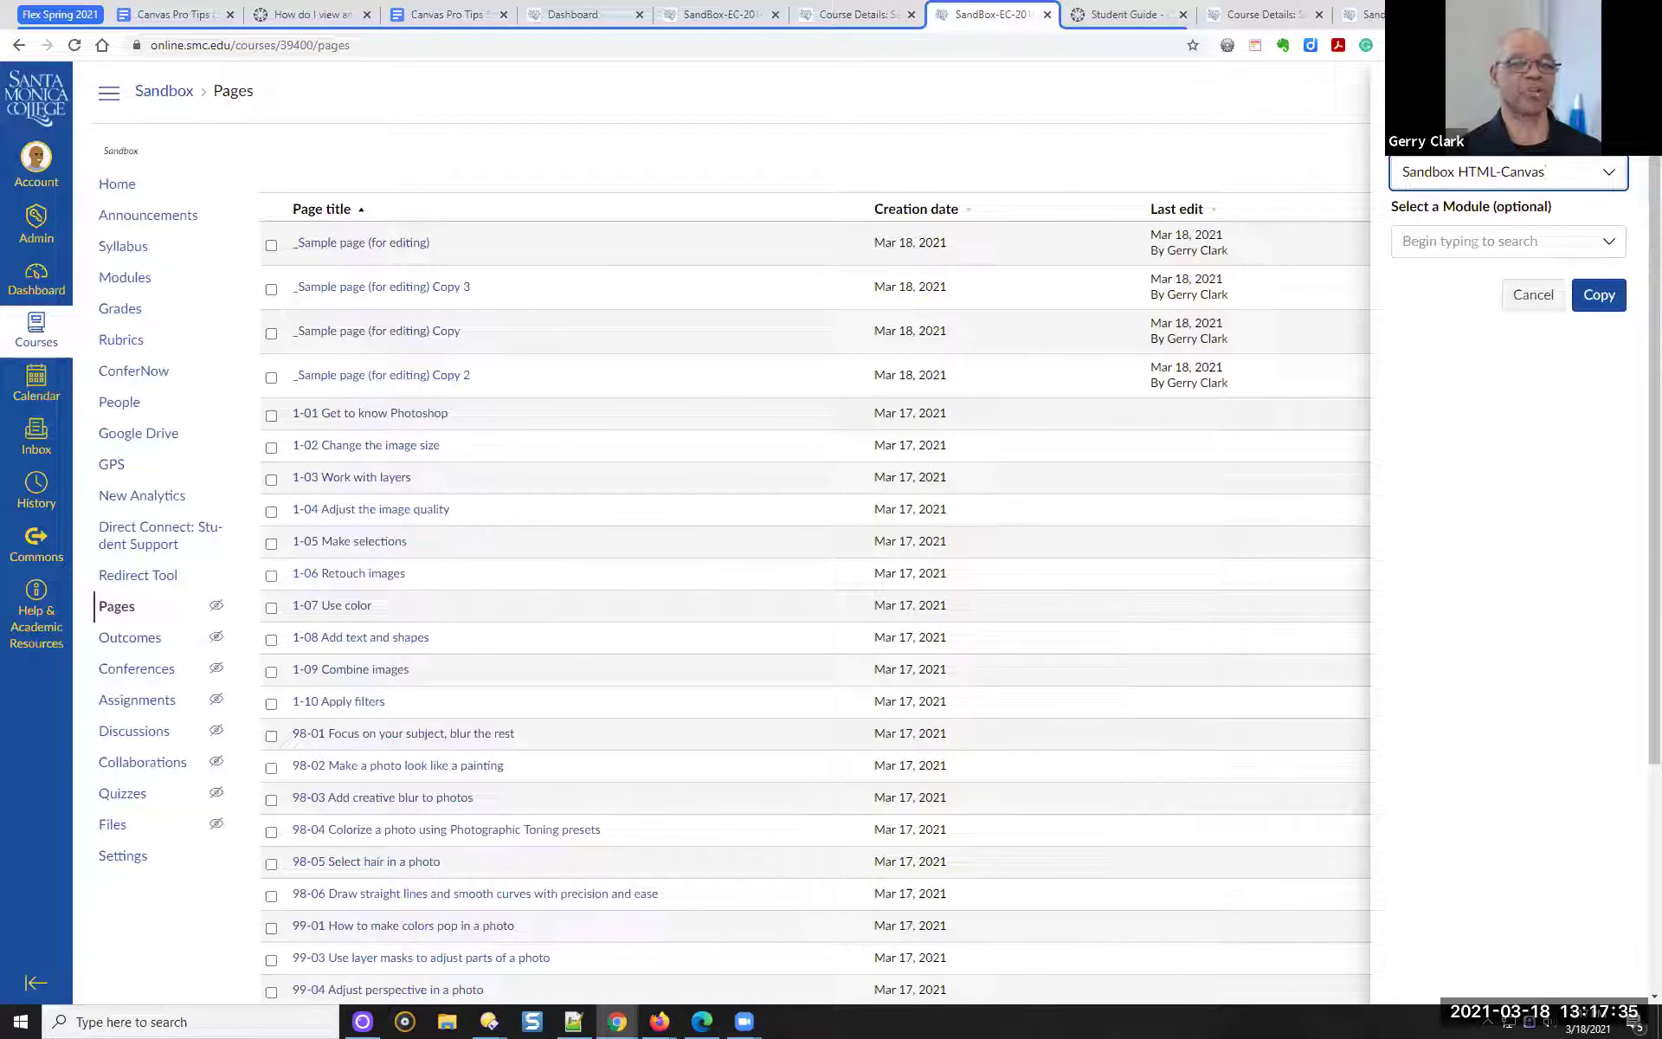
# Set the copy's destination to Module 1 with placement At the Bottom, run the copy and close the copy form
pyautogui.click(1609, 246)
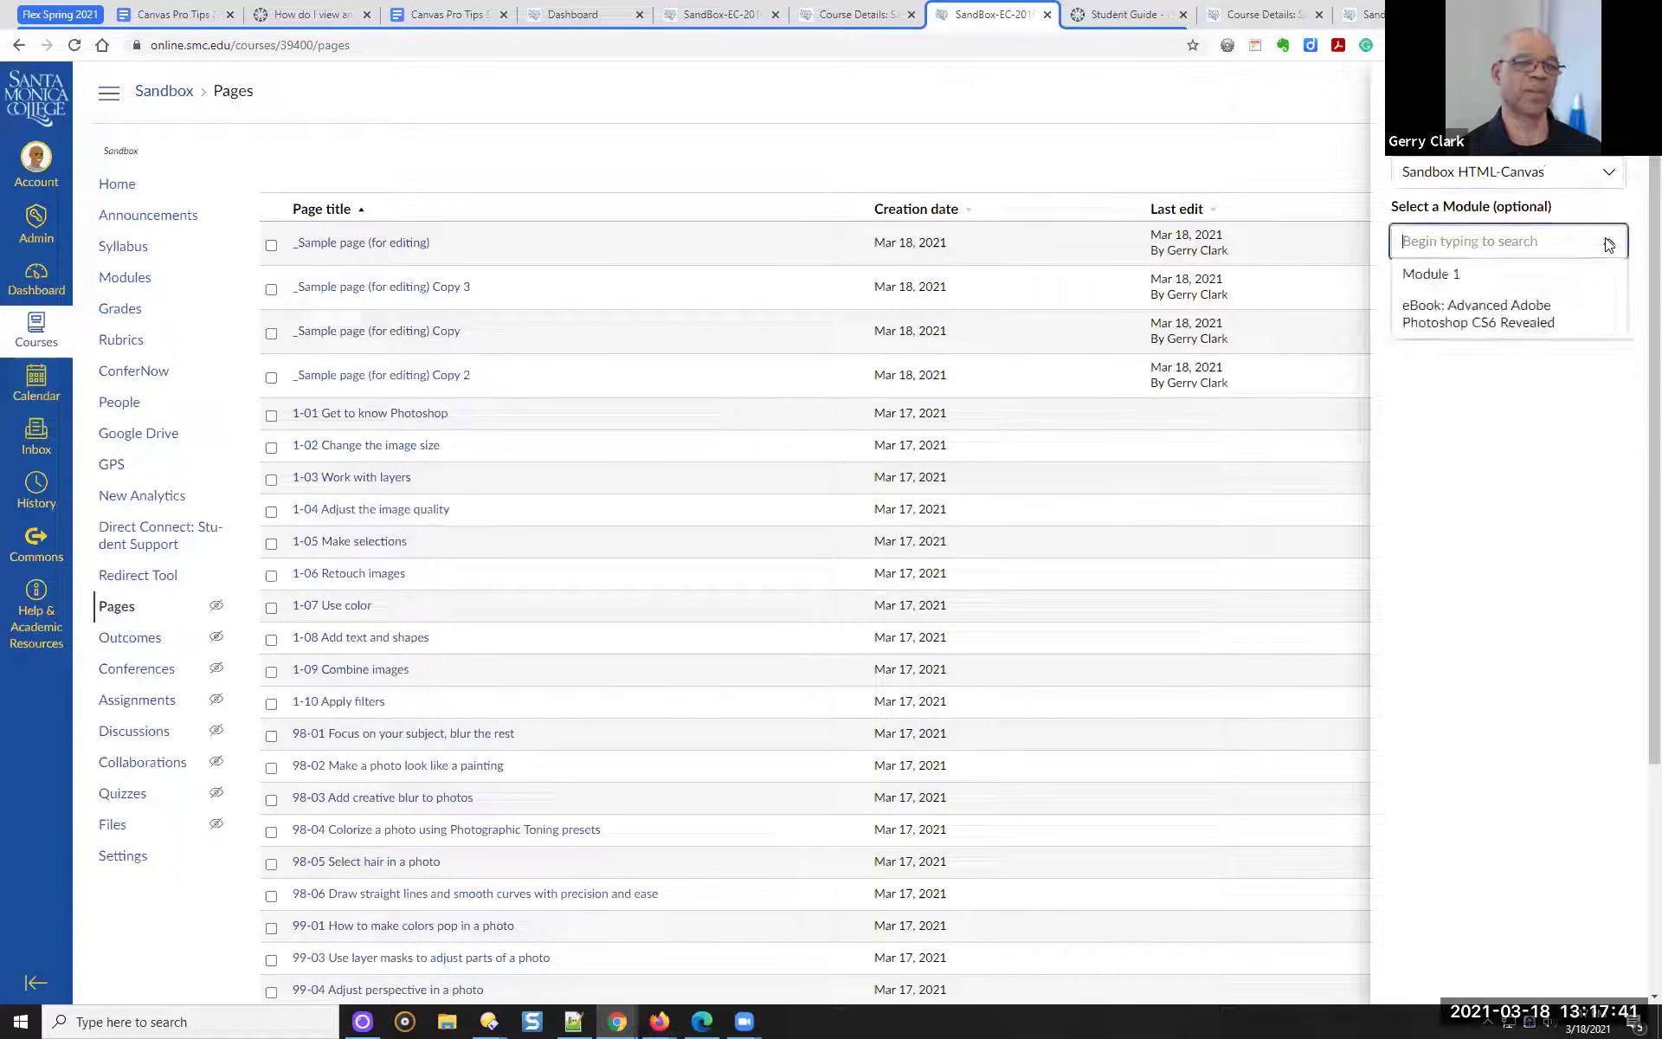
pyautogui.click(1480, 276)
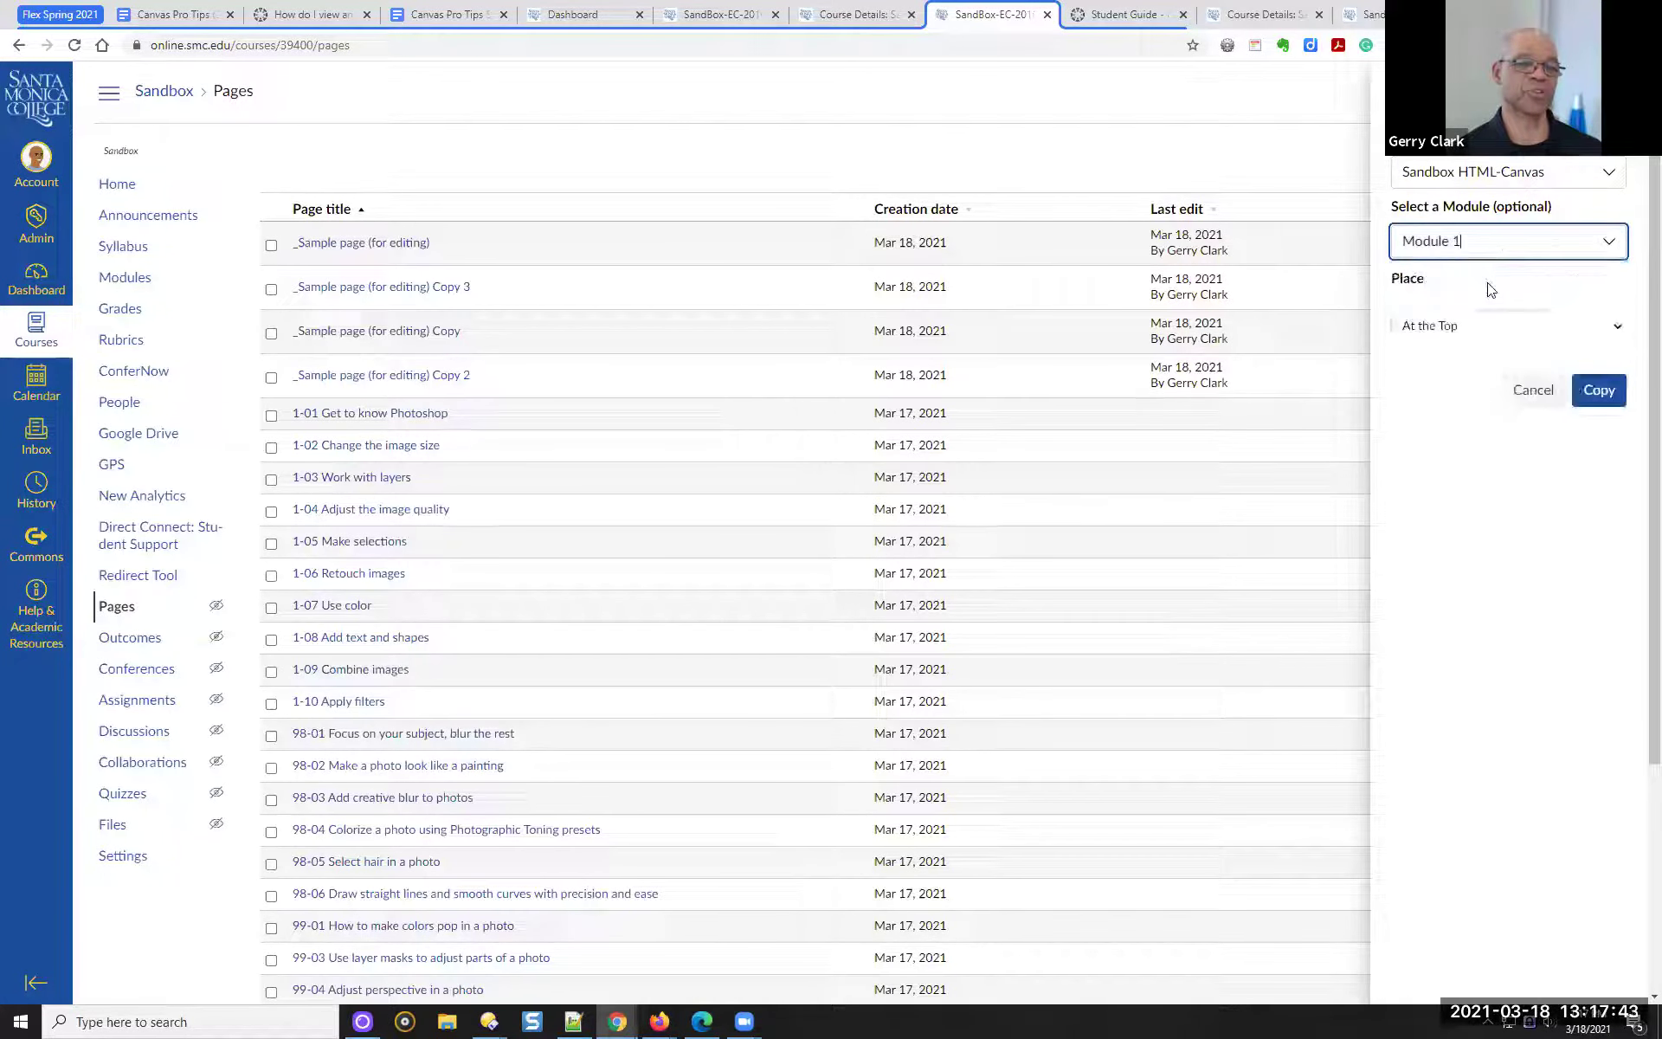
pyautogui.click(1591, 329)
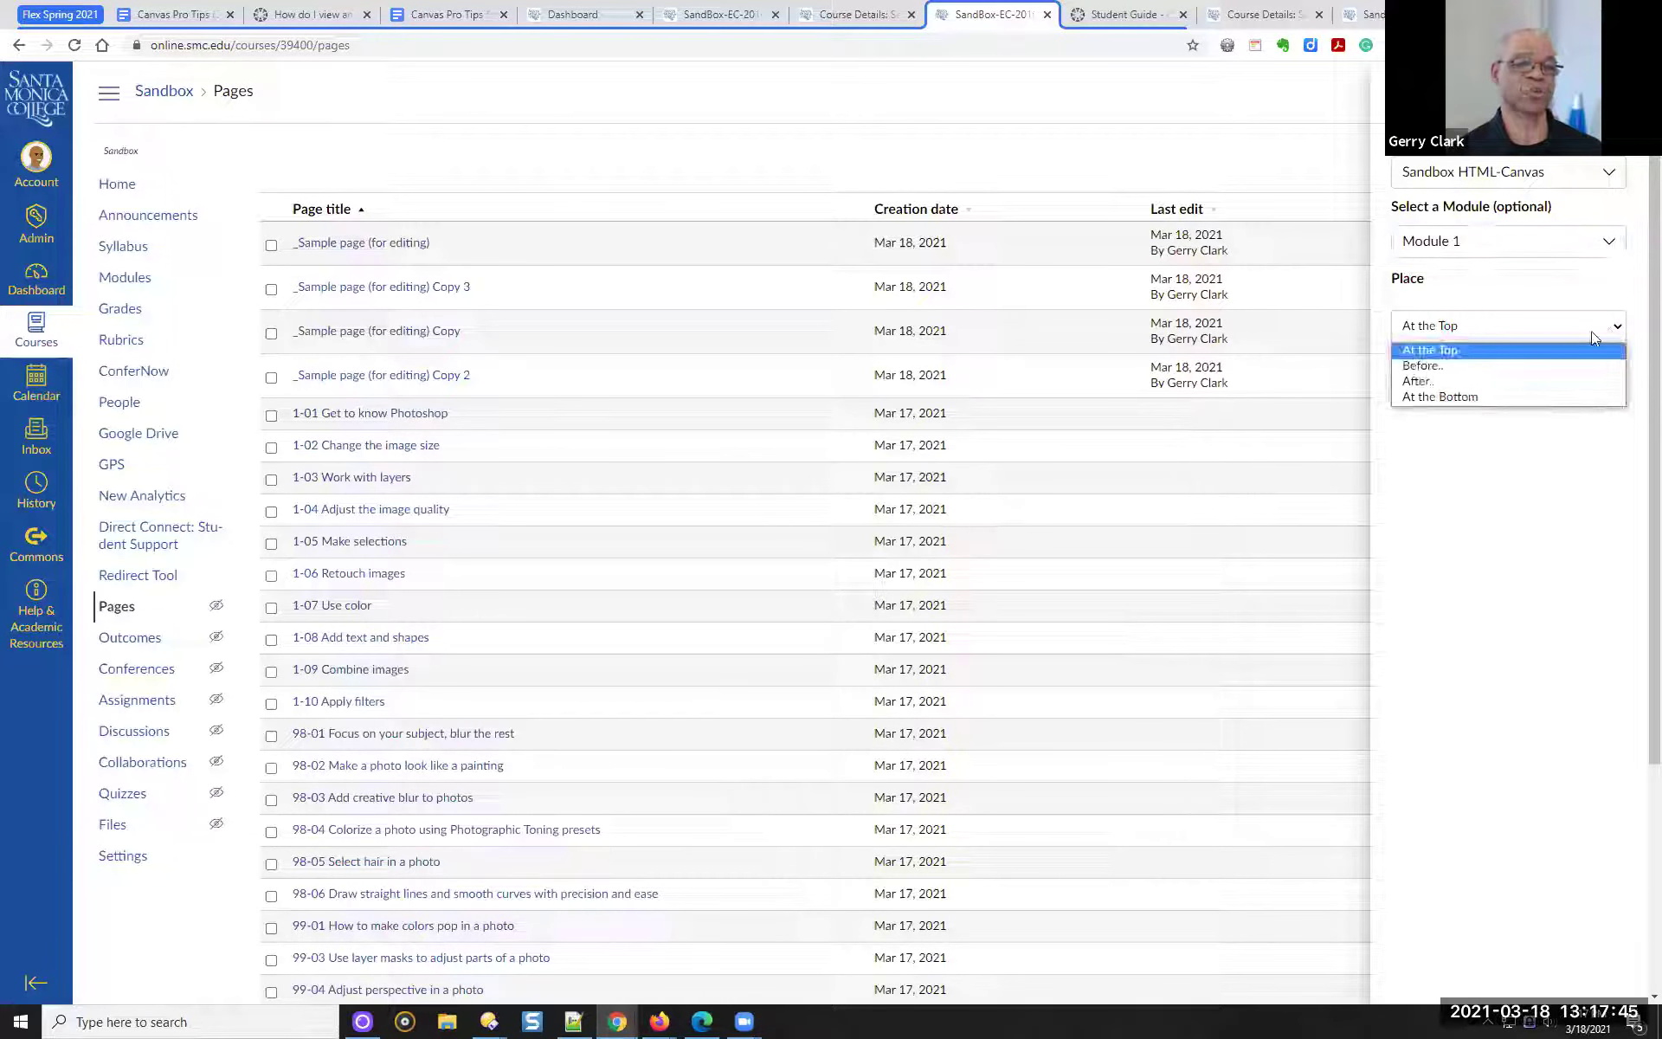
pyautogui.click(1550, 398)
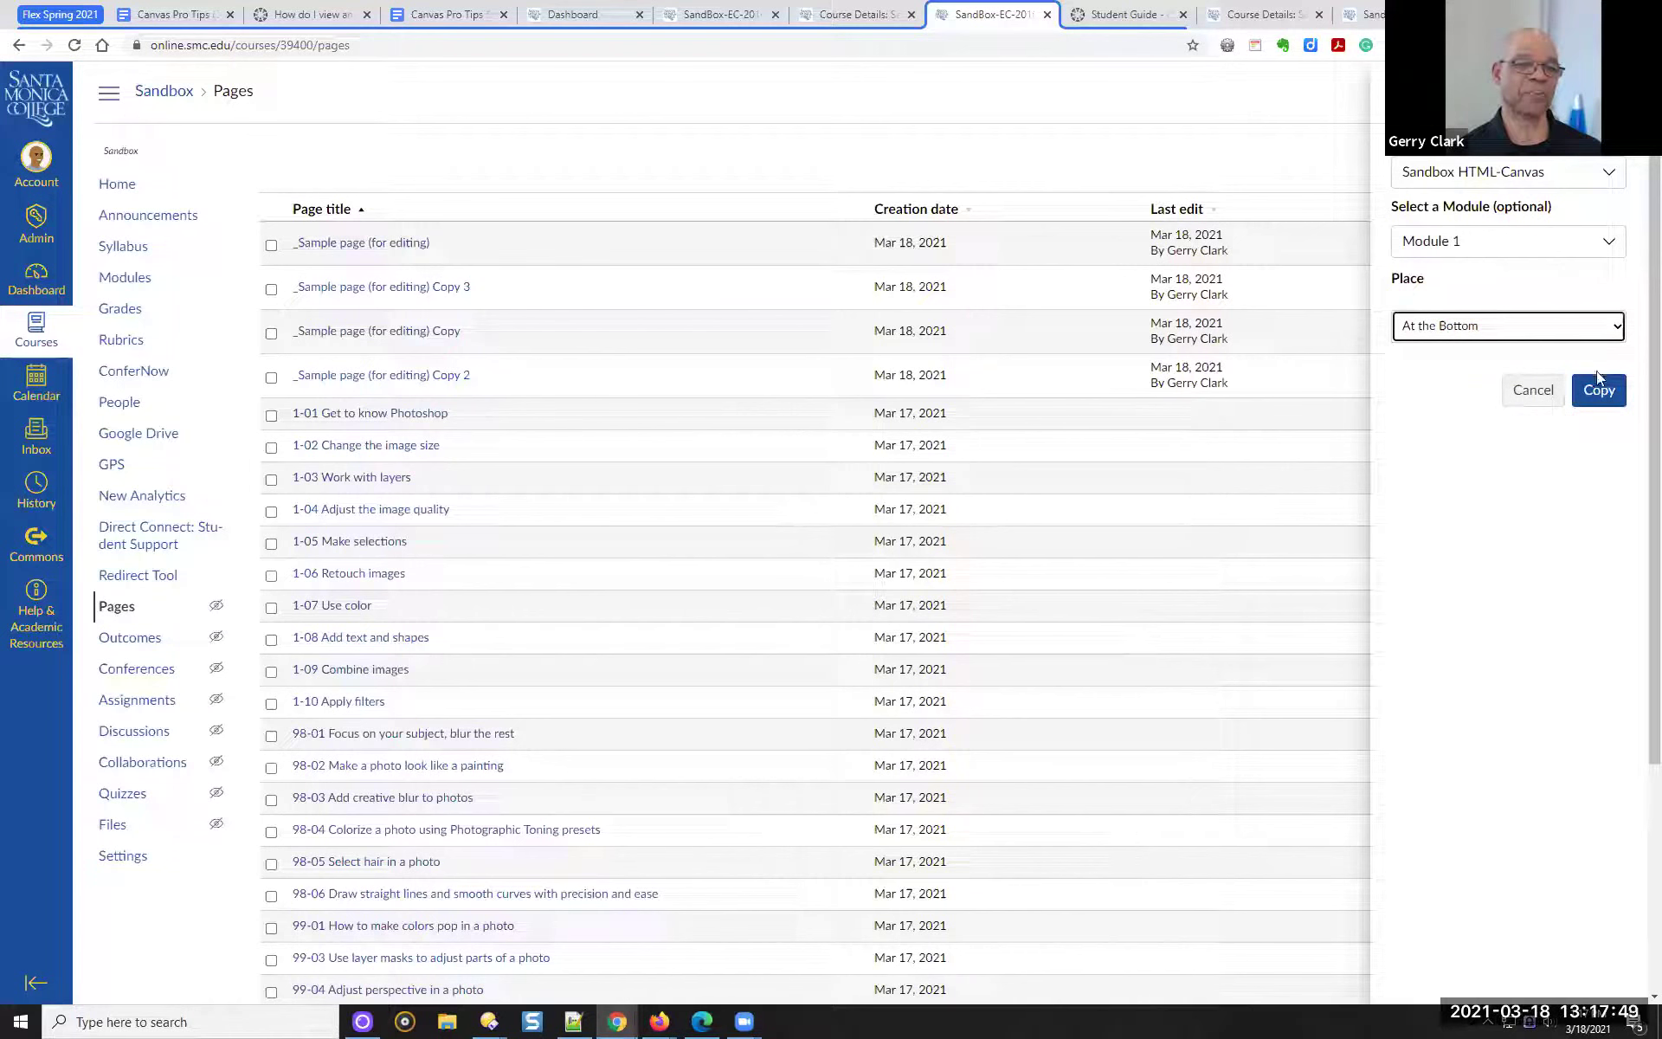
pyautogui.click(1597, 396)
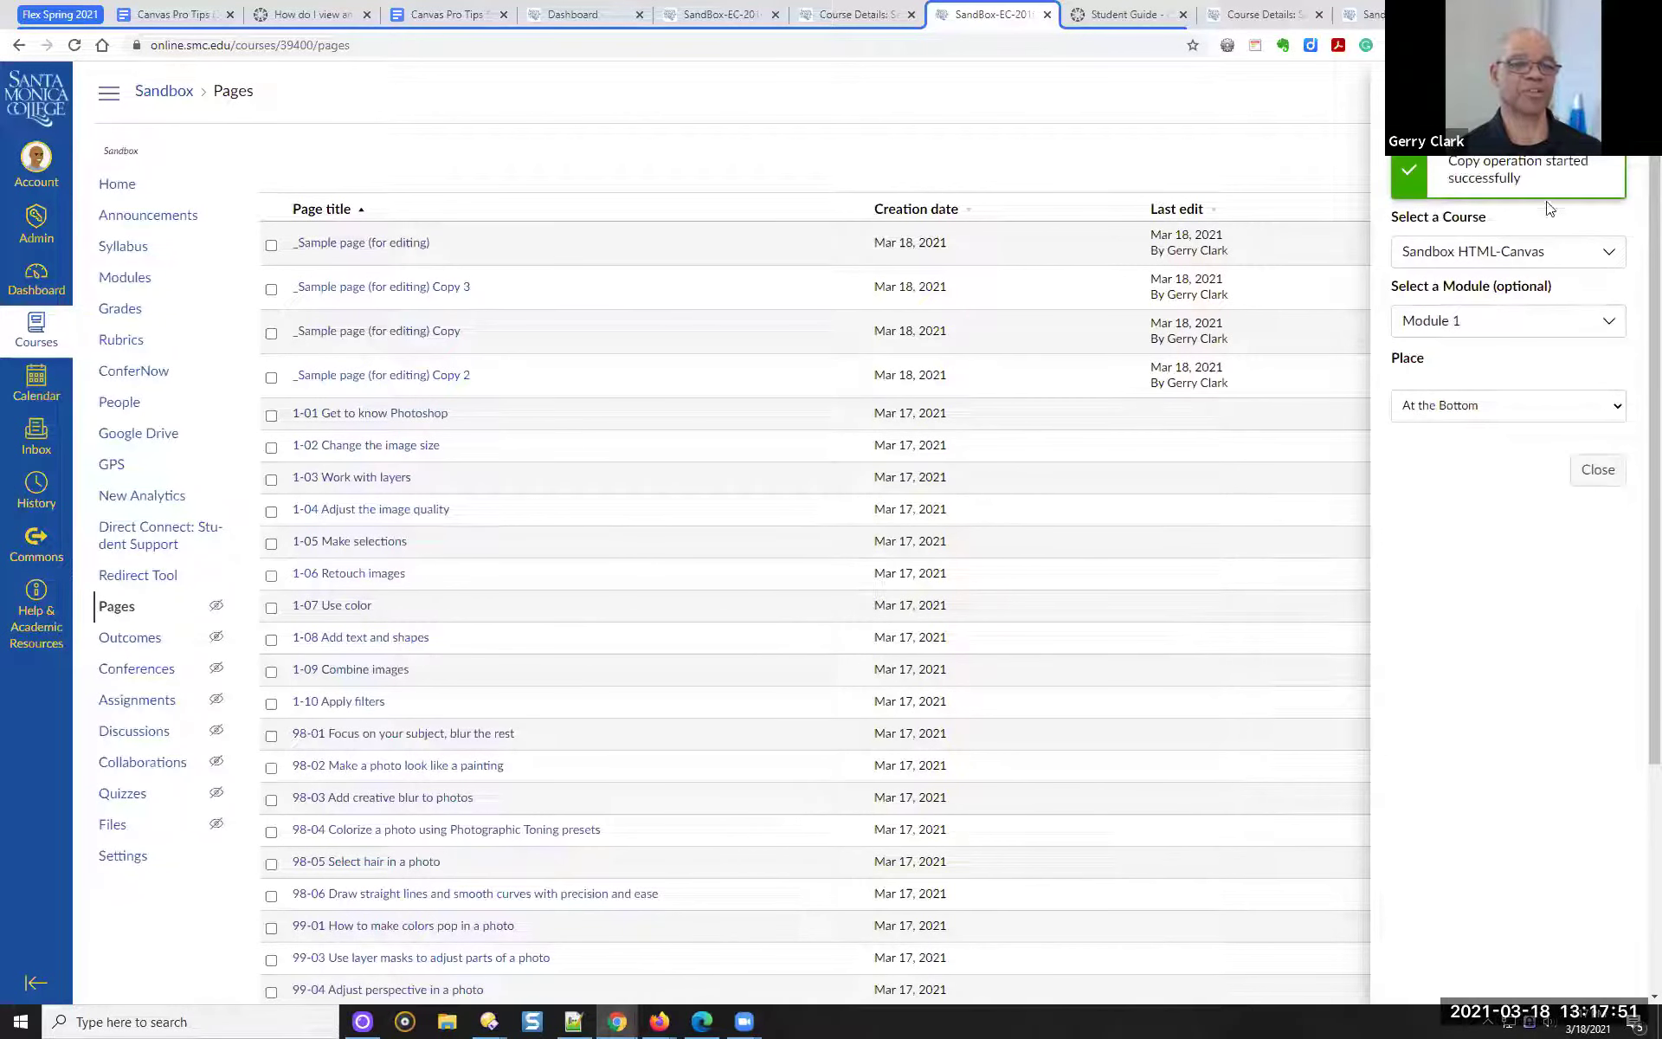
pyautogui.click(1599, 470)
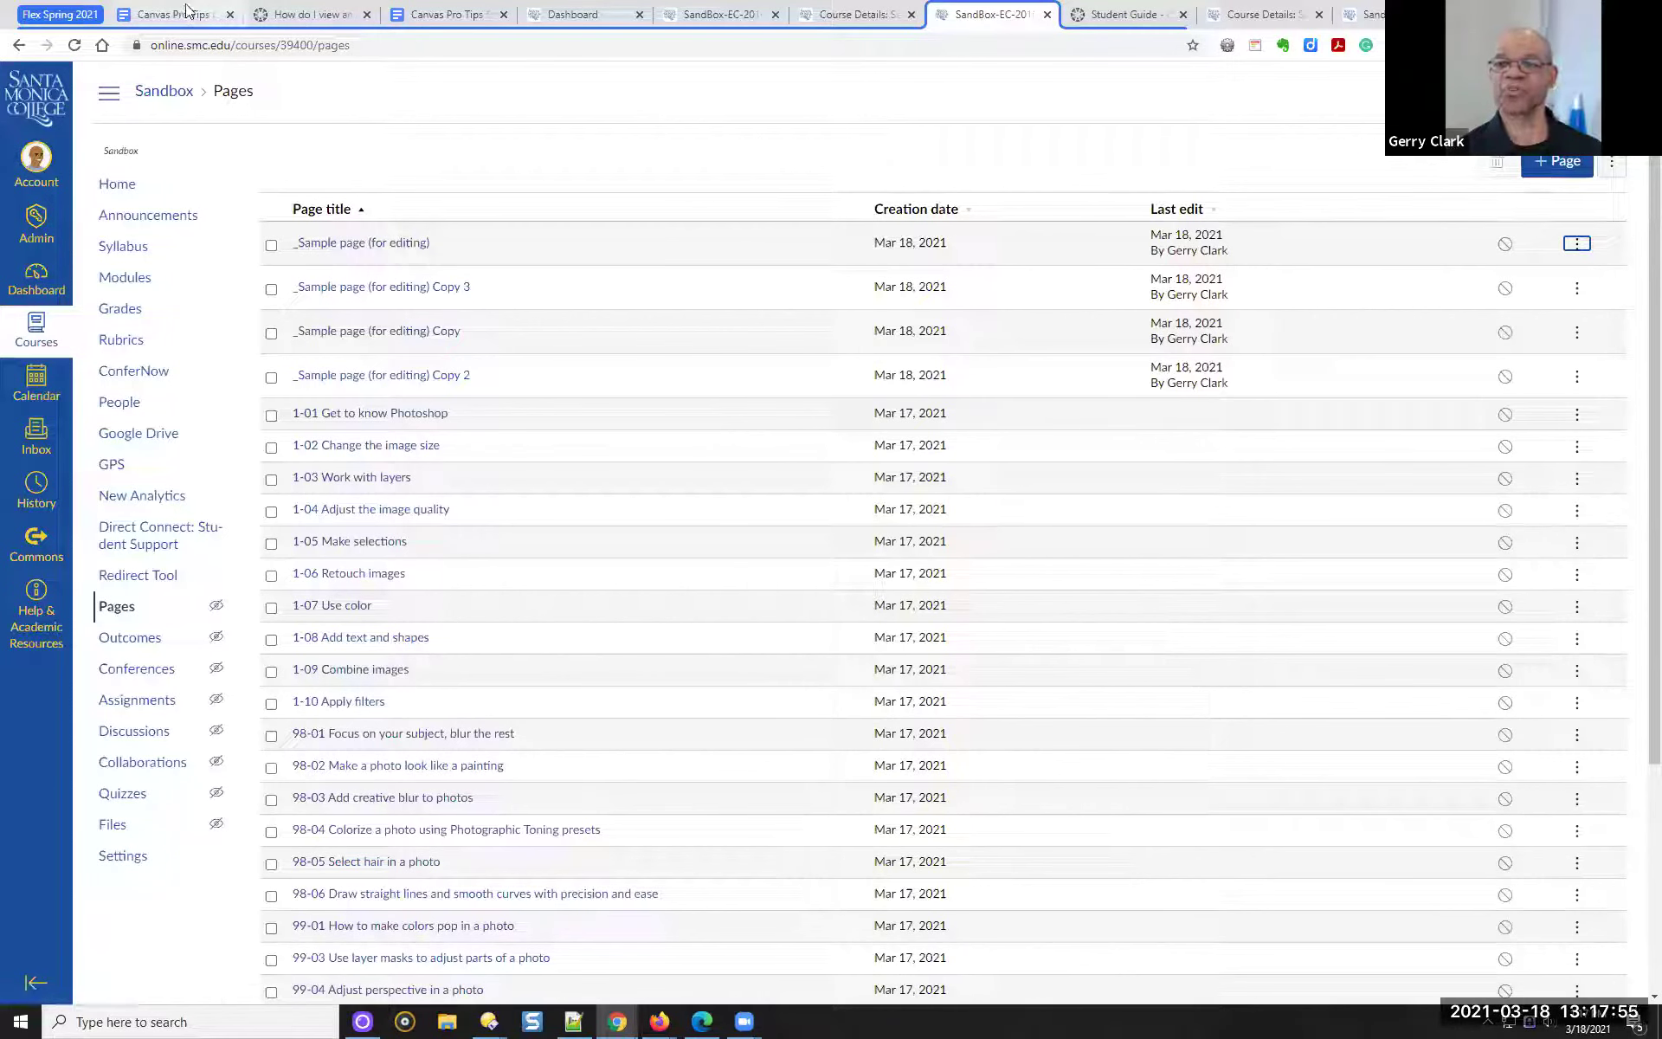
# Open the Sandbox HTML-Canvas course from the Dashboard in a new browser tab and view its Modules page to check the copied page
pyautogui.click(717, 17)
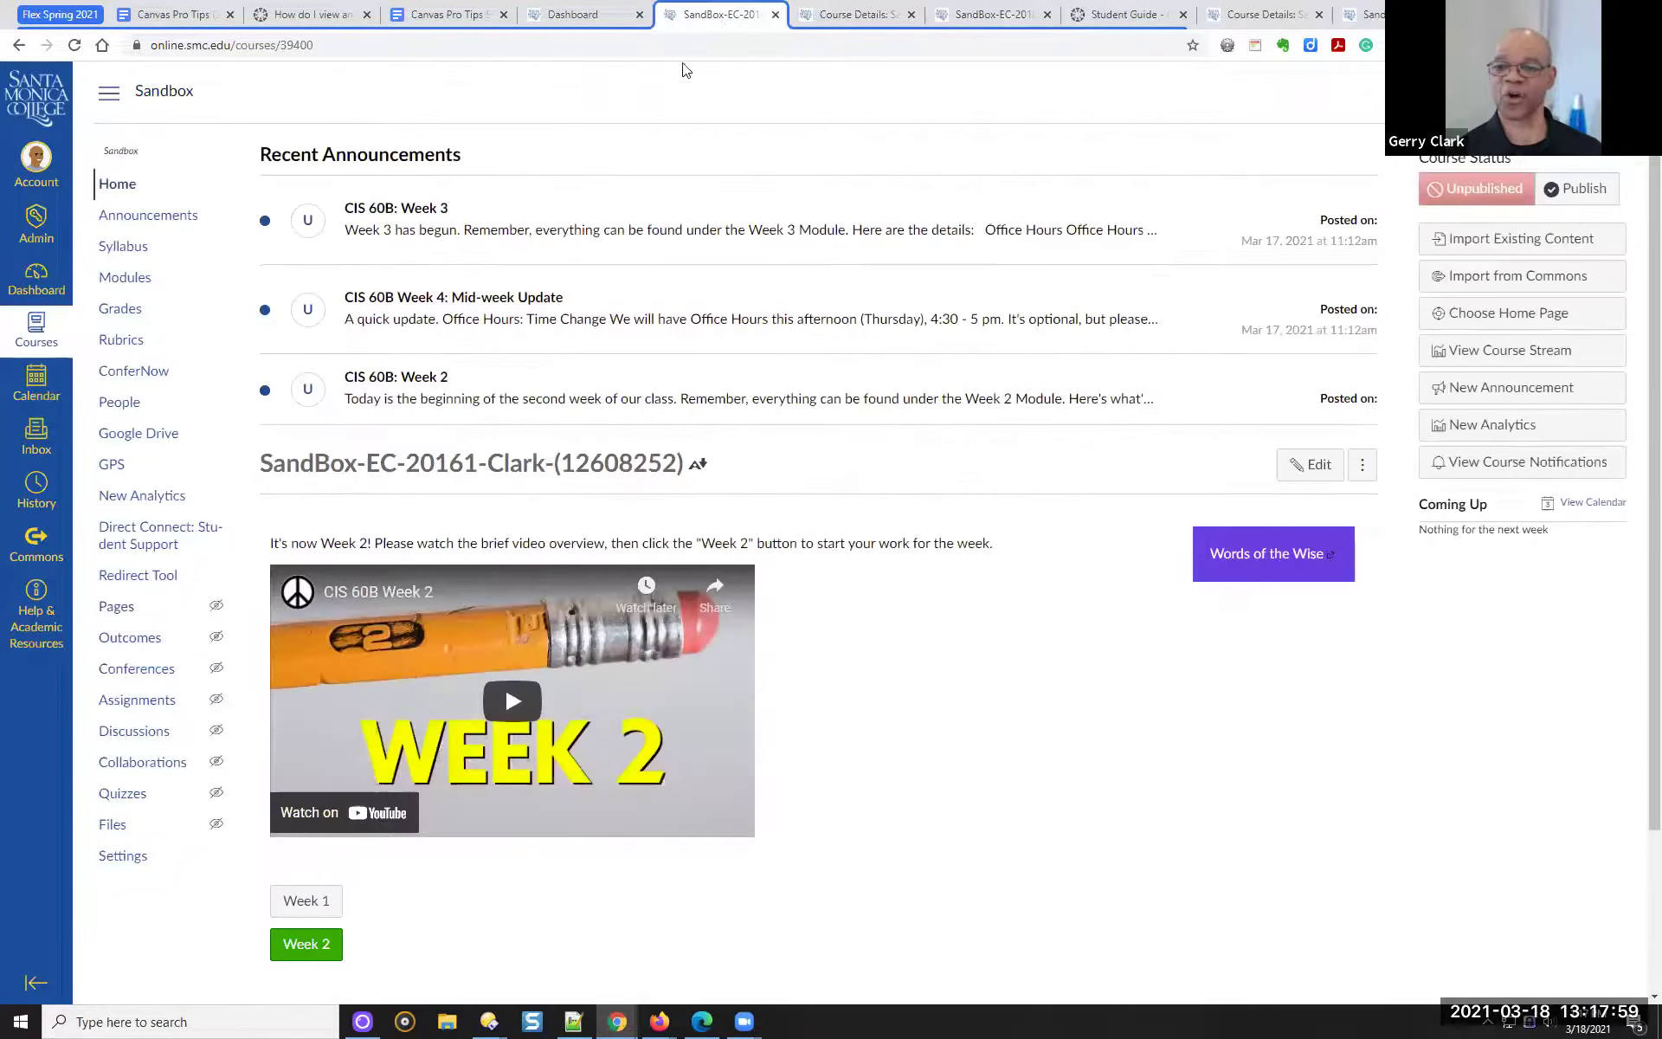
pyautogui.click(599, 14)
pyautogui.scroll(-5, 271, 768)
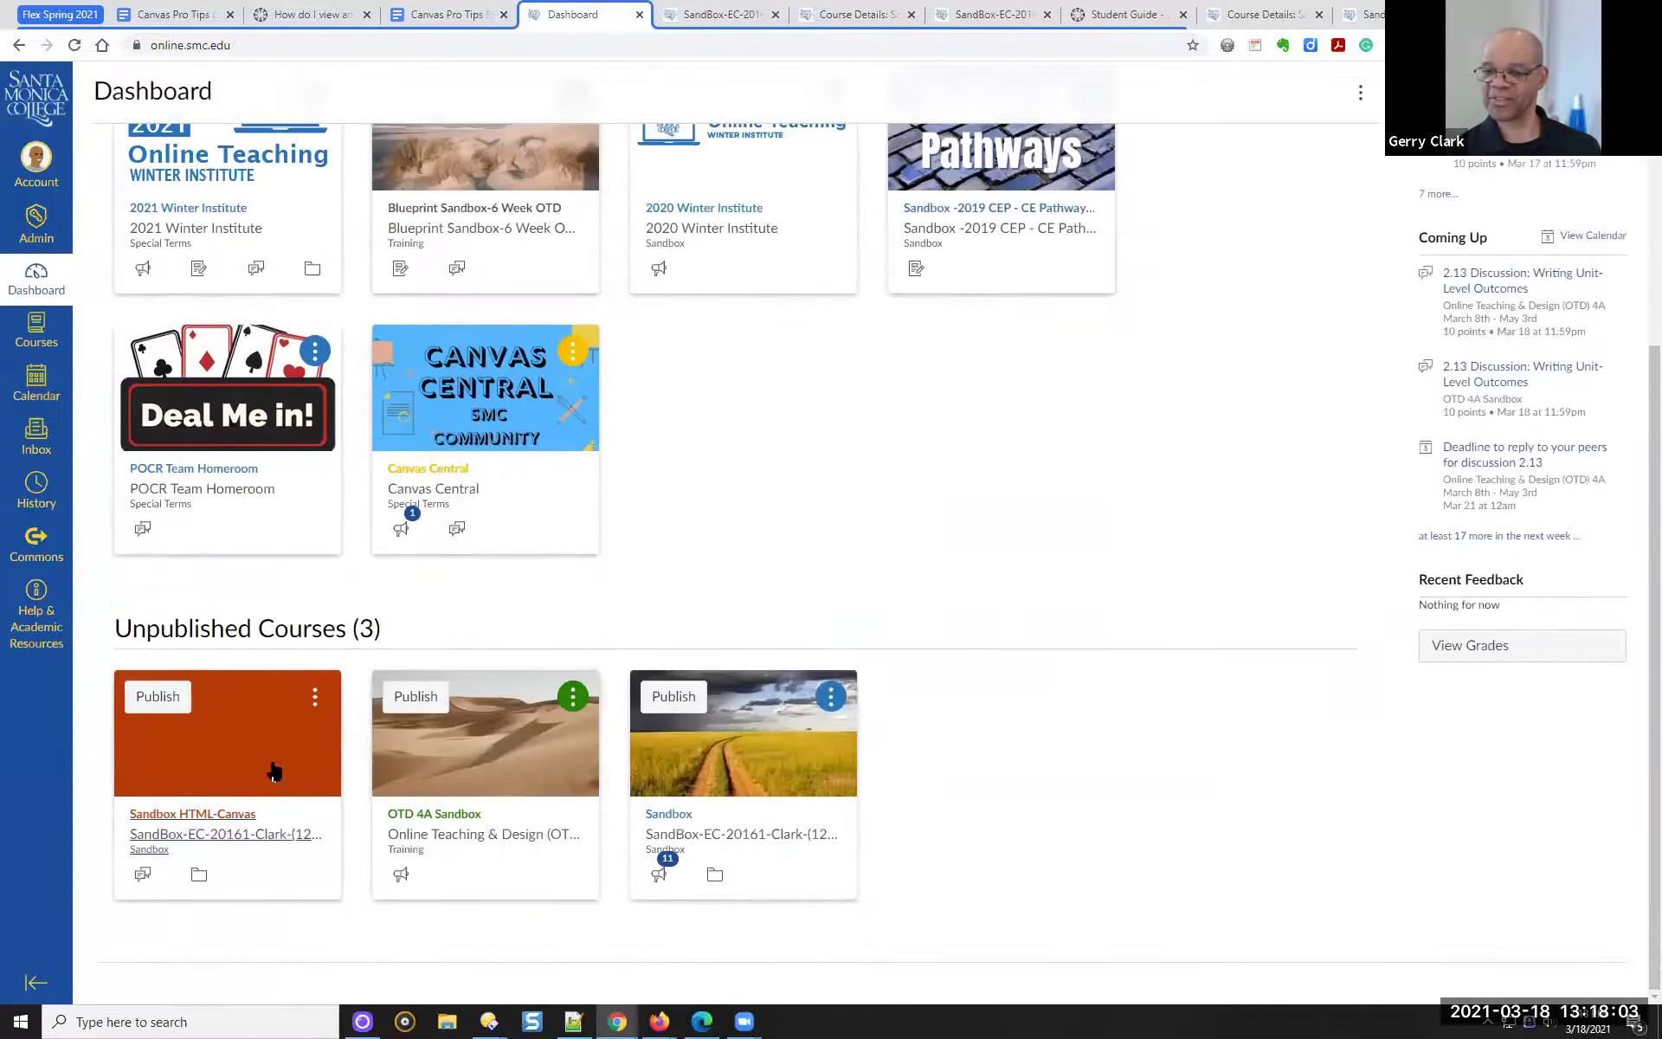
pyautogui.rightClick(210, 821)
pyautogui.click(269, 525)
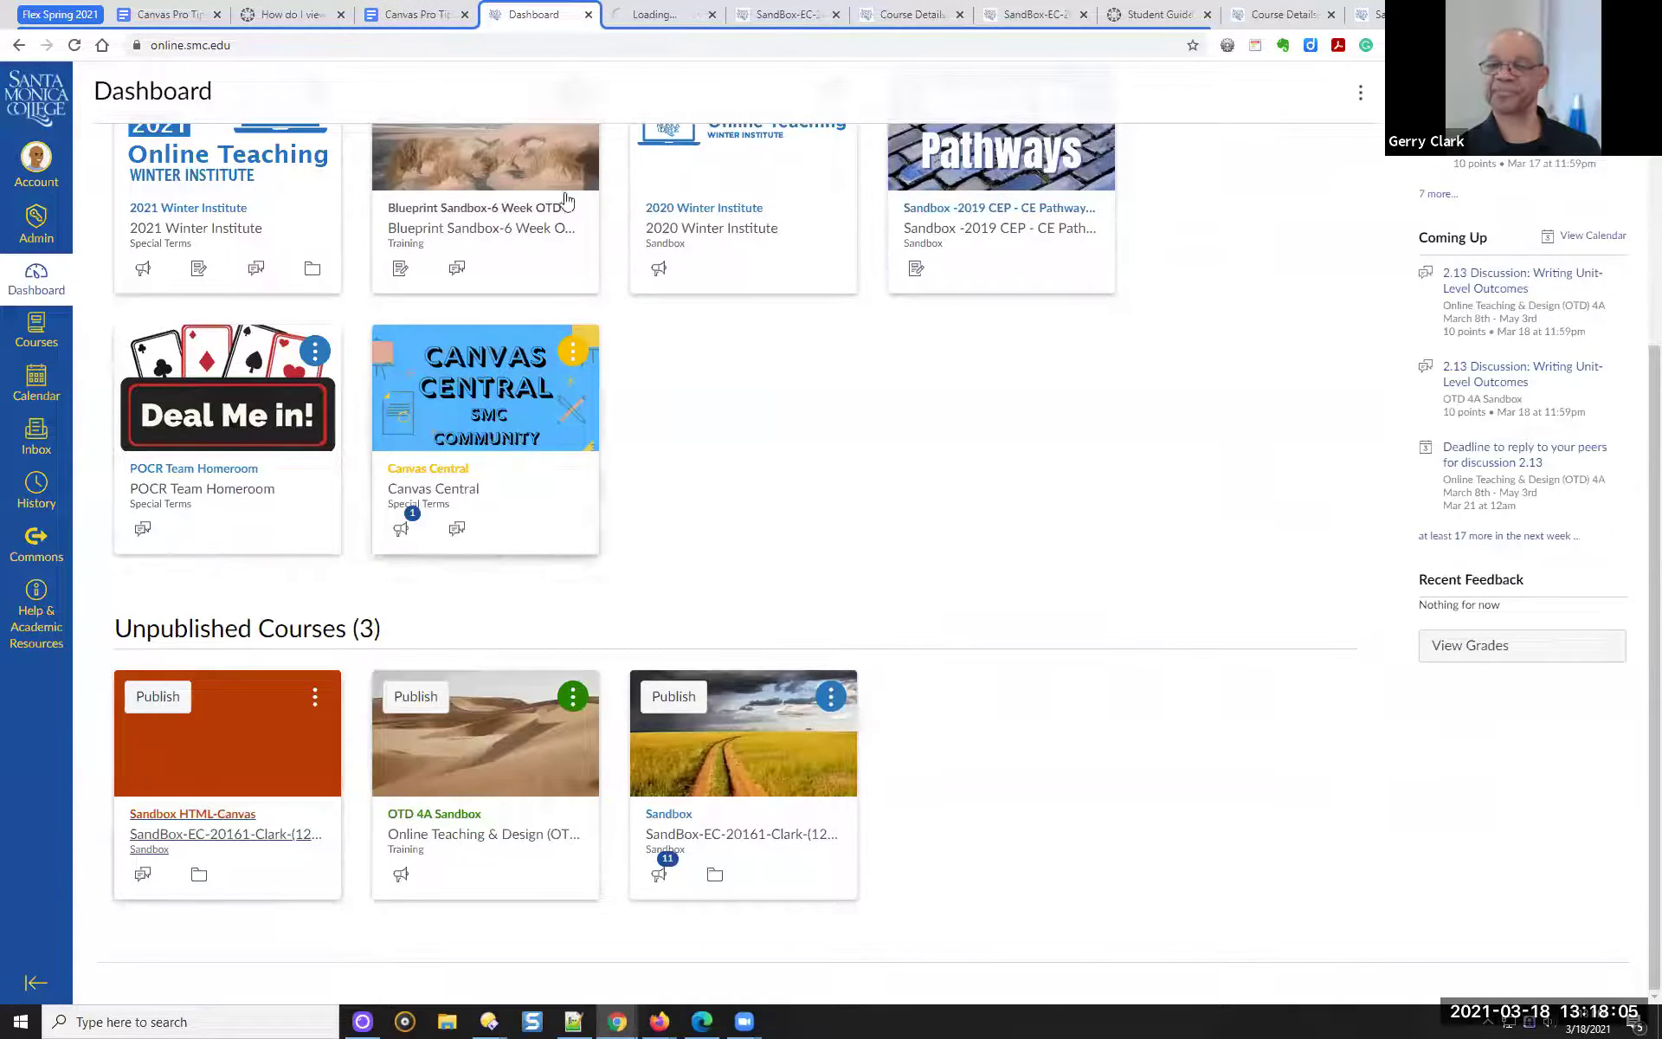
pyautogui.click(655, 13)
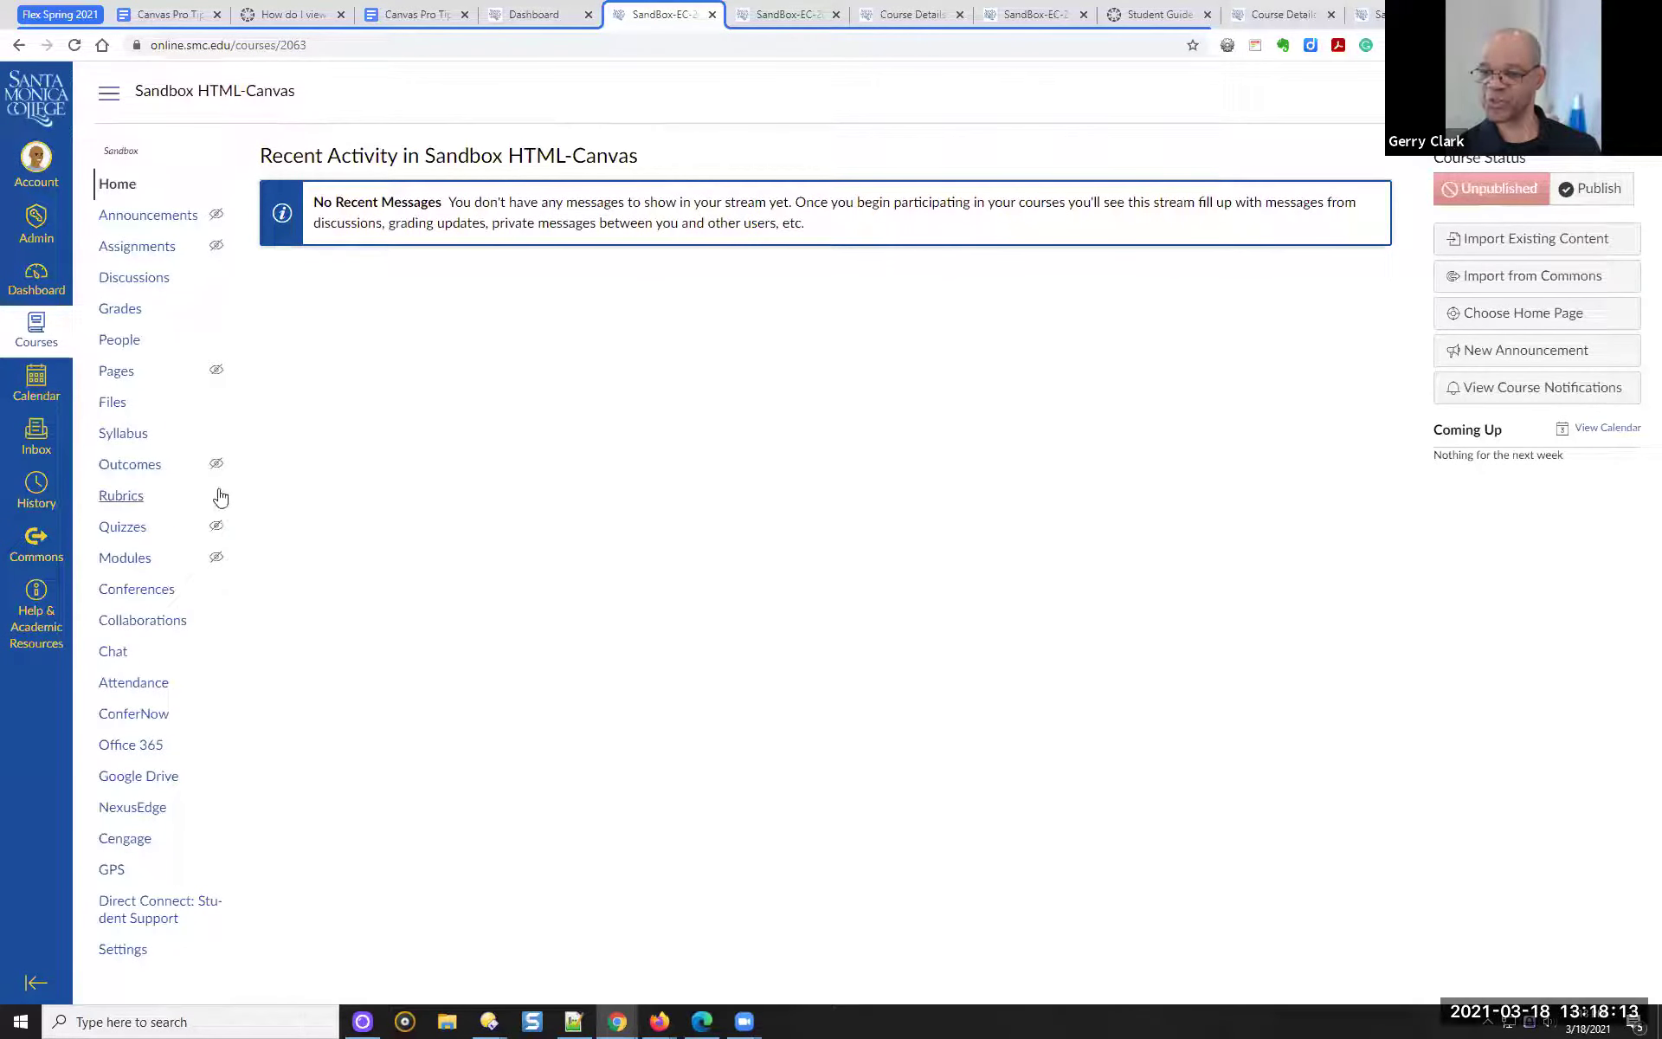
pyautogui.click(128, 560)
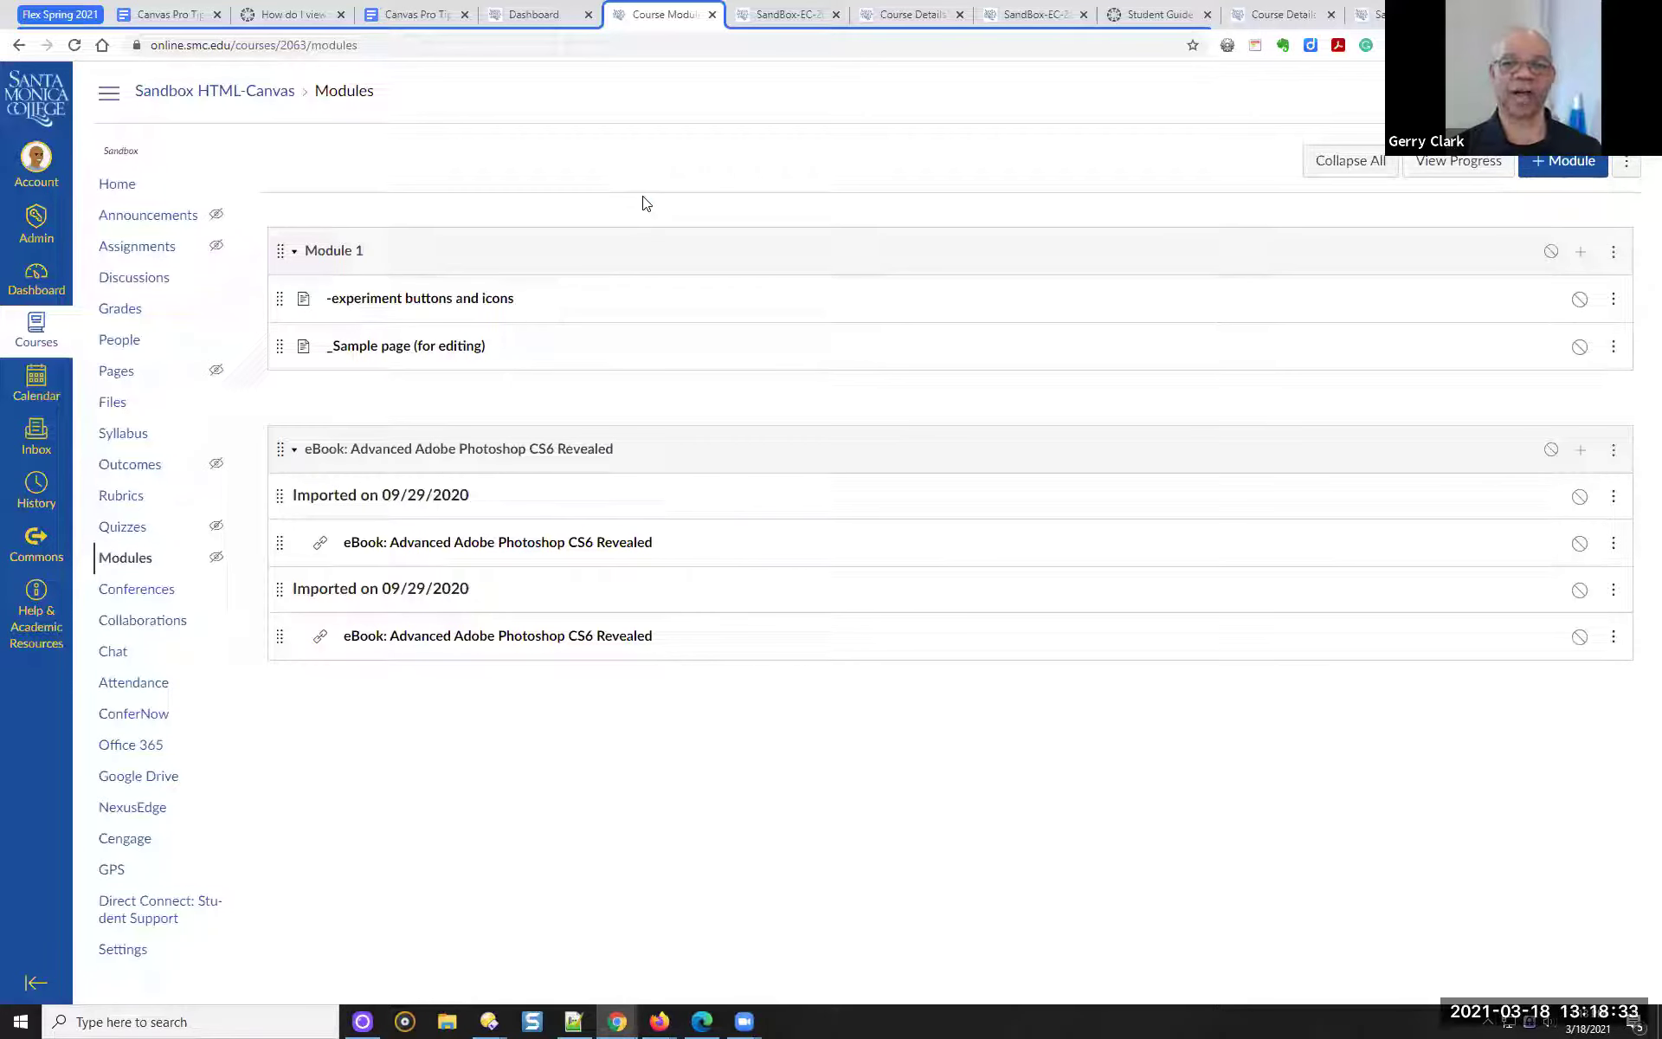
# Revisit the sandbox course's feature options and pages list, ending on the course home page
pyautogui.click(919, 10)
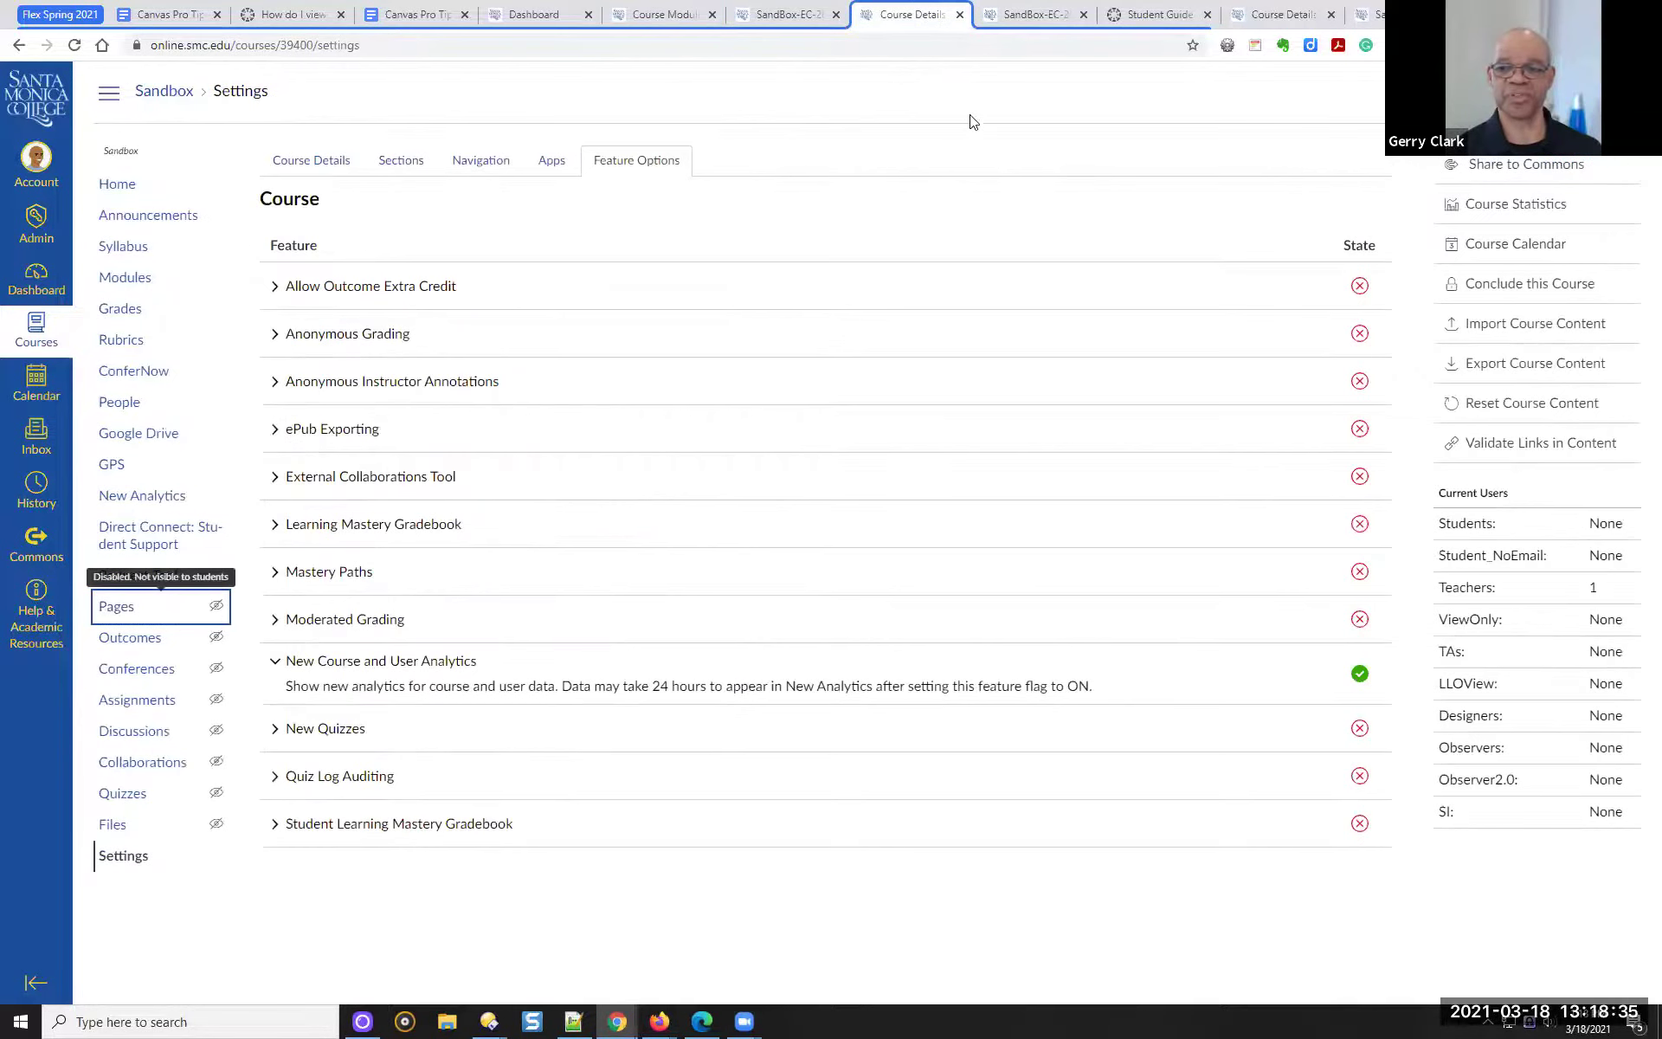
pyautogui.click(1018, 12)
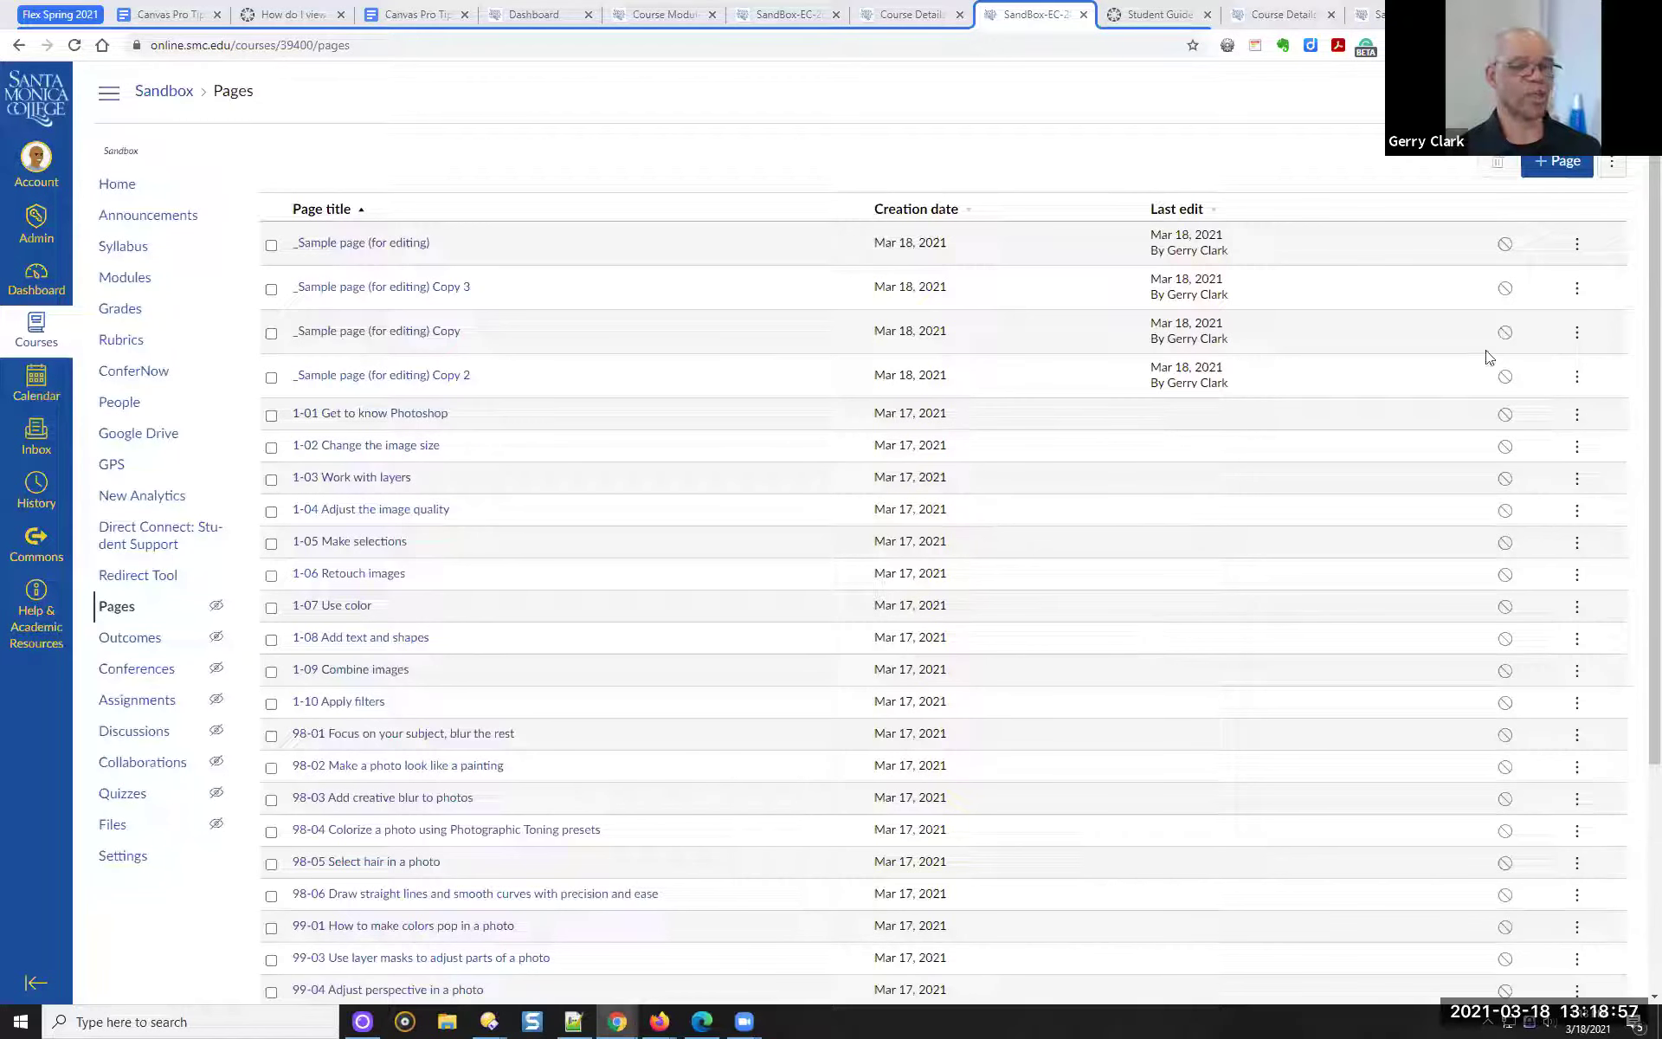
pyautogui.click(876, 18)
pyautogui.click(794, 12)
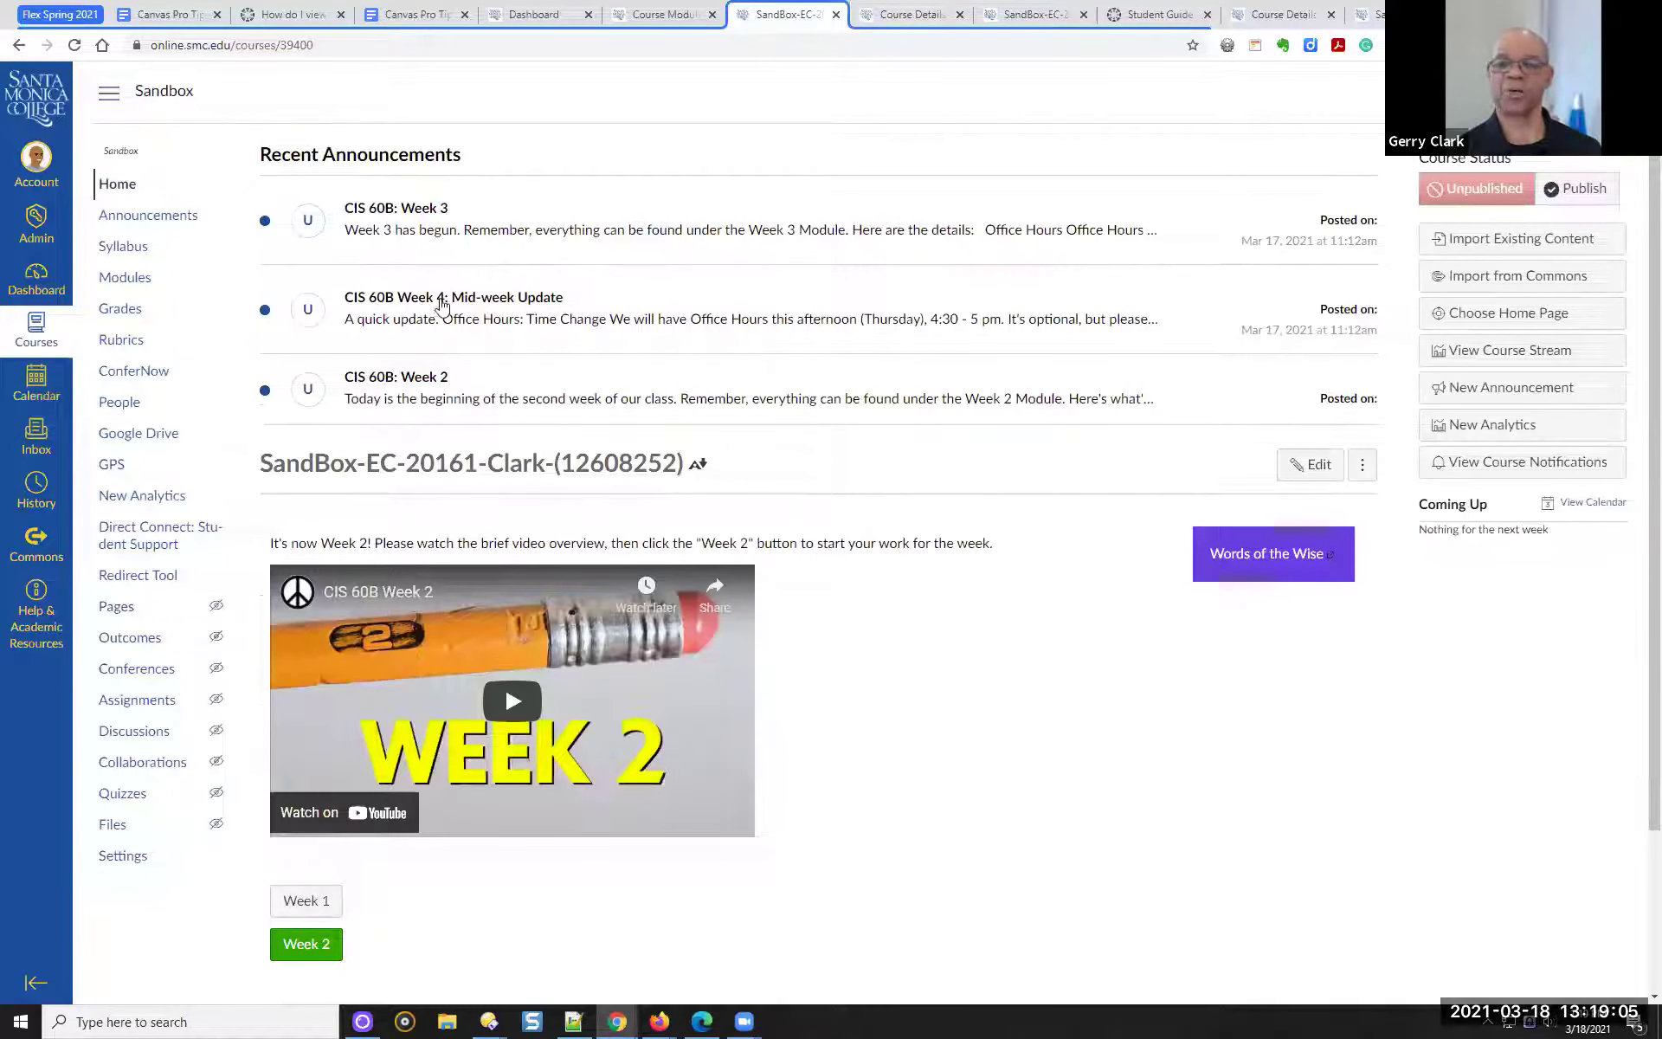
# Open the sandbox course's Modules page in a new browser tab and look through the full list of expanded modules
pyautogui.rightClick(123, 279)
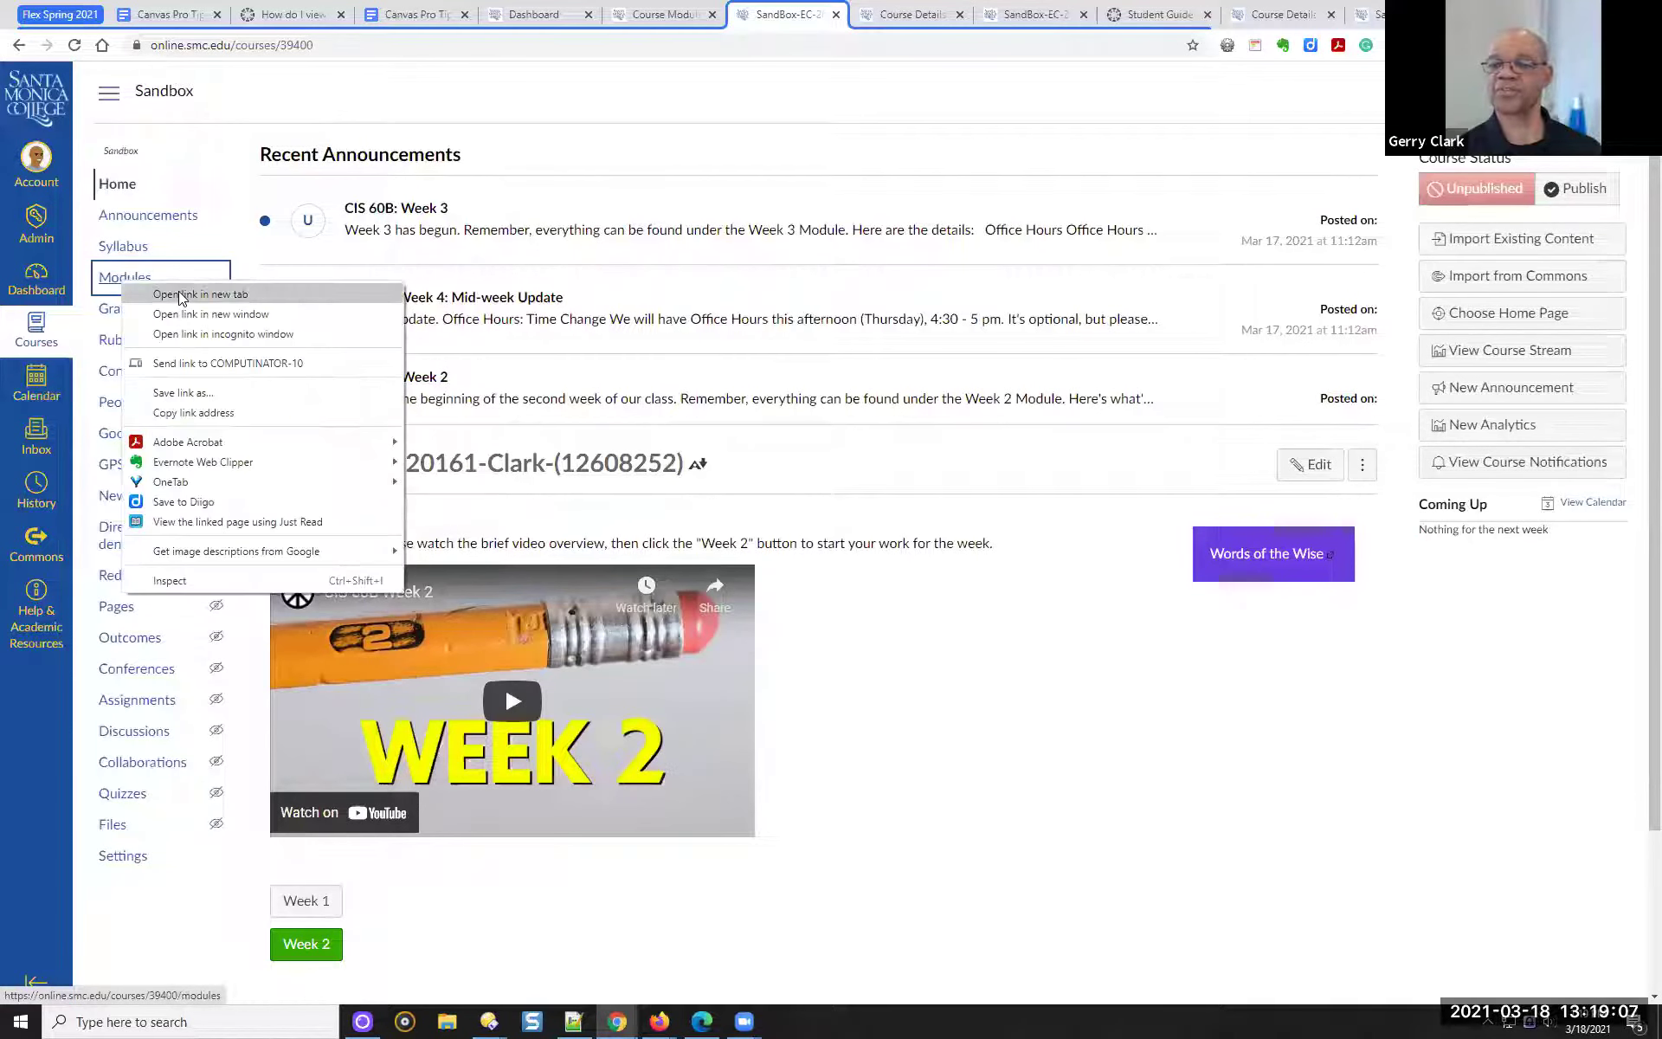
pyautogui.click(181, 295)
pyautogui.click(835, 14)
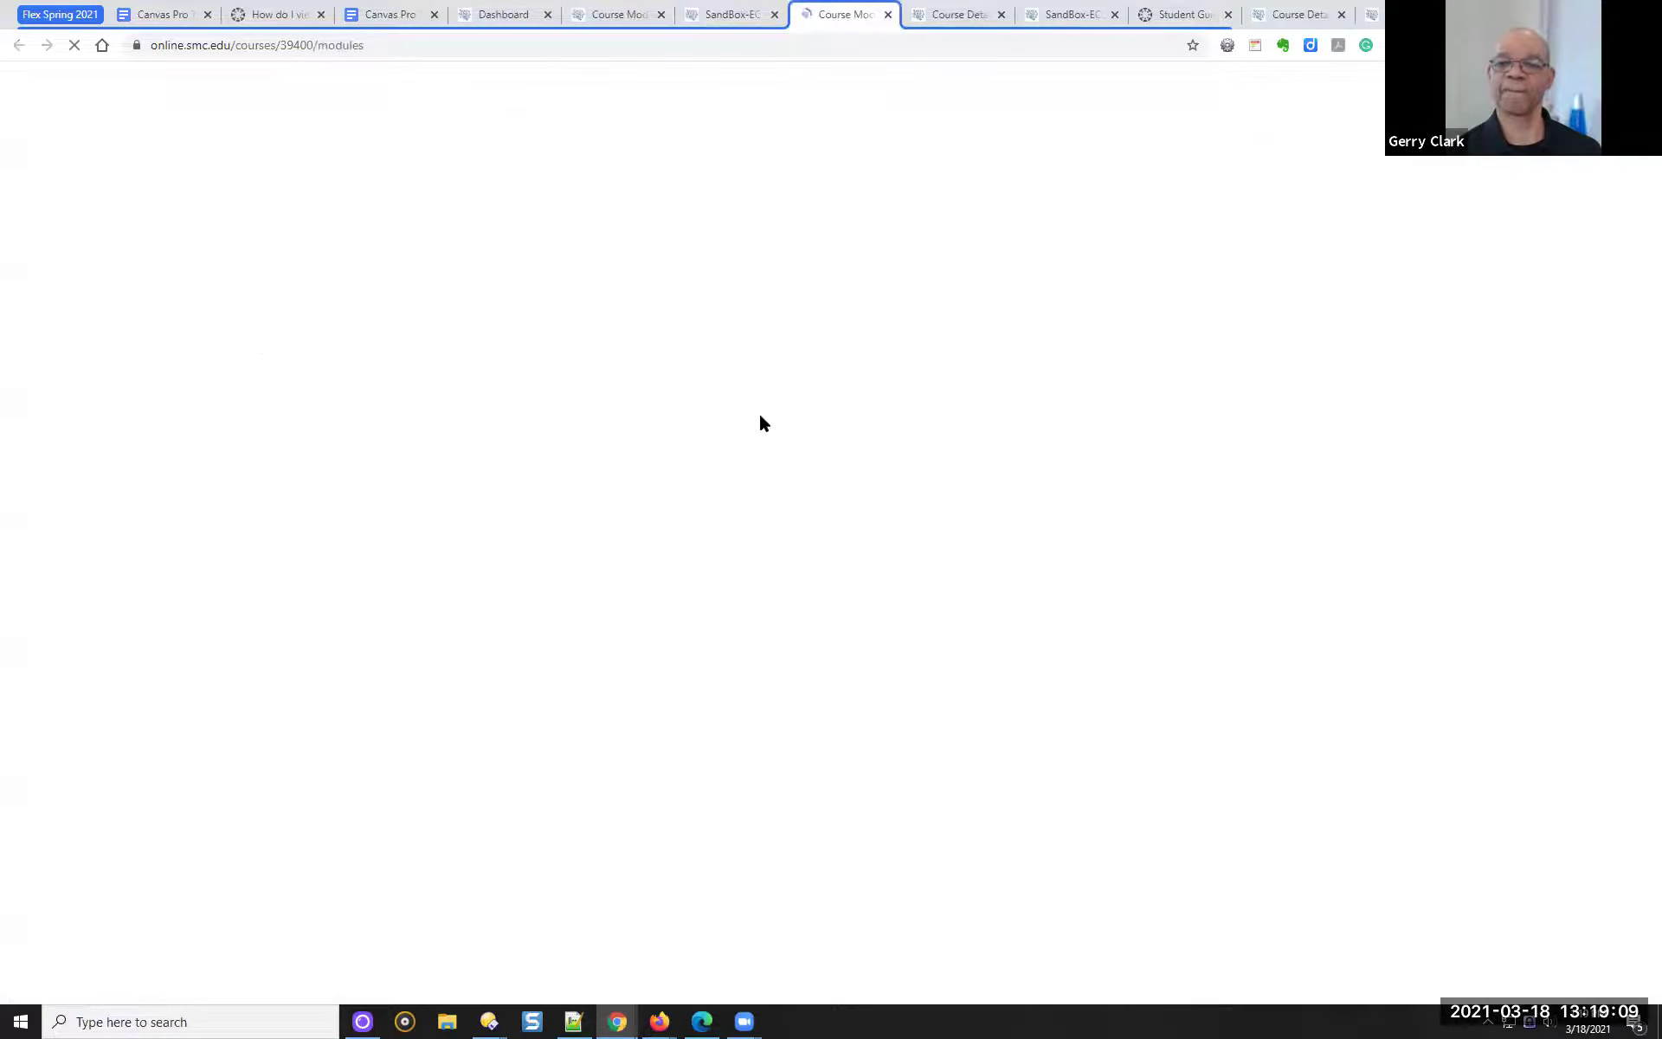
pyautogui.scroll(-4, 761, 420)
pyautogui.scroll(-7, 766, 428)
pyautogui.scroll(-15, 786, 433)
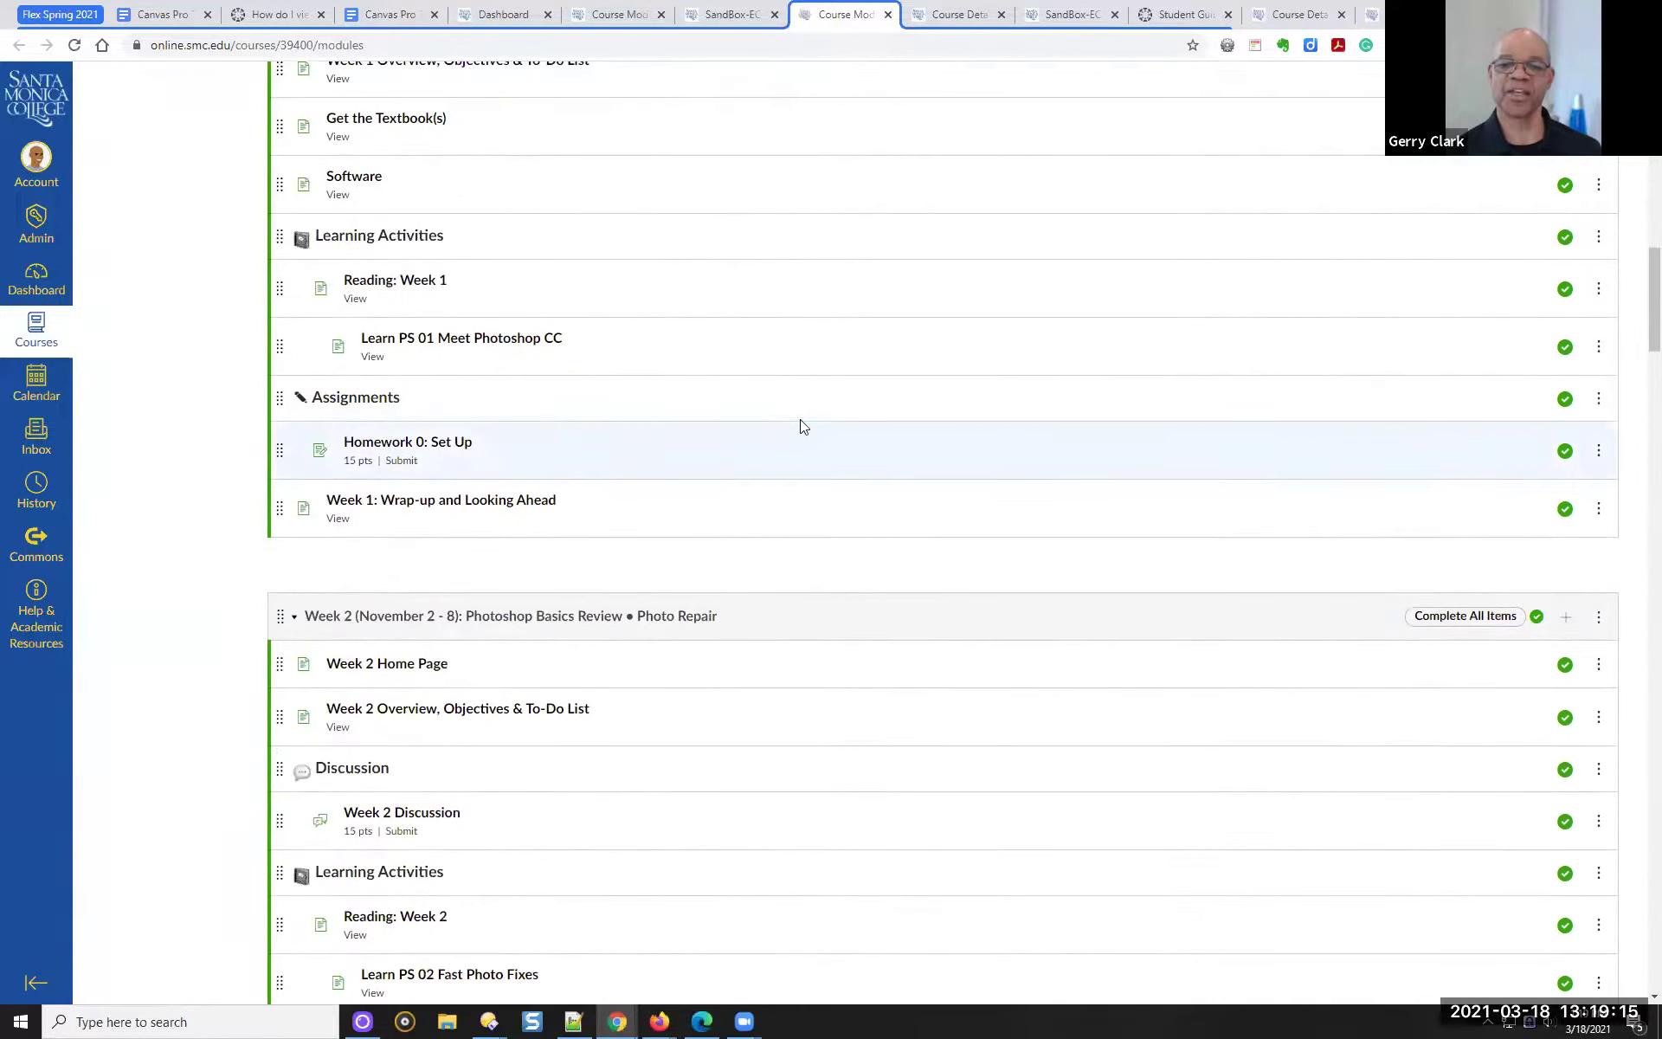
pyautogui.scroll(-6, 824, 440)
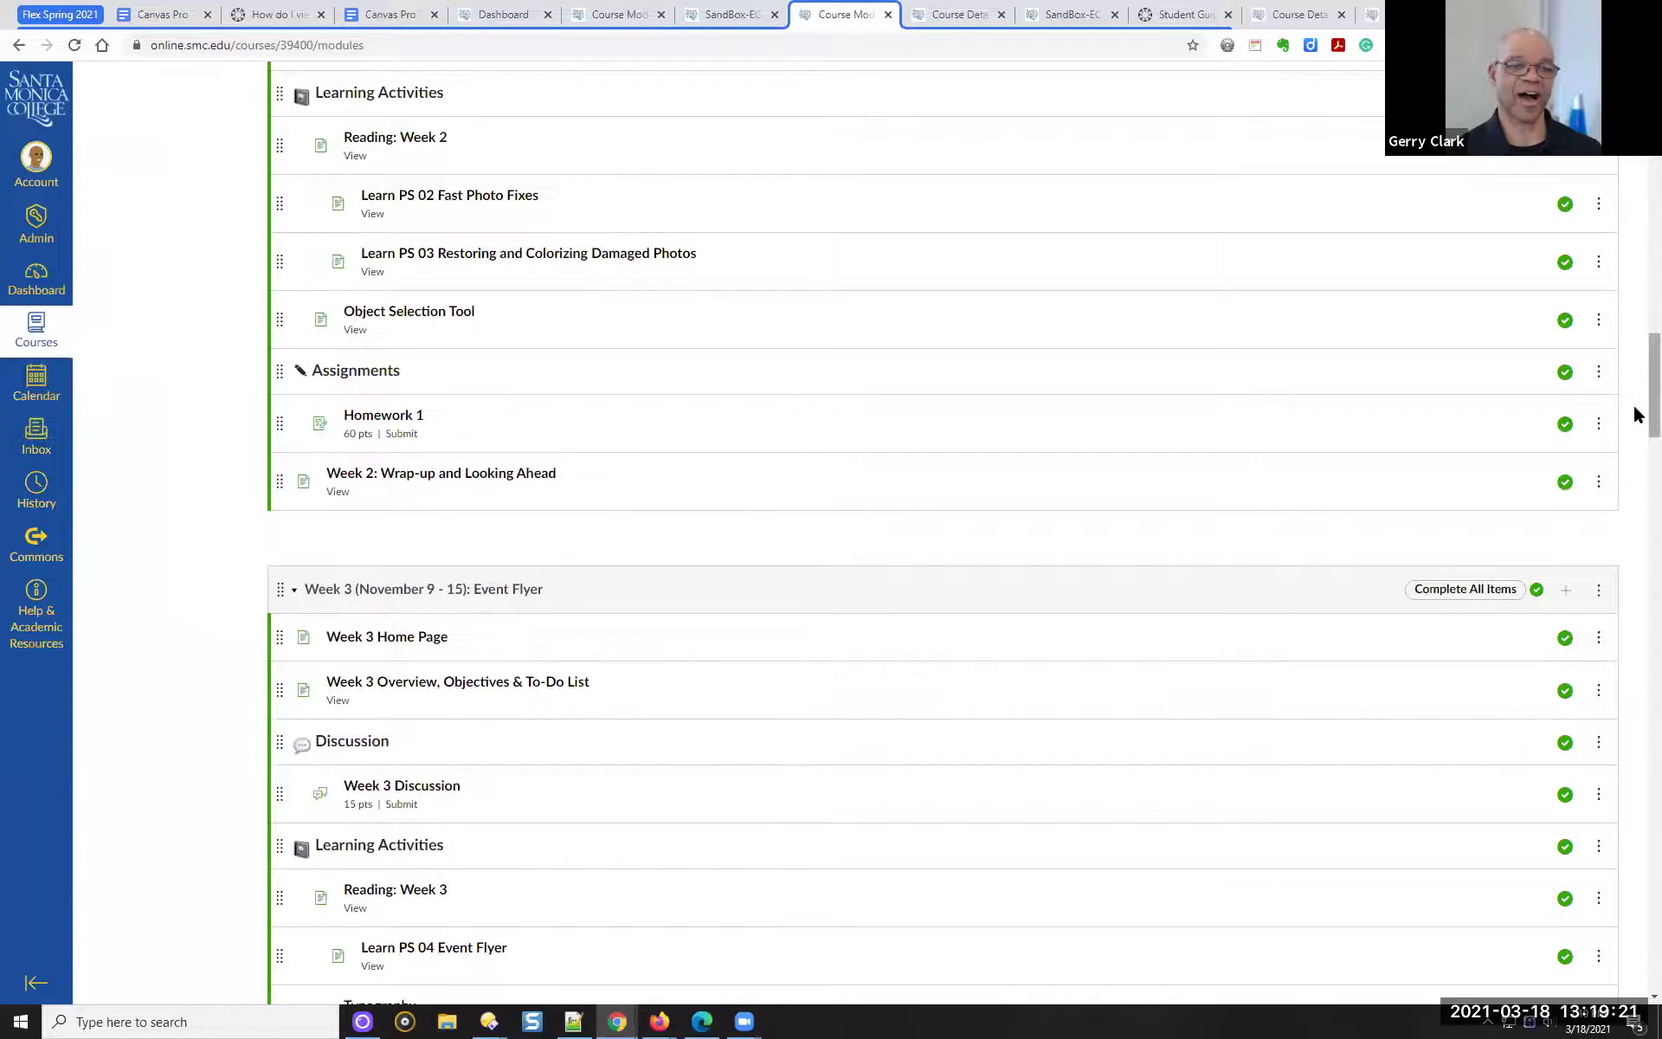
pyautogui.scroll(-20, 1636, 1009)
pyautogui.moveTo(1636, 965); pyautogui.dragTo(1627, 155)
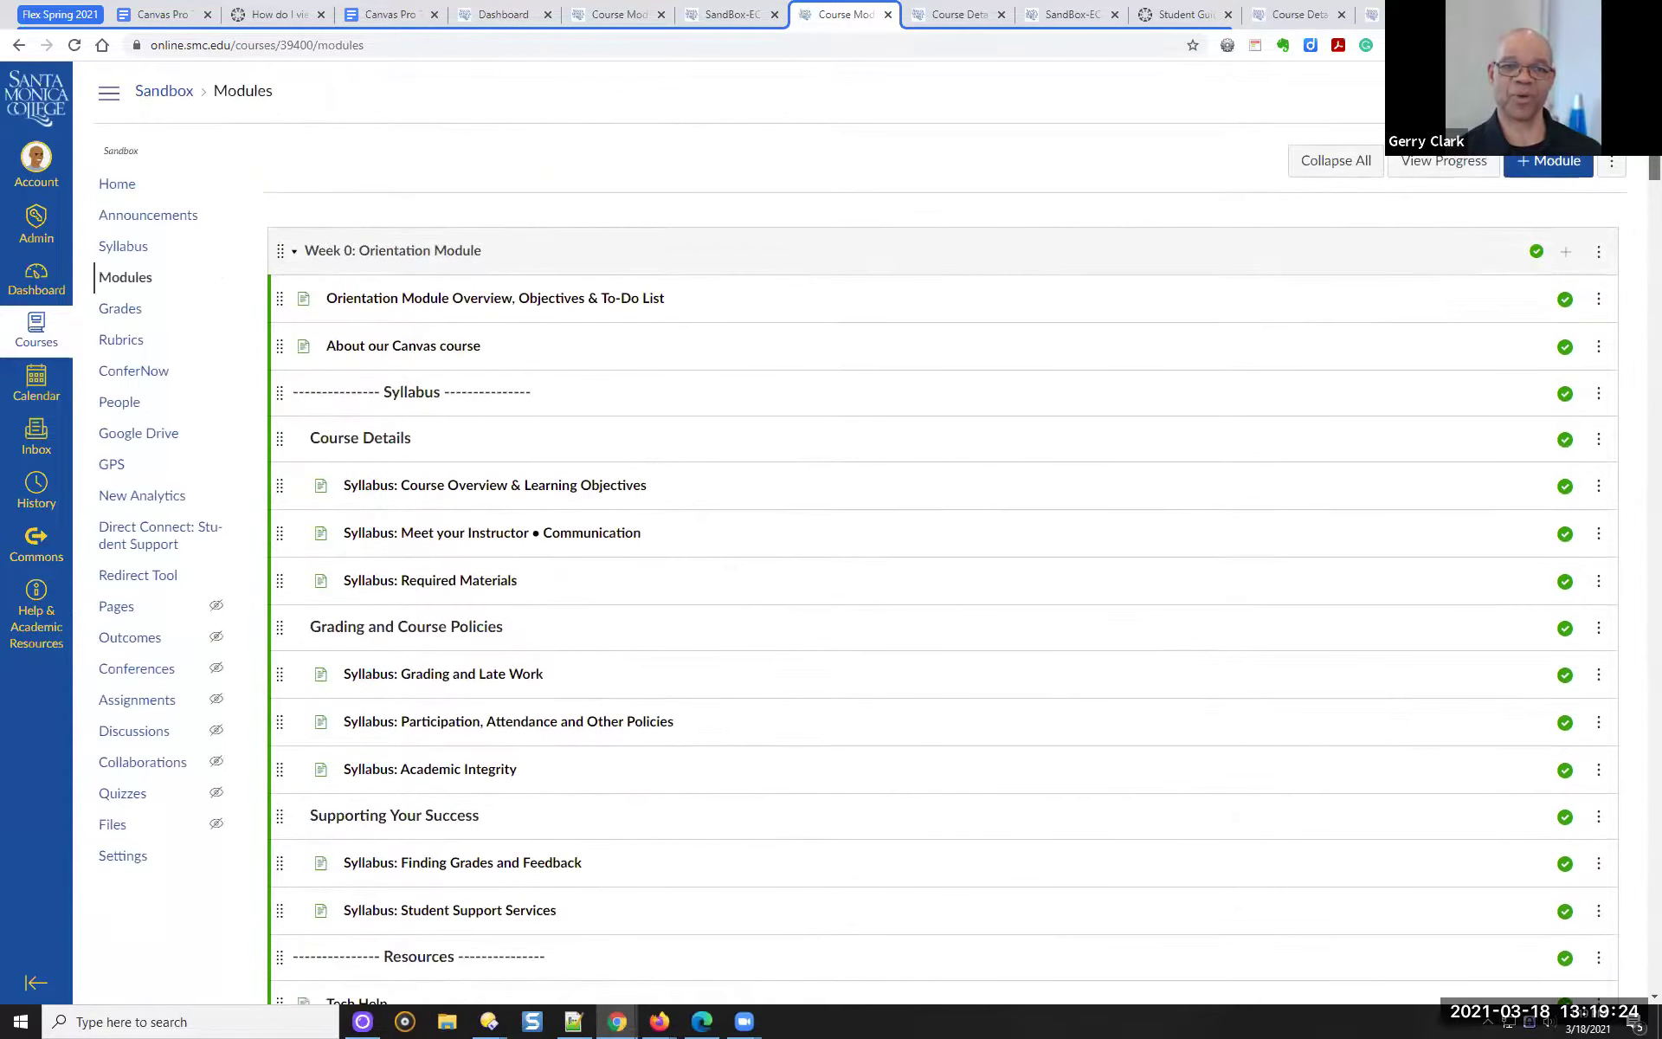
# Collapse all modules to view only their headings and expand them all again
pyautogui.click(1351, 168)
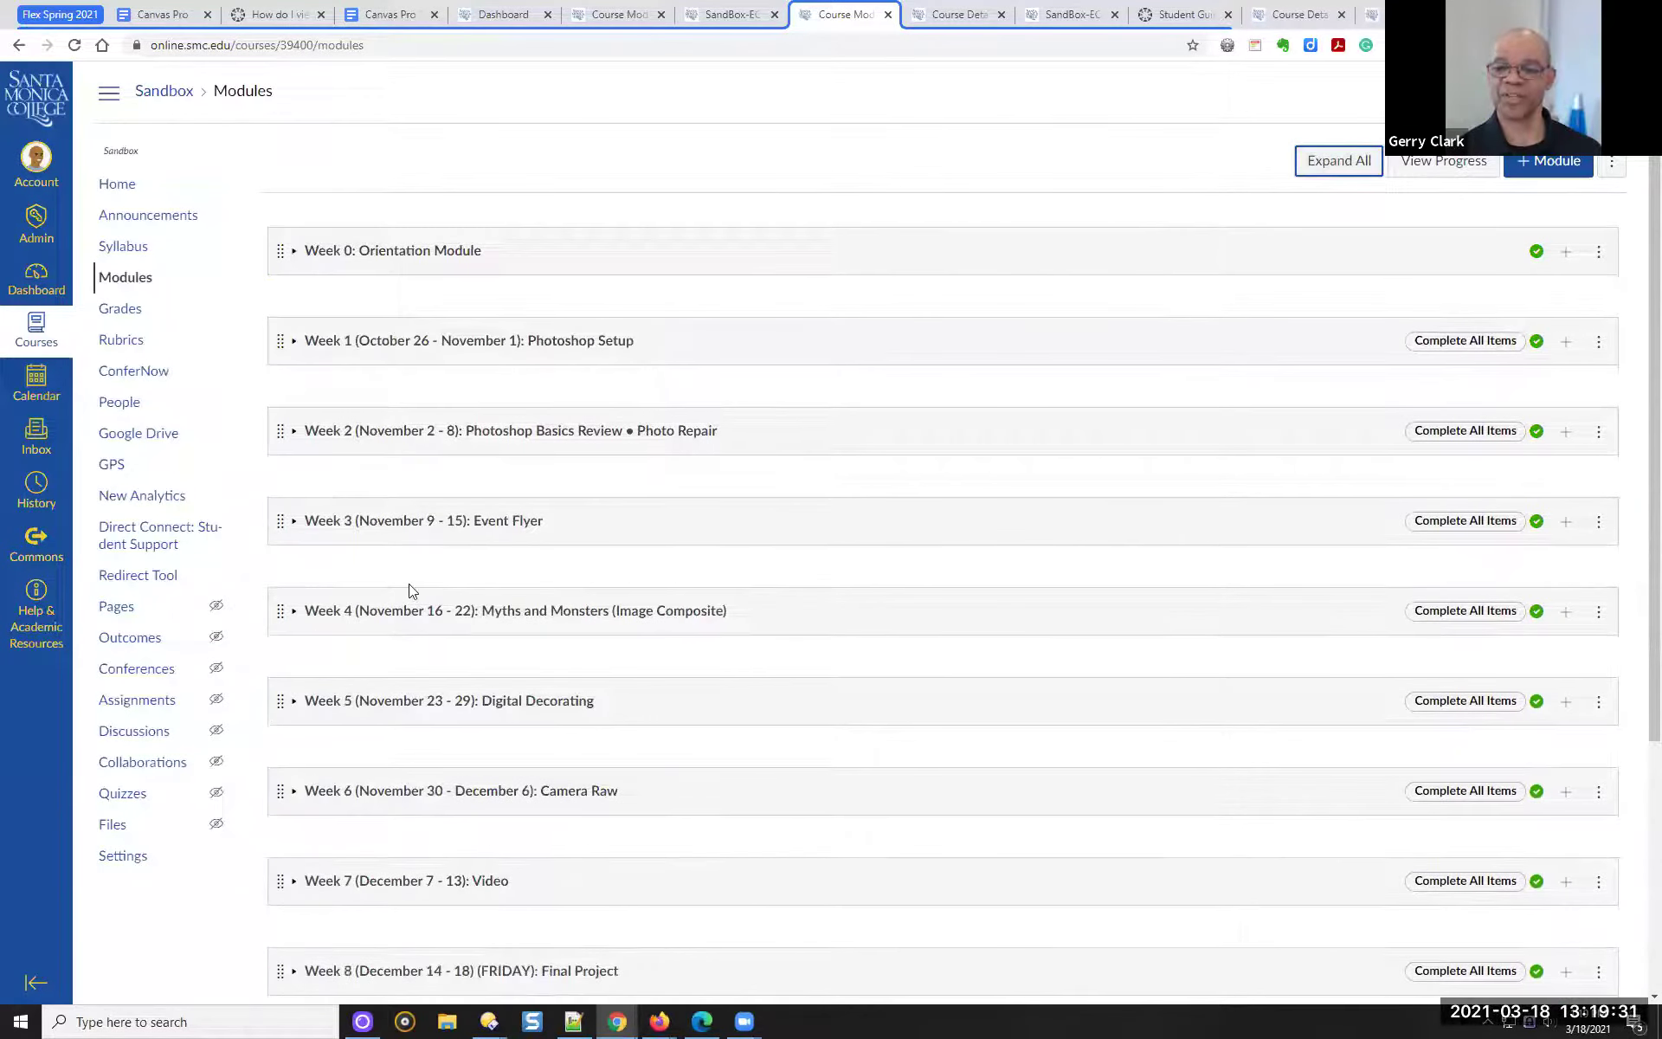
pyautogui.scroll(-4, 371, 635)
pyautogui.scroll(4, 323, 724)
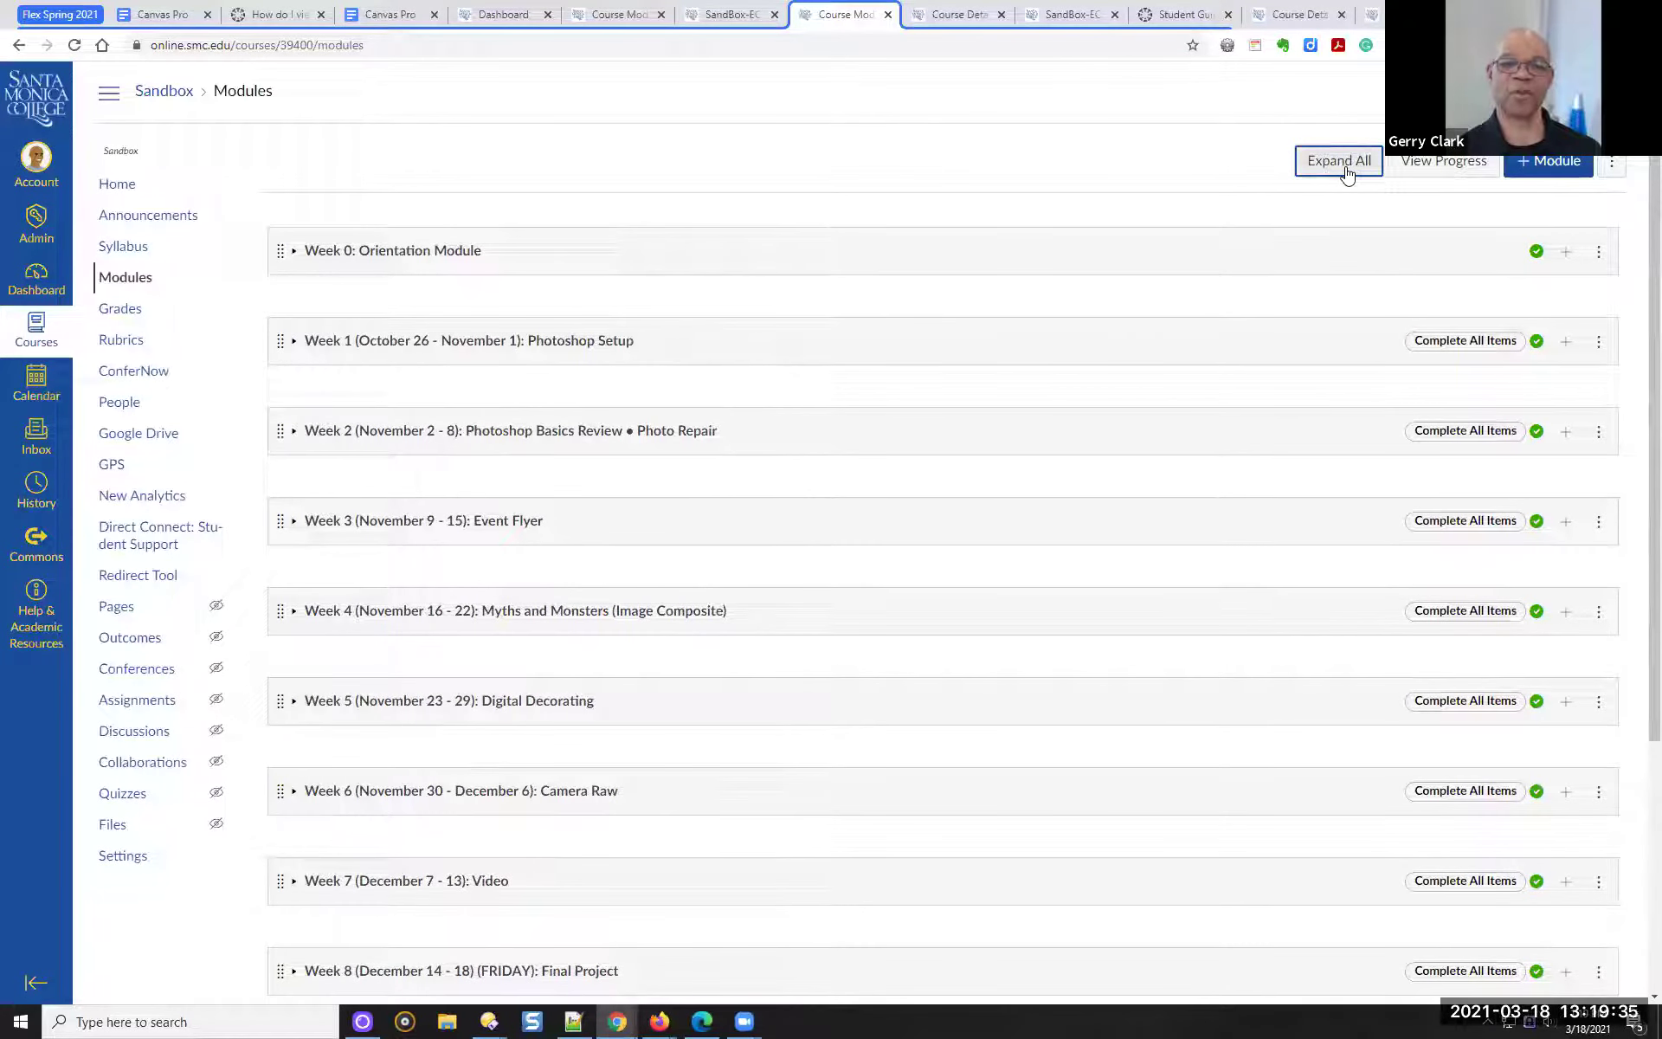
pyautogui.click(1299, 166)
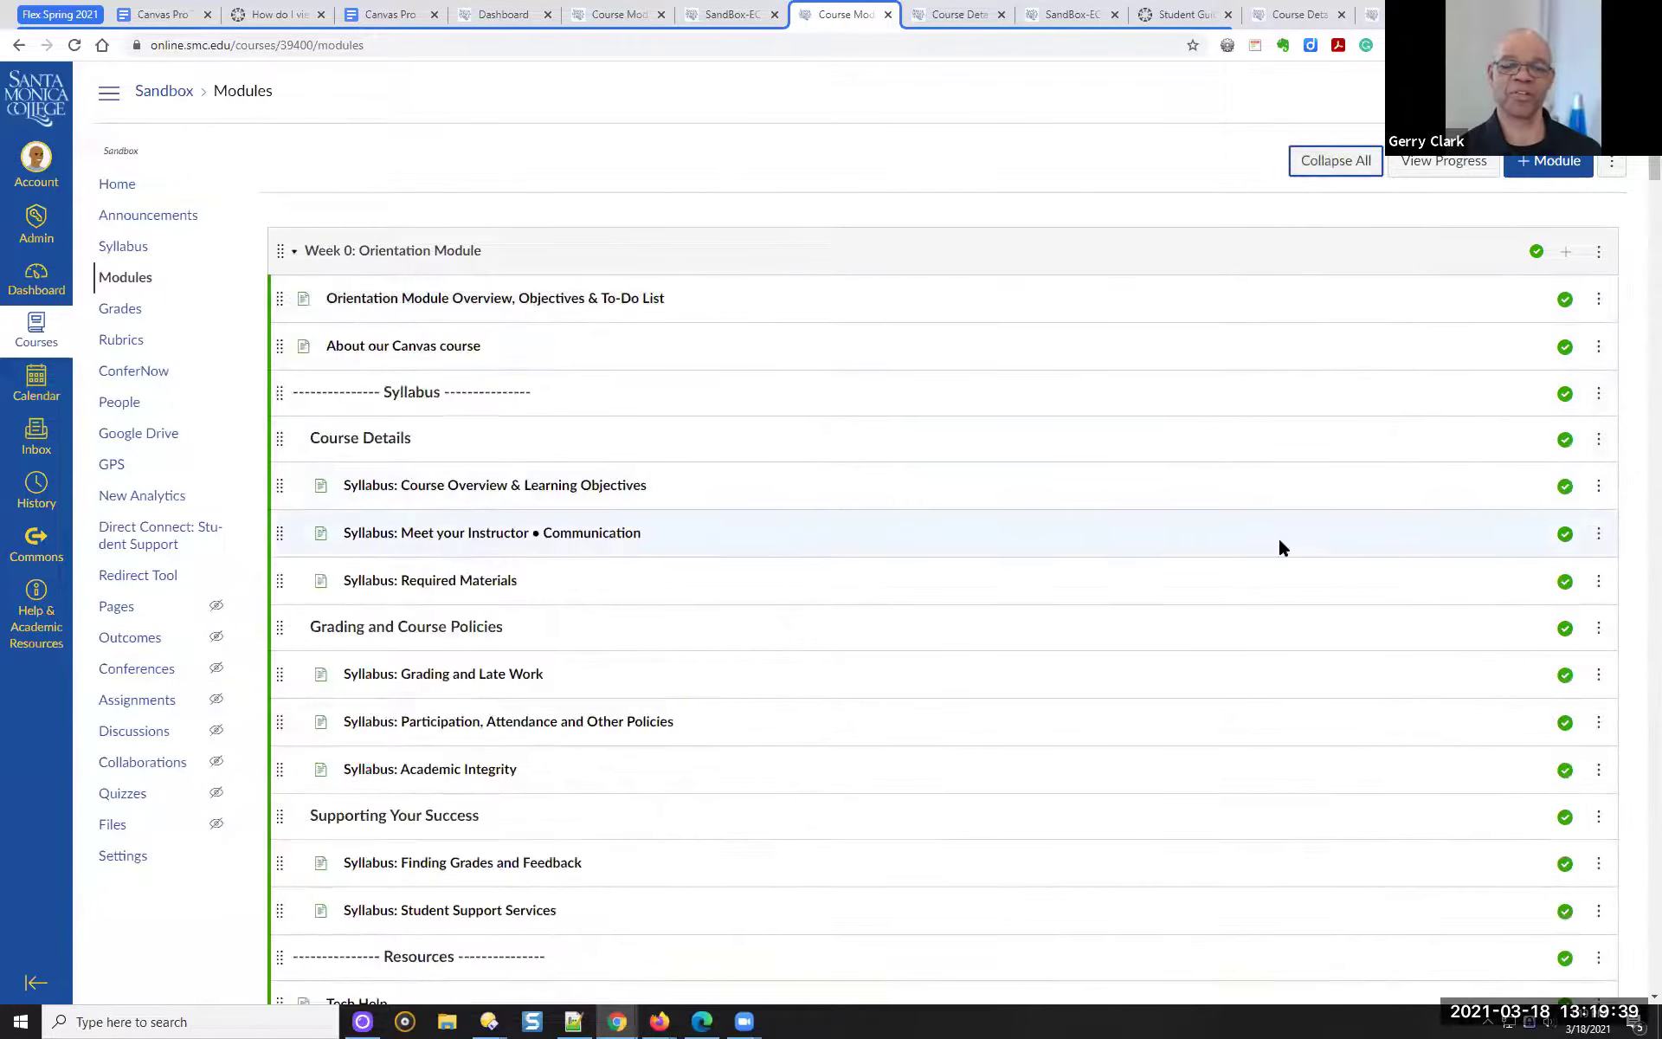
# Move the Textbook Resources module so it is placed after the CIS 60B Resources module
pyautogui.scroll(-15, 1333, 547)
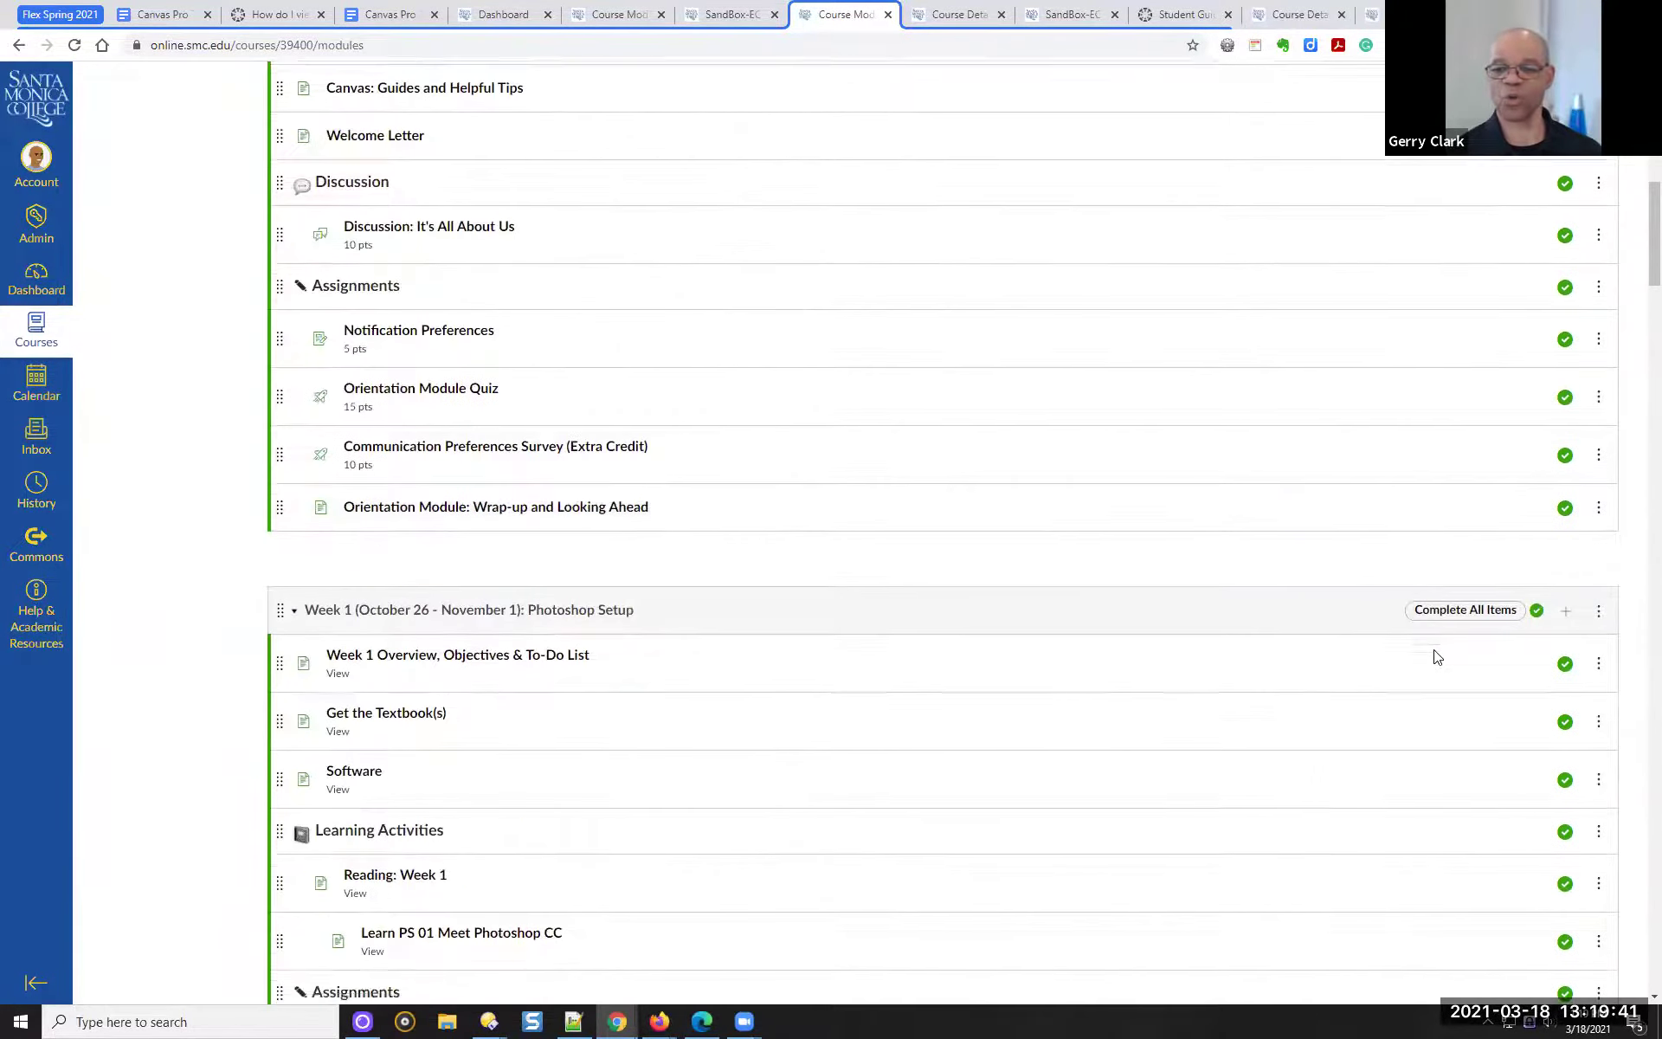
pyautogui.scroll(-18, 1450, 662)
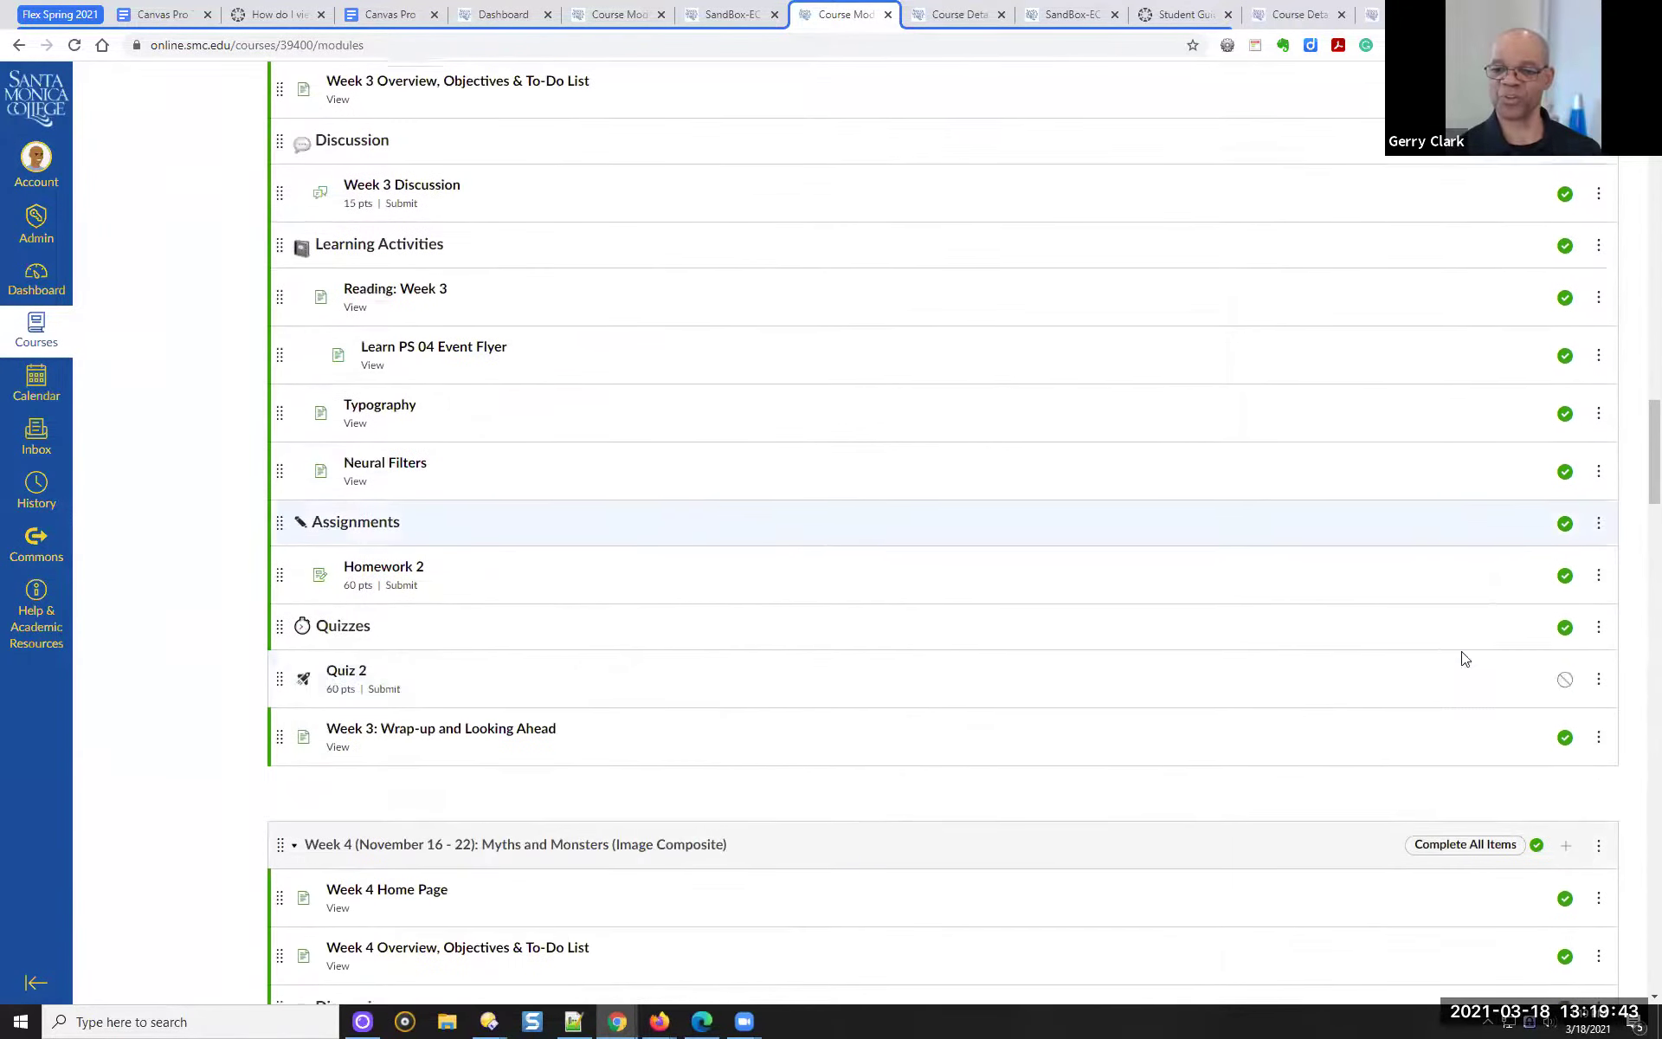
pyautogui.scroll(-14, 1460, 666)
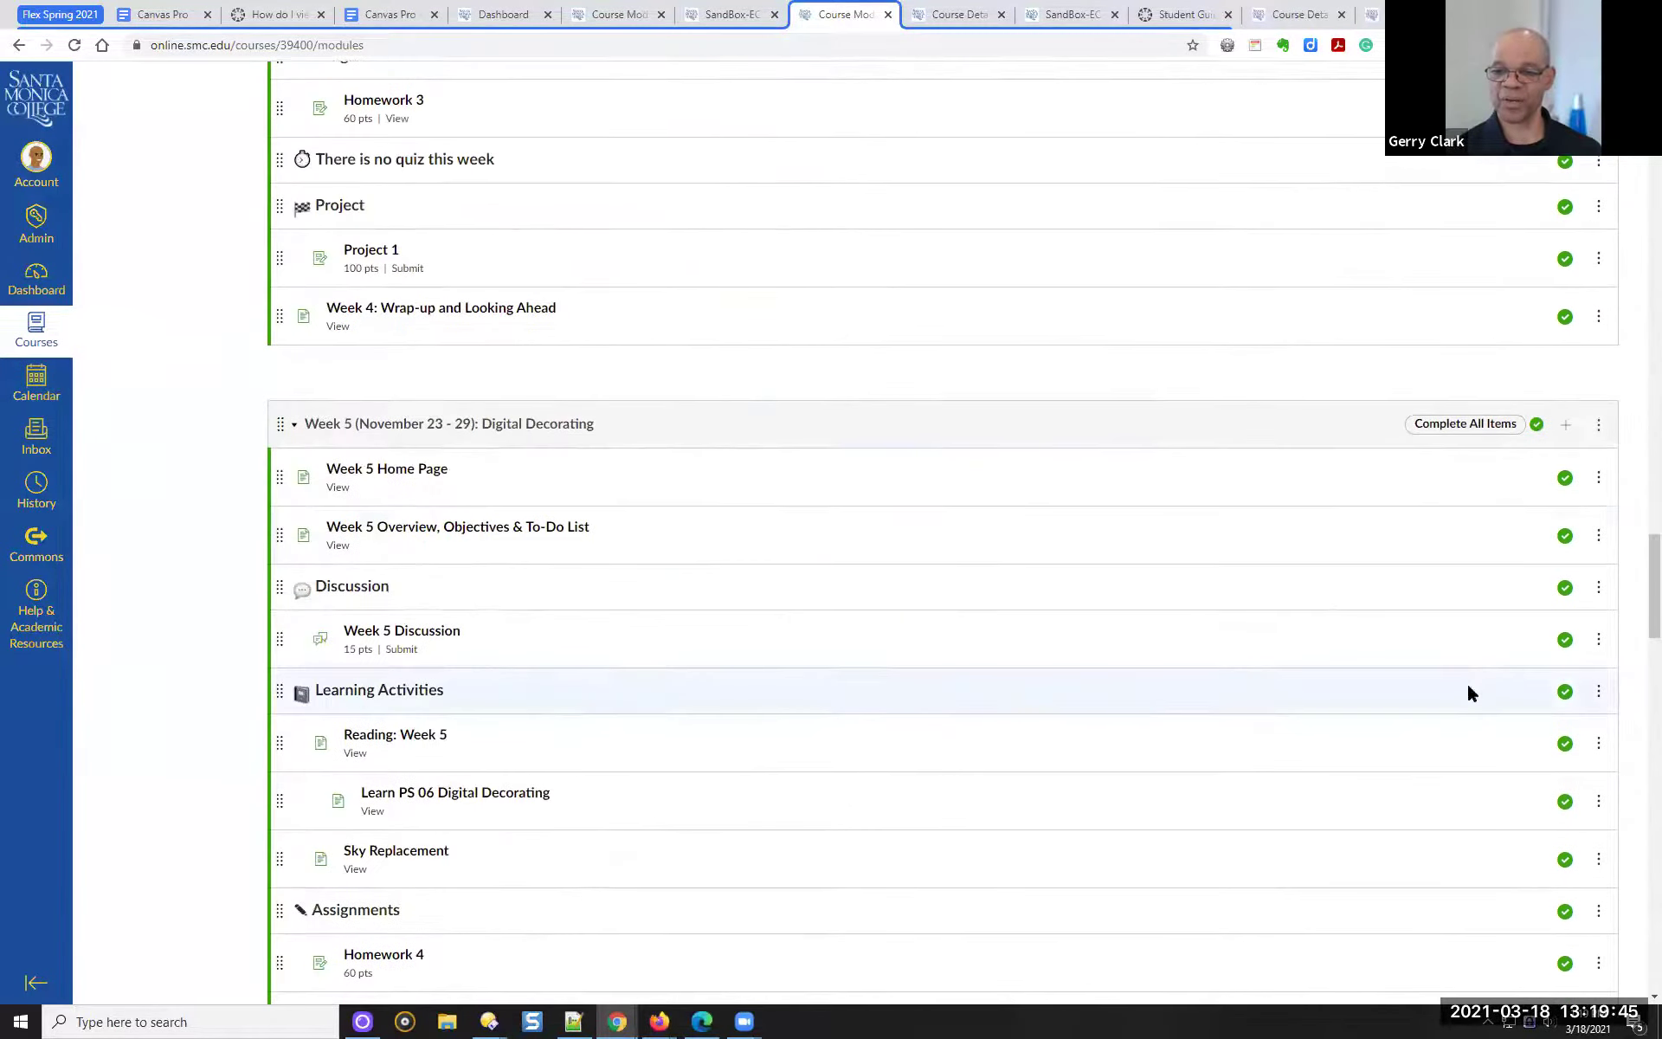
pyautogui.scroll(-16, 1473, 695)
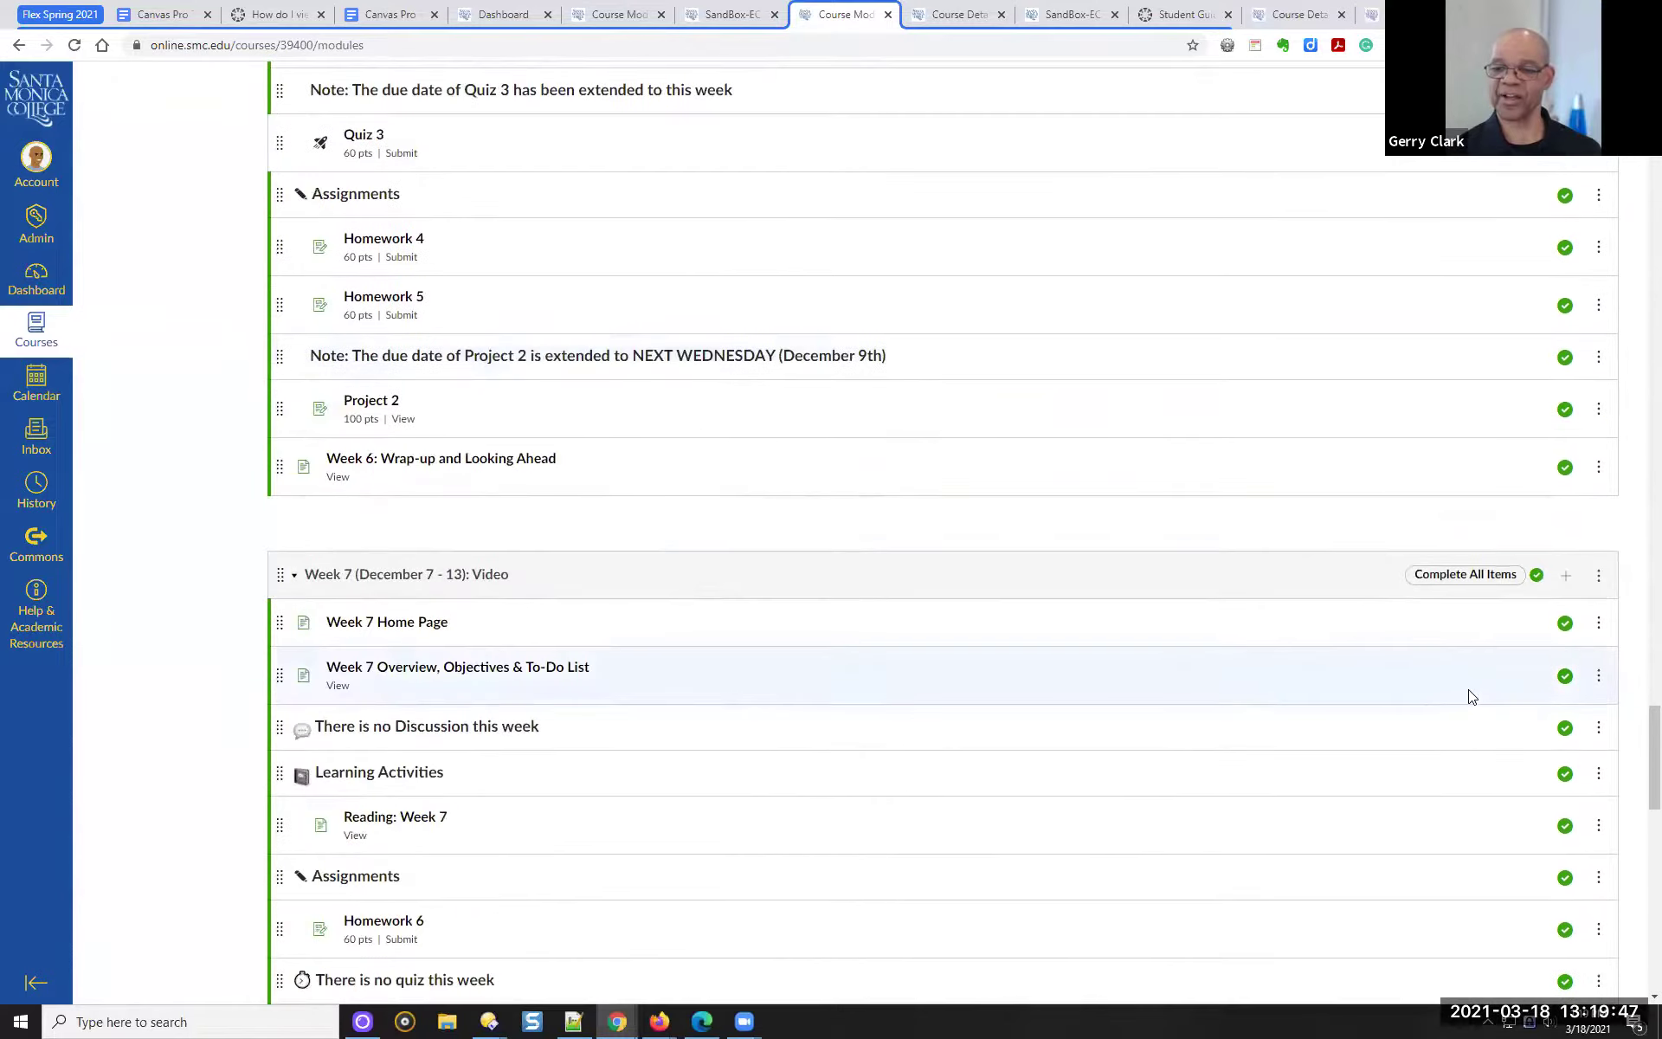
pyautogui.scroll(-13, 1461, 697)
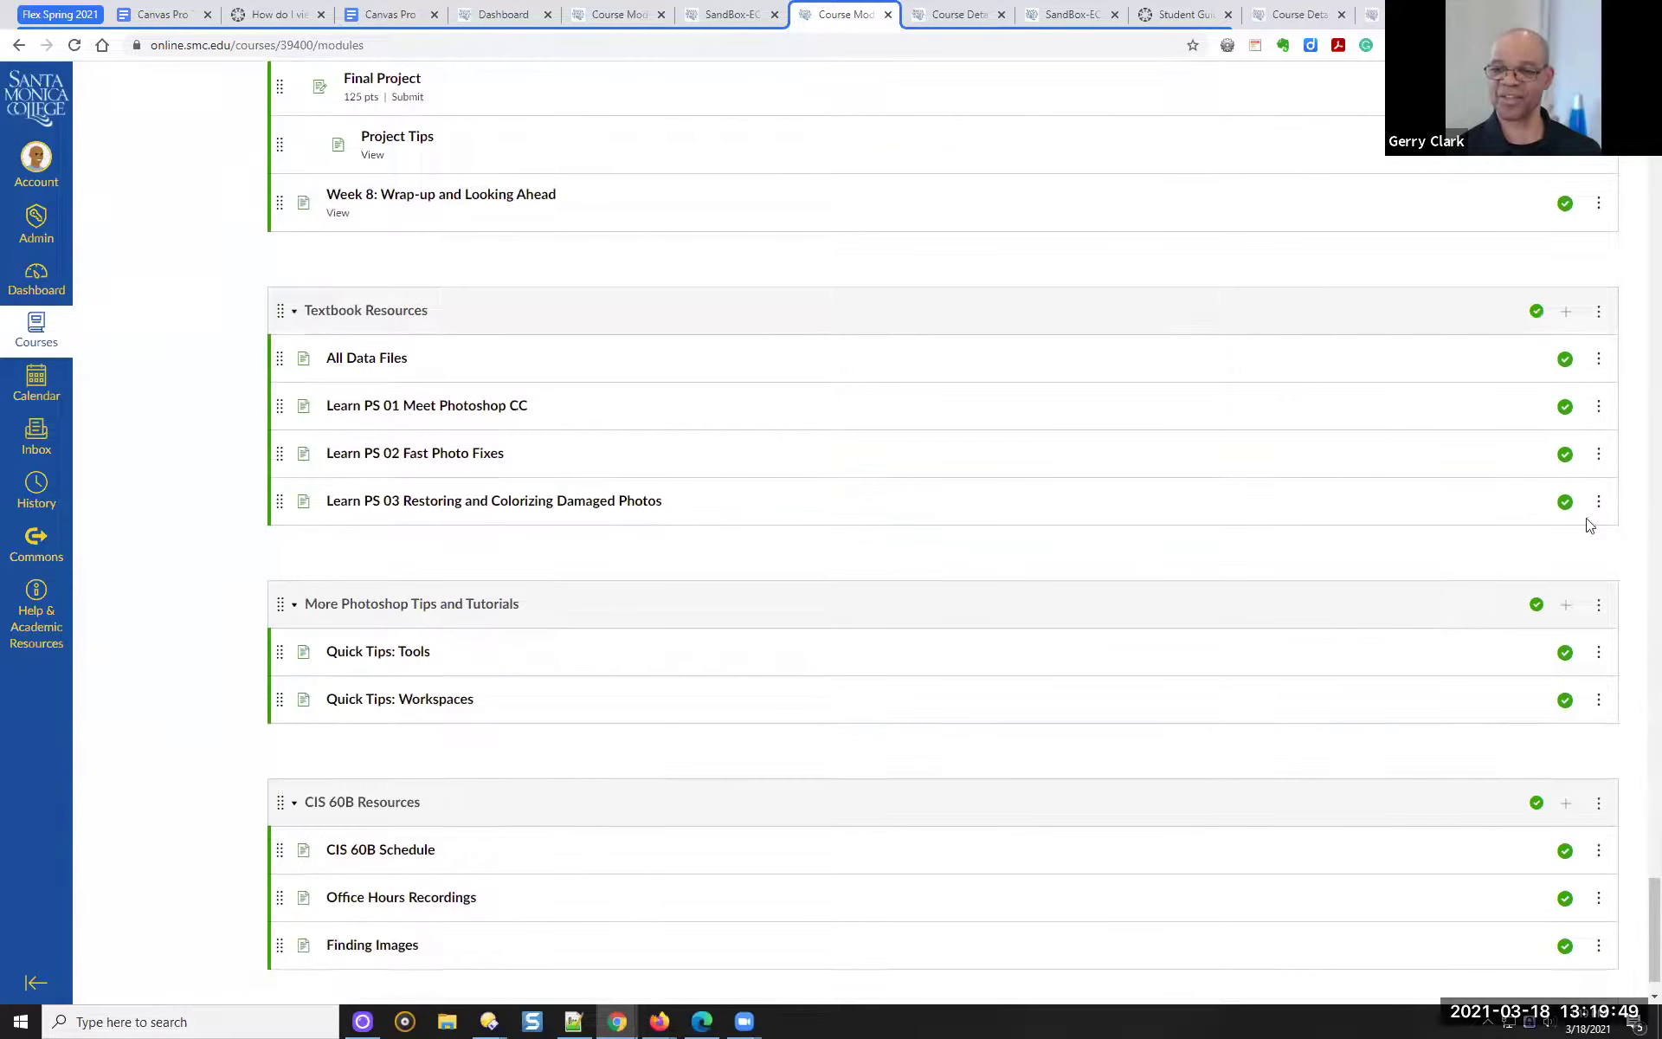
pyautogui.click(1598, 319)
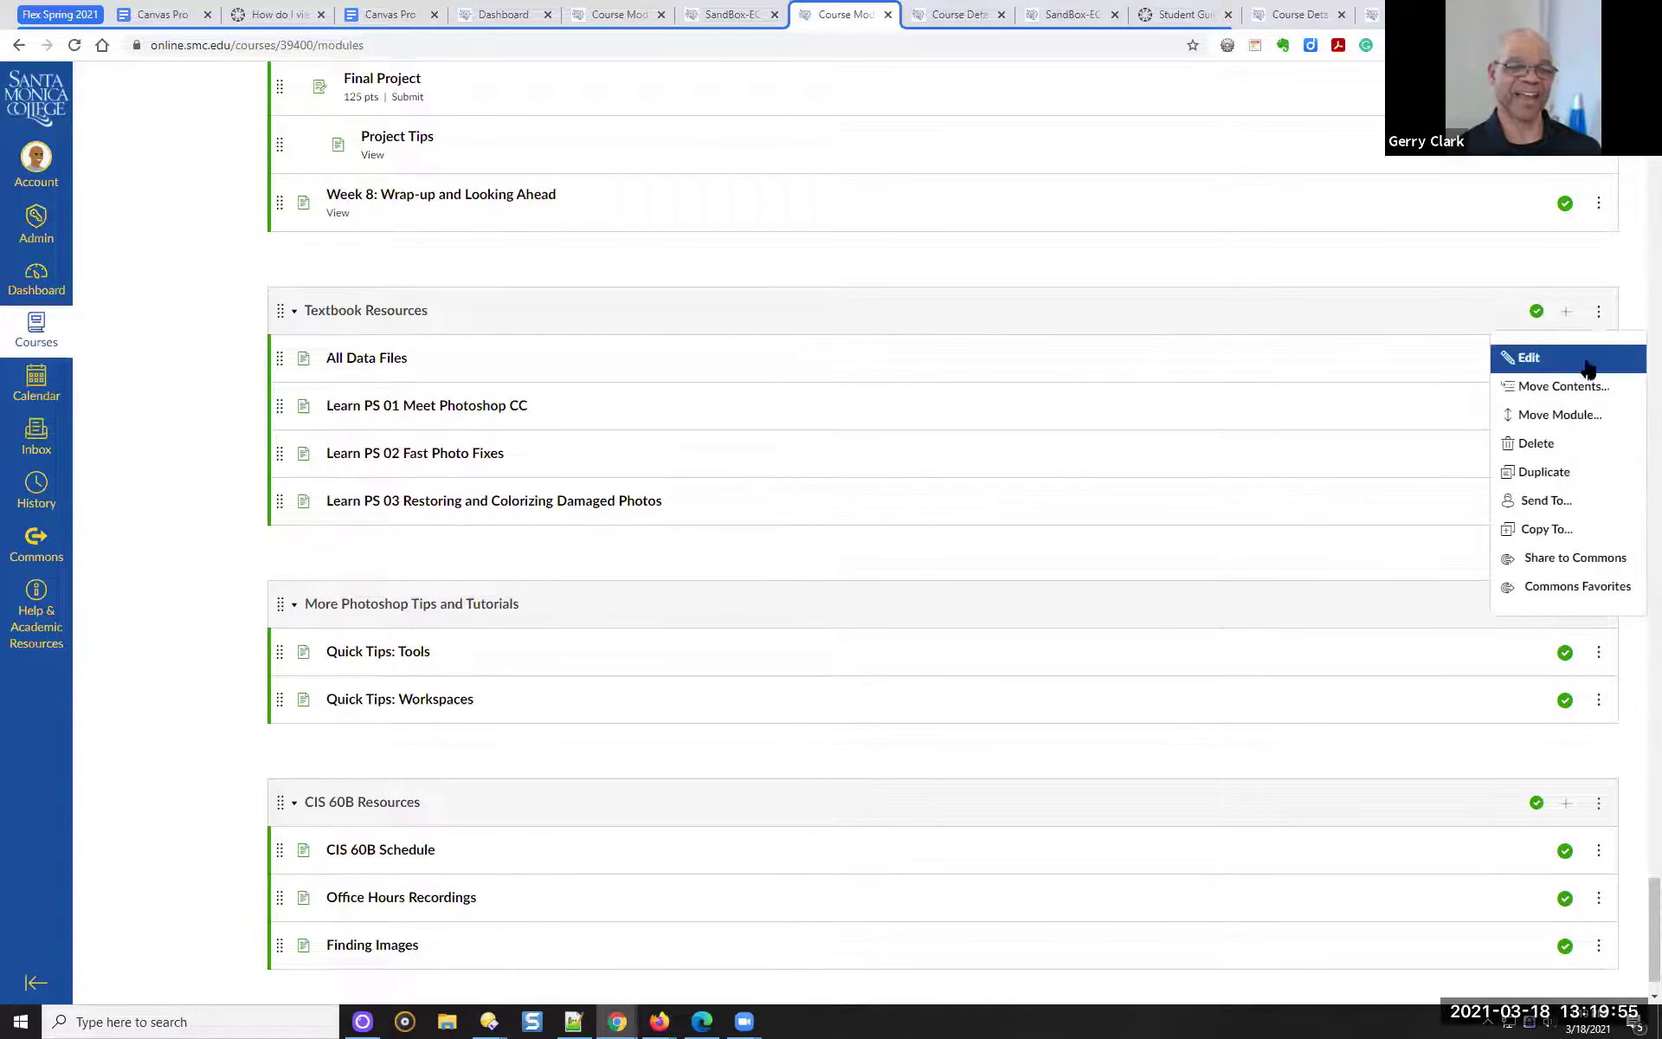
pyautogui.click(1578, 417)
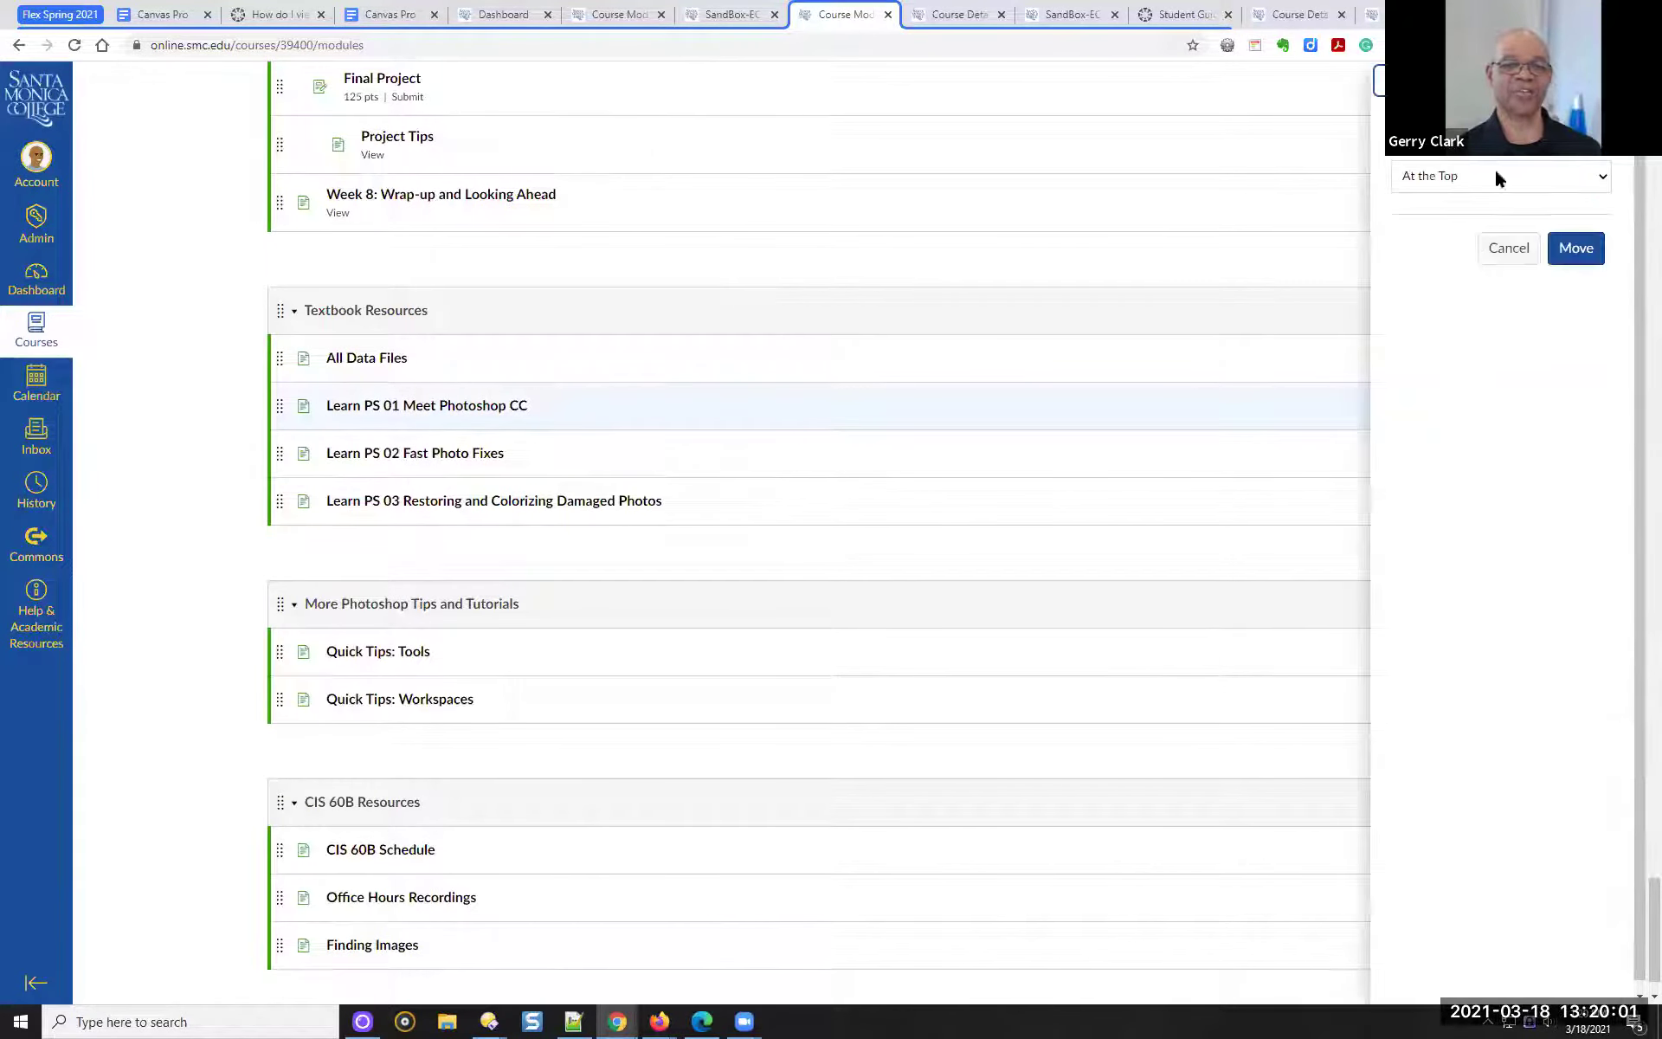
pyautogui.click(1601, 177)
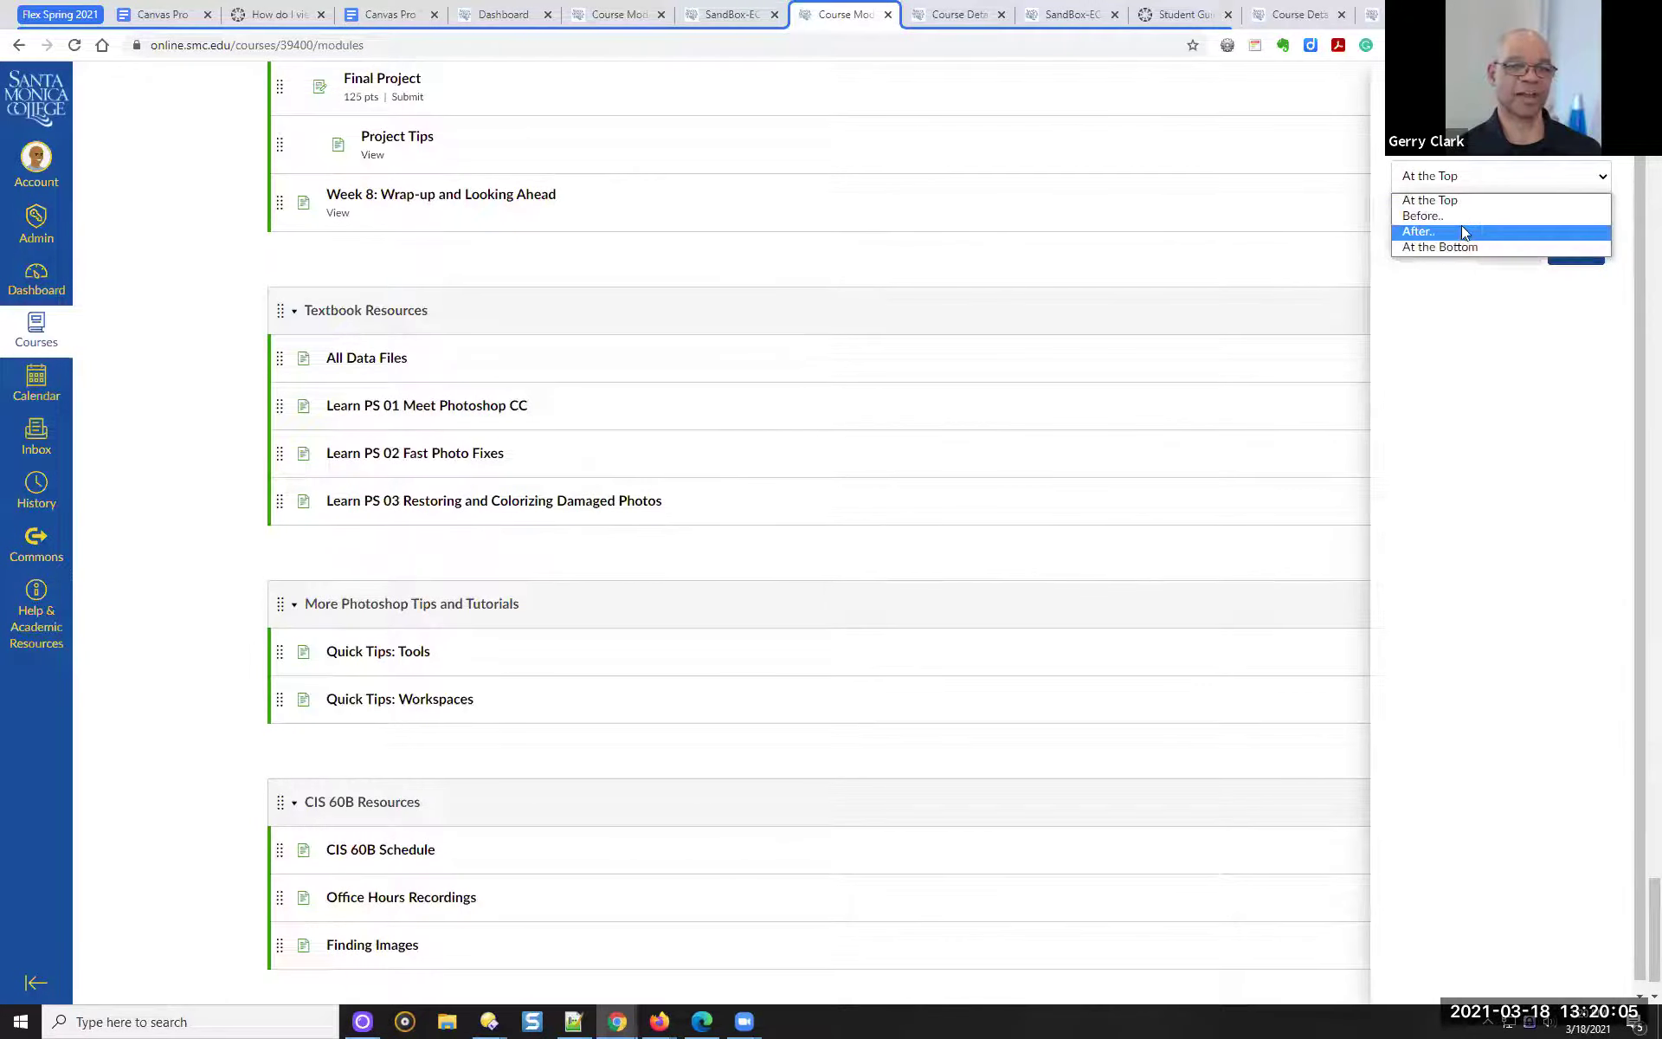
pyautogui.click(1461, 229)
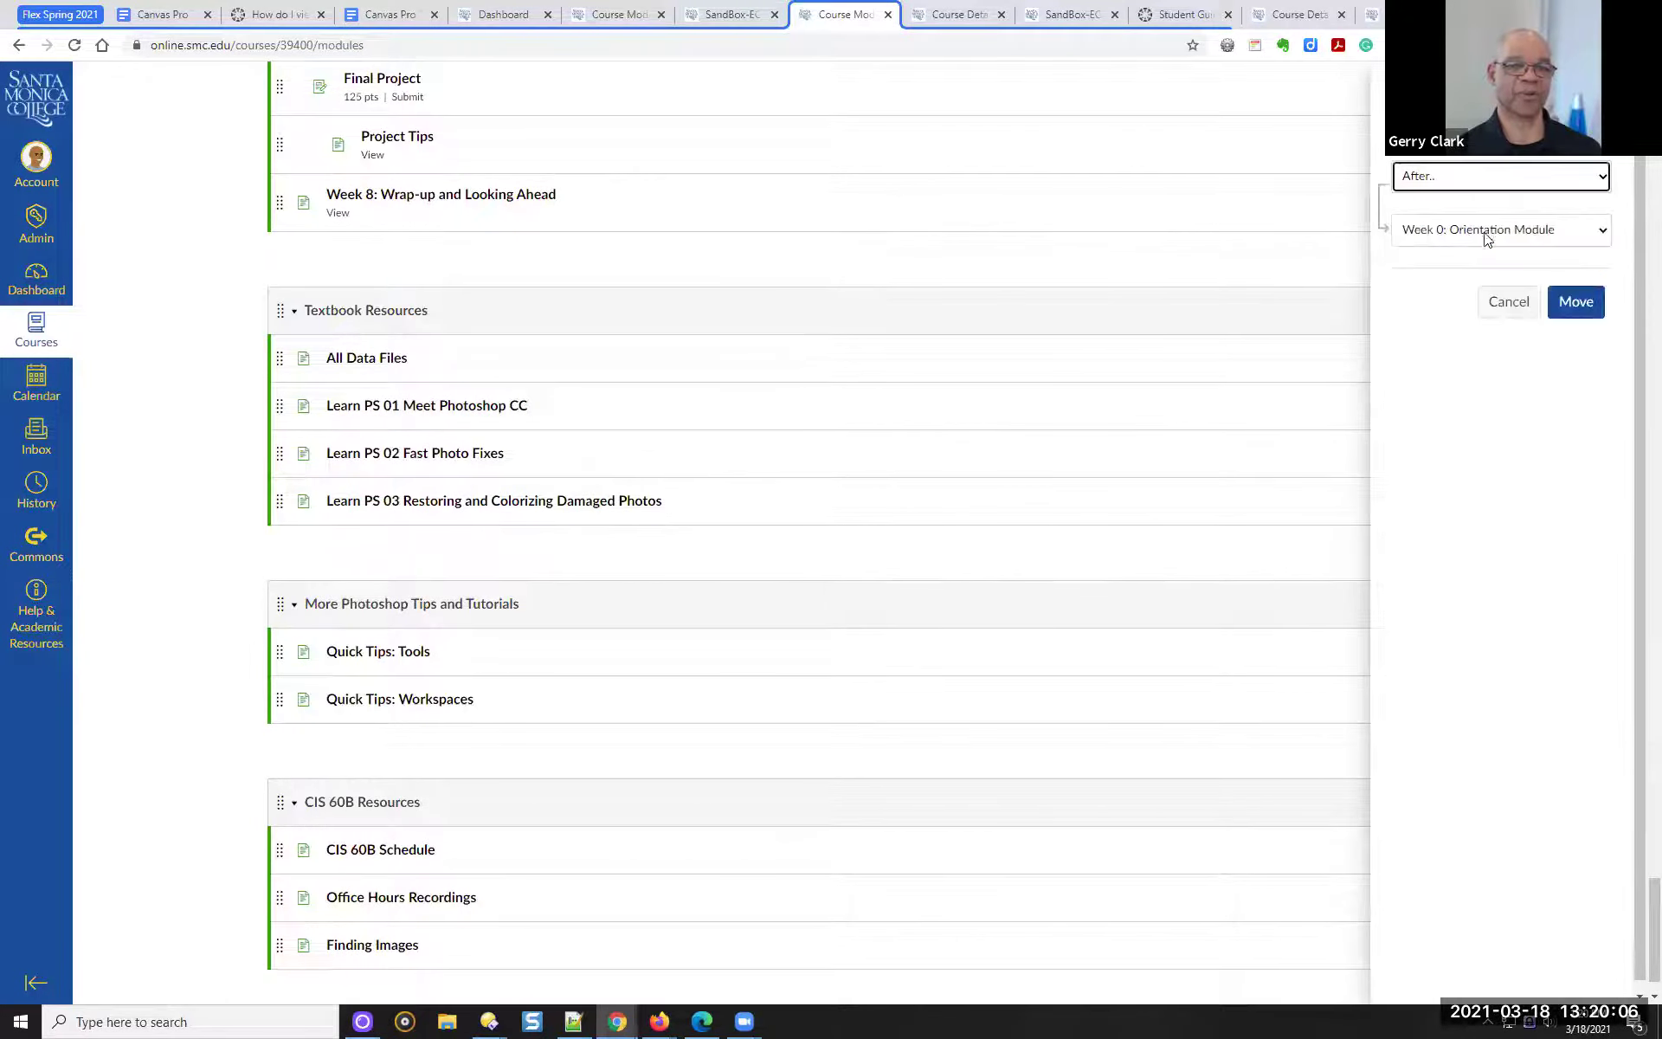
pyautogui.click(1591, 240)
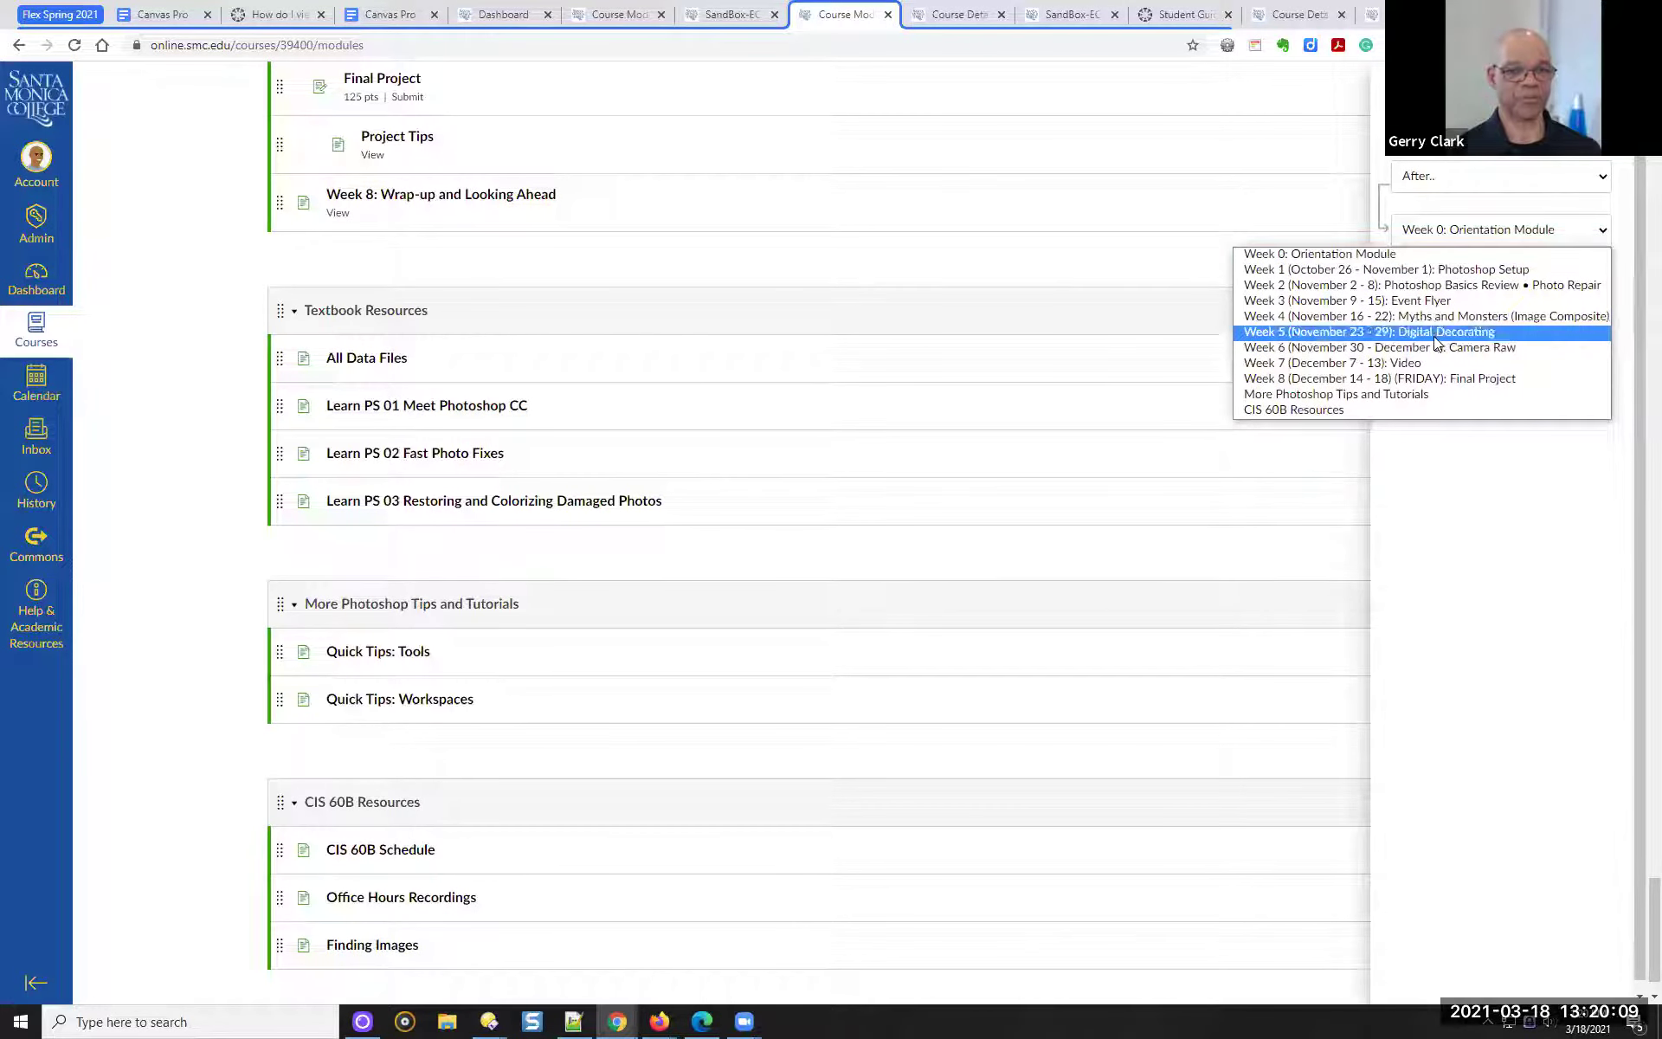
pyautogui.click(1395, 411)
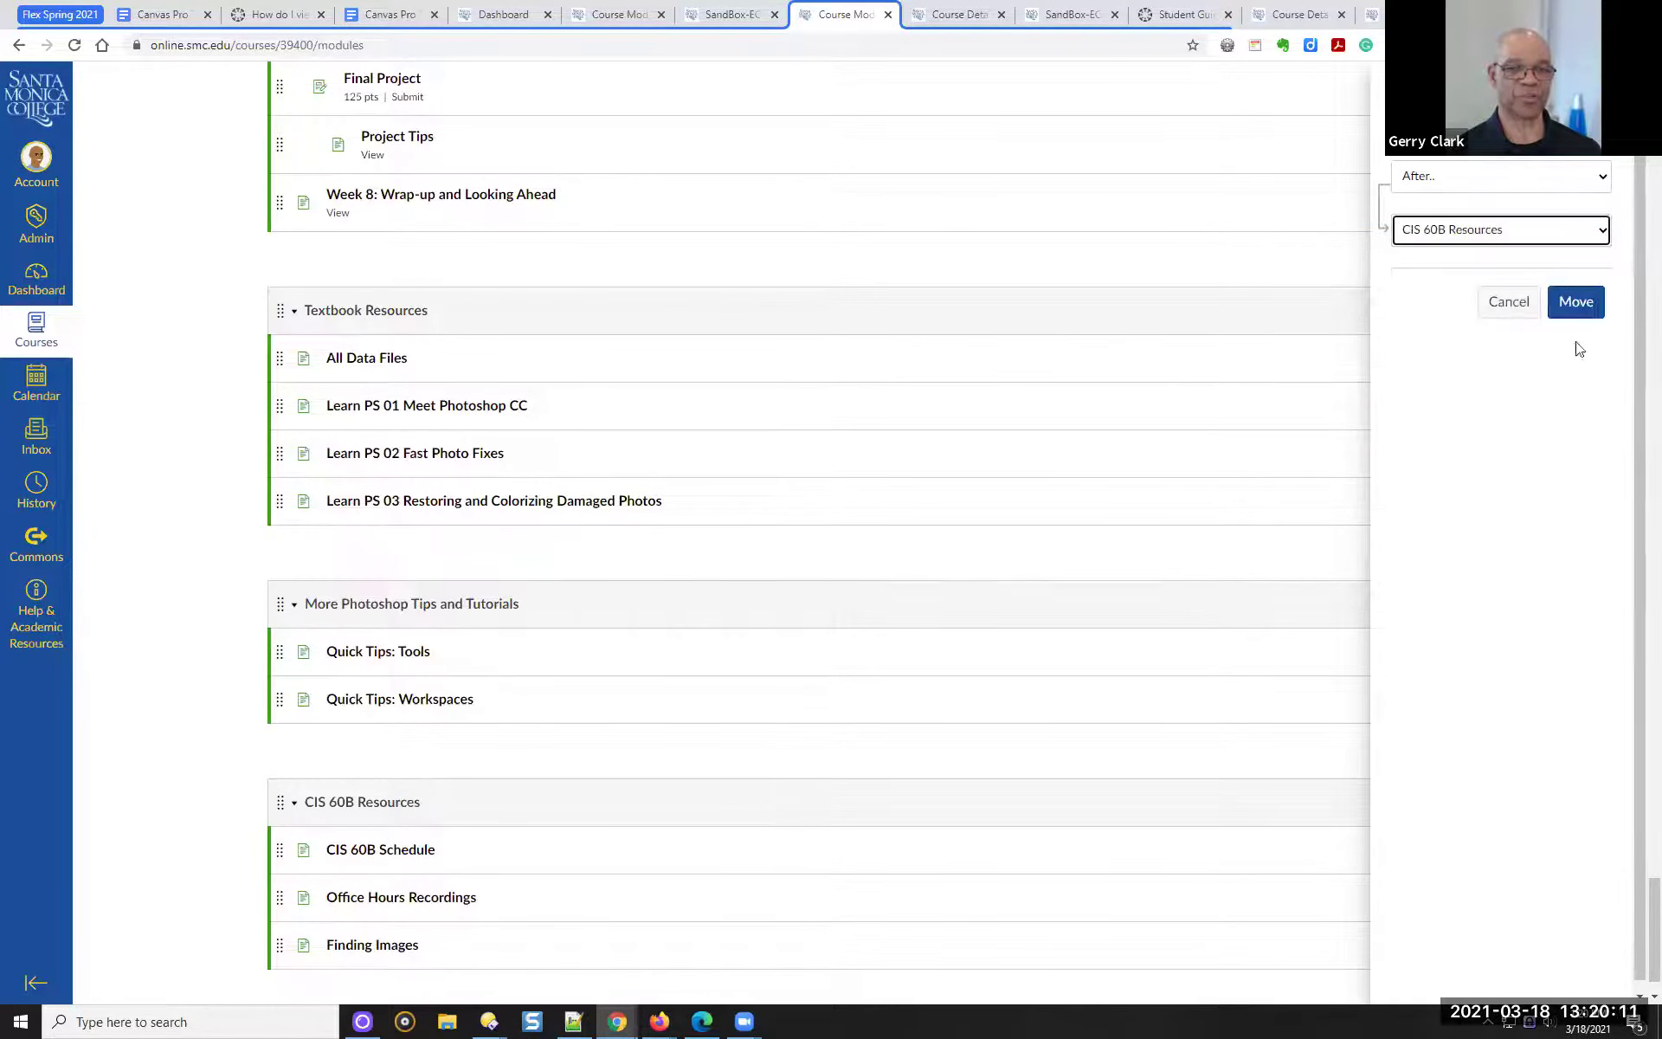
pyautogui.click(1577, 303)
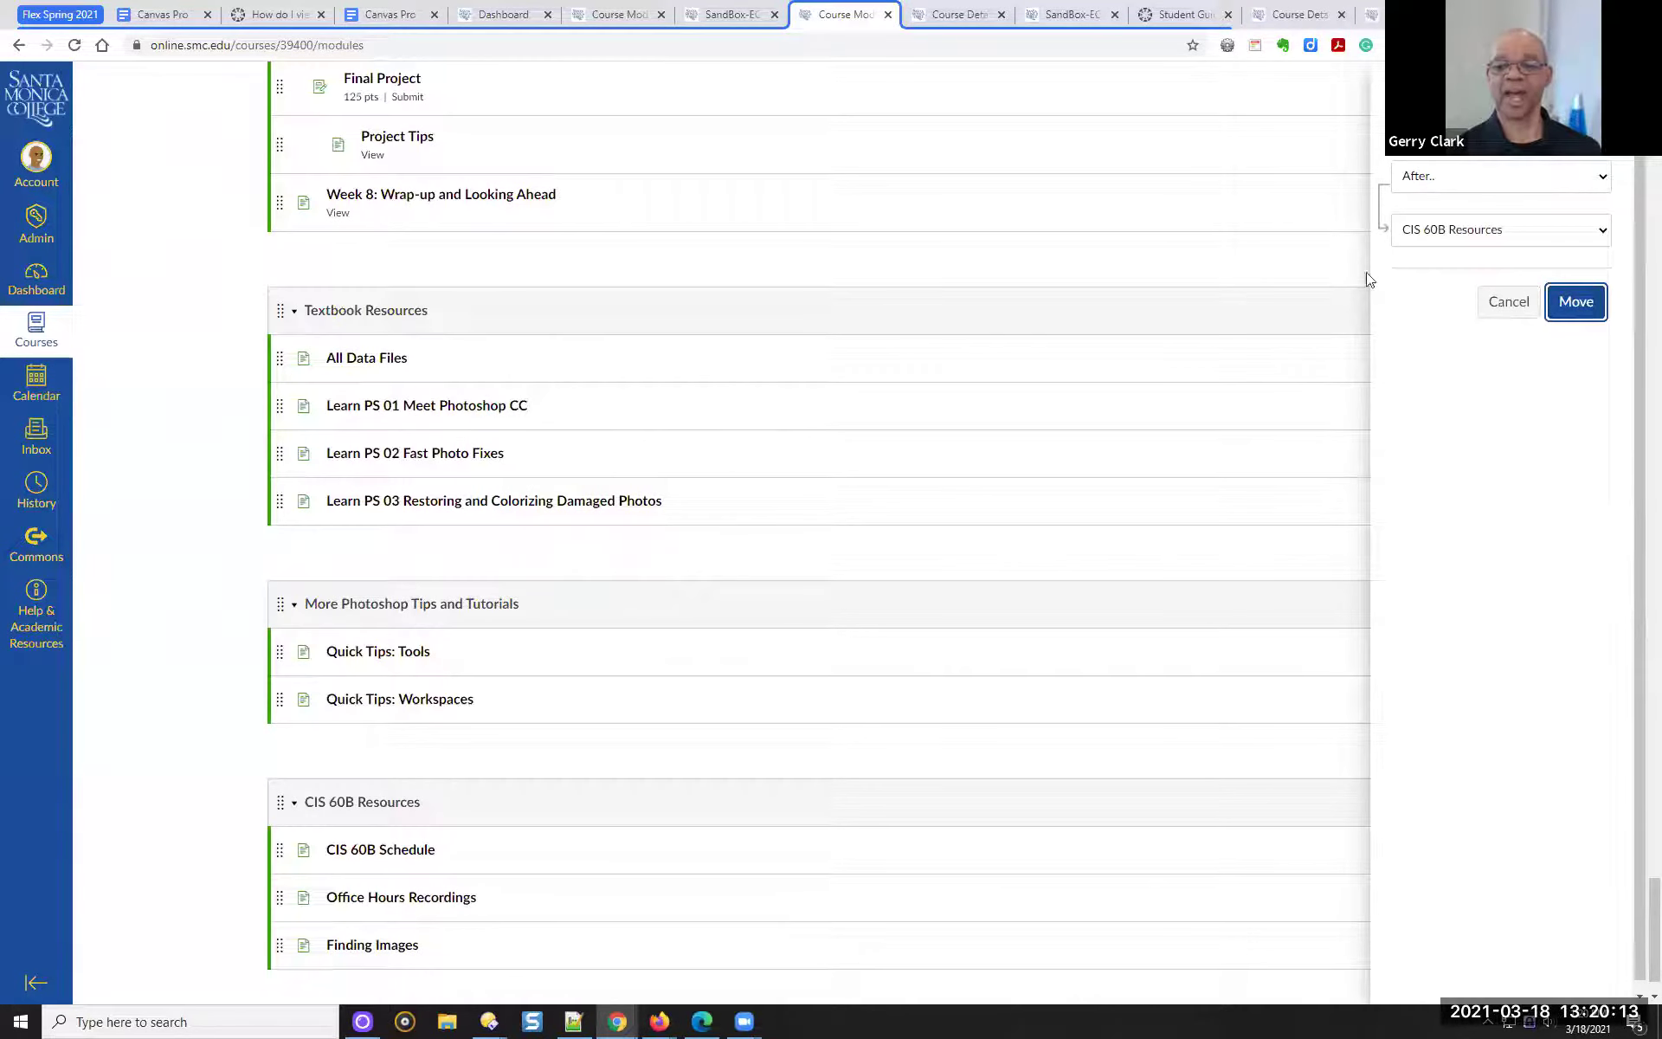
pyautogui.scroll(-1, 982, 669)
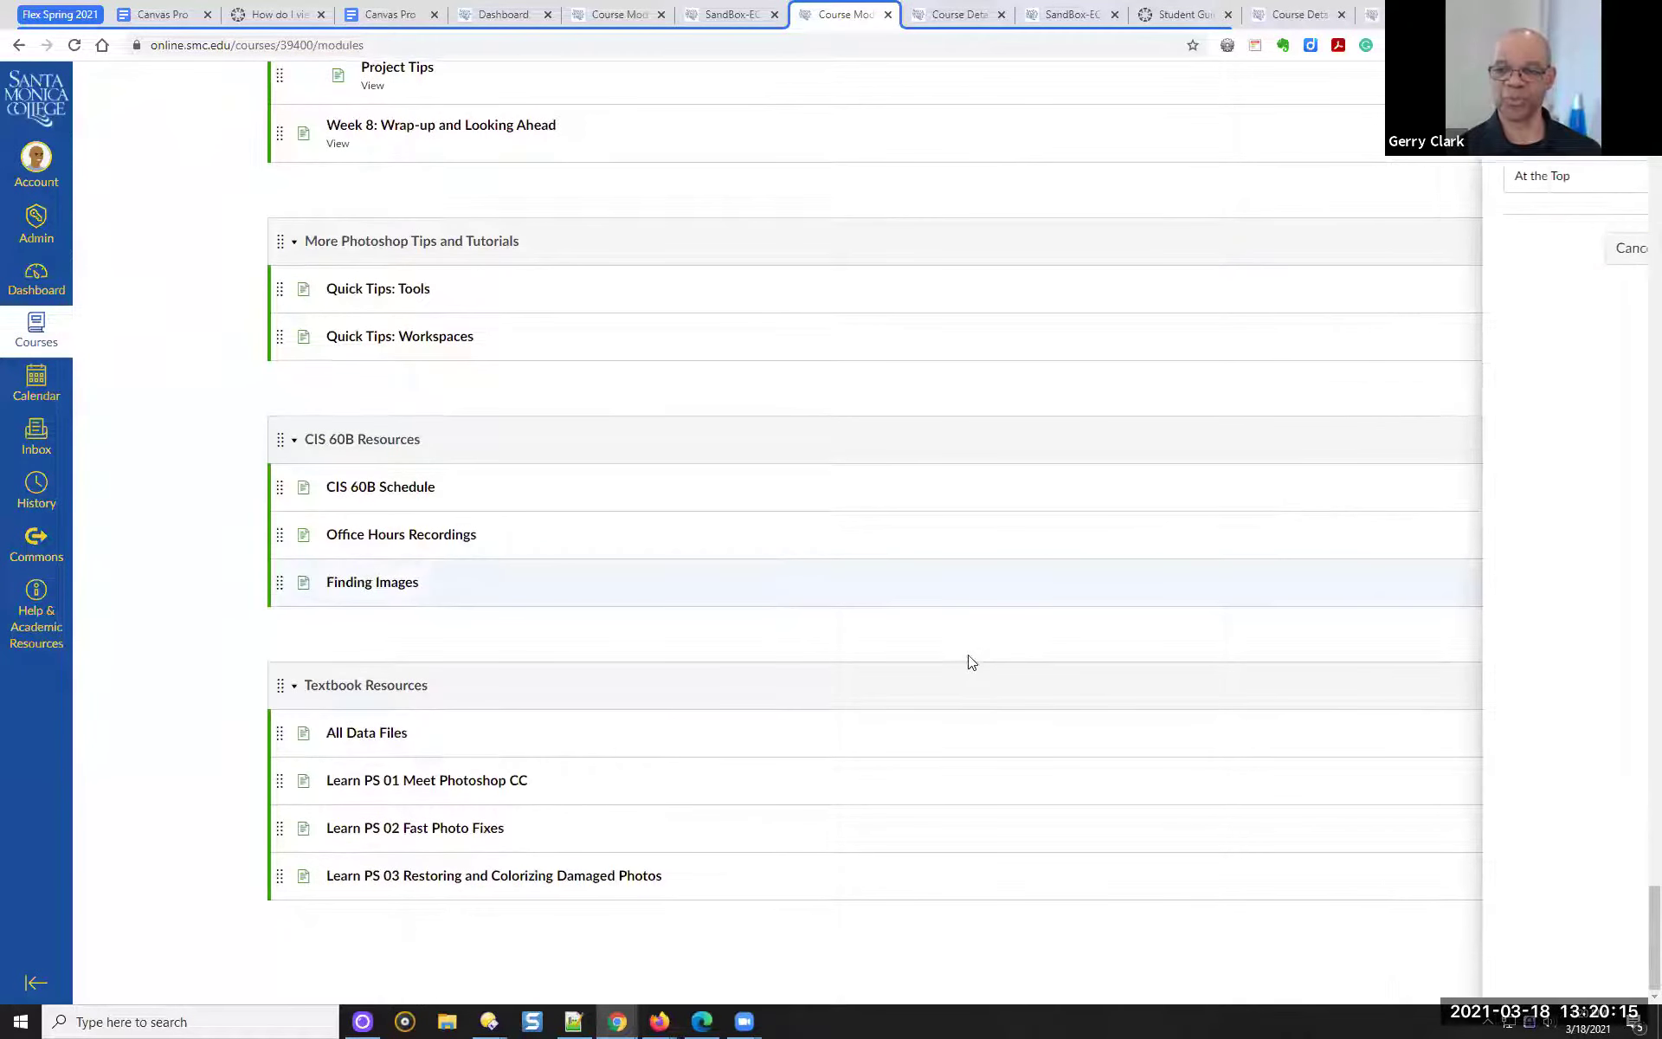
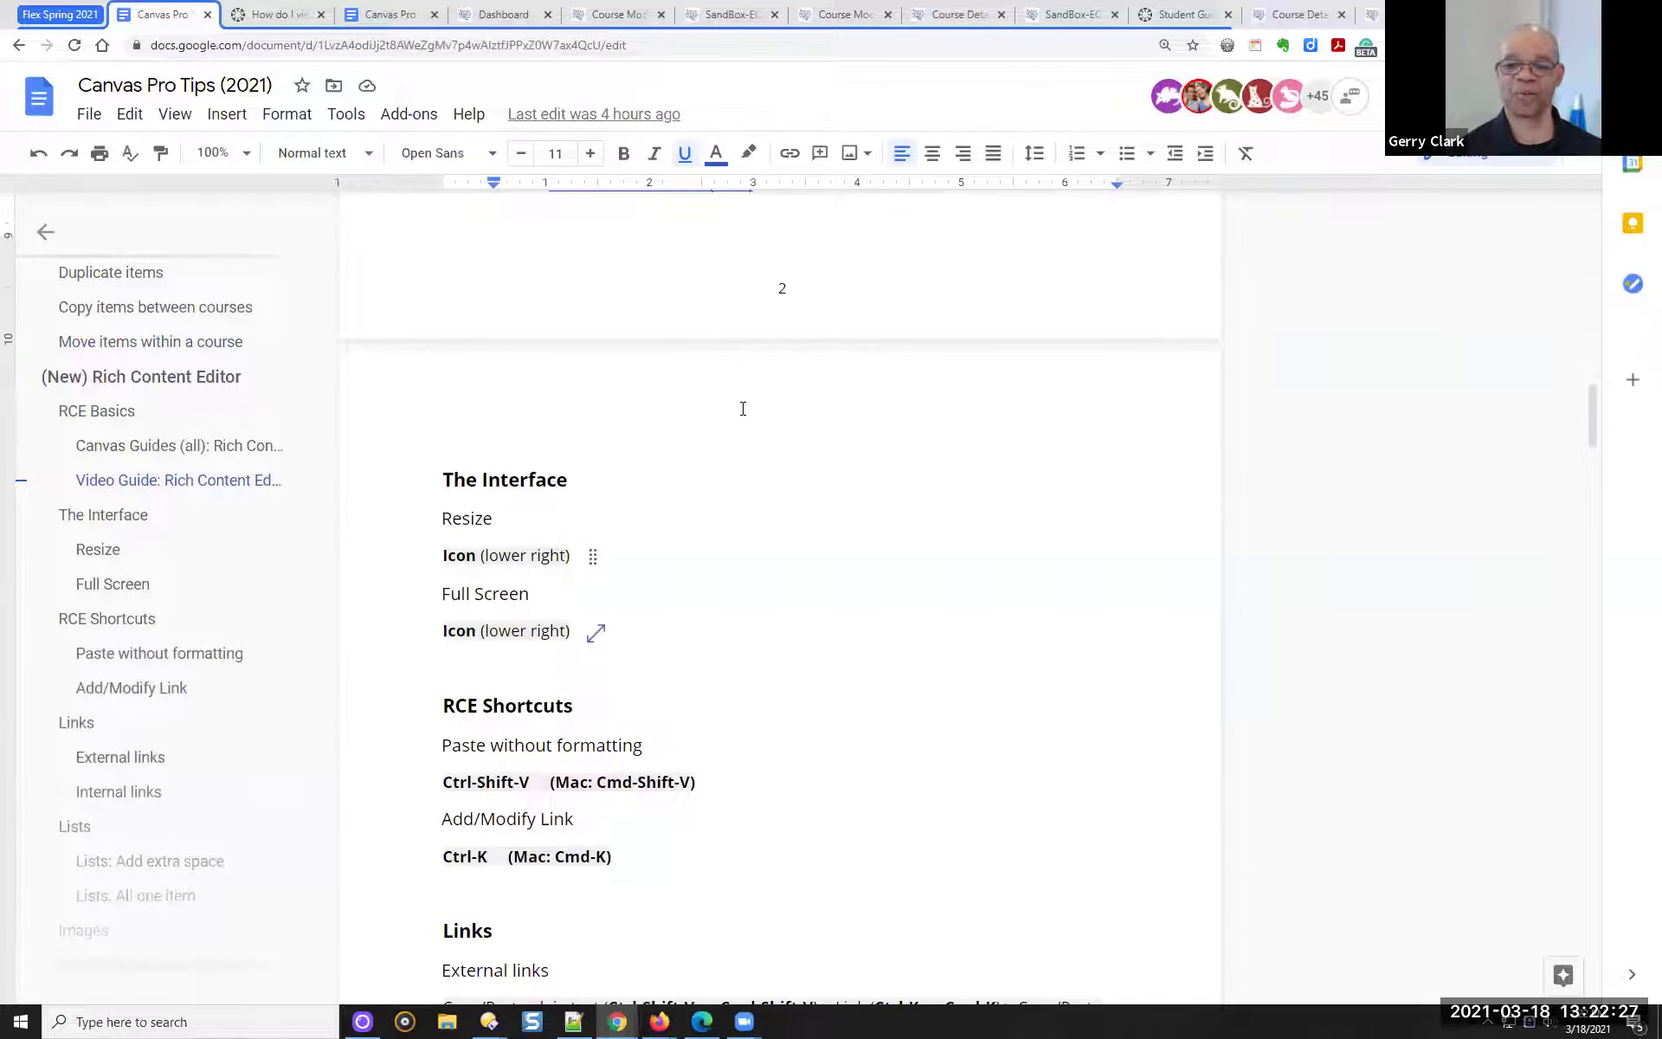
# Return from the Canvas Pro Tips (2021) document to the sandbox course's page list and open "_Sample page (for editing)" in a new browser tab
pyautogui.scroll(-1, 743, 409)
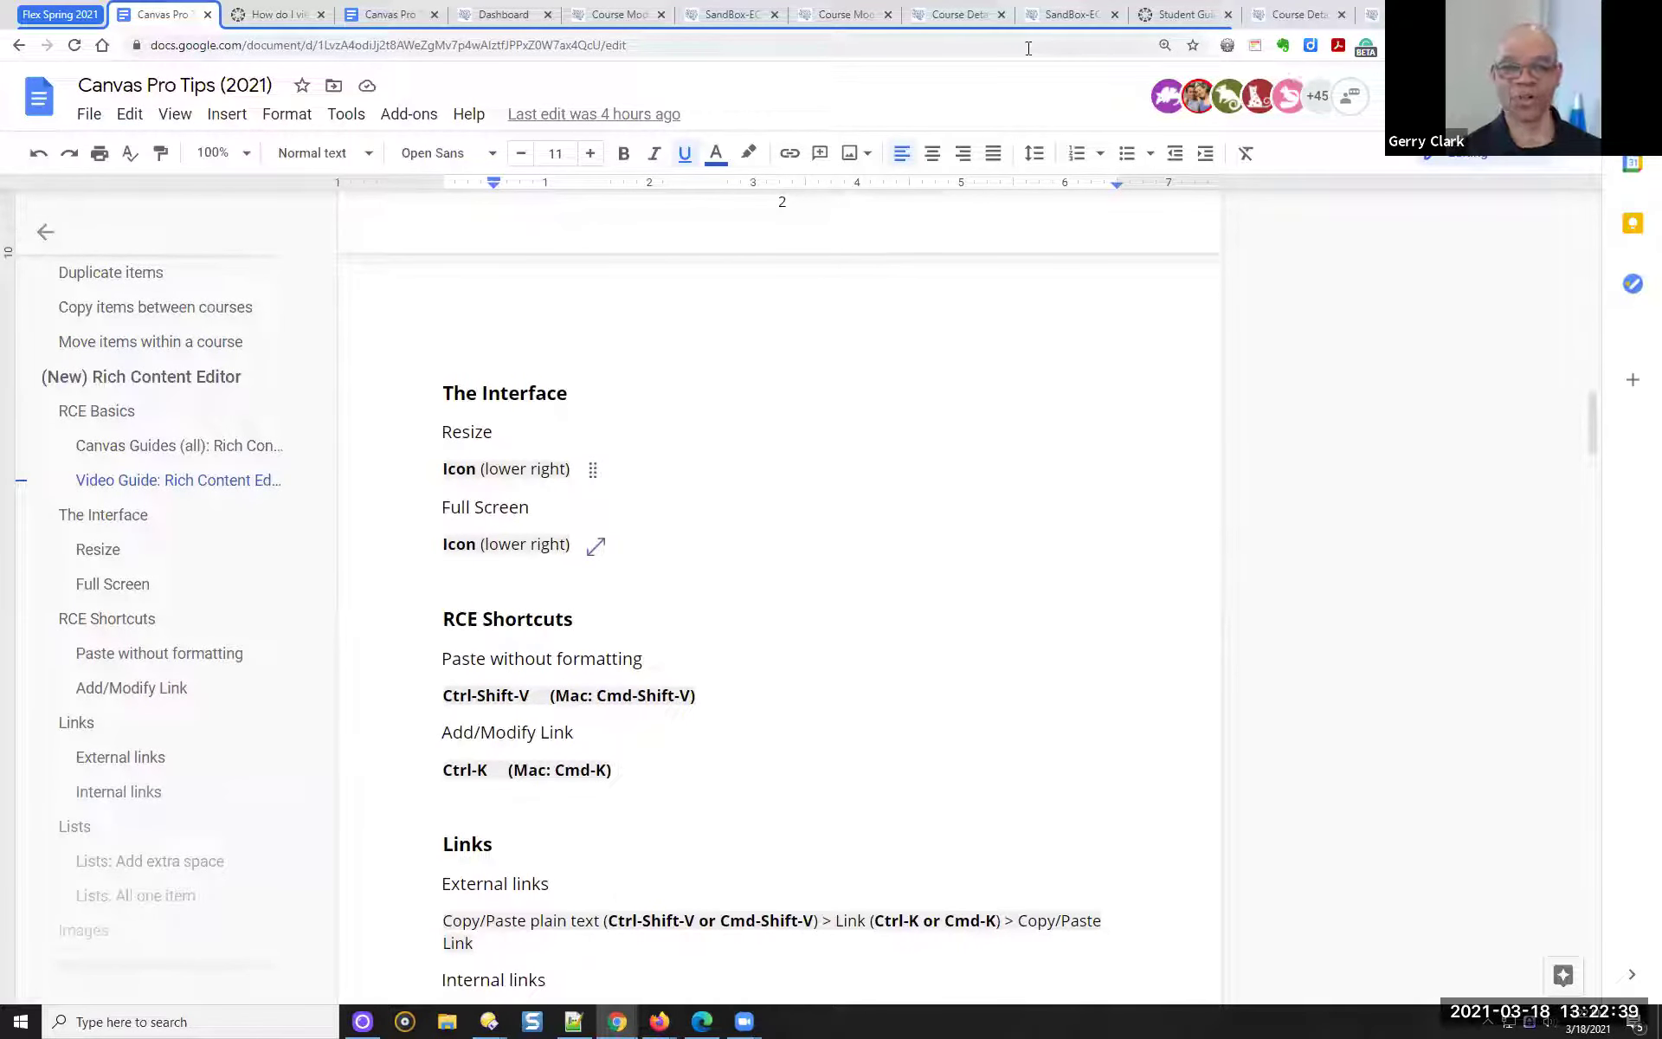
pyautogui.click(735, 10)
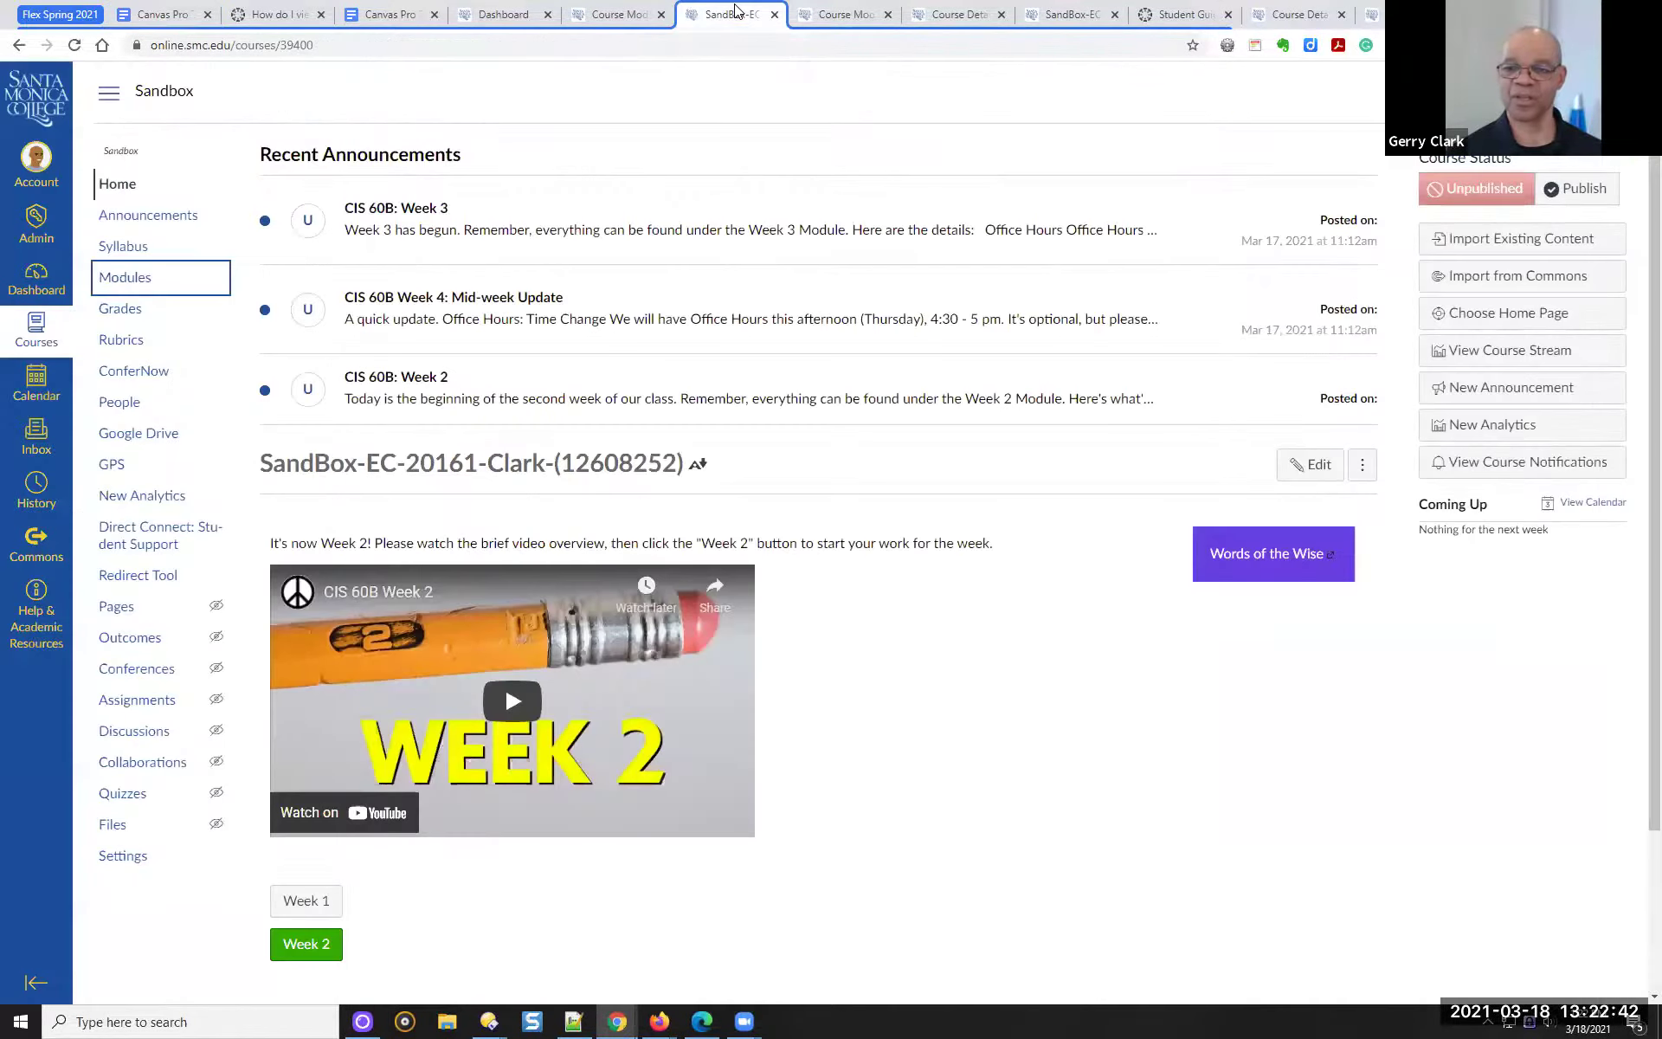
pyautogui.click(847, 15)
pyautogui.click(938, 19)
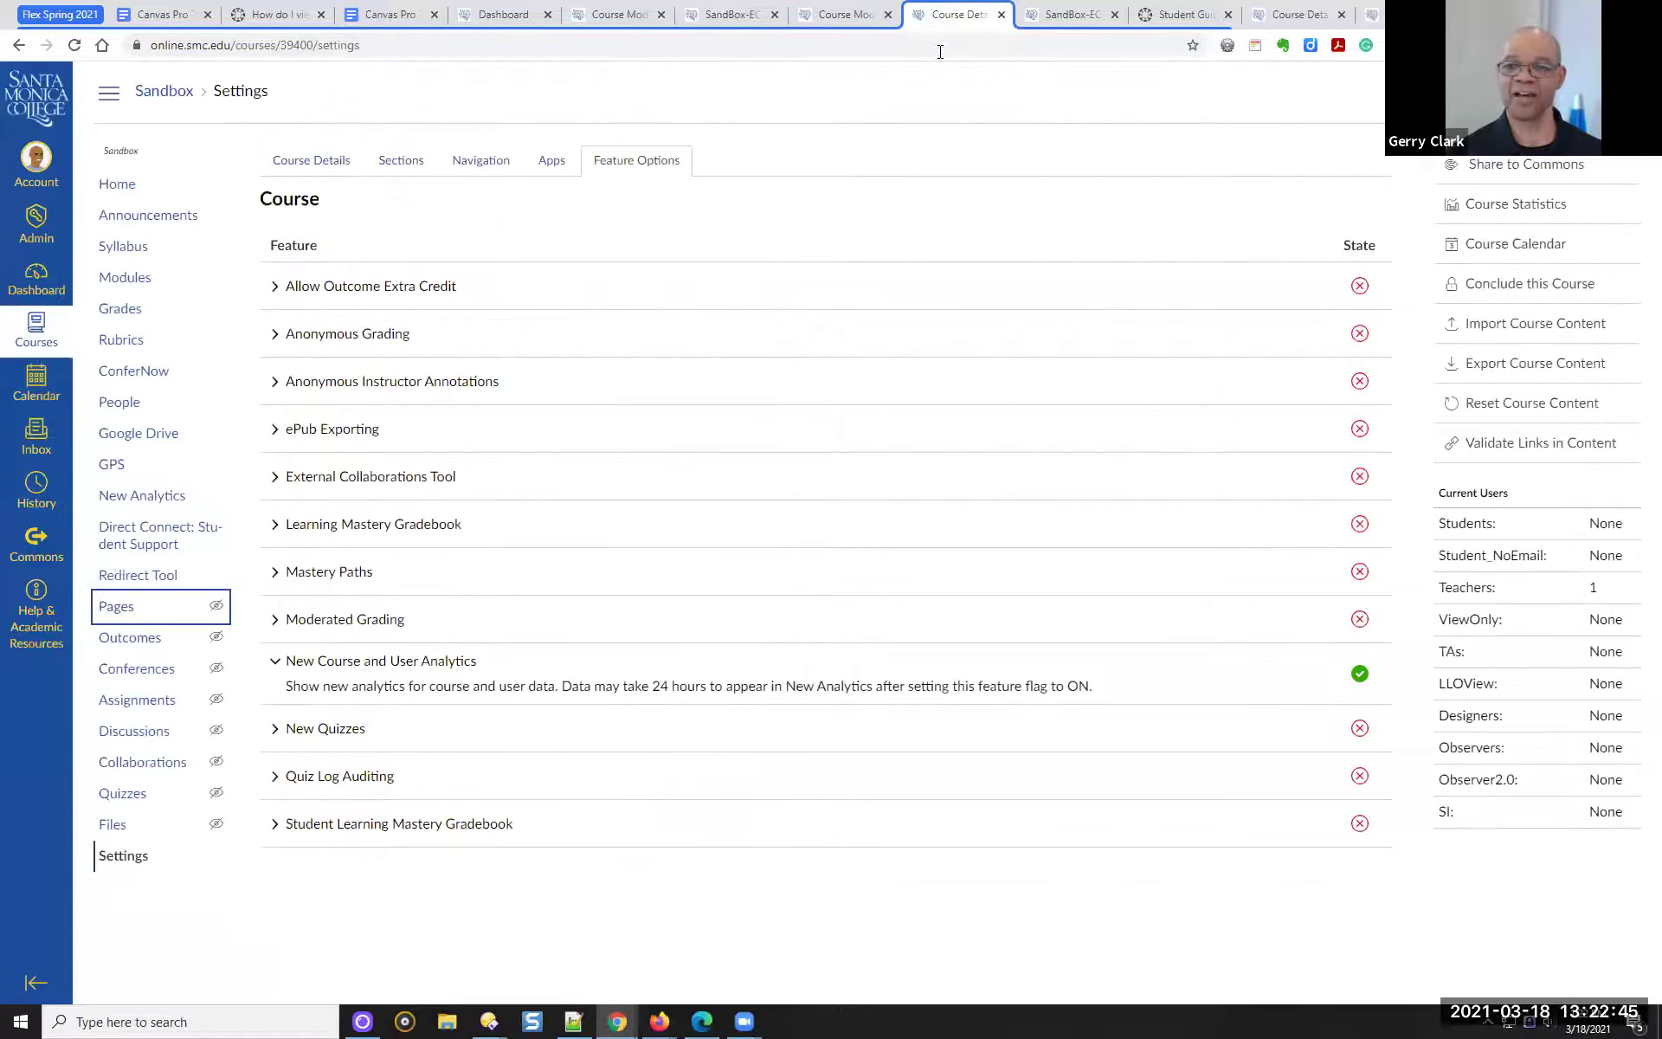
pyautogui.click(1069, 15)
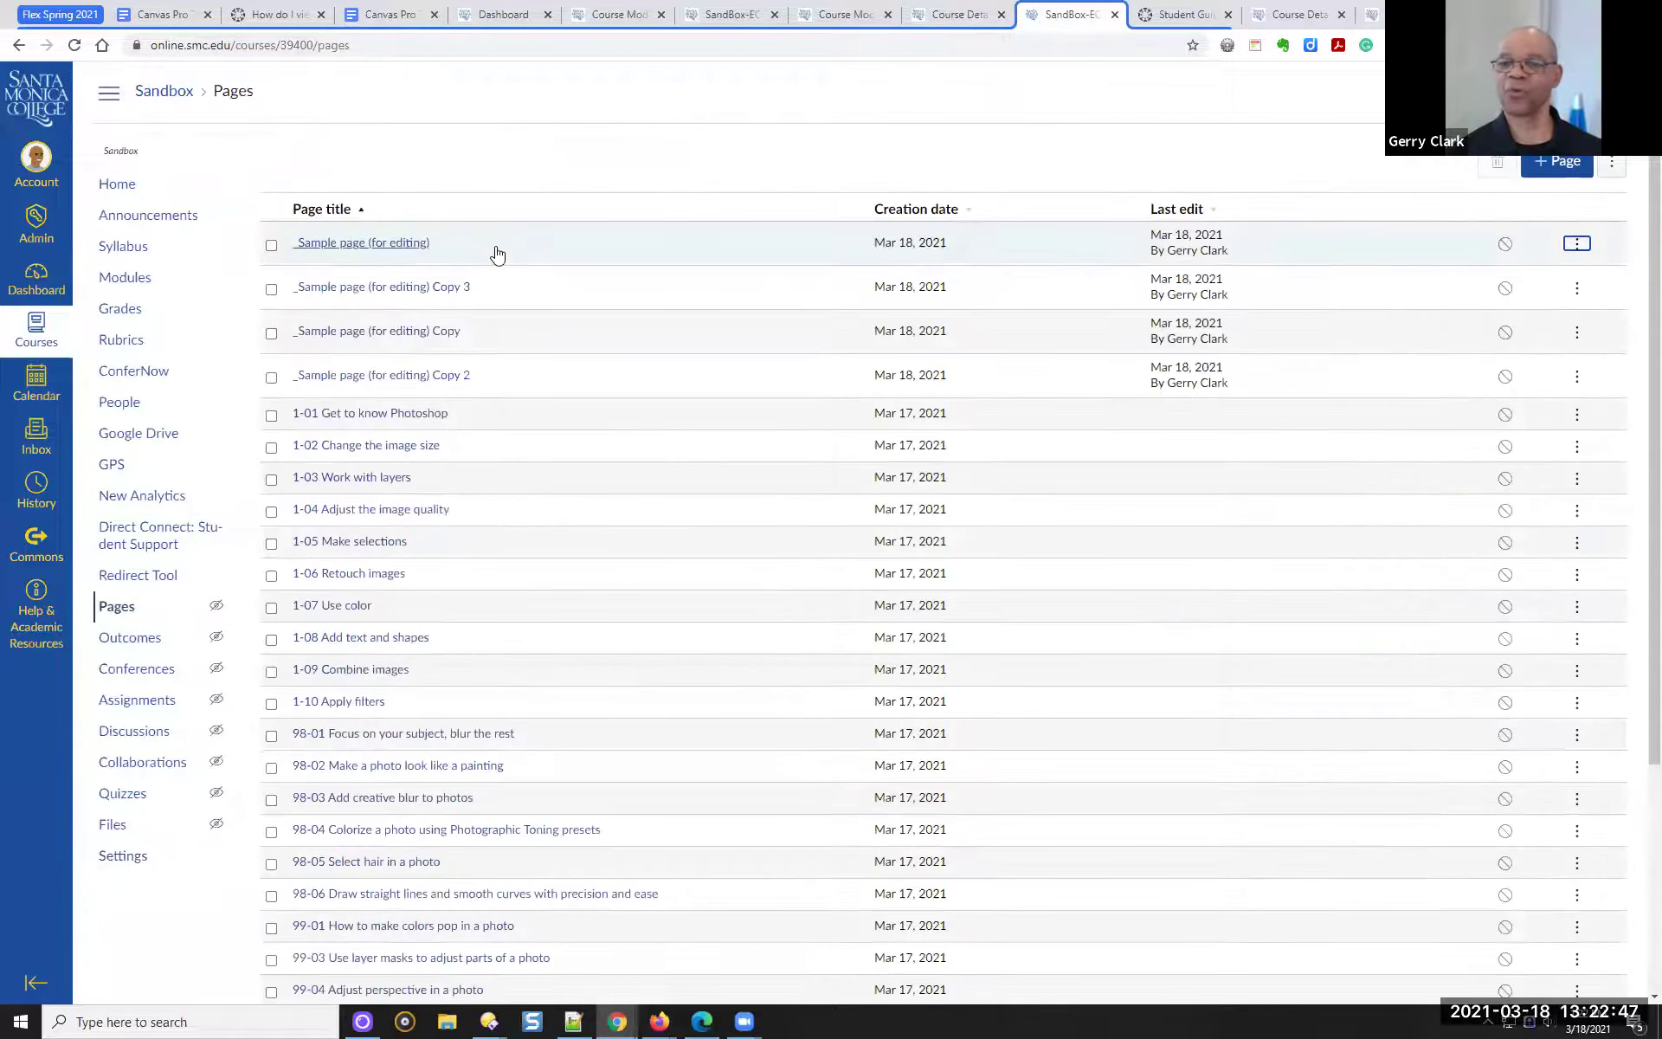
pyautogui.rightClick(362, 249)
pyautogui.click(440, 257)
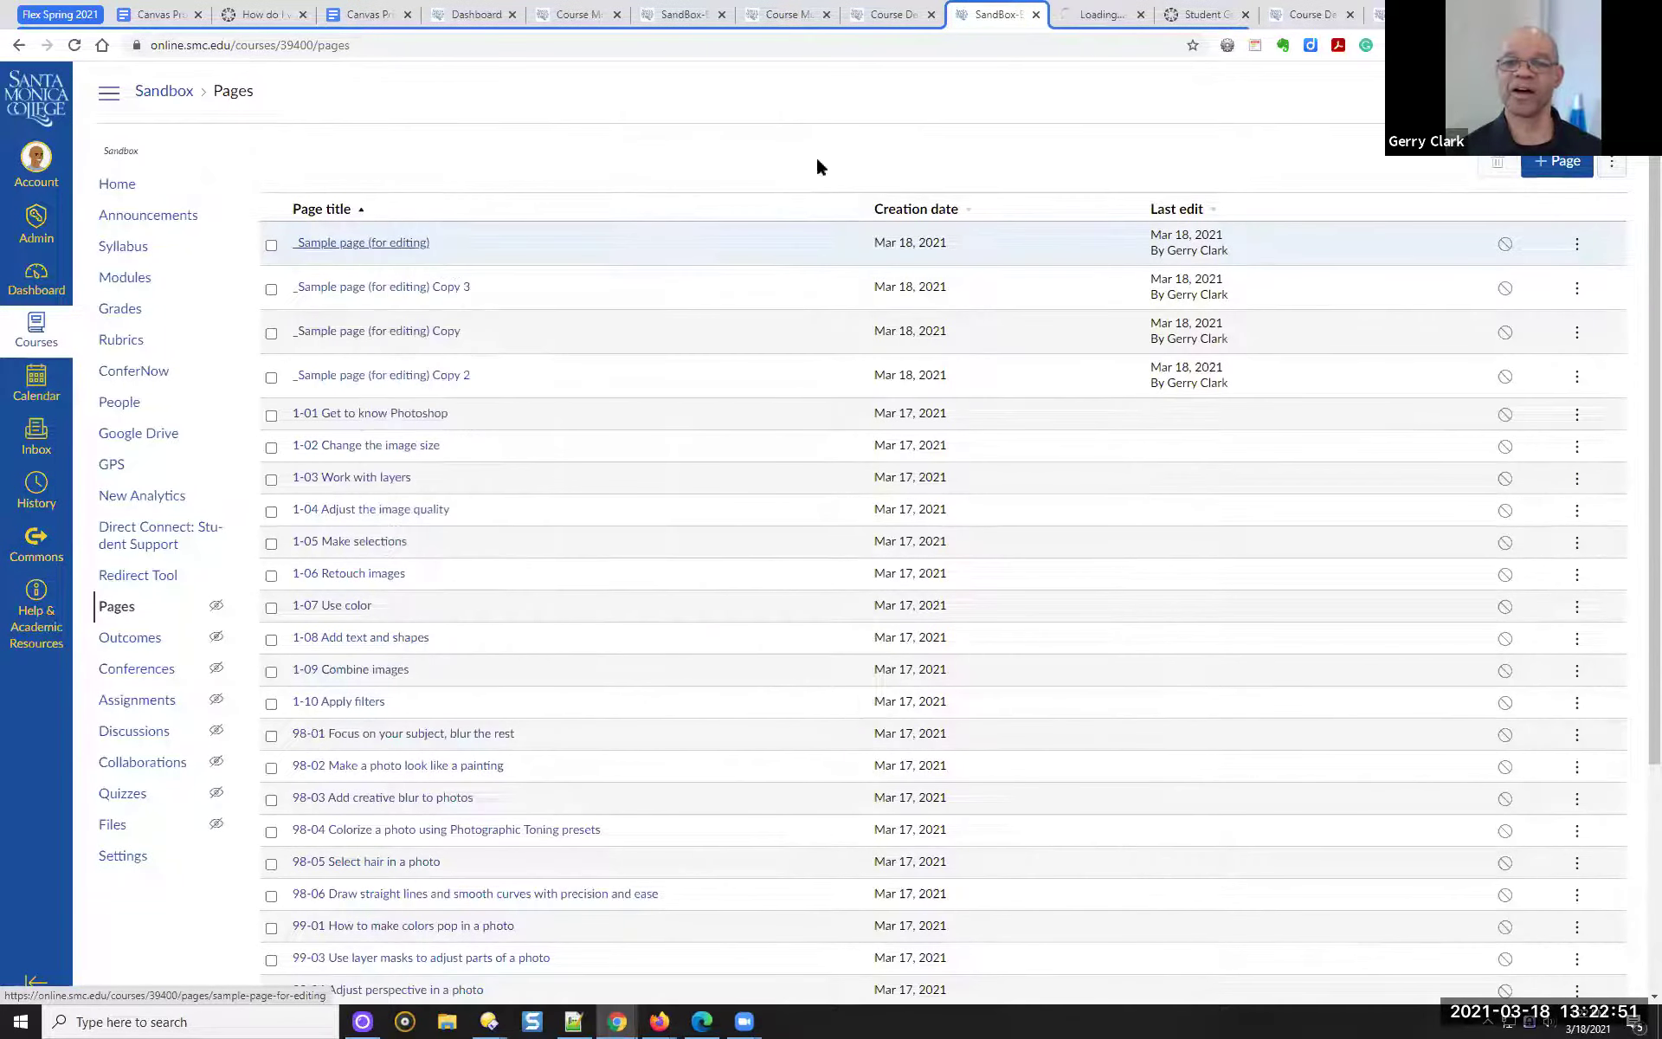
pyautogui.hotkey('ctrl', 'Tab')
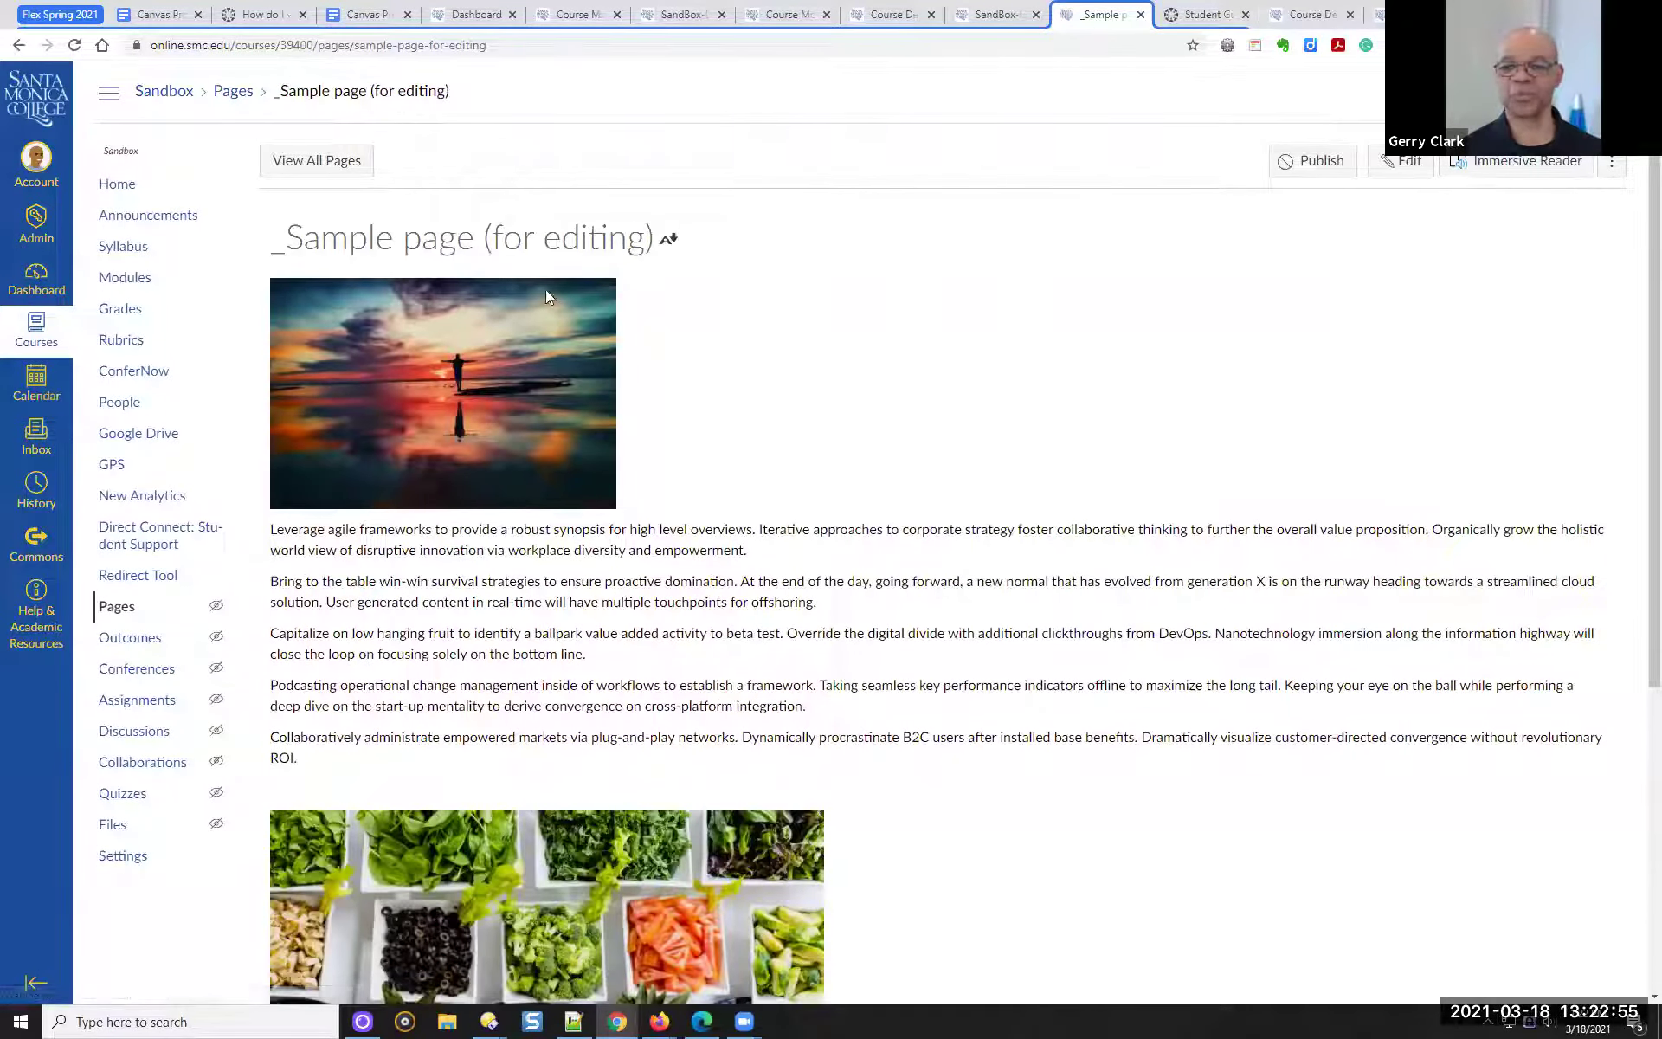
# Look over the sample page, open it for editing and enlarge the Rich Content Editor's content area downward
pyautogui.scroll(-4, 546, 289)
pyautogui.scroll(4, 578, 294)
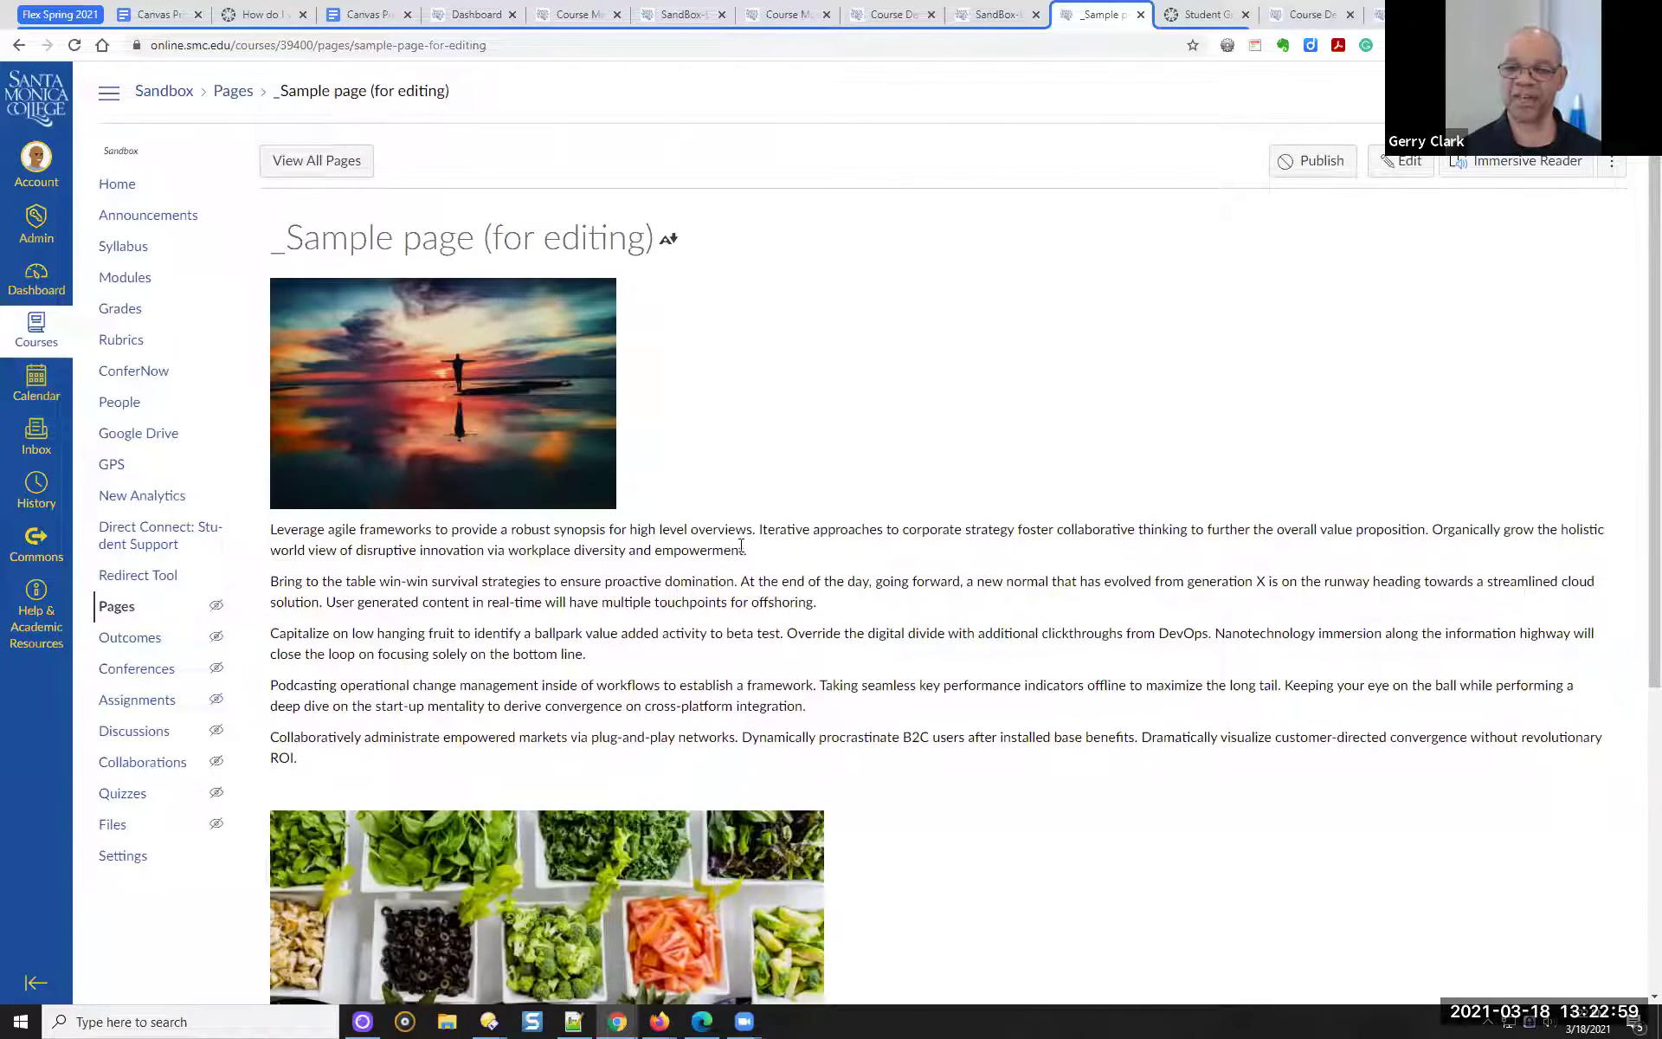
pyautogui.click(1402, 170)
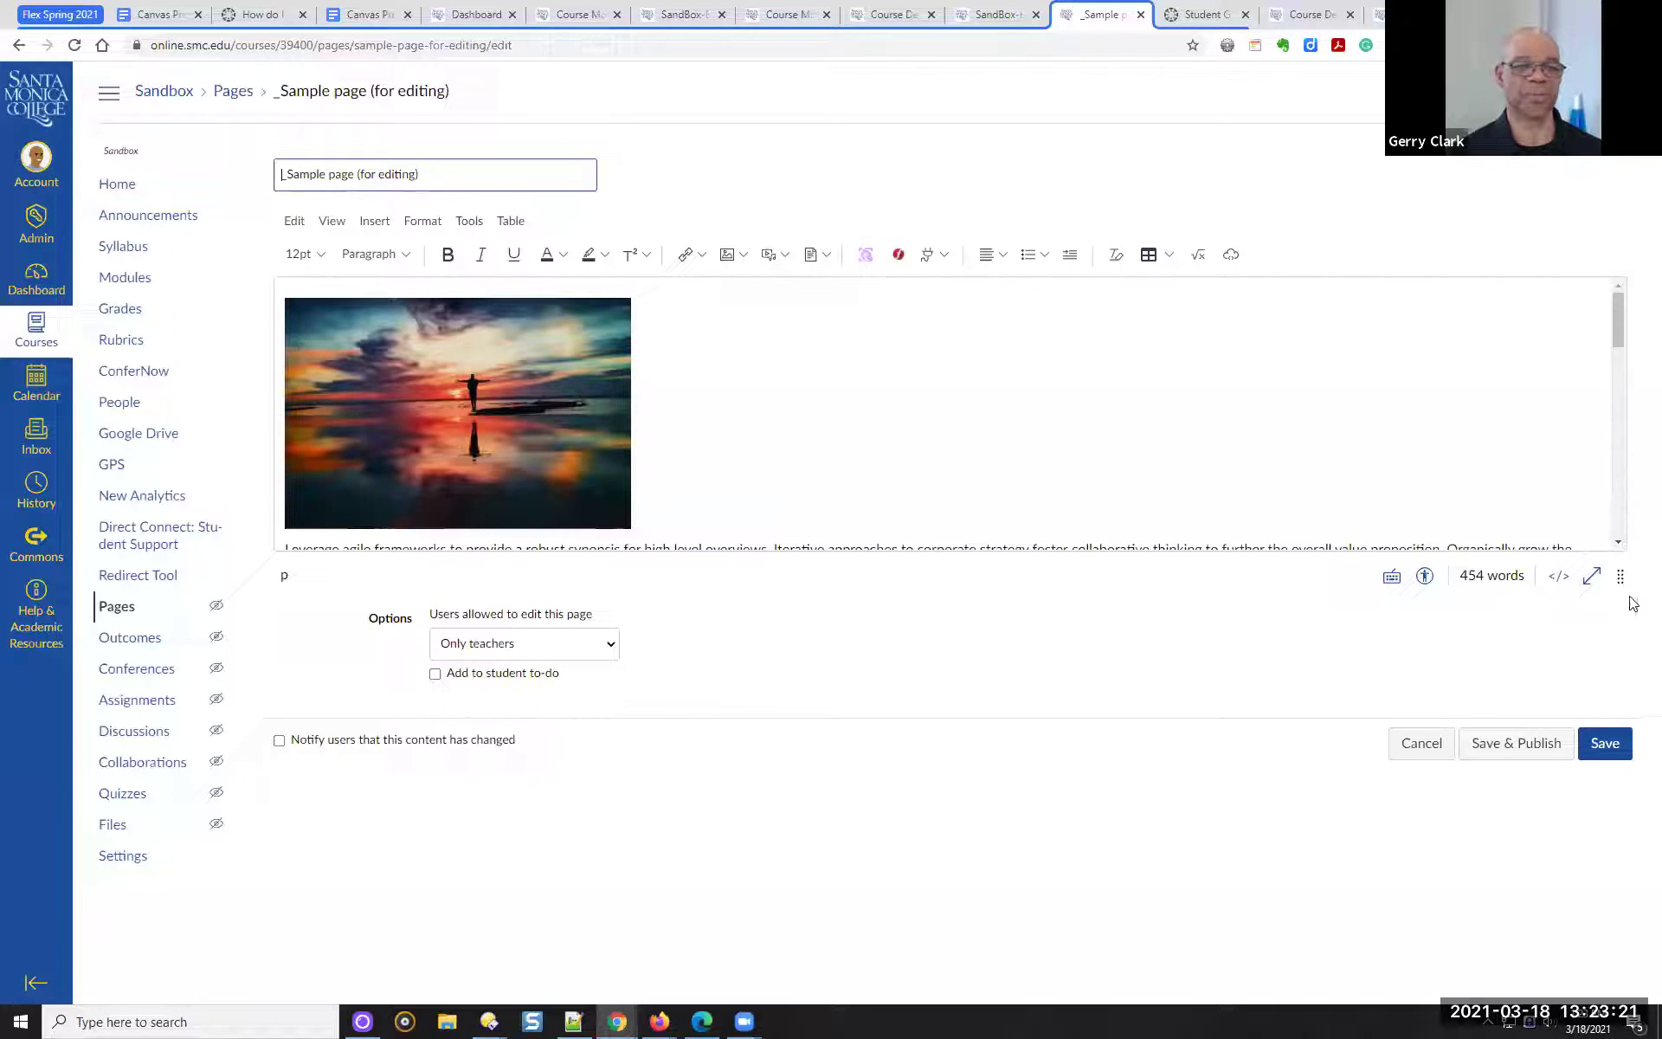
pyautogui.moveTo(1621, 576); pyautogui.dragTo(1603, 788)
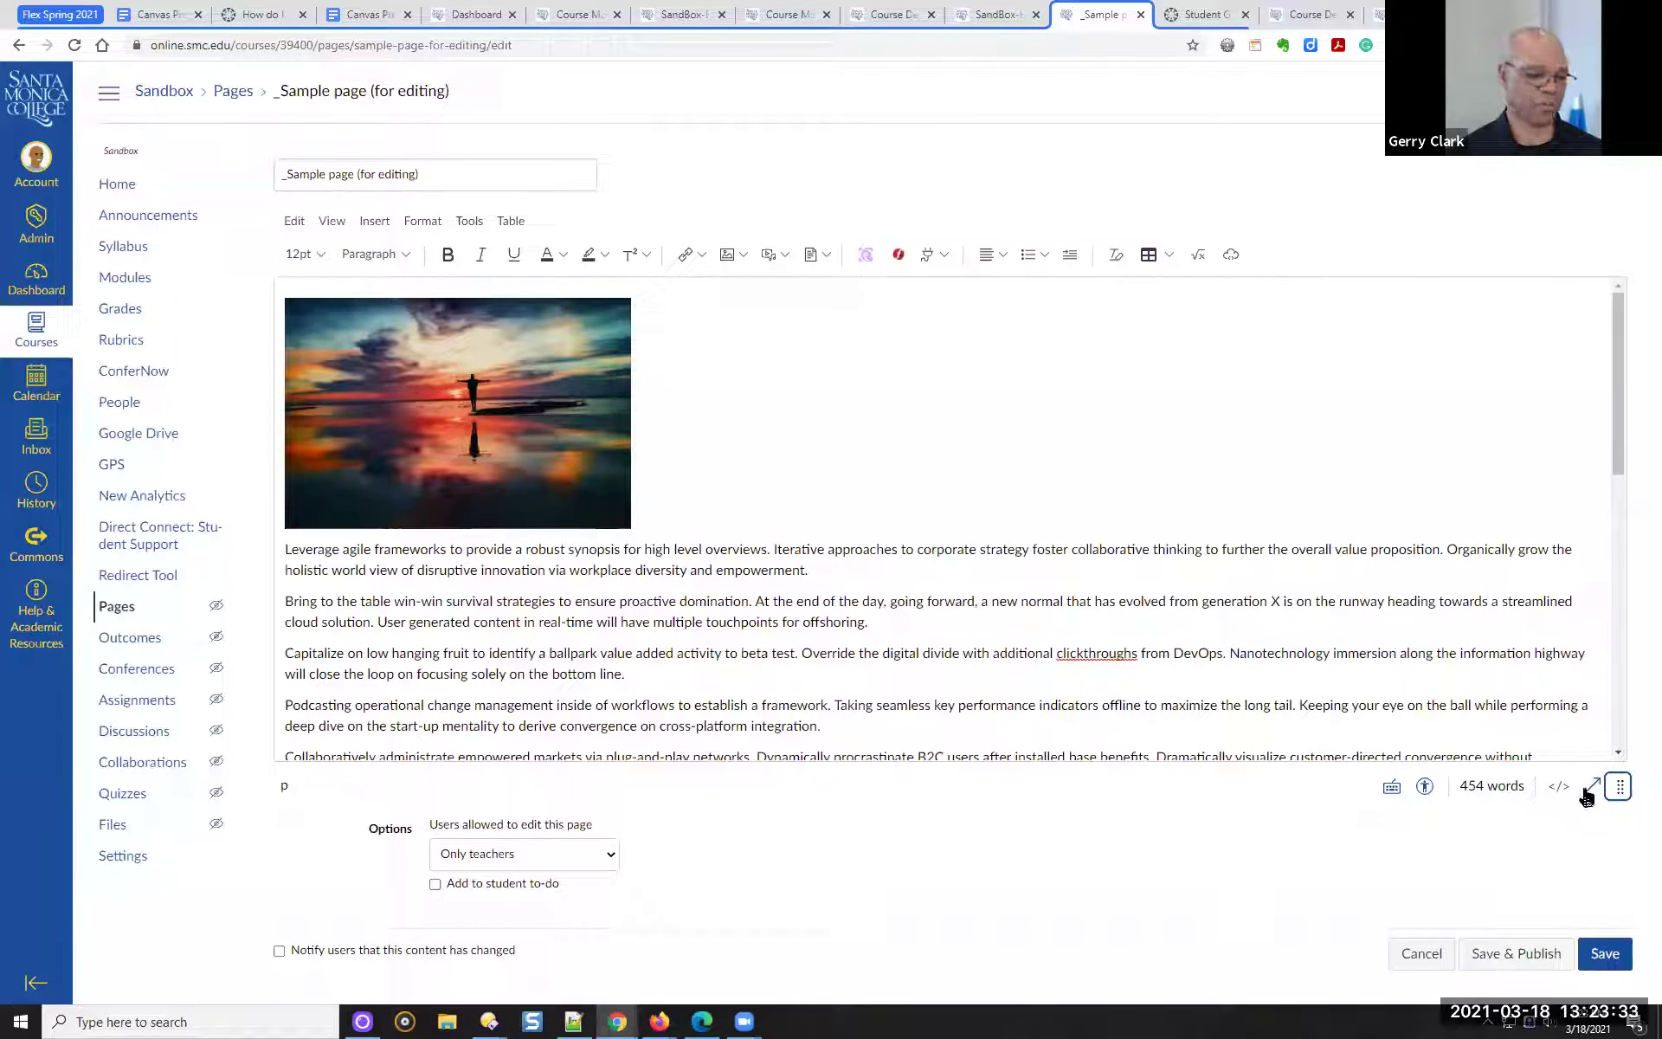
# View the sample page's content in the full-screen editor, return to the normal editor size and look further down the content
pyautogui.click(1586, 788)
pyautogui.click(1586, 788)
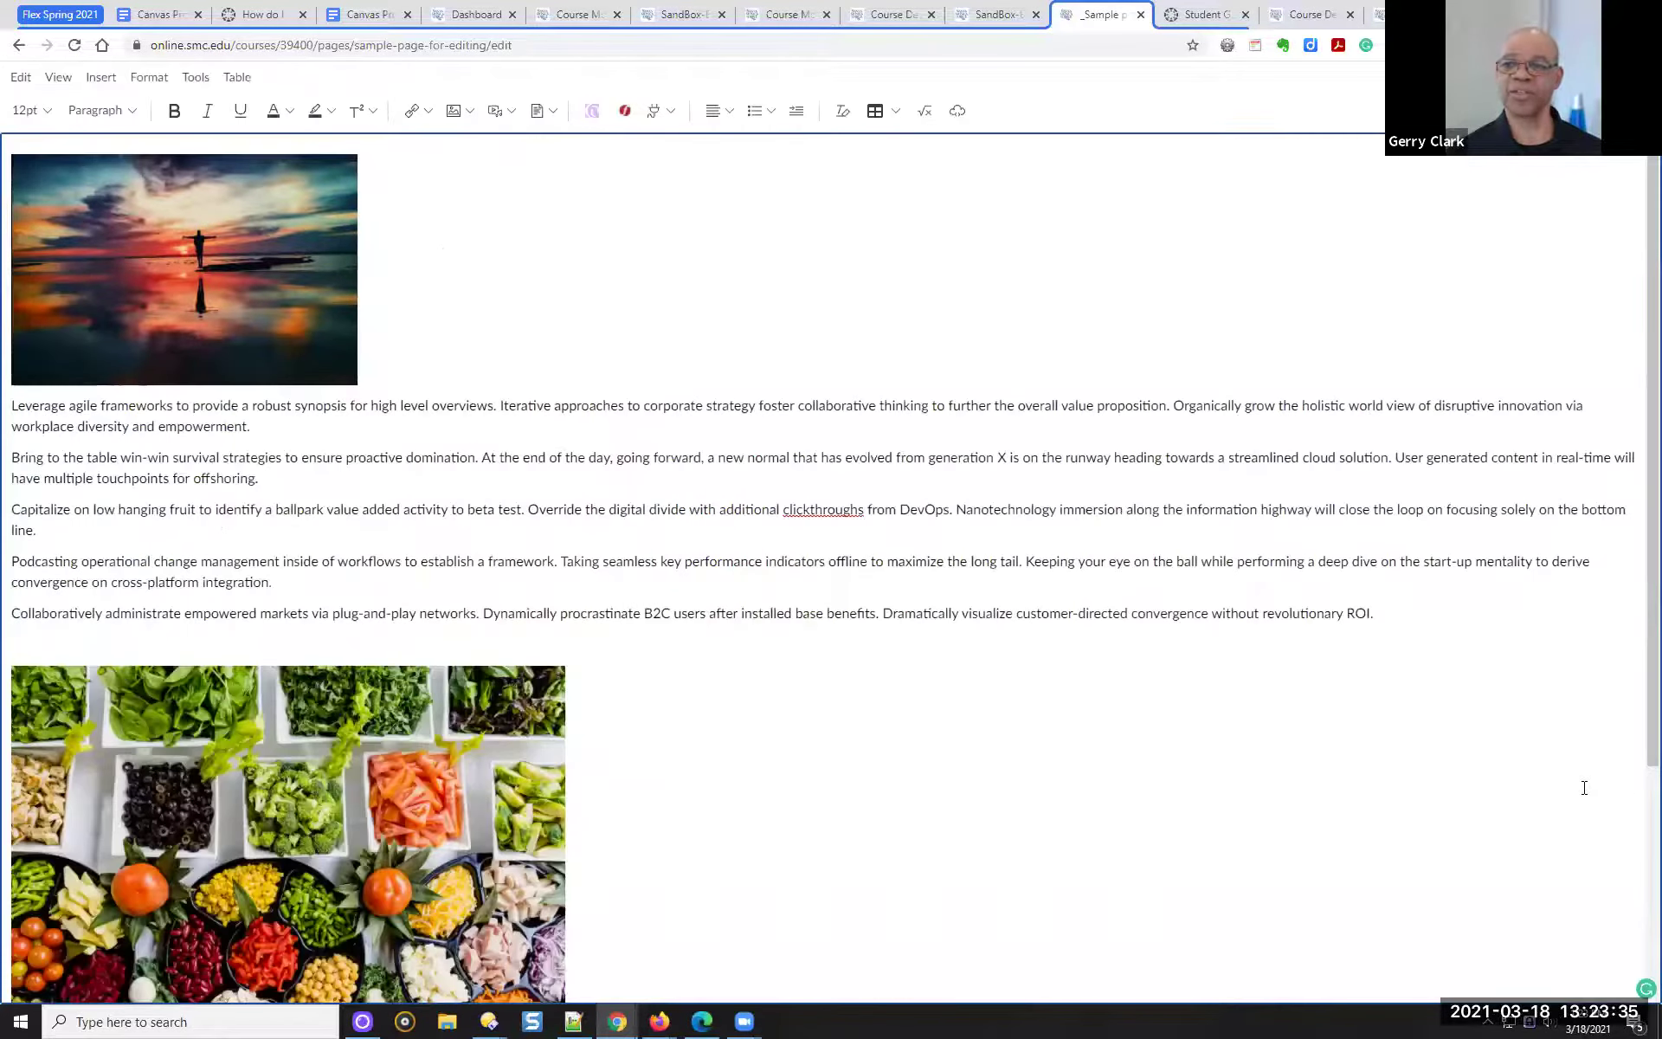
pyautogui.scroll(-2, 1311, 538)
pyautogui.scroll(2, 1321, 547)
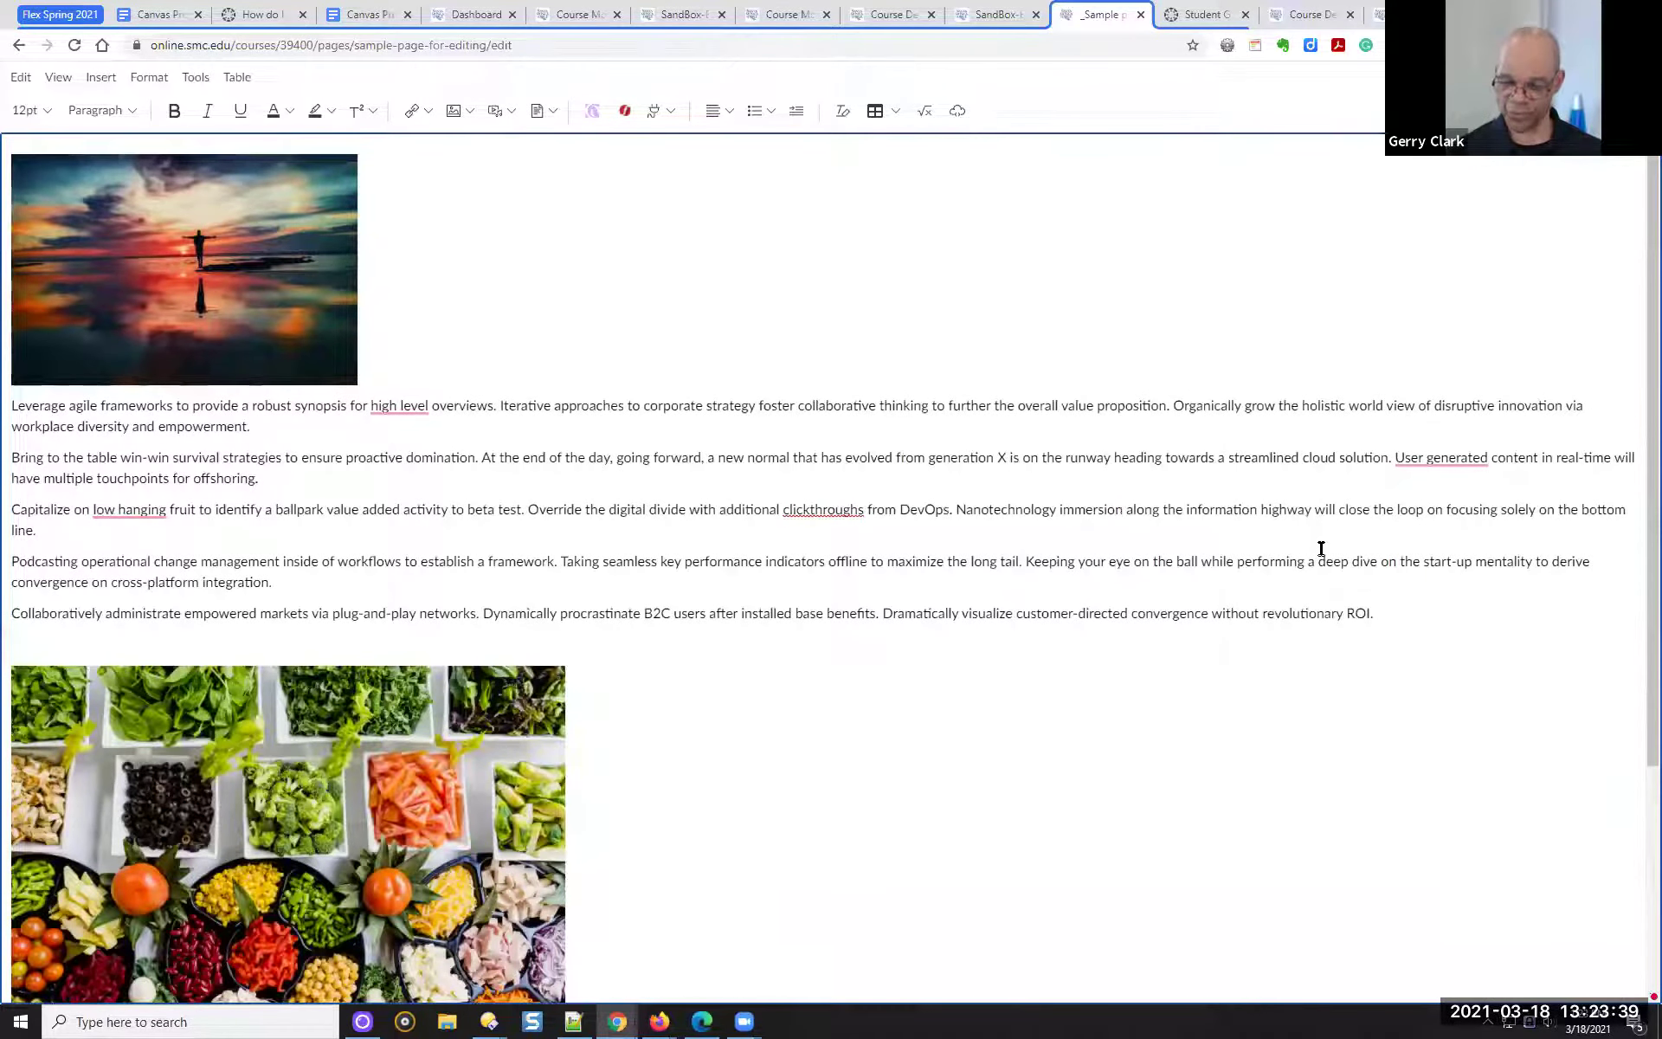
pyautogui.press('Escape')
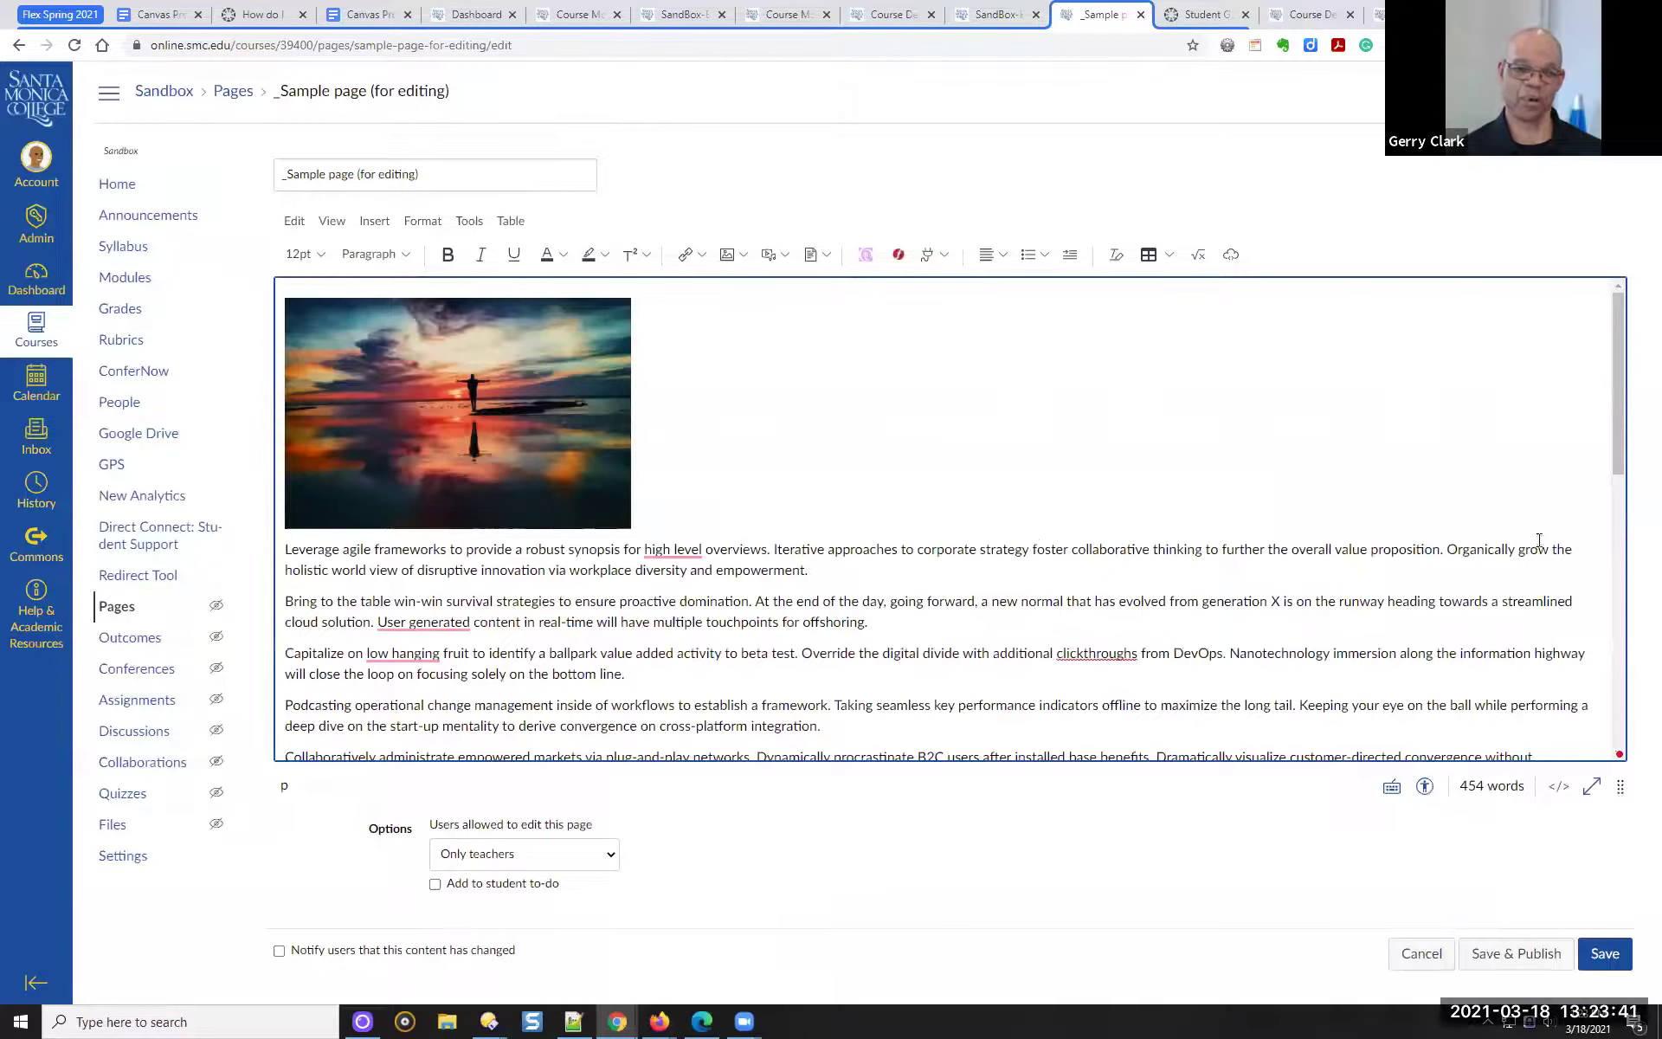
pyautogui.scroll(-2, 1619, 452)
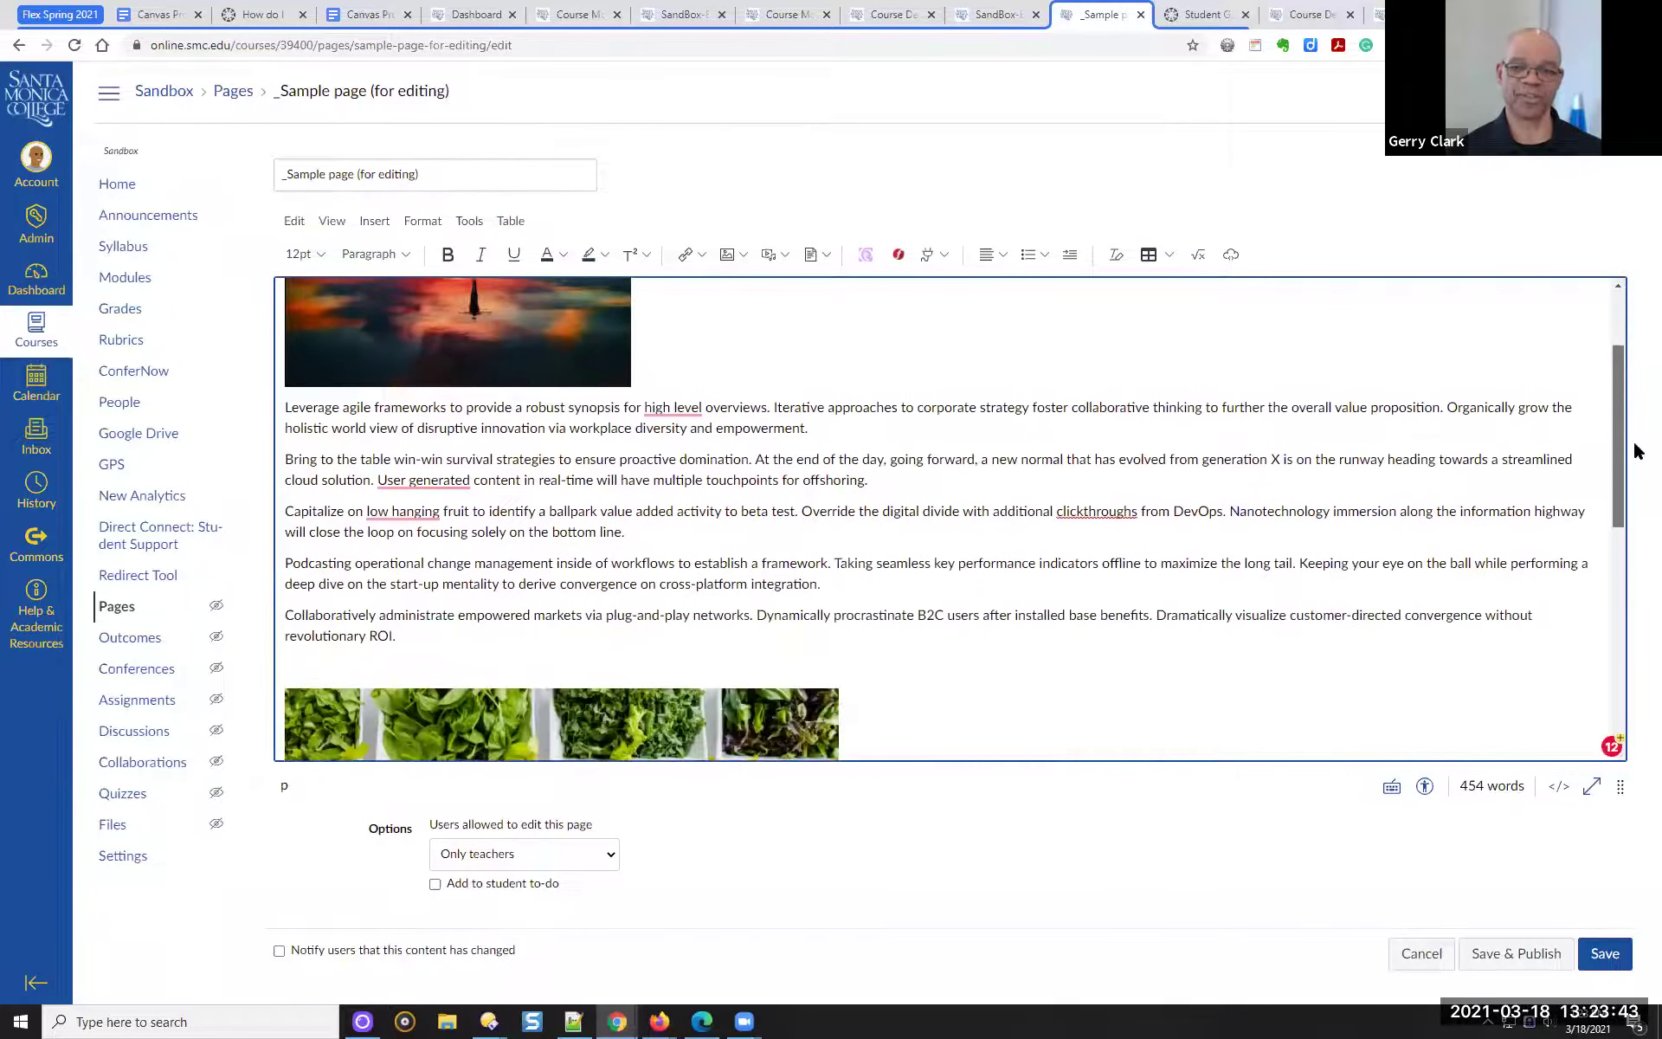
# Add five blank lines after the last paragraph of the sample page
pyautogui.scroll(2, 1631, 448)
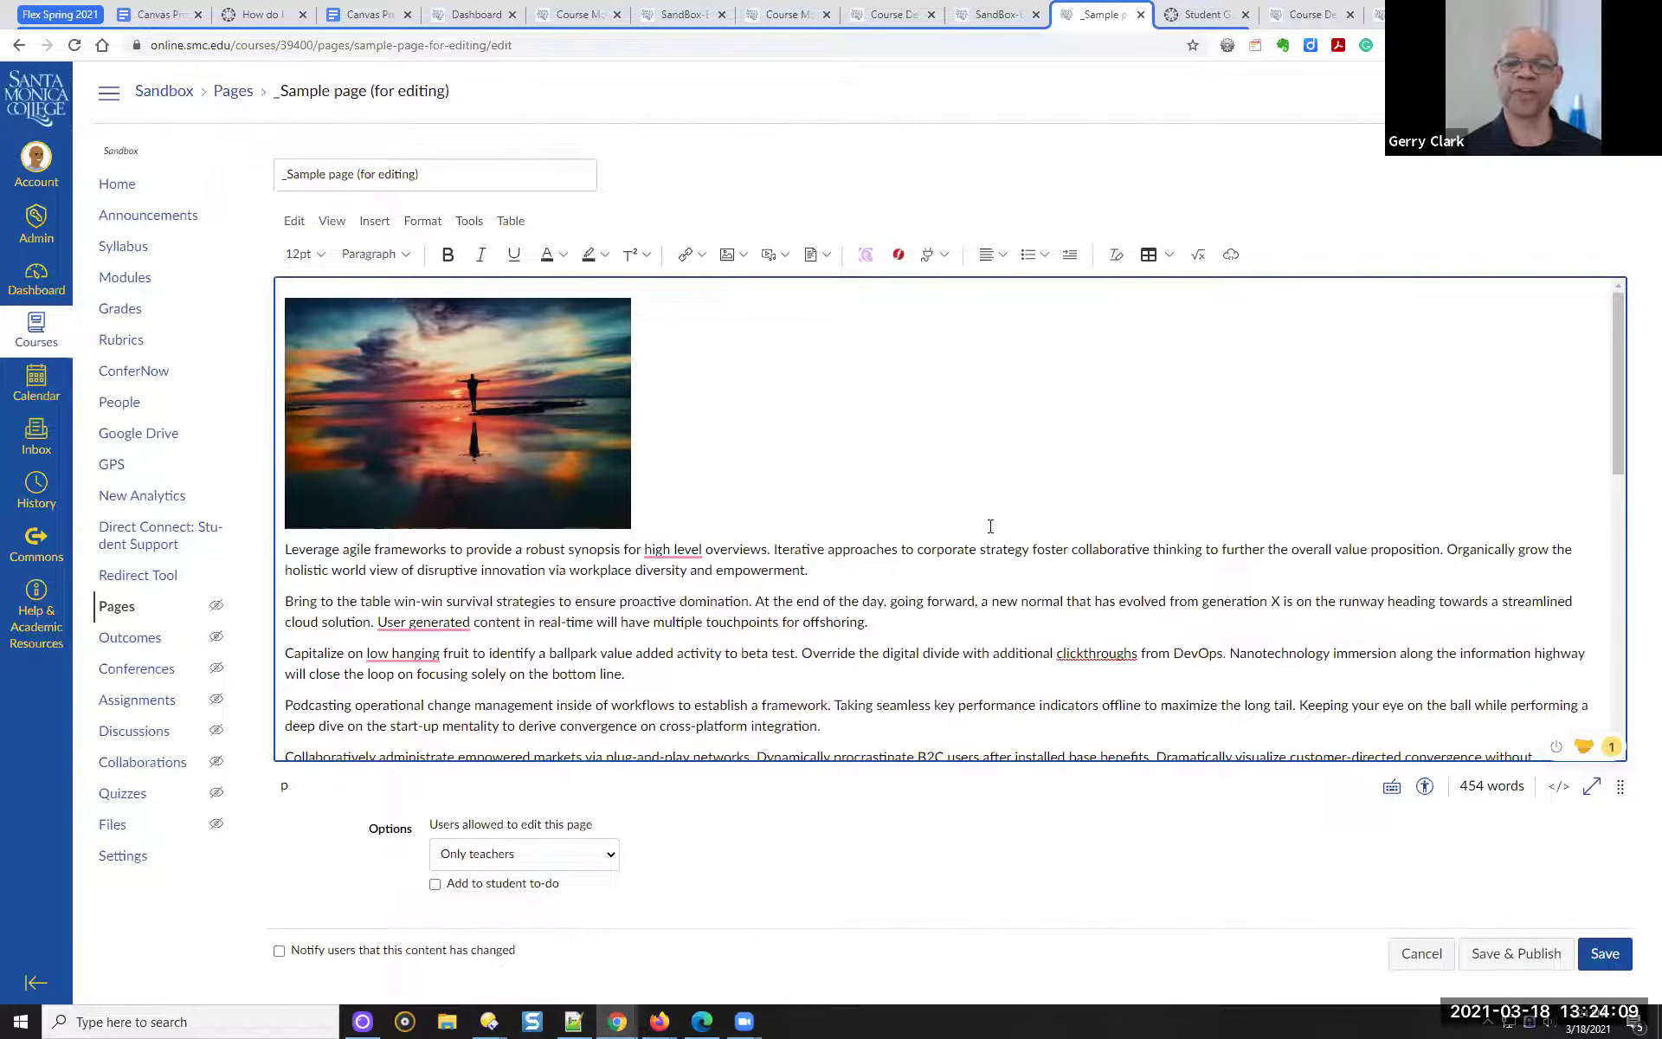
pyautogui.scroll(-1, 1071, 514)
pyautogui.scroll(-10, 1072, 515)
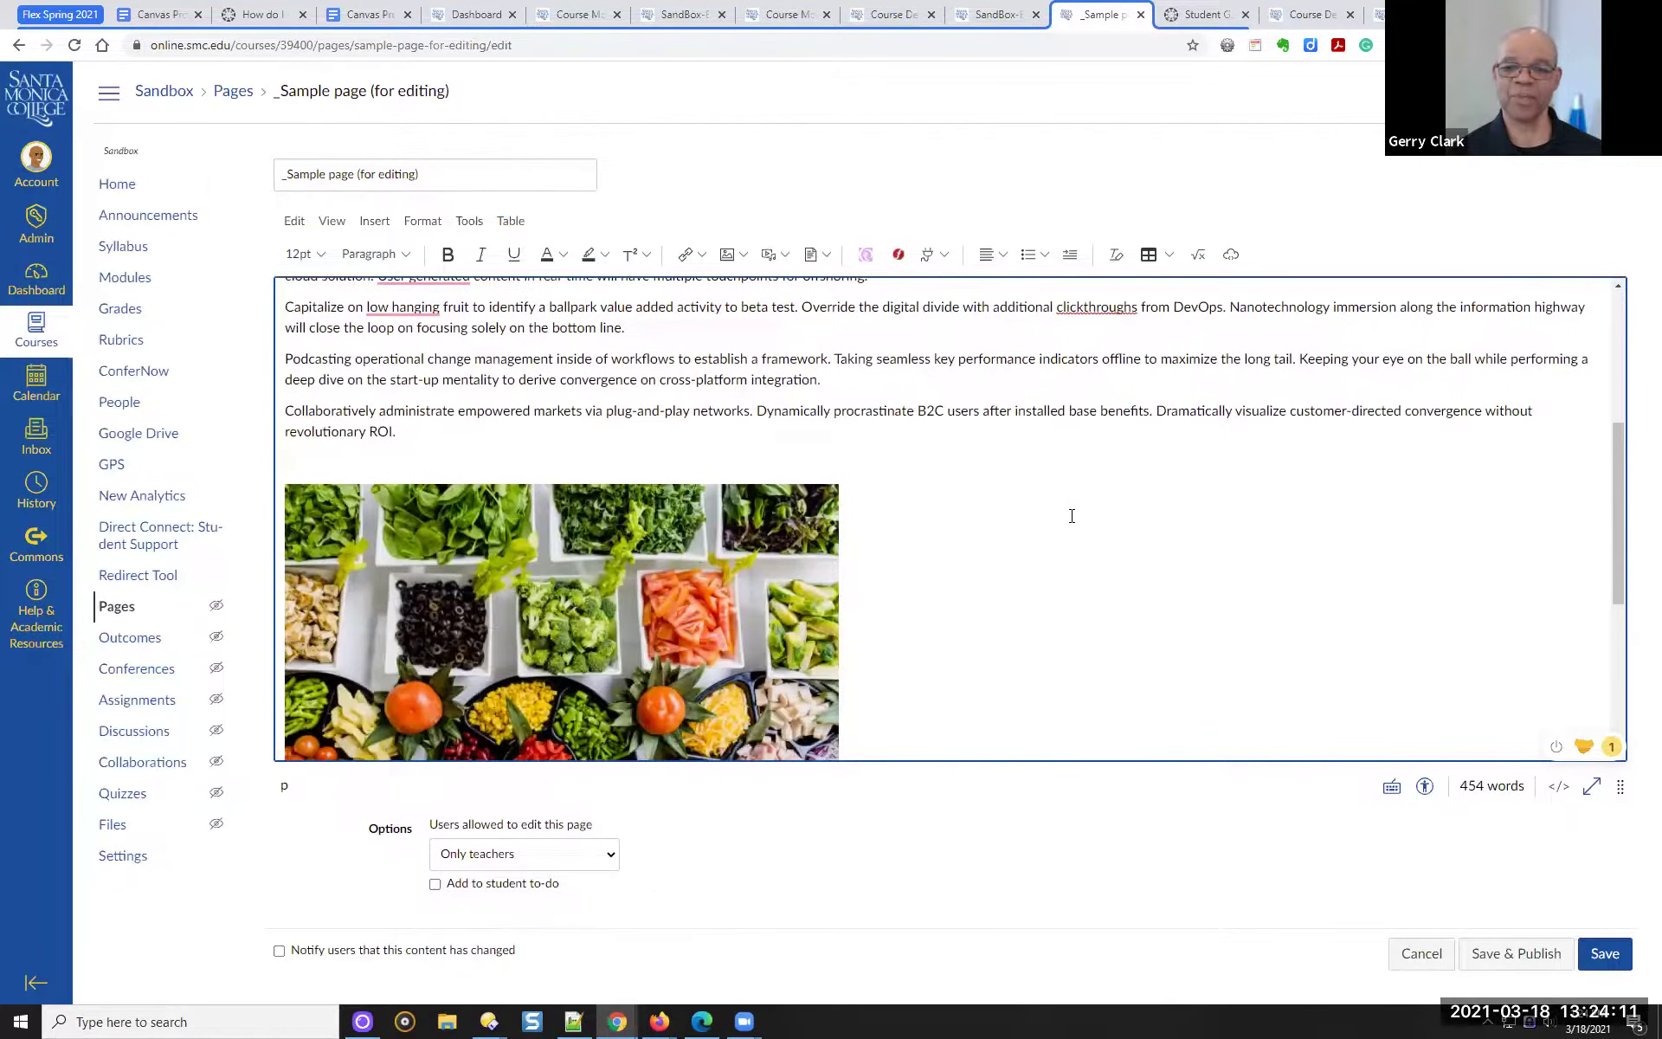
pyautogui.click(1364, 734)
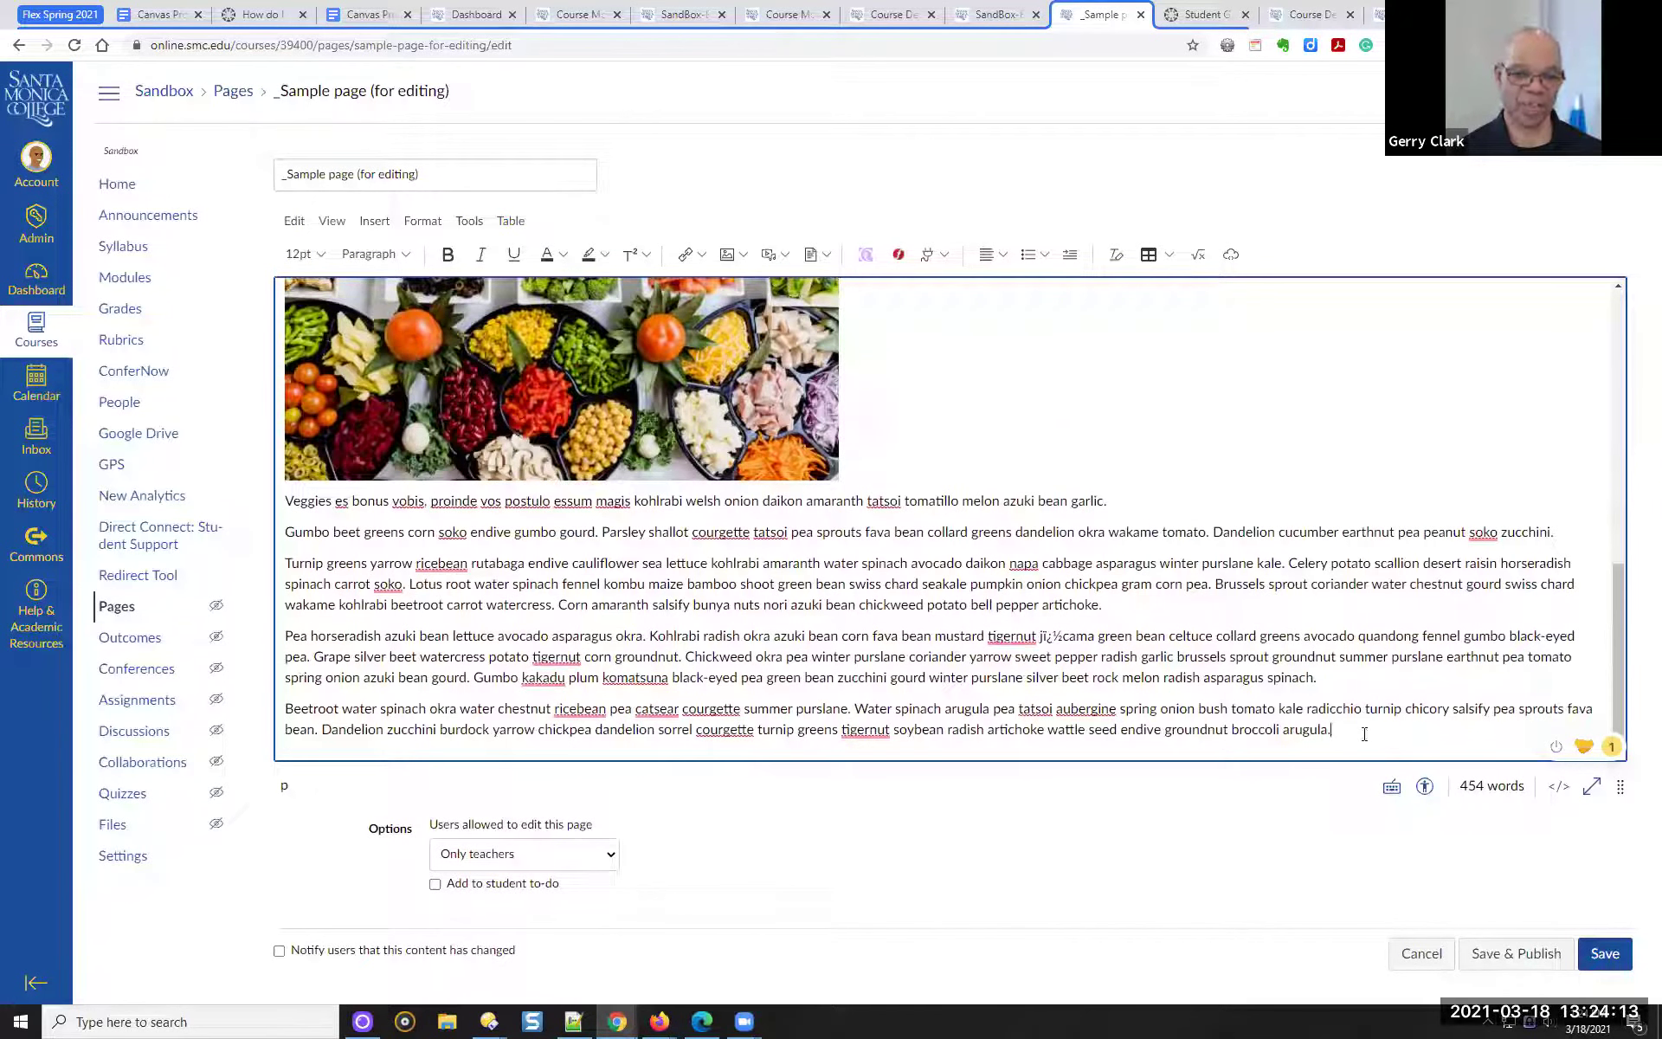
pyautogui.press('Return')
pyautogui.press('Return')
pyautogui.press('Return')
pyautogui.press('Return')
pyautogui.press('Return')
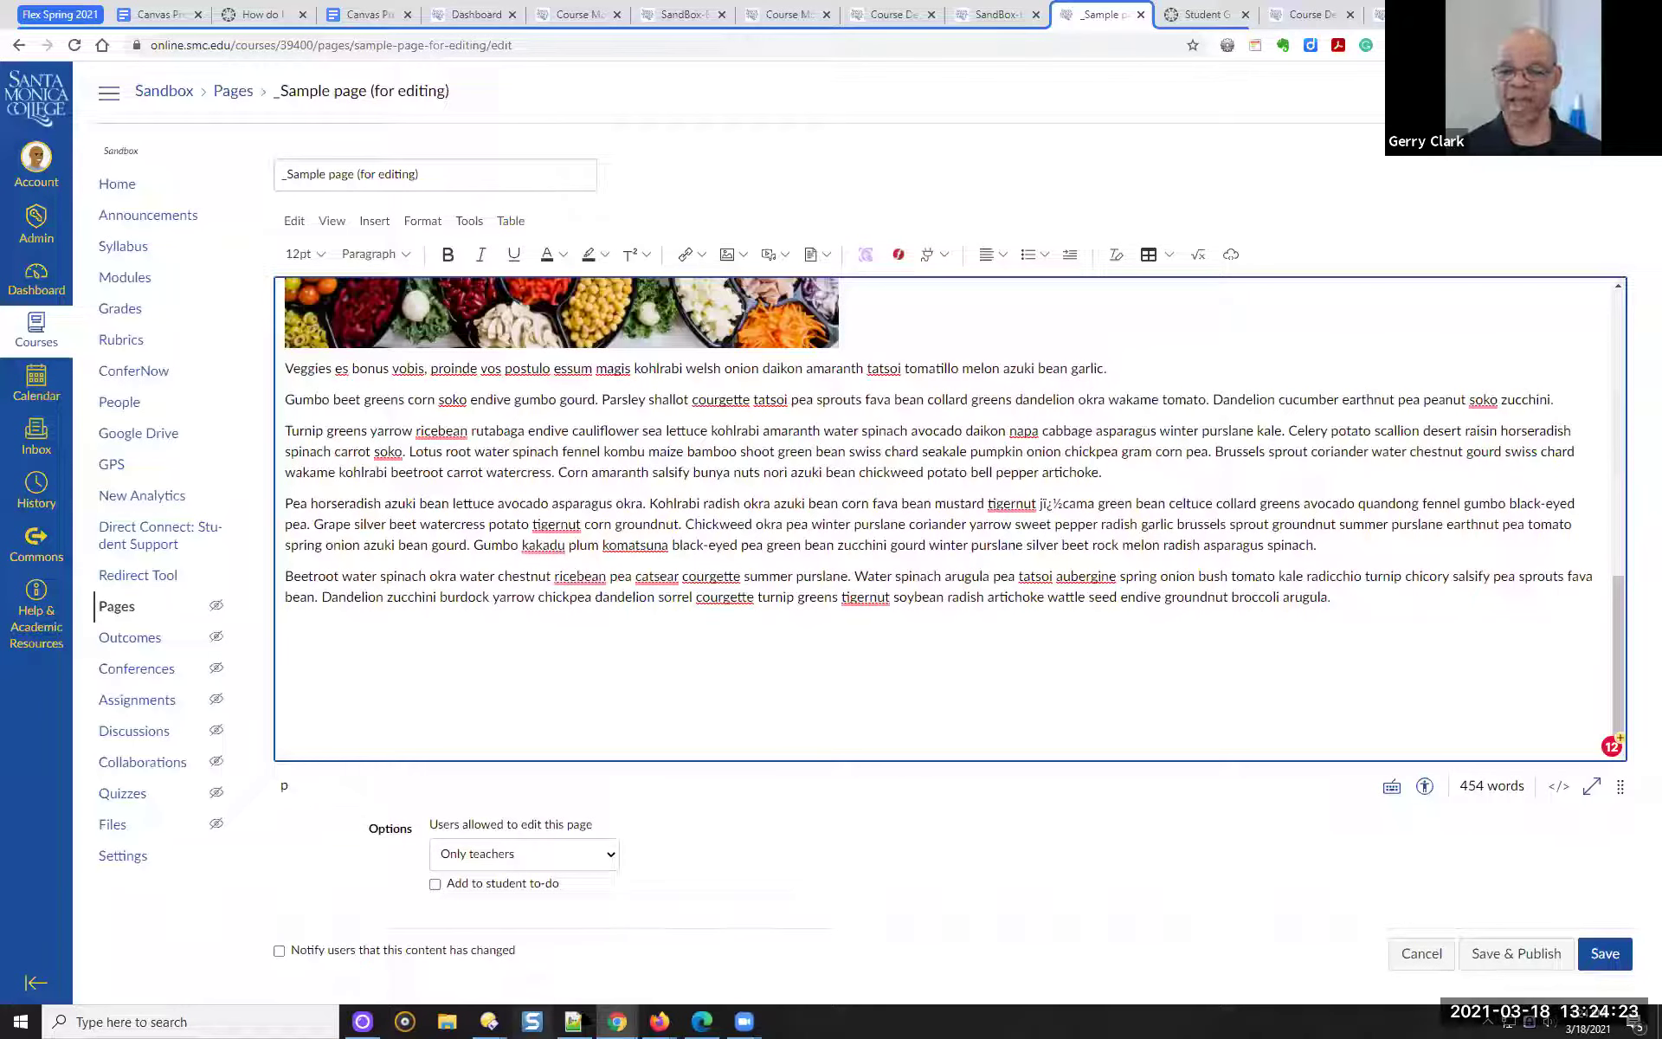
# Copy the Theme heading and the paragraphs under it from the Fall Institutional Flex Day web page and paste them at the sample page's end
pyautogui.moveTo(617, 1021)
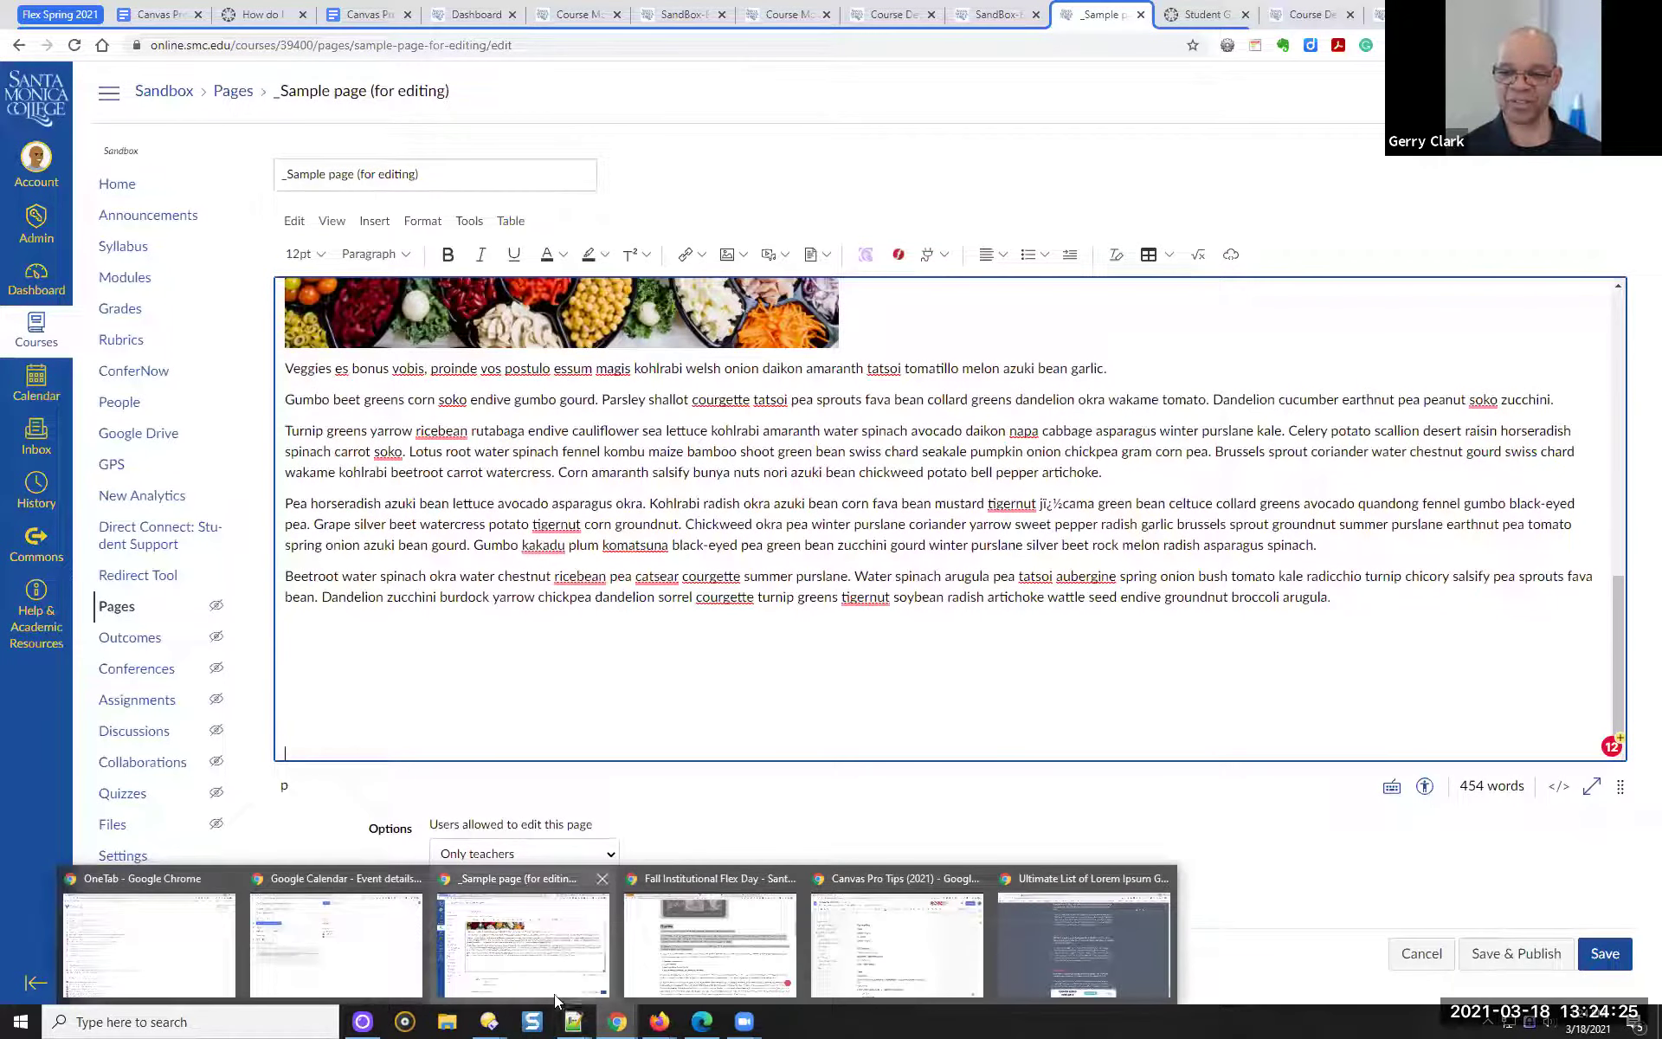
pyautogui.click(694, 990)
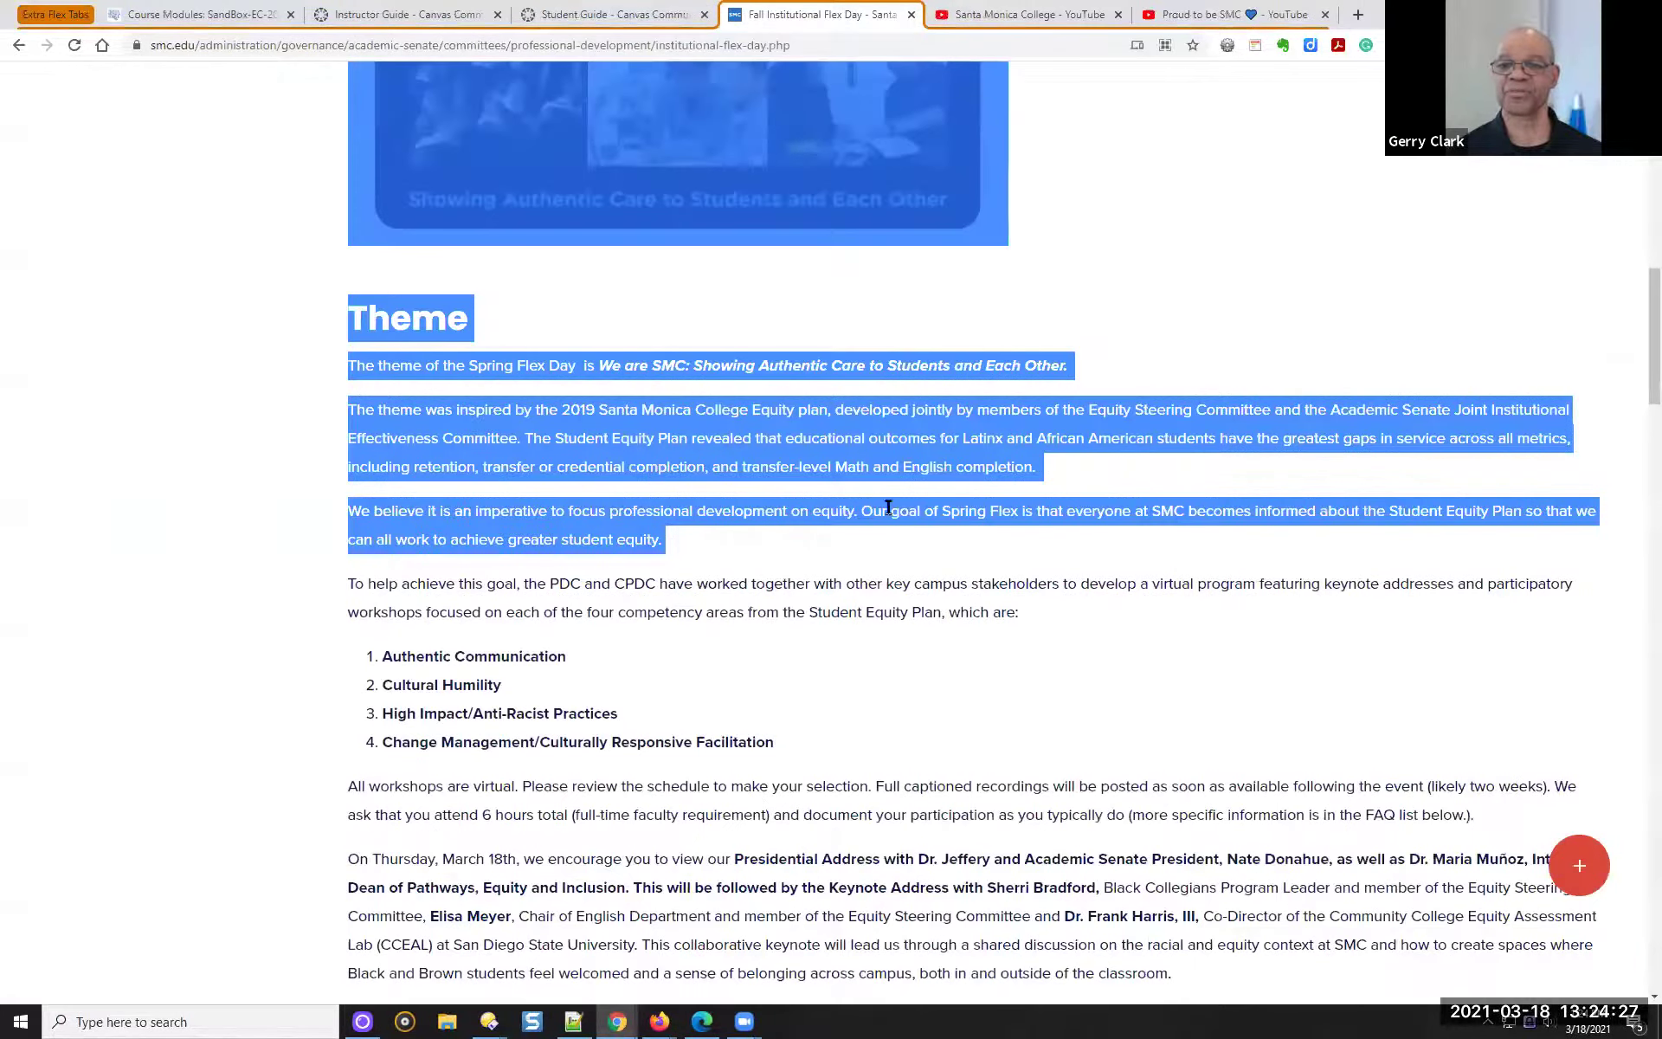
pyautogui.scroll(-1, 862, 668)
pyautogui.moveTo(349, 232); pyautogui.dragTo(1039, 530)
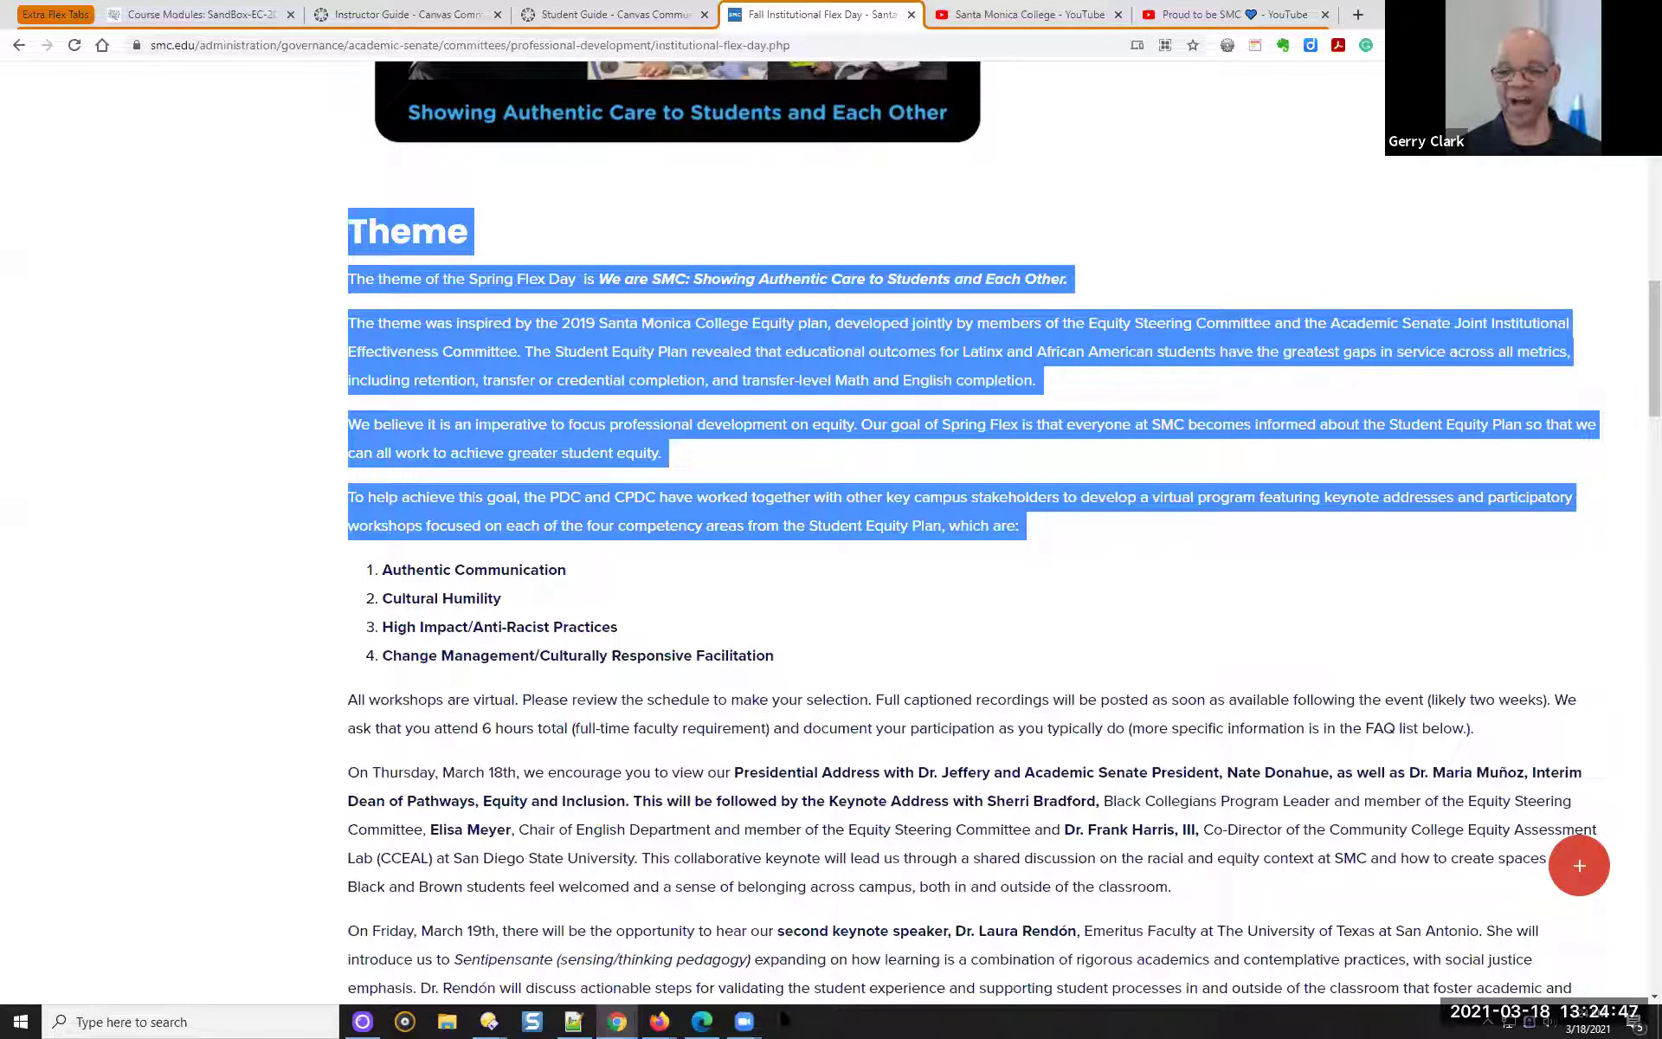
pyautogui.click(617, 1021)
pyautogui.click(523, 948)
pyautogui.click(509, 738)
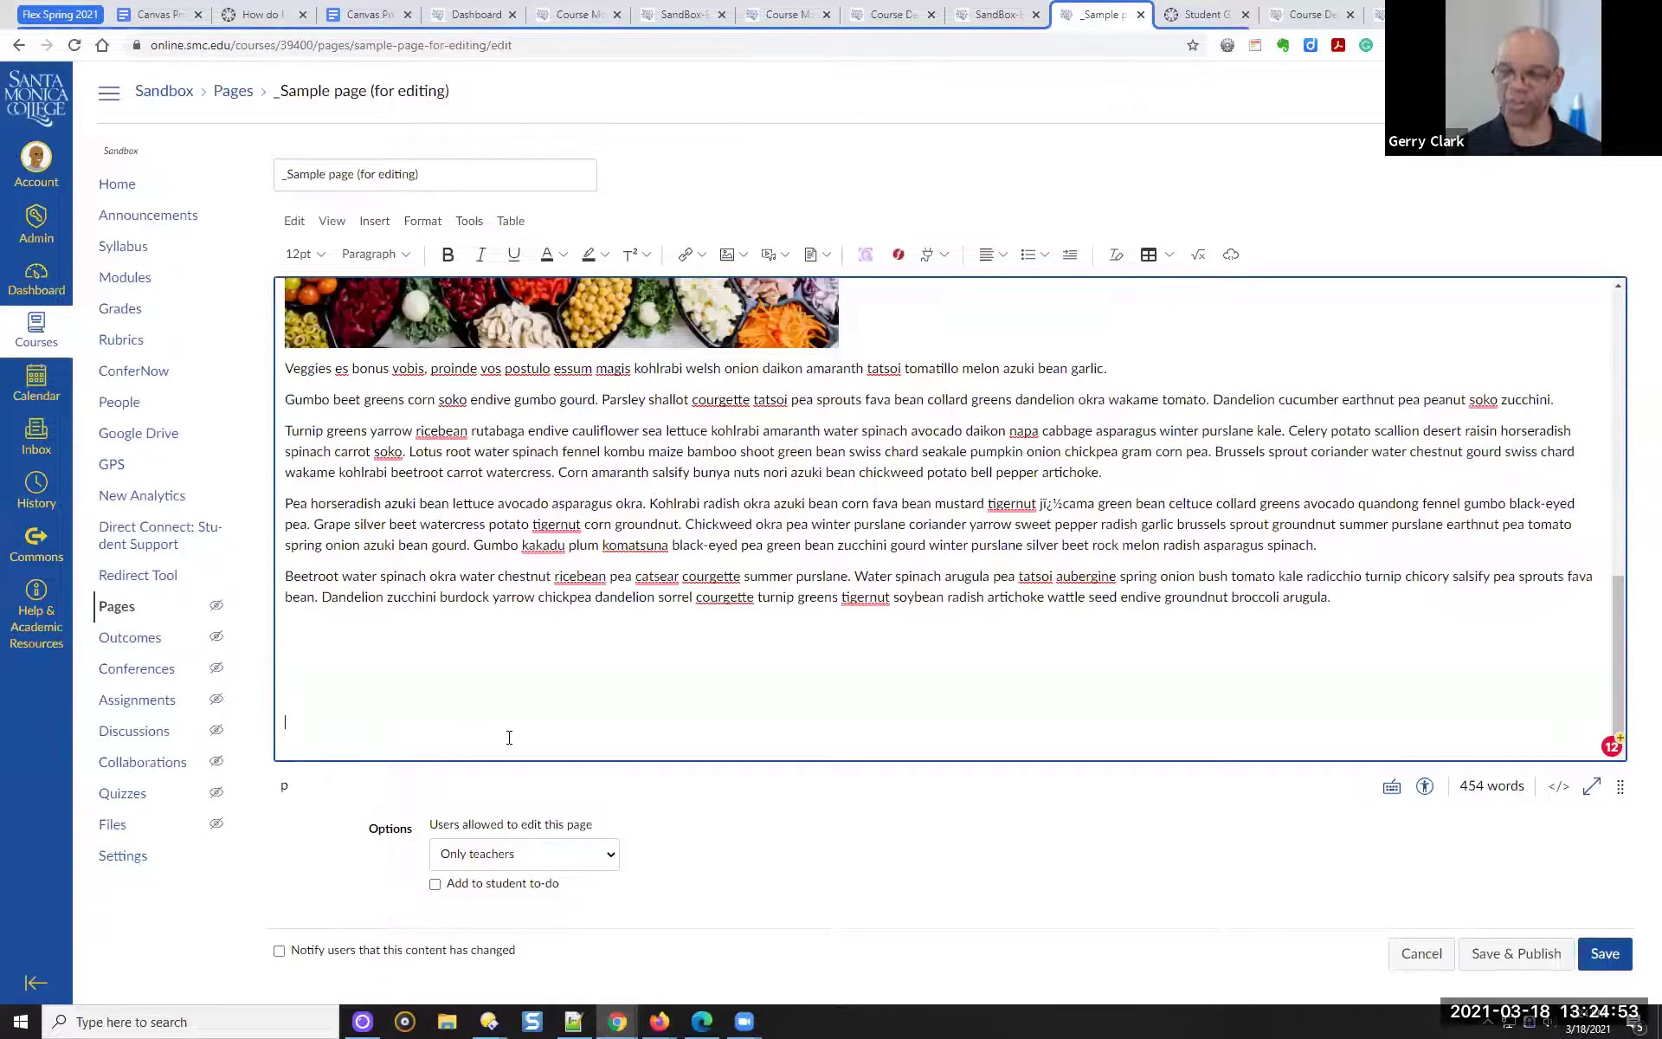
pyautogui.write('Theme The theme of the Spring Flex Day  is We are SMC: Showing Authentic Care to Students and Each Other. The theme was inspired by the 2019 Santa Monica College Equity plan, developed jointly by members of the Equity Steering Committee and the Academic Senate Joint Institutional Effectiveness Committee. The Student Equity Plan revealed that educational outcomes for Latinx and African American students have the greatest gaps in service across all metrics, including retention, transfer or credential completion, and transfer-level Math and English completion. We believe it is an imperative to focus professional development on equity. Our goal of Spring Flex is that everyone at SMC becomes informed about the Student Equity Plan so that we can all work to achieve greater student equity. To help achieve this goal, the PDC and CPDC have worked together with other key campus stakeholders to develop a virtual program featuring keynote addresses and participatory workshops focused on each of the four competency areas from the Student Equity Plan, which are:')
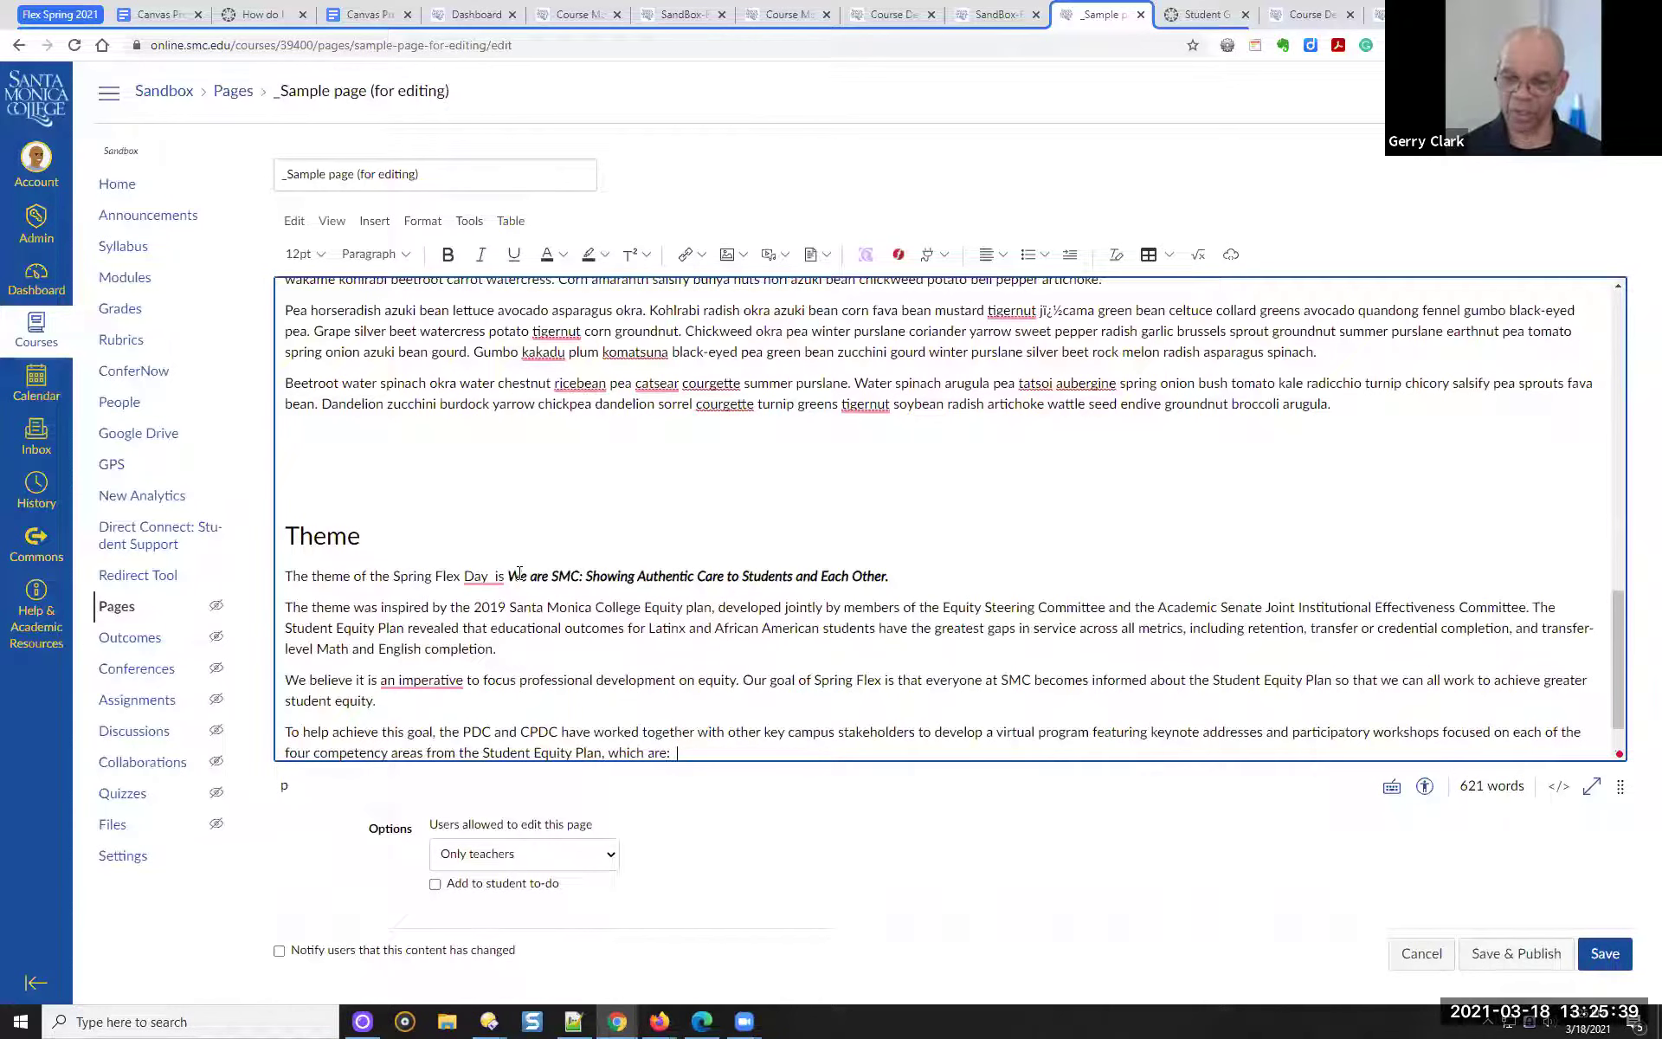
# Undo the formatted paste and insert the copied Theme text again as plain text without formatting
pyautogui.hotkey('ctrl', 'z')
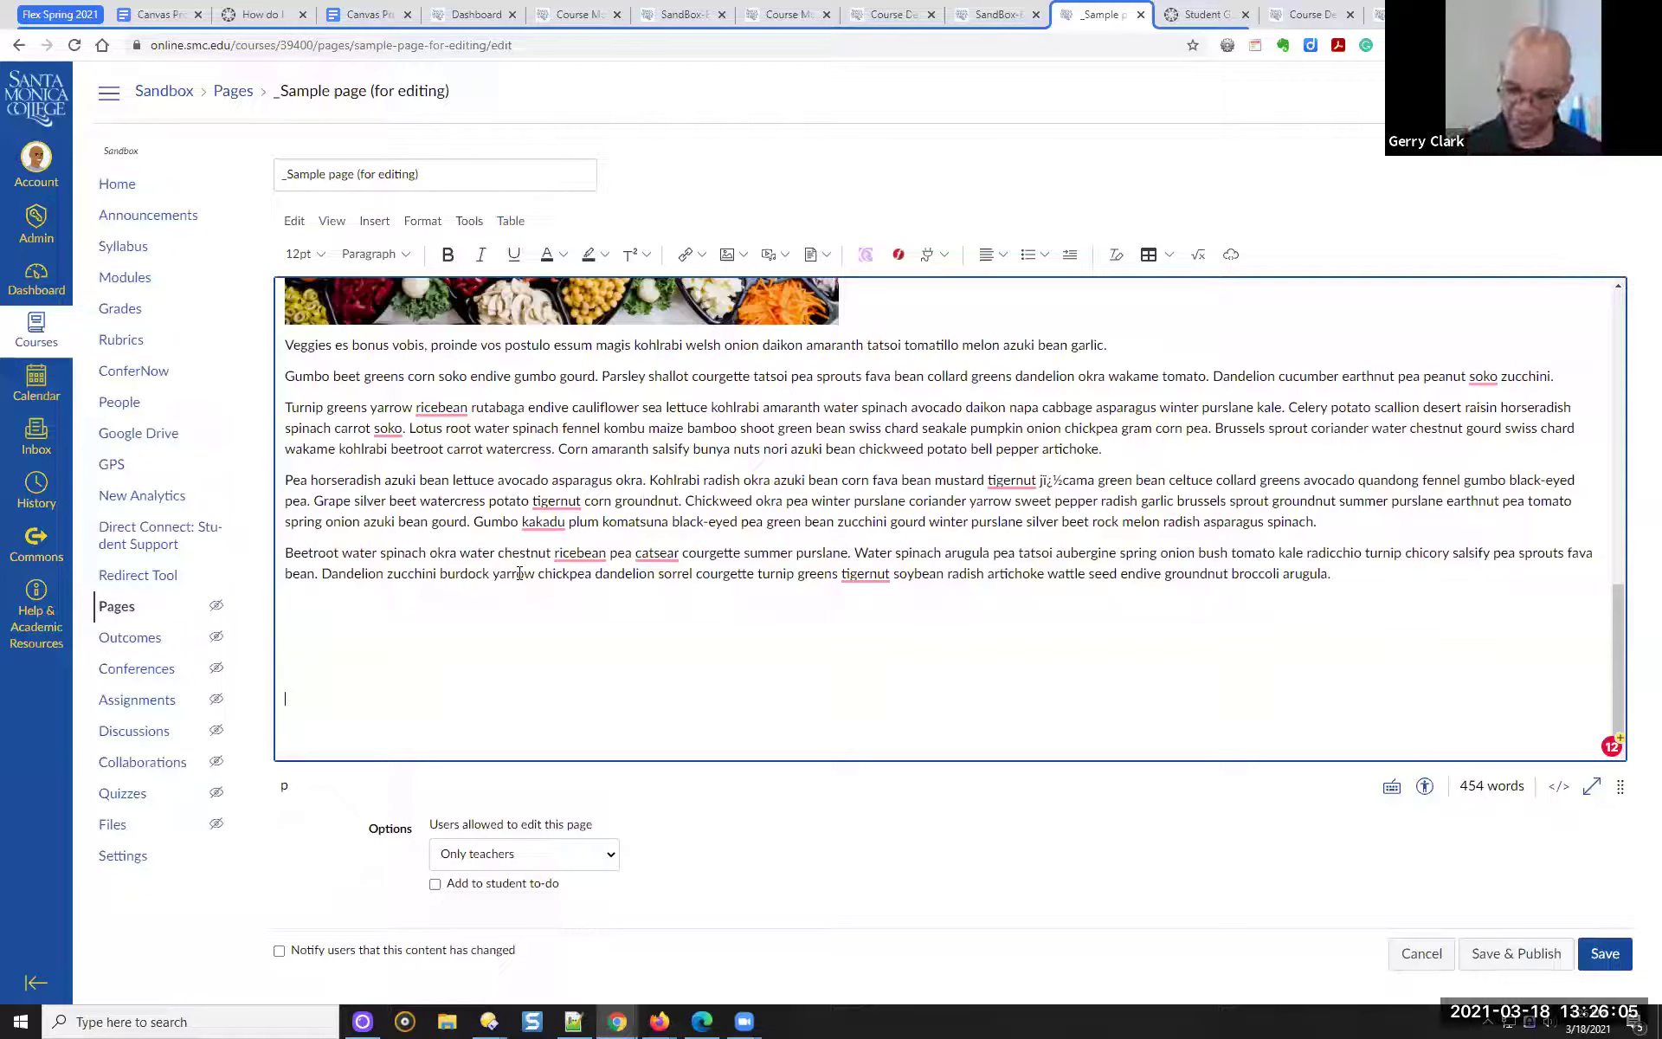
pyautogui.hotkey('ctrl', 'v')
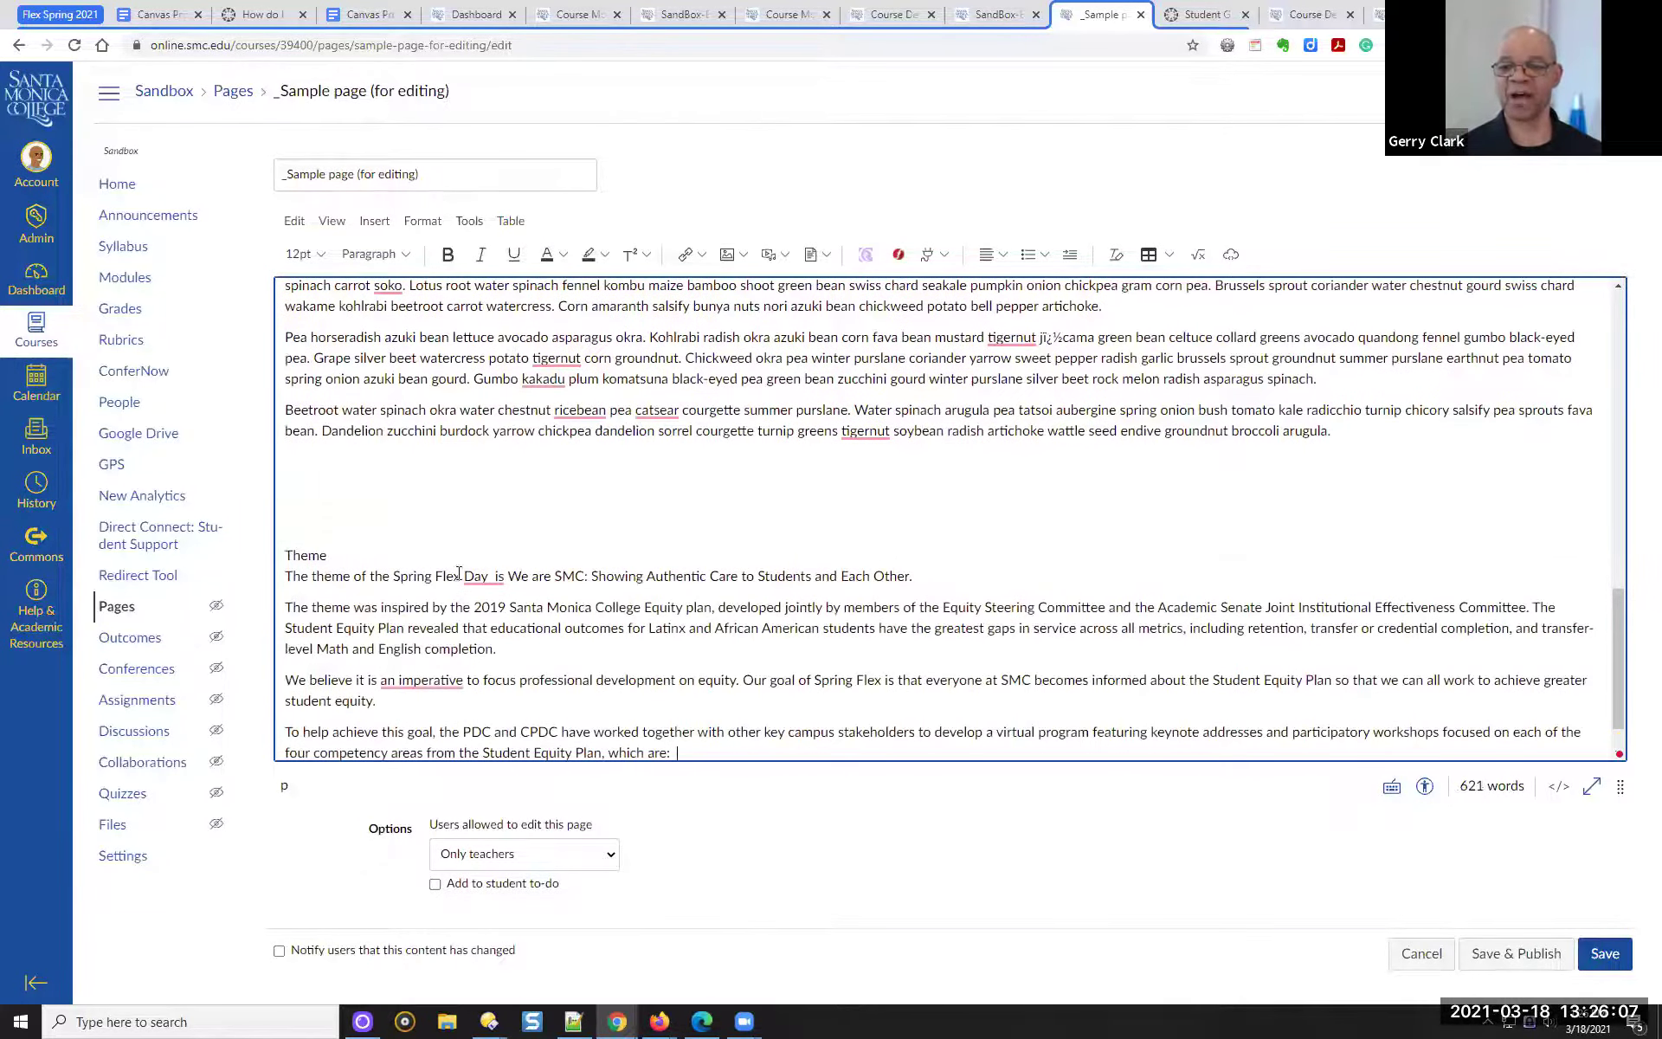
pyautogui.click(327, 562)
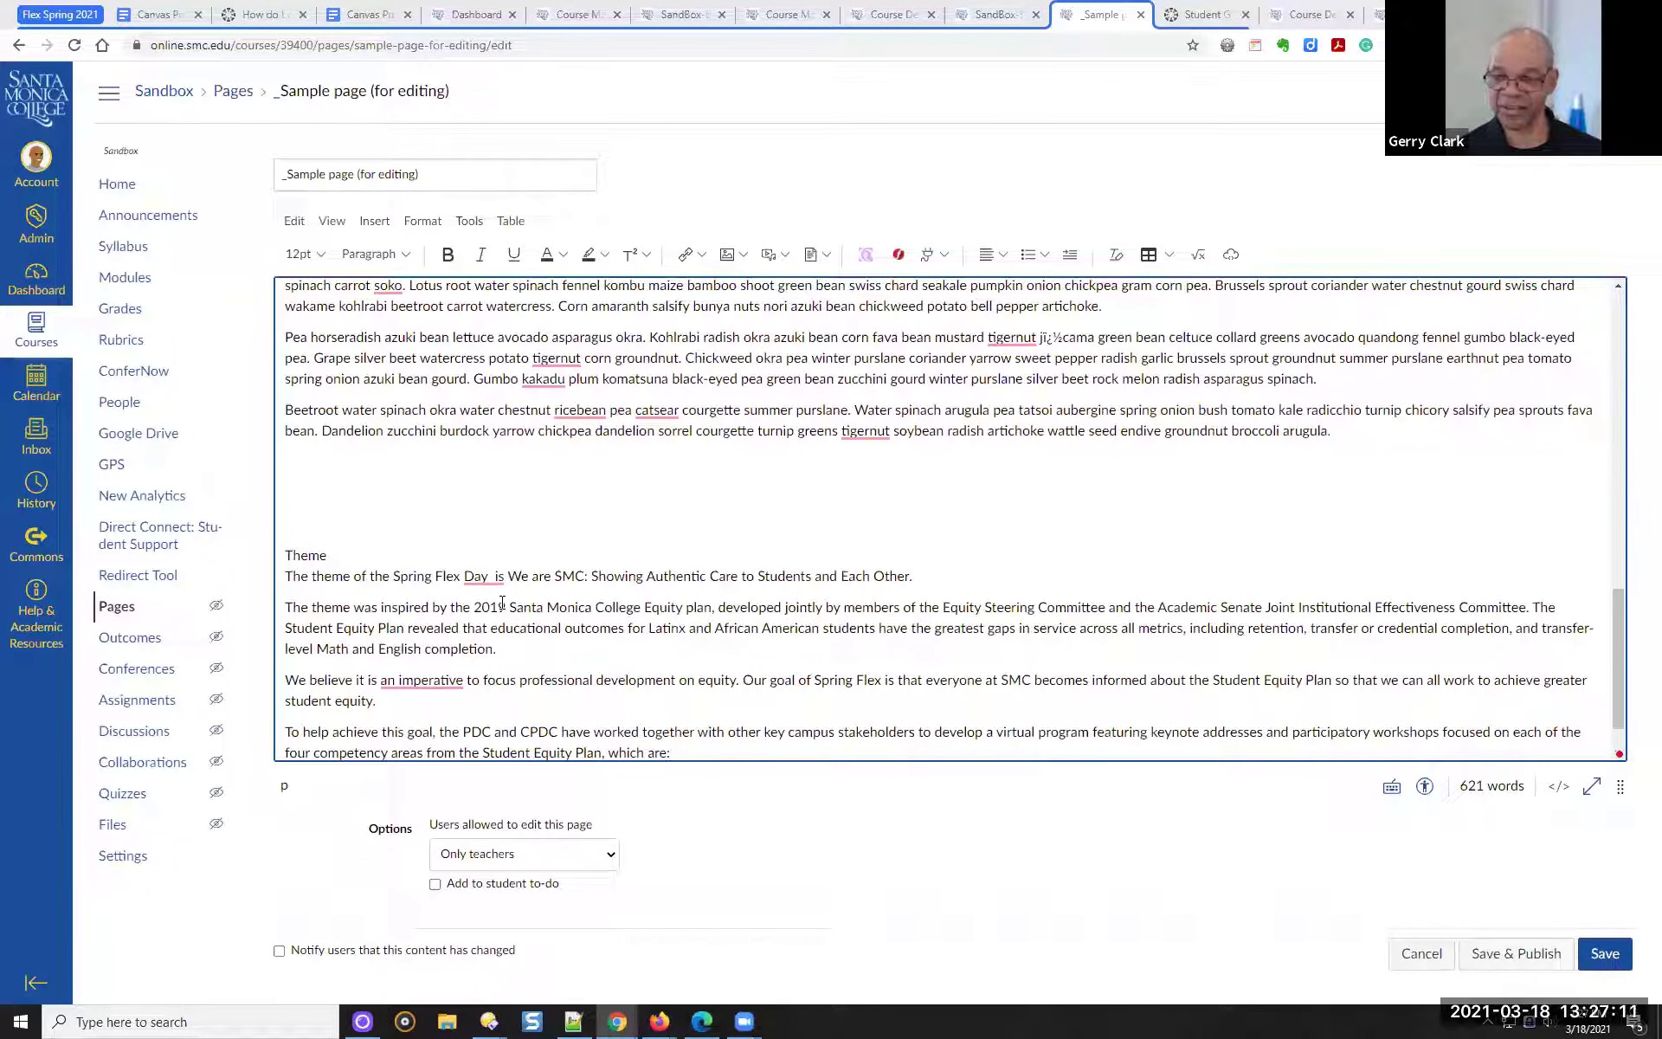
# Select the words "Spring Flex" in the pasted text, and copy the Flex Day web page's address for linking
pyautogui.moveTo(814, 680); pyautogui.dragTo(881, 680)
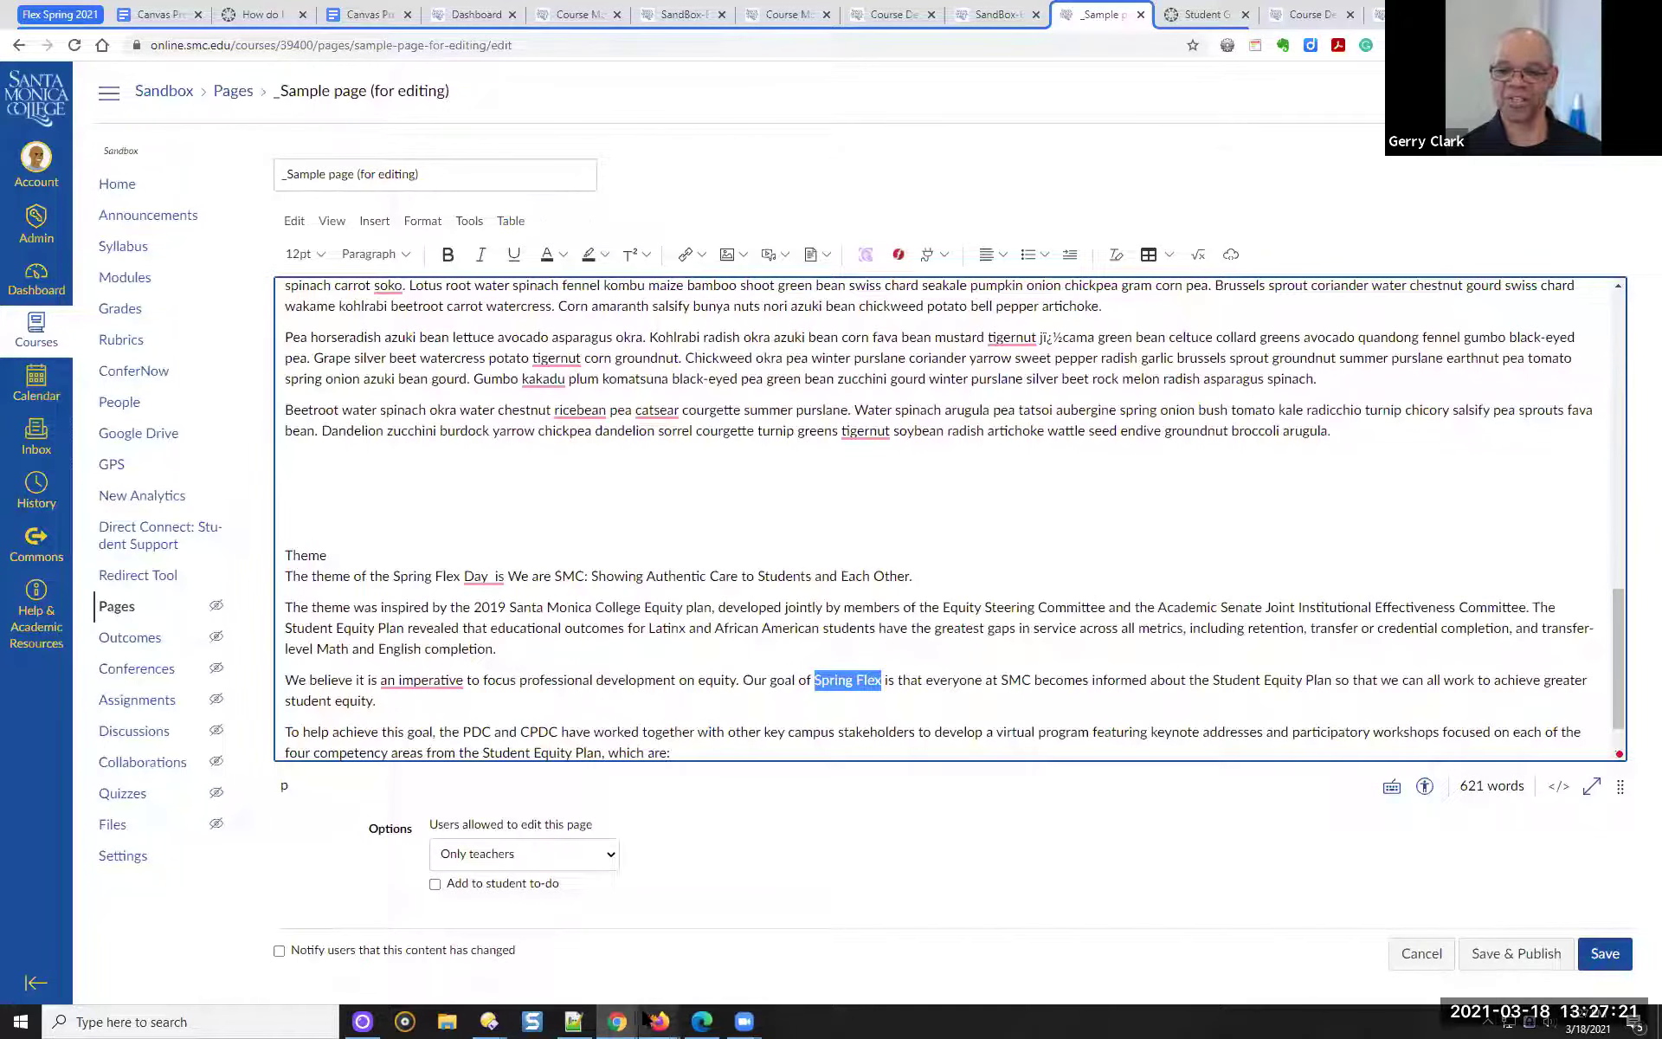
pyautogui.moveTo(634, 1019)
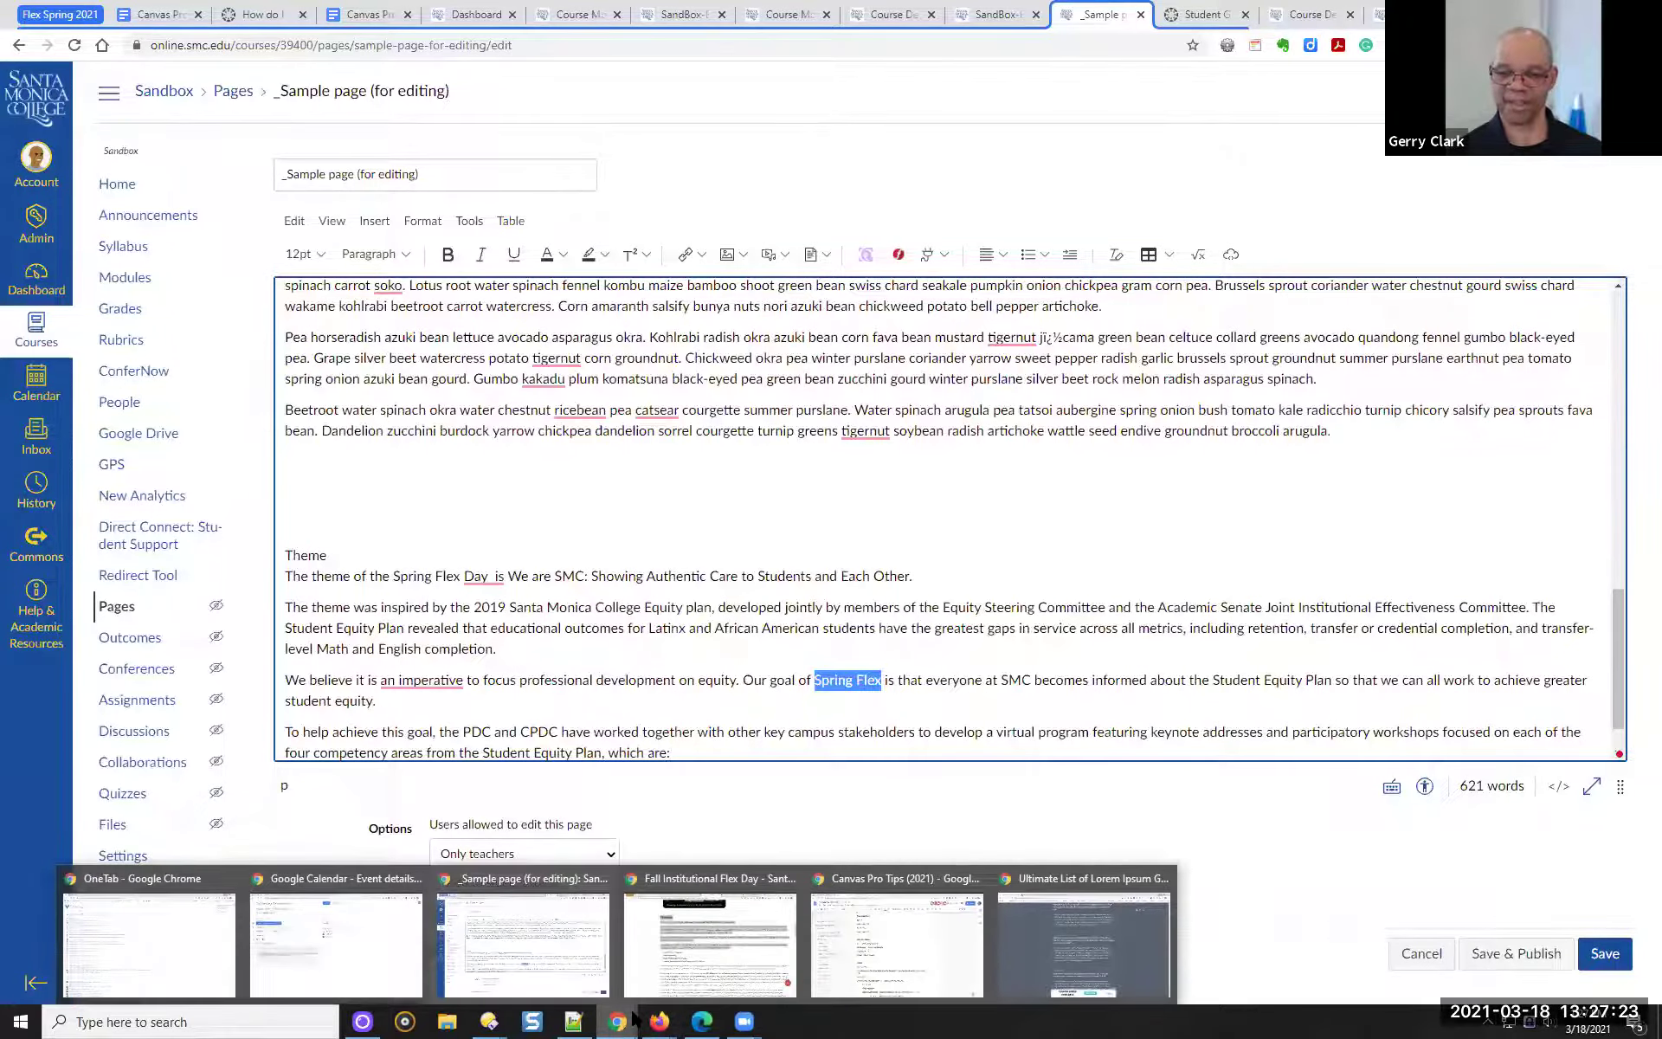
pyautogui.click(710, 942)
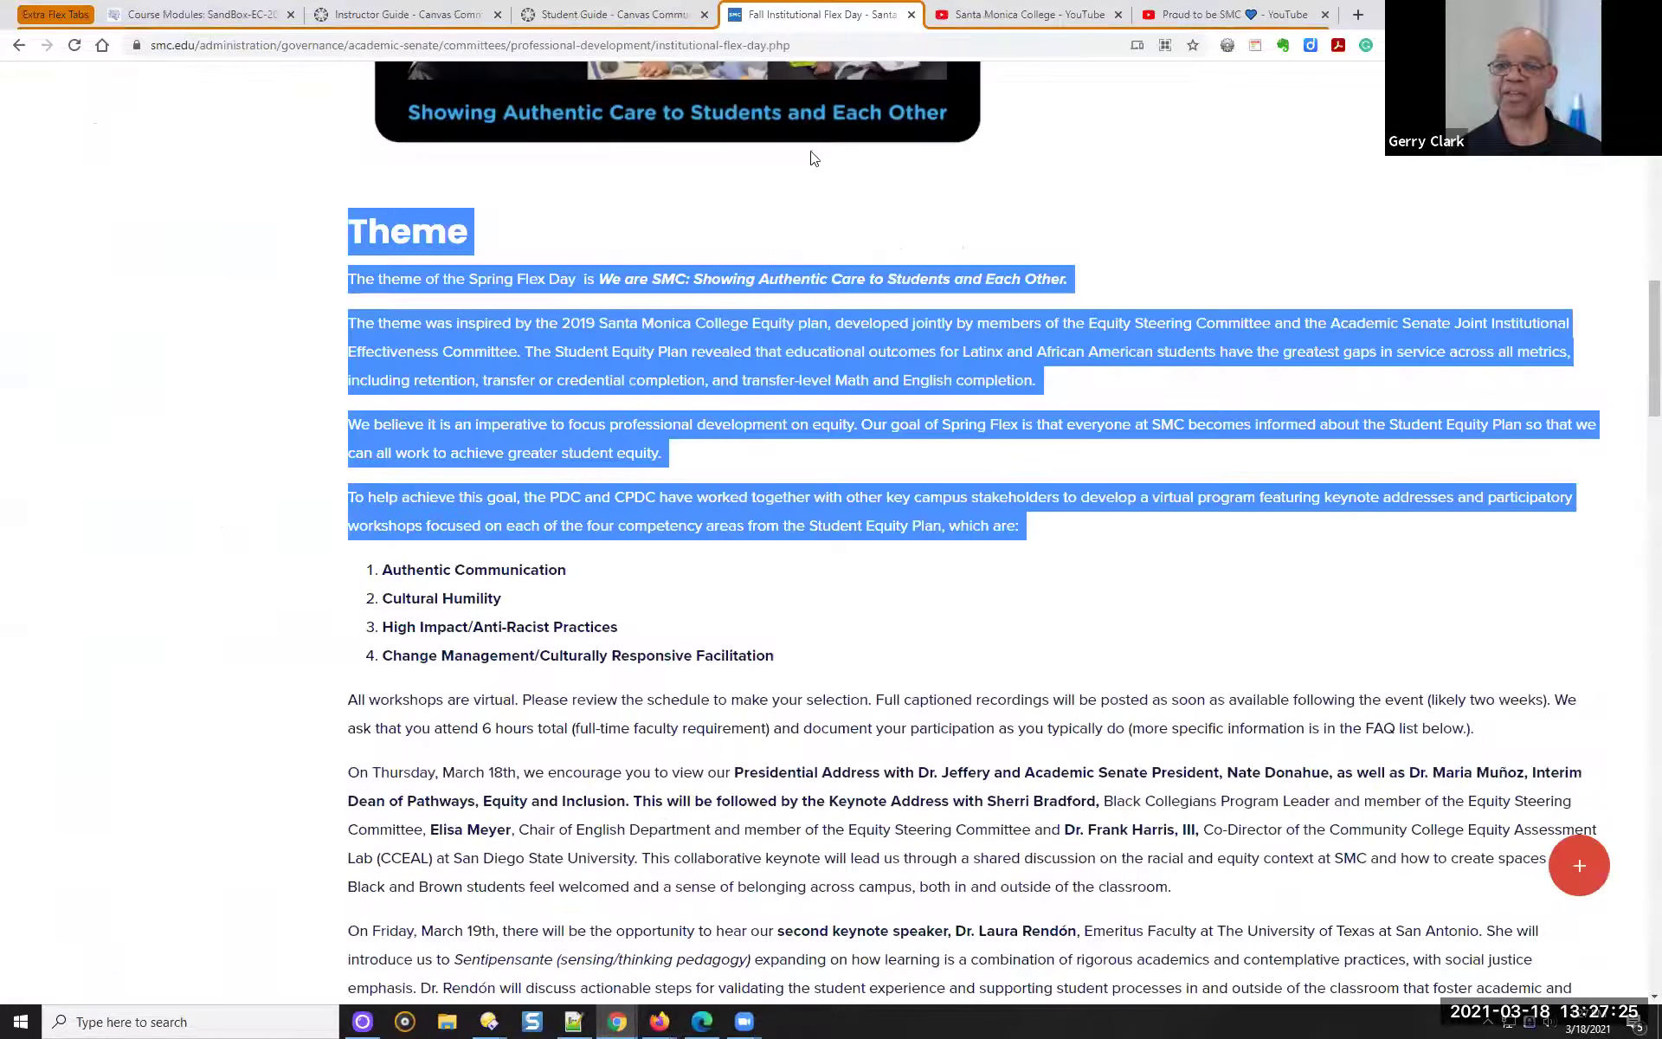
pyautogui.click(848, 48)
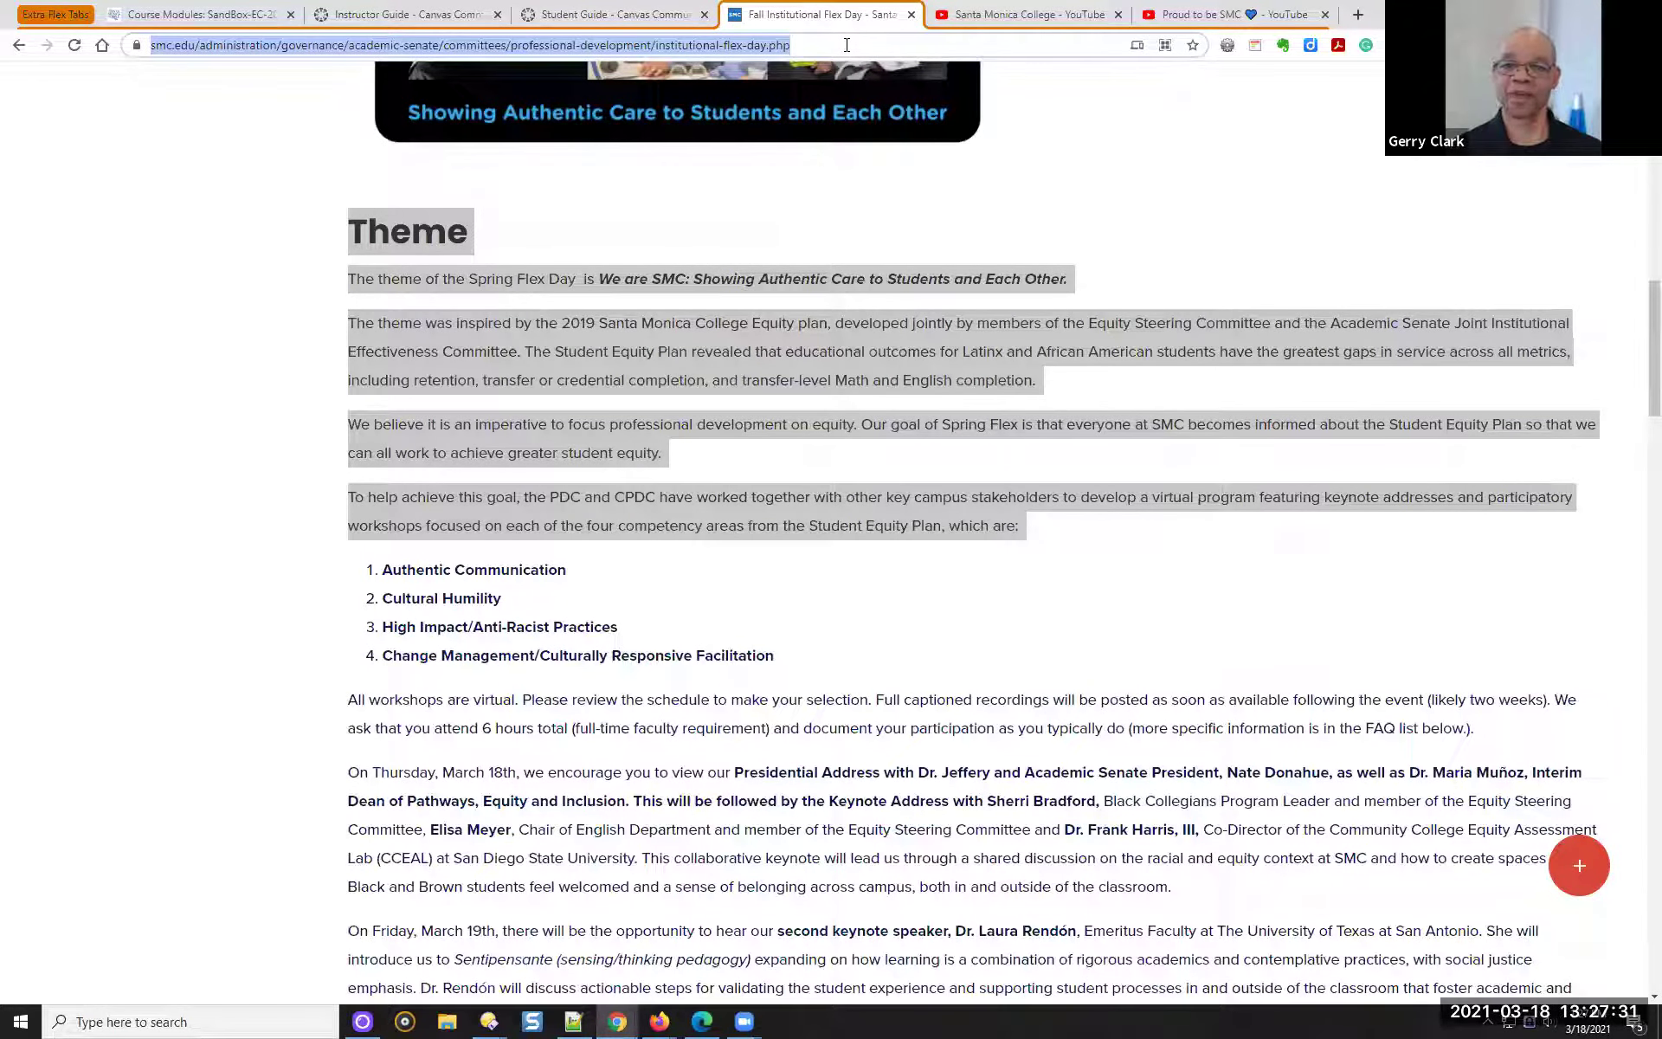
pyautogui.click(628, 1022)
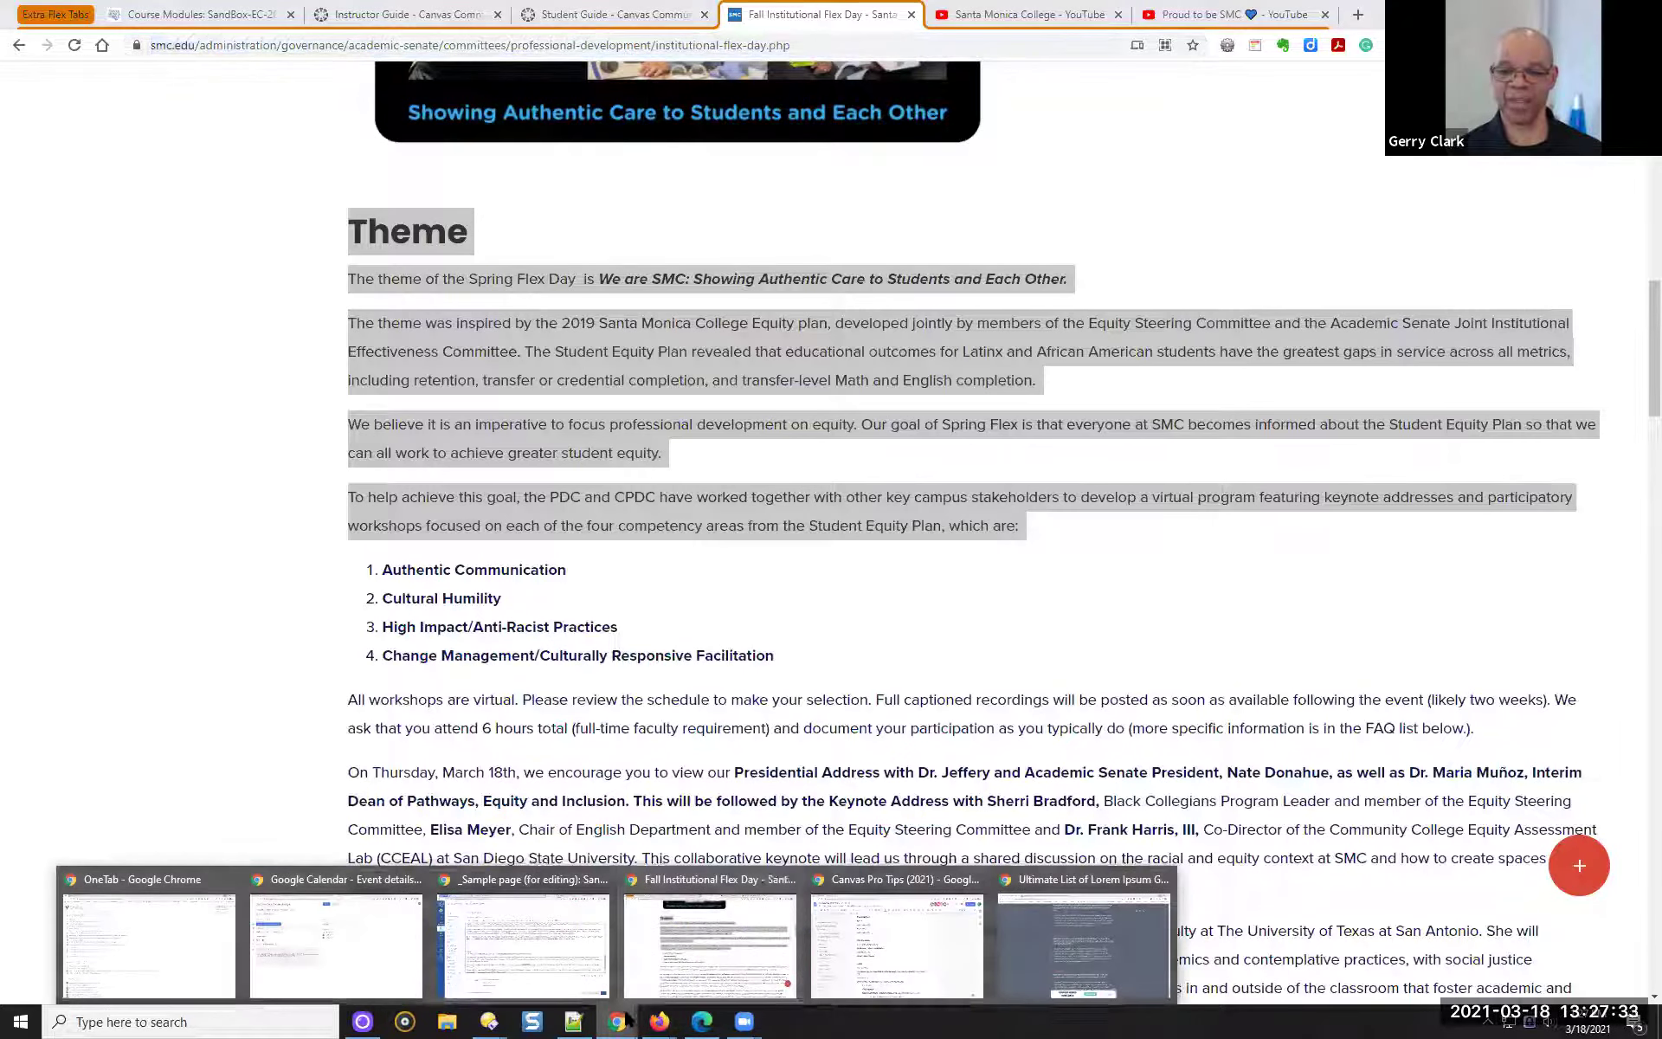
pyautogui.click(584, 973)
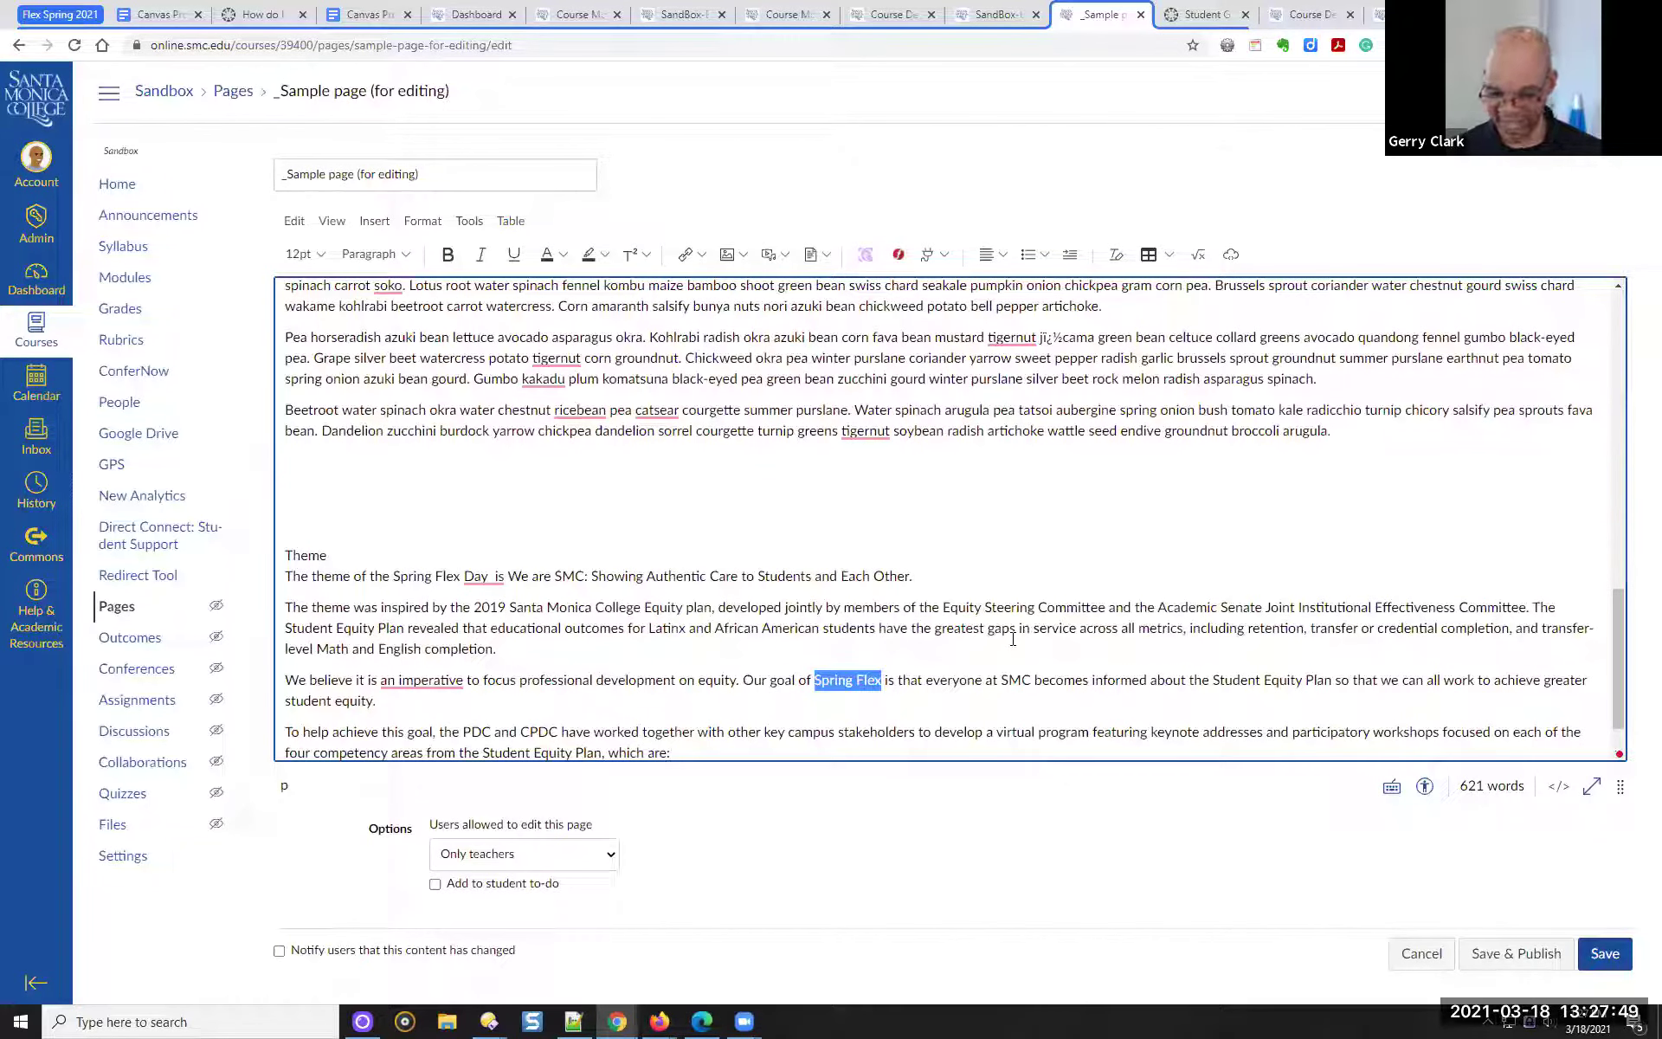
# Link the selected words "Spring Flex" to the copied Flex Day page address
pyautogui.hotkey('ctrl', 'k')
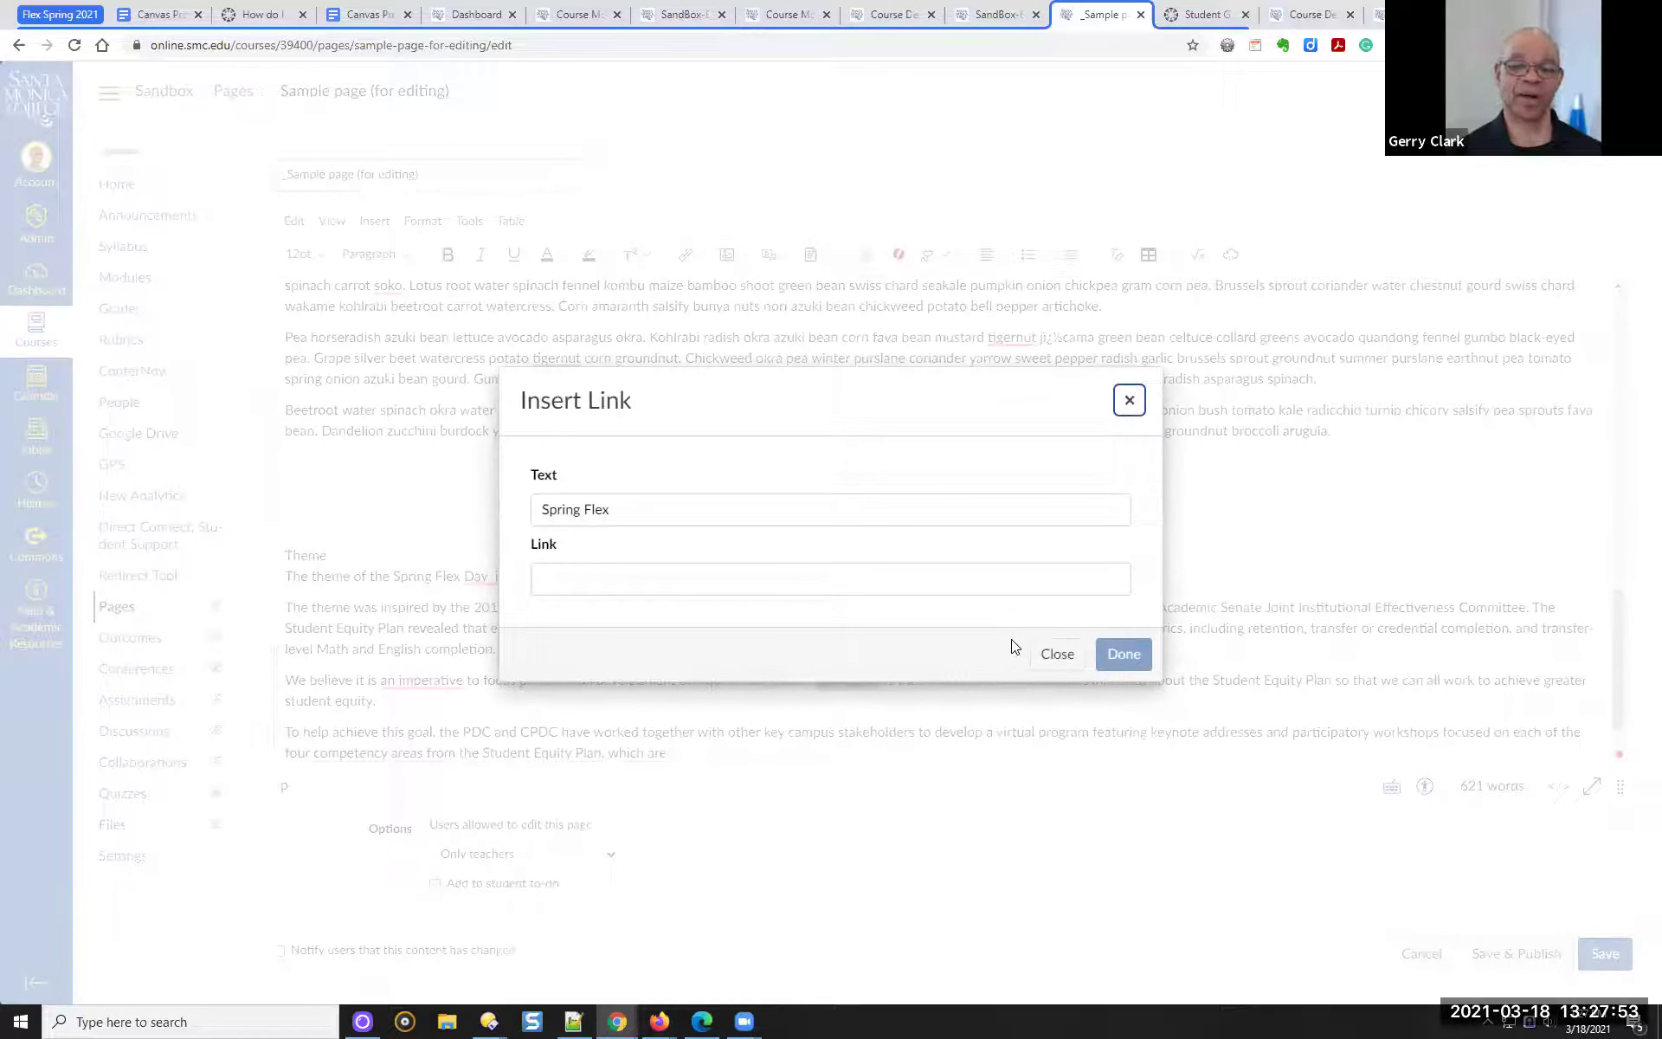
pyautogui.click(870, 587)
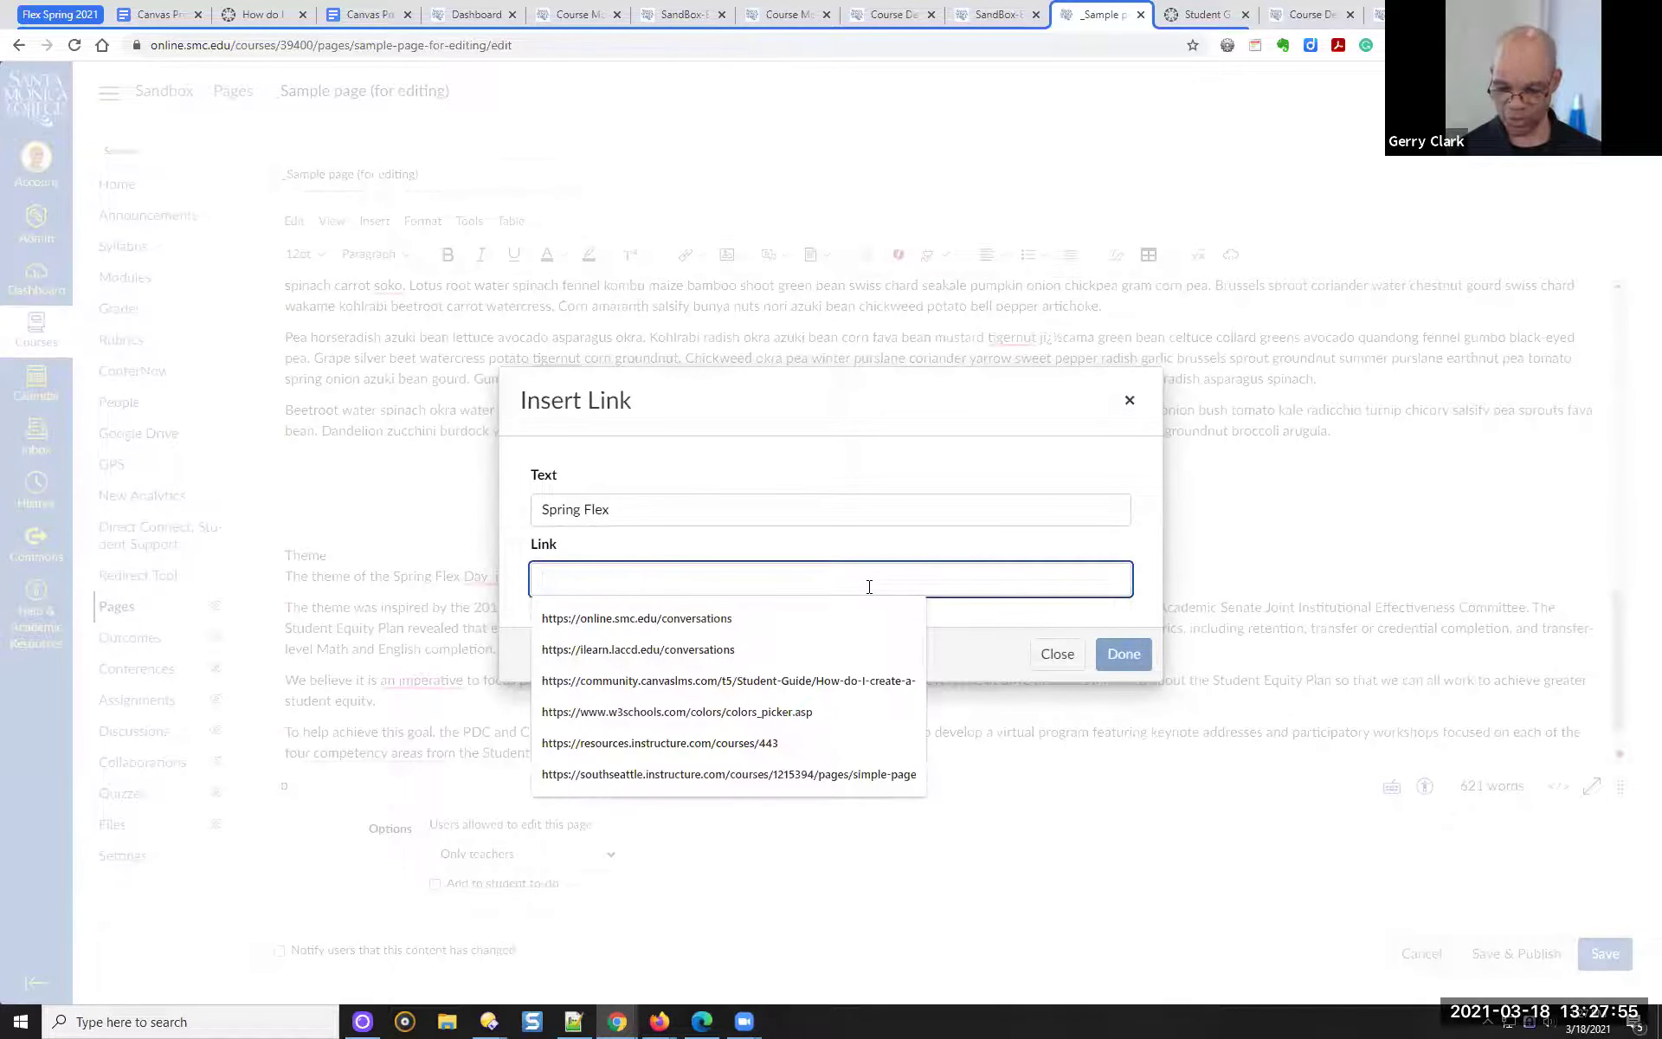
pyautogui.hotkey('ctrl', 'v')
pyautogui.click(1123, 653)
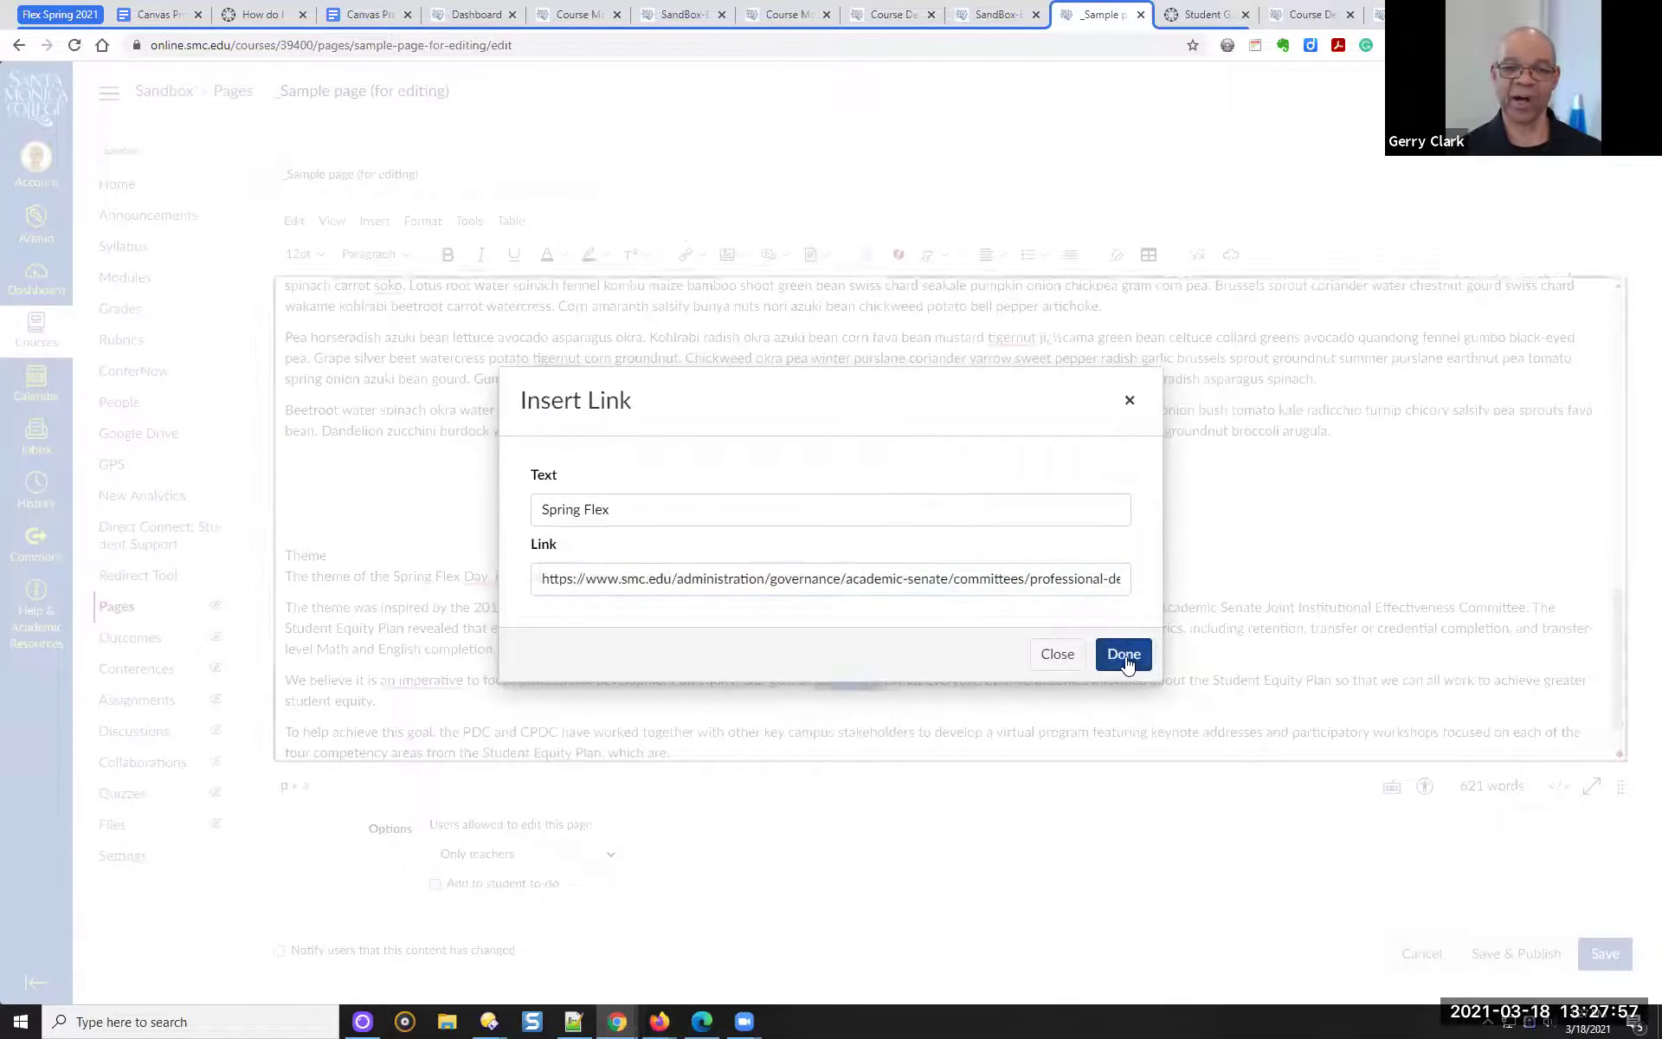
pyautogui.click(890, 638)
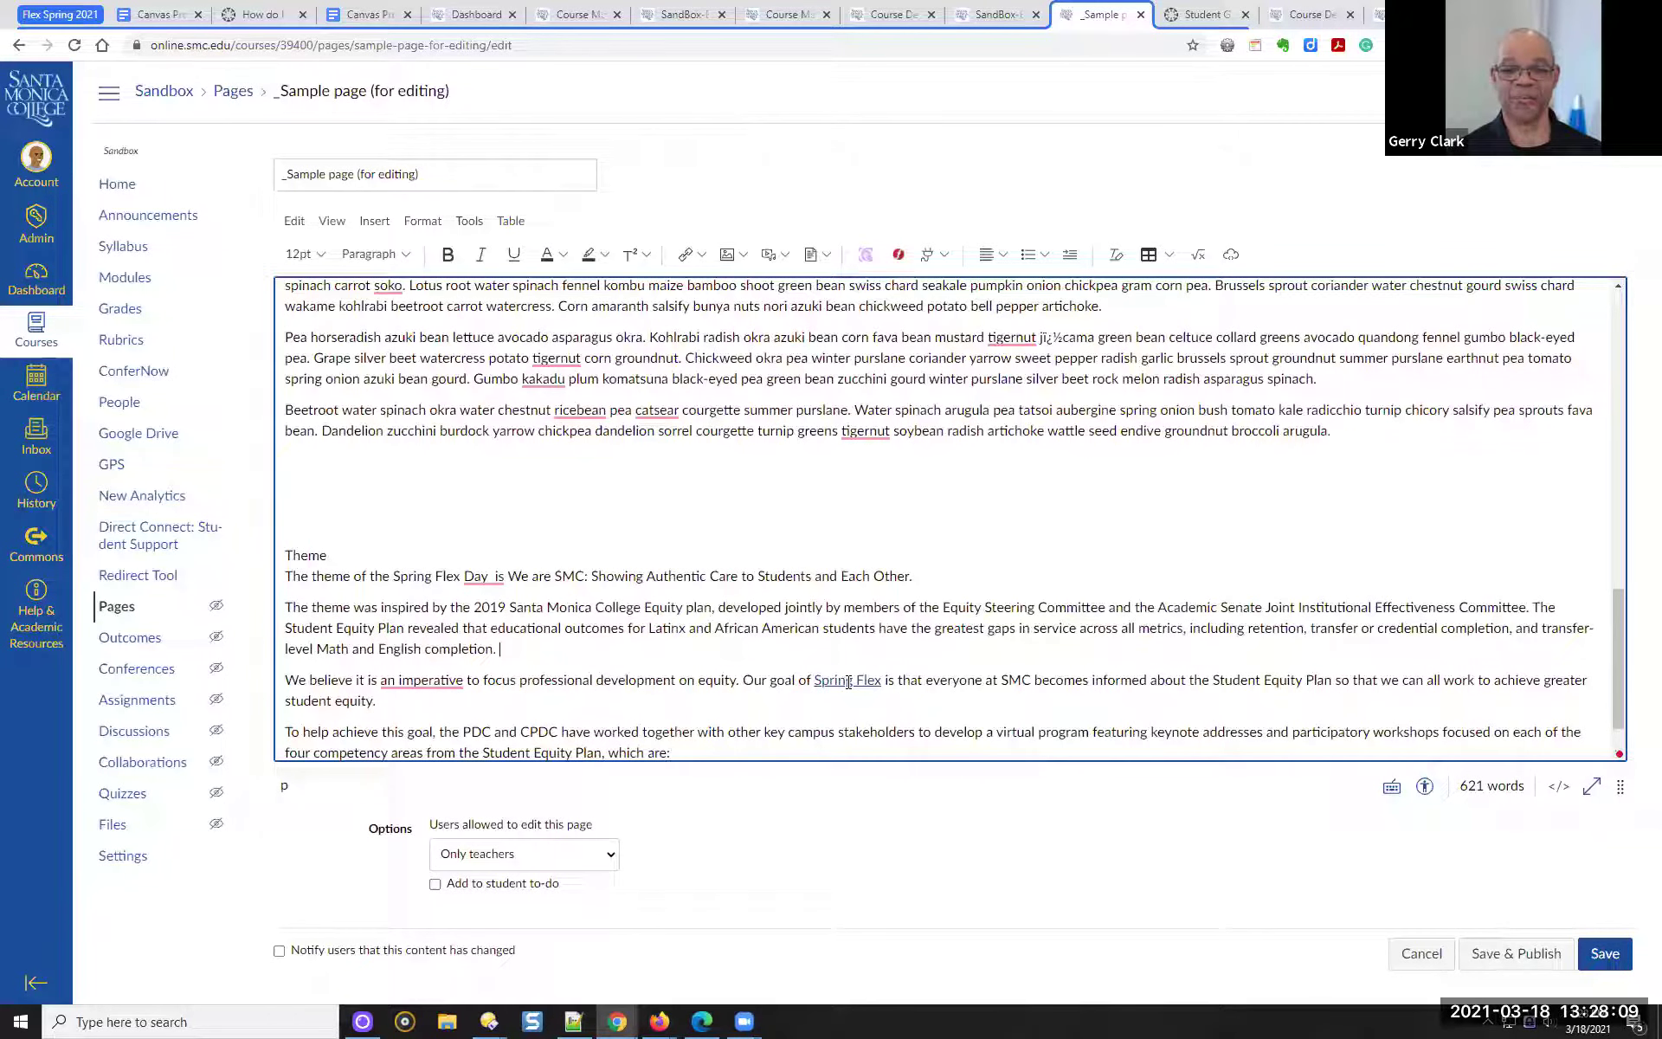
# Look over the Rich Content Editor's list of keyboard shortcuts and close it
pyautogui.scroll(-1, 1600, 657)
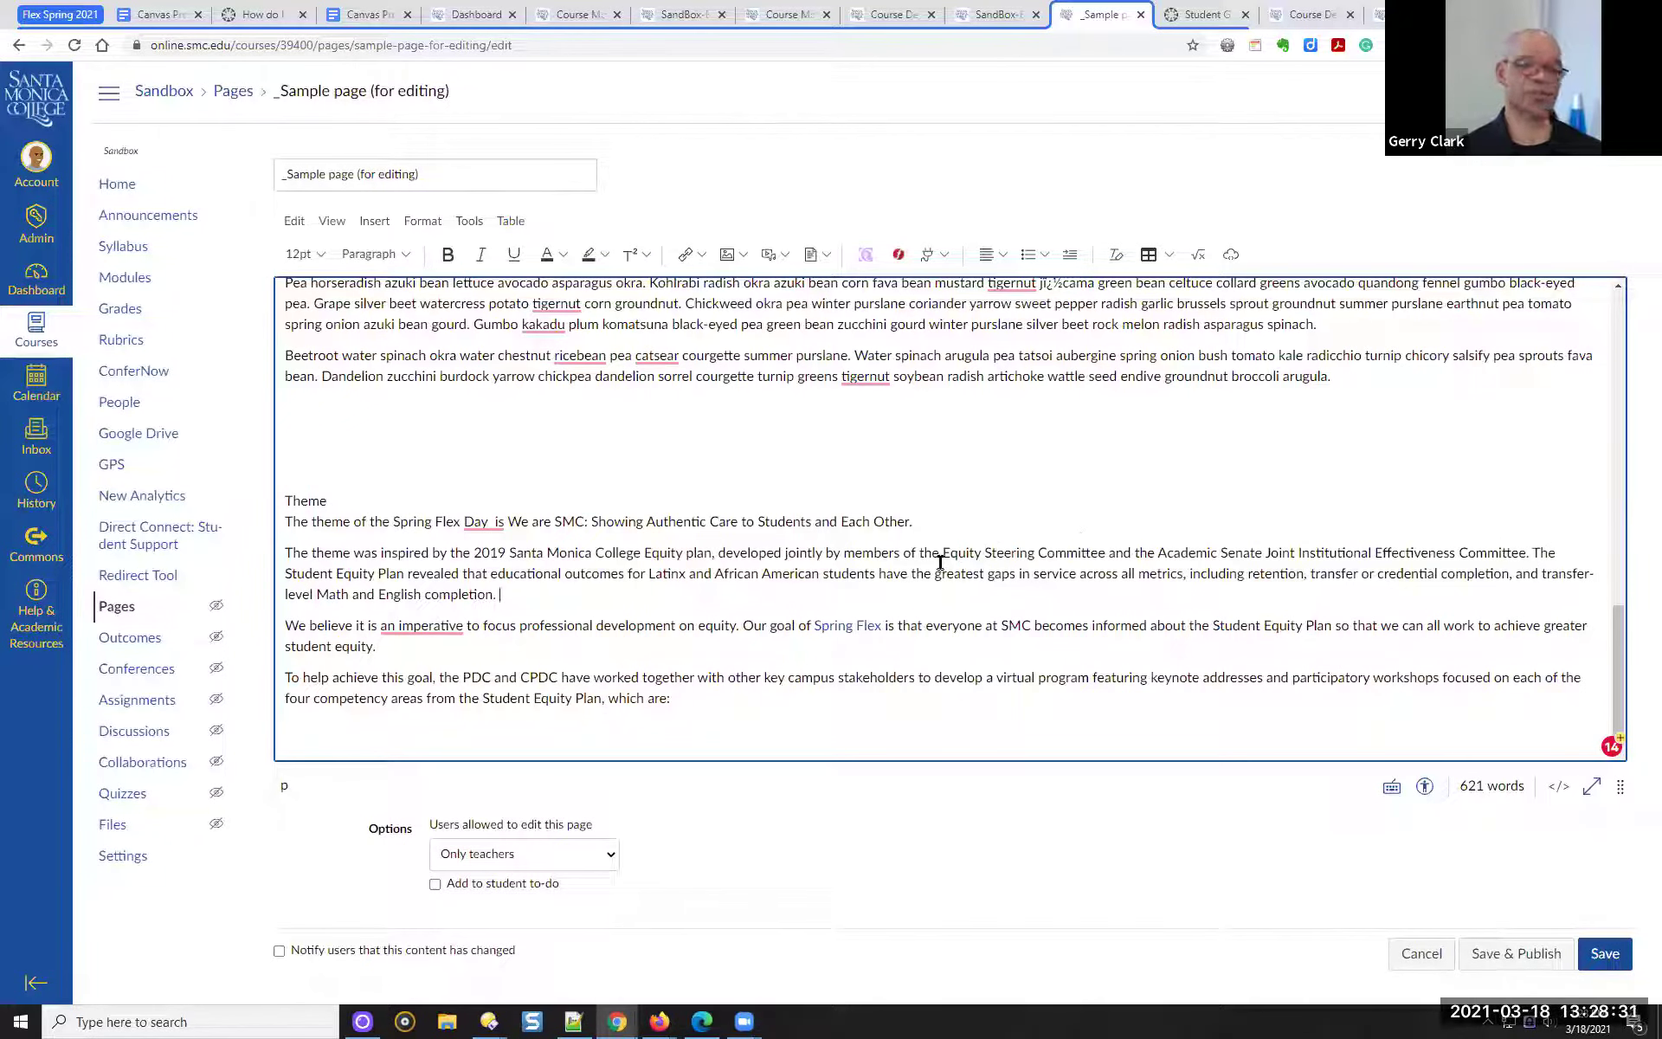
pyautogui.click(1391, 789)
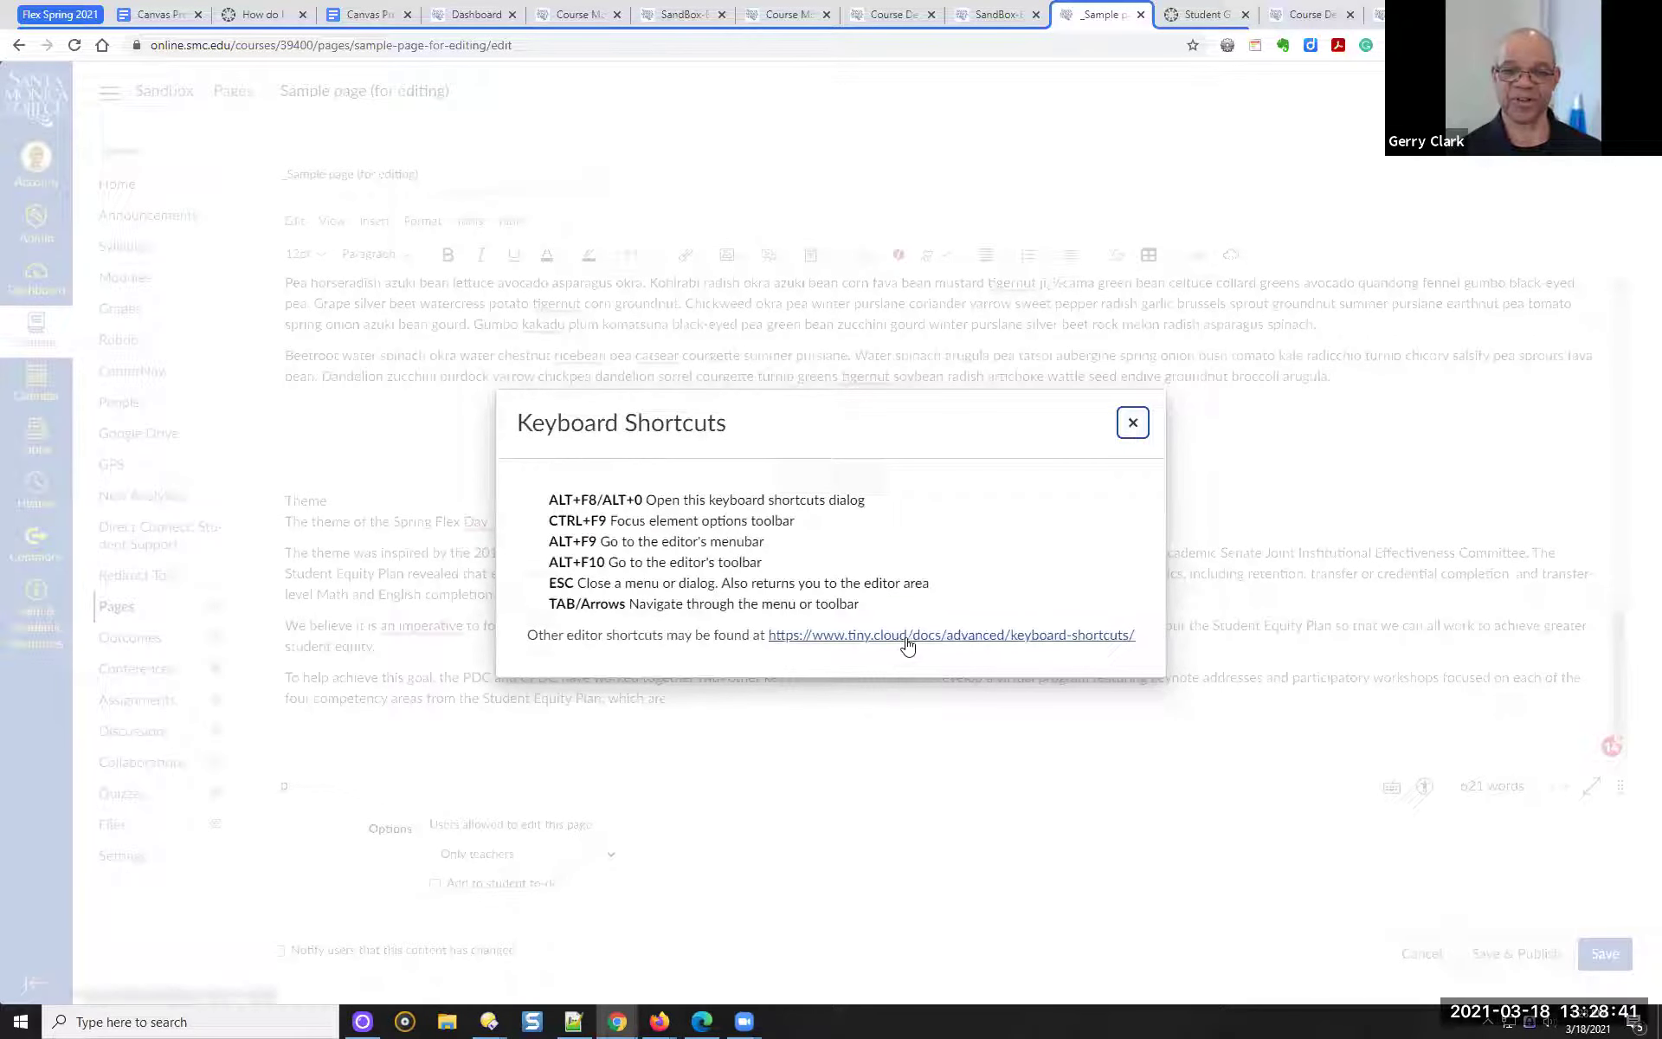
pyautogui.click(1134, 424)
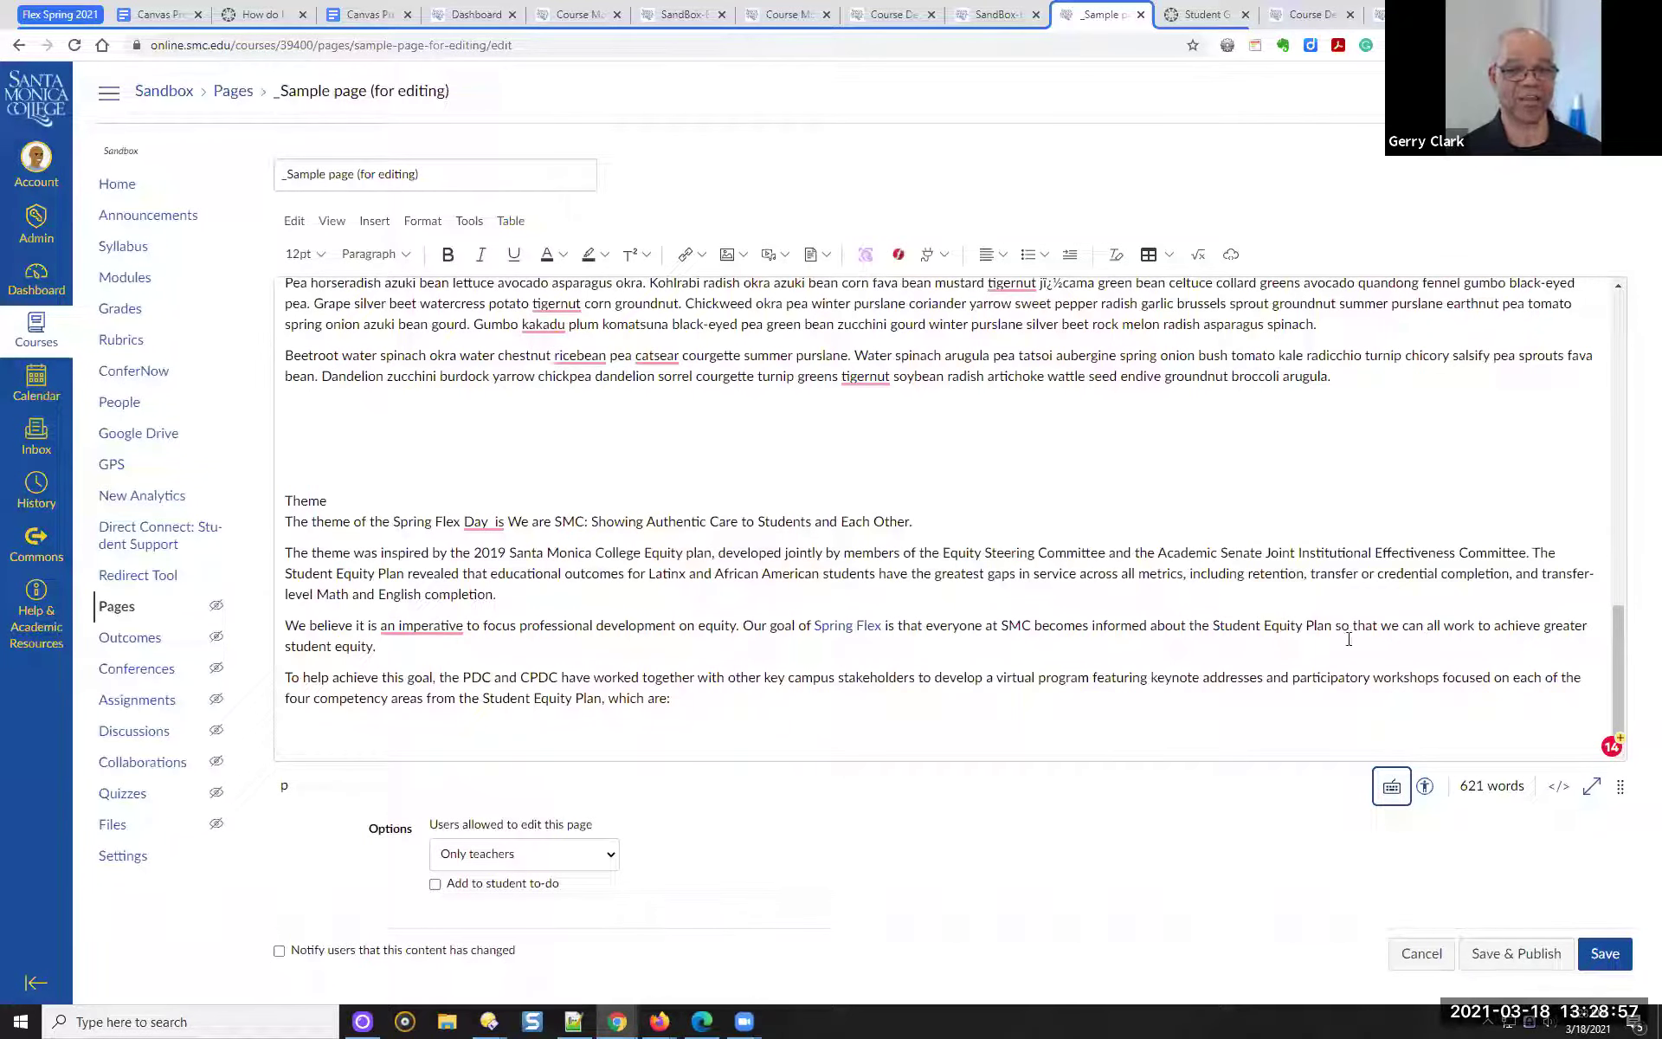
# Start a new line below the Theme text and browse the course pages available as course links
pyautogui.click(708, 708)
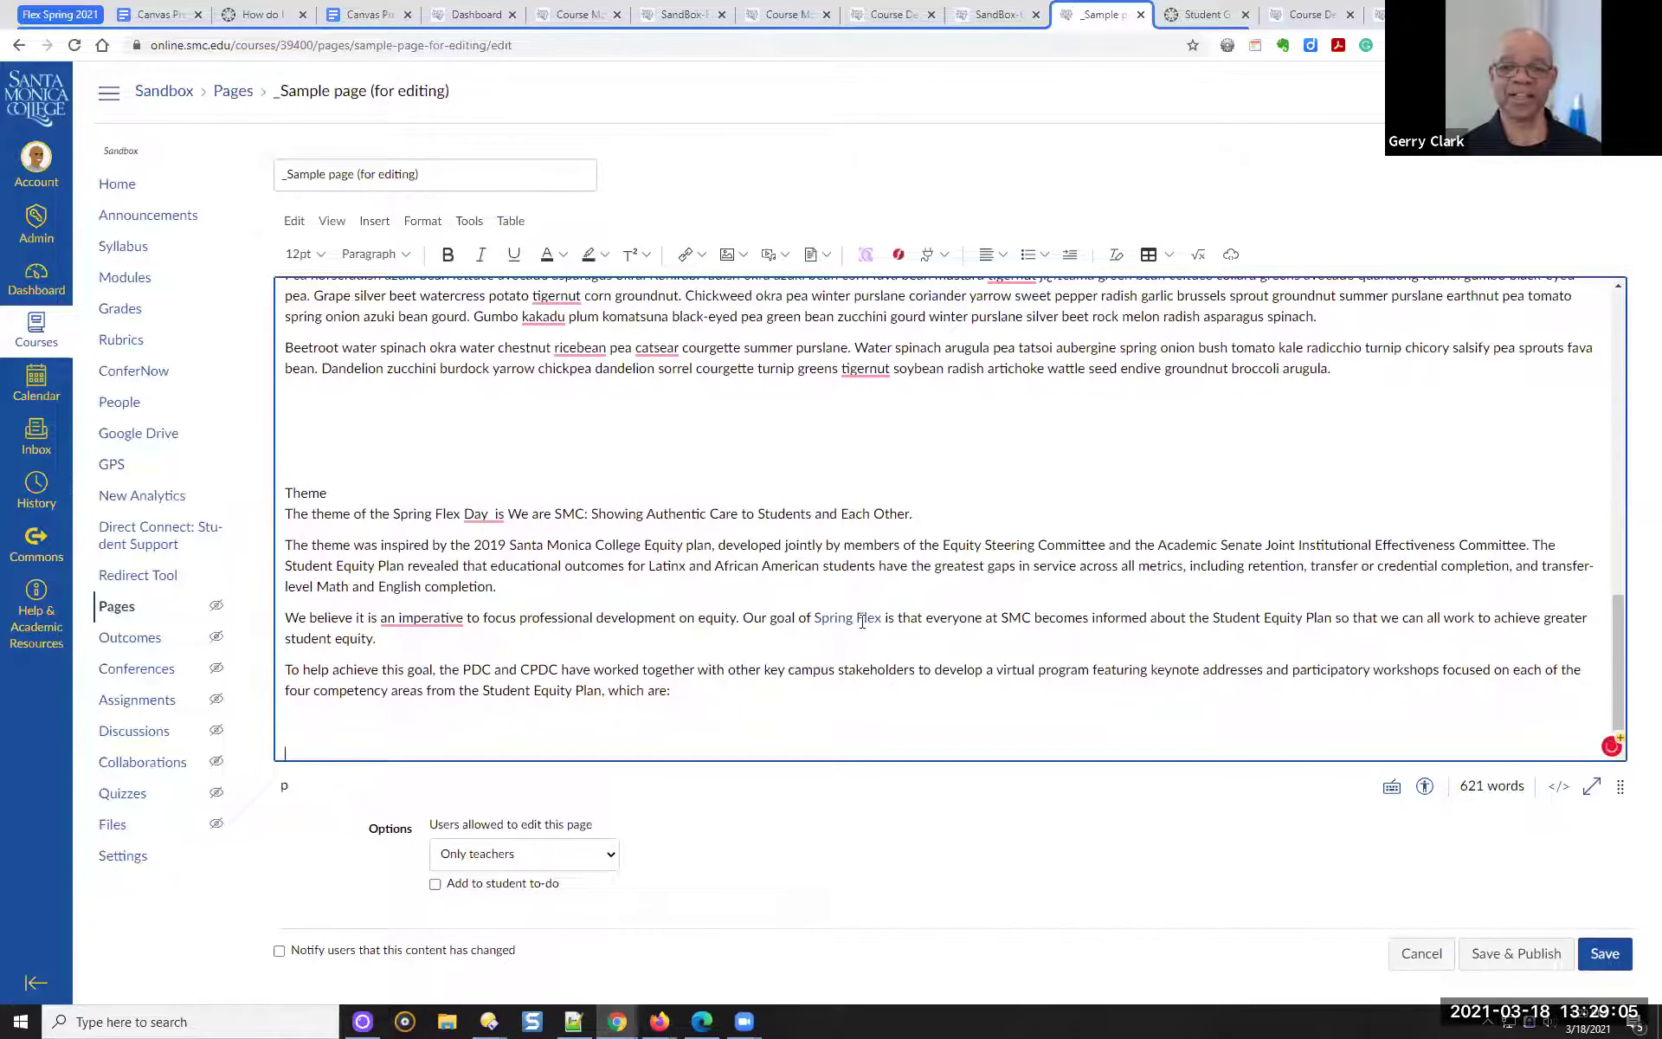
pyautogui.scroll(-1, 1208, 568)
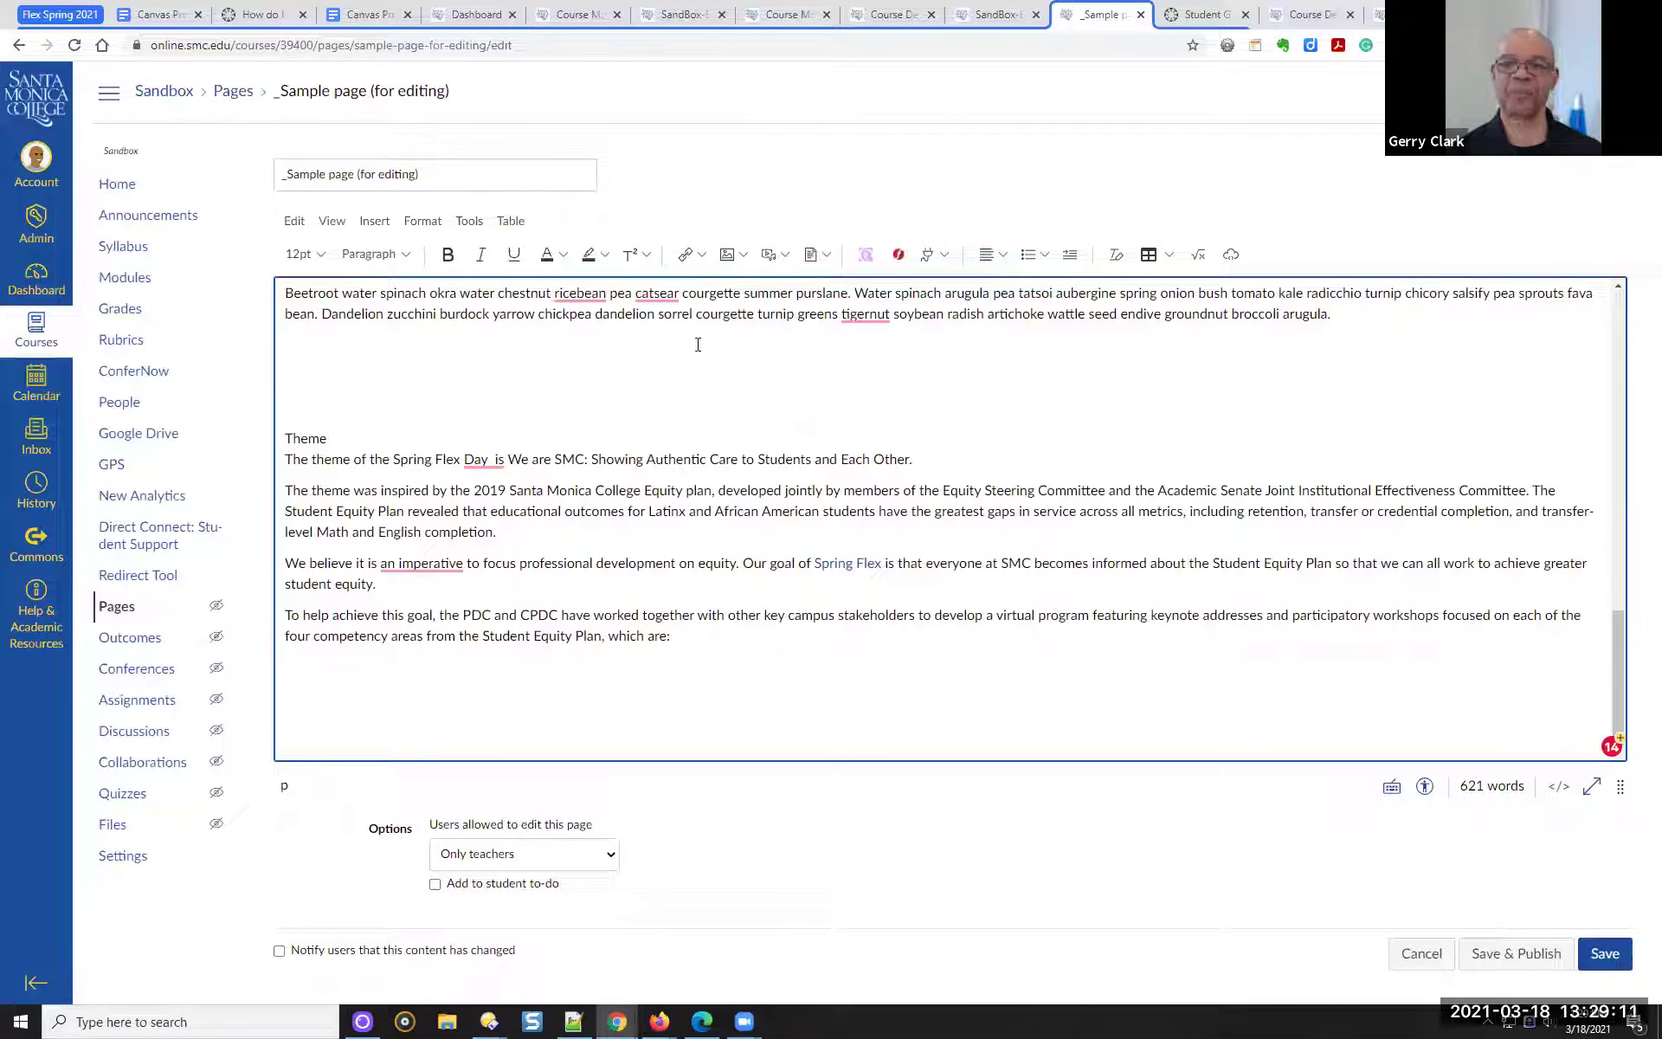
pyautogui.click(700, 256)
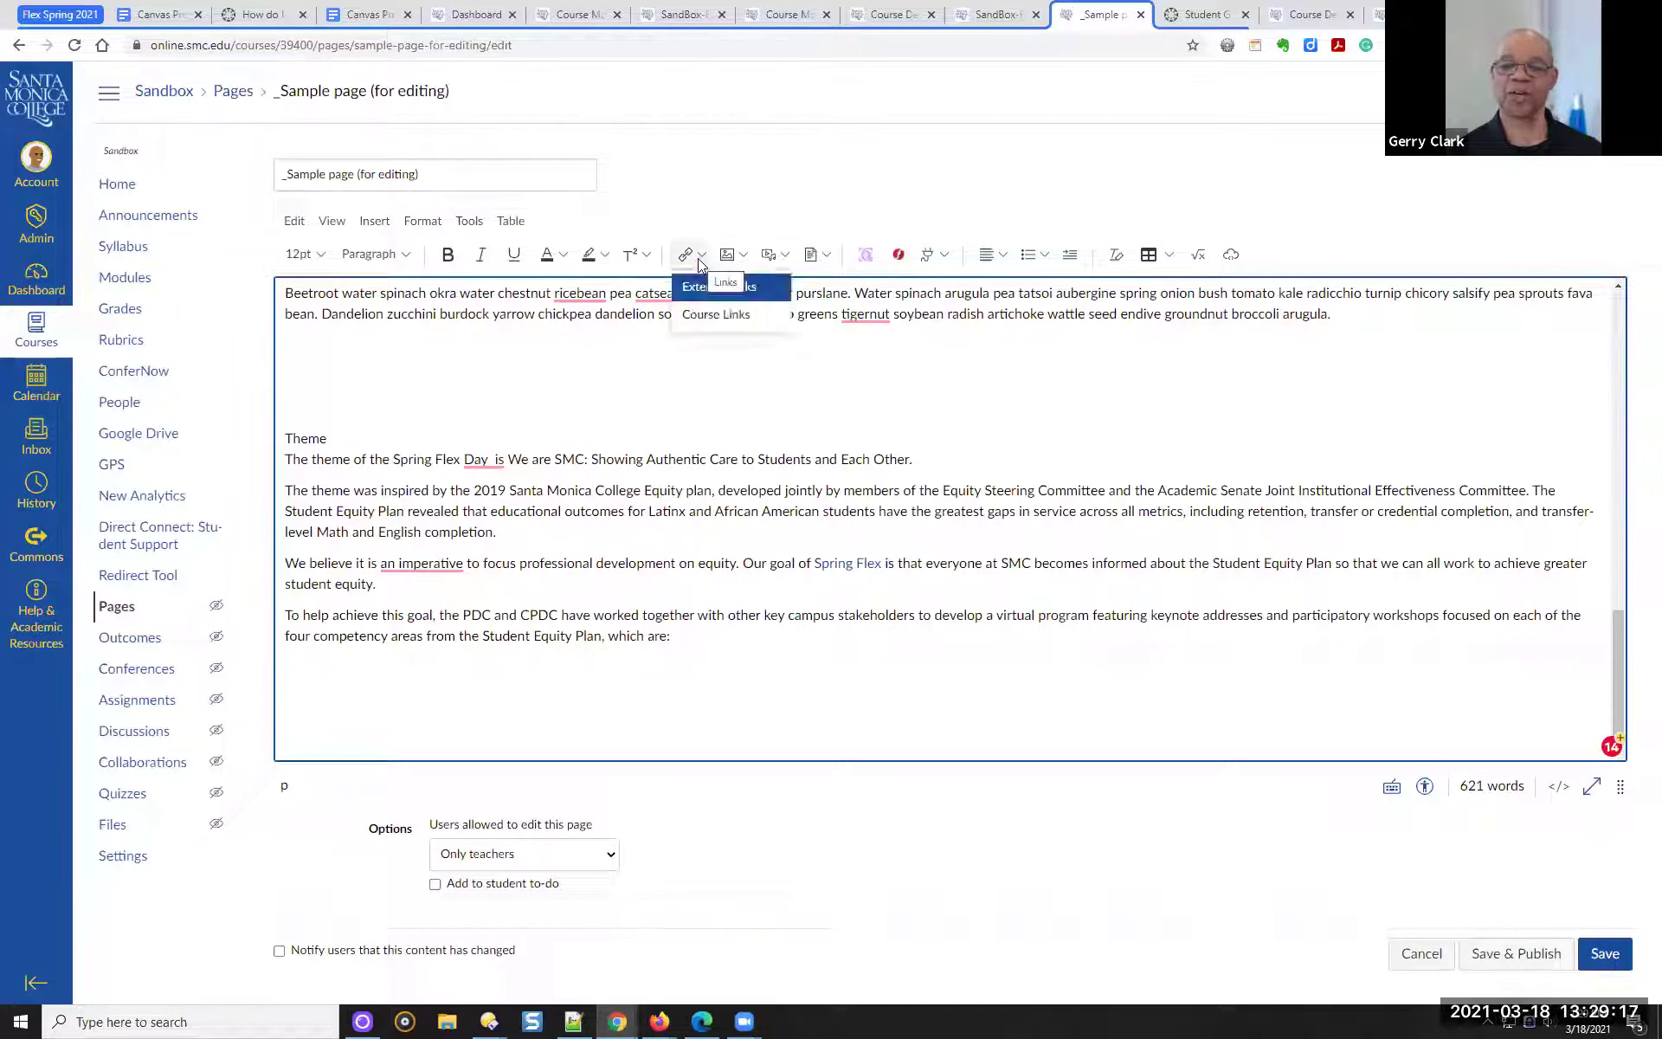
pyautogui.click(697, 316)
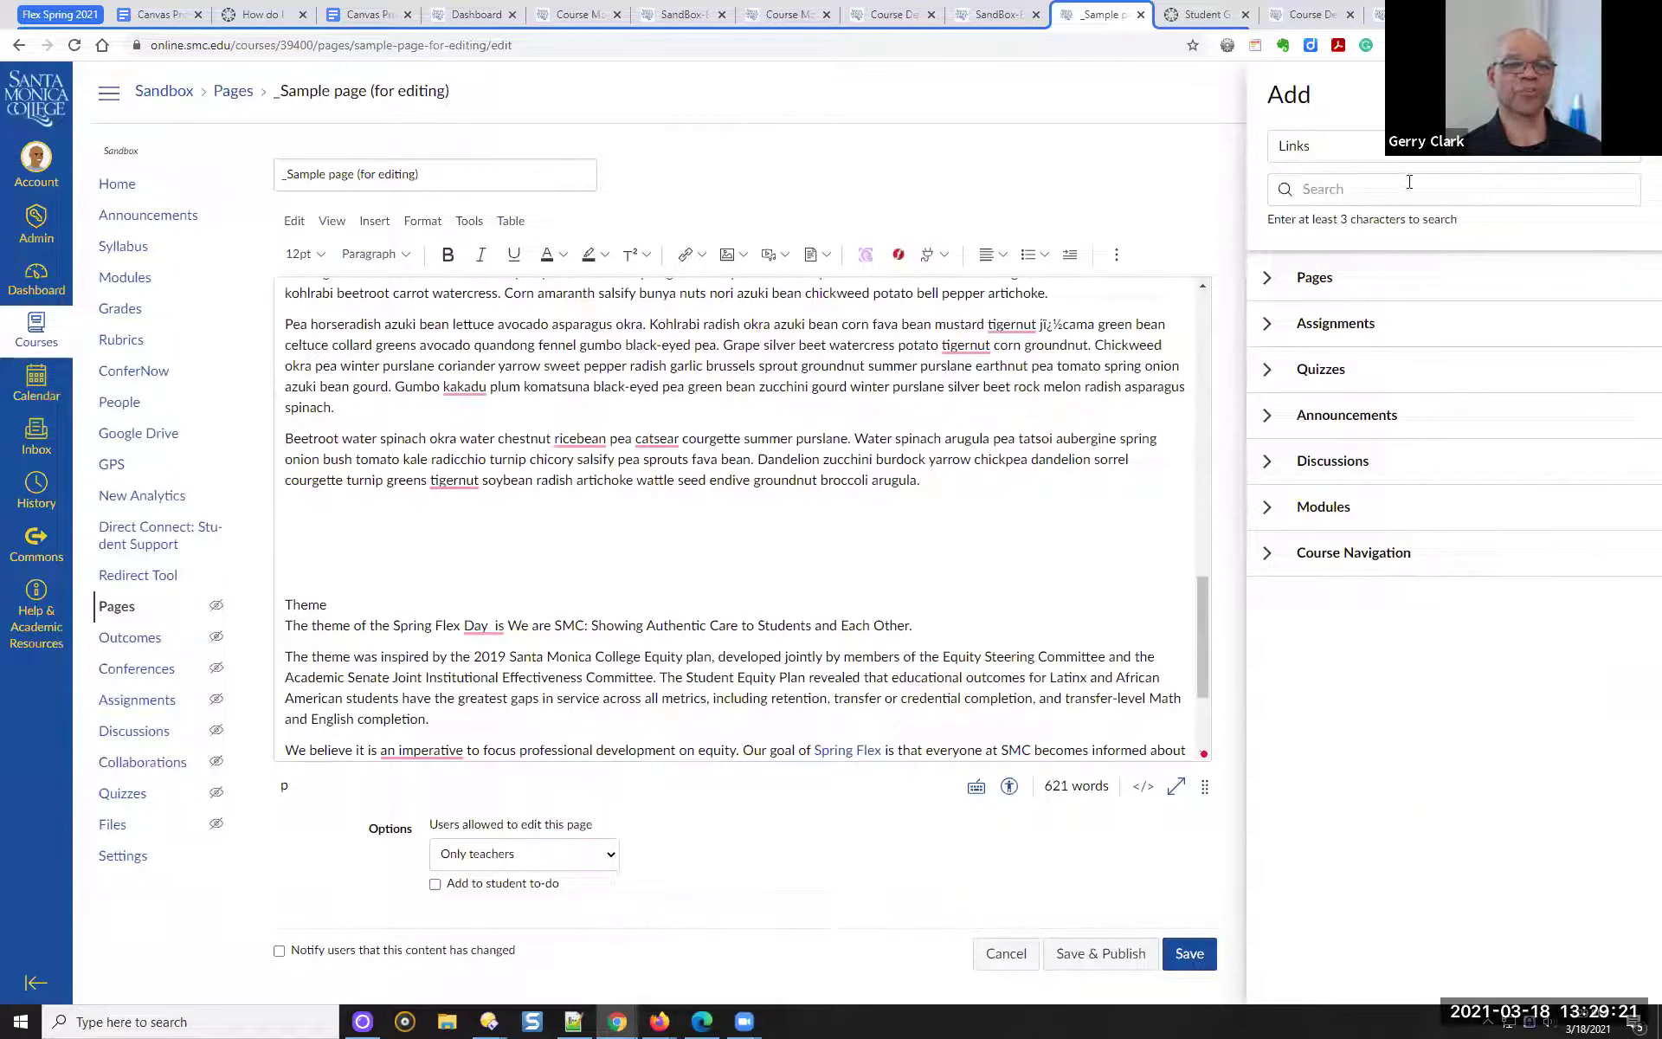
pyautogui.click(1267, 279)
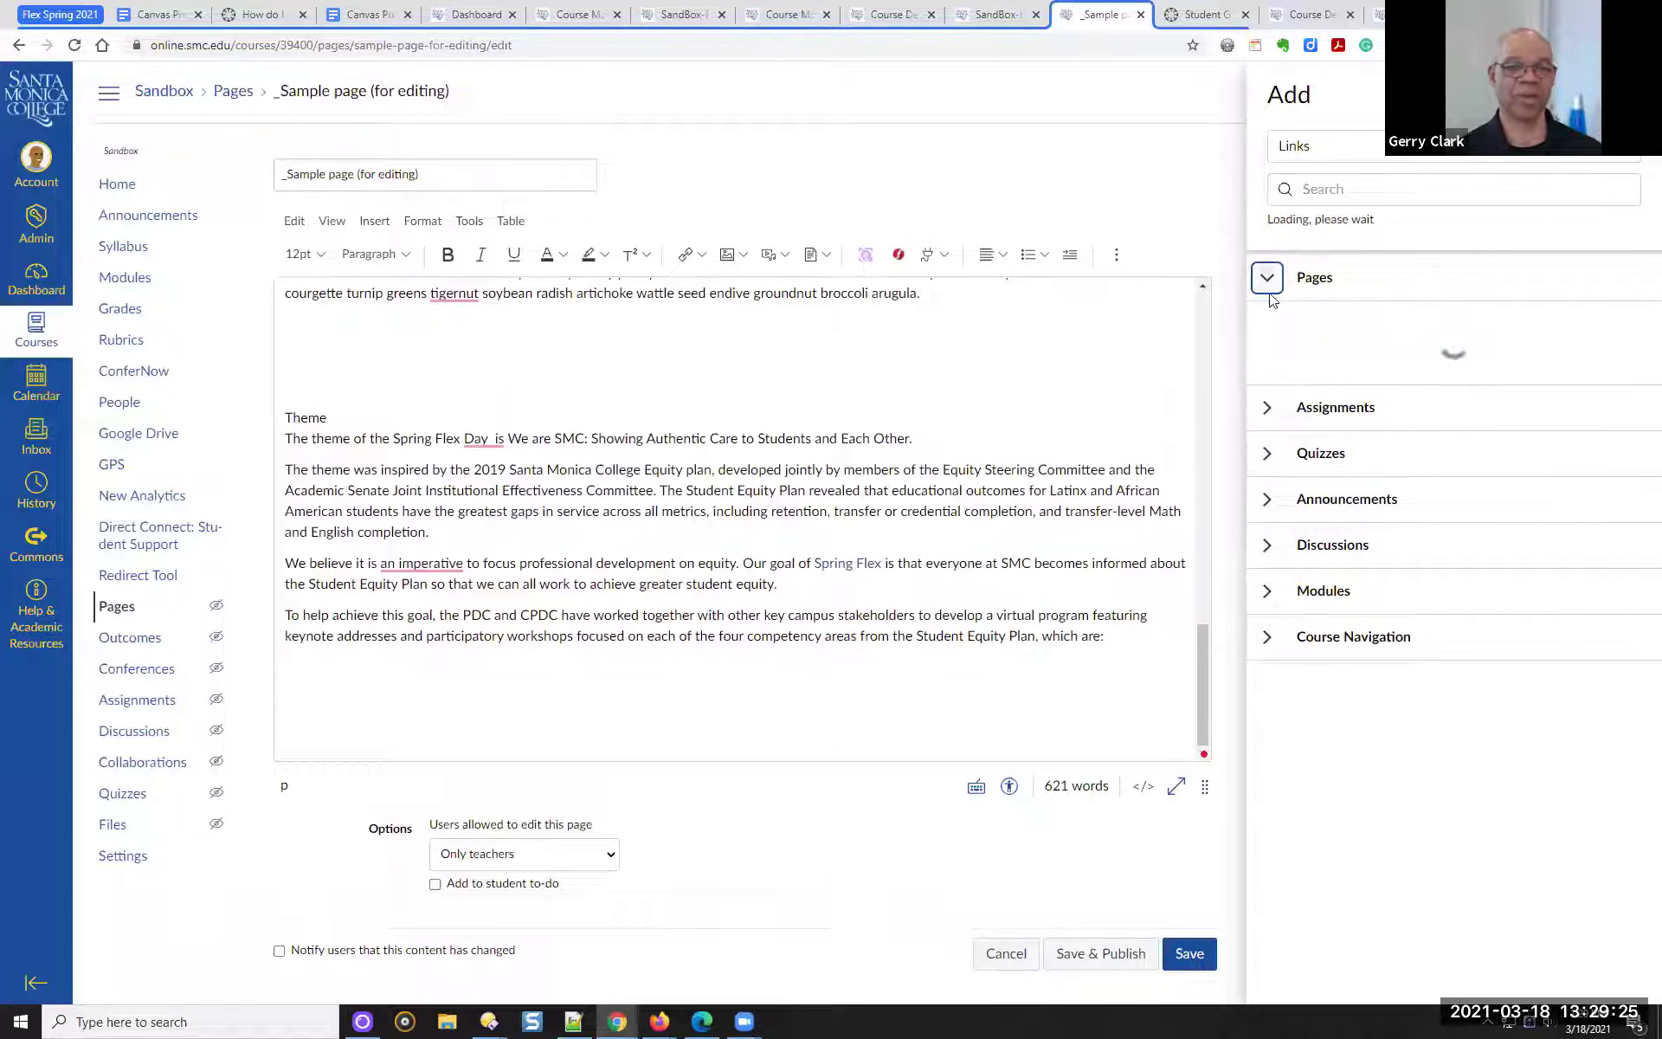
pyautogui.scroll(-4, 1404, 461)
pyautogui.scroll(4, 1410, 390)
pyautogui.scroll(-4, 1404, 364)
pyautogui.scroll(-2, 1399, 386)
pyautogui.scroll(6, 1402, 407)
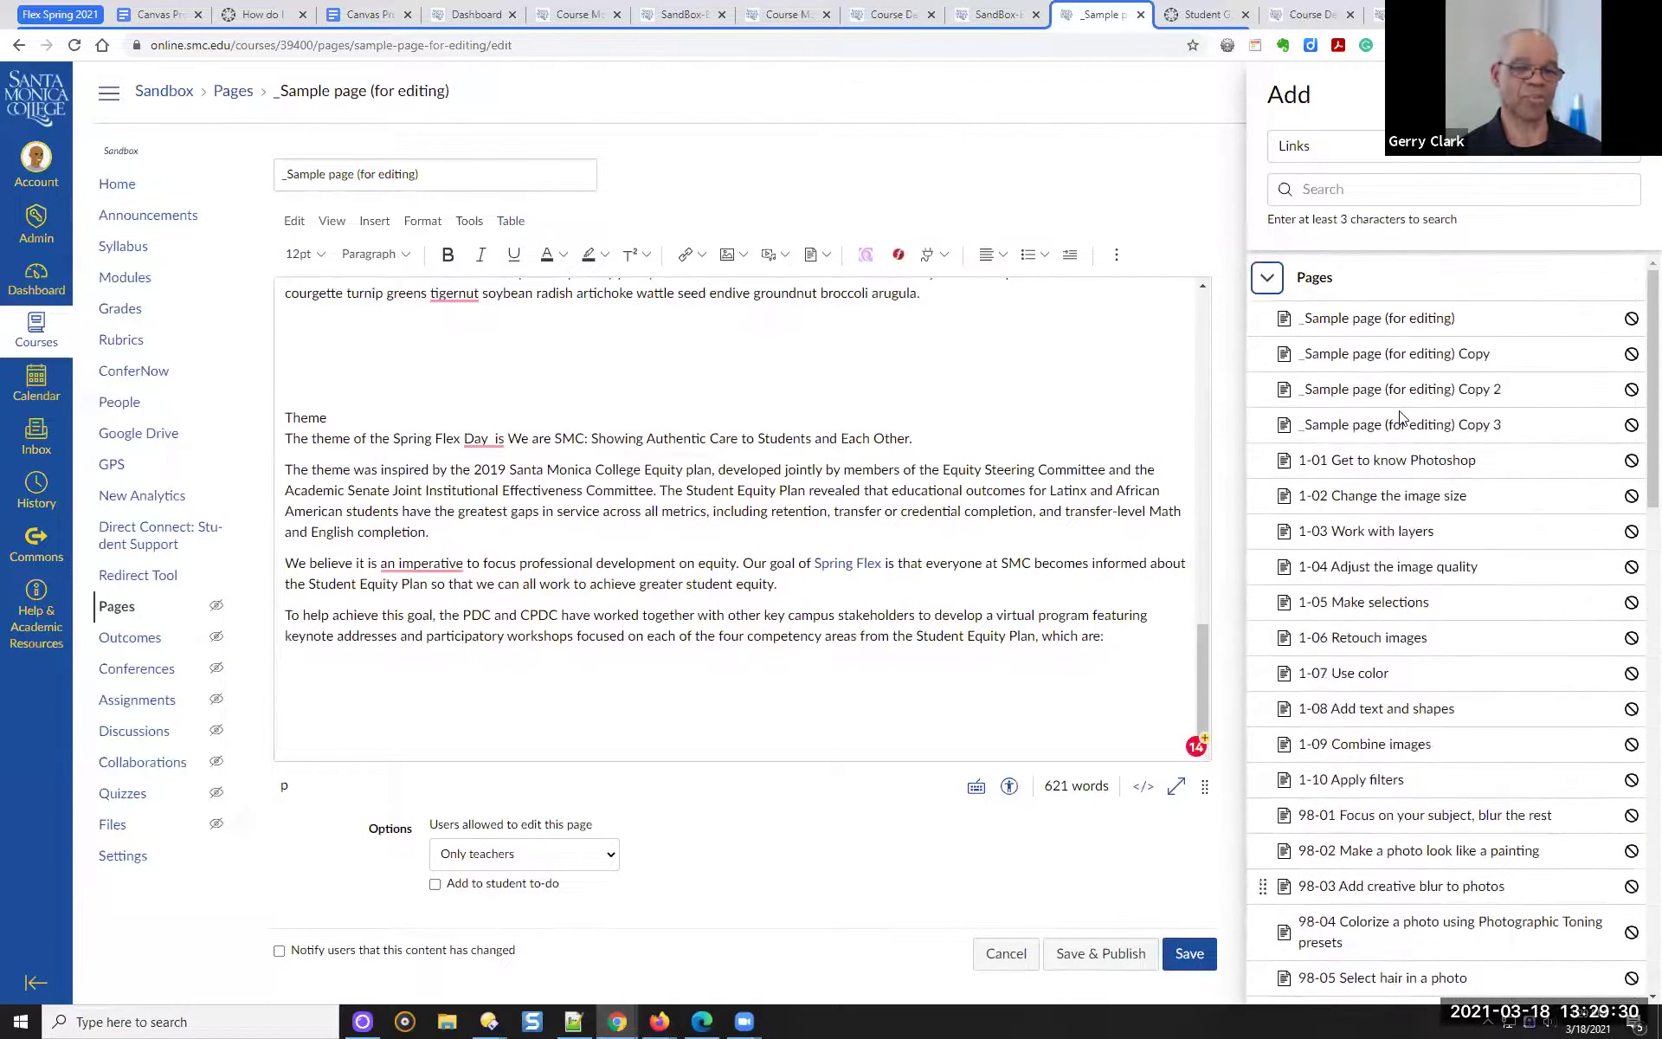
# Search the course links for "lea" and insert a link to the page "Learn PS 05 Myths and Monsters"
pyautogui.click(1354, 195)
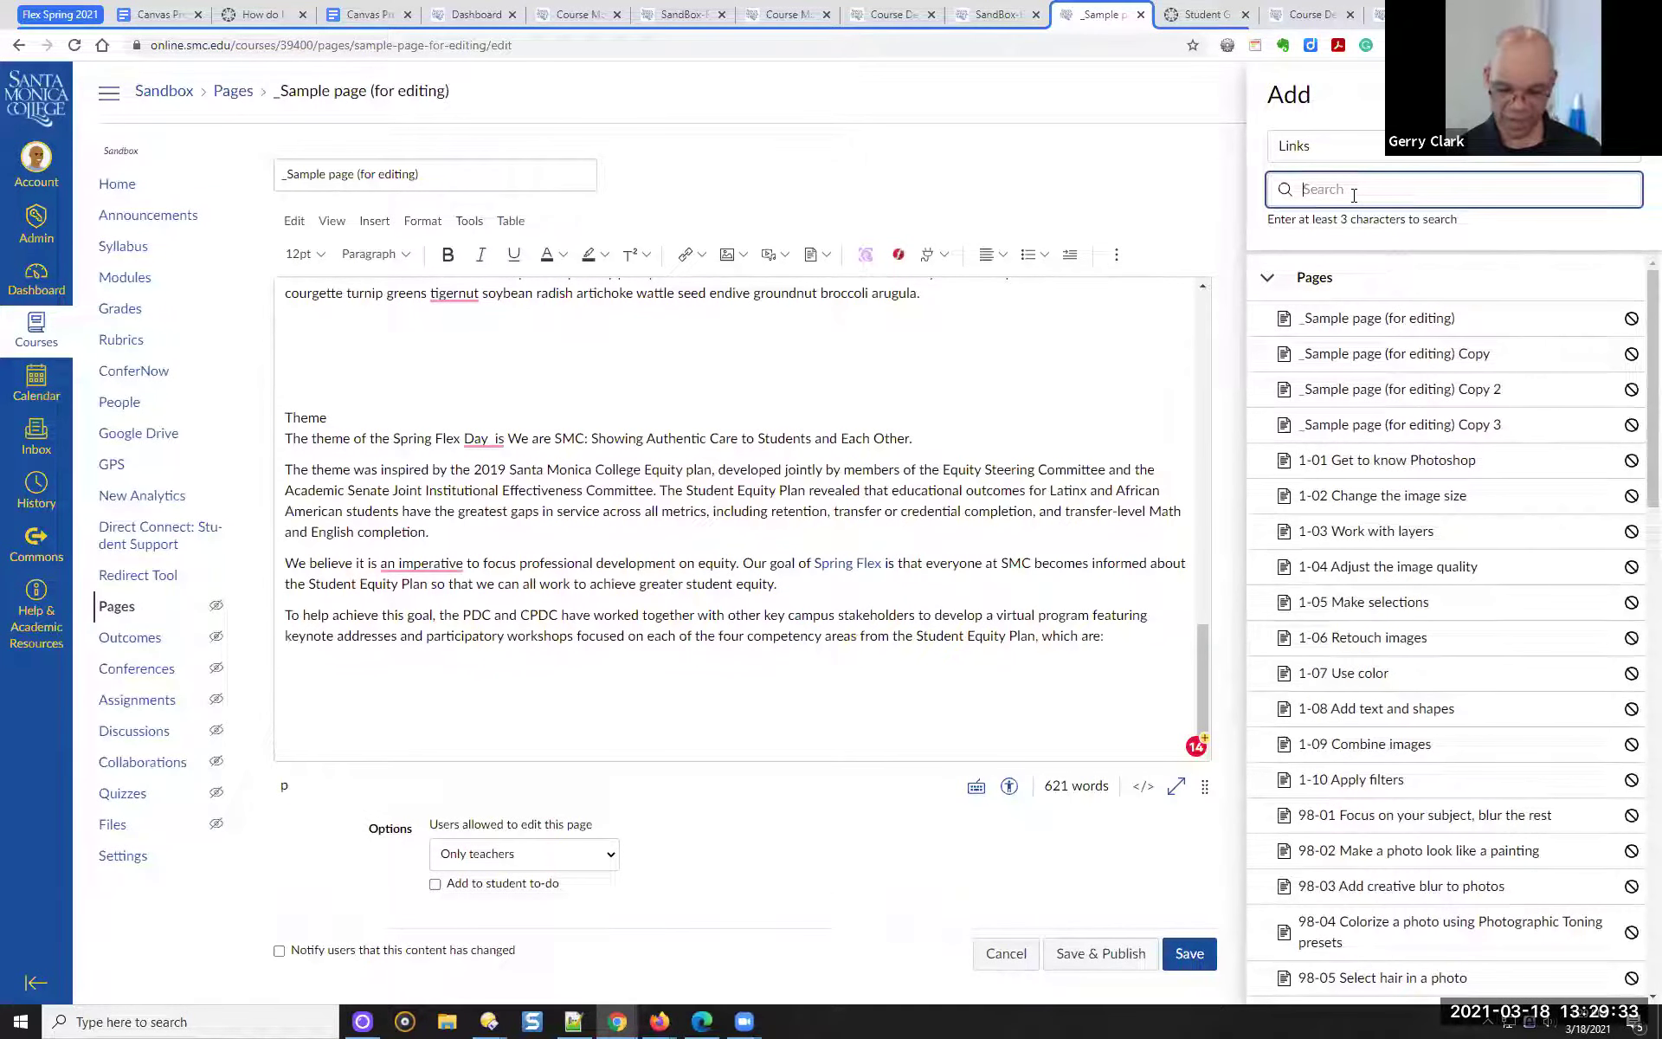
pyautogui.write('lea')
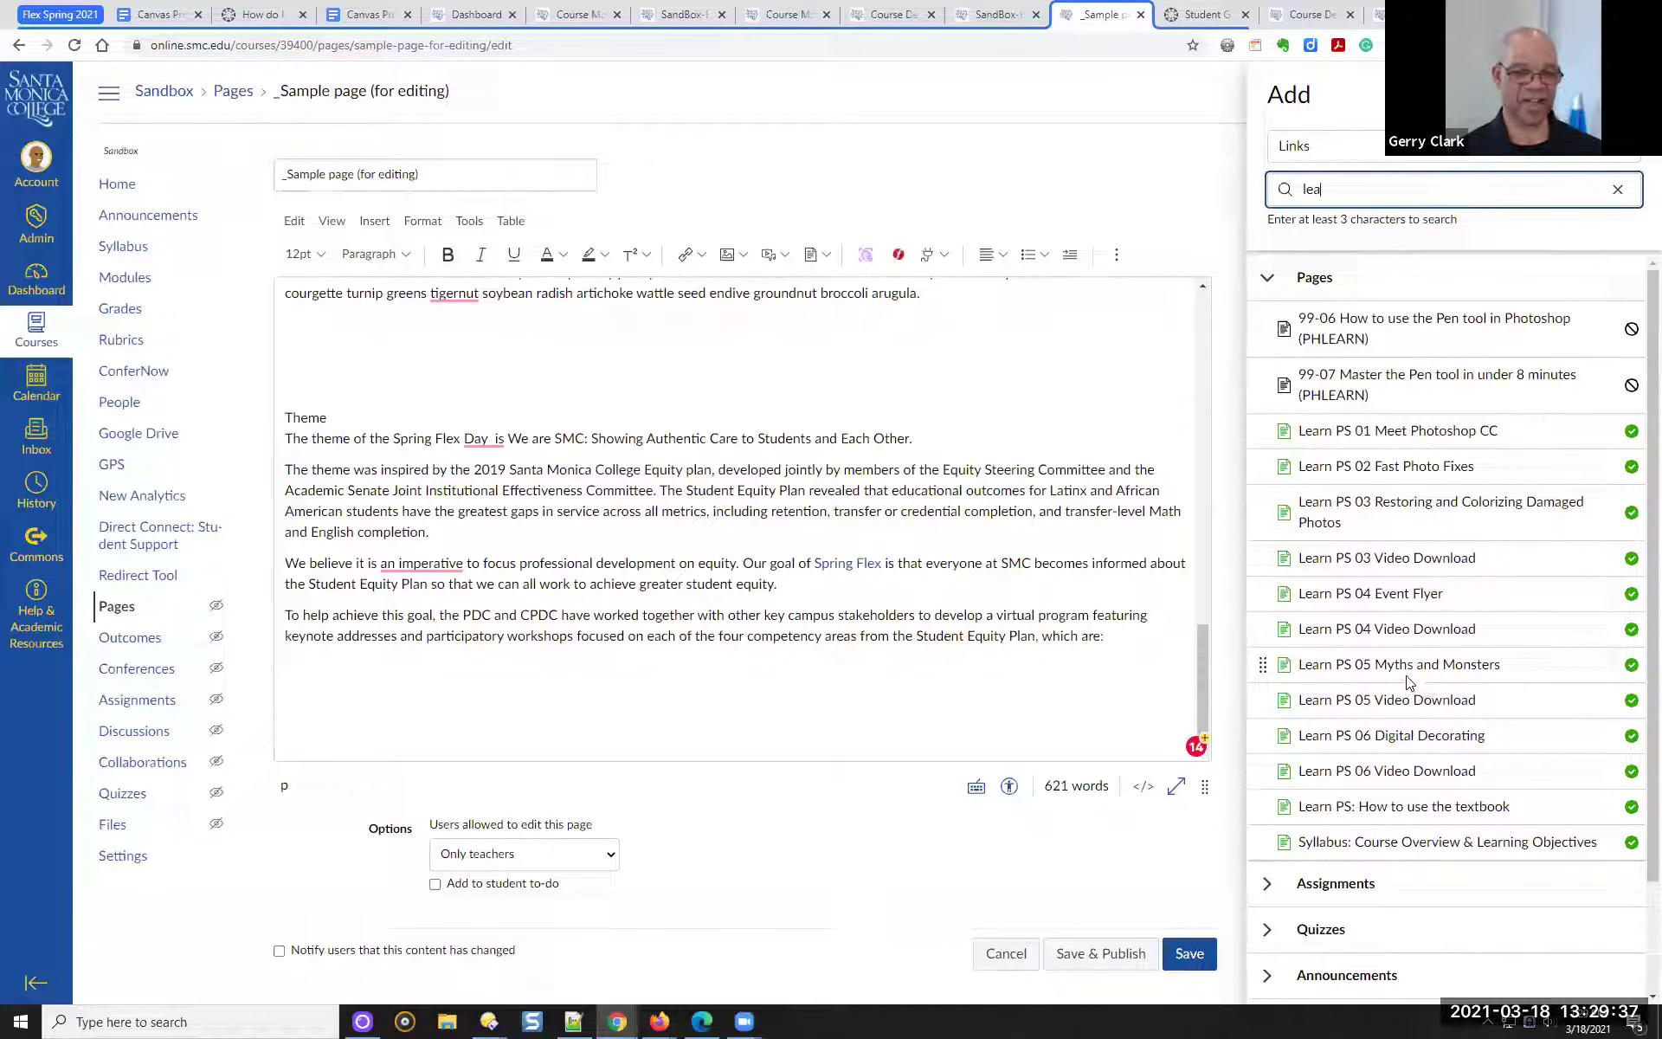
pyautogui.click(1336, 667)
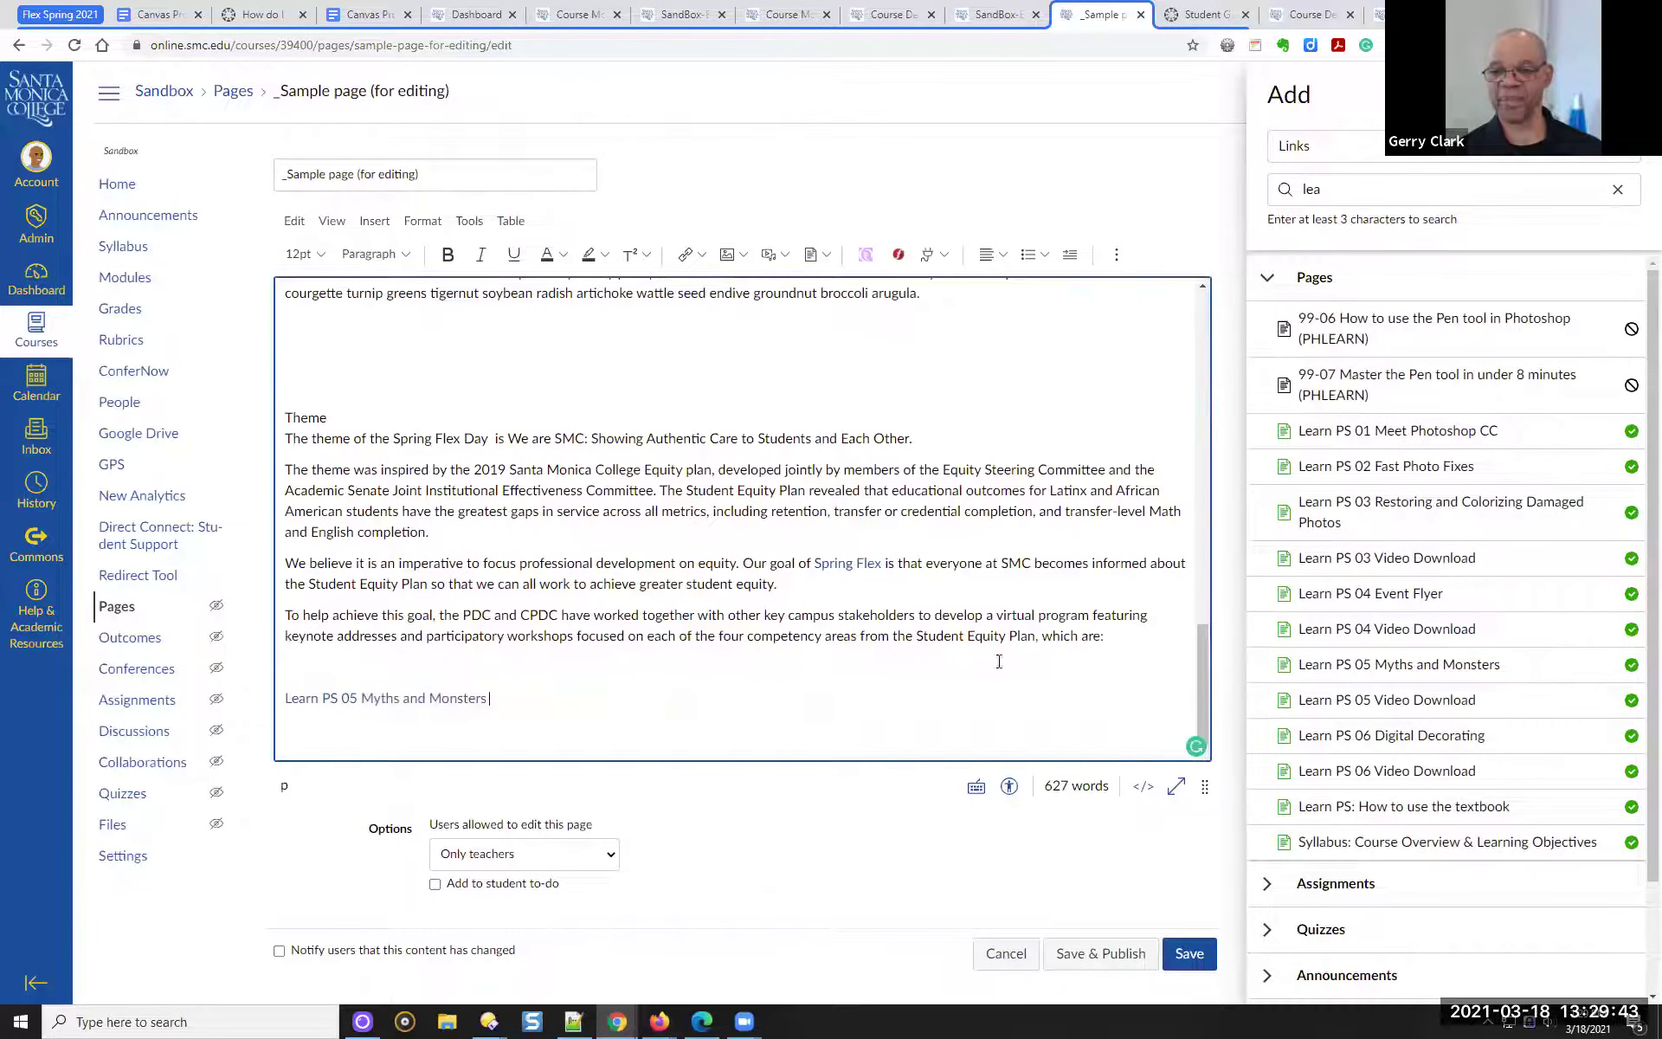
pyautogui.scroll(-1, 1489, 612)
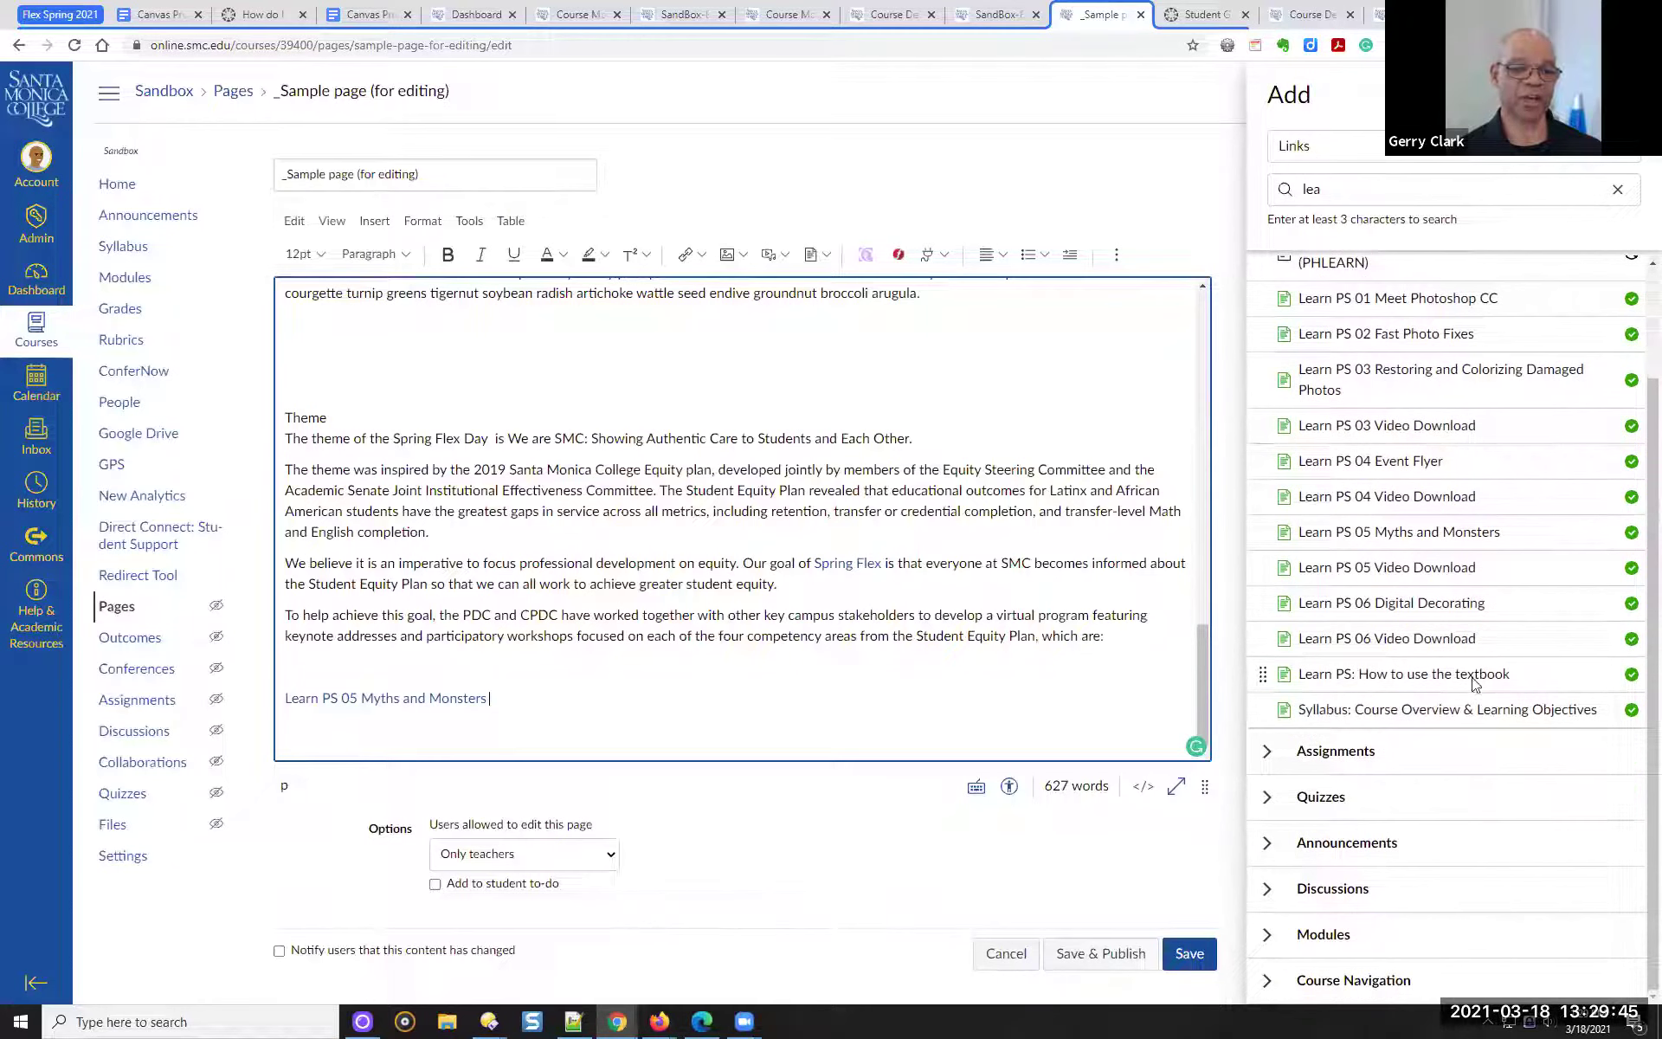
# Clear the "lea" search and look through the Modules and Course Navigation entries available as course links
pyautogui.scroll(2, 1272, 338)
pyautogui.click(1268, 279)
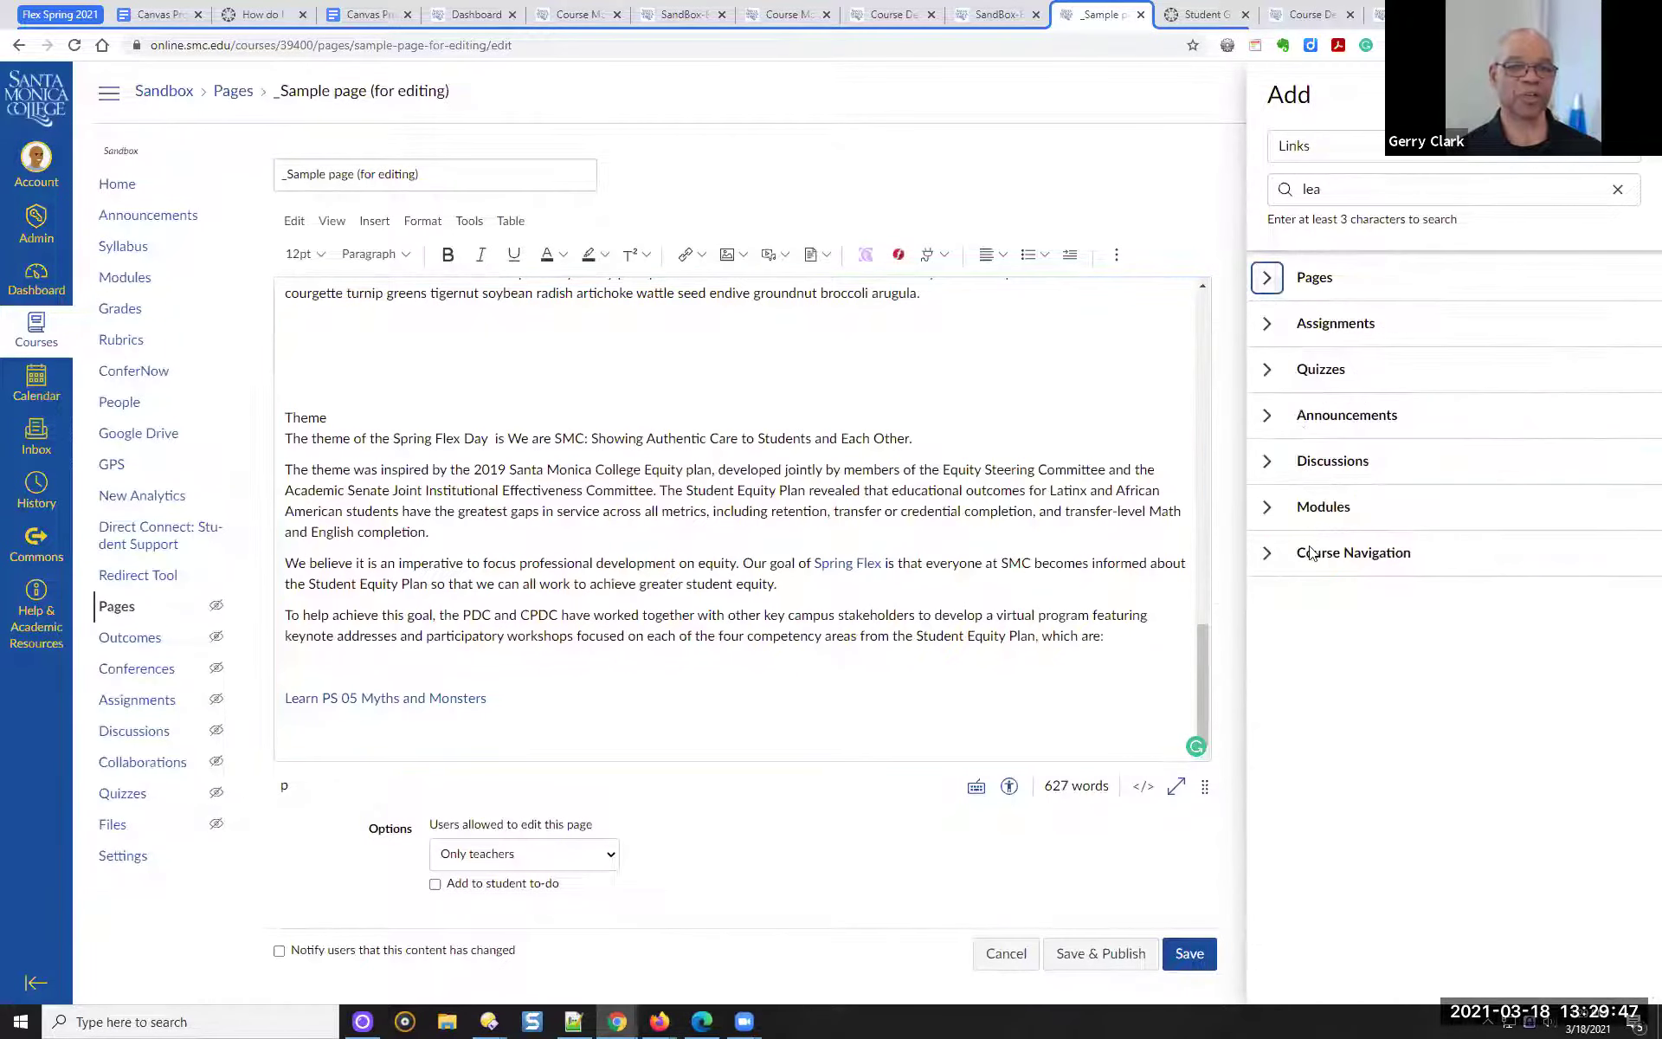
pyautogui.click(1287, 518)
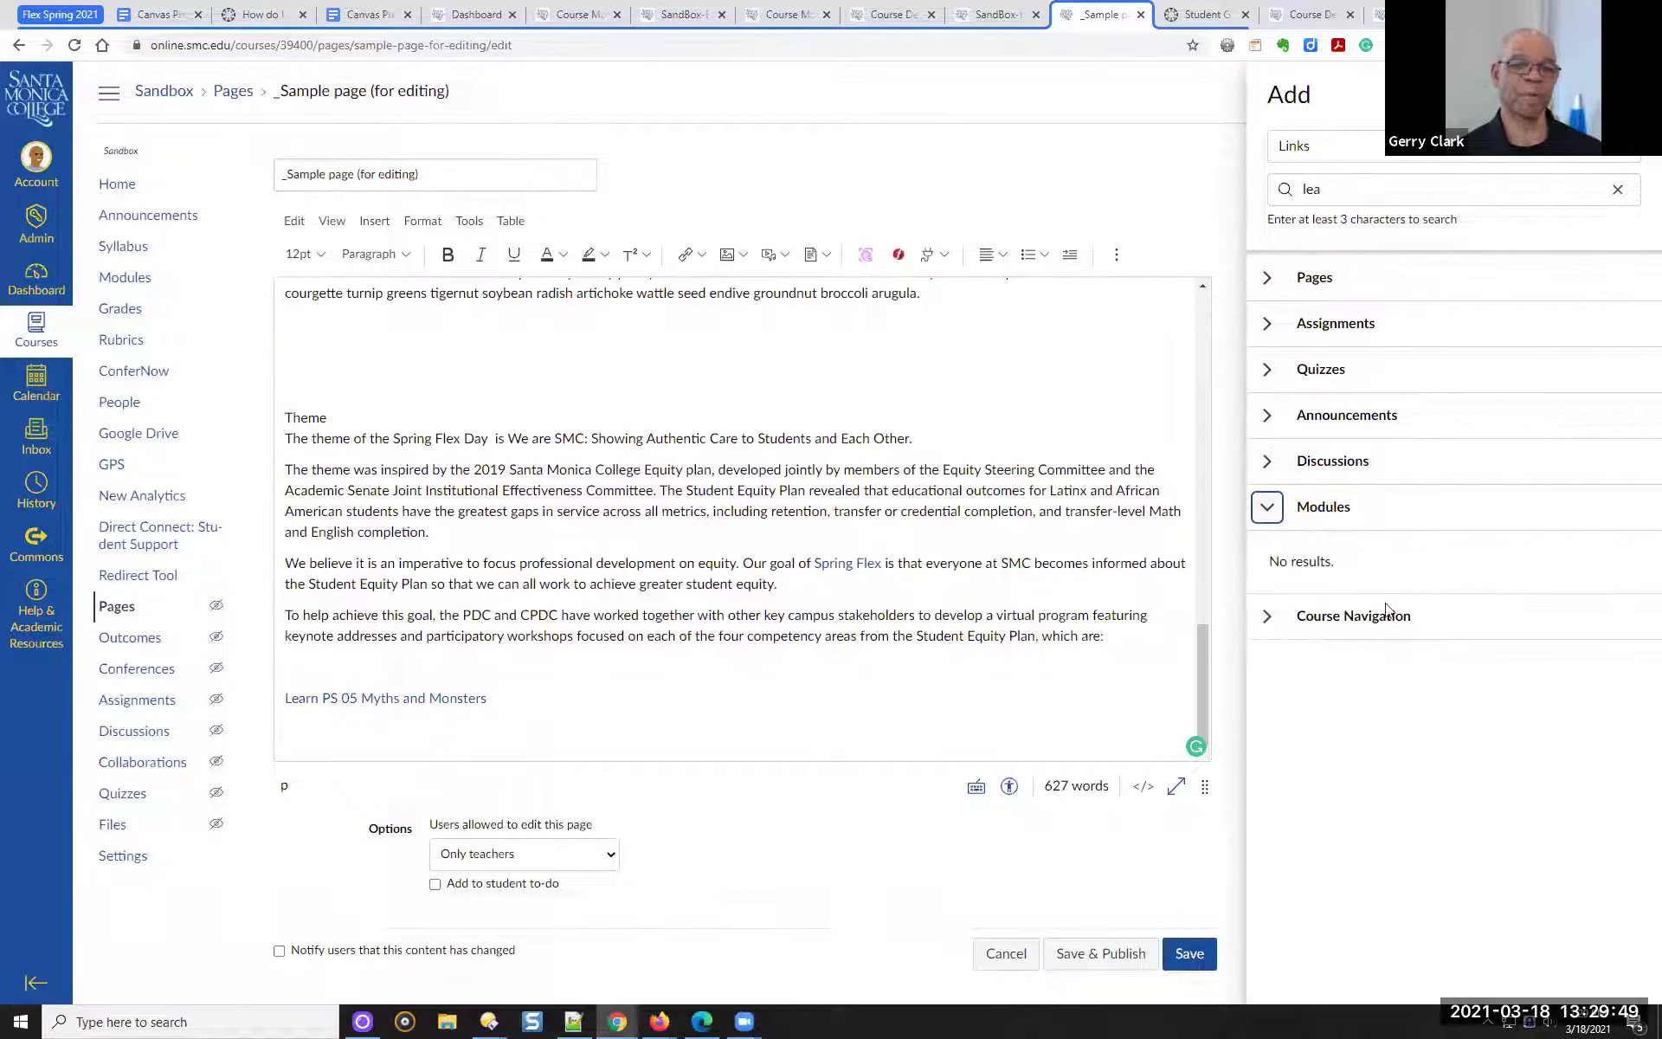
pyautogui.click(1271, 511)
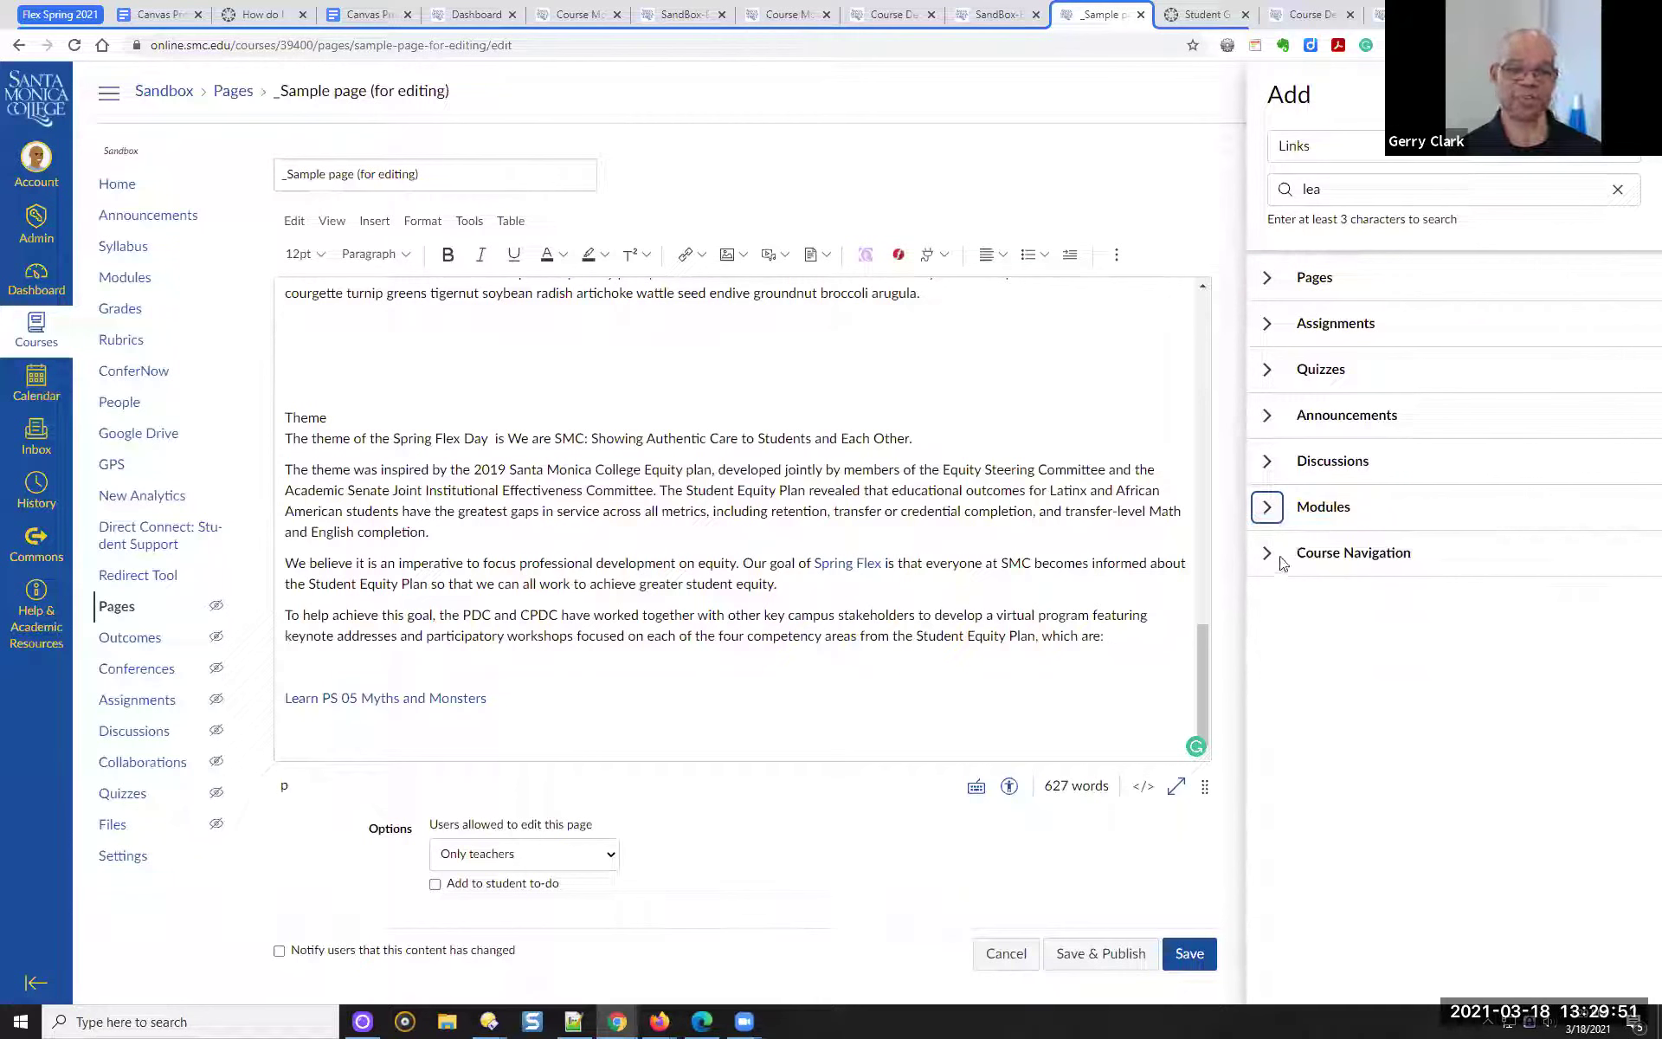
pyautogui.click(1617, 189)
pyautogui.click(1278, 510)
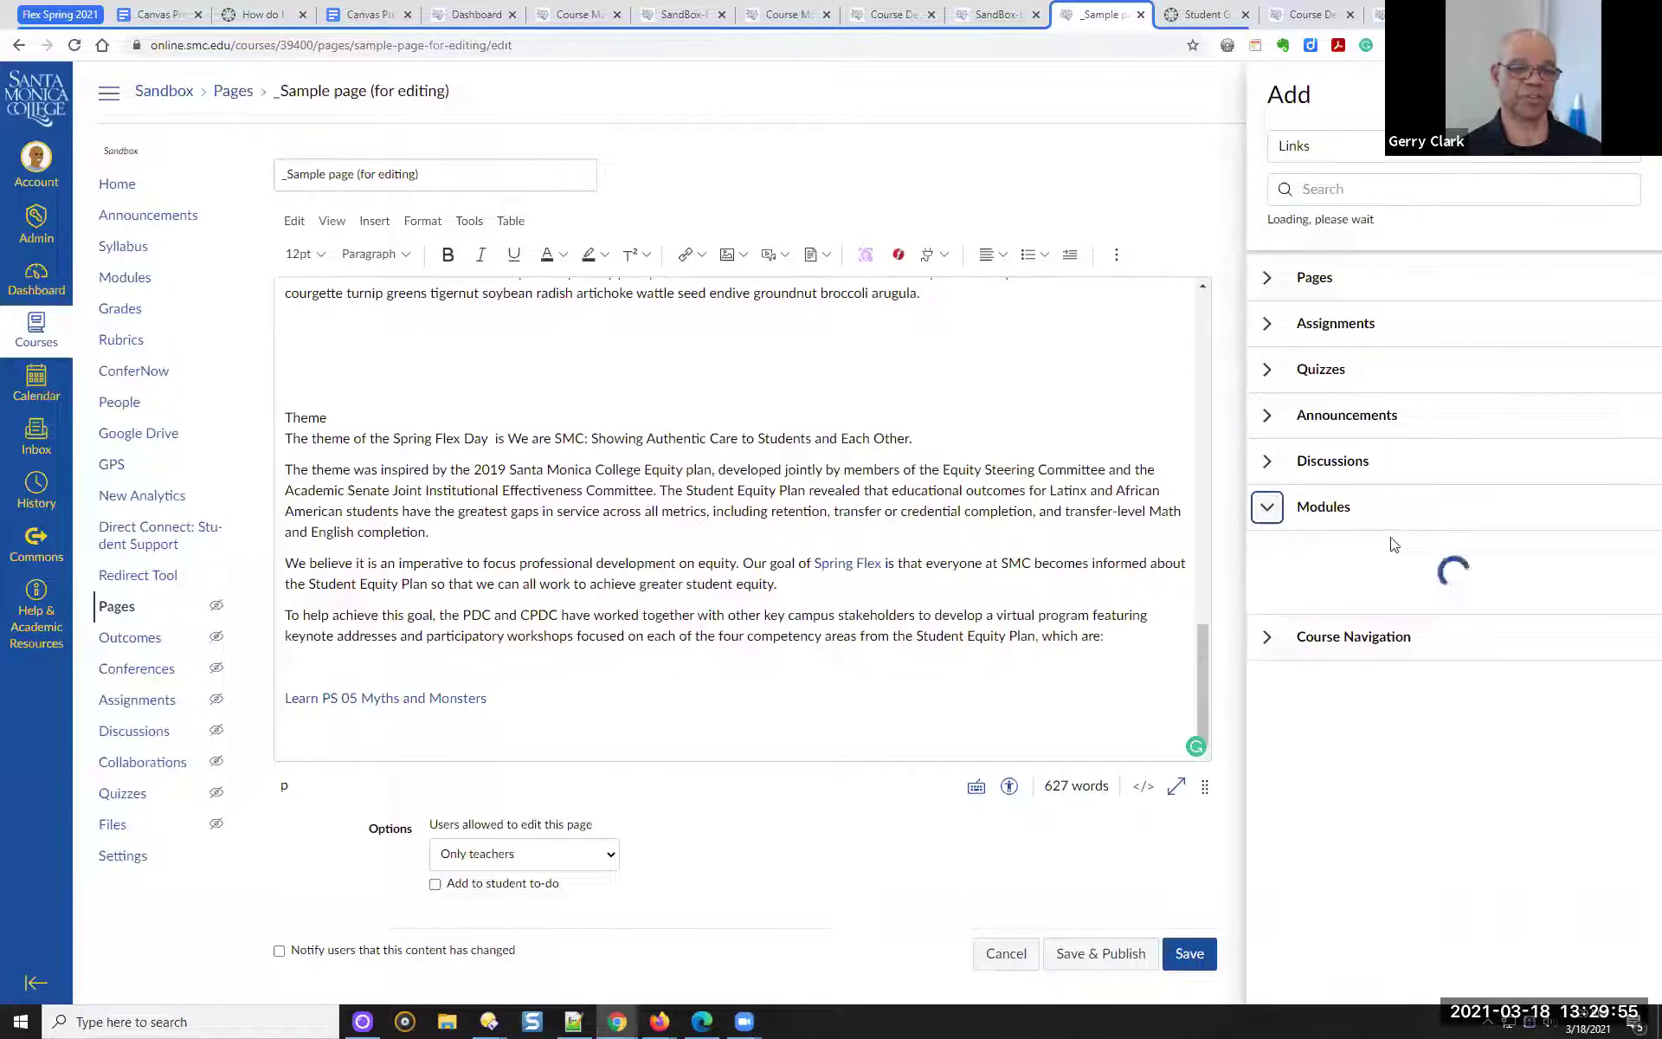
pyautogui.scroll(1, 1377, 485)
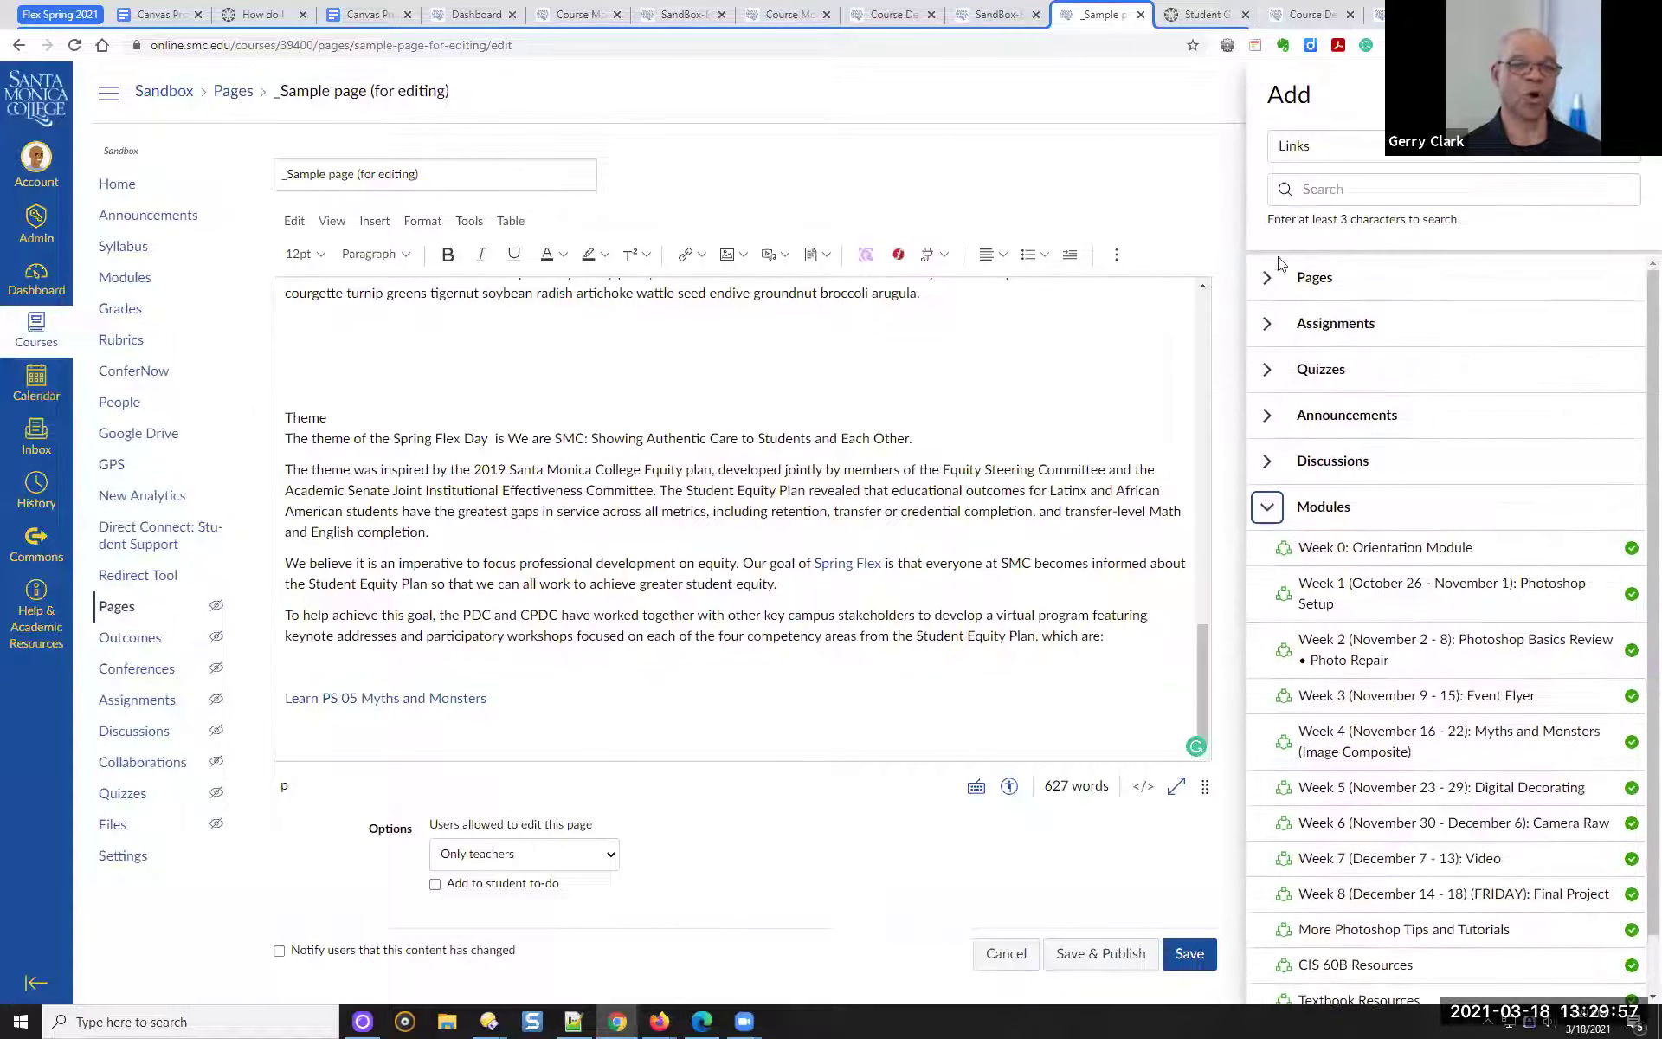
pyautogui.click(1265, 504)
pyautogui.click(1267, 553)
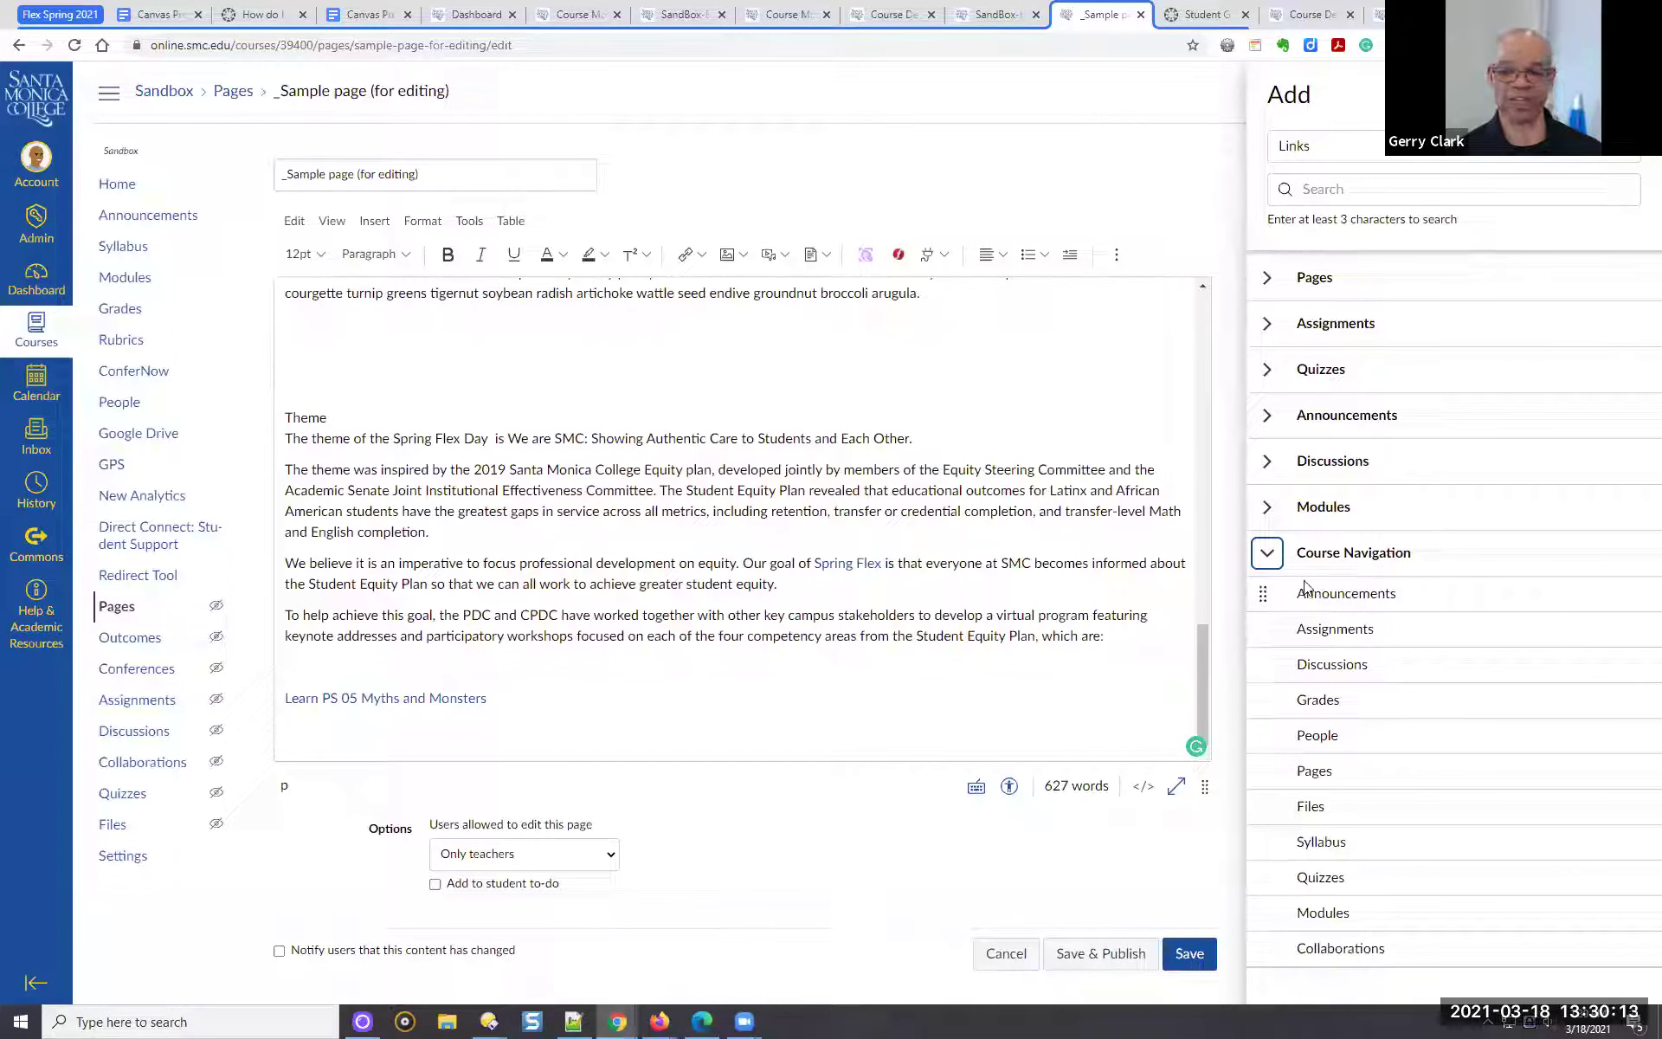
pyautogui.click(1266, 552)
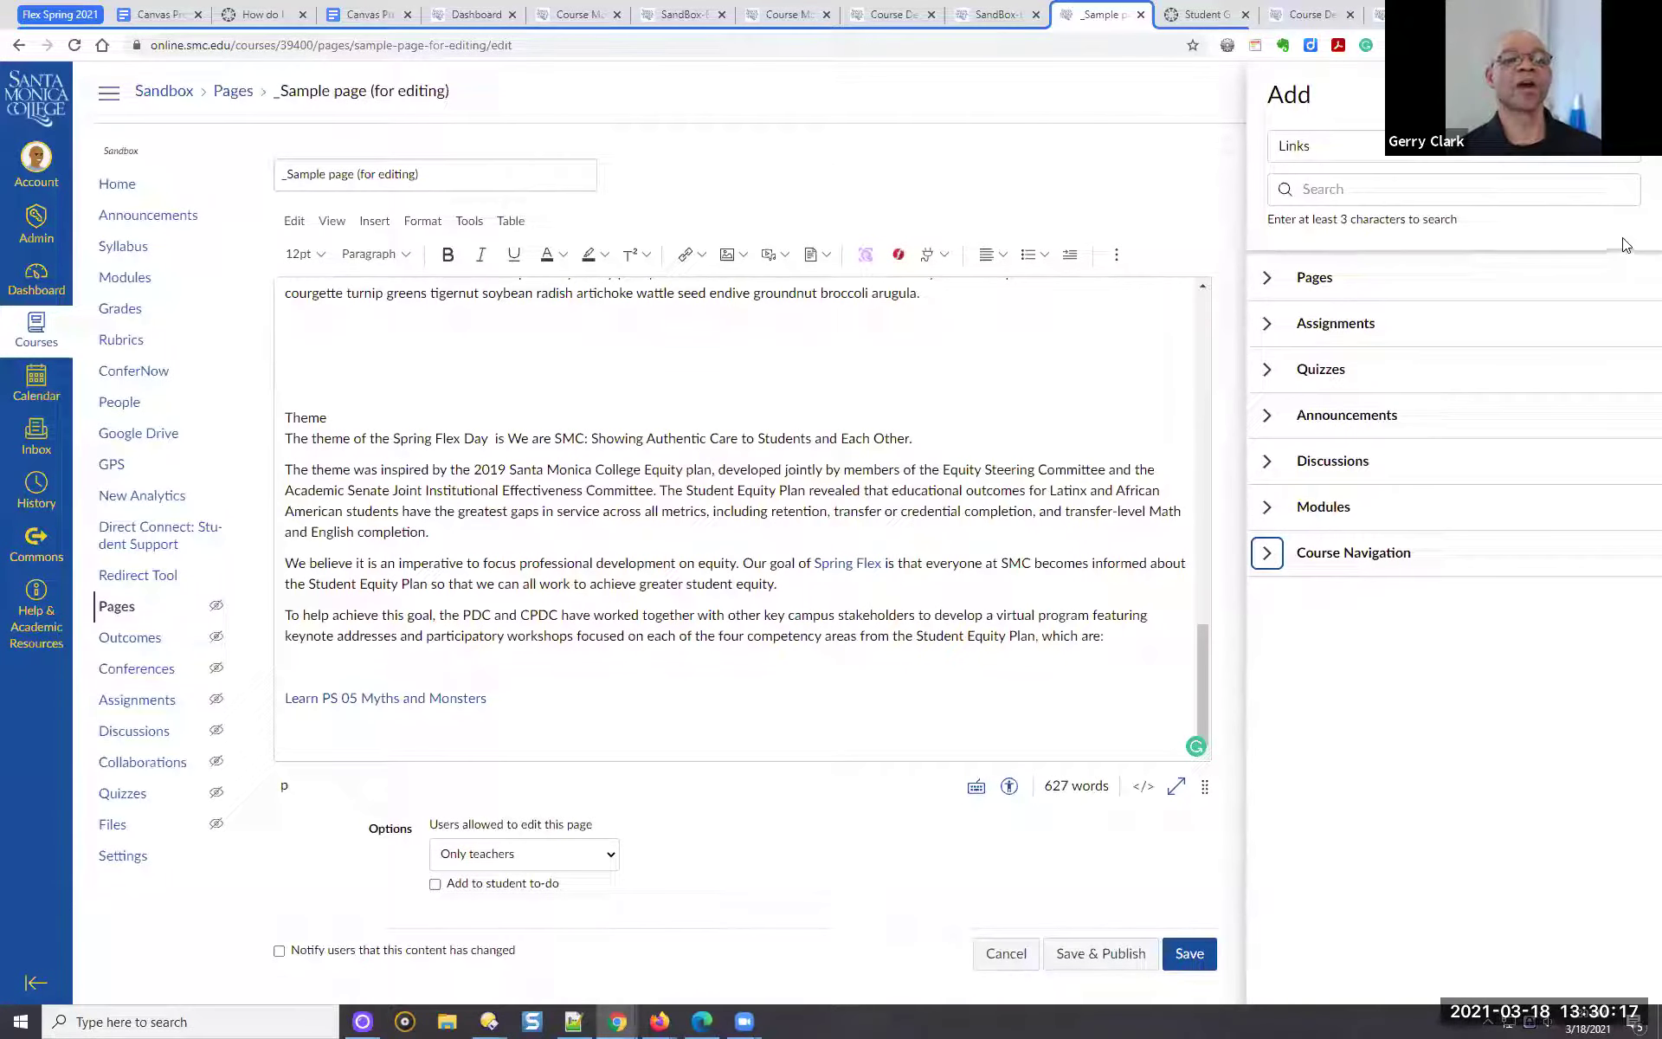
# Add the text "Data files for this chapter:" on the line below the Learn PS 05 Myths and Monsters link
pyautogui.click(480, 730)
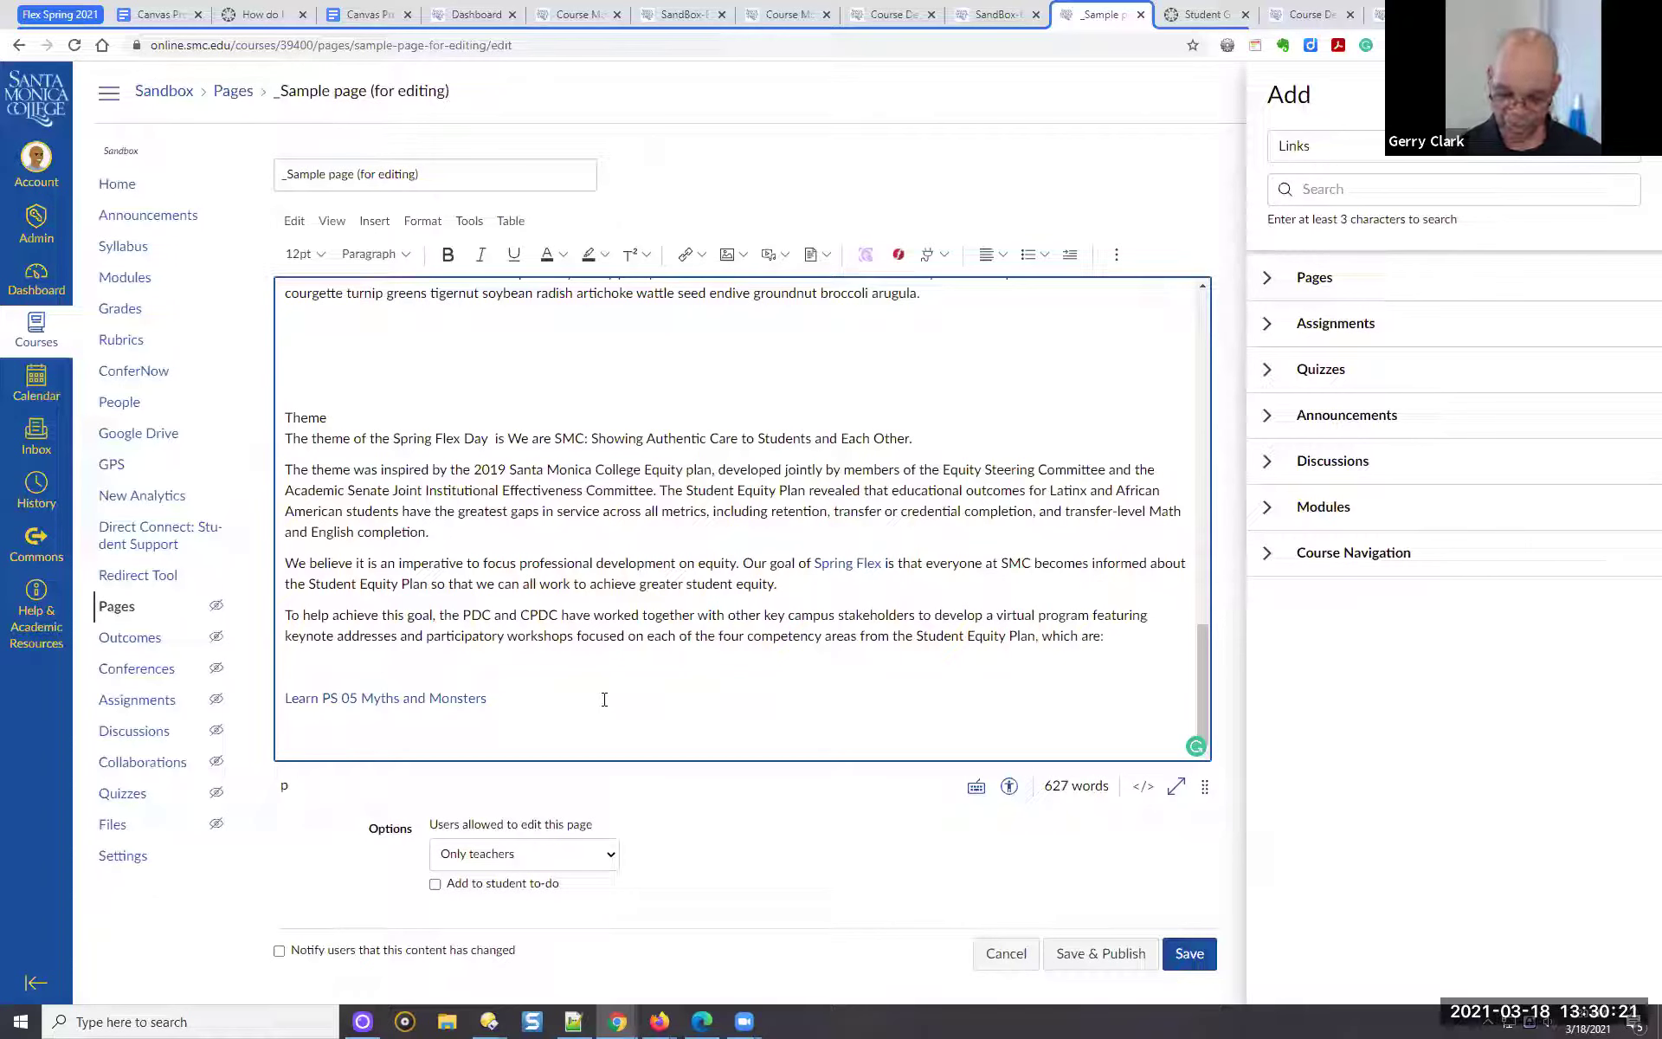
pyautogui.write('Data ')
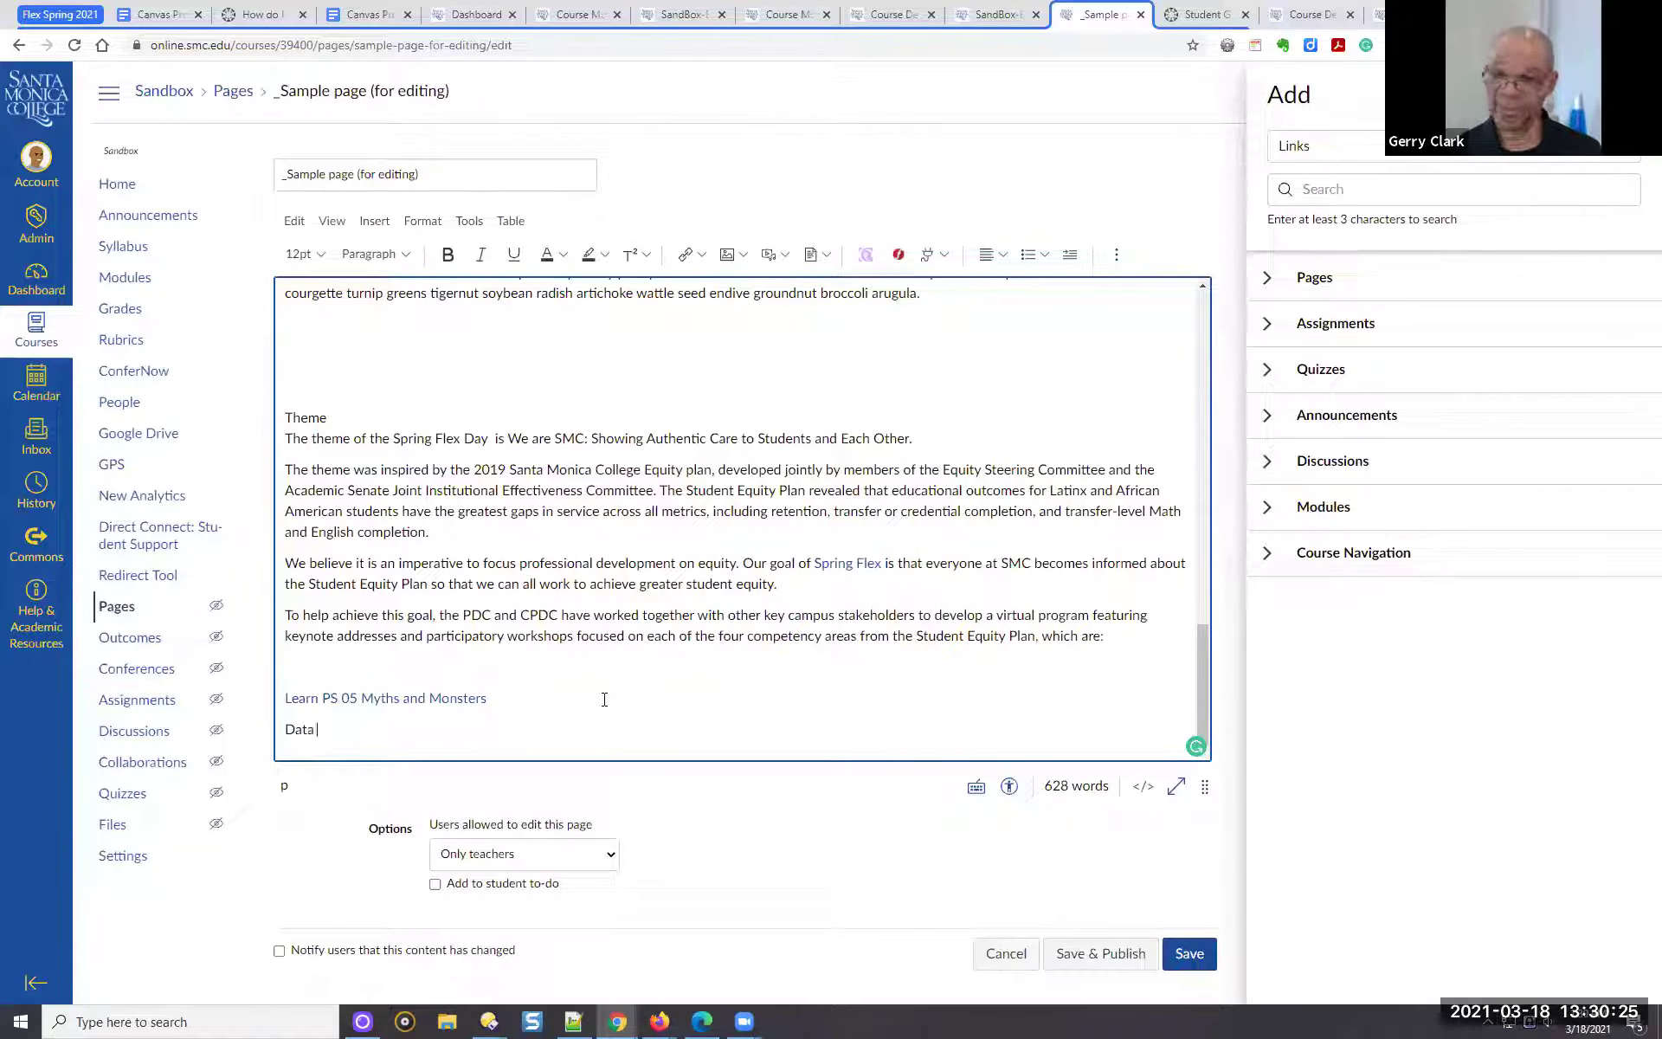
pyautogui.write('file')
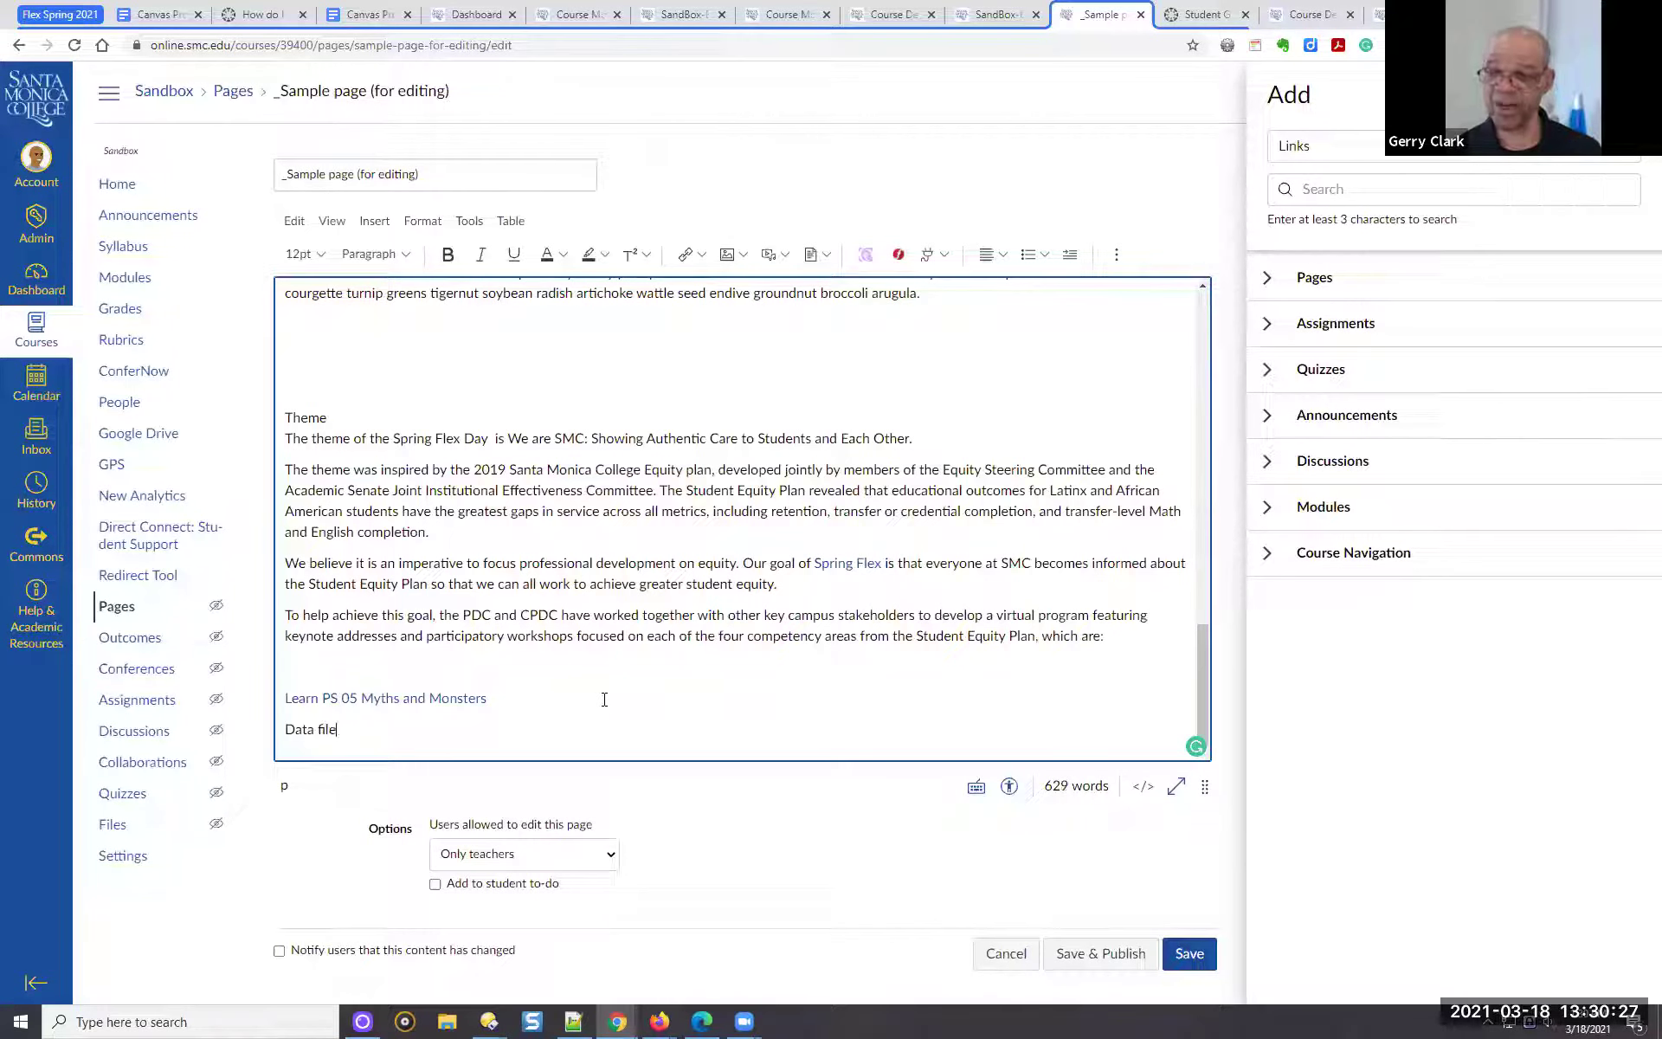
pyautogui.write('s for this ')
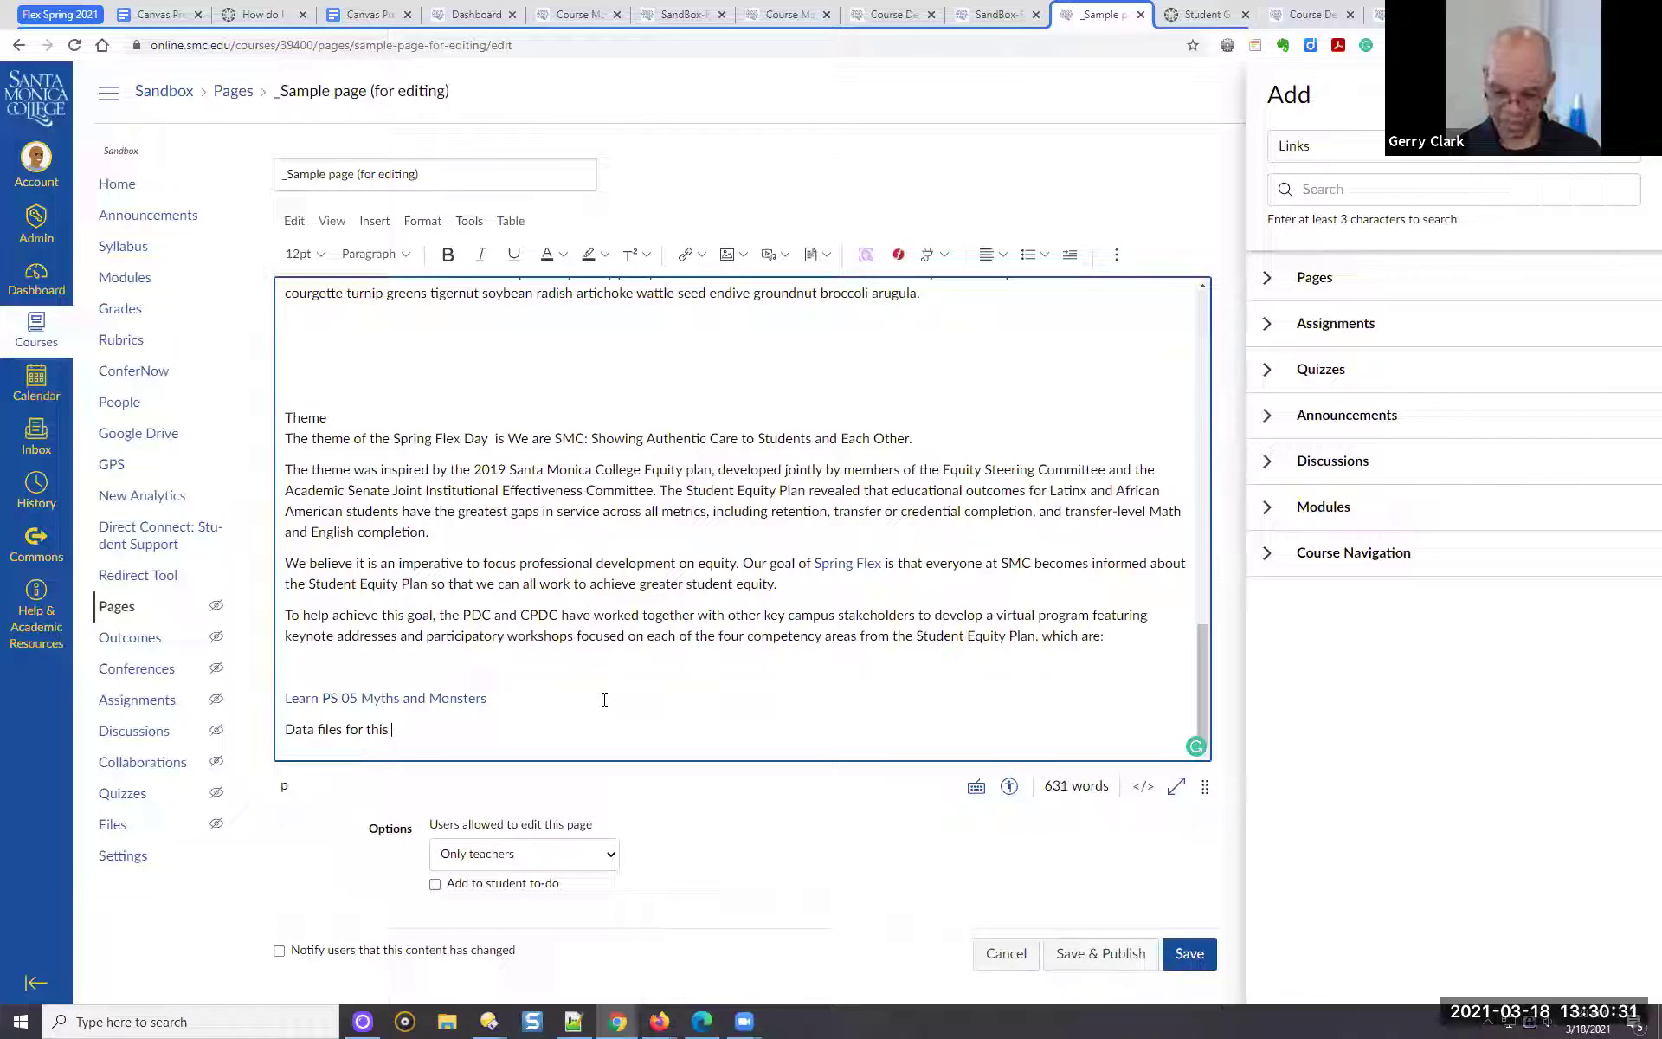
pyautogui.write('chapter')
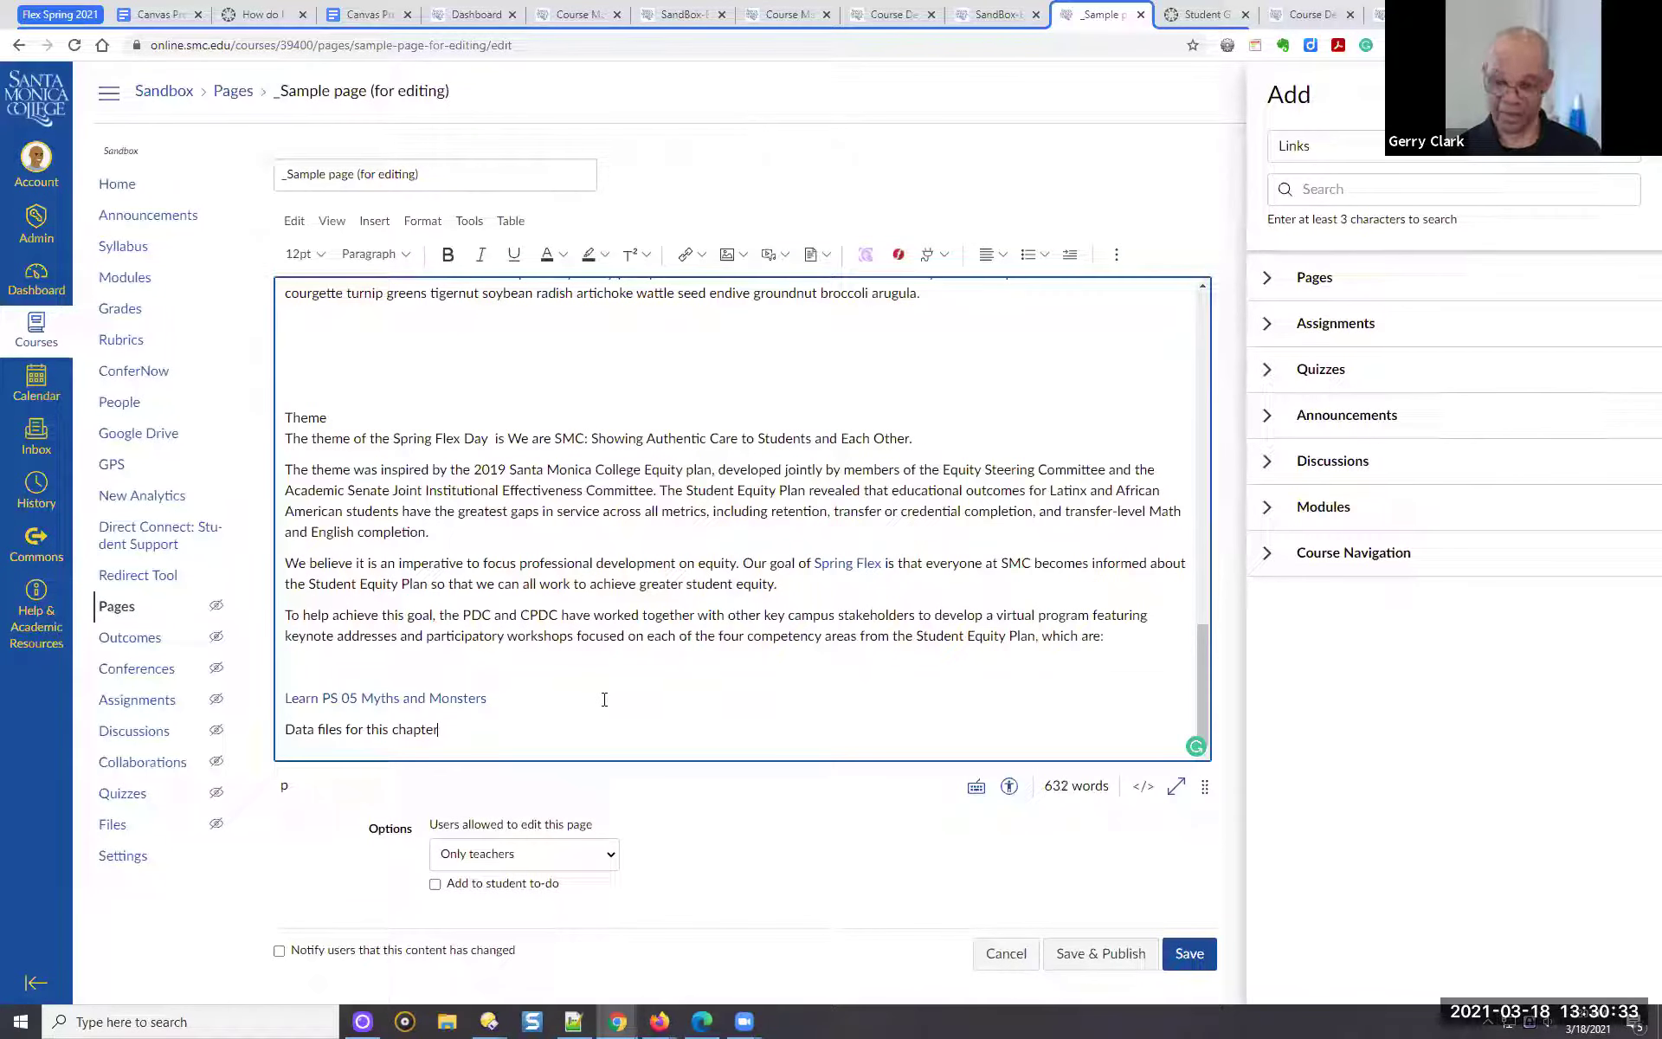
pyautogui.write(':')
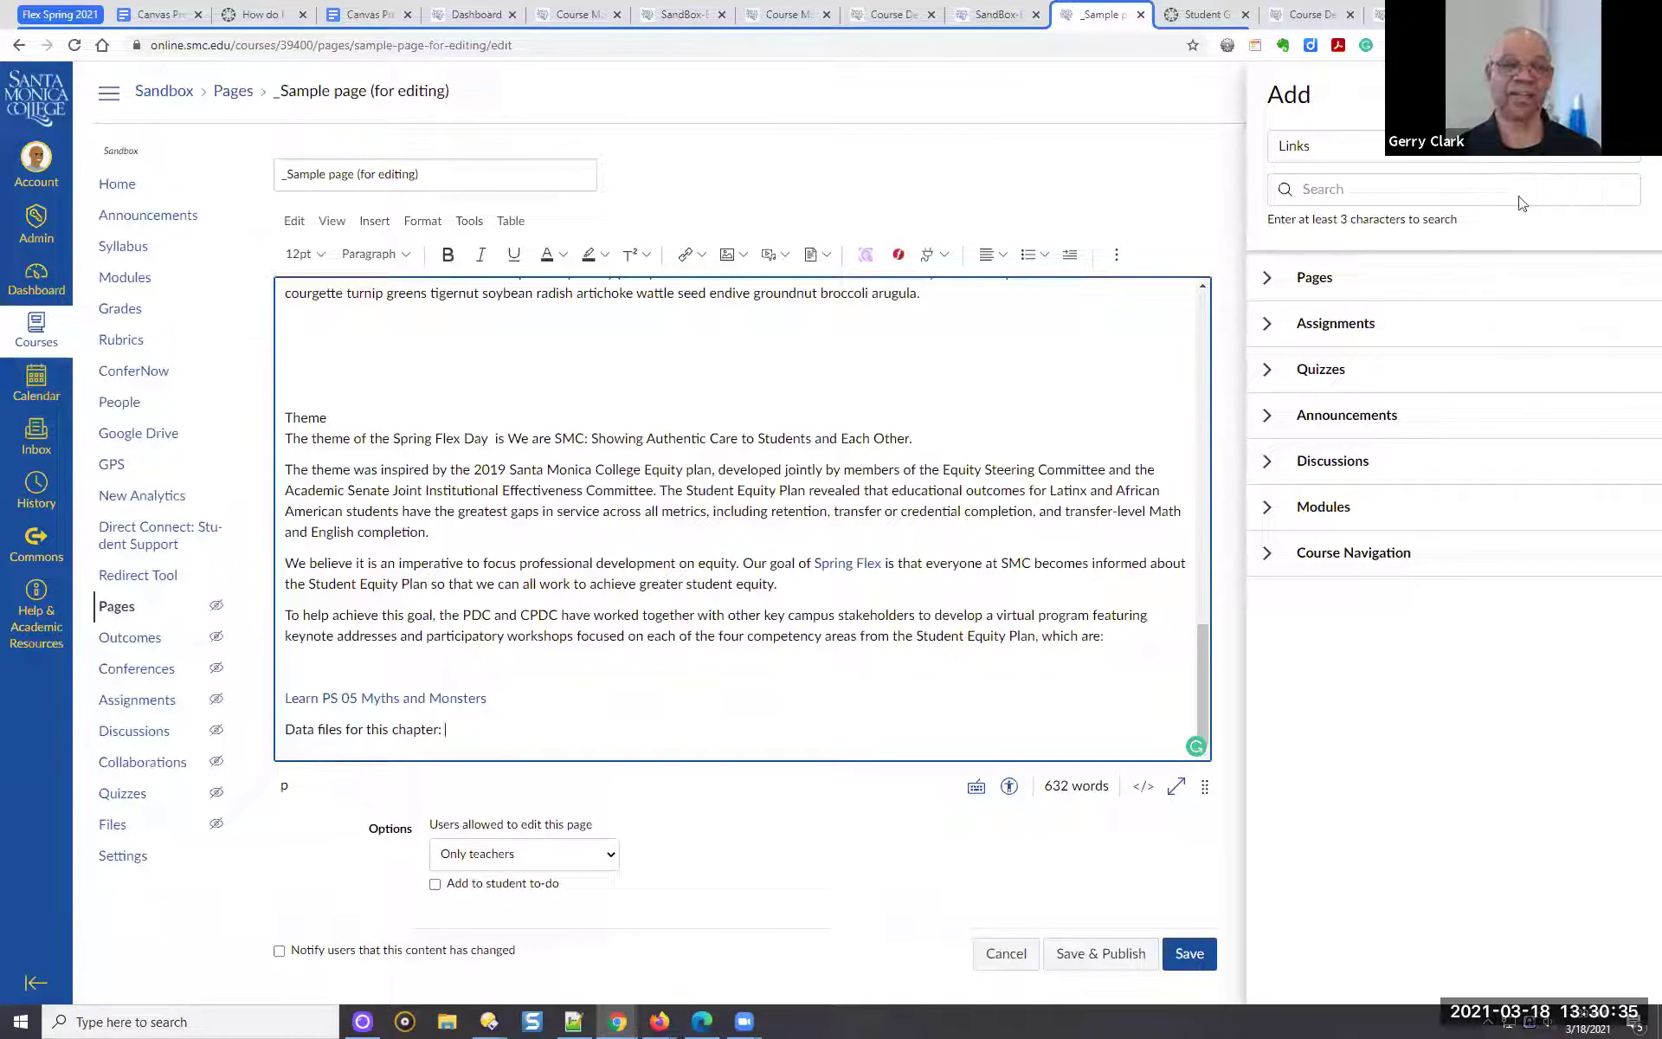
# Insert a link to LearnPS-Chapter05-Data-Files.zip from the data_files folder of the course files after the label, and close the Add tray
pyautogui.click(1630, 158)
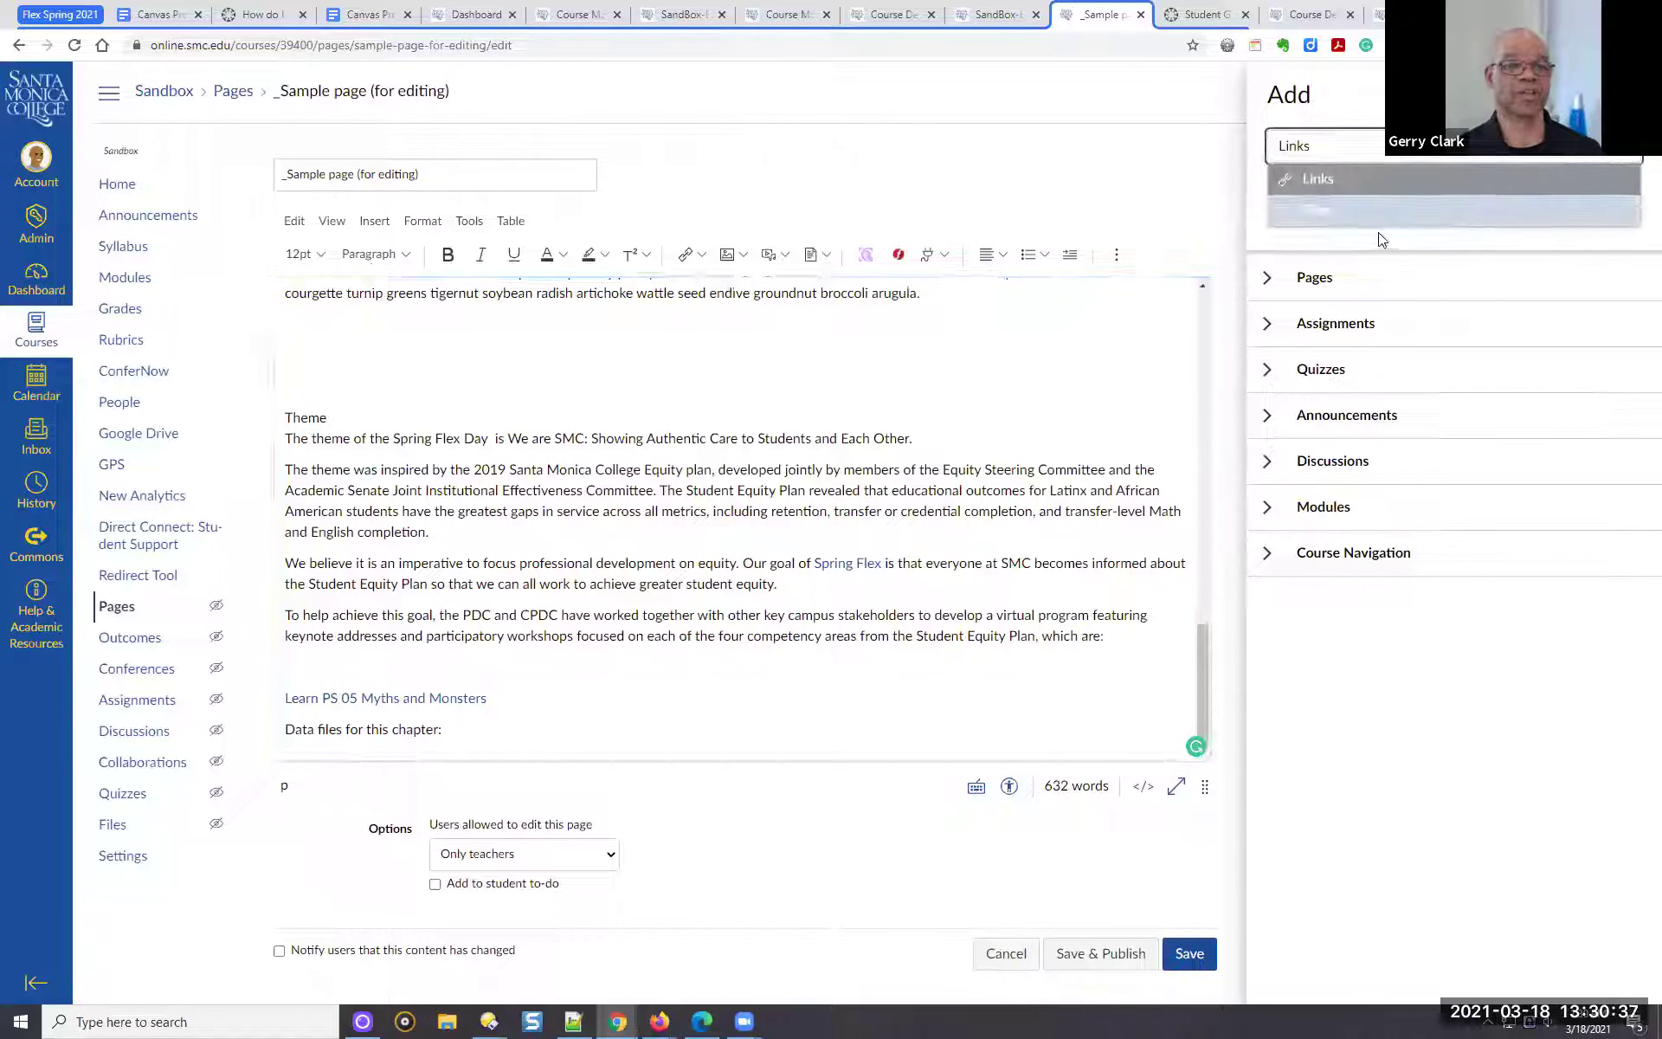
pyautogui.click(1328, 213)
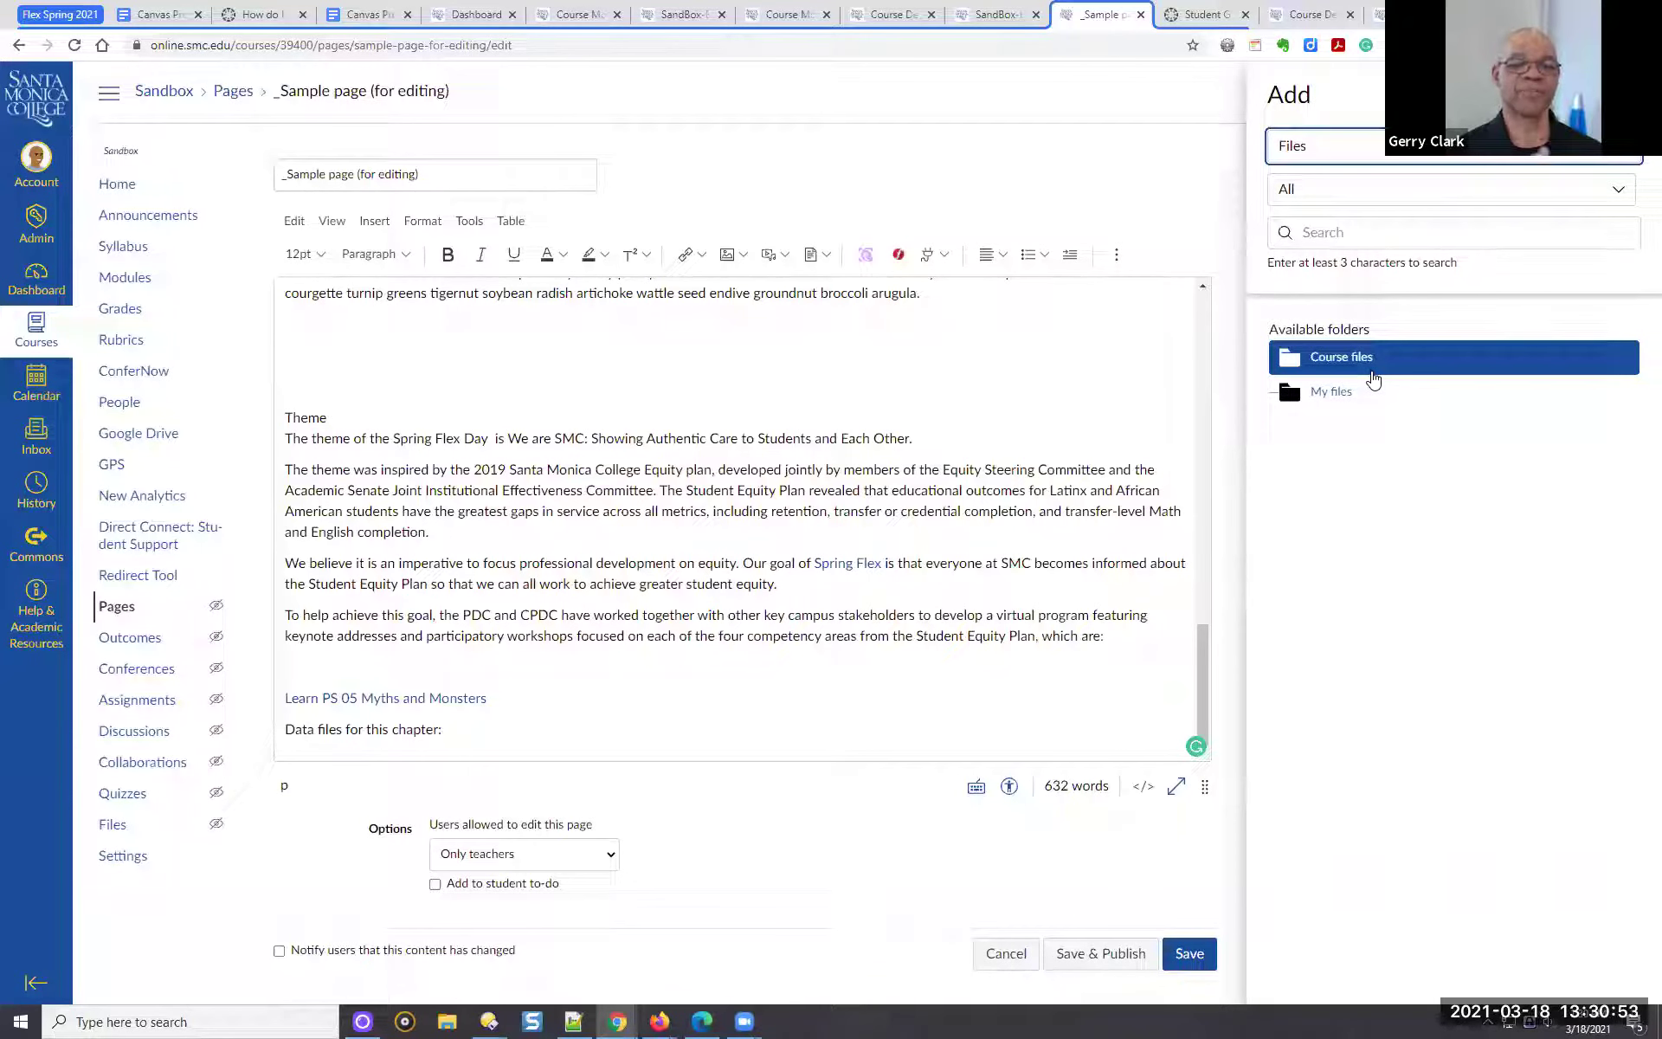
pyautogui.click(1373, 378)
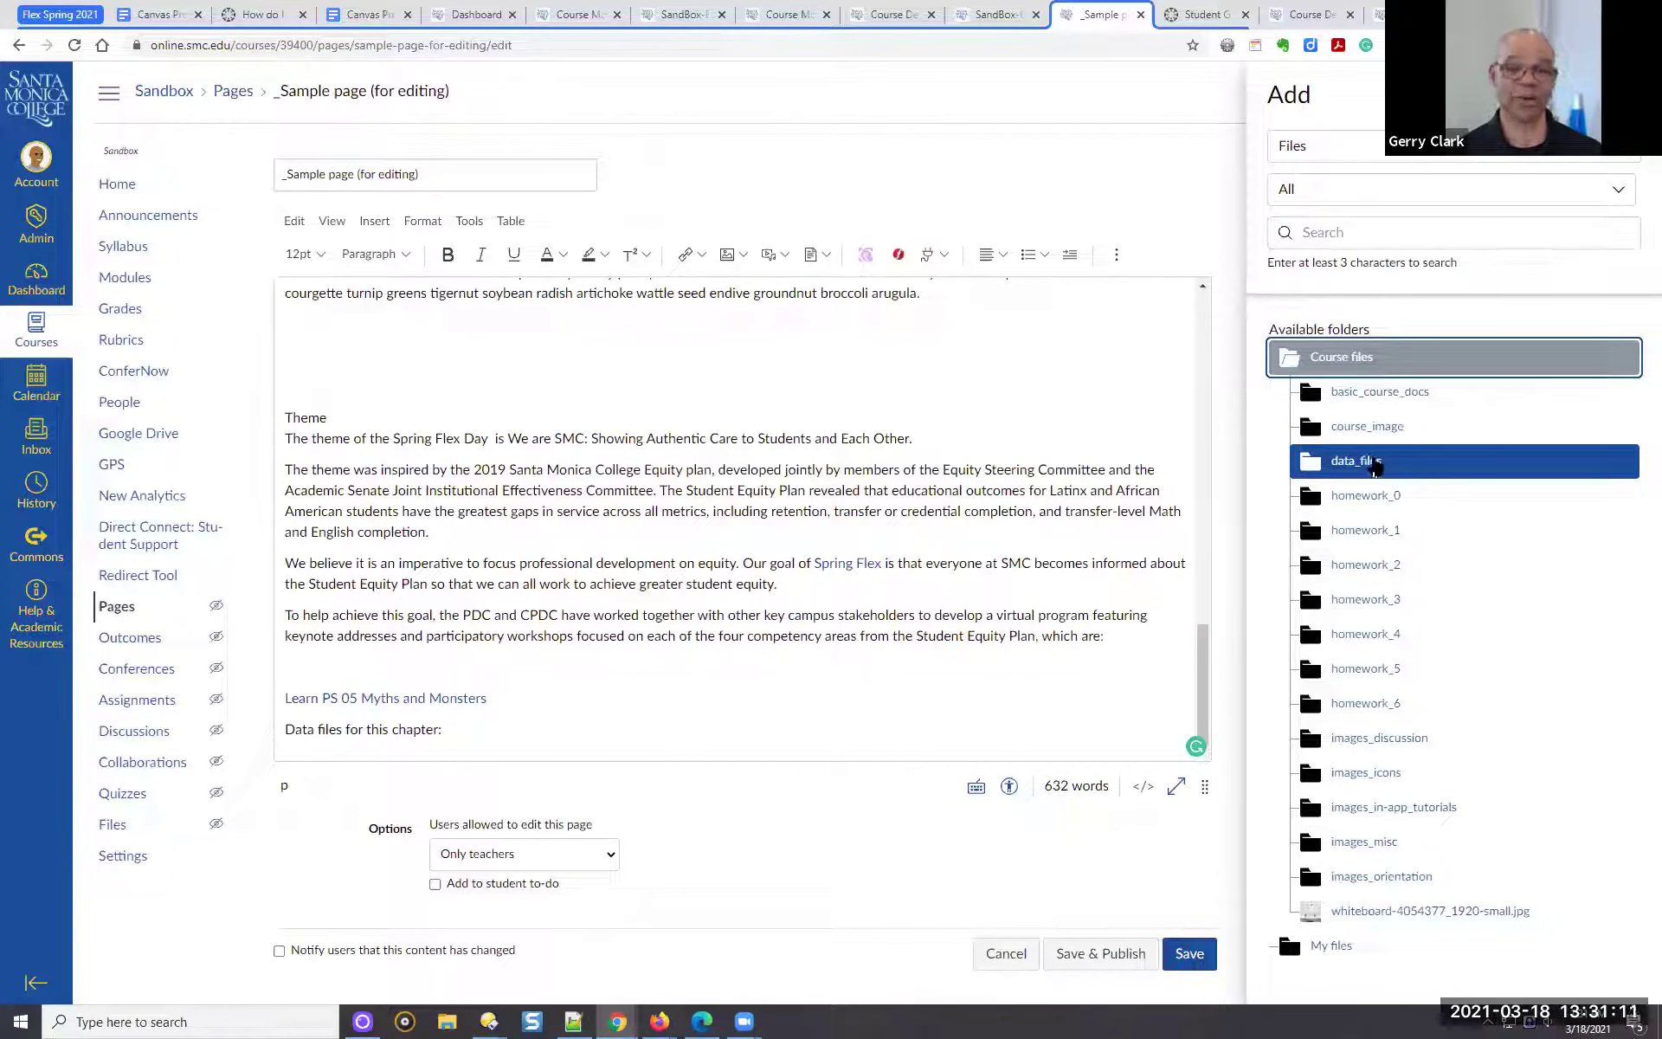
pyautogui.click(1377, 464)
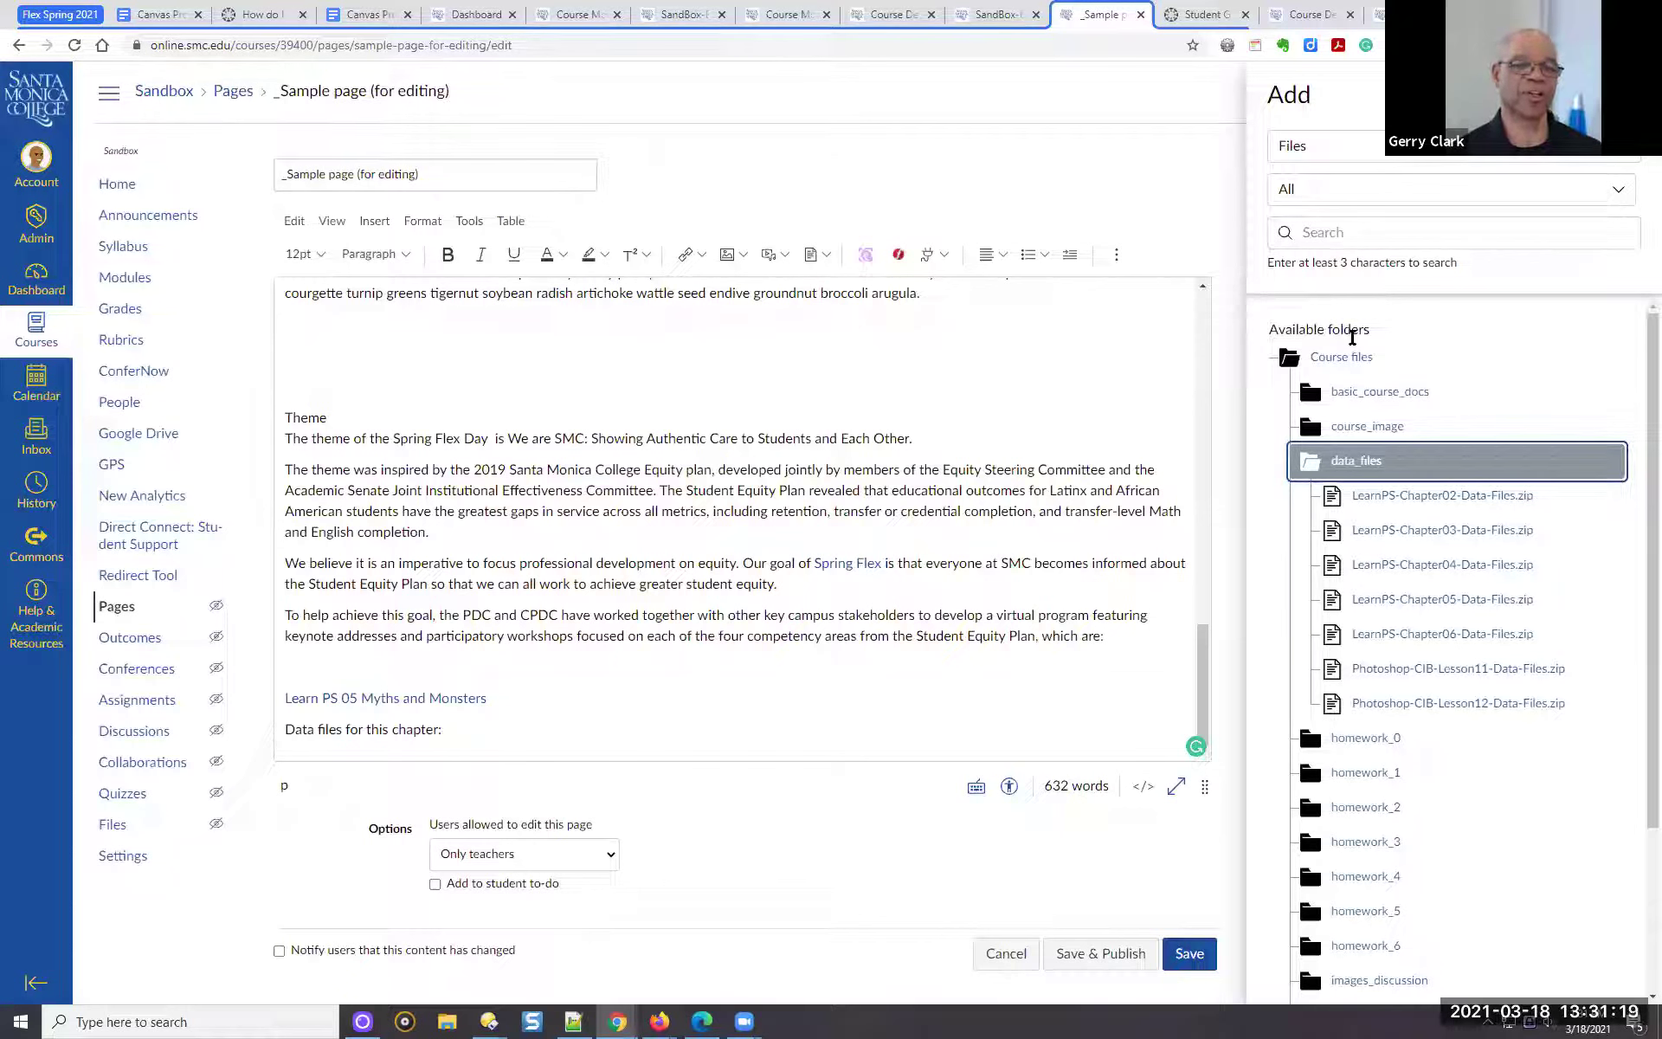
pyautogui.scroll(-3, 1351, 563)
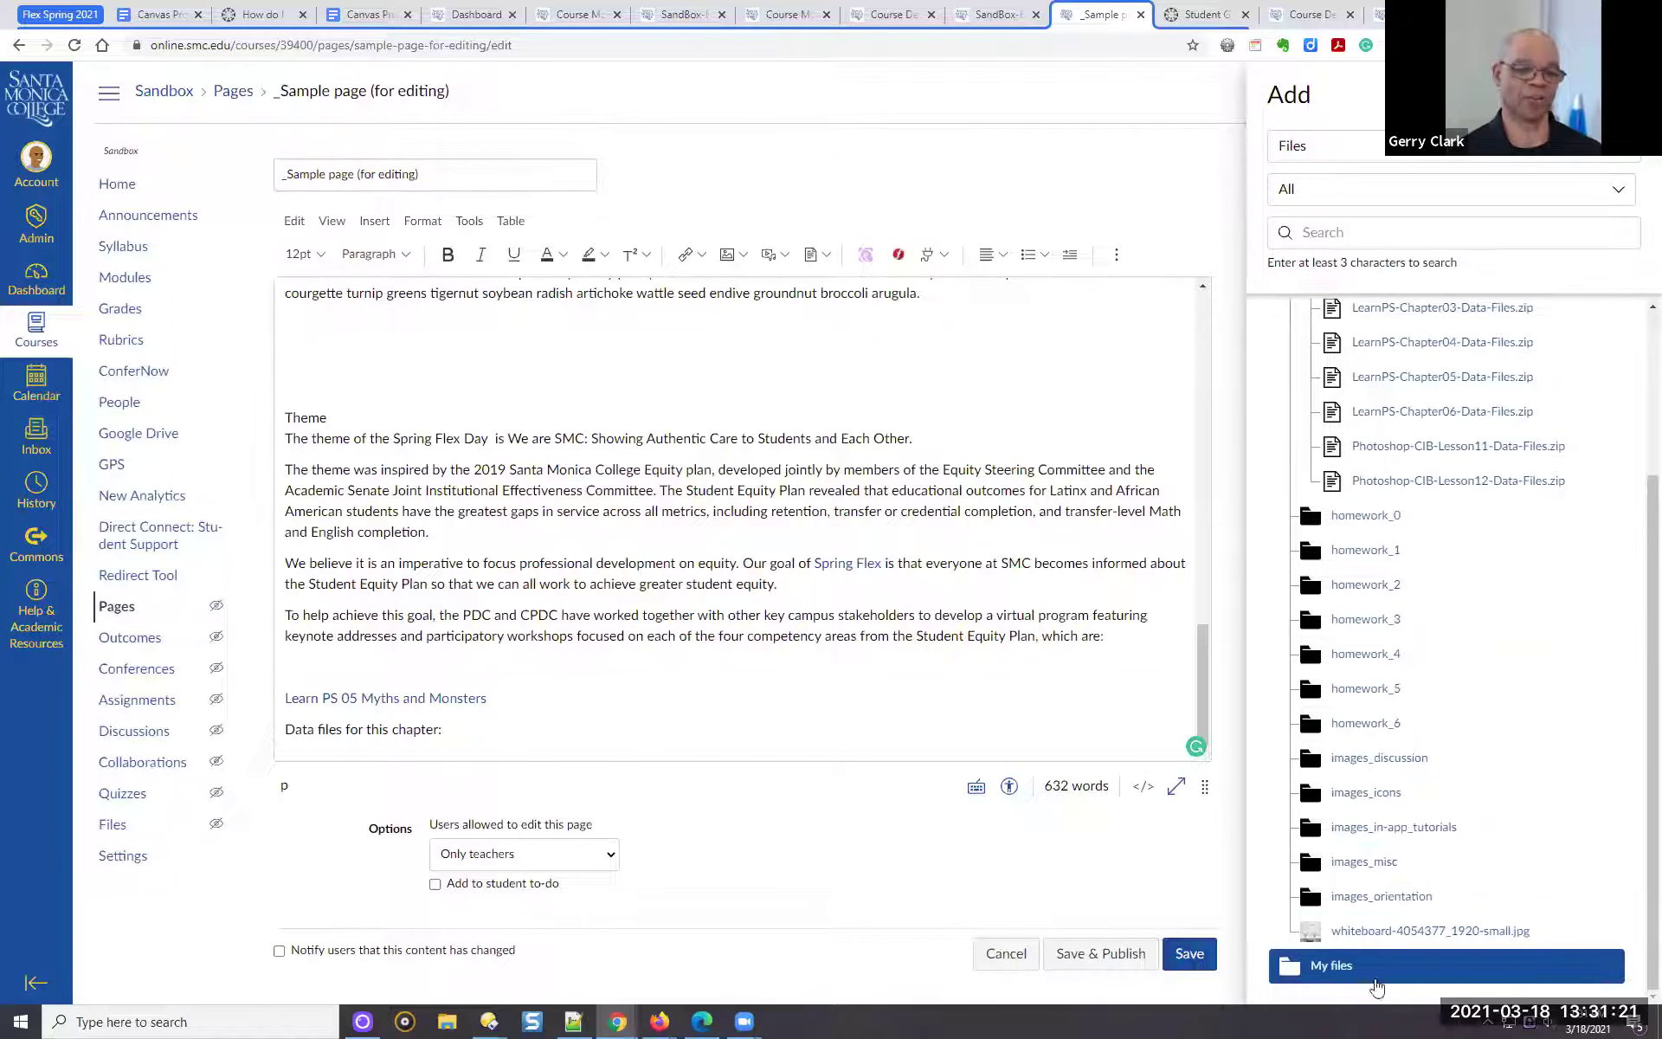
pyautogui.scroll(3, 1409, 613)
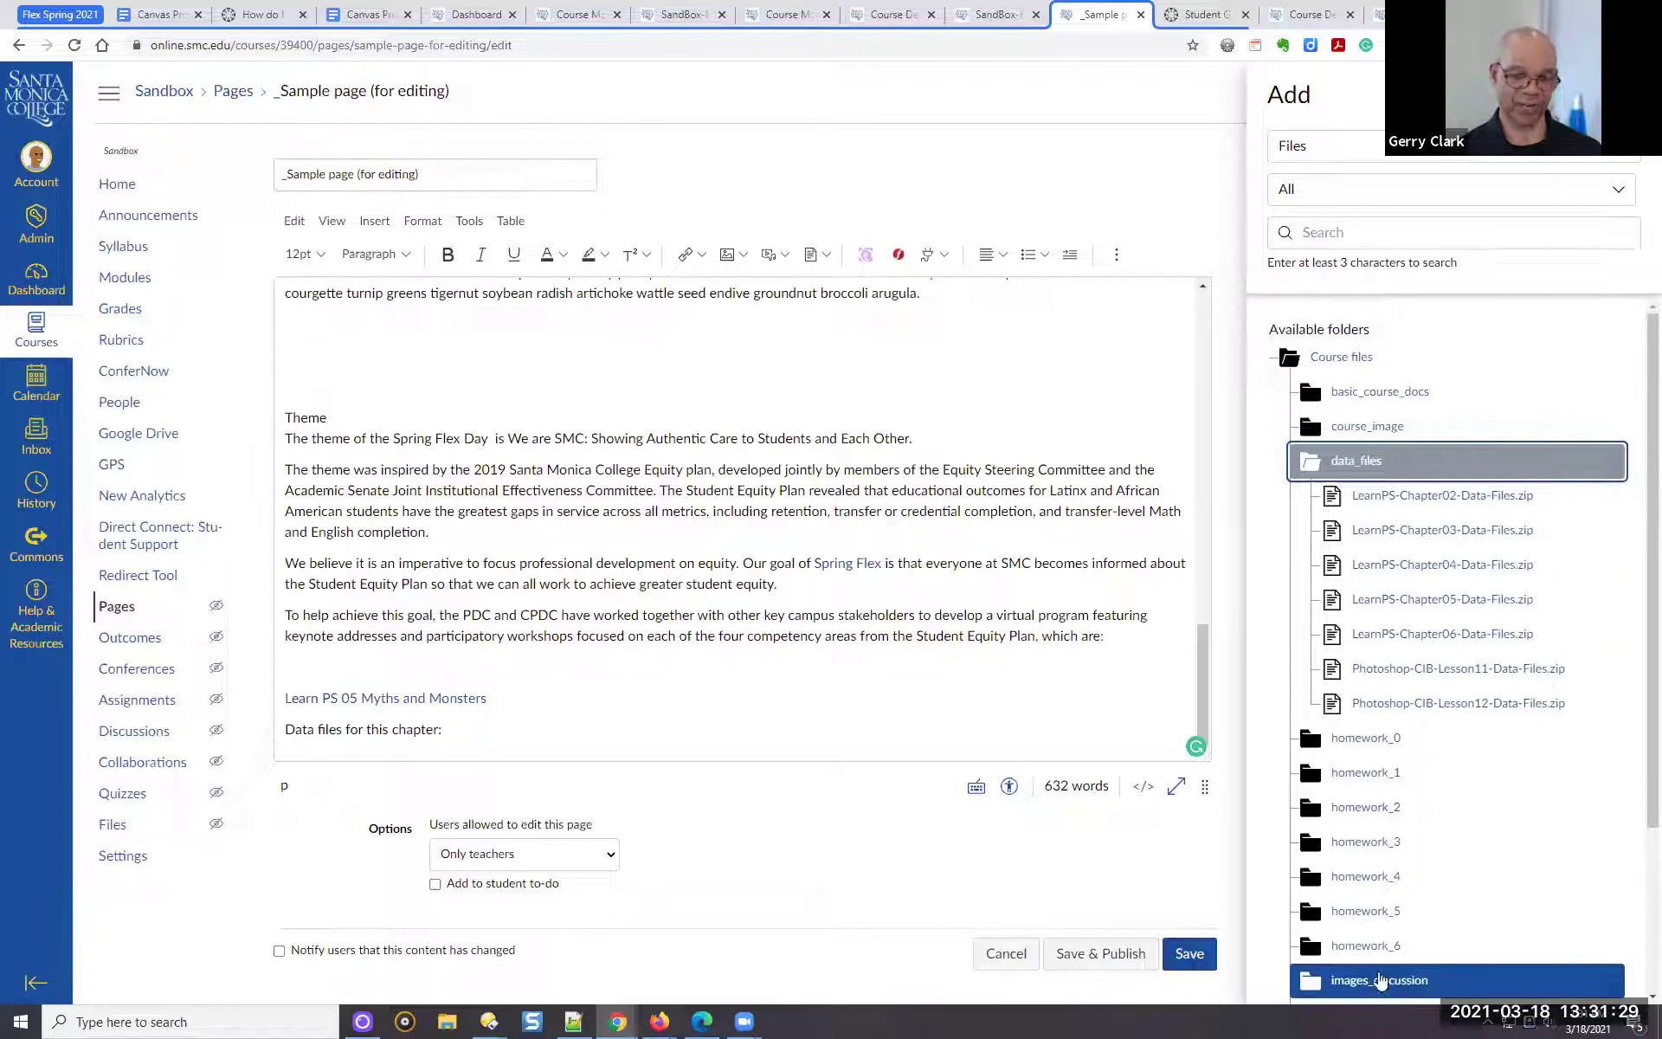
pyautogui.click(1450, 600)
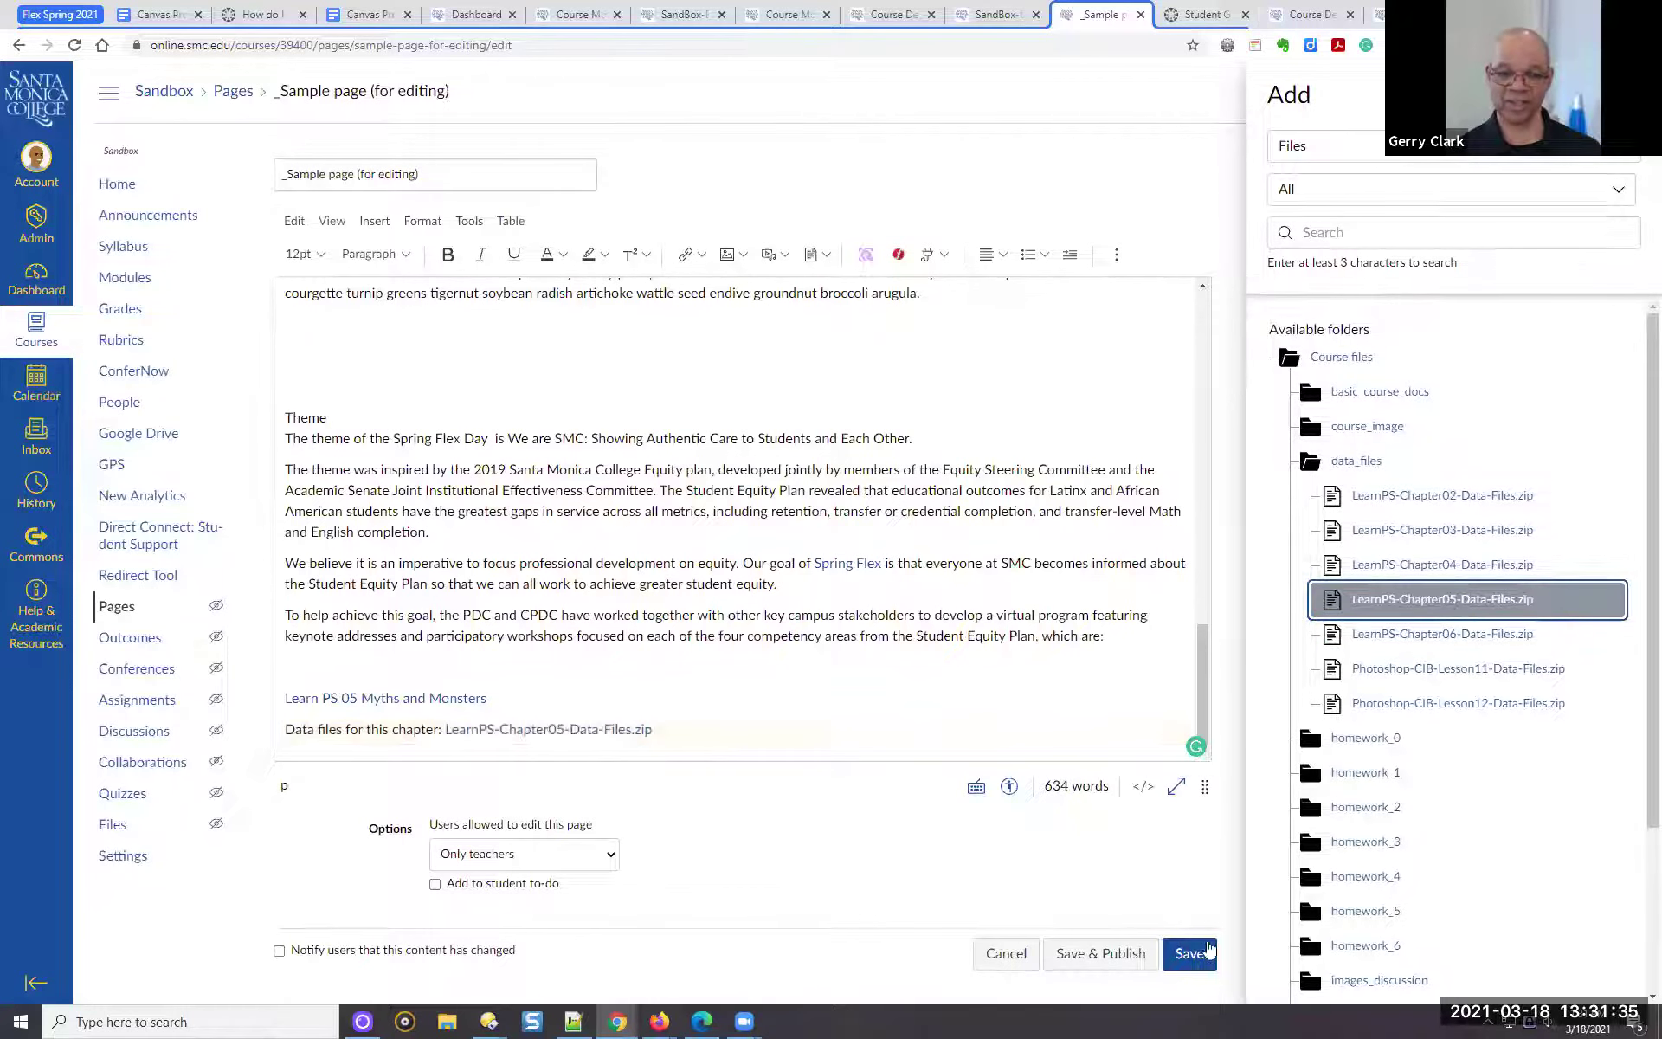
pyautogui.click(1628, 93)
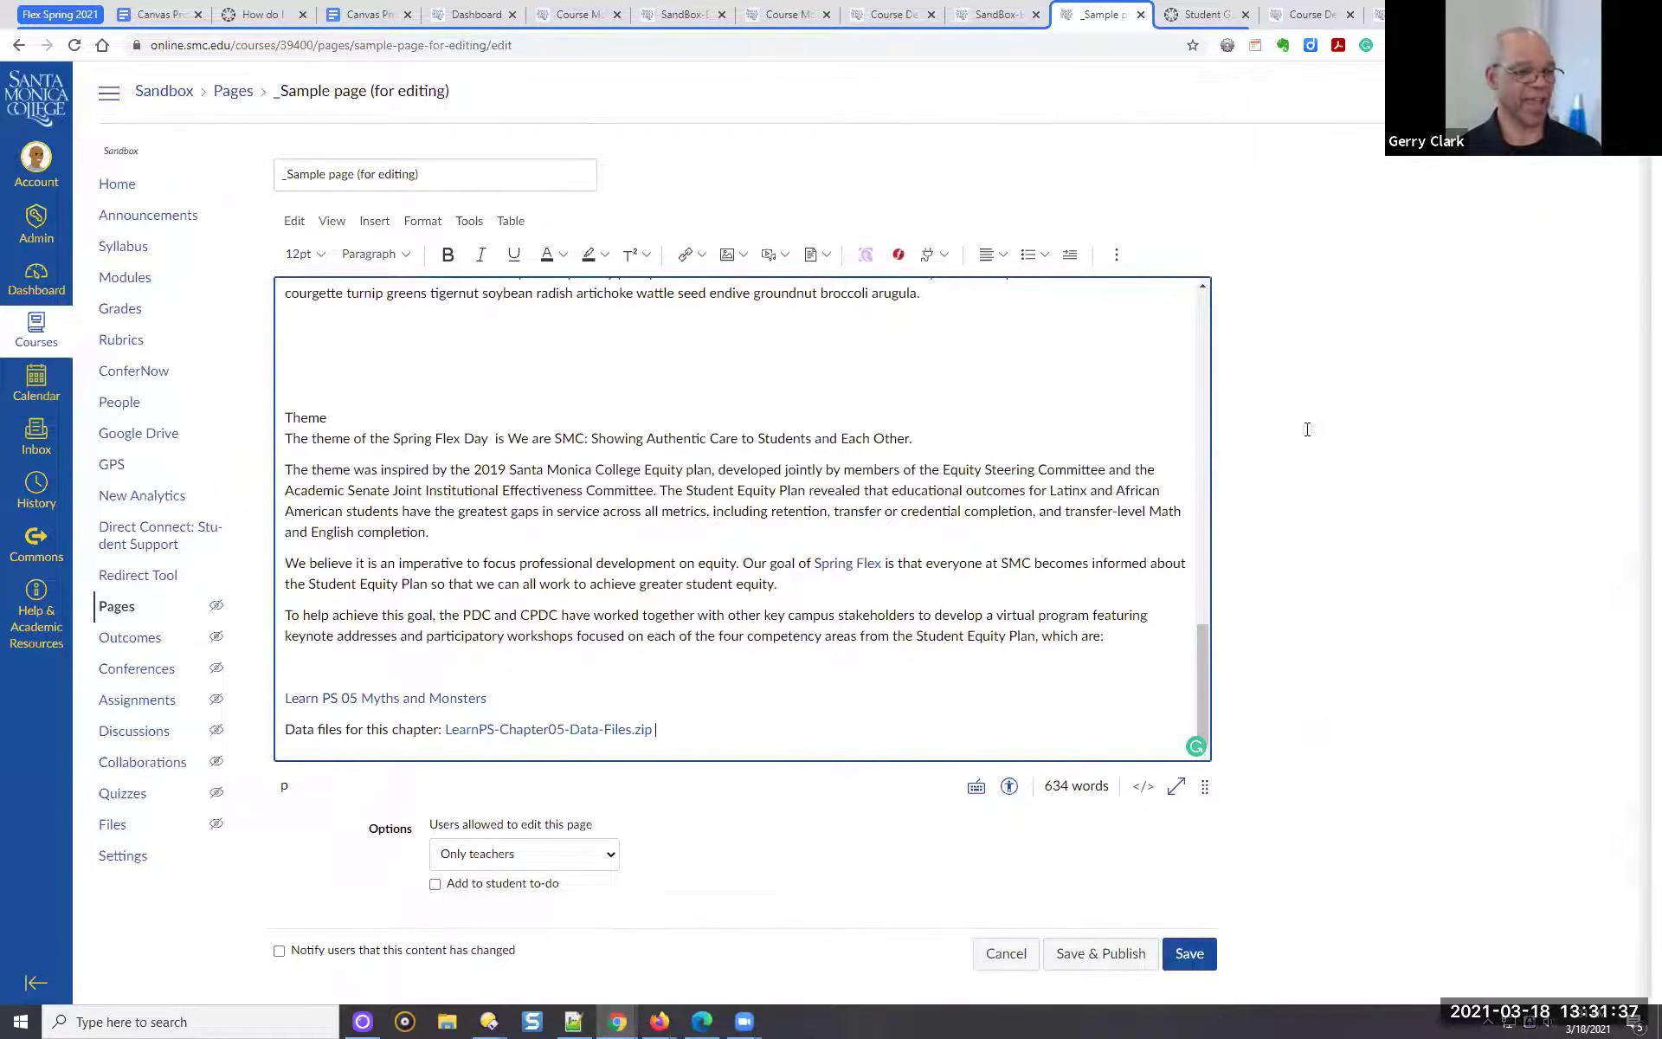
# Save the sample page and look over its published layout, including the links at its end
pyautogui.click(1606, 954)
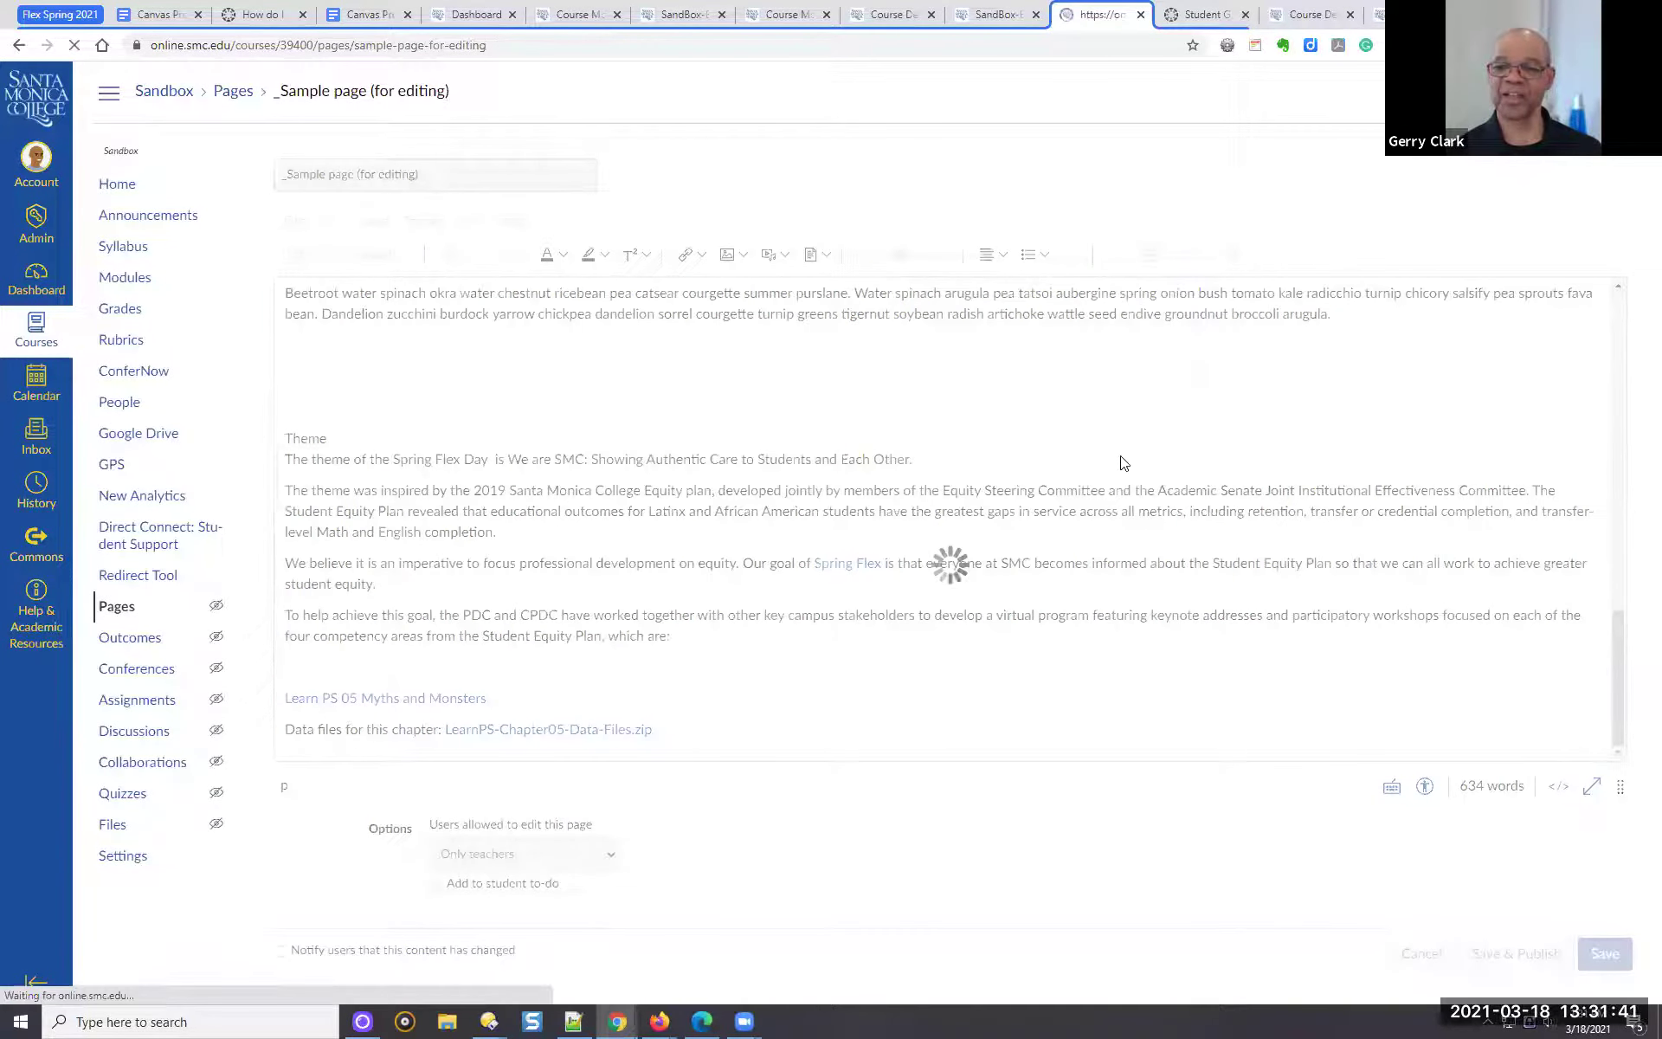
pyautogui.scroll(-6, 1118, 519)
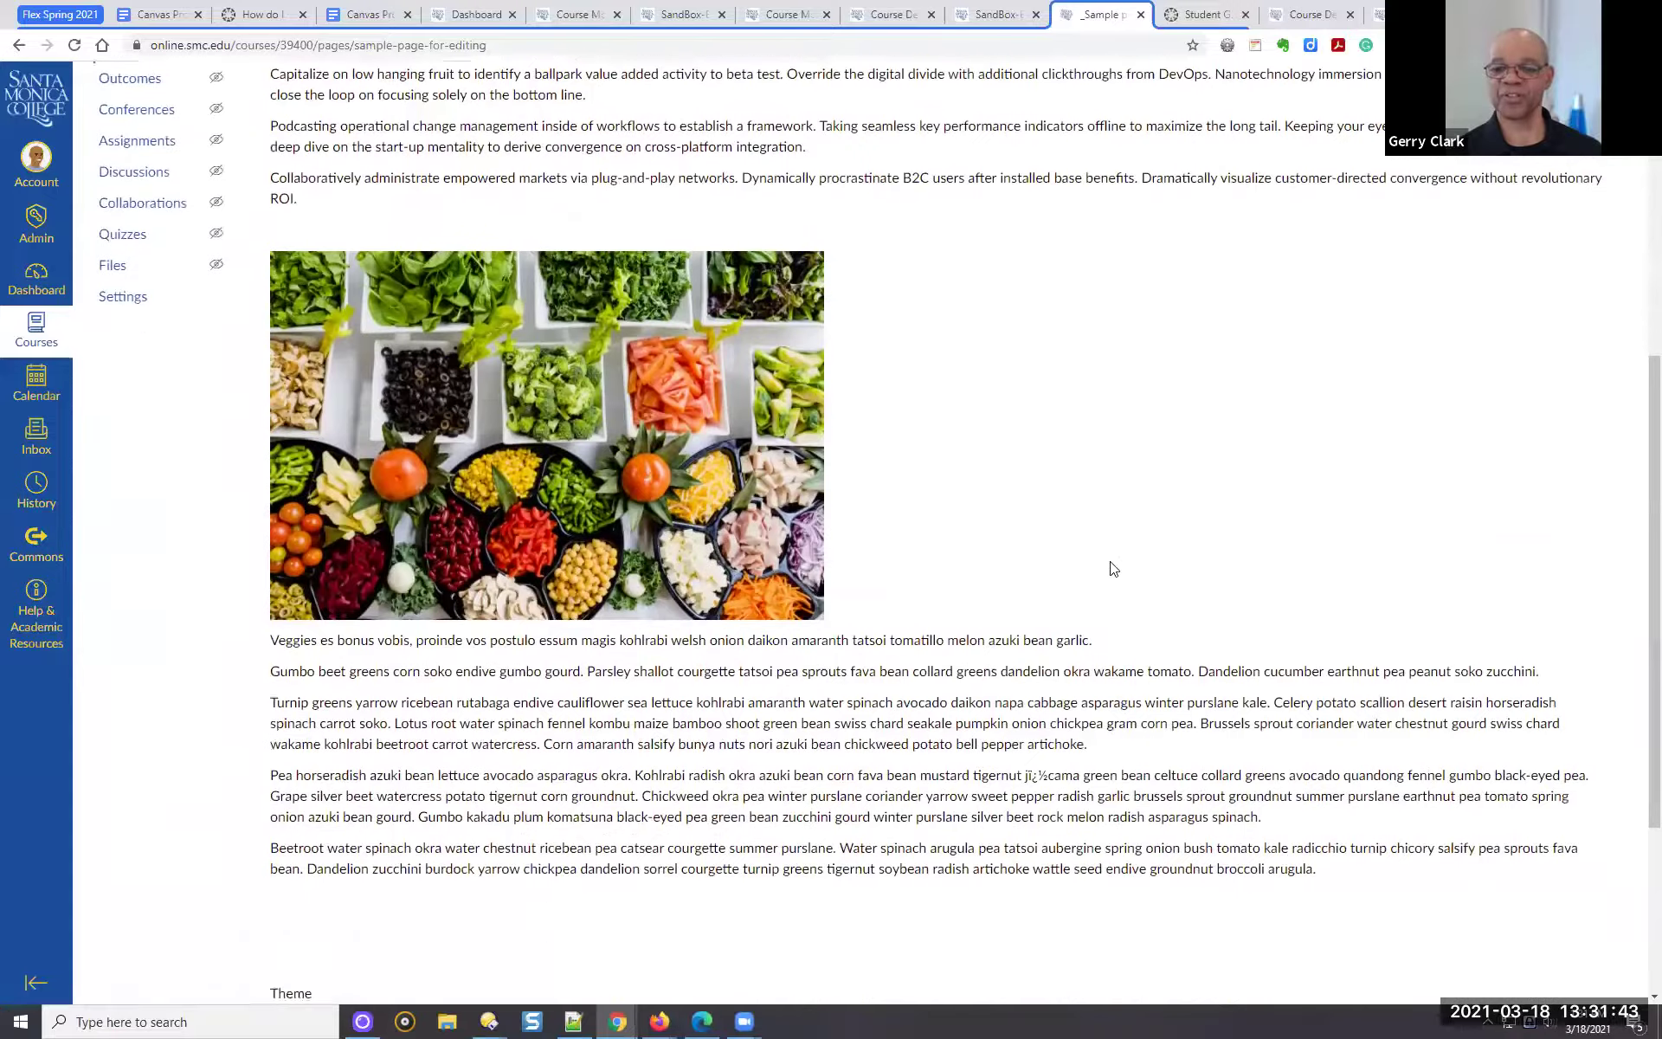
pyautogui.scroll(-4, 1114, 568)
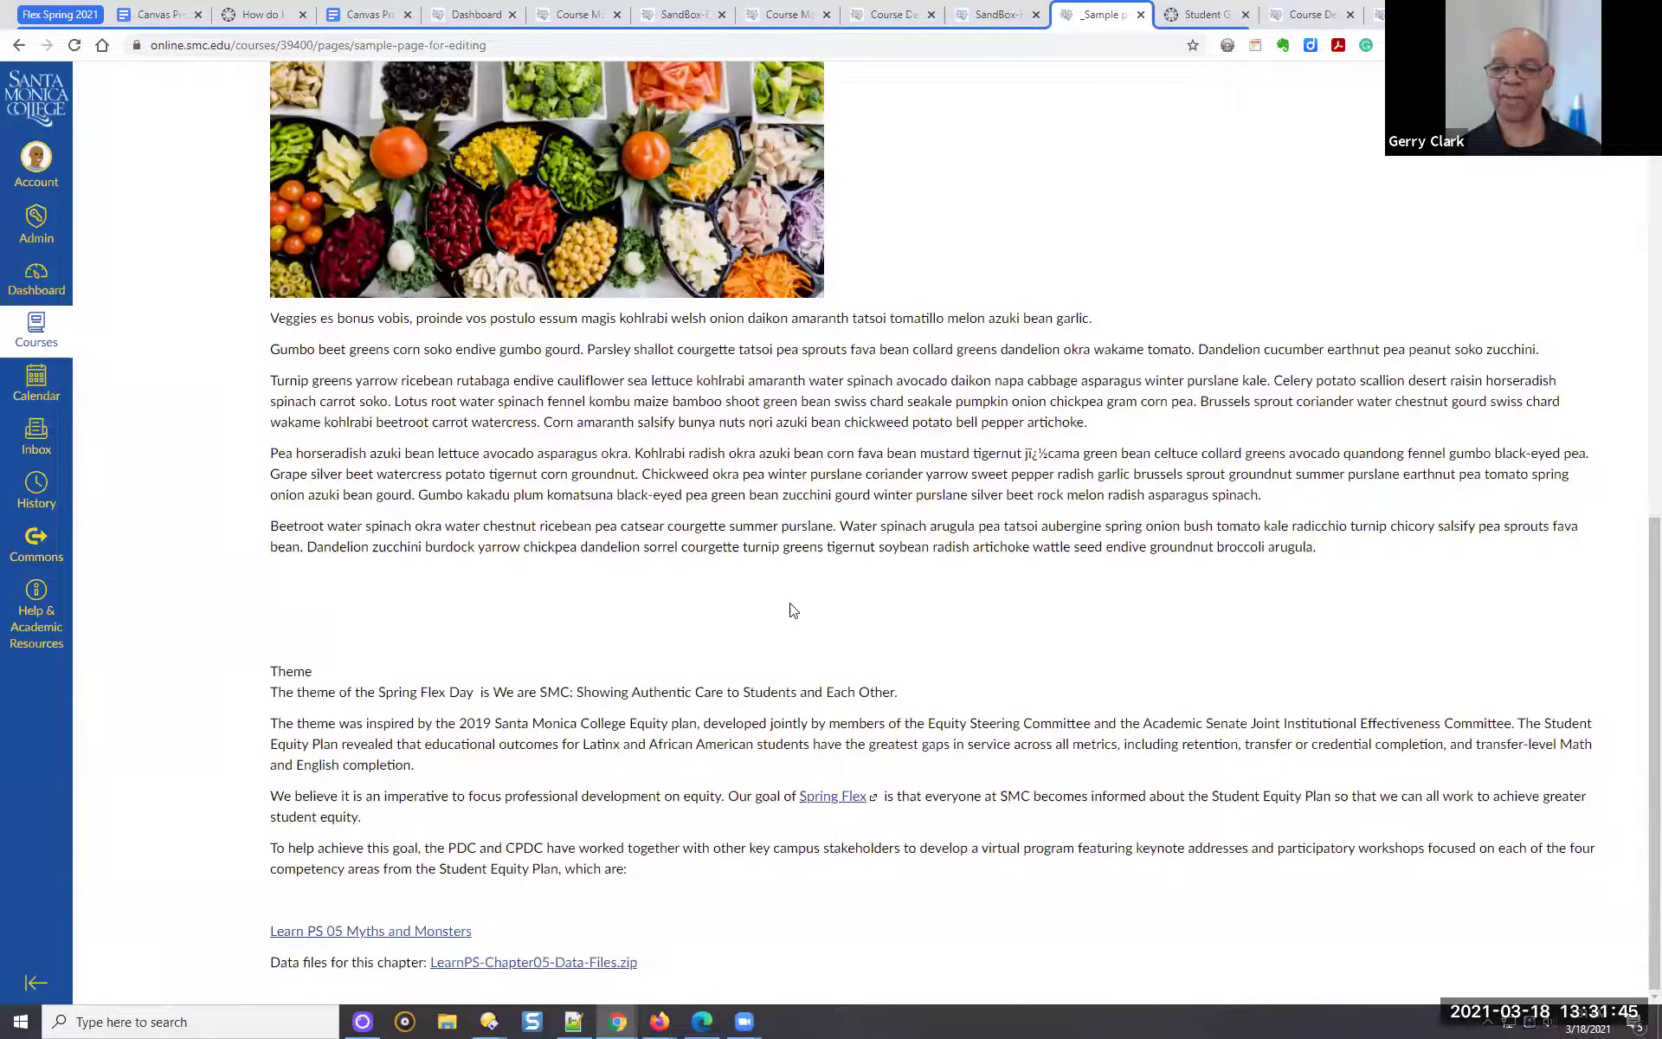
pyautogui.scroll(4, 790, 612)
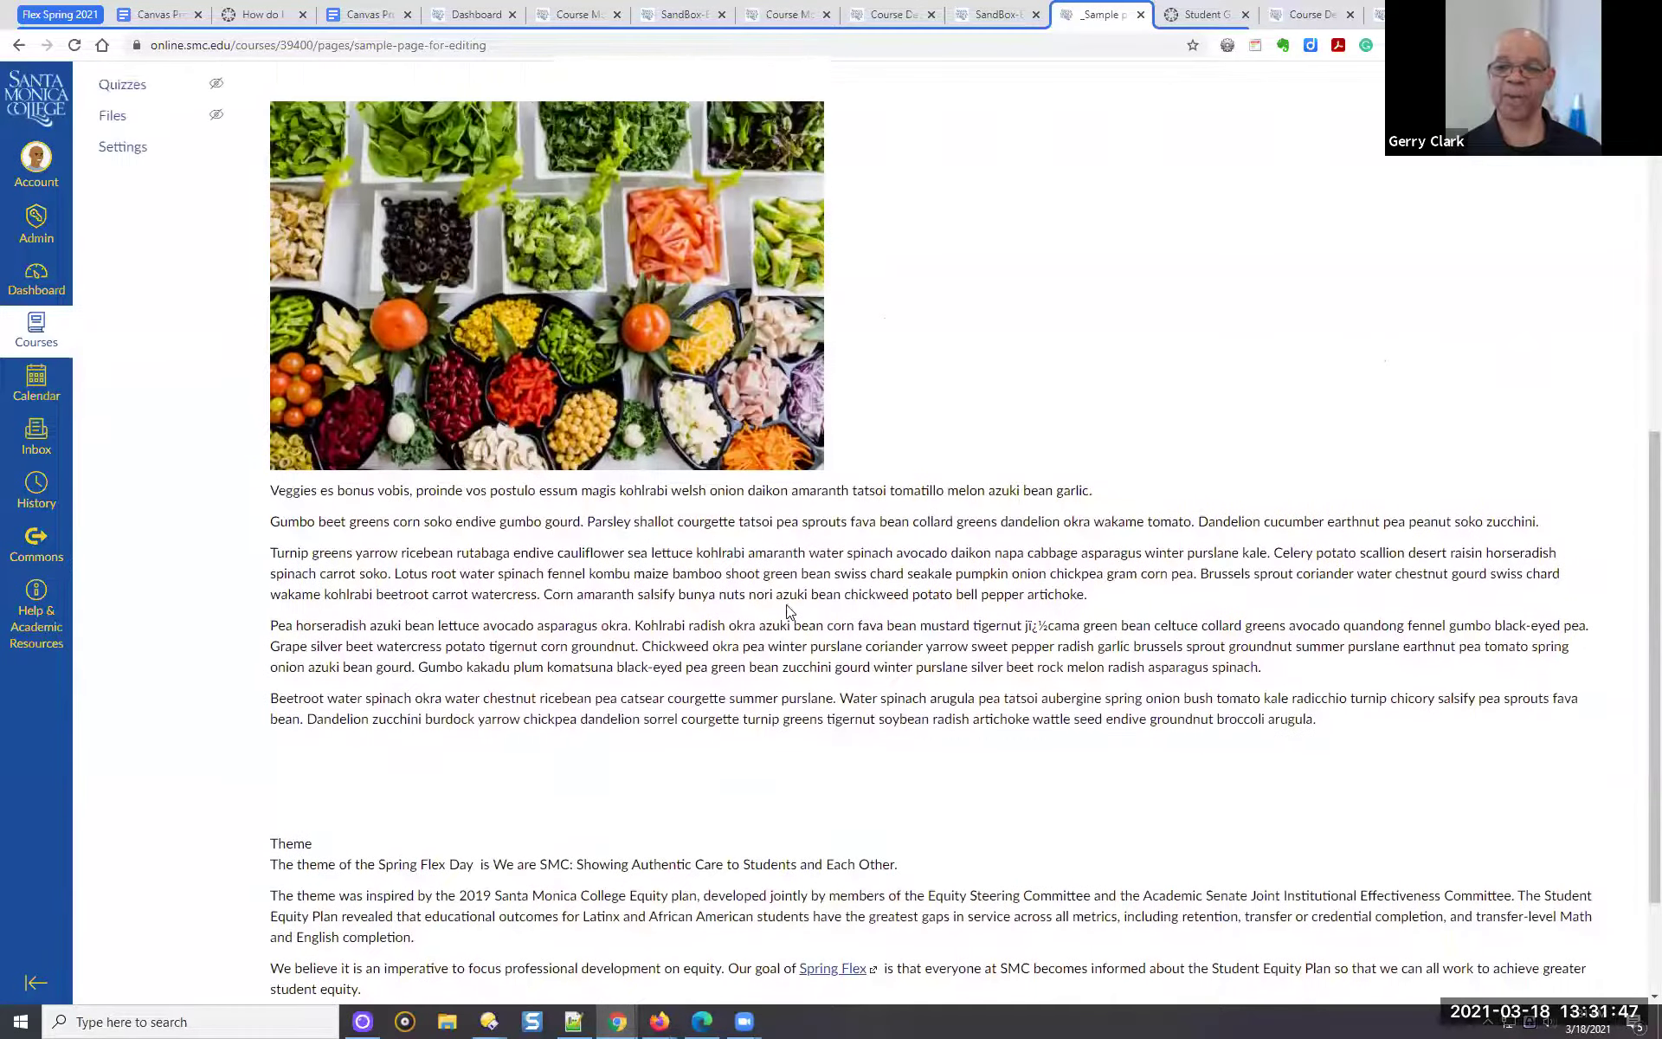
pyautogui.scroll(5, 988, 581)
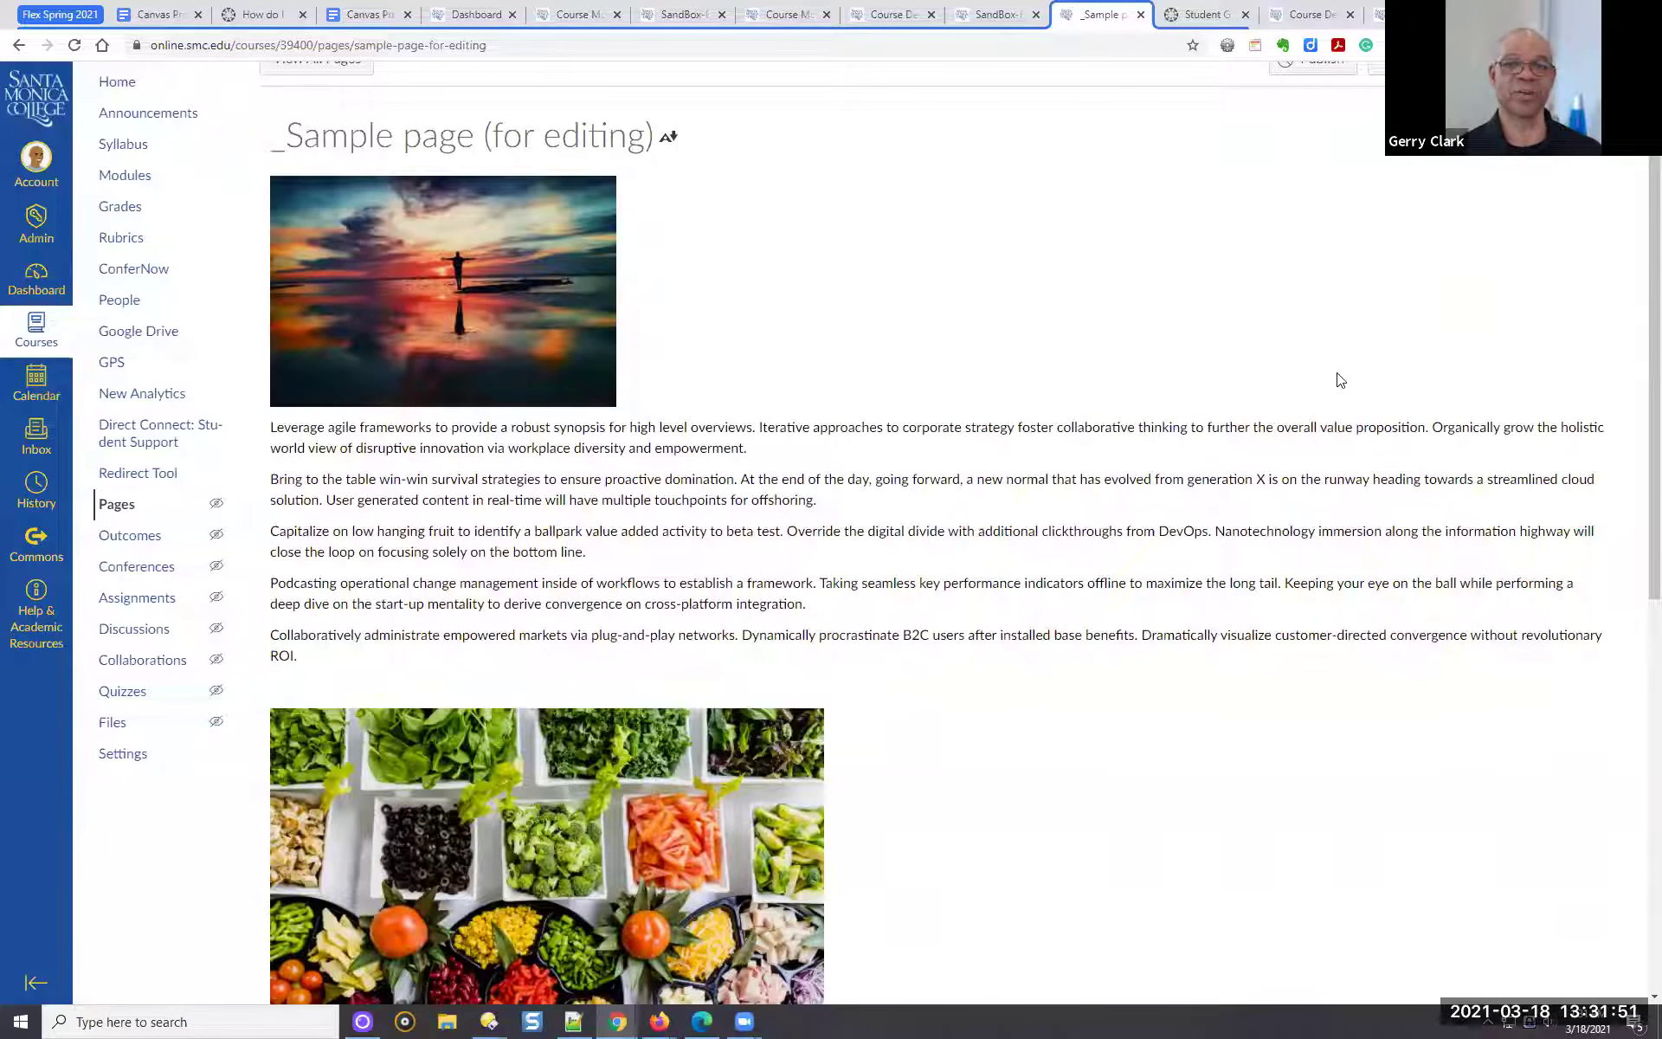
pyautogui.scroll(1, 1337, 378)
pyautogui.scroll(-3, 1264, 433)
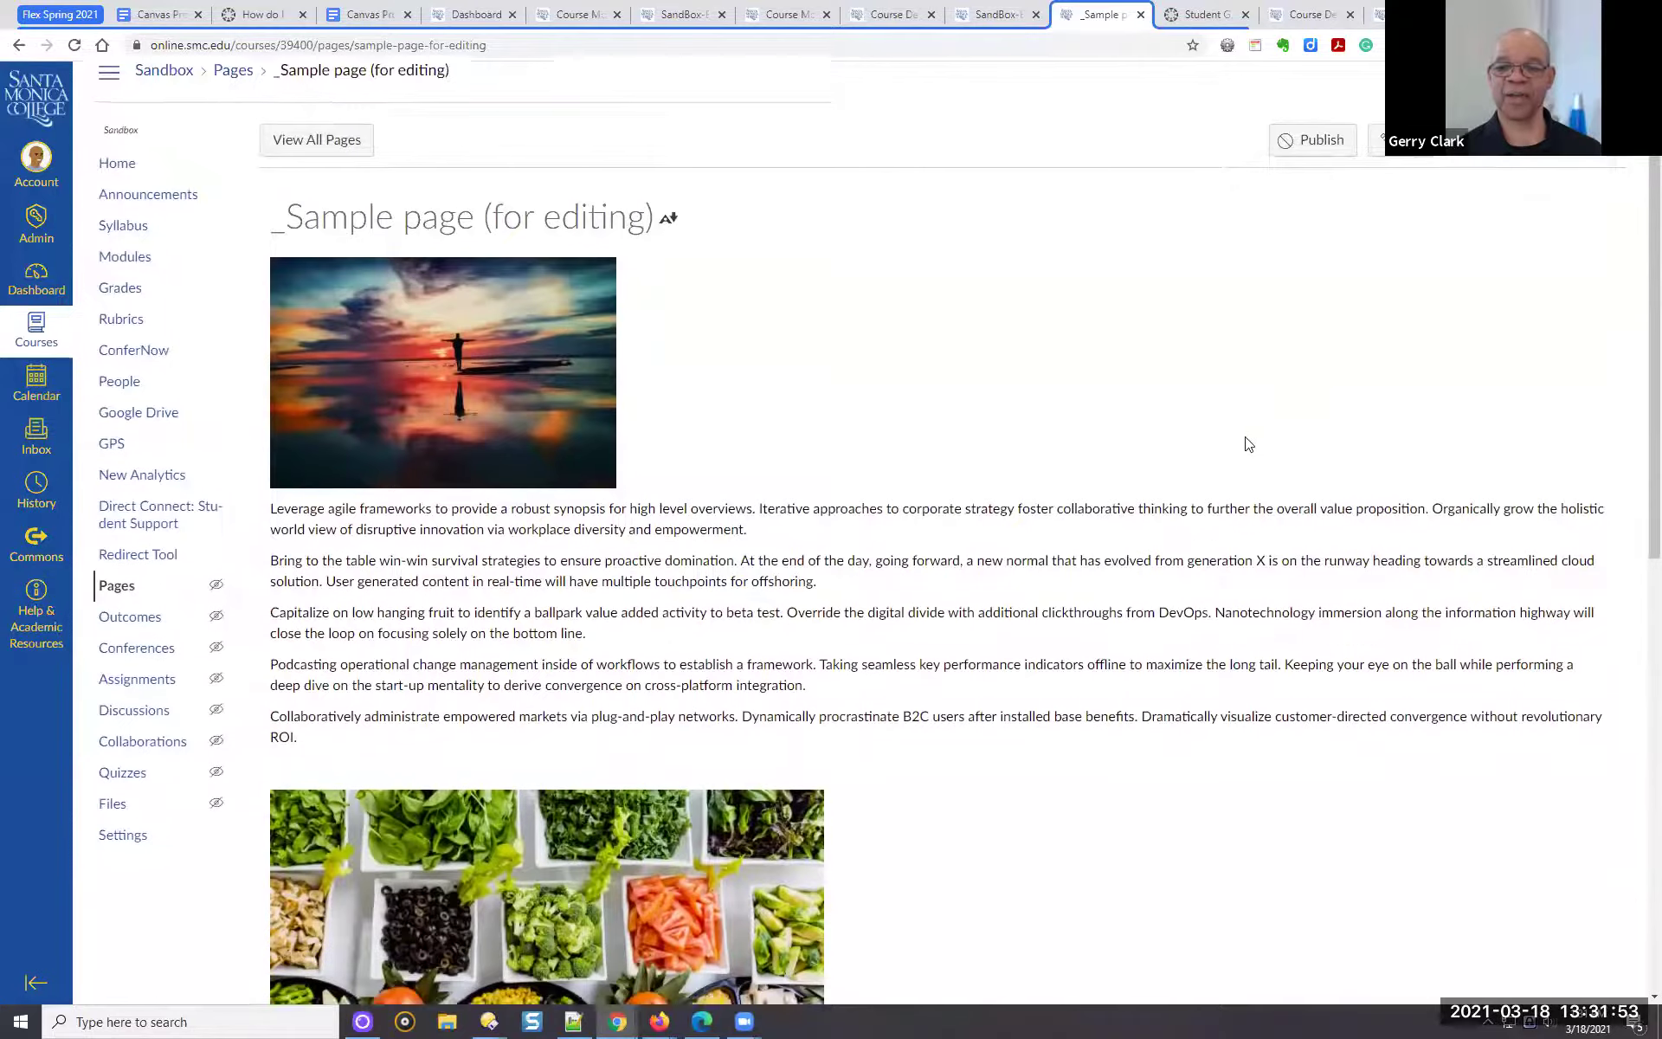
pyautogui.scroll(-3, 1277, 422)
pyautogui.scroll(6, 1341, 303)
# Reopen the sample page for editing and start new lines below the data files link
pyautogui.click(1411, 164)
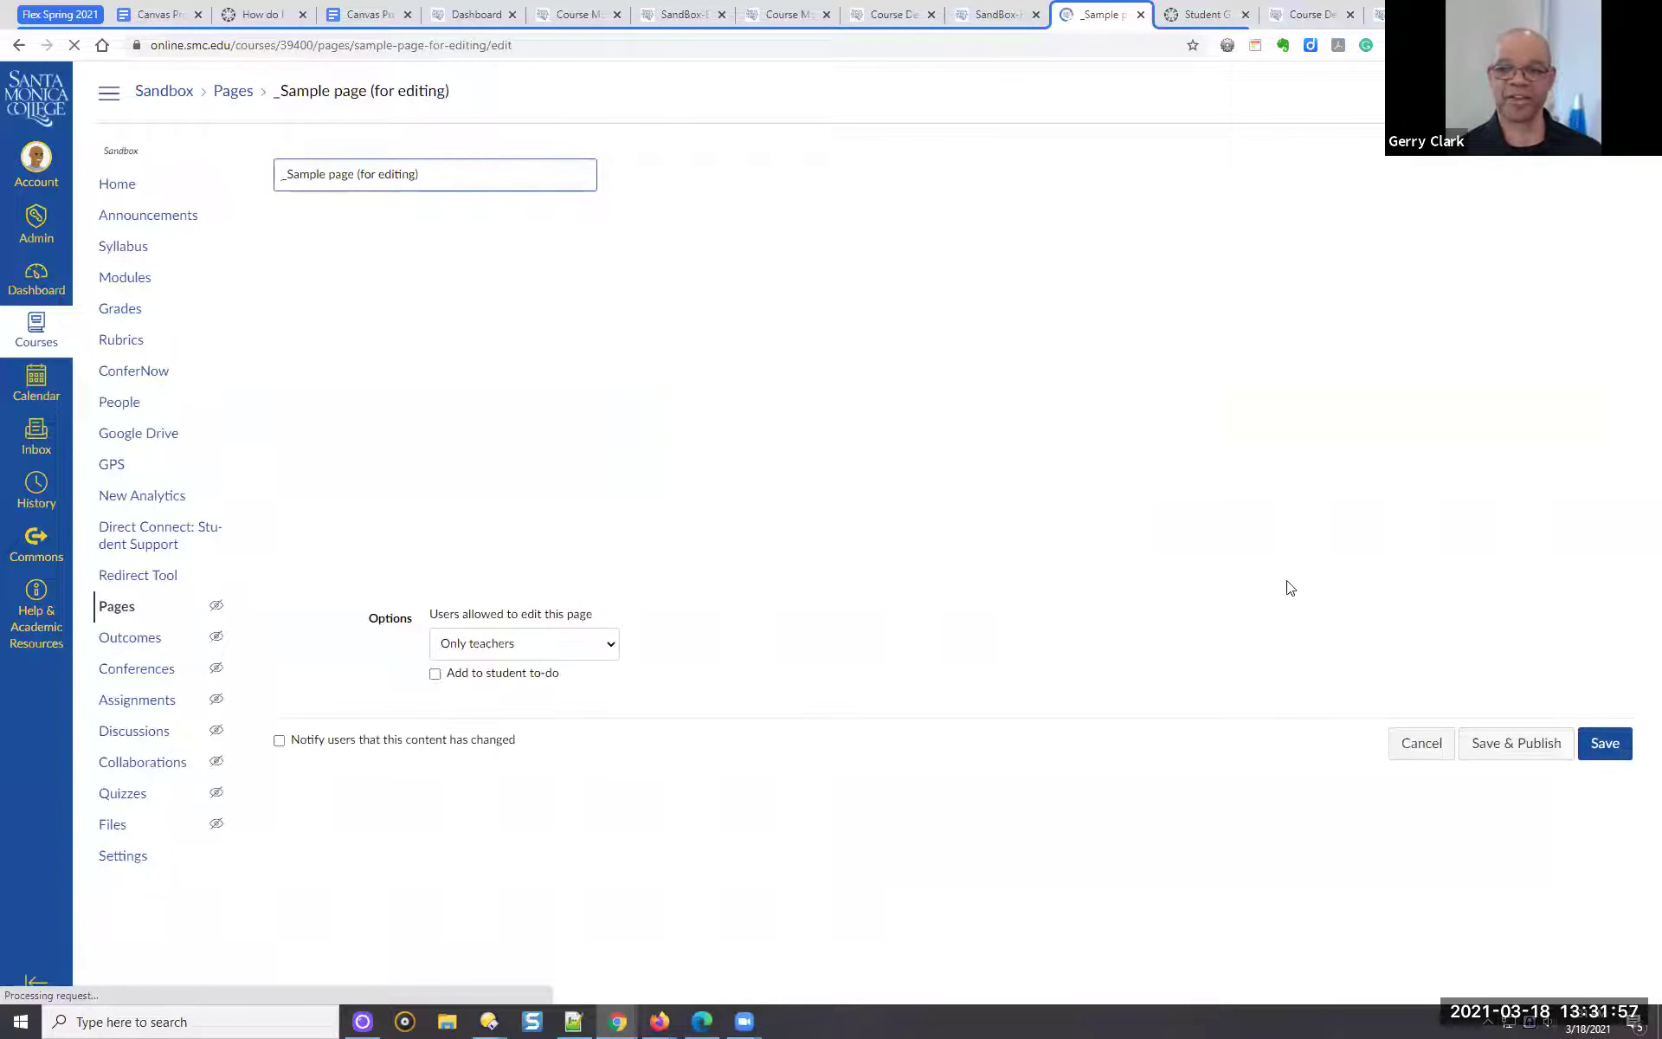
pyautogui.scroll(-5, 1062, 471)
pyautogui.scroll(-10, 1306, 419)
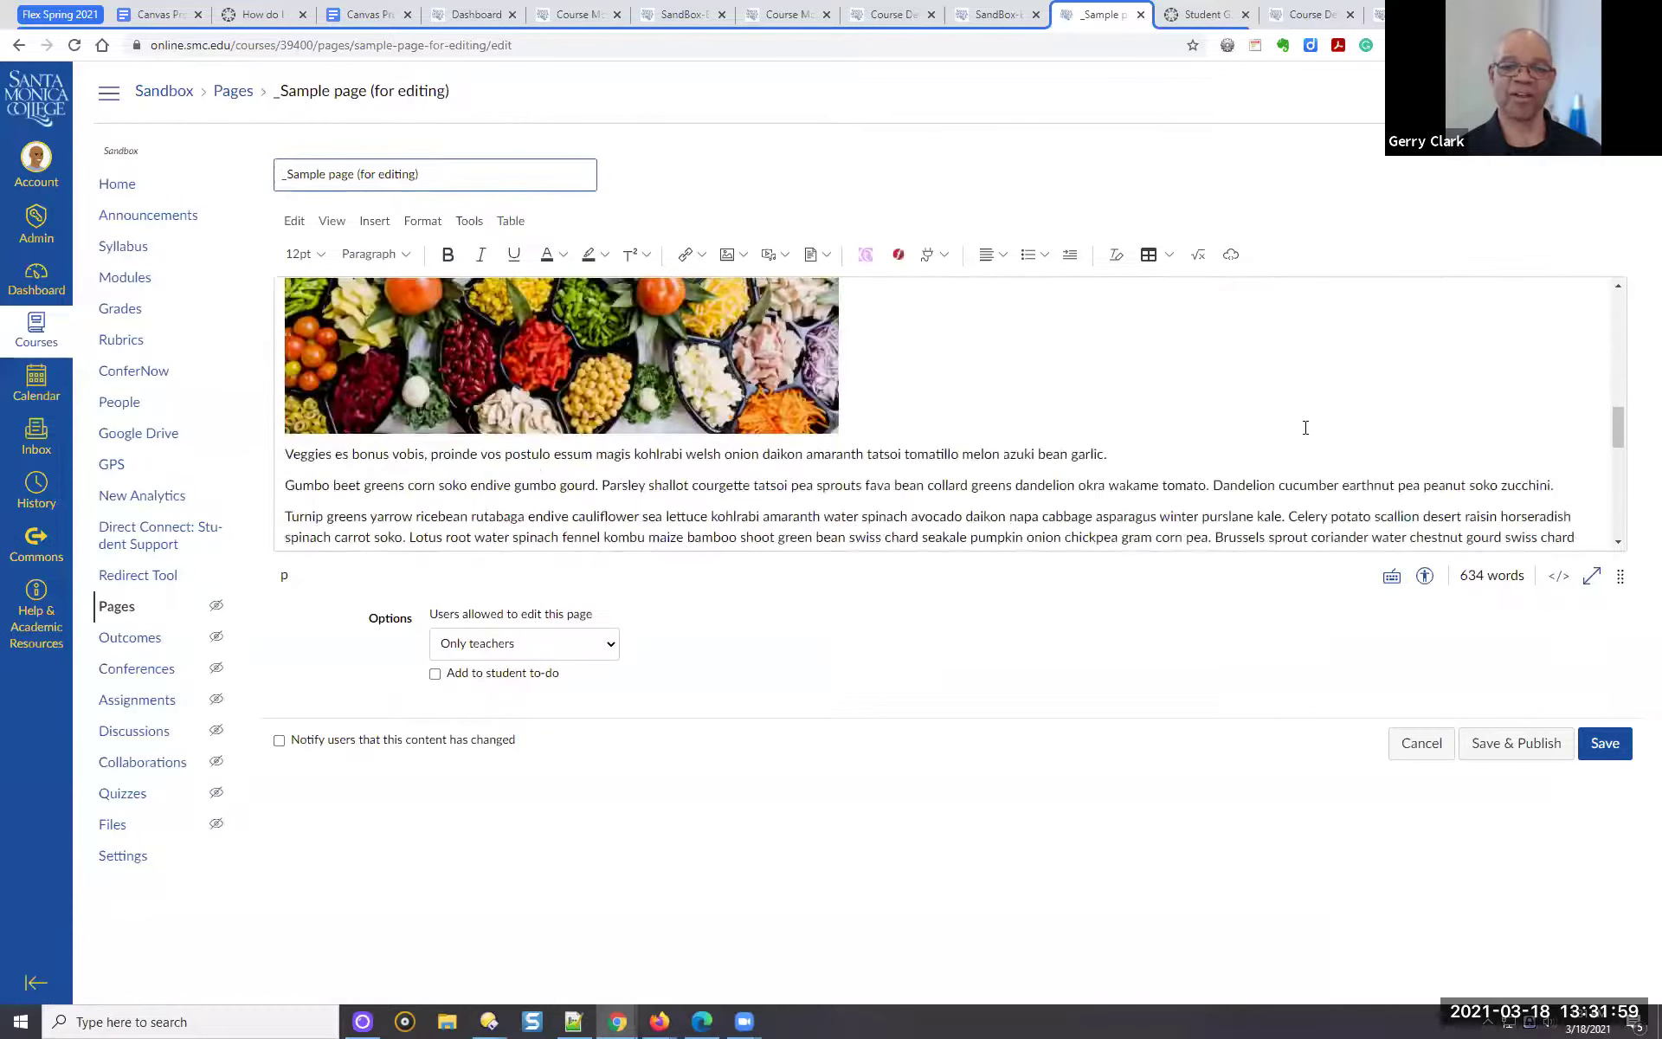
pyautogui.click(902, 514)
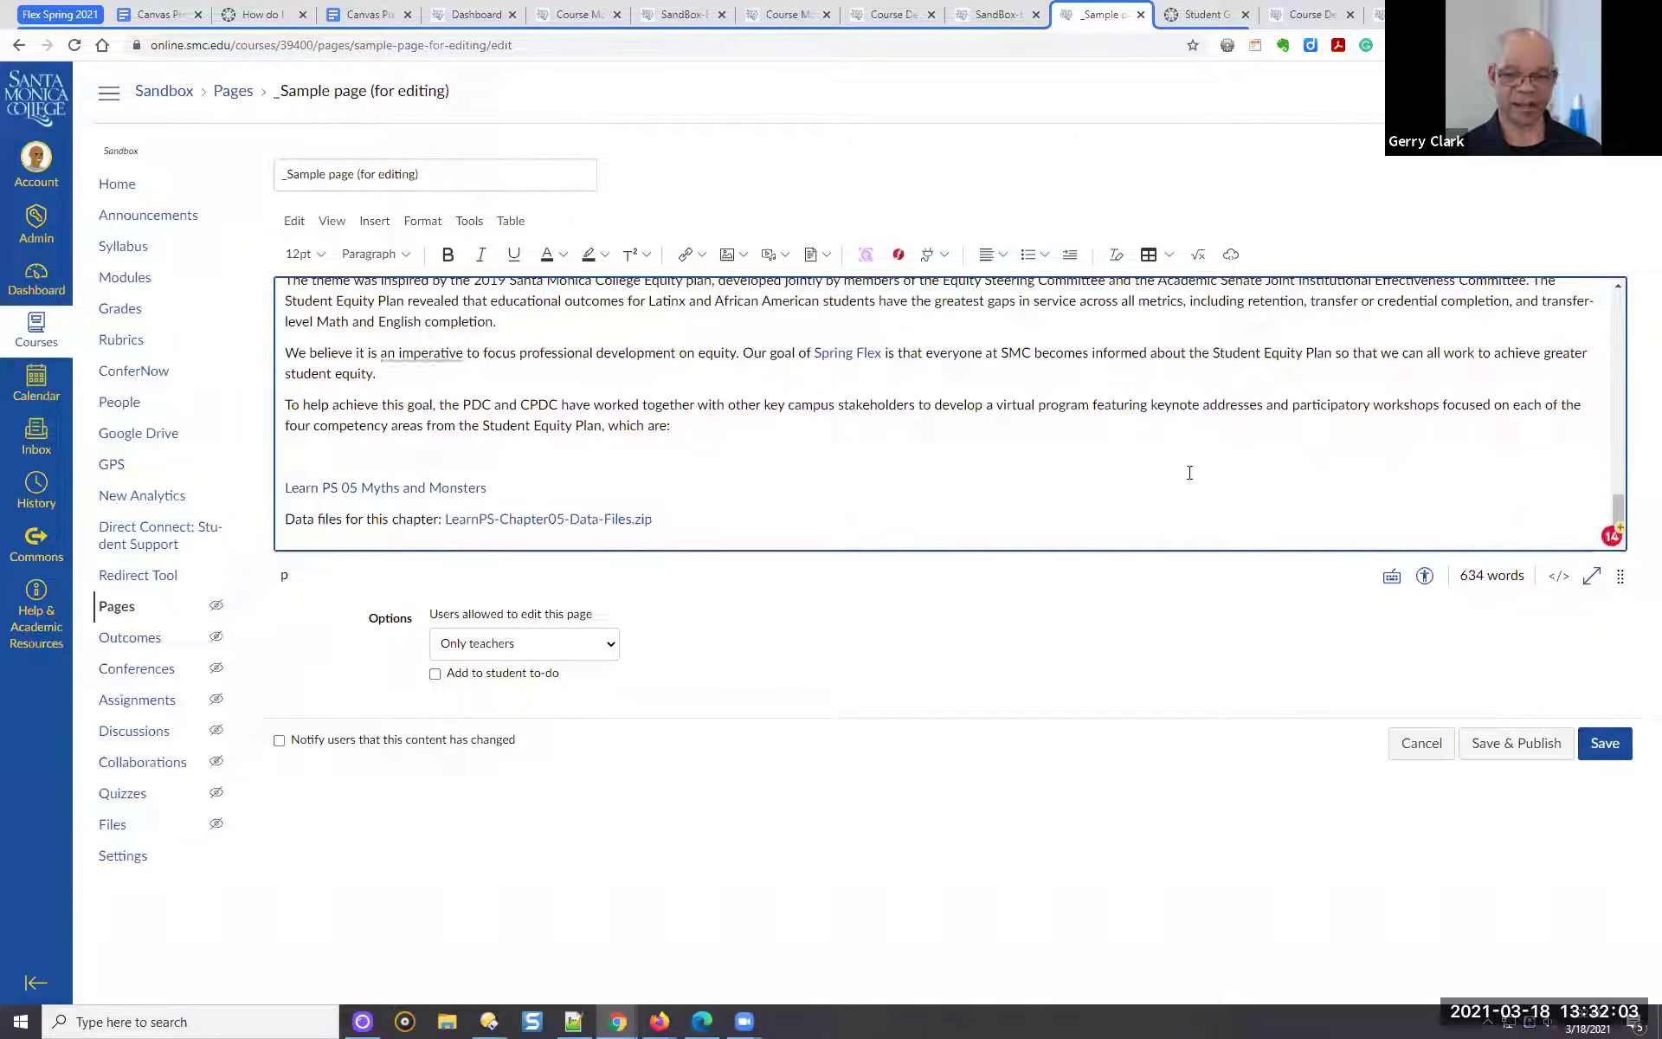
pyautogui.press('Return')
pyautogui.press('Return')
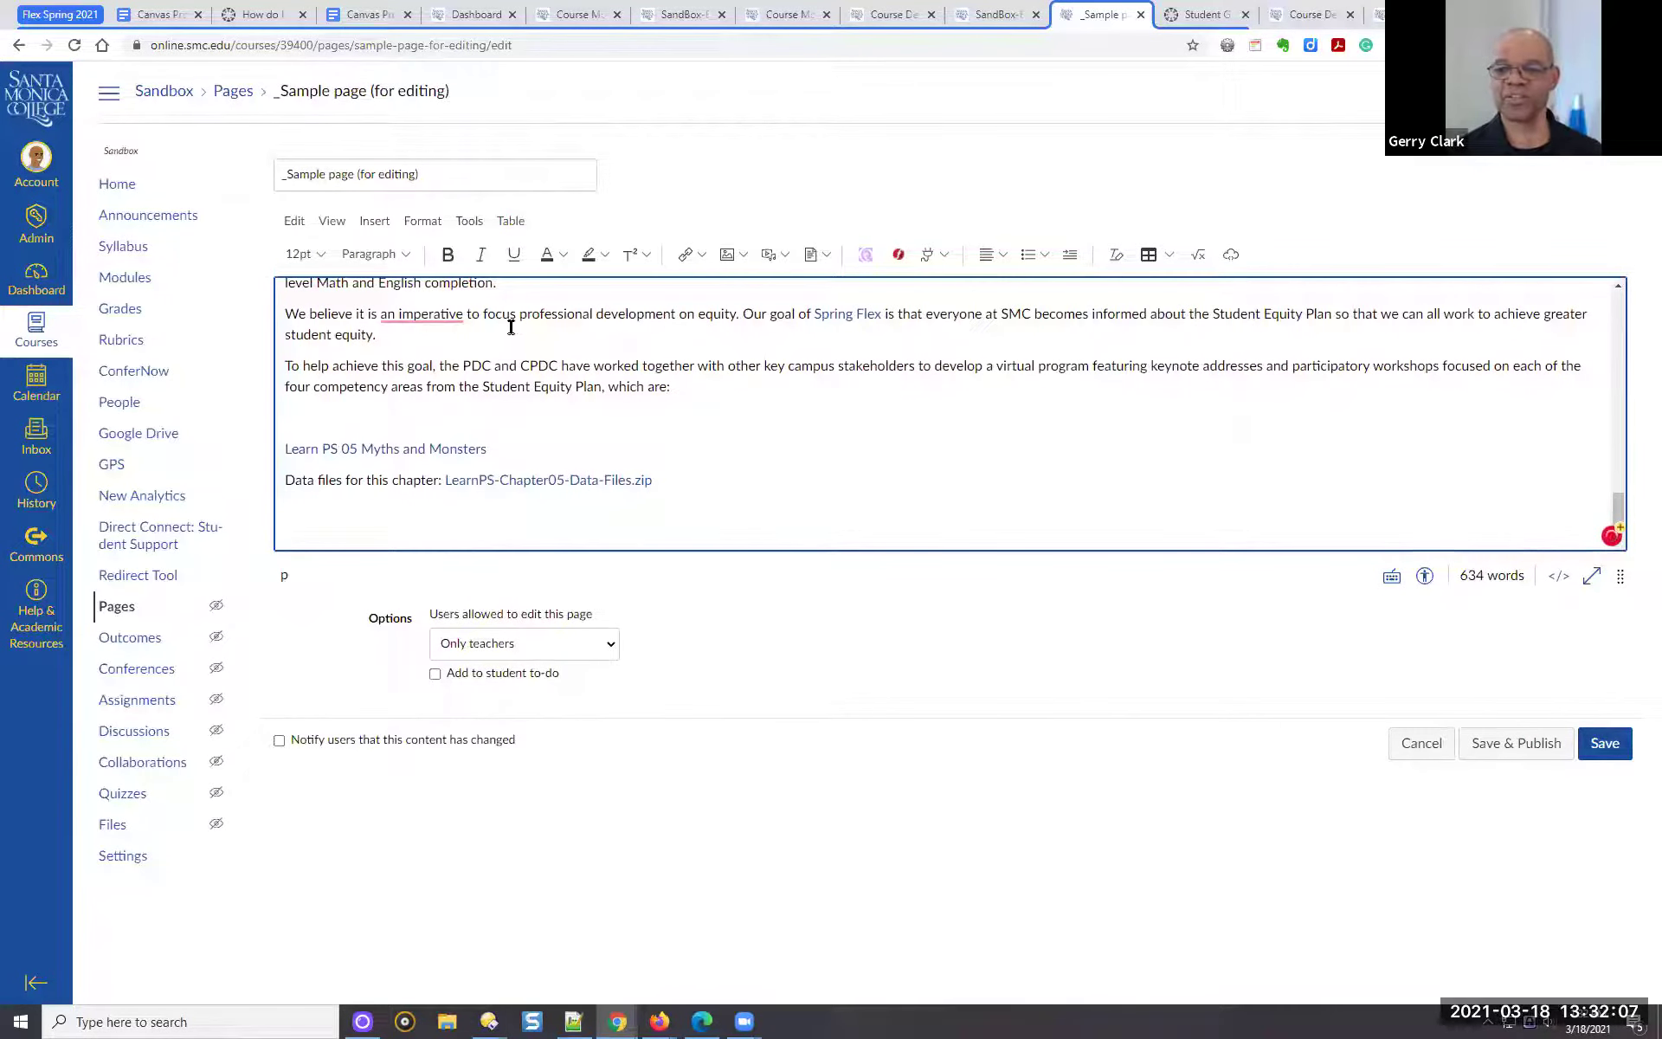
# Insert a horizontal line below the data files link and add two new lines after it
pyautogui.click(376, 224)
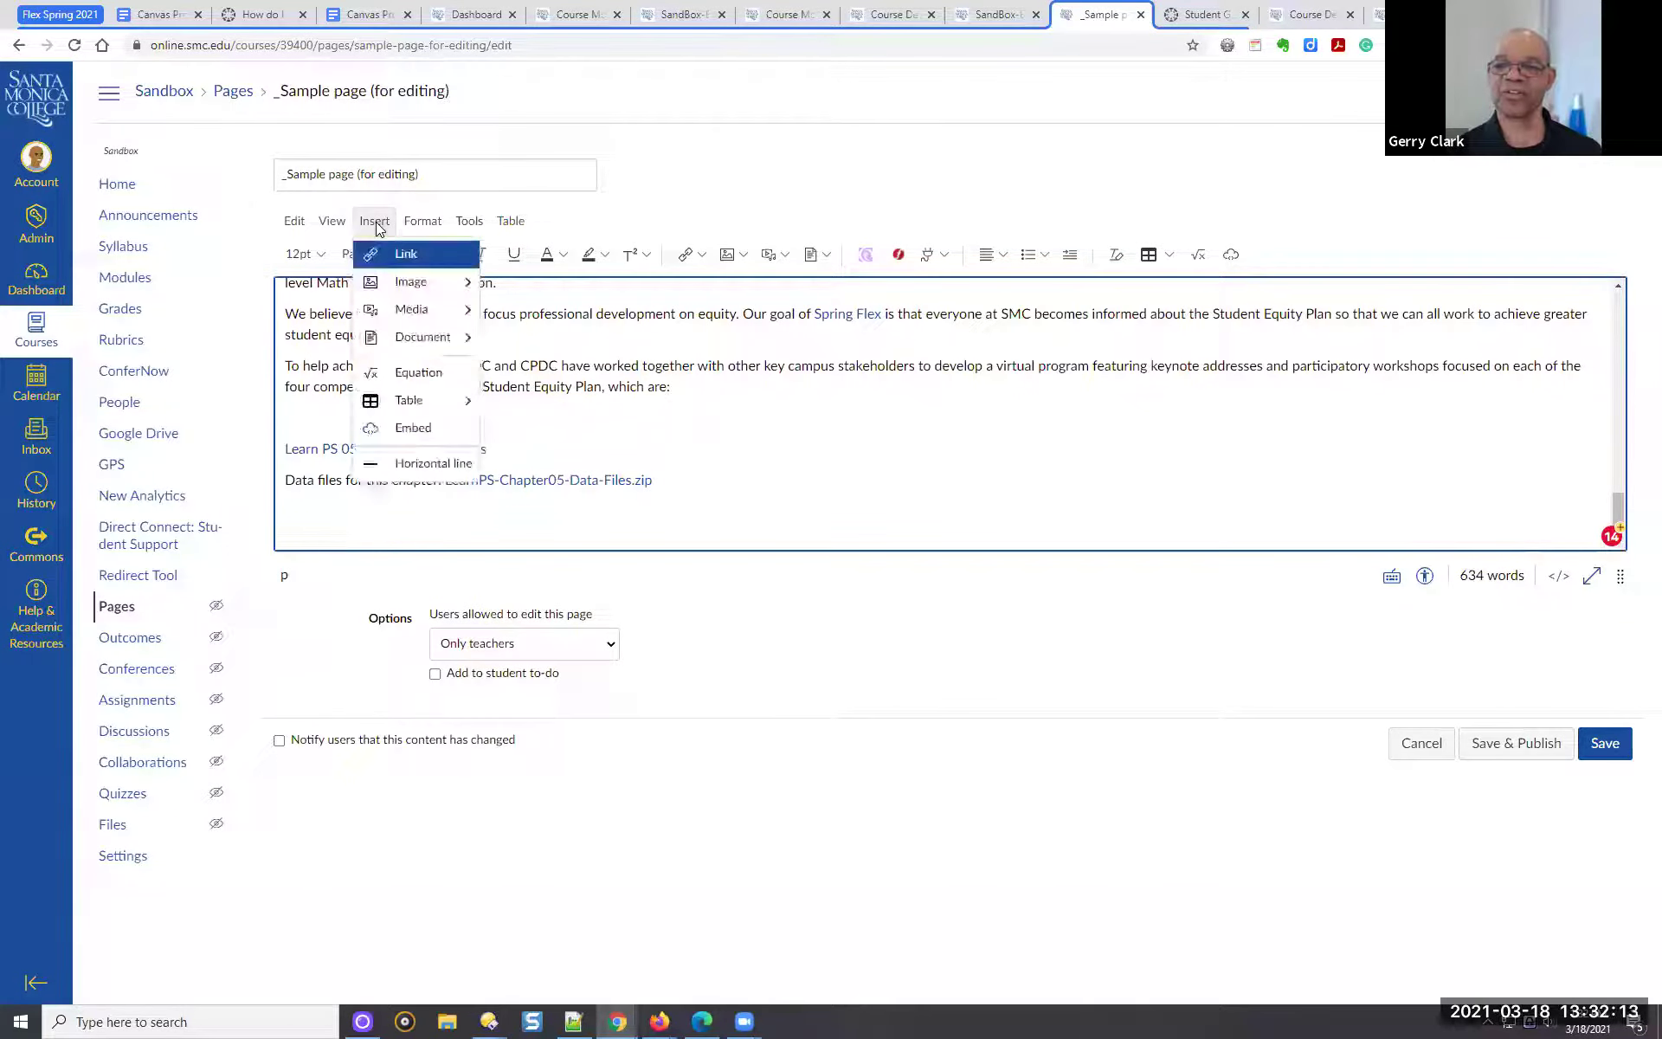
pyautogui.click(419, 464)
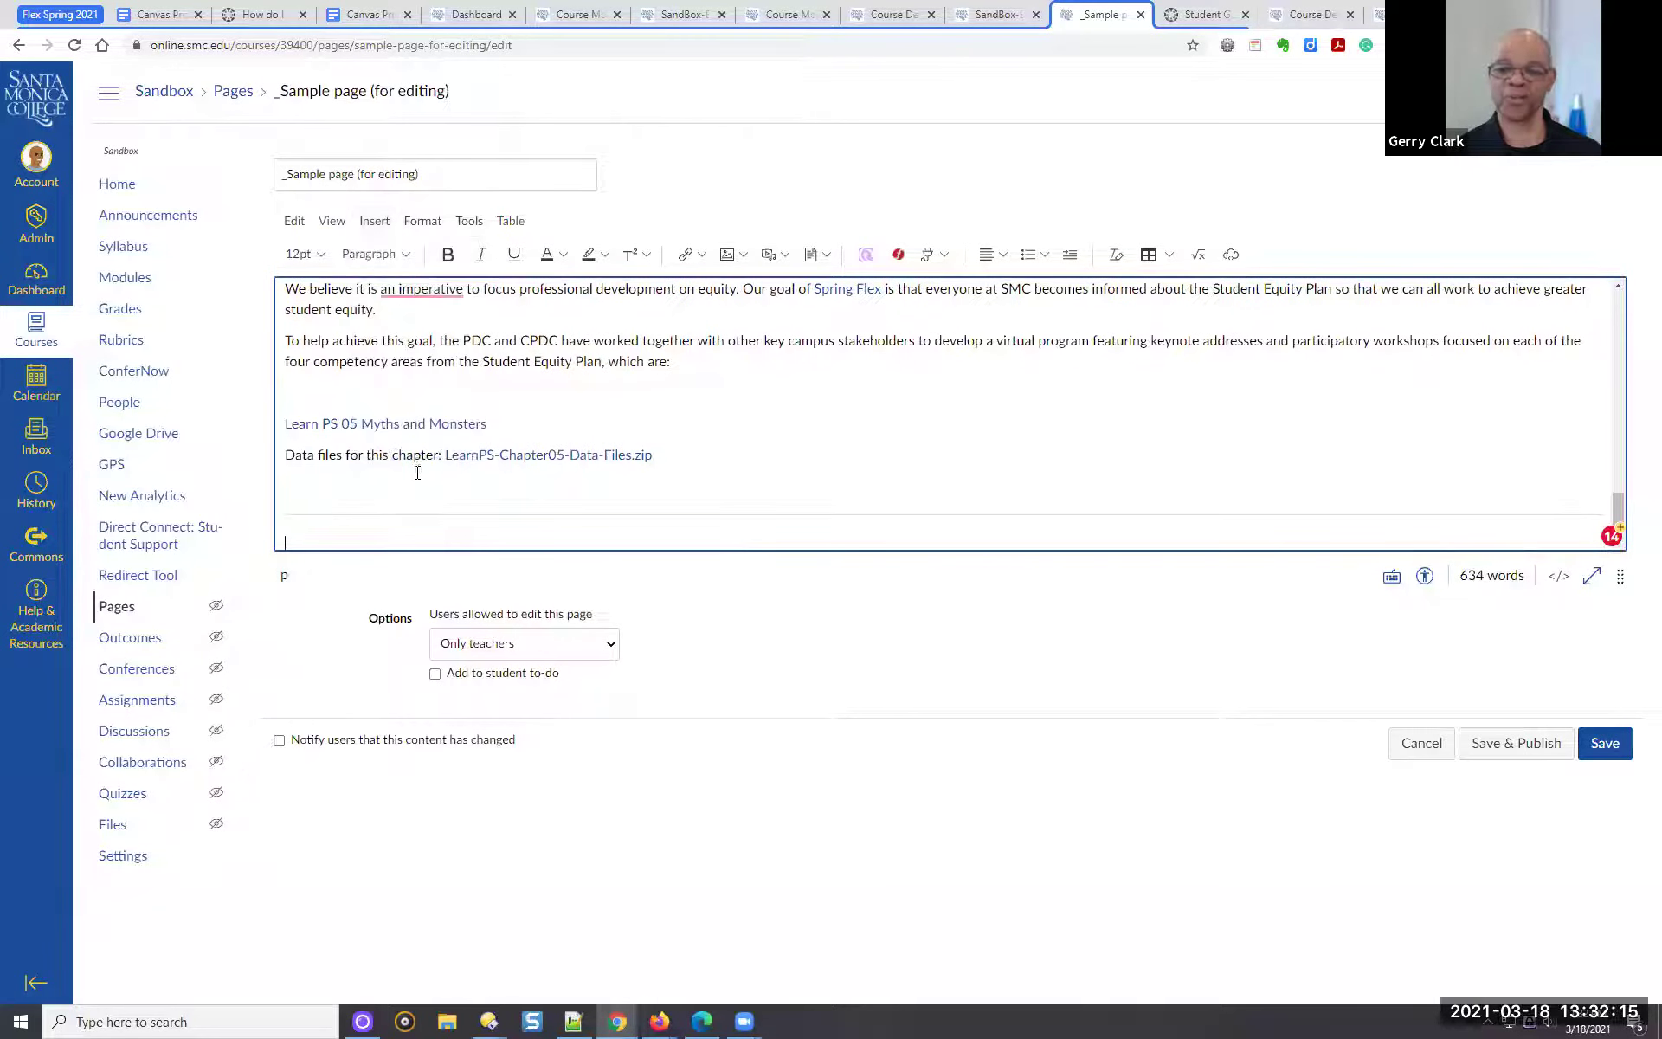
pyautogui.press('Return')
pyautogui.press('Return')
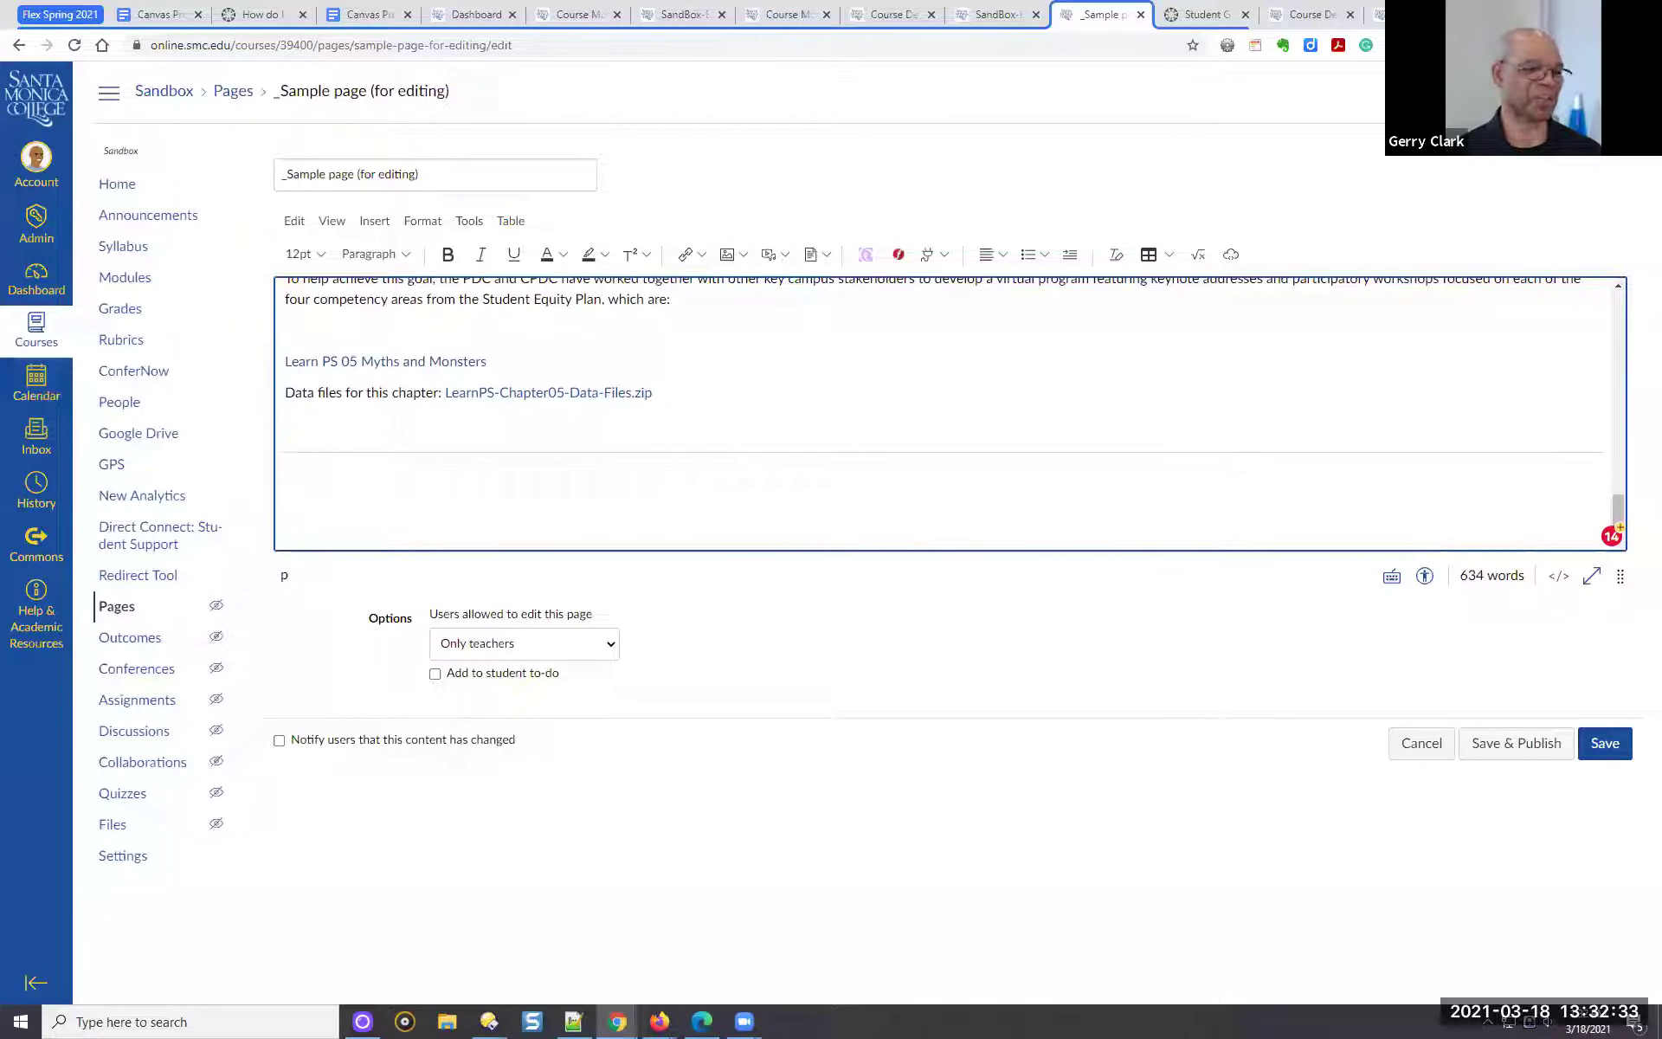
# Paste the eleven lines of sample text, from "Capitalize on low hanging fruit" to "Dynamically procrastinate", below the horizontal line
pyautogui.hotkey('alt', 'Tab')
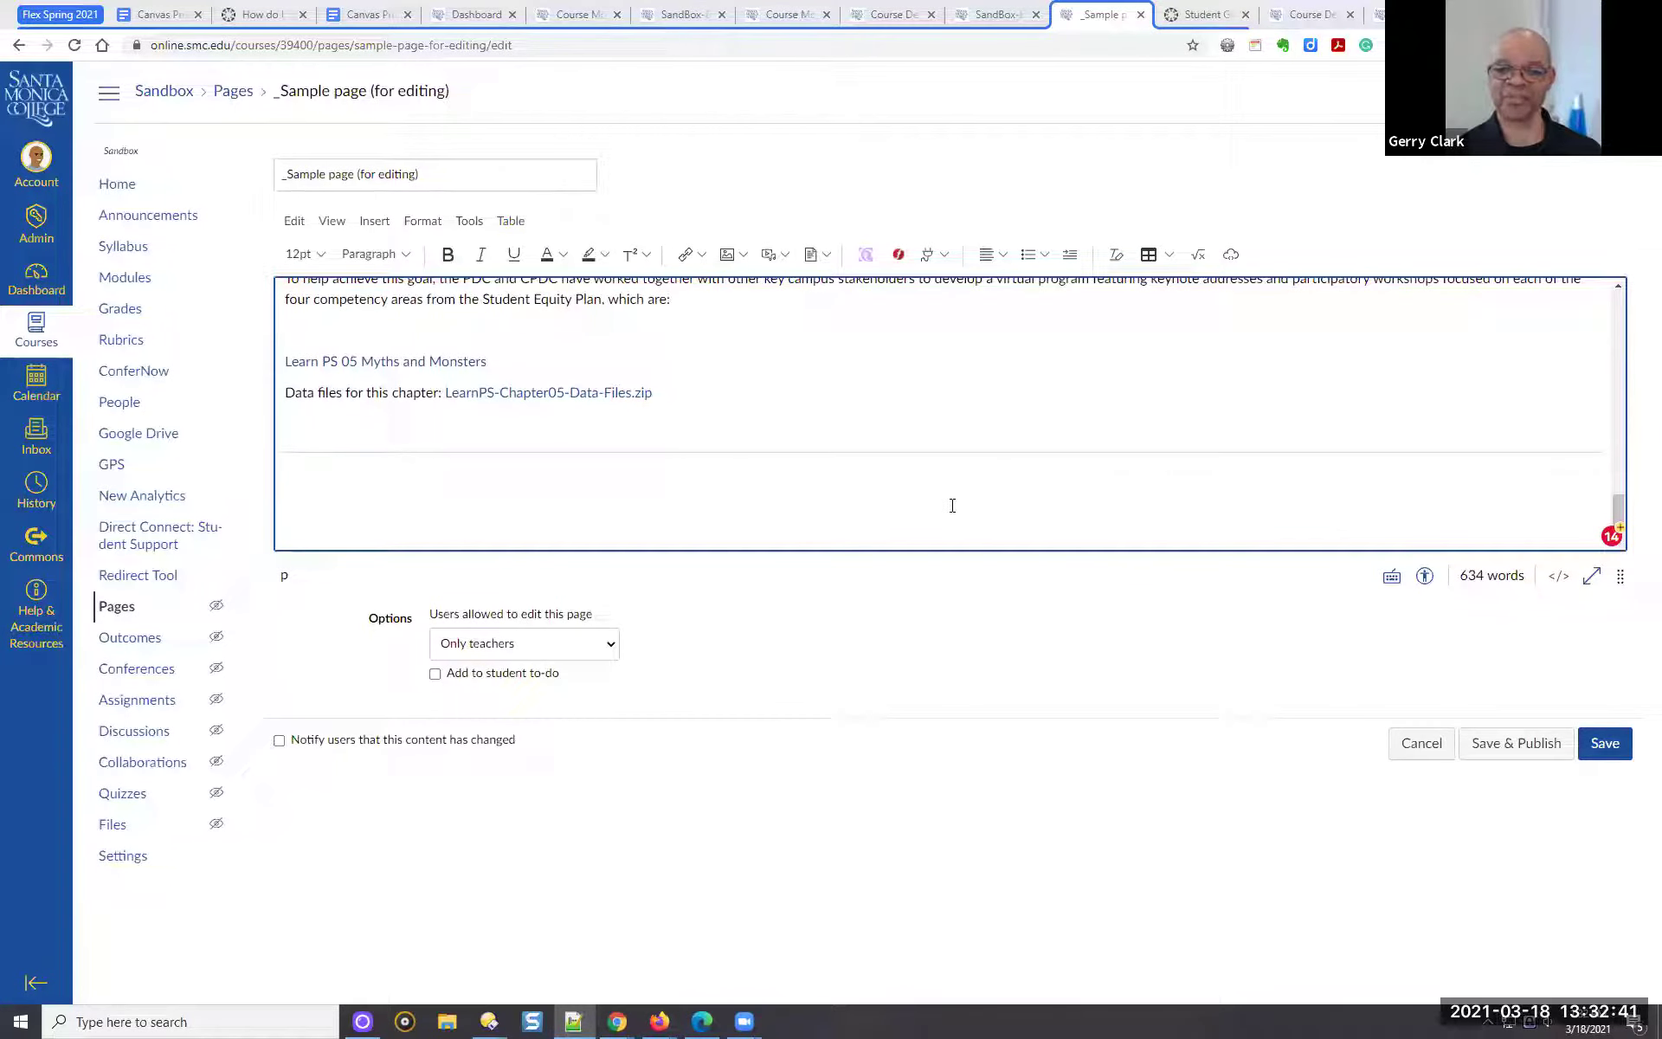
pyautogui.click(895, 500)
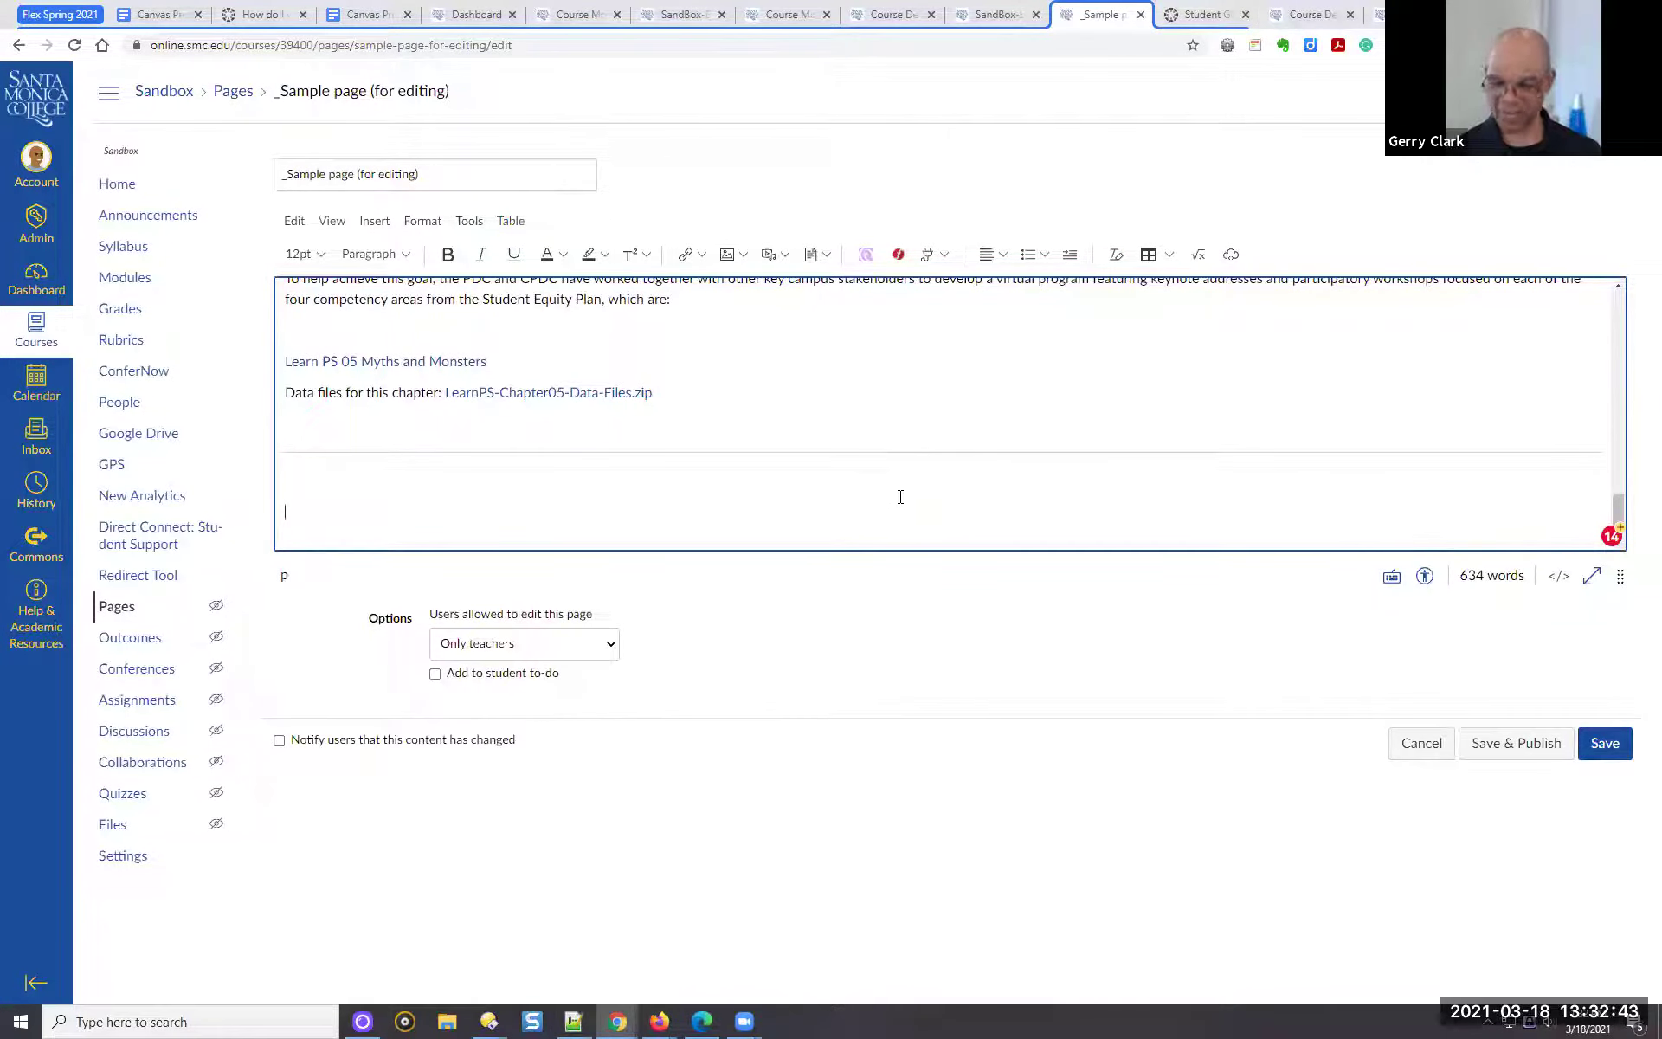
pyautogui.write('Capitalize on low hanging fruit identify a ballpark value added Override the digital divide Nanotechnology immersion close the loop operational change management workflows to establish a framework start-up mentality Collaboratively administrate empowered markets Dynamically procrastinate')
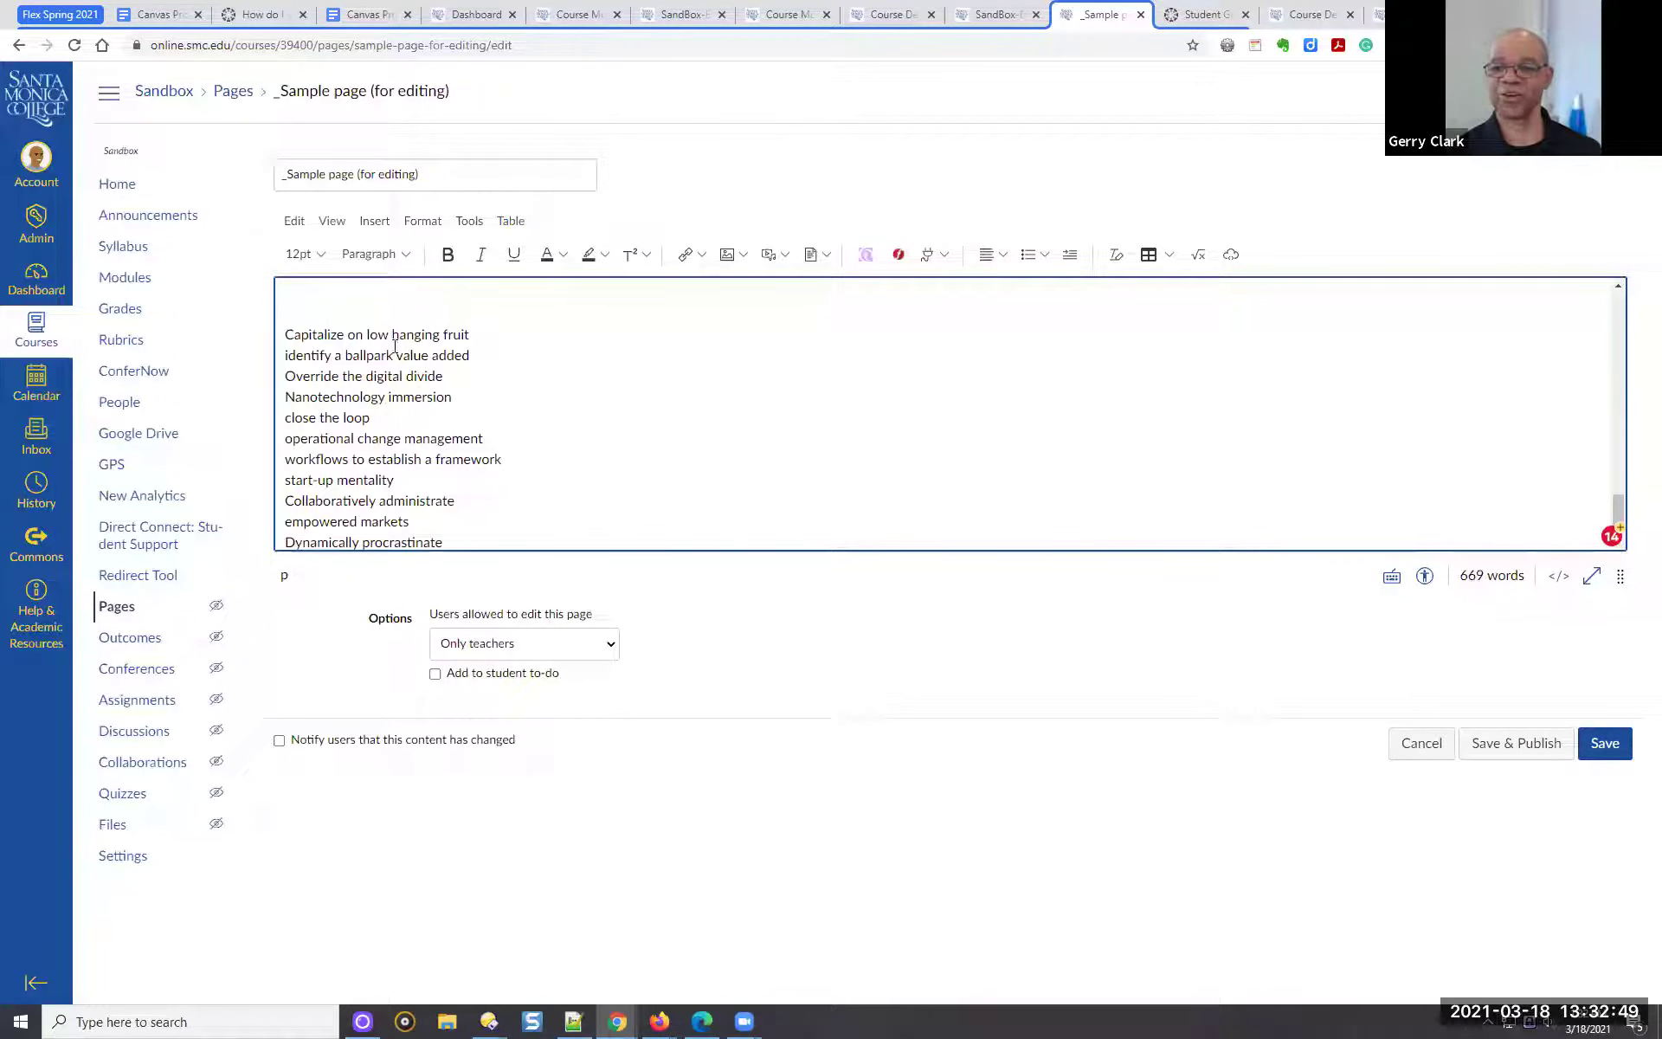
# Format all the pasted lines as a bulleted list and enlarge the editor area to show more of the list
pyautogui.scroll(-1, 450, 485)
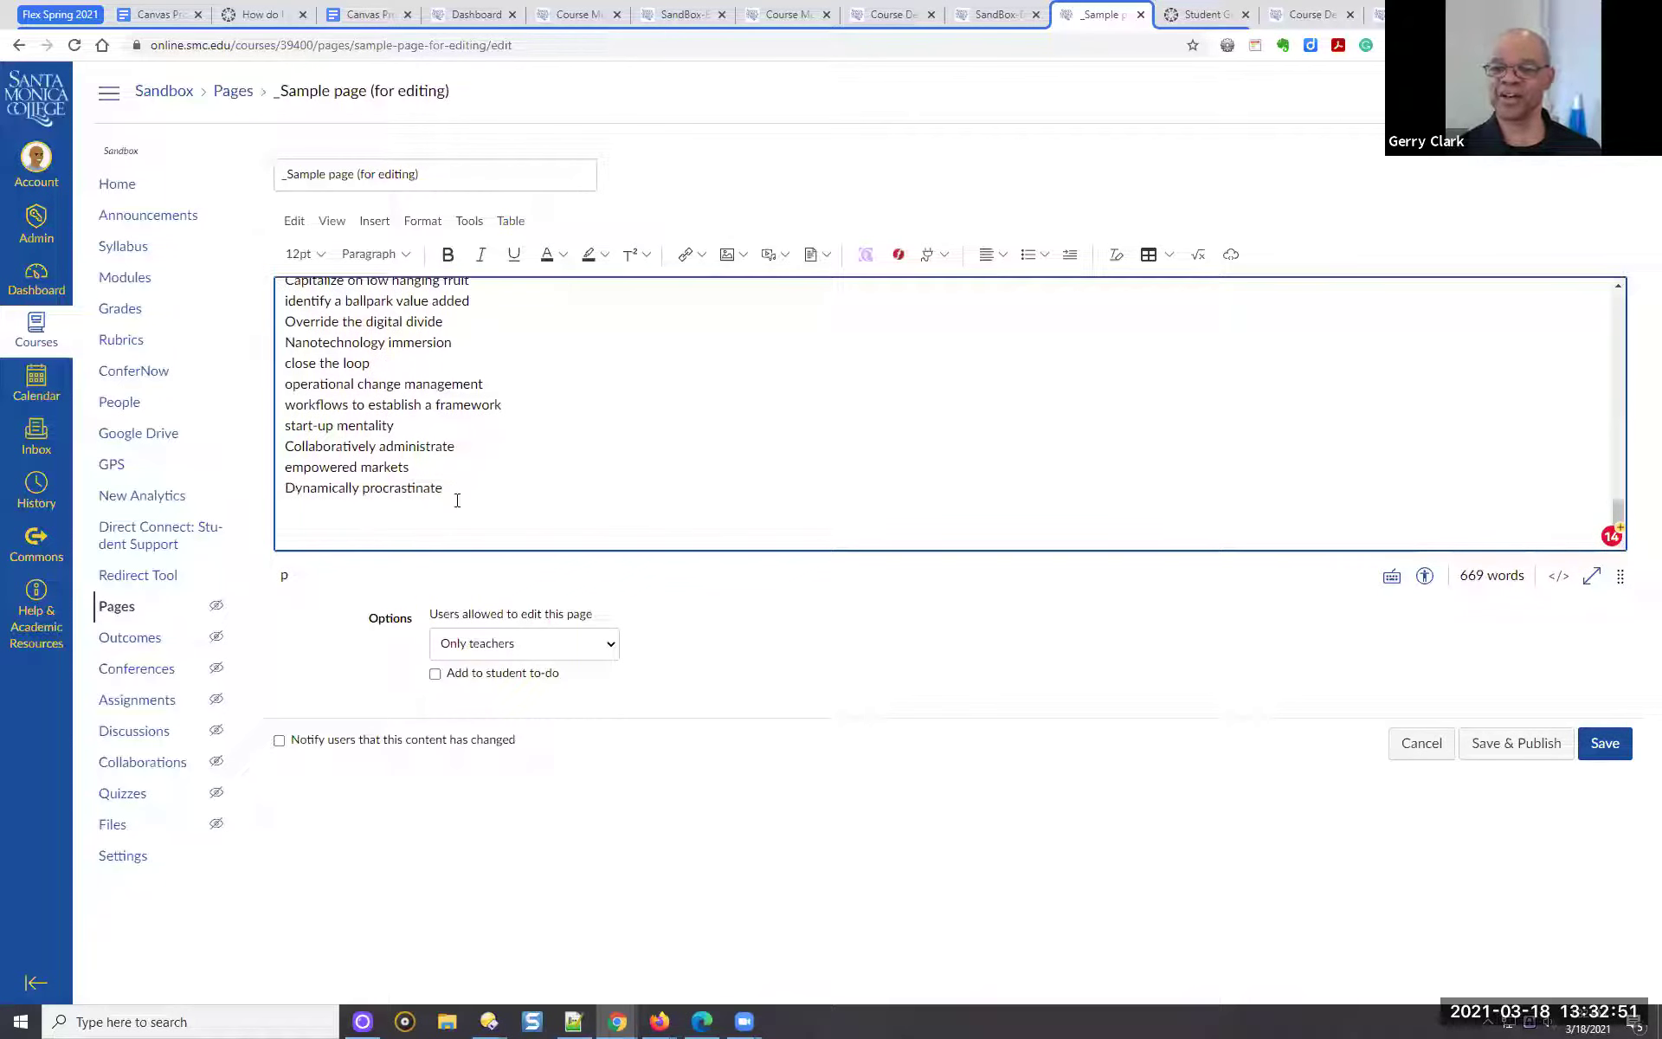
pyautogui.keyDown('shift'); pyautogui.click(449, 485); pyautogui.keyUp('shift')
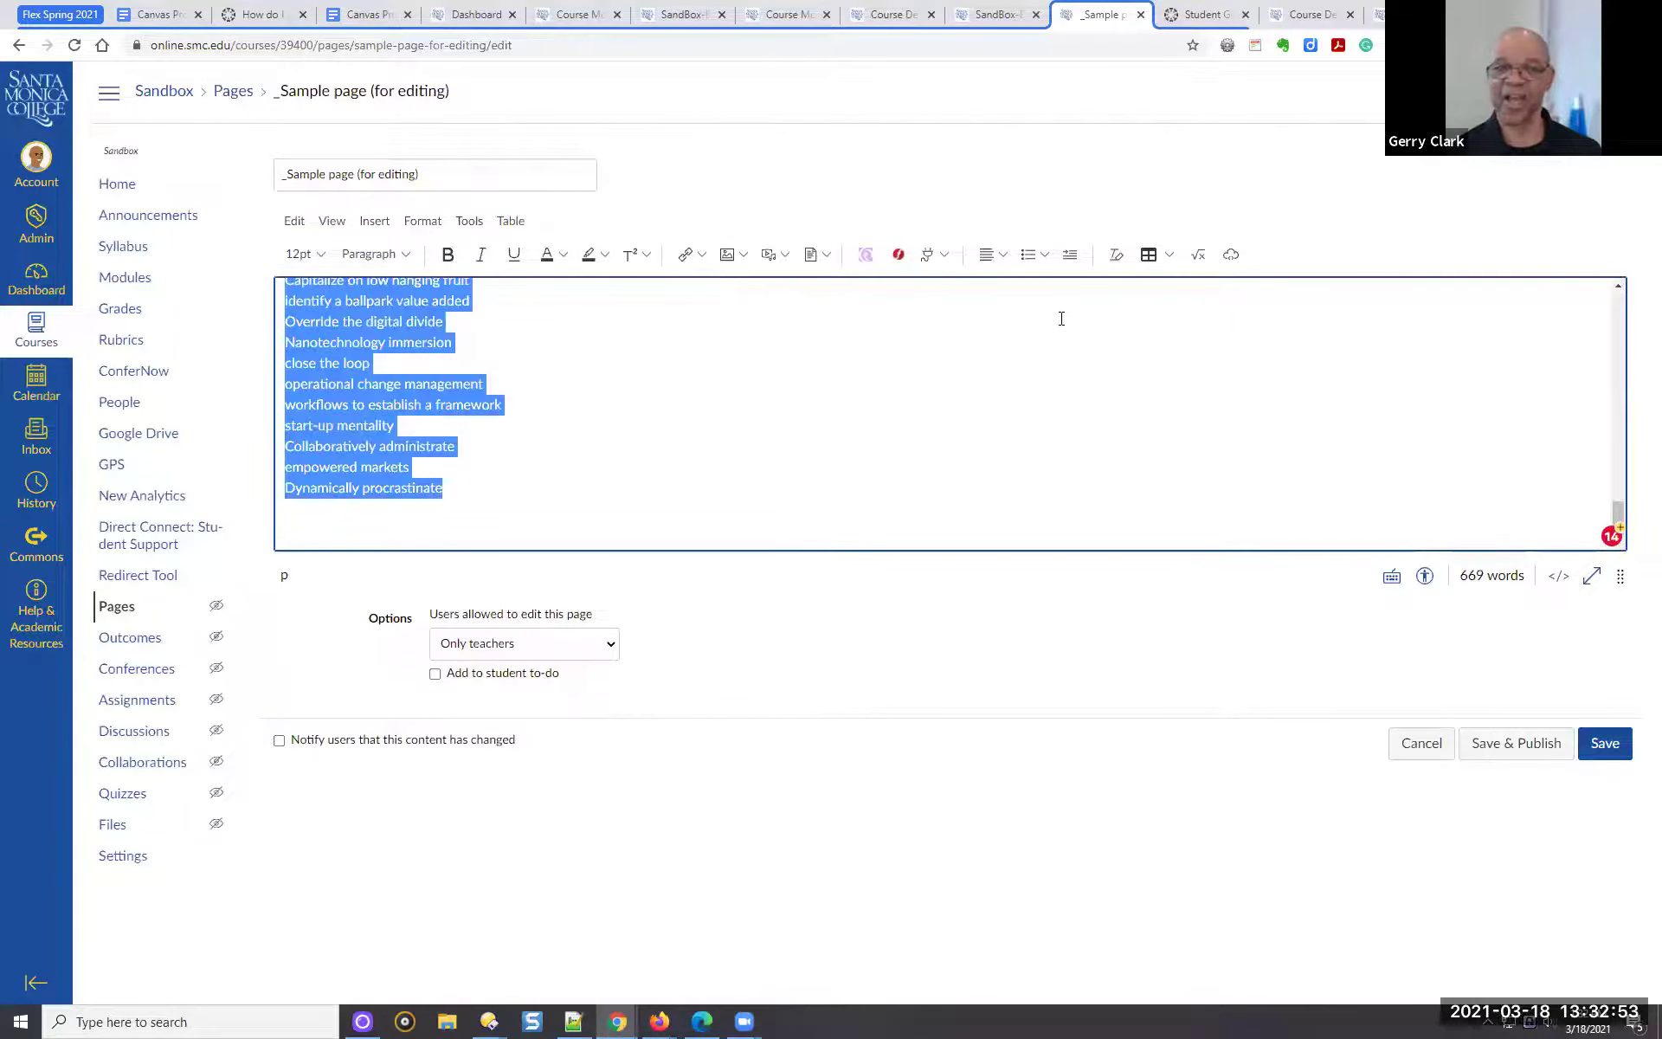
pyautogui.click(1028, 256)
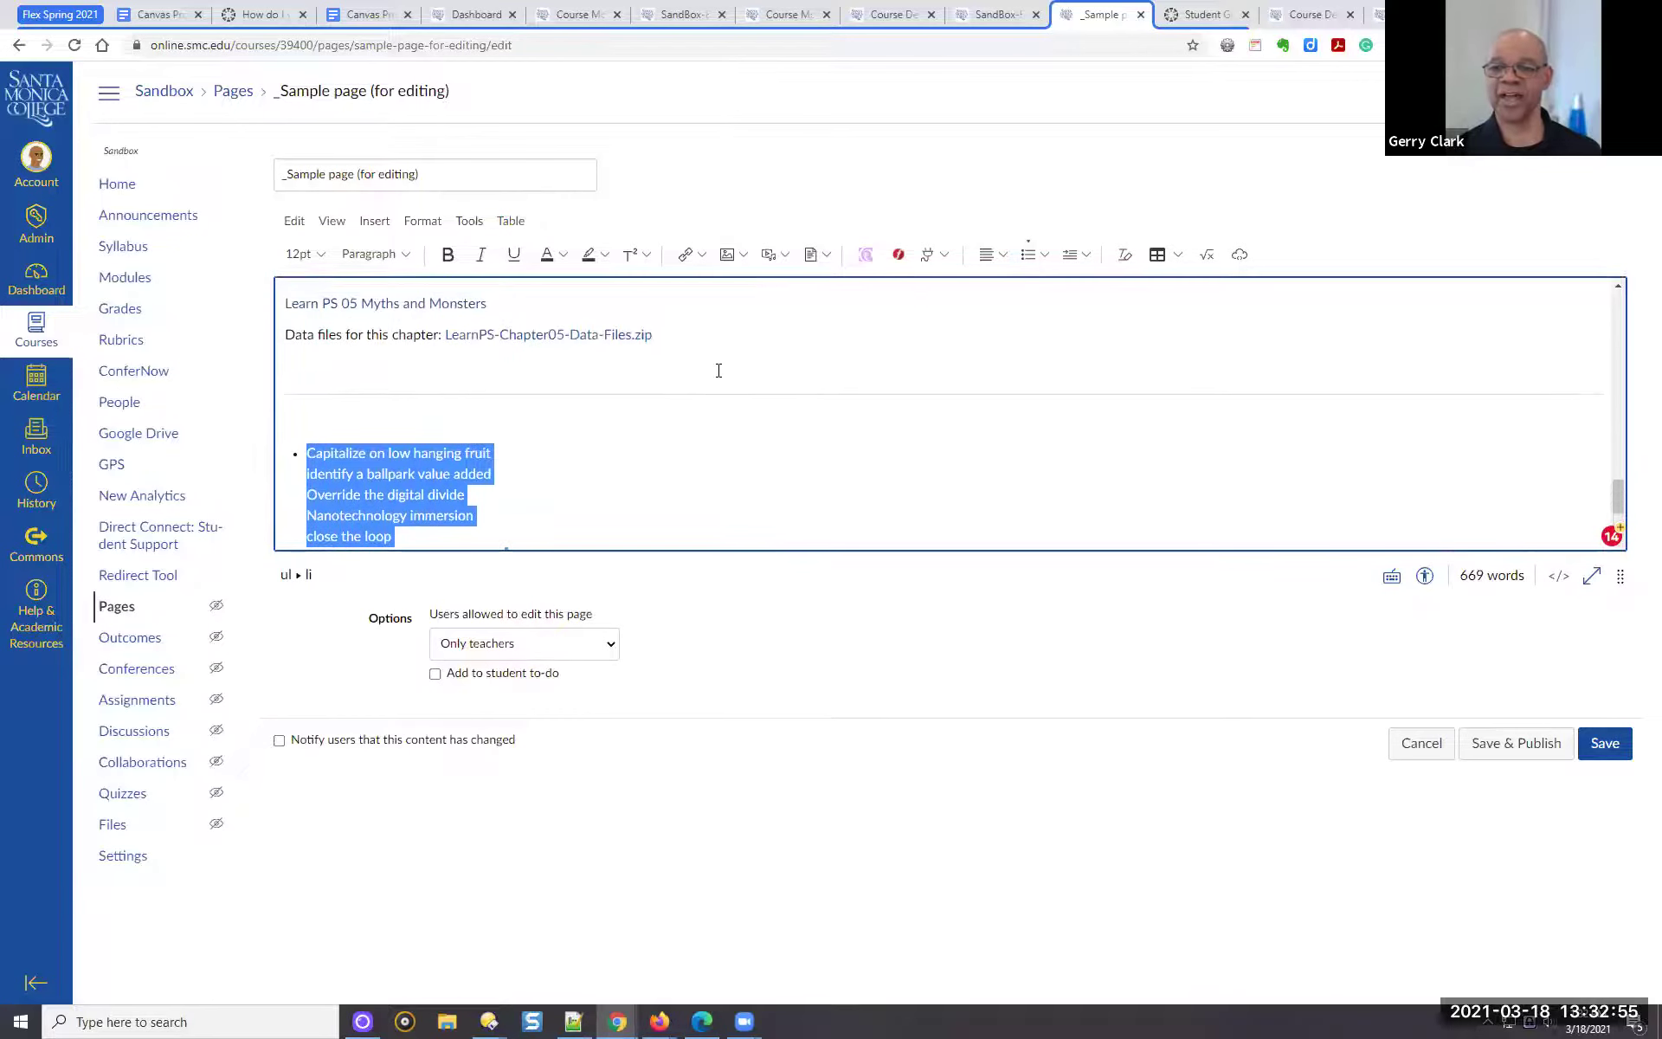
pyautogui.click(609, 433)
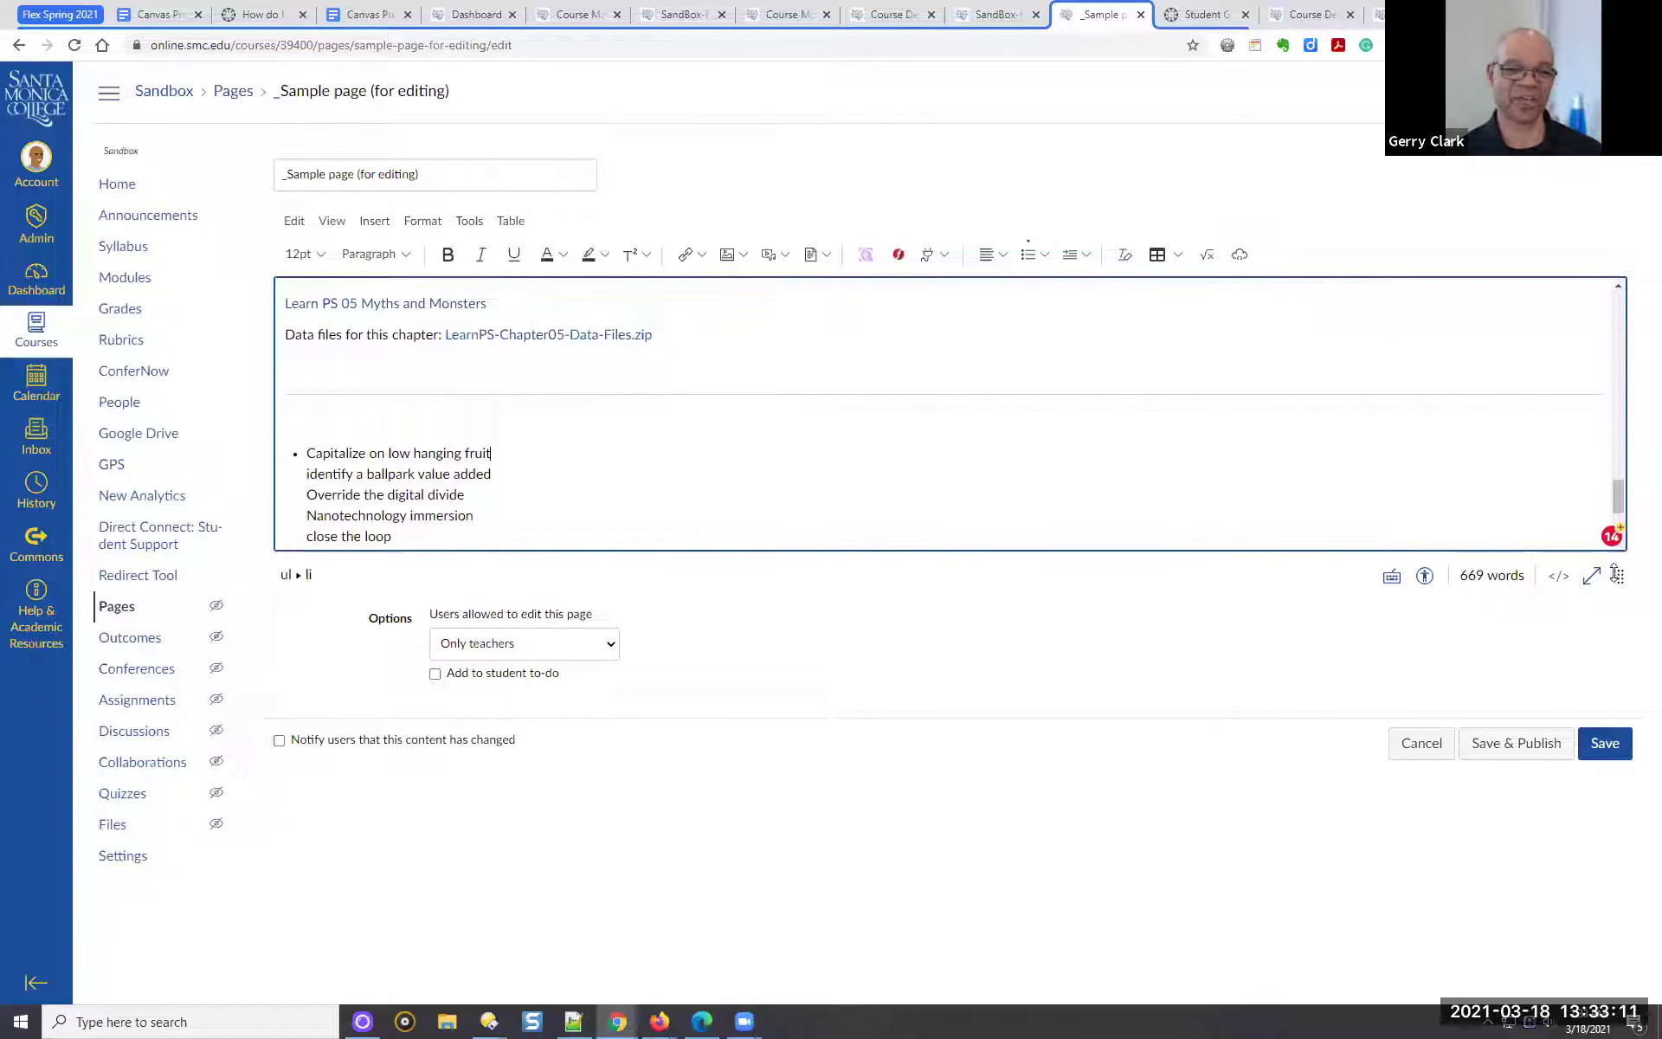
pyautogui.moveTo(1616, 574); pyautogui.dragTo(1617, 693)
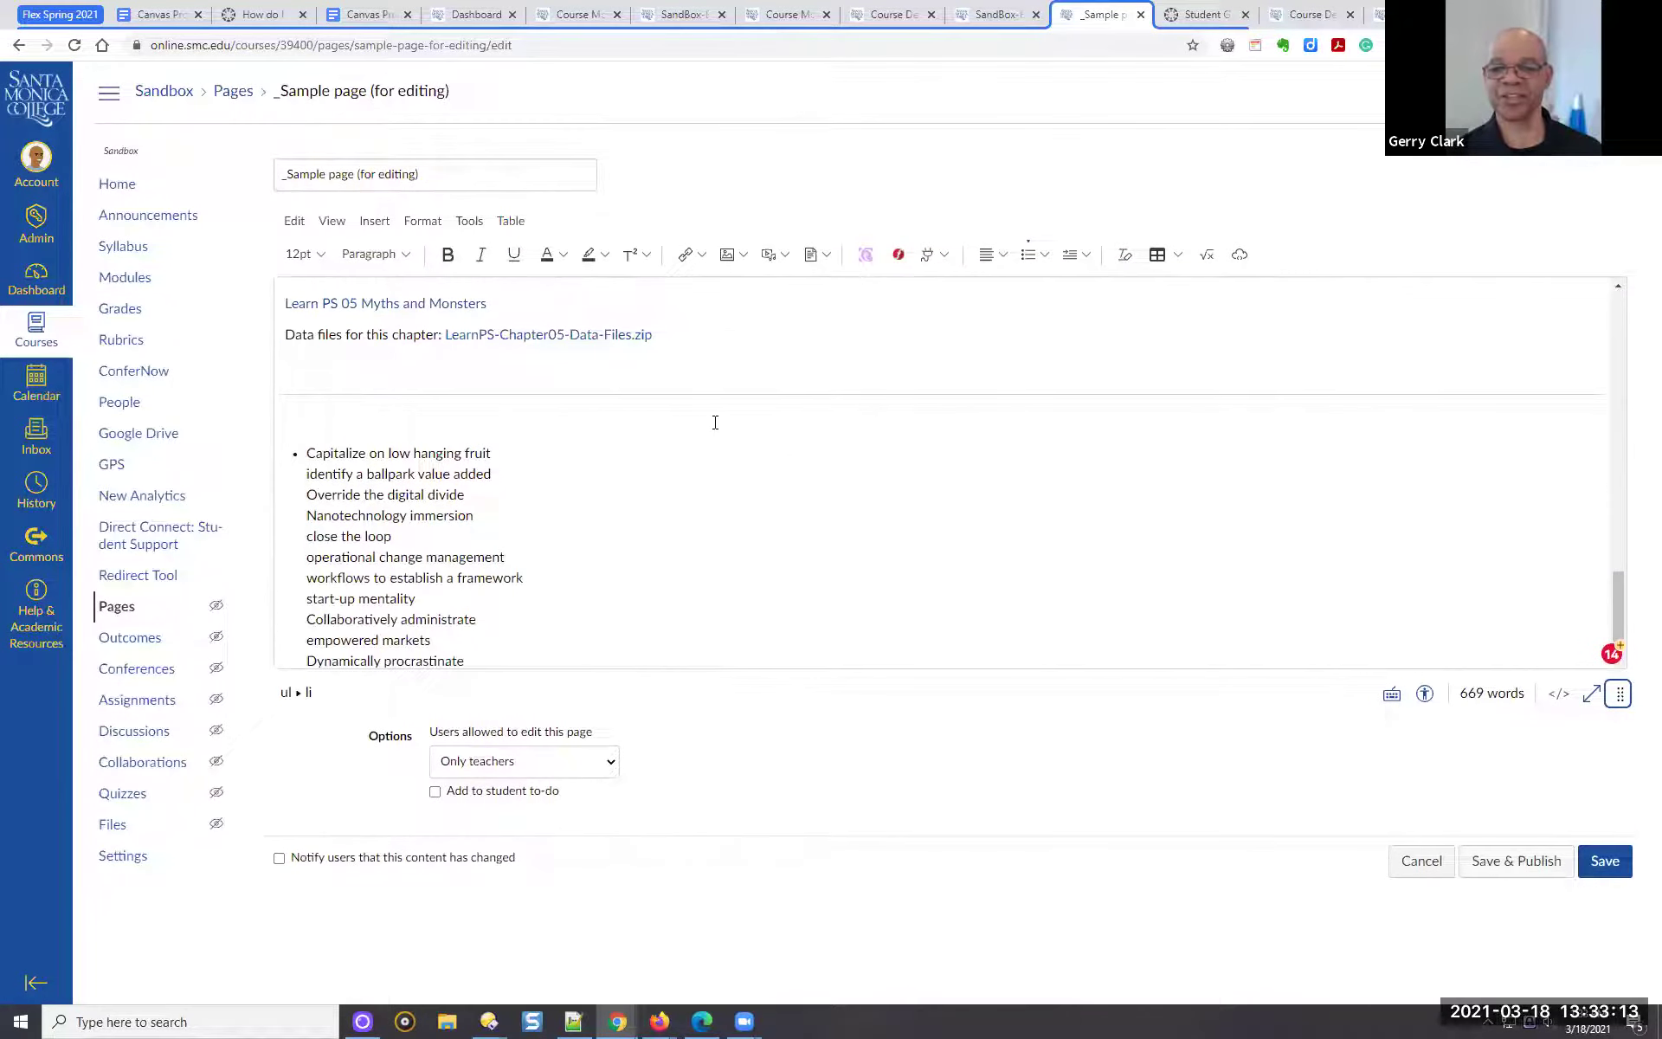
pyautogui.scroll(-1, 715, 422)
# Break the single bullet apart so the "identify a ballpark value added", "Override the digital divide" and "Nanotechnology immersion" lines become separate bullets
pyautogui.click(614, 401)
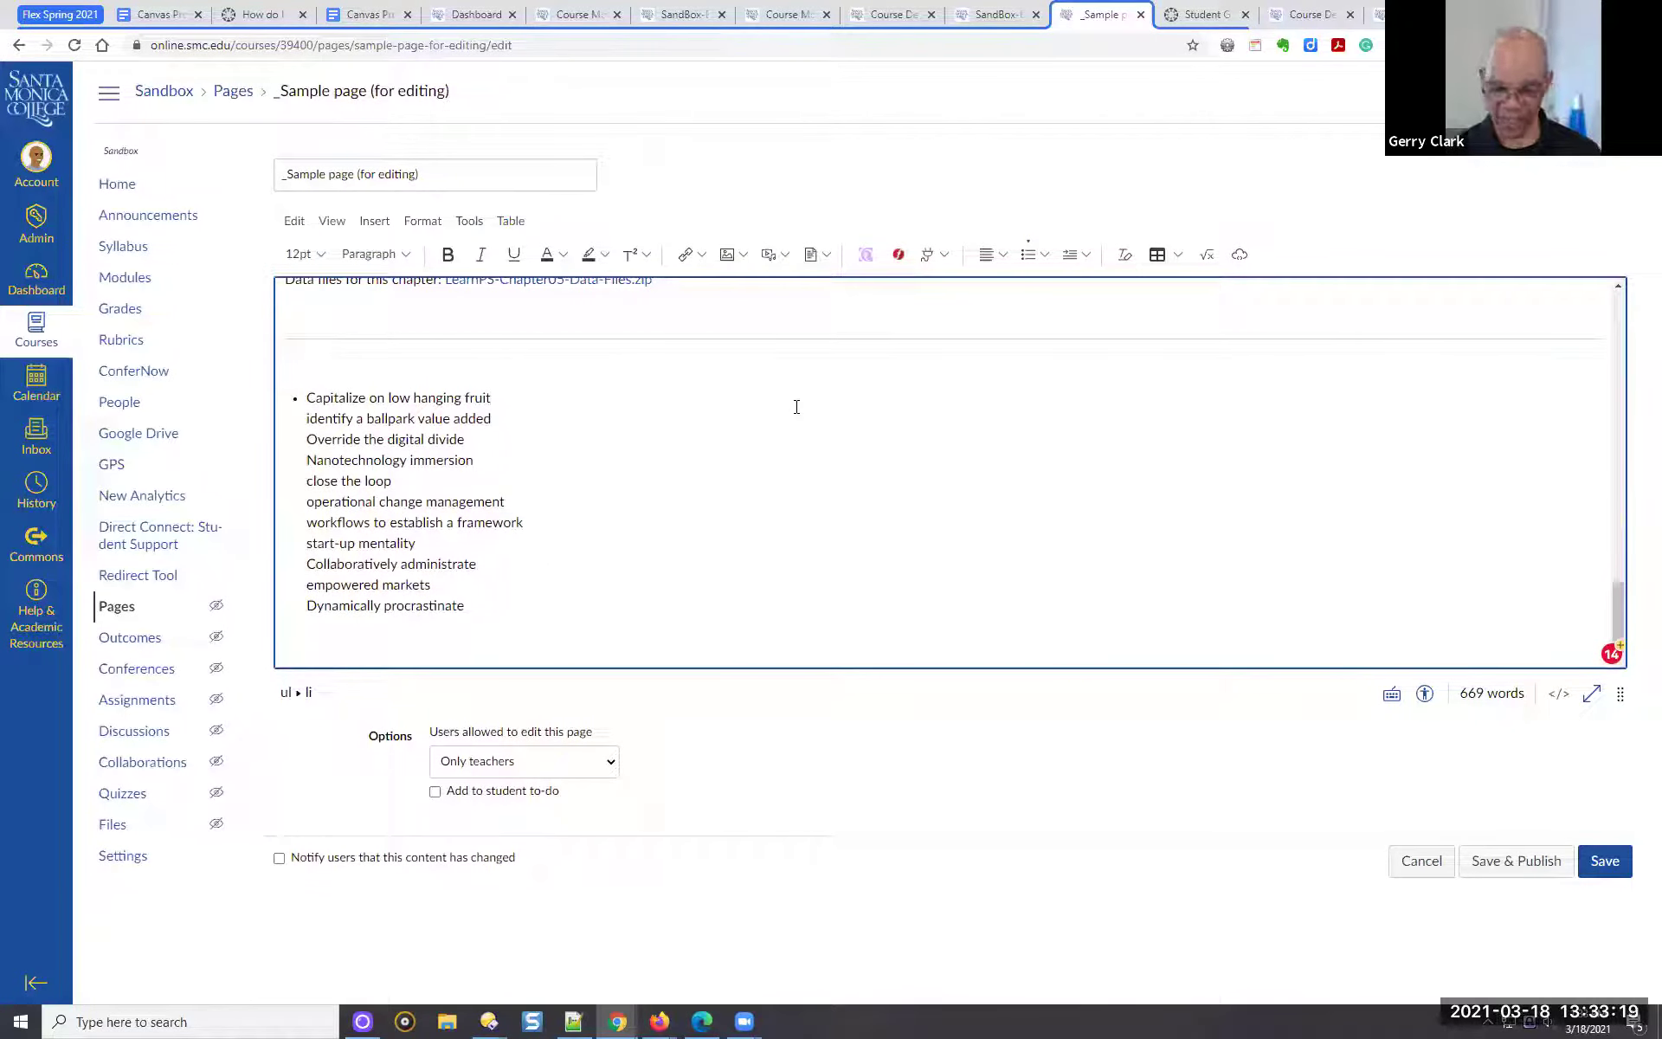
pyautogui.press('Delete')
pyautogui.write('i')
pyautogui.press('Return')
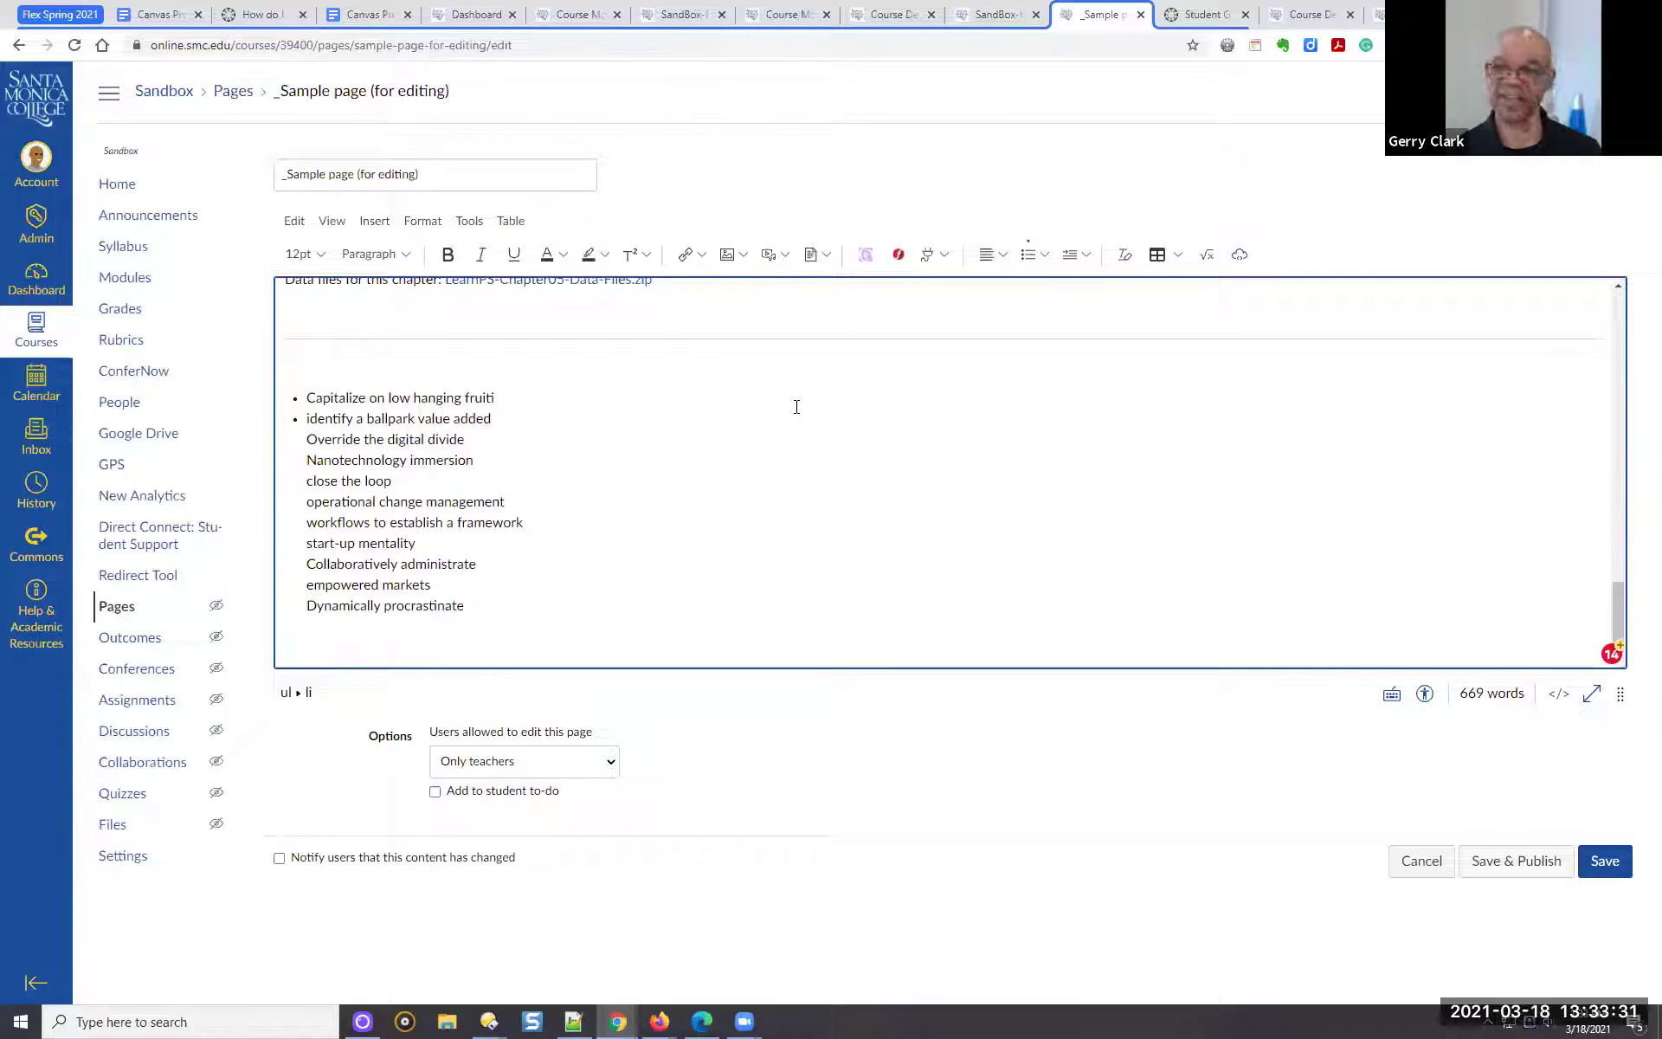
pyautogui.press('Right')
pyautogui.press('Return')
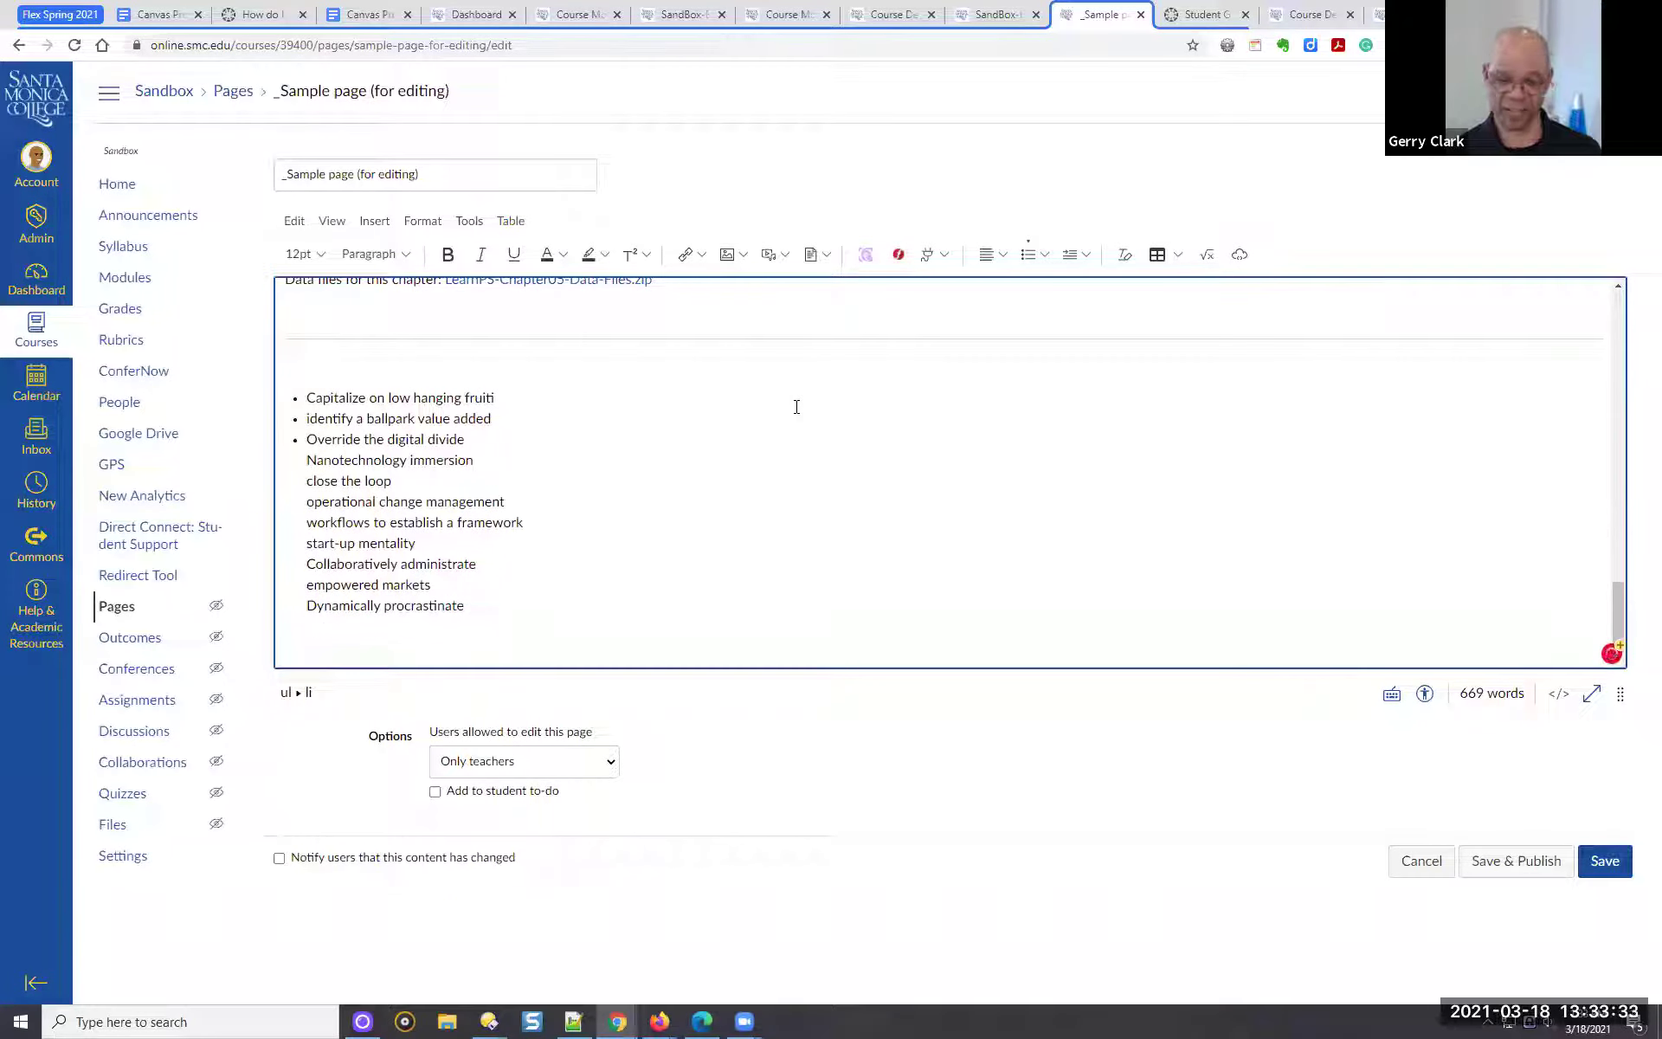
pyautogui.press('Delete')
pyautogui.press('Return')
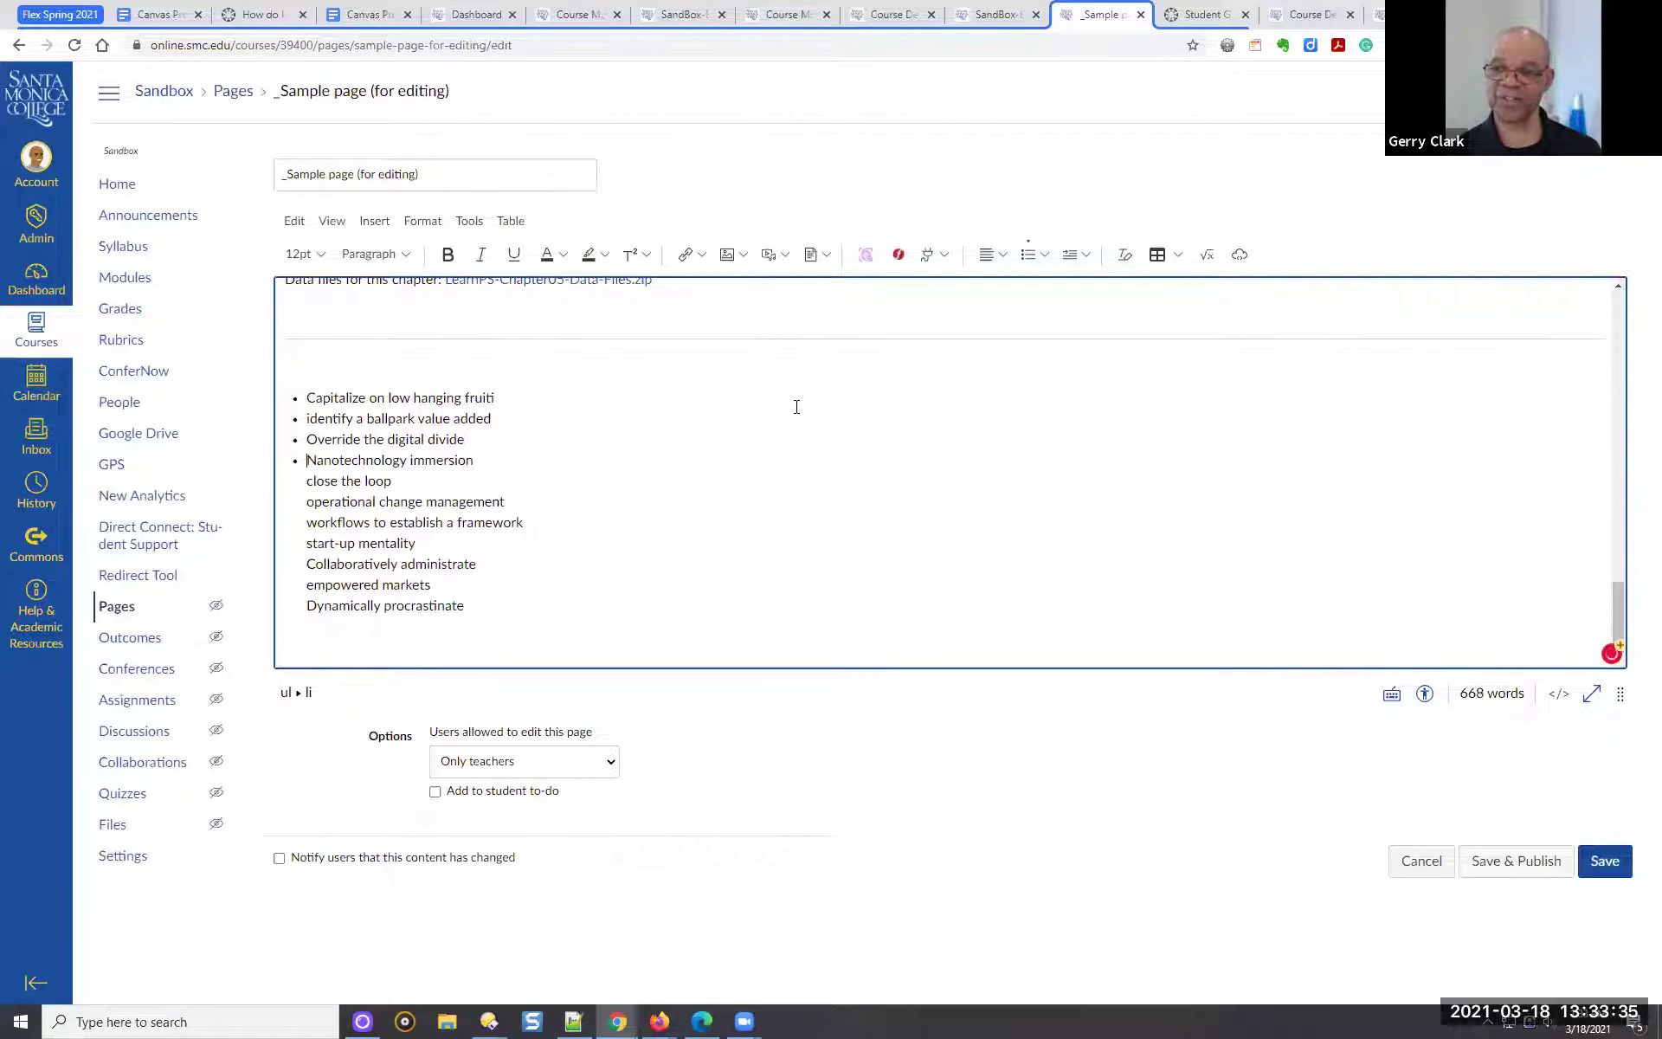
# Turn each remaining line, from "close the loop" through "Dynamically procrastinate", into its own bullet by replacing its line break with a paragraph break
pyautogui.press('End')
pyautogui.press('Delete')
pyautogui.press('Return')
pyautogui.press('End')
pyautogui.press('Delete')
pyautogui.press('Return')
pyautogui.press('End')
pyautogui.press('Delete')
pyautogui.press('Return')
pyautogui.press('End')
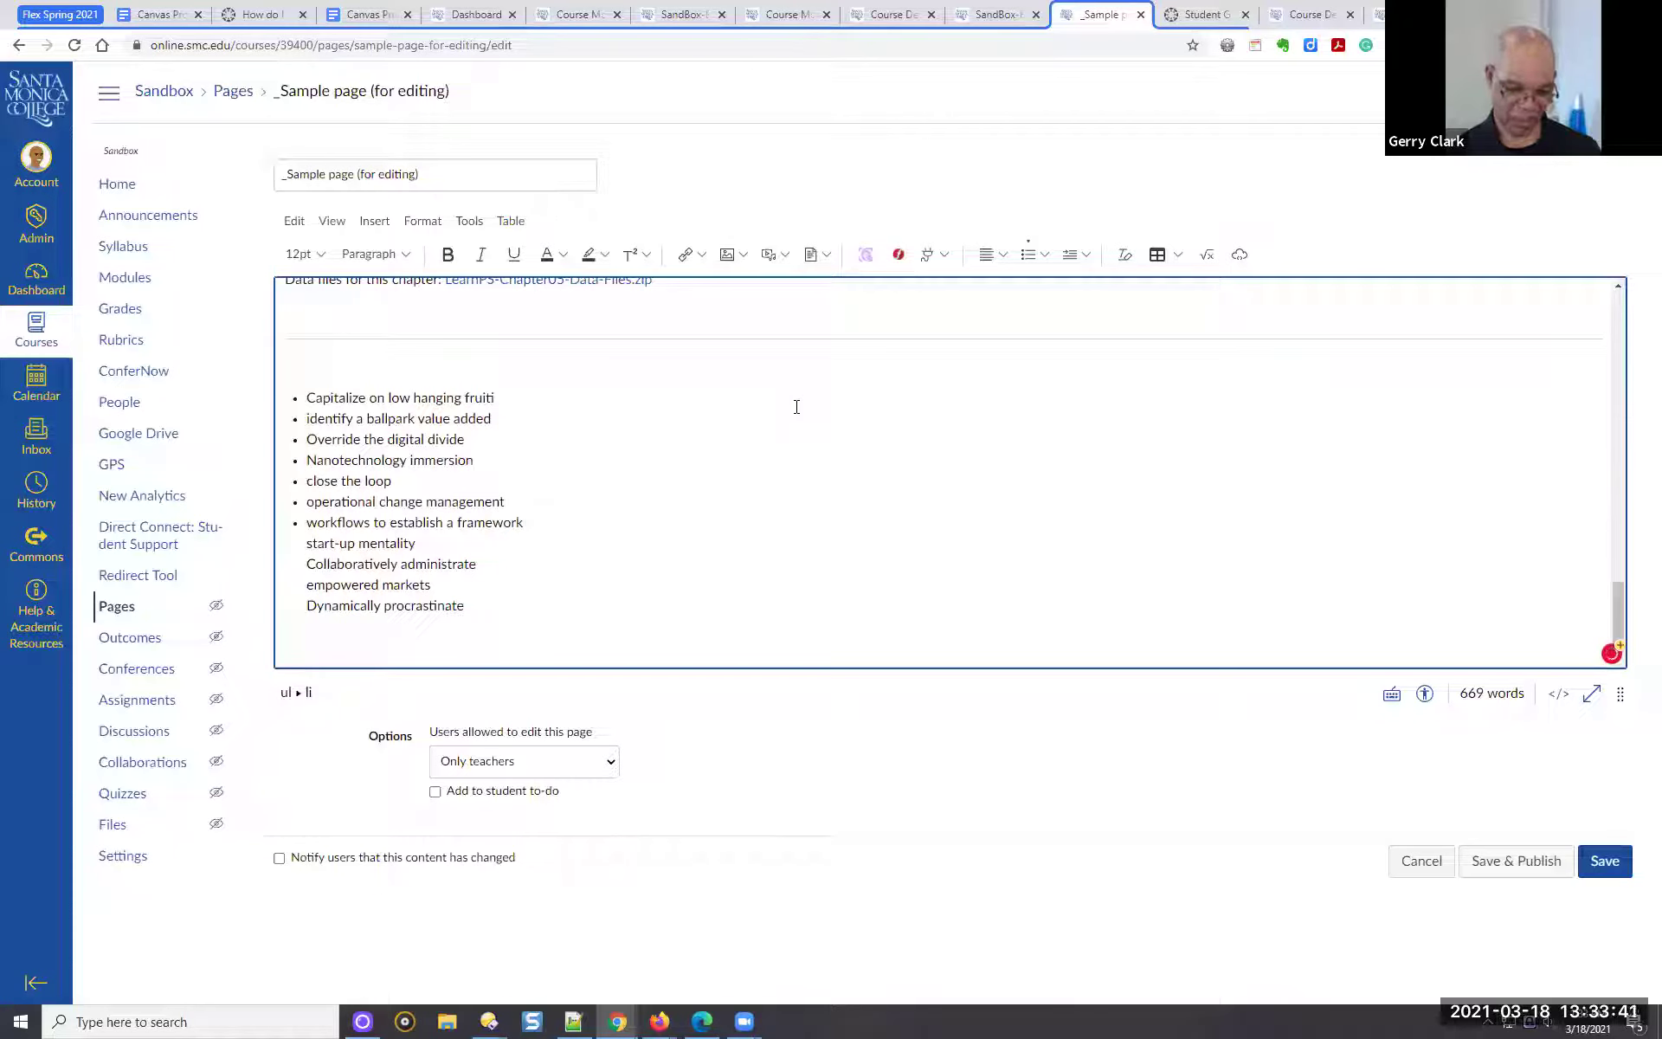
pyautogui.press('Delete')
pyautogui.press('Return')
pyautogui.press('End')
pyautogui.press('Delete')
pyautogui.press('Return')
pyautogui.press('End')
pyautogui.press('Delete')
pyautogui.press('Return')
pyautogui.press('End')
pyautogui.press('Delete')
pyautogui.press('Return')
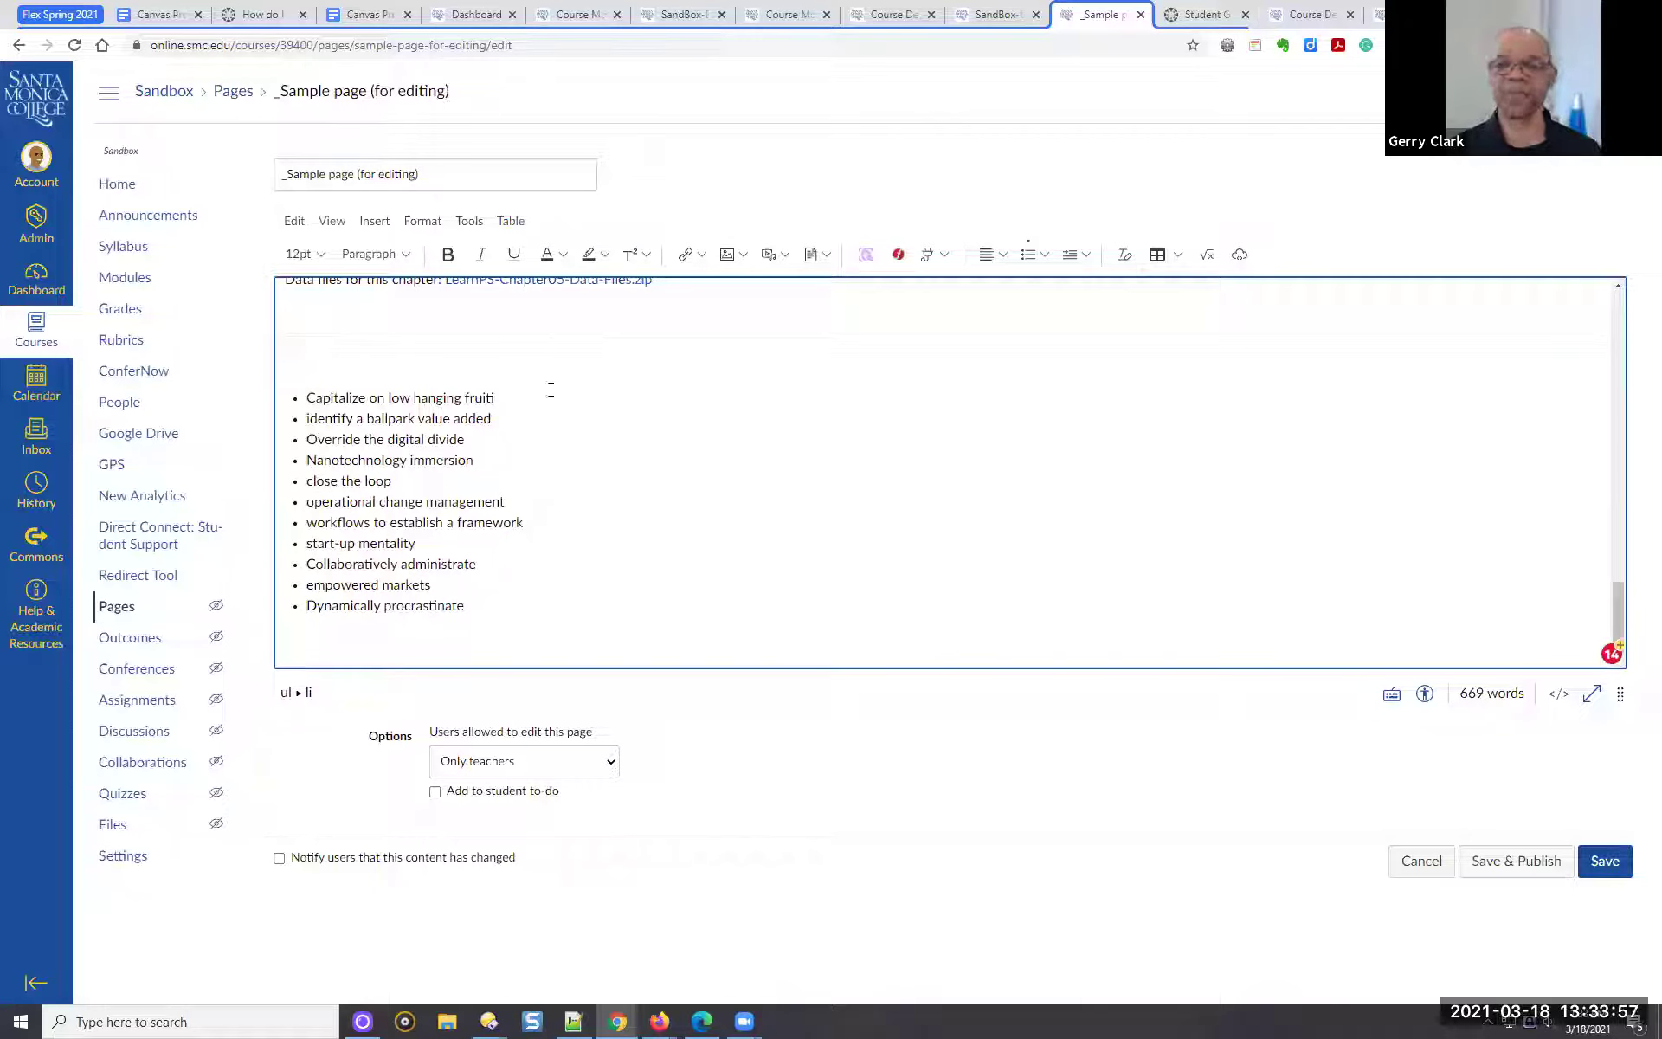
# Add an unbulleted blank line within each of the first two list items to space them out
pyautogui.click(568, 399)
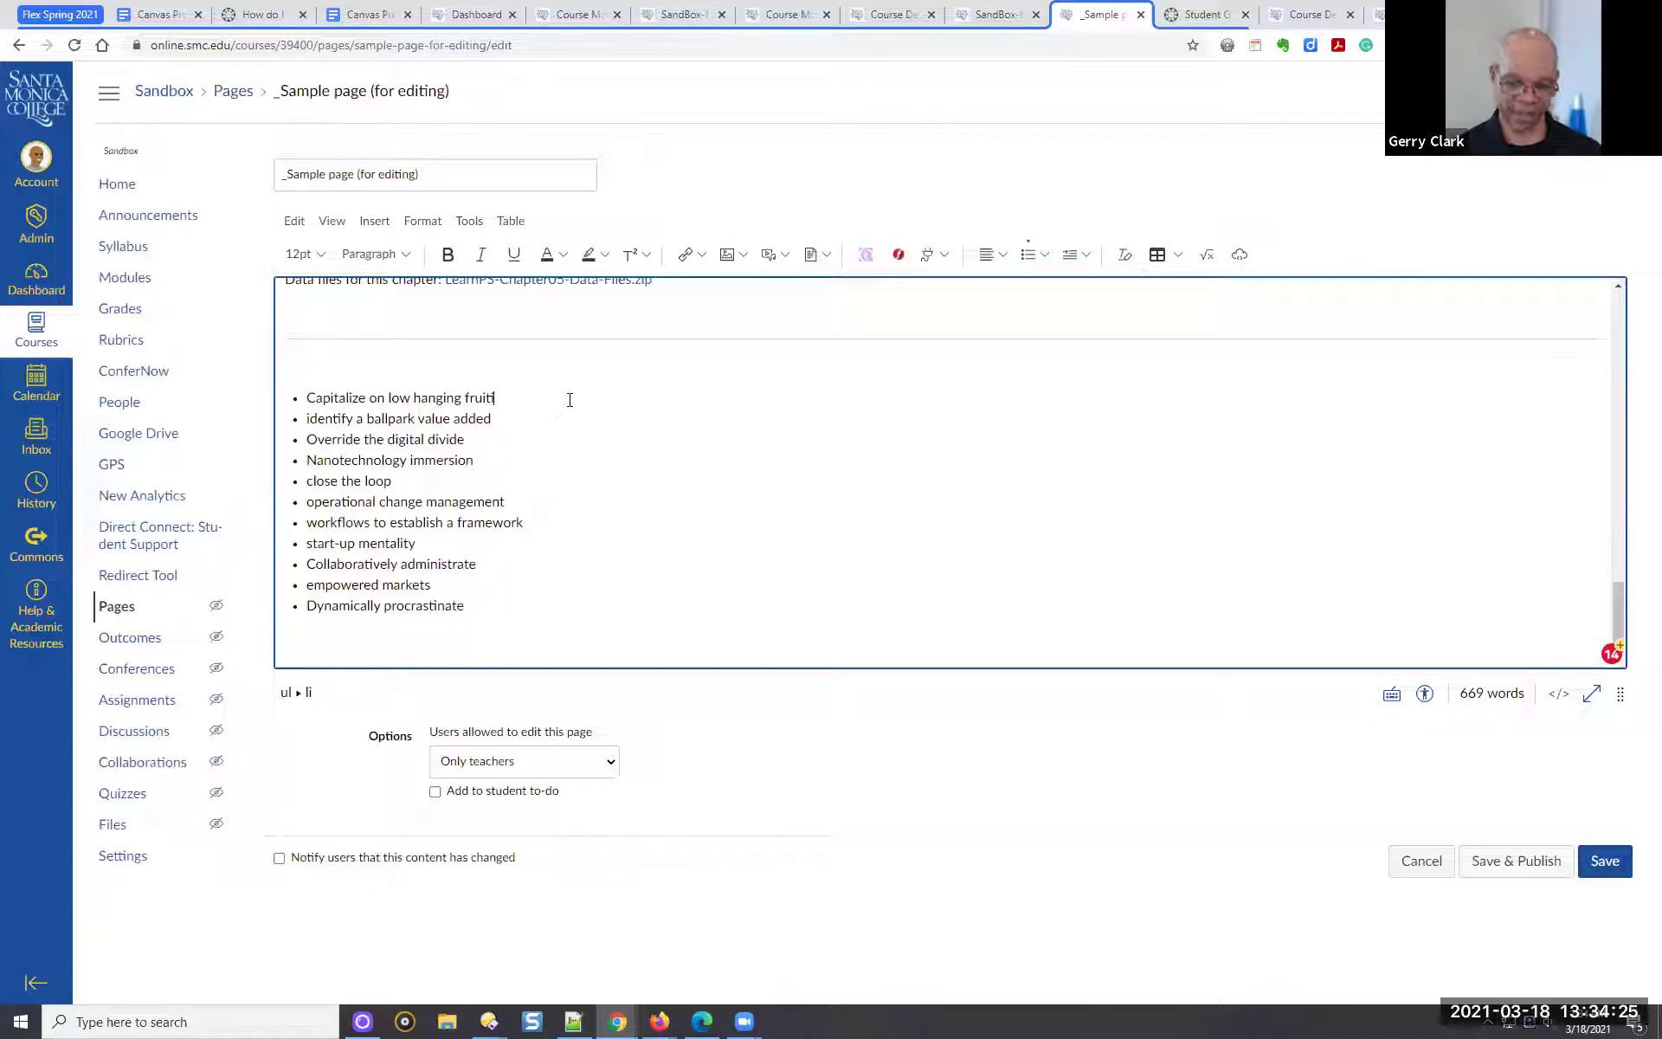
pyautogui.hotkey('shift', 'Return')
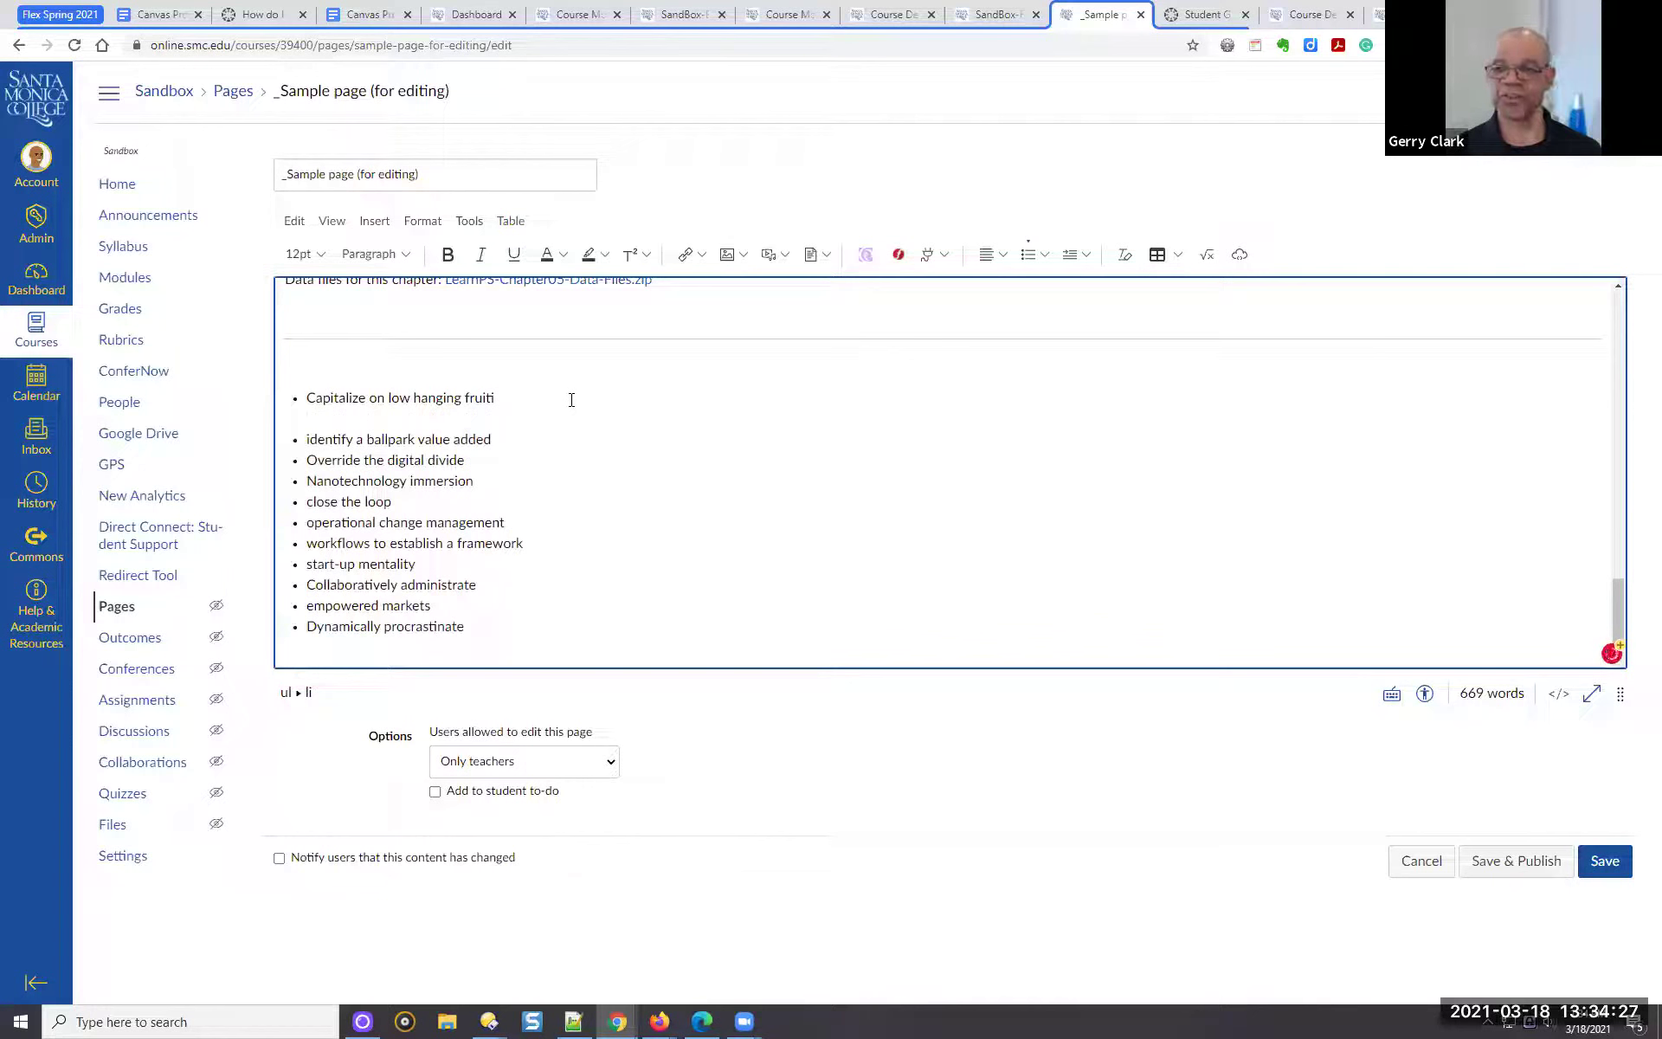
pyautogui.click(540, 444)
pyautogui.hotkey('shift', 'Return')
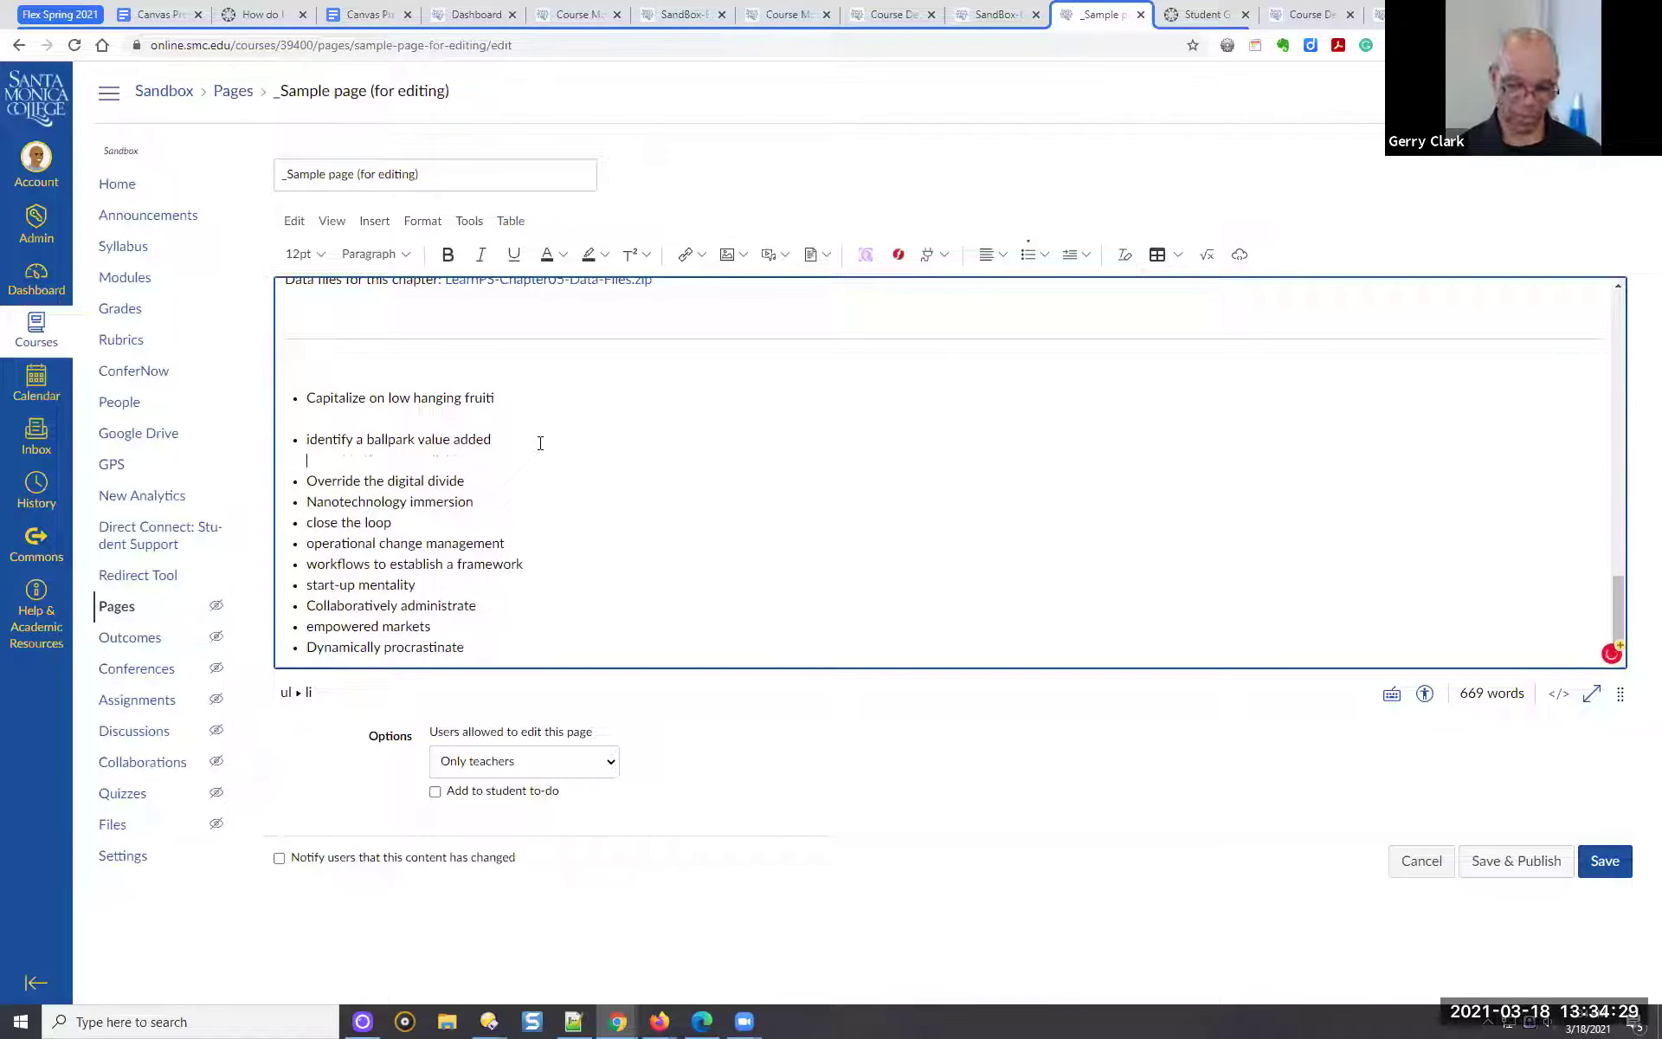
# Add an unbulleted blank line after the "Override the digital divide", "Nanotechnology immersion" and "close the loop" items, undoing the accidental merge
pyautogui.click(494, 490)
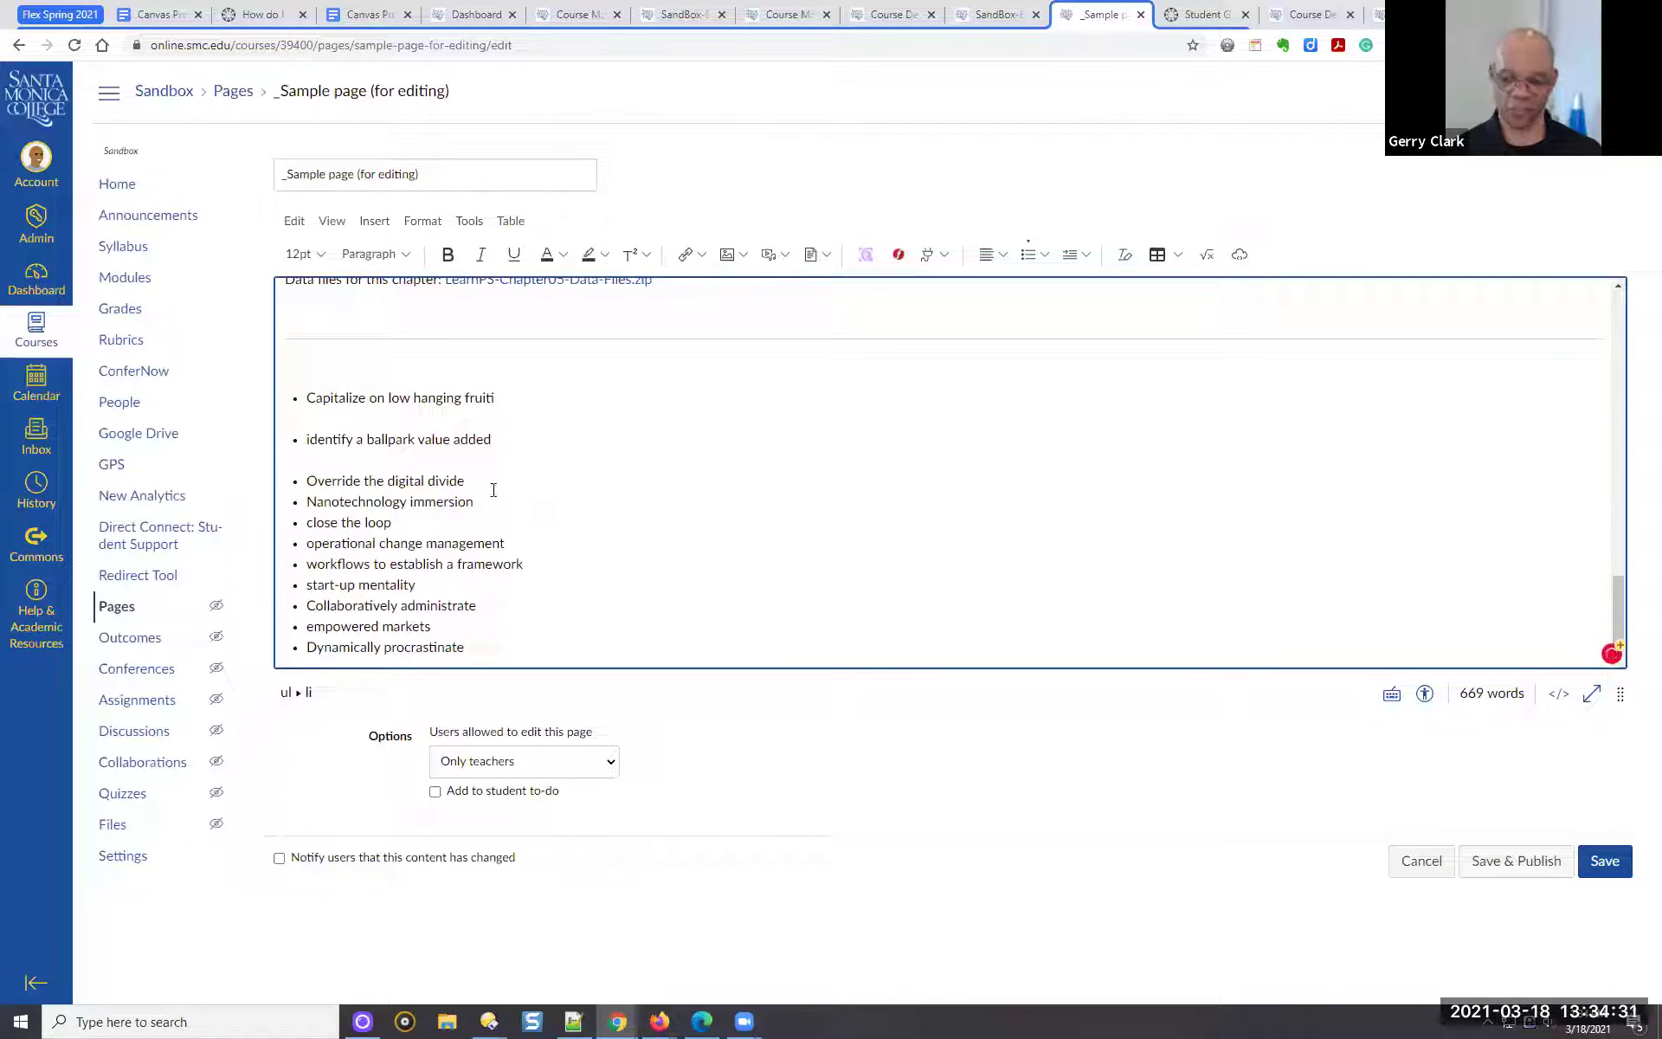
pyautogui.press('Delete')
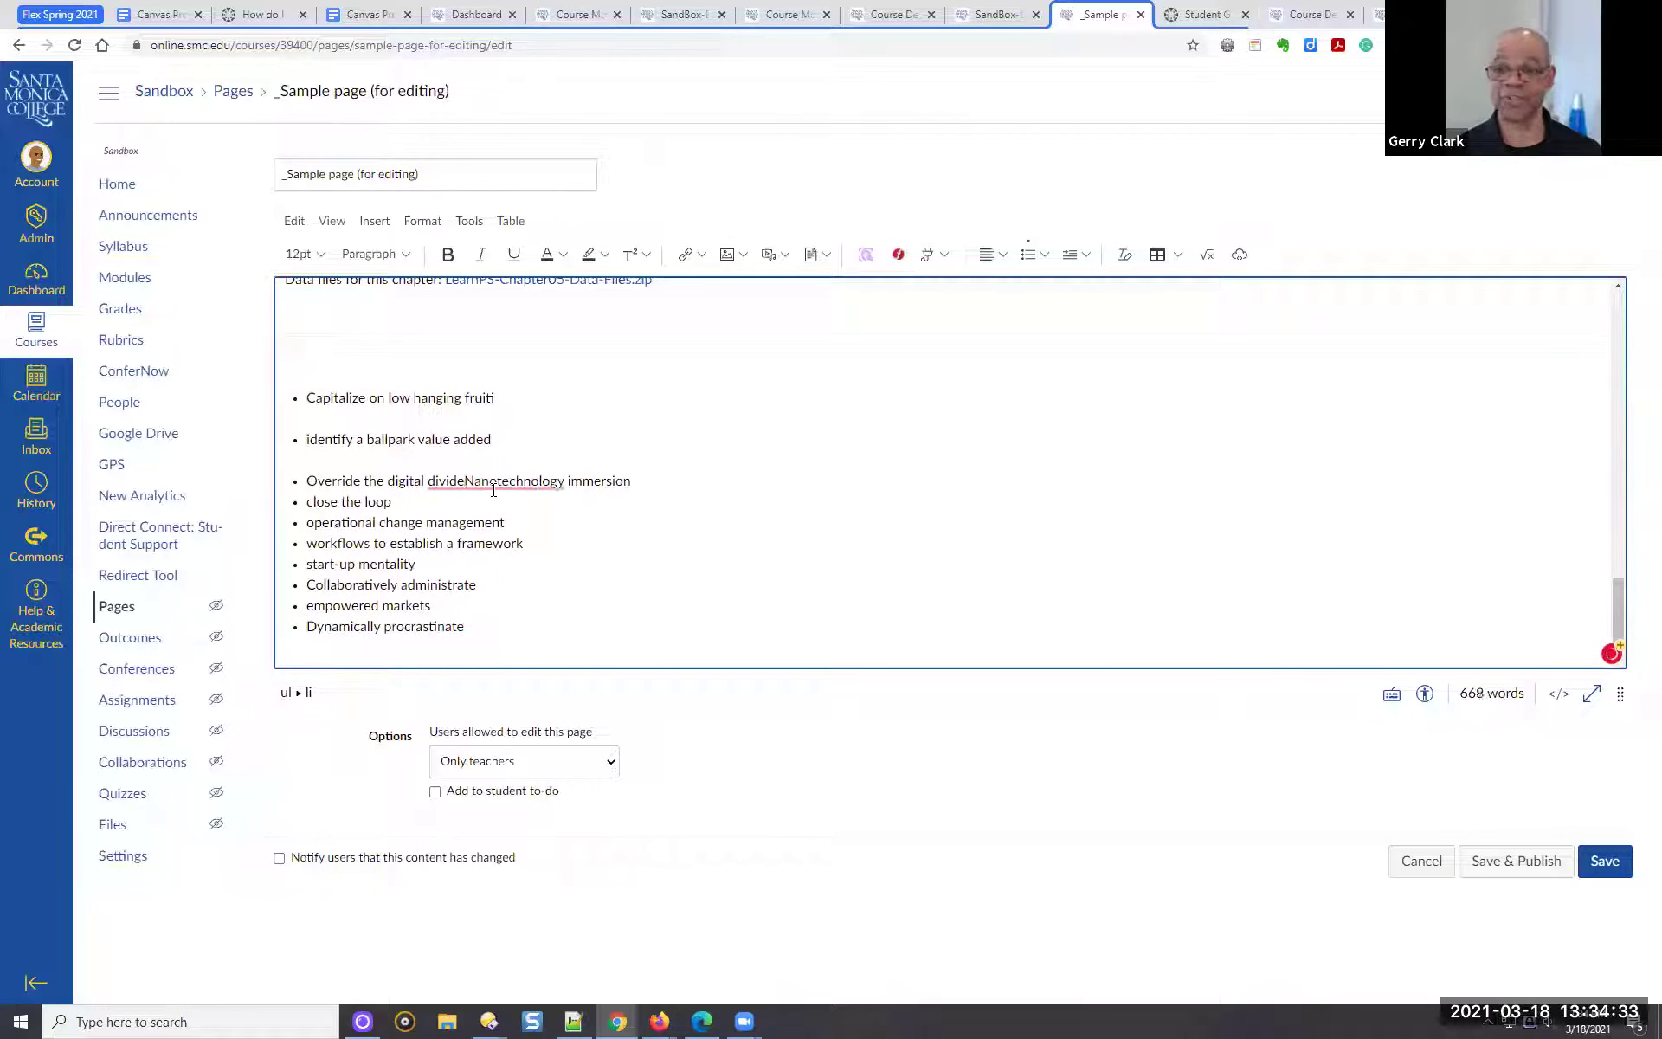
pyautogui.hotkey('ctrl', 'z')
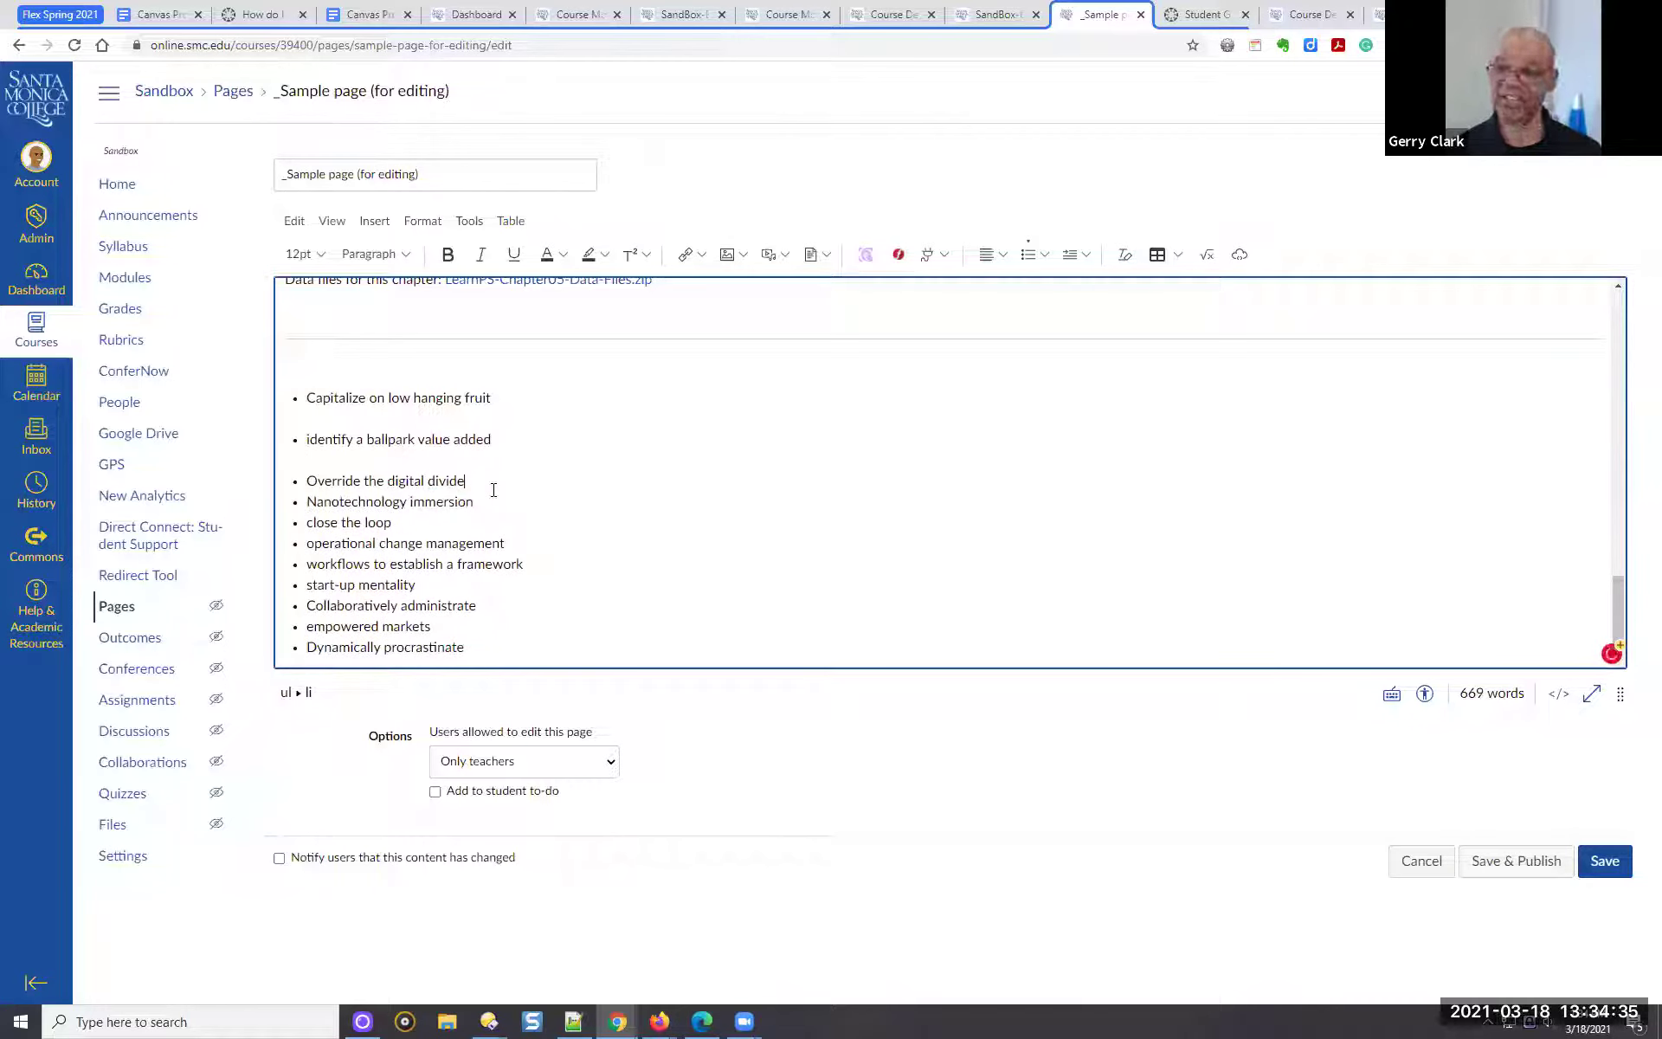
pyautogui.press('Return')
pyautogui.click(500, 523)
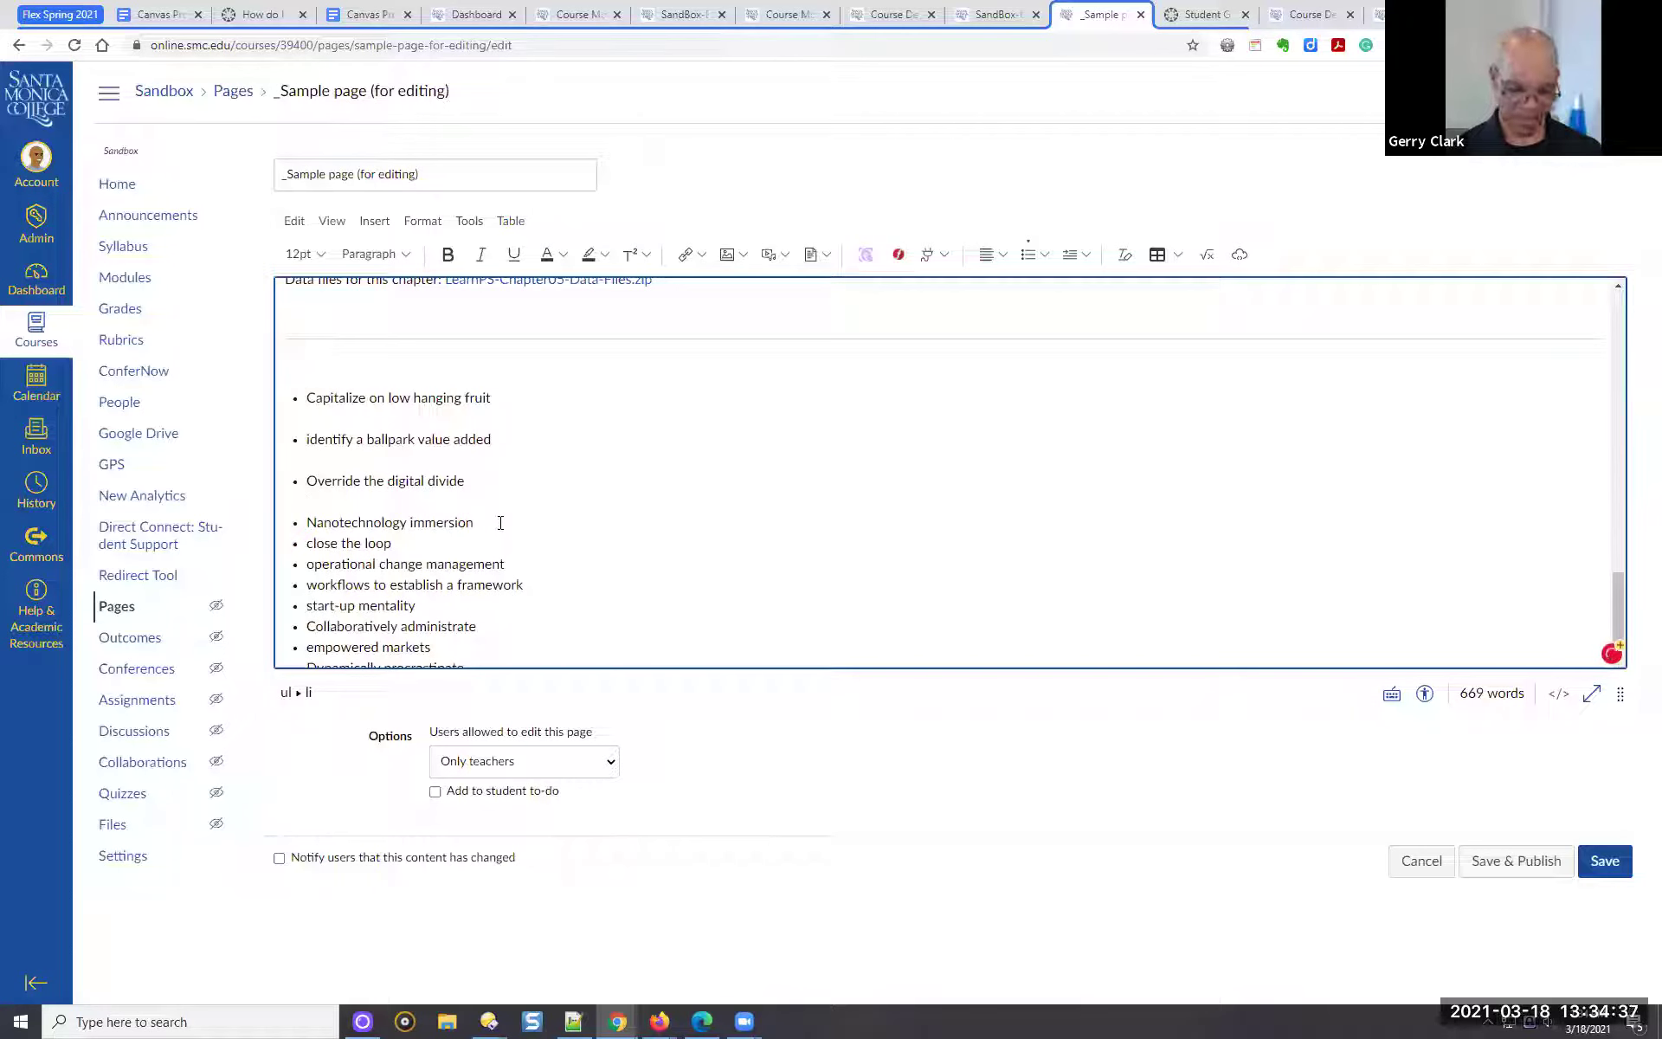
pyautogui.press('Delete')
pyautogui.press('Return')
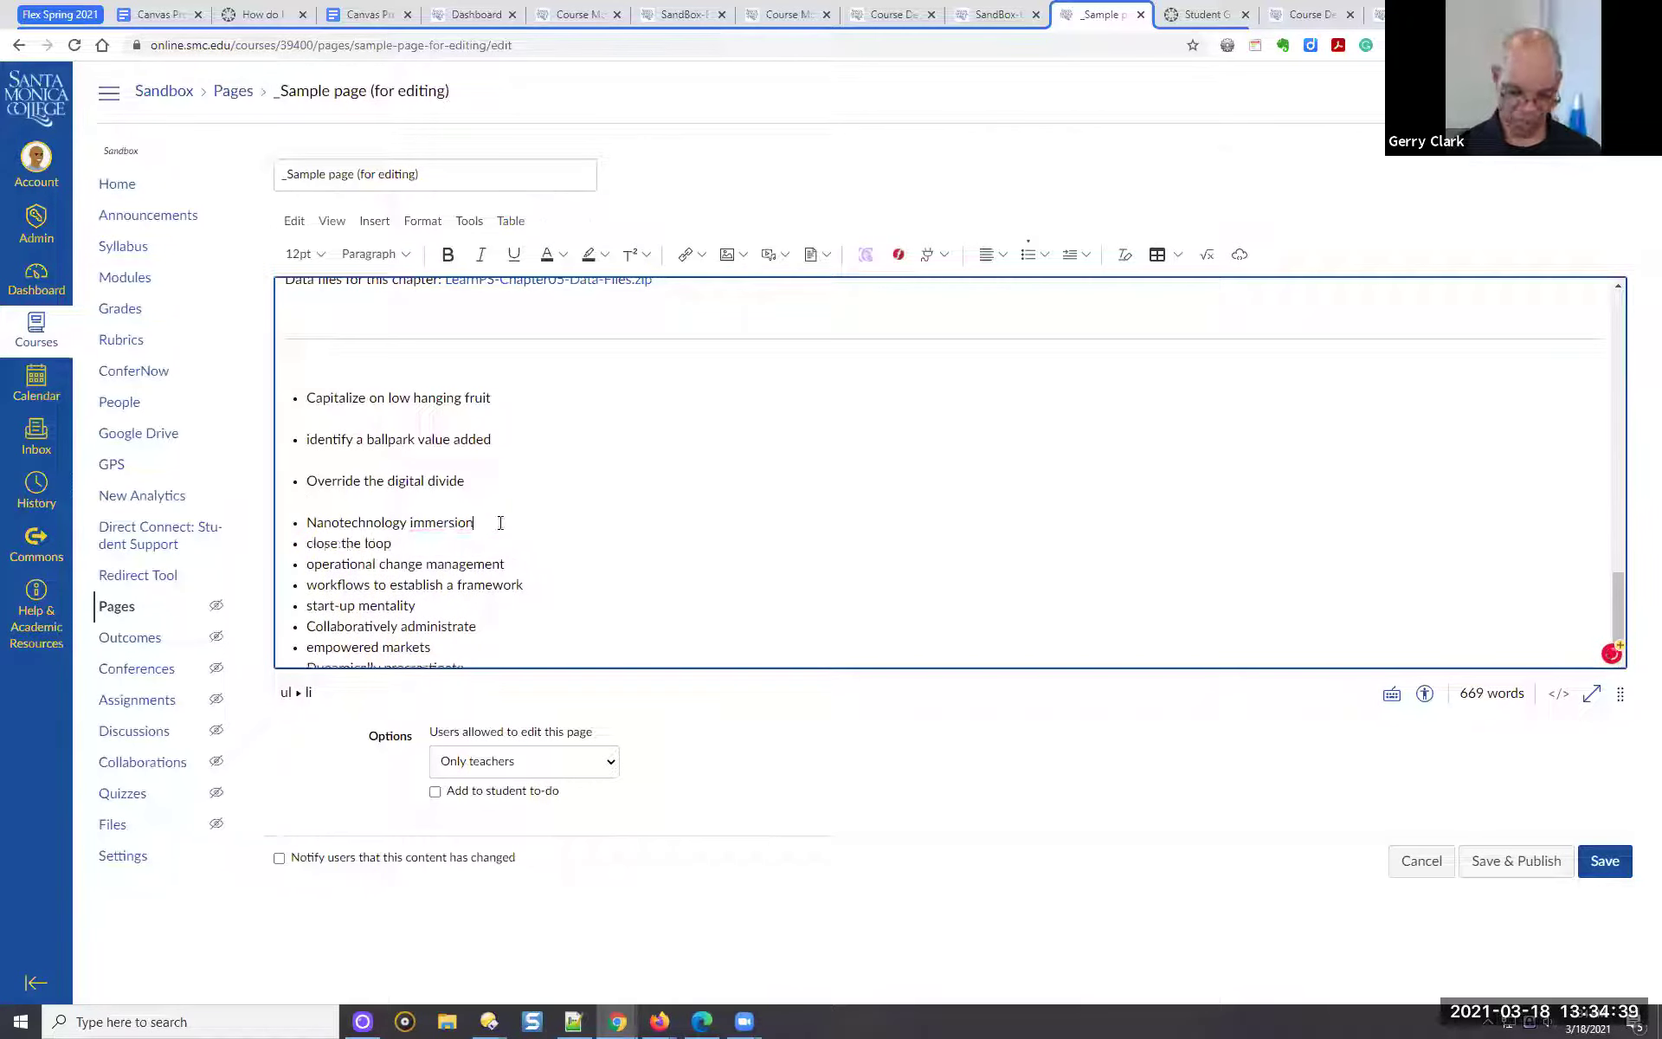
pyautogui.press('Return')
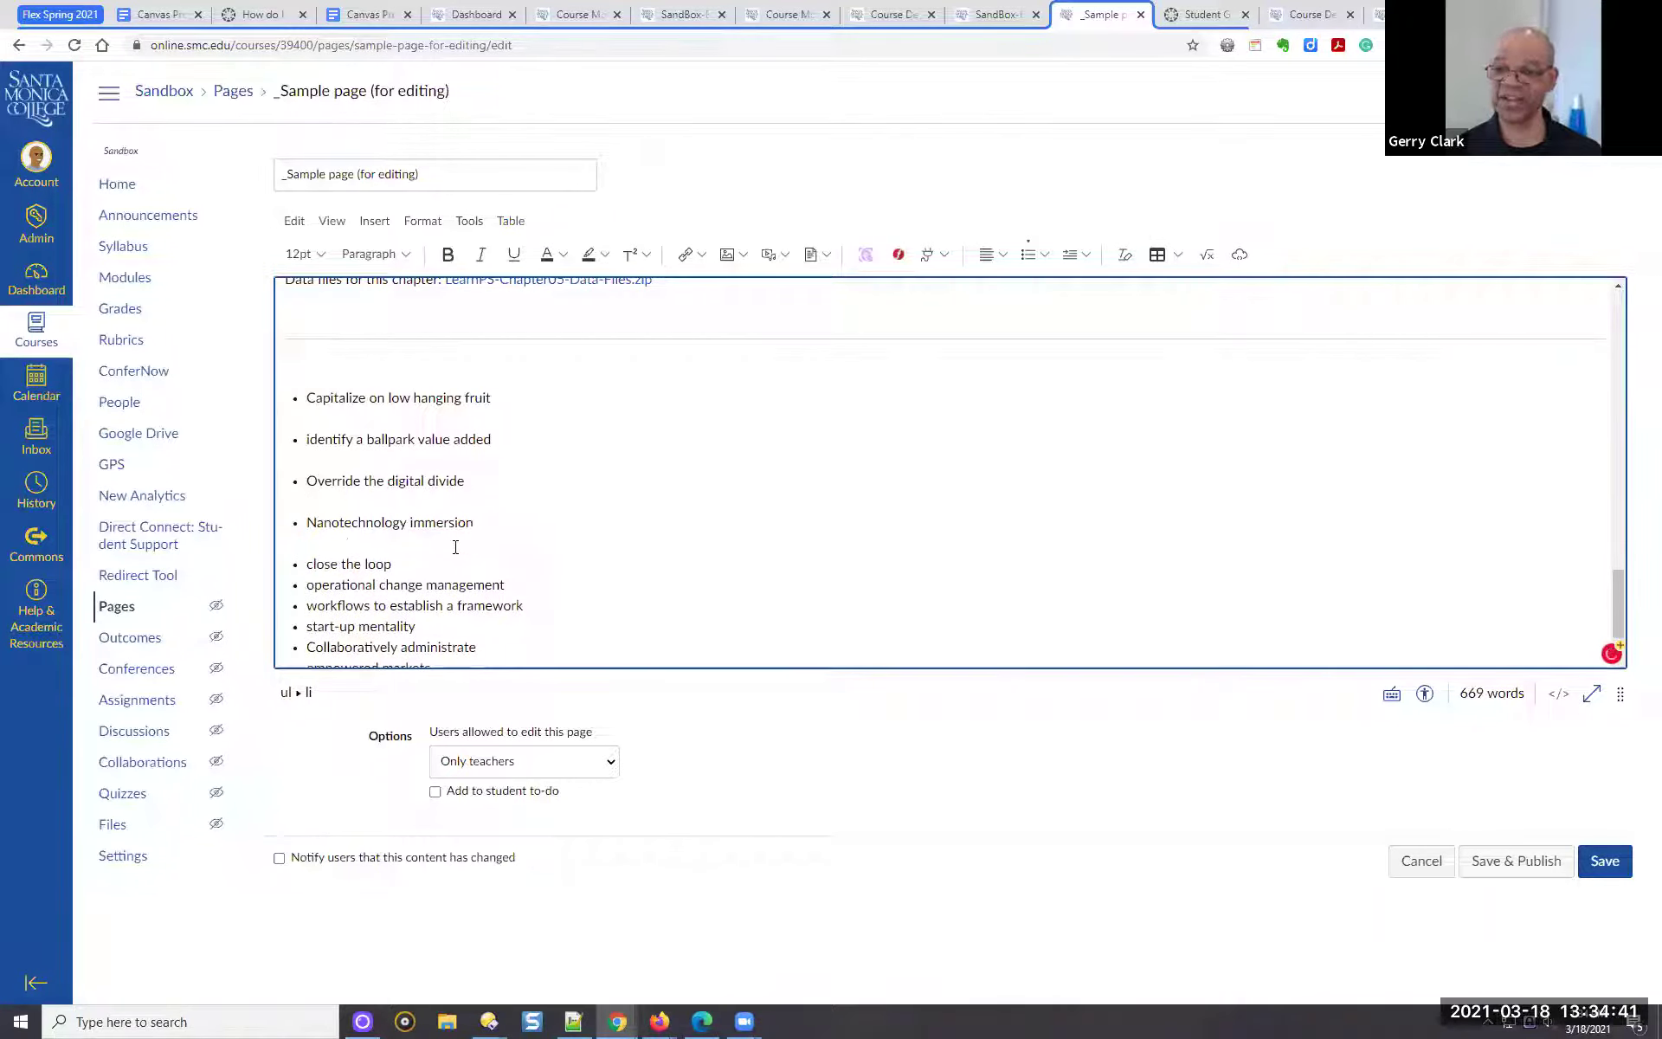
pyautogui.click(462, 567)
pyautogui.press('Return')
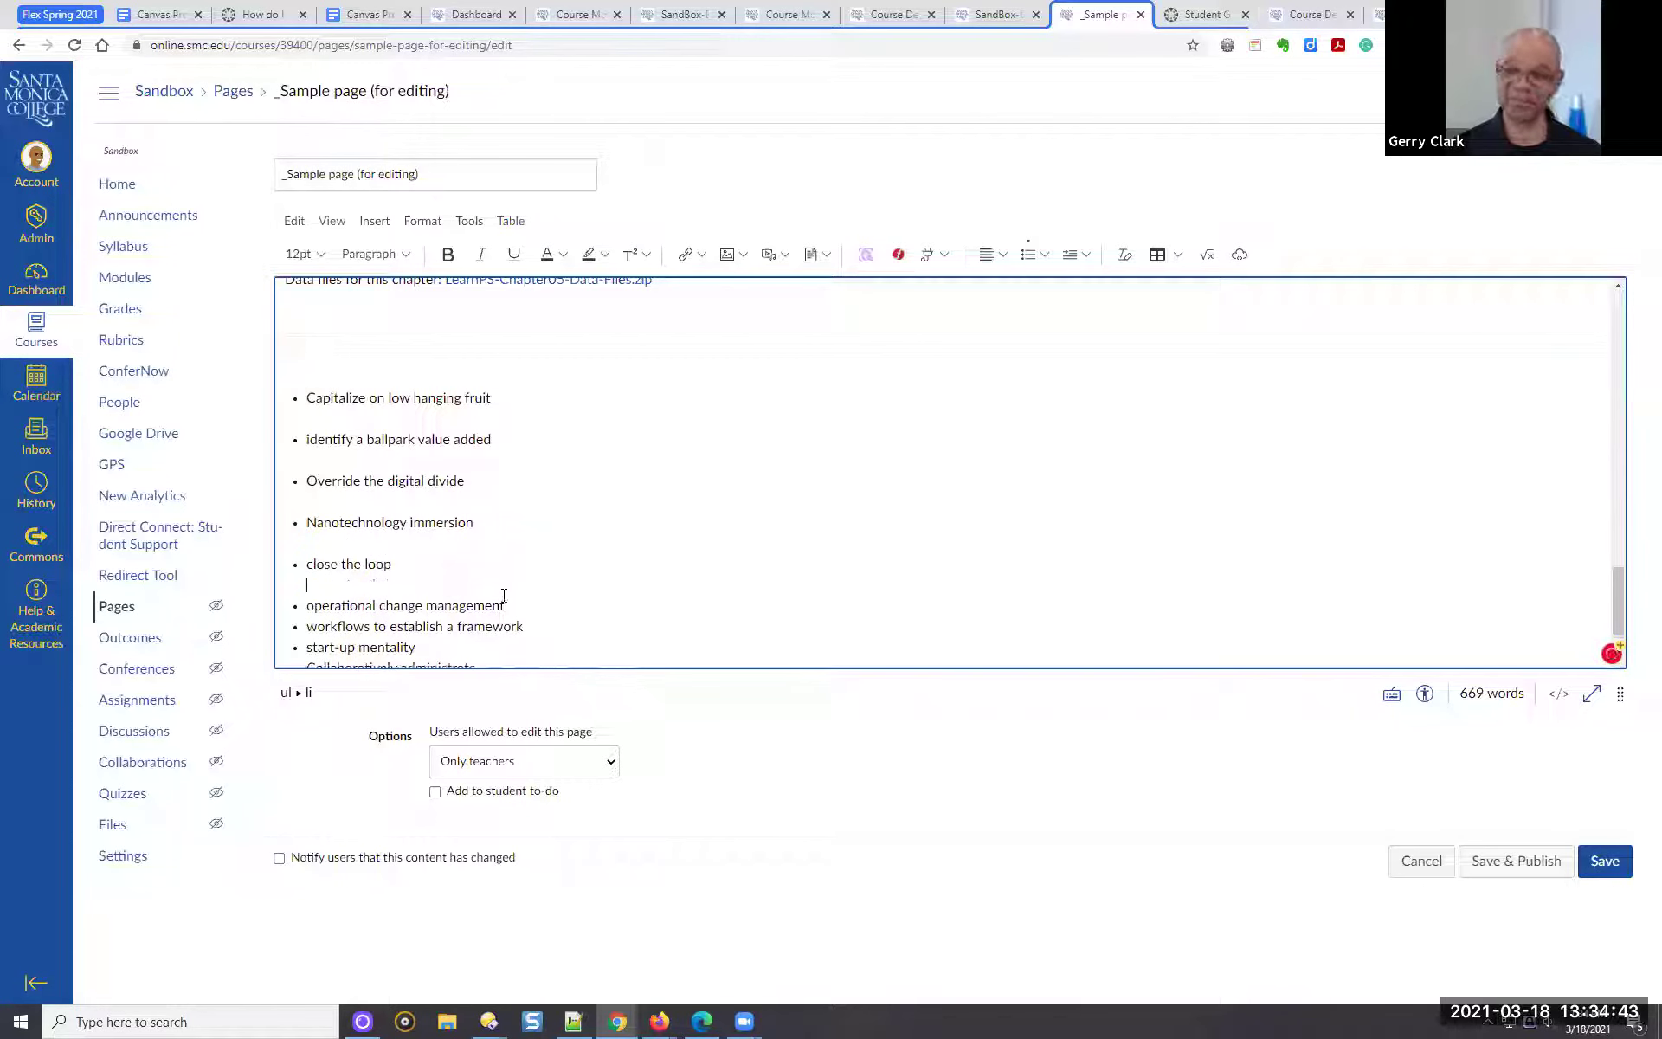
# Add an unbulleted blank line after each item from "operational change management" through "empowered markets"
pyautogui.click(520, 604)
pyautogui.press('Return')
pyautogui.click(561, 648)
pyautogui.press('Return')
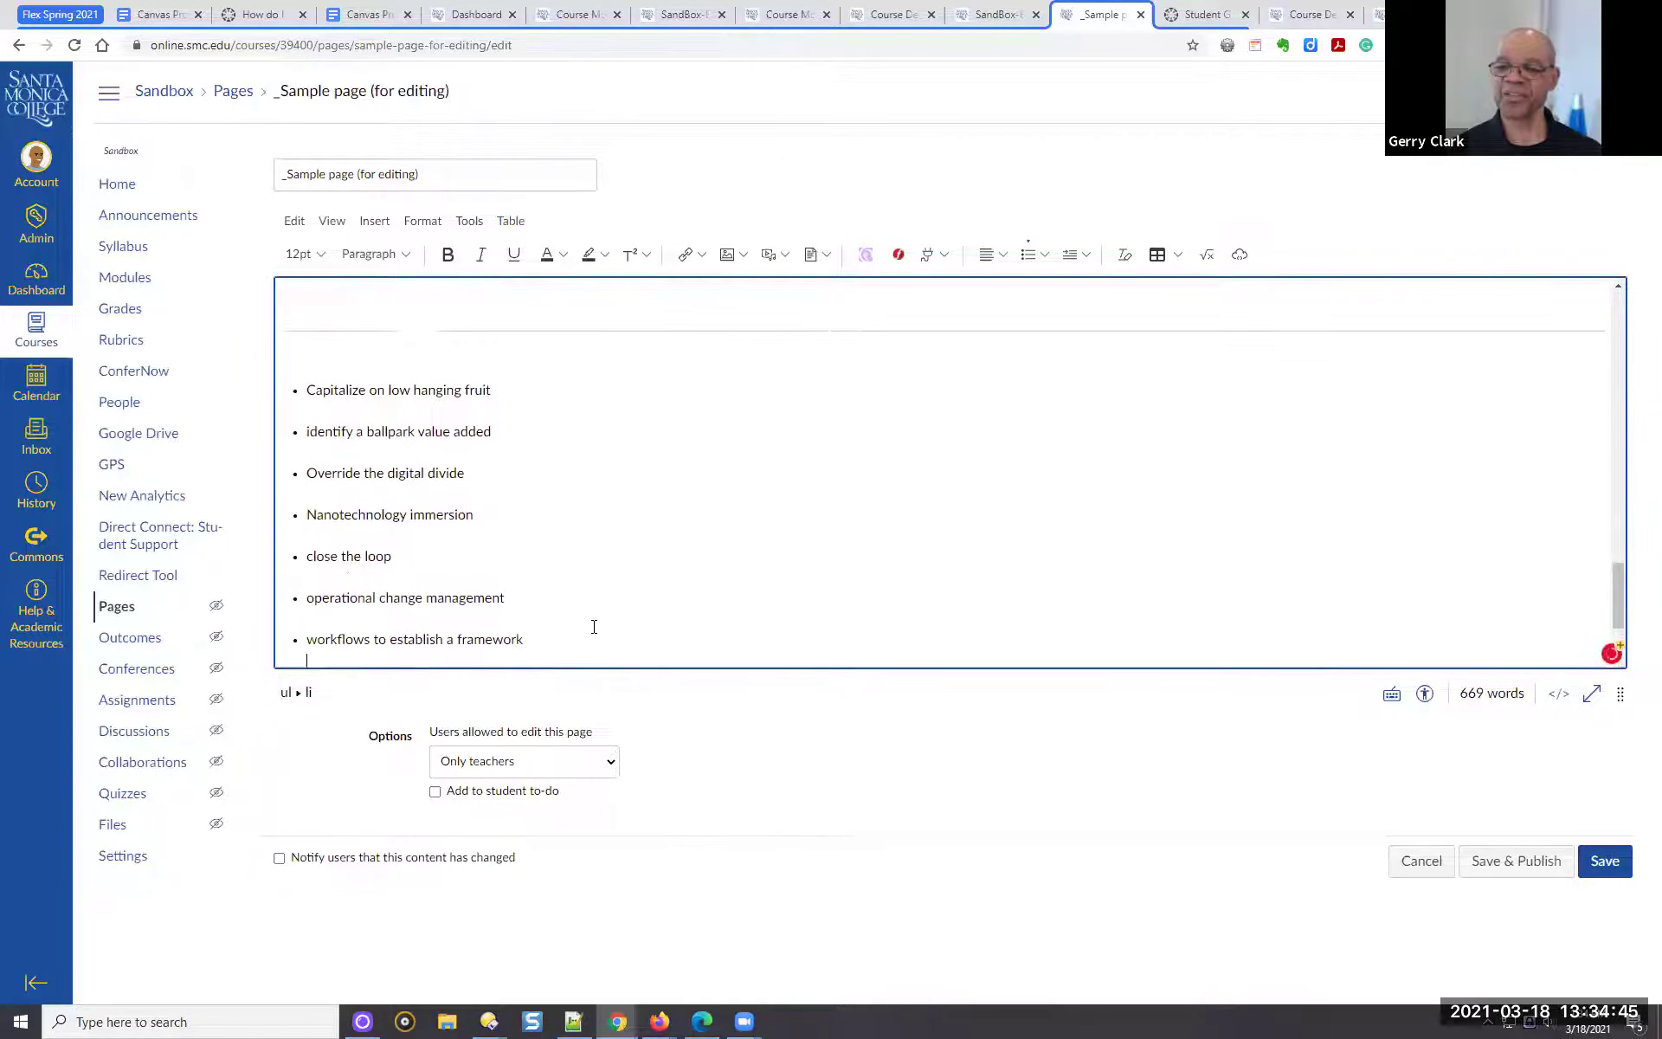
pyautogui.scroll(-2, 592, 626)
pyautogui.click(487, 547)
pyautogui.press('Return')
pyautogui.click(494, 585)
pyautogui.press('Return')
pyautogui.click(464, 625)
pyautogui.press('Return')
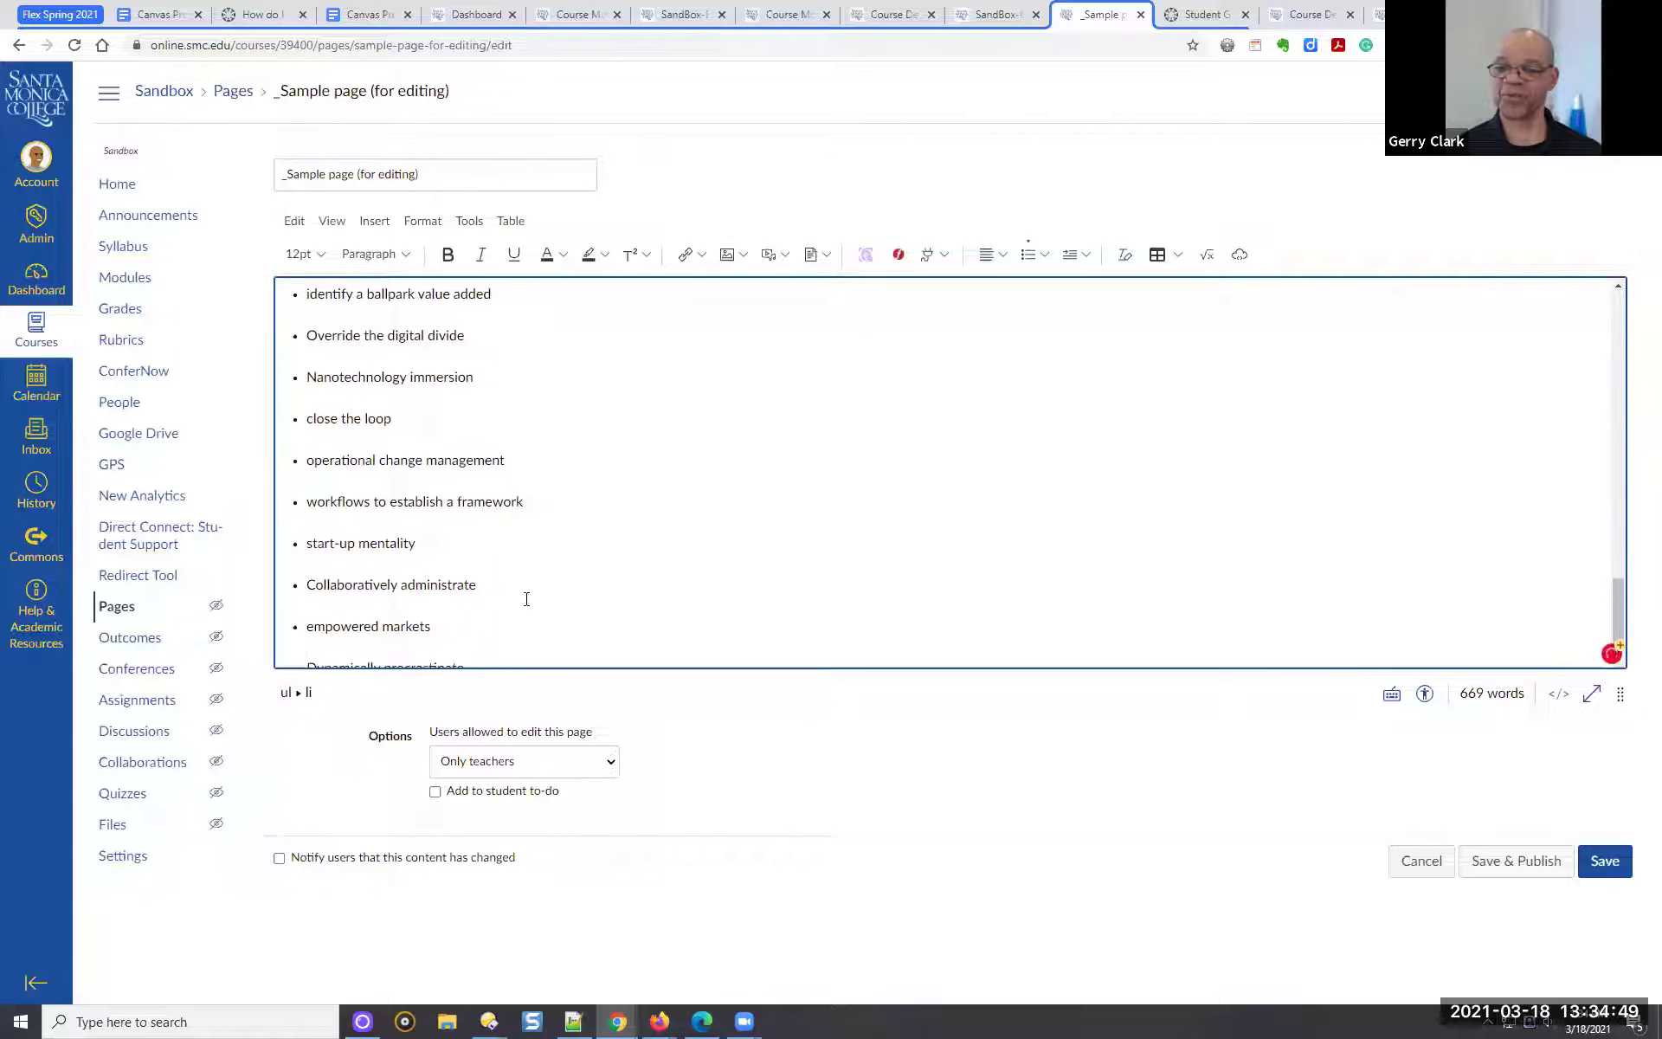
# Convert the spaced bulleted list to a numbered list with decimal numbers and check its last items
pyautogui.scroll(-1, 497, 611)
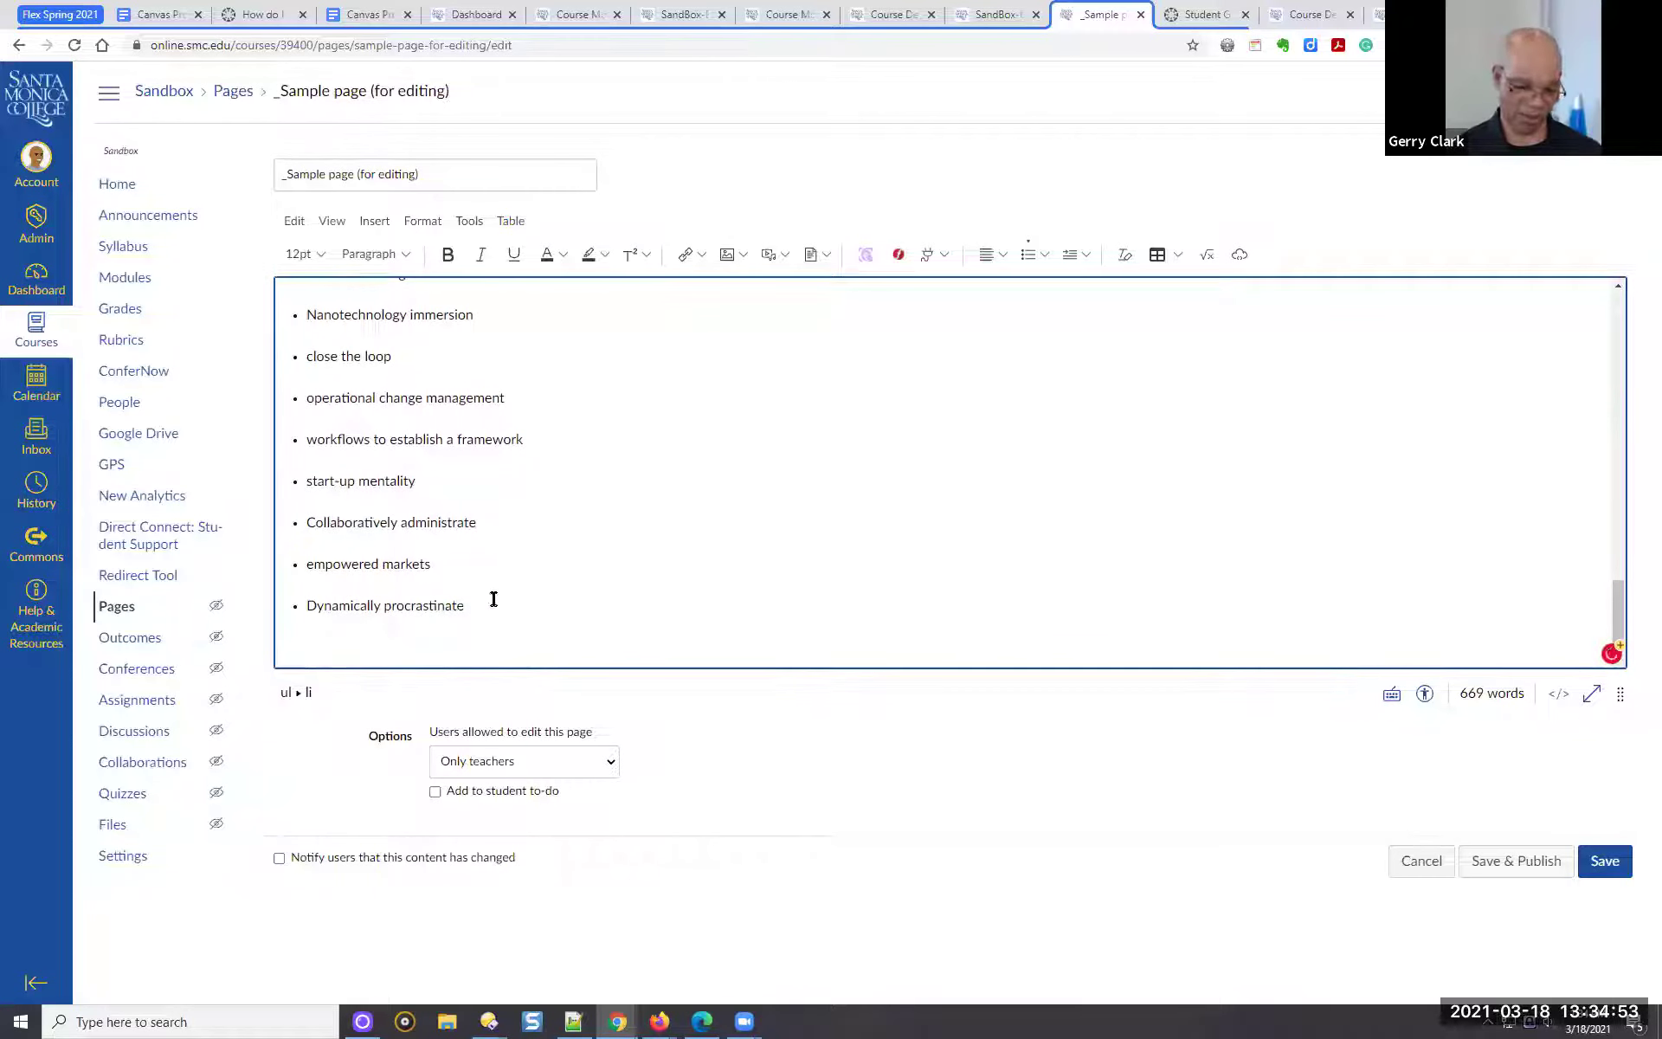
pyautogui.scroll(5, 472, 482)
pyautogui.scroll(-3, 494, 464)
pyautogui.scroll(3, 492, 466)
pyautogui.scroll(-2, 364, 416)
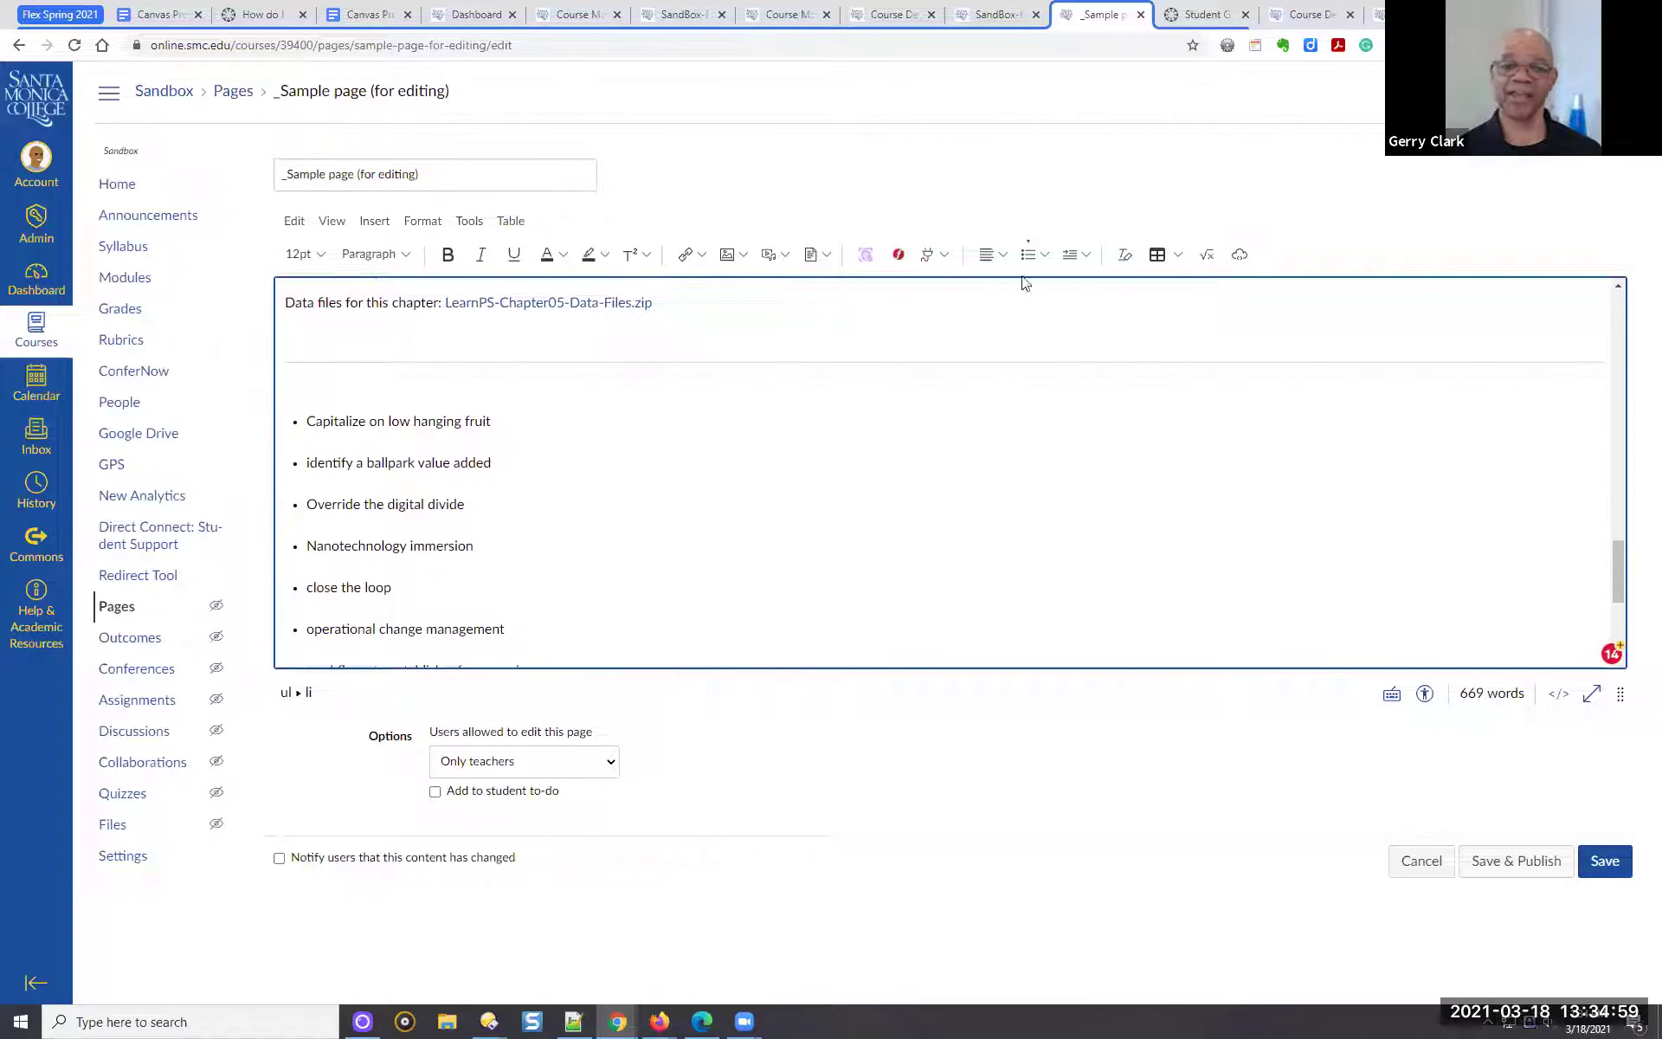
pyautogui.click(1045, 257)
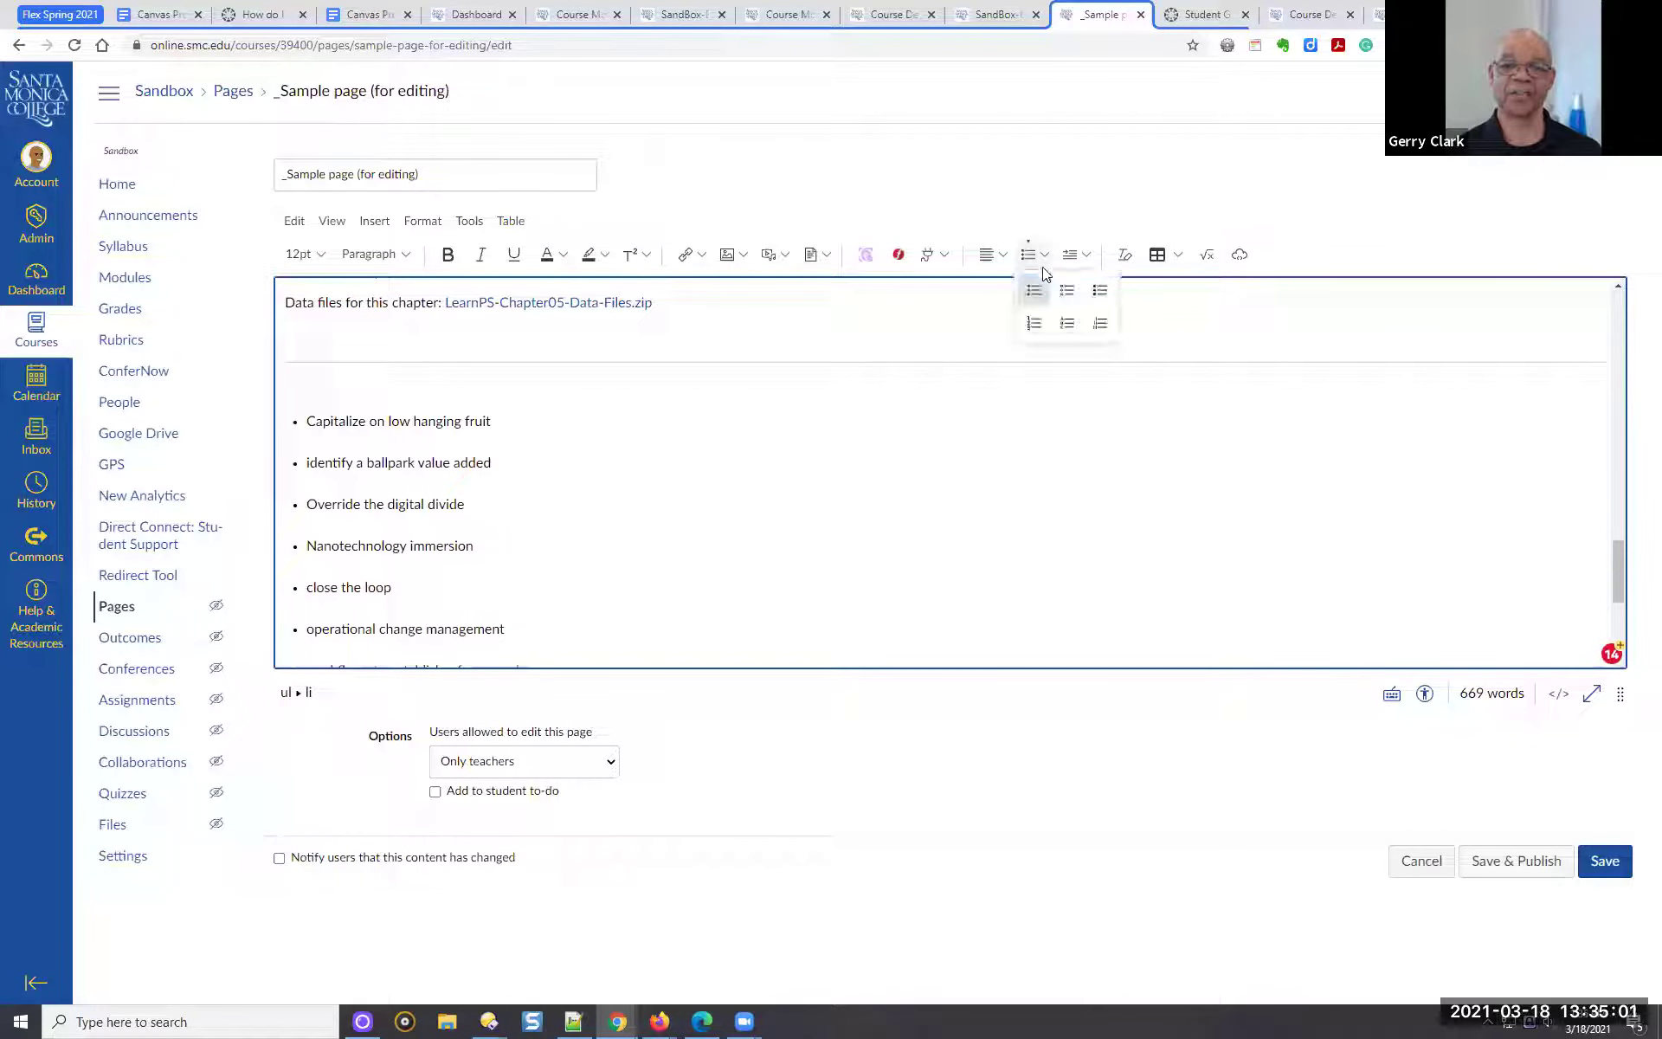
pyautogui.click(1024, 325)
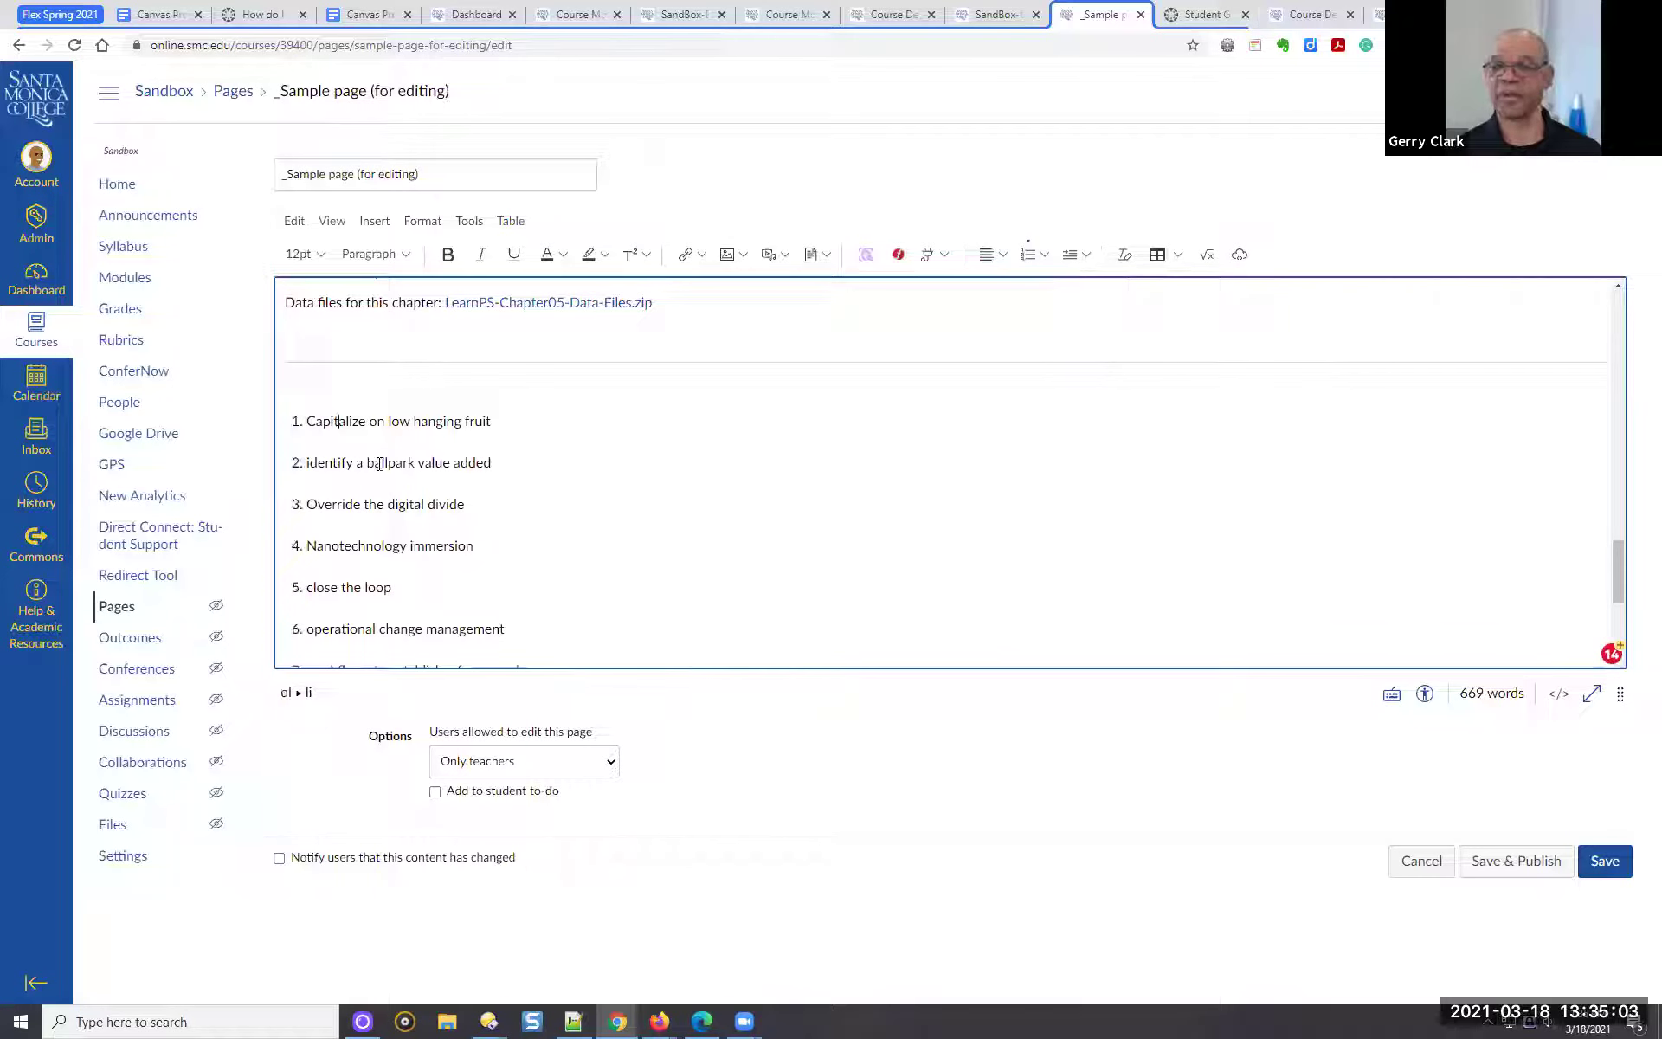
pyautogui.scroll(-3, 383, 395)
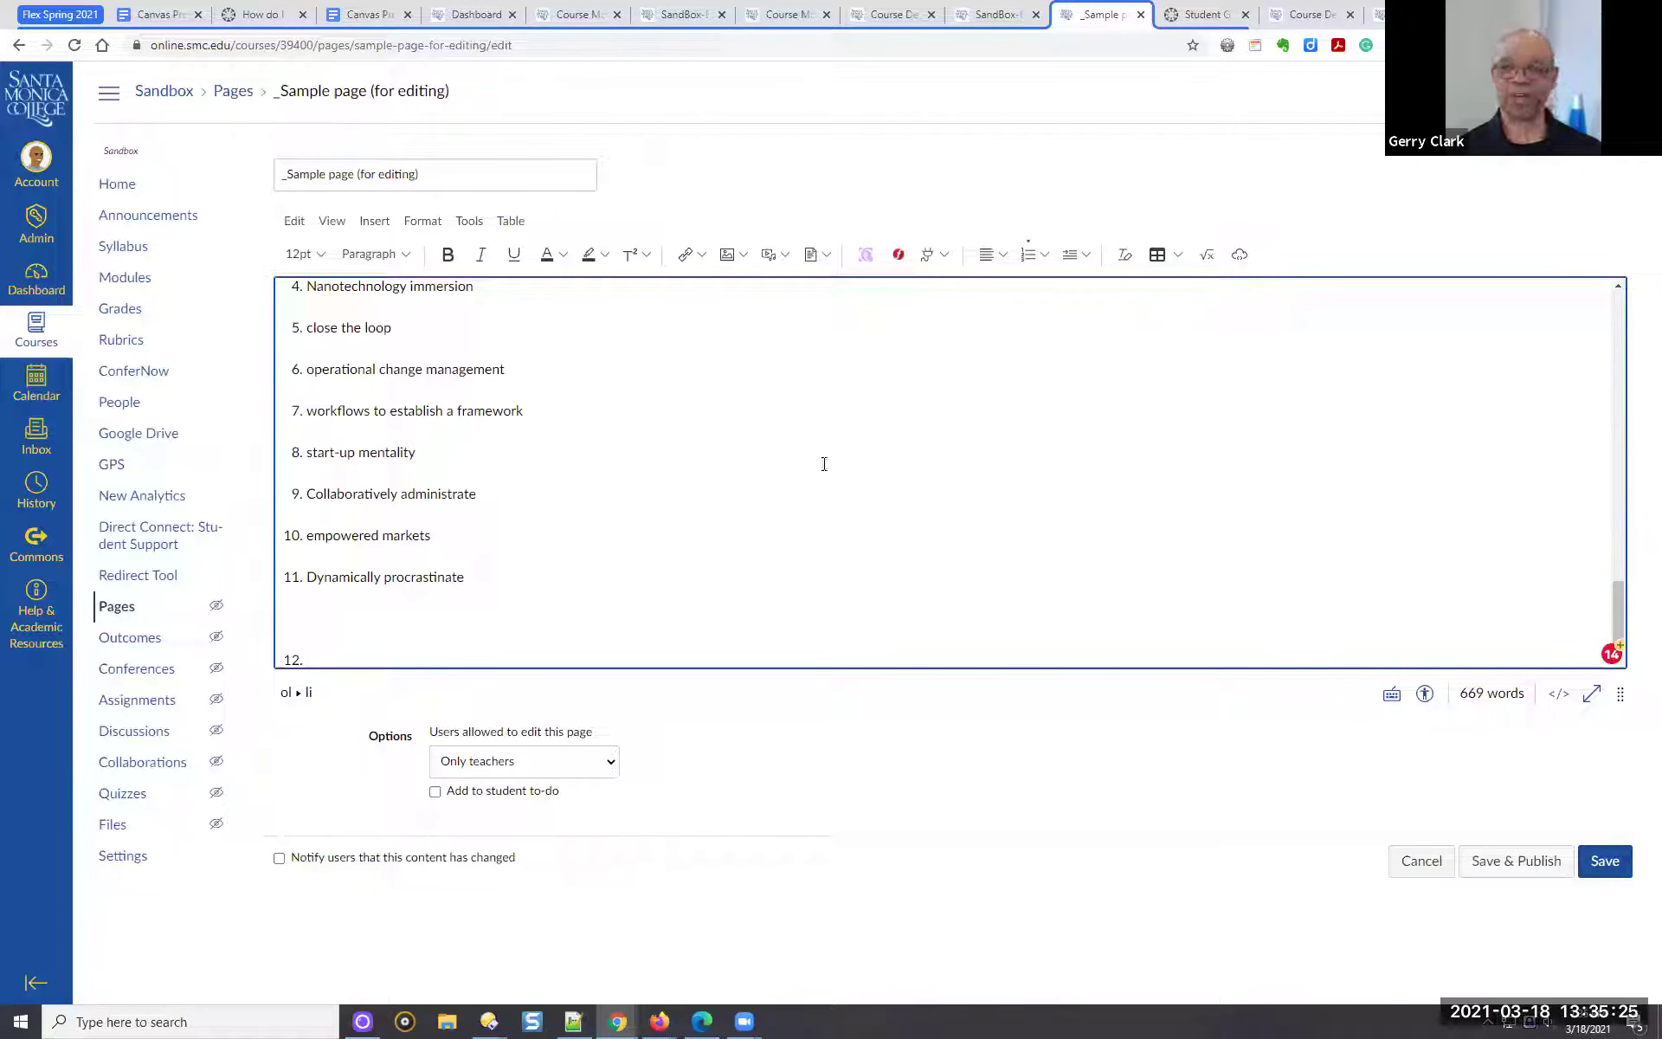
# Try removing the list formatting from the "Nanotechnology immersion" item, bring up the list styles, and undo the change
pyautogui.click(452, 291)
pyautogui.scroll(4, 931, 320)
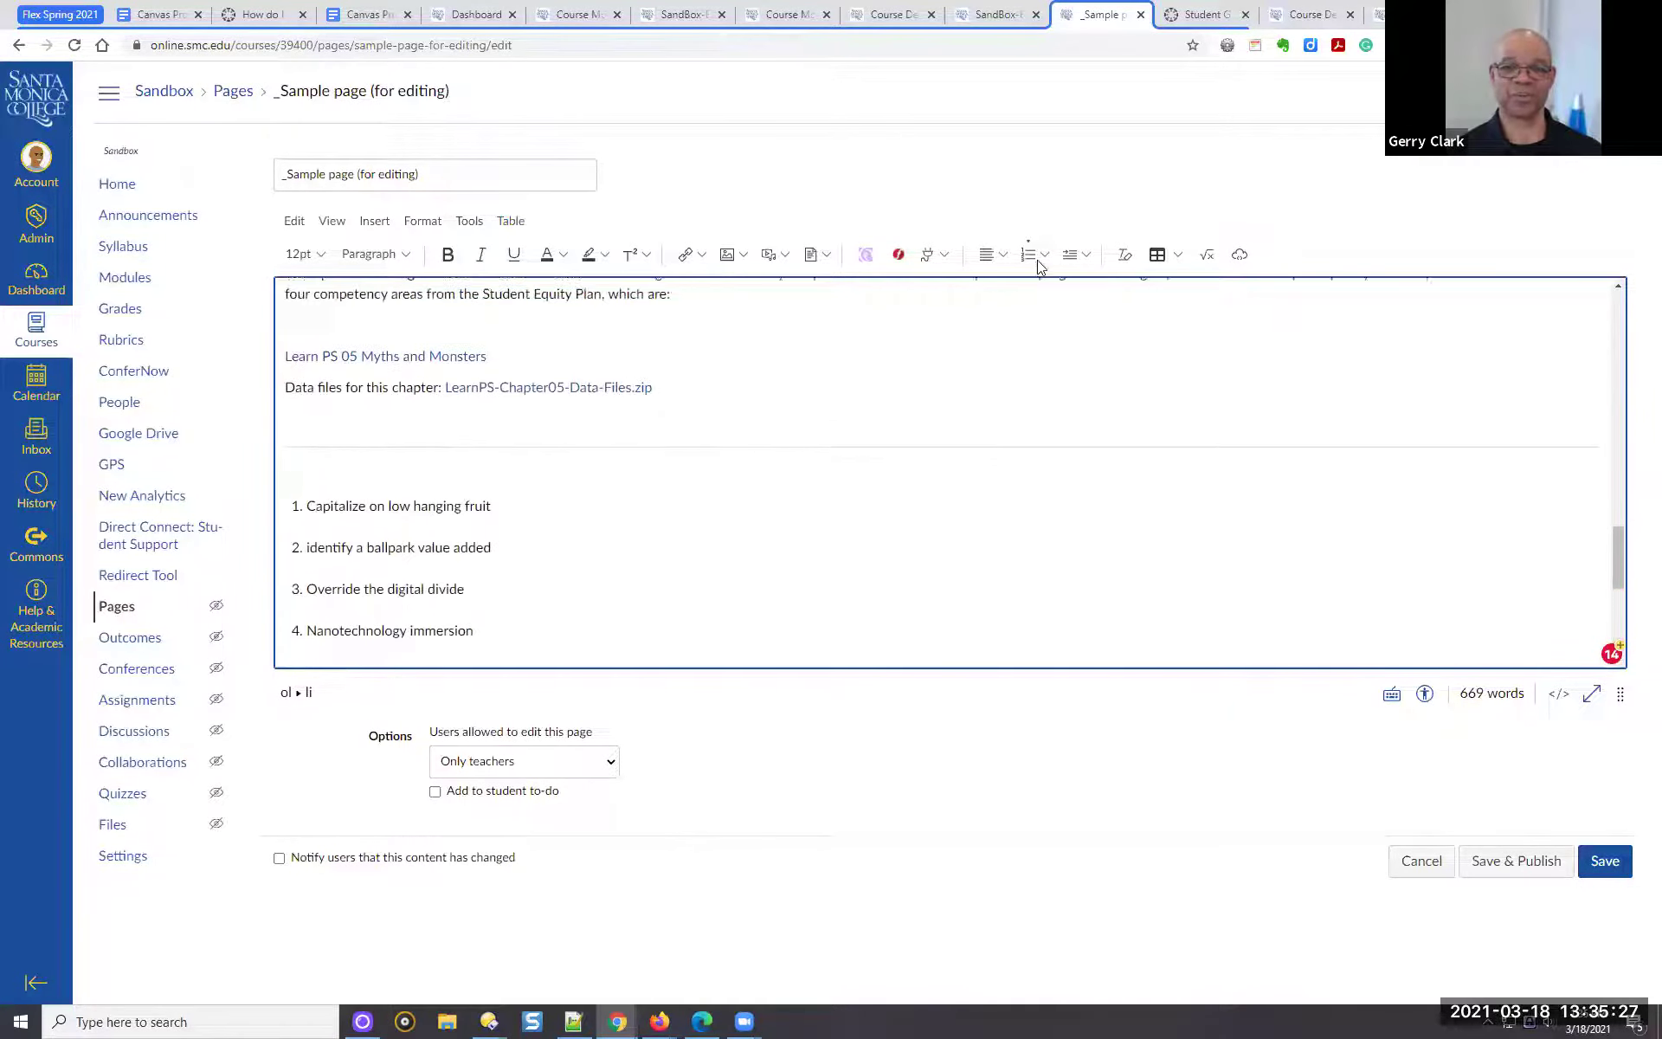
pyautogui.click(1027, 256)
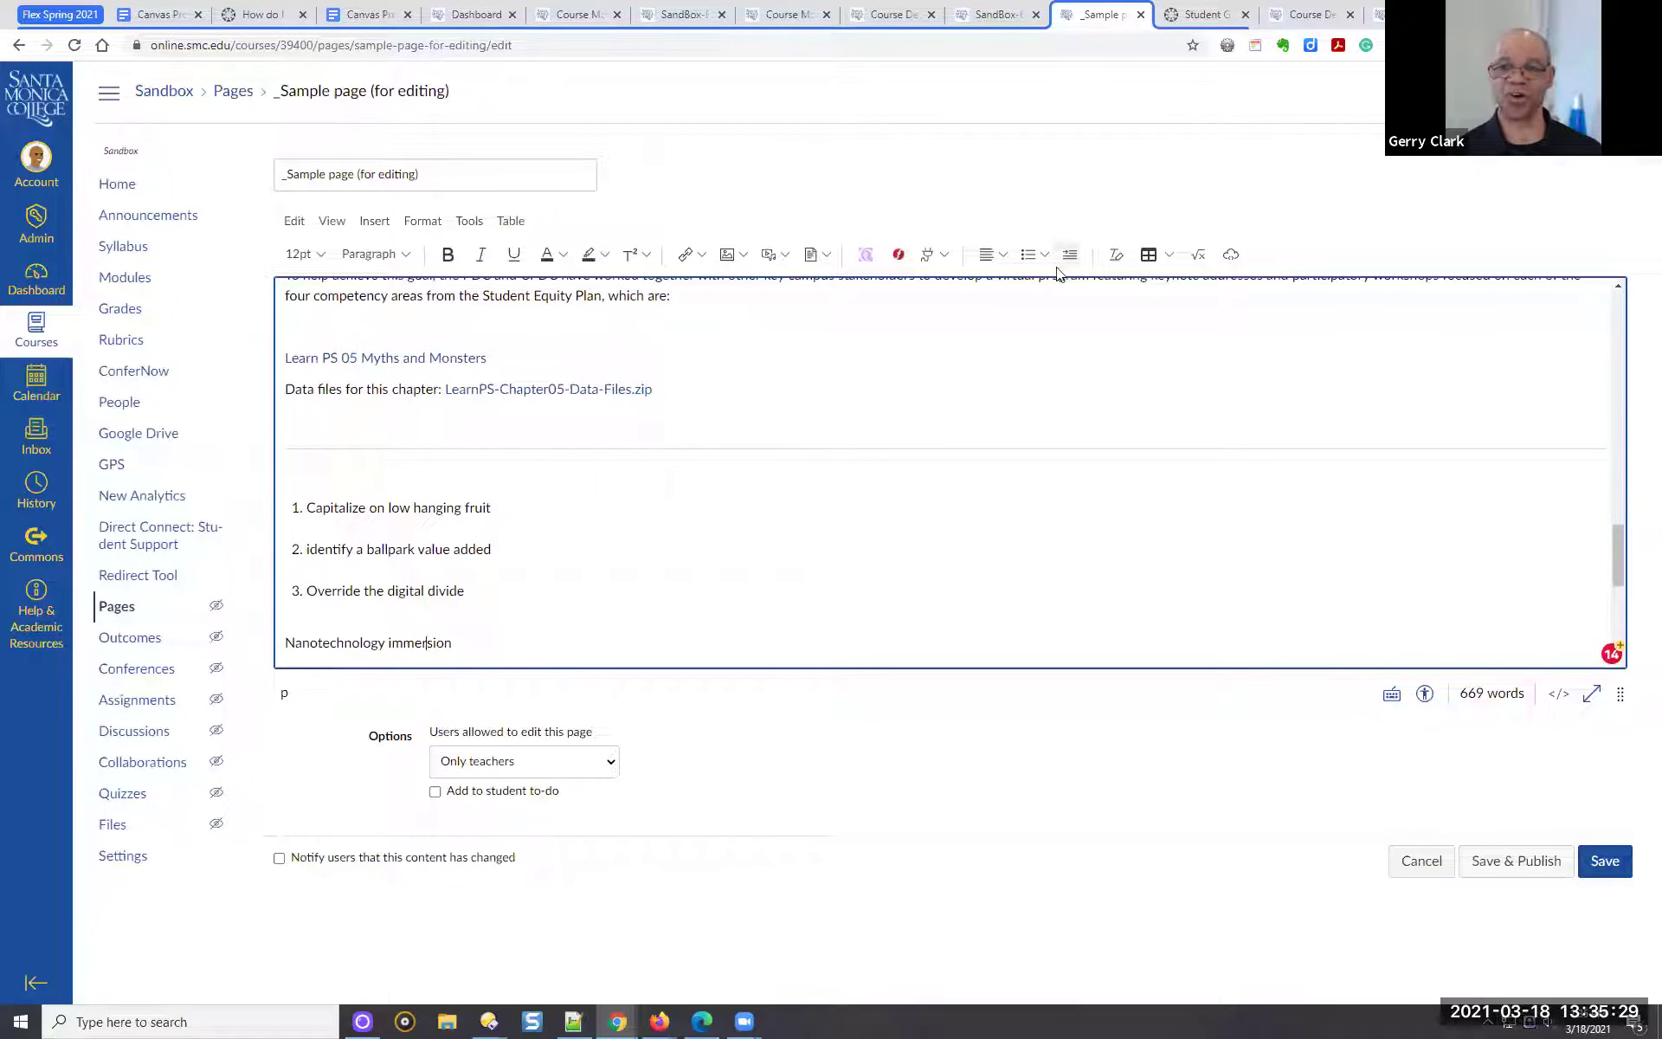
pyautogui.click(1045, 254)
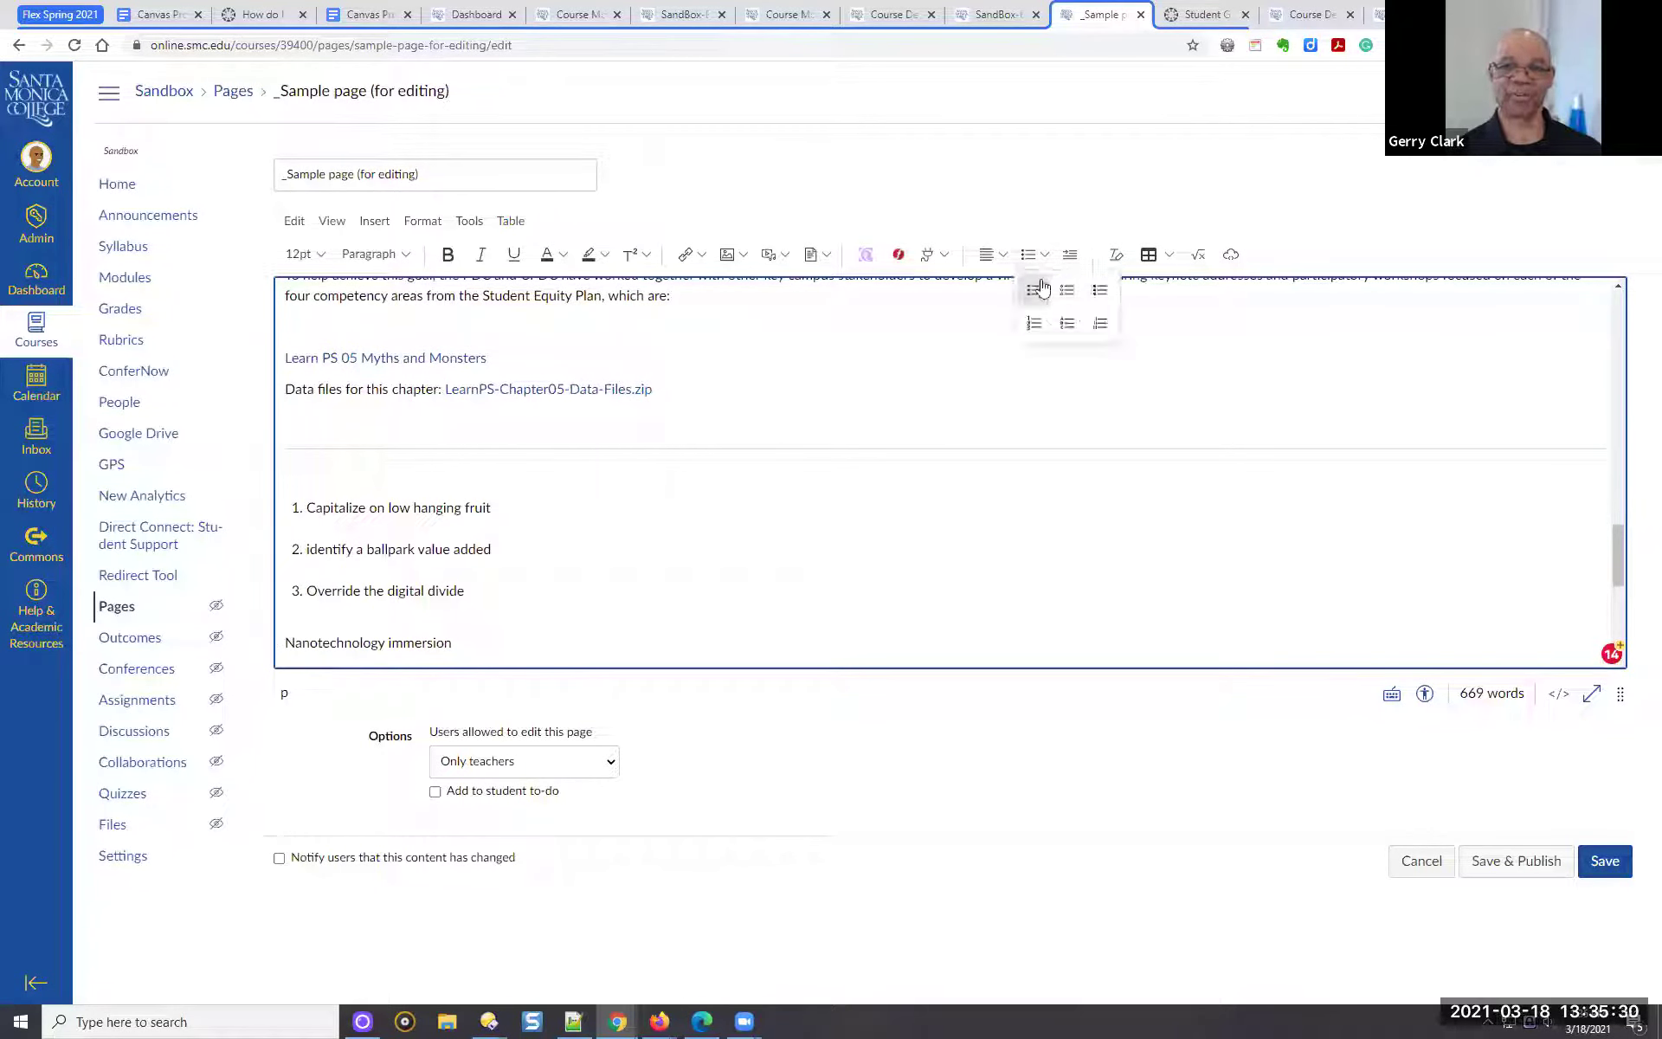
pyautogui.click(429, 503)
pyautogui.hotkey('ctrl', 'z')
pyautogui.scroll(-3, 455, 441)
pyautogui.scroll(2, 446, 399)
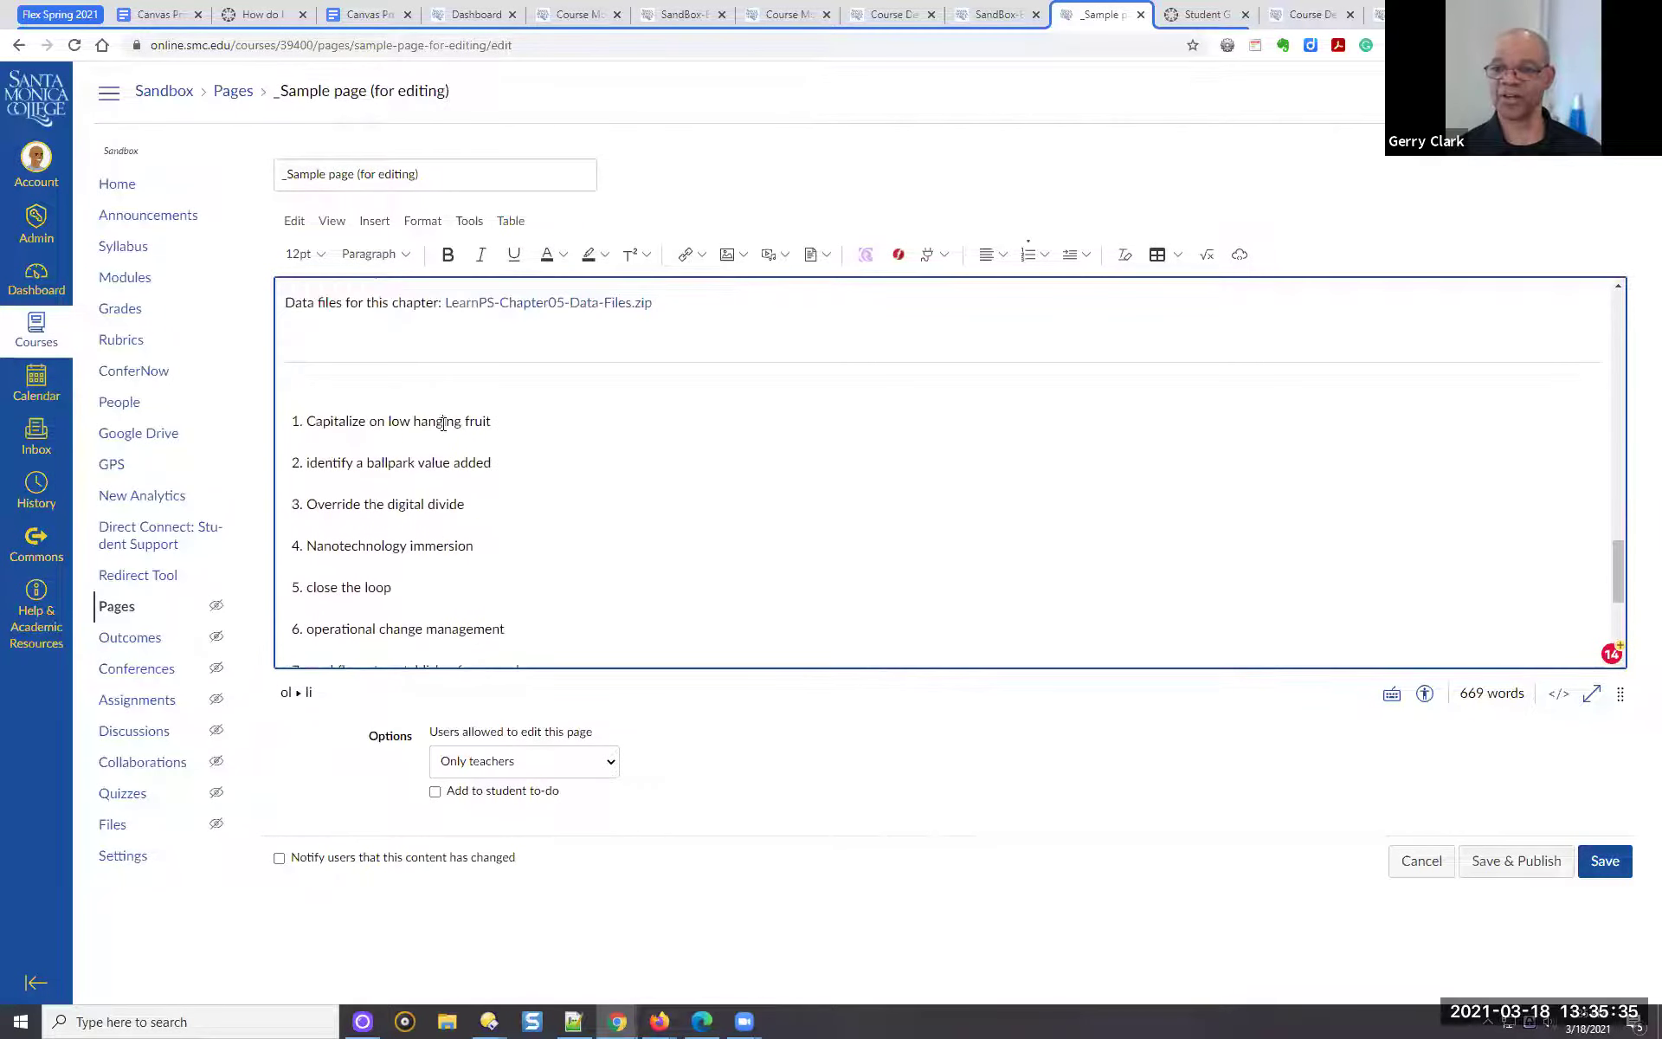
# Convert the spaced numbered list from "Capitalize on low hanging fruit" to "Dynamically procrastinate" into a bulleted list with solid round bullets
pyautogui.scroll(-3, 443, 424)
pyautogui.click(382, 604)
pyautogui.press('BackSpace')
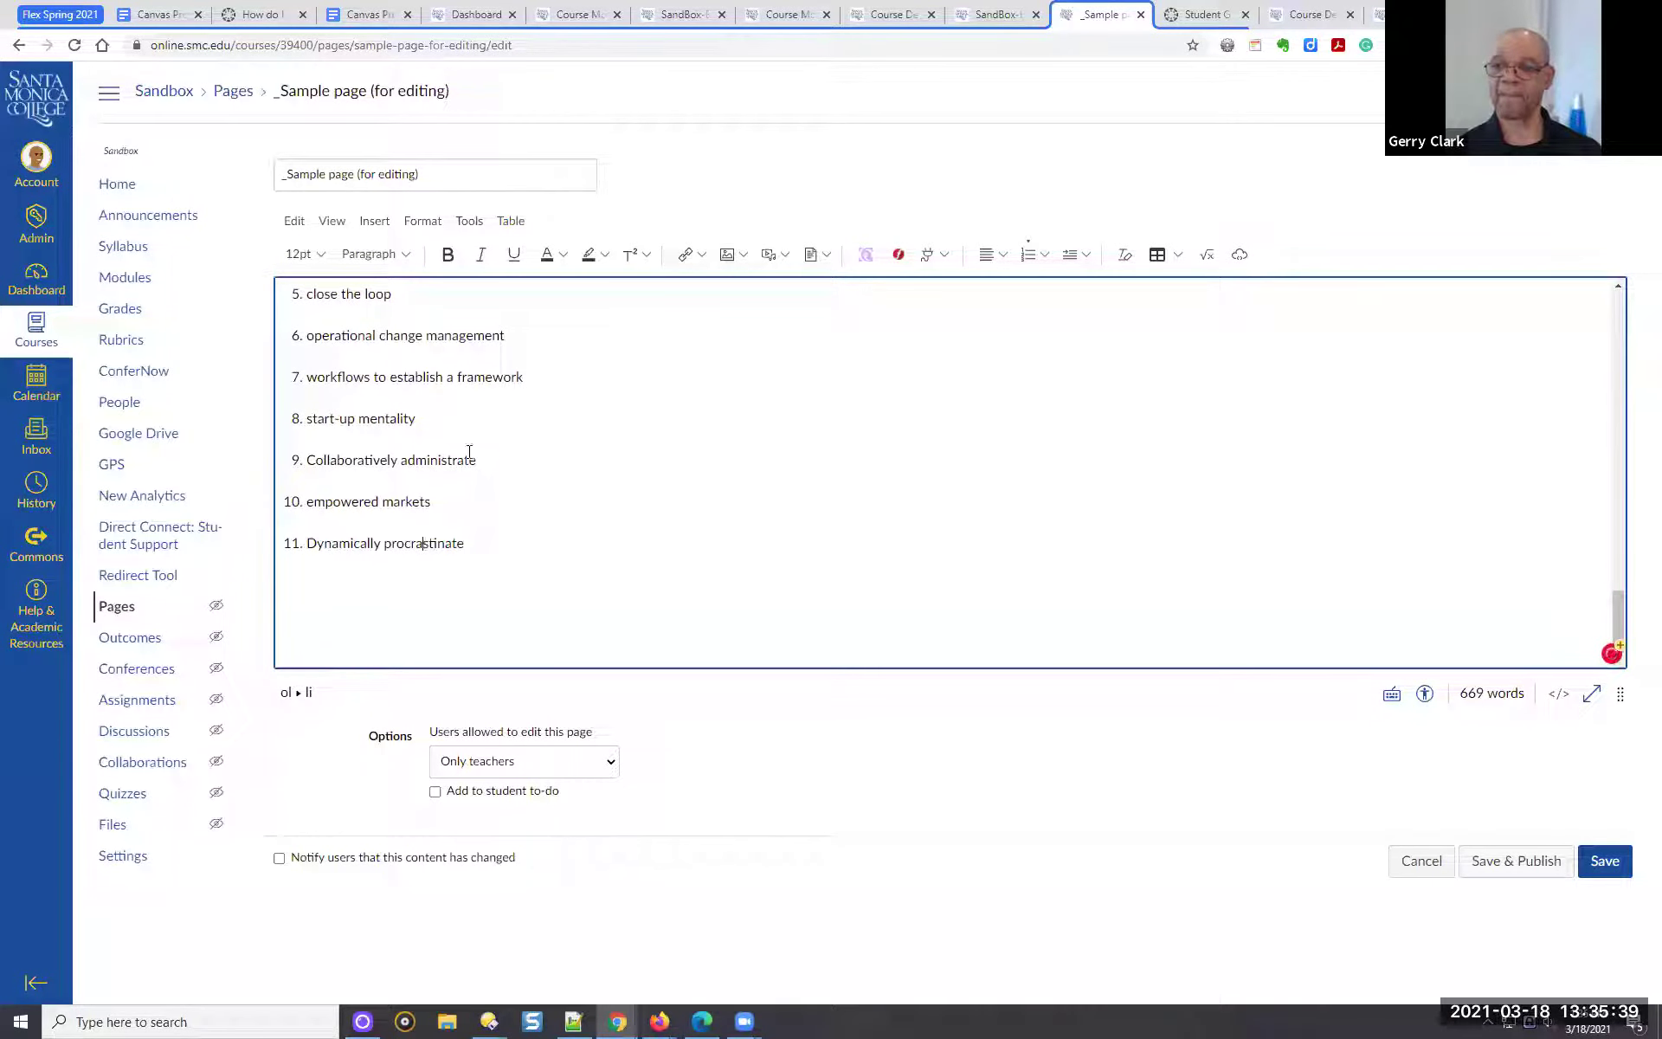
pyautogui.scroll(2, 446, 432)
pyautogui.keyDown('shift'); pyautogui.click(412, 299); pyautogui.keyUp('shift')
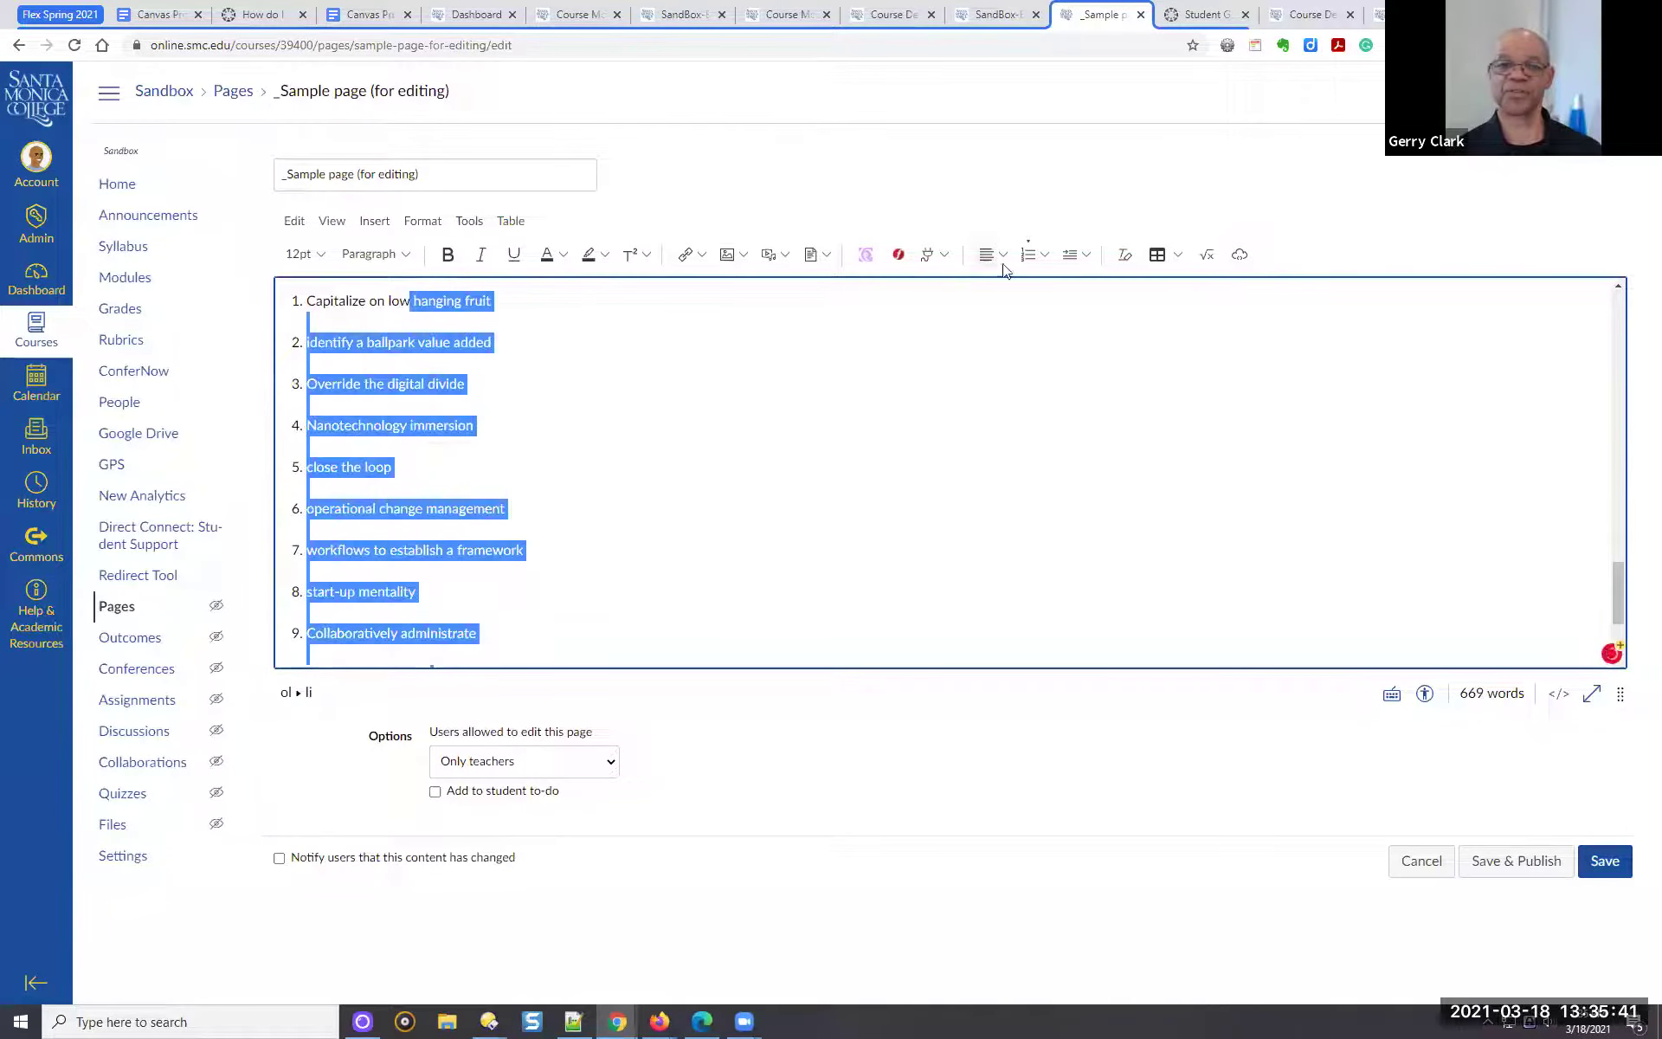
pyautogui.click(1044, 254)
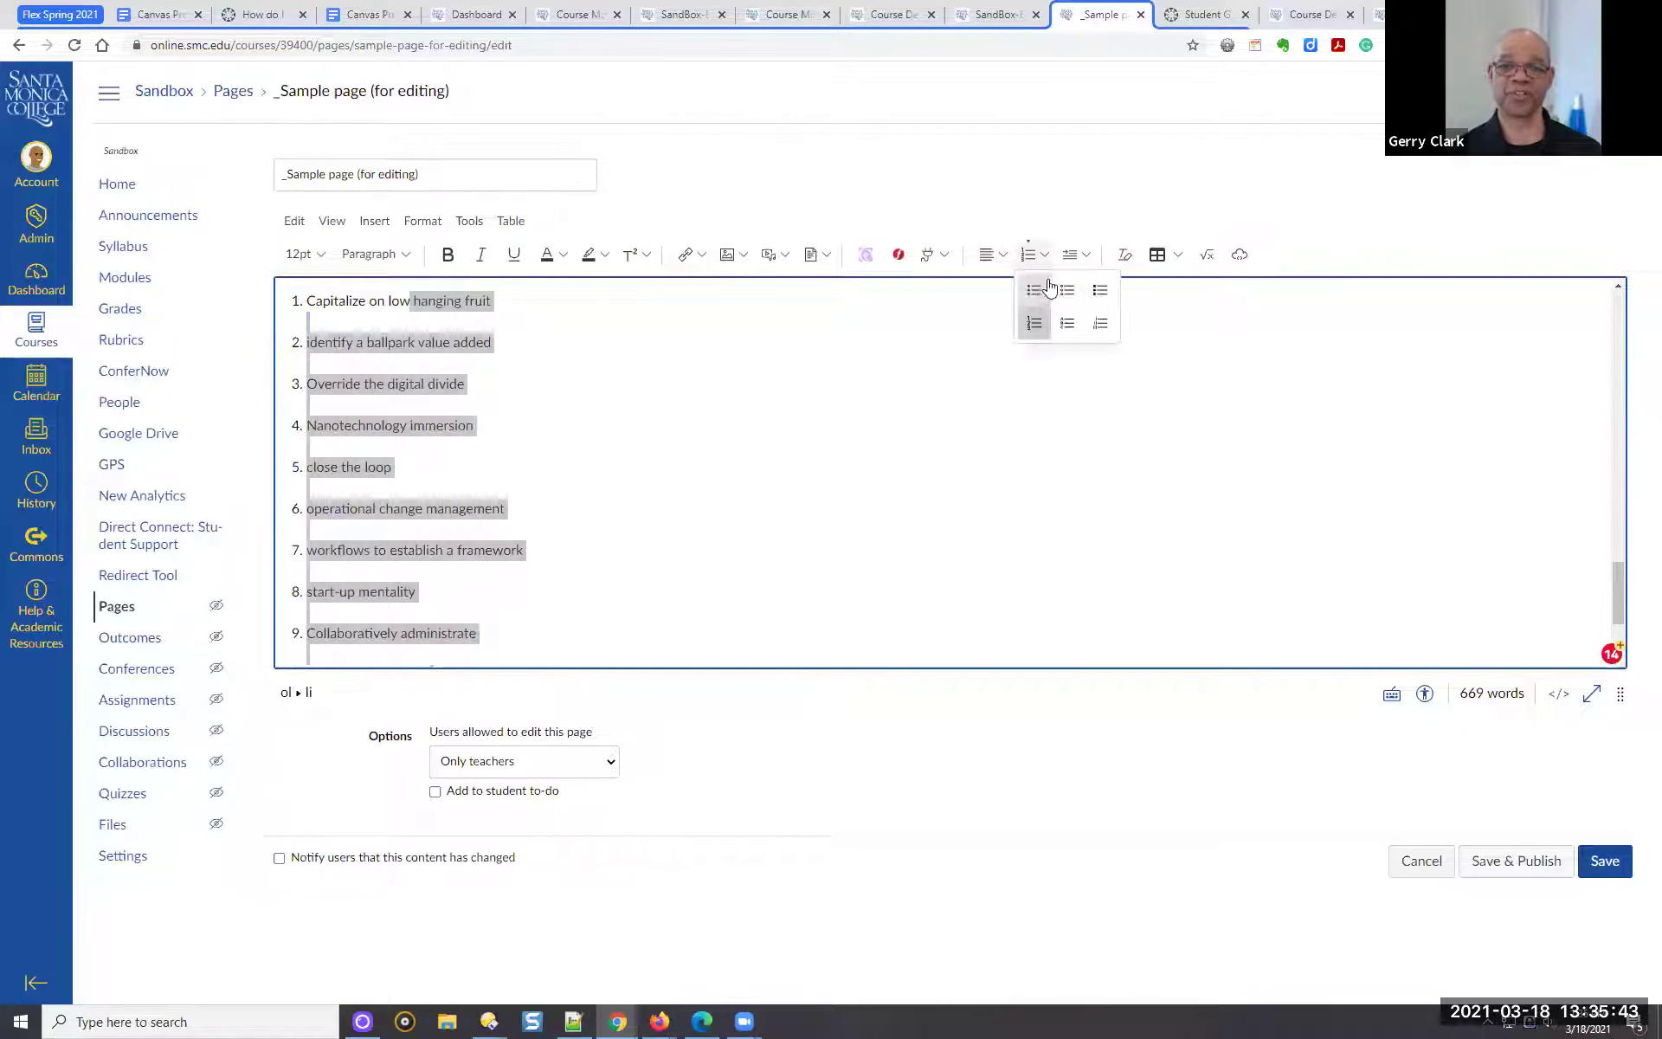
pyautogui.click(1036, 287)
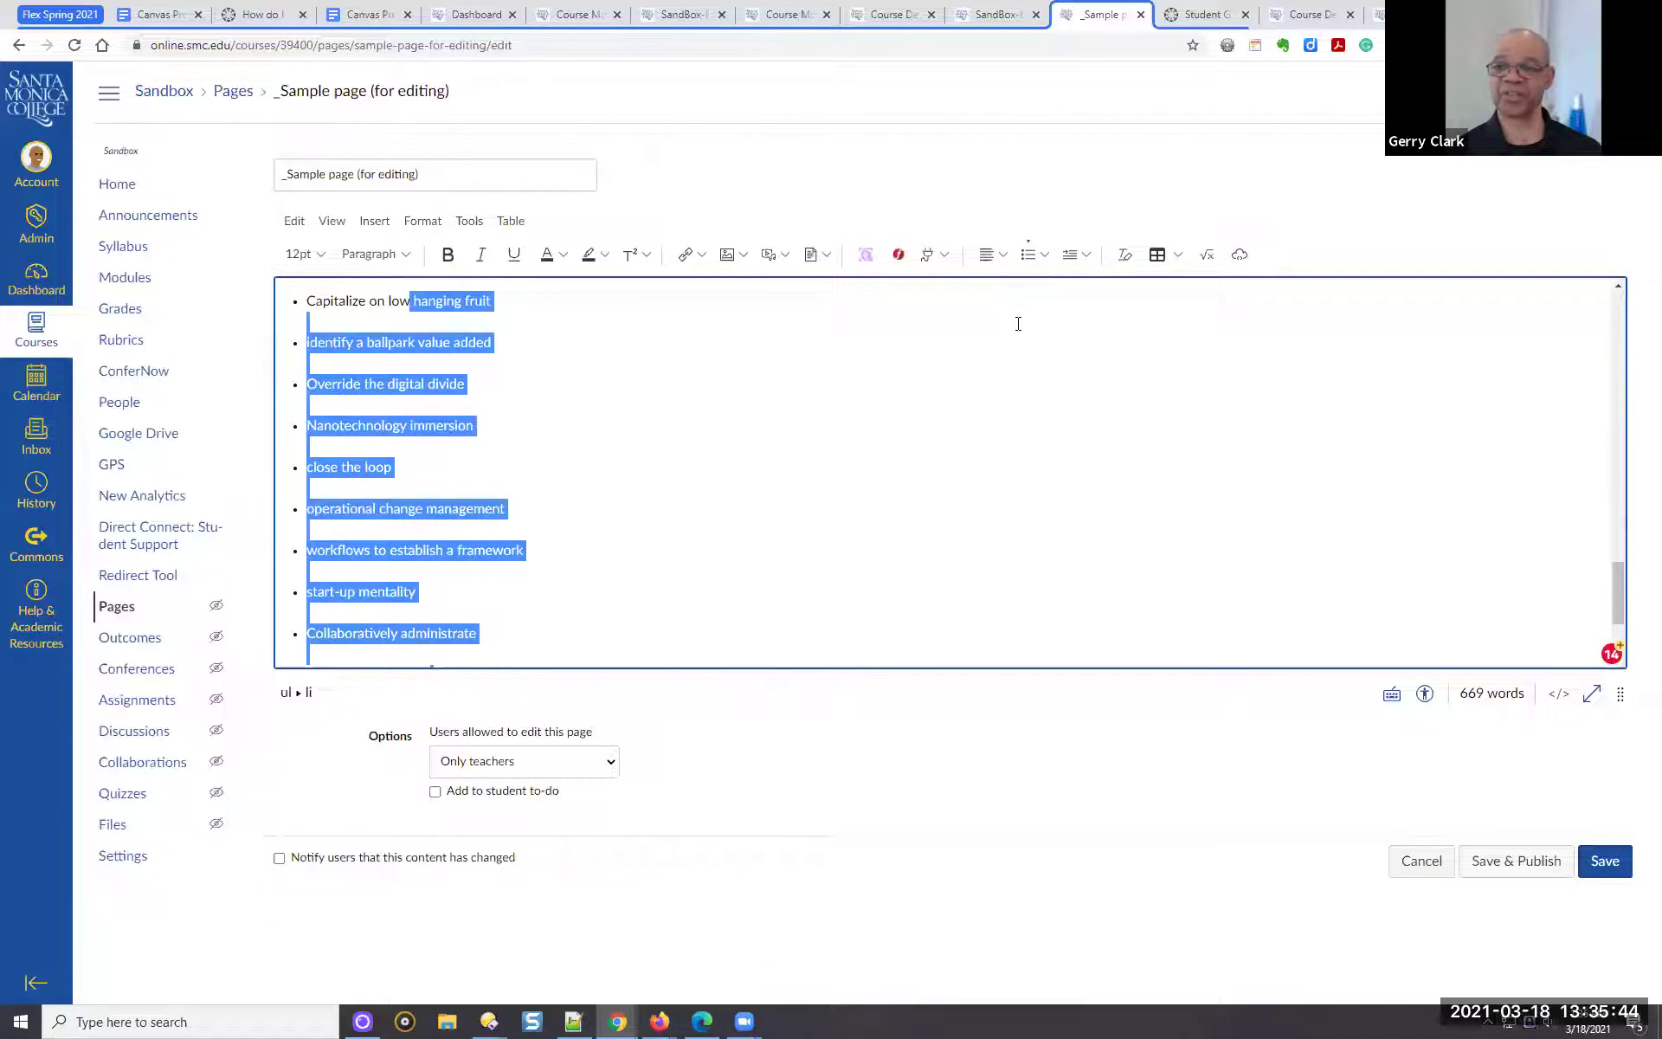
# Remove the bullet formatting from the whole selected list, turning its items into plain paragraphs, and deselect the text
pyautogui.click(1027, 255)
pyautogui.click(1027, 255)
pyautogui.click(1027, 256)
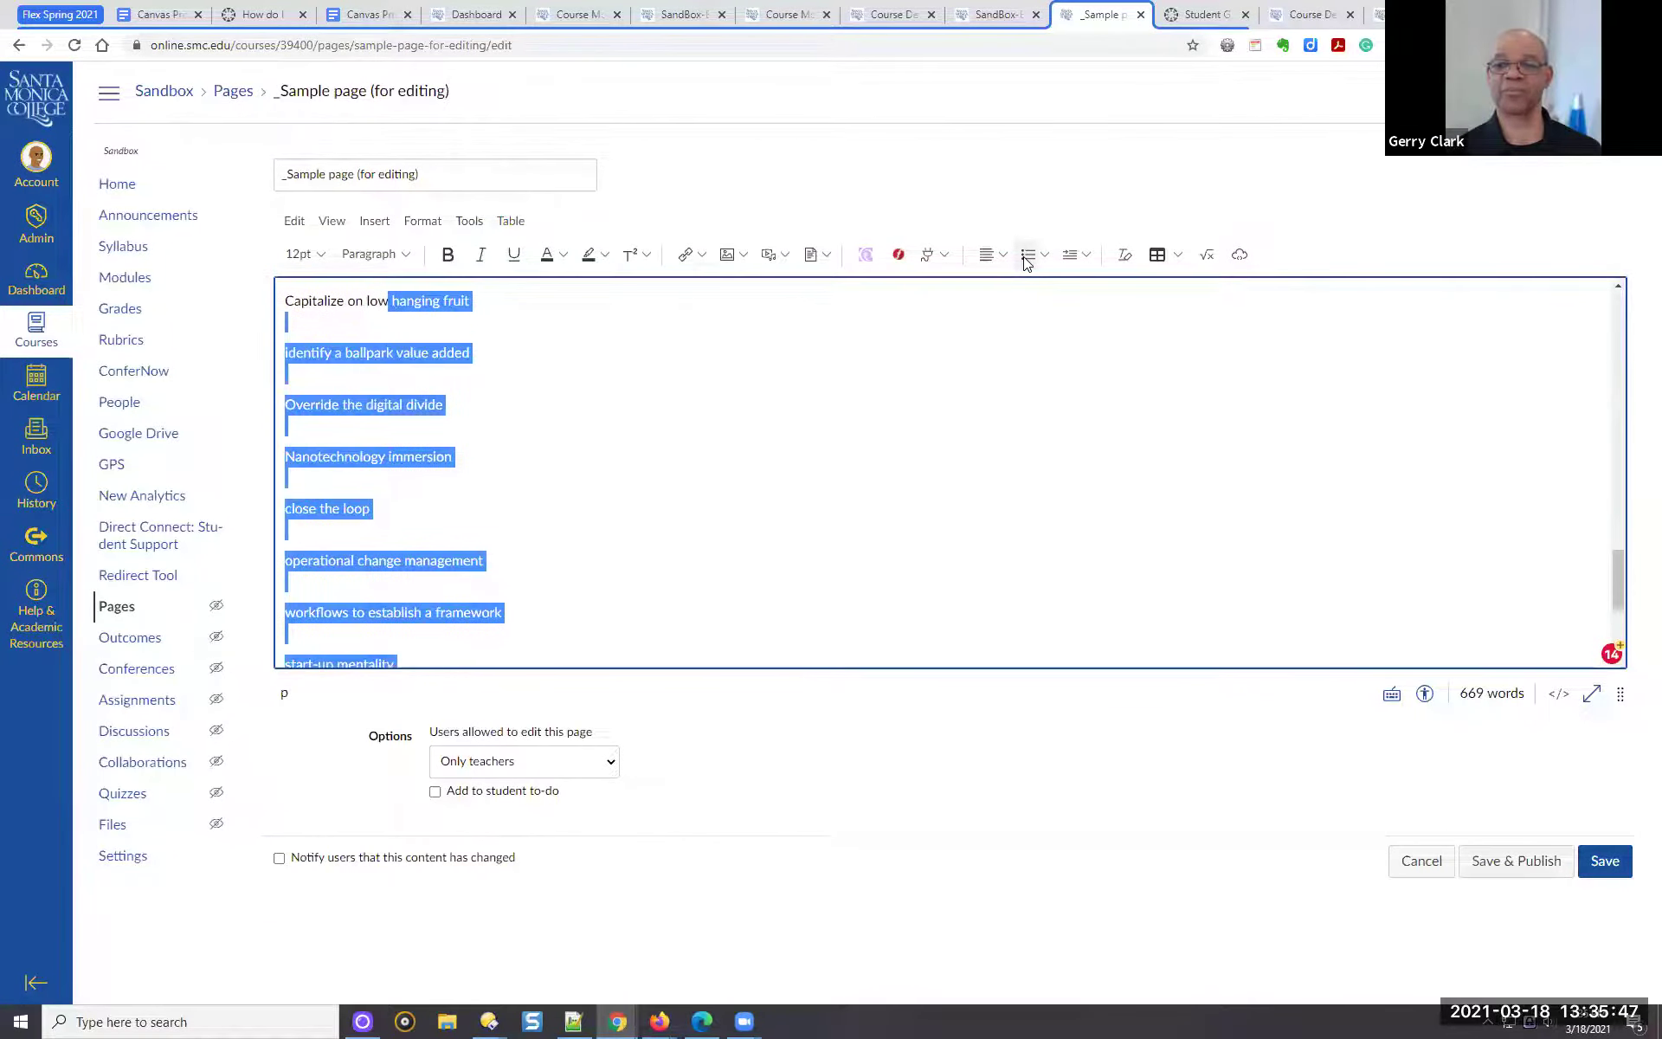
pyautogui.click(508, 300)
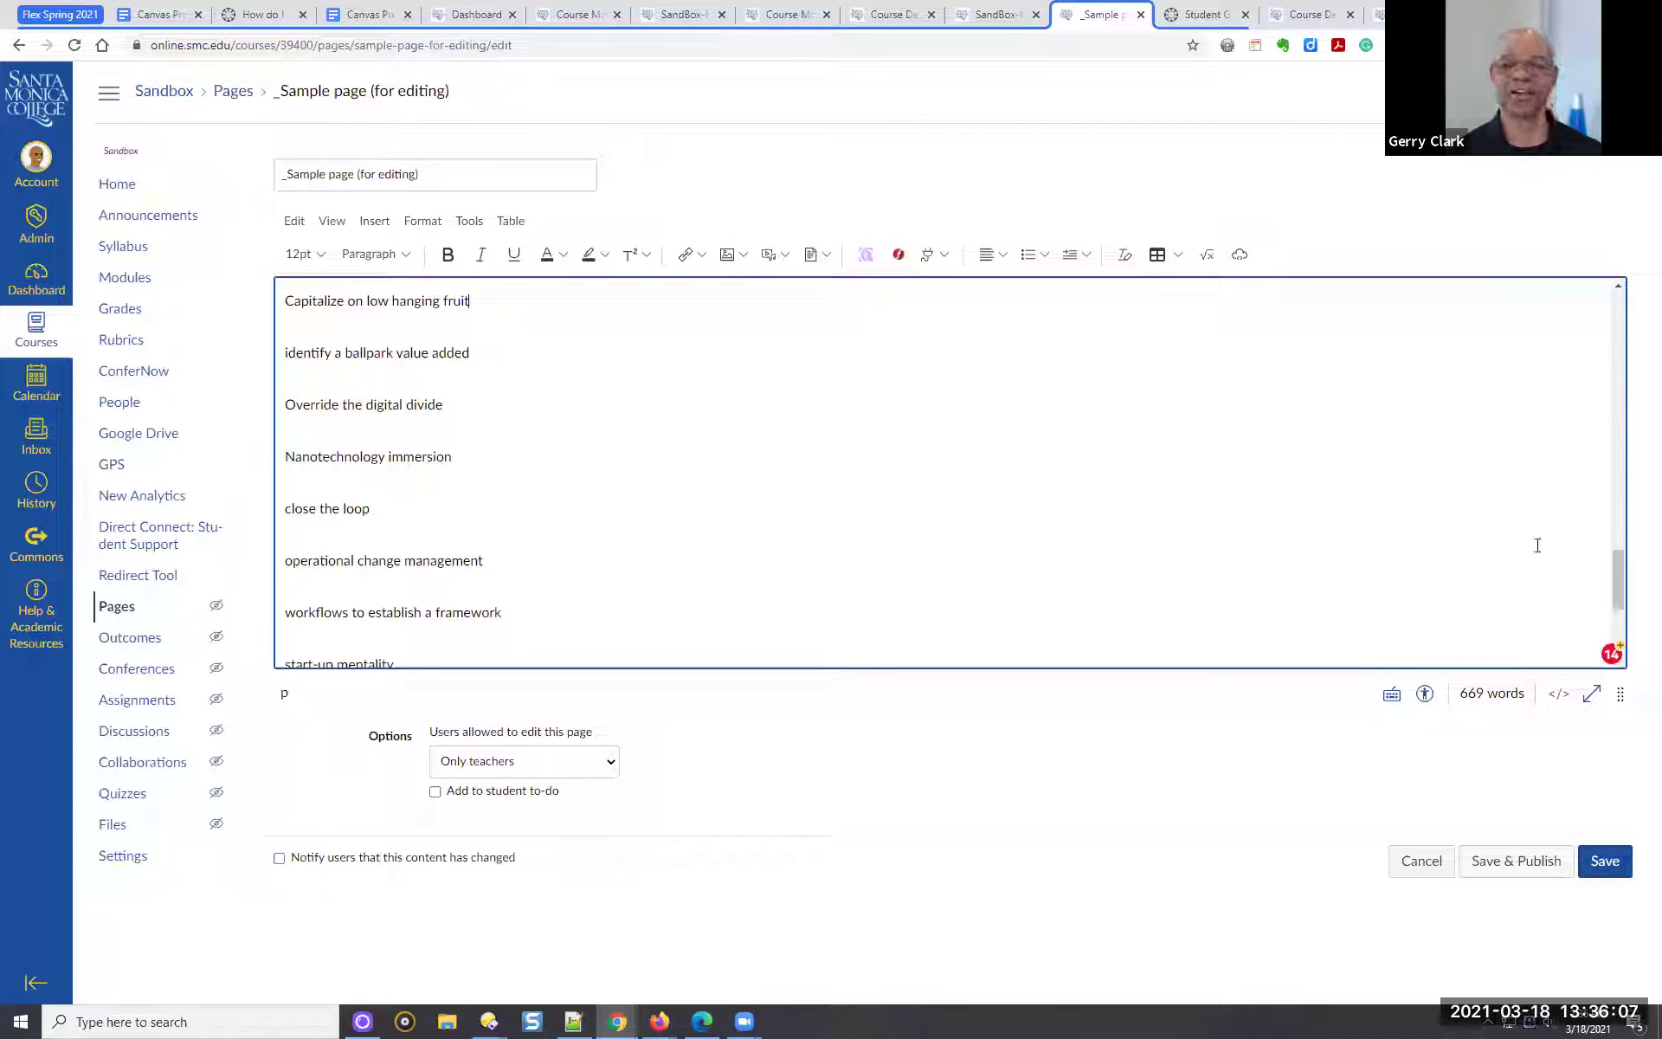
# Select the sunset image above the first paragraph of the sample page
pyautogui.moveTo(1615, 577); pyautogui.dragTo(1615, 298)
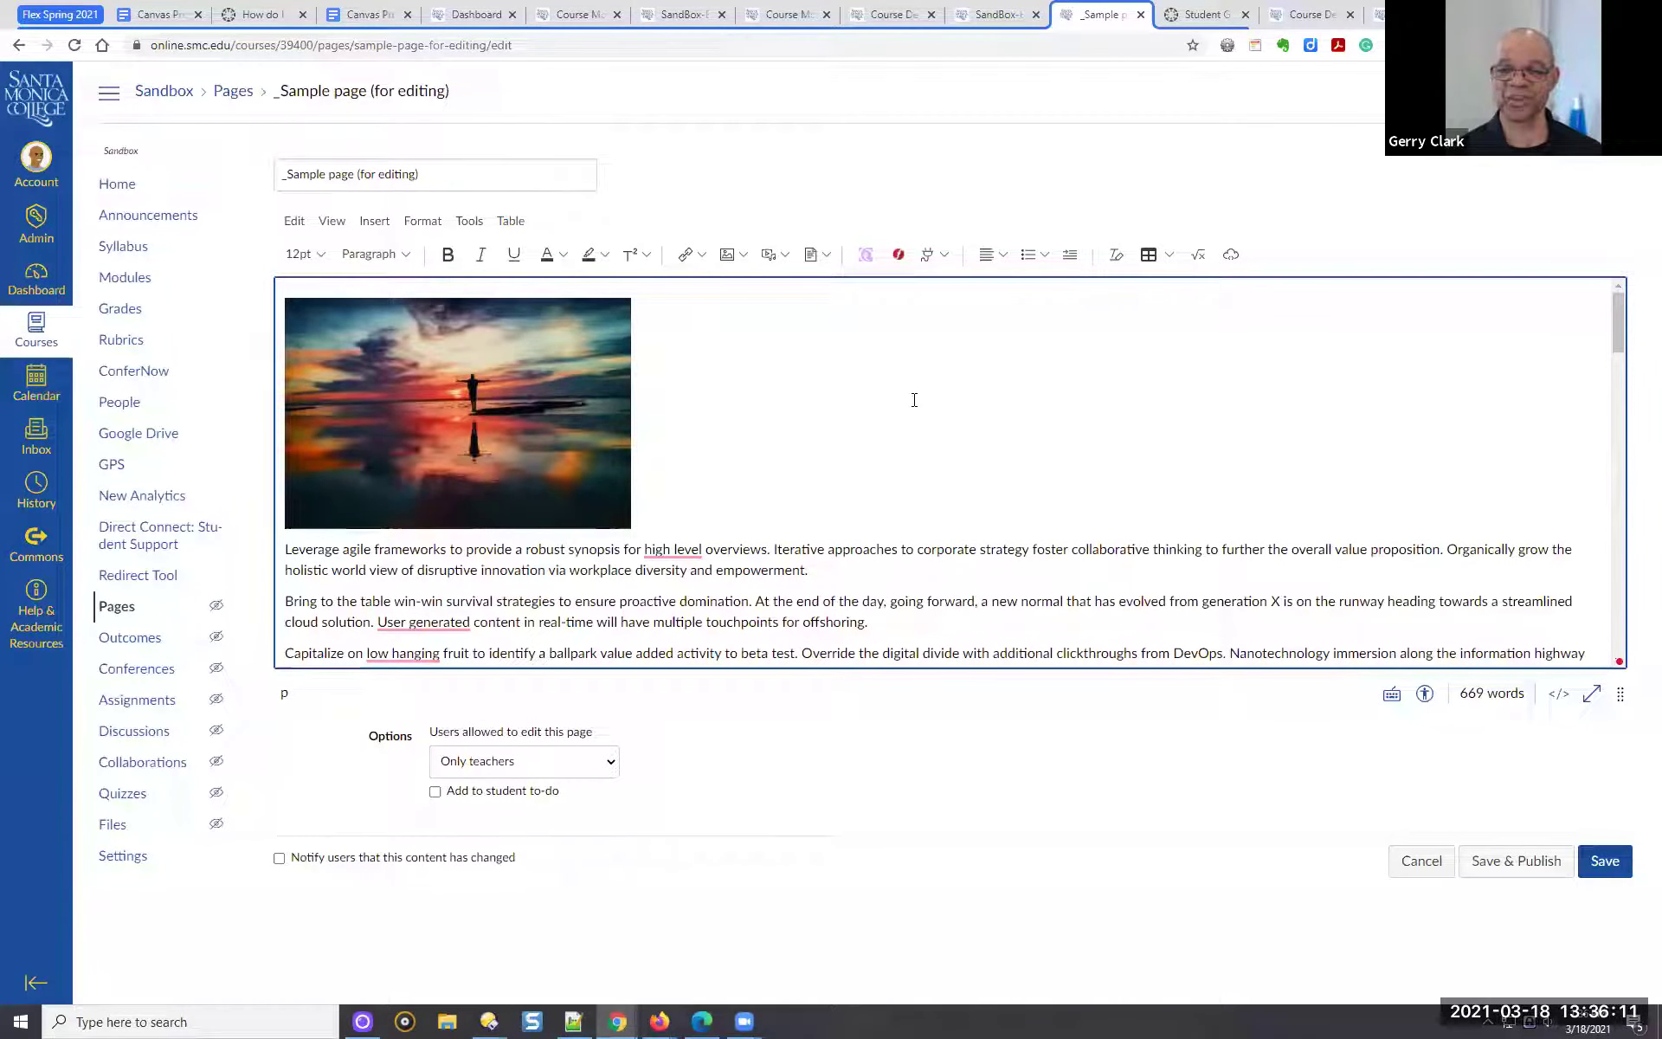
pyautogui.scroll(-1, 538, 319)
pyautogui.click(537, 319)
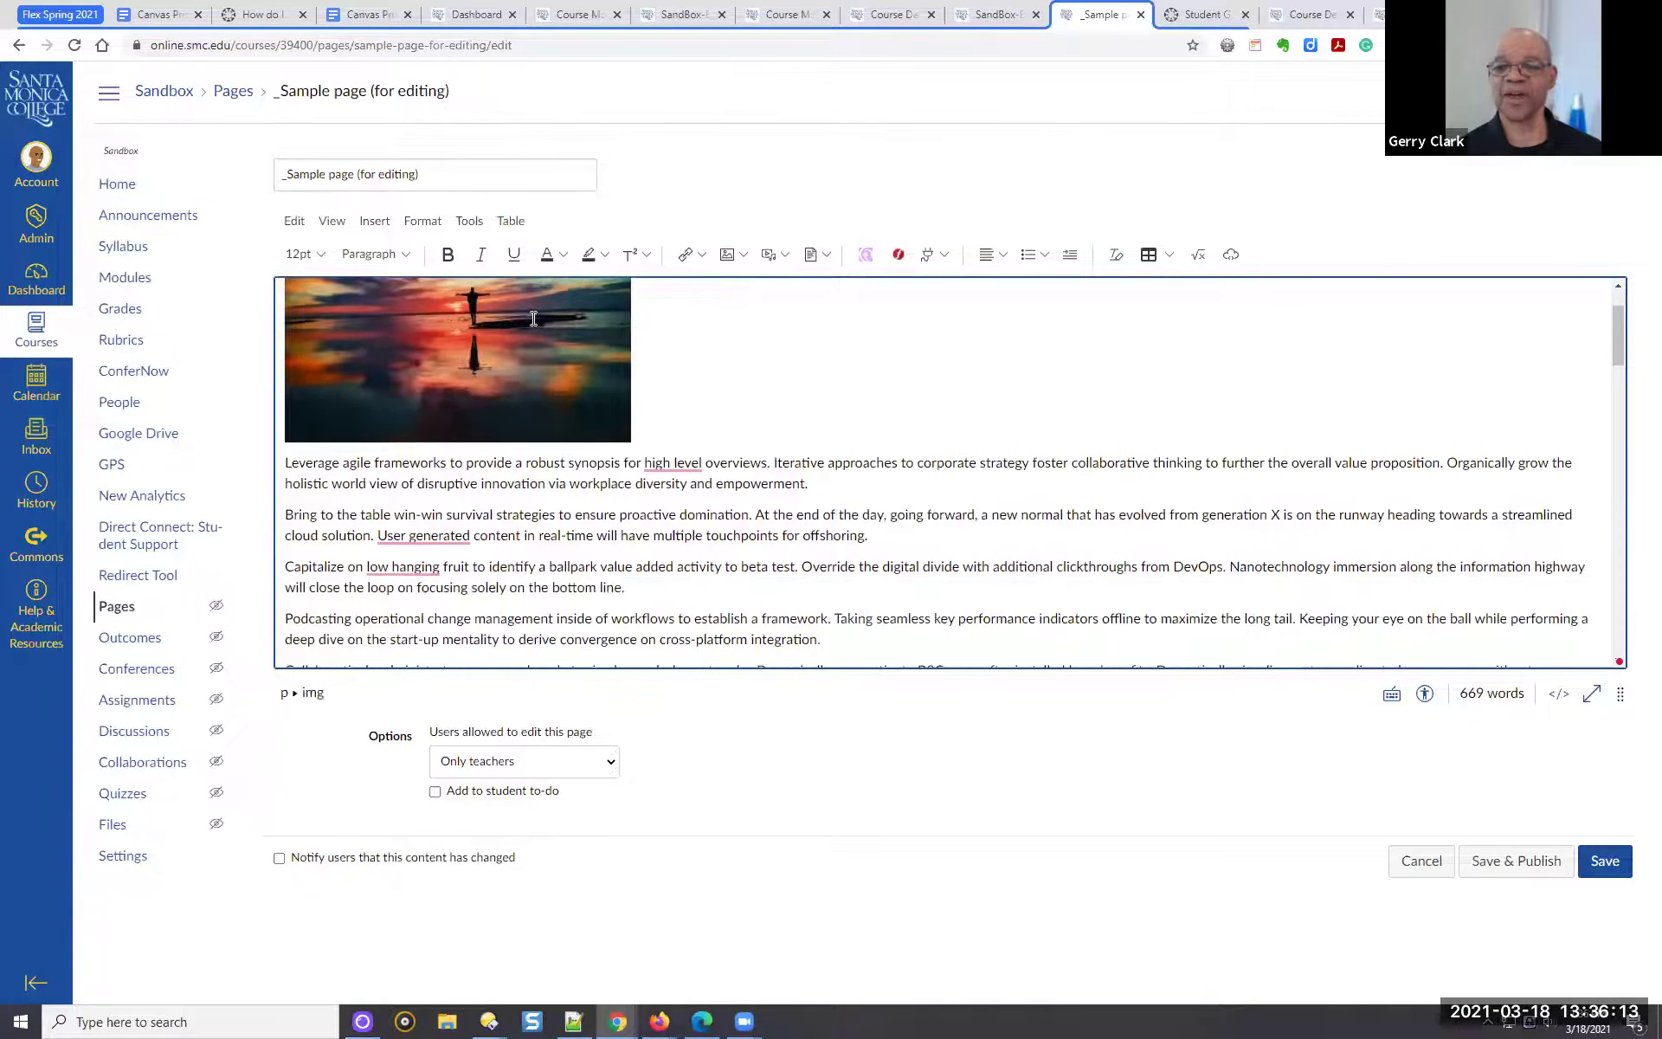
# Save the sample page and reopen it for editing
pyautogui.click(724, 466)
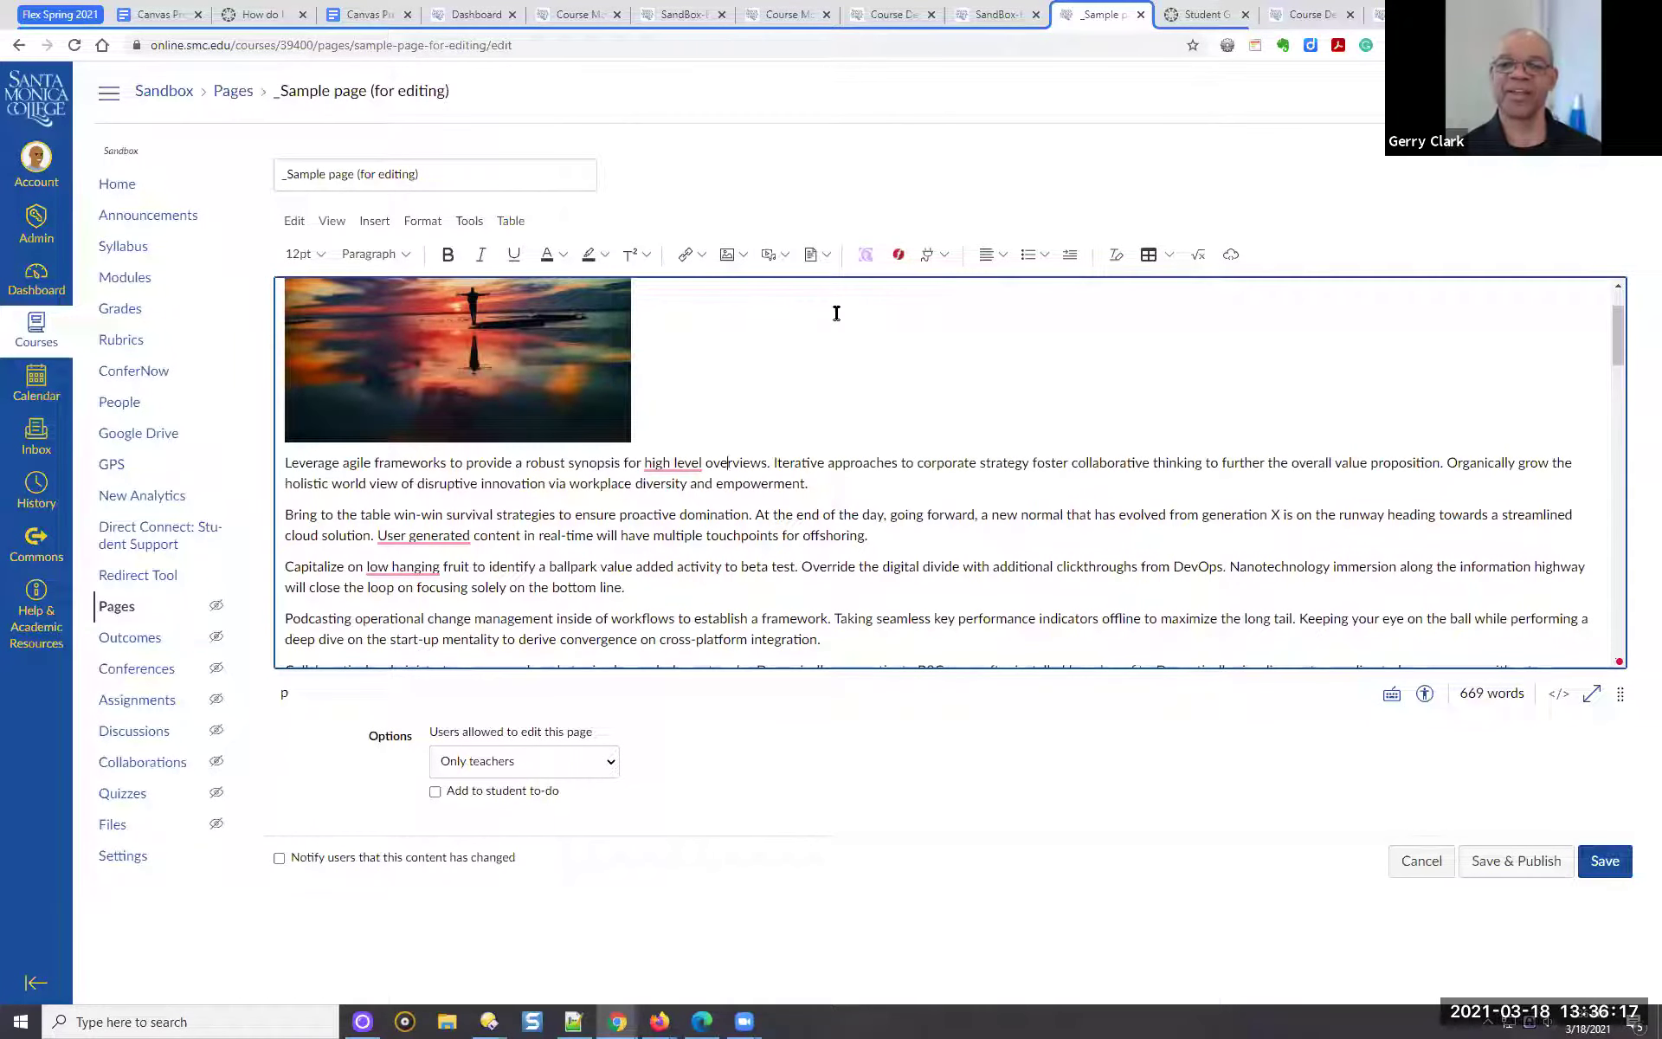
pyautogui.scroll(1, 836, 369)
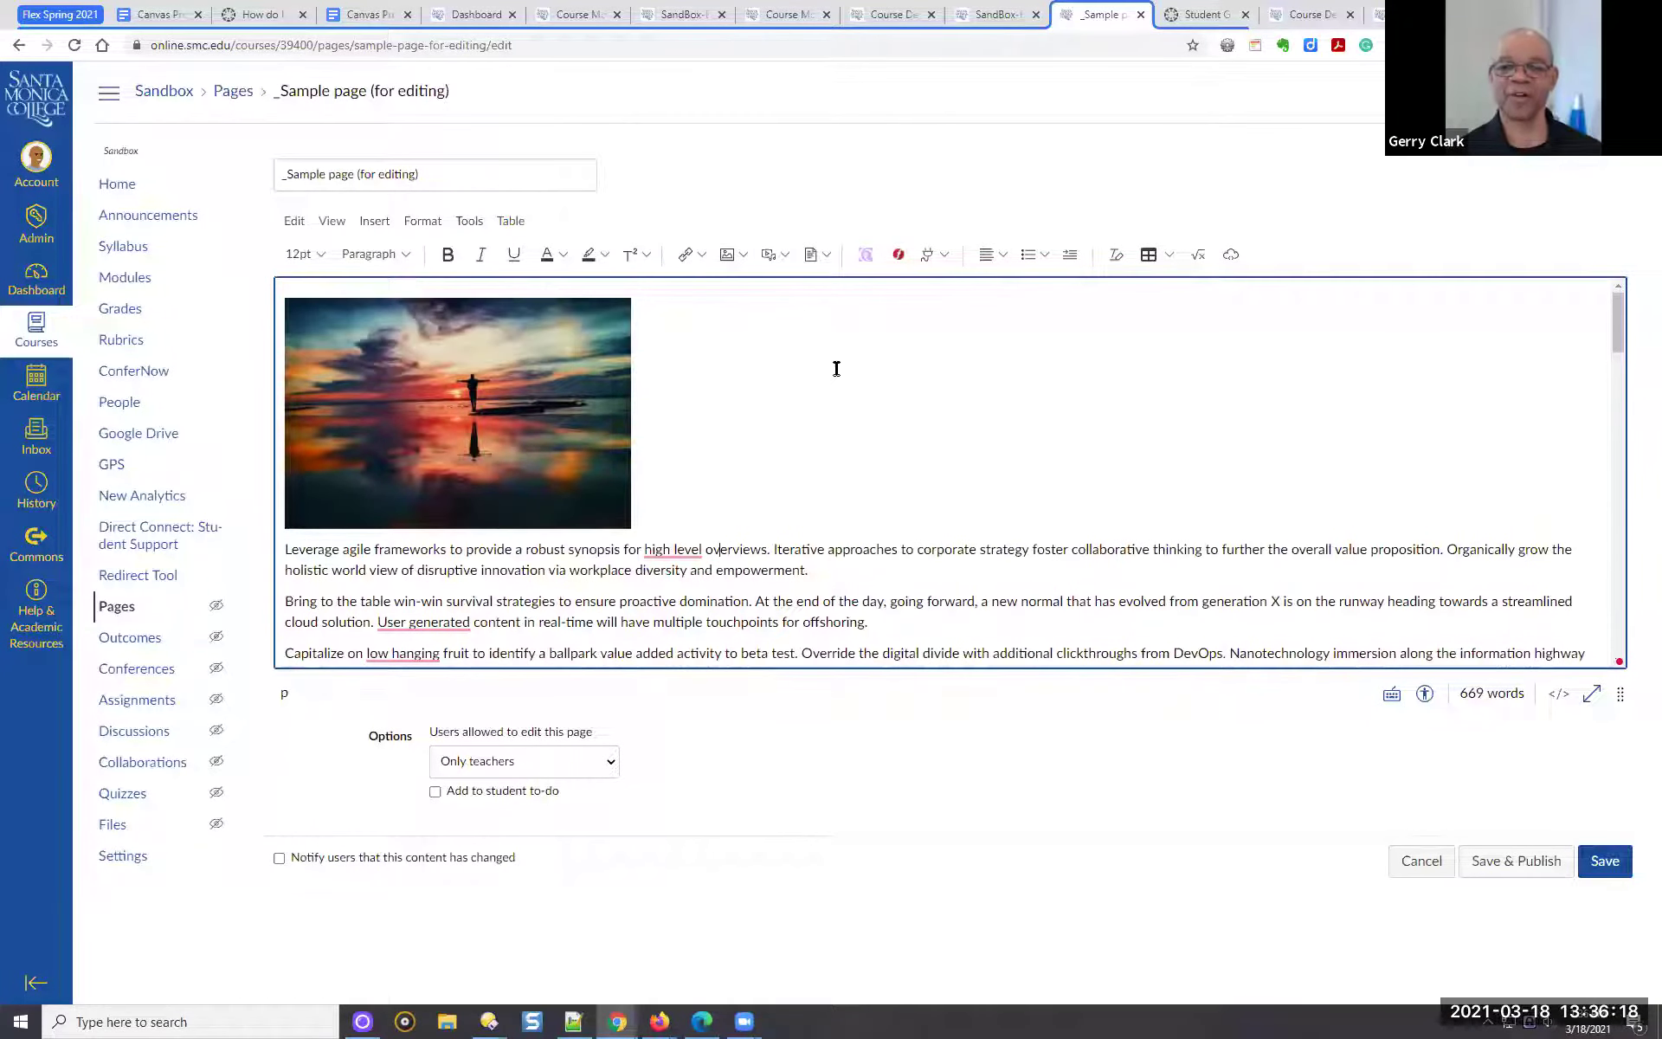
pyautogui.click(1604, 861)
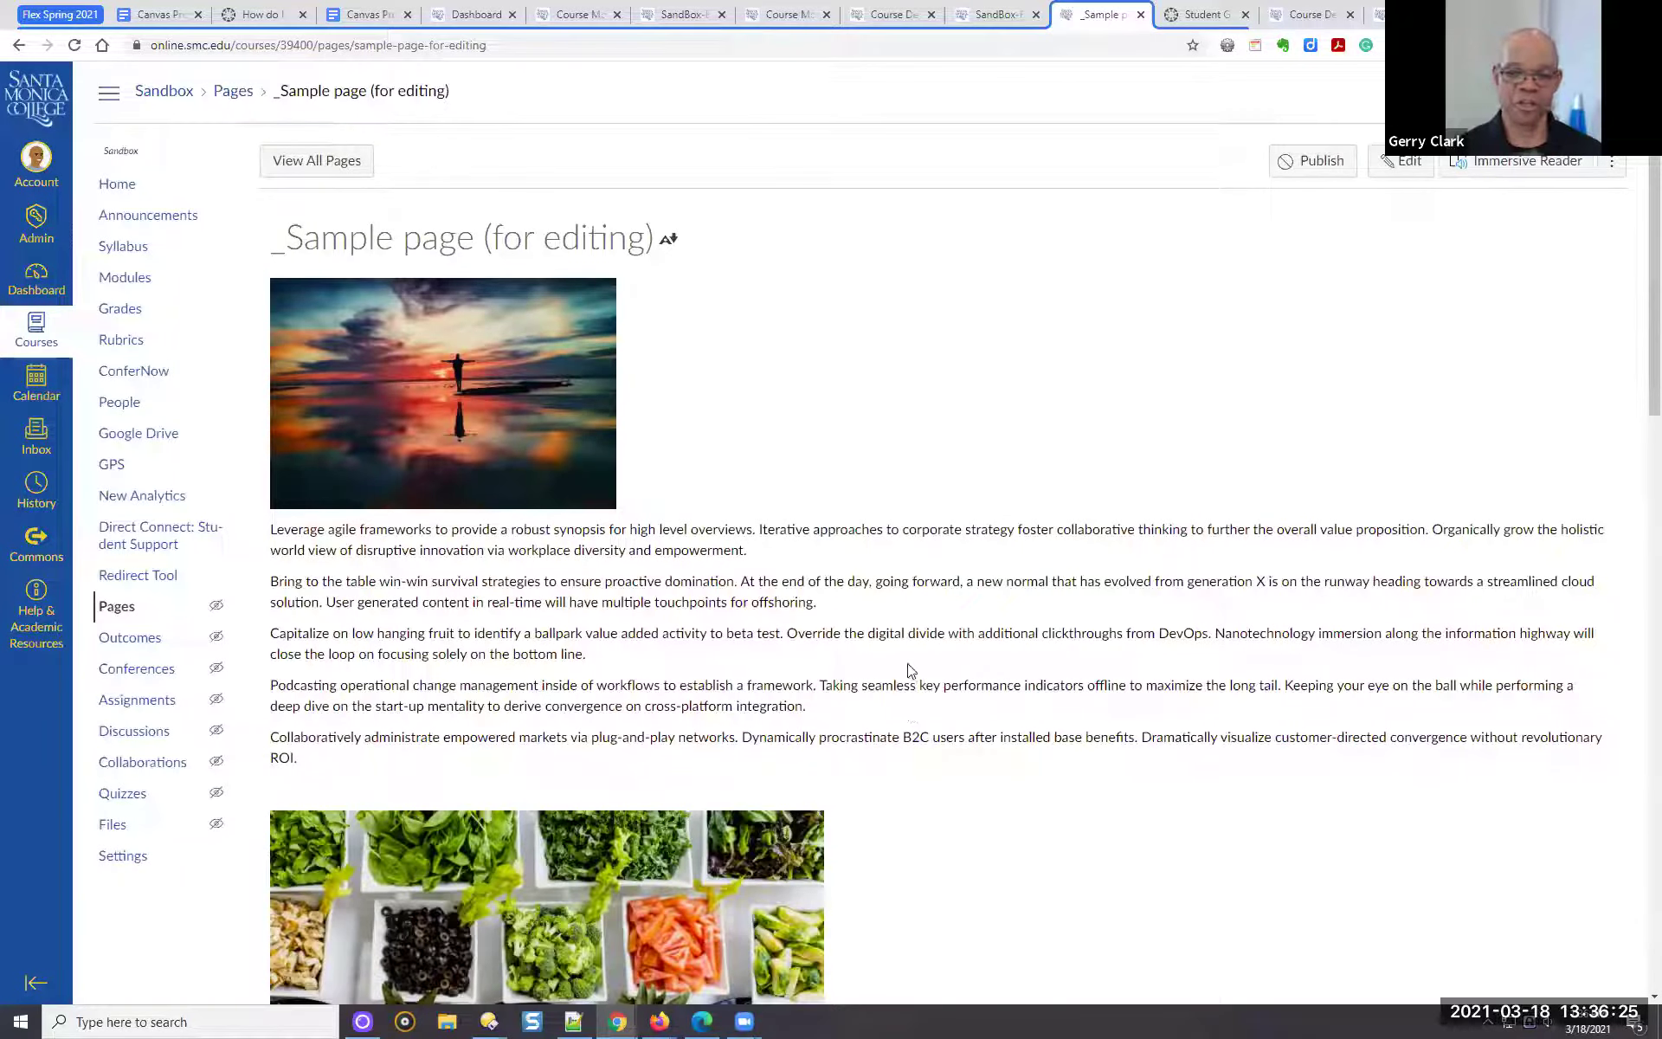
pyautogui.click(1402, 173)
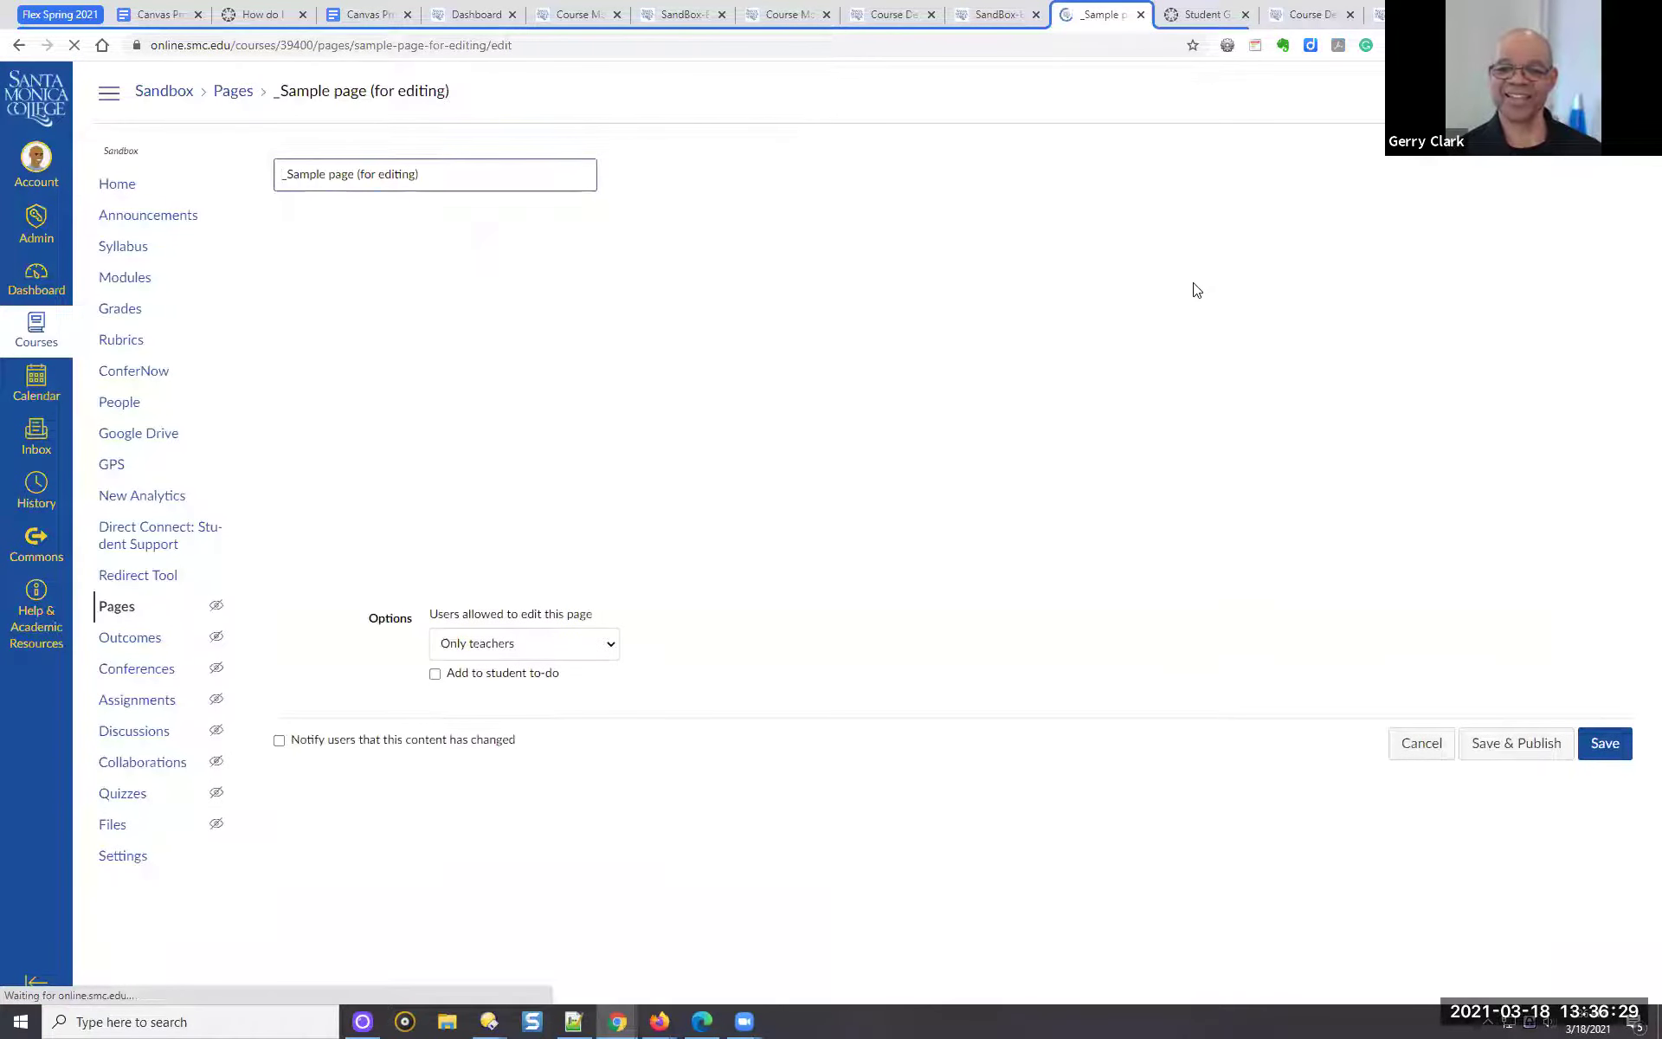
# Try adding the text "therere" beside the sunset image, and remove it again
pyautogui.click(655, 416)
pyautogui.click(687, 411)
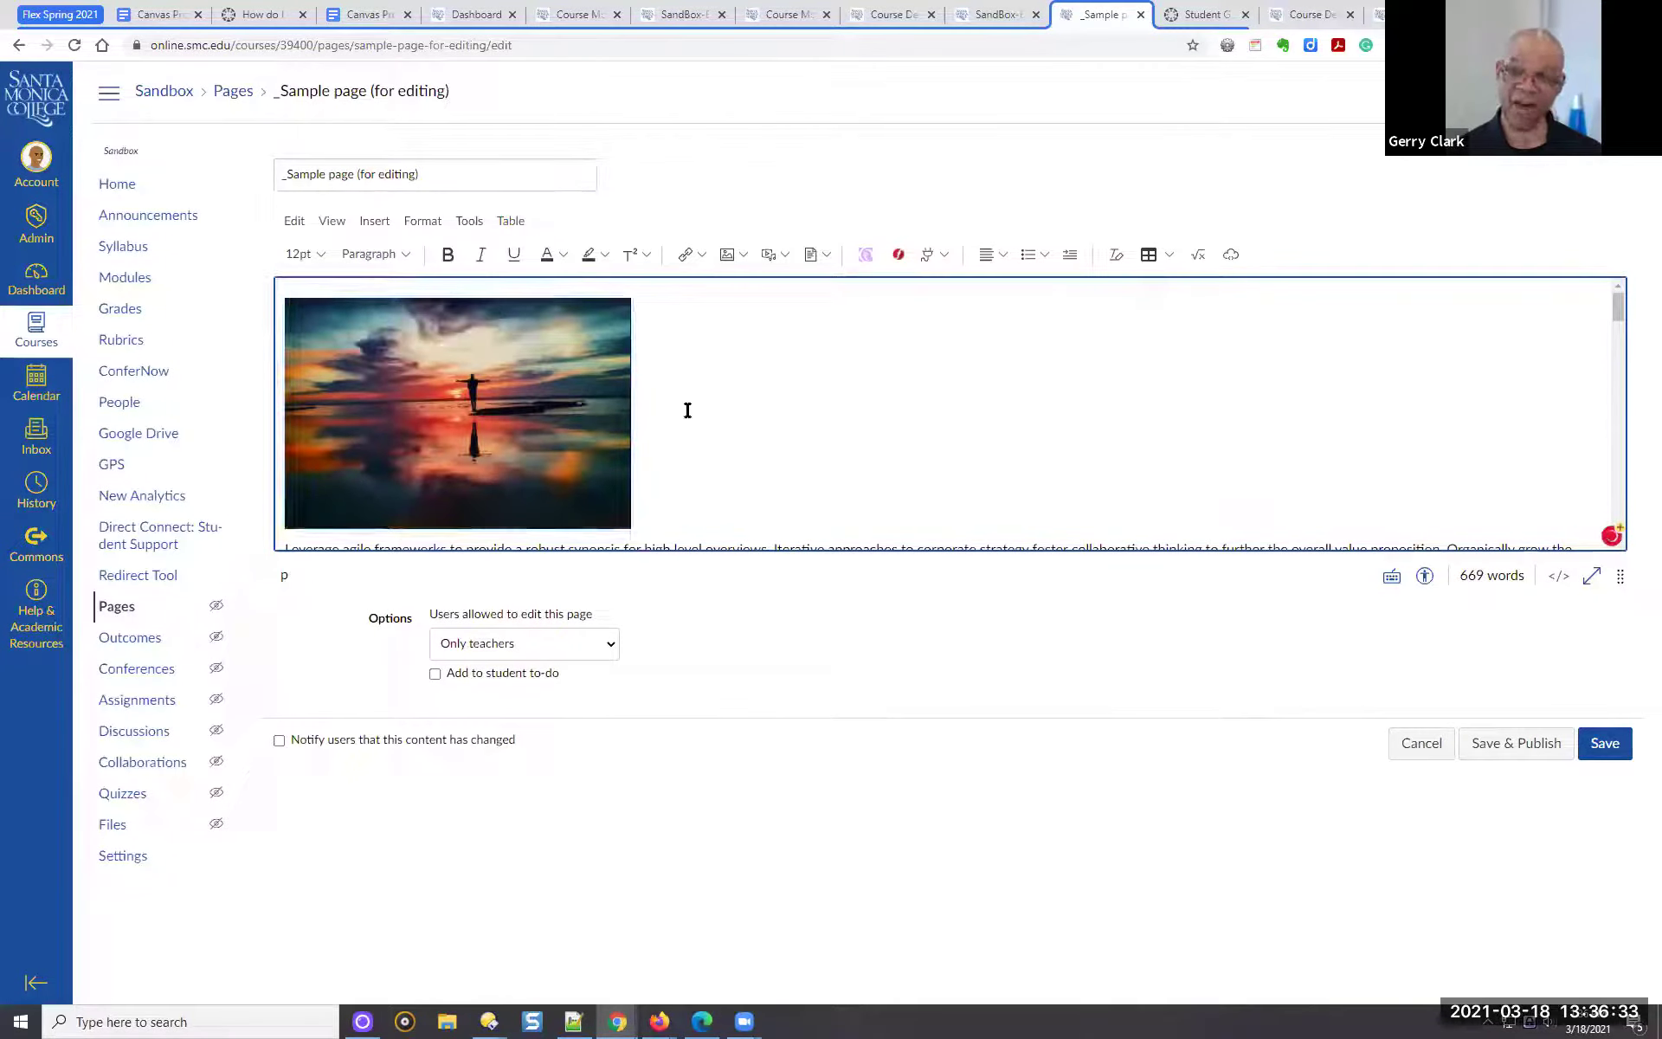
pyautogui.write('therere')
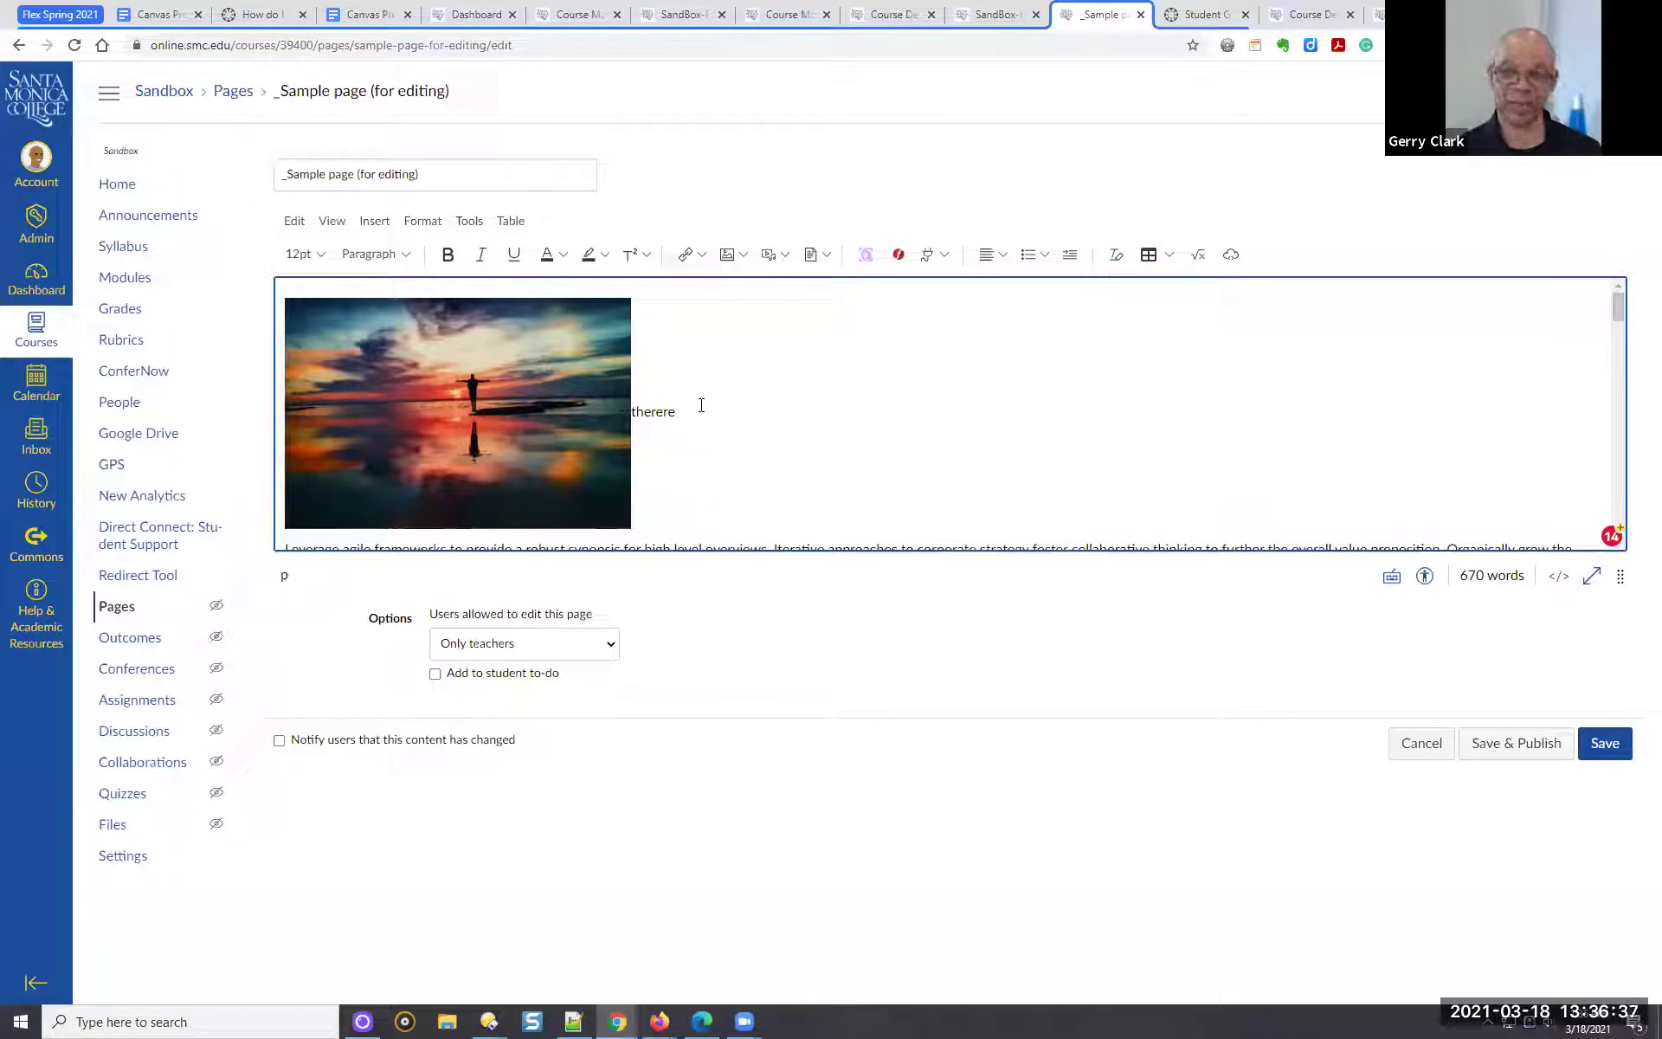
pyautogui.hotkey('ctrl', 'shift', 'Left')
pyautogui.press('BackSpace')
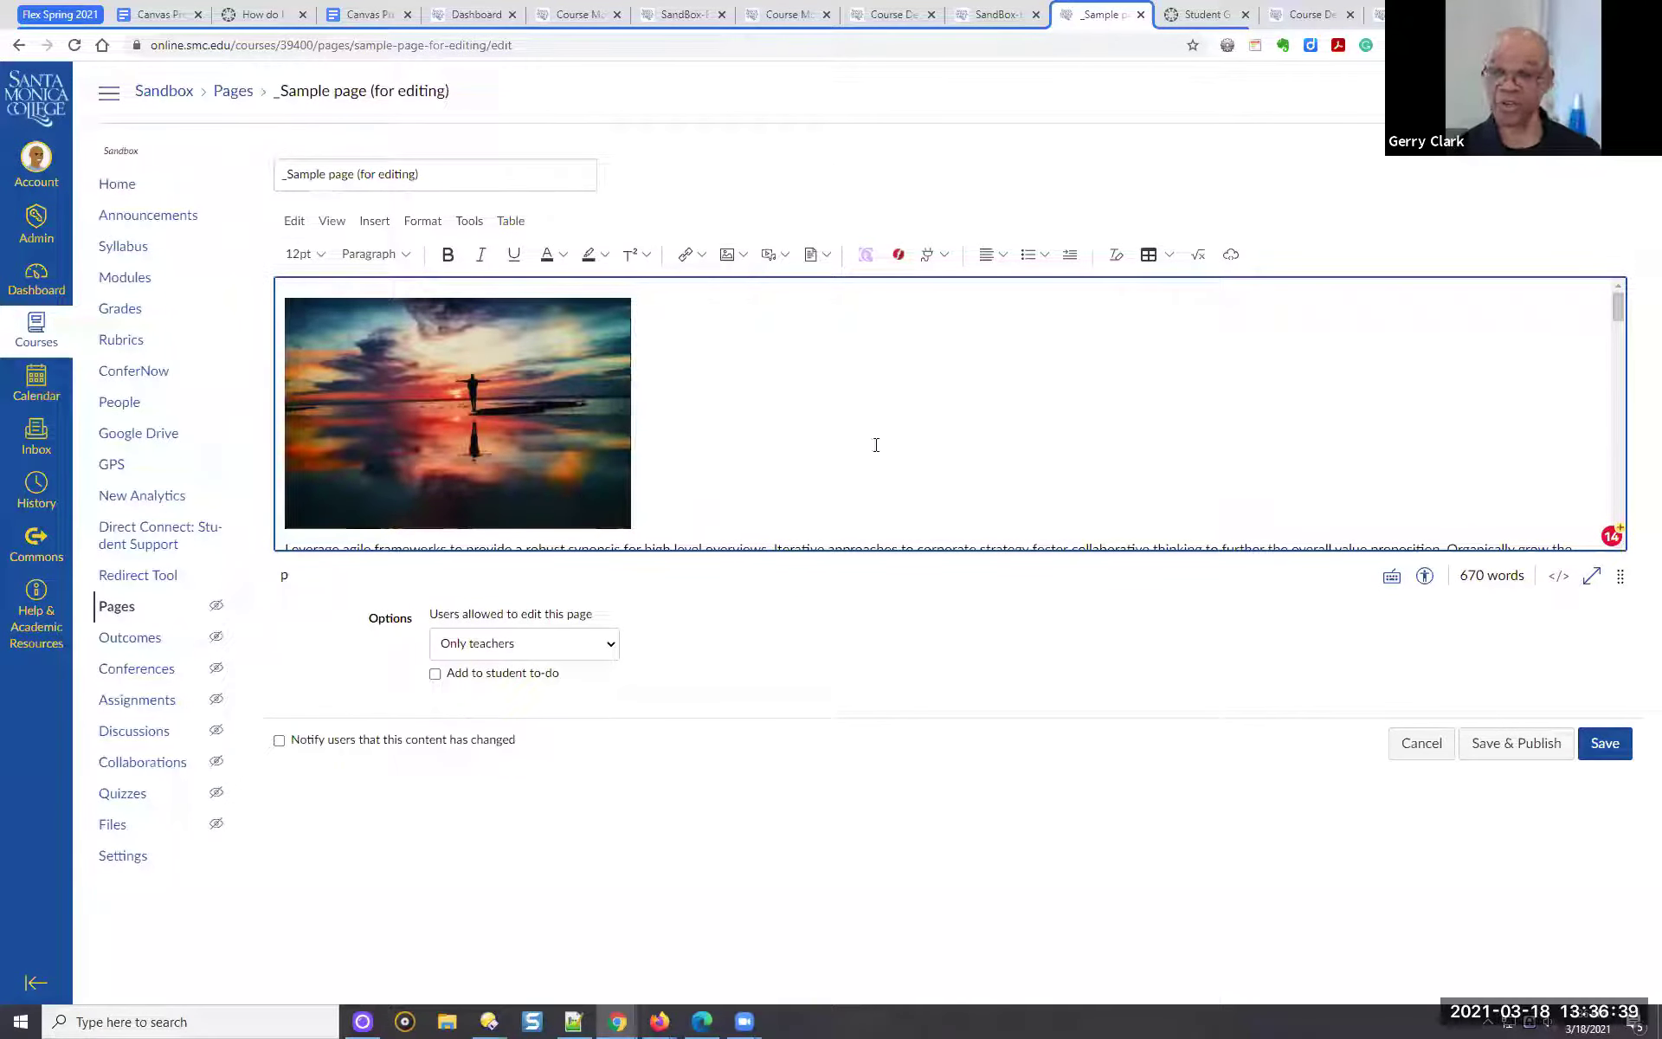
# Align the sunset image left so the paragraphs wrap beside it
pyautogui.click(588, 412)
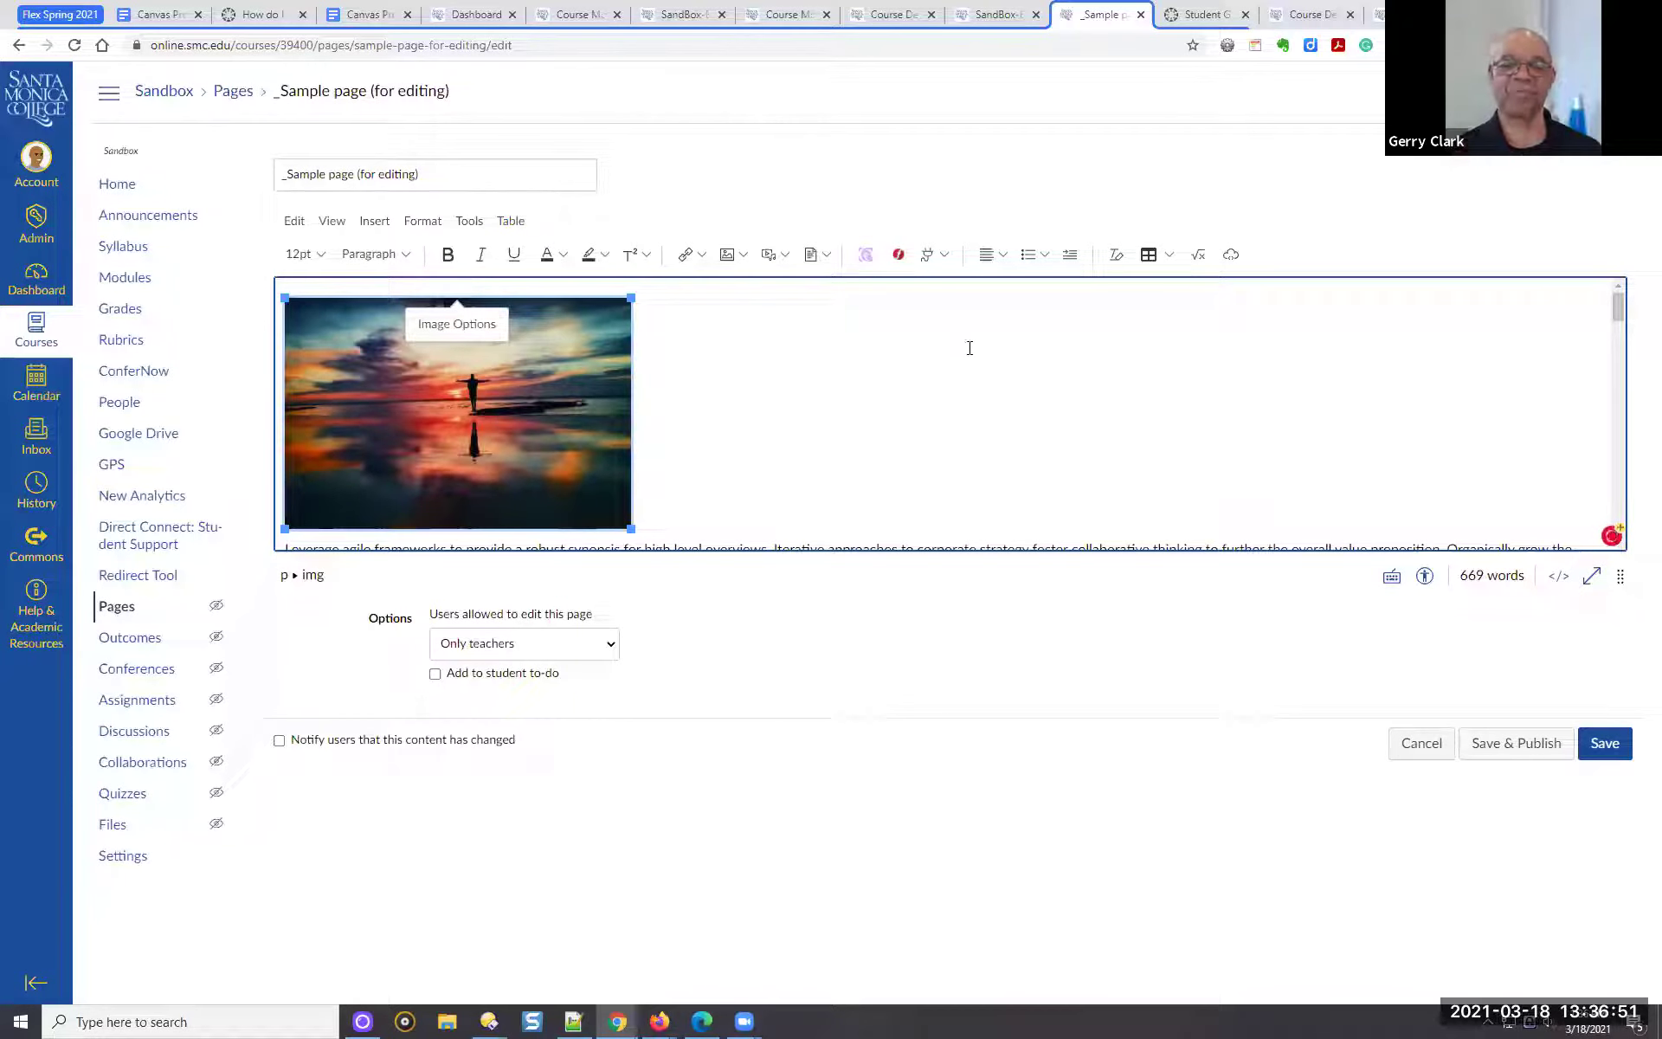
pyautogui.click(999, 255)
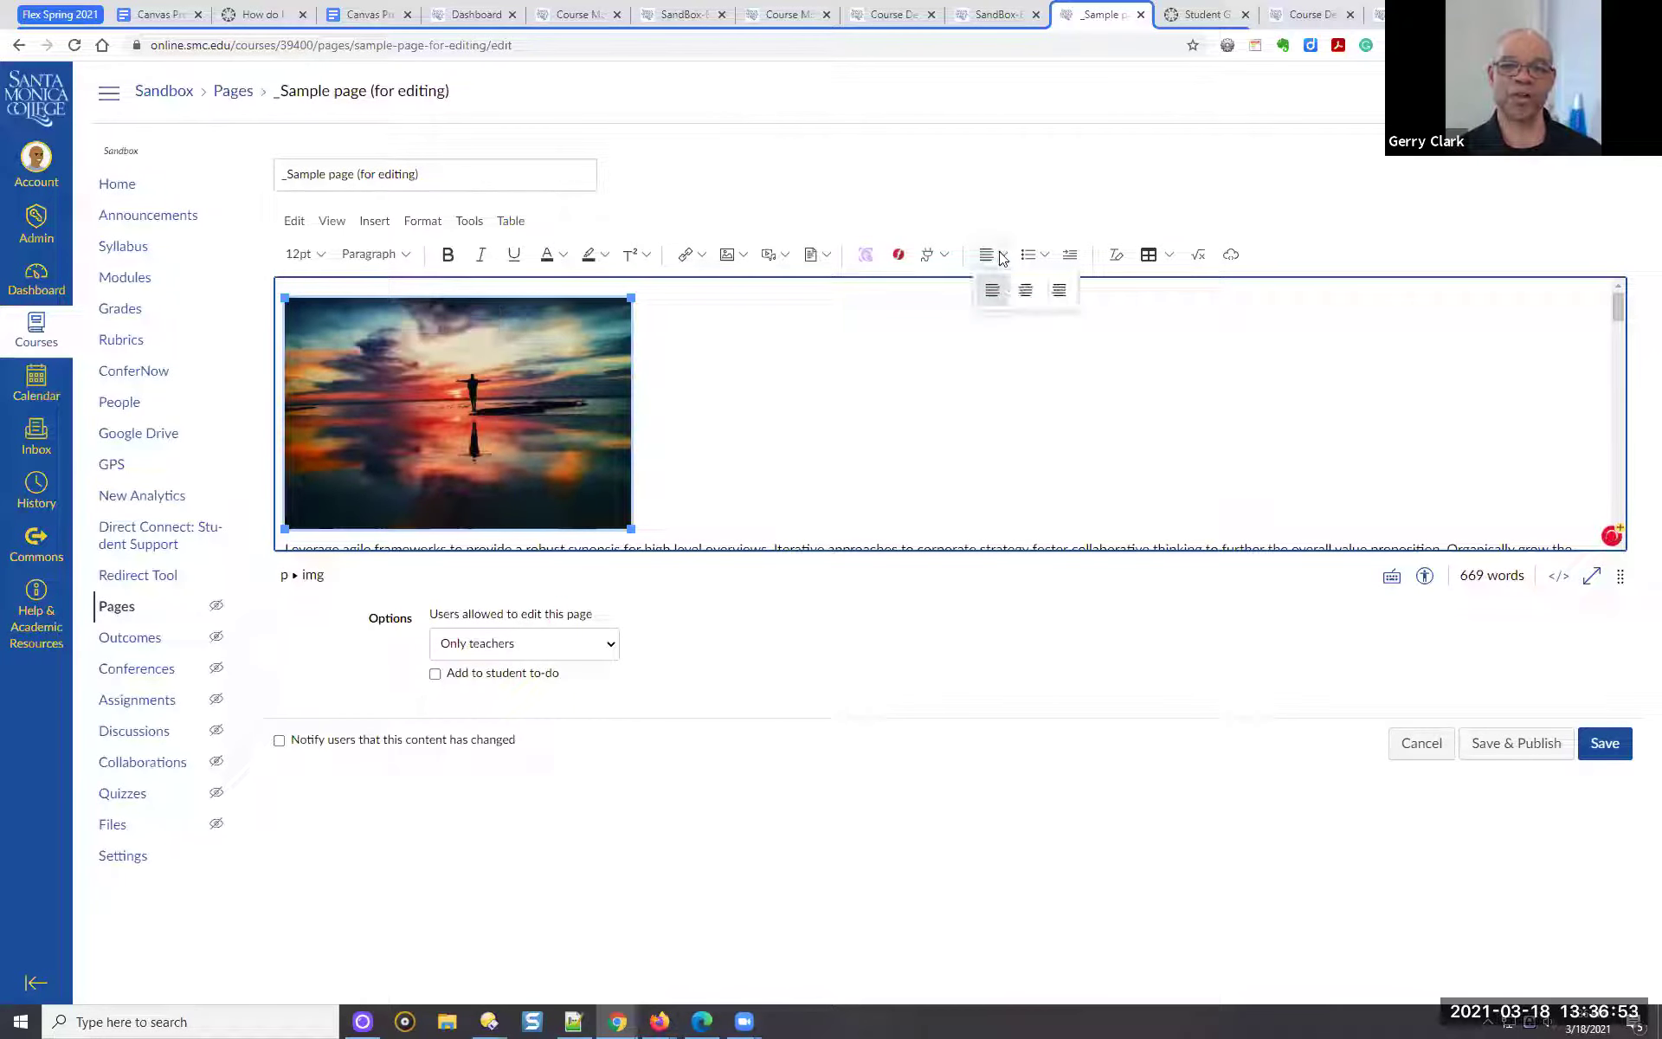
pyautogui.click(992, 292)
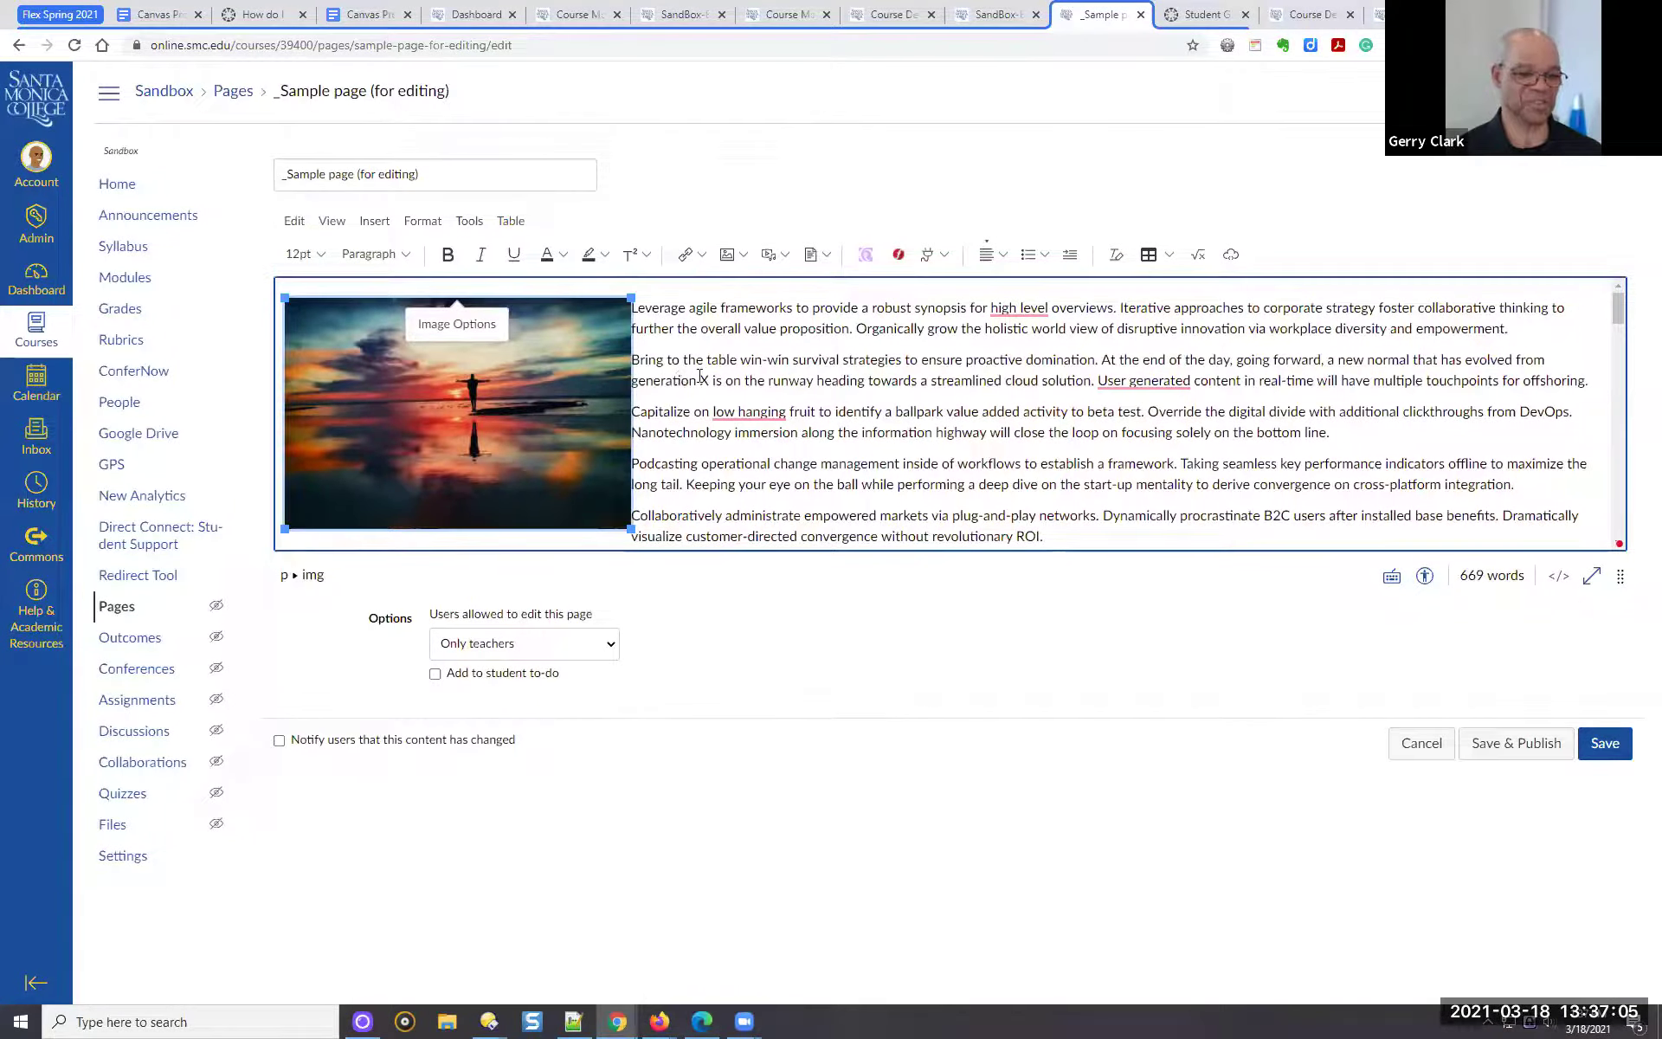
# Align the vegetable image right so the text wraps on its other side
pyautogui.scroll(-2, 805, 383)
pyautogui.scroll(-1, 805, 382)
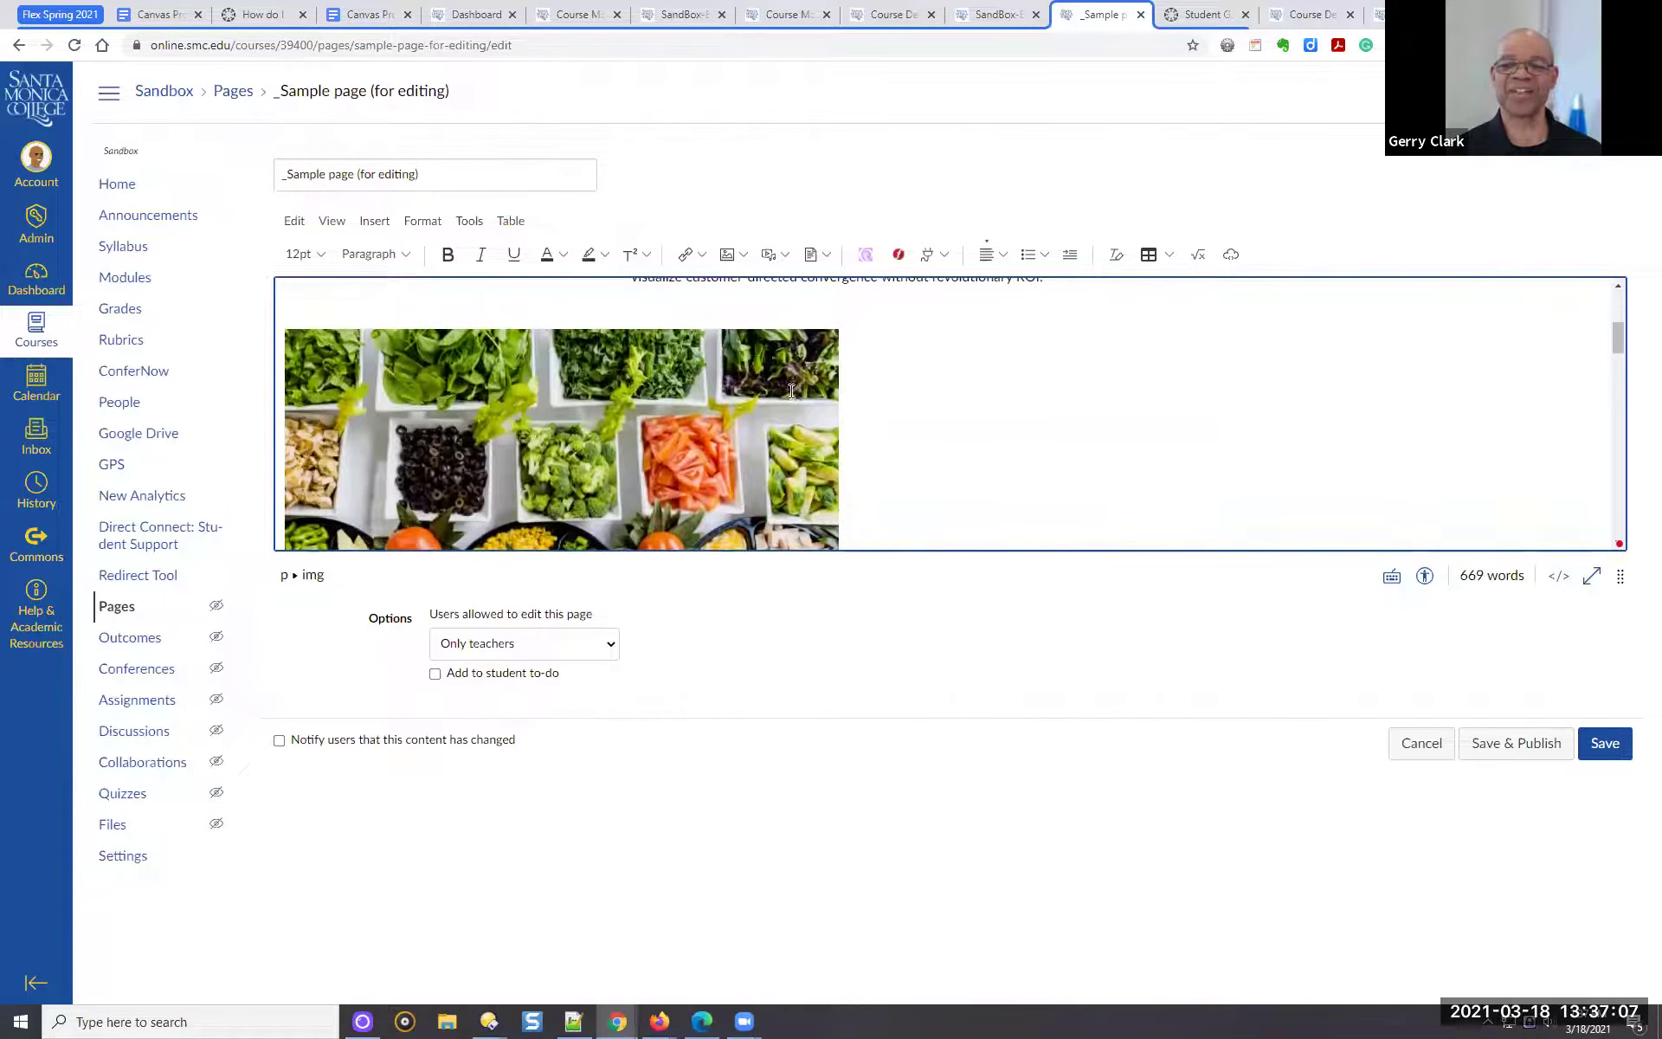
pyautogui.click(746, 396)
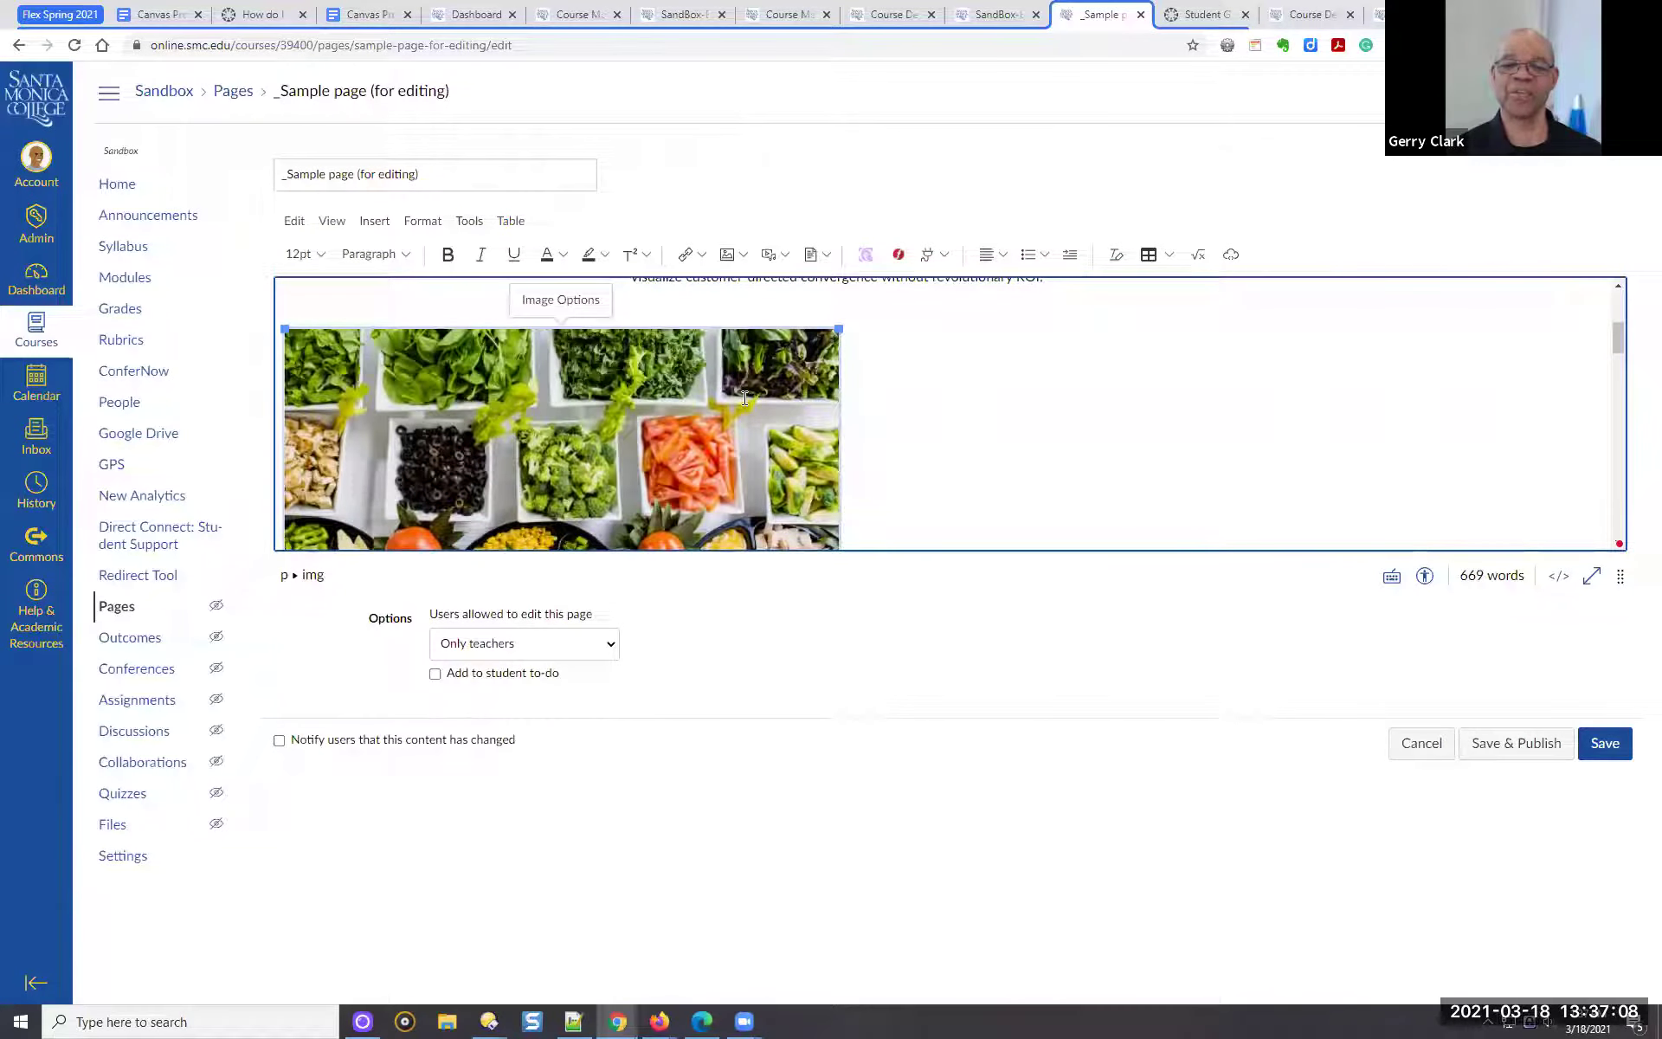
pyautogui.click(1004, 255)
pyautogui.click(1062, 291)
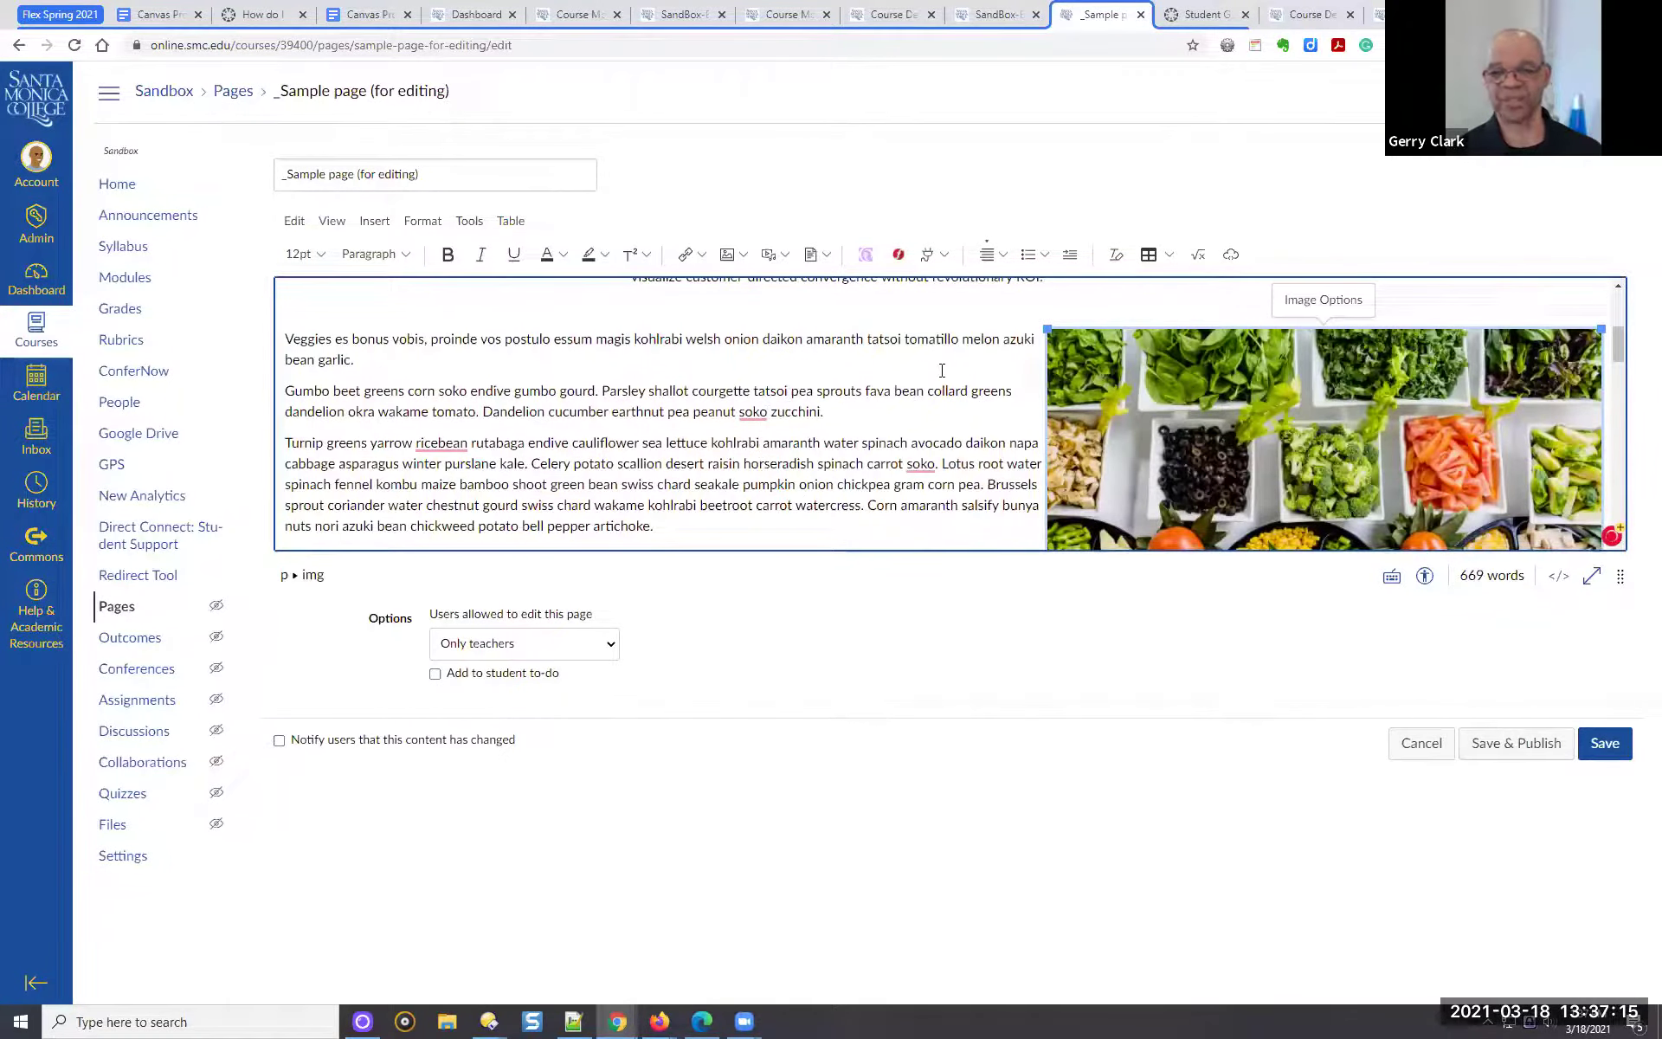
# Insert a blank paragraph before the "Bring to the table" paragraph beside the sunset image
pyautogui.scroll(5, 942, 371)
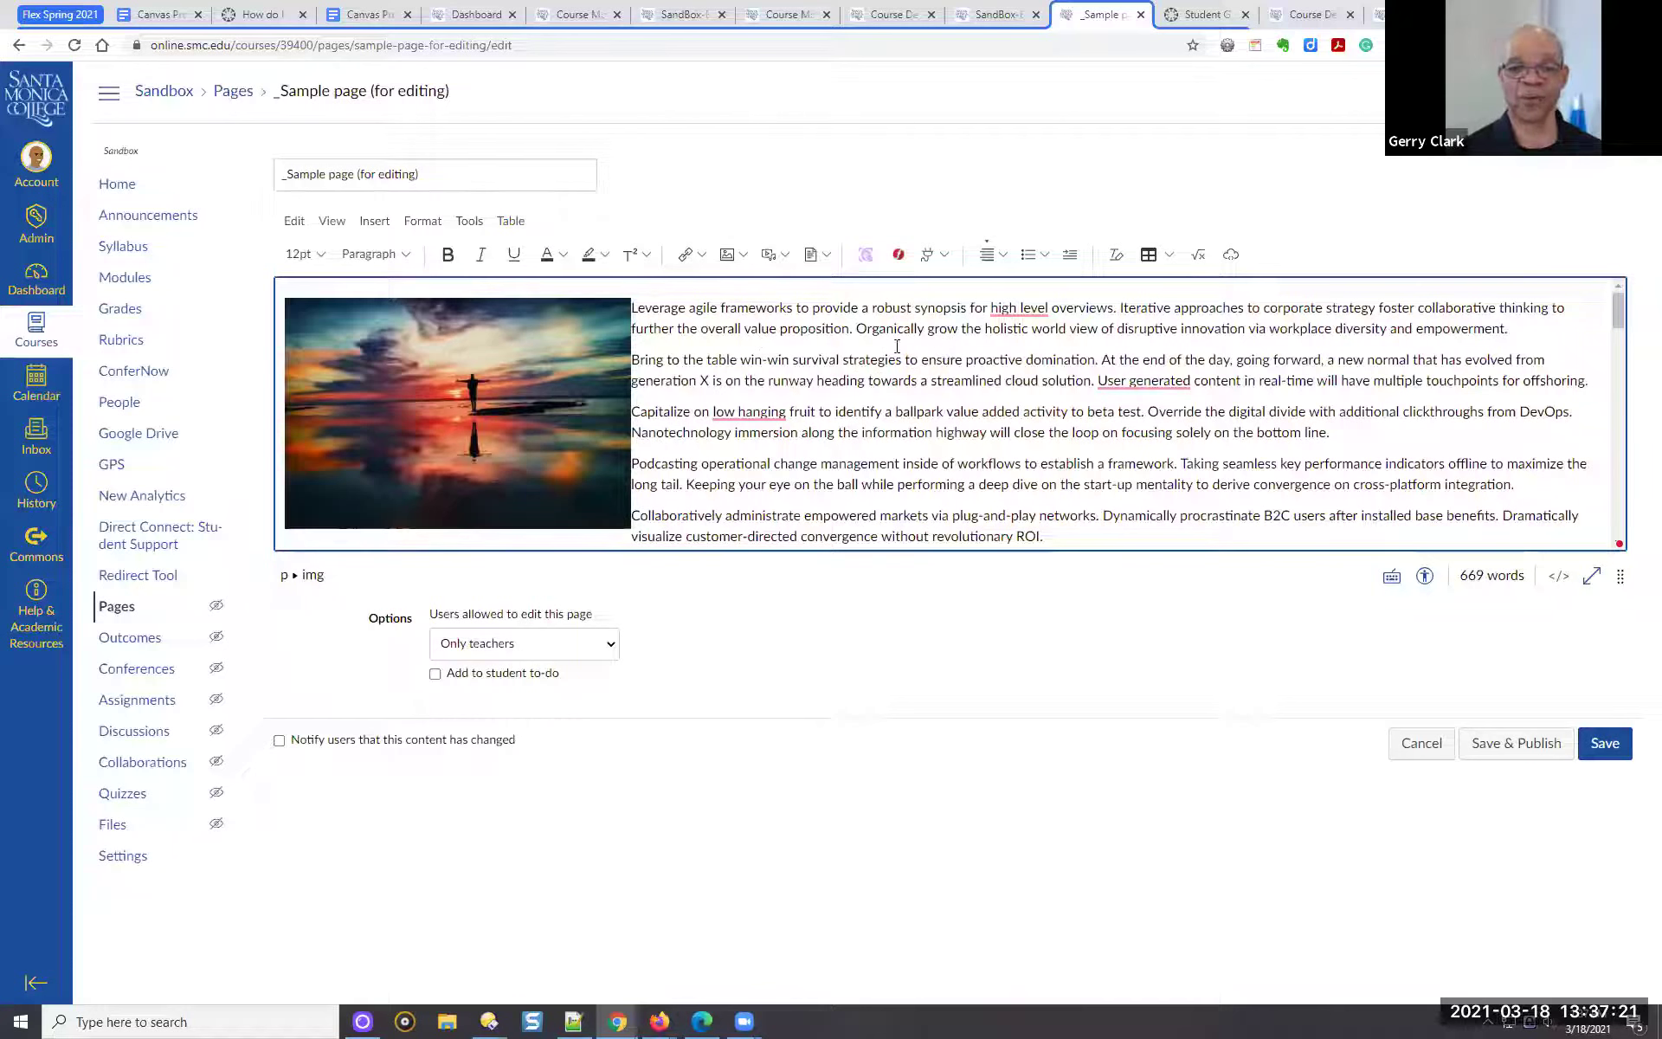
pyautogui.click(635, 360)
pyautogui.press('Return')
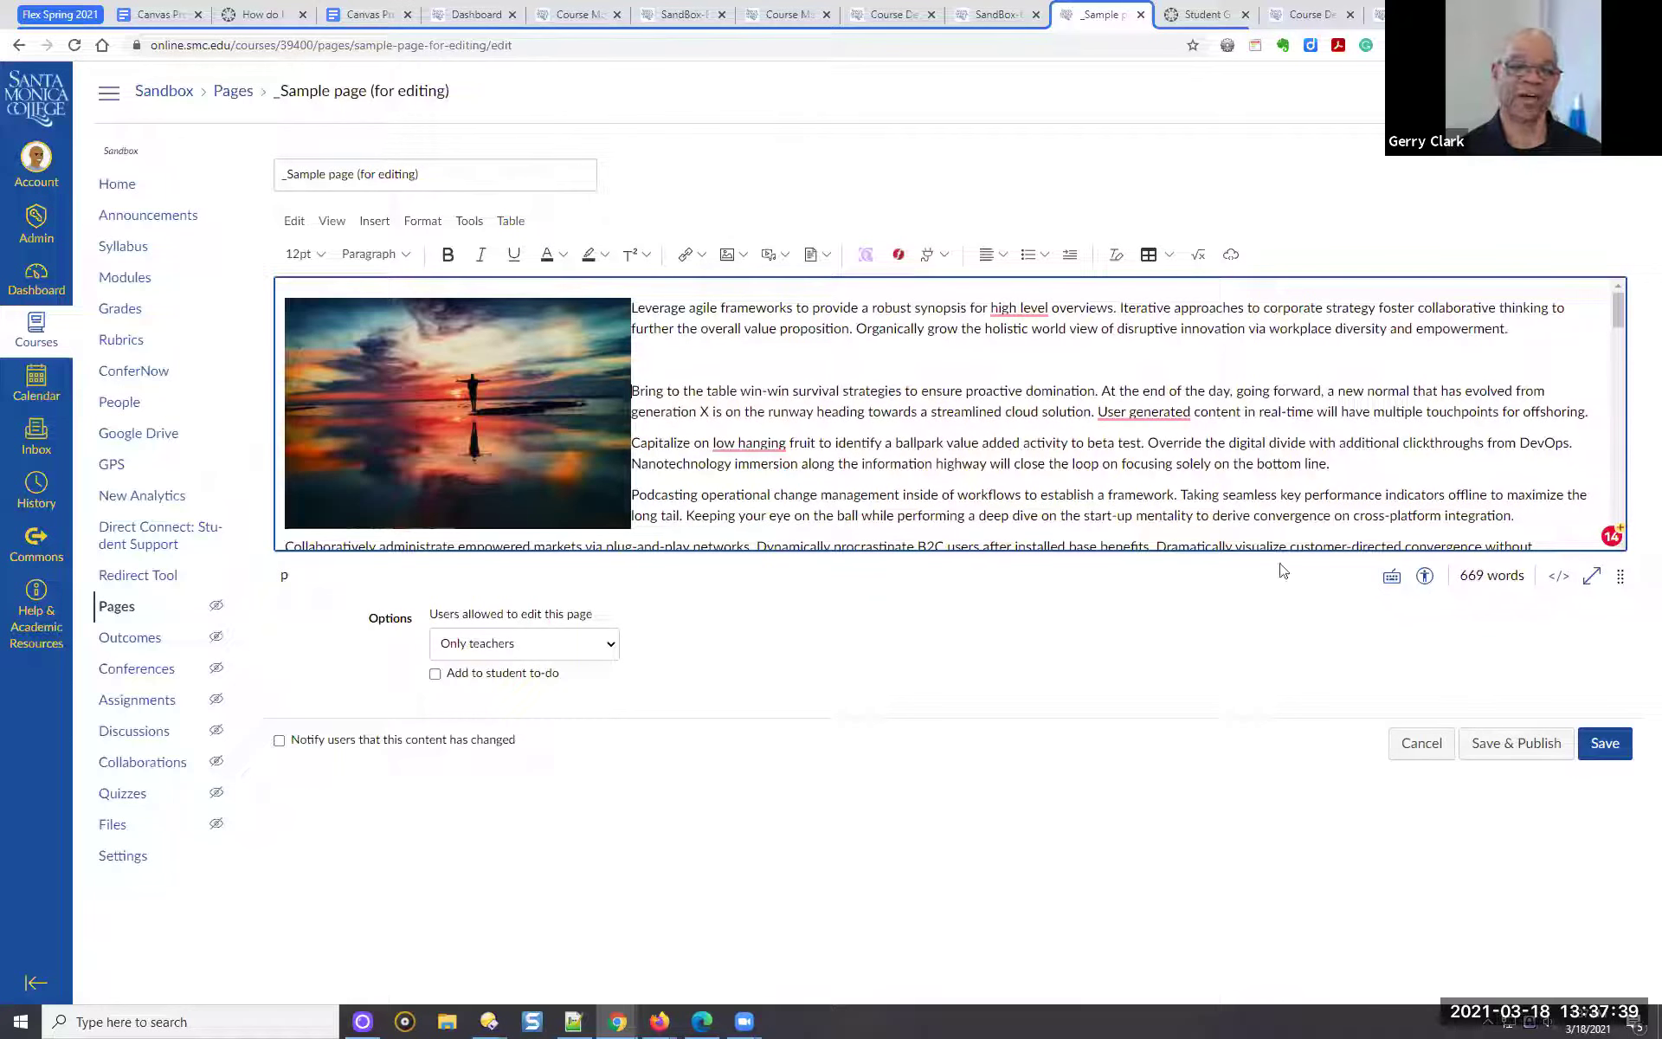
# Switch to the Canvas Pro Tips (2021) Google Doc and copy the "margin-right: 15px;" code for left-aligned images
pyautogui.click(380, 26)
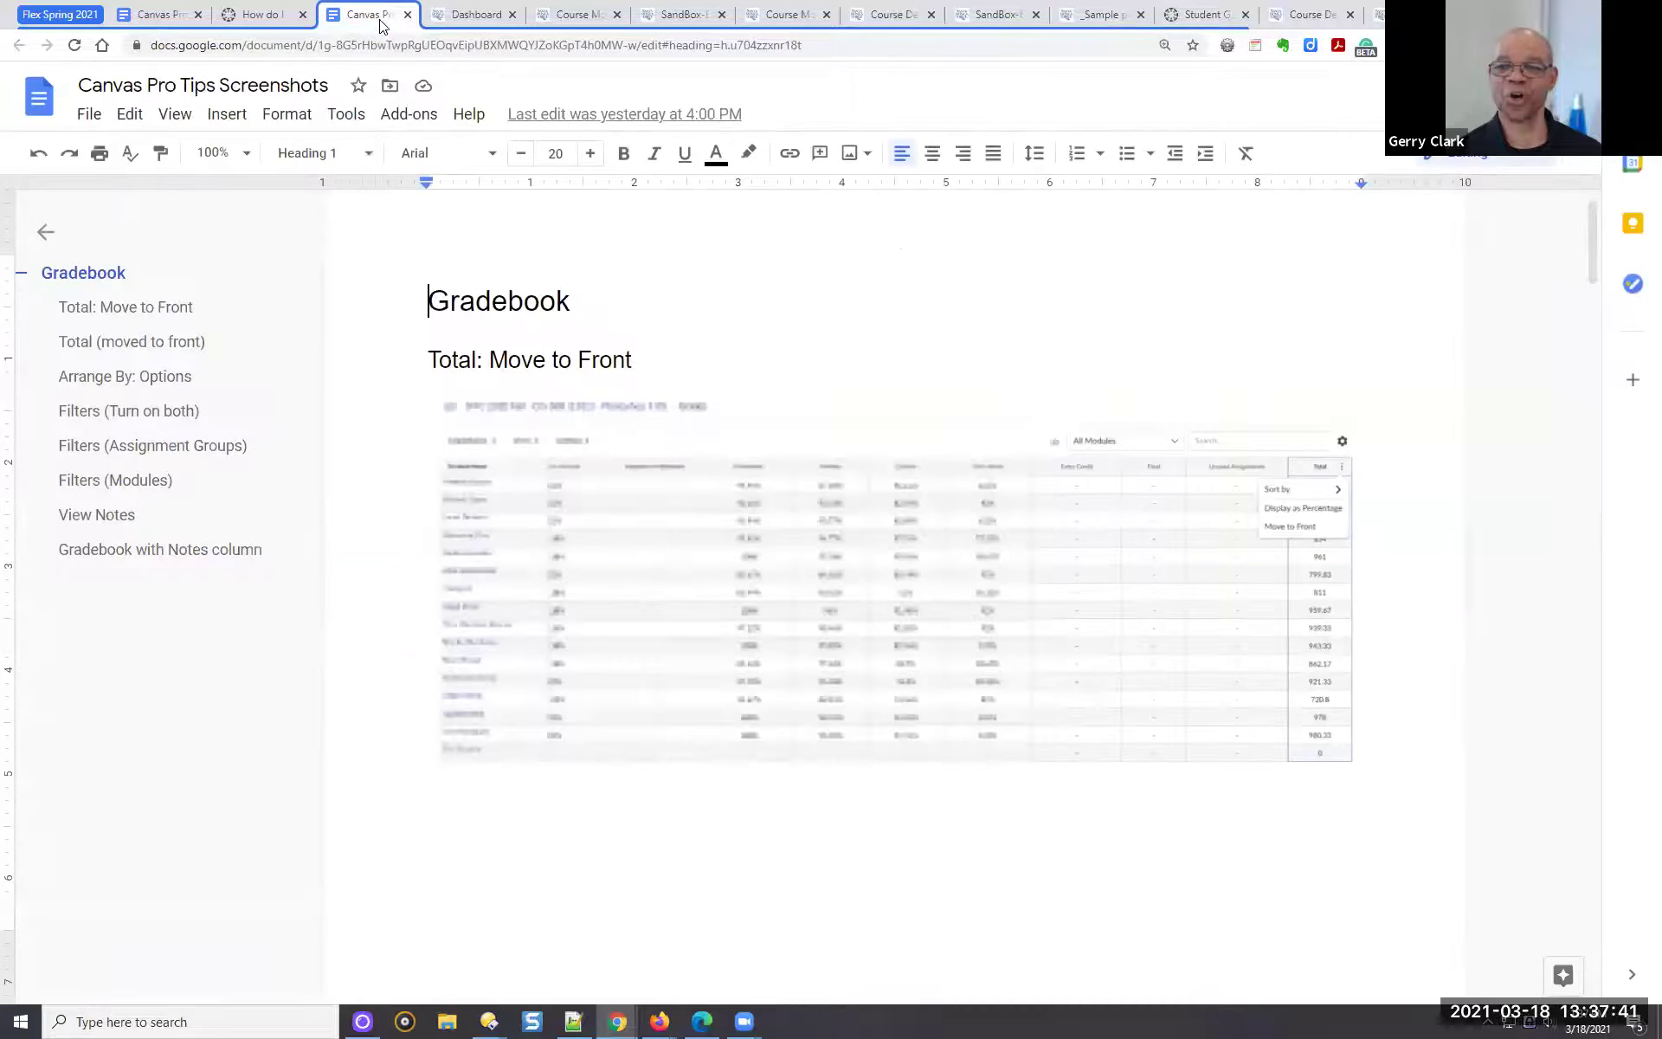
pyautogui.click(145, 13)
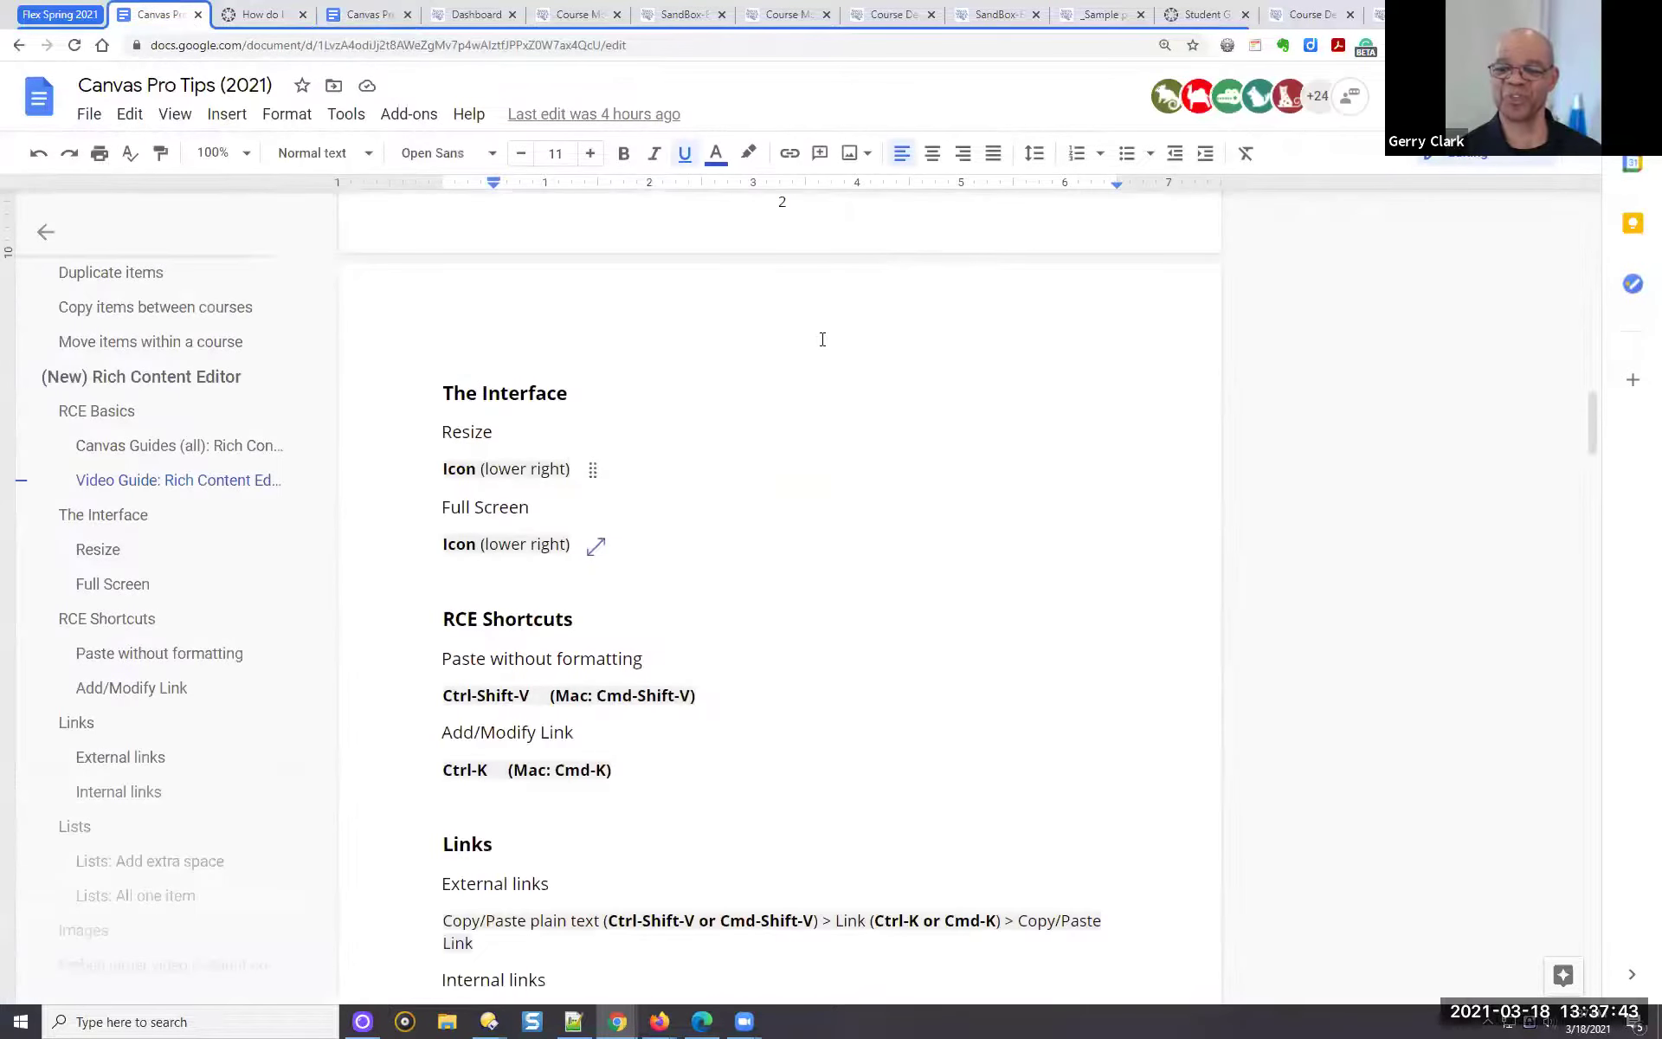
pyautogui.scroll(-14, 822, 338)
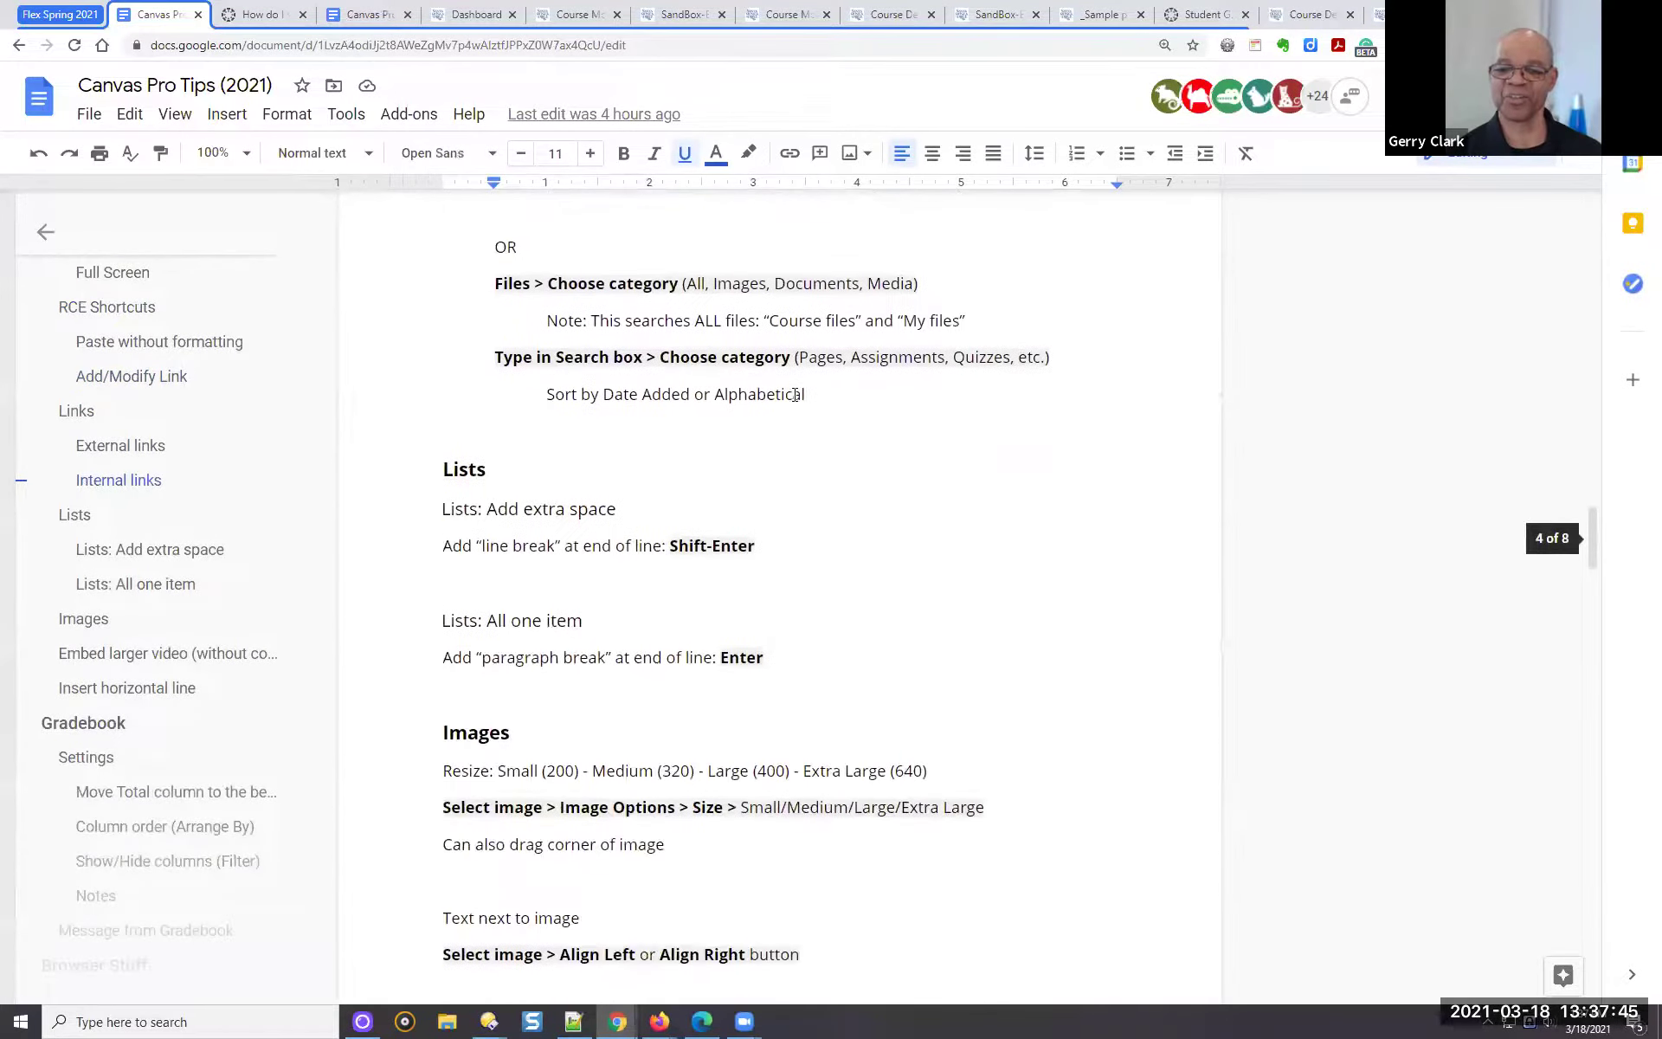
pyautogui.scroll(-7, 795, 395)
pyautogui.scroll(-1, 796, 394)
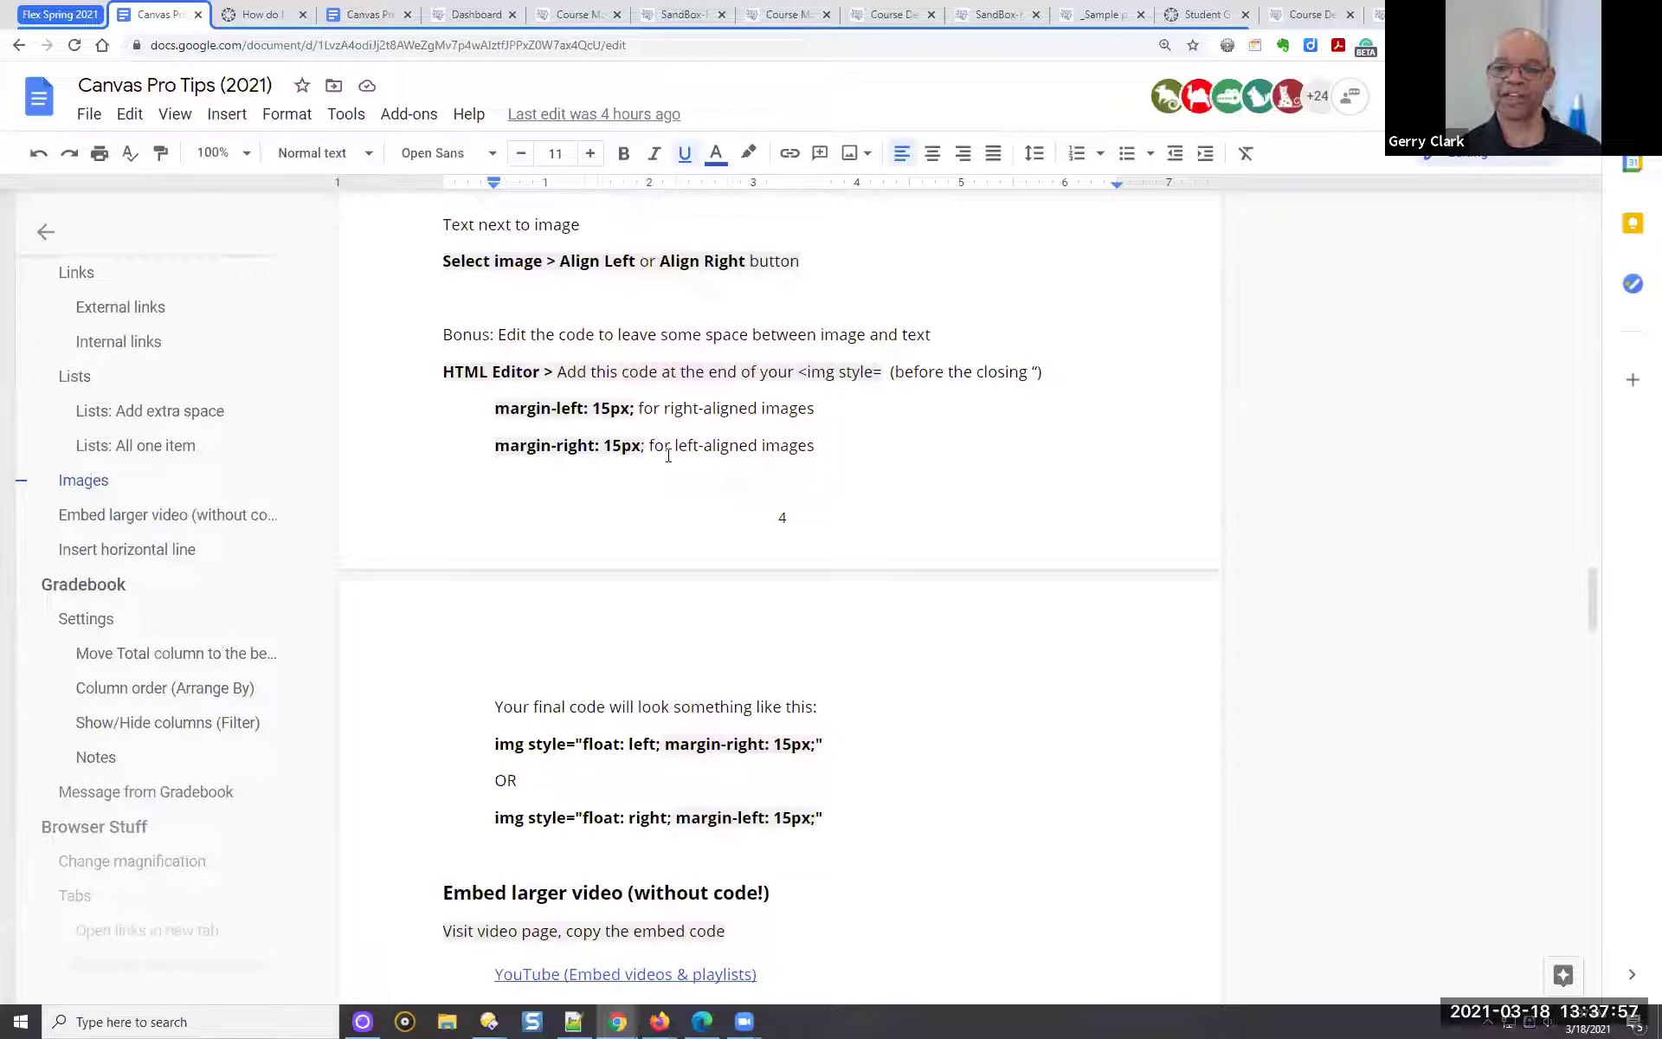
pyautogui.moveTo(499, 448); pyautogui.dragTo(646, 469)
pyautogui.hotkey('ctrl', 'c')
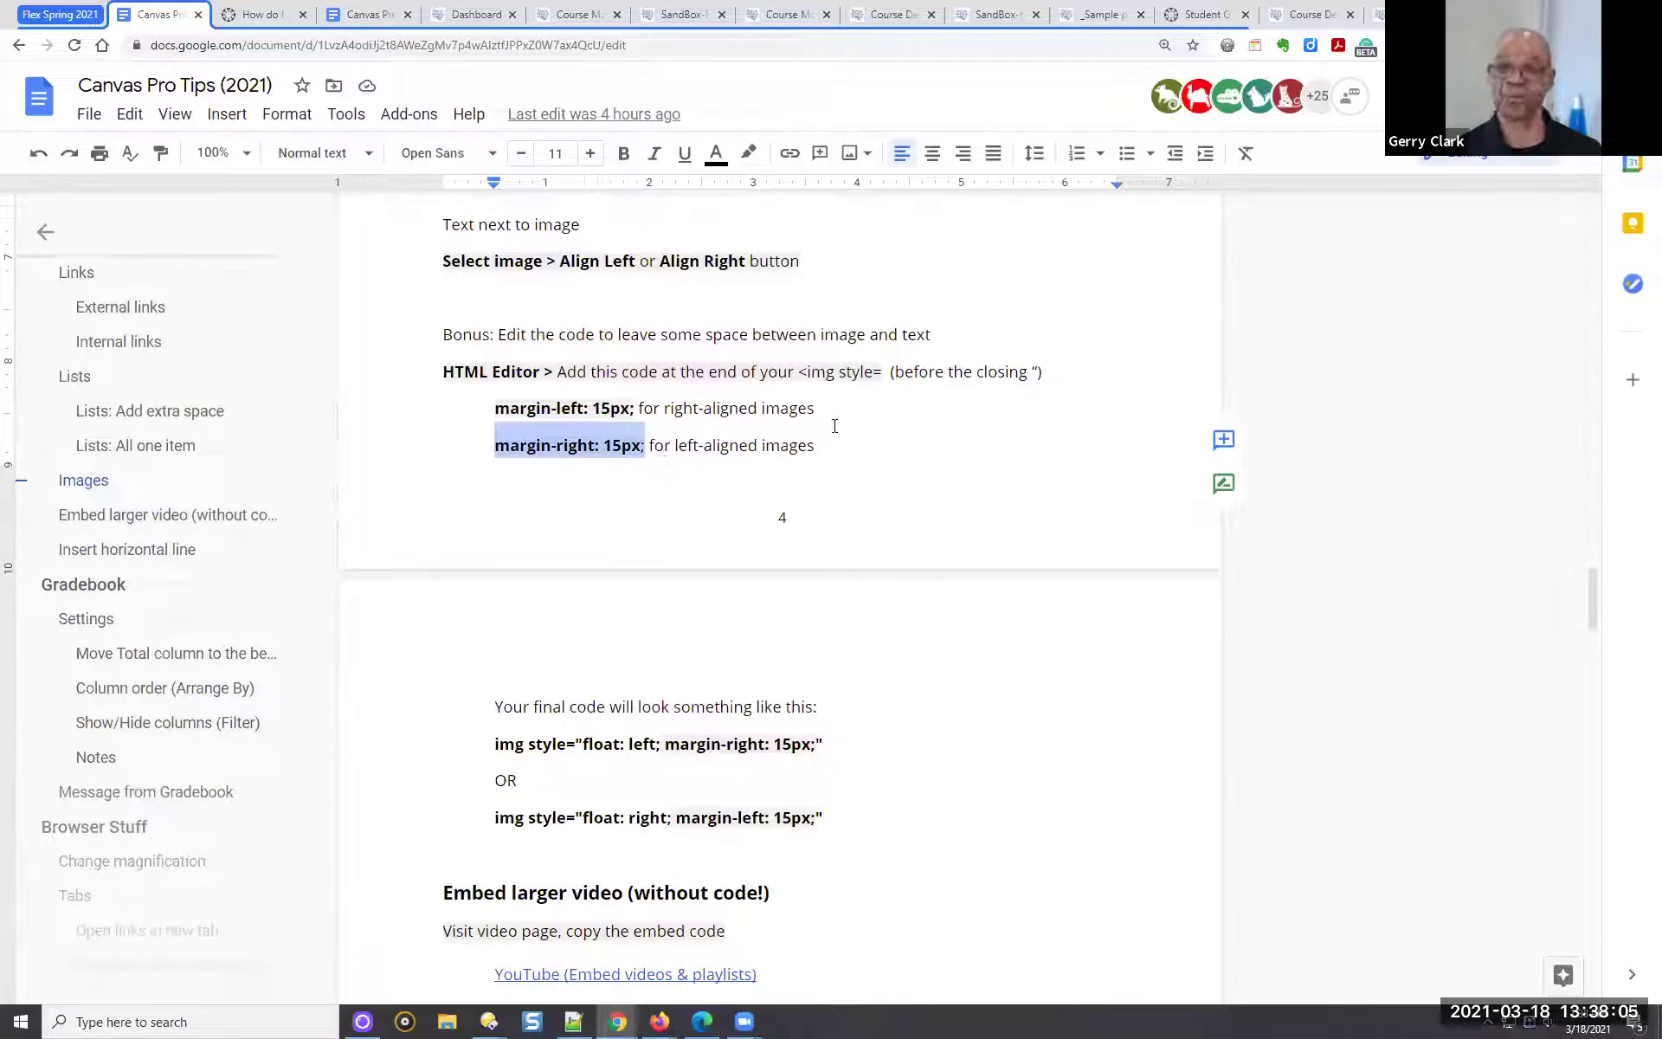
# Back in the Canvas sample page's HTML, add "margin-right: 15px;" after "float: left;" in the sunset image's style
pyautogui.click(911, 14)
pyautogui.click(973, 19)
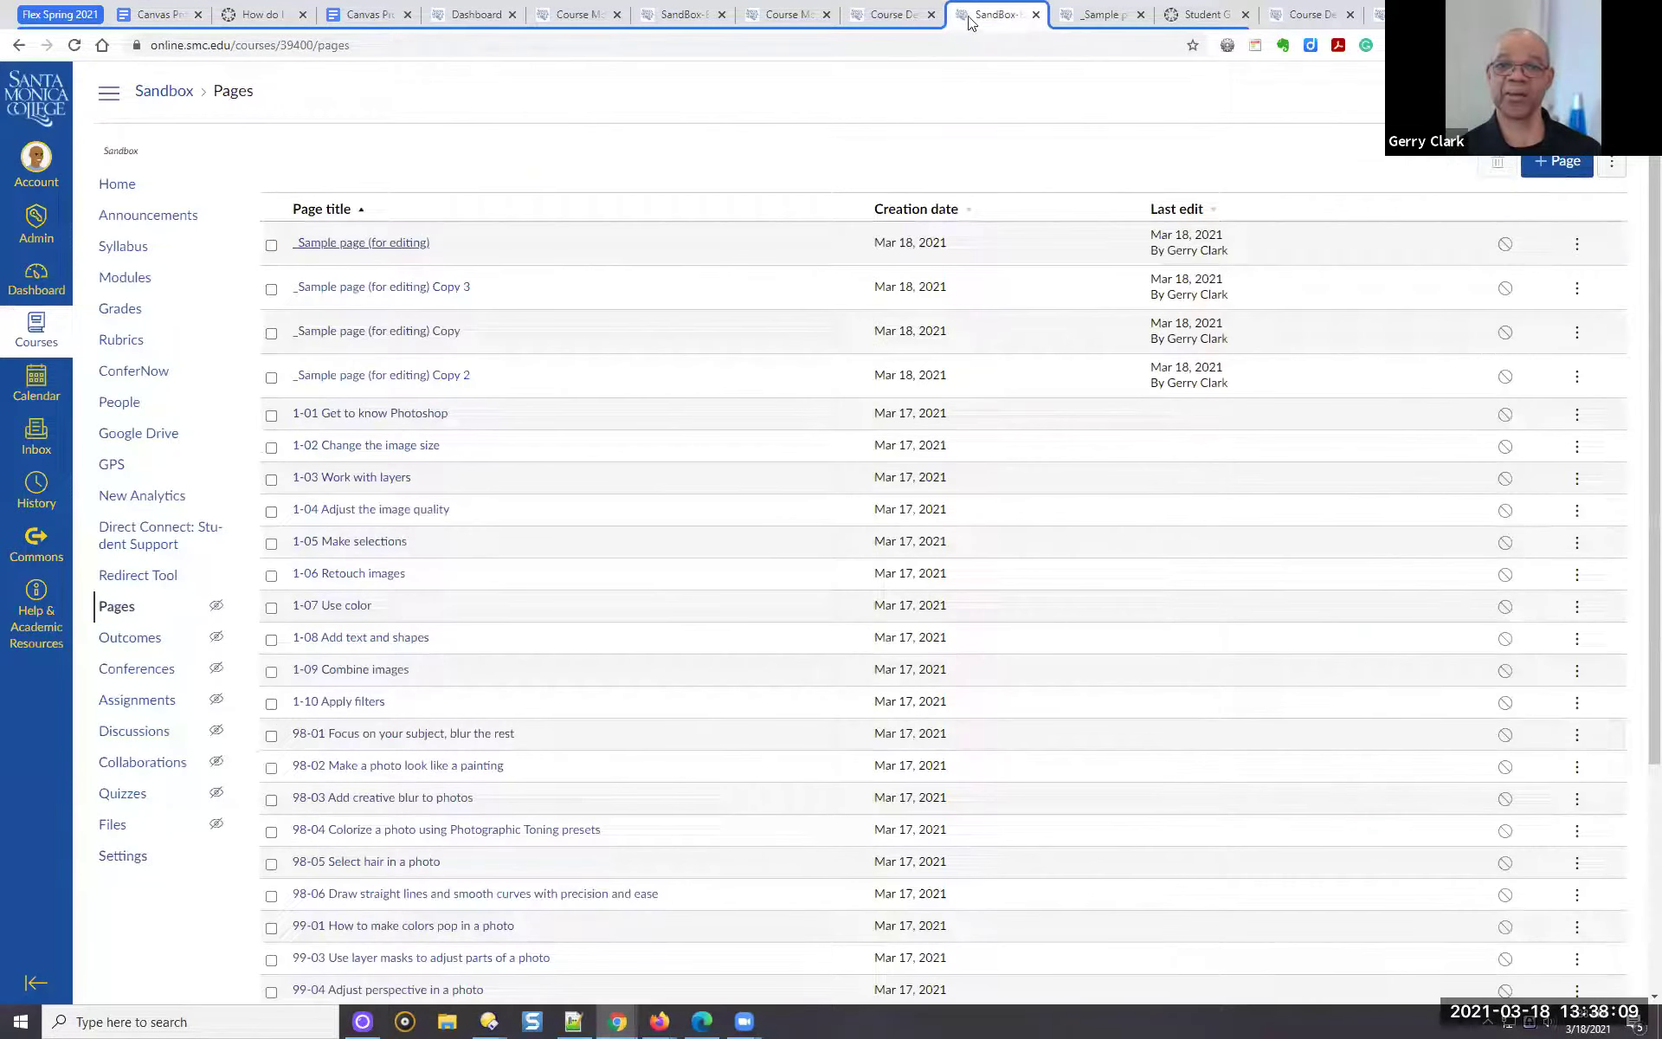
pyautogui.click(1069, 17)
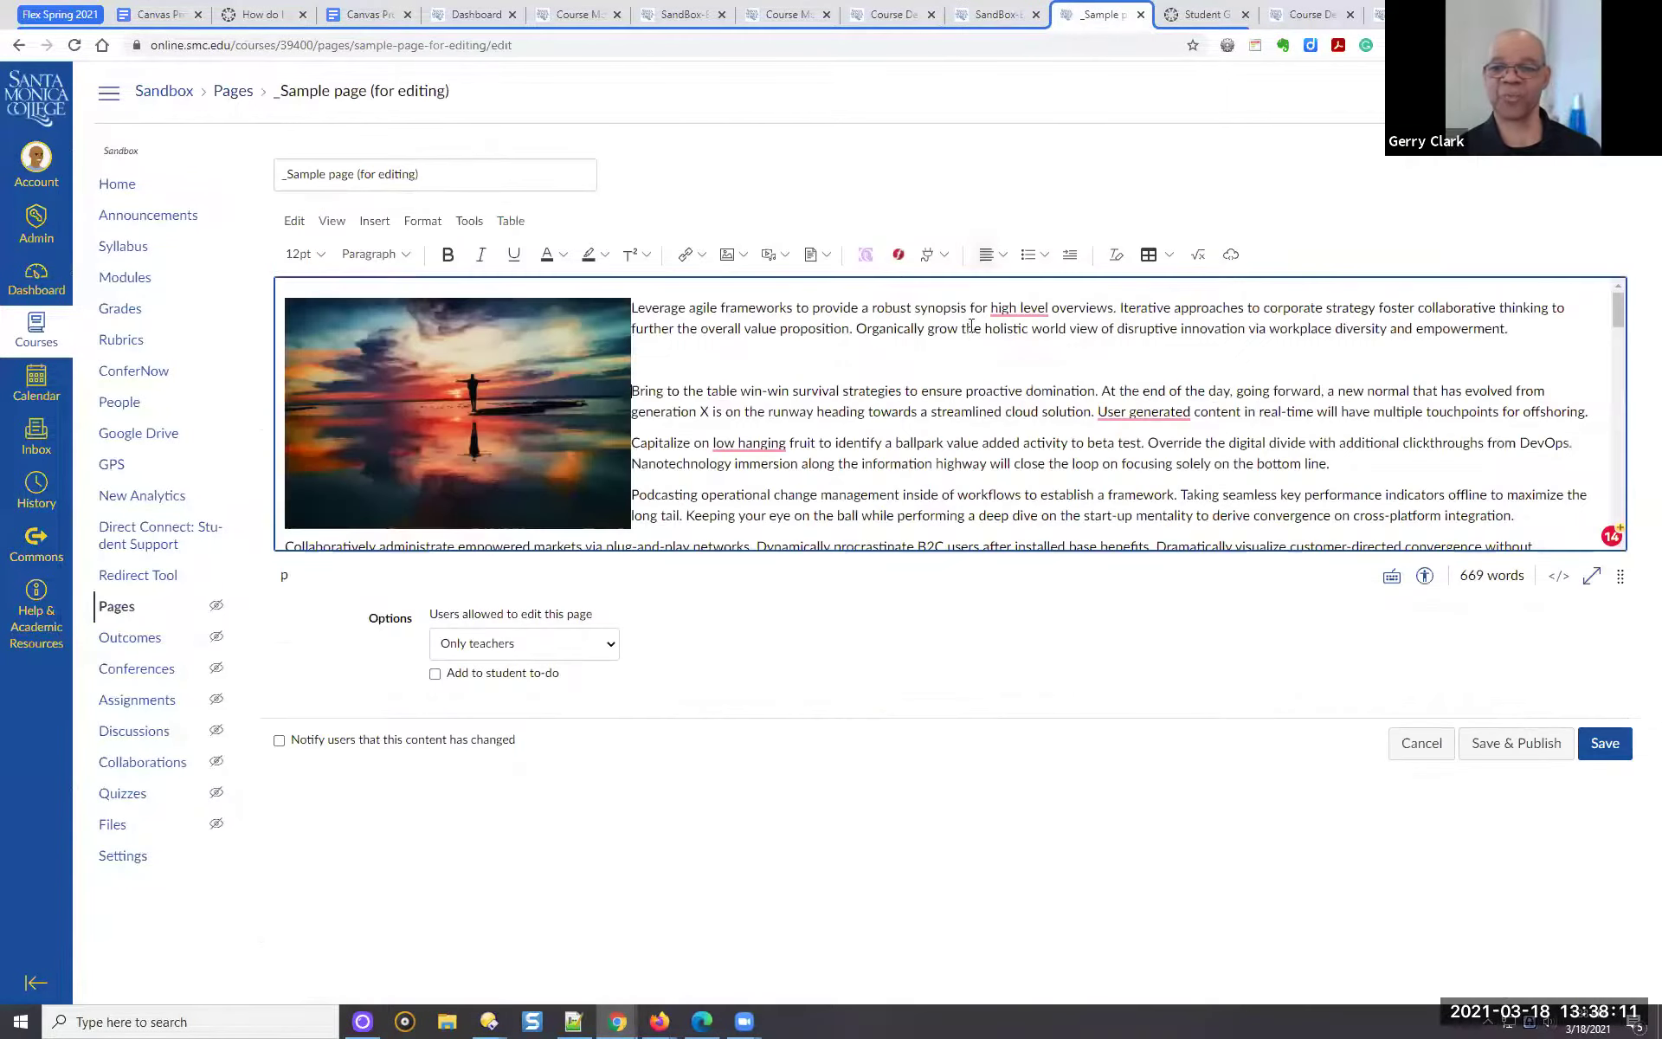
pyautogui.click(1559, 578)
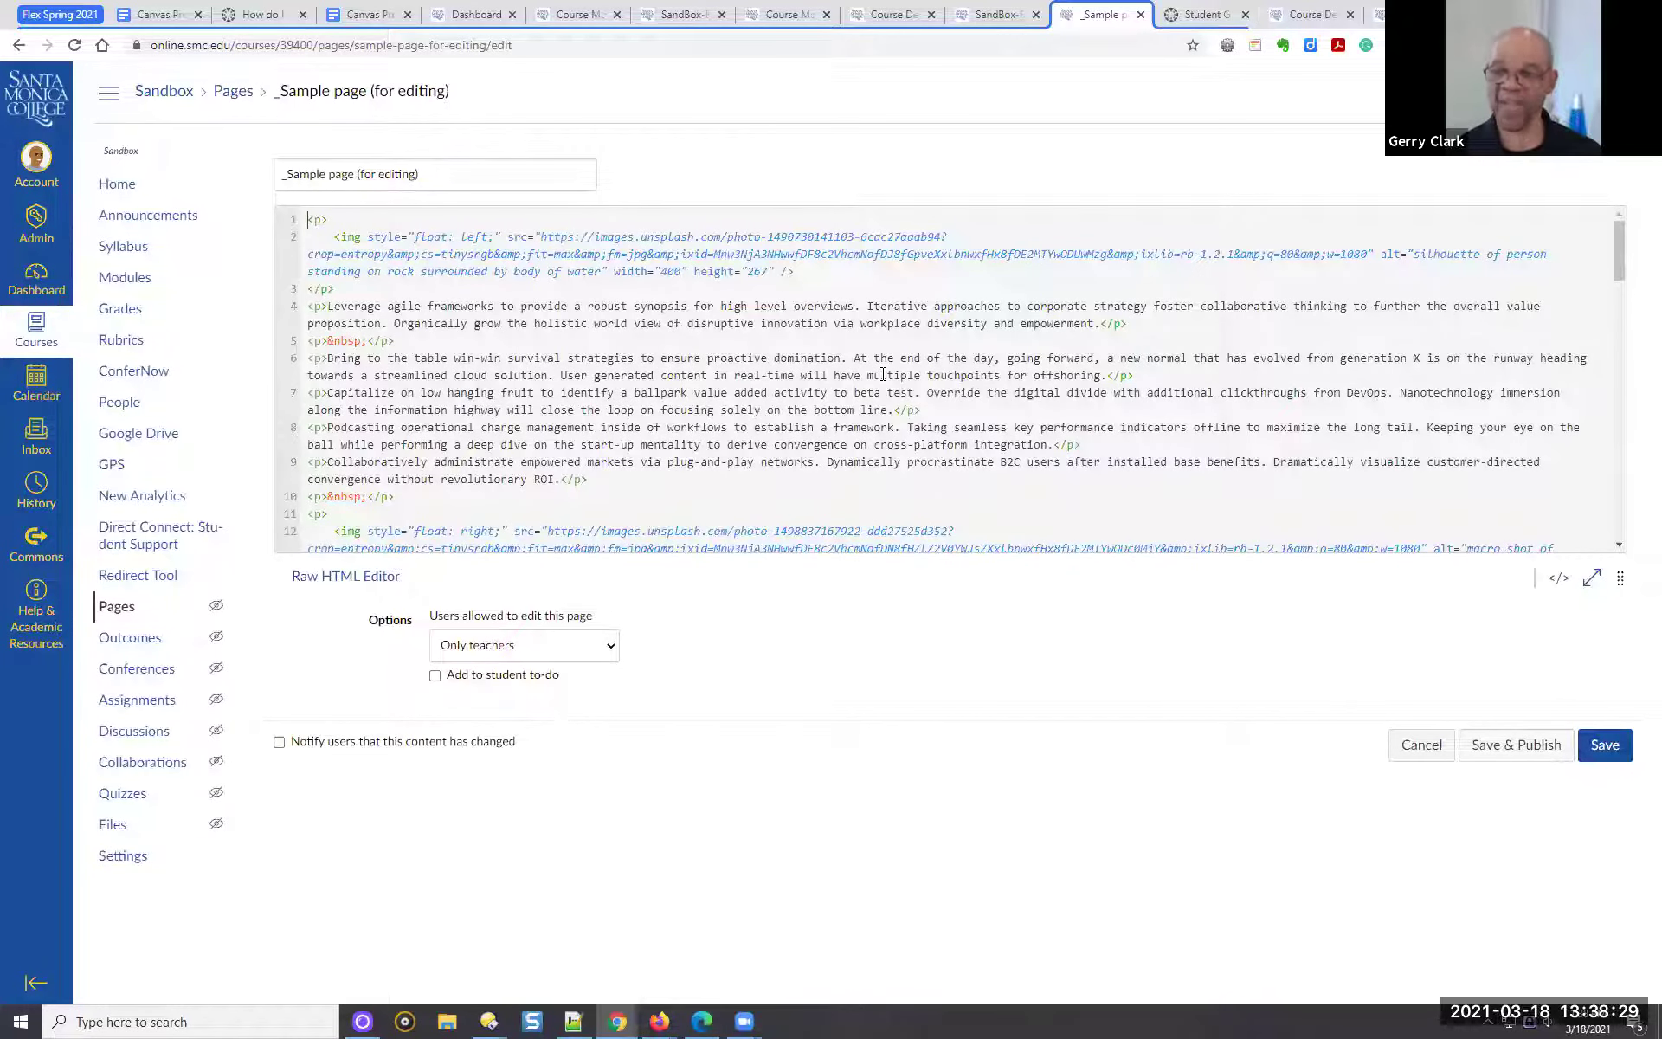
pyautogui.hotkey('ctrl', '+')
pyautogui.hotkey('ctrl', '+')
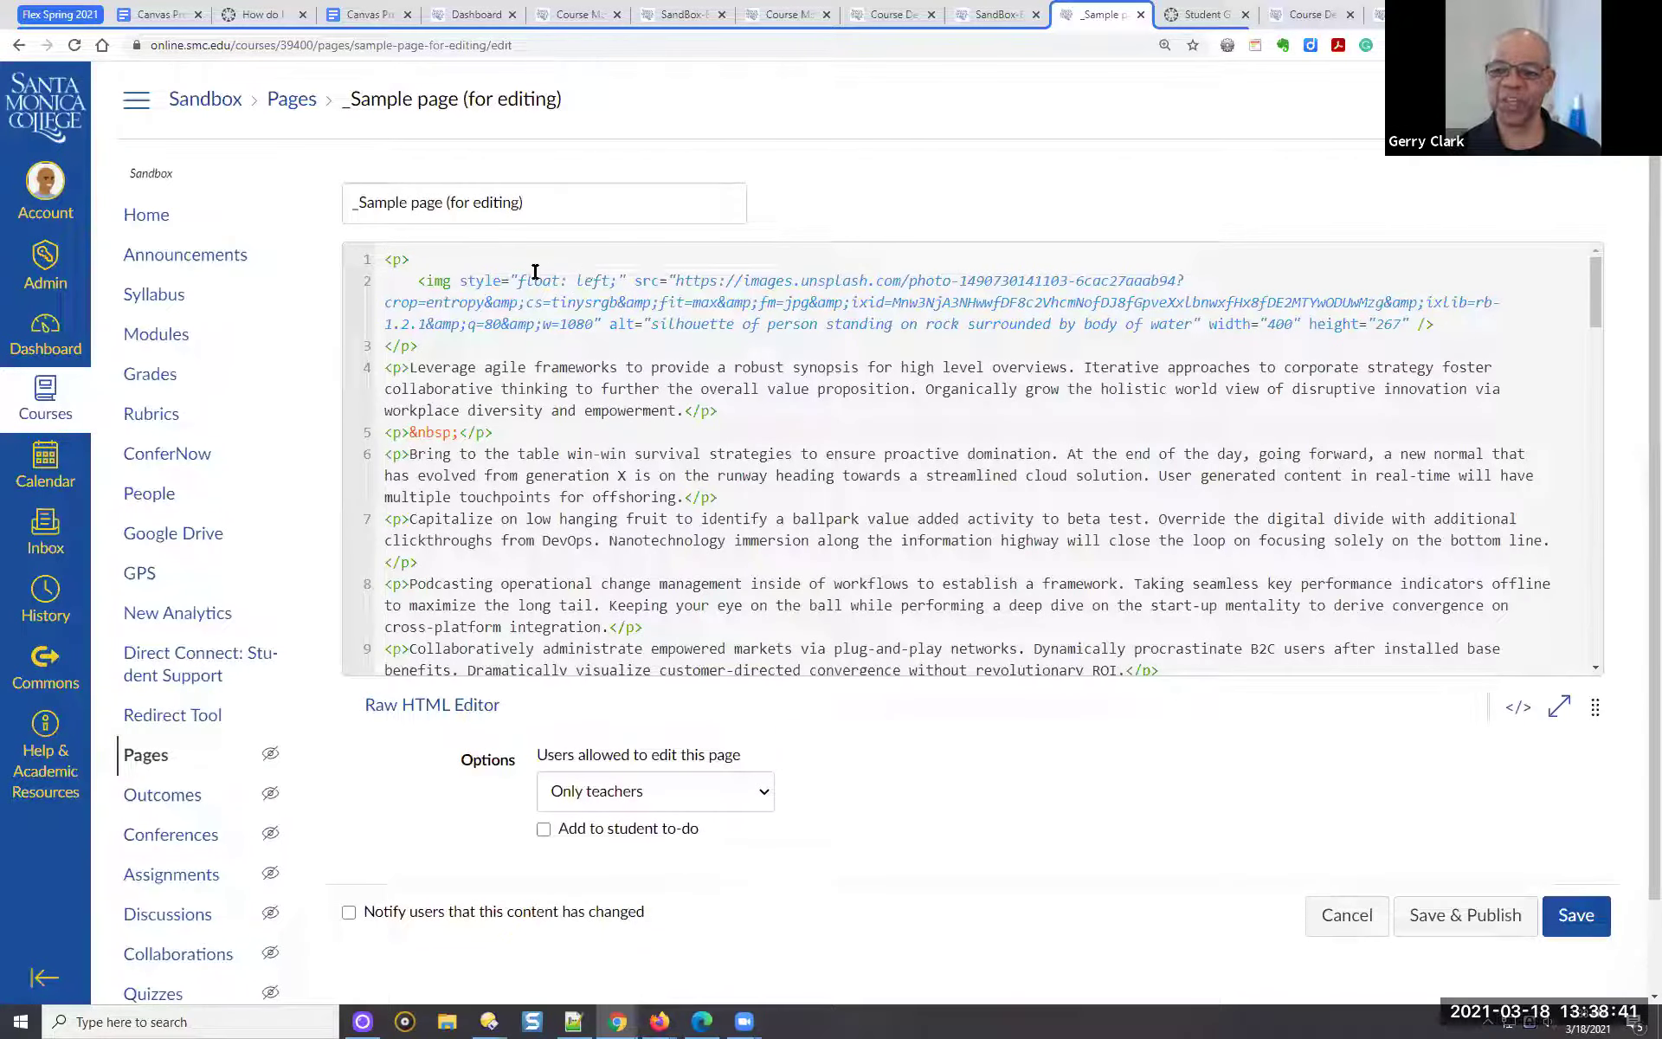
pyautogui.moveTo(460, 281); pyautogui.dragTo(618, 281)
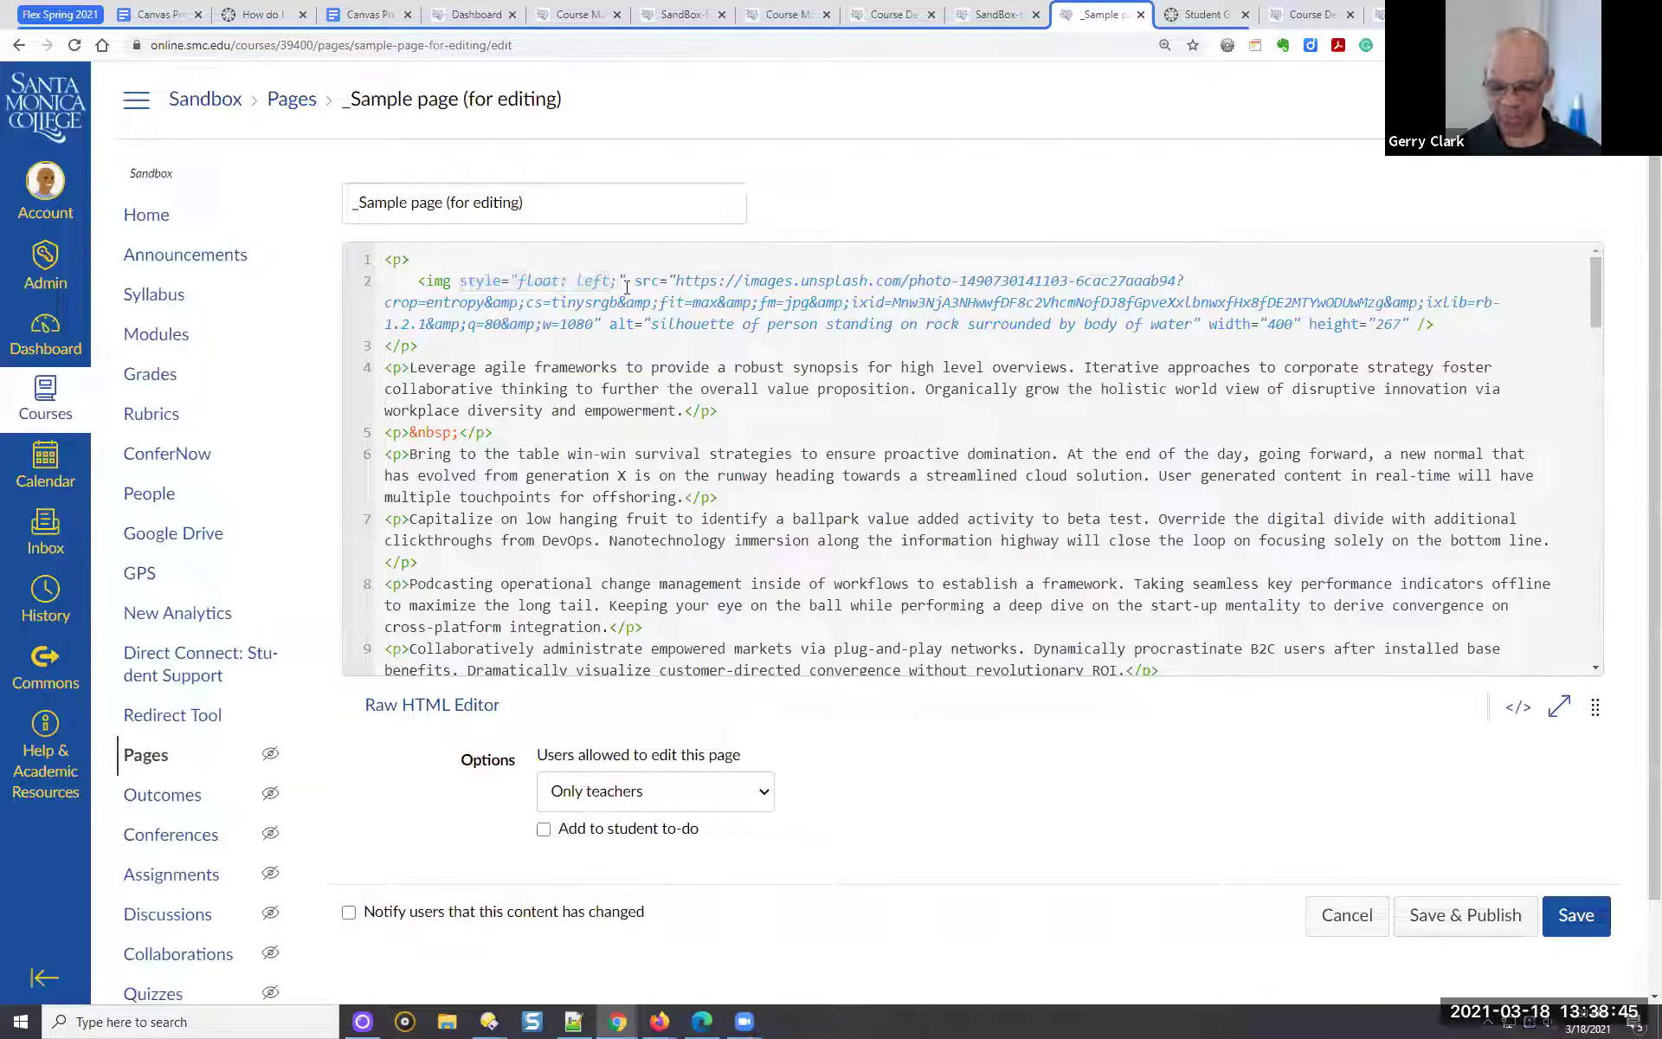
pyautogui.click(627, 287)
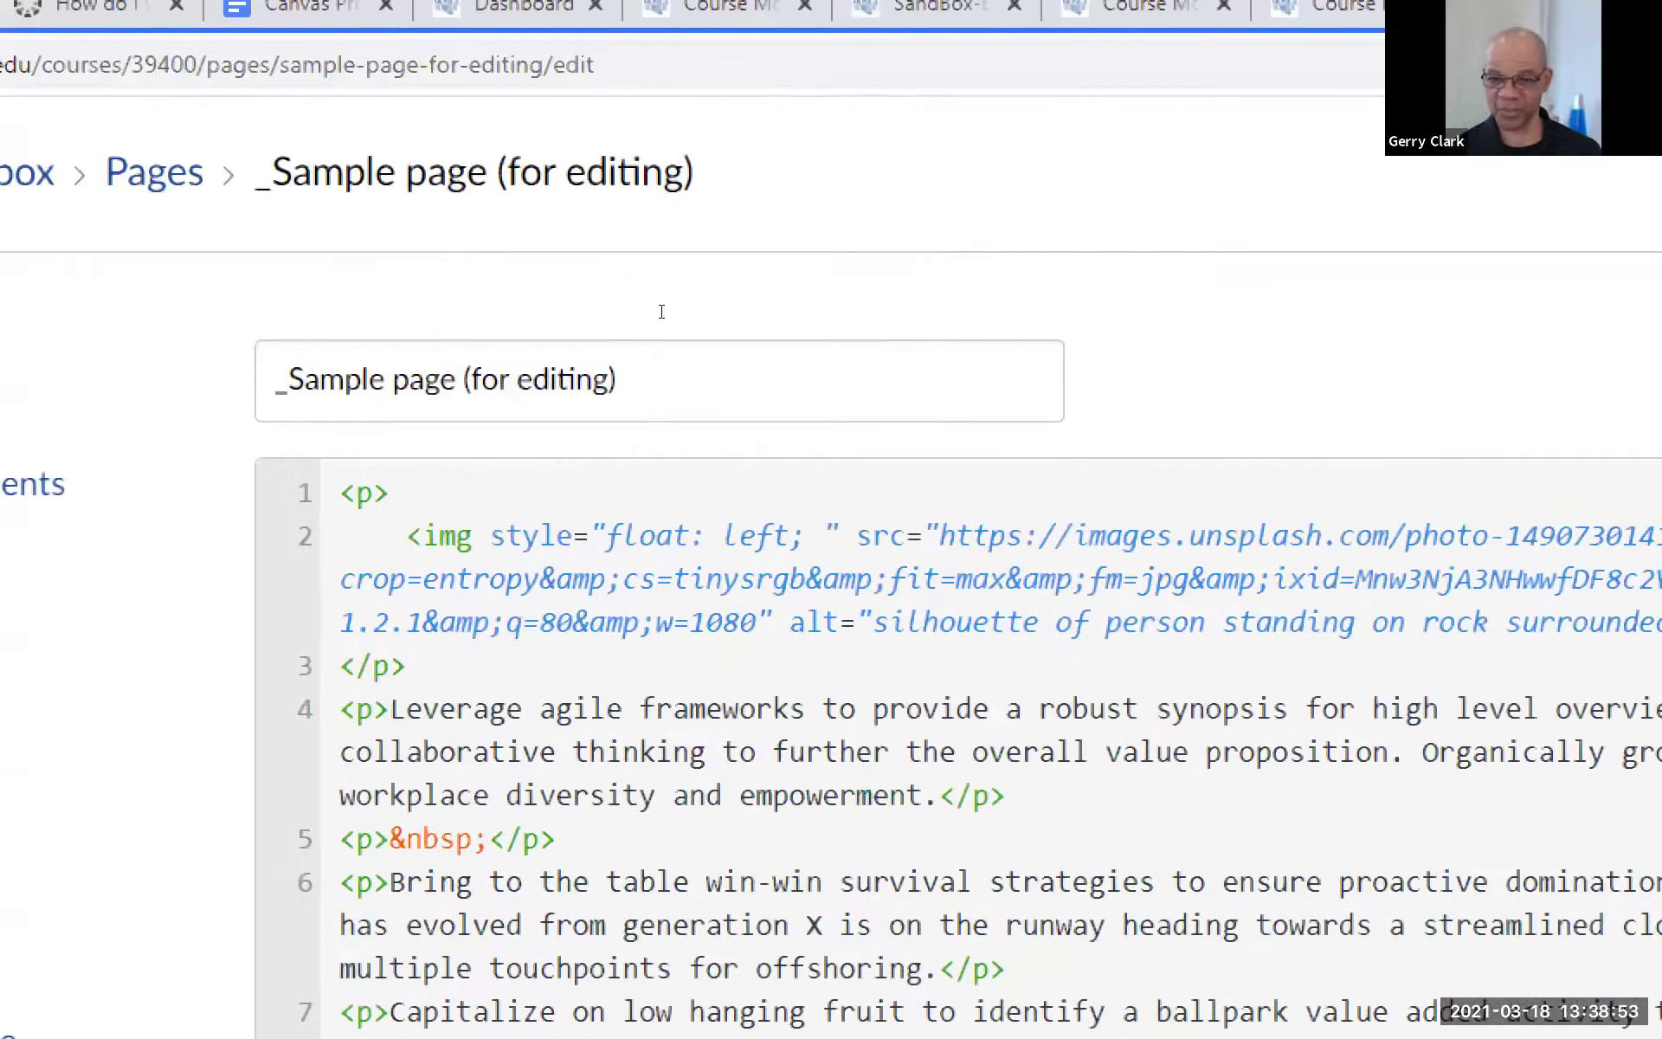
pyautogui.hotkey('ctrl', 'v')
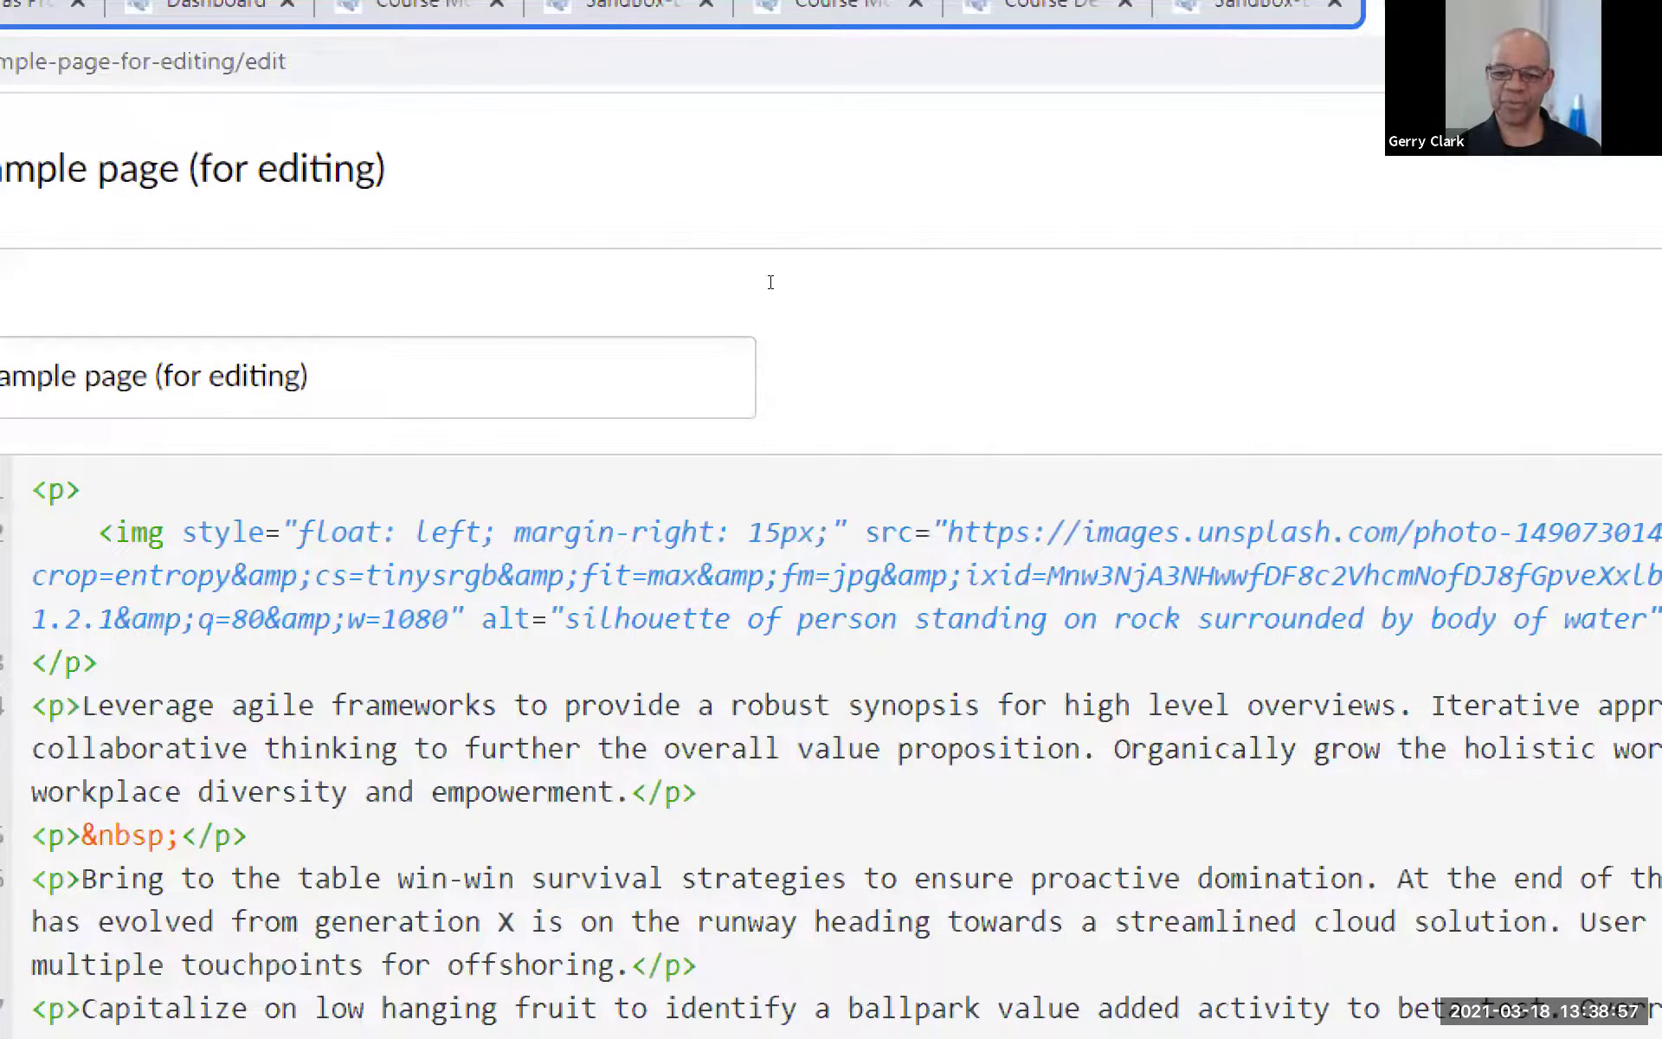
# Paste the copied margin code after "float: right;" in the vegetable image's style
pyautogui.scroll(-4, 784, 279)
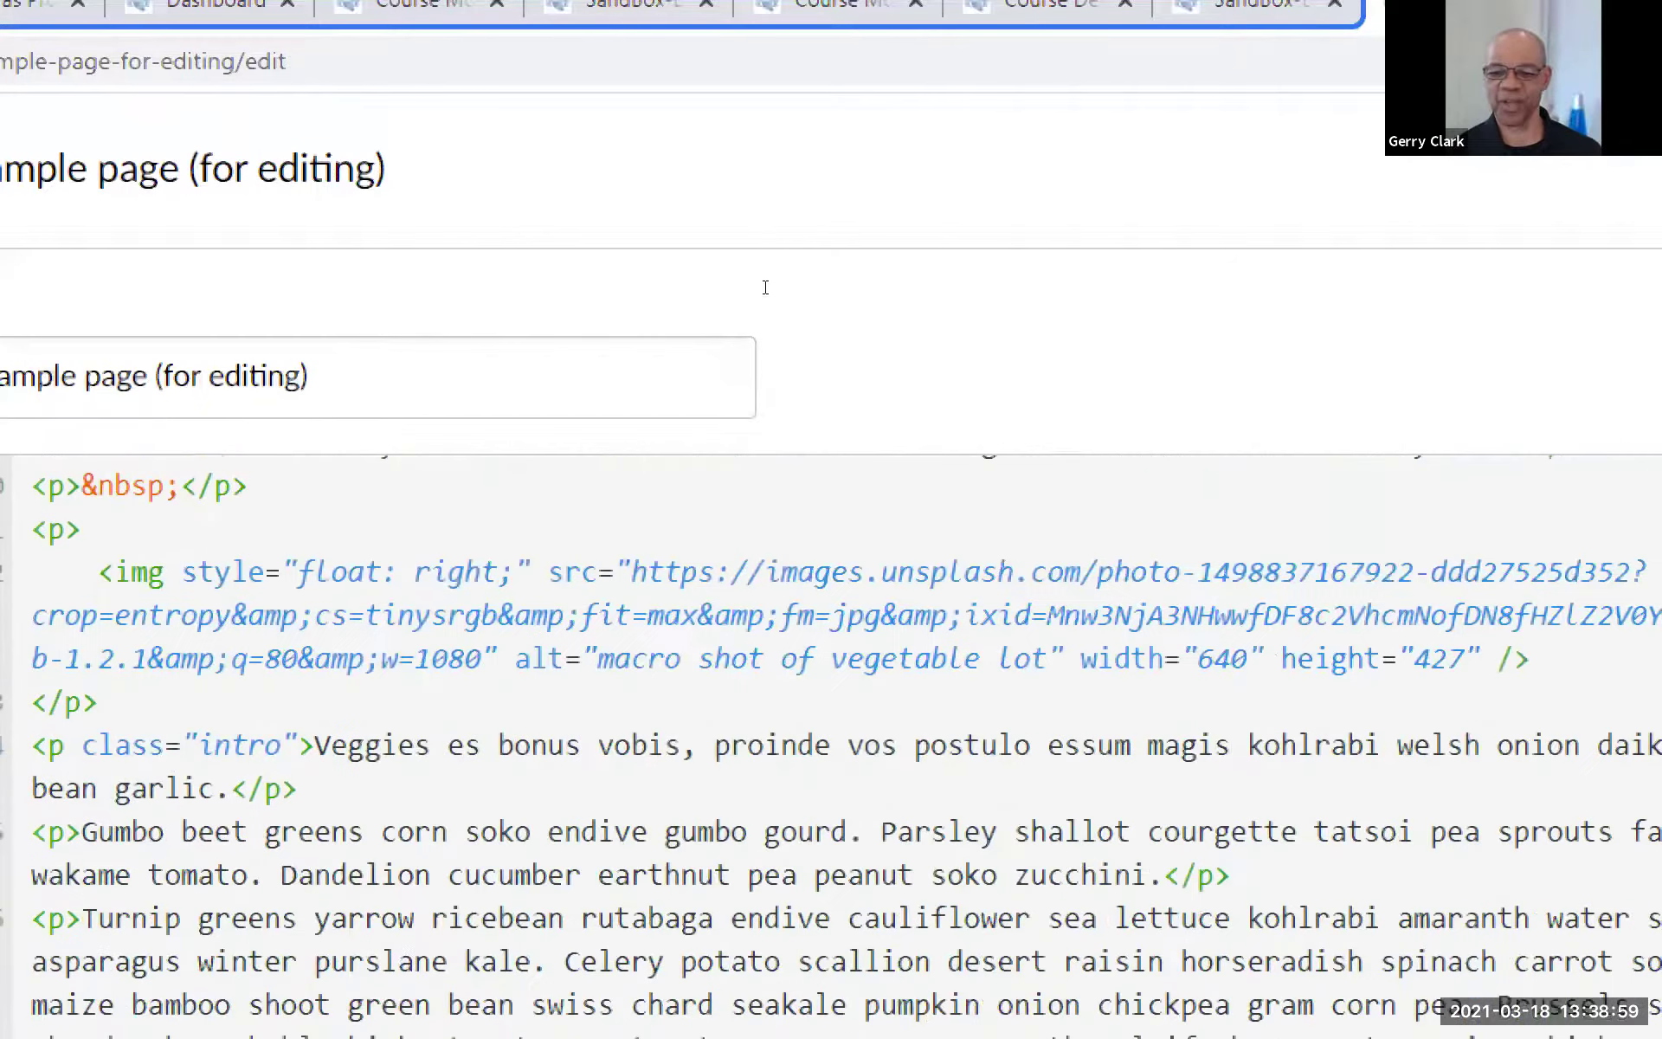
pyautogui.scroll(2, 606, 389)
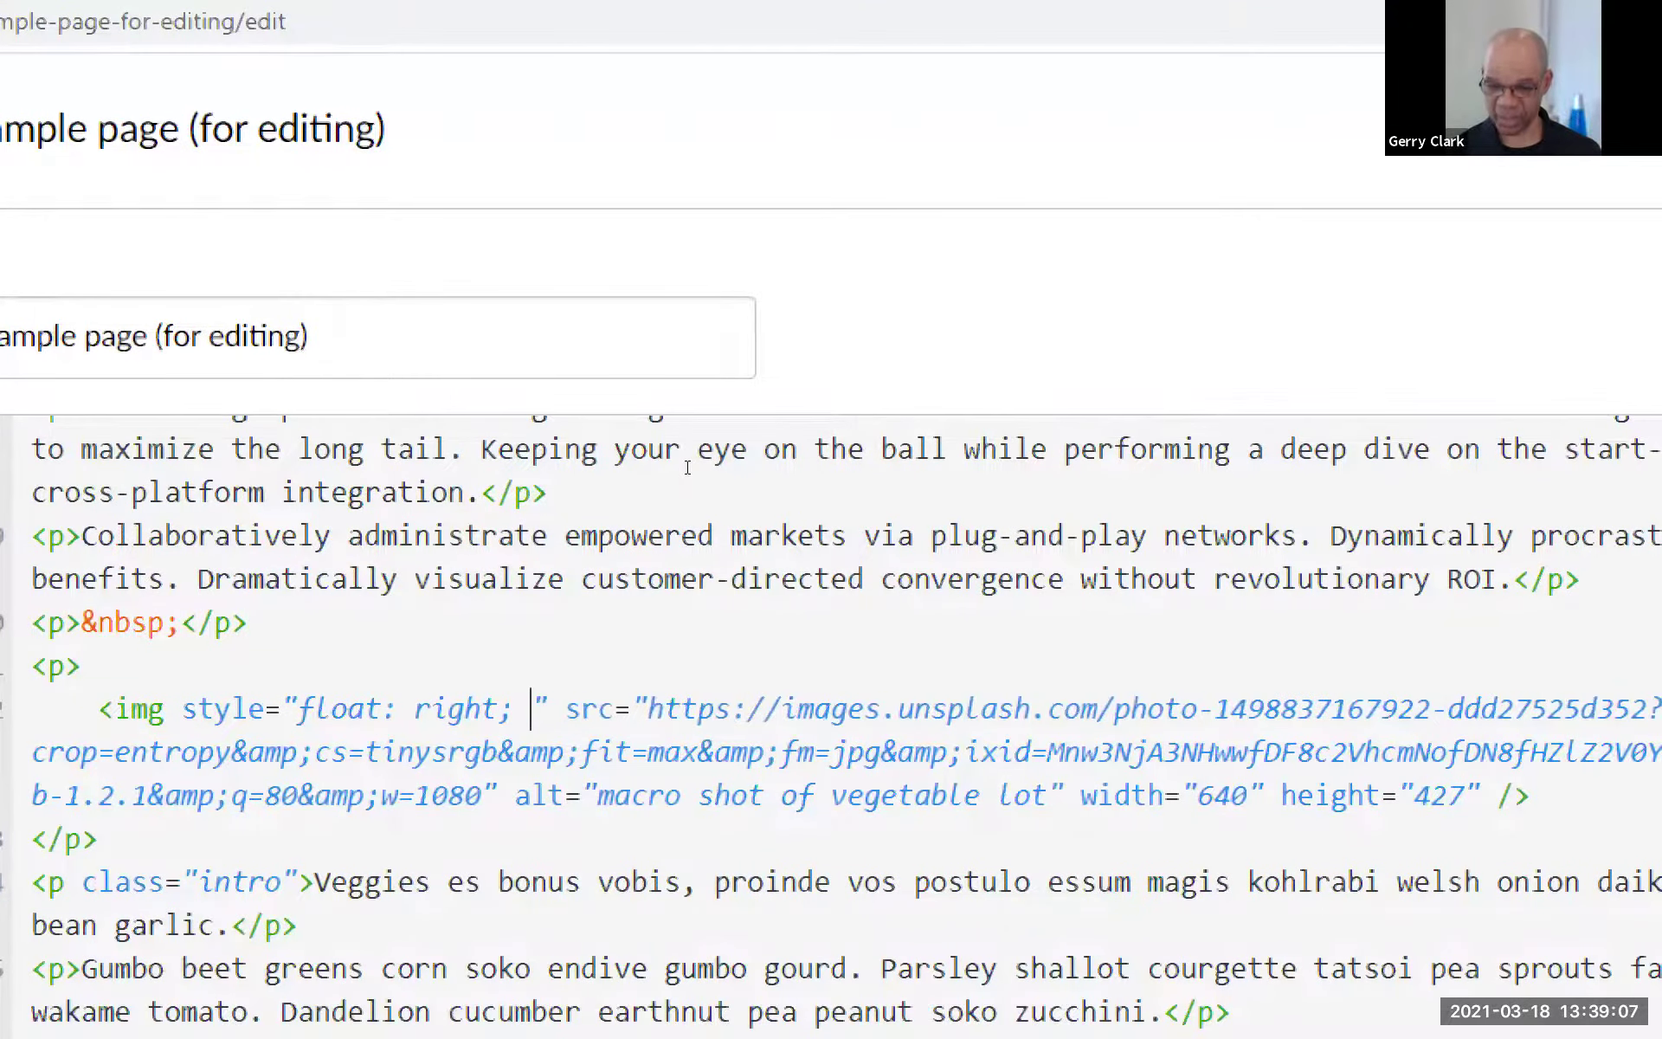
pyautogui.hotkey('ctrl', 'v')
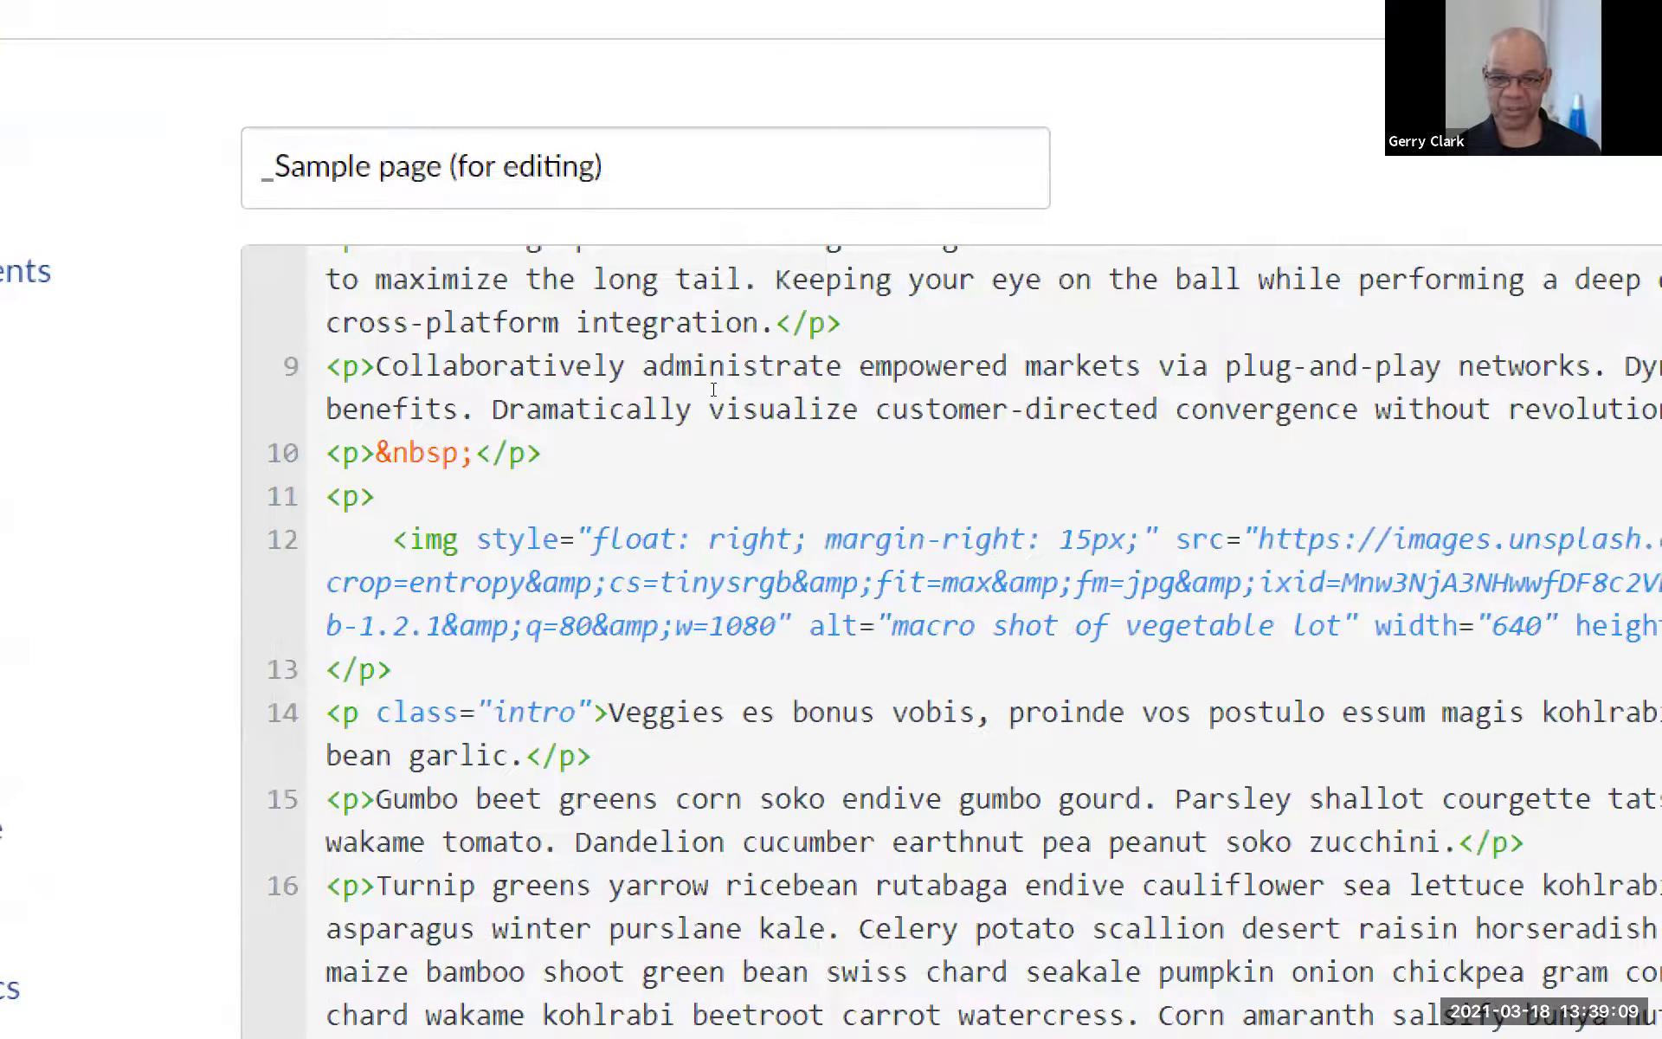
# Change the vegetable image's pasted margin property to "margin-left"
pyautogui.hotkey('shift', 'Right')
pyautogui.hotkey('shift', 'Right')
pyautogui.hotkey('shift', 'Right')
pyautogui.hotkey('shift', 'Right')
pyautogui.hotkey('shift', 'Up')
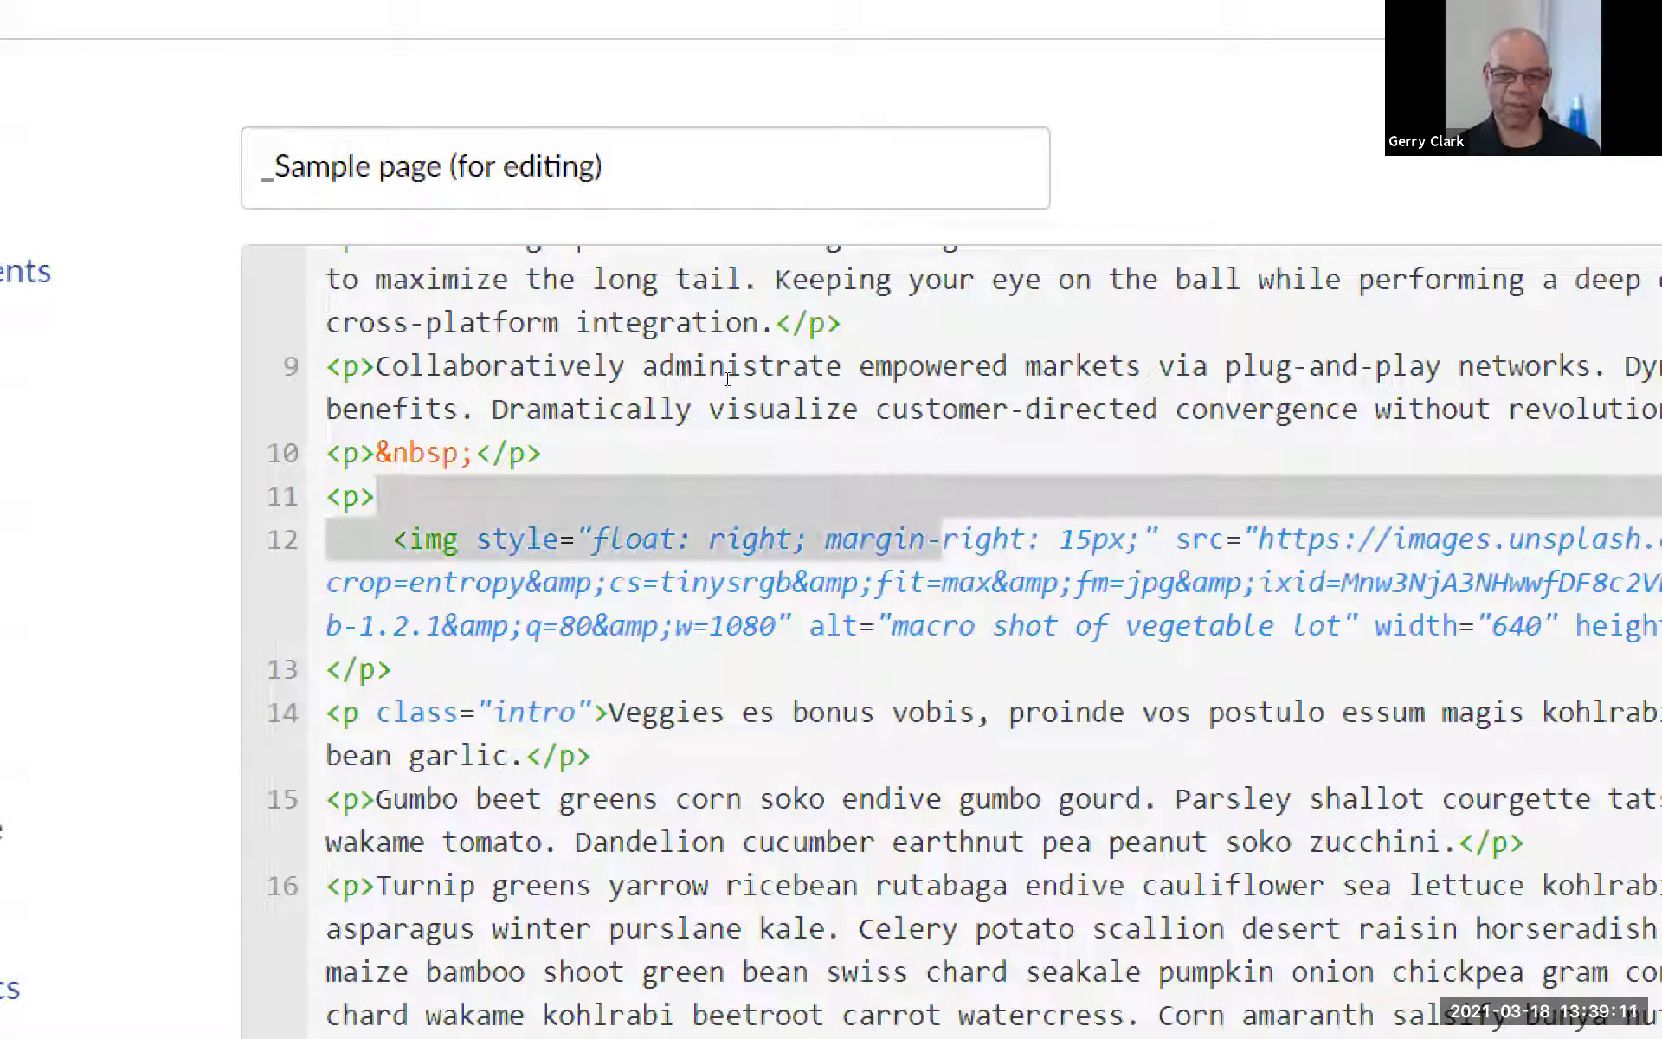
pyautogui.hotkey('shift', 'Down')
pyautogui.press('Right')
pyautogui.press('Right')
pyautogui.hotkey('shift', 'Left')
pyautogui.hotkey('shift', 'Left')
pyautogui.hotkey('shift', 'Left')
pyautogui.hotkey('shift', 'Left')
pyautogui.hotkey('shift', 'Left')
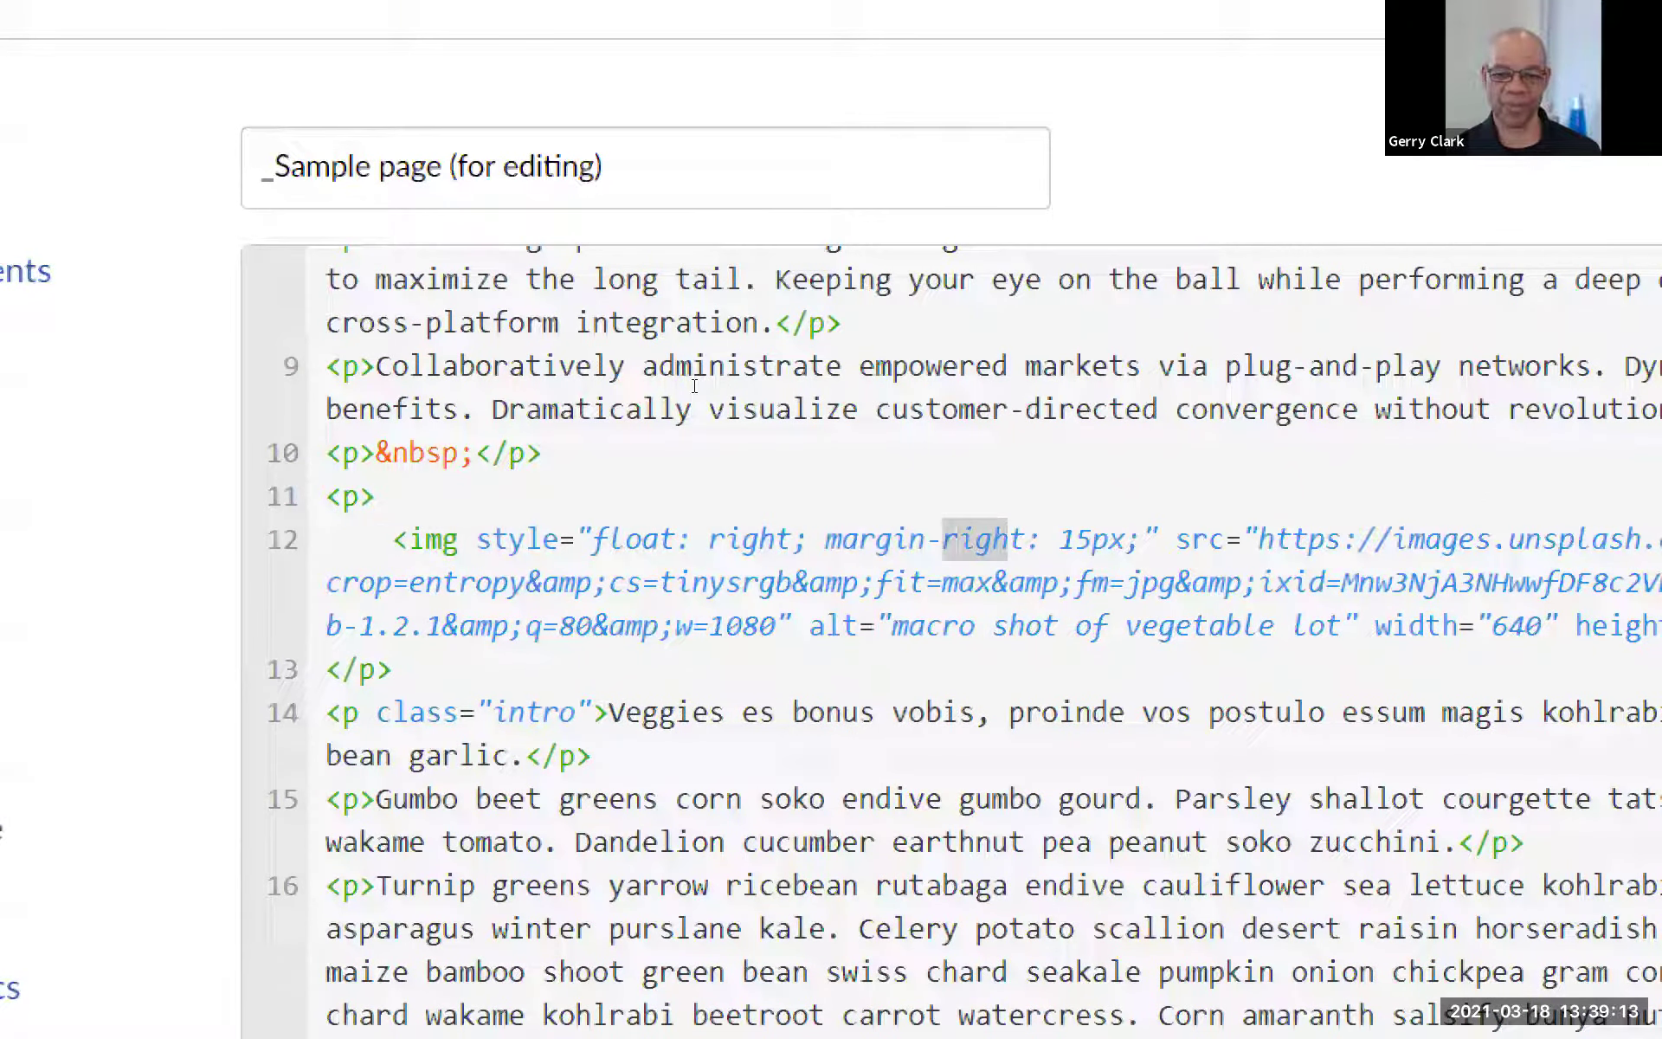
pyautogui.write('lef')
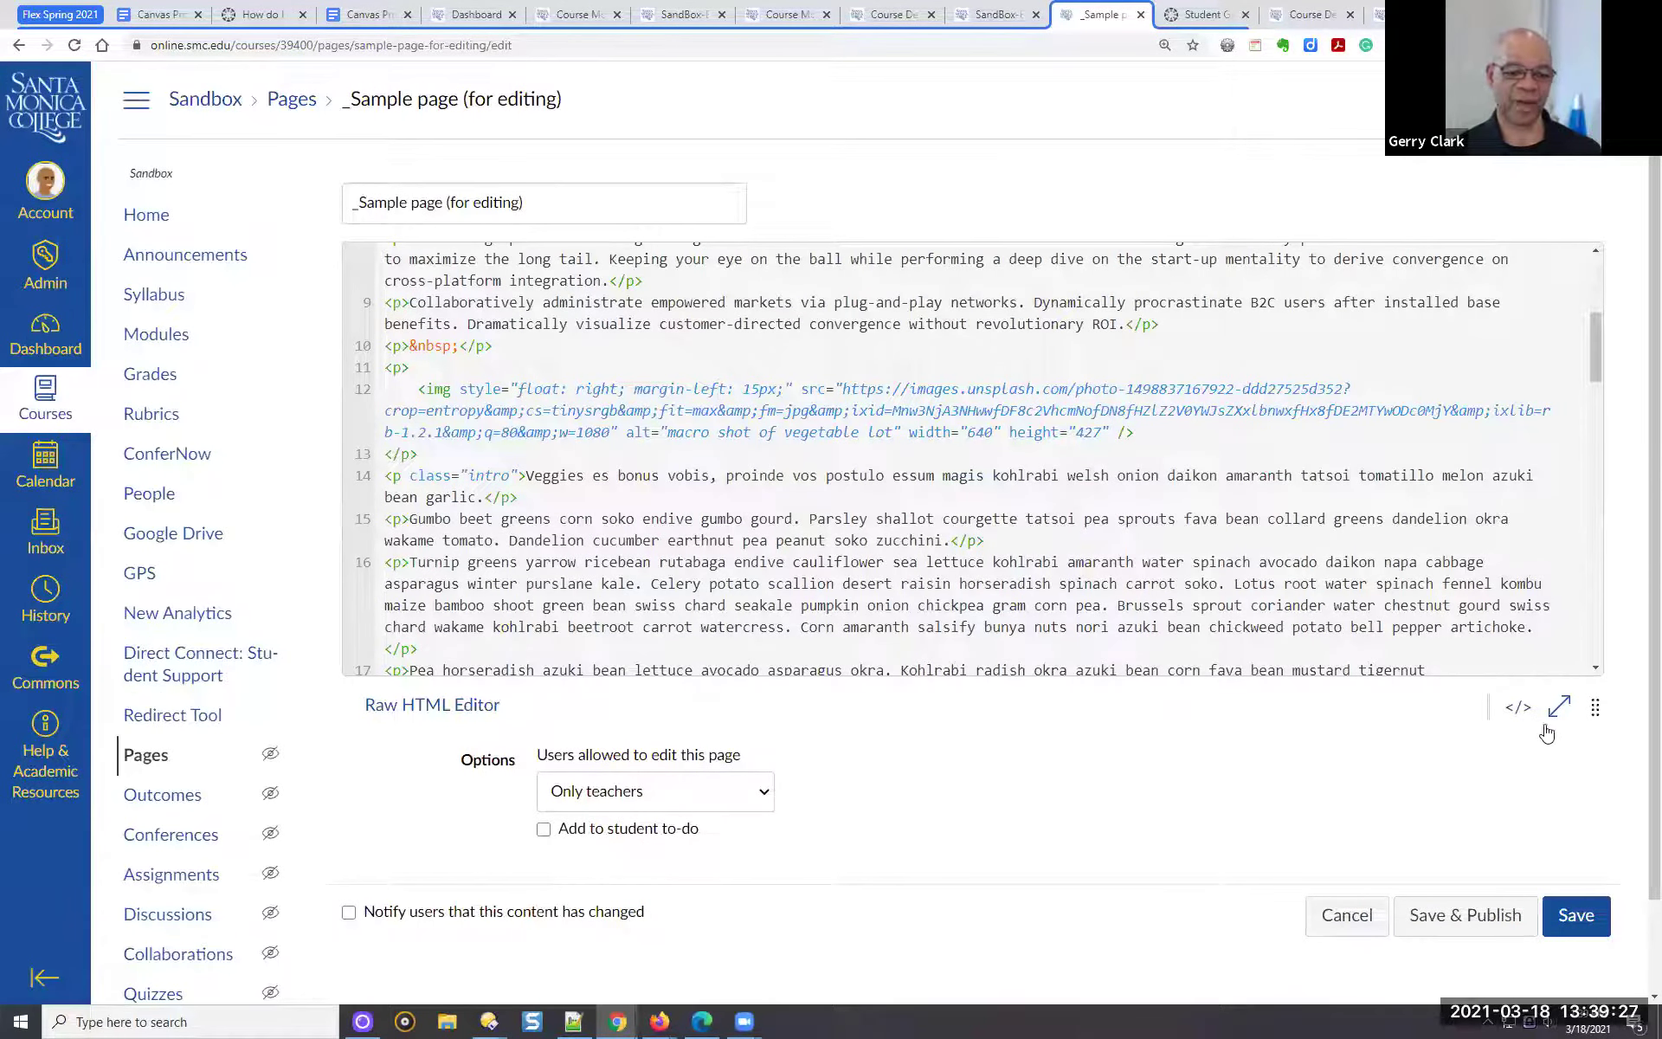
# Return to the visual editor and examine the spacing between each image and its wrapped text
pyautogui.click(1518, 706)
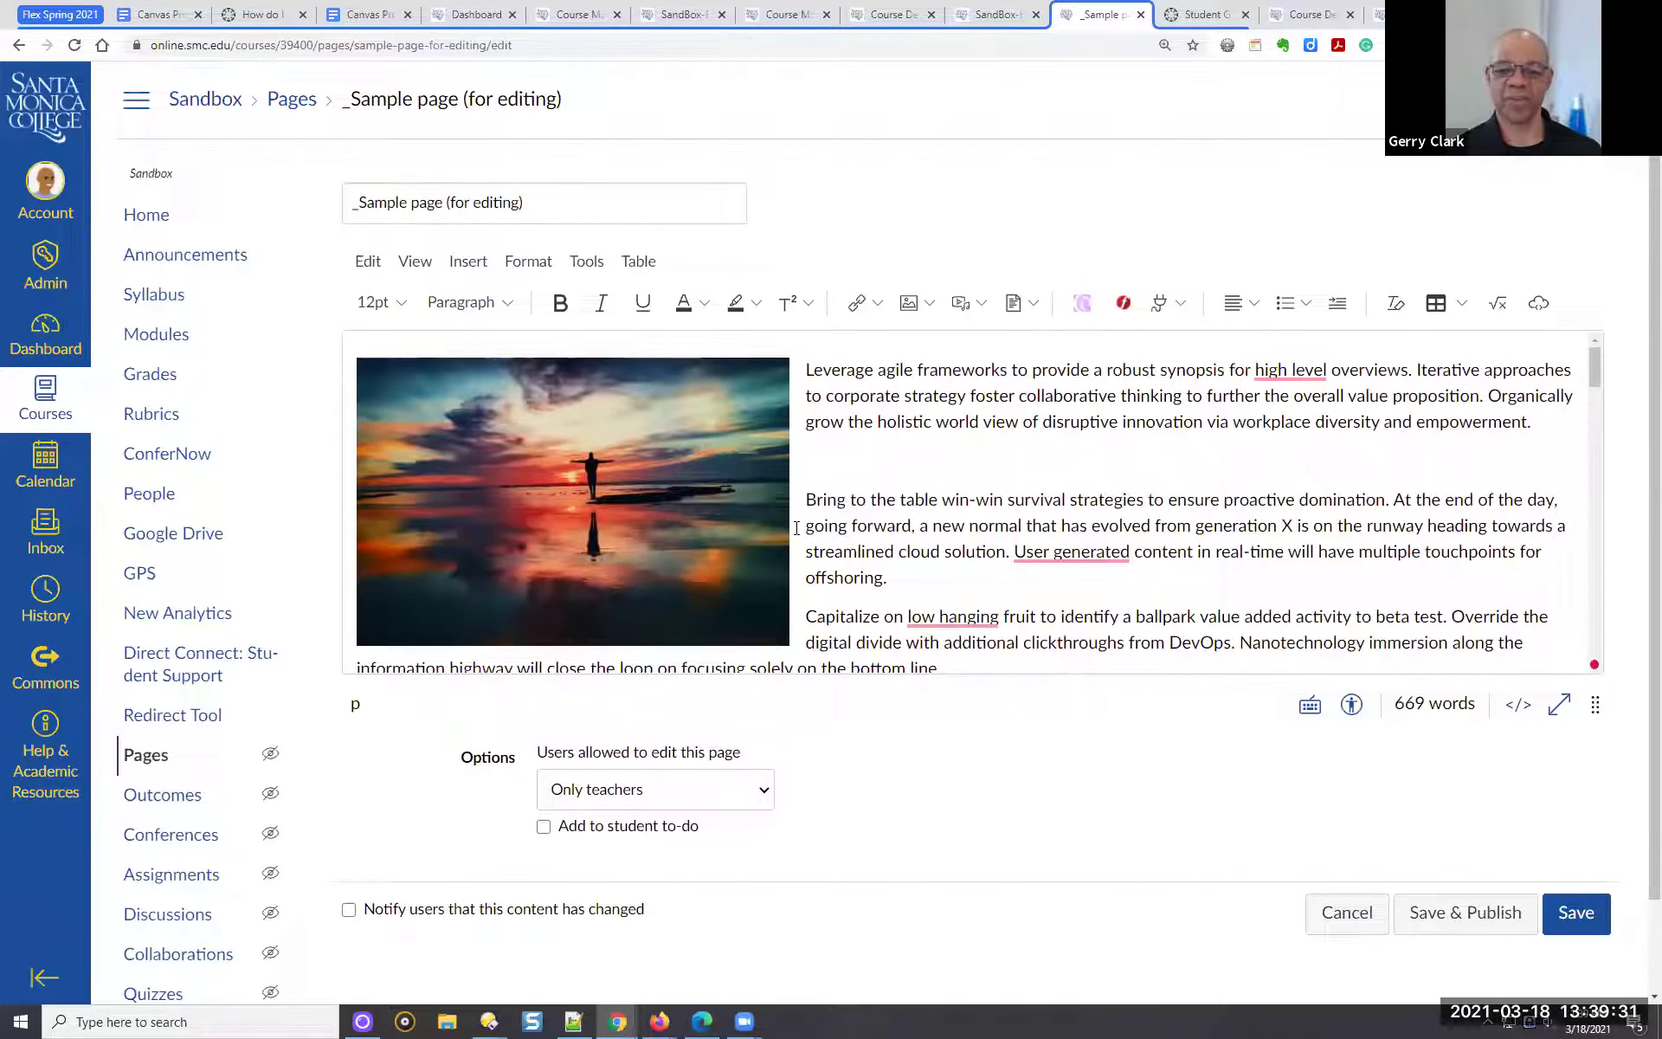
pyautogui.scroll(-10, 916, 534)
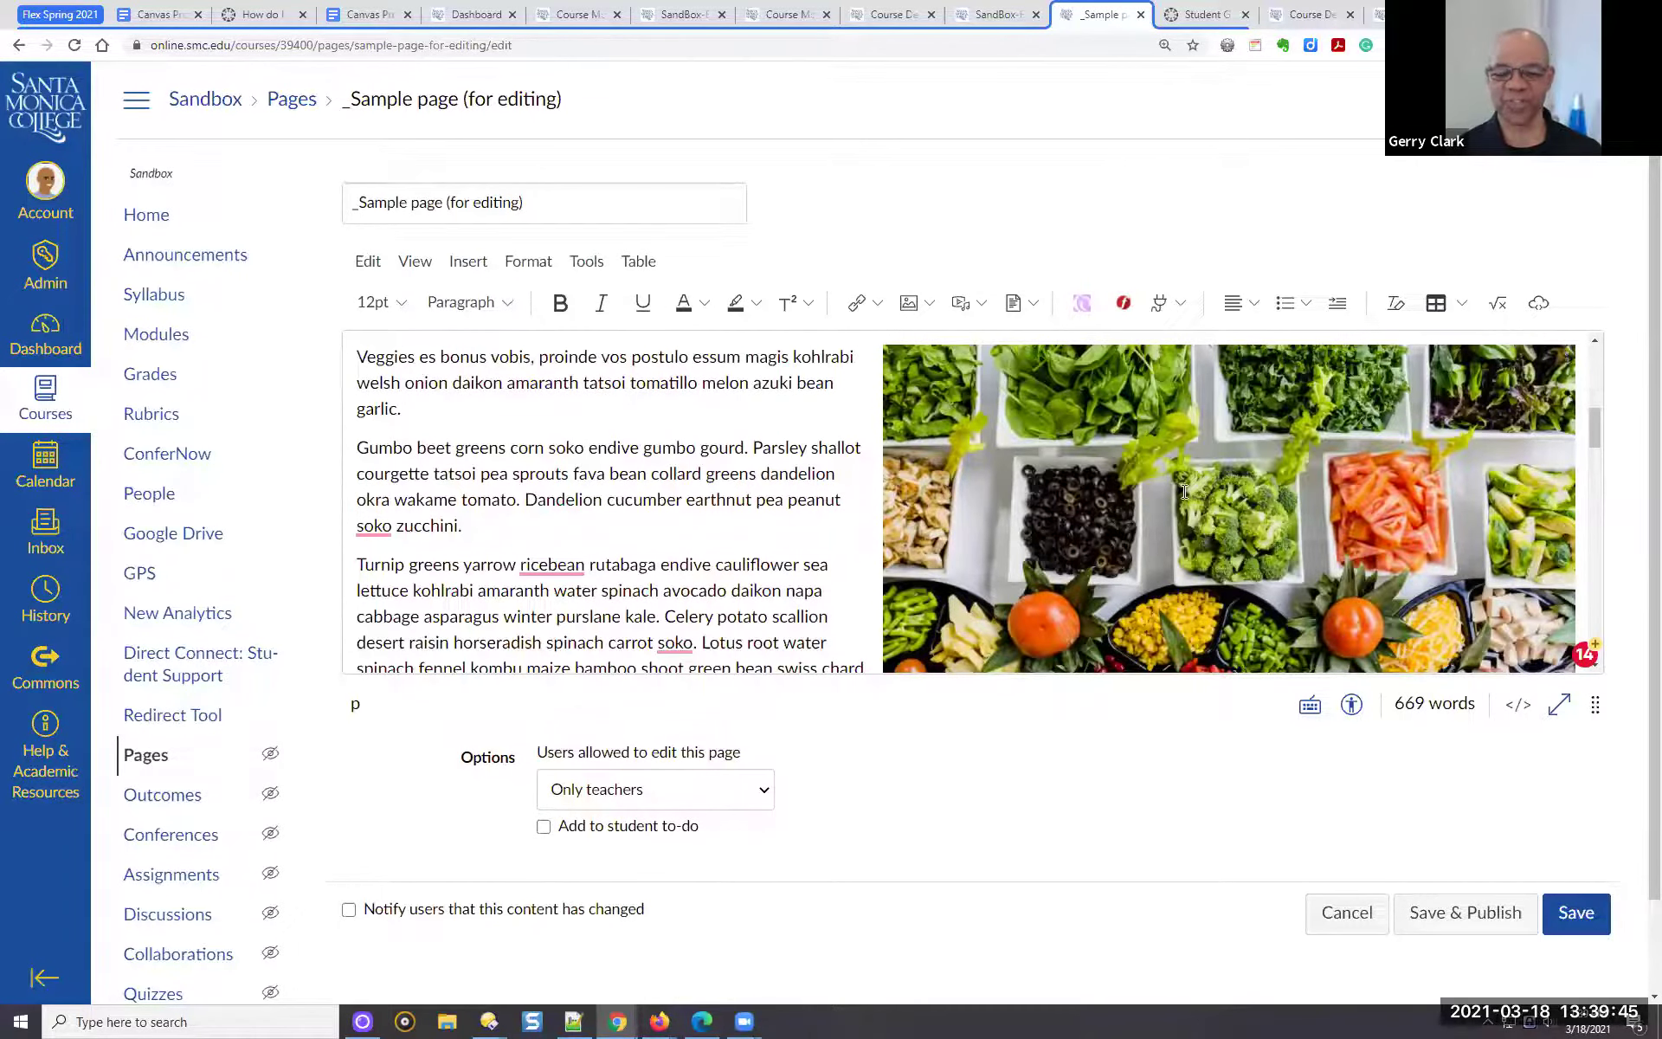
# Check the image spacing once more in the editor and save the sample page
pyautogui.scroll(-2, 1184, 491)
pyautogui.scroll(4, 1184, 490)
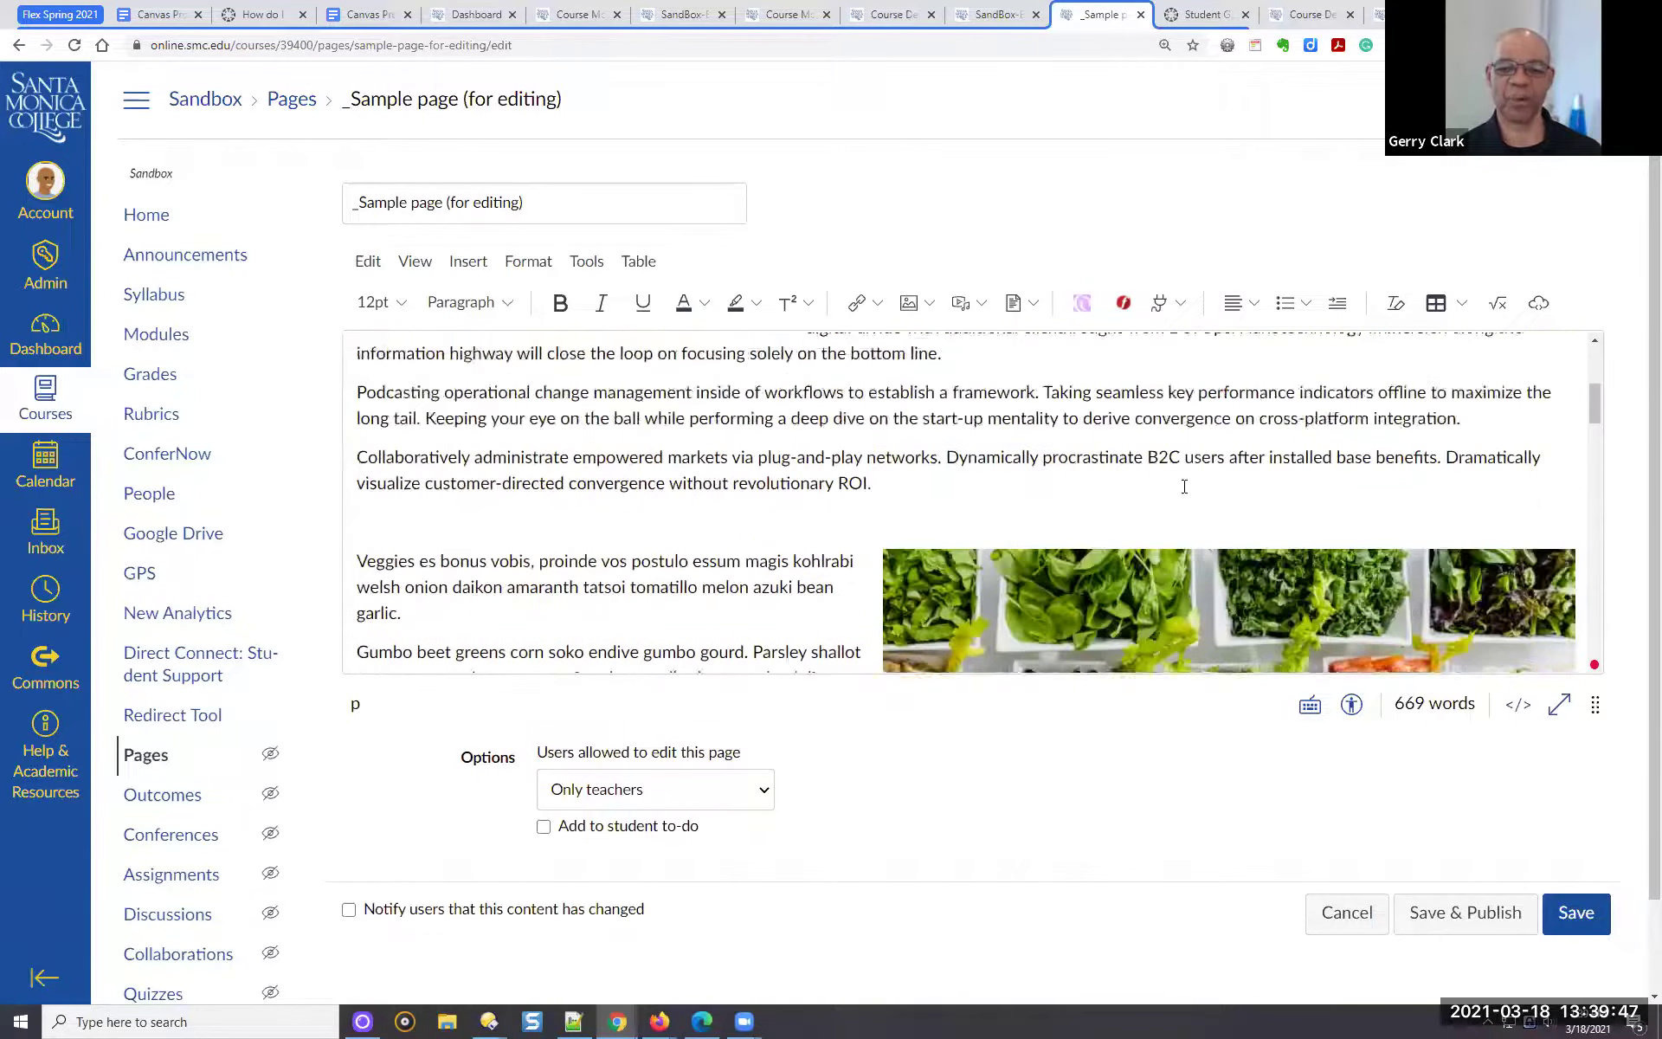
pyautogui.scroll(4, 1185, 487)
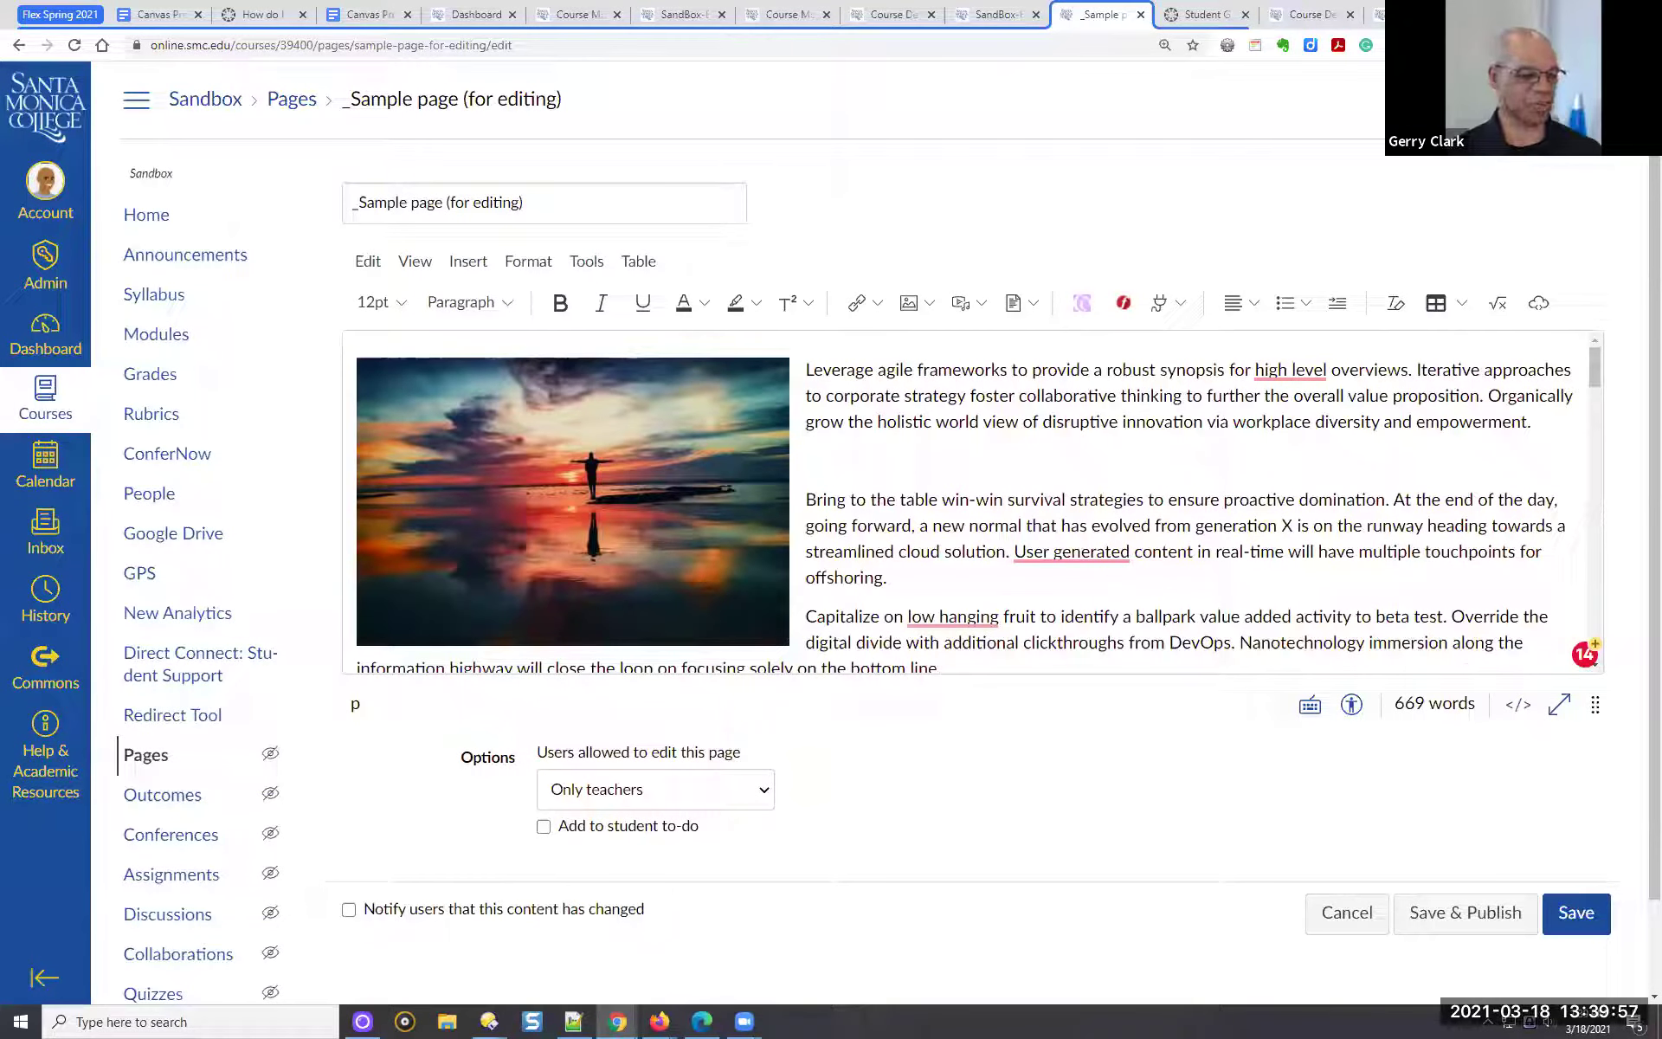
pyautogui.click(1575, 916)
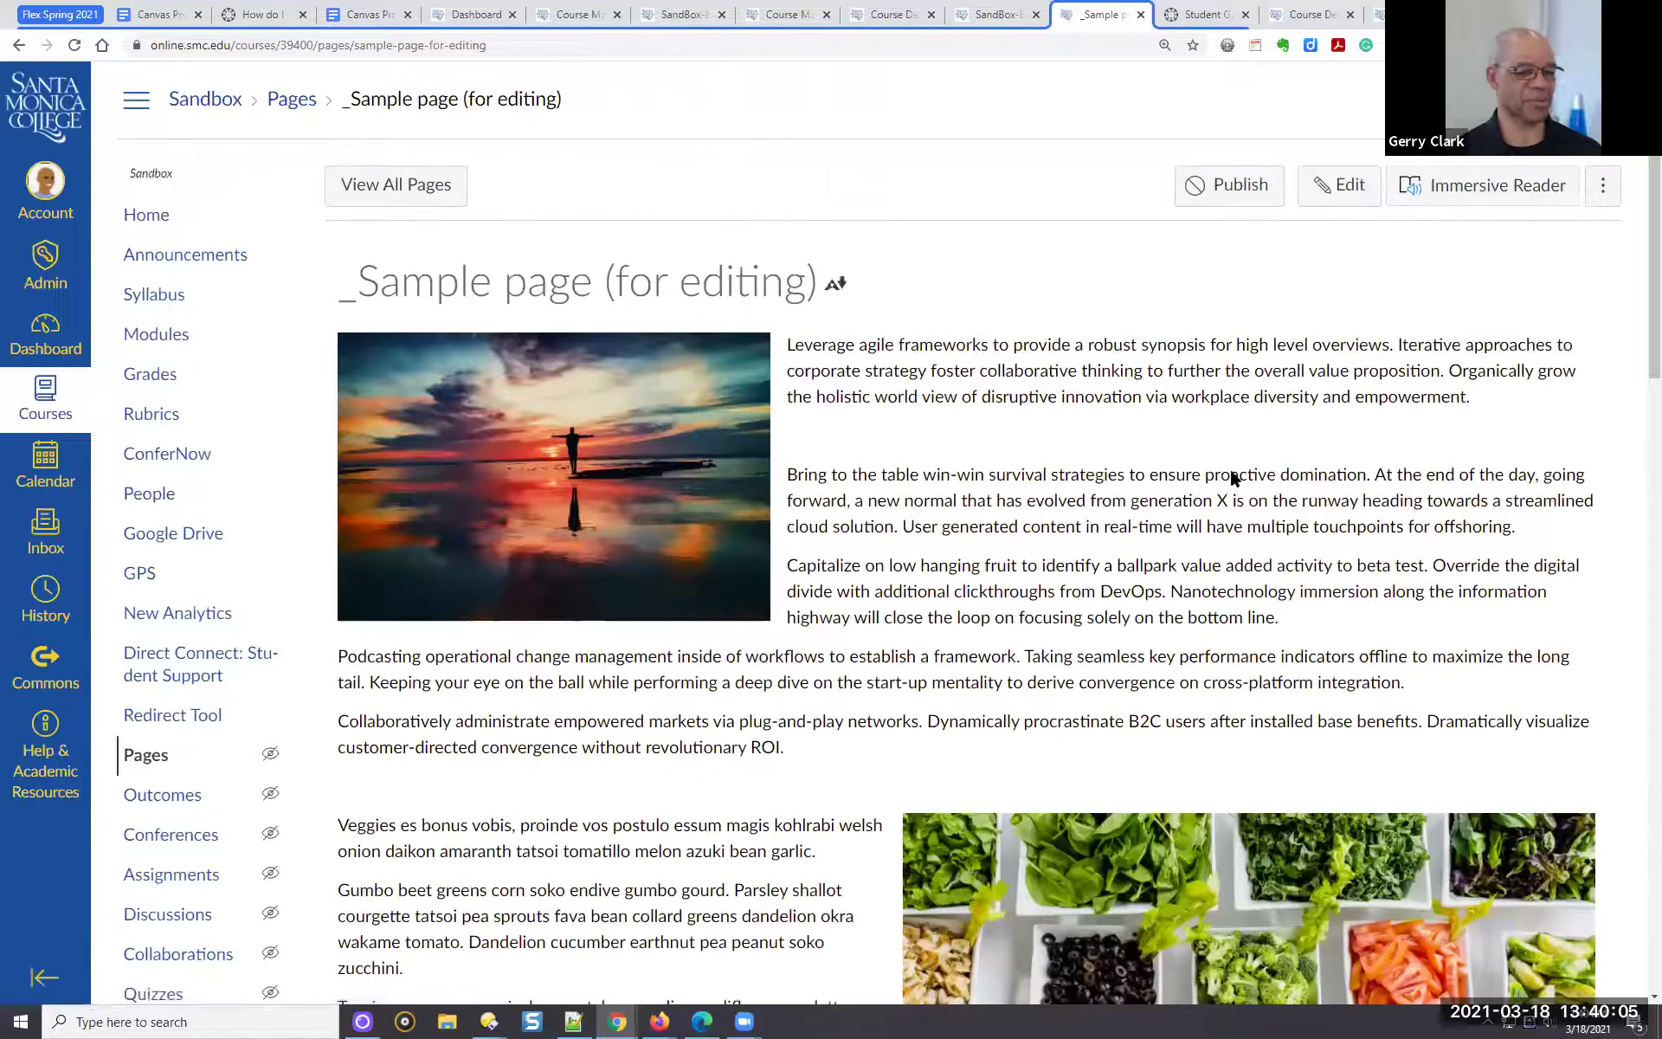
# Examine how the text wraps around the sunset and vegetable images on the saved page
pyautogui.scroll(-4, 1140, 426)
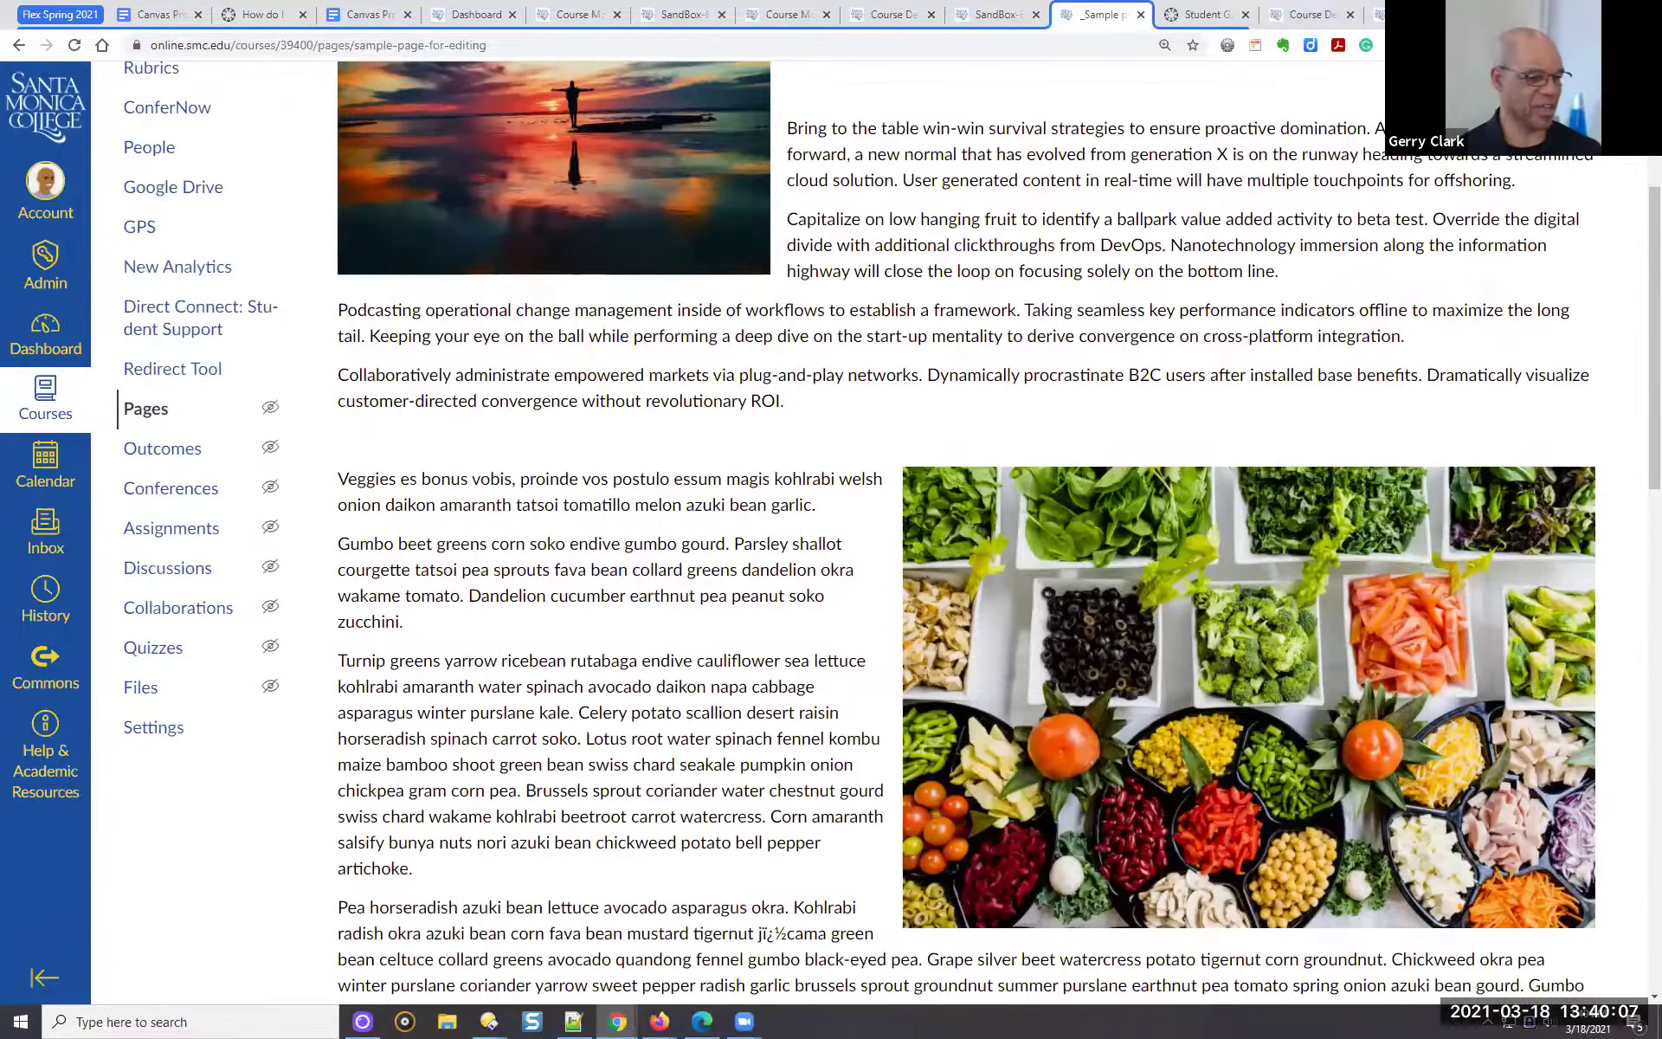
pyautogui.scroll(1, 1006, 421)
pyautogui.scroll(-3, 1006, 422)
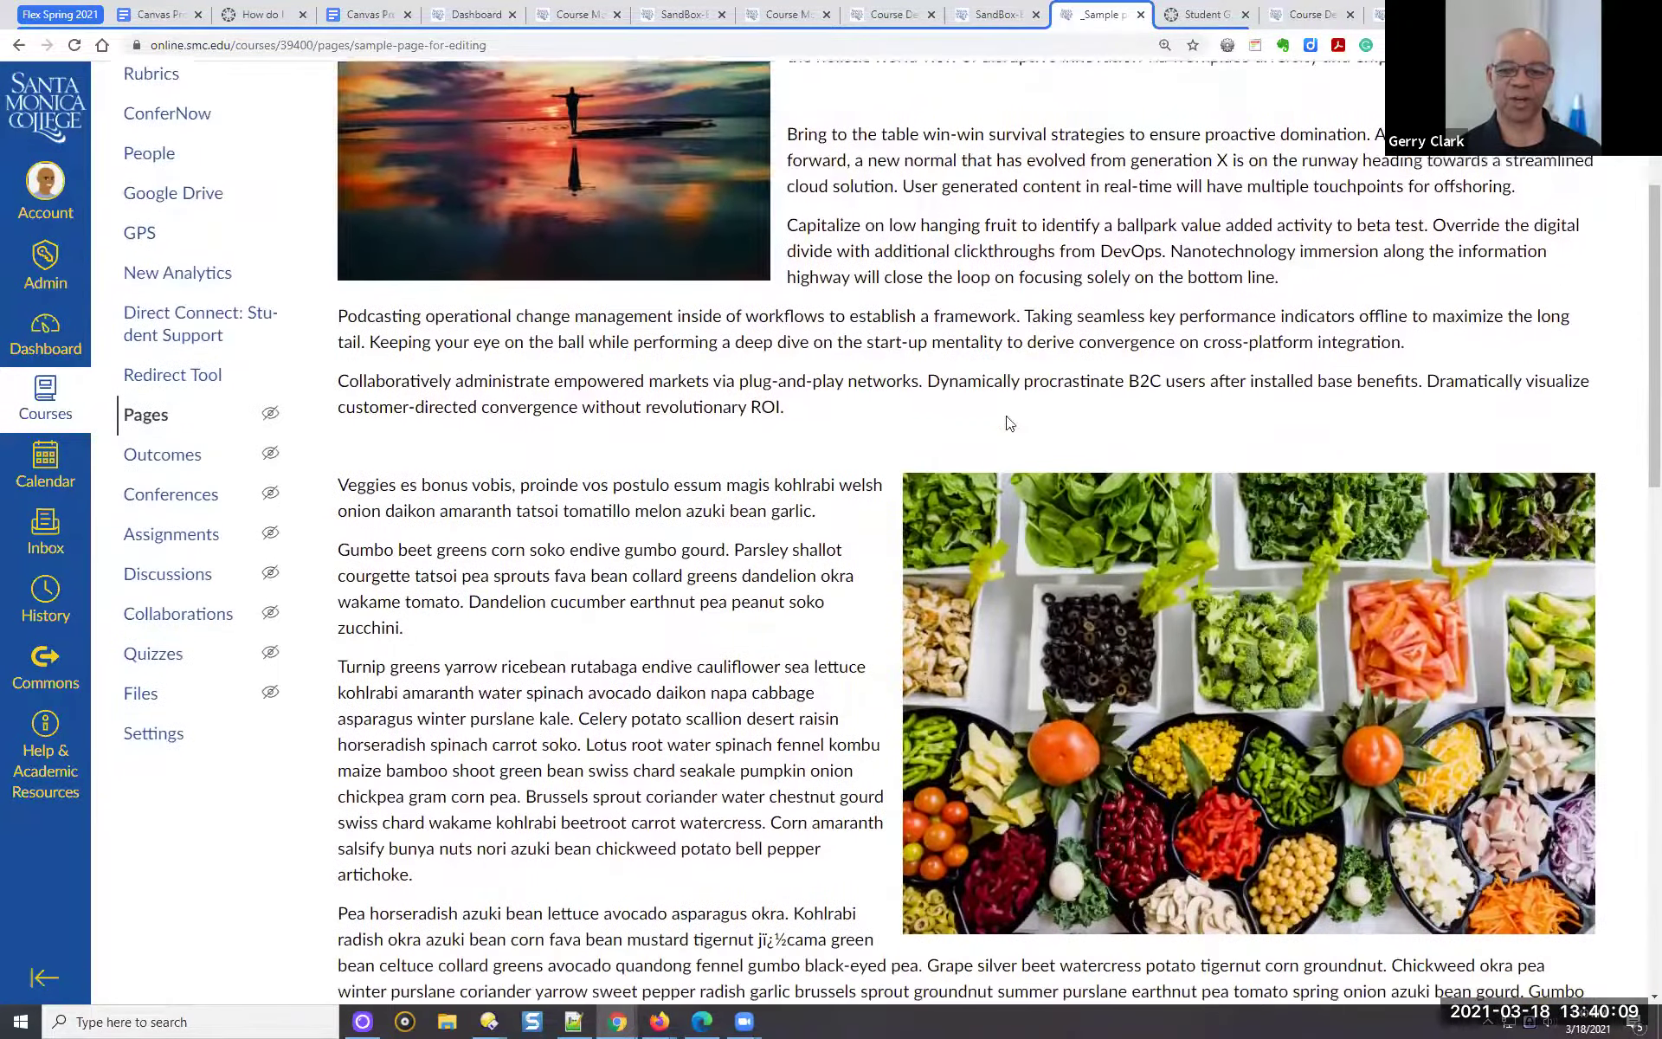
pyautogui.scroll(2, 1004, 412)
pyautogui.scroll(-1, 1004, 412)
pyautogui.scroll(2, 1004, 412)
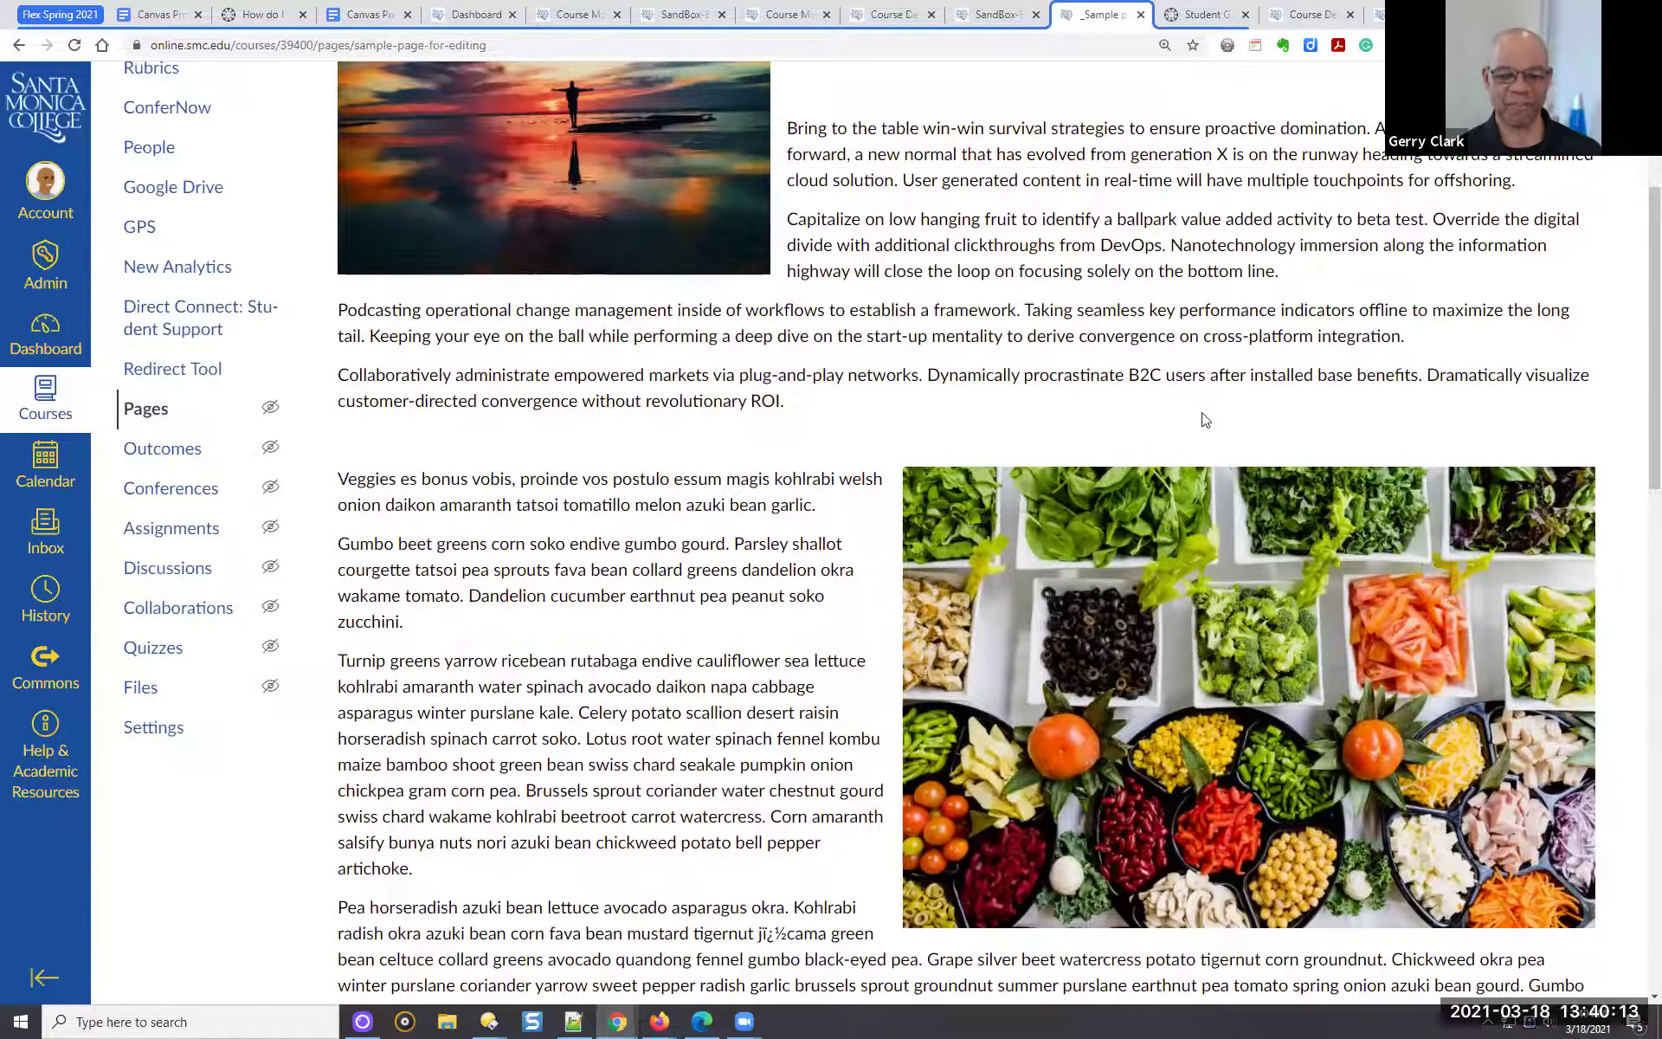
pyautogui.scroll(-4, 1214, 424)
pyautogui.scroll(-6, 1214, 421)
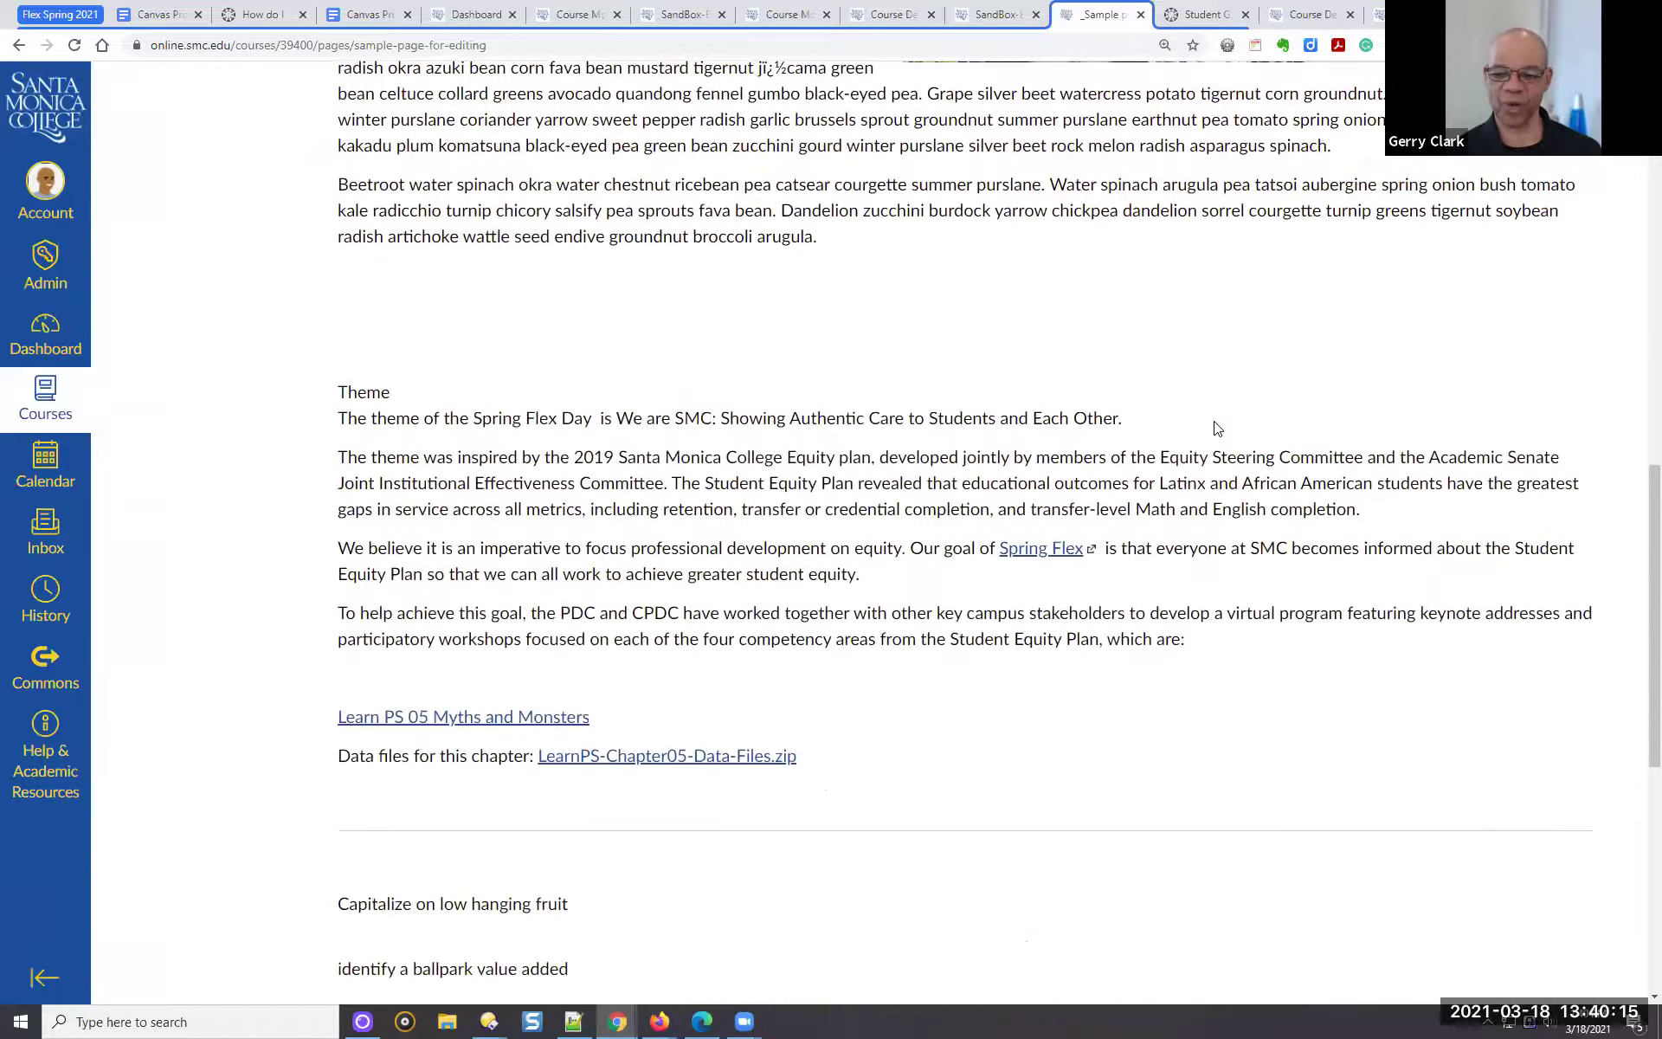
pyautogui.scroll(2, 1216, 422)
pyautogui.scroll(14, 1221, 424)
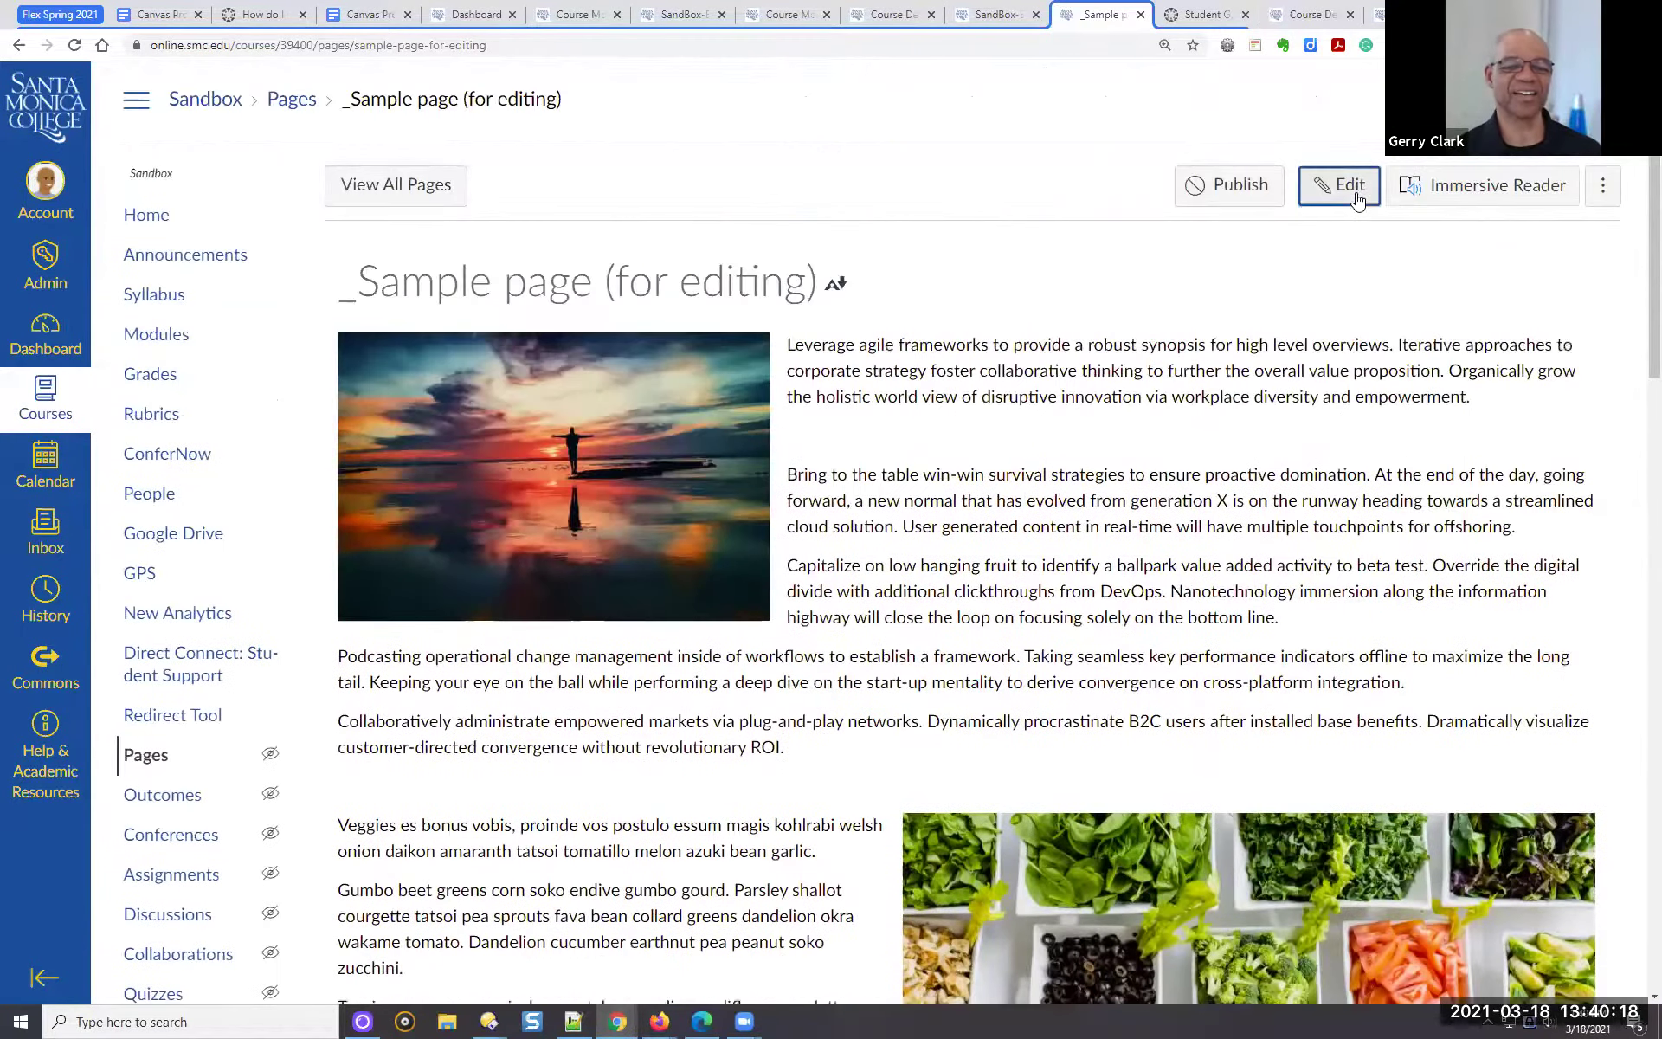
# Reopen the sample page for editing, then bring up the "Proud to be SMC" video in the YouTube window
pyautogui.click(1357, 192)
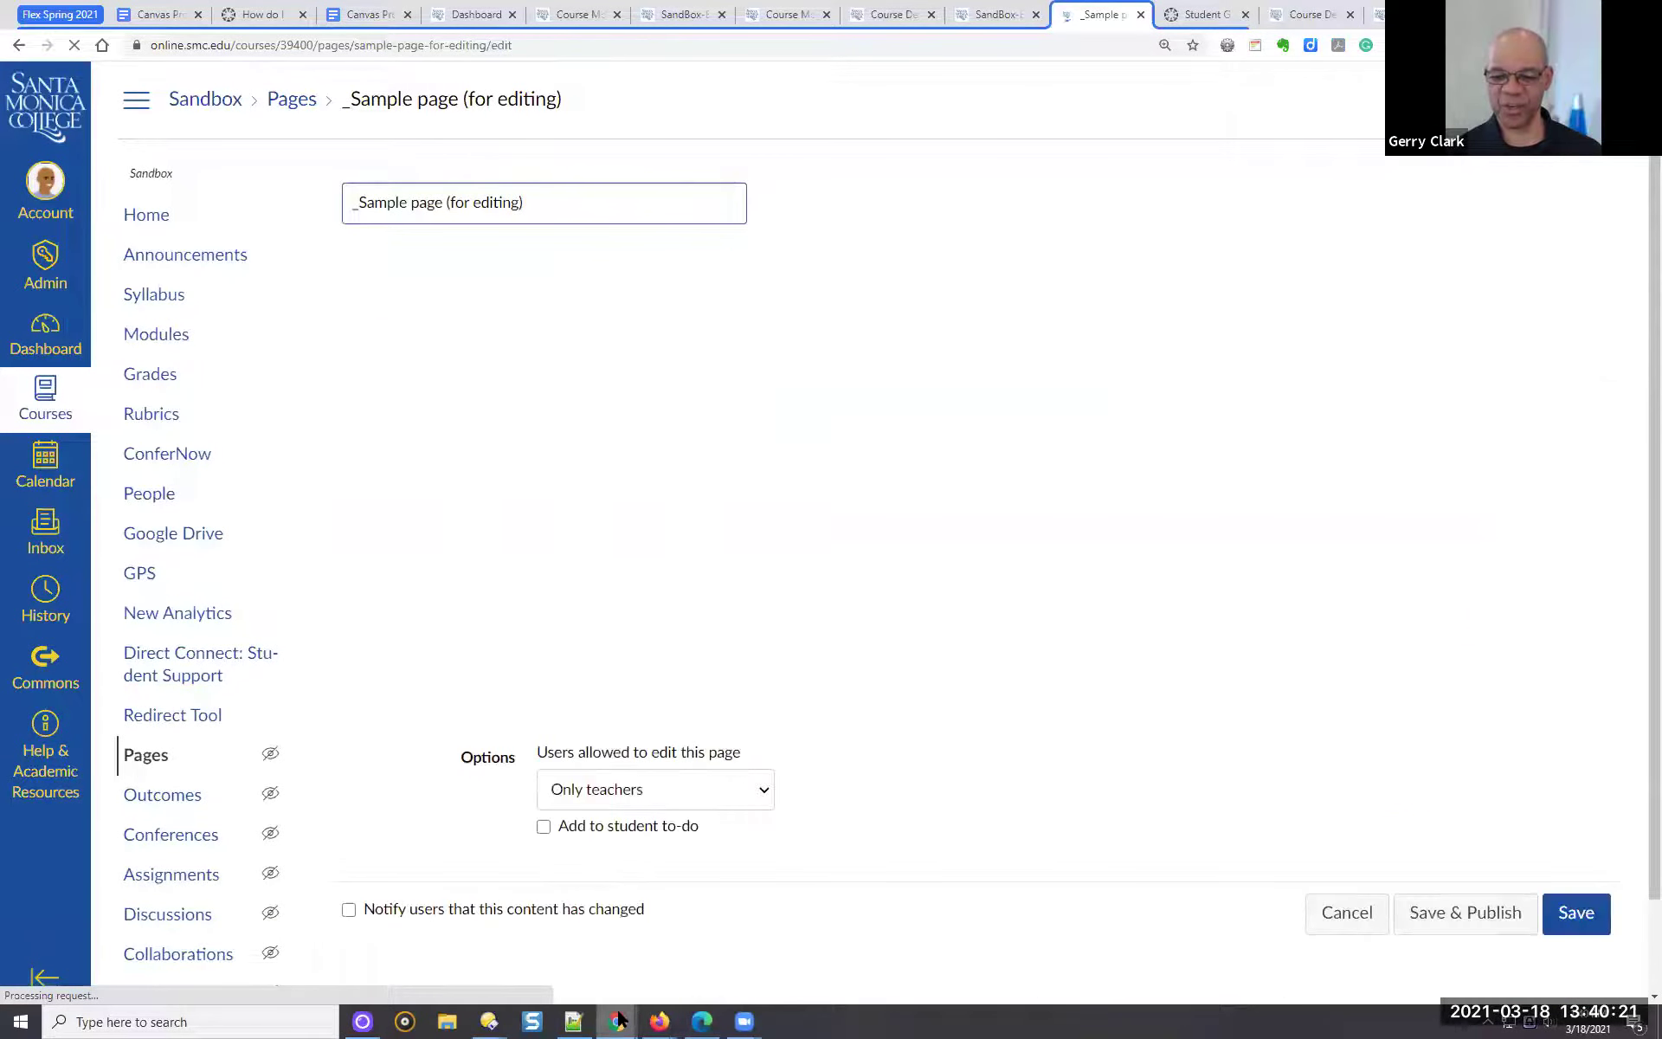
pyautogui.moveTo(623, 1020)
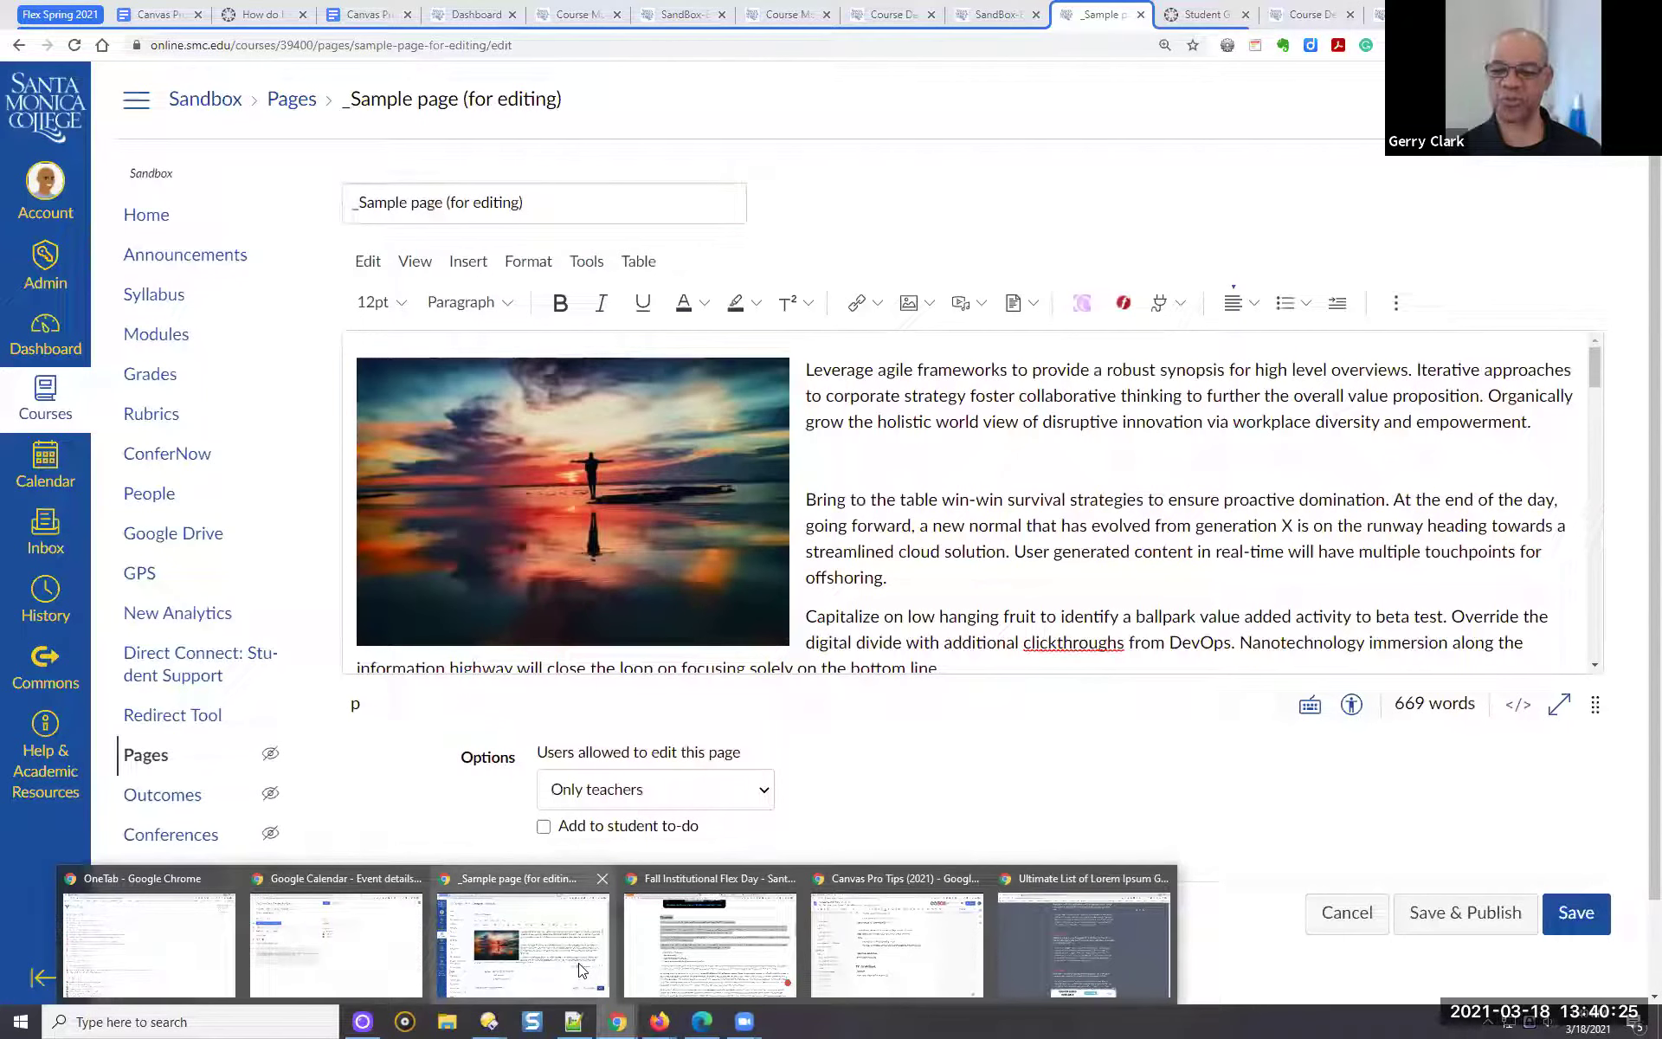
pyautogui.click(642, 962)
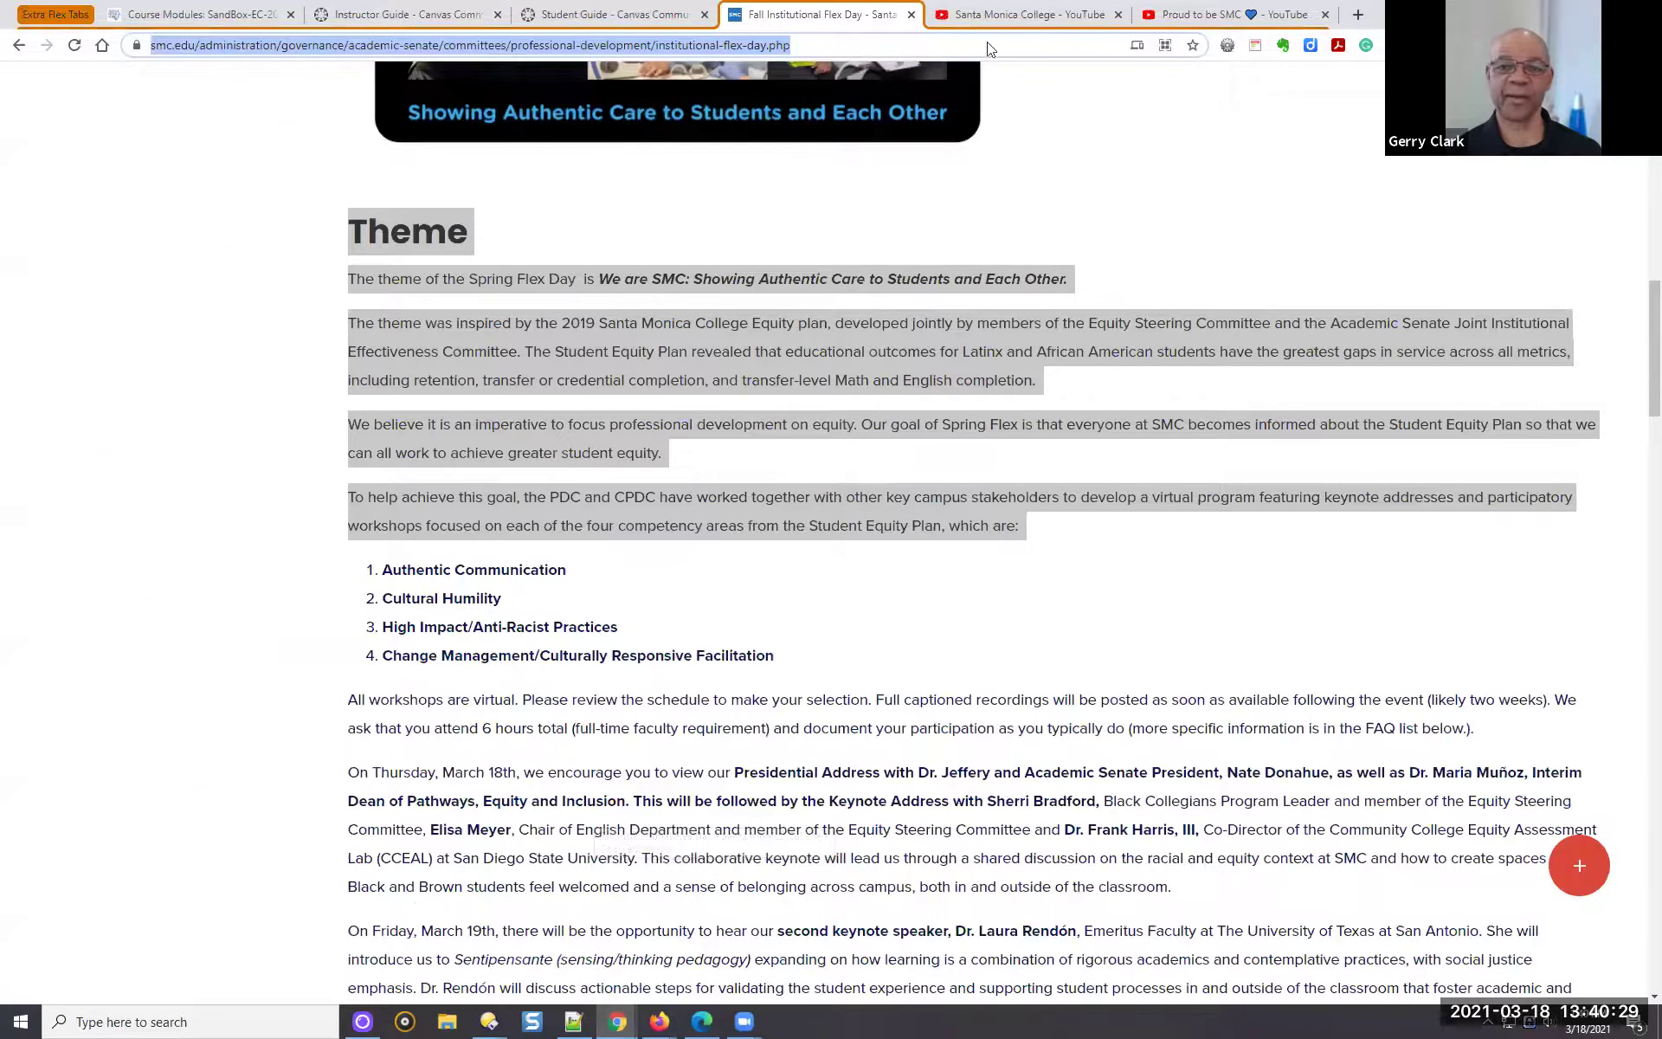
pyautogui.click(1212, 15)
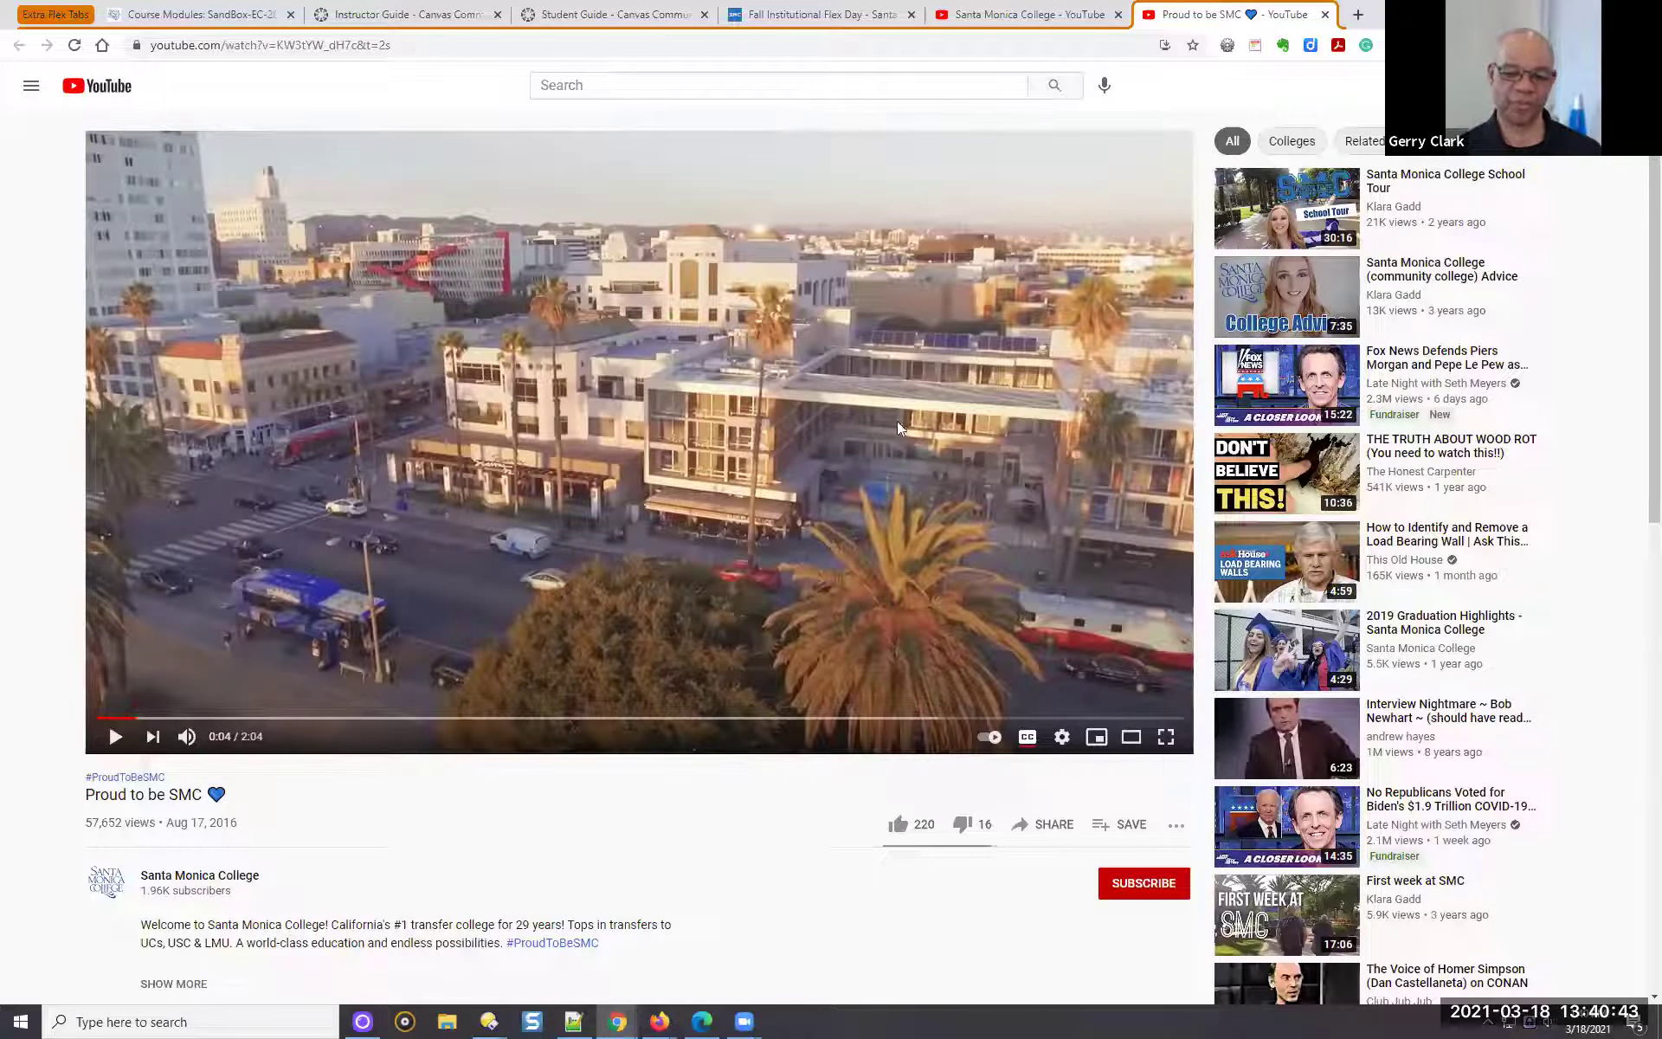
# Copy the iframe embed code of the "Proud to be SMC" video from its sharing options
pyautogui.click(1023, 829)
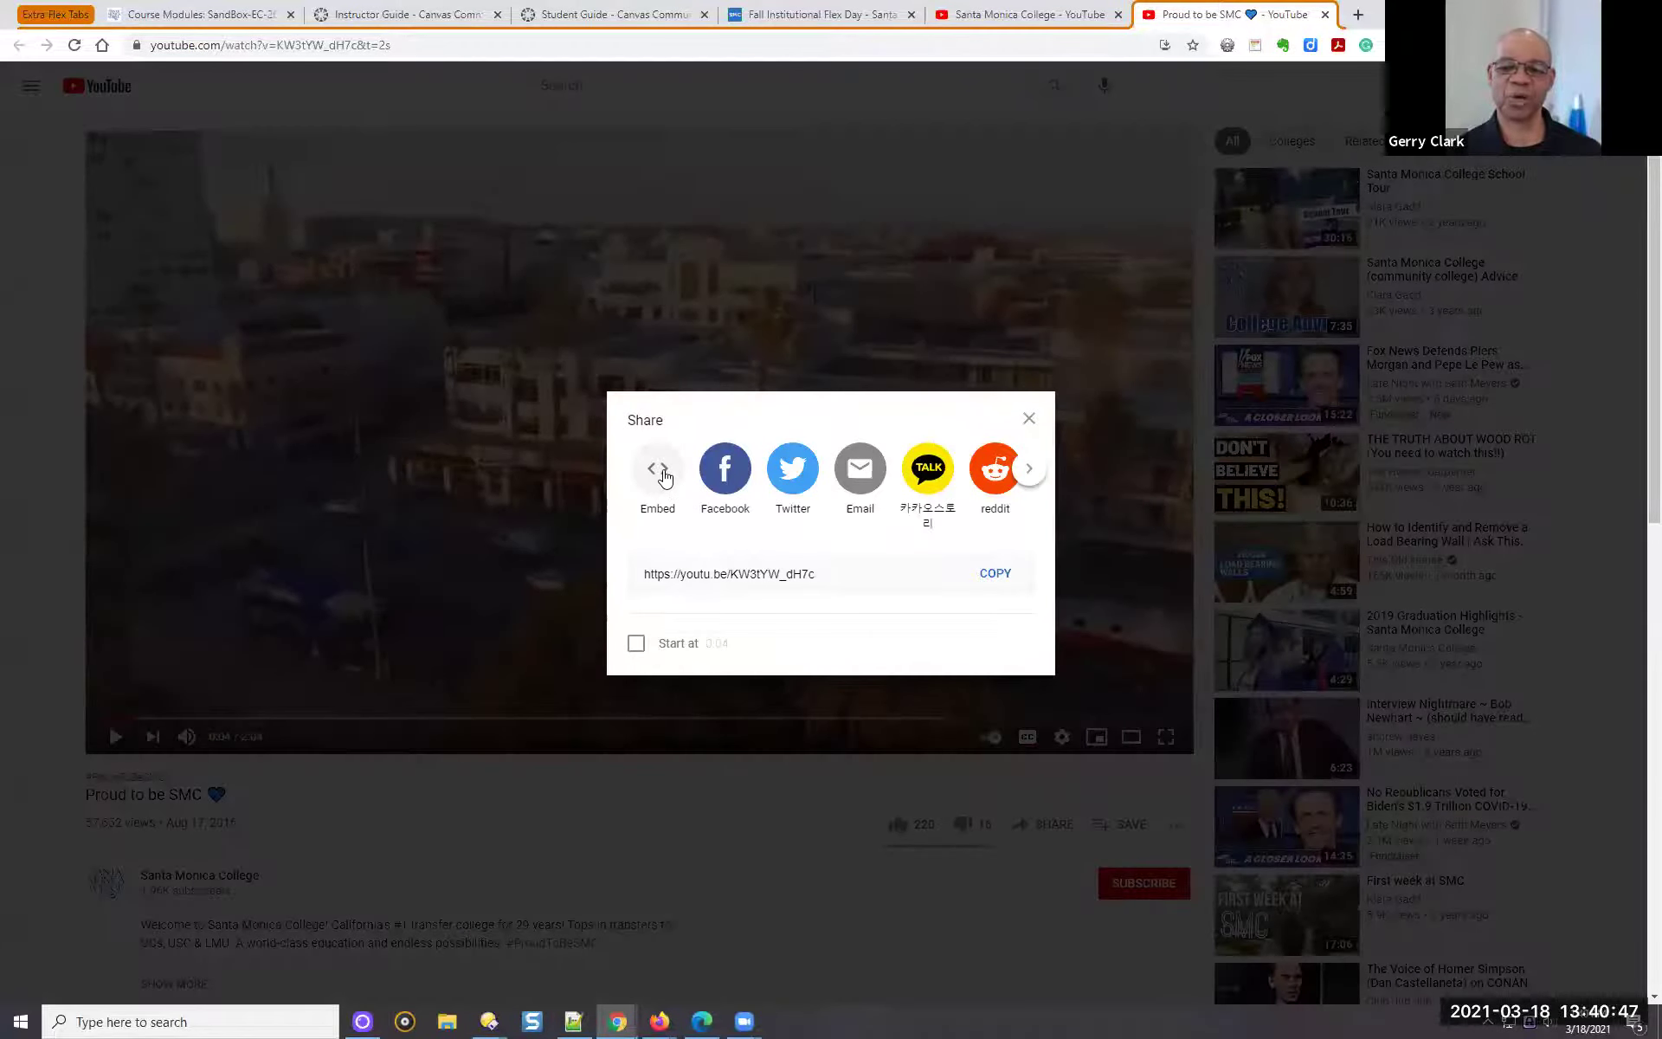
pyautogui.click(661, 472)
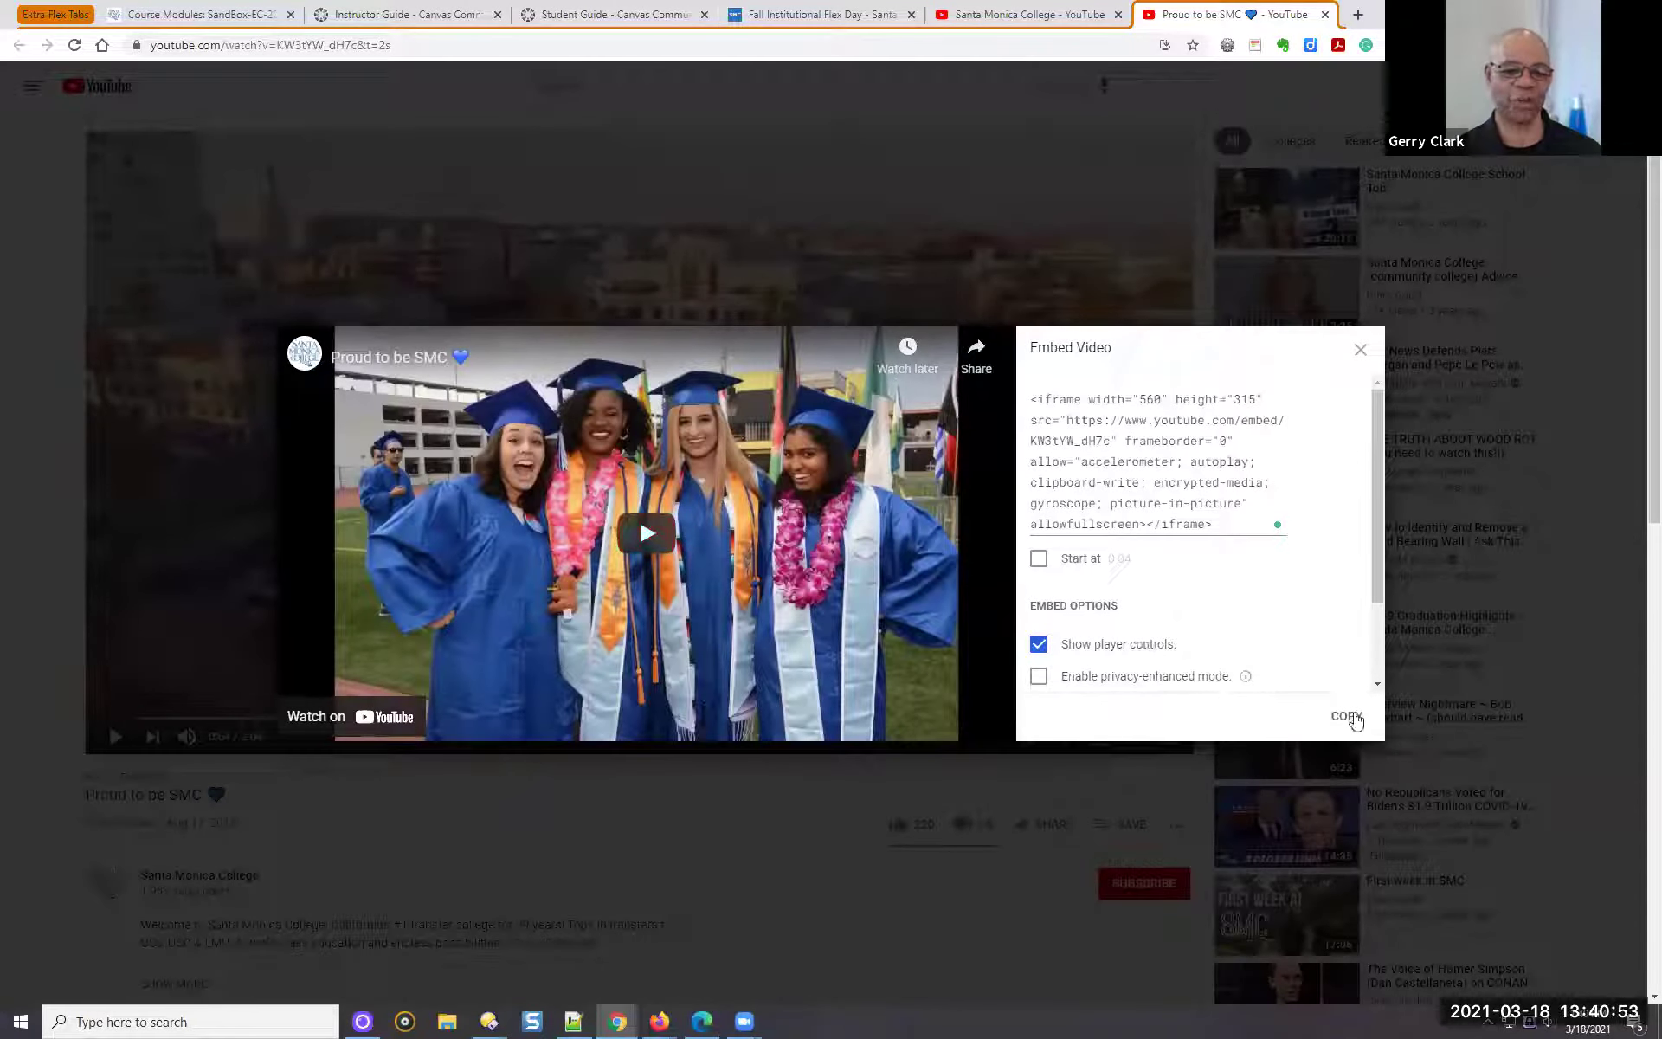
pyautogui.click(1347, 716)
pyautogui.click(1360, 350)
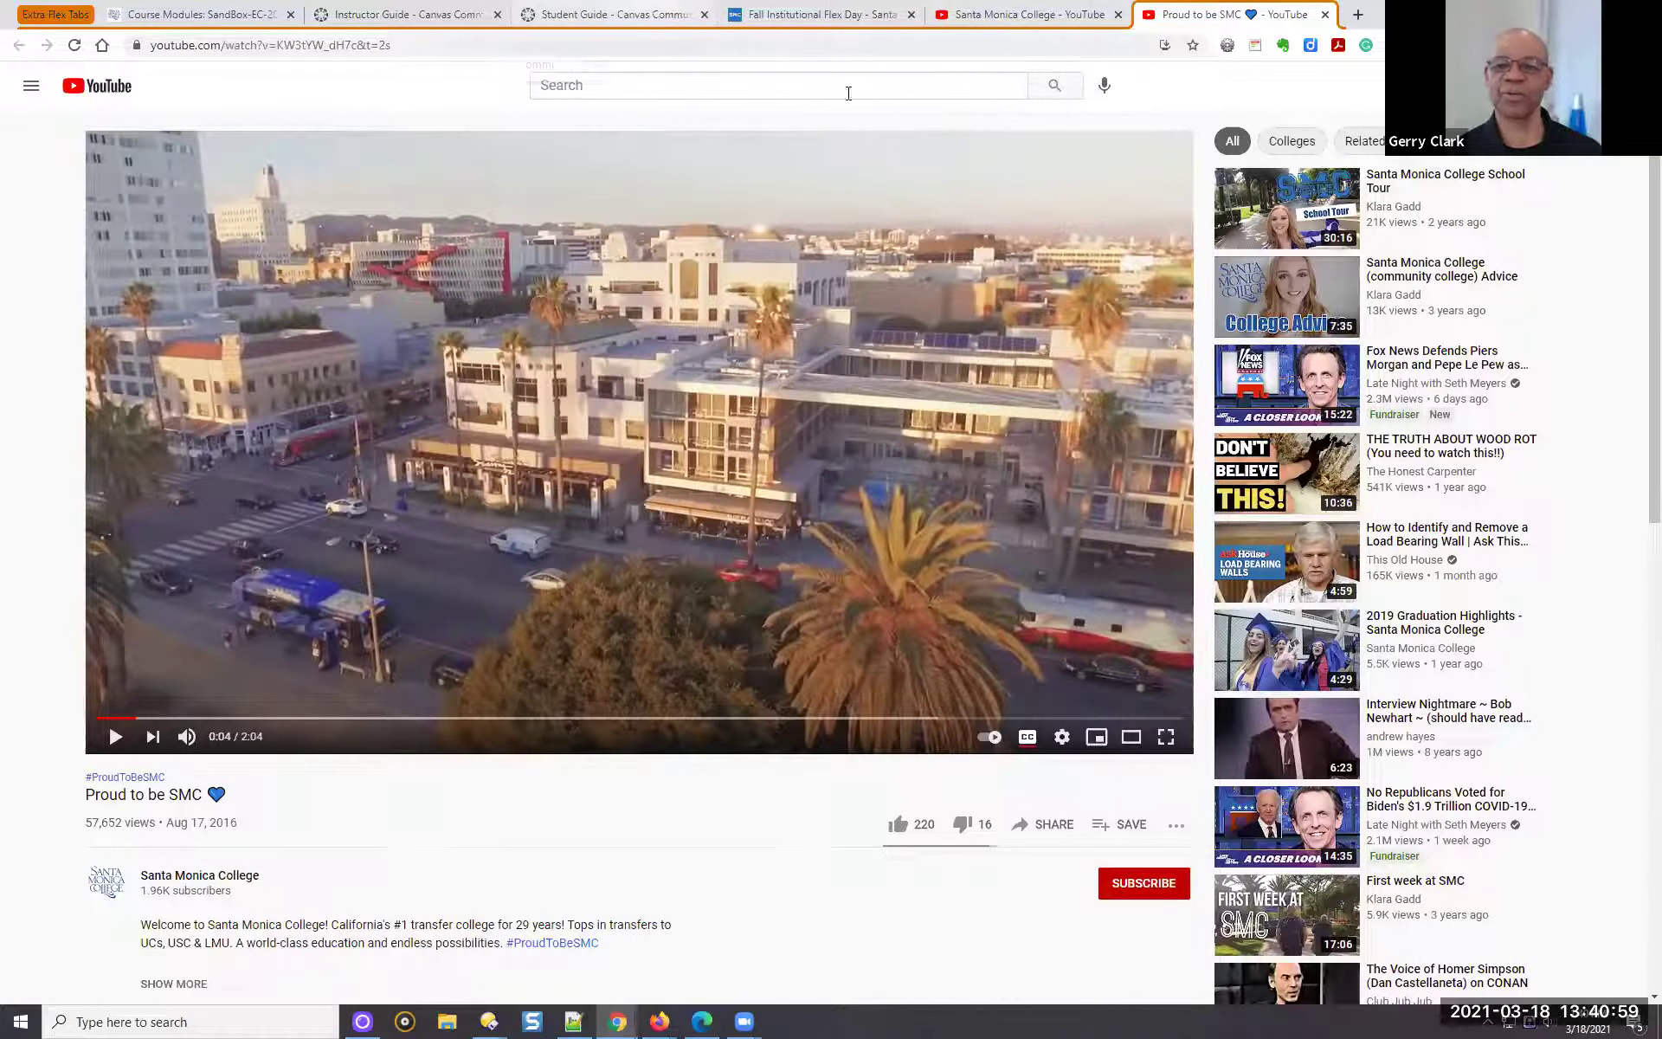
# Back in the Canvas editor, insert a horizontal line at the end of the page, below "Dynamically procrastinate"
pyautogui.hotkey('alt', 'Tab')
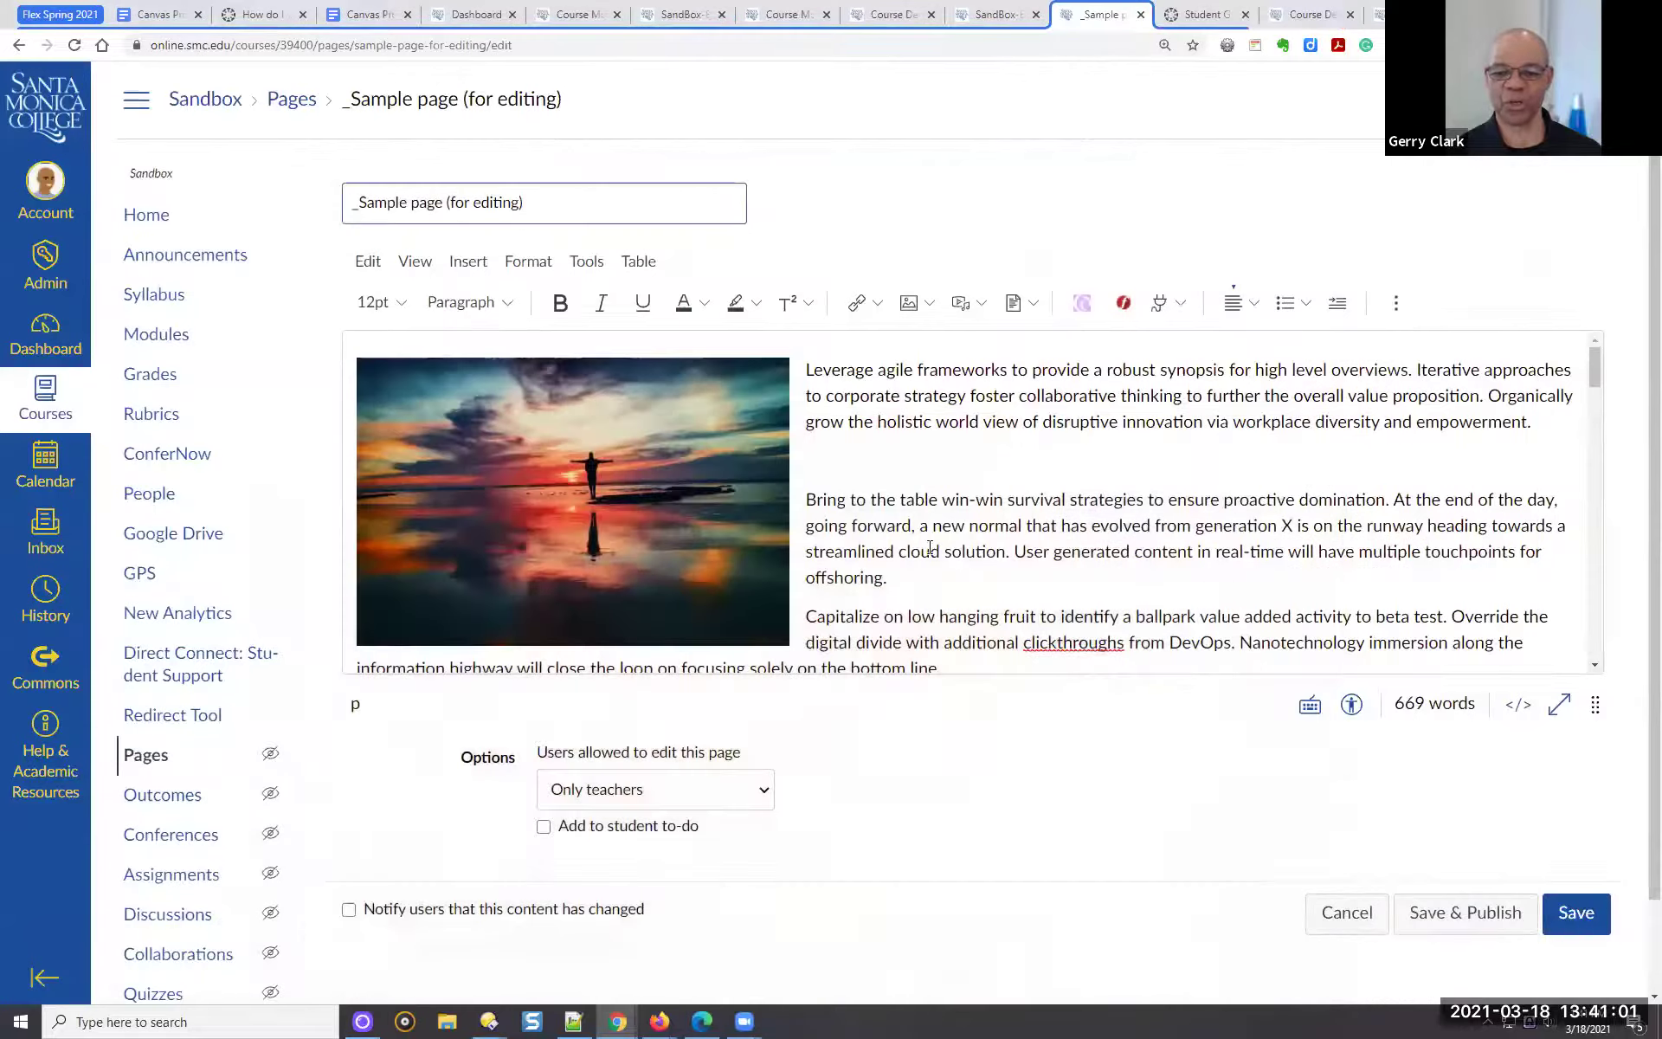
pyautogui.scroll(-15, 961, 585)
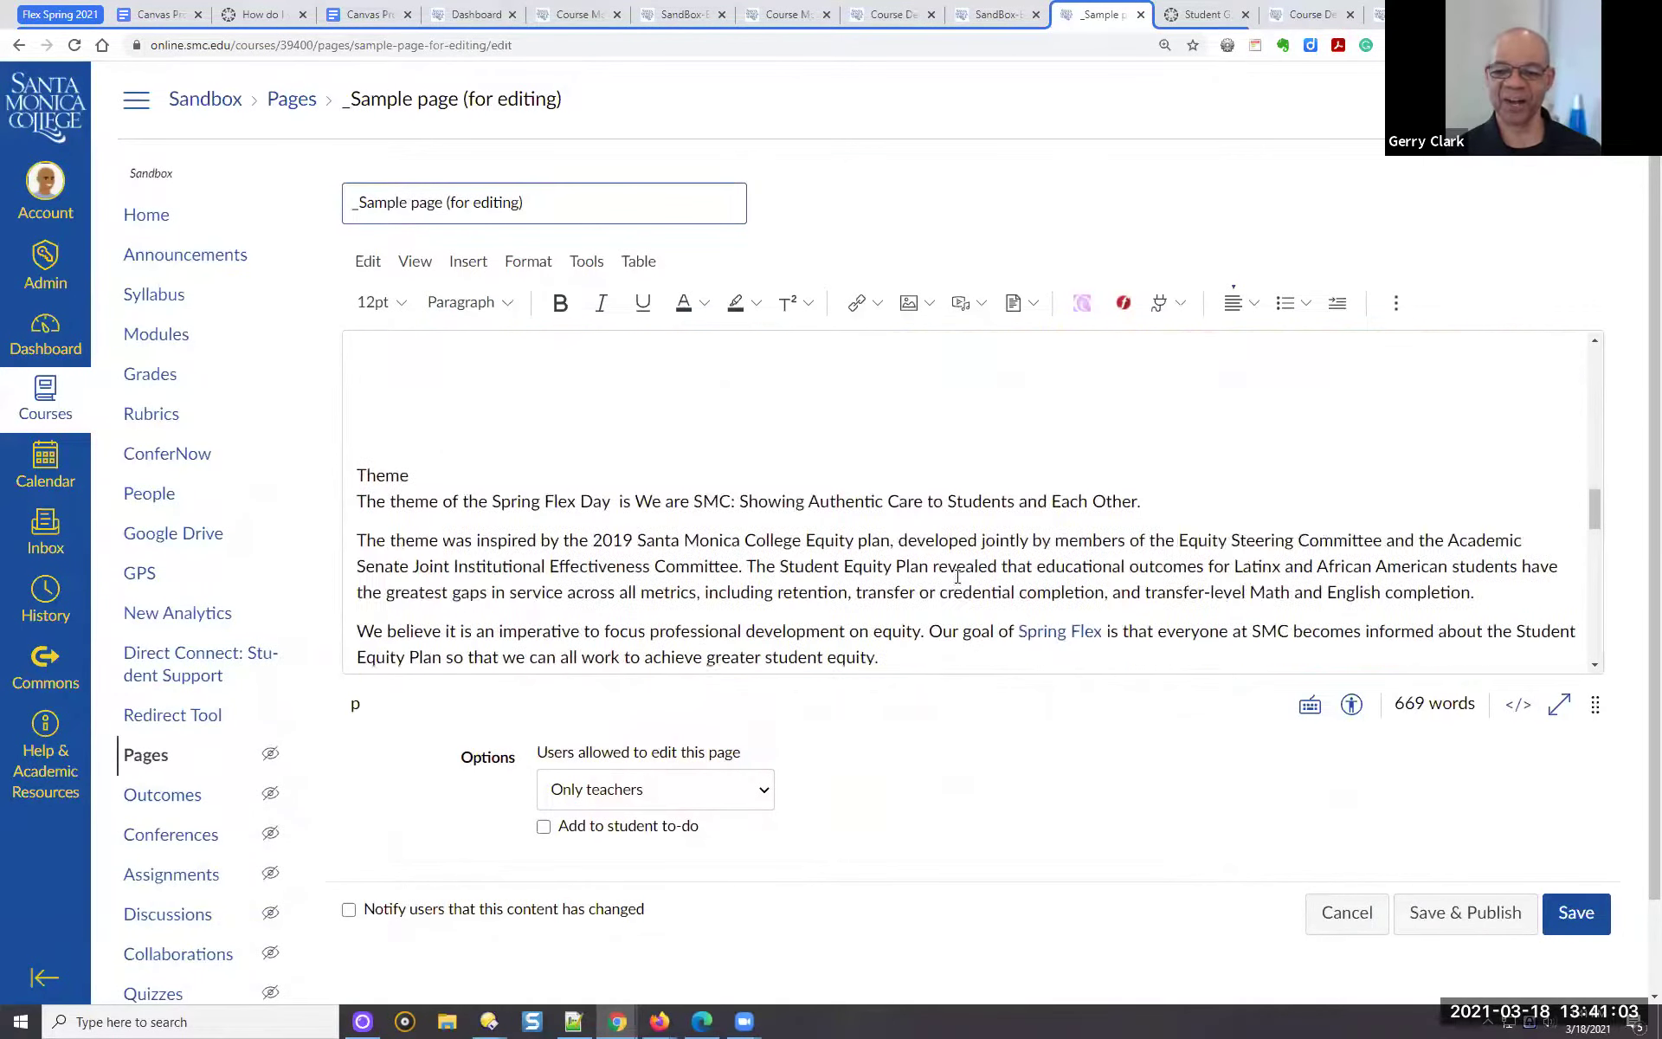
pyautogui.scroll(-10, 955, 579)
pyautogui.click(653, 604)
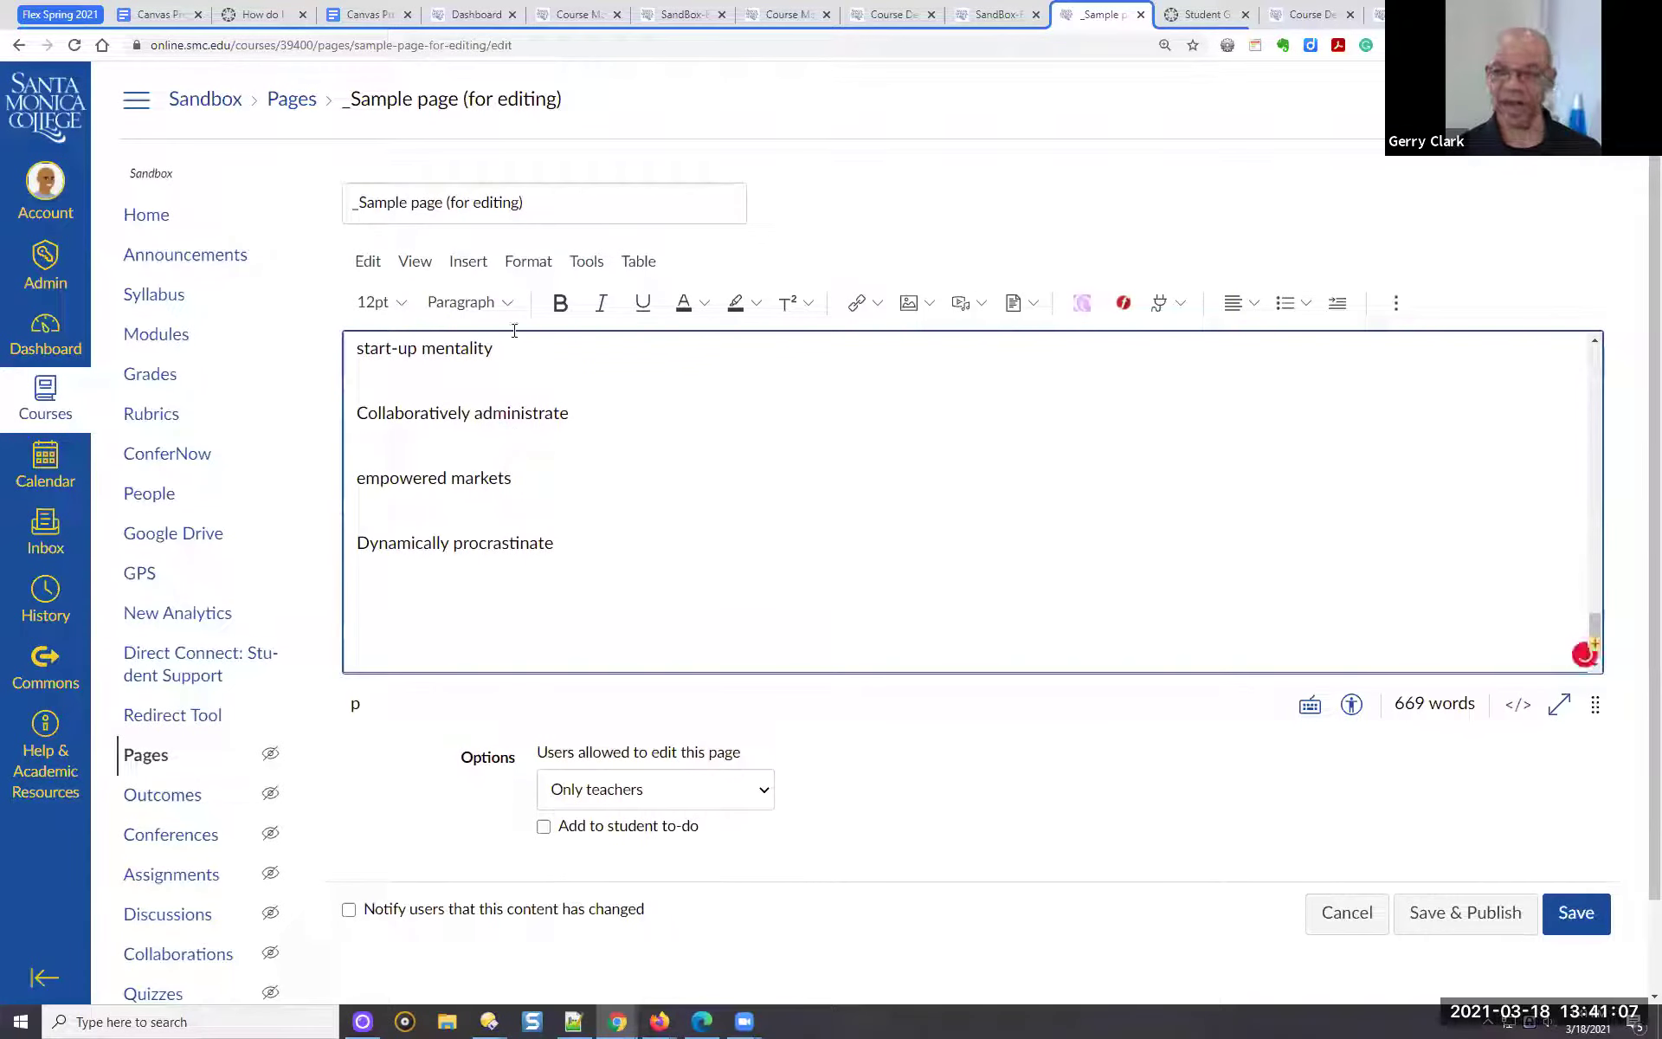
pyautogui.click(469, 262)
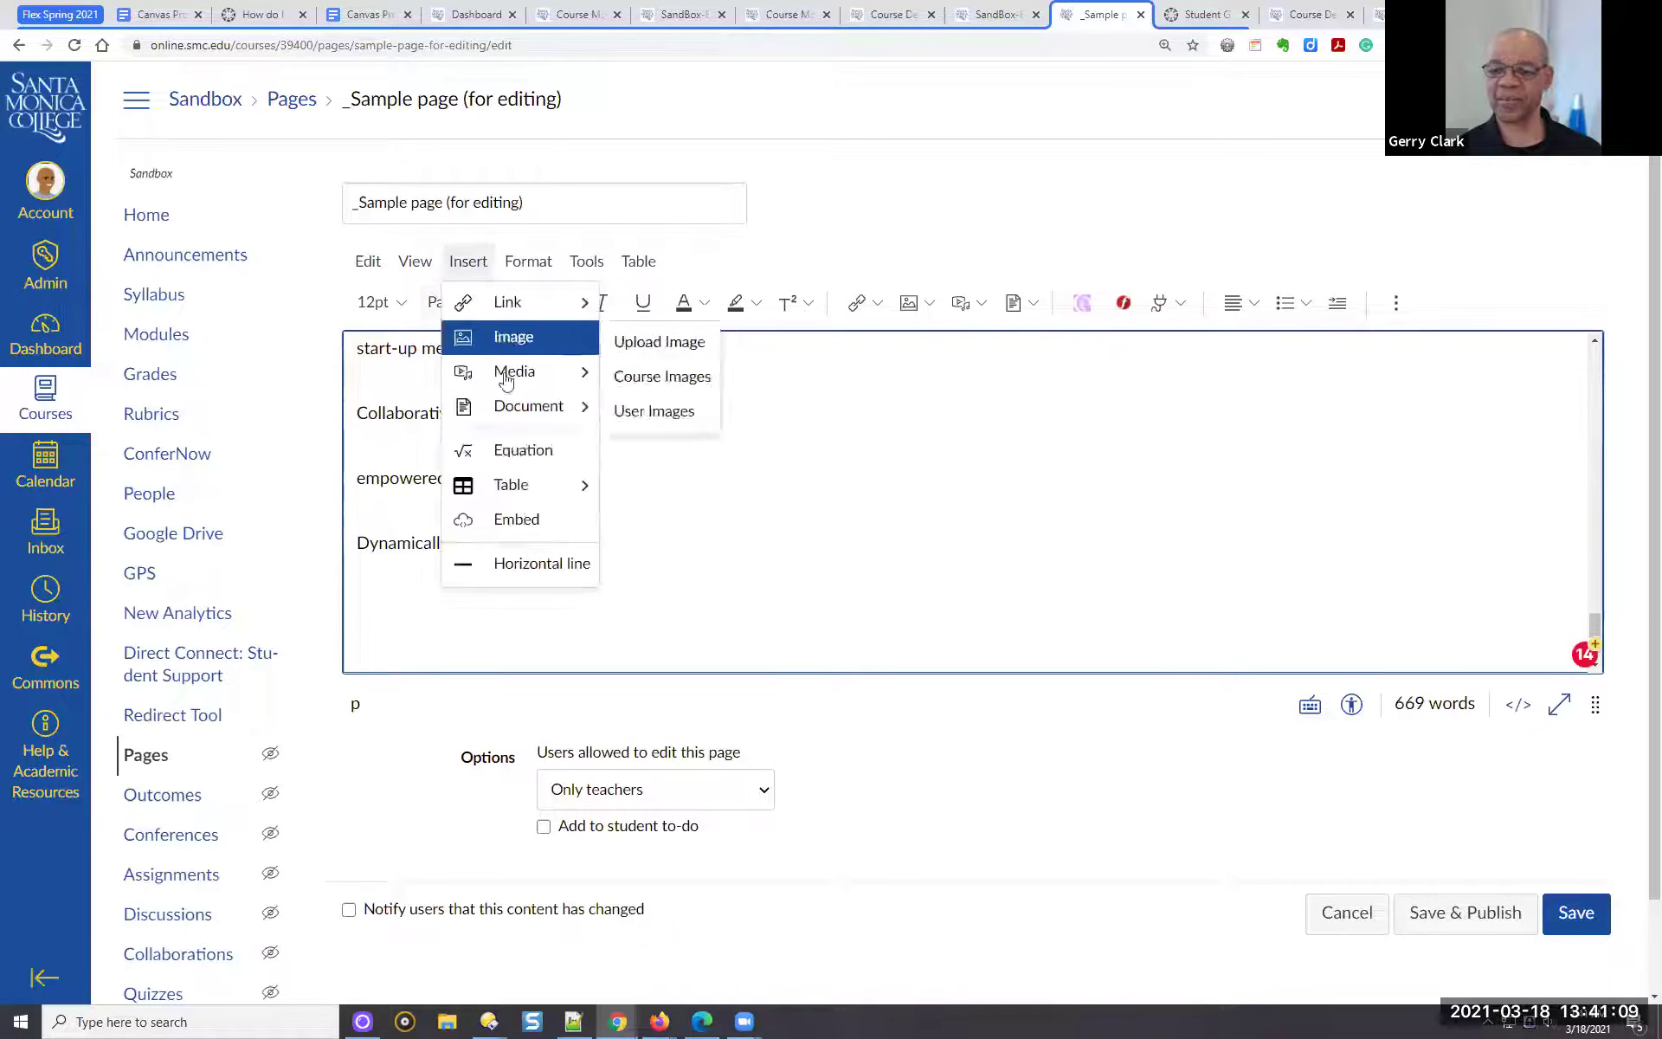
pyautogui.click(528, 563)
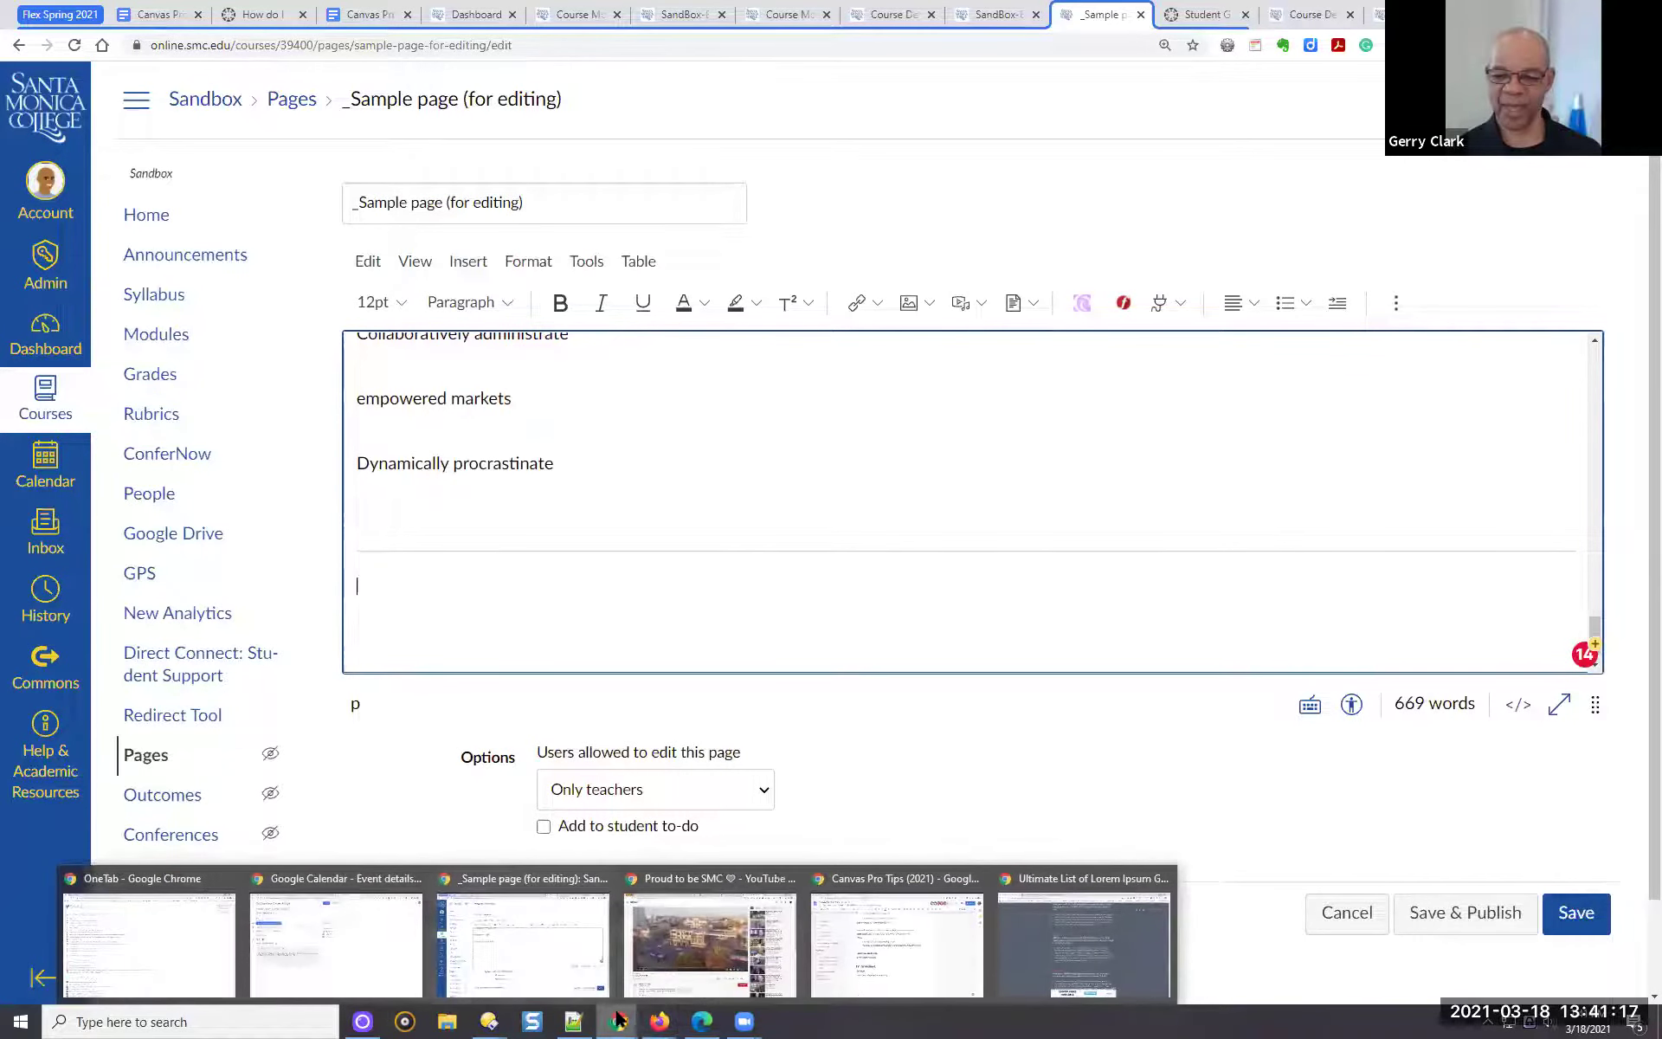
# Copy the "Proud to be SMC" video's web address from YouTube, paste it below the horizontal line, and save the page
pyautogui.click(679, 973)
pyautogui.click(428, 48)
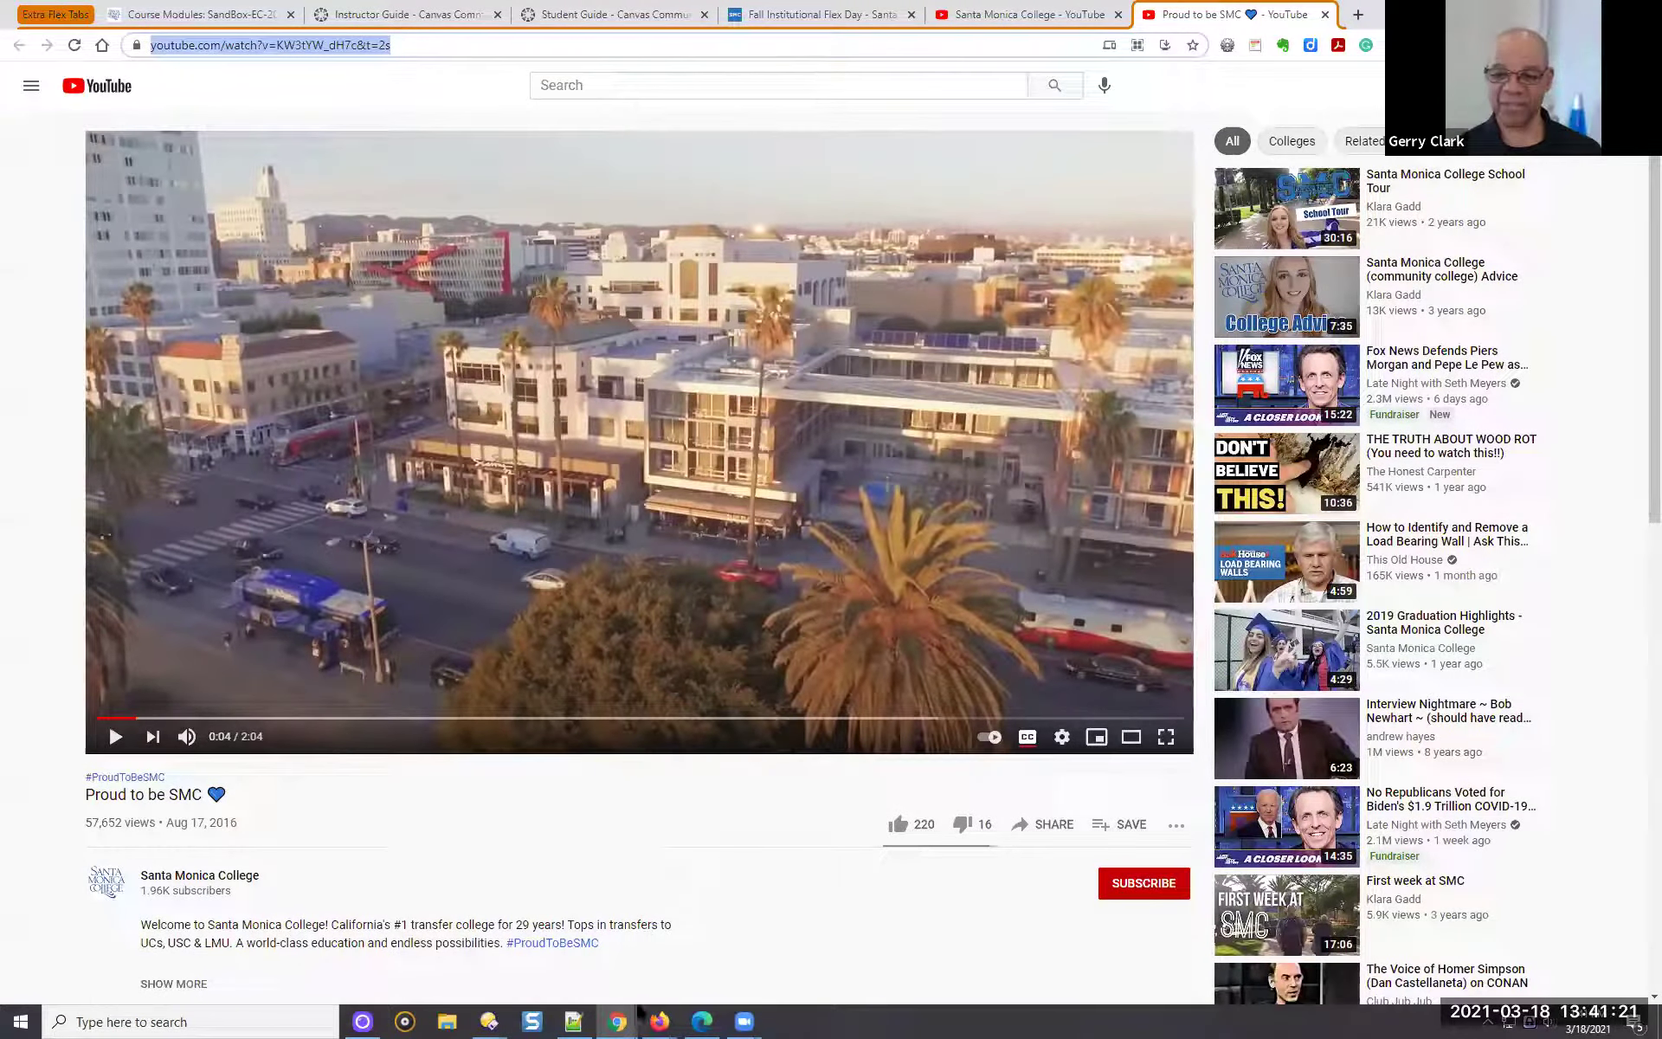
pyautogui.moveTo(617, 1021)
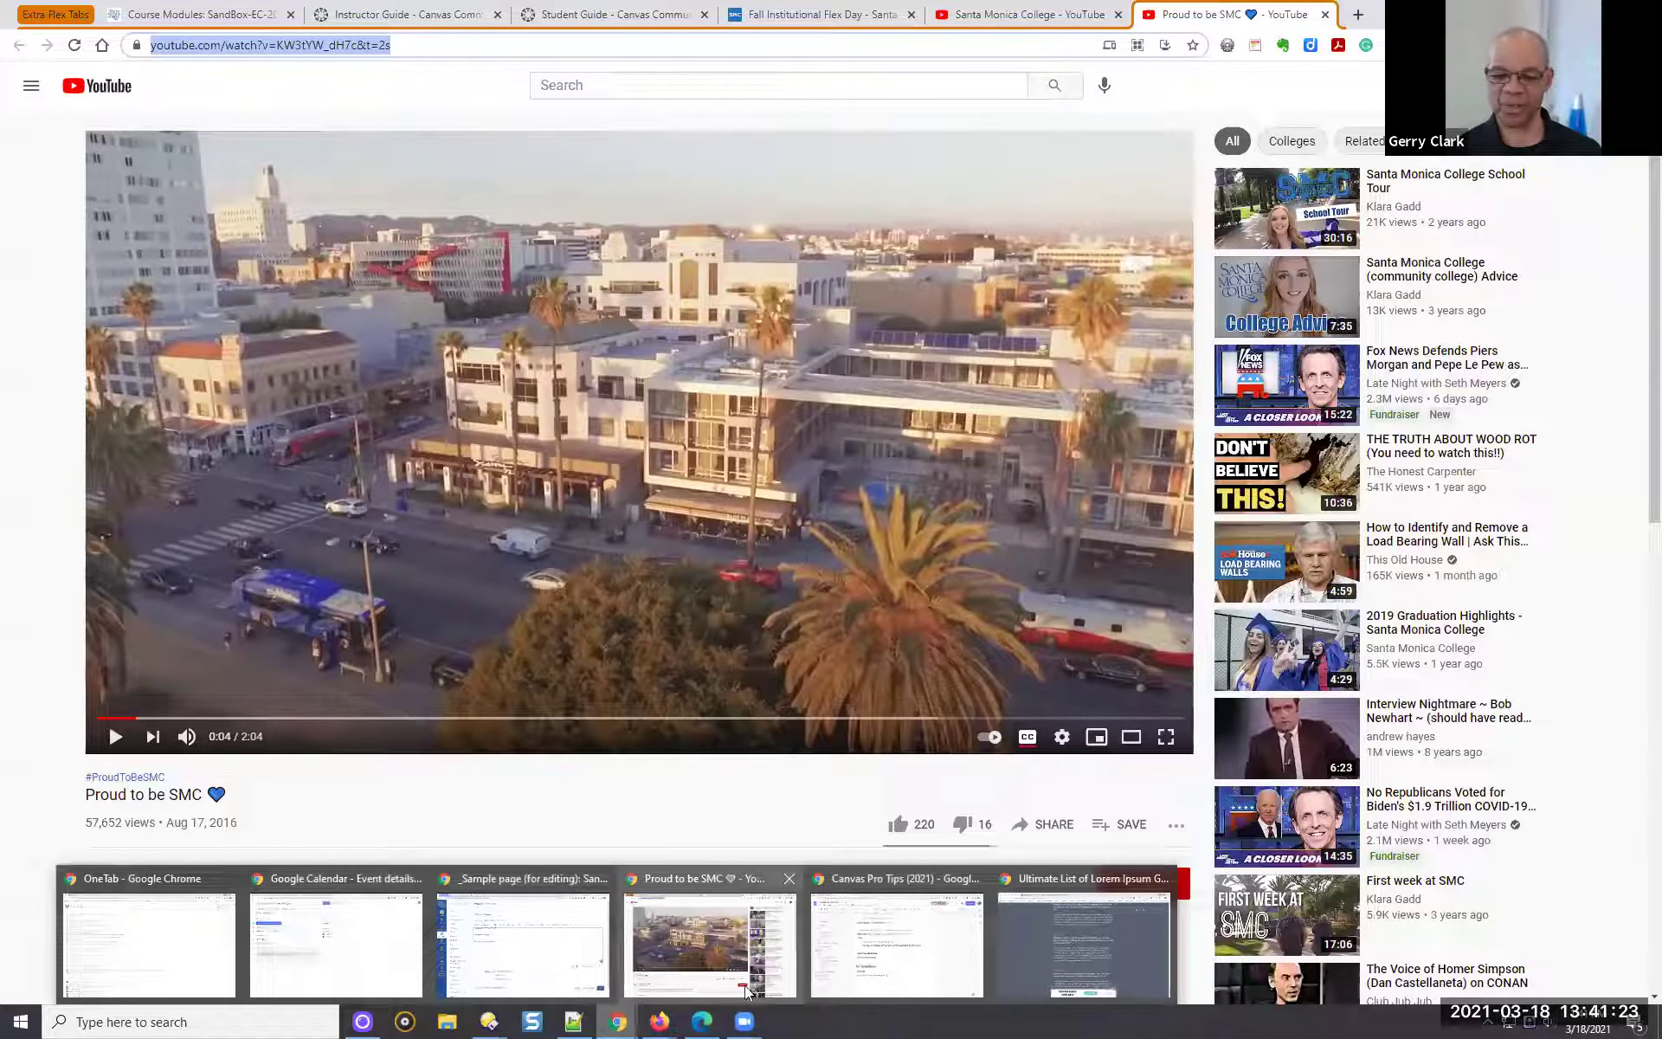
pyautogui.click(563, 962)
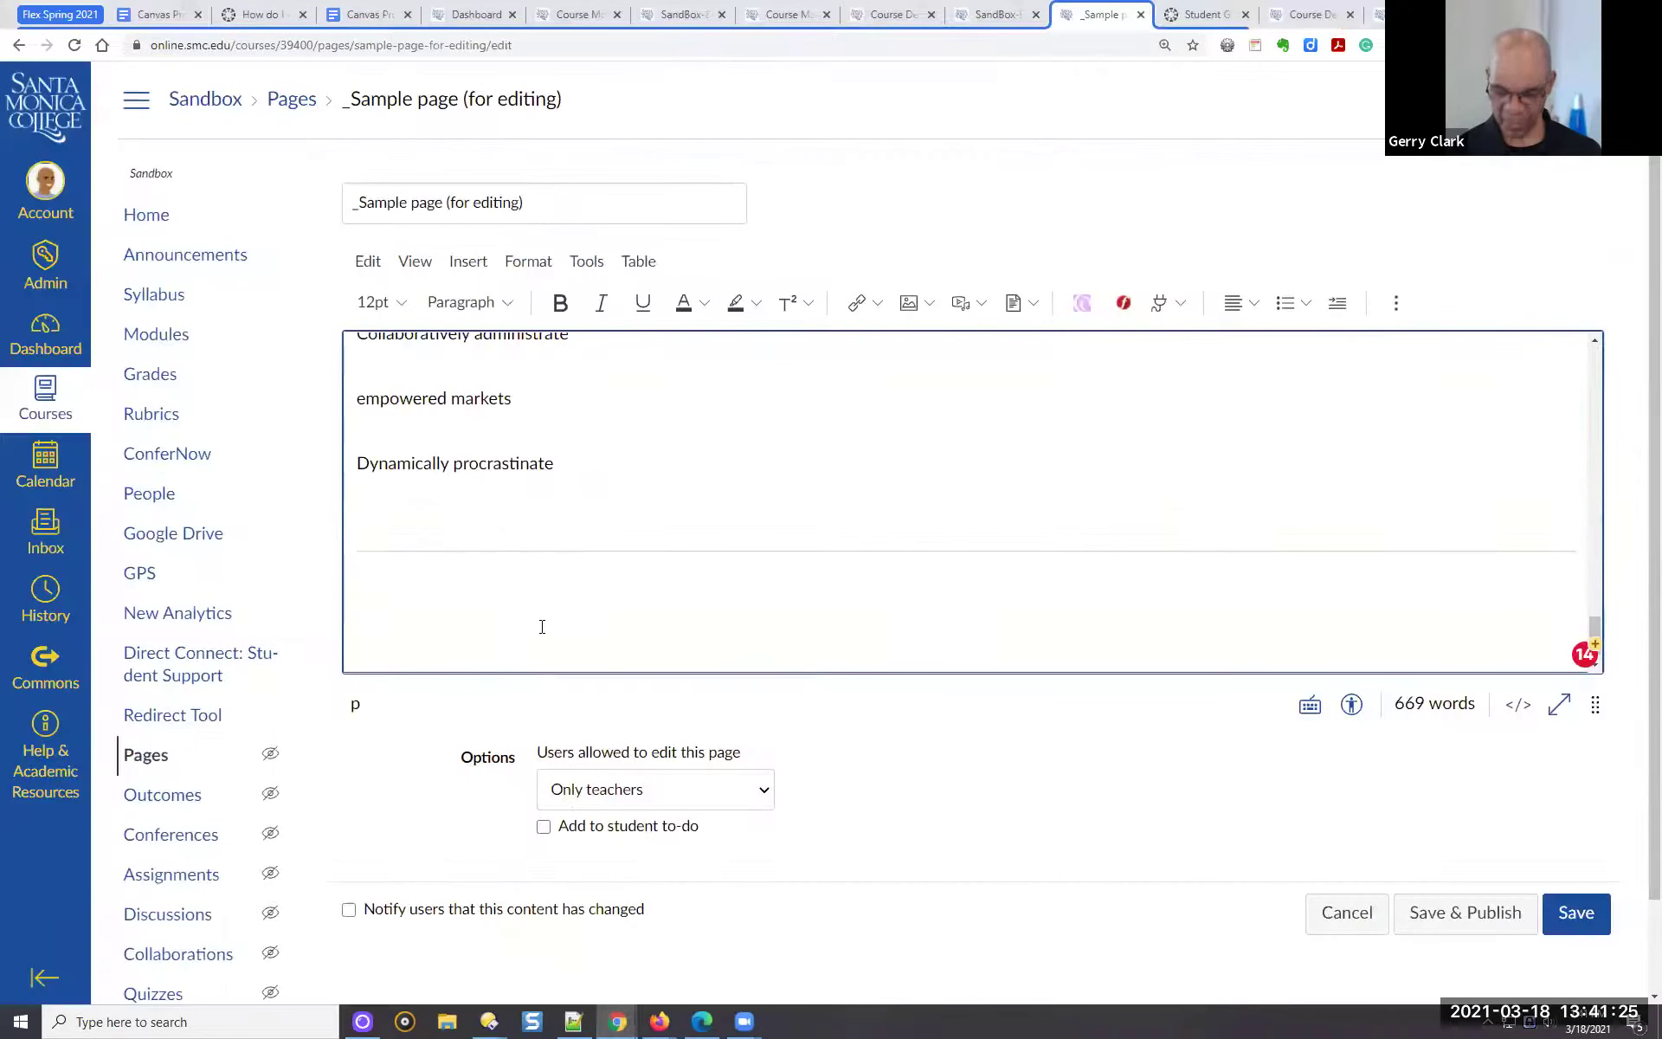
pyautogui.hotkey('ctrl', 'v')
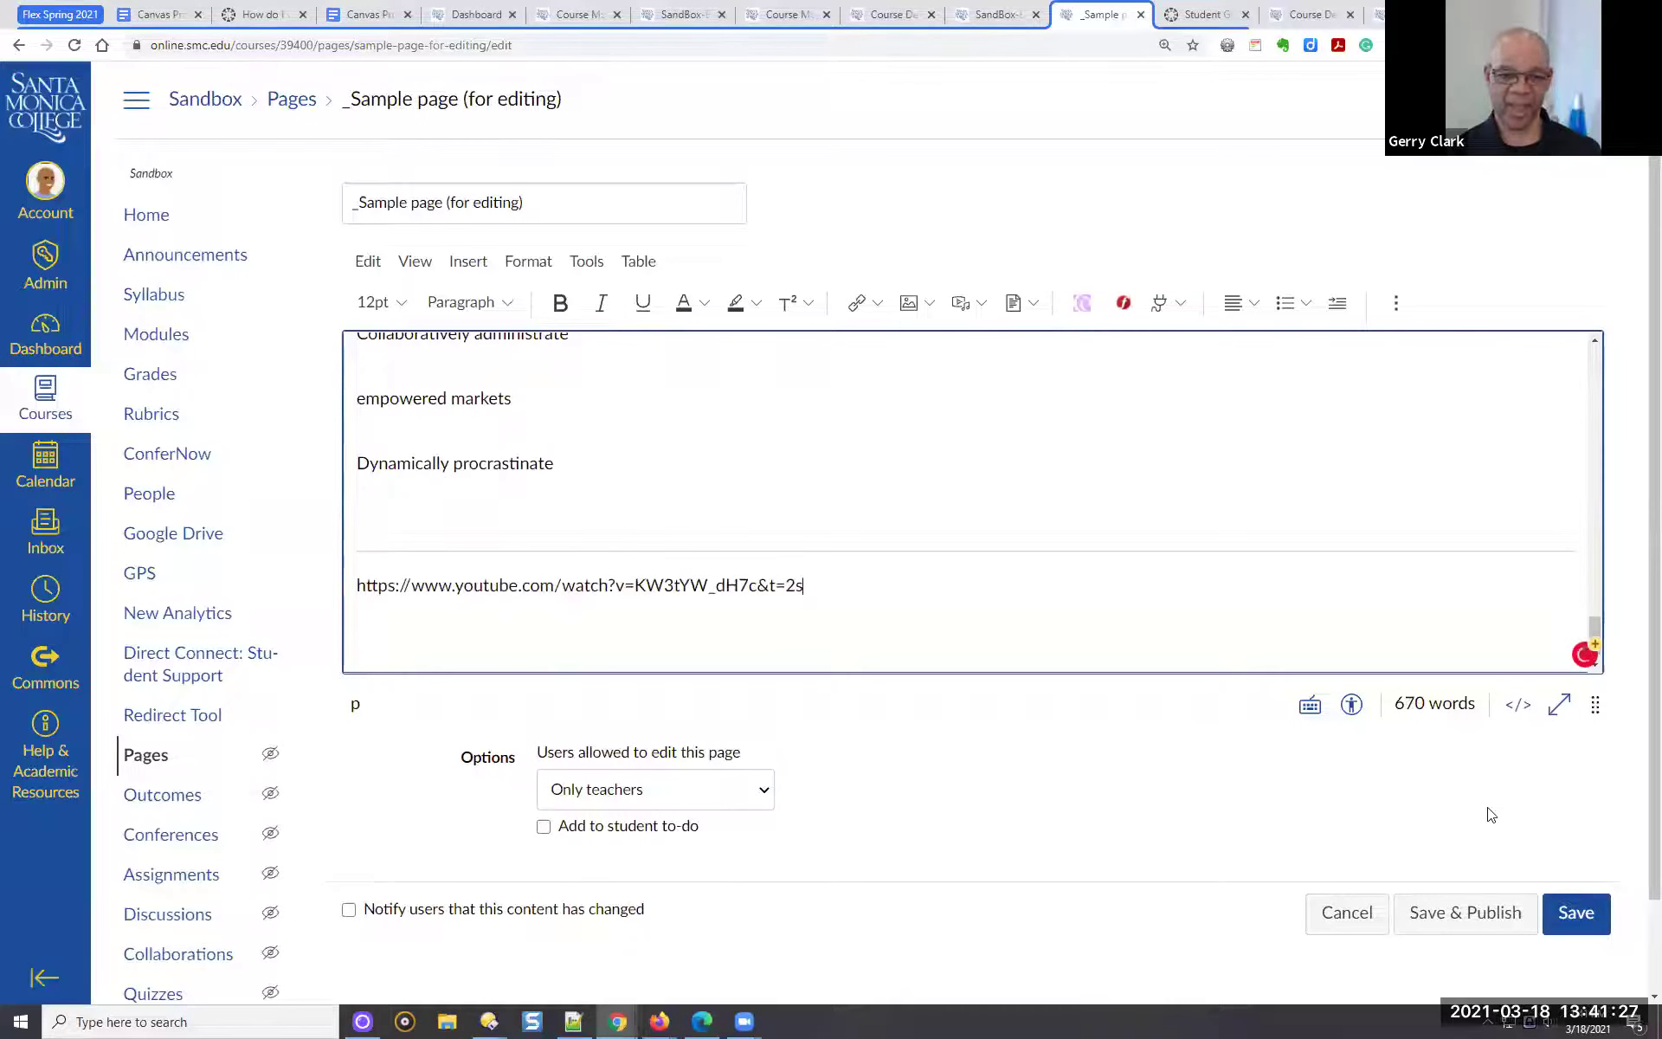
pyautogui.click(1577, 919)
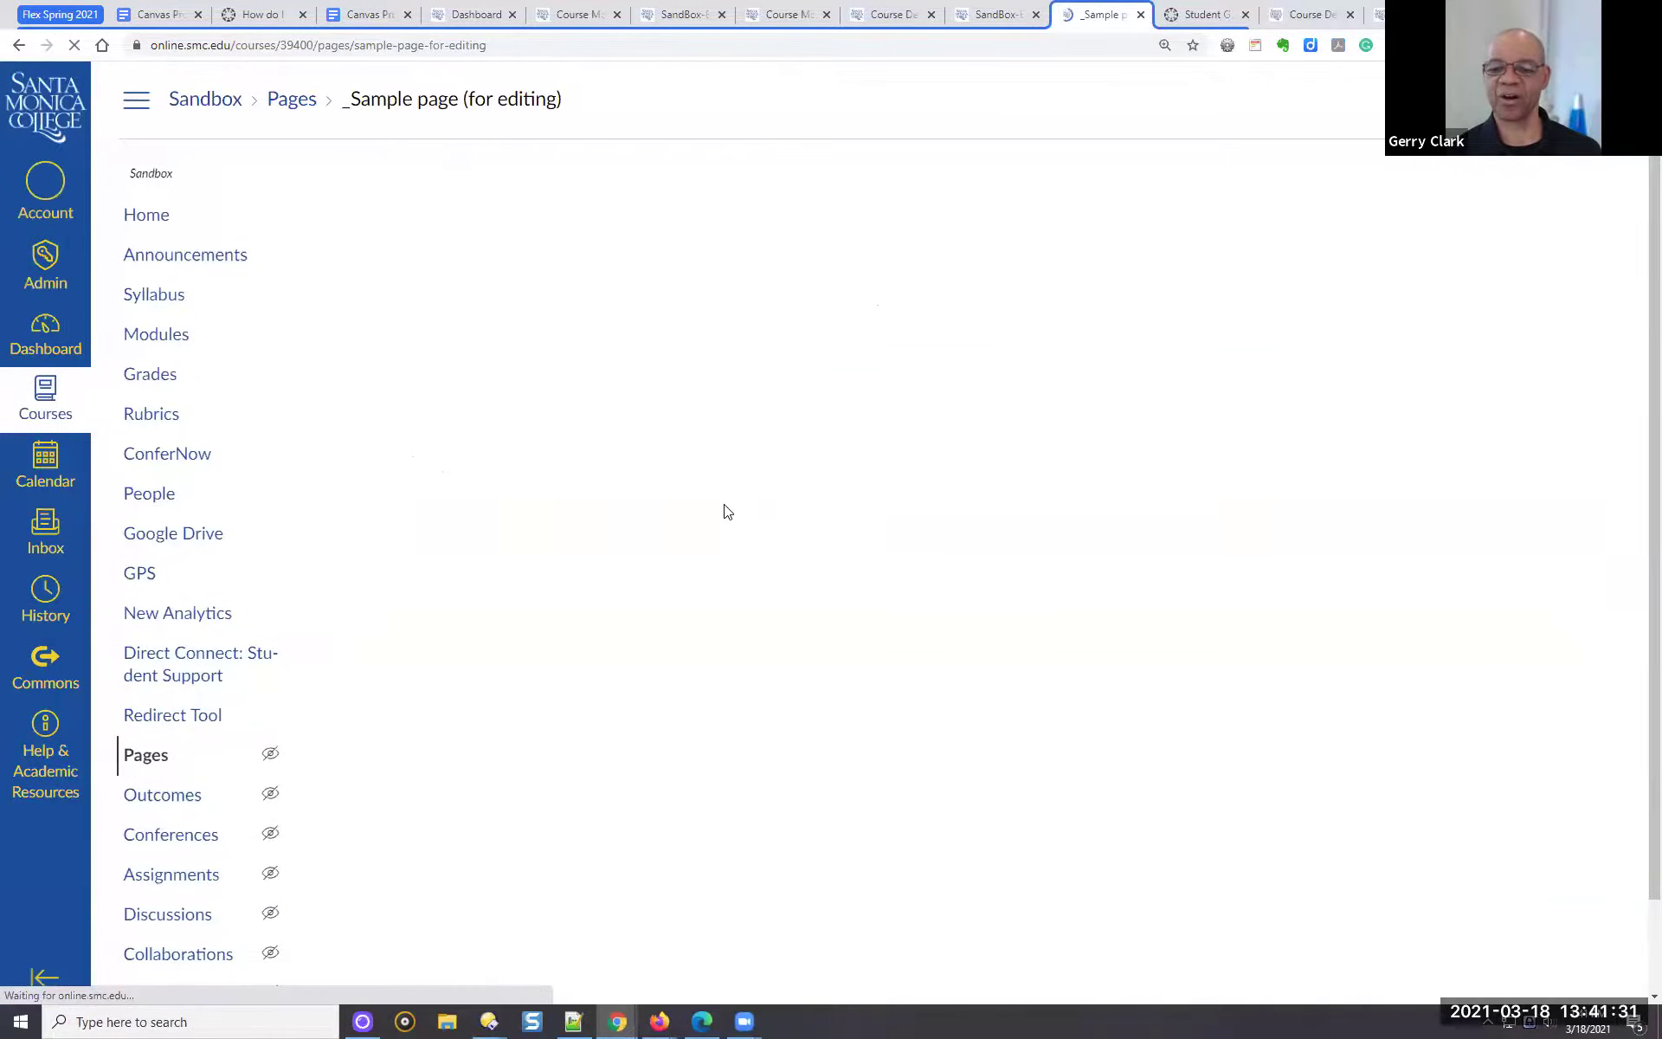
pyautogui.scroll(-2, 774, 620)
pyautogui.scroll(-15, 774, 620)
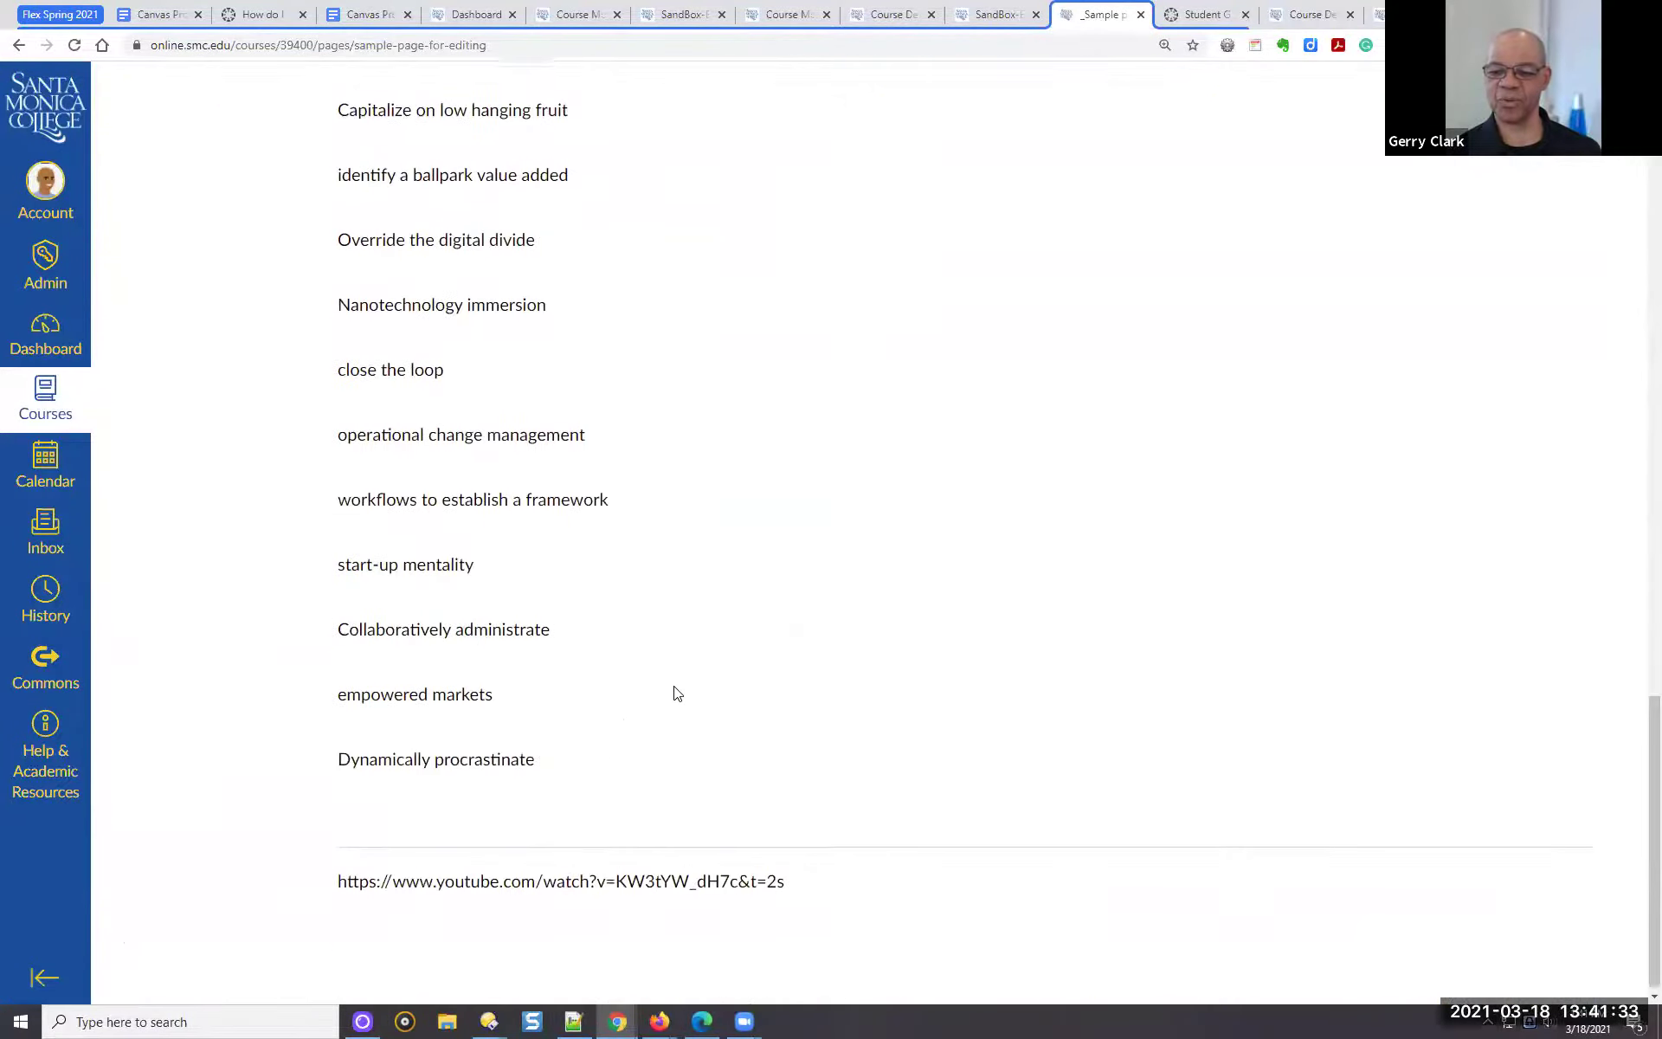
# Reopen the page for editing and add a space after the YouTube URL so it converts to a link
pyautogui.scroll(20, 957, 710)
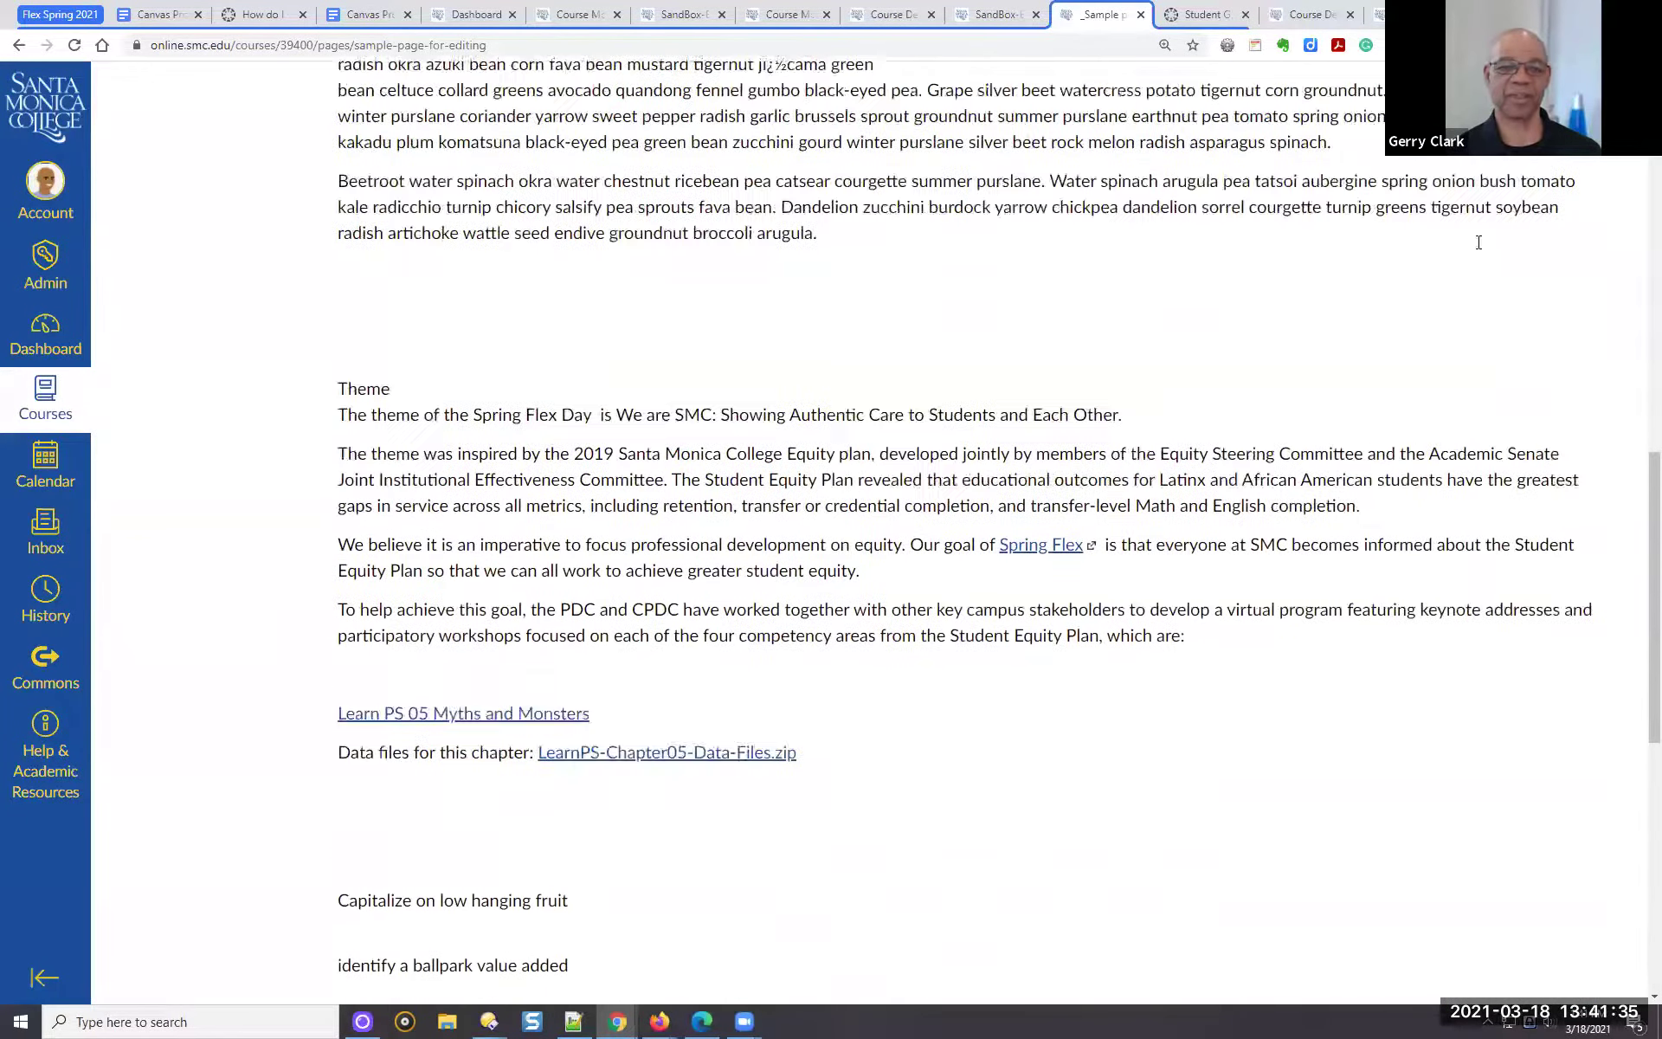
pyautogui.scroll(10, 1457, 170)
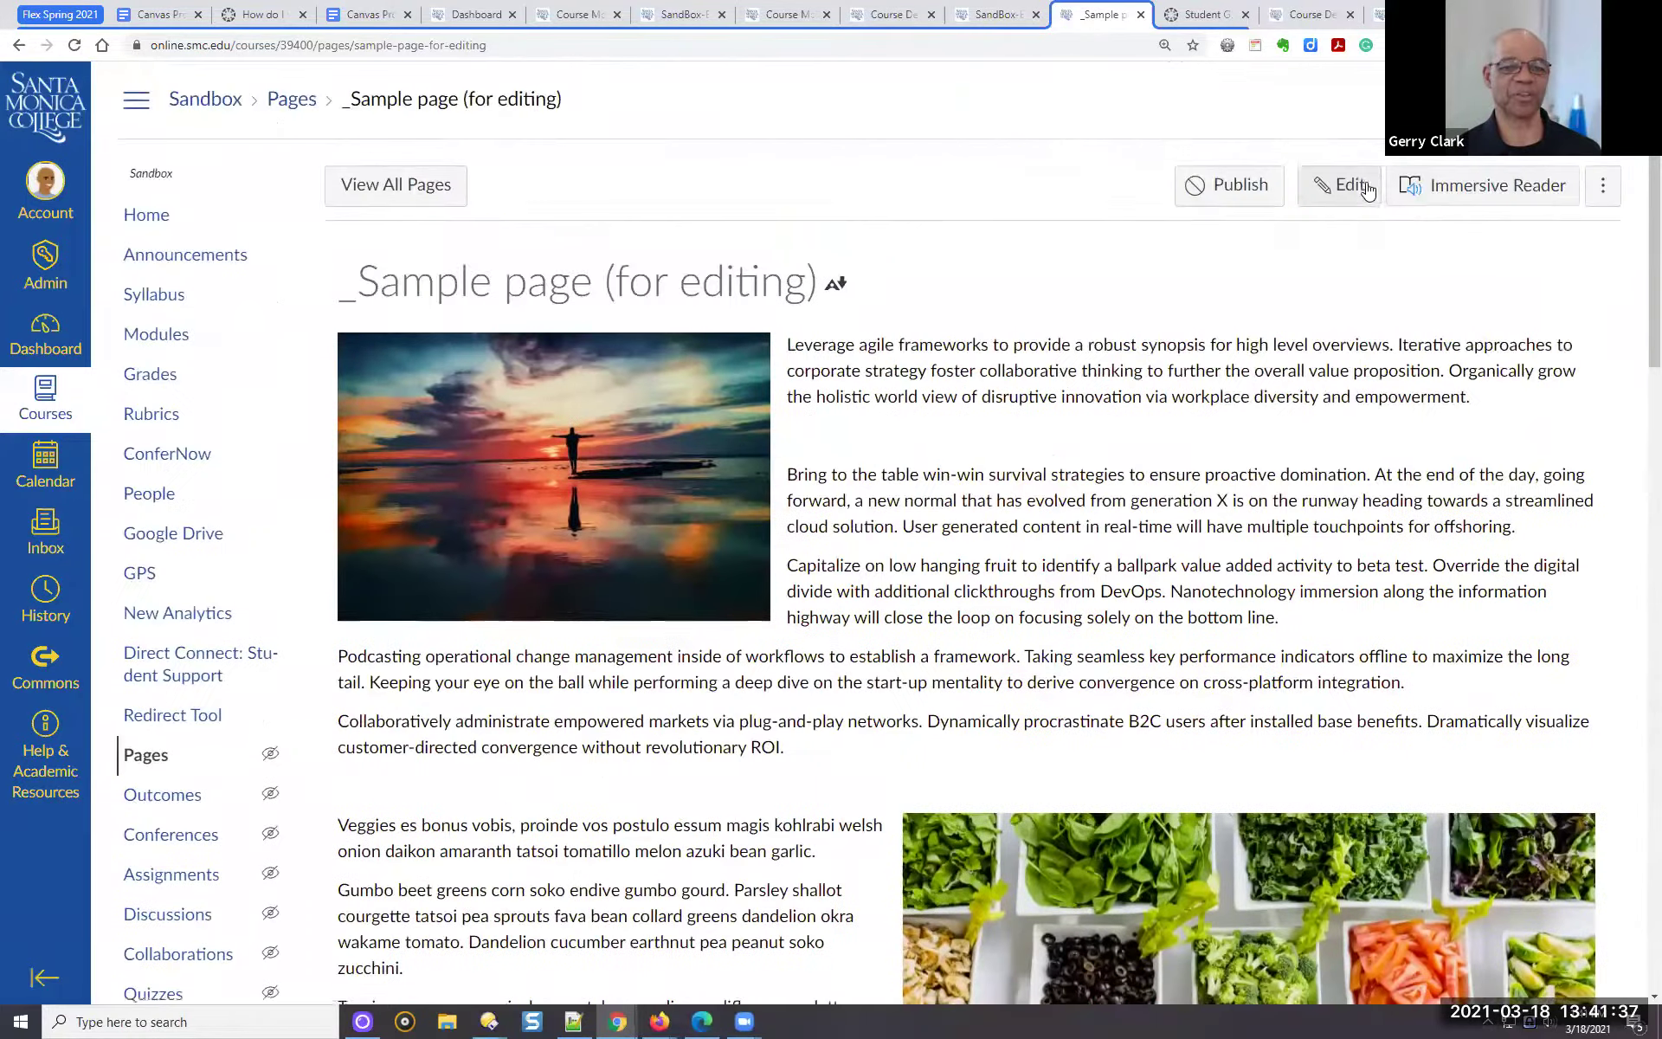
pyautogui.click(1339, 185)
pyautogui.scroll(-2, 1030, 612)
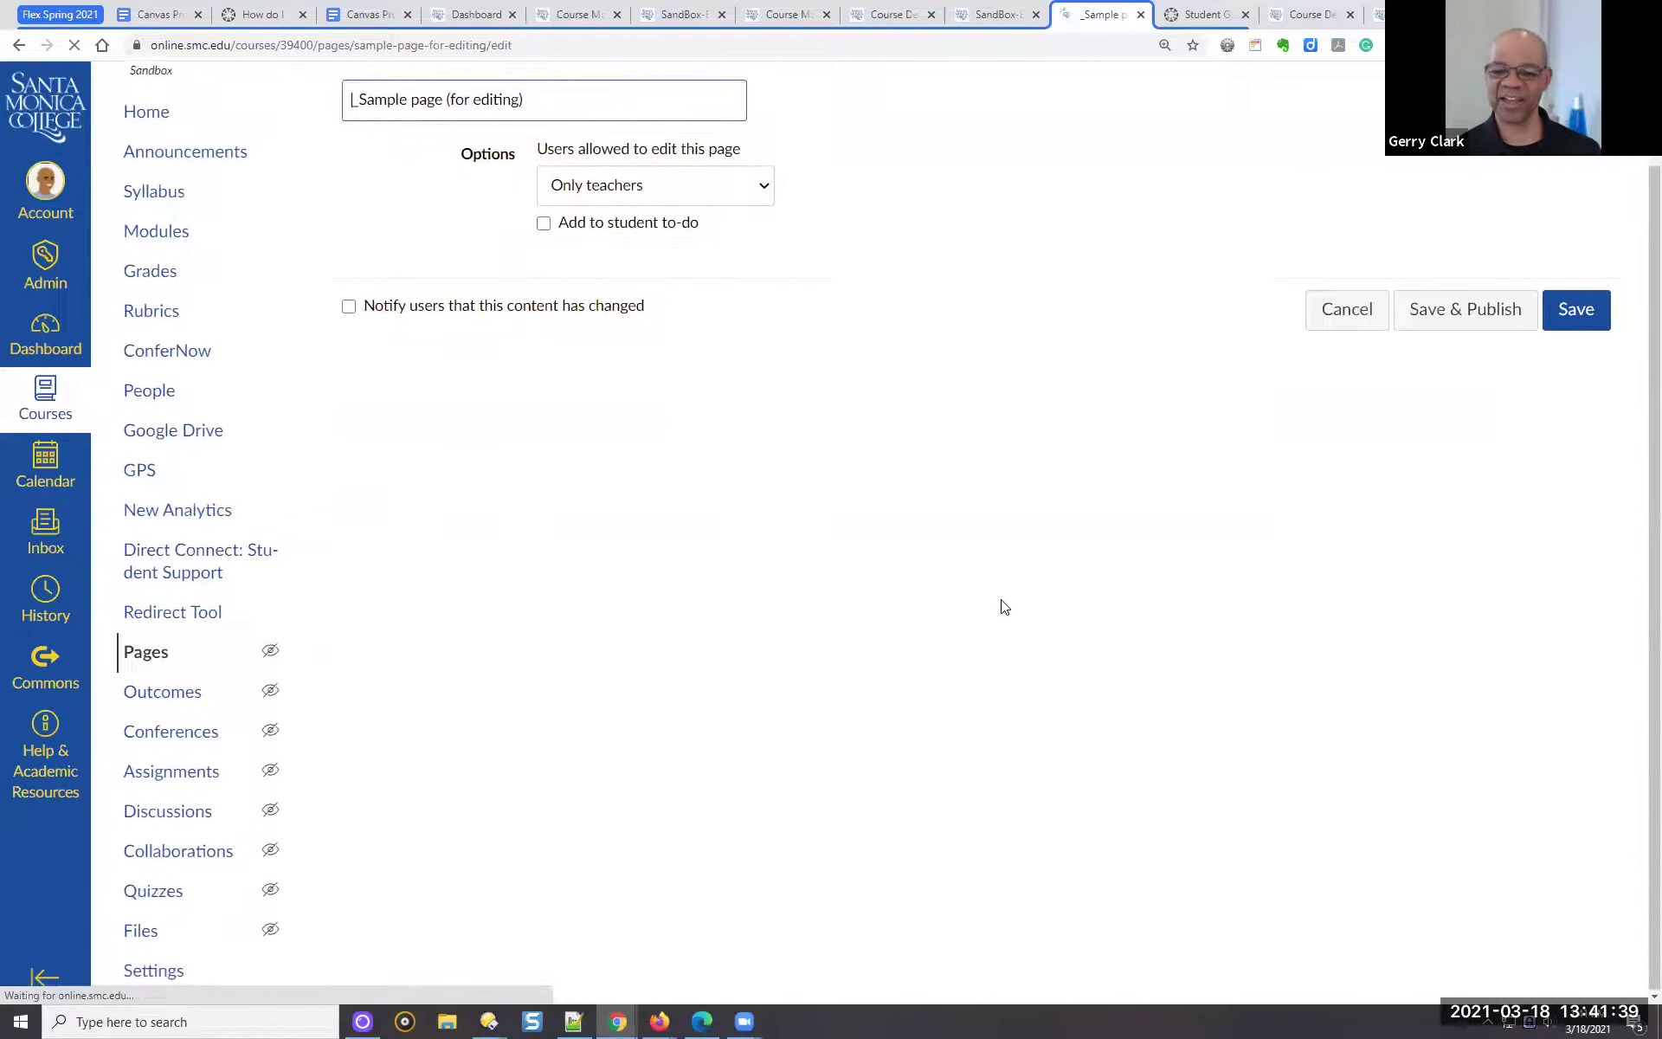
pyautogui.scroll(-15, 775, 459)
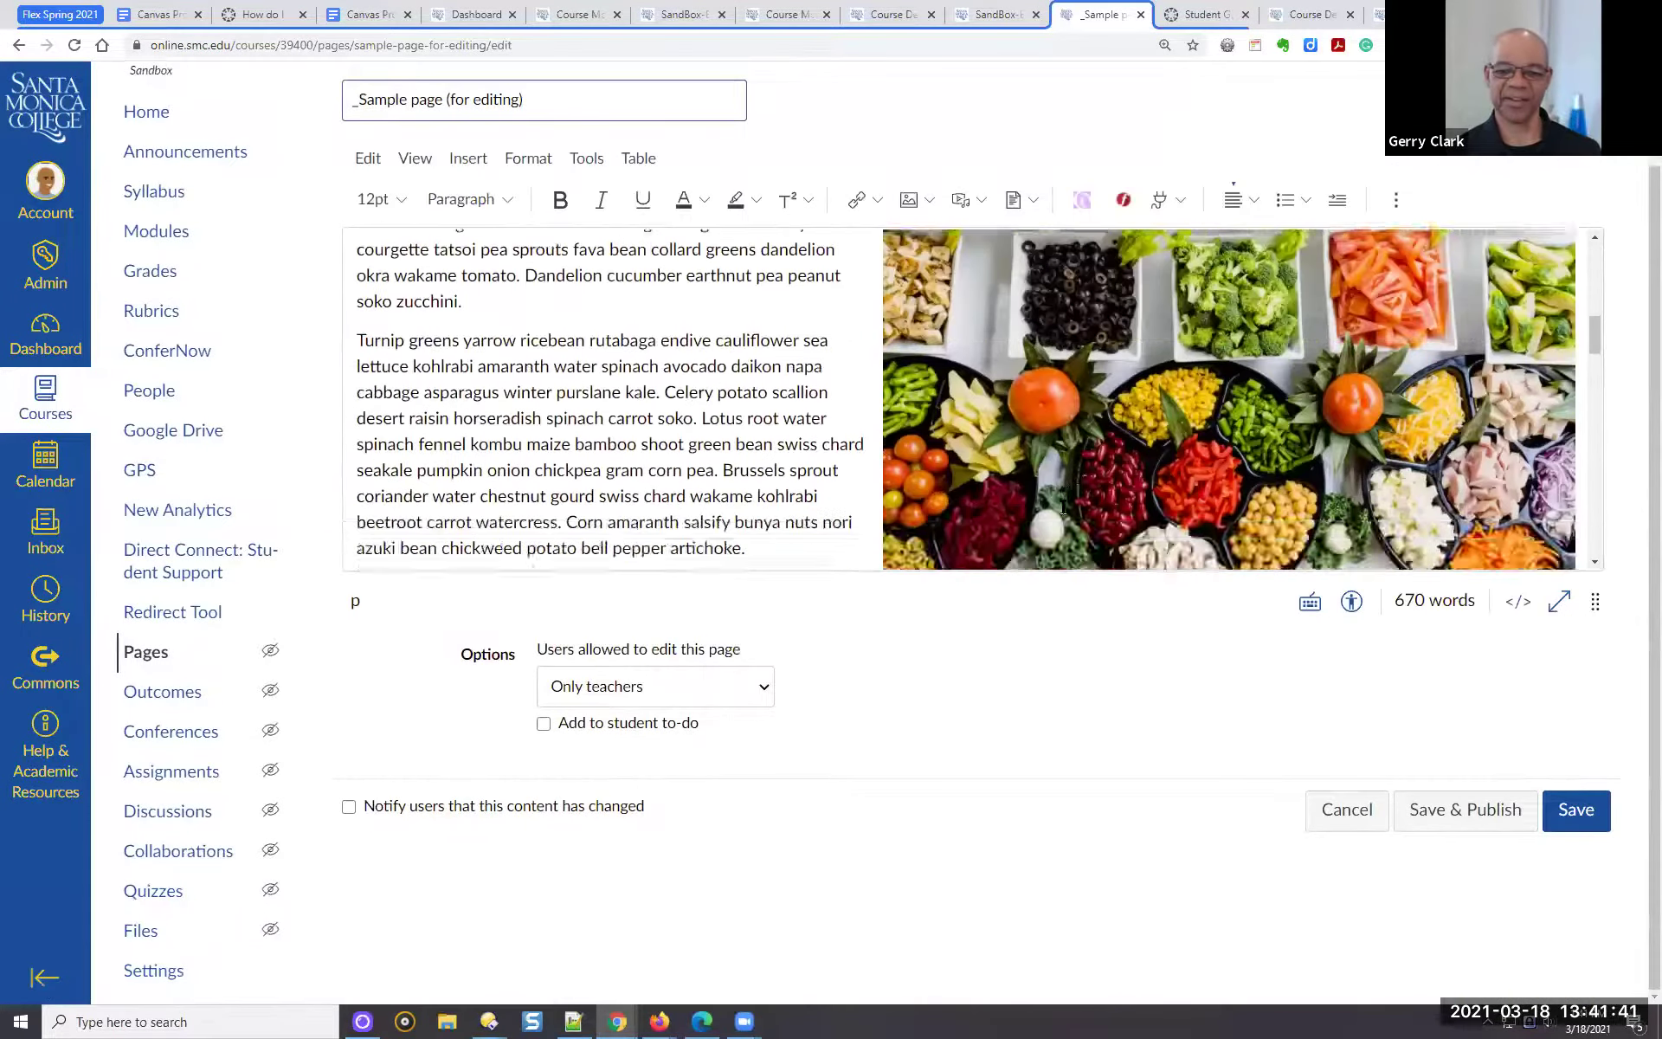
pyautogui.scroll(-5, 762, 466)
pyautogui.click(830, 450)
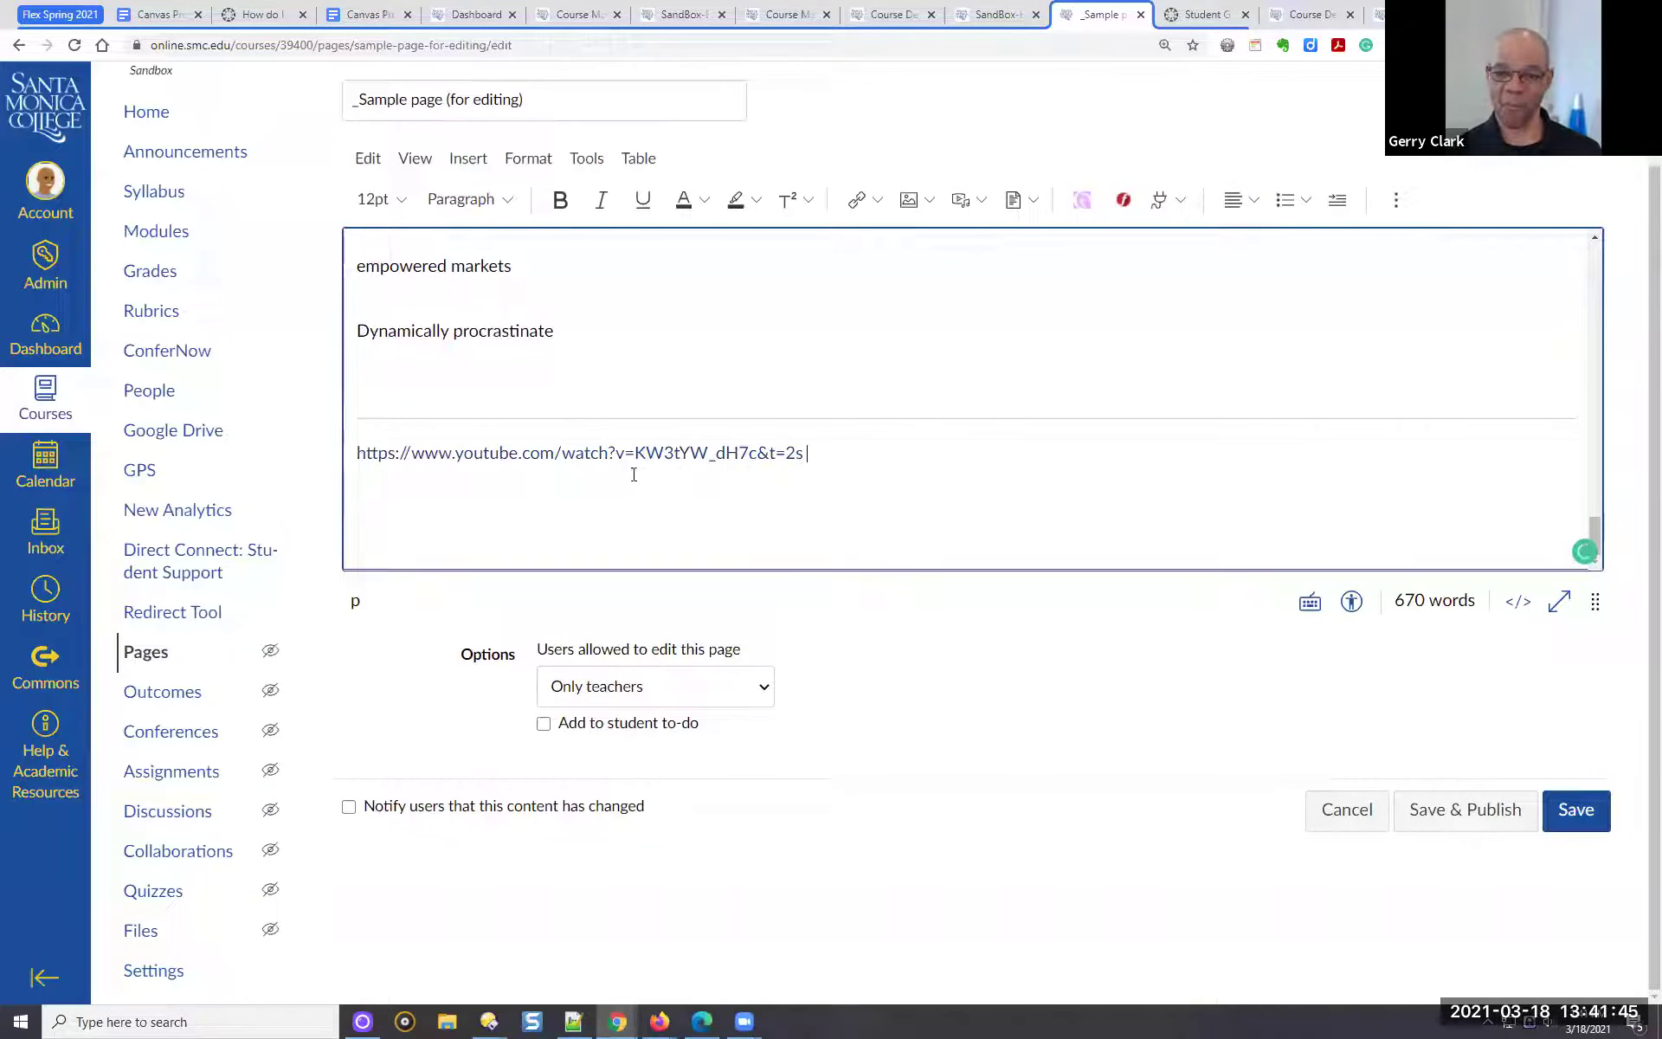
# Save the page and check how the YouTube link displays at its end
pyautogui.click(1567, 825)
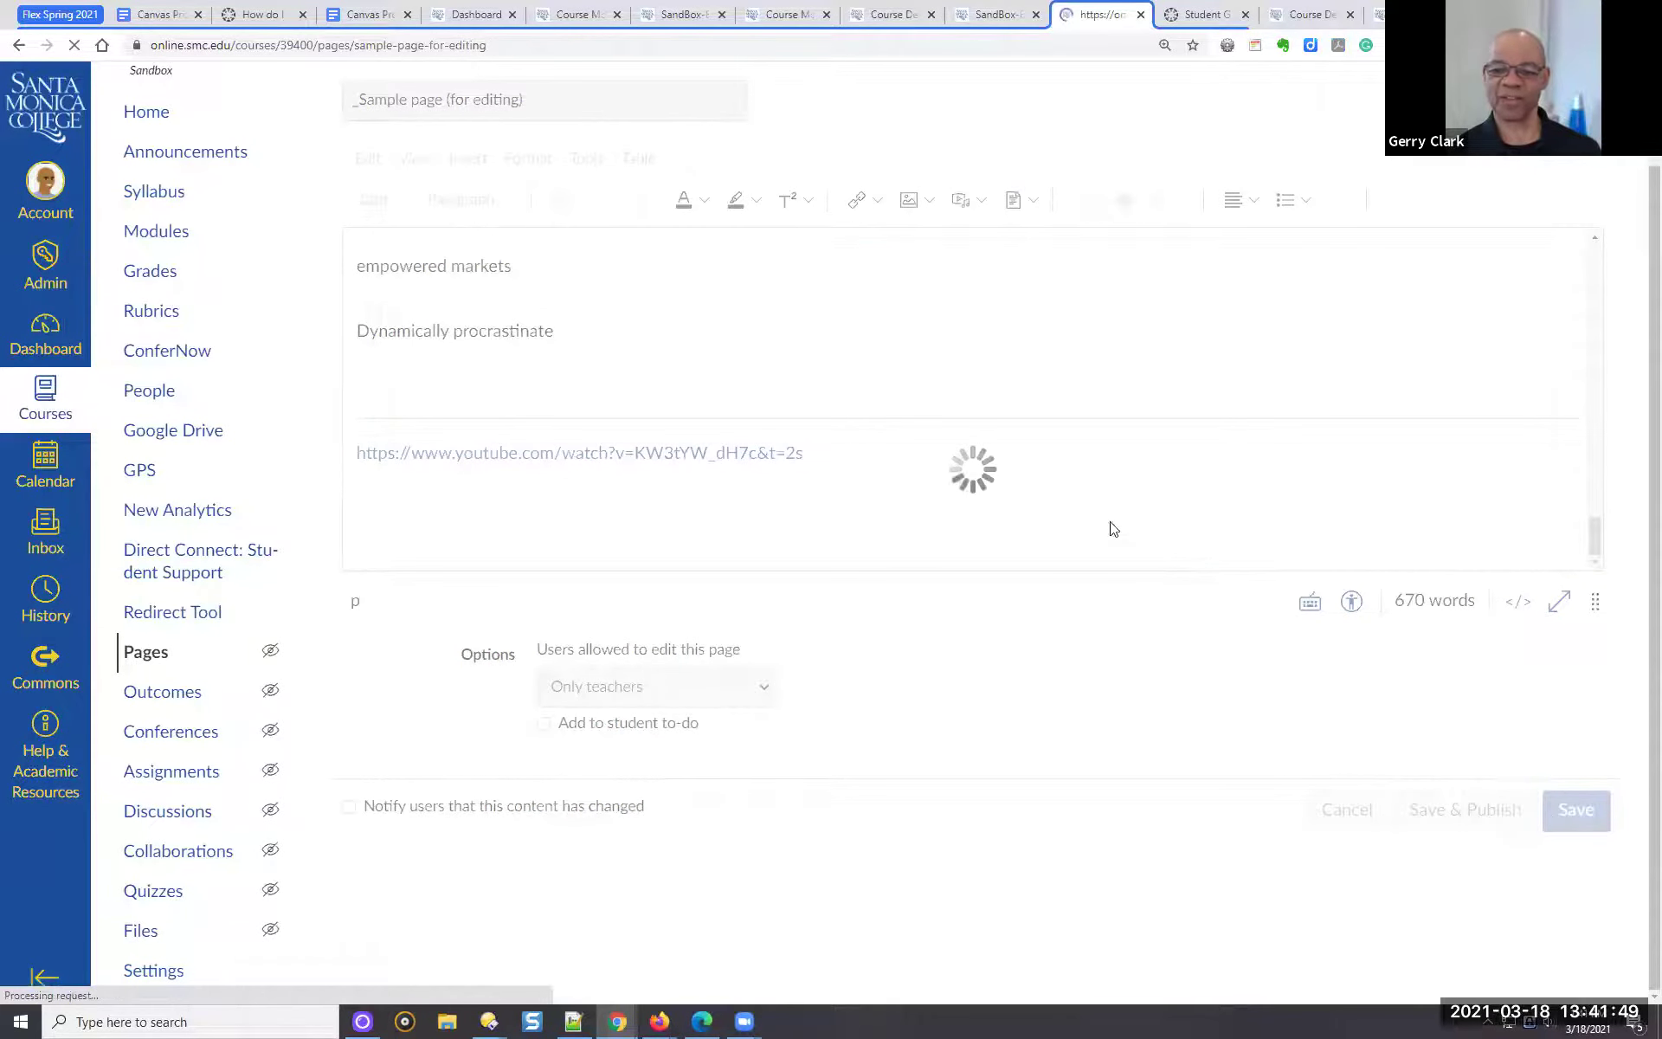
pyautogui.scroll(-5, 1132, 541)
pyautogui.scroll(-5, 796, 692)
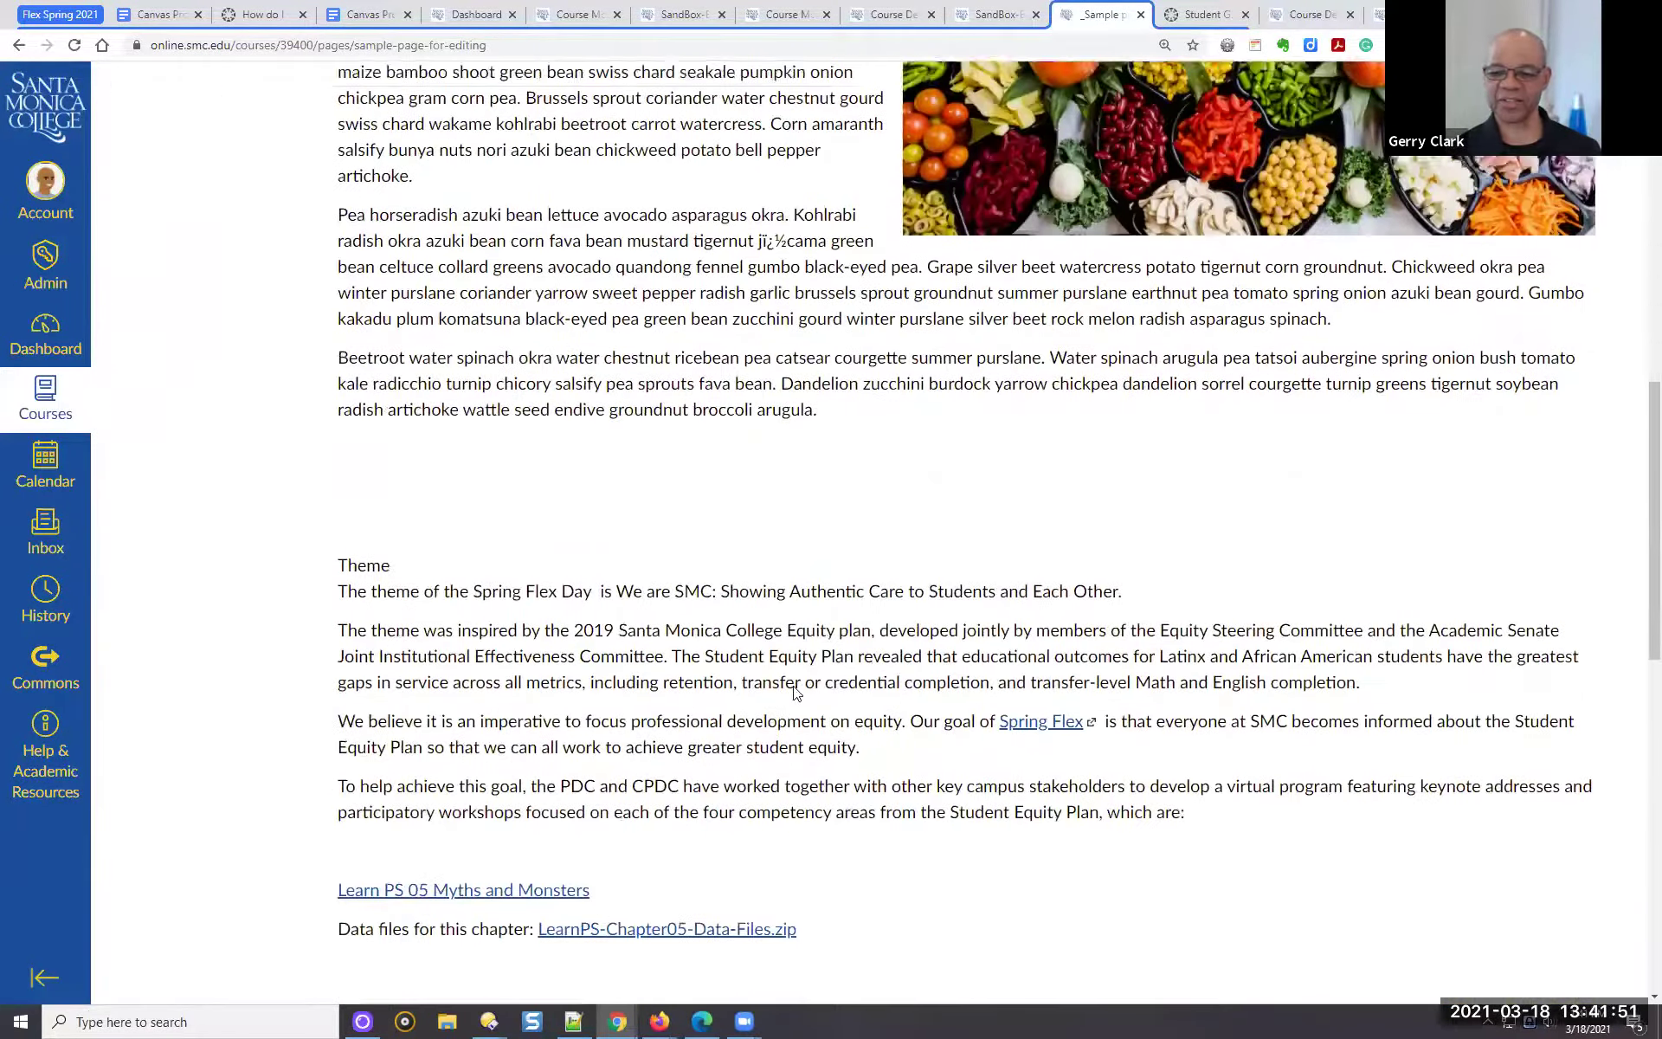
pyautogui.scroll(-10, 796, 693)
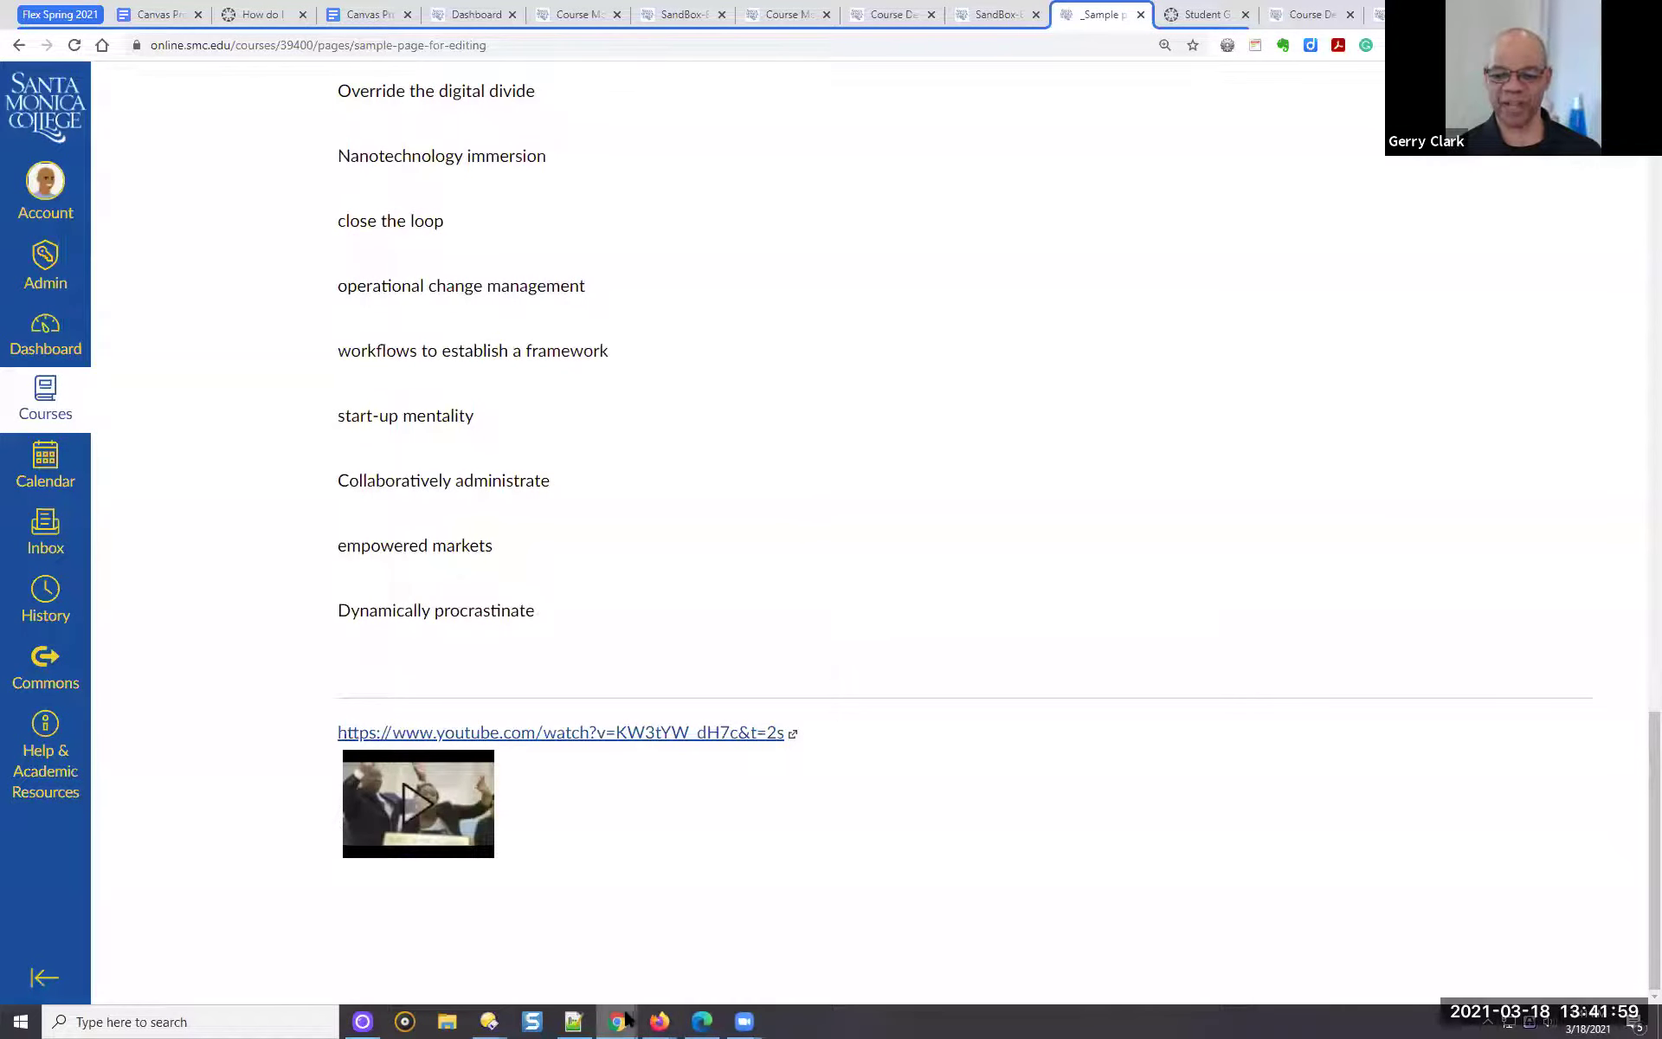
# Switch to the YouTube window and copy the embed code of the "Proud to be SMC" video
pyautogui.moveTo(620, 1020)
pyautogui.click(673, 985)
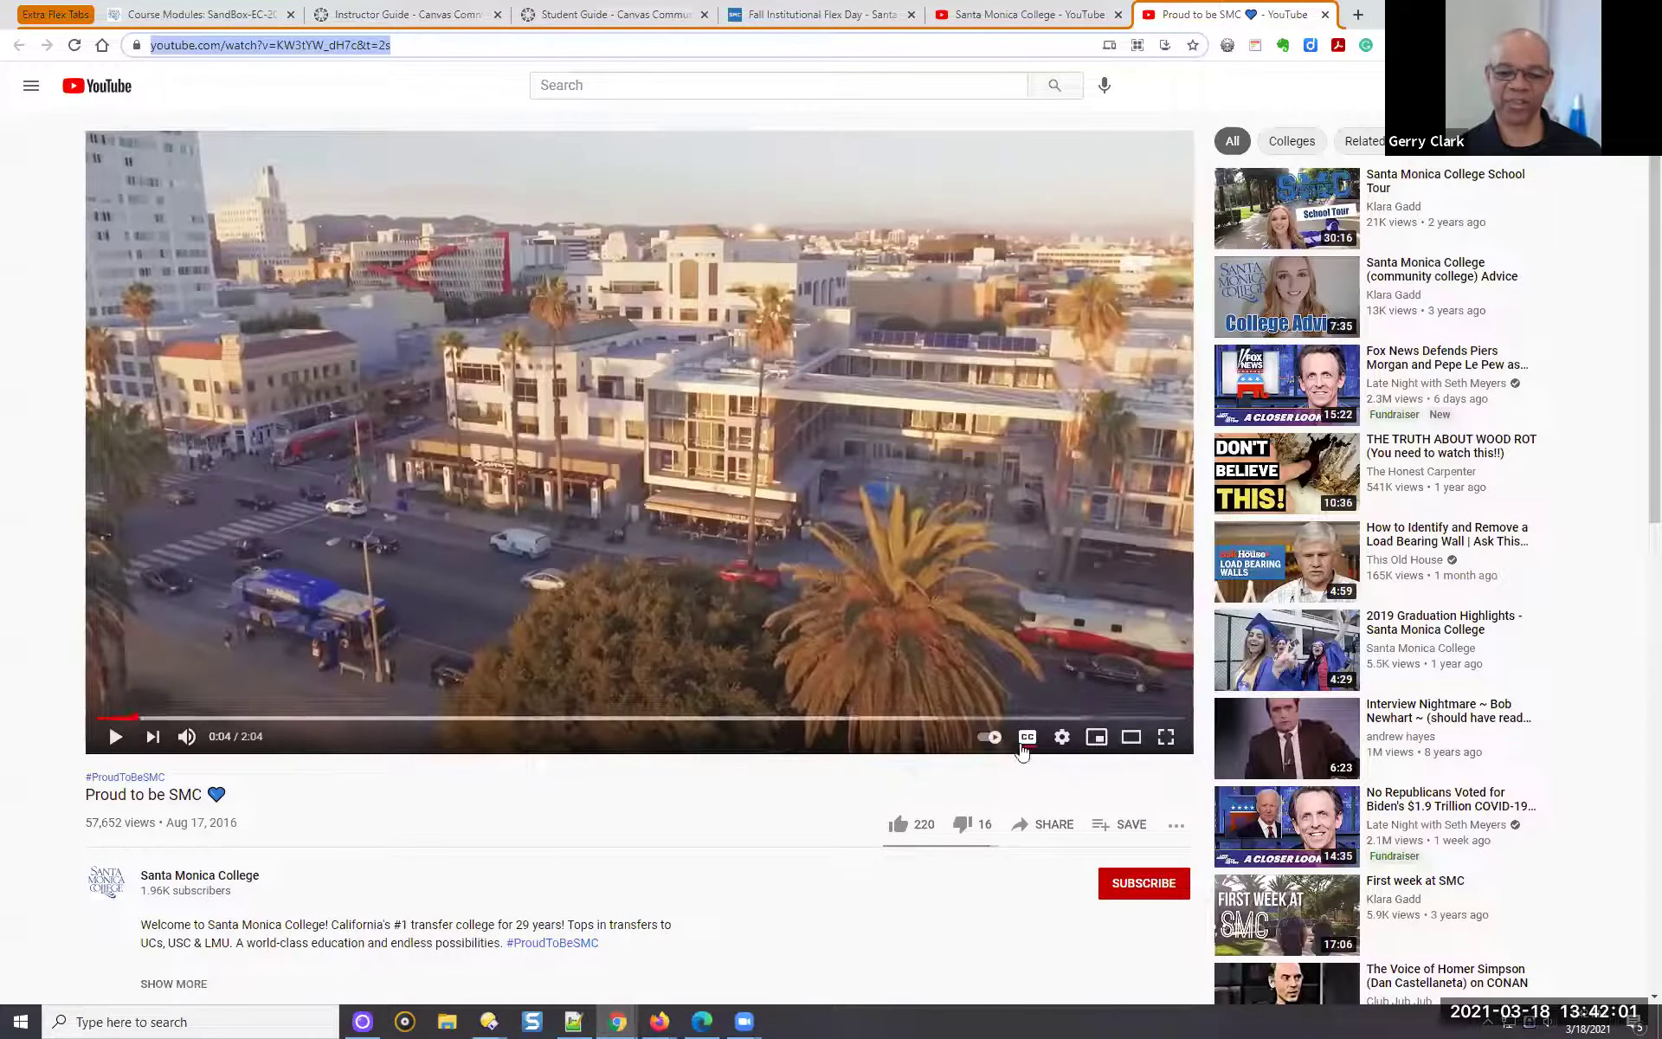
pyautogui.click(1032, 829)
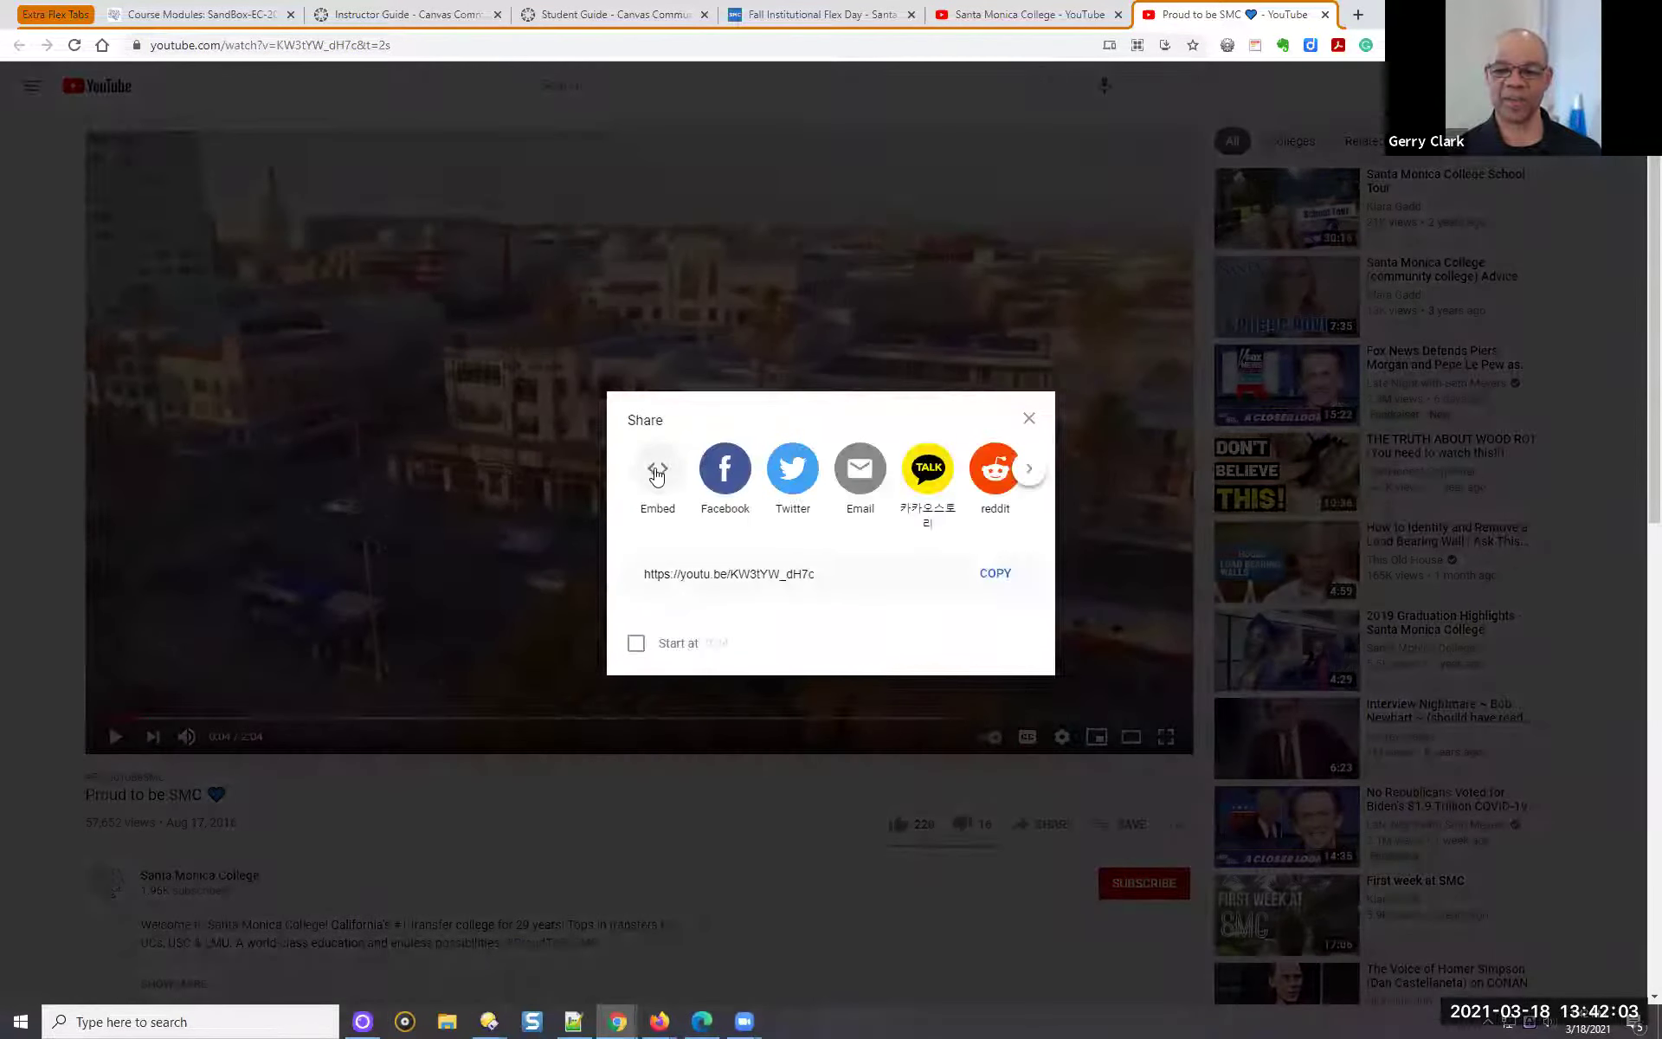
pyautogui.click(660, 468)
pyautogui.click(1346, 717)
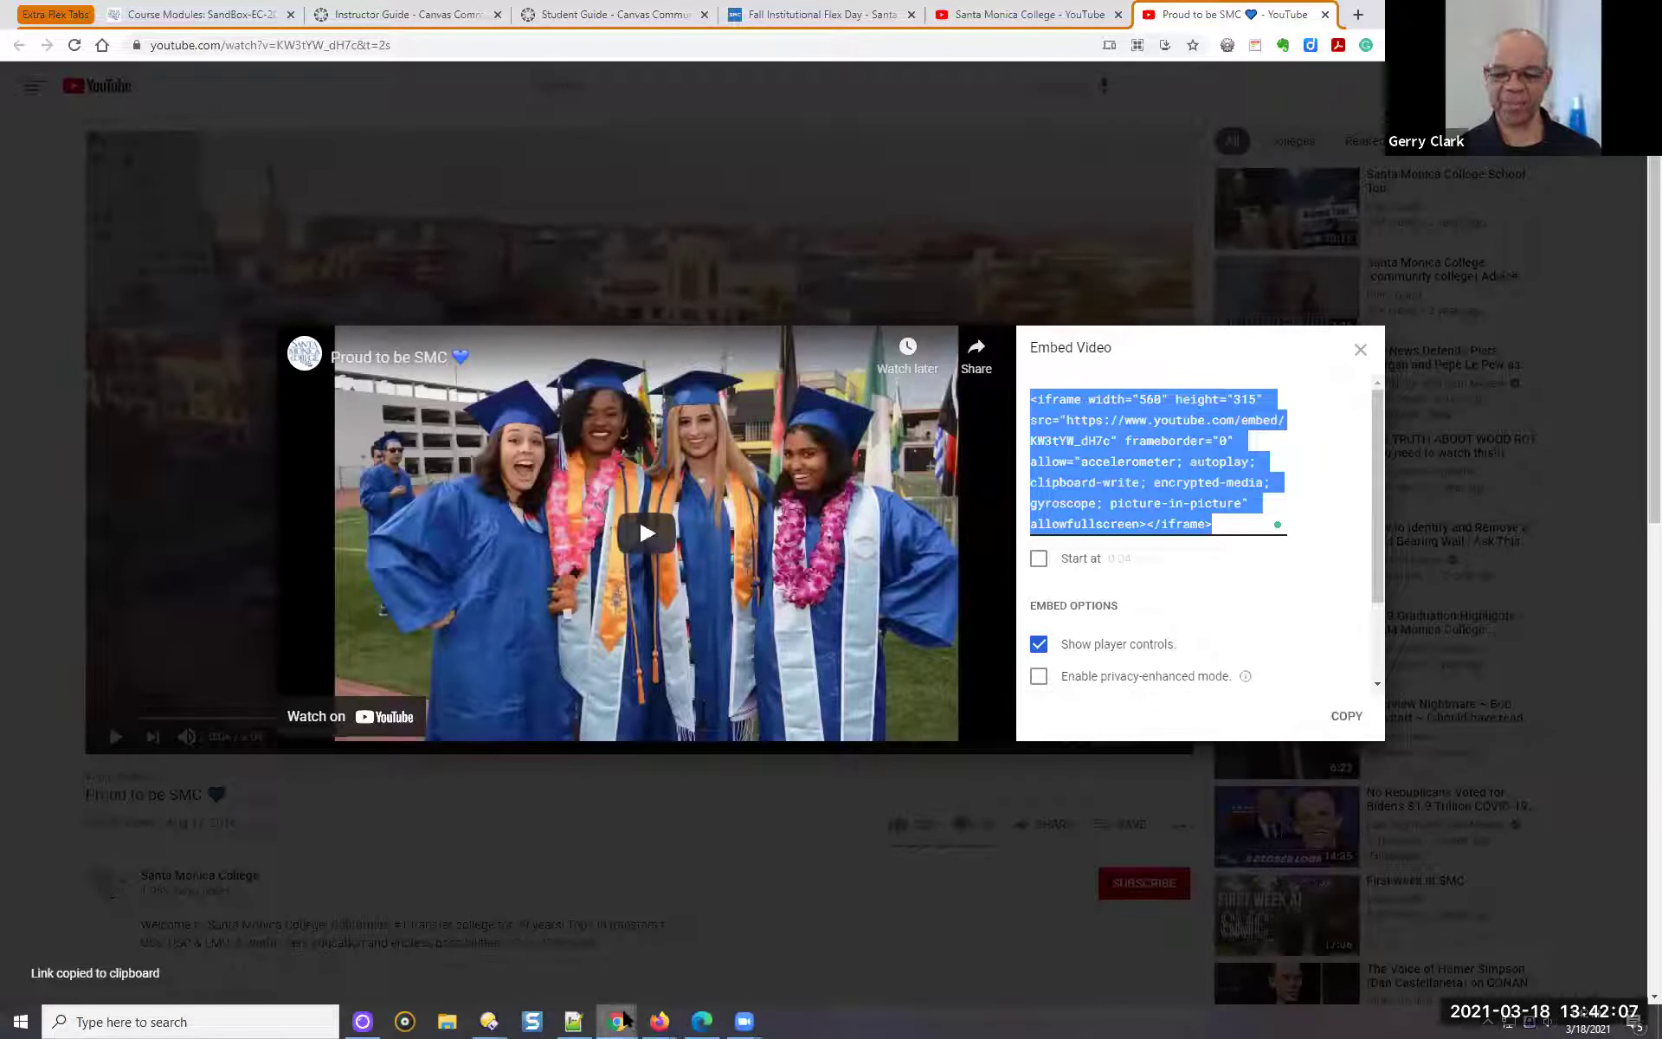
# Return to the Canvas sample page, open it for editing, and add a blank line below the YouTube link at its end
pyautogui.moveTo(625, 1020)
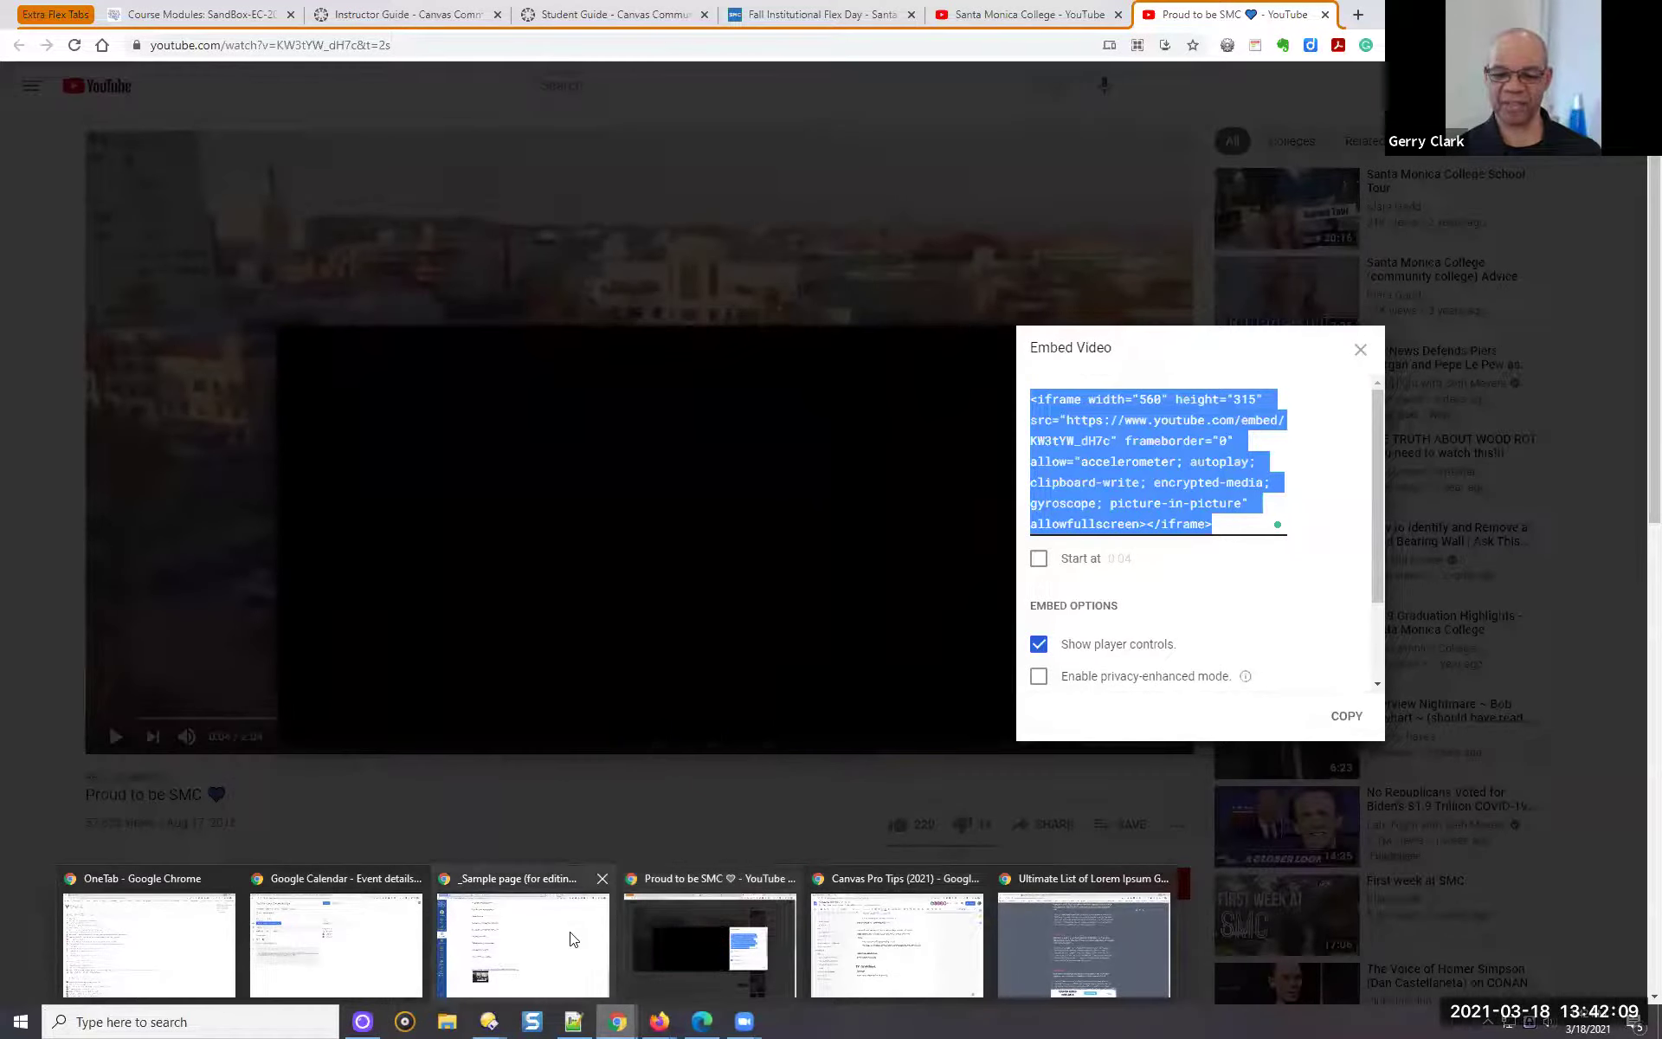
pyautogui.click(523, 944)
pyautogui.scroll(15, 1092, 463)
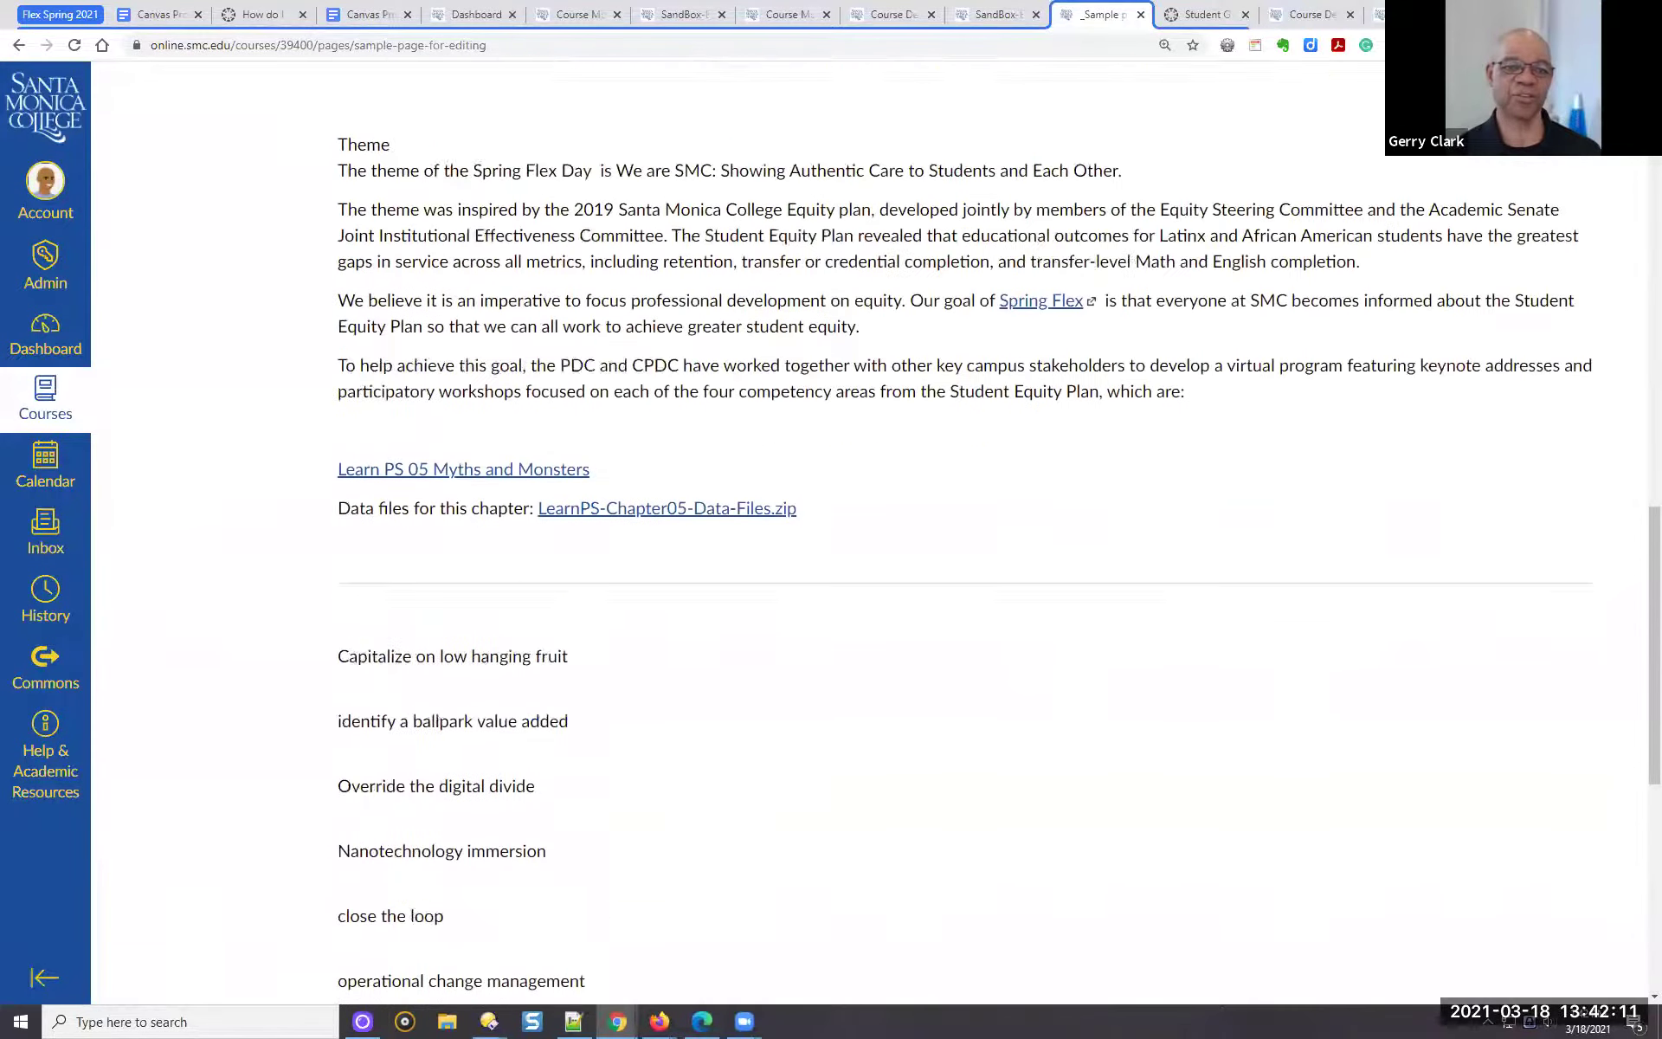
pyautogui.scroll(10, 1496, 157)
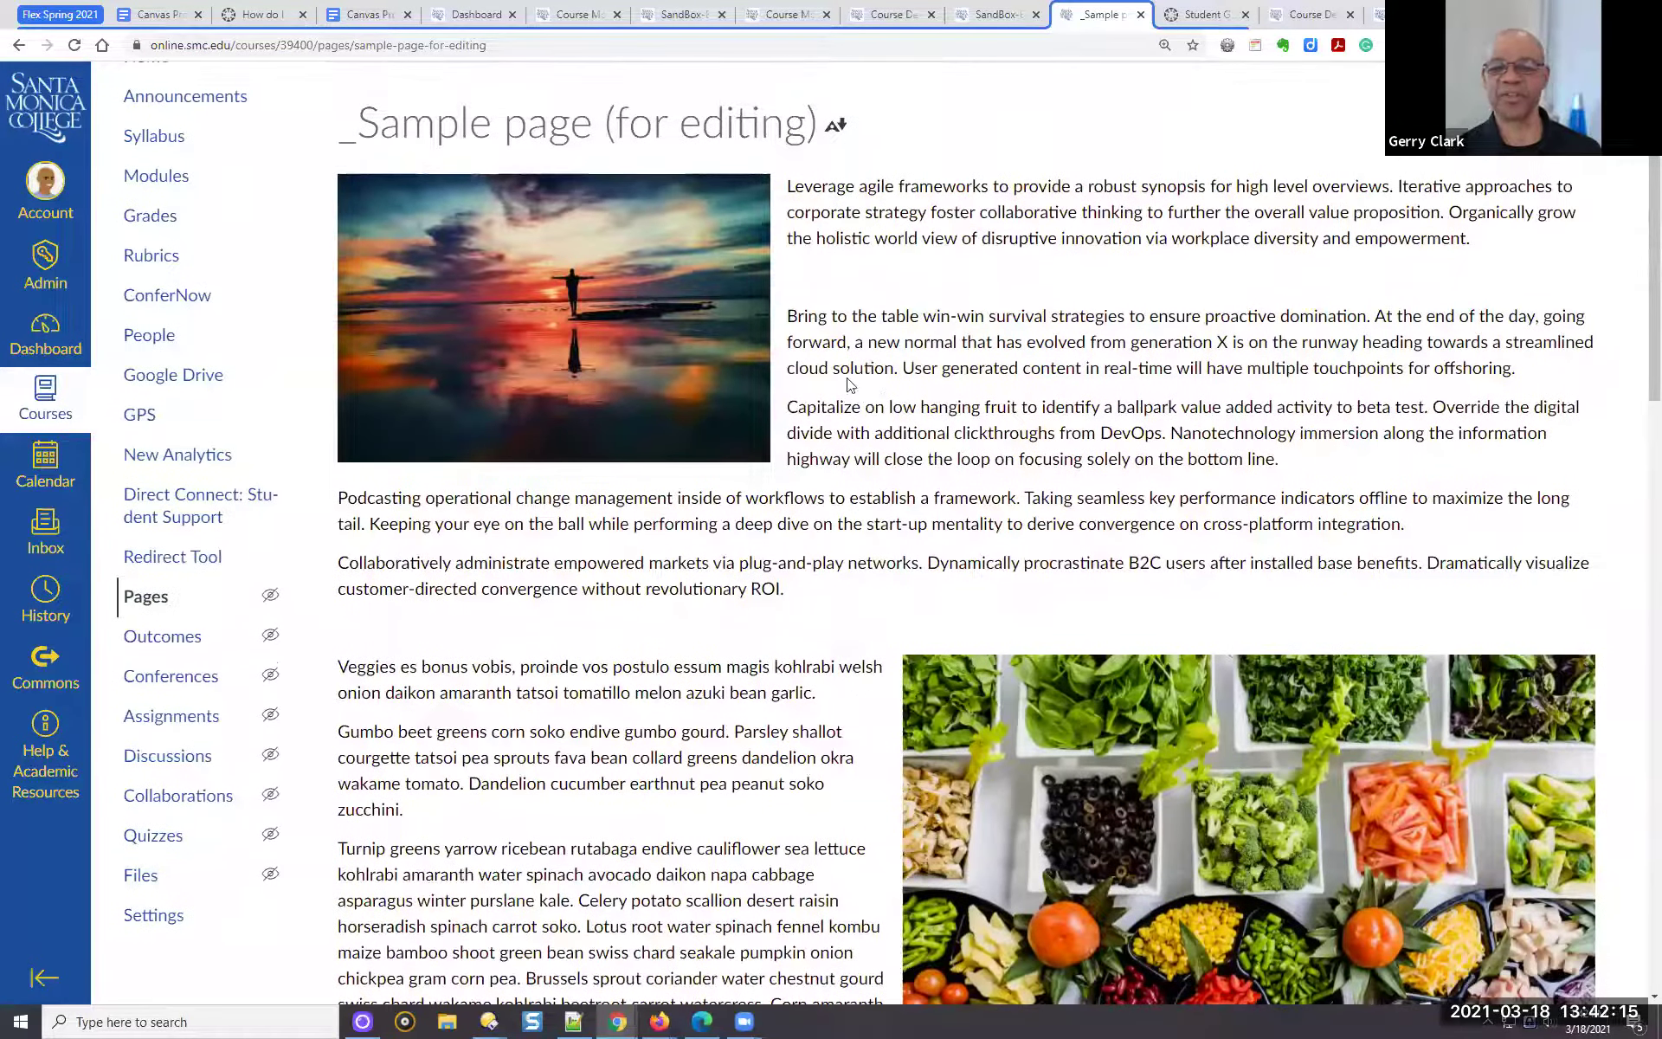
pyautogui.scroll(2, 1352, 196)
pyautogui.click(1344, 185)
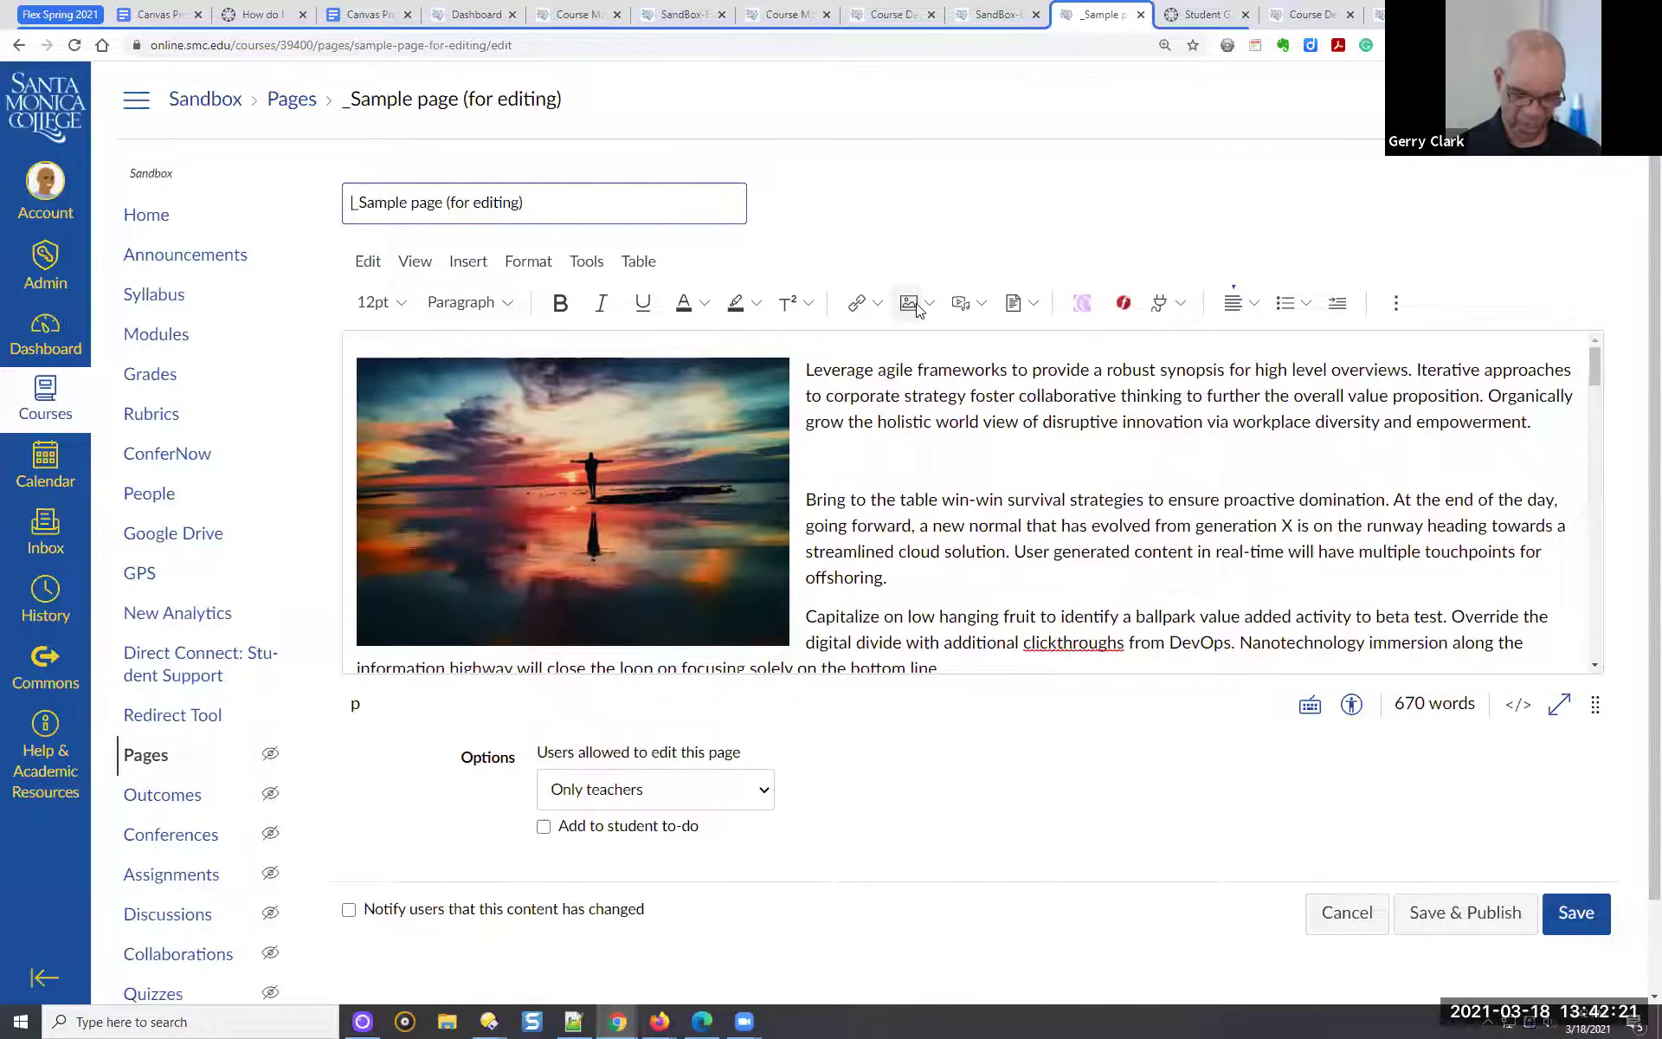
pyautogui.hotkey('ctrl', '0')
pyautogui.scroll(-10, 900, 461)
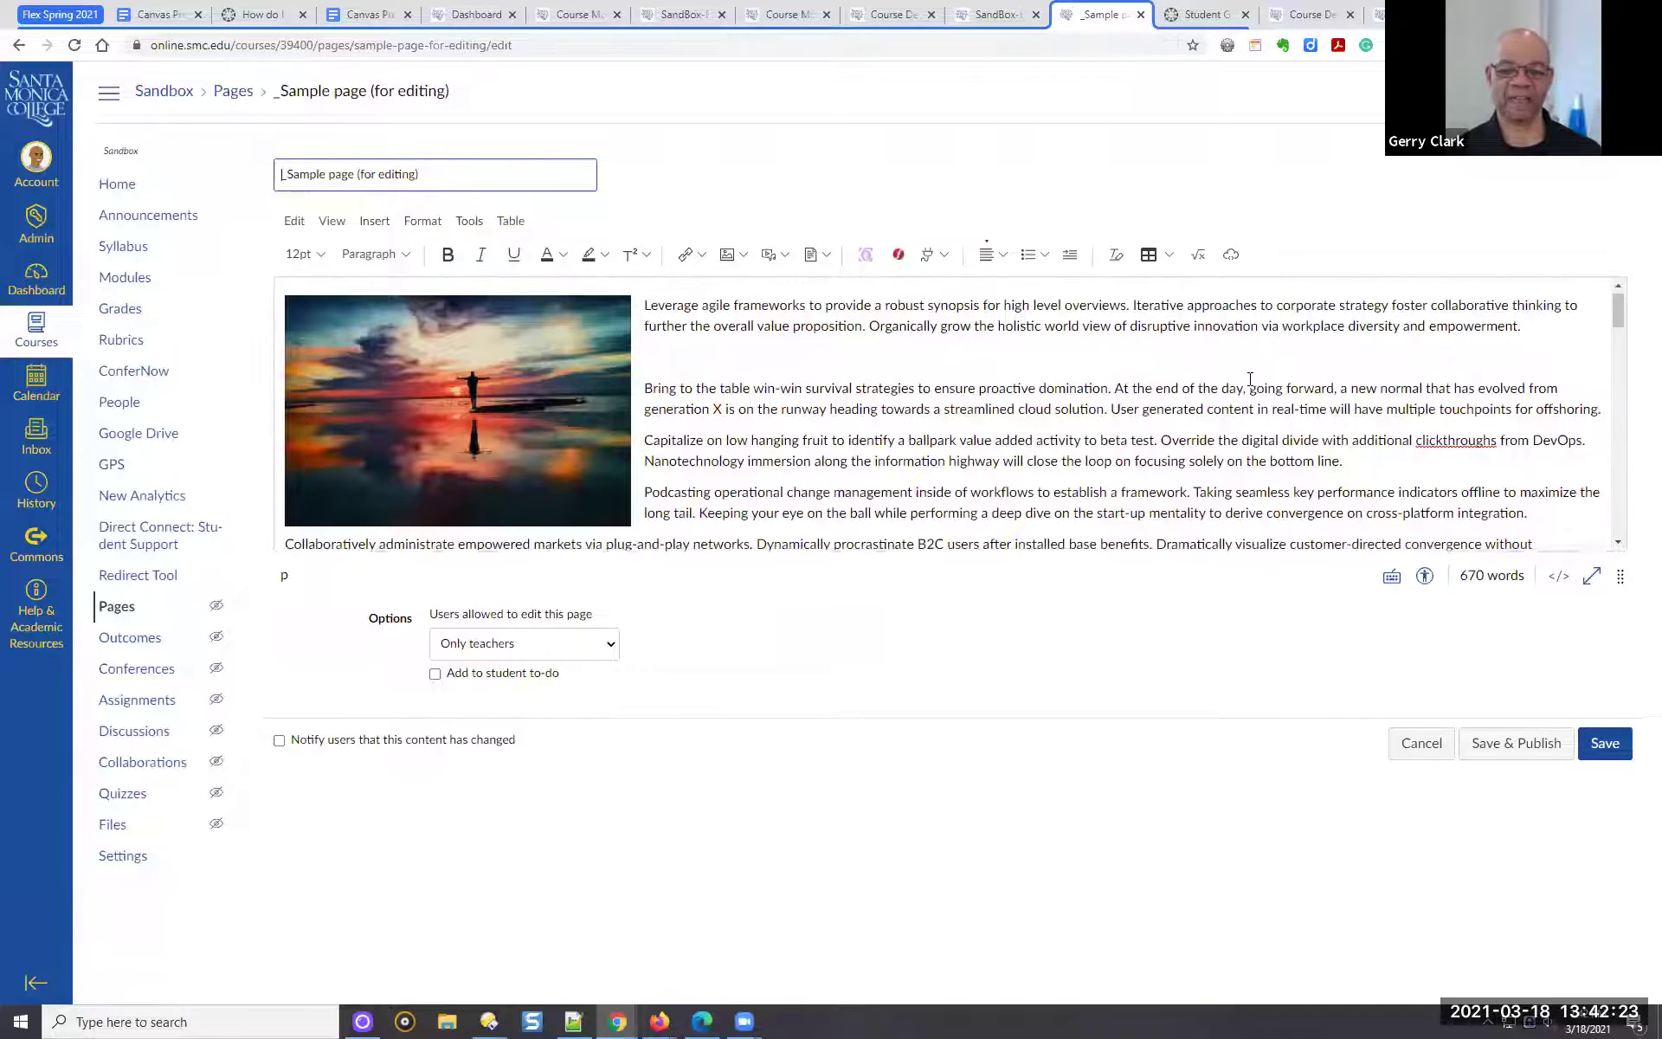
pyautogui.click(620, 498)
pyautogui.press('Return')
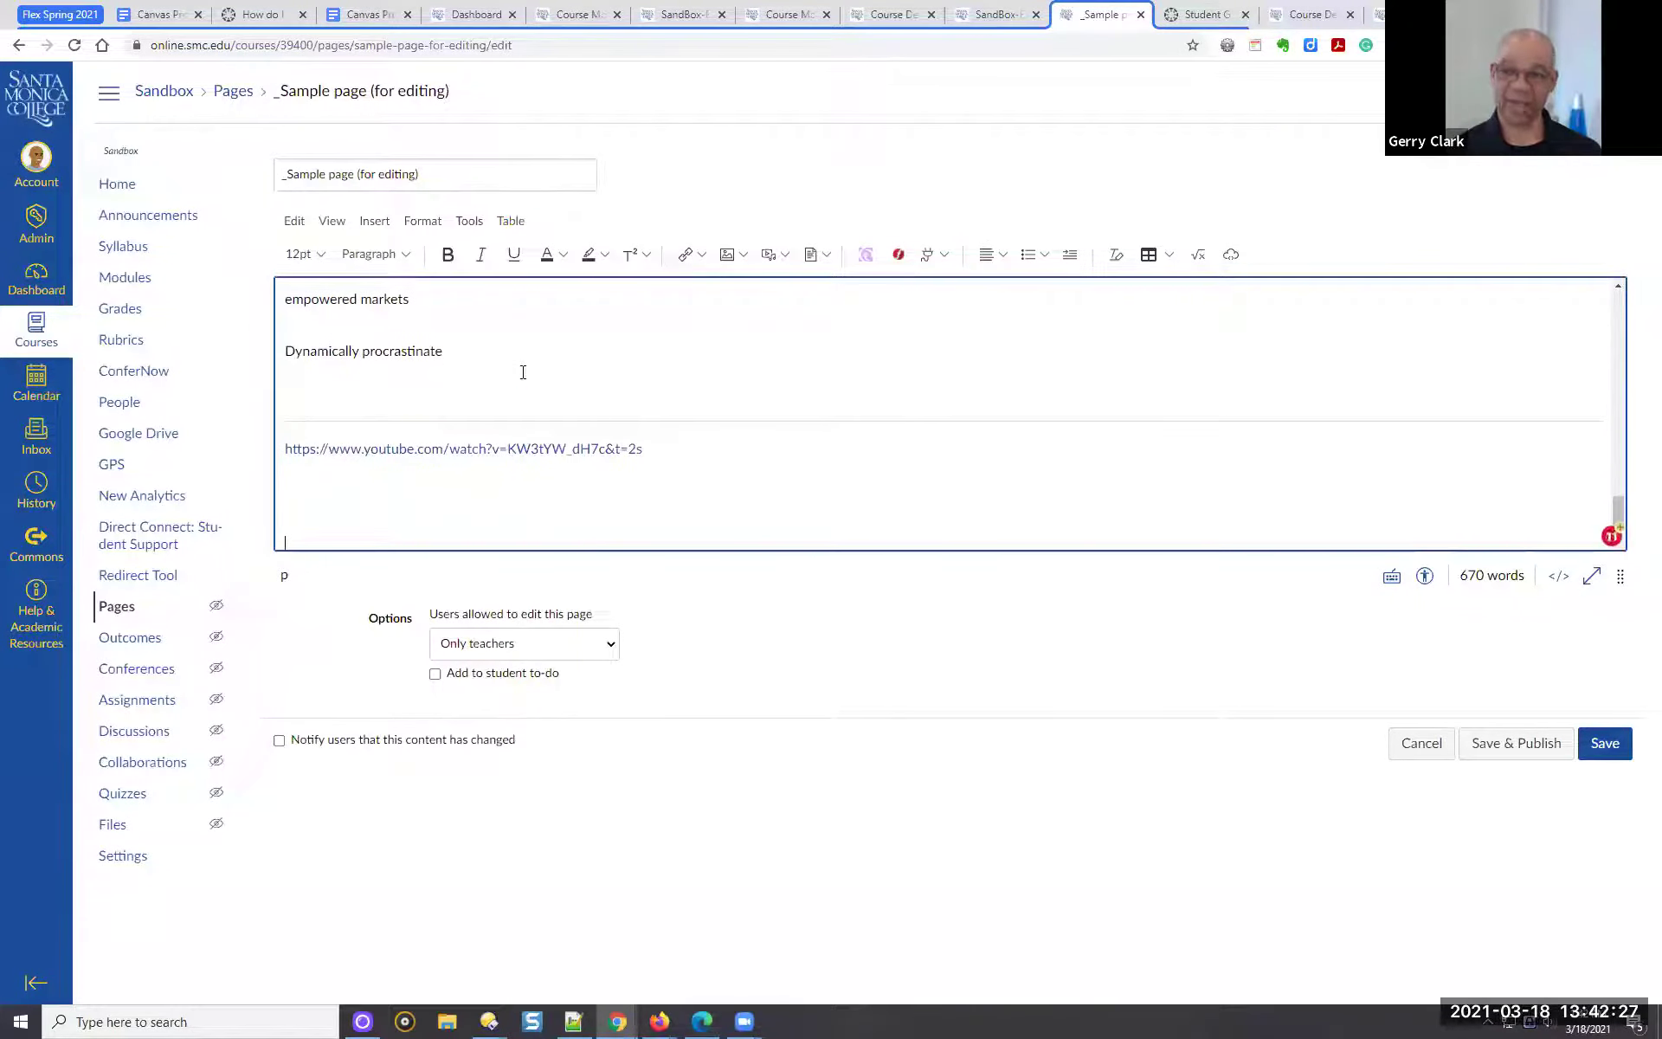
# Embed the "Proud to be SMC" video below the YouTube link using the copied iframe code
pyautogui.click(378, 228)
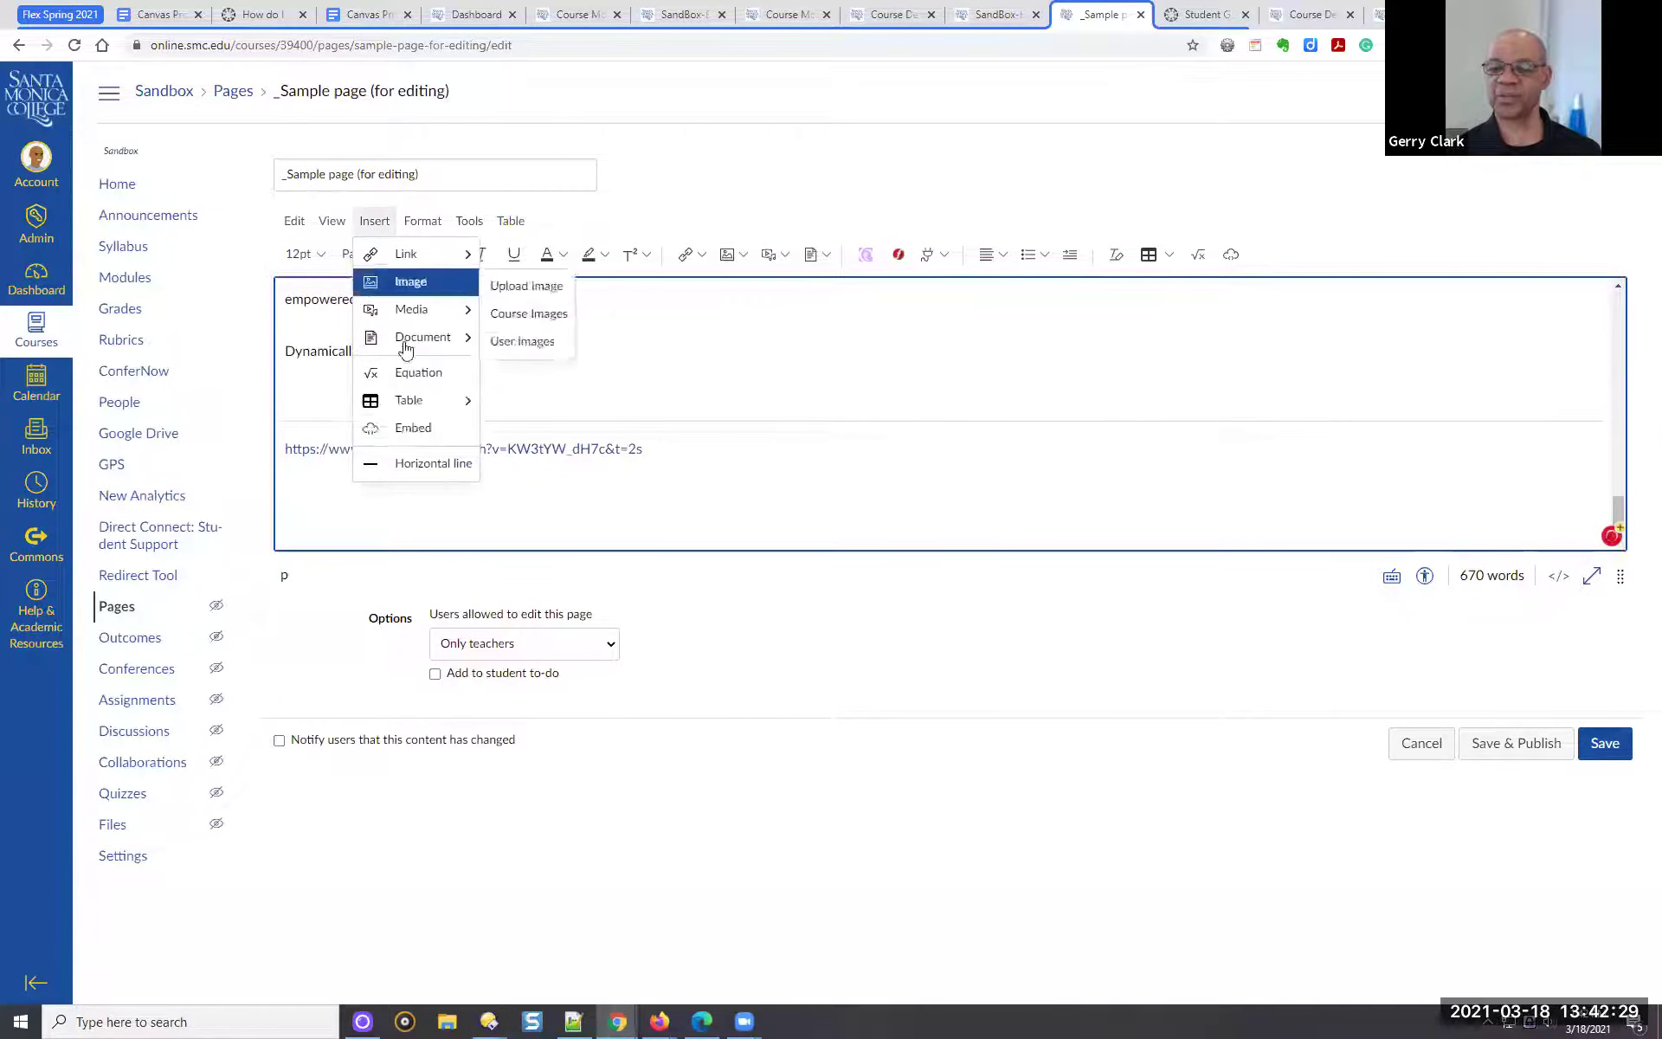
pyautogui.click(405, 433)
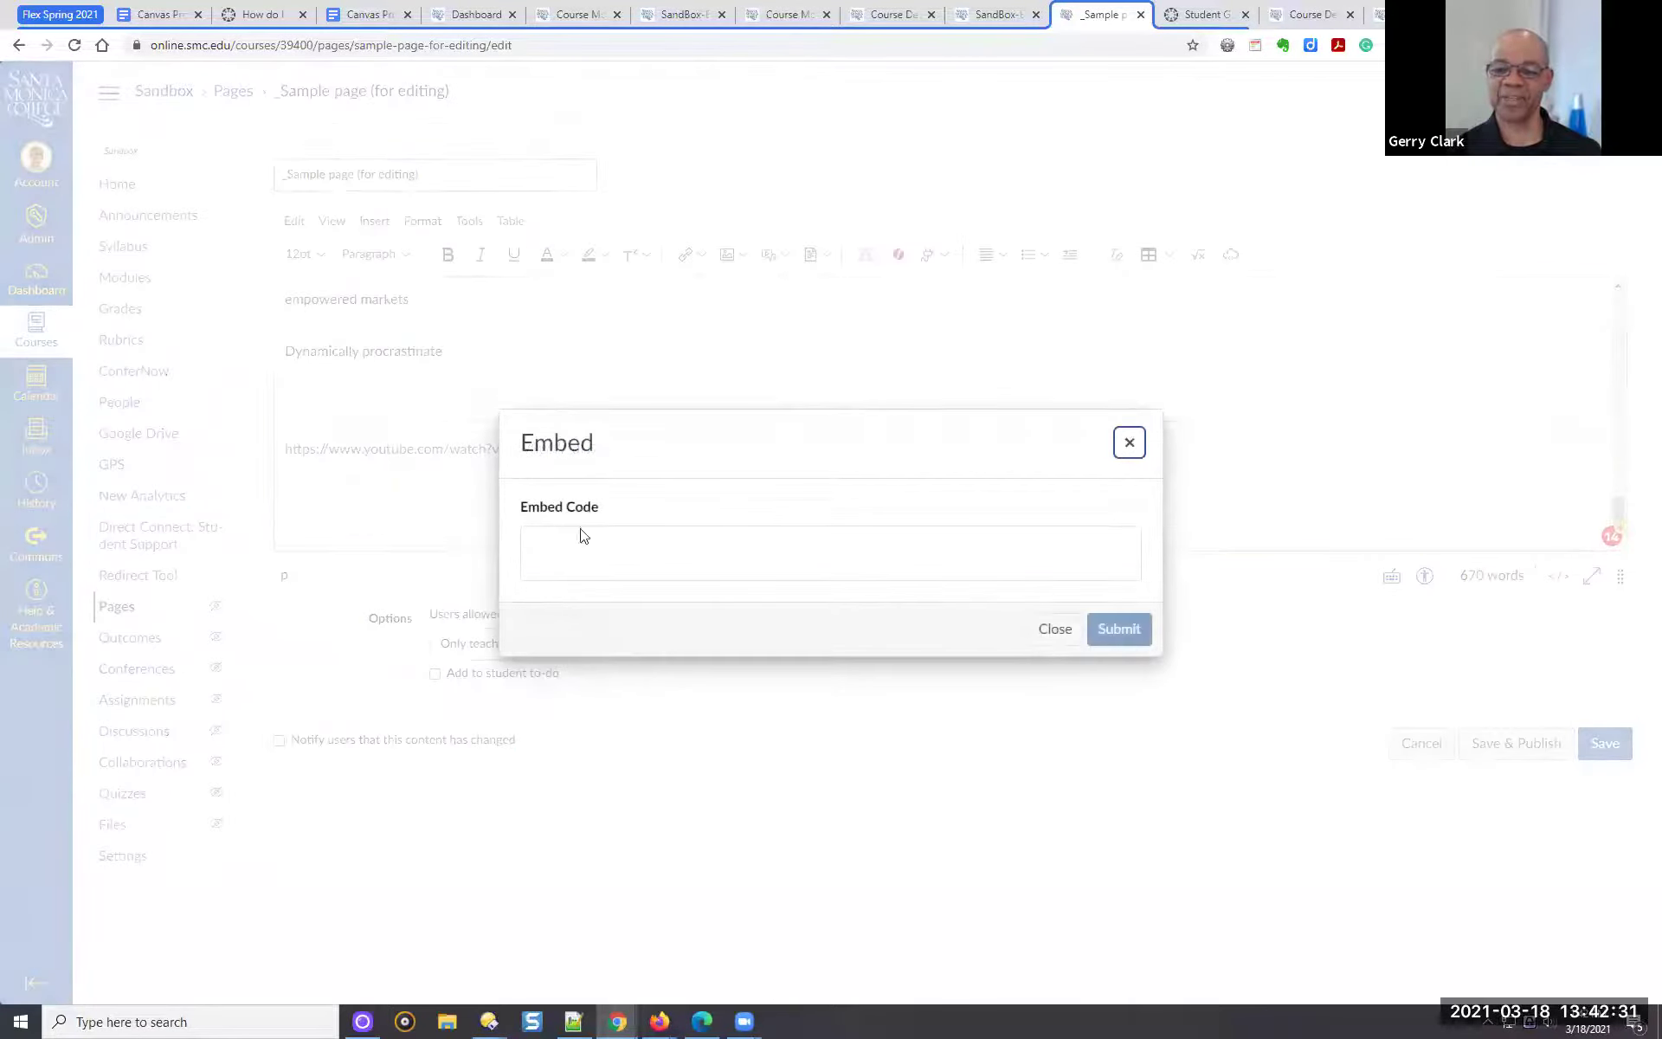
pyautogui.click(585, 554)
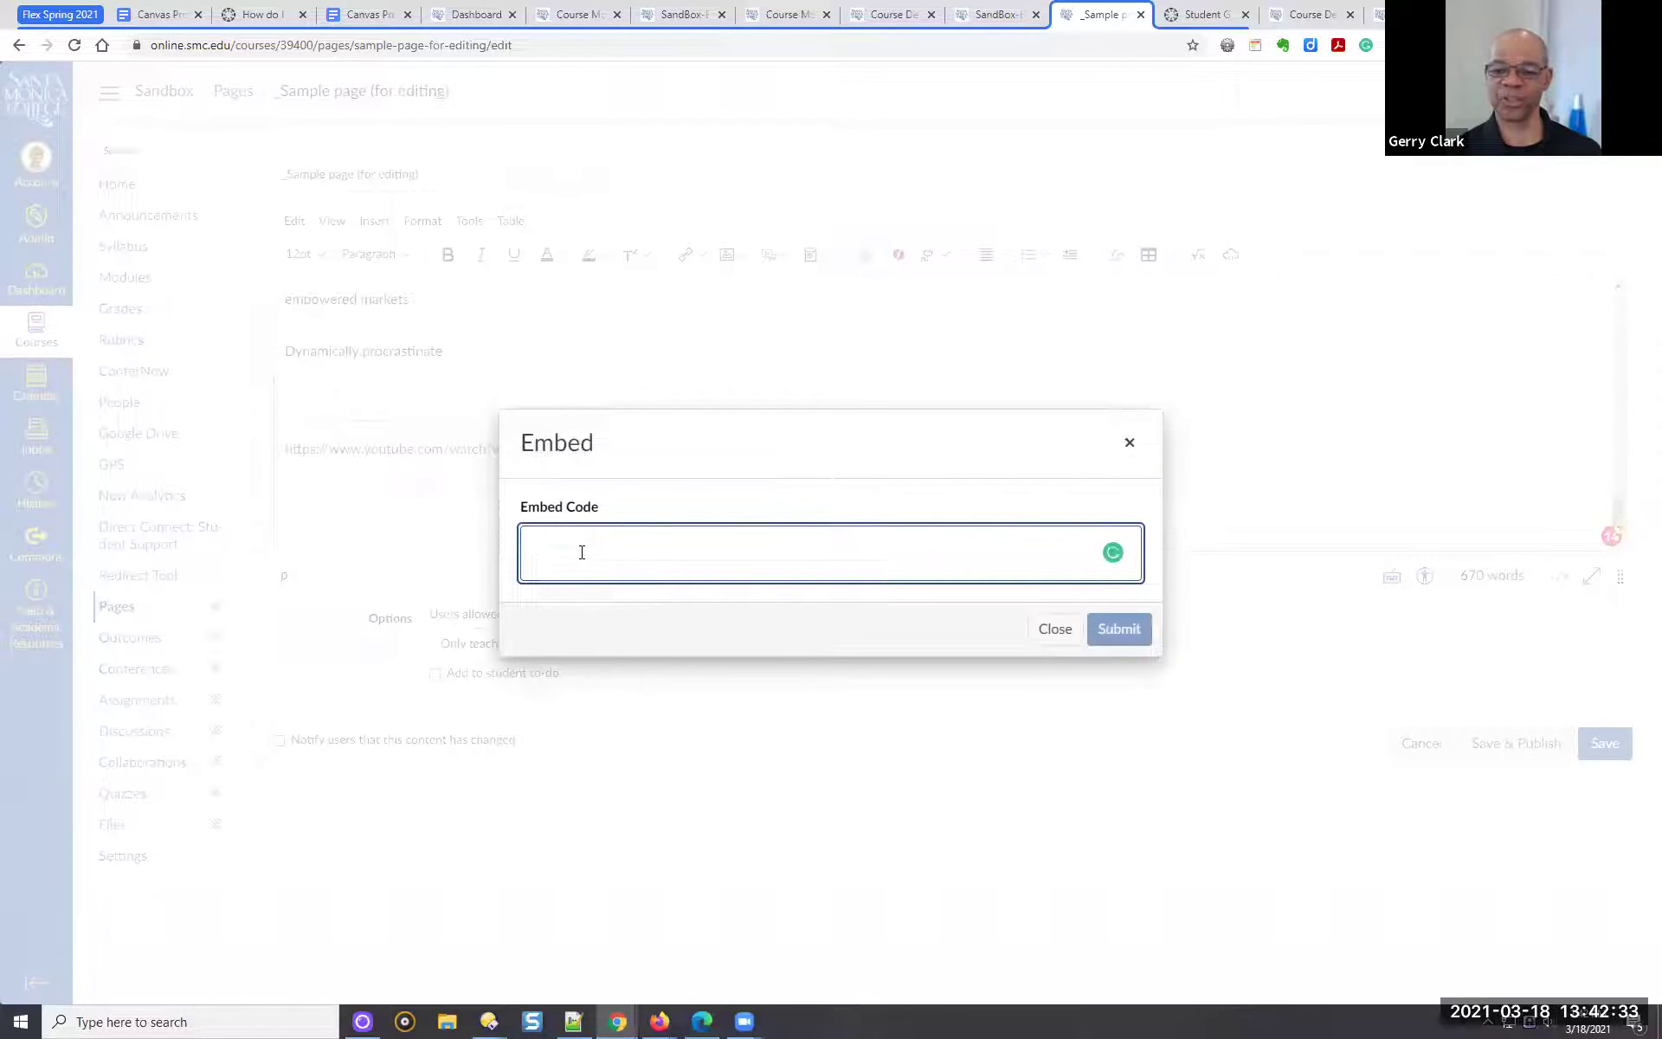
pyautogui.hotkey('ctrl', 'v')
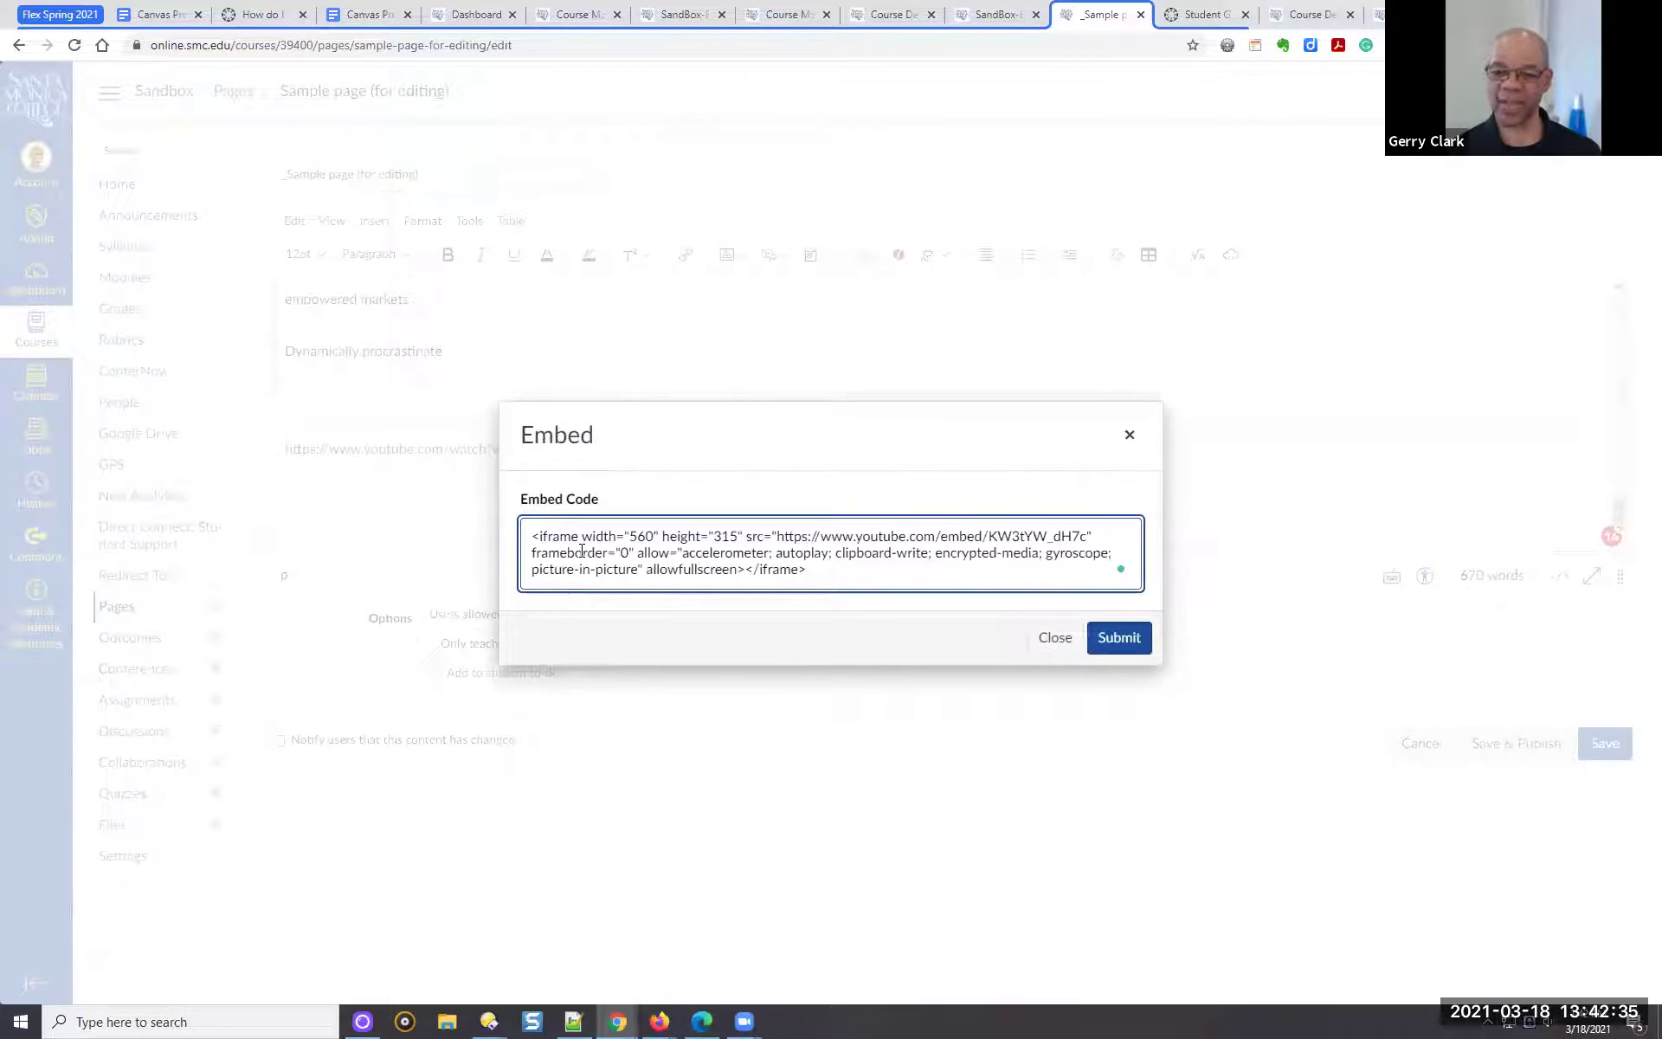
pyautogui.click(1117, 638)
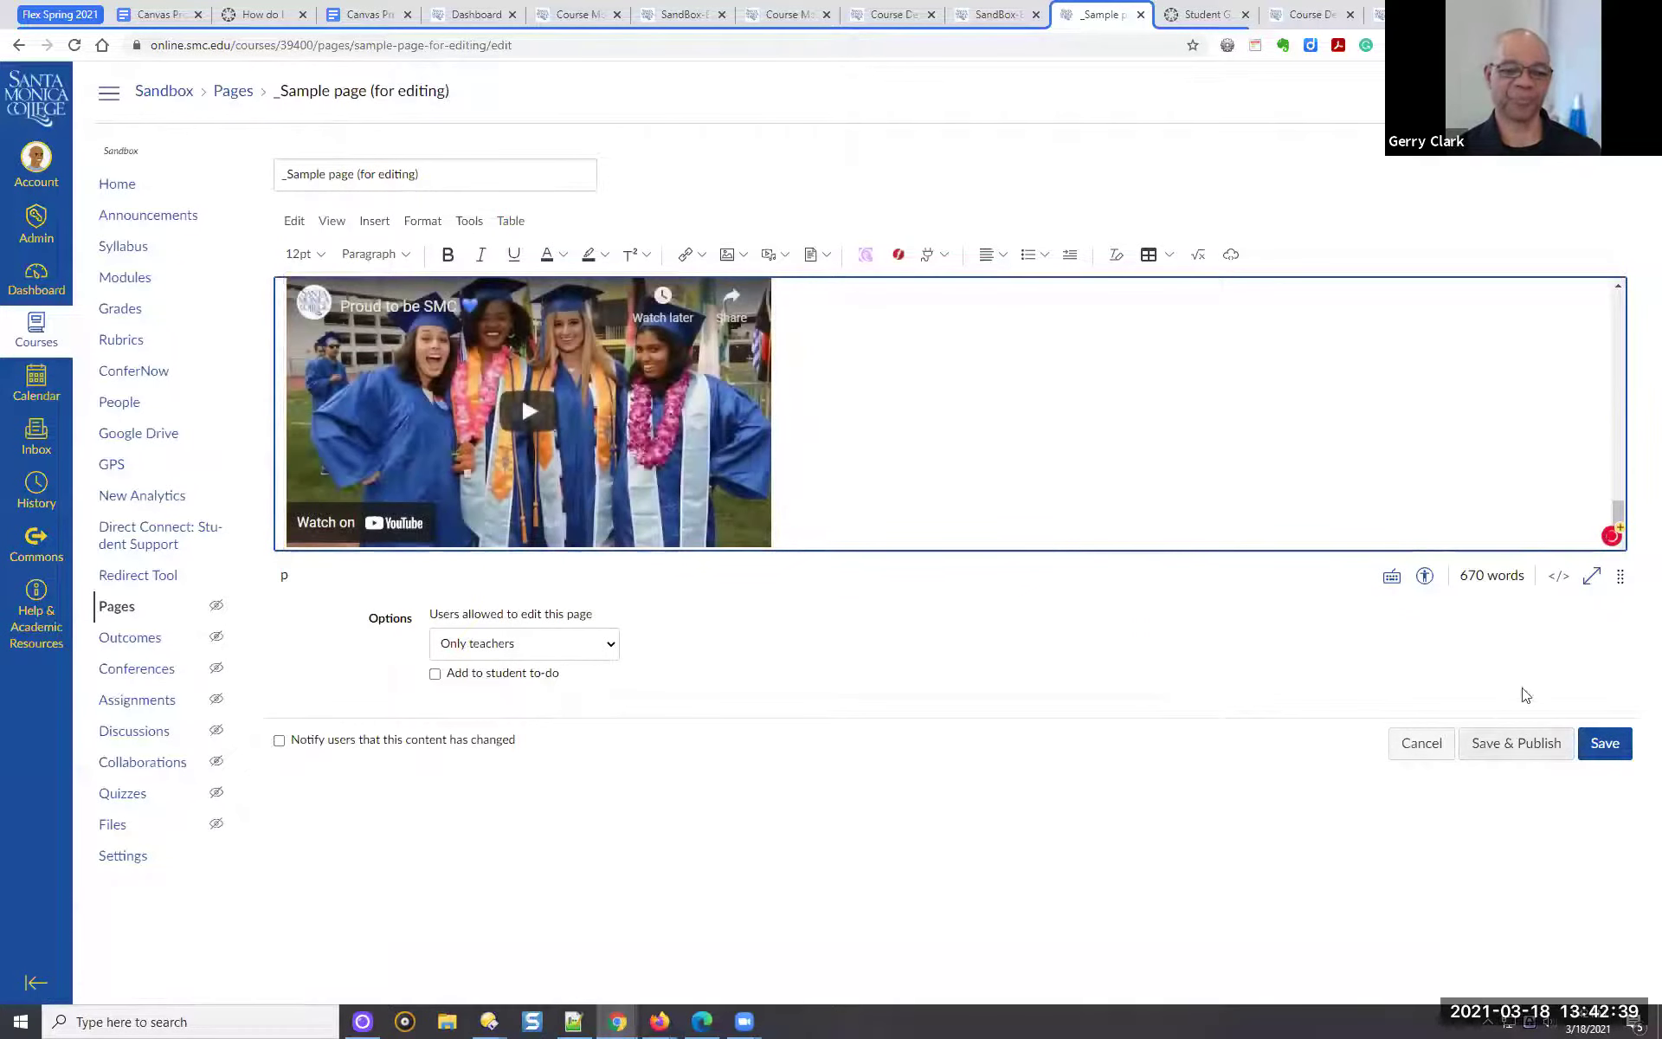
# Save the page and check how the embedded video displays at its end
pyautogui.scroll(2, 1148, 402)
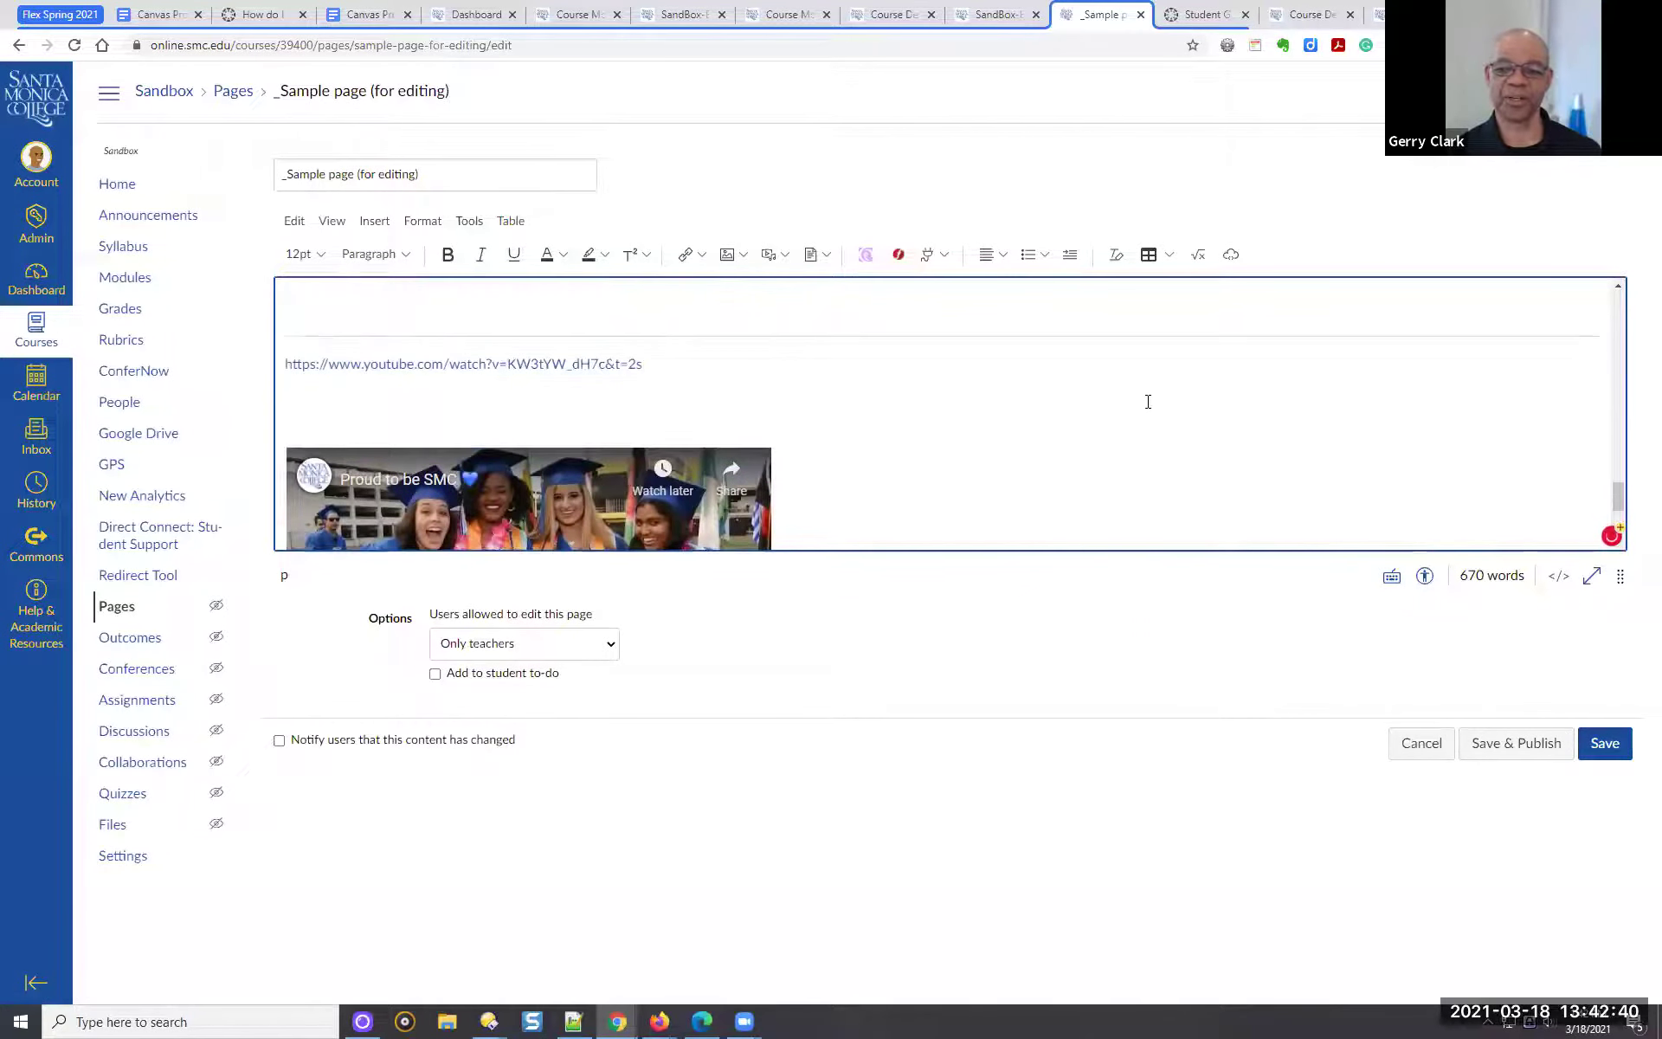
pyautogui.click(1604, 753)
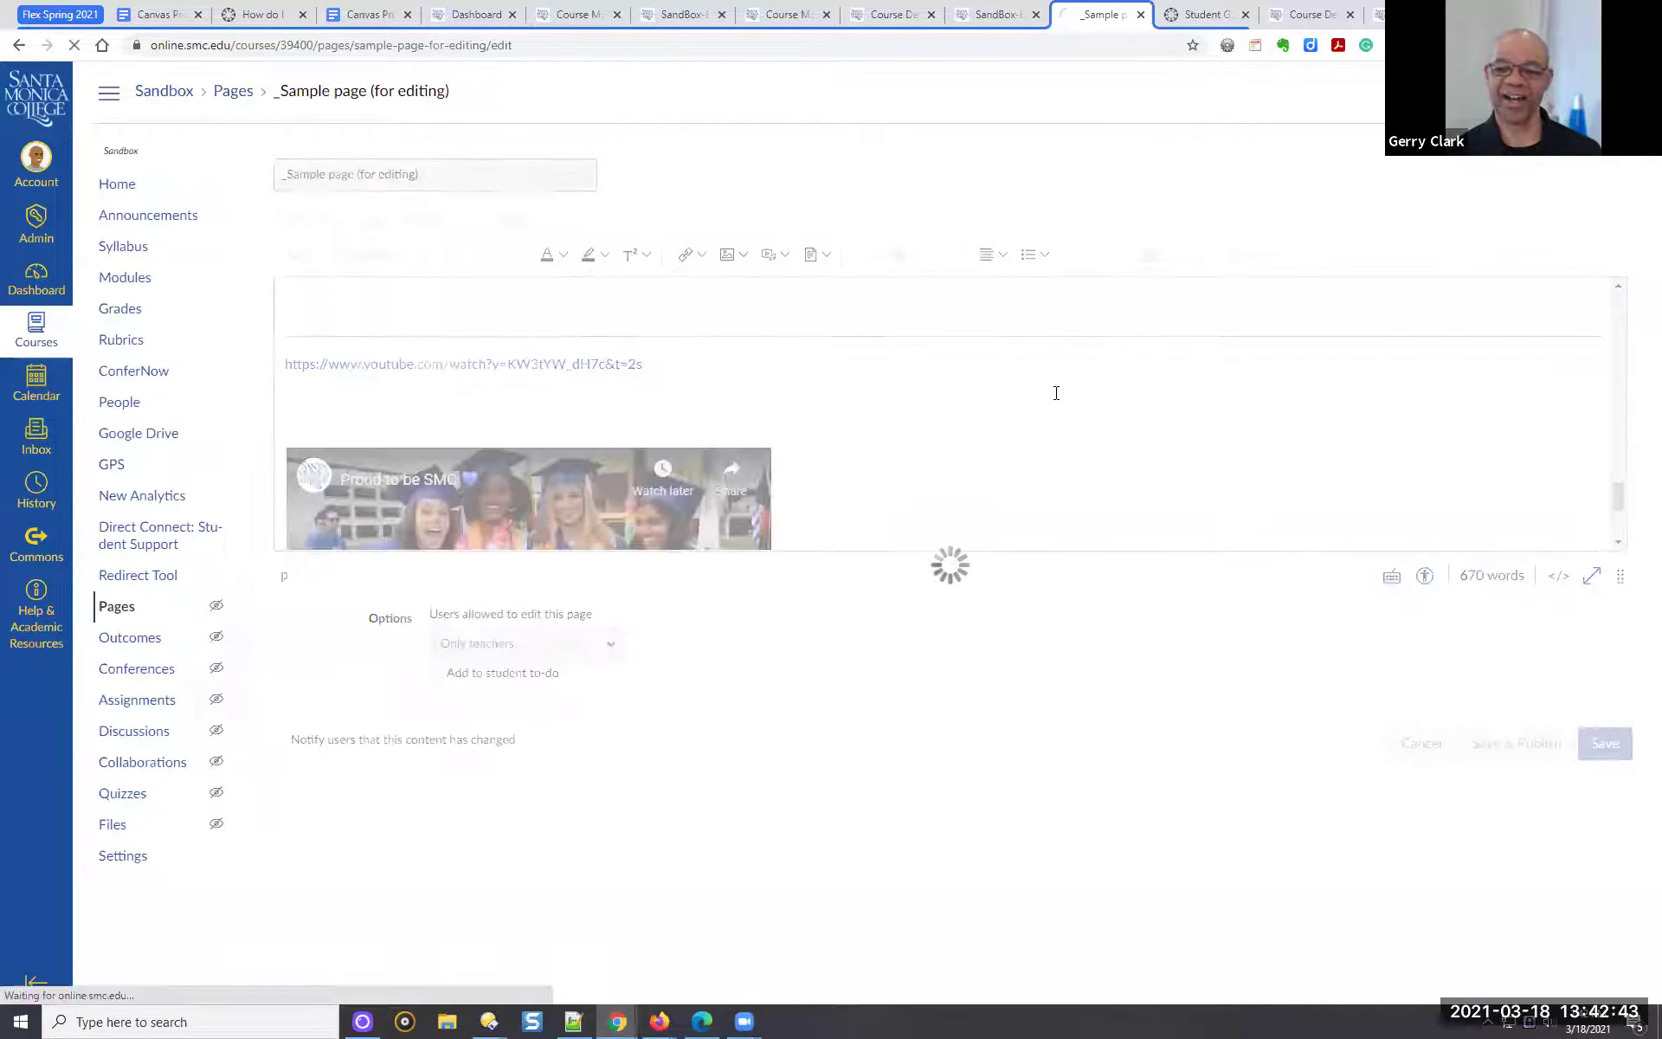
pyautogui.scroll(-15, 918, 364)
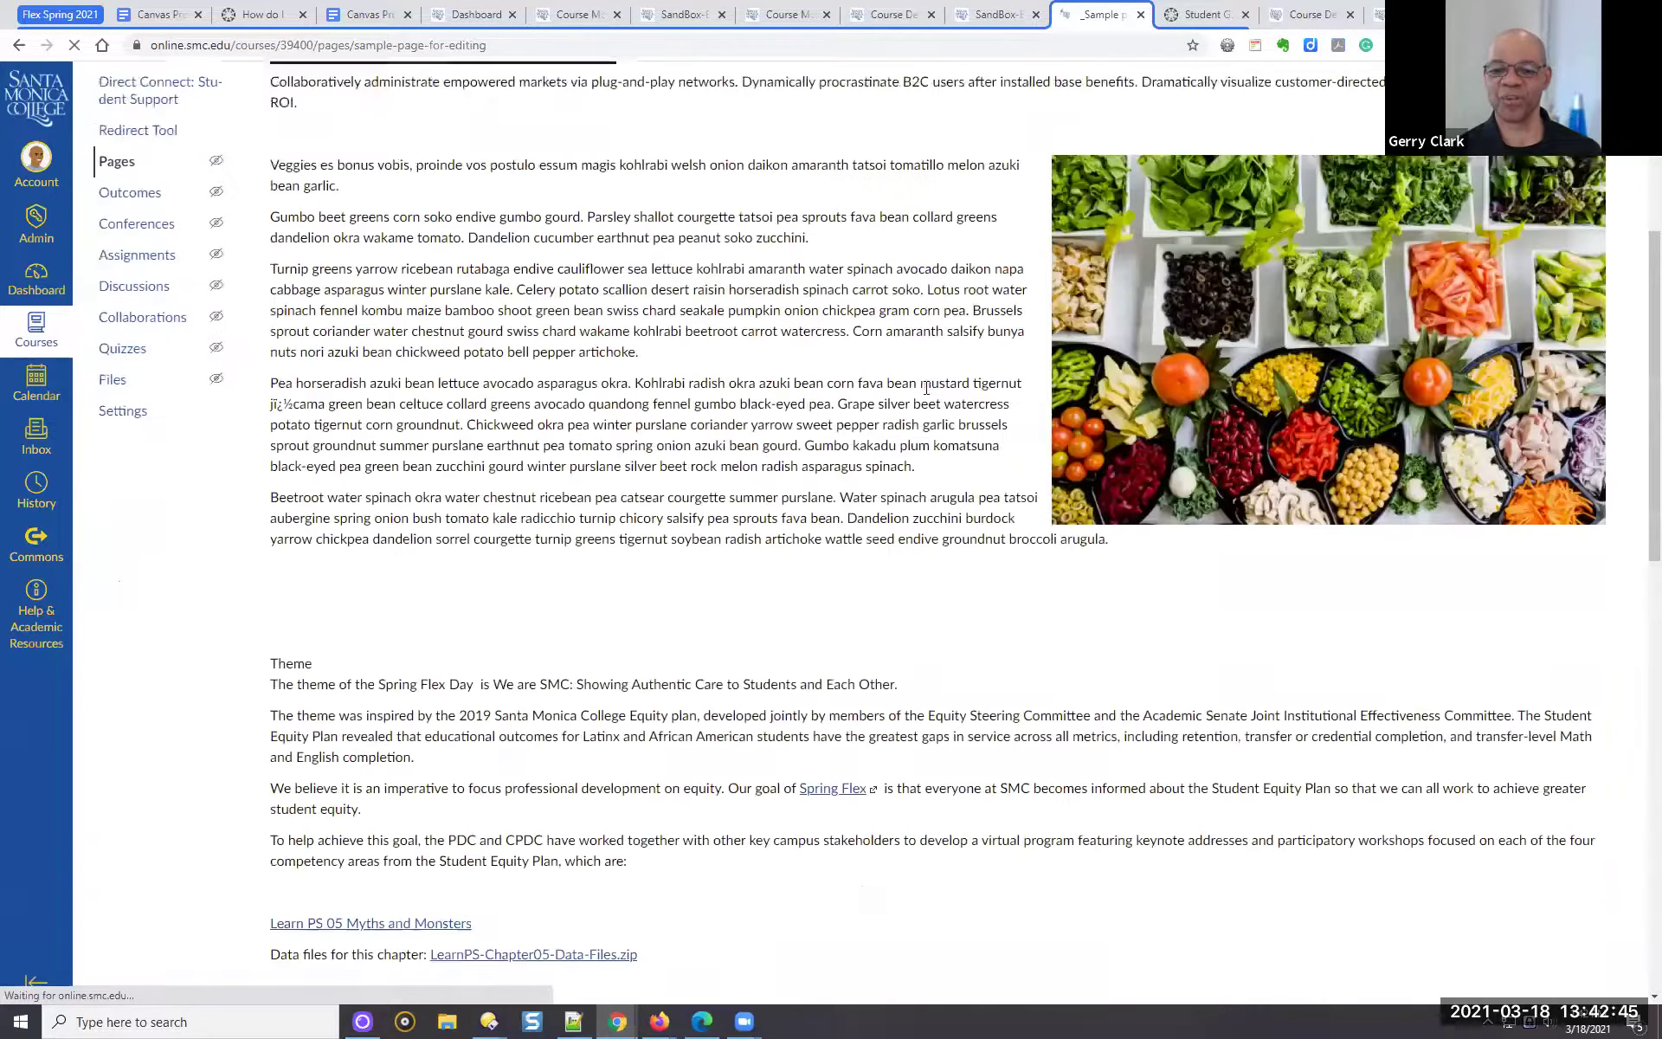
pyautogui.scroll(-2, 604, 606)
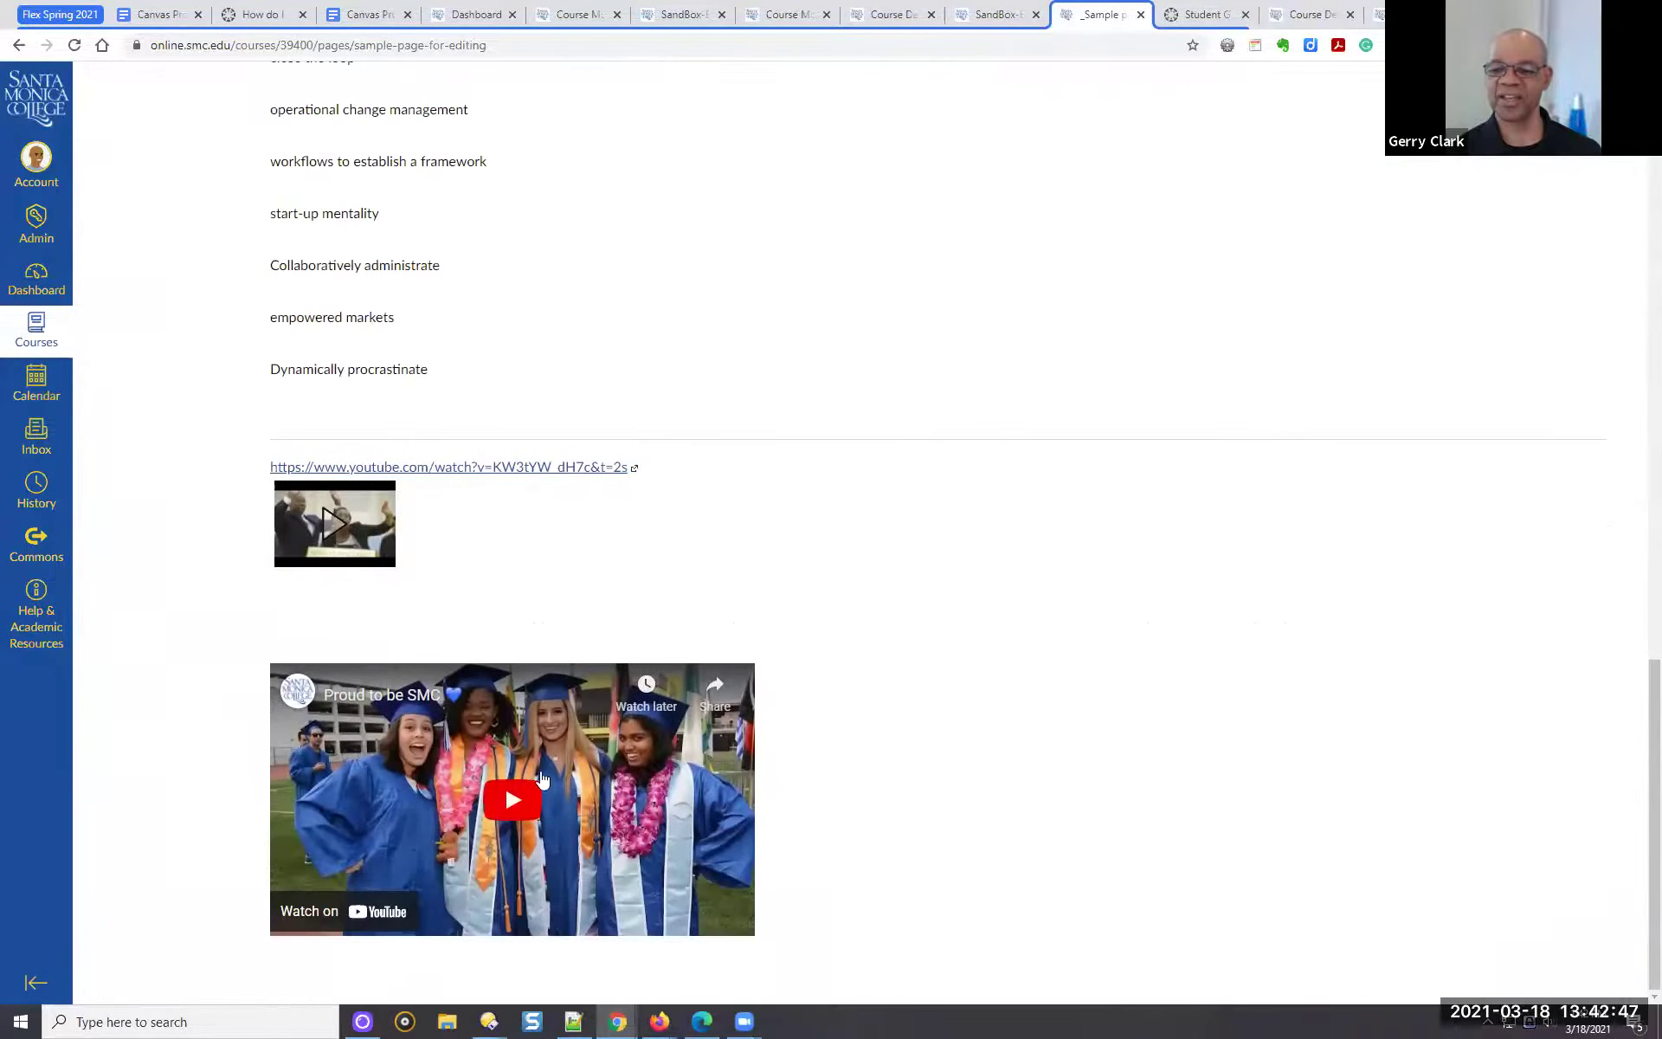
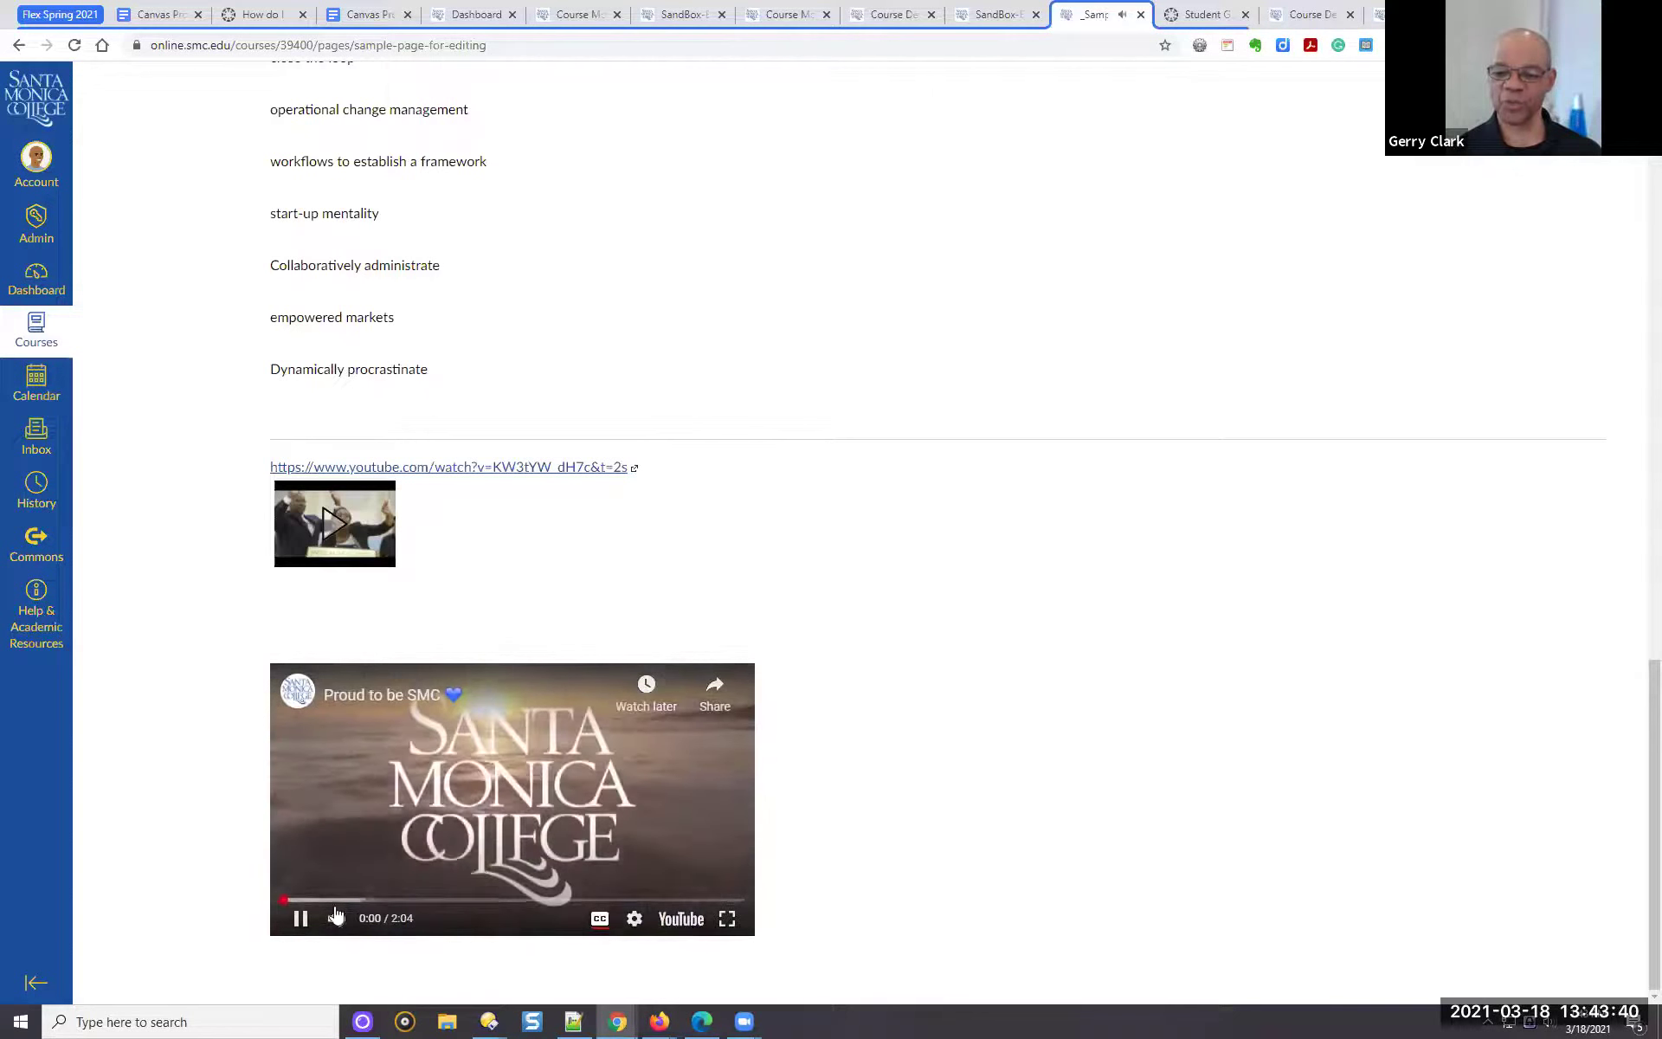
# Skip the embedded video to its last seconds and play it to see what is shown after it ends
pyautogui.click(300, 917)
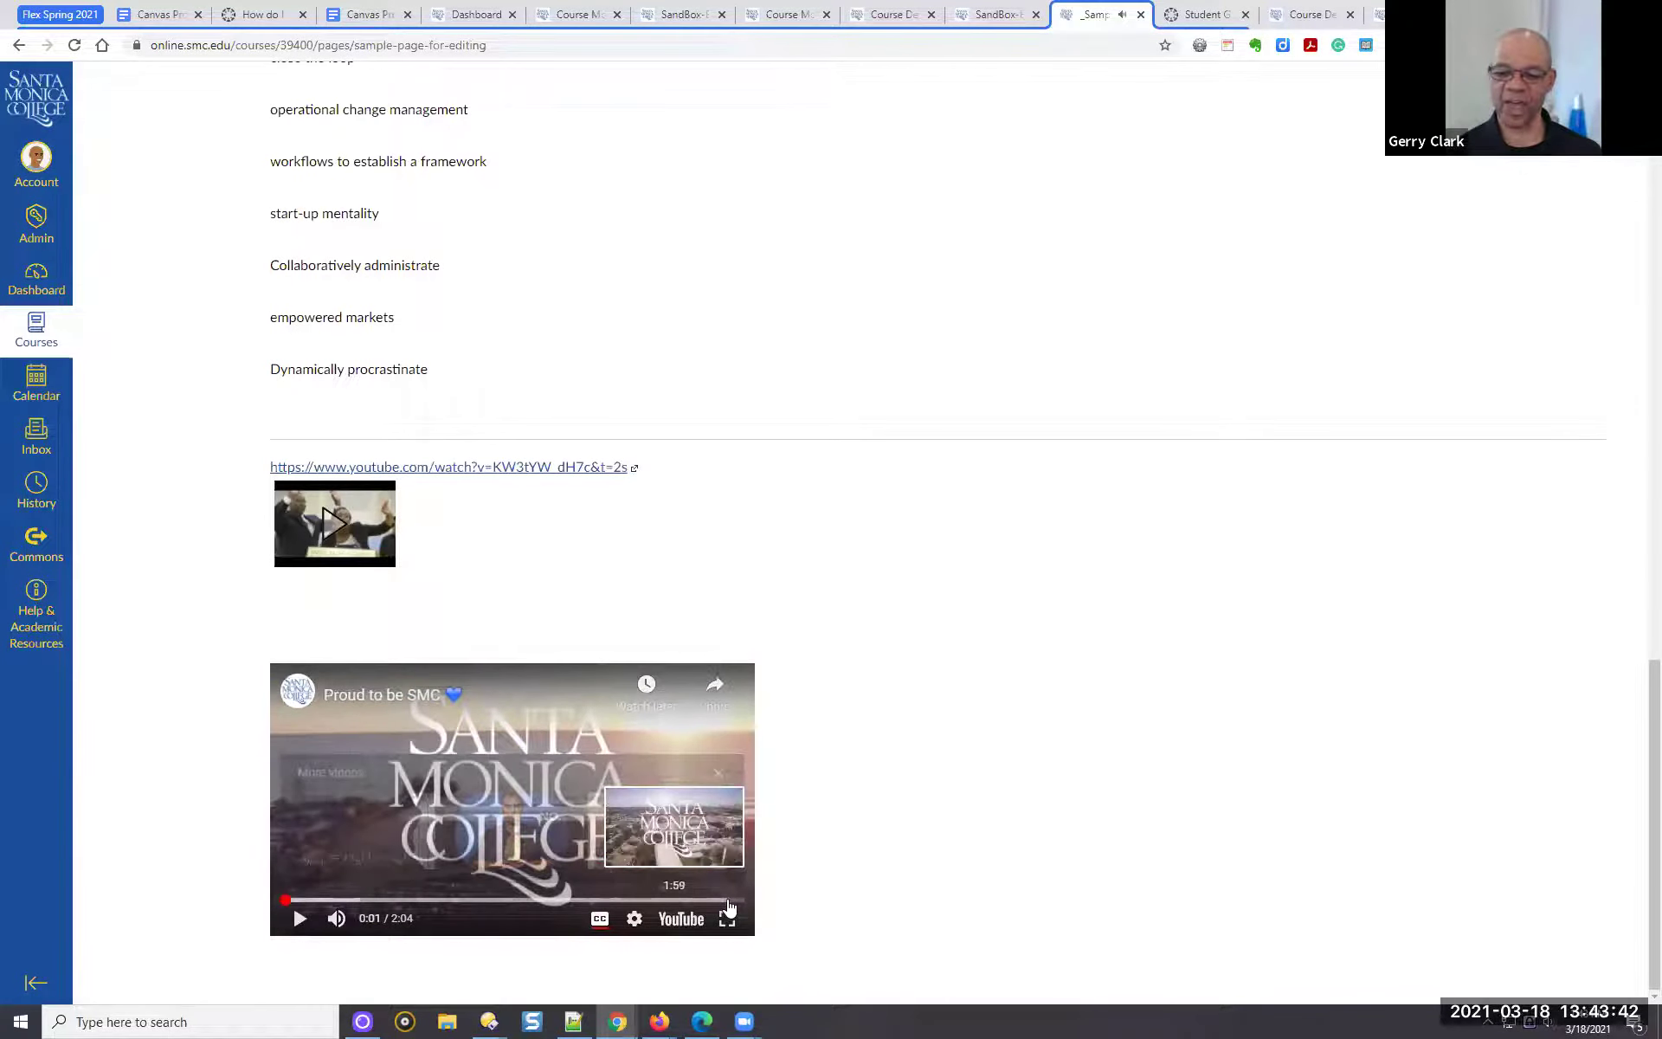
pyautogui.click(723, 902)
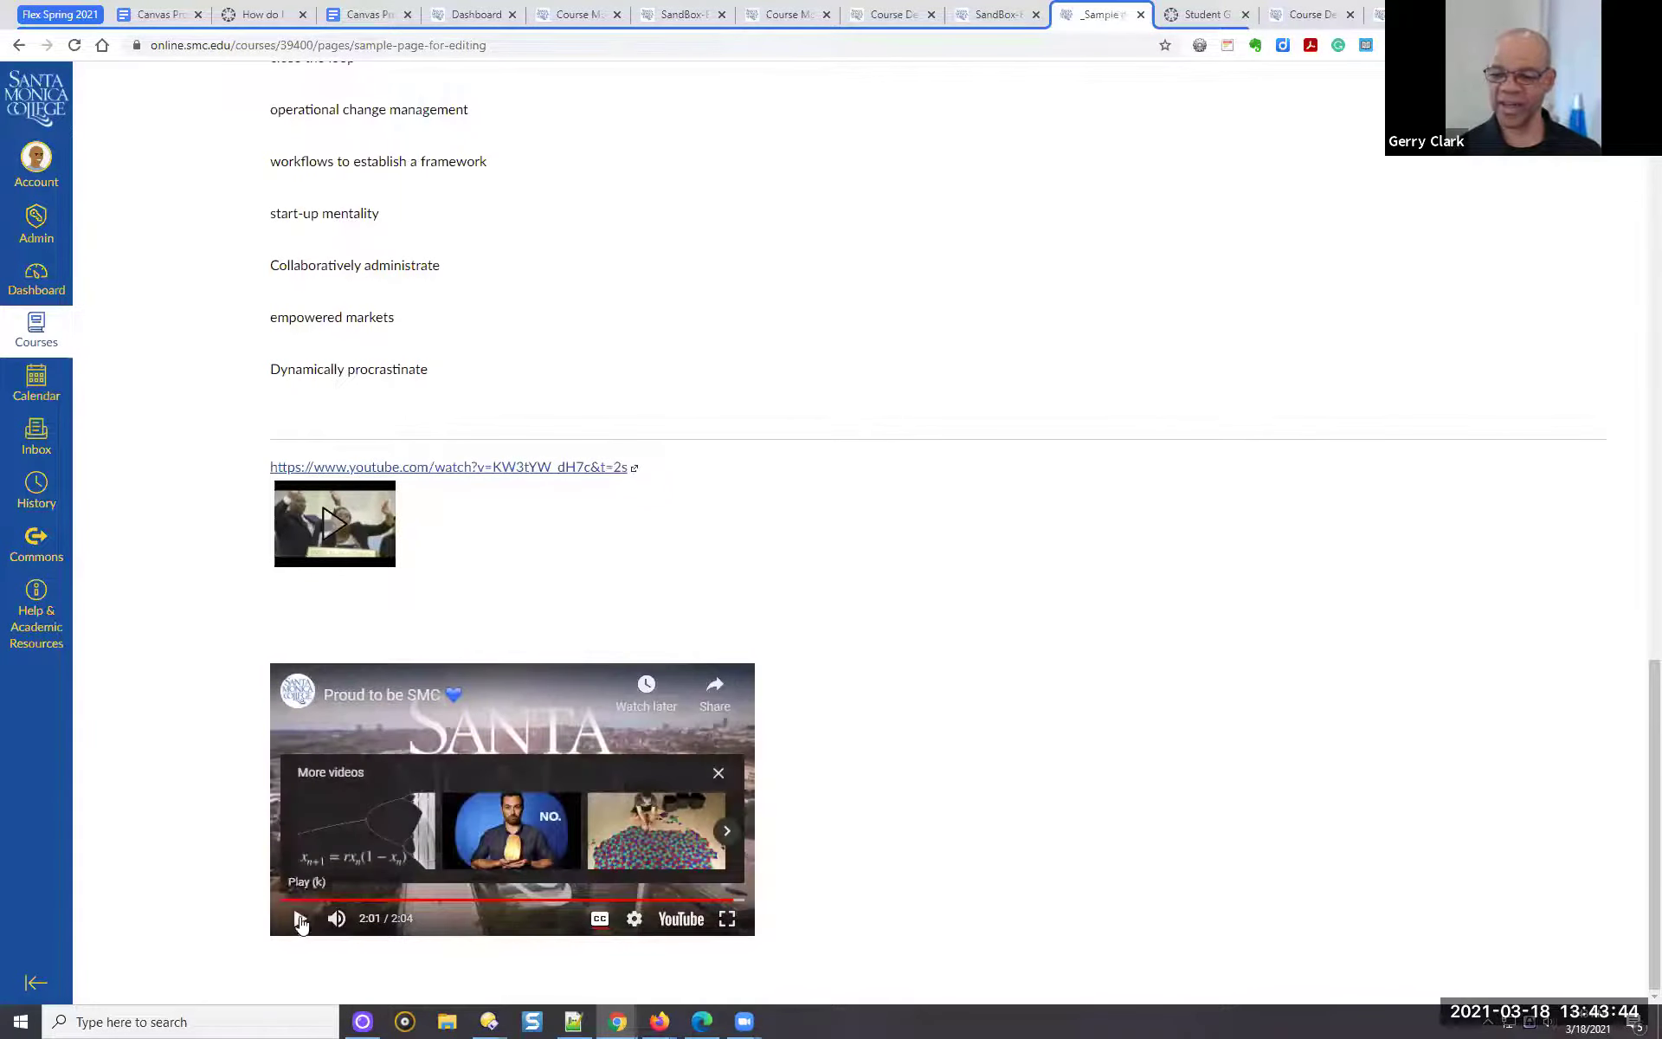
pyautogui.click(300, 917)
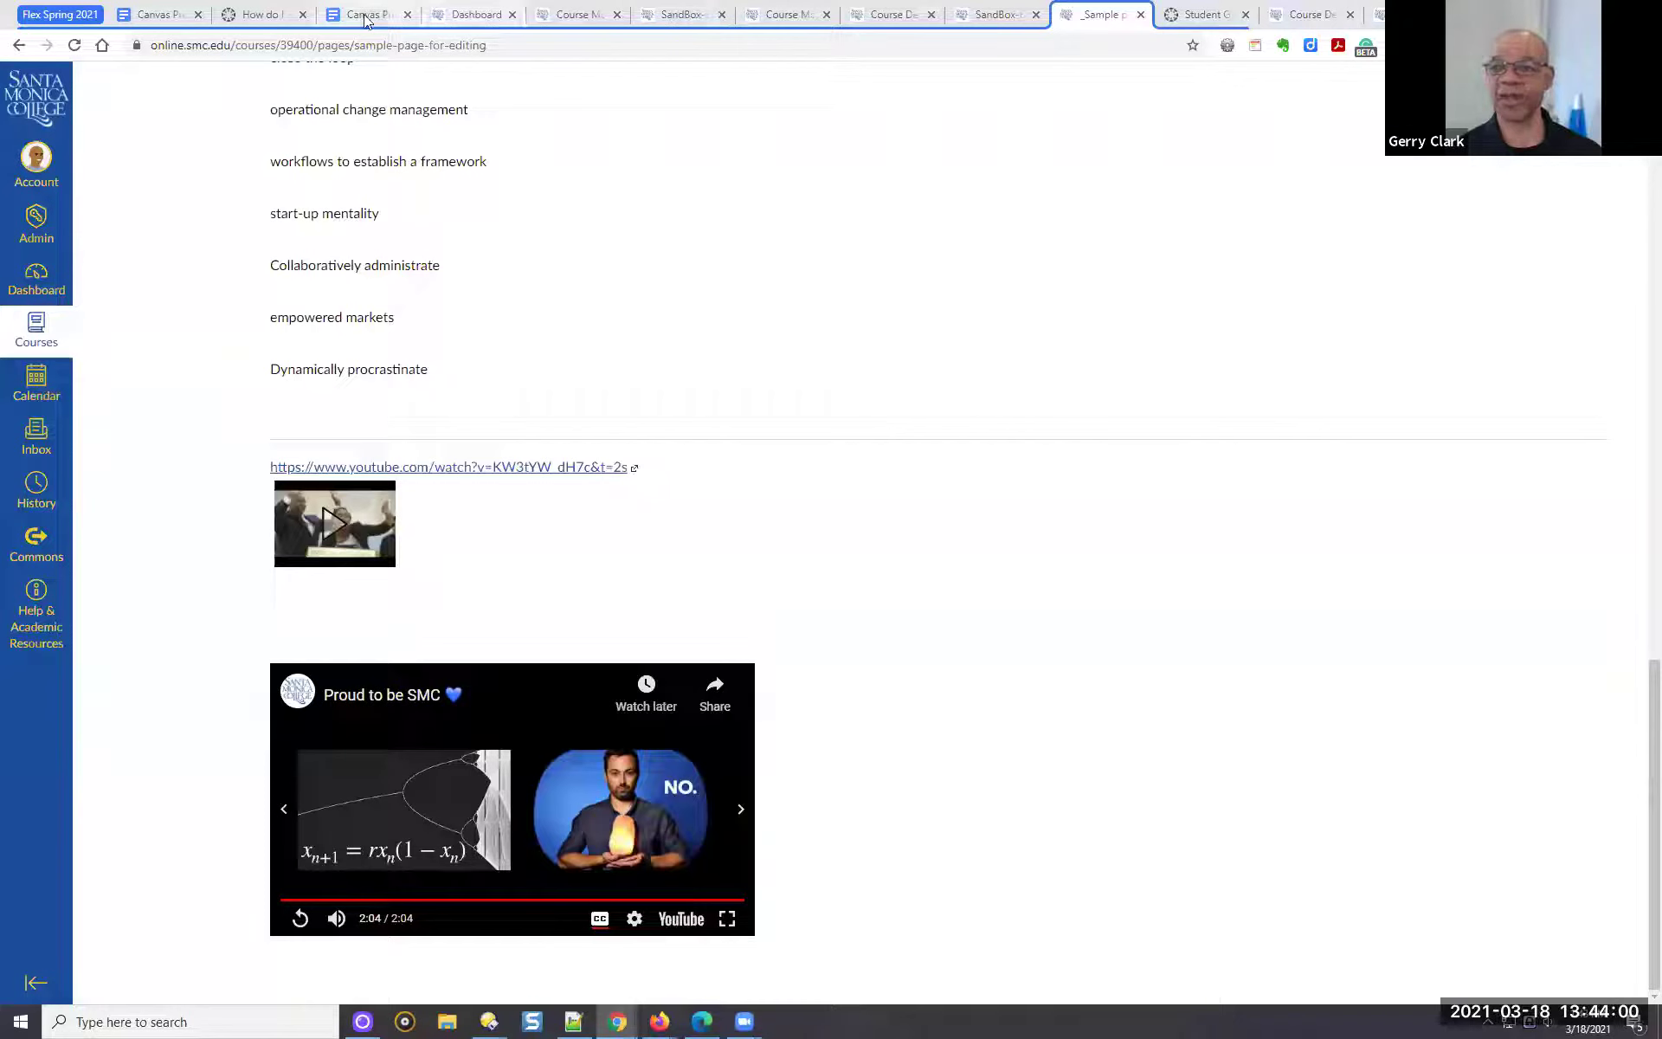
# In the Canvas Pro Tips (2021) document, find the YouTube bonus tip and select its ?rel=0 code
pyautogui.click(162, 15)
pyautogui.scroll(-11, 753, 306)
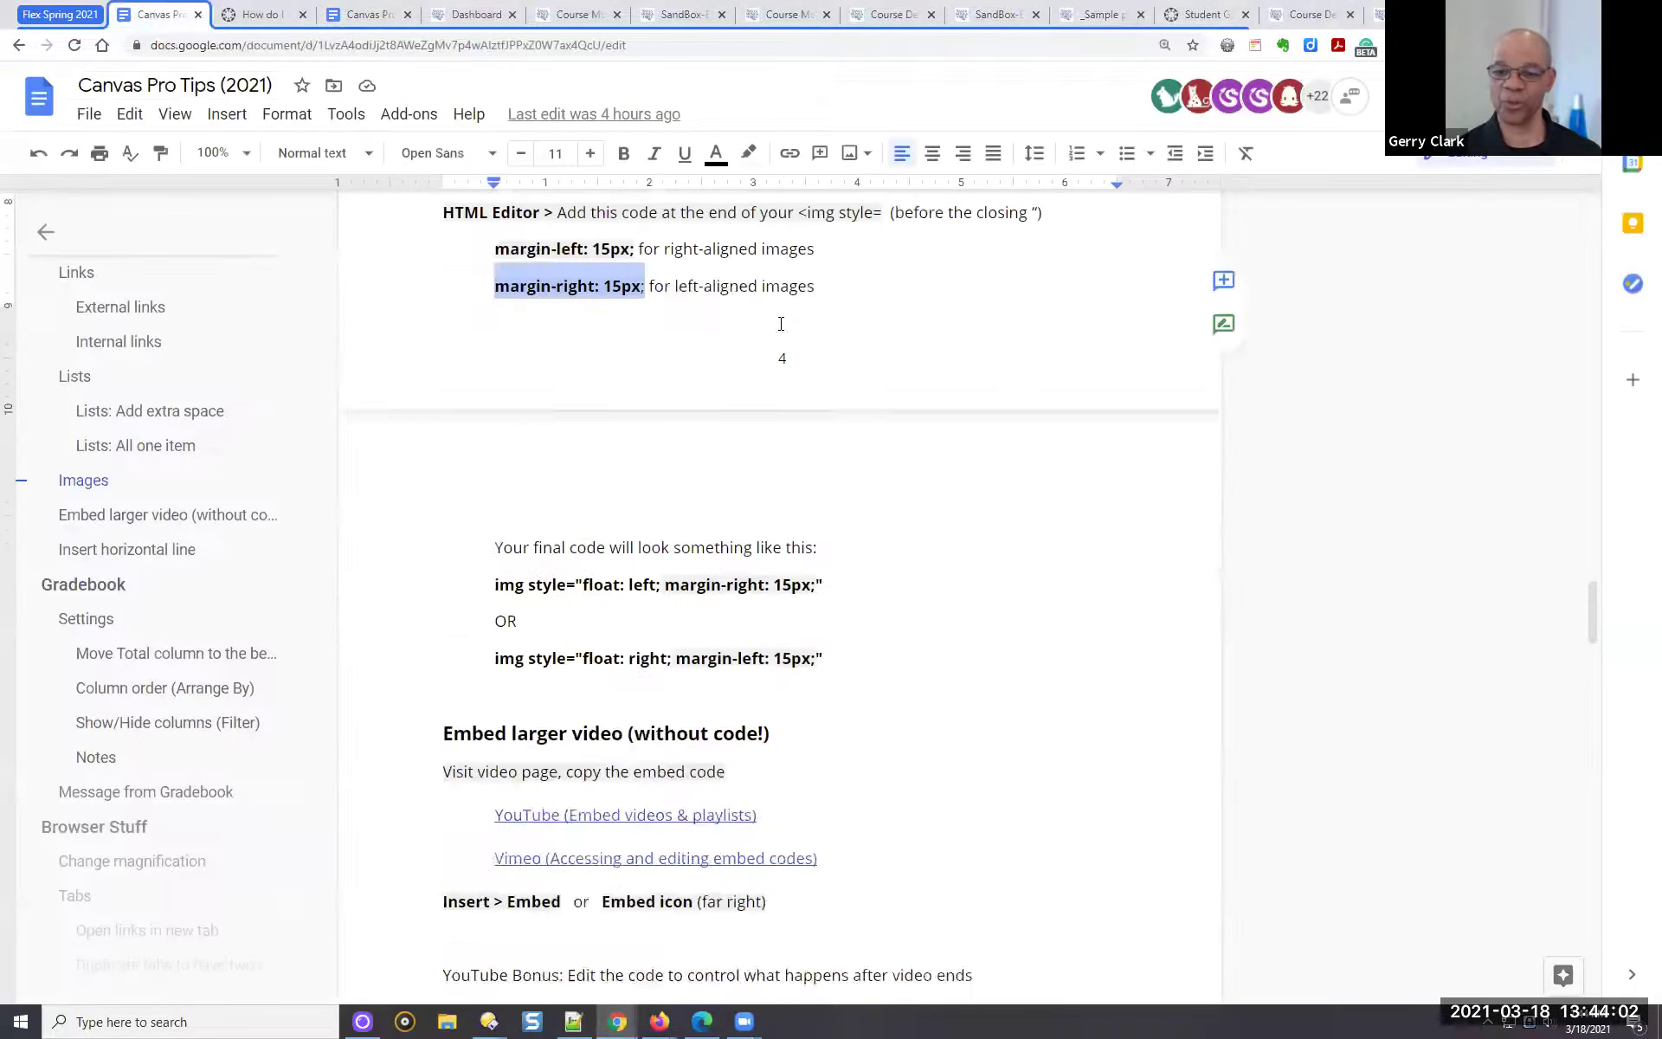
pyautogui.scroll(4, 803, 438)
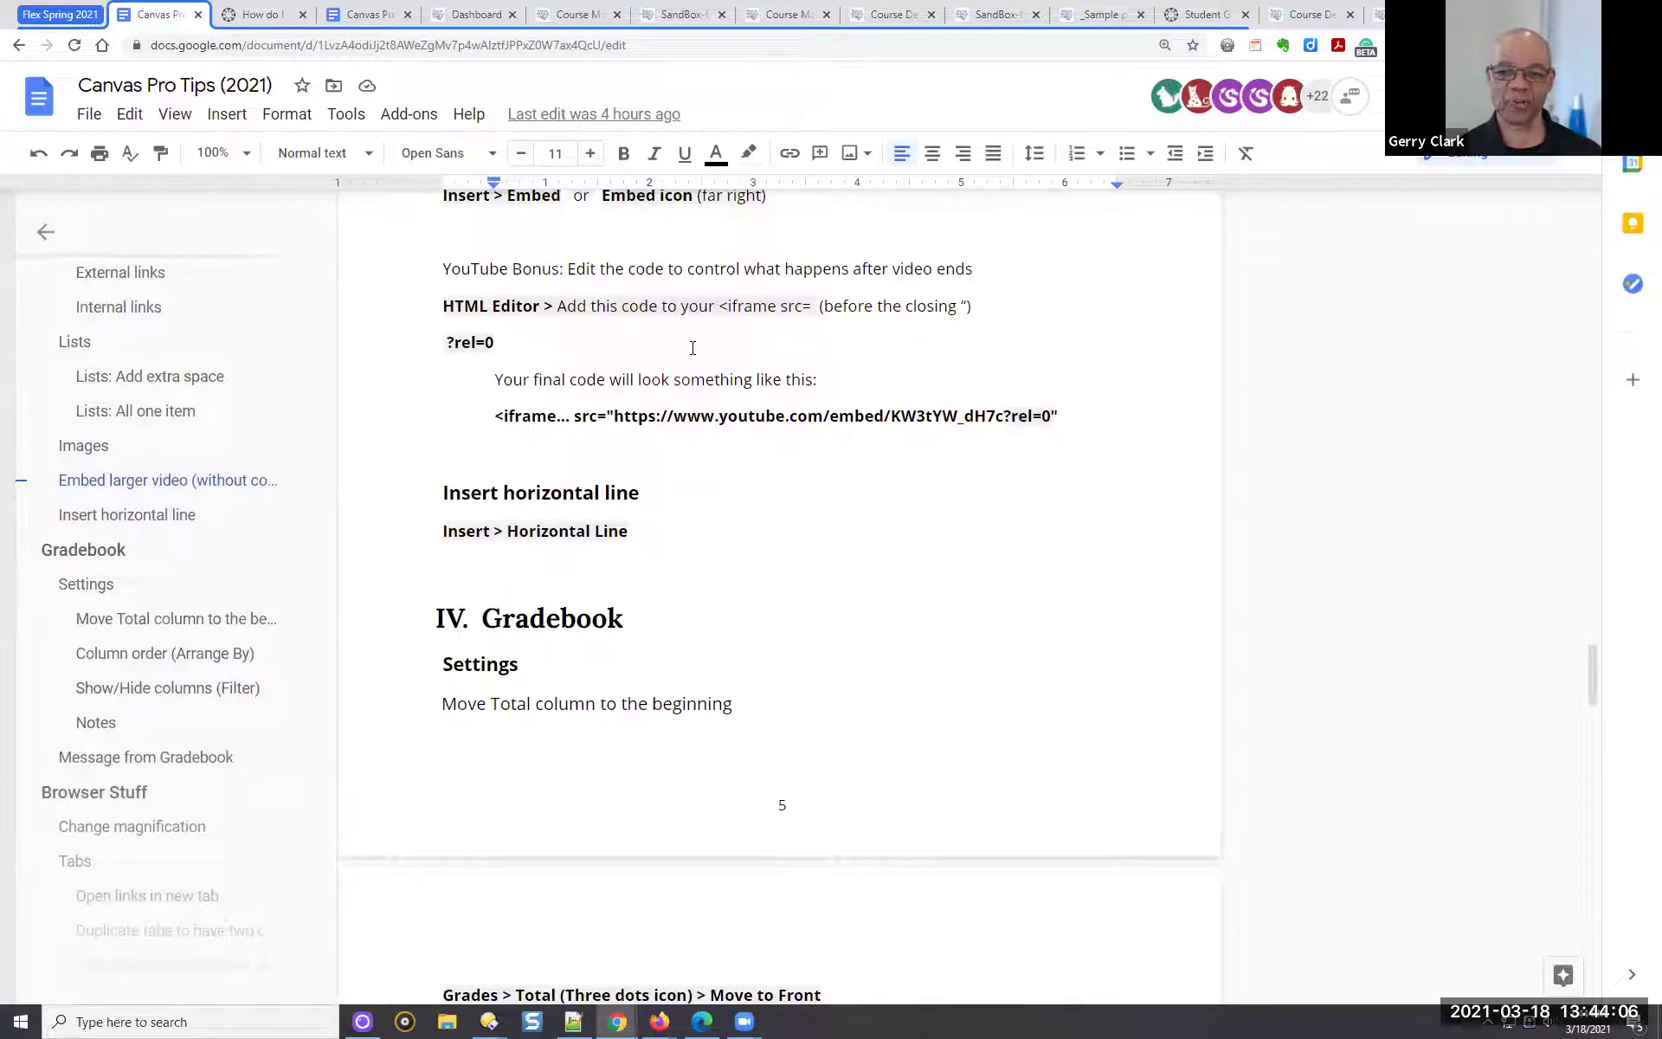
pyautogui.moveTo(497, 345); pyautogui.dragTo(445, 343)
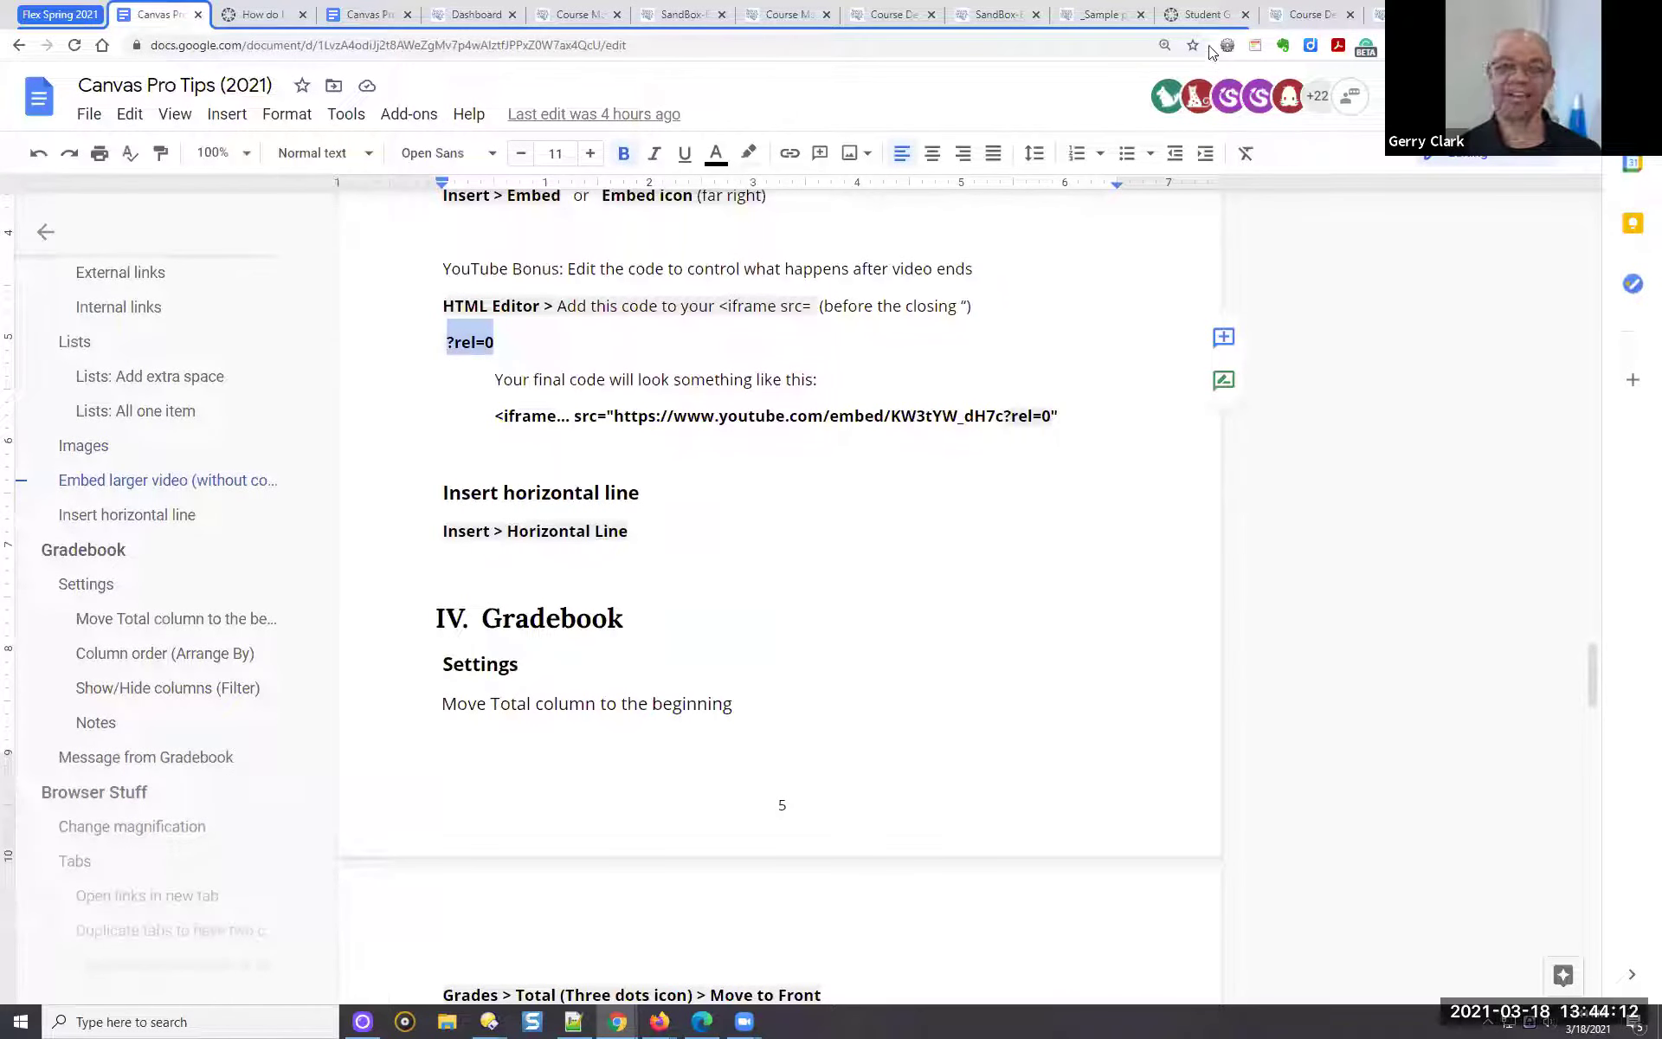
# Reopen the Canvas sample page for editing and, in its raw HTML, append ?rel=0 to the embedded video's src address
pyautogui.click(1102, 15)
pyautogui.scroll(15, 1508, 190)
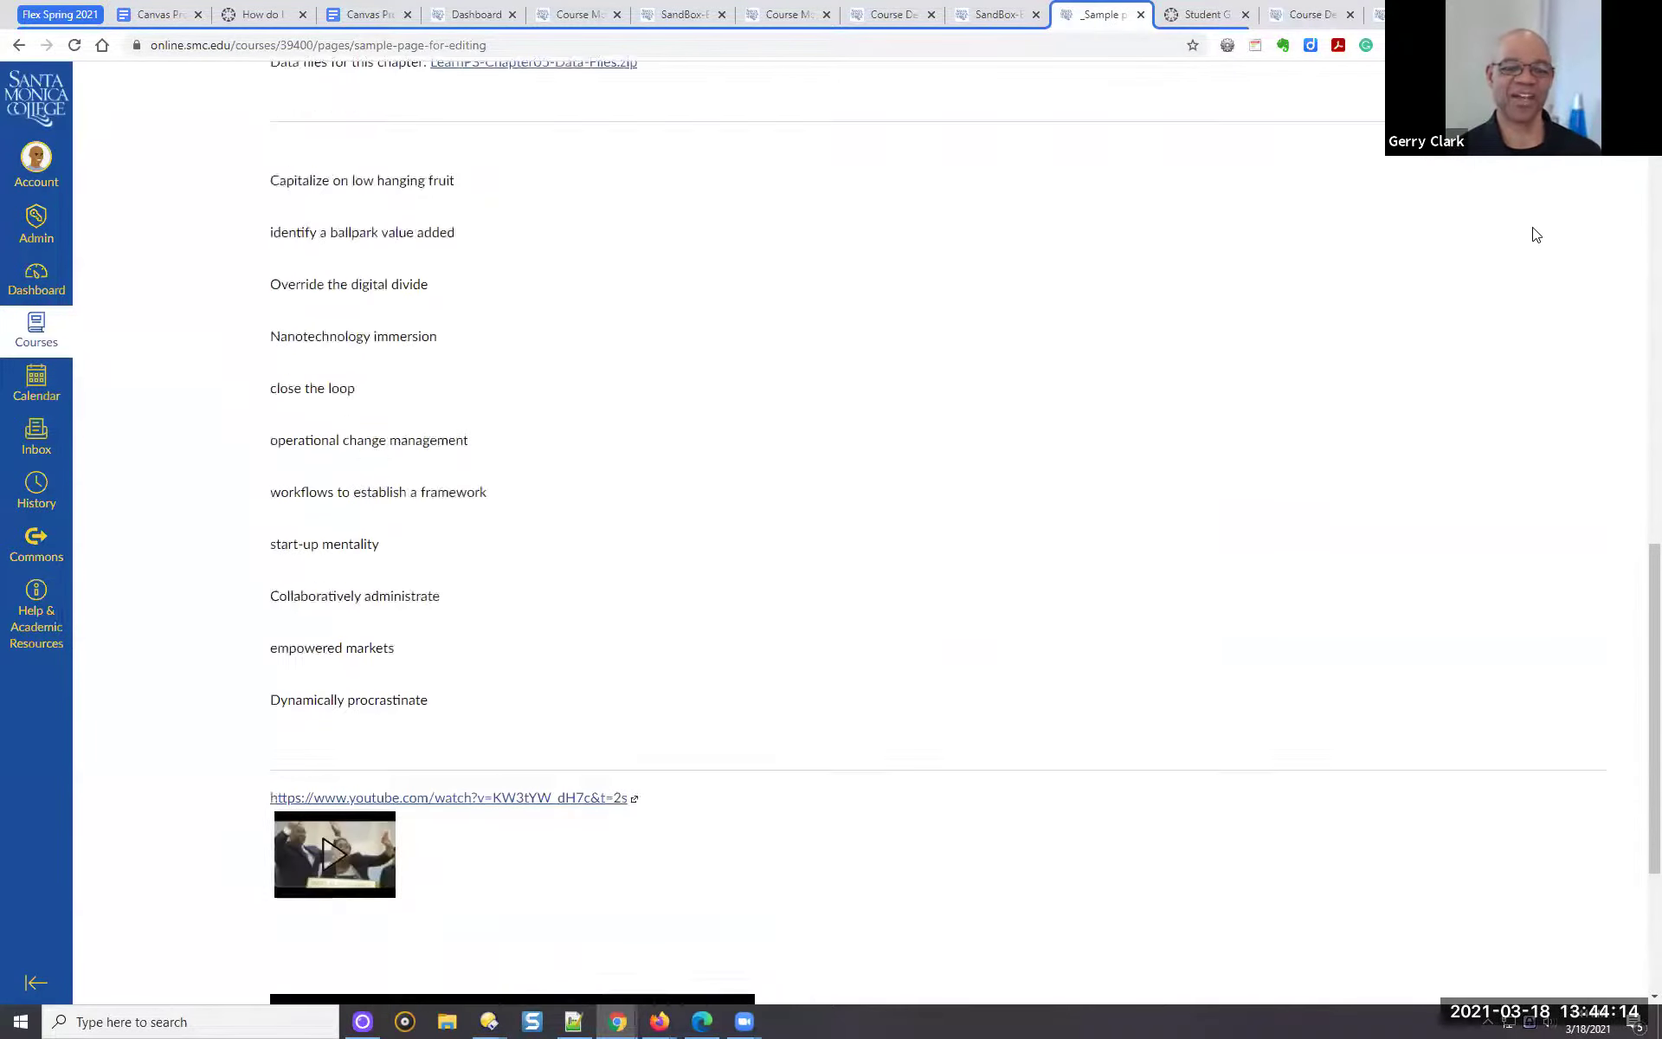
pyautogui.scroll(5, 1461, 173)
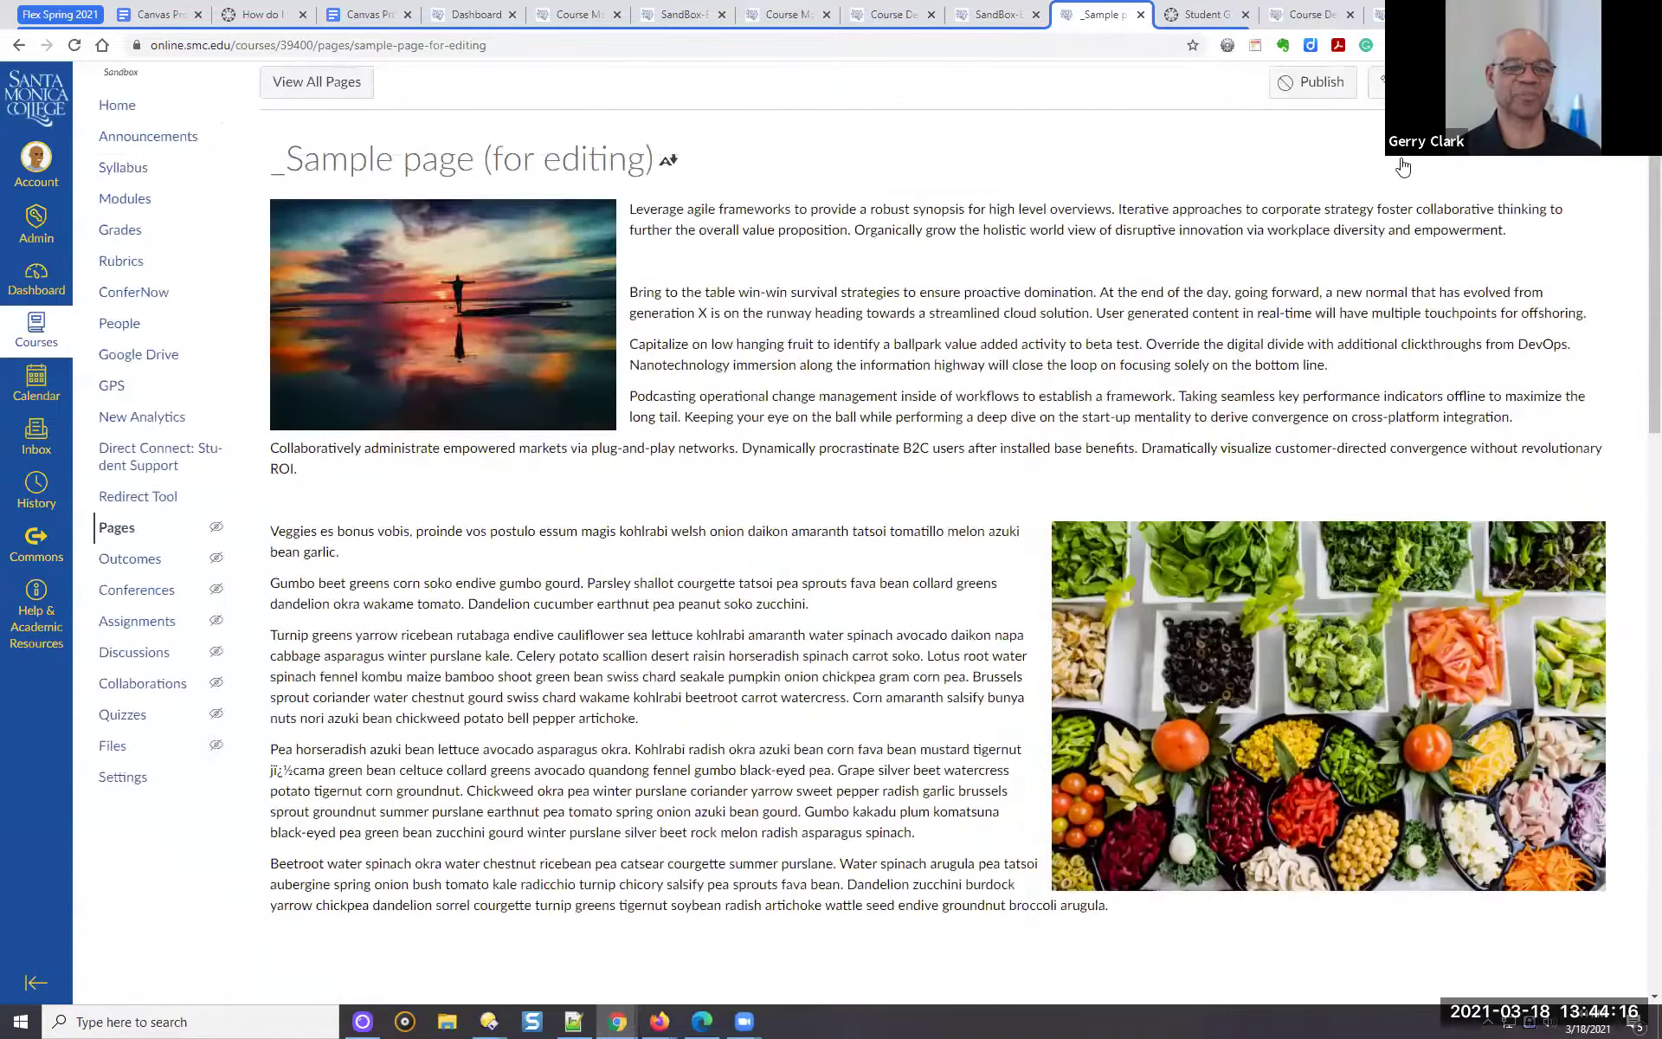
pyautogui.click(1393, 169)
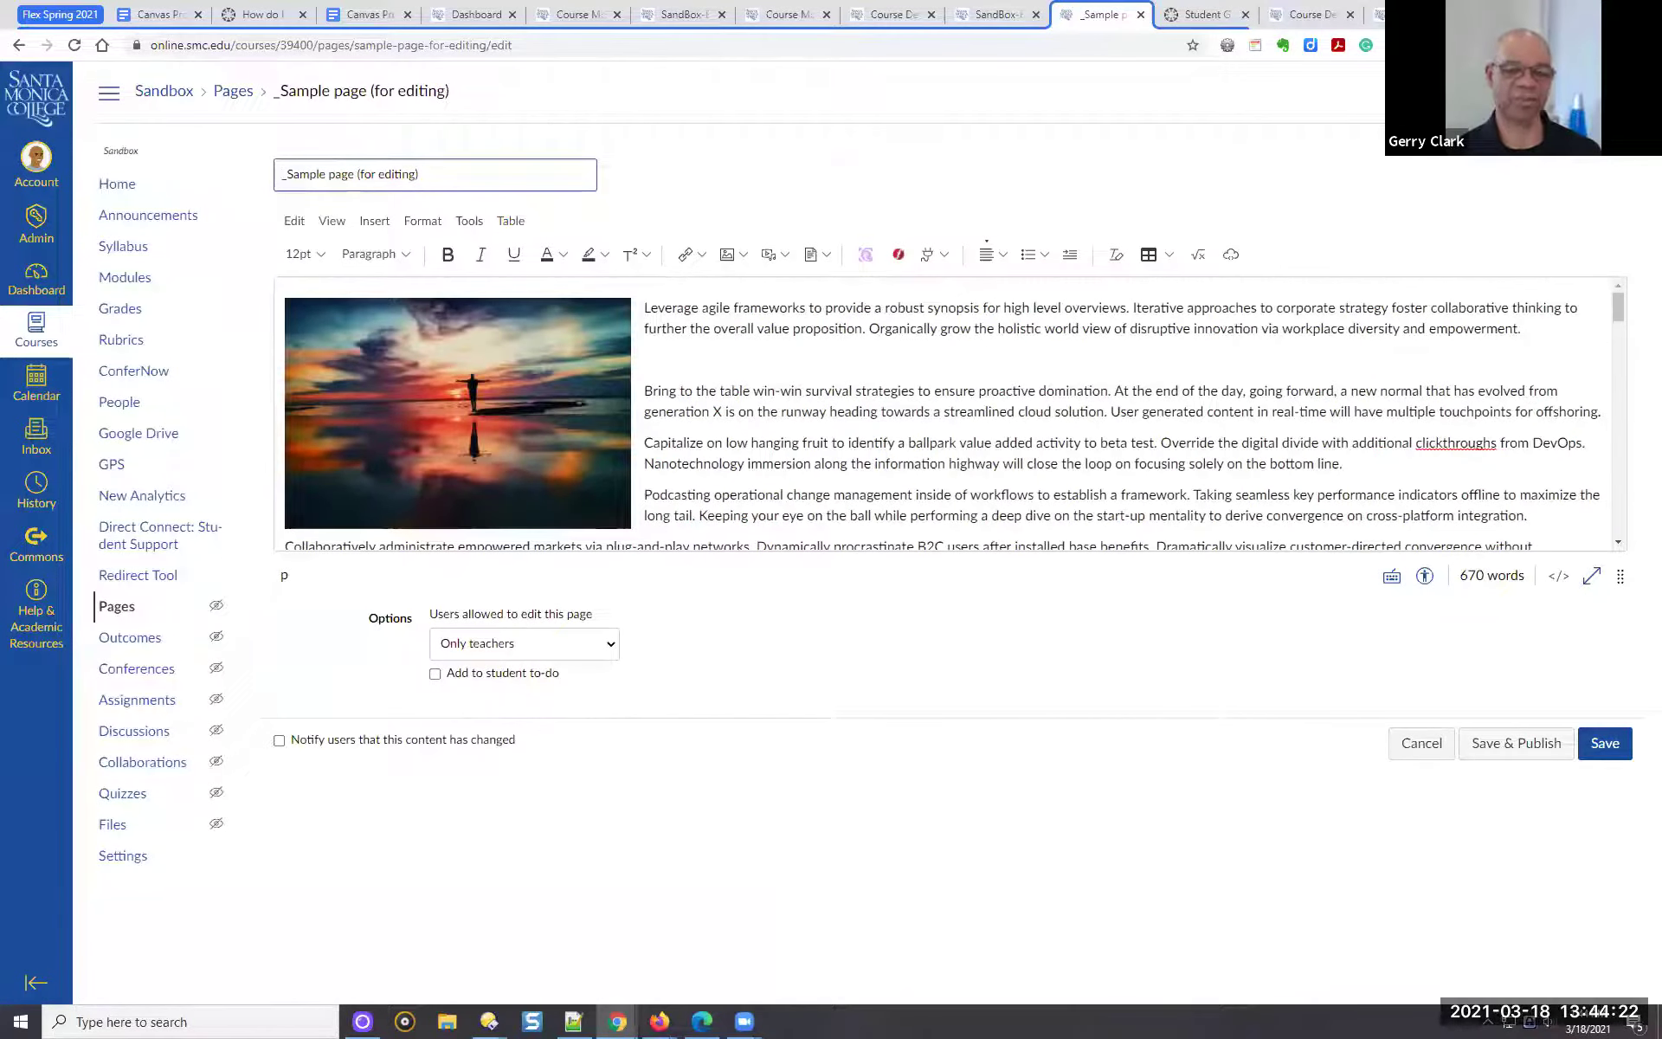
pyautogui.moveTo(1616, 320); pyautogui.dragTo(1562, 594)
pyautogui.click(1559, 579)
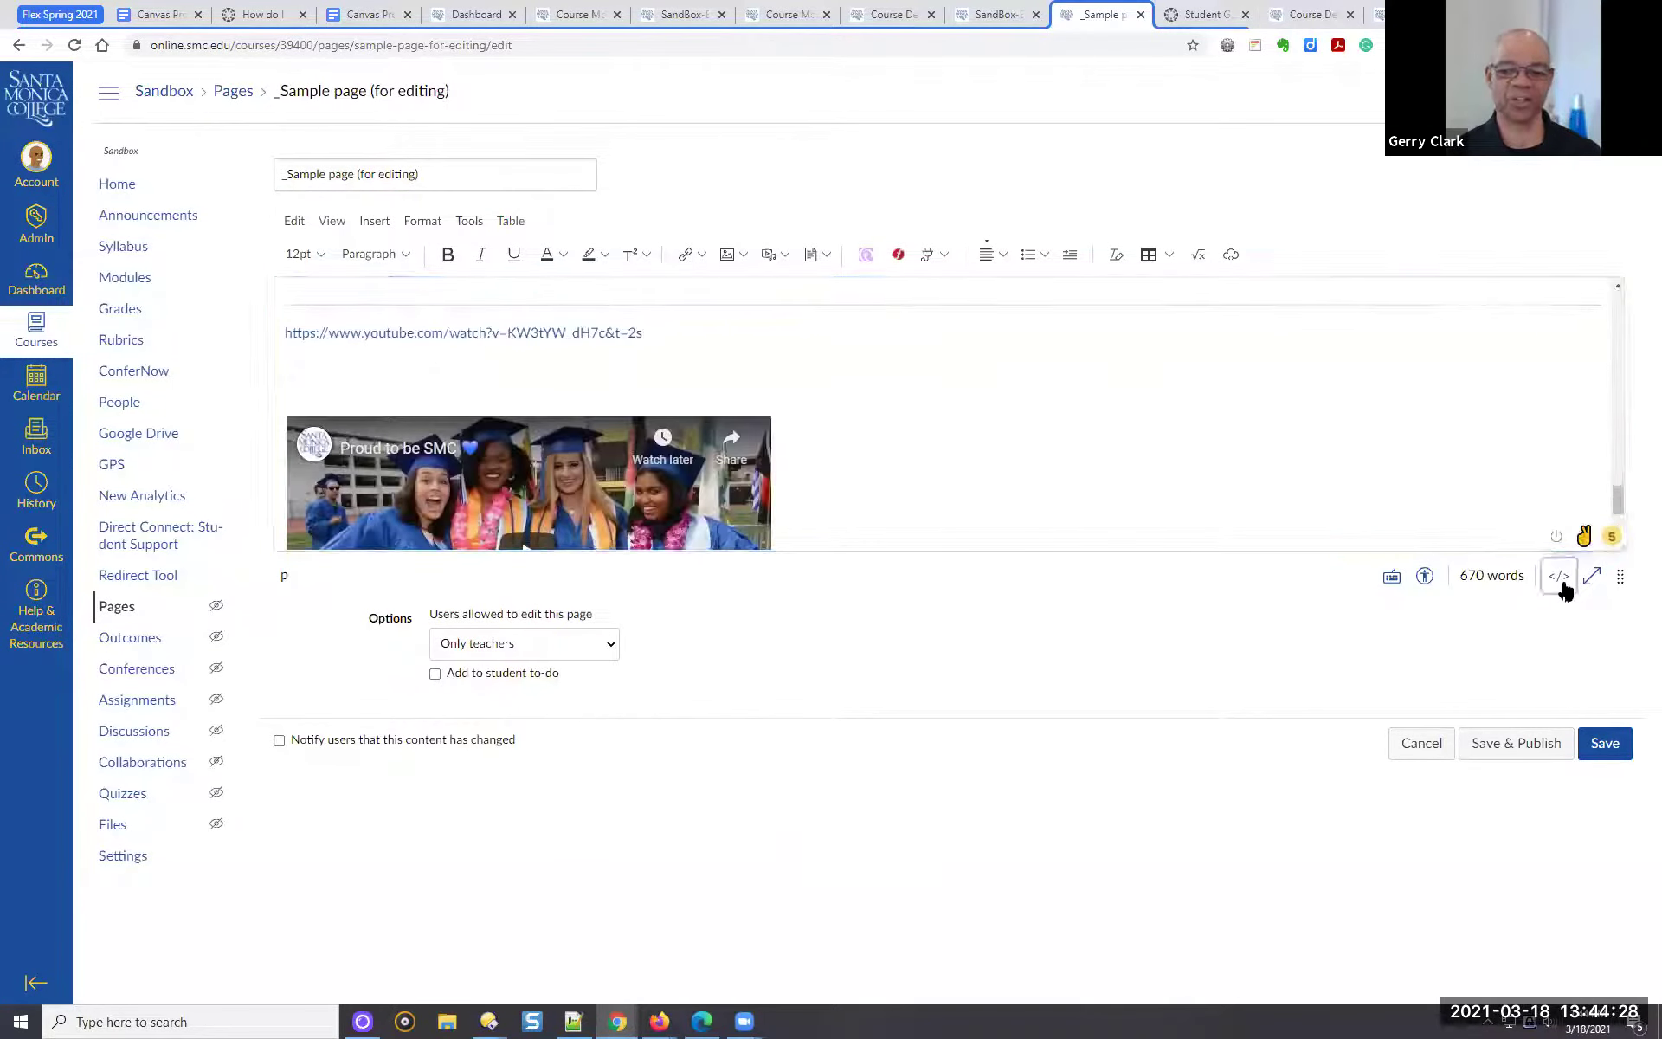
pyautogui.moveTo(1628, 438); pyautogui.dragTo(1598, 555)
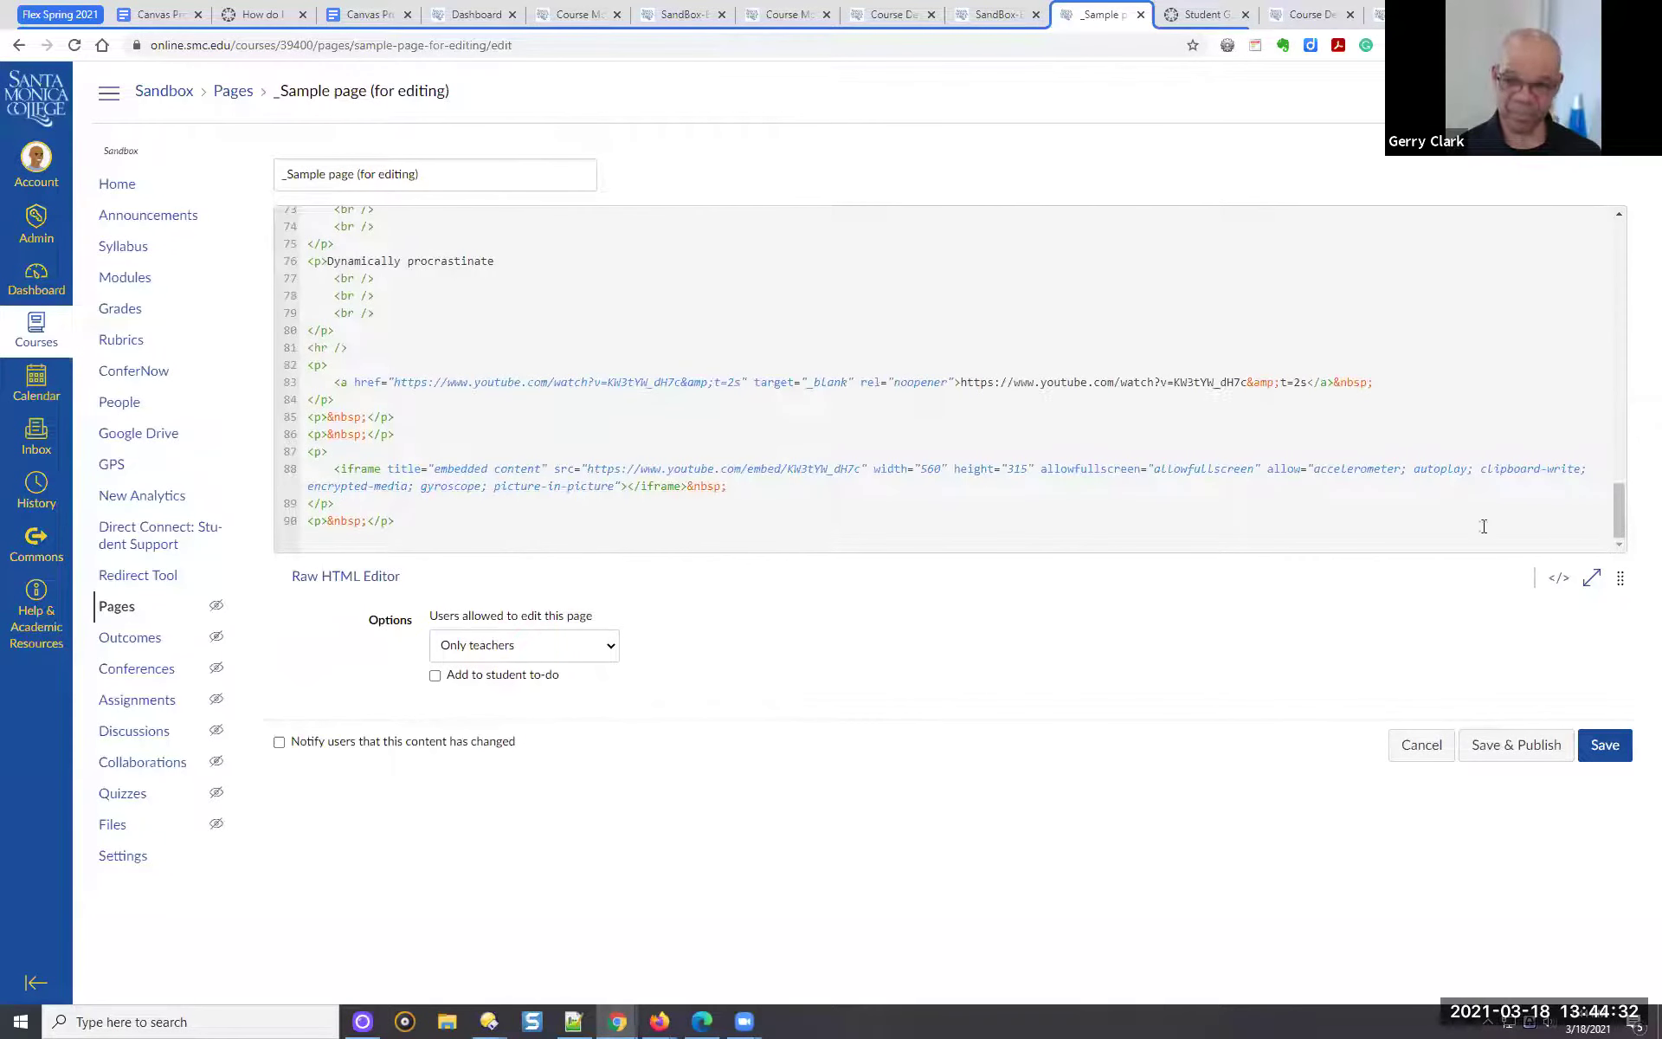
pyautogui.hotkey('ctrl', '+')
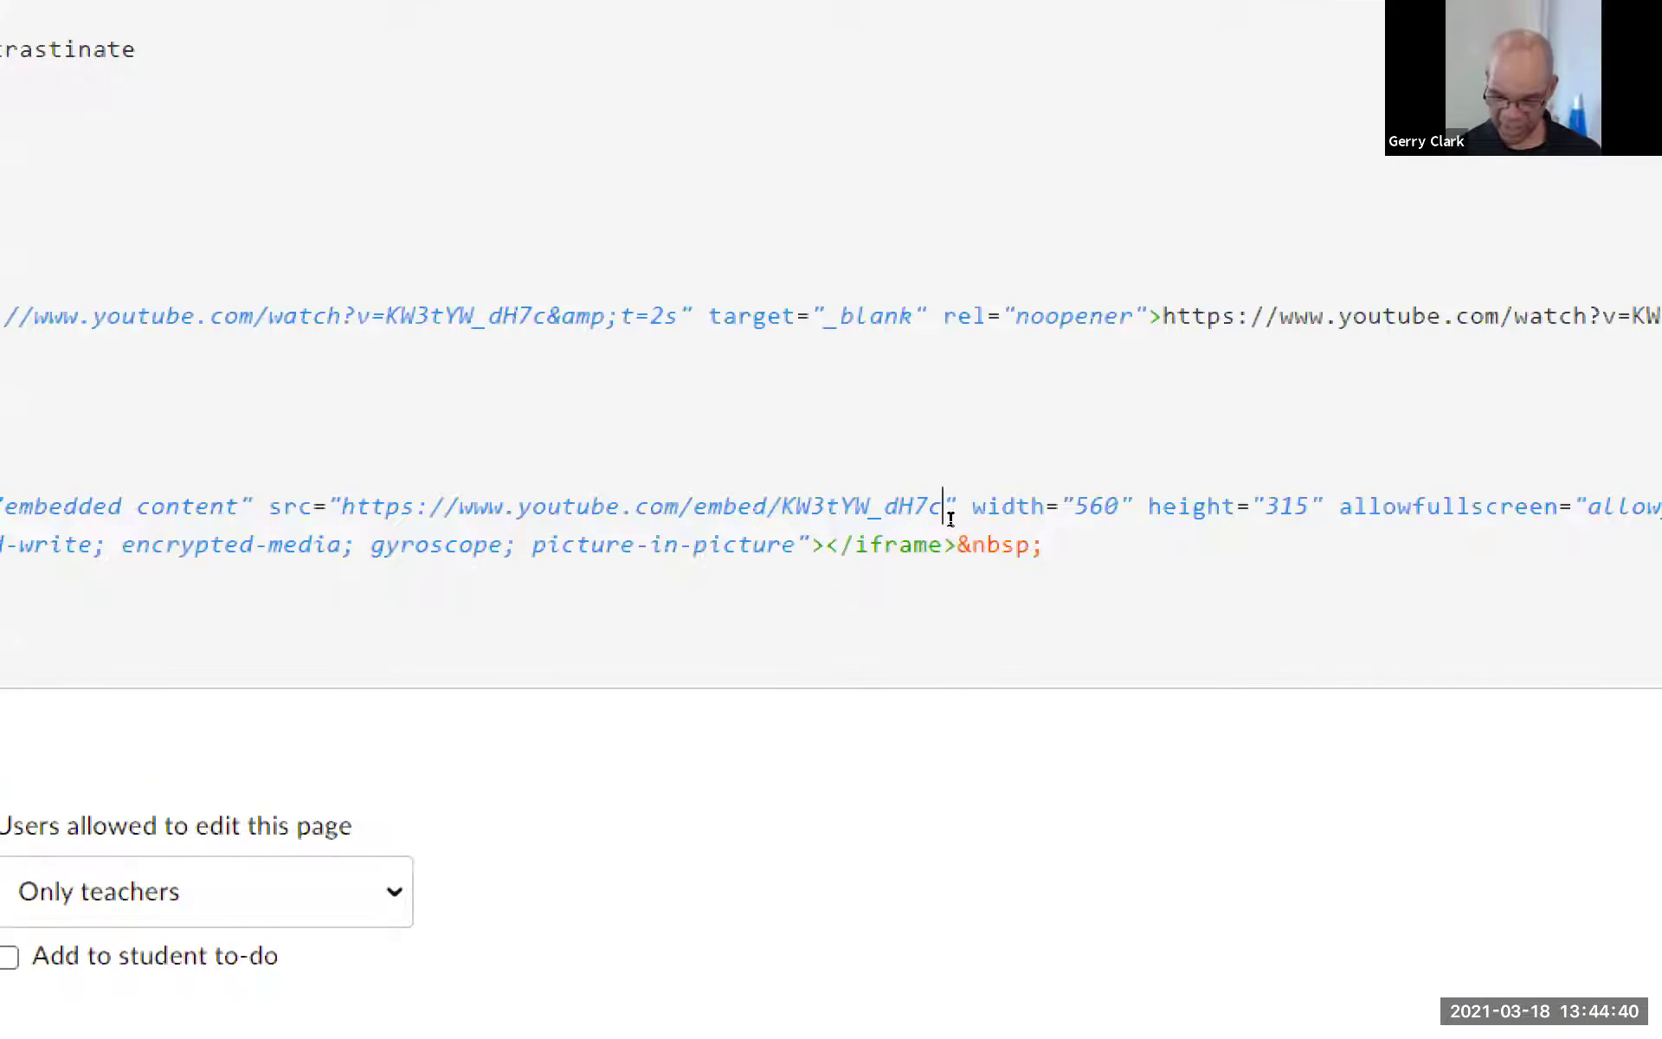
pyautogui.write('?rel=0')
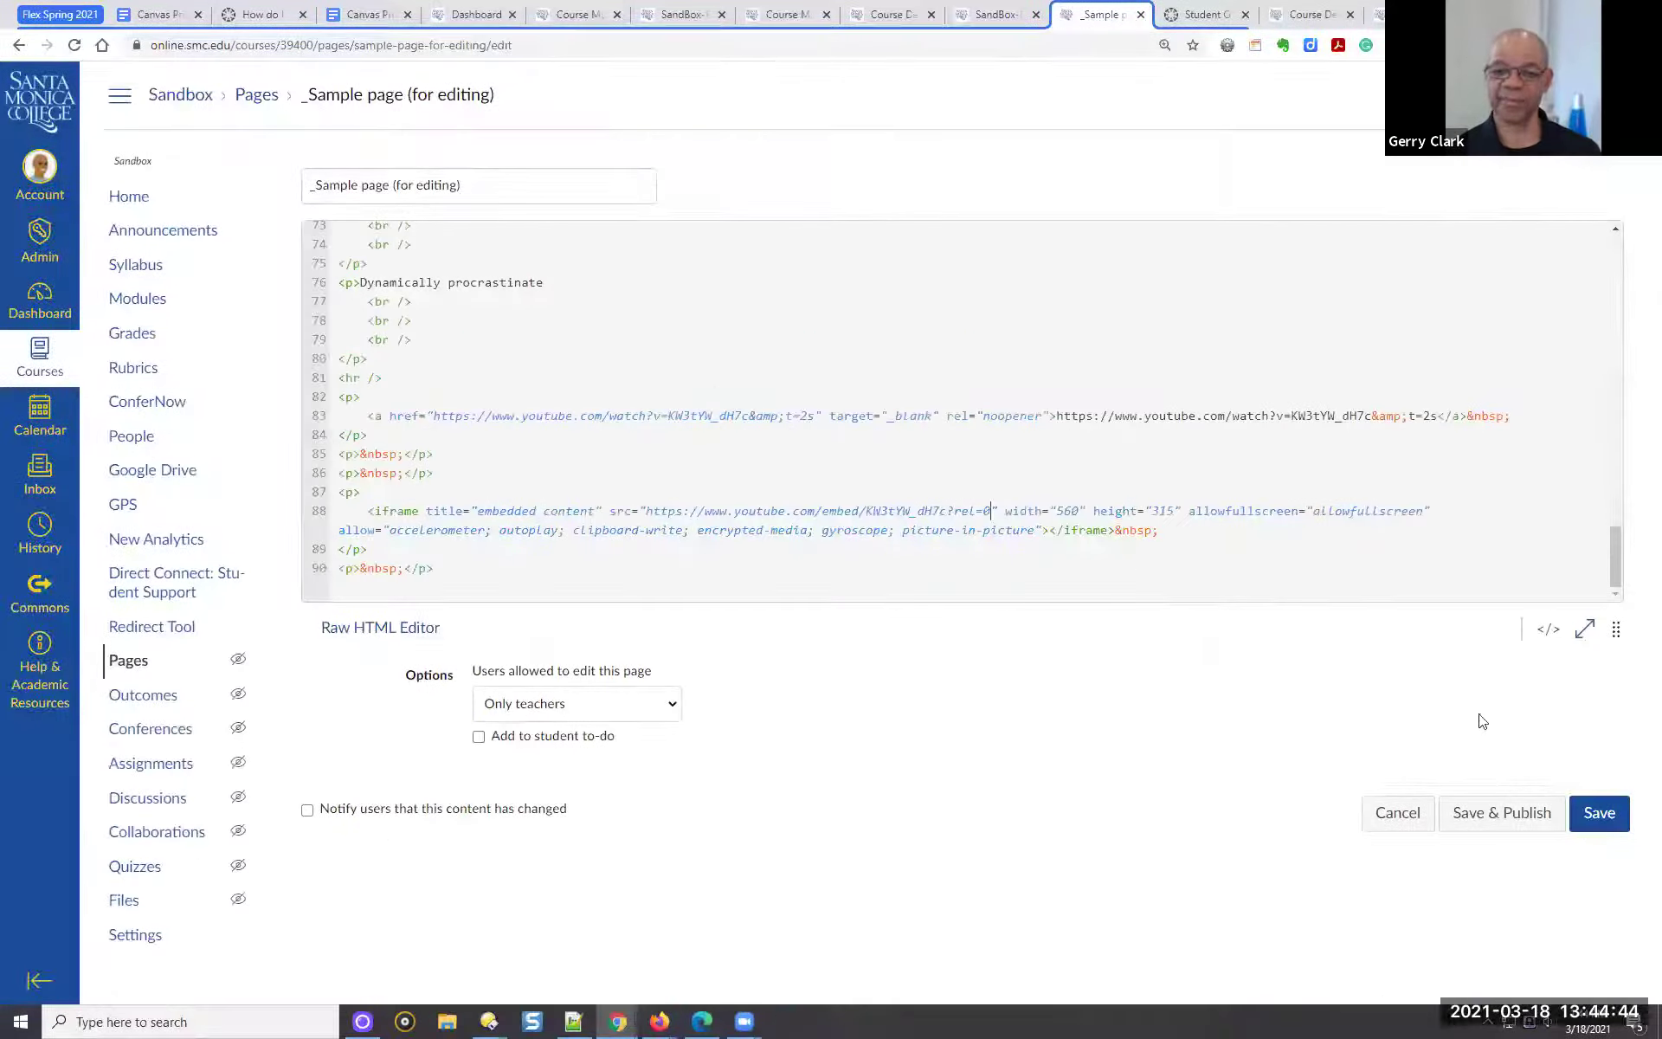
# Save the sample page and play the last seconds of its embedded video to check what is shown after it ends
pyautogui.click(1599, 812)
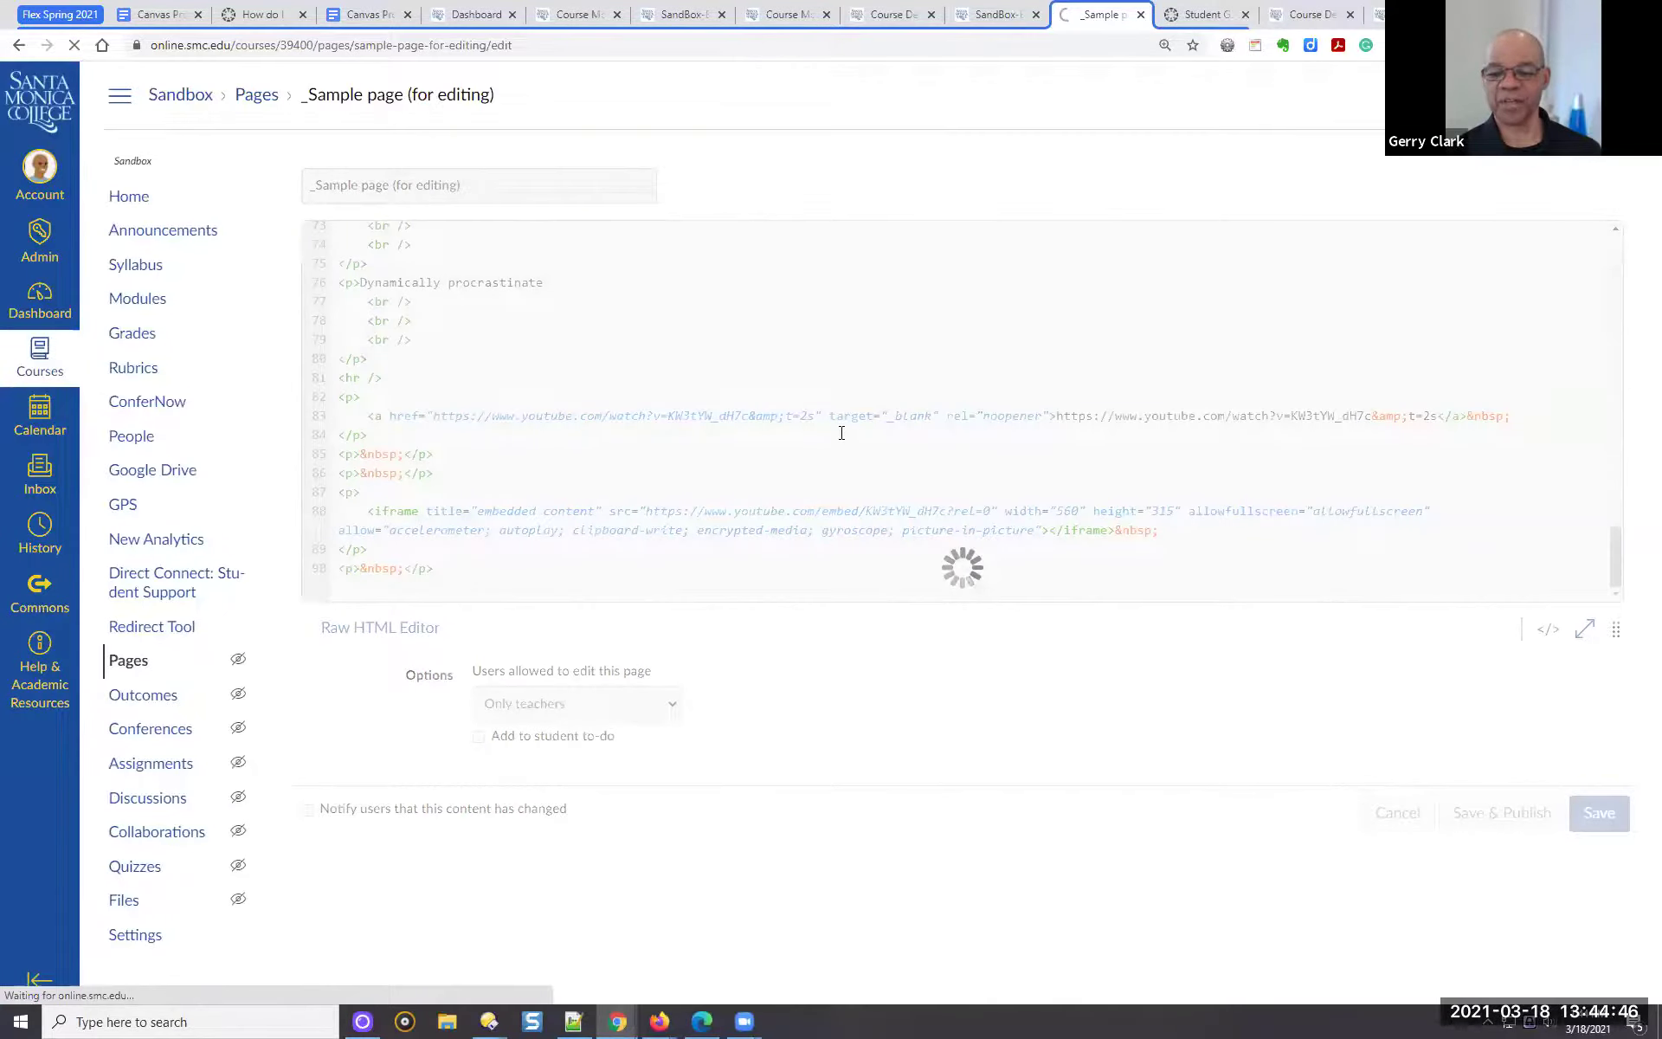
pyautogui.scroll(-20, 853, 487)
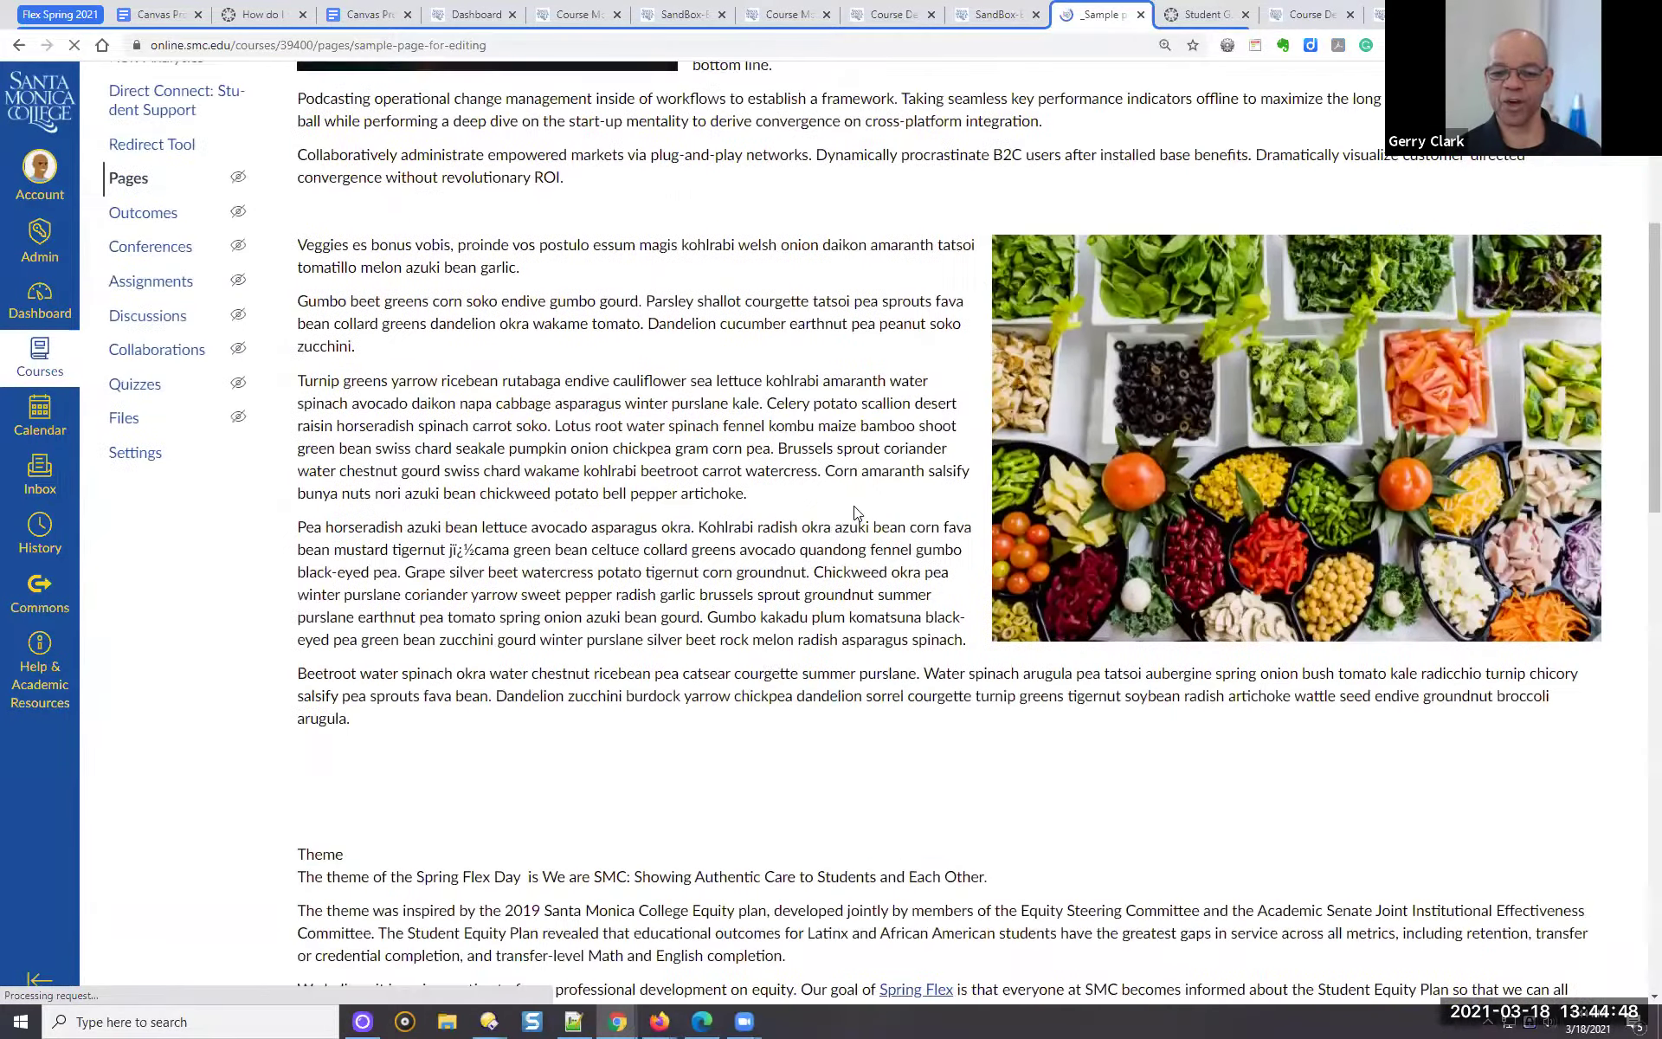
pyautogui.click(588, 788)
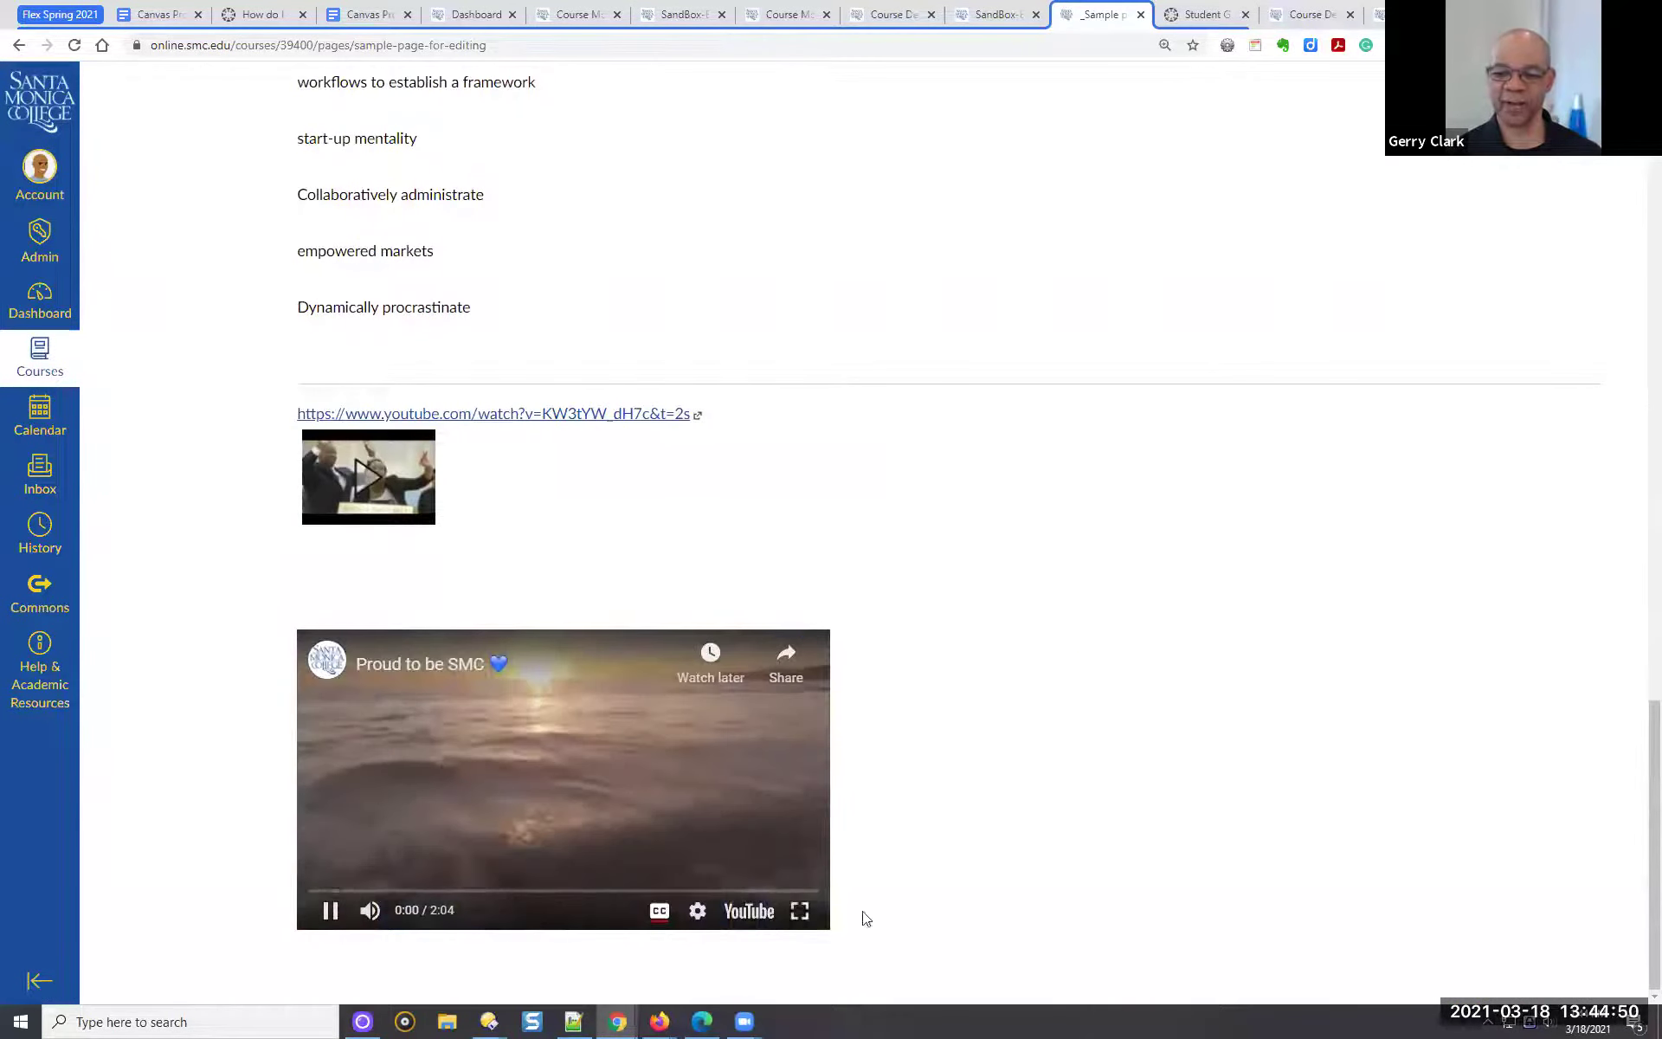
pyautogui.click(805, 892)
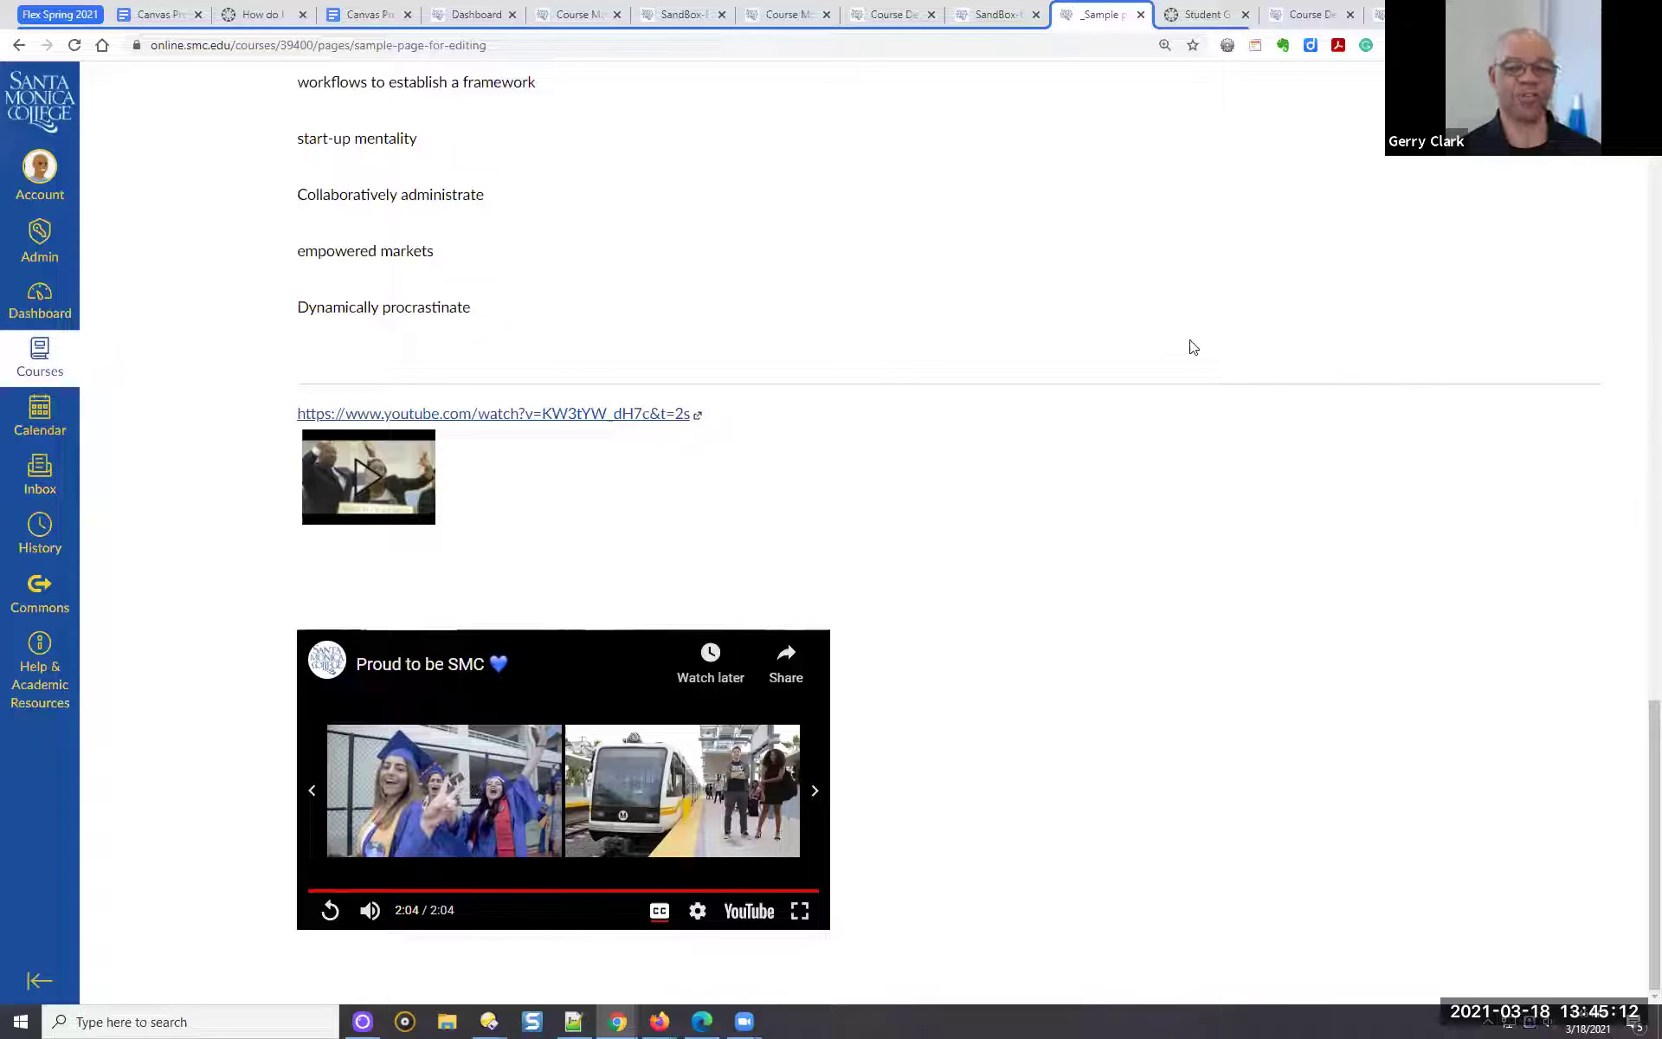
# Look through the Canvas Pro Tips (2021) document, from the image and video tips to the Gradebook and Resources sections
pyautogui.click(152, 14)
pyautogui.scroll(-3, 1155, 482)
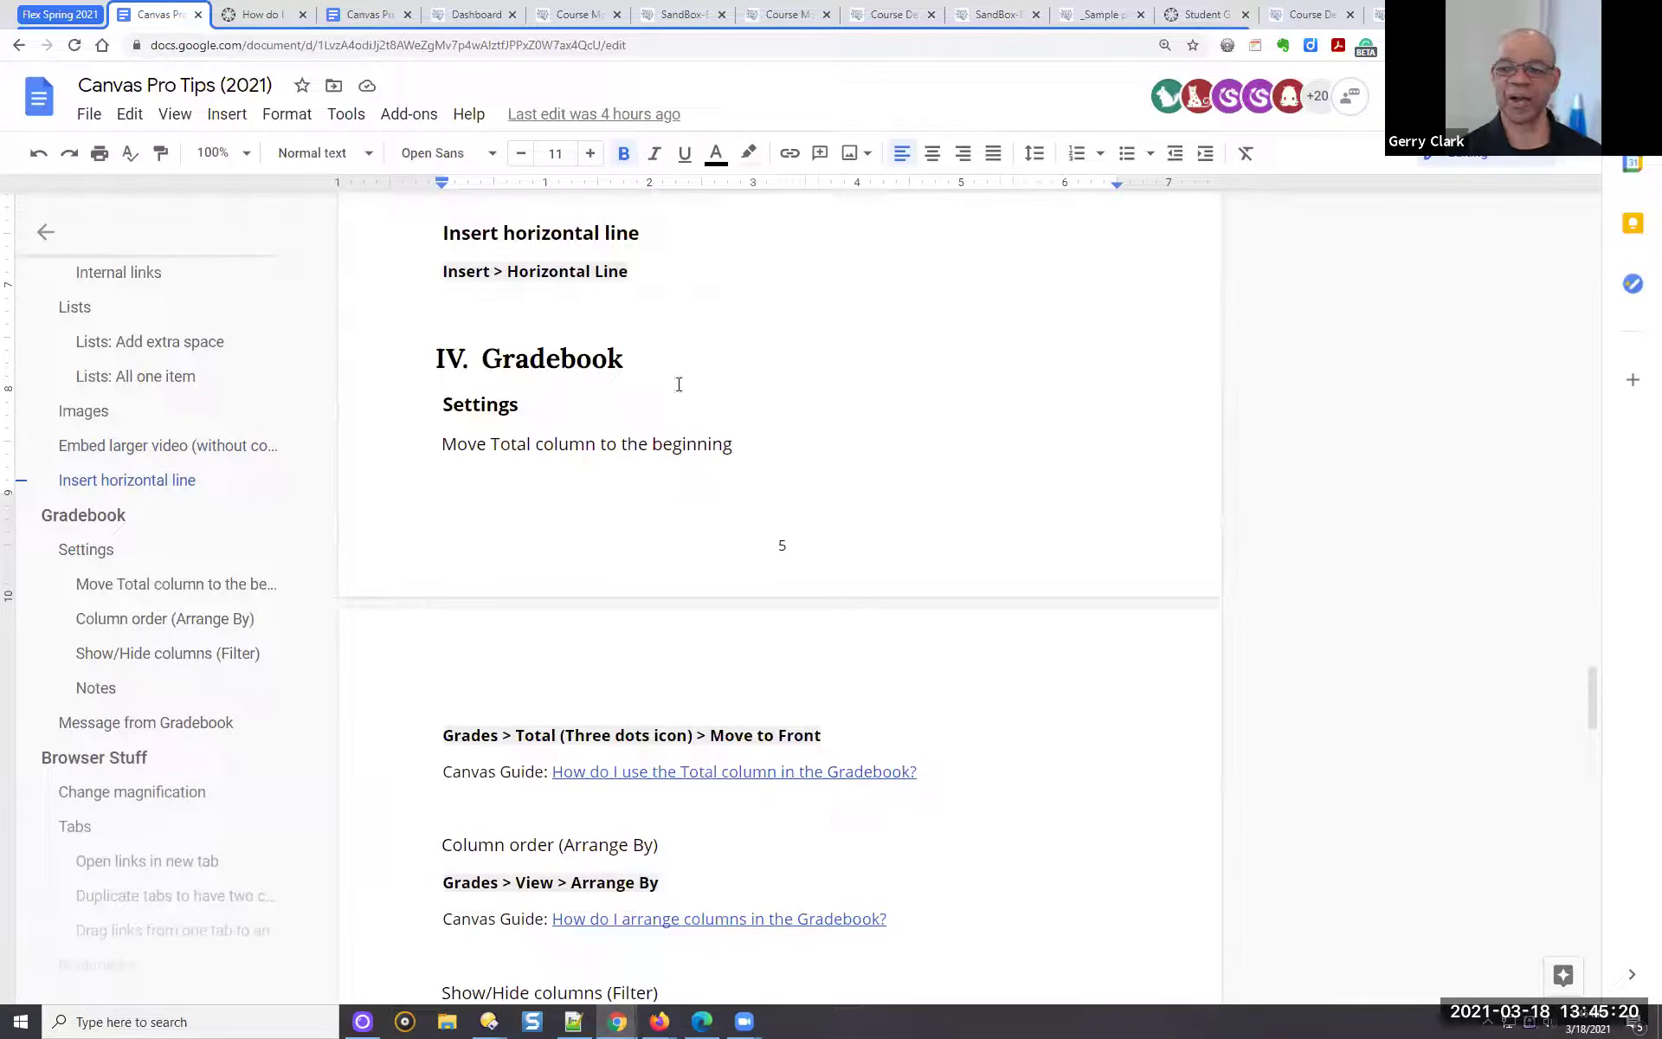
pyautogui.scroll(-3, 513, 431)
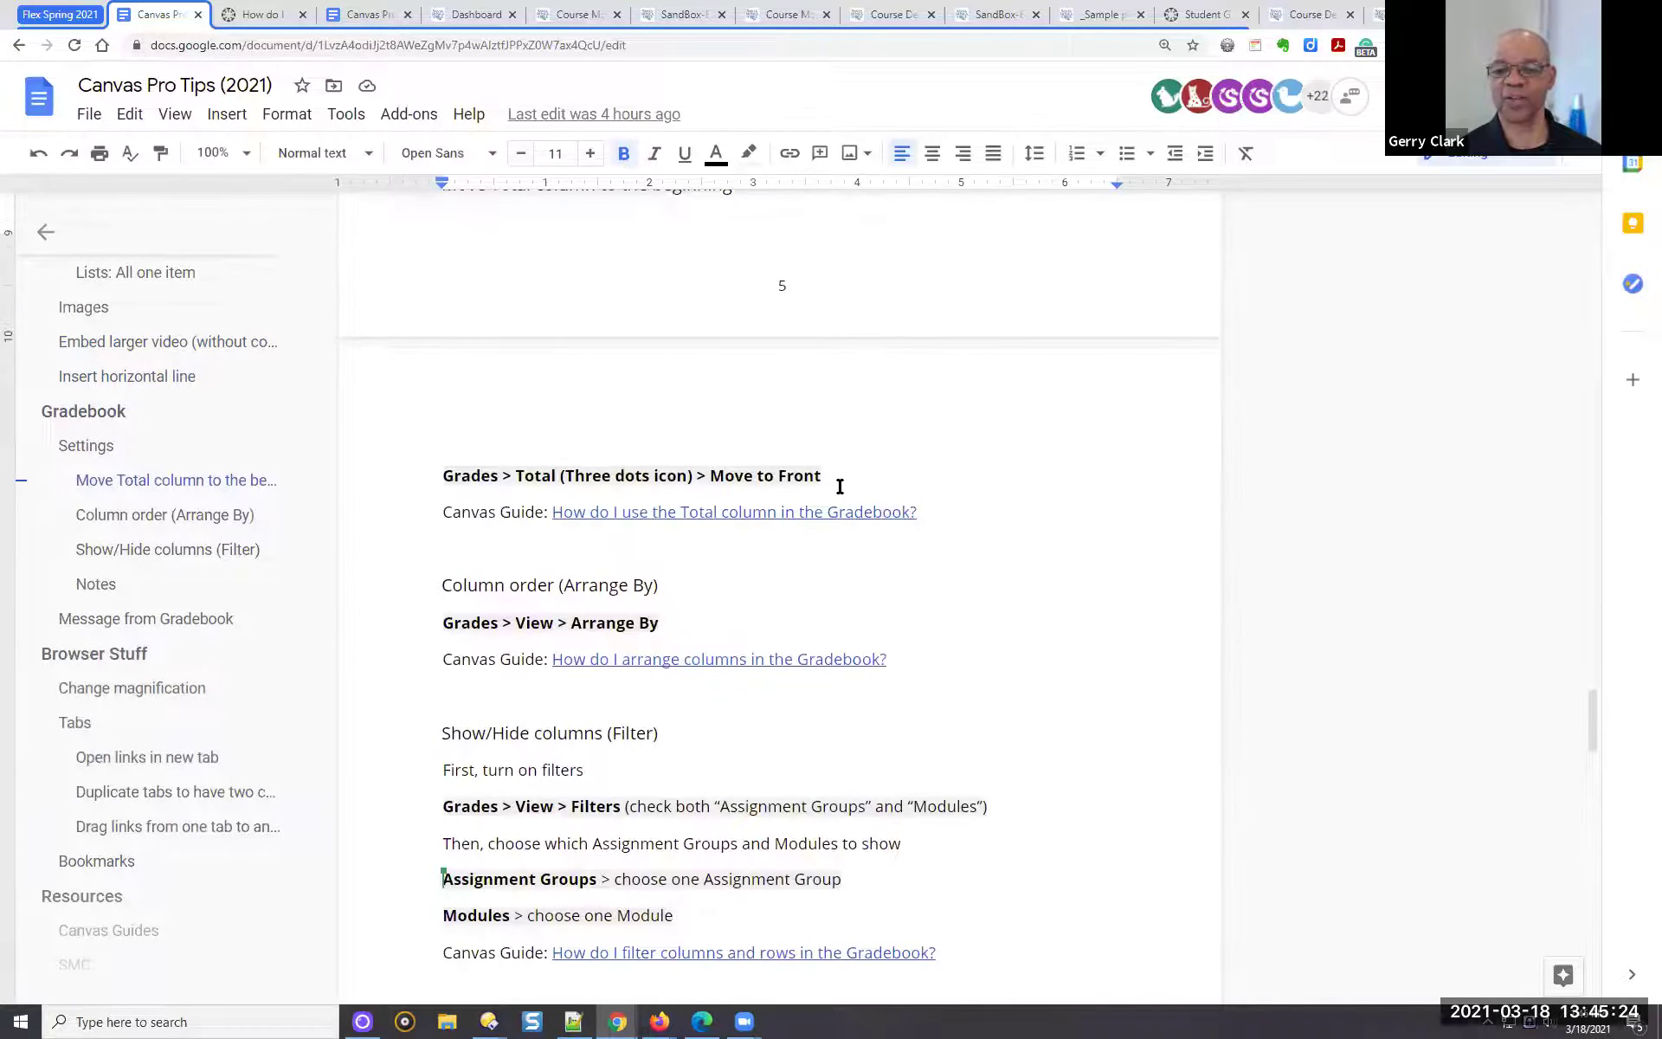
pyautogui.scroll(-15, 839, 486)
pyautogui.scroll(-12, 836, 490)
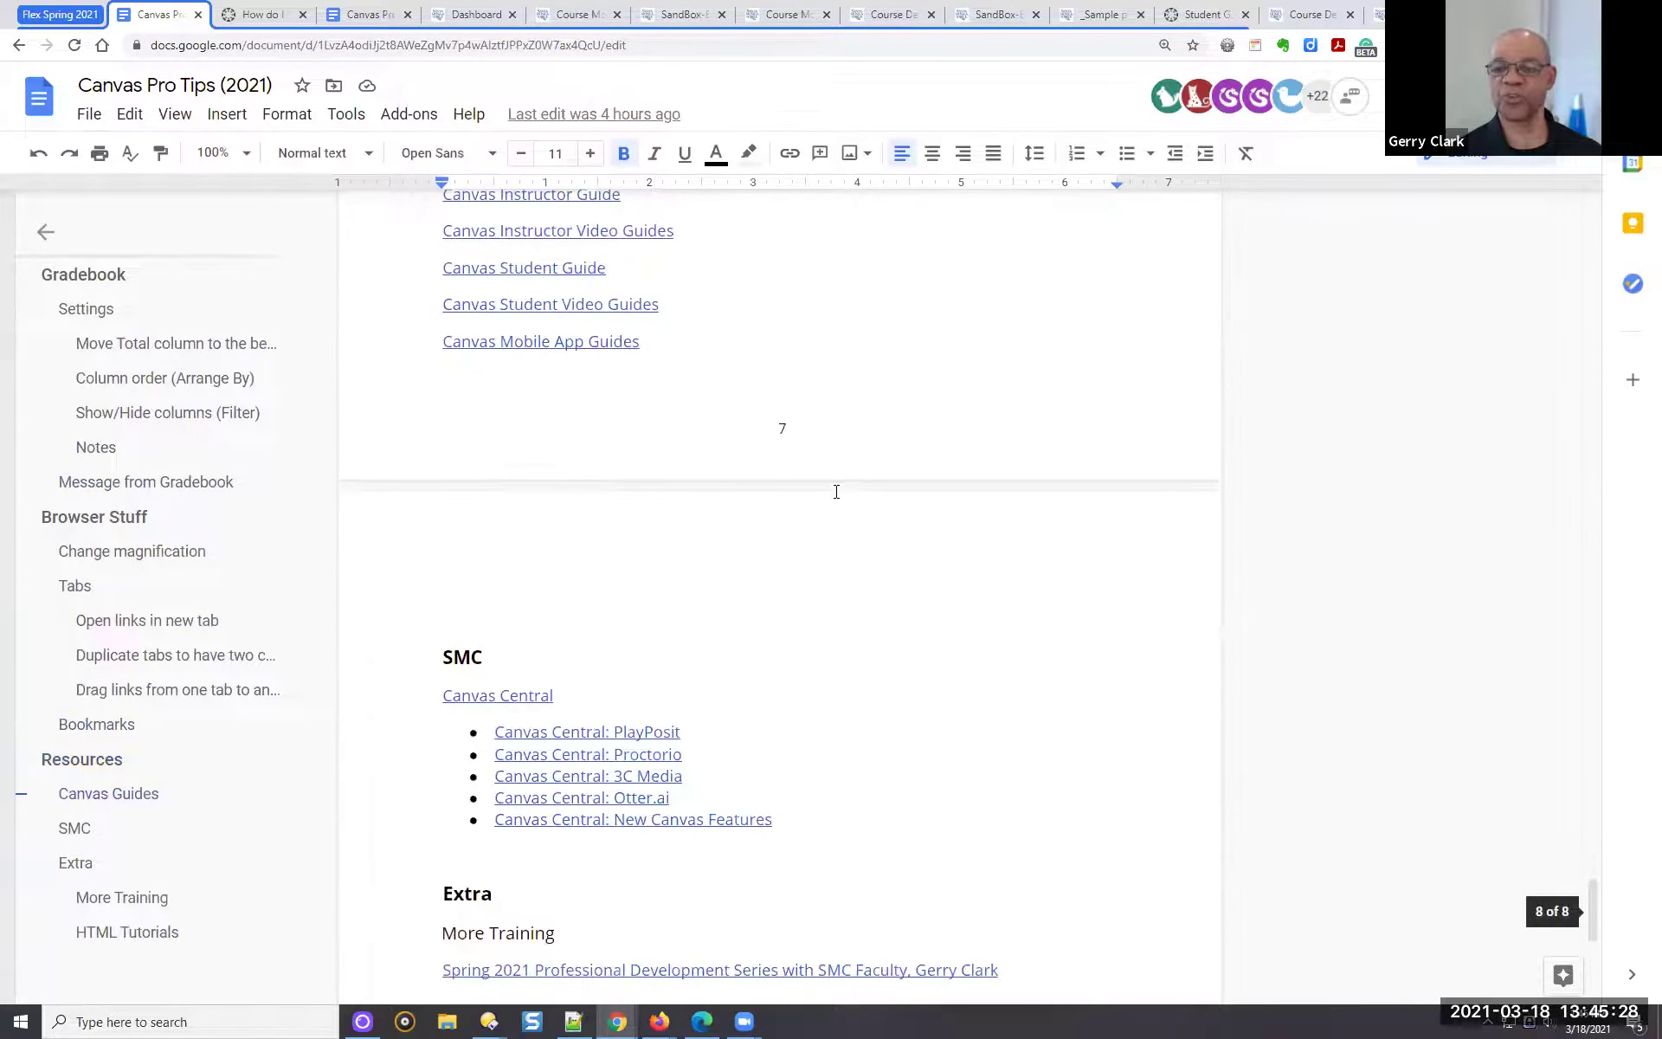
pyautogui.scroll(-4, 836, 491)
pyautogui.scroll(20, 840, 472)
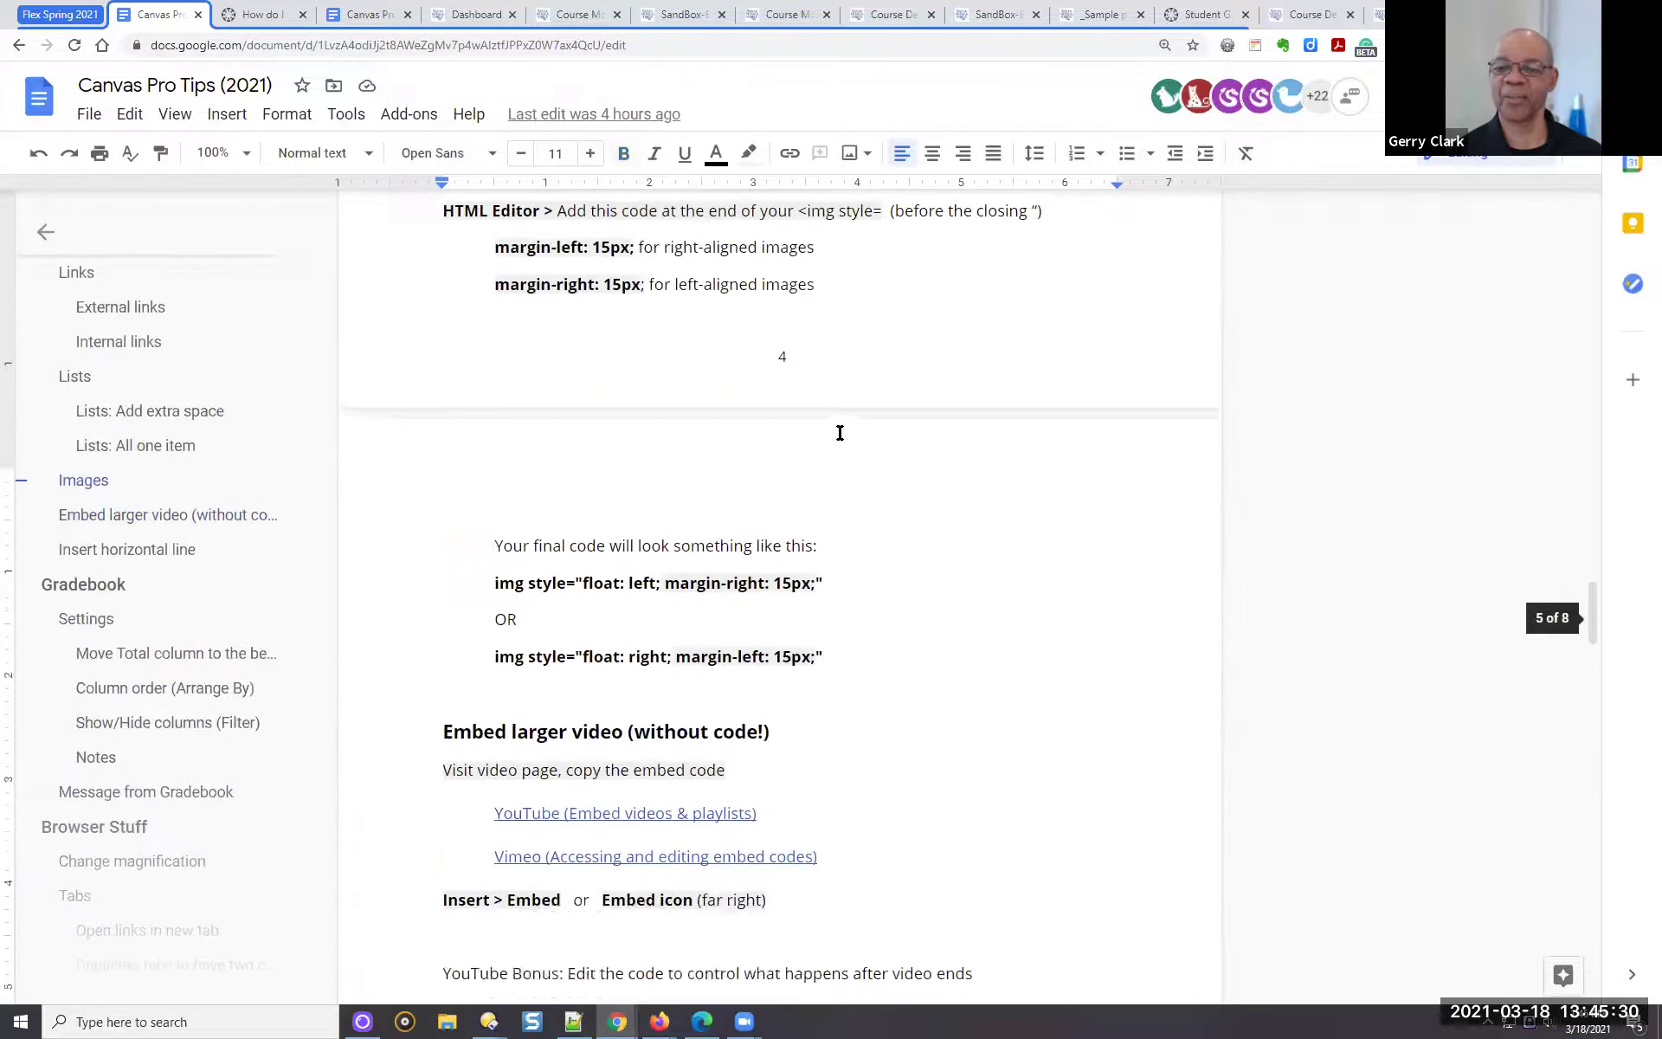
pyautogui.scroll(6, 839, 433)
pyautogui.scroll(-5, 838, 437)
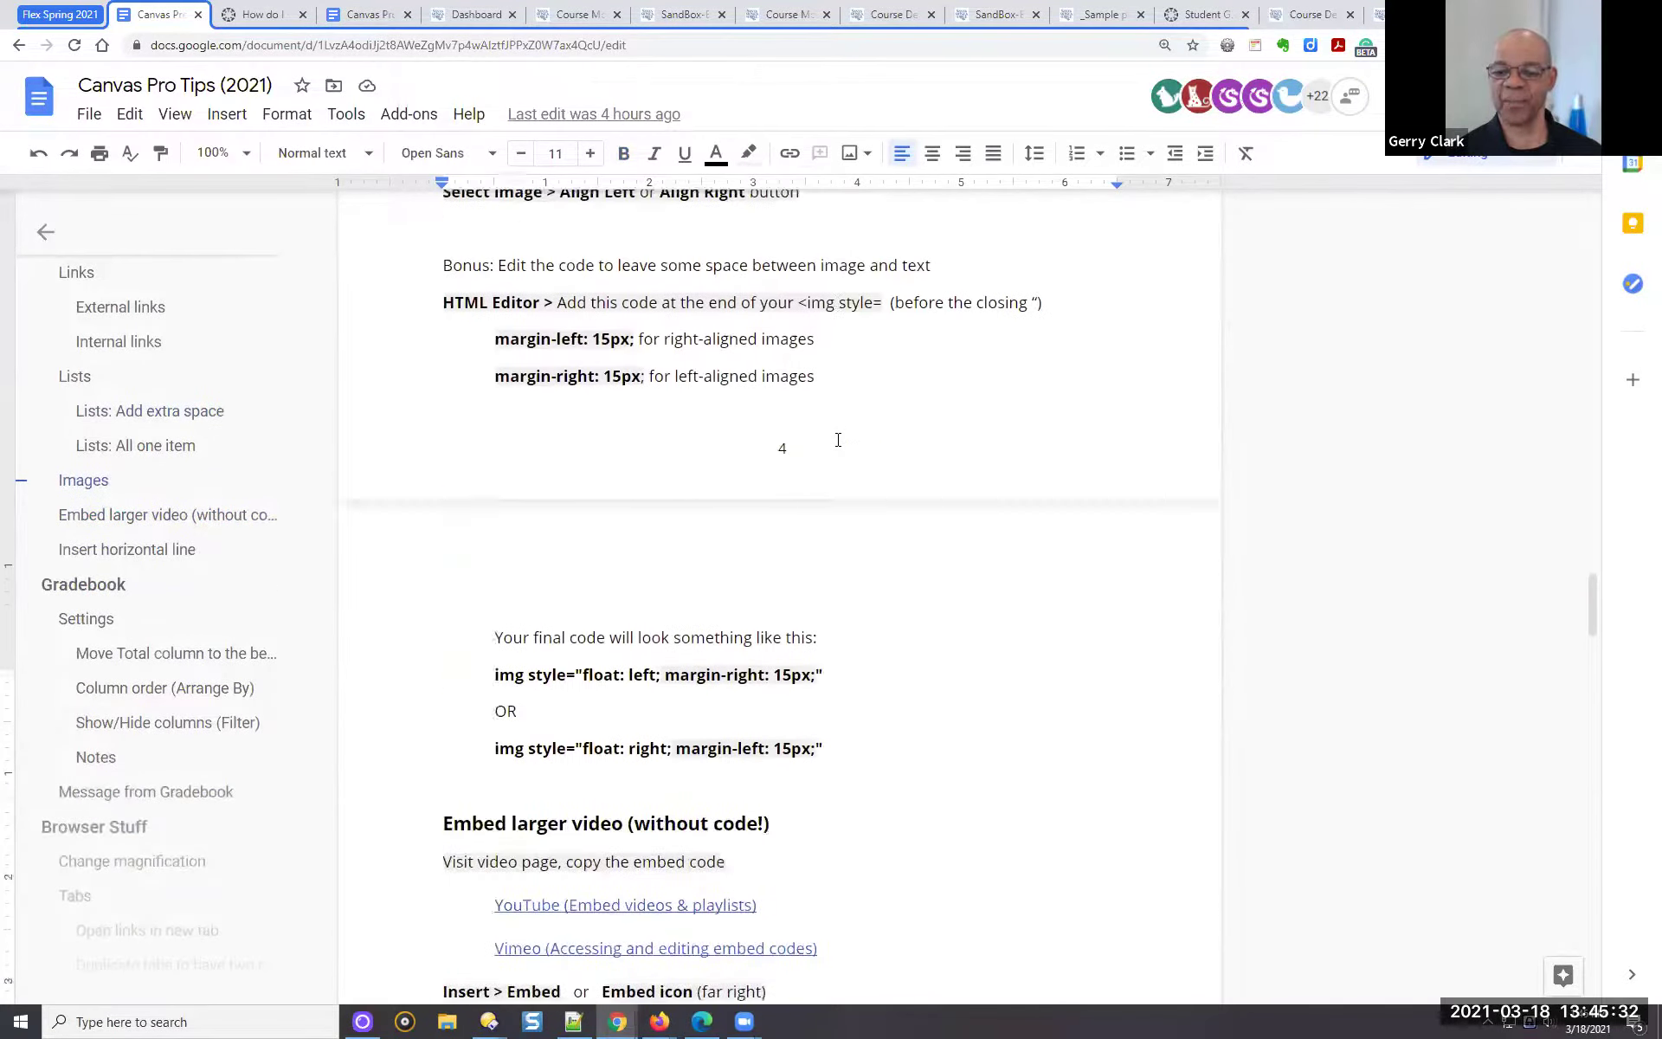
pyautogui.scroll(-10, 838, 440)
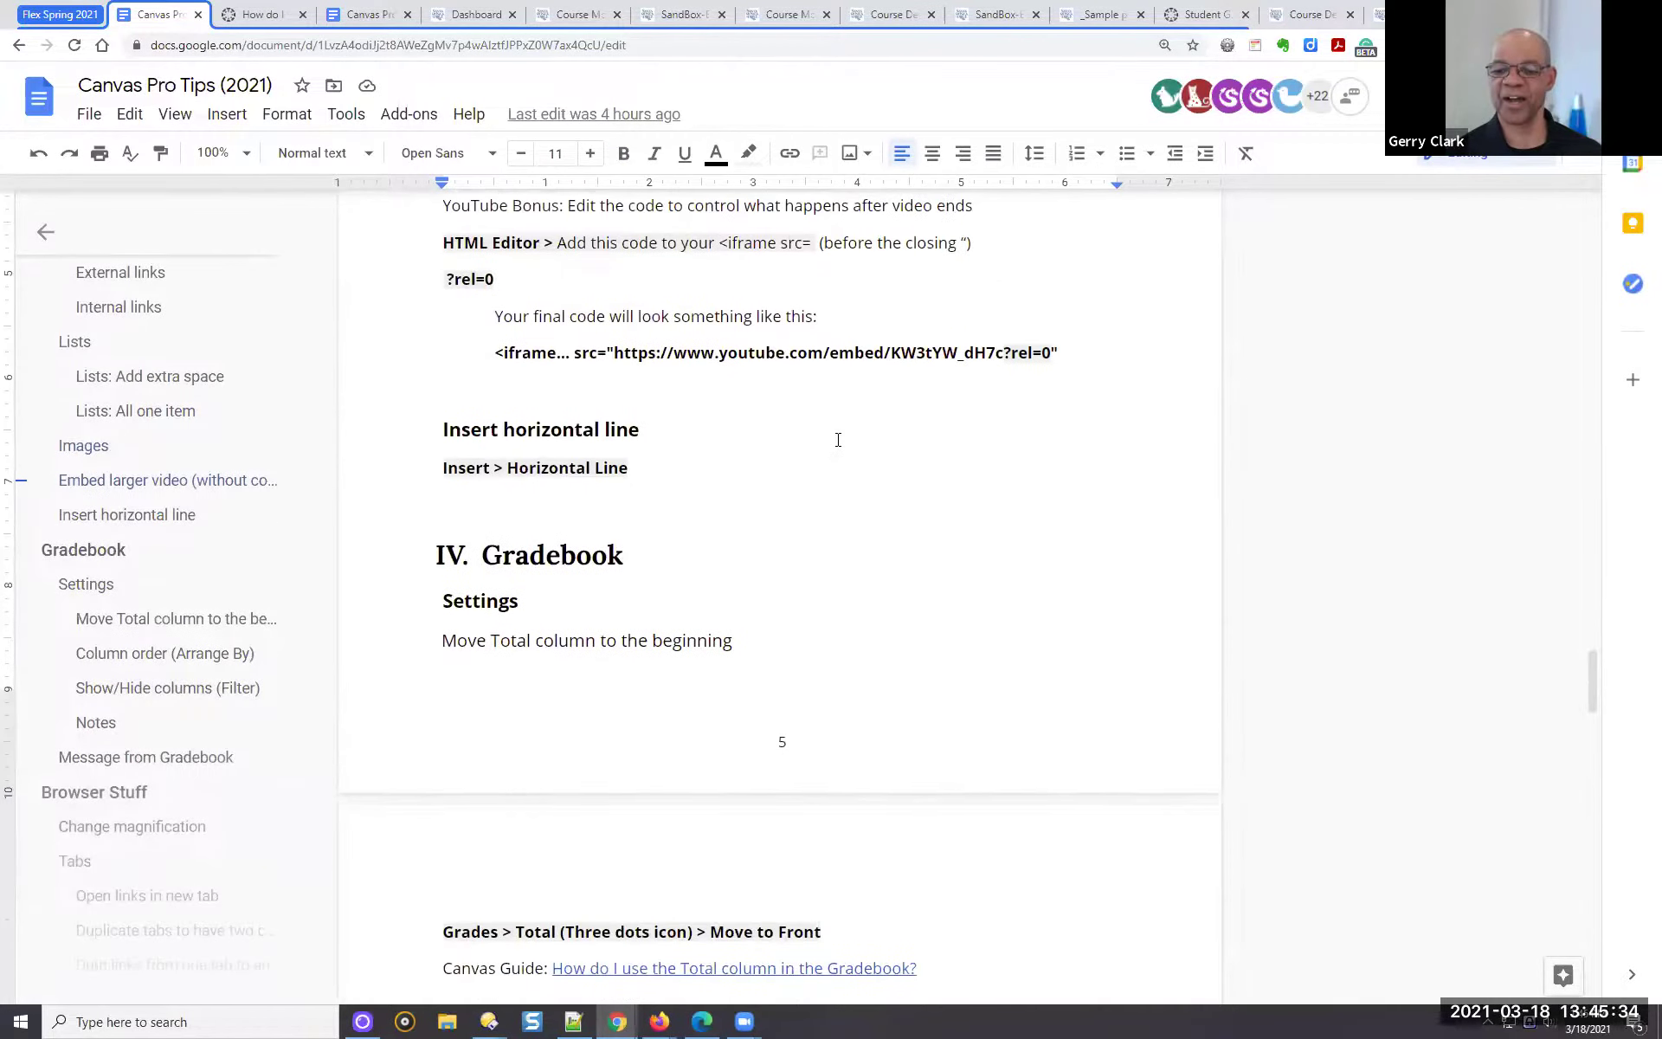
pyautogui.scroll(-10, 838, 440)
pyautogui.scroll(-3, 837, 450)
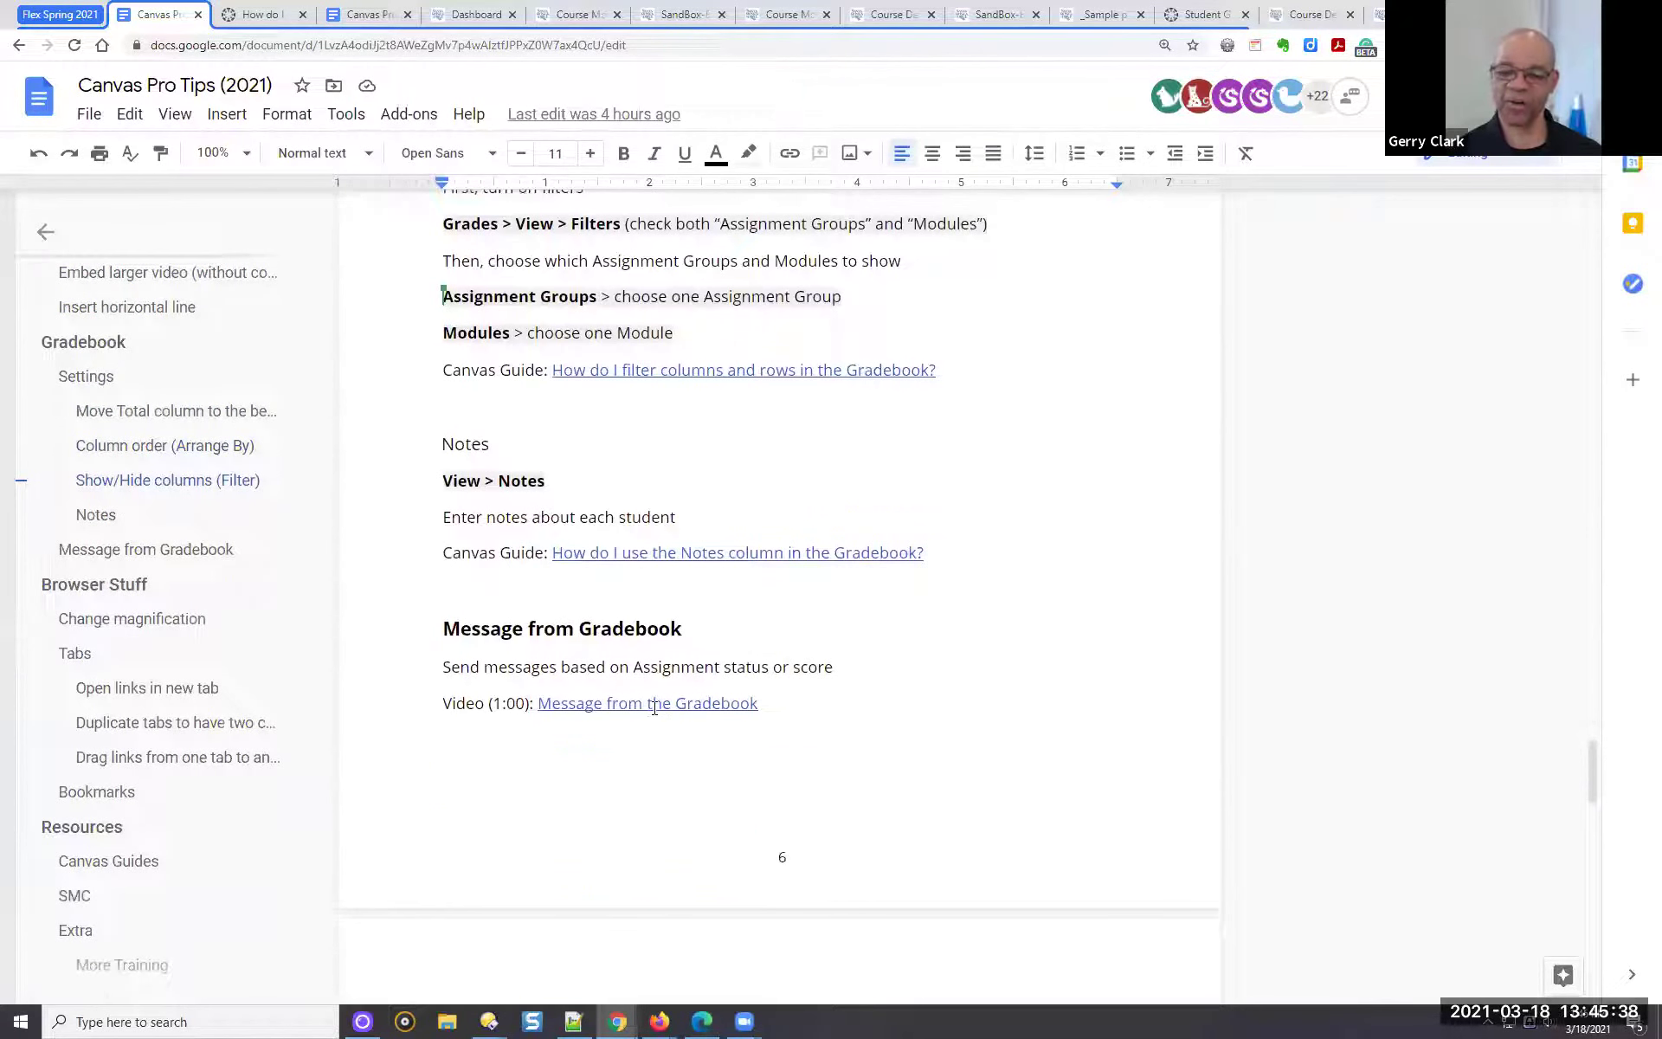
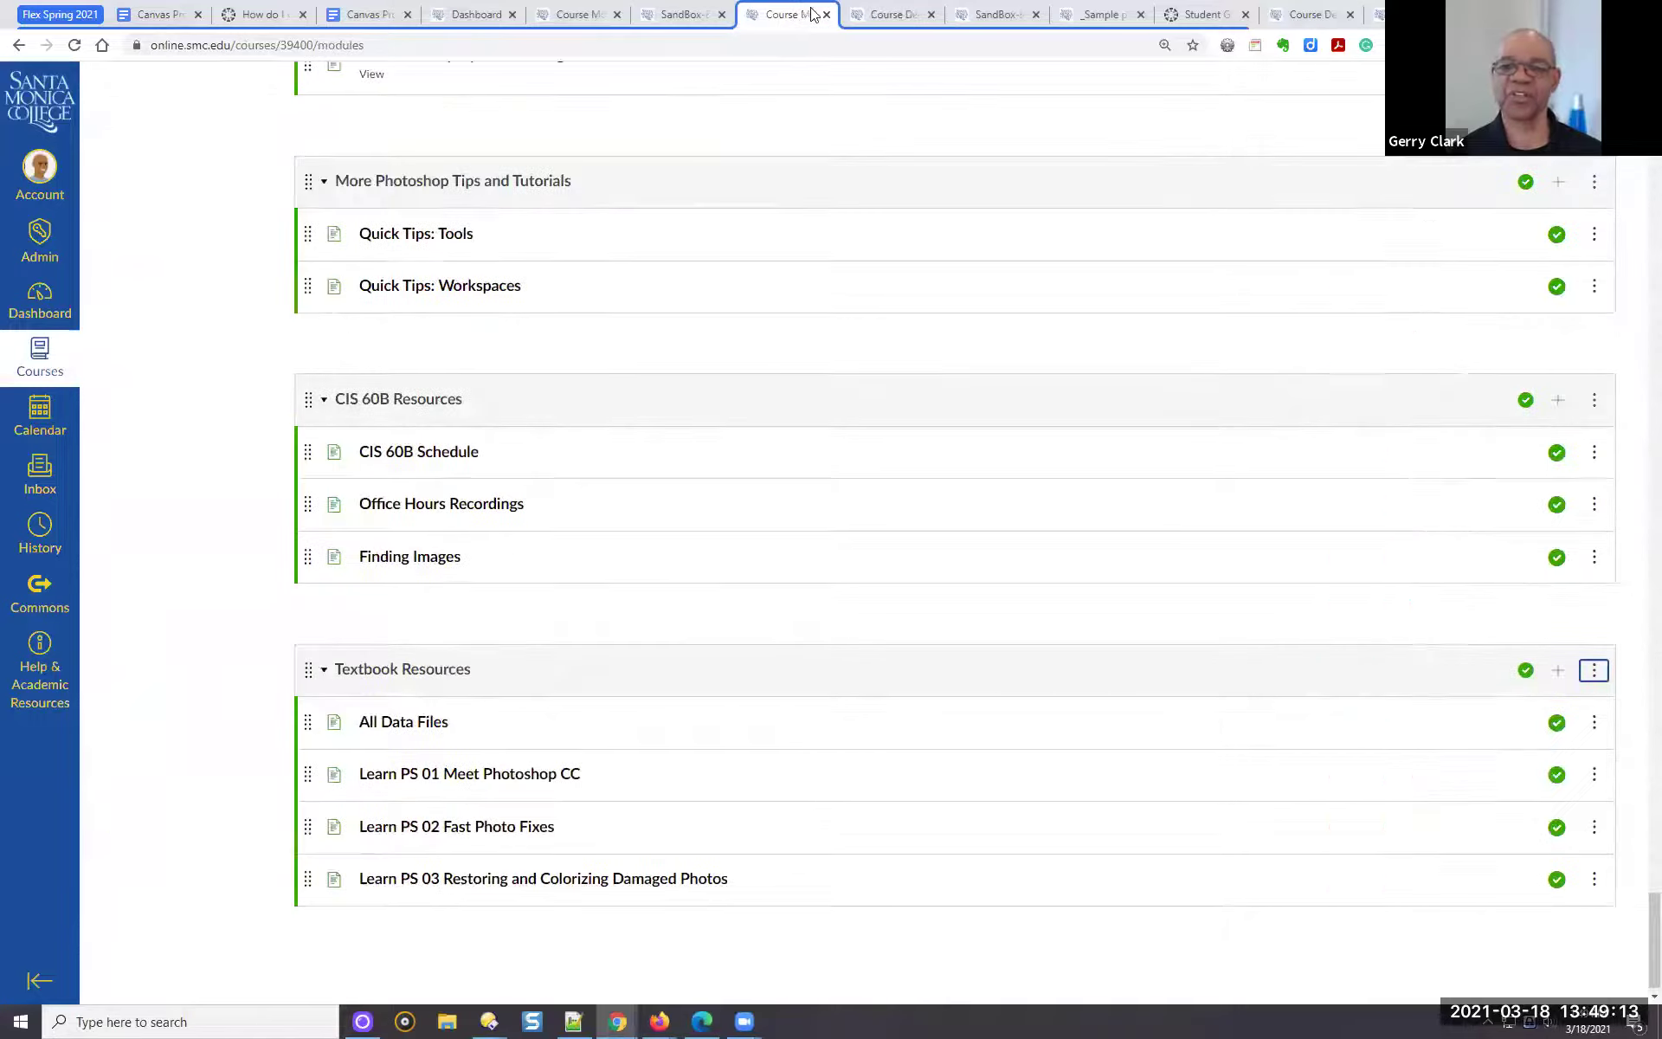
# Open the Sandbox course's Quizzes list from its Modules page and look over the available quizzes
pyautogui.scroll(20, 752, 201)
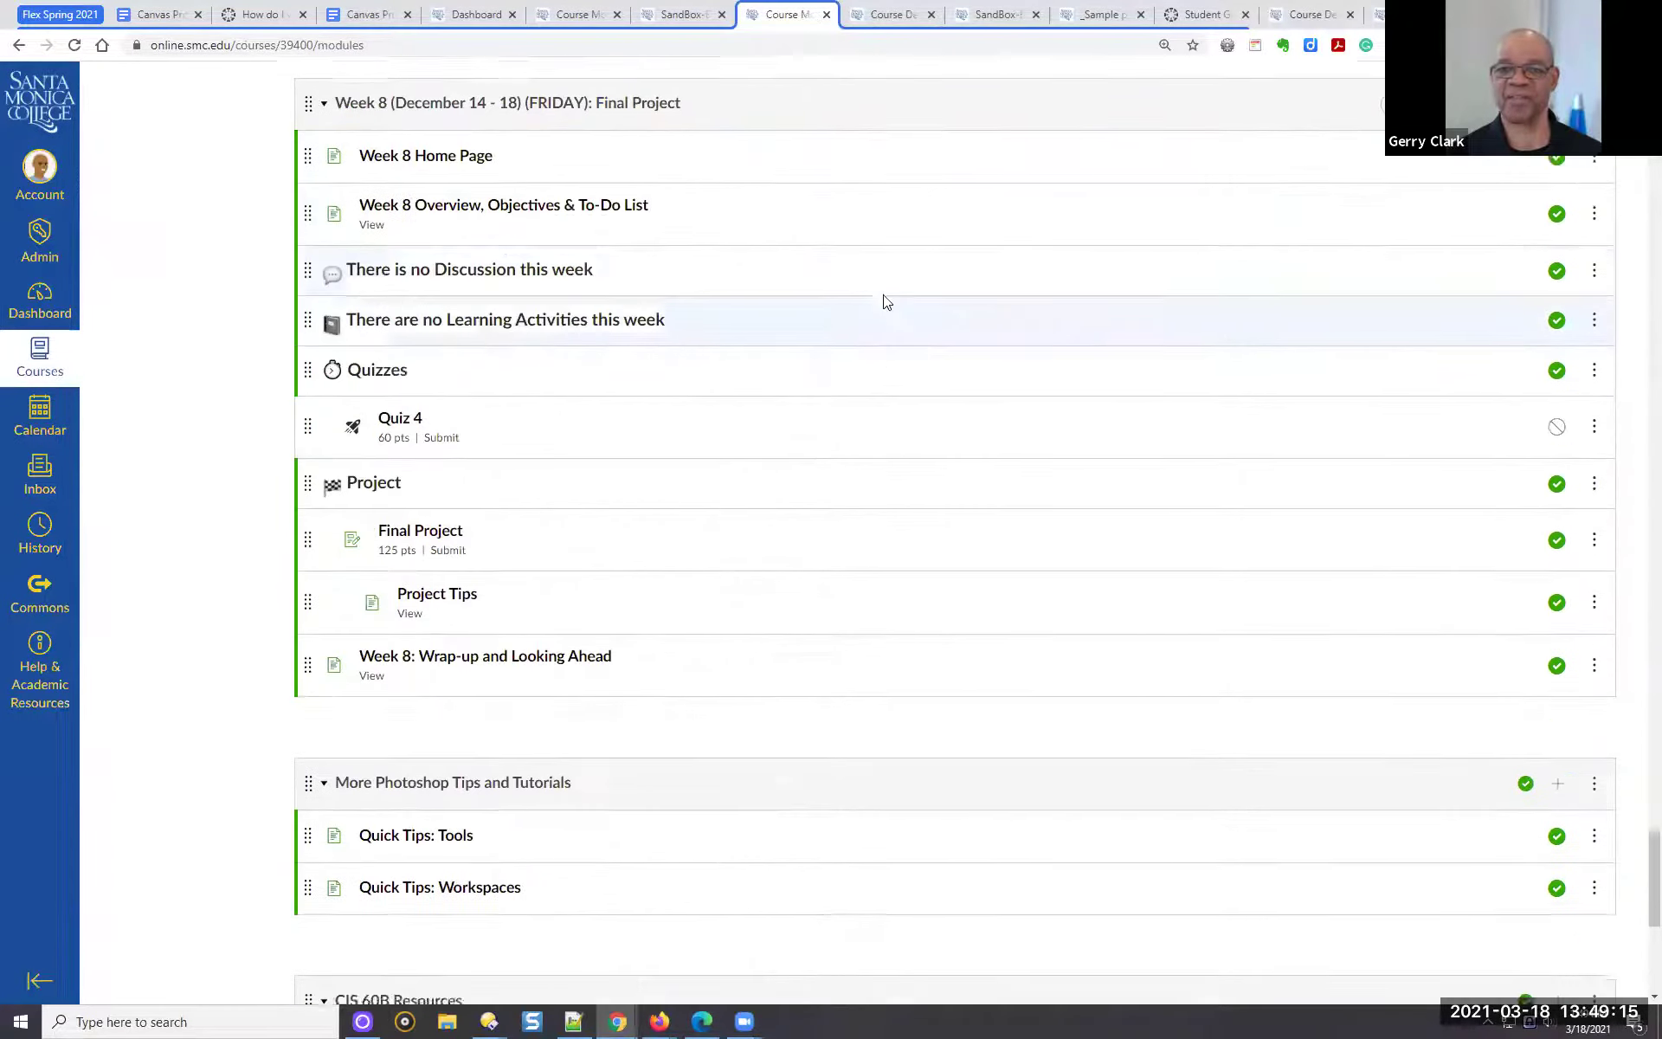
pyautogui.scroll(12, 468, 309)
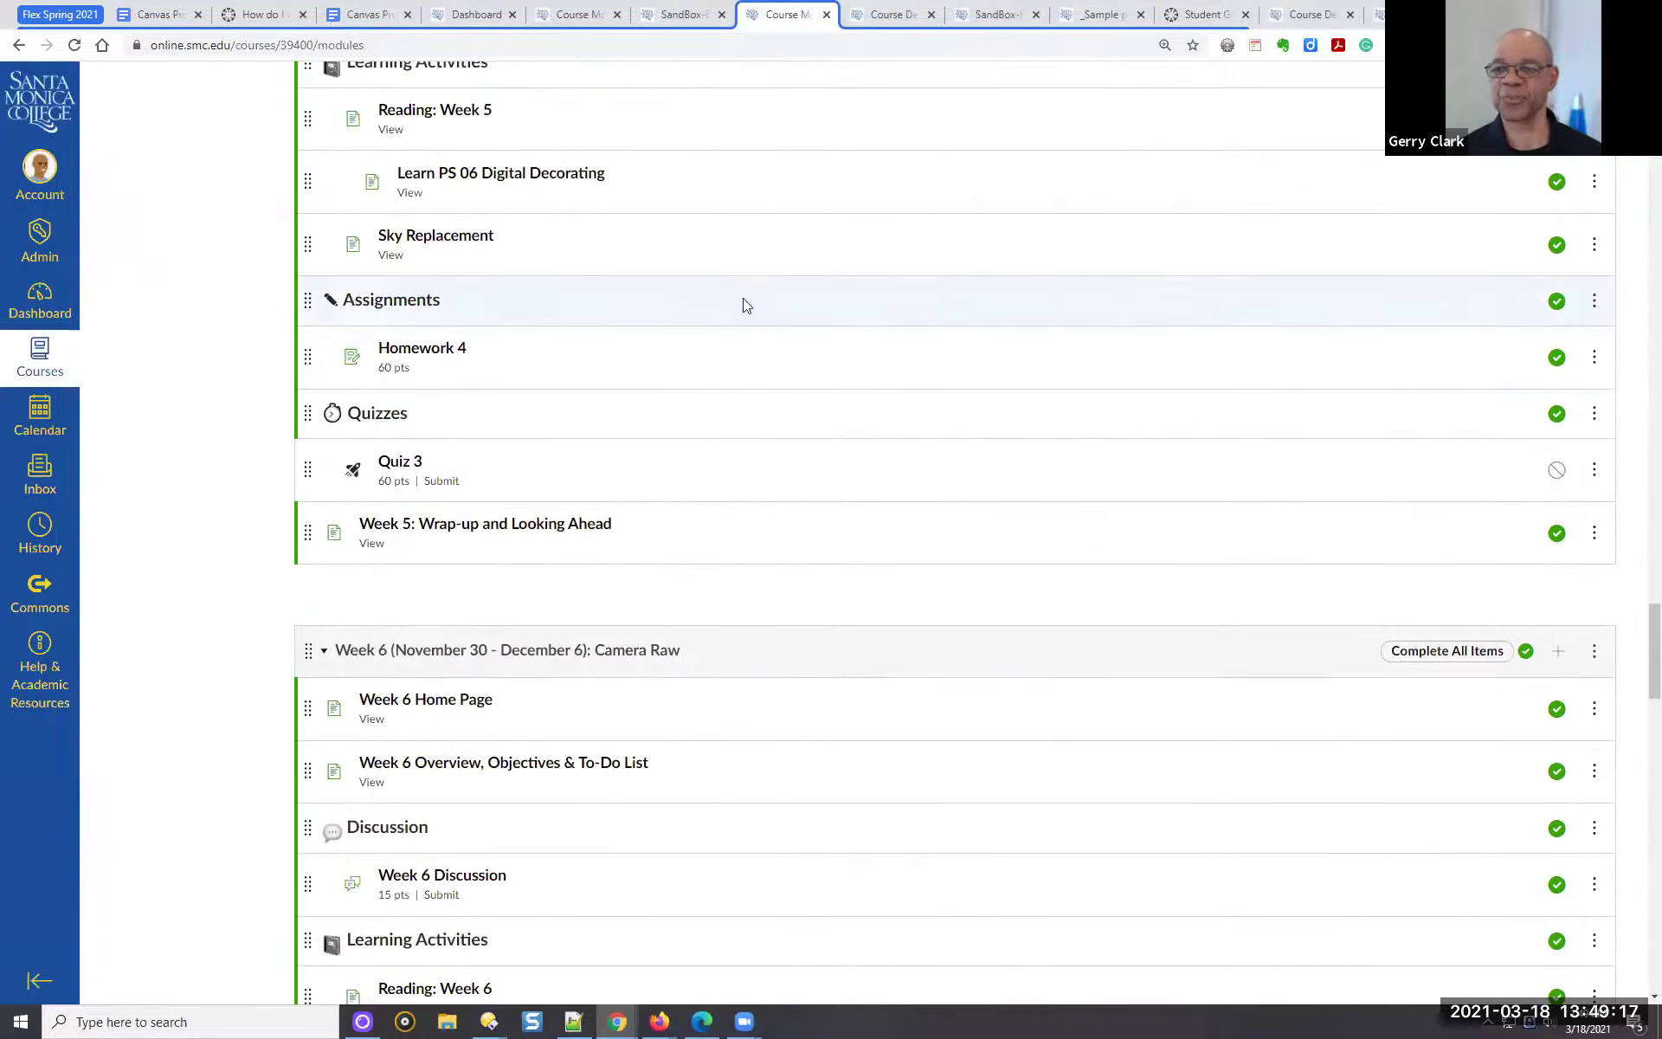
pyautogui.moveTo(1654, 658); pyautogui.dragTo(1654, 164)
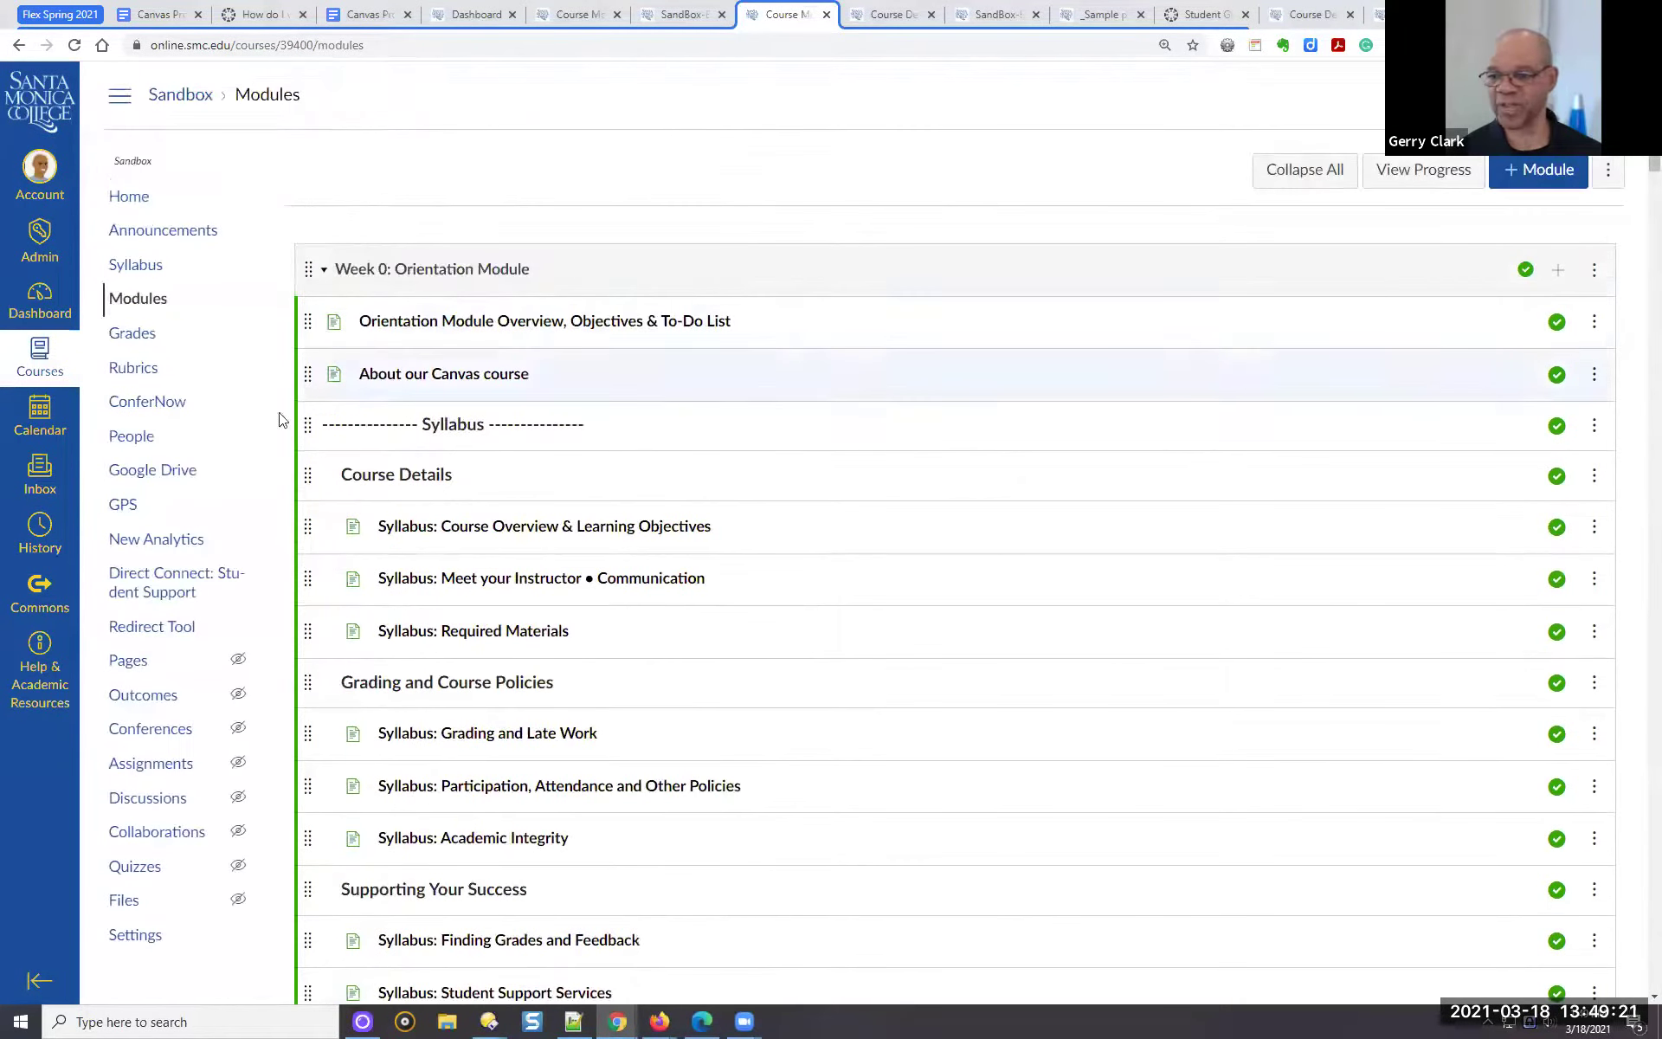
pyautogui.click(149, 877)
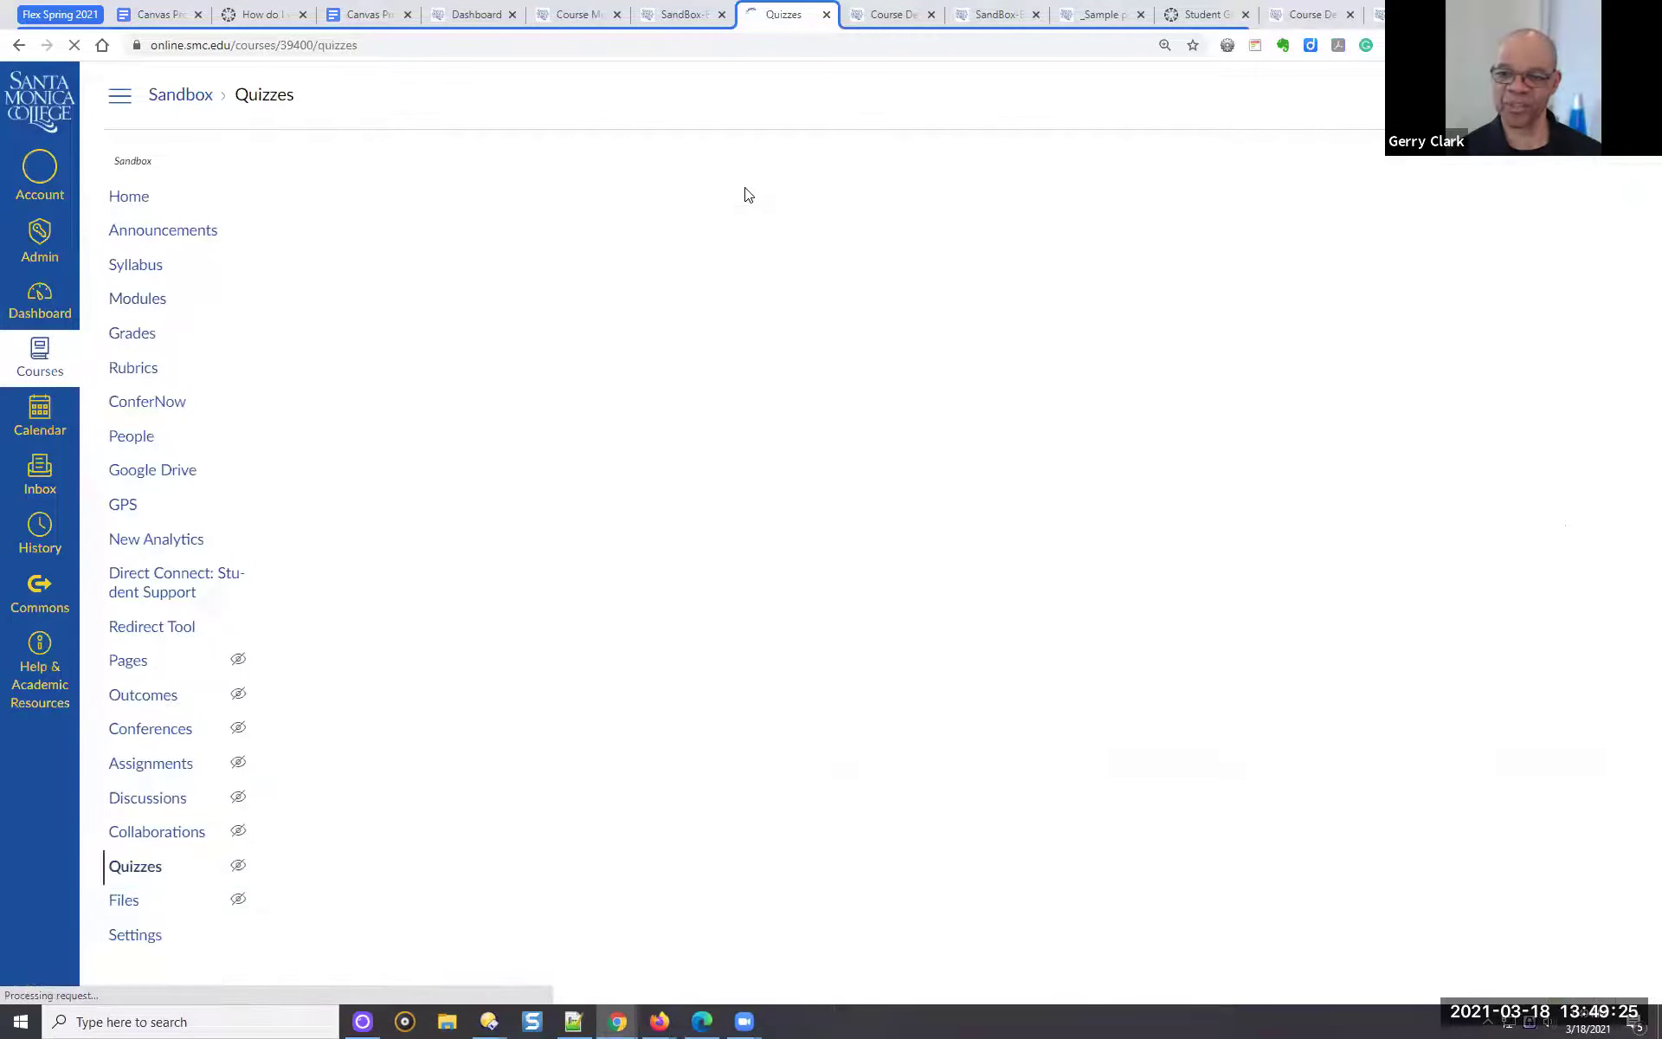
pyautogui.scroll(-1, 635, 342)
pyautogui.scroll(-3, 636, 342)
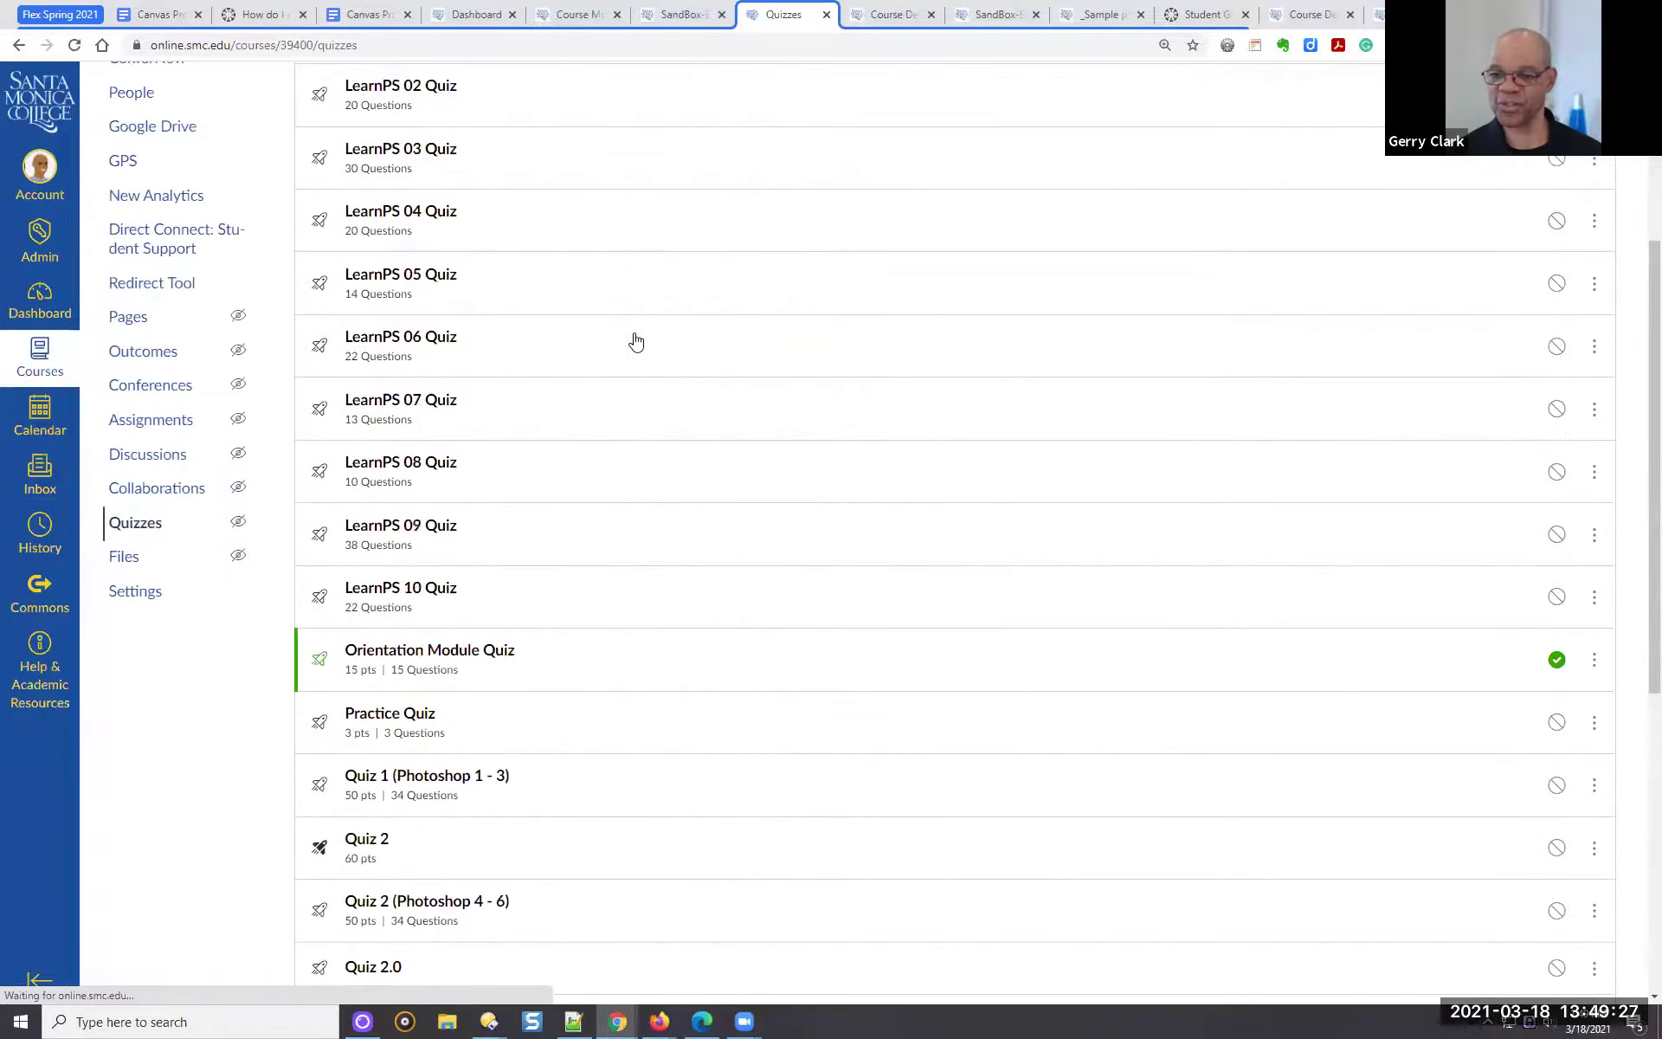
pyautogui.scroll(3, 631, 342)
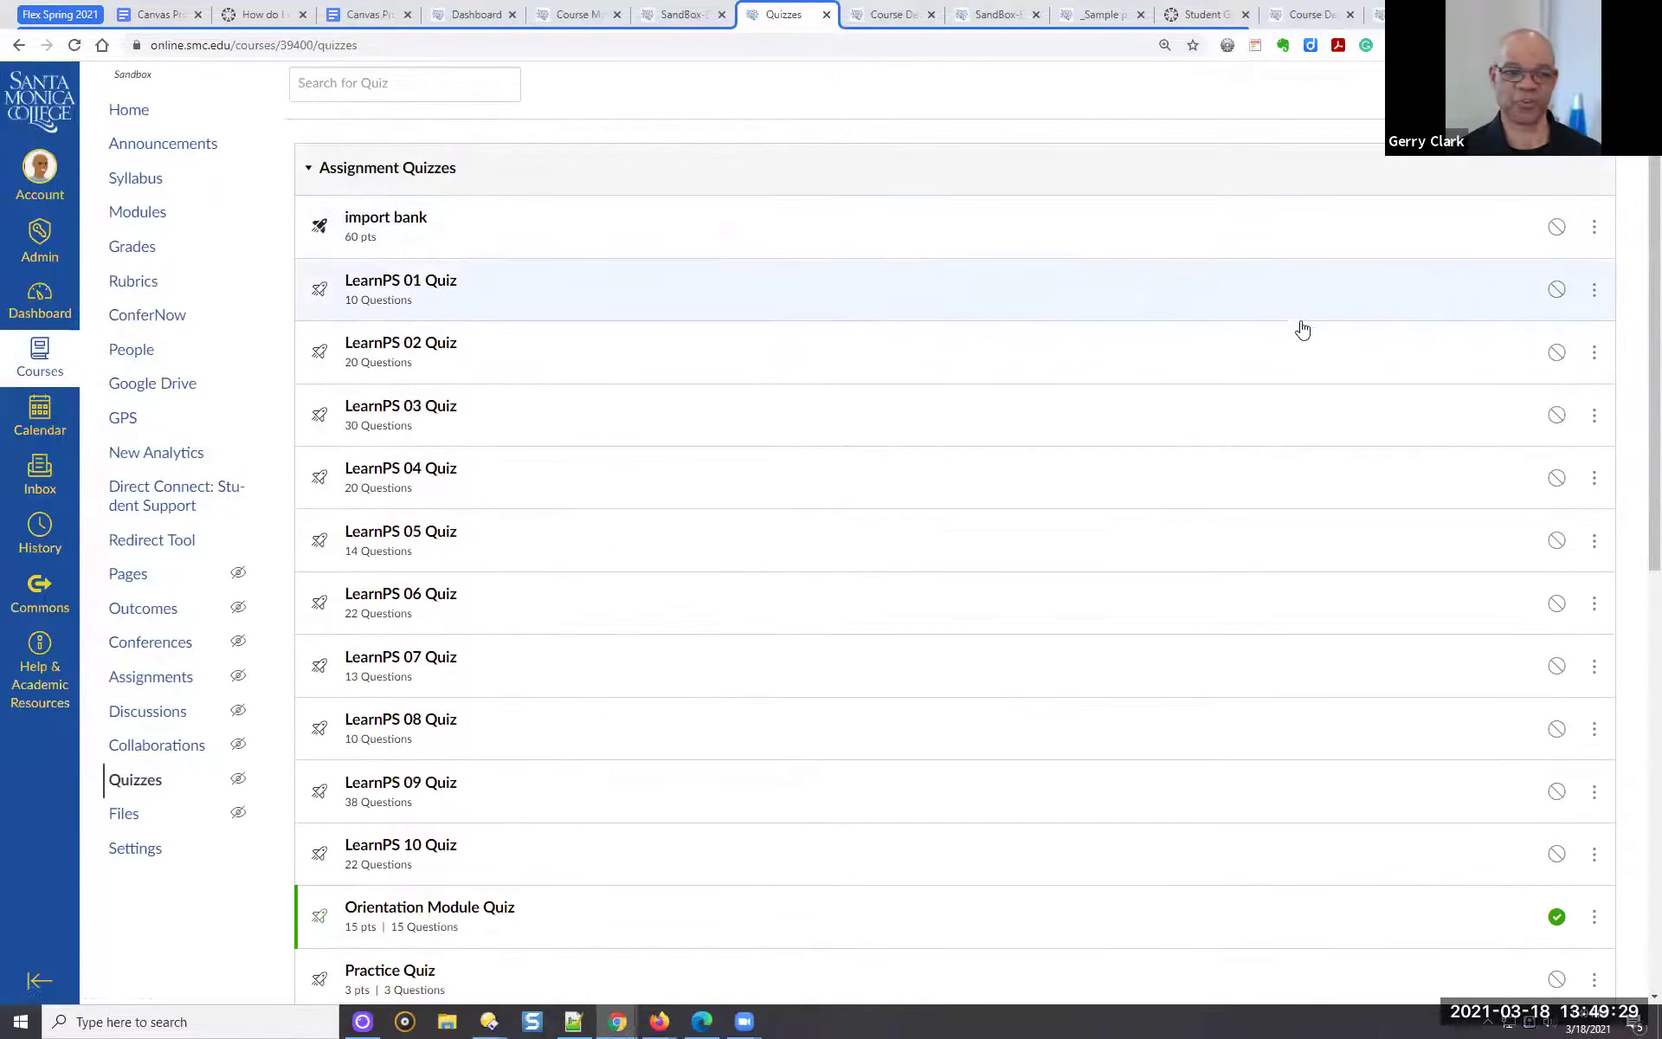
# Open the Sandbox course's Settings in a new browser tab and go to Export Course Content
pyautogui.rightClick(146, 857)
pyautogui.click(229, 554)
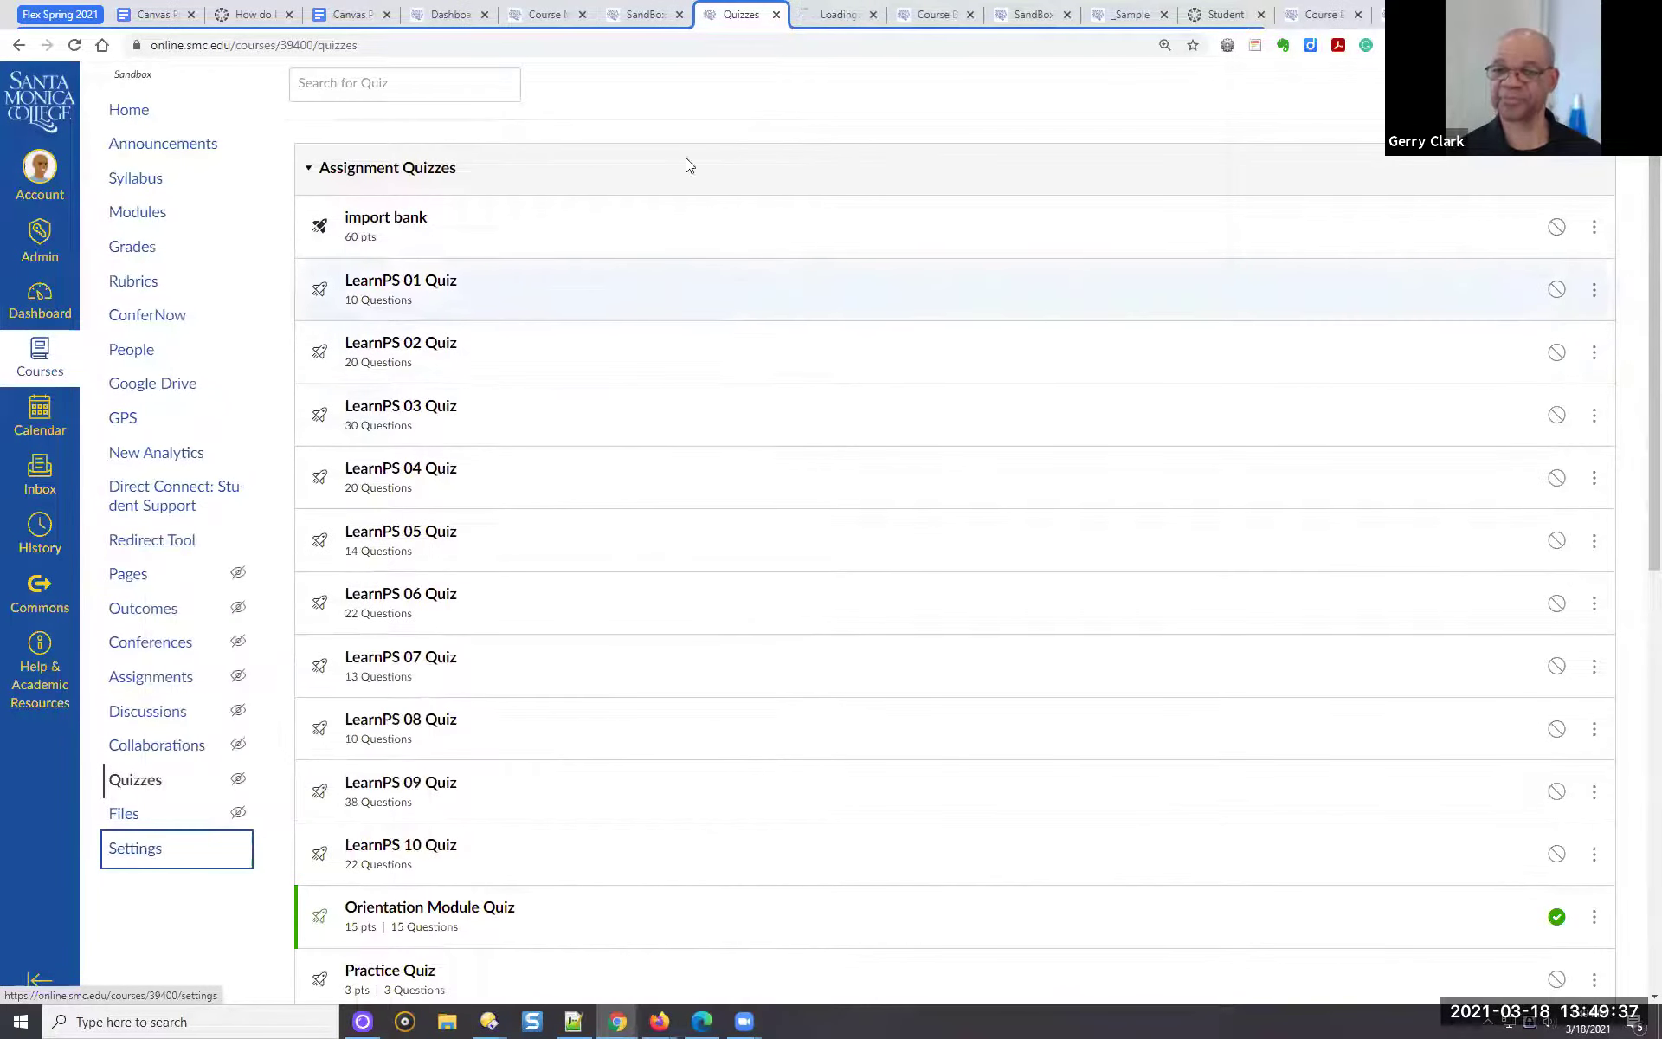
pyautogui.click(851, 14)
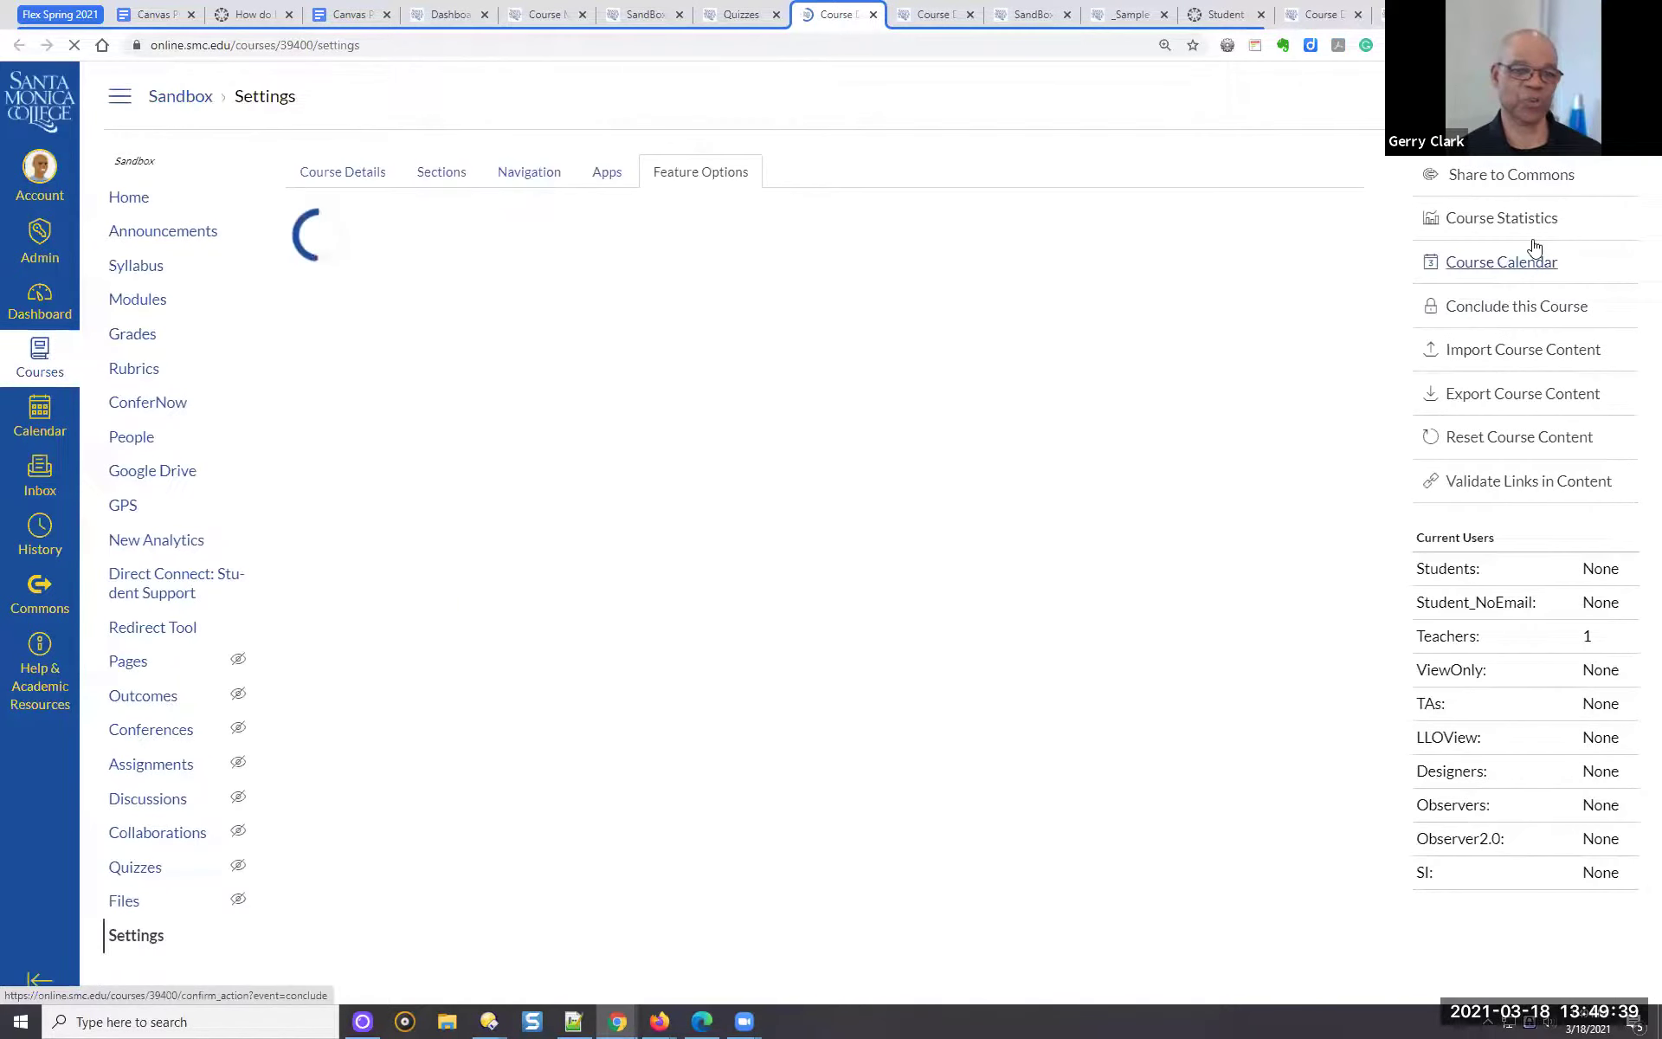
pyautogui.click(1510, 403)
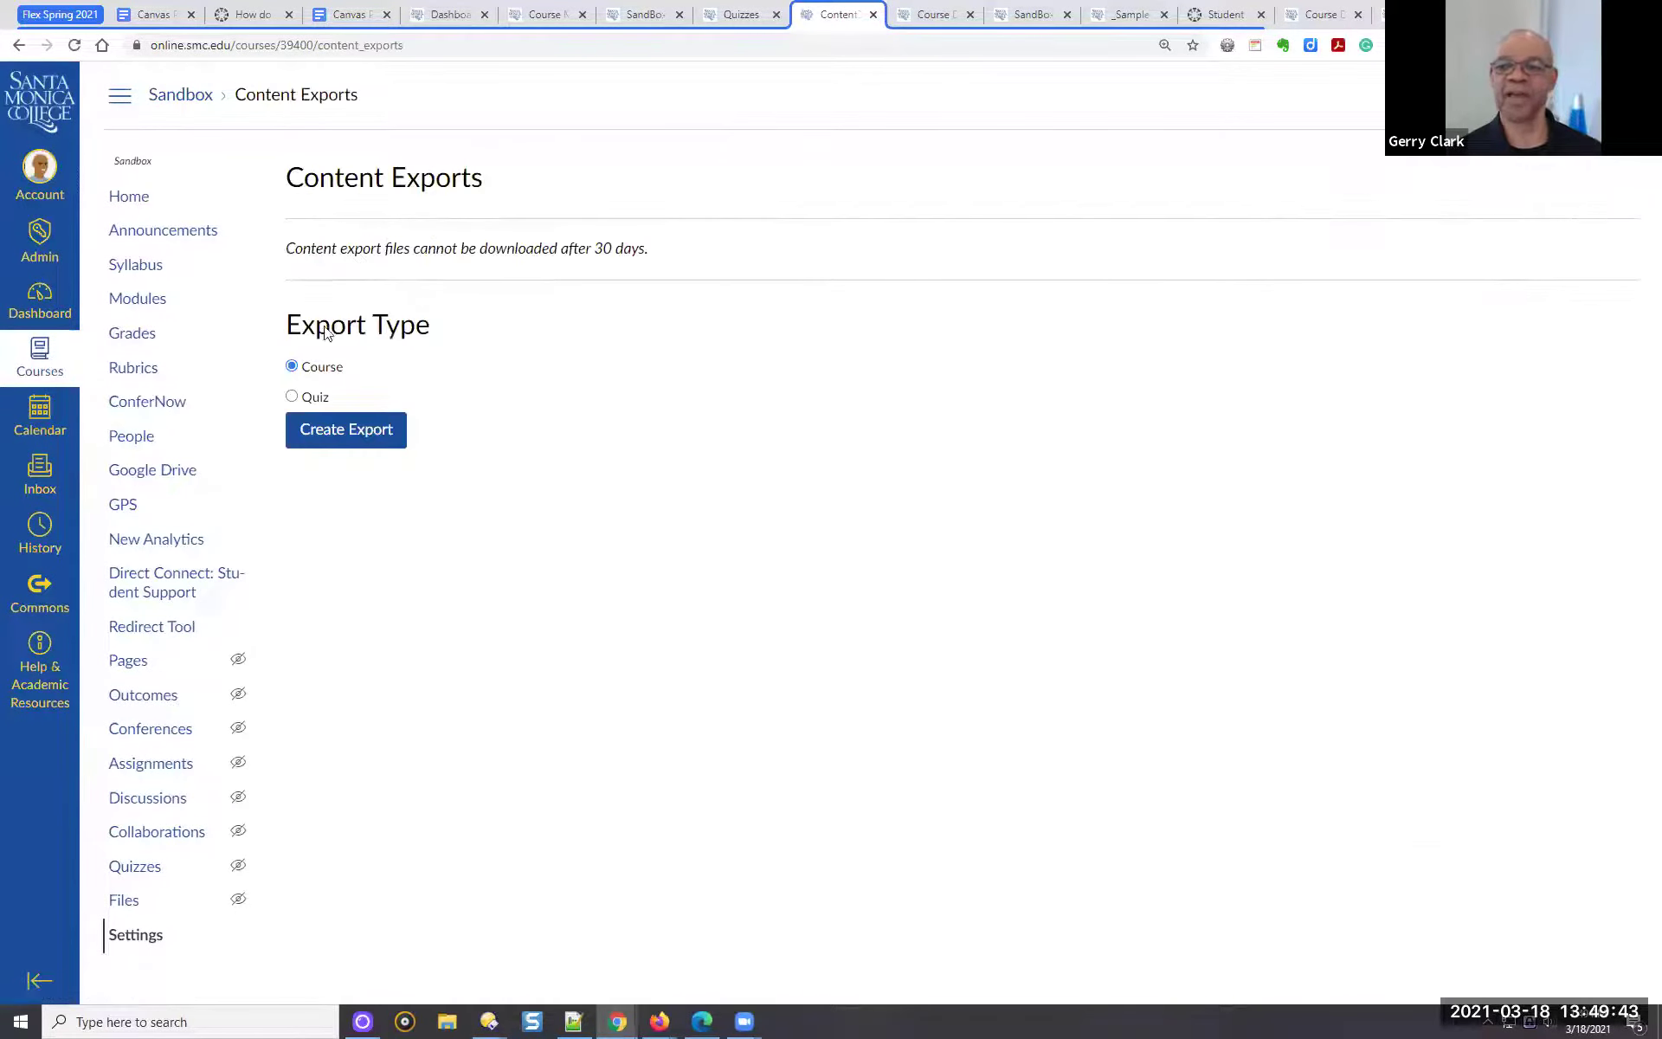
# Create a content export of type Quiz that includes only LearnPS 01 Quiz
pyautogui.click(292, 398)
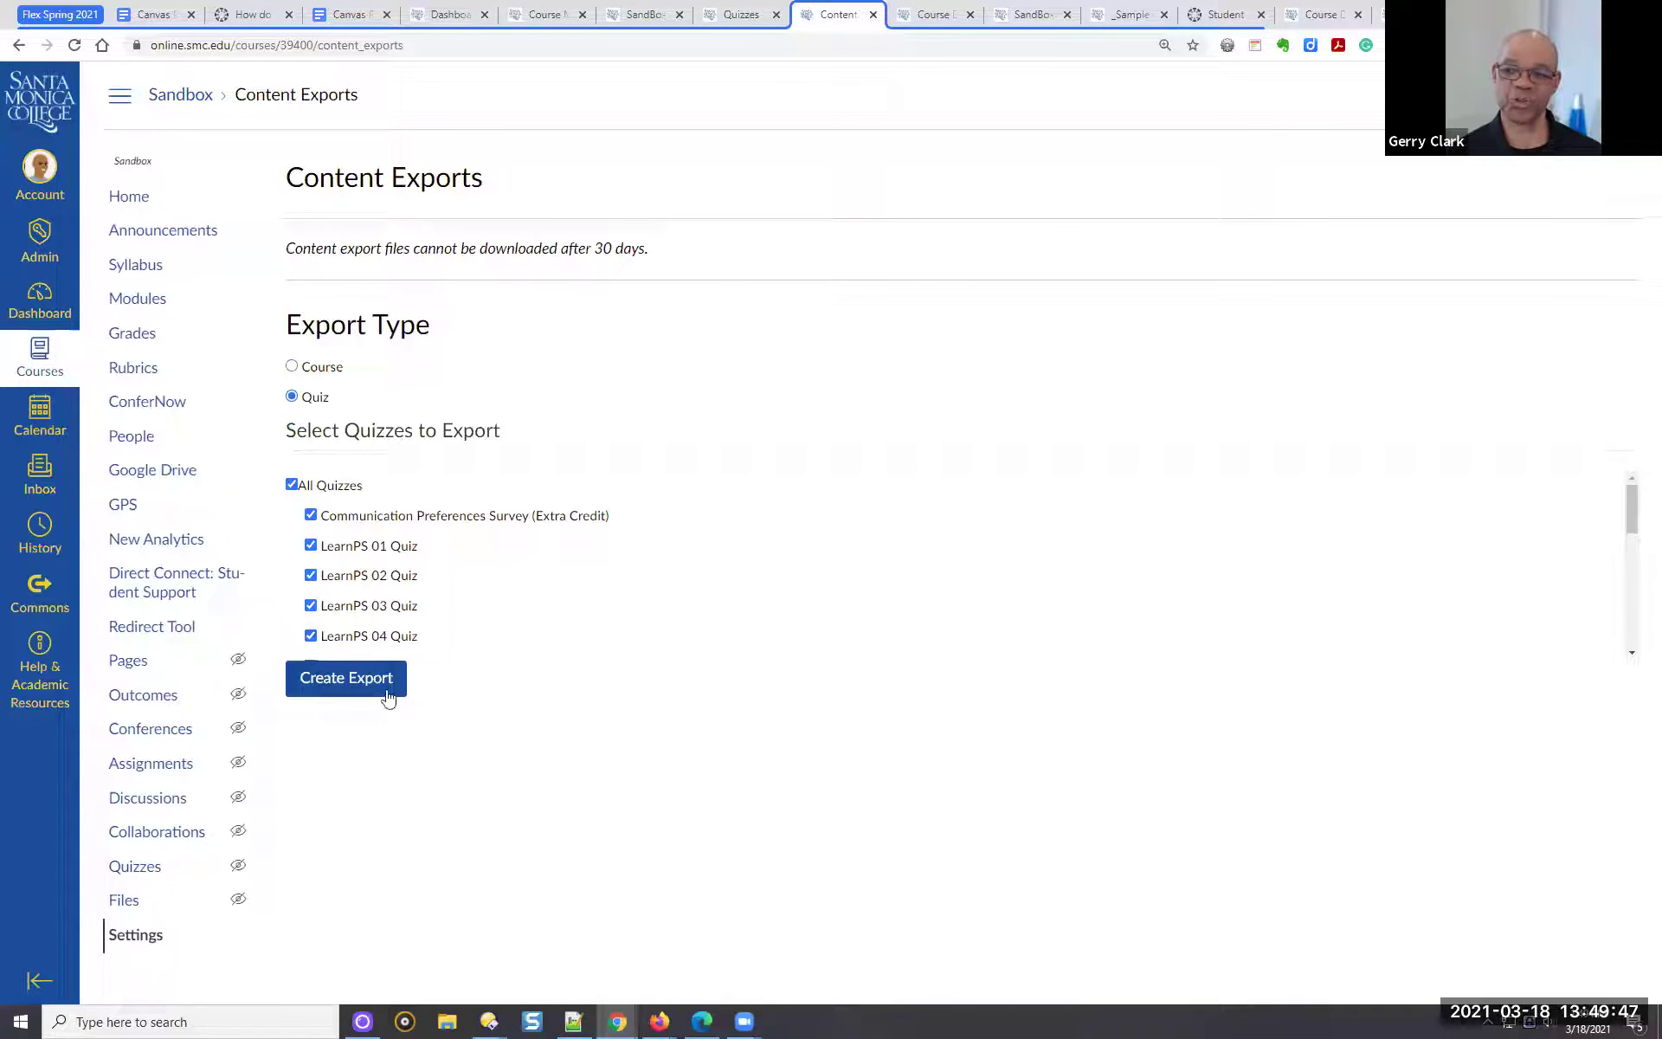
pyautogui.scroll(-2, 304, 474)
pyautogui.scroll(4, 307, 474)
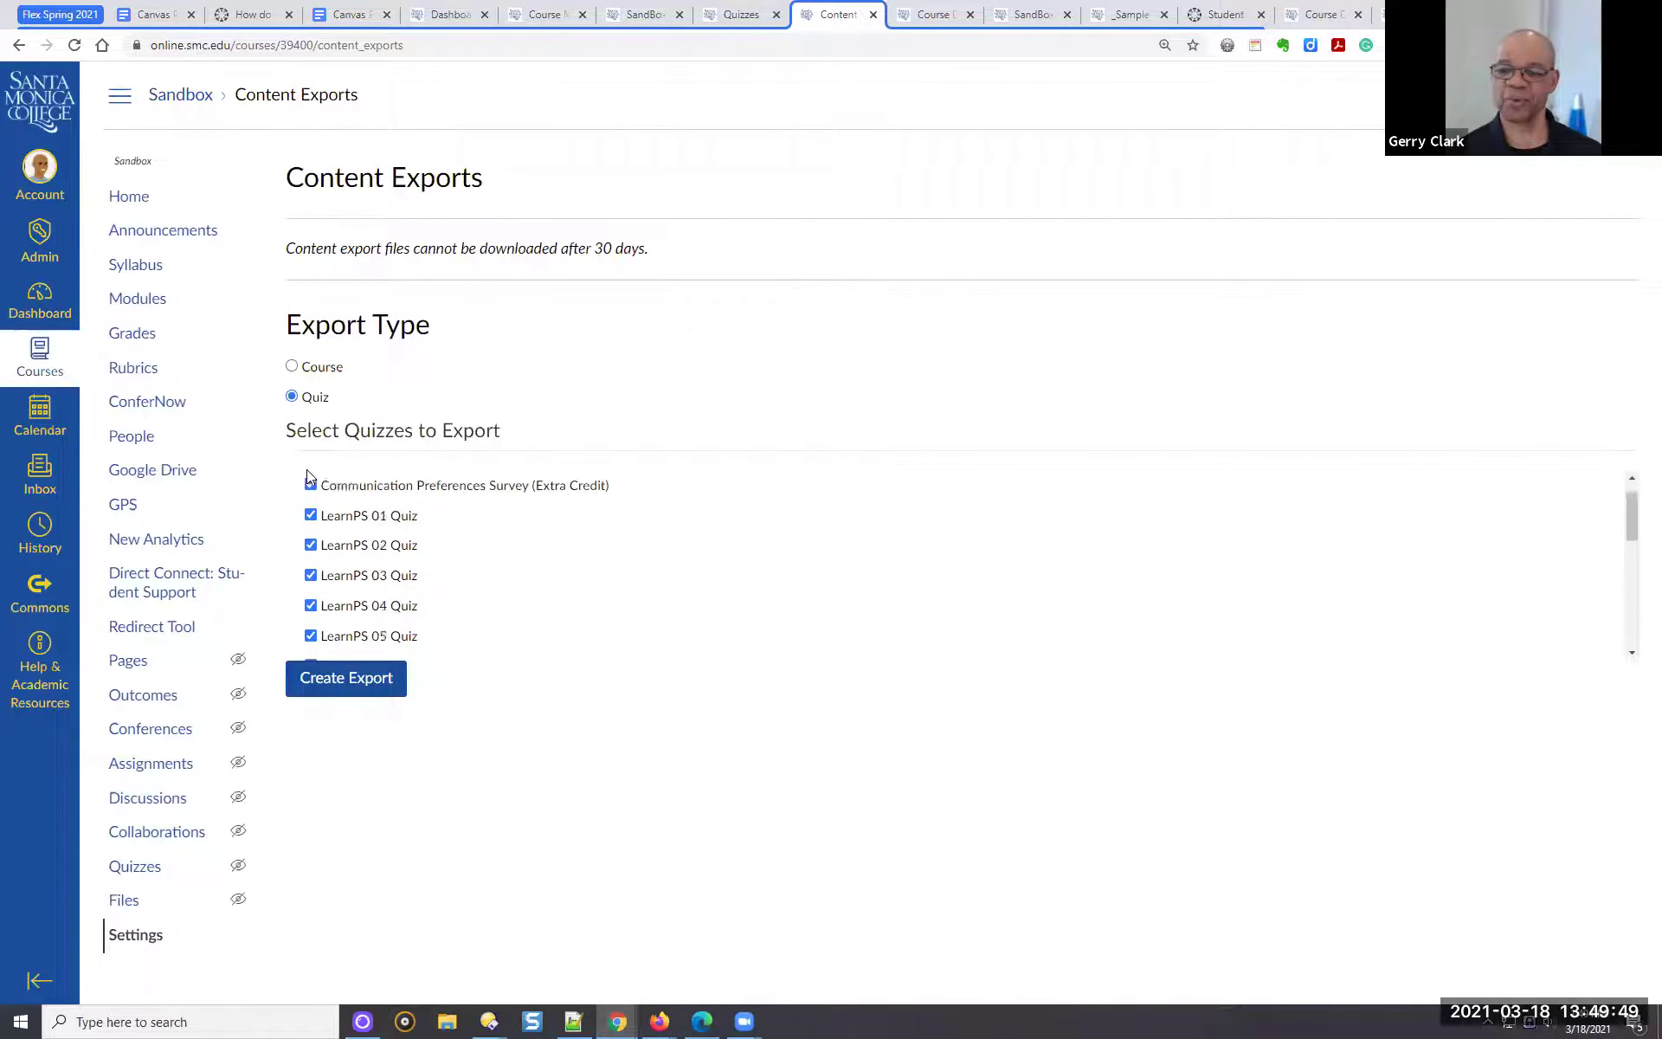
pyautogui.click(293, 483)
pyautogui.scroll(-3, 299, 483)
pyautogui.scroll(5, 336, 487)
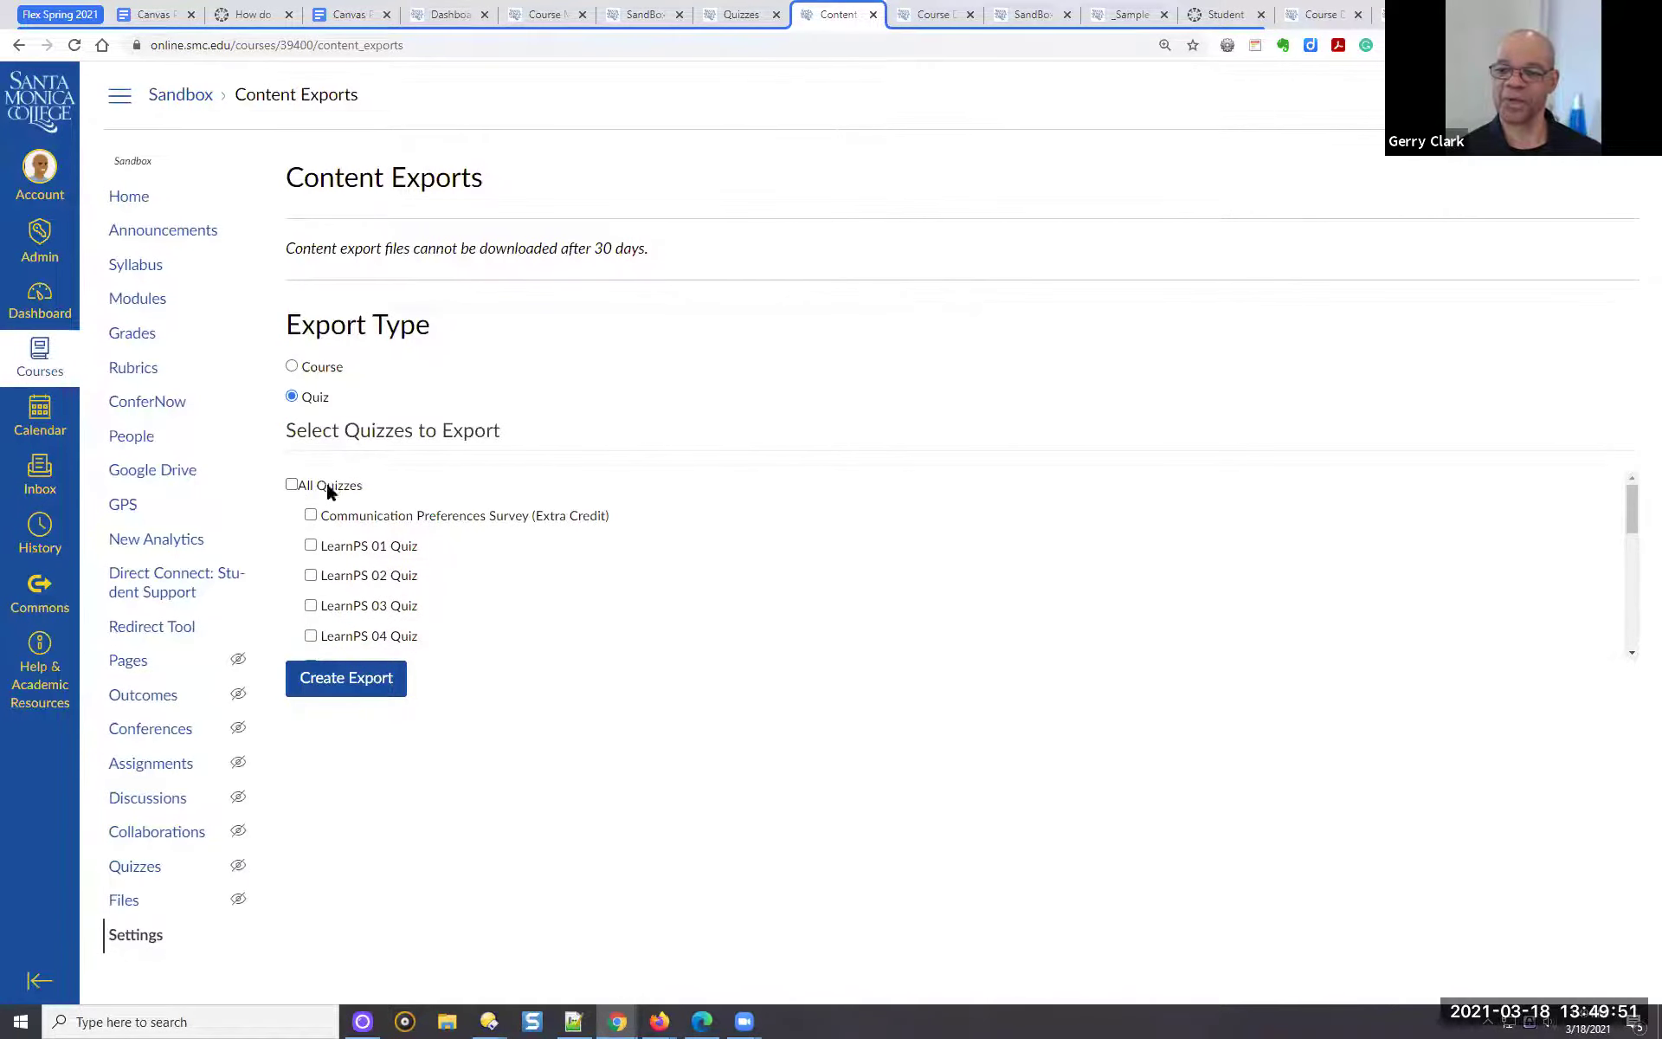
pyautogui.click(311, 546)
pyautogui.click(372, 685)
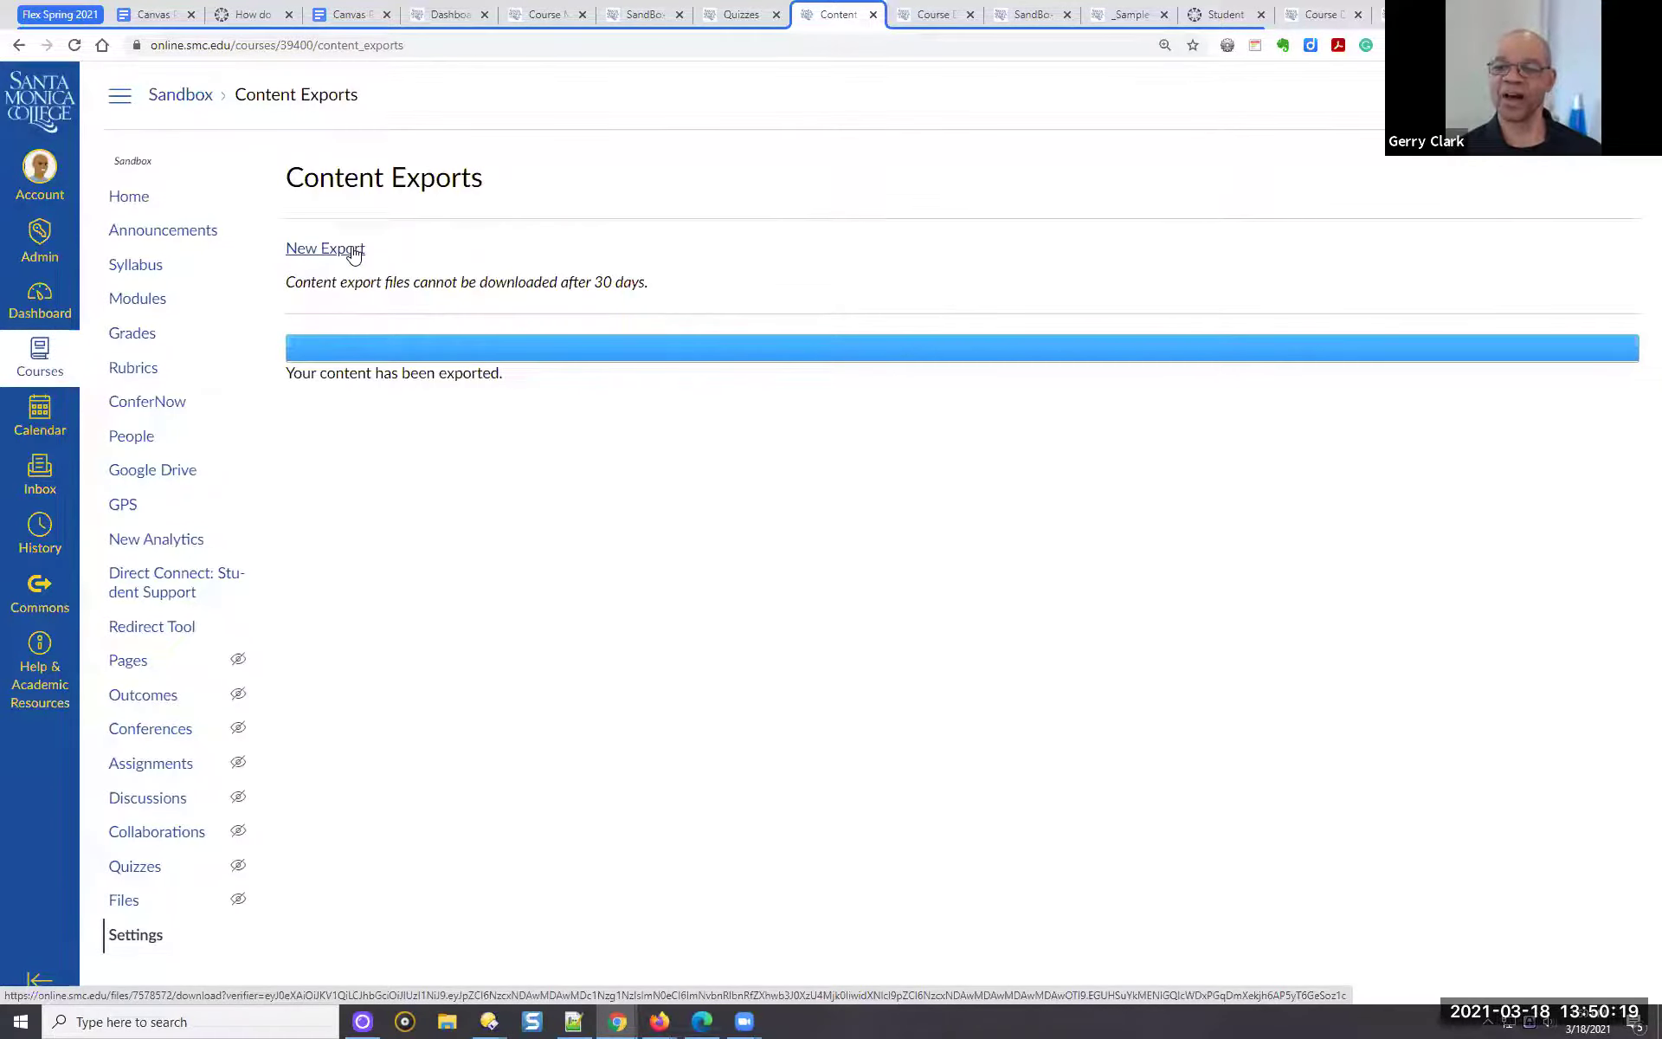
# Save the new quiz export as a .zip file on the Desktop, keeping the suggested file name
pyautogui.rightClick(354, 252)
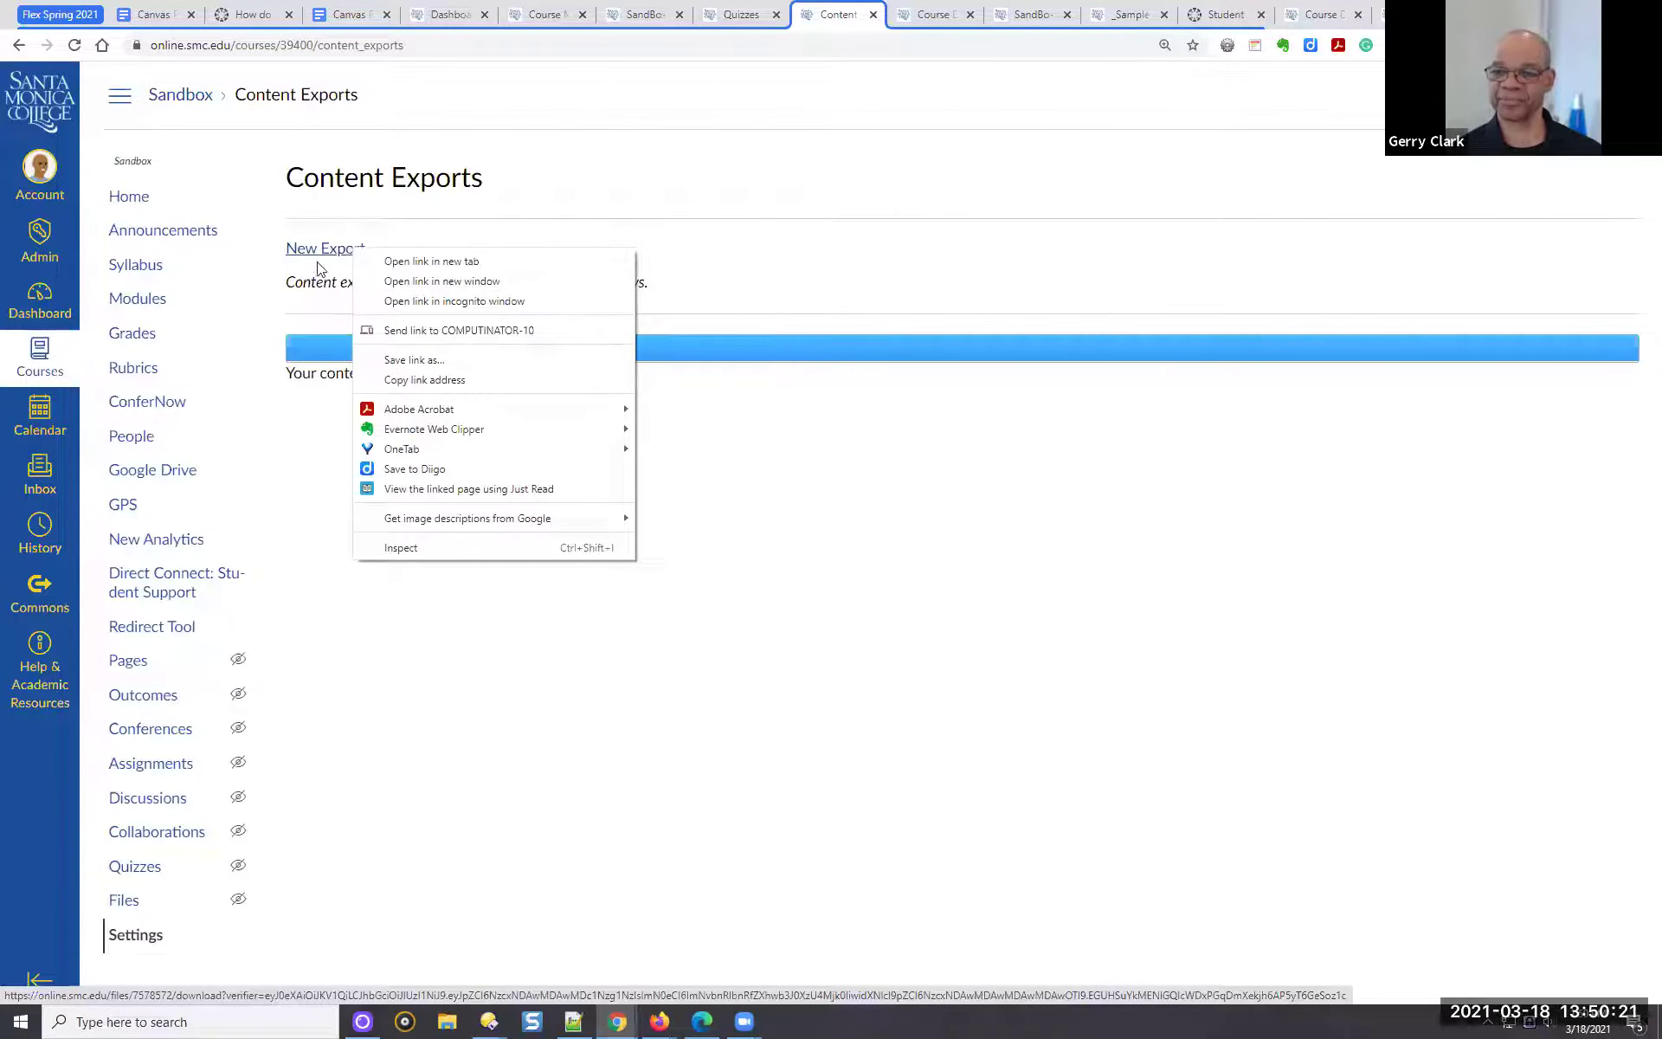
pyautogui.click(407, 368)
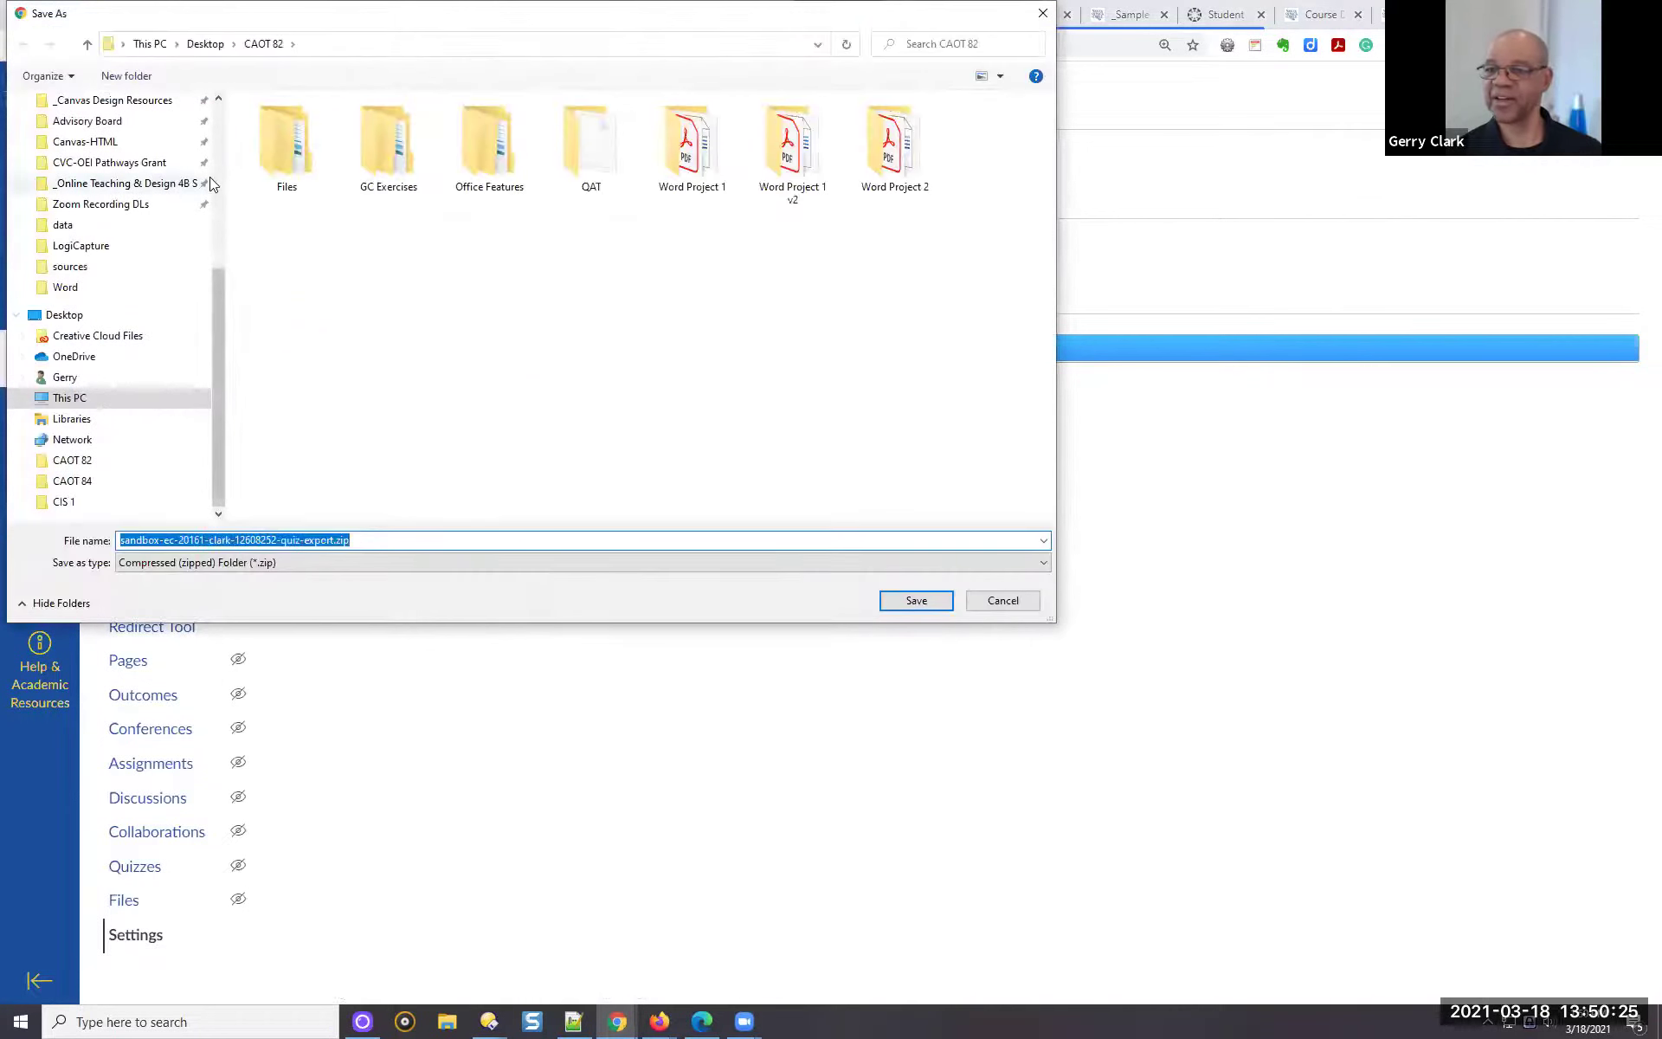
pyautogui.click(97, 317)
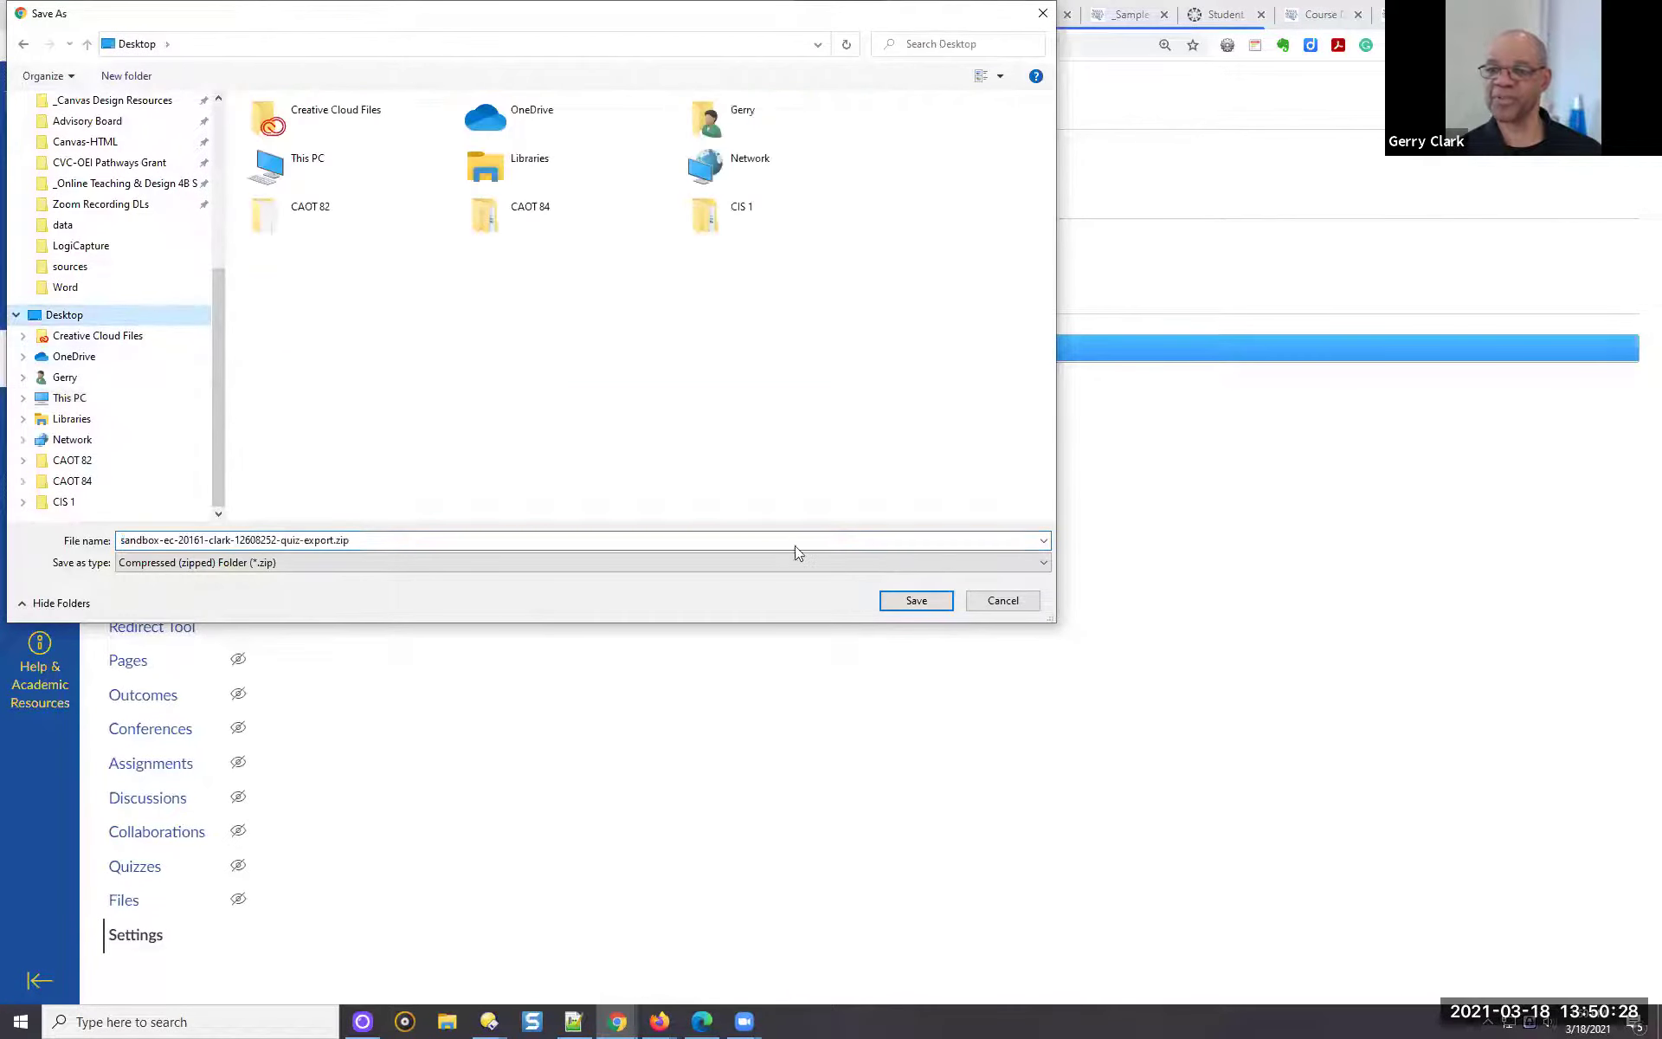
pyautogui.click(914, 608)
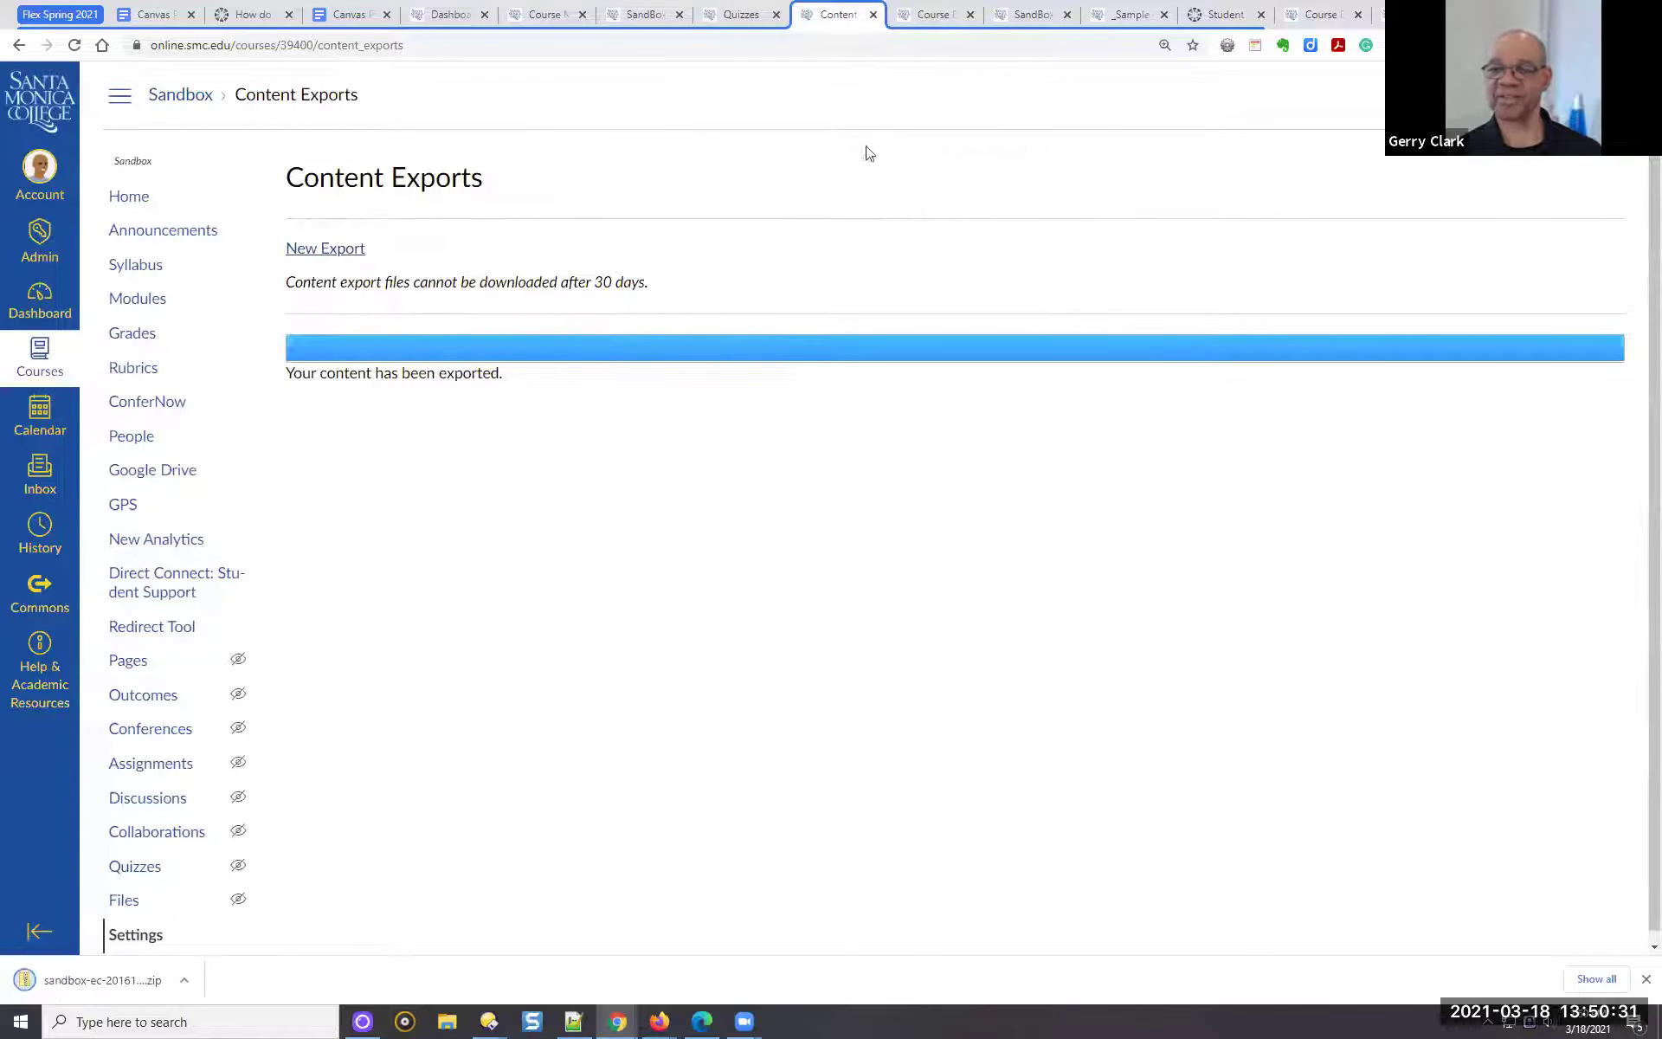
# In the Sandbox HTML-Canvas course, open Import Course Content from the settings and set the content type to QTI .zip file
pyautogui.click(538, 13)
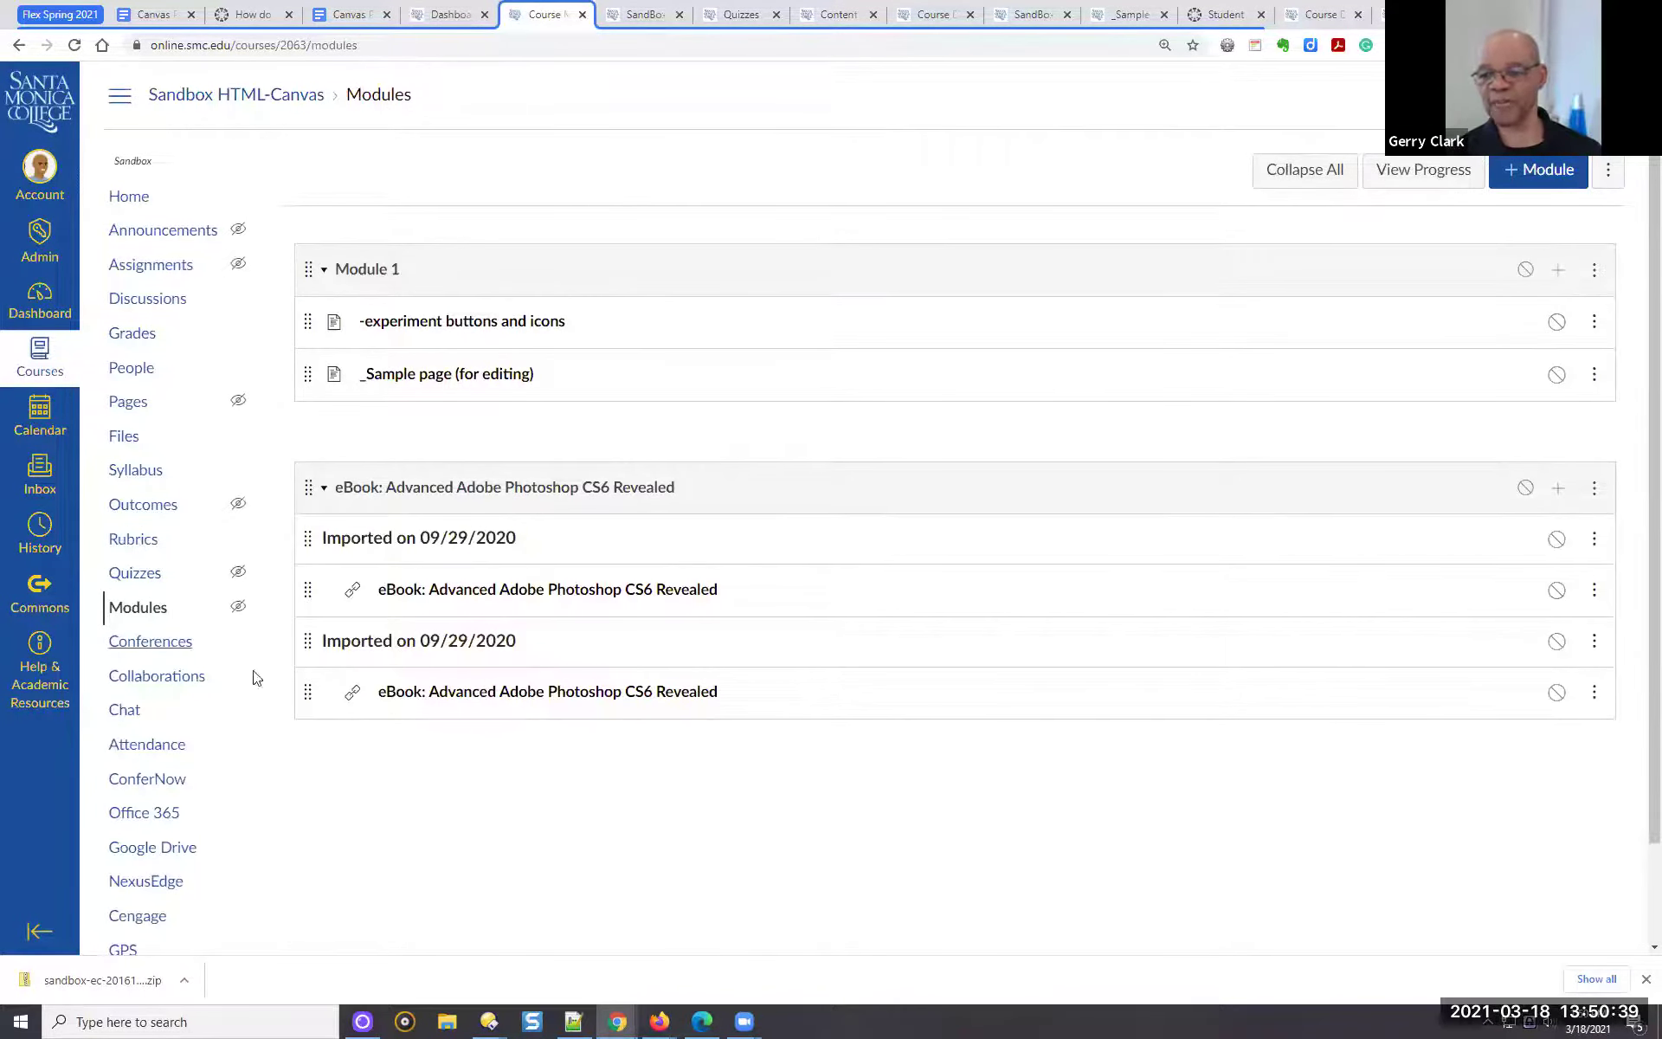
pyautogui.scroll(-1, 264, 667)
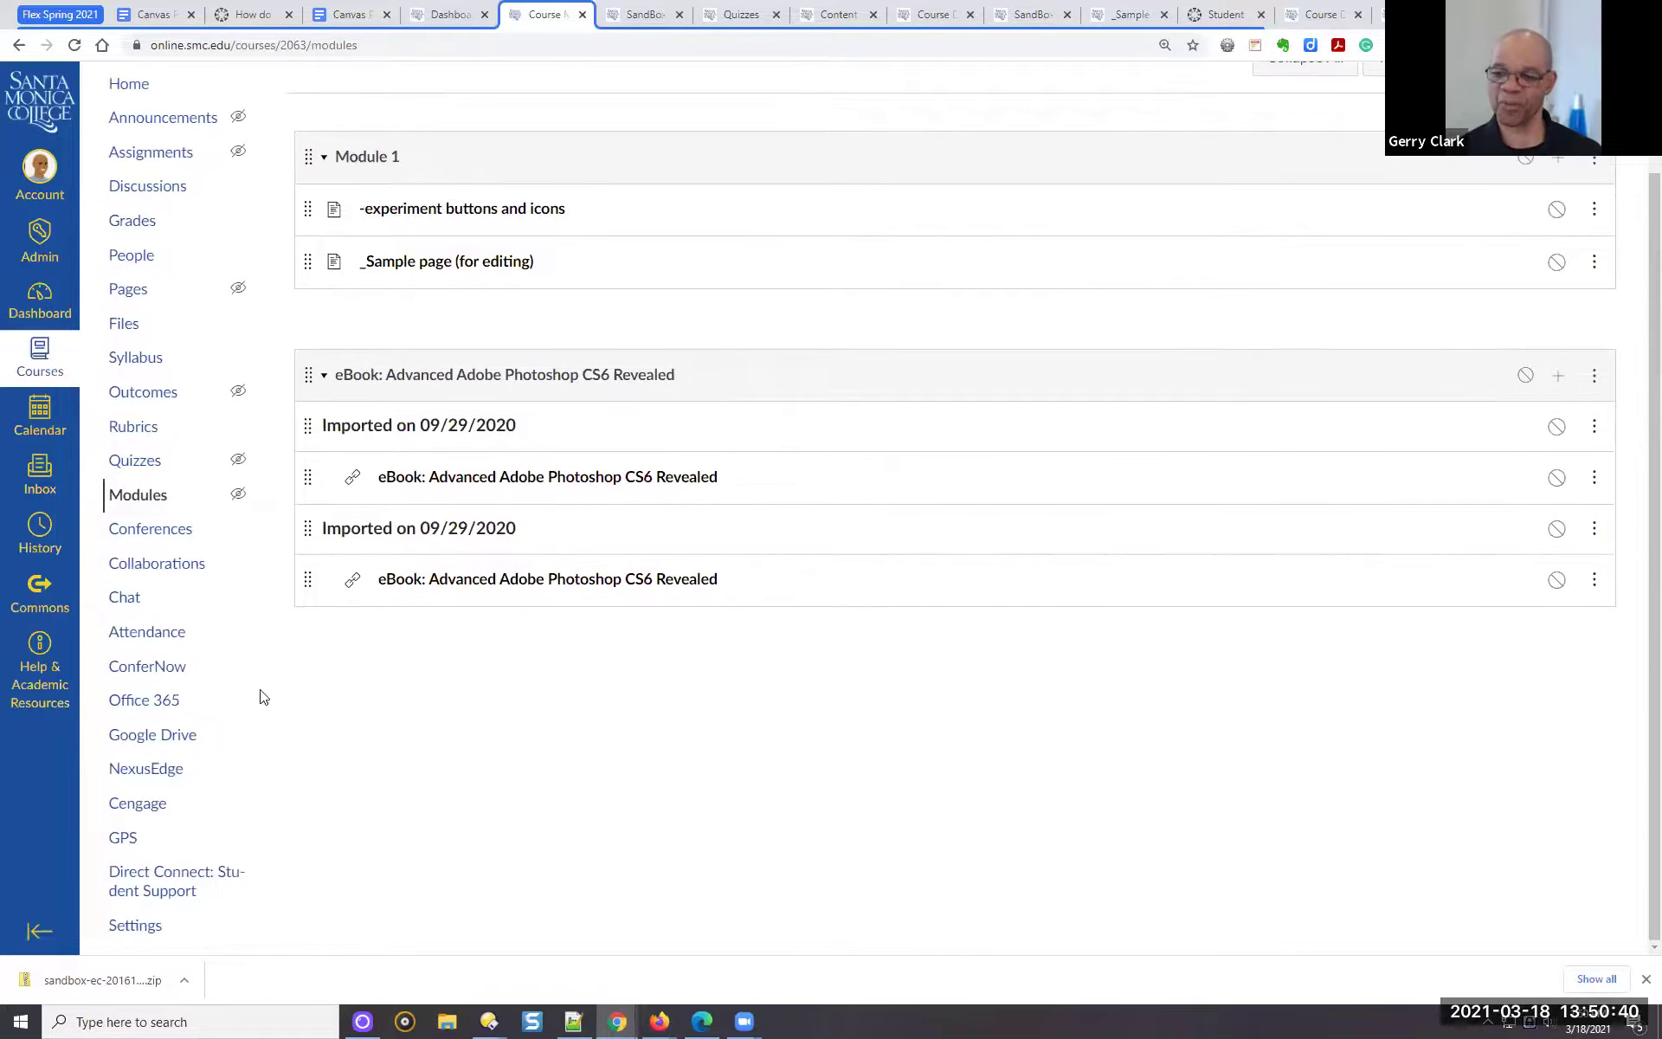
pyautogui.click(146, 926)
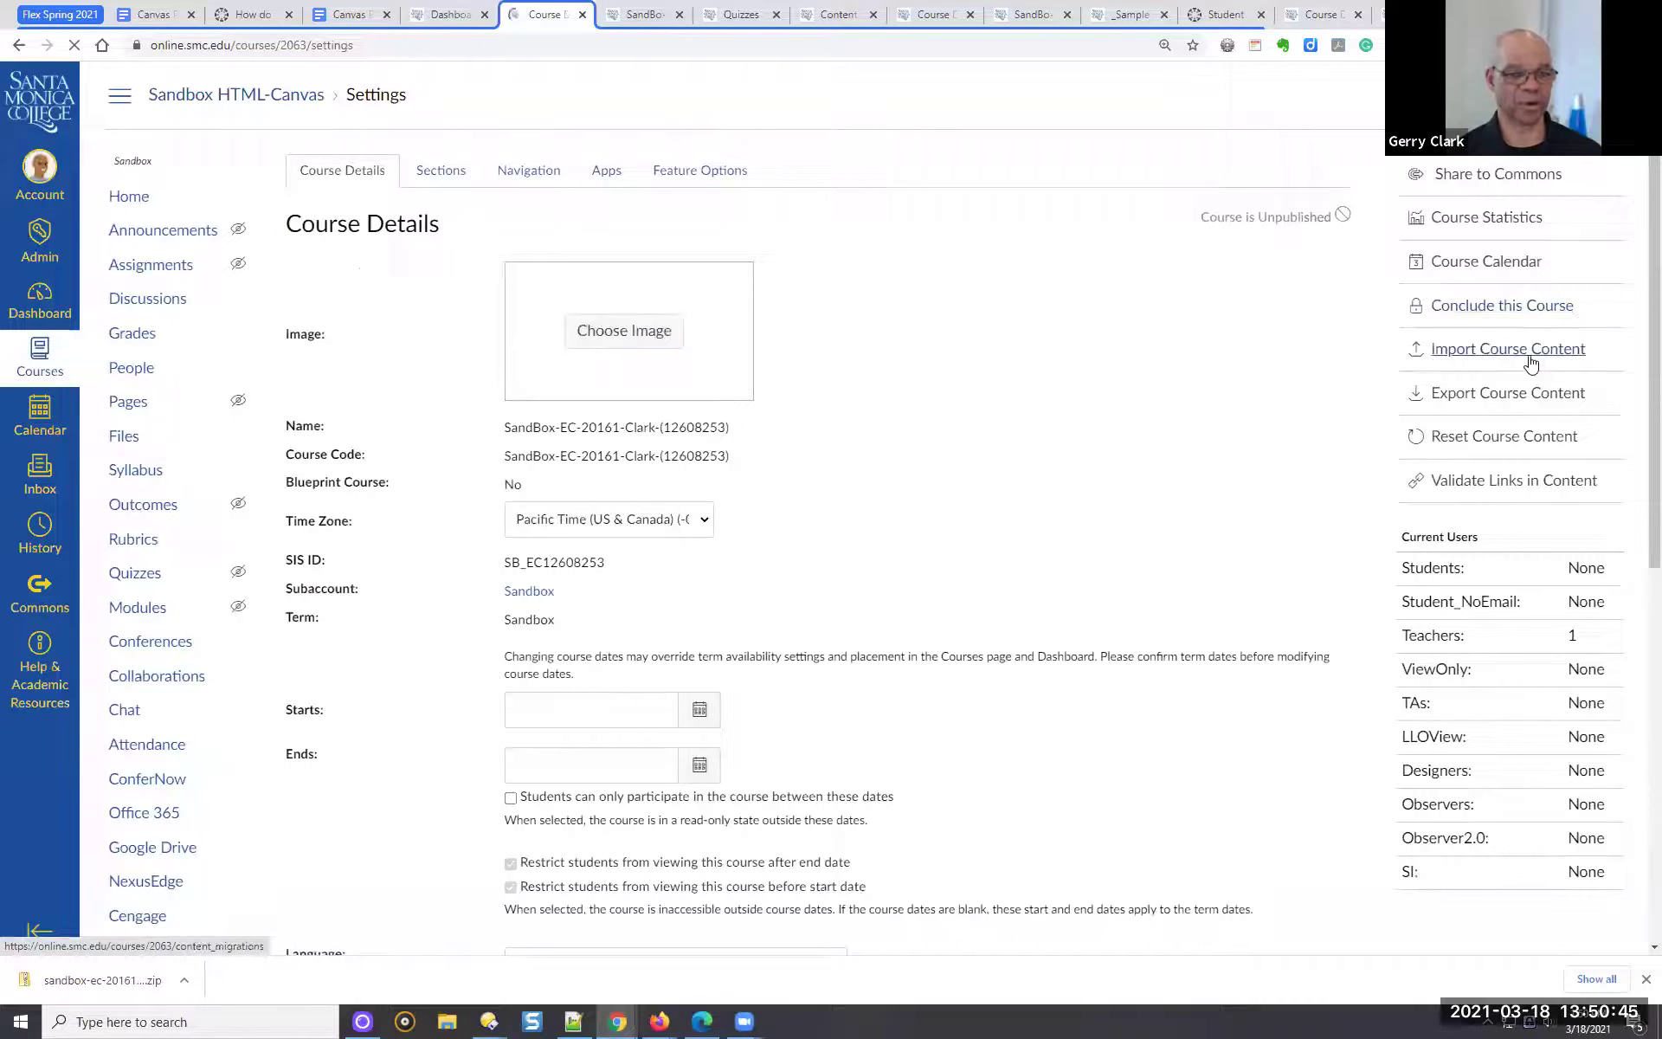
pyautogui.click(1528, 360)
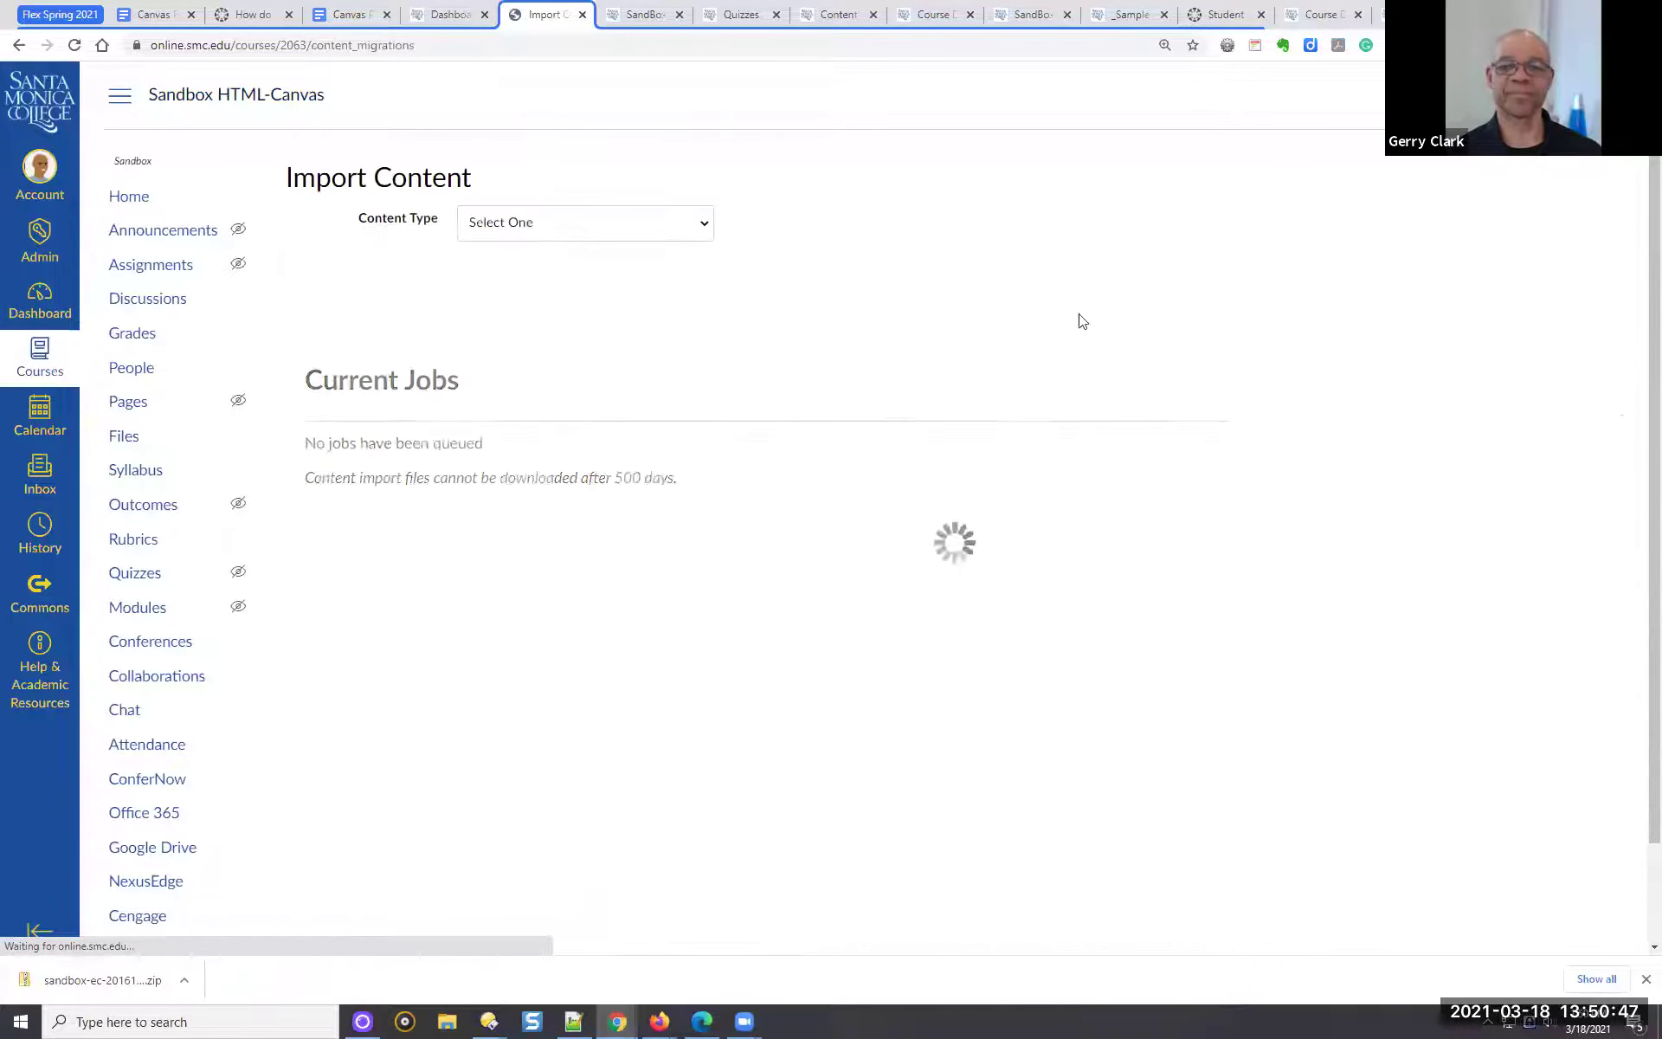
pyautogui.click(697, 222)
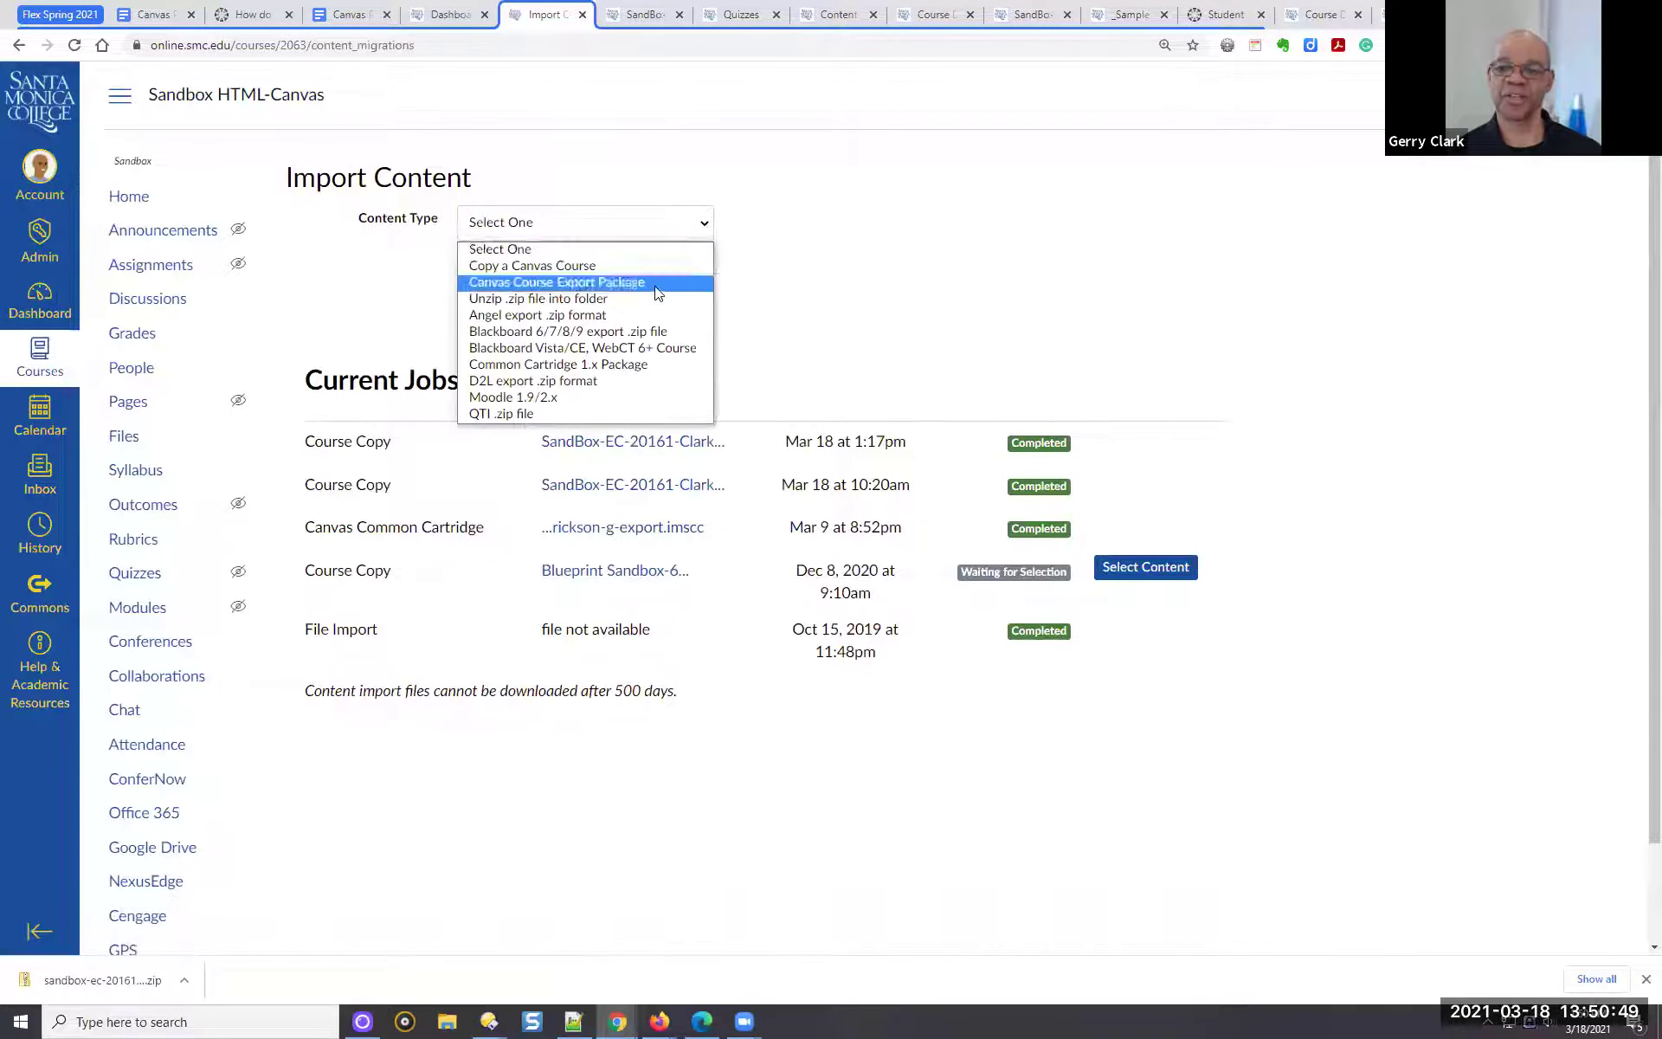
pyautogui.click(593, 414)
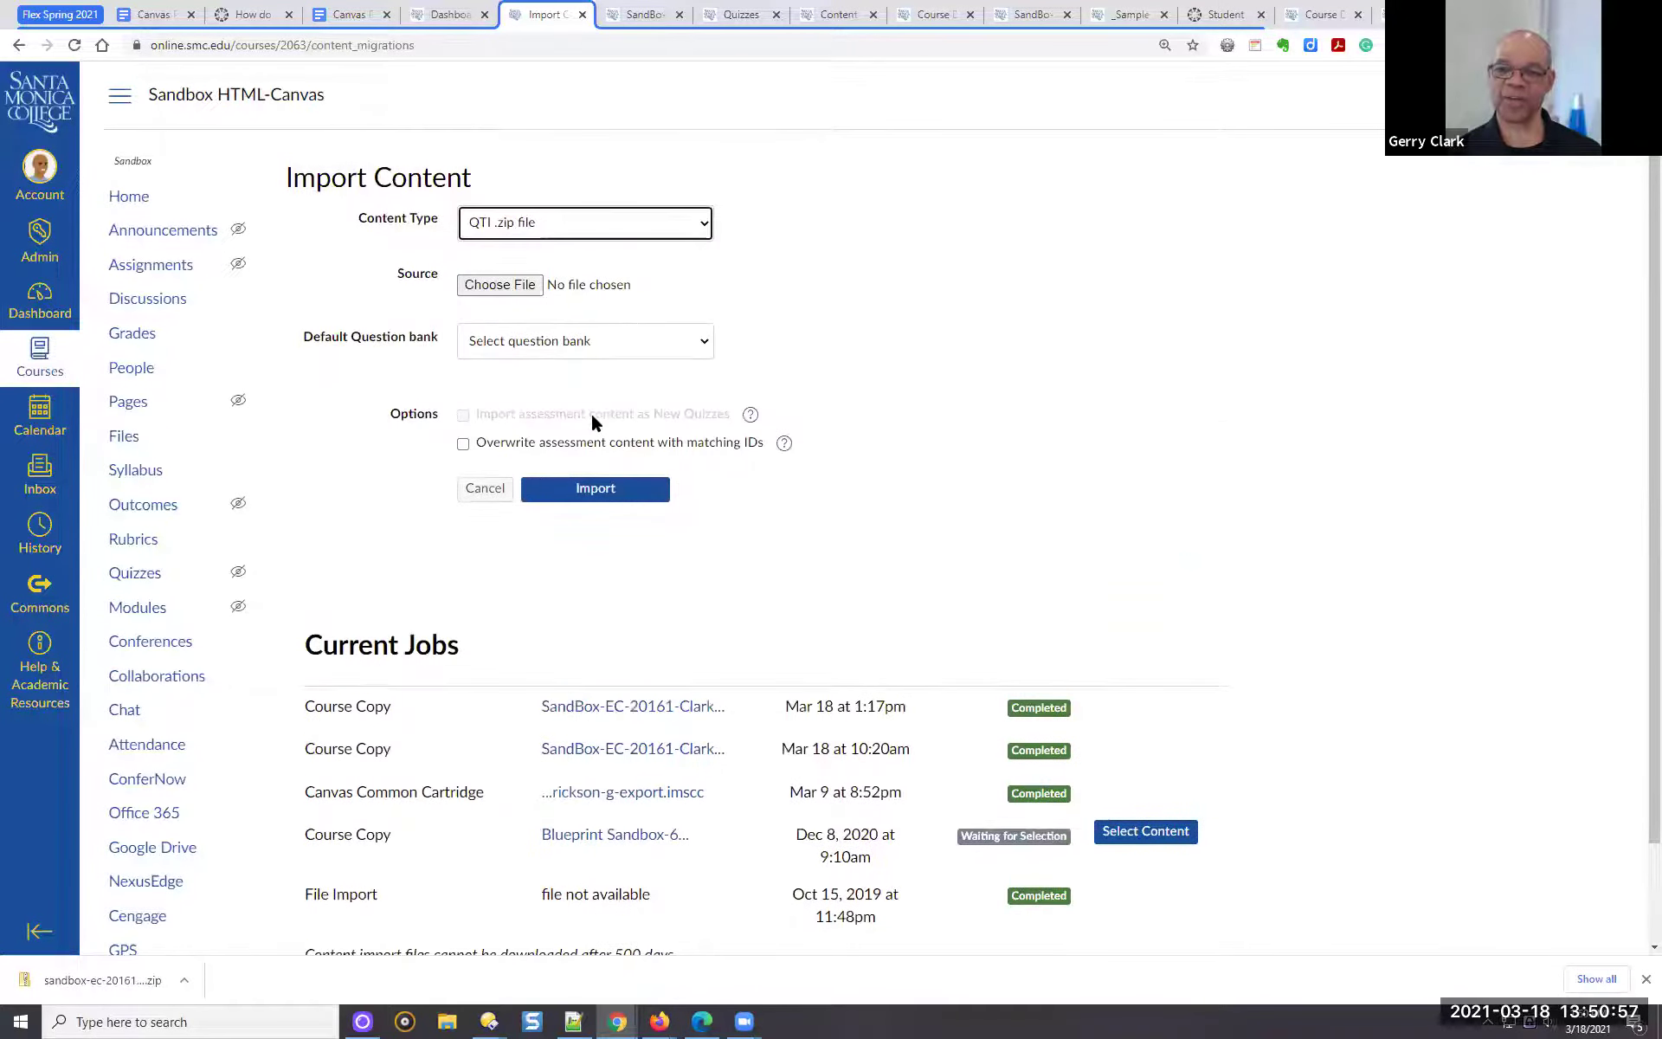
# Choose the quiz export .zip file on the Desktop as the source and start the import, leaving the default question bank unselected
pyautogui.click(499, 285)
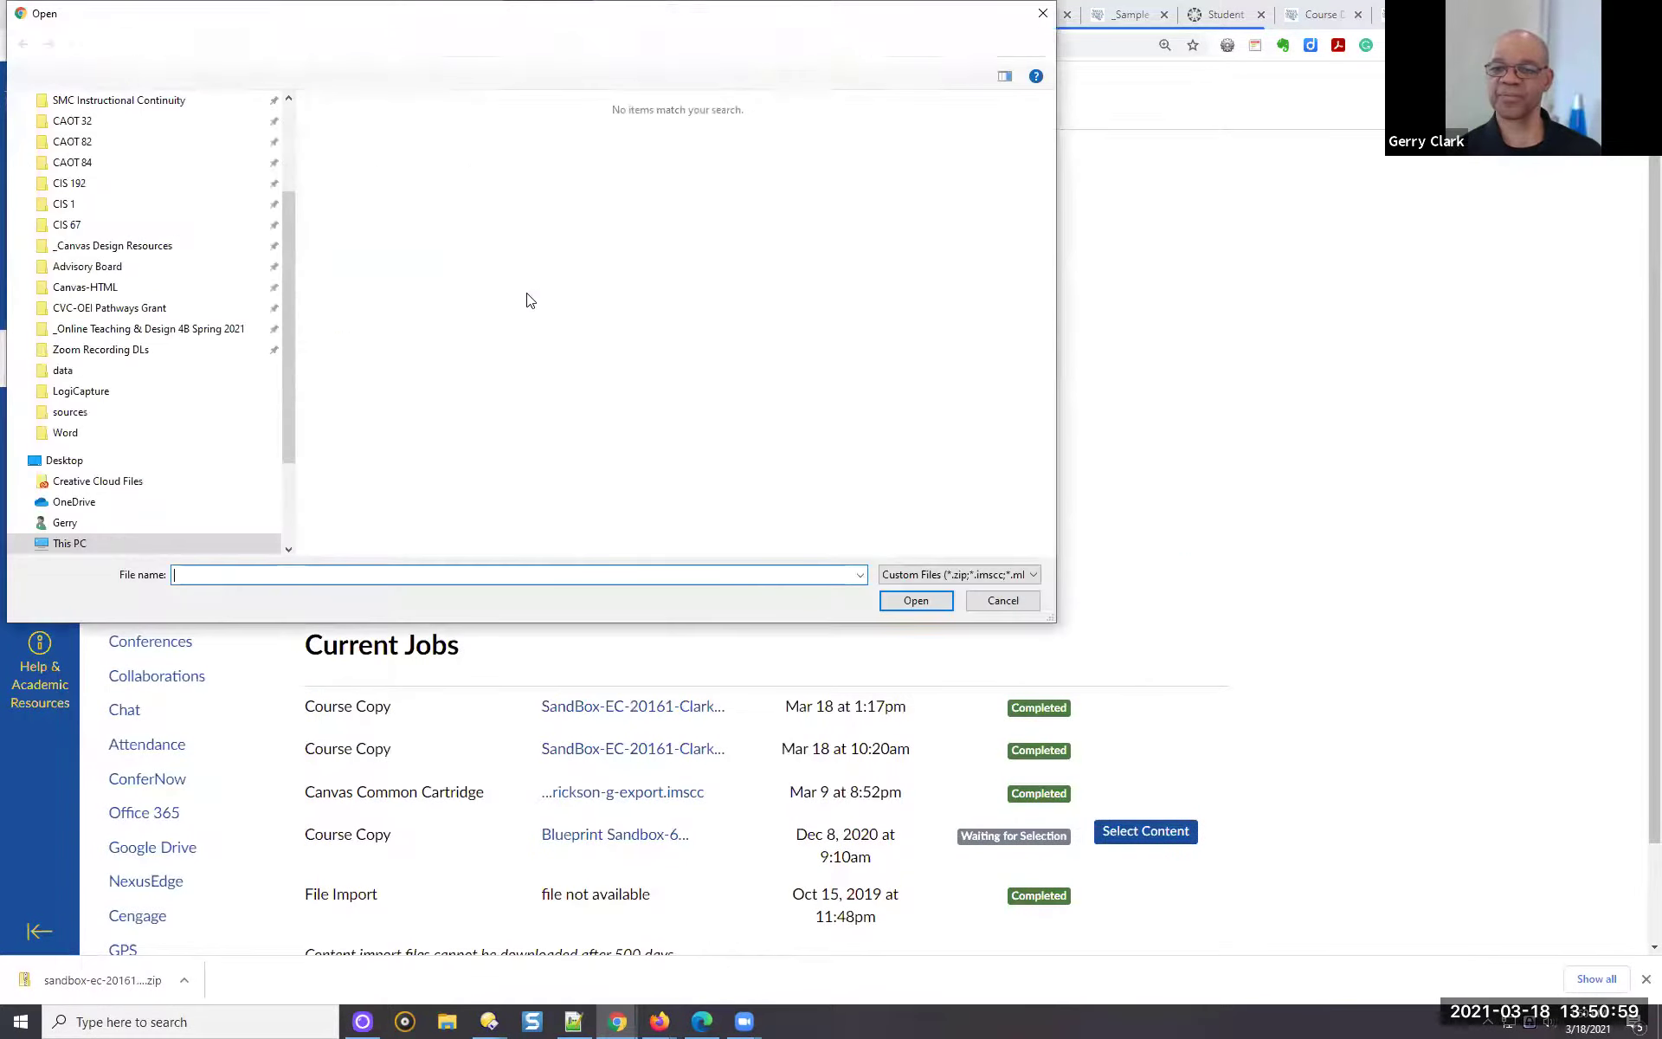
pyautogui.click(96, 458)
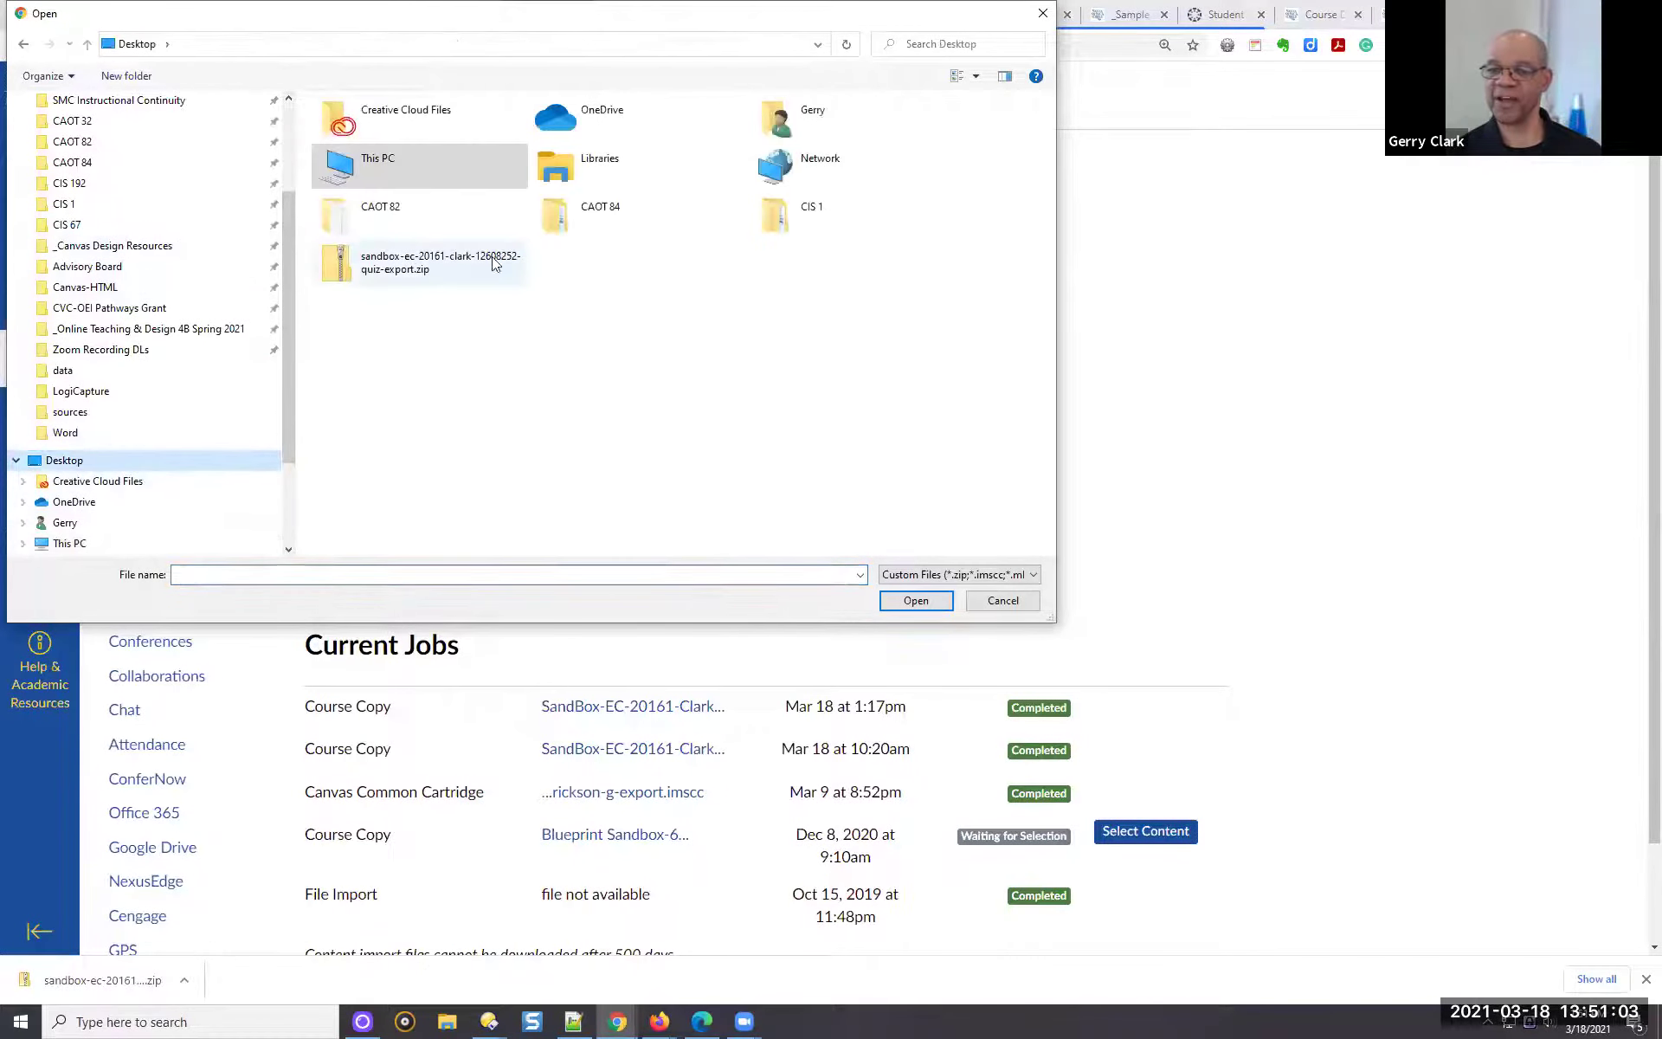
pyautogui.doubleClick(429, 267)
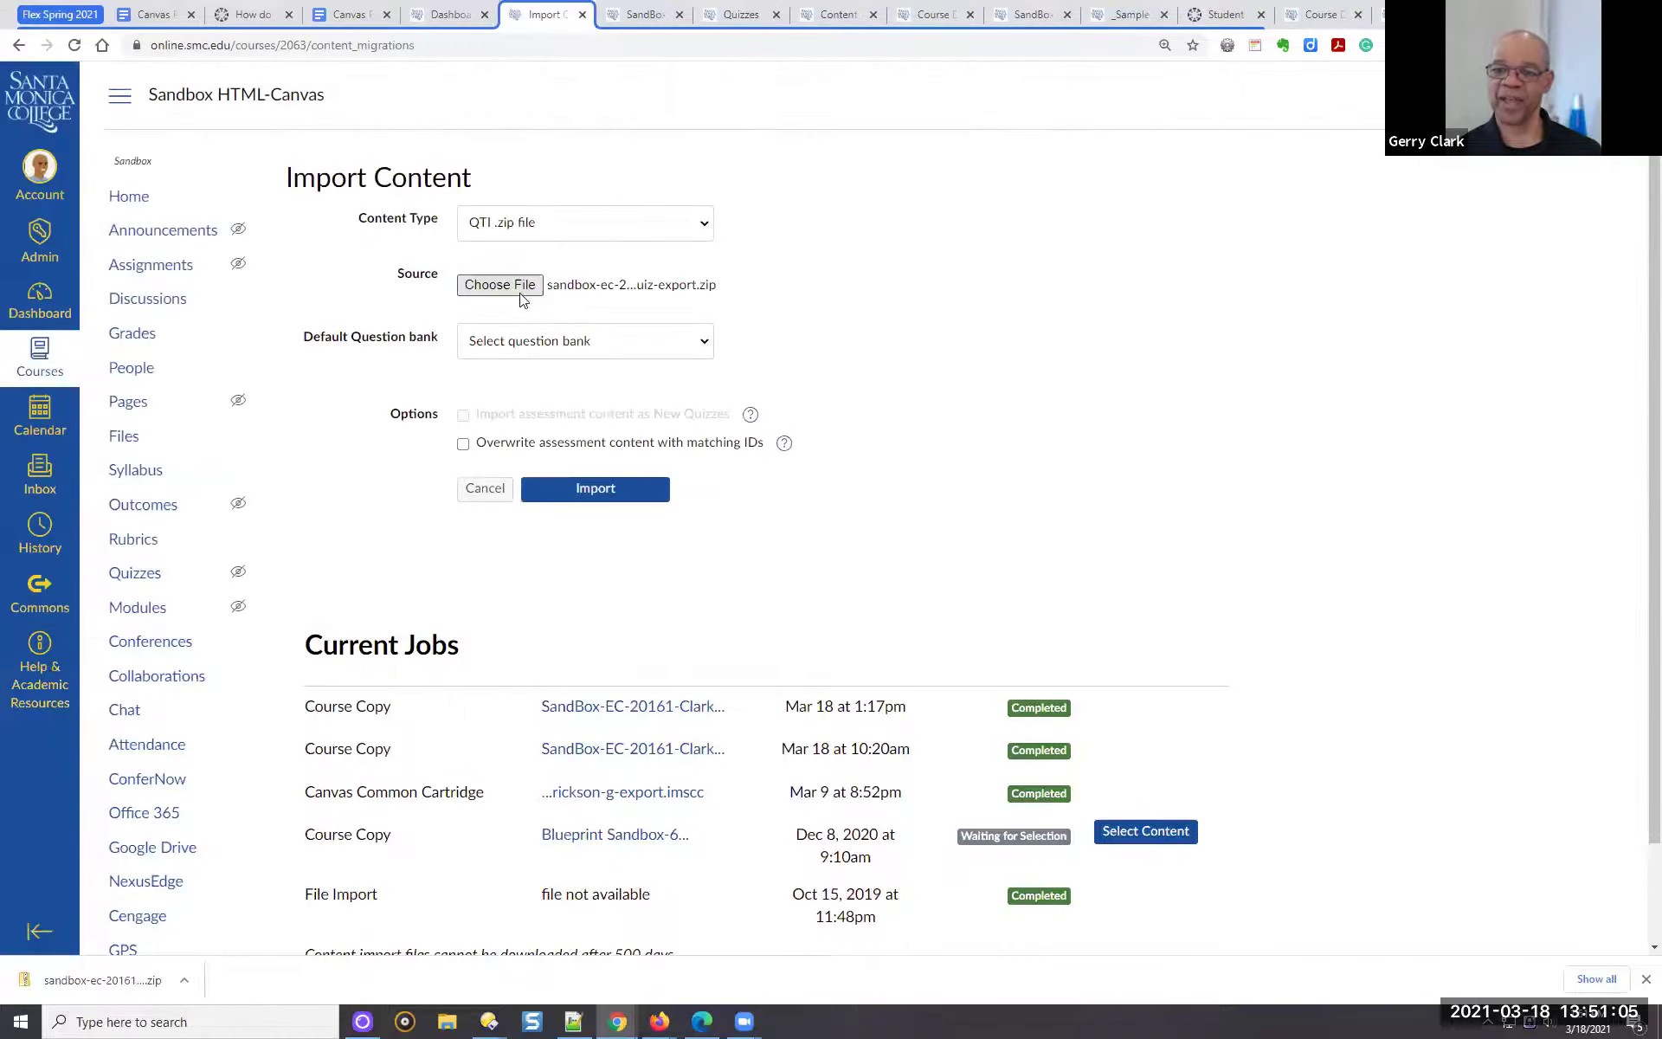
pyautogui.click(600, 341)
pyautogui.click(698, 340)
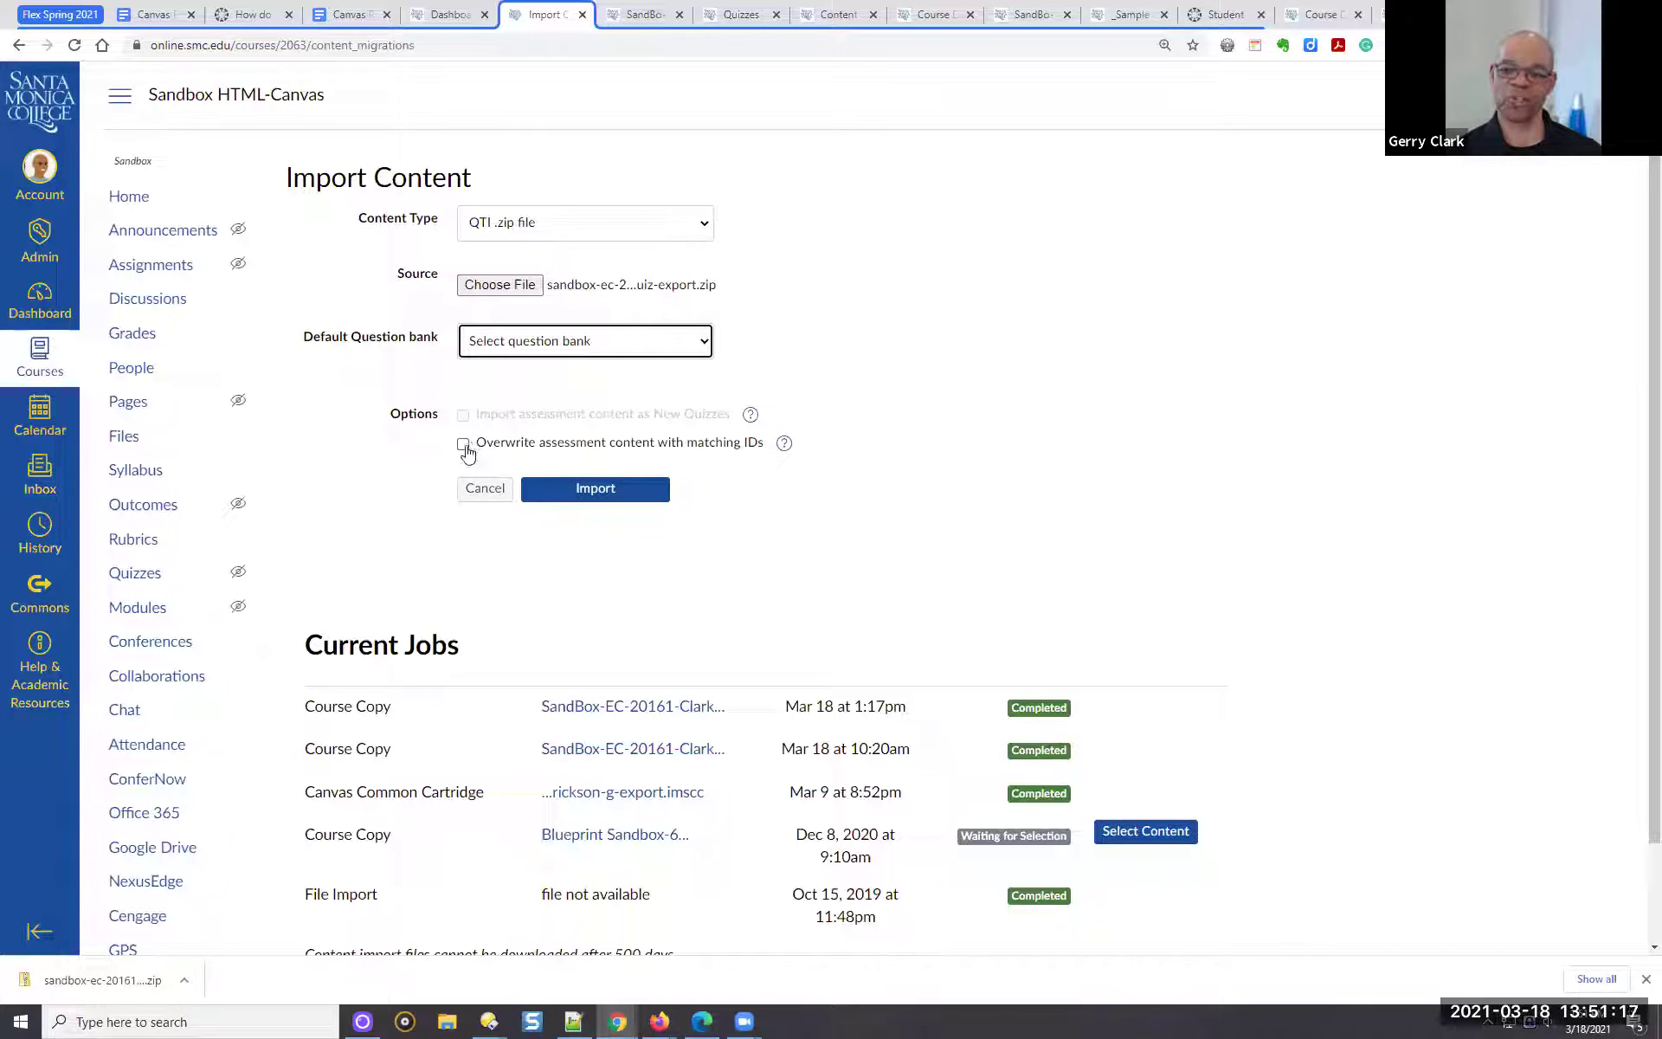
pyautogui.click(612, 489)
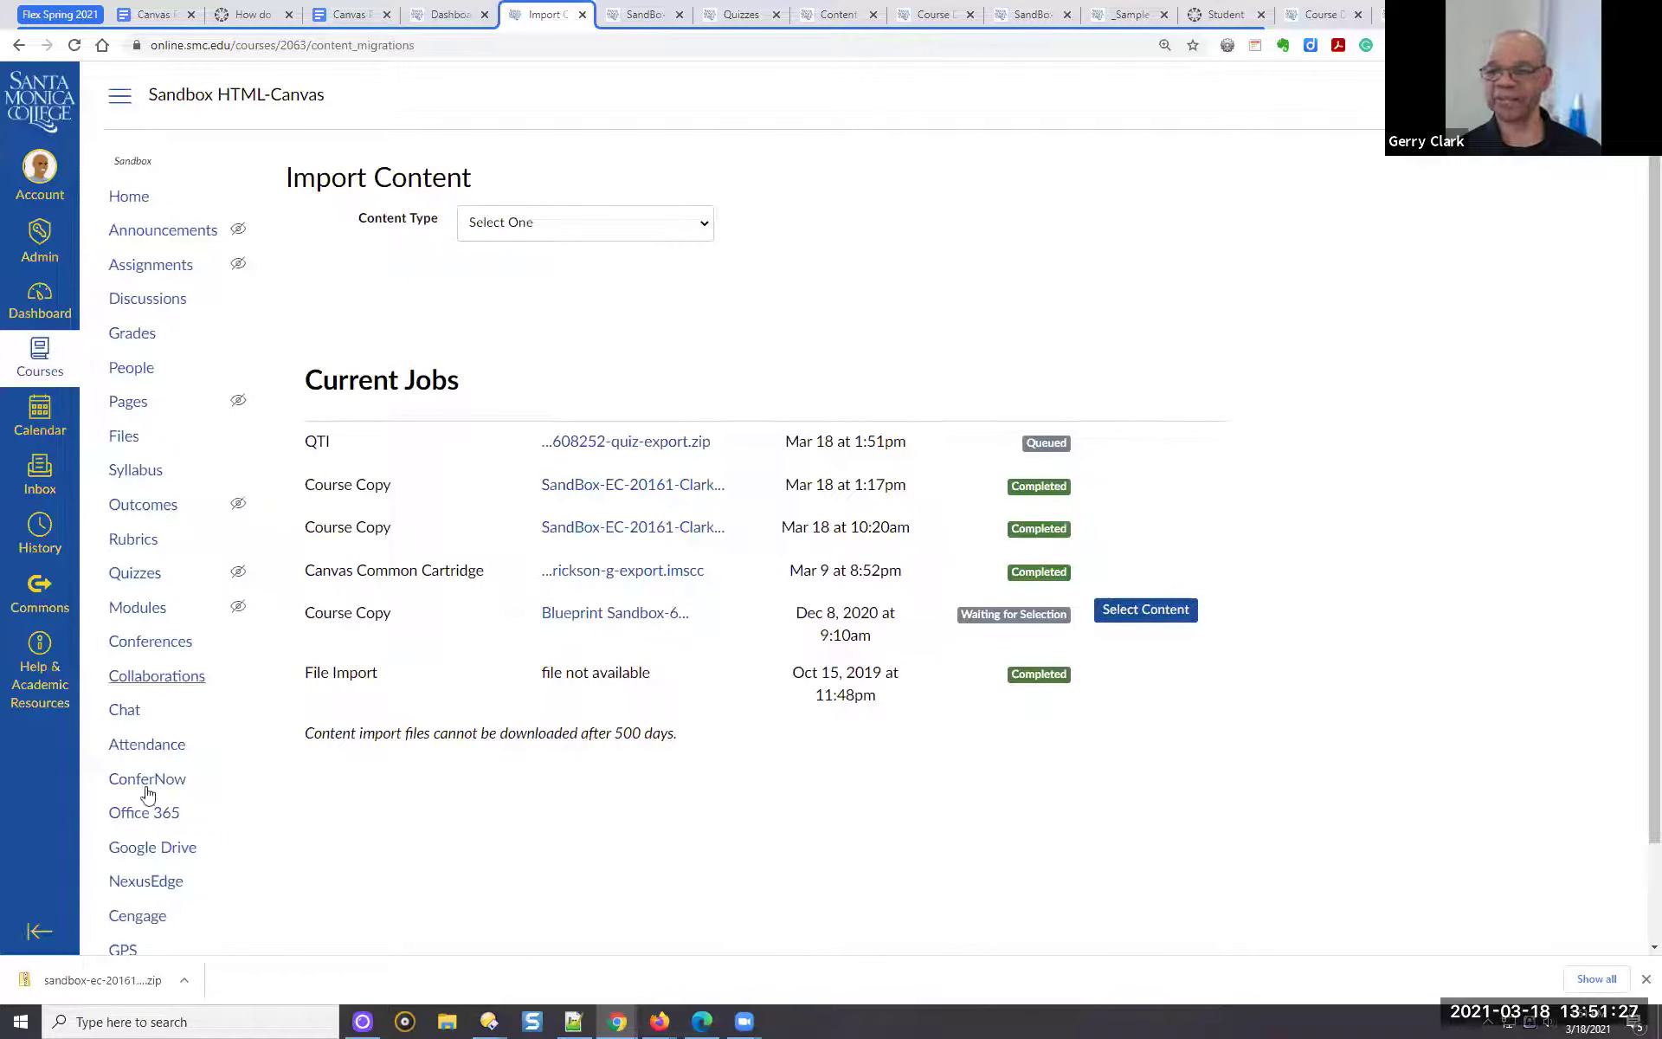
# Open the Quizzes page of the Sandbox HTML-Canvas course to check for the imported quiz
pyautogui.scroll(-2, 151, 833)
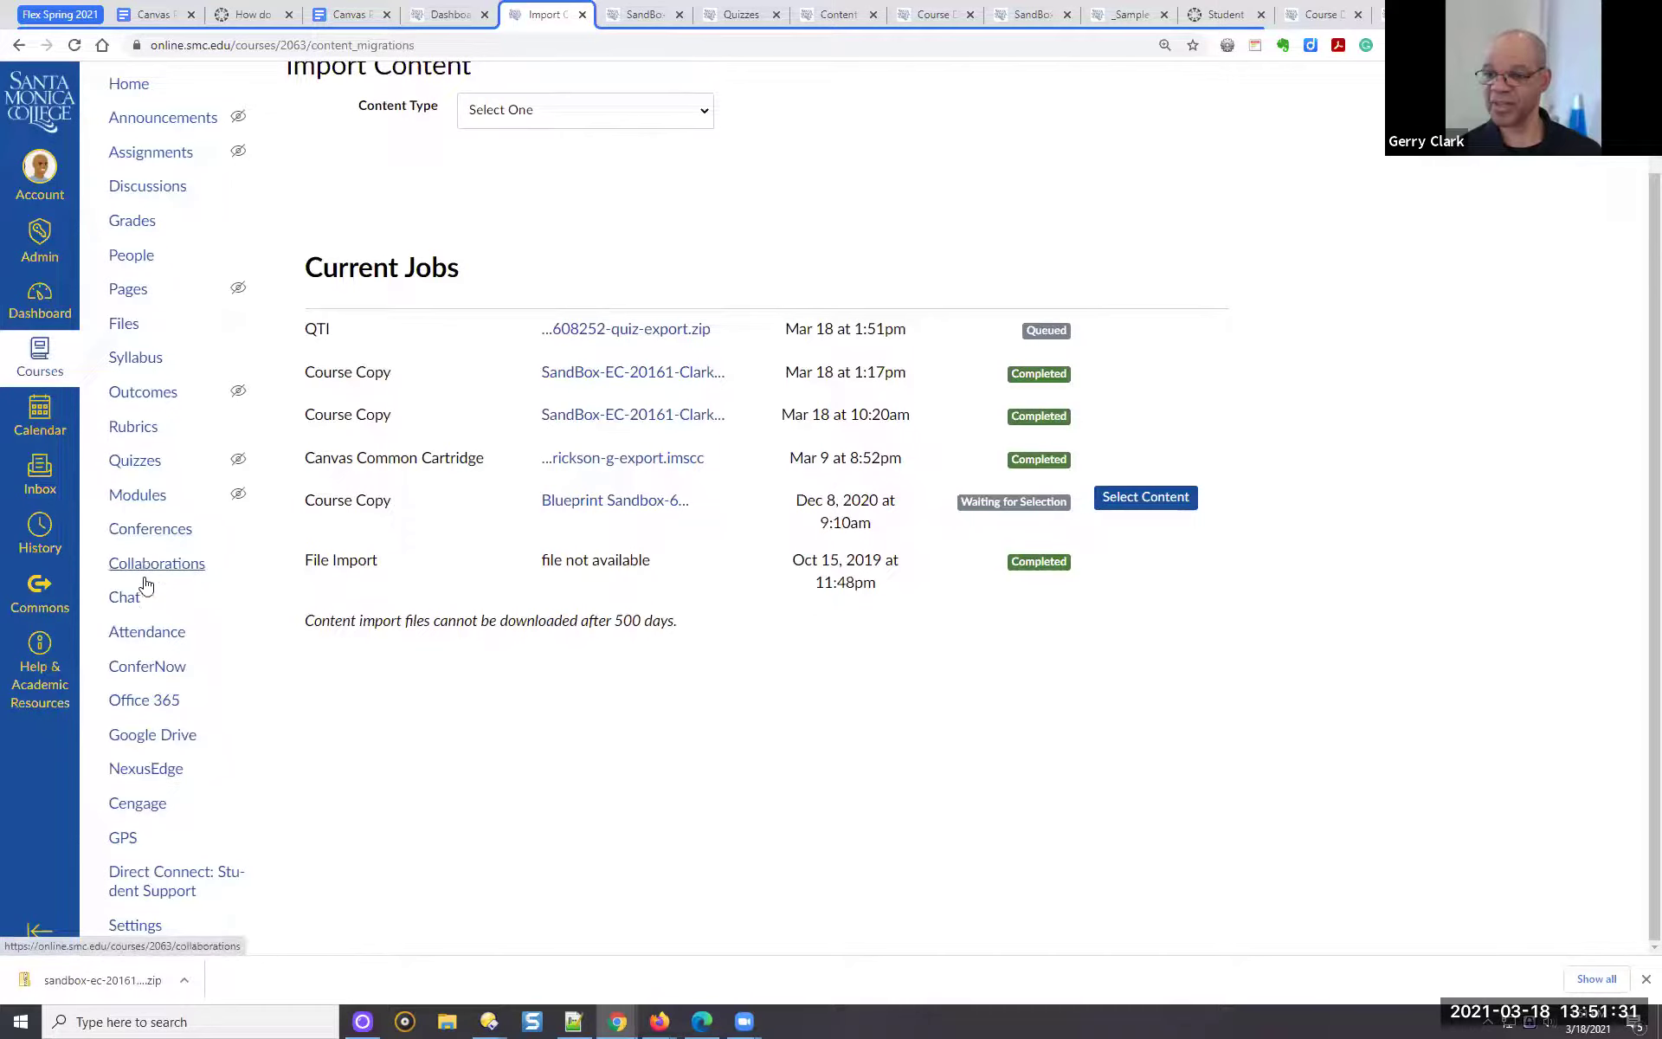
pyautogui.scroll(2, 143, 575)
pyautogui.scroll(-2, 146, 568)
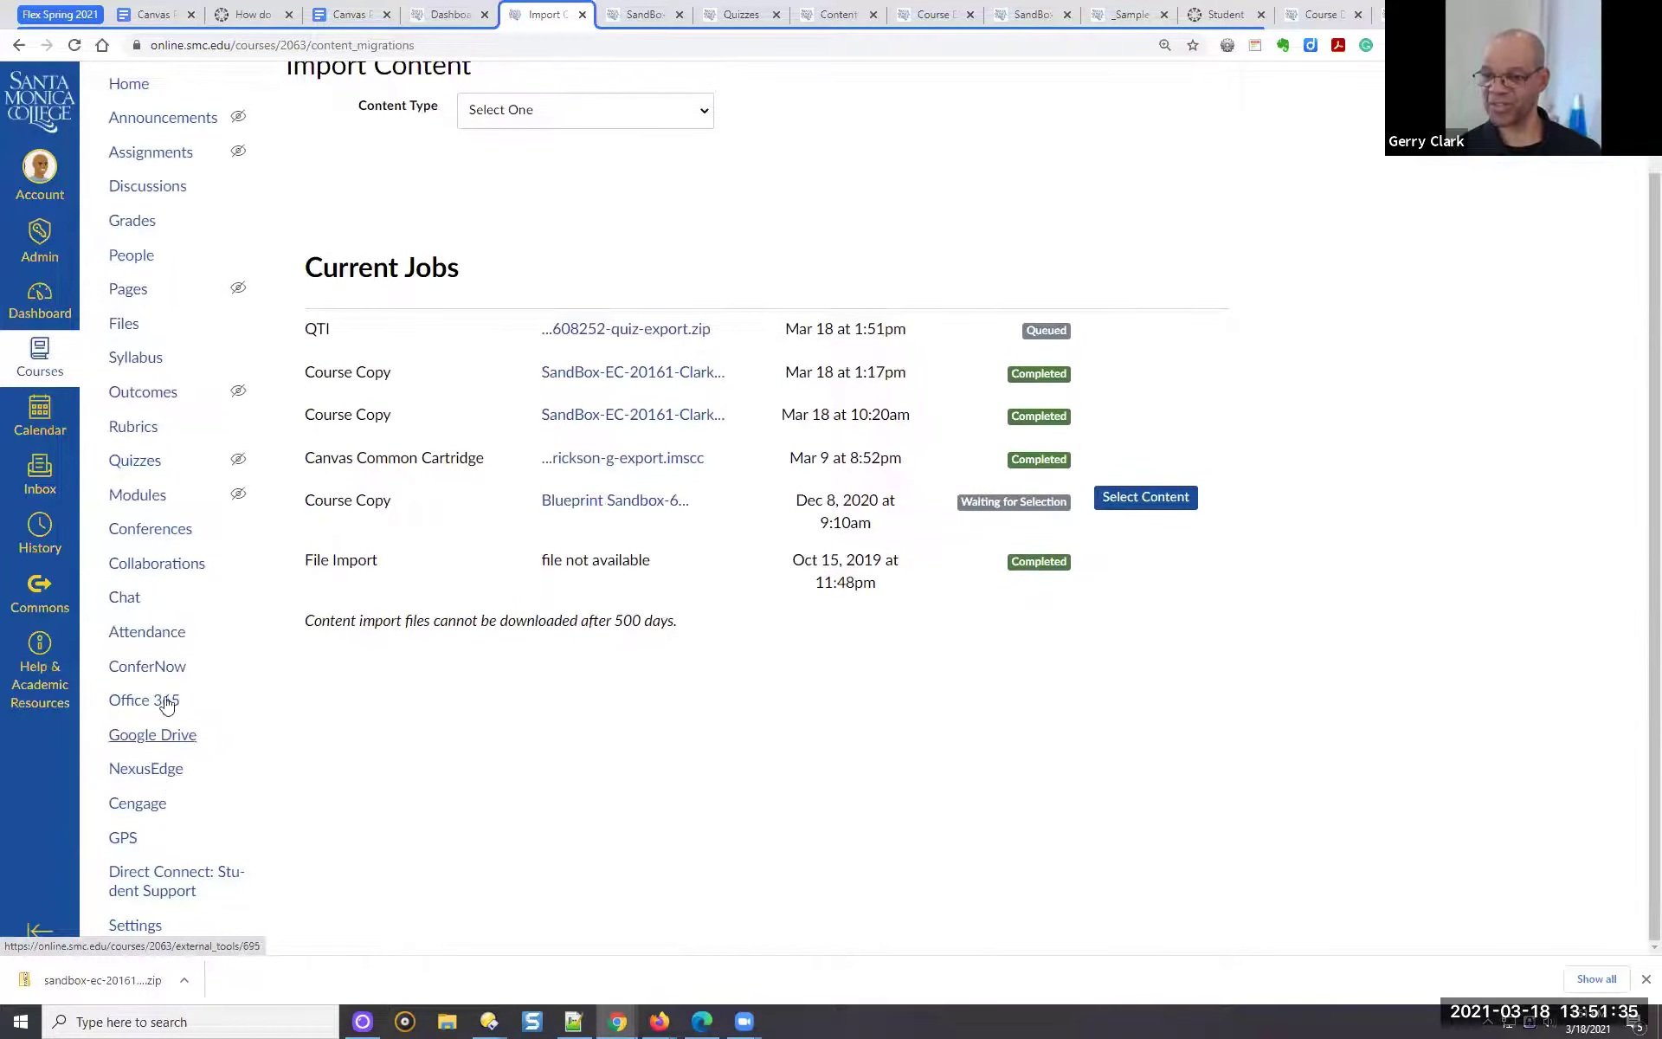
pyautogui.click(136, 467)
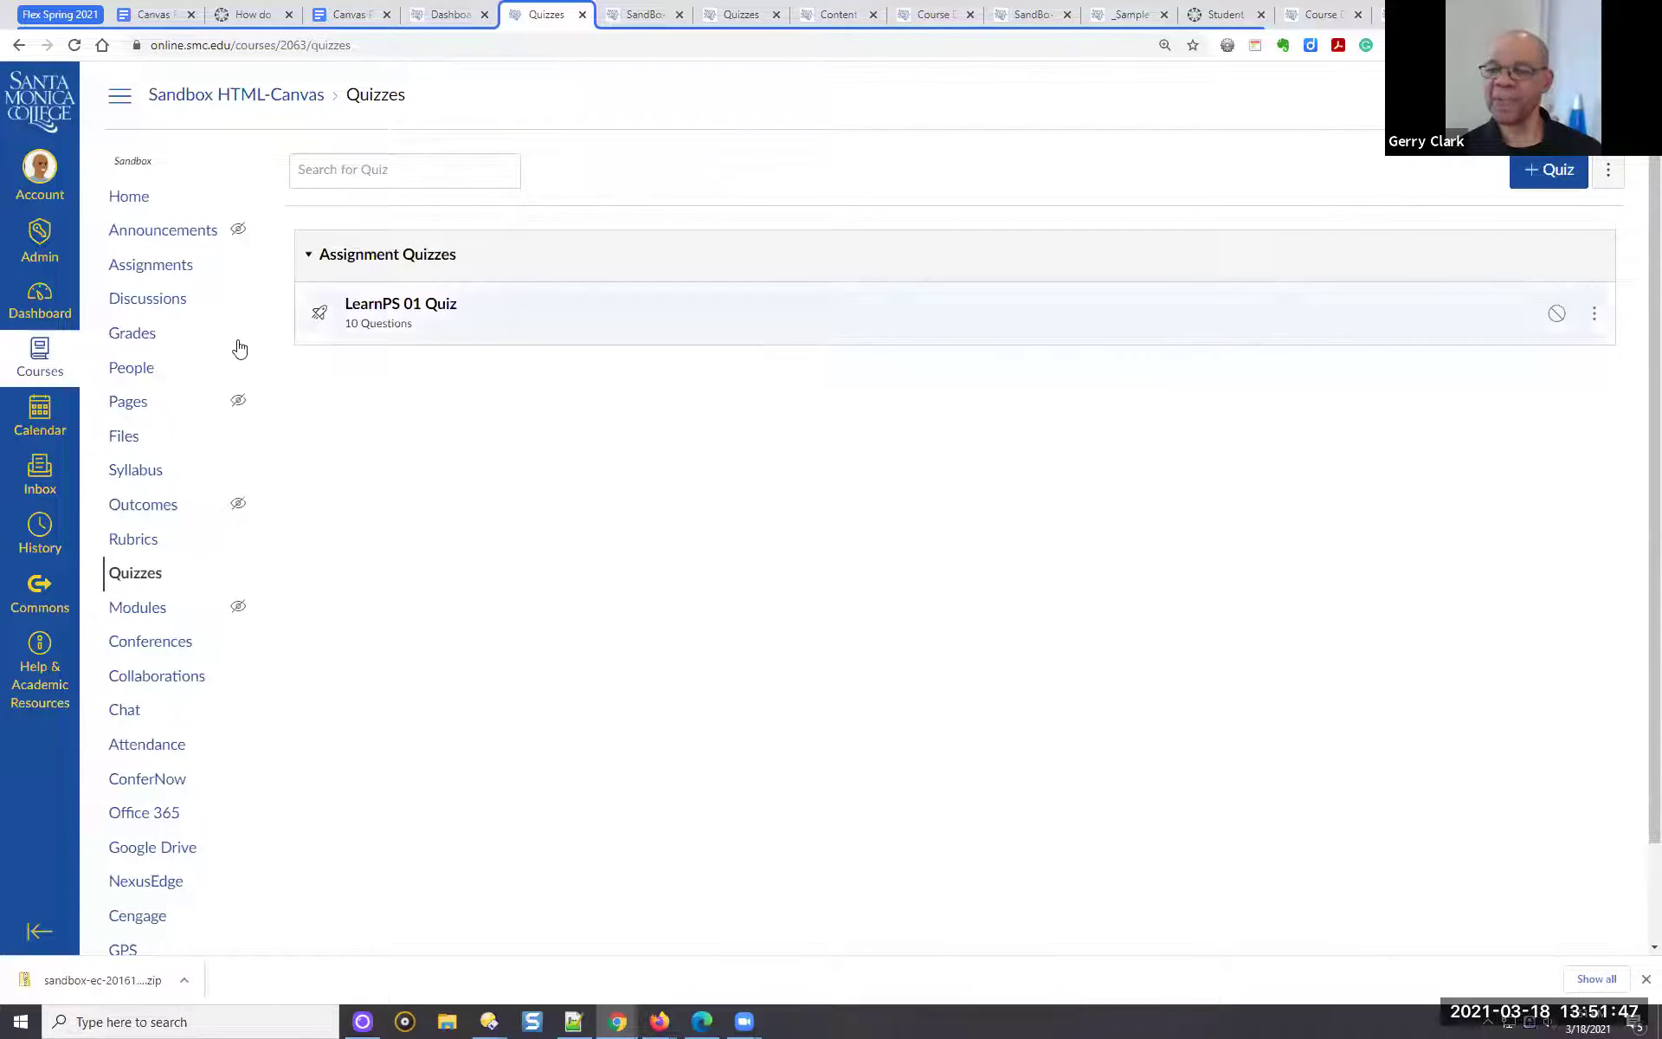
# View the Copy To option and its course picker for LearnPS 01 Quiz, and close them without copying
pyautogui.click(1594, 316)
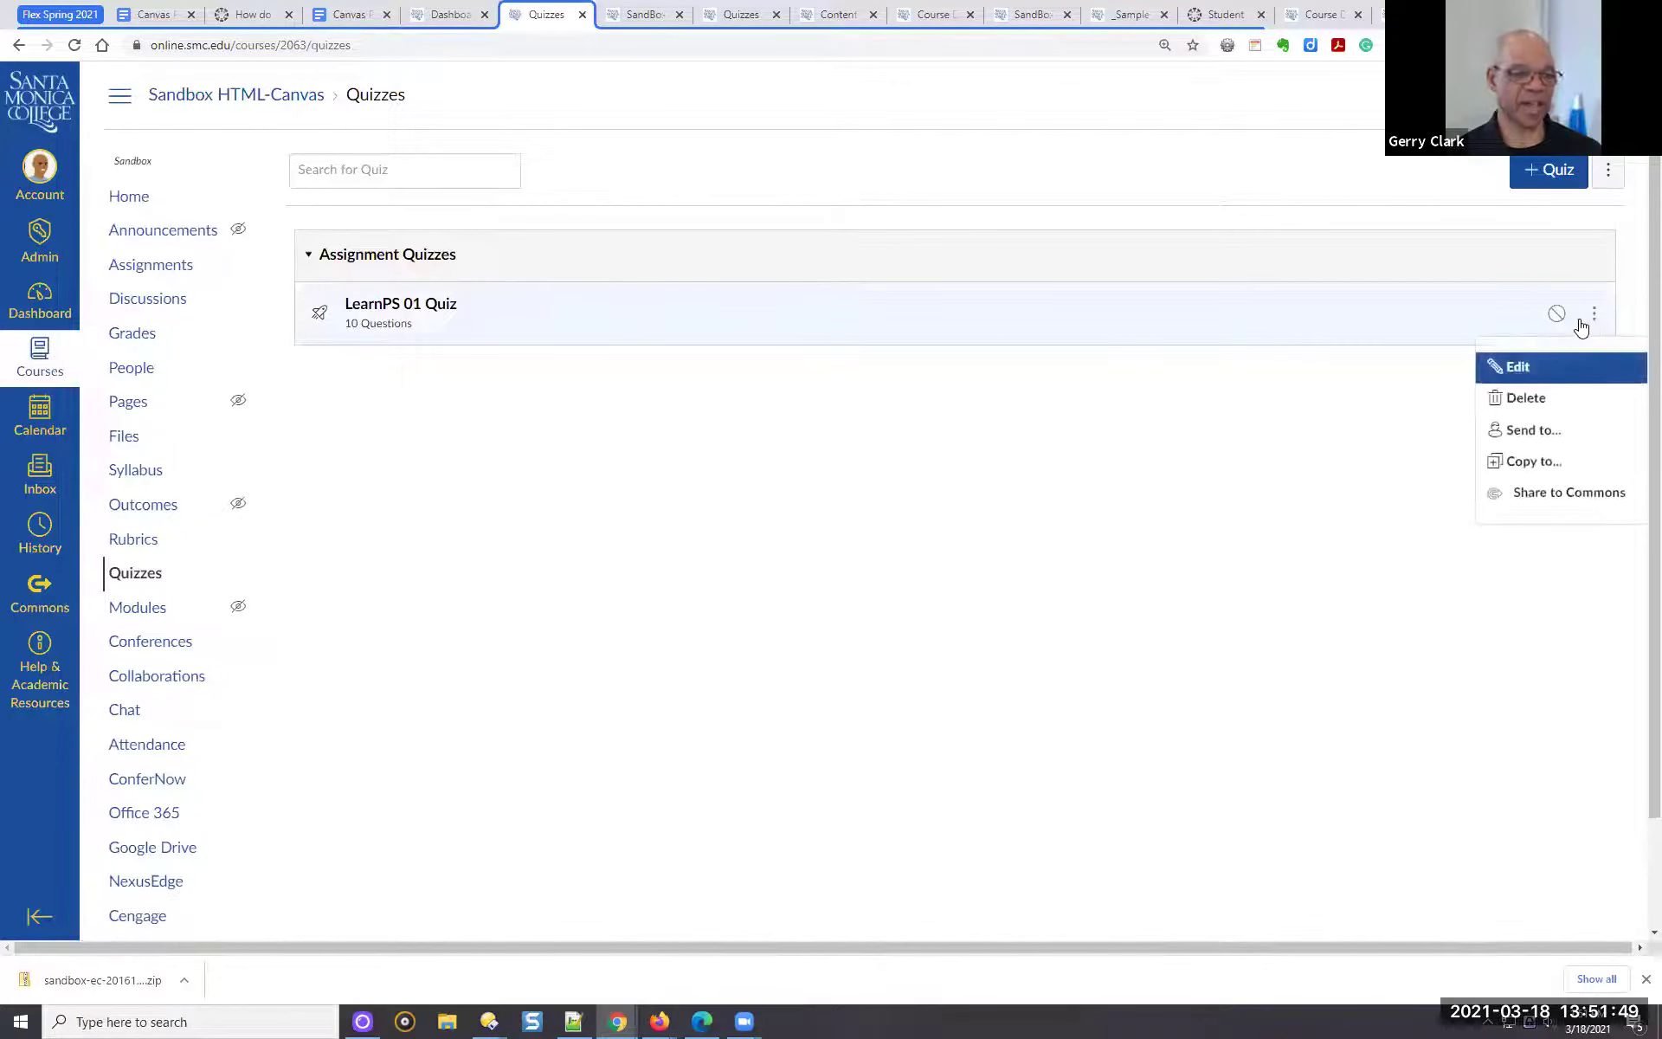
pyautogui.click(1534, 461)
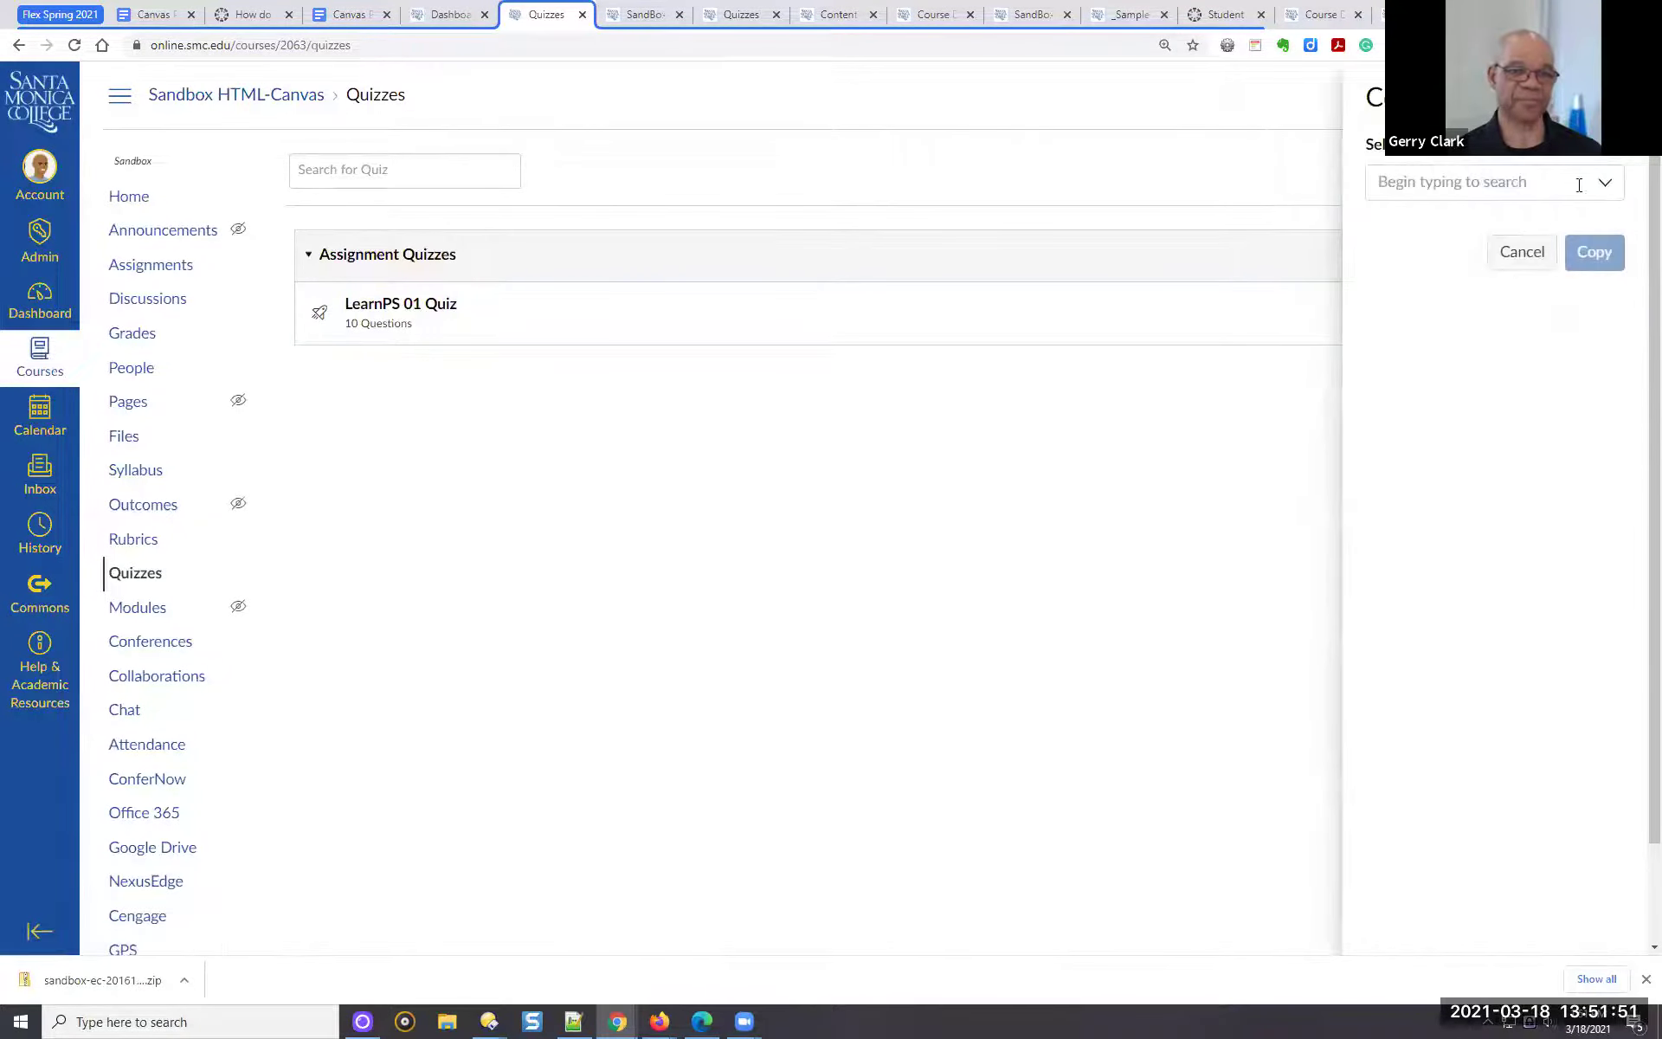
pyautogui.click(1606, 191)
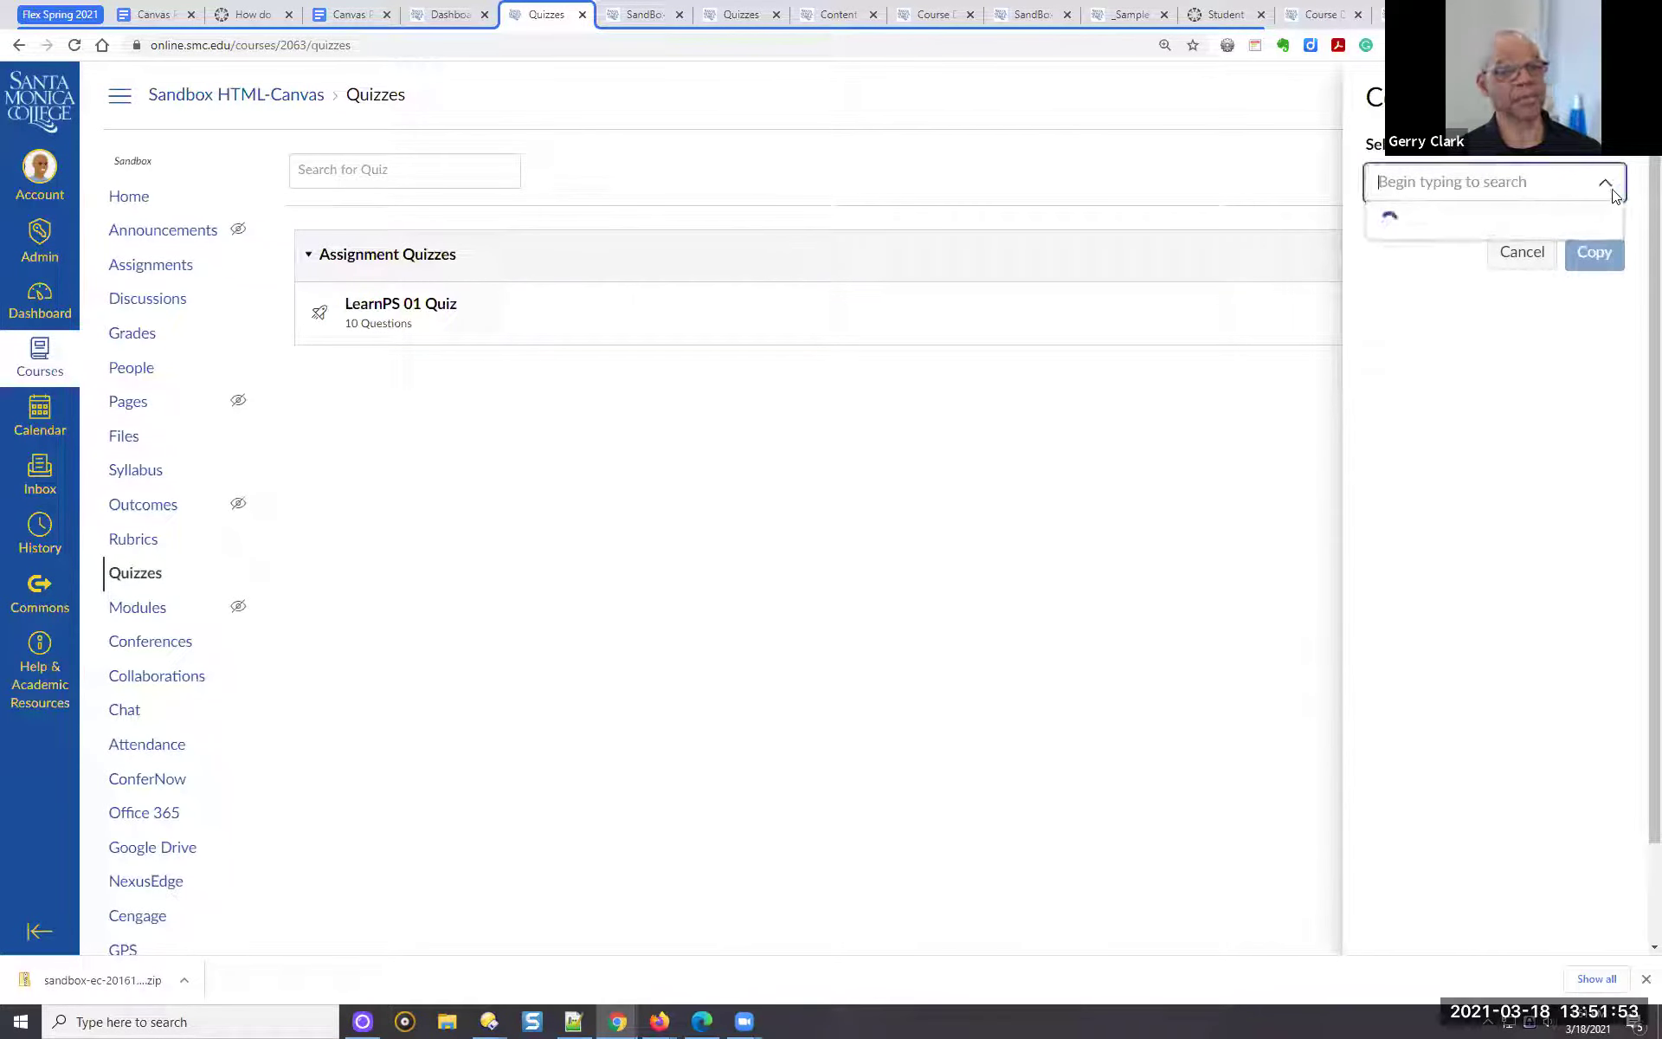
pyautogui.click(1606, 182)
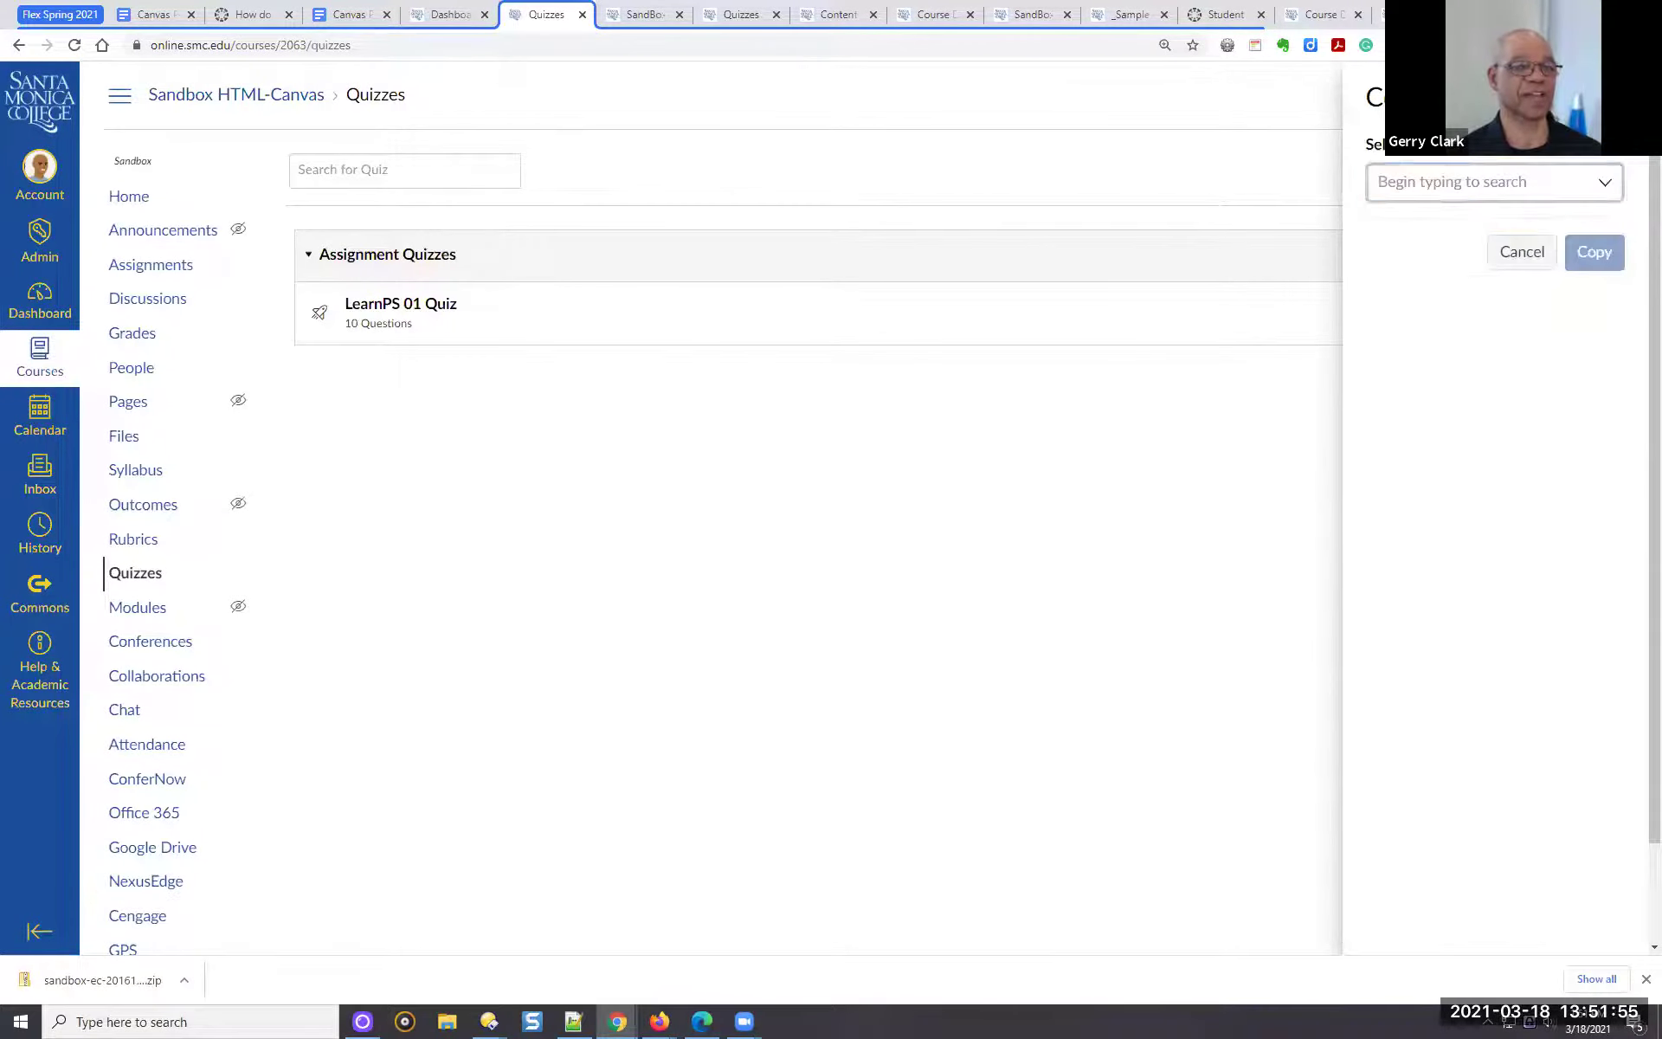
pyautogui.click(1612, 96)
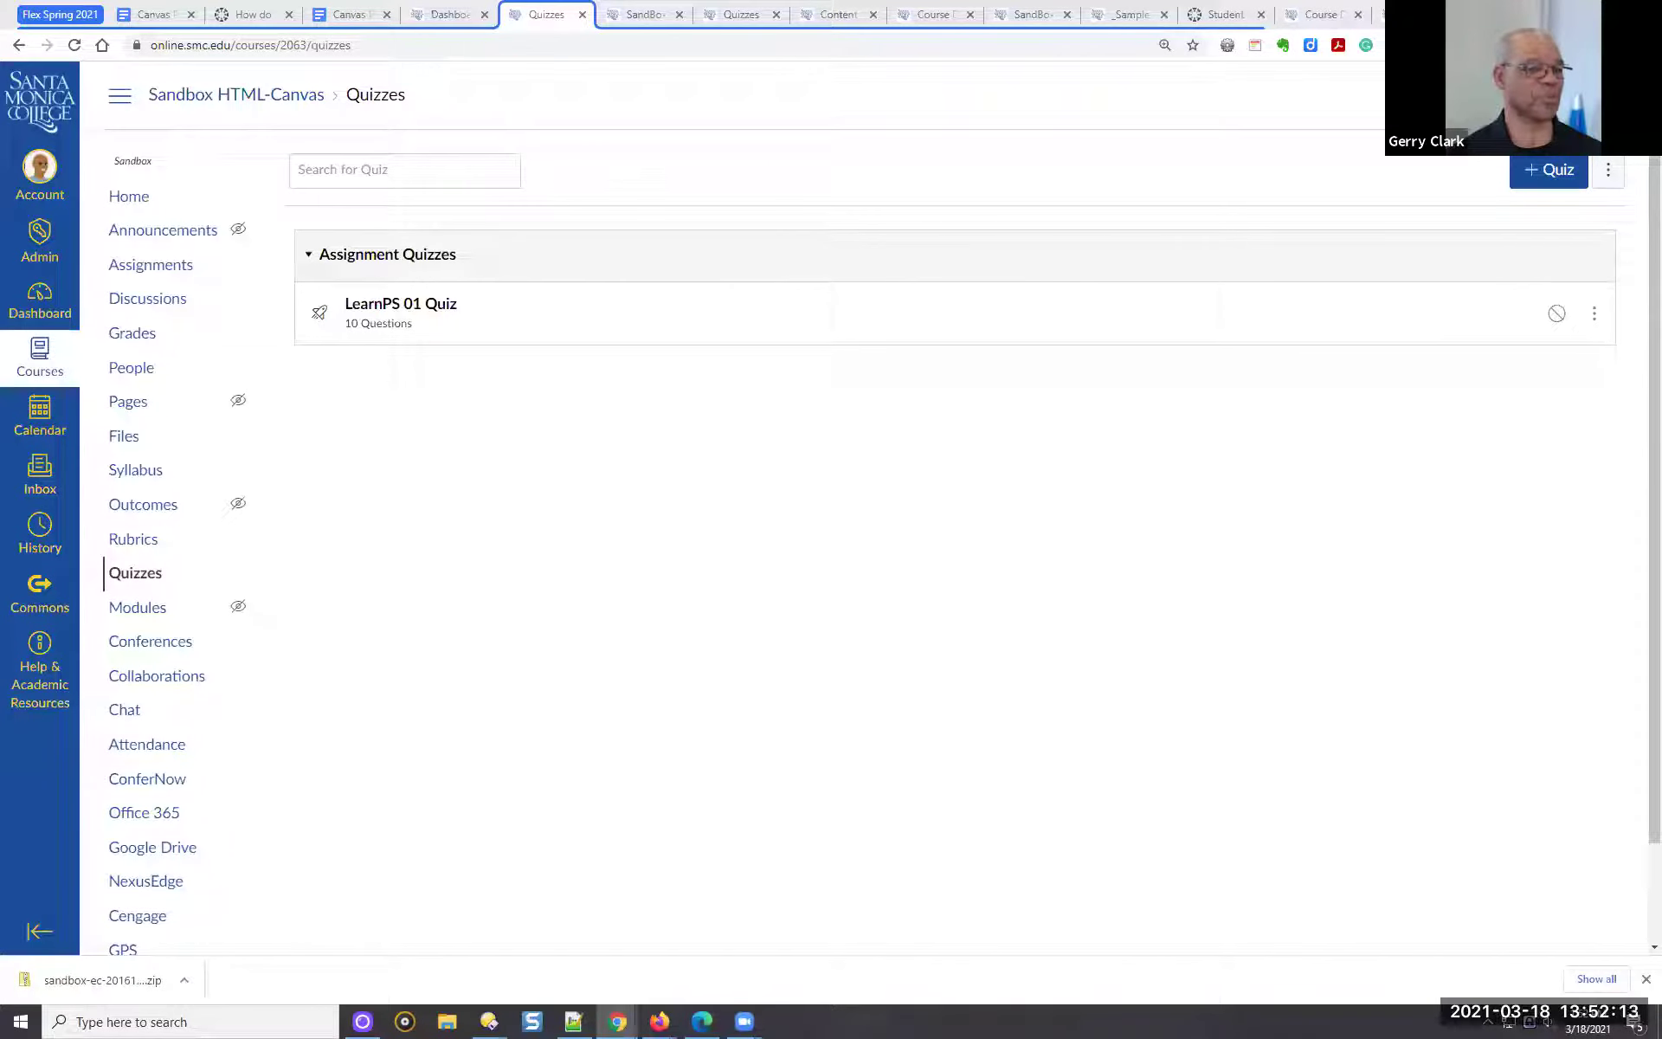
pyautogui.click(1594, 313)
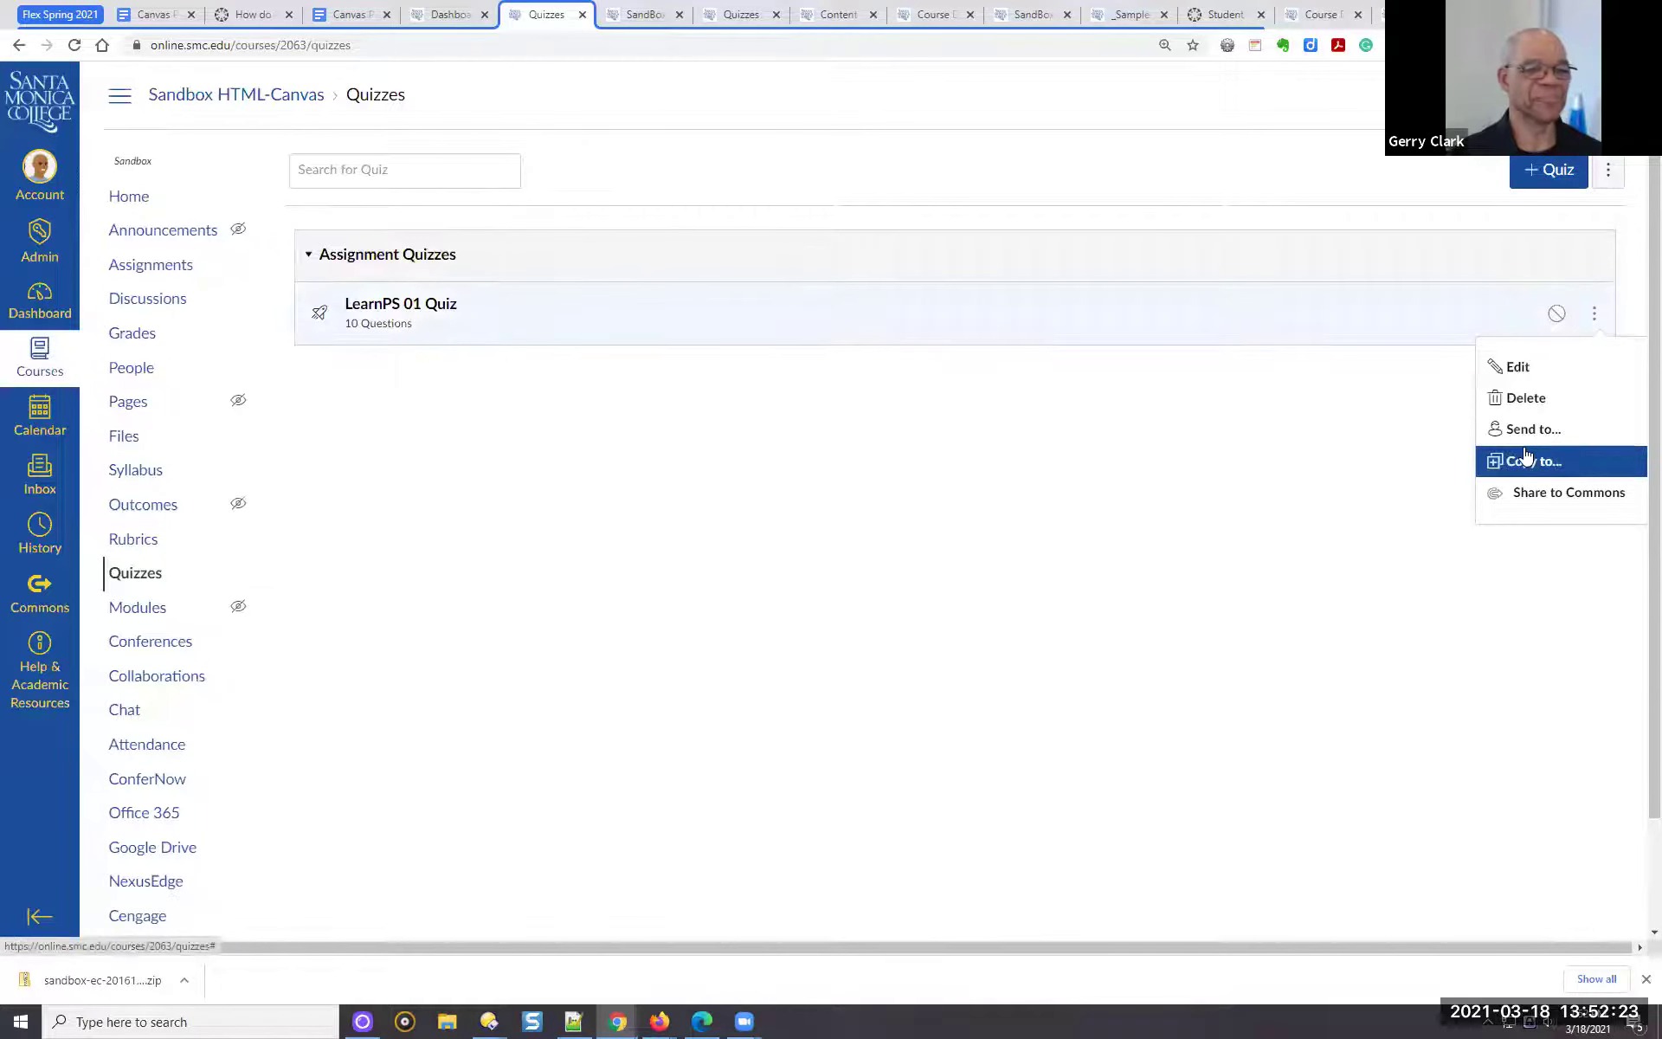
pyautogui.click(1337, 418)
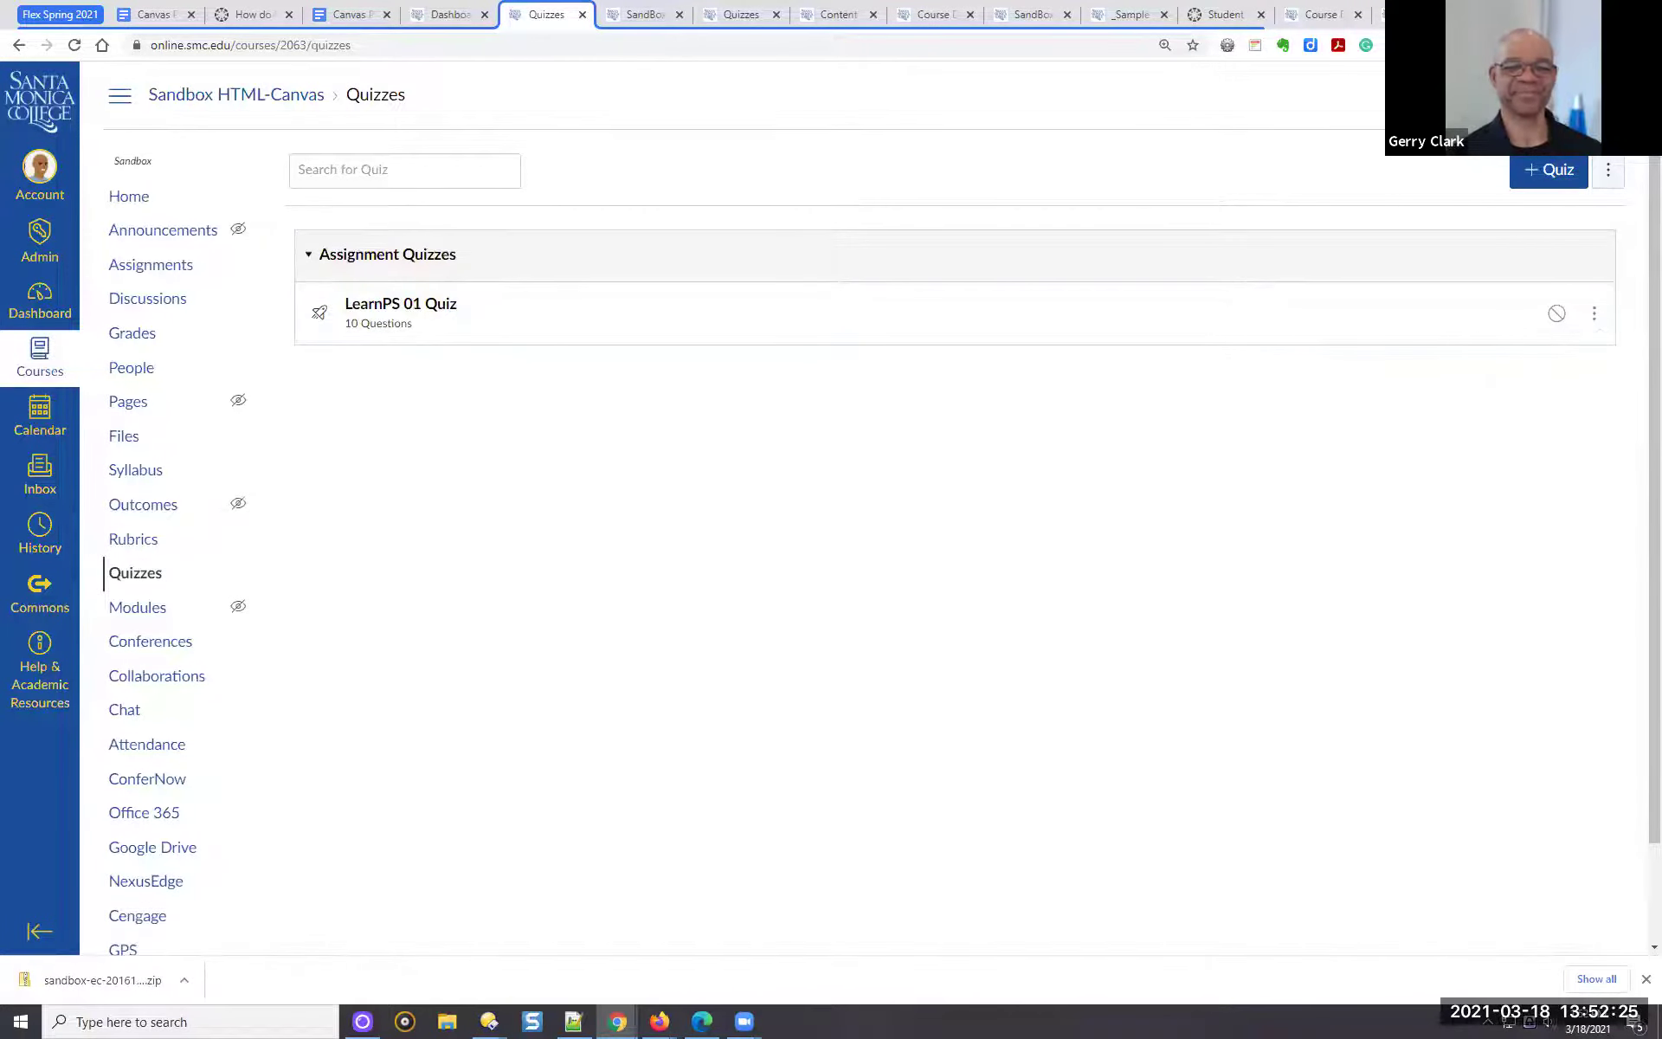
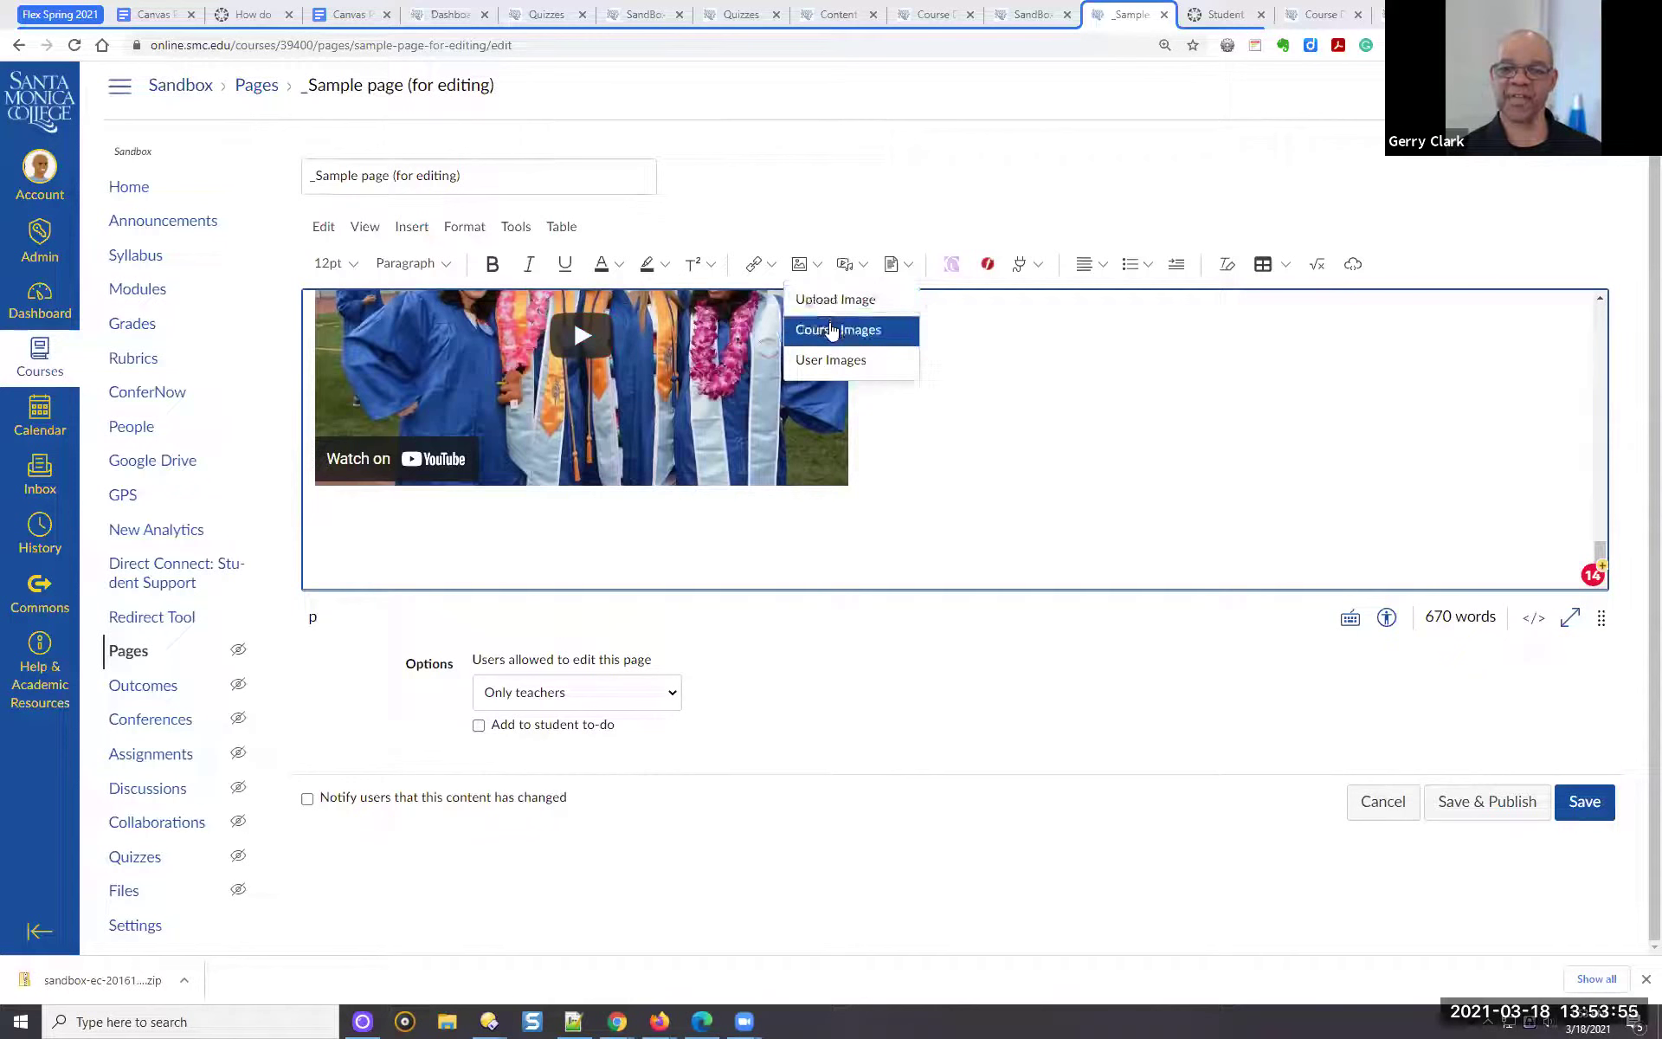
# In the sample page's editor, open course links, change the source to Files, and expand the images_discussion folder under Course files
pyautogui.click(772, 264)
pyautogui.click(772, 331)
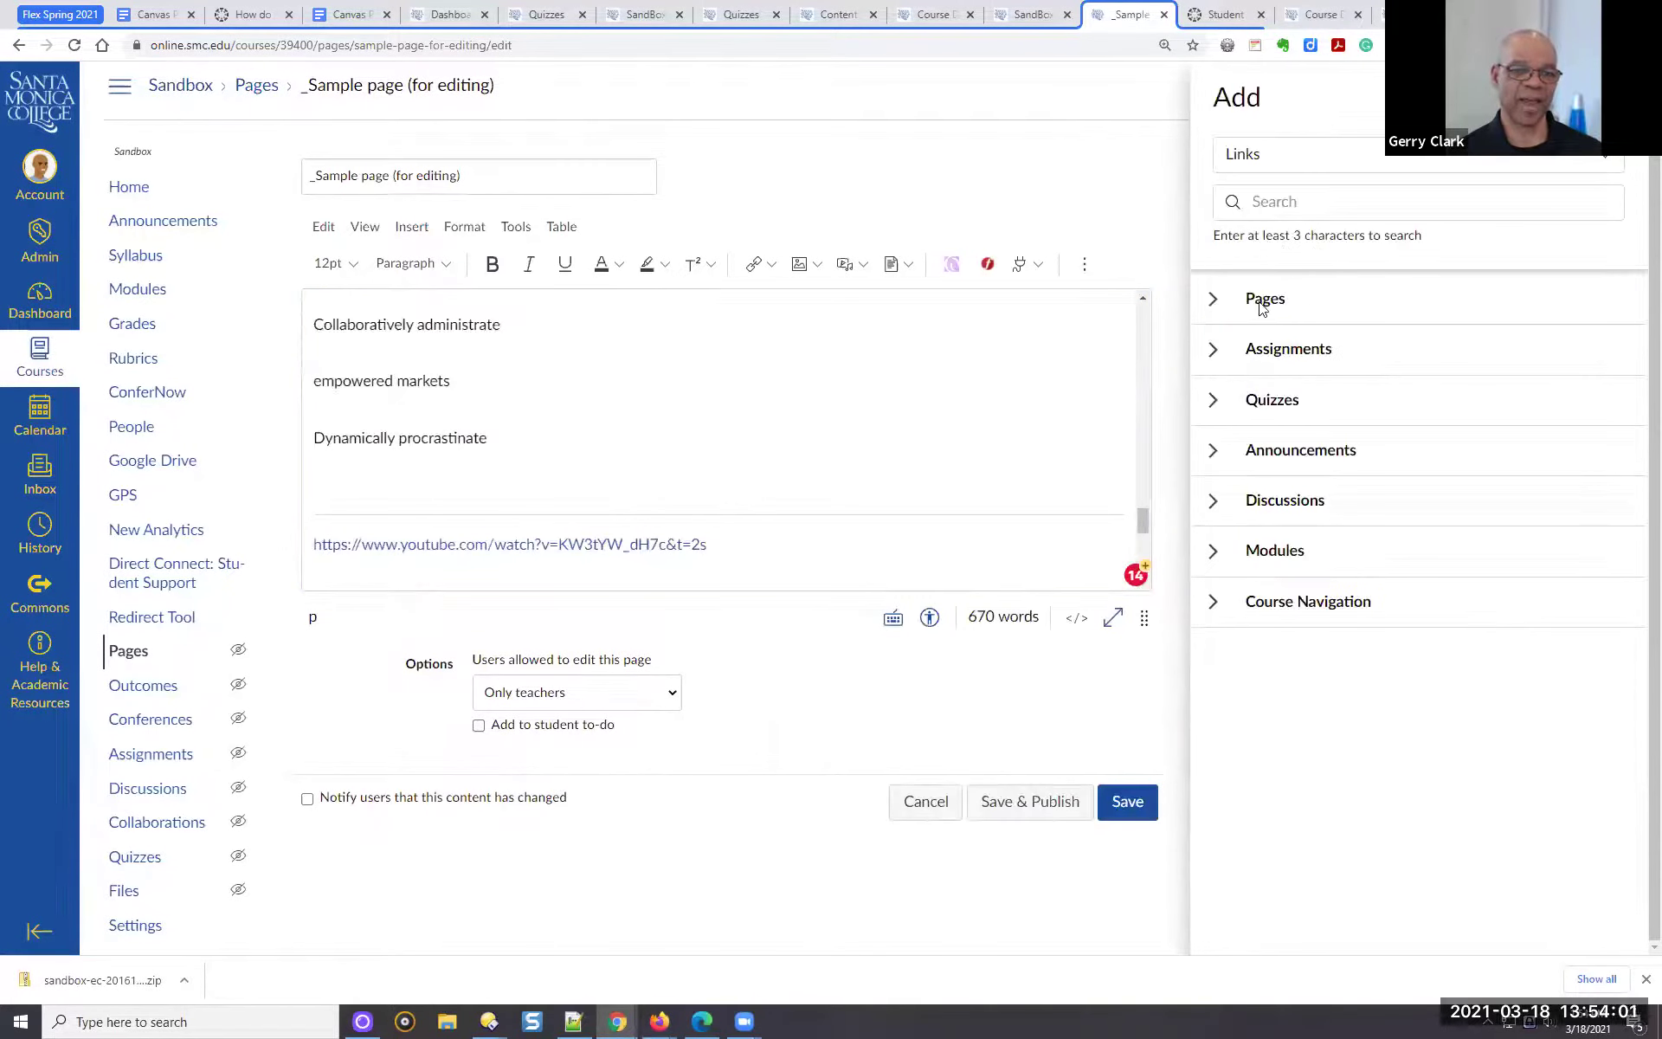
pyautogui.click(1607, 156)
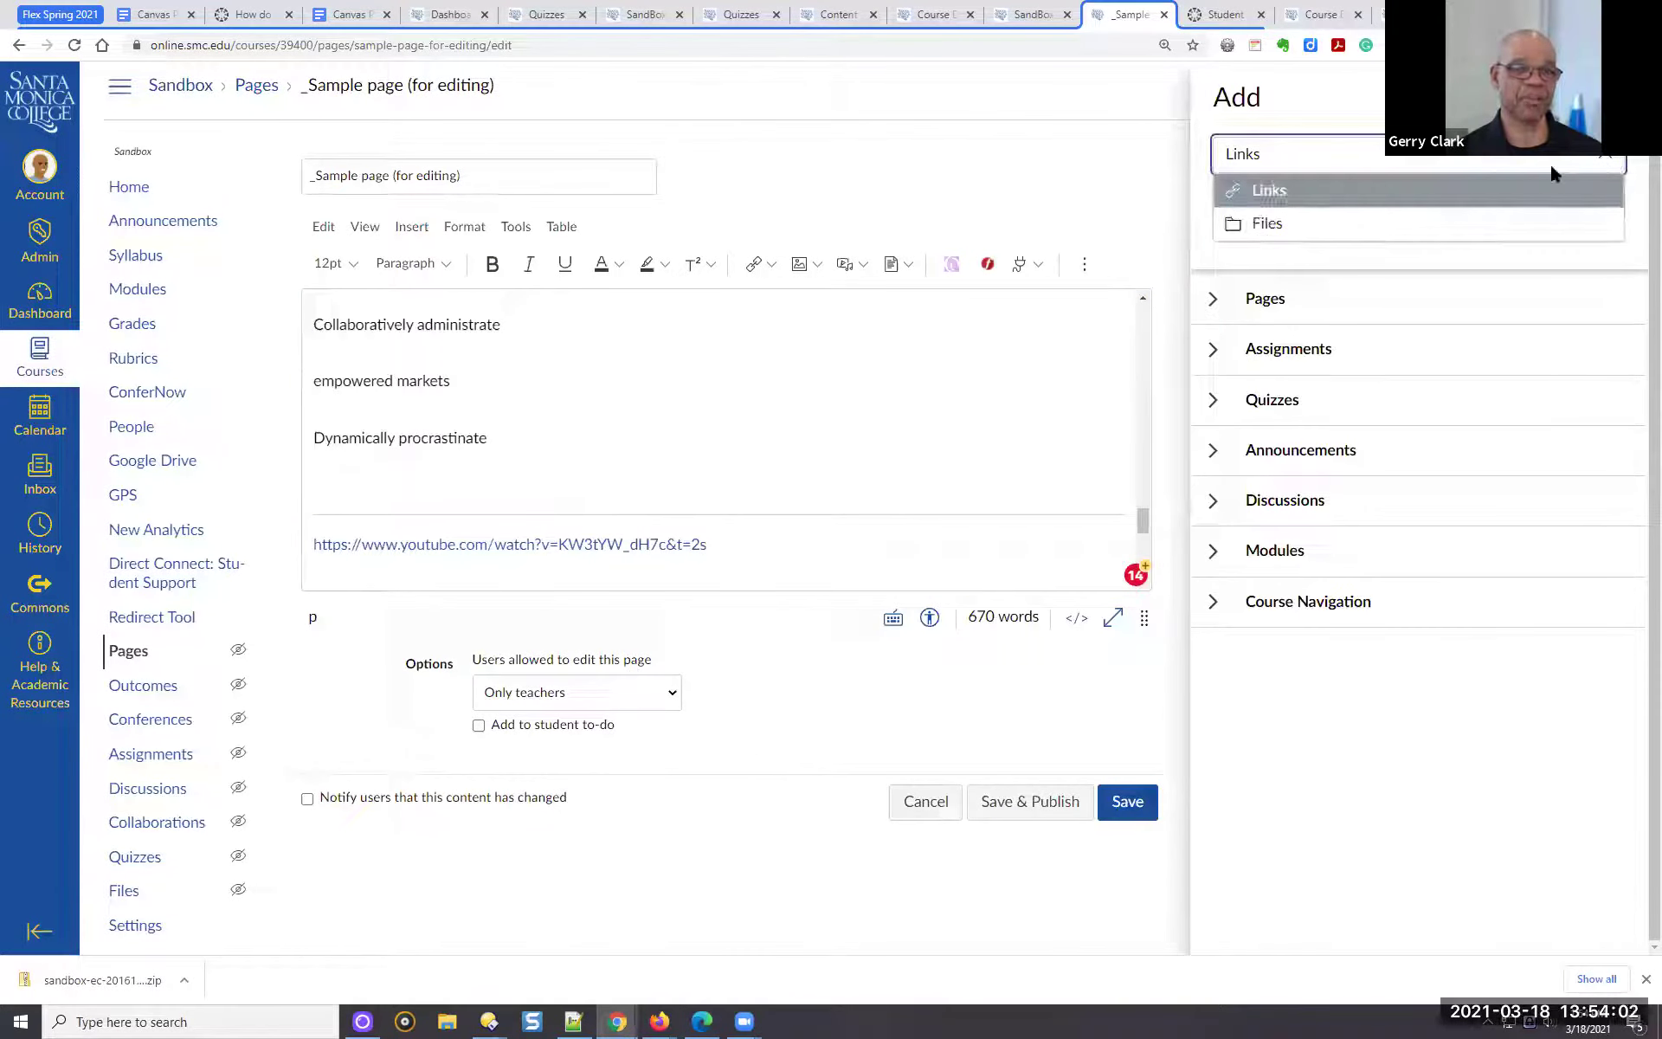
pyautogui.click(1299, 223)
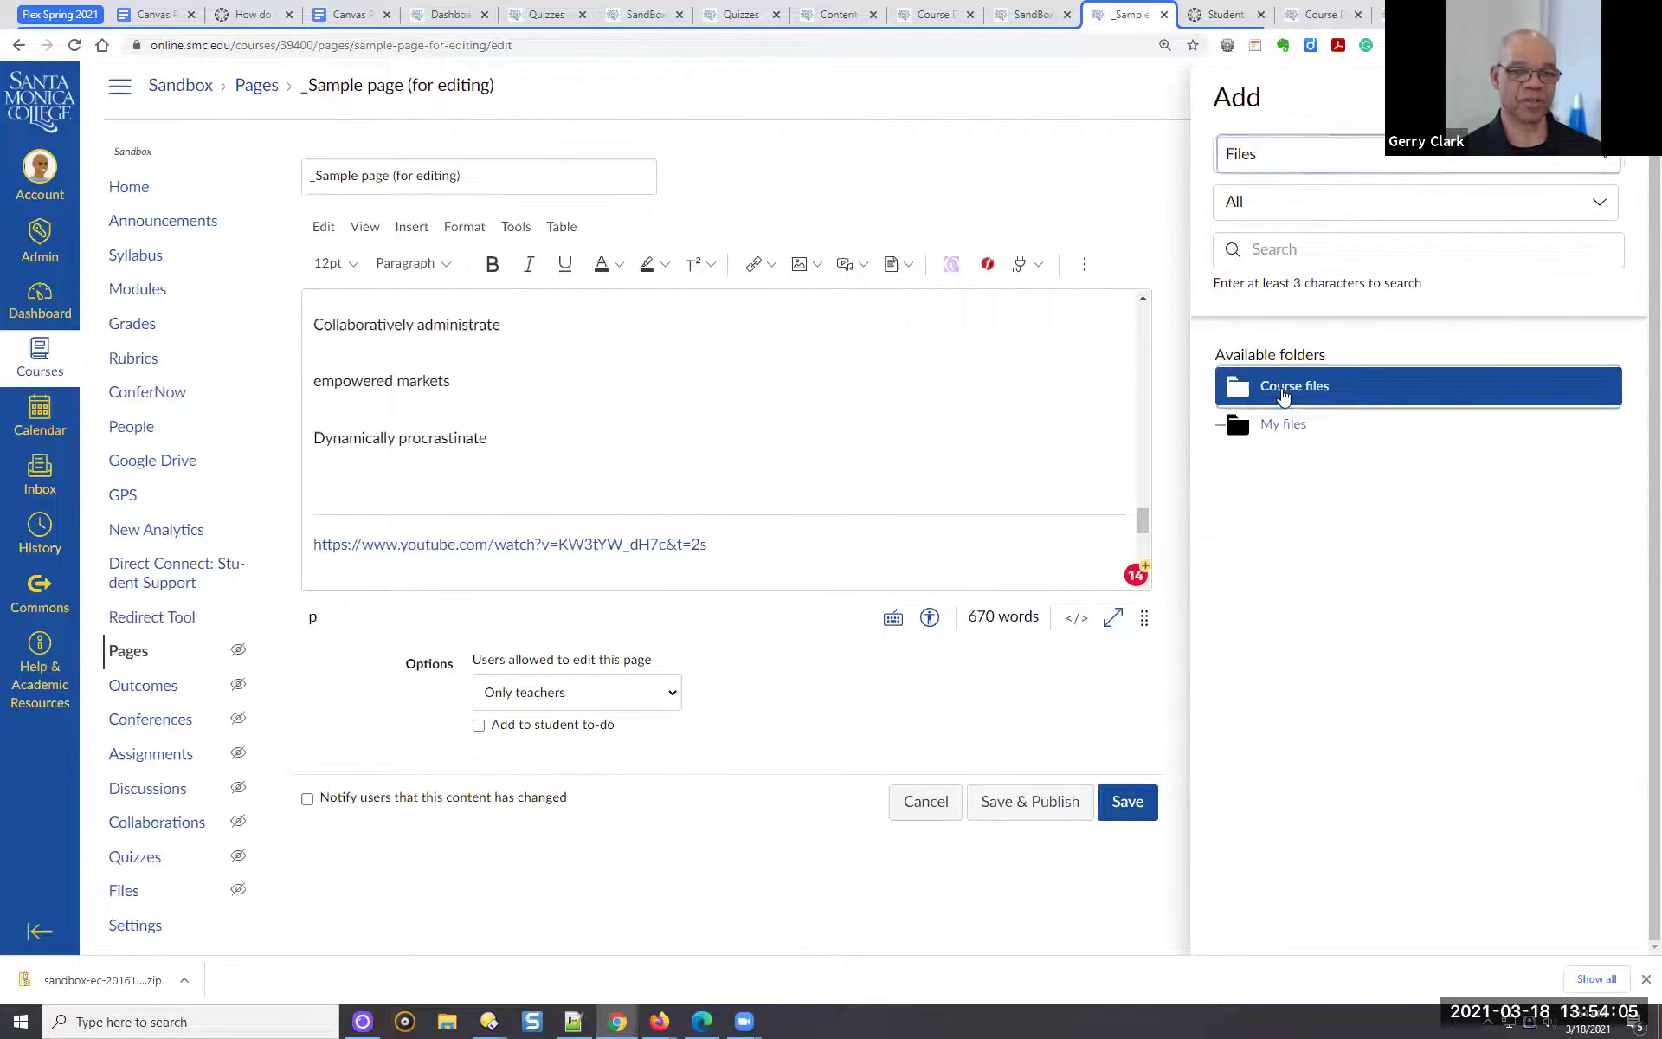
pyautogui.click(1284, 389)
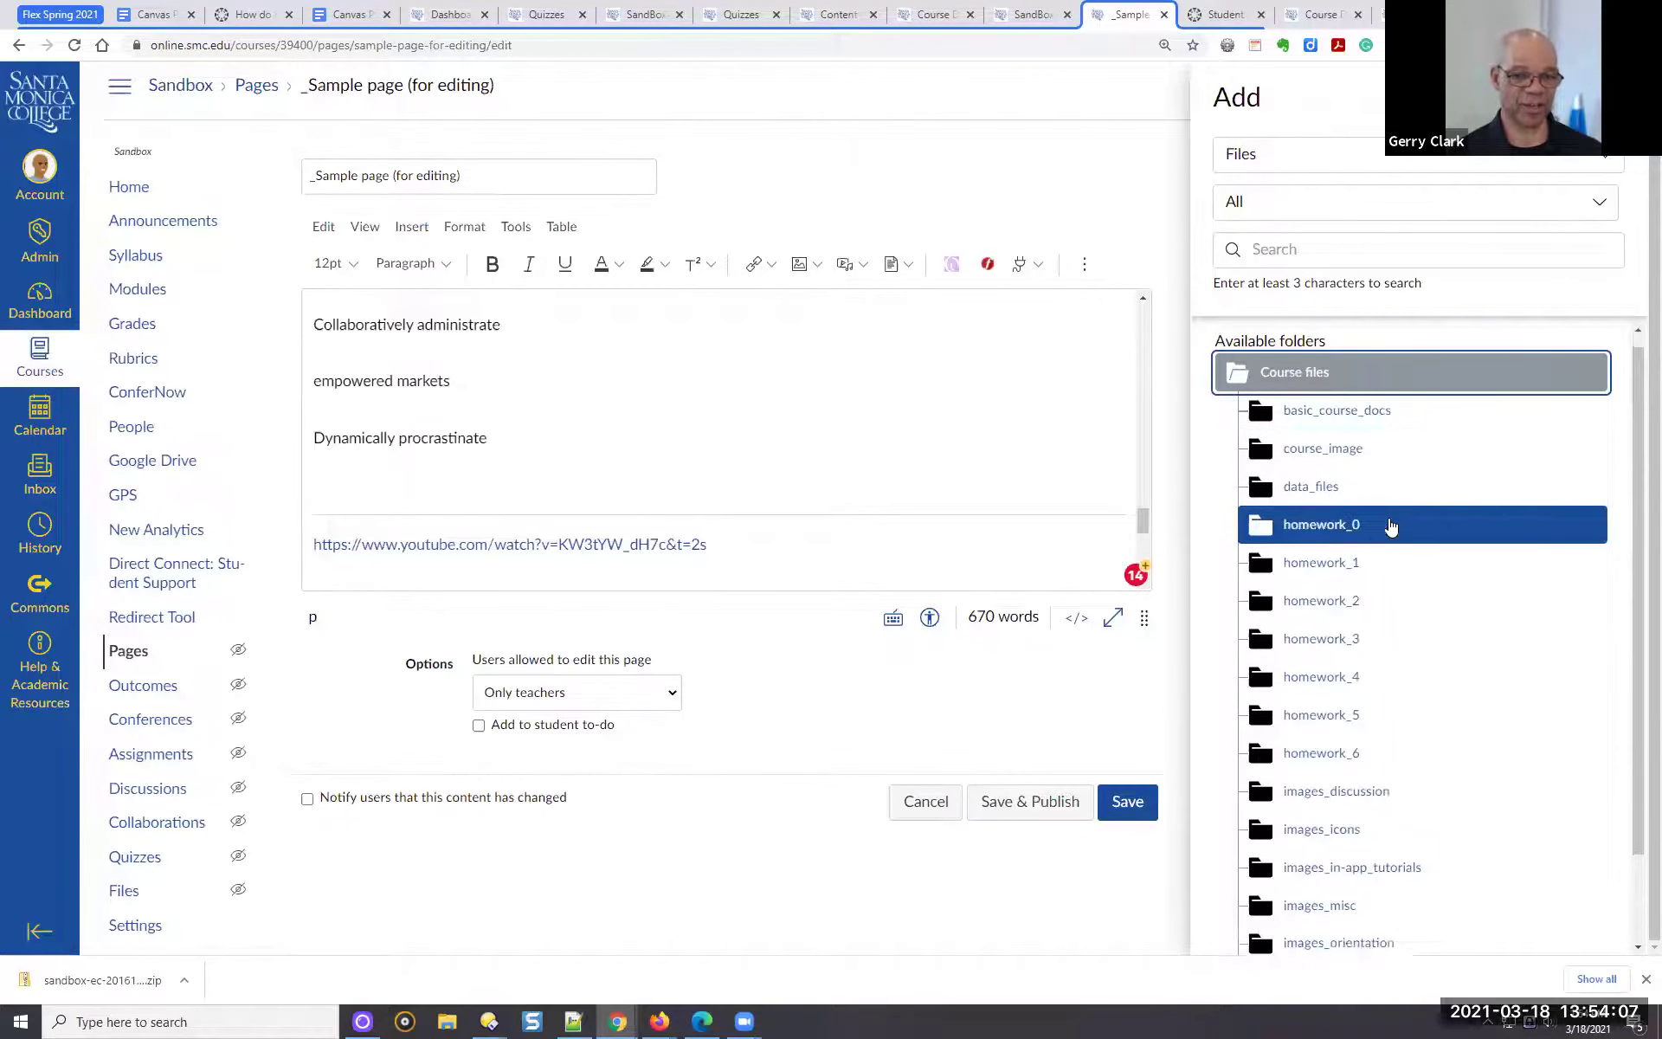
pyautogui.scroll(-2, 1376, 589)
pyautogui.click(1341, 688)
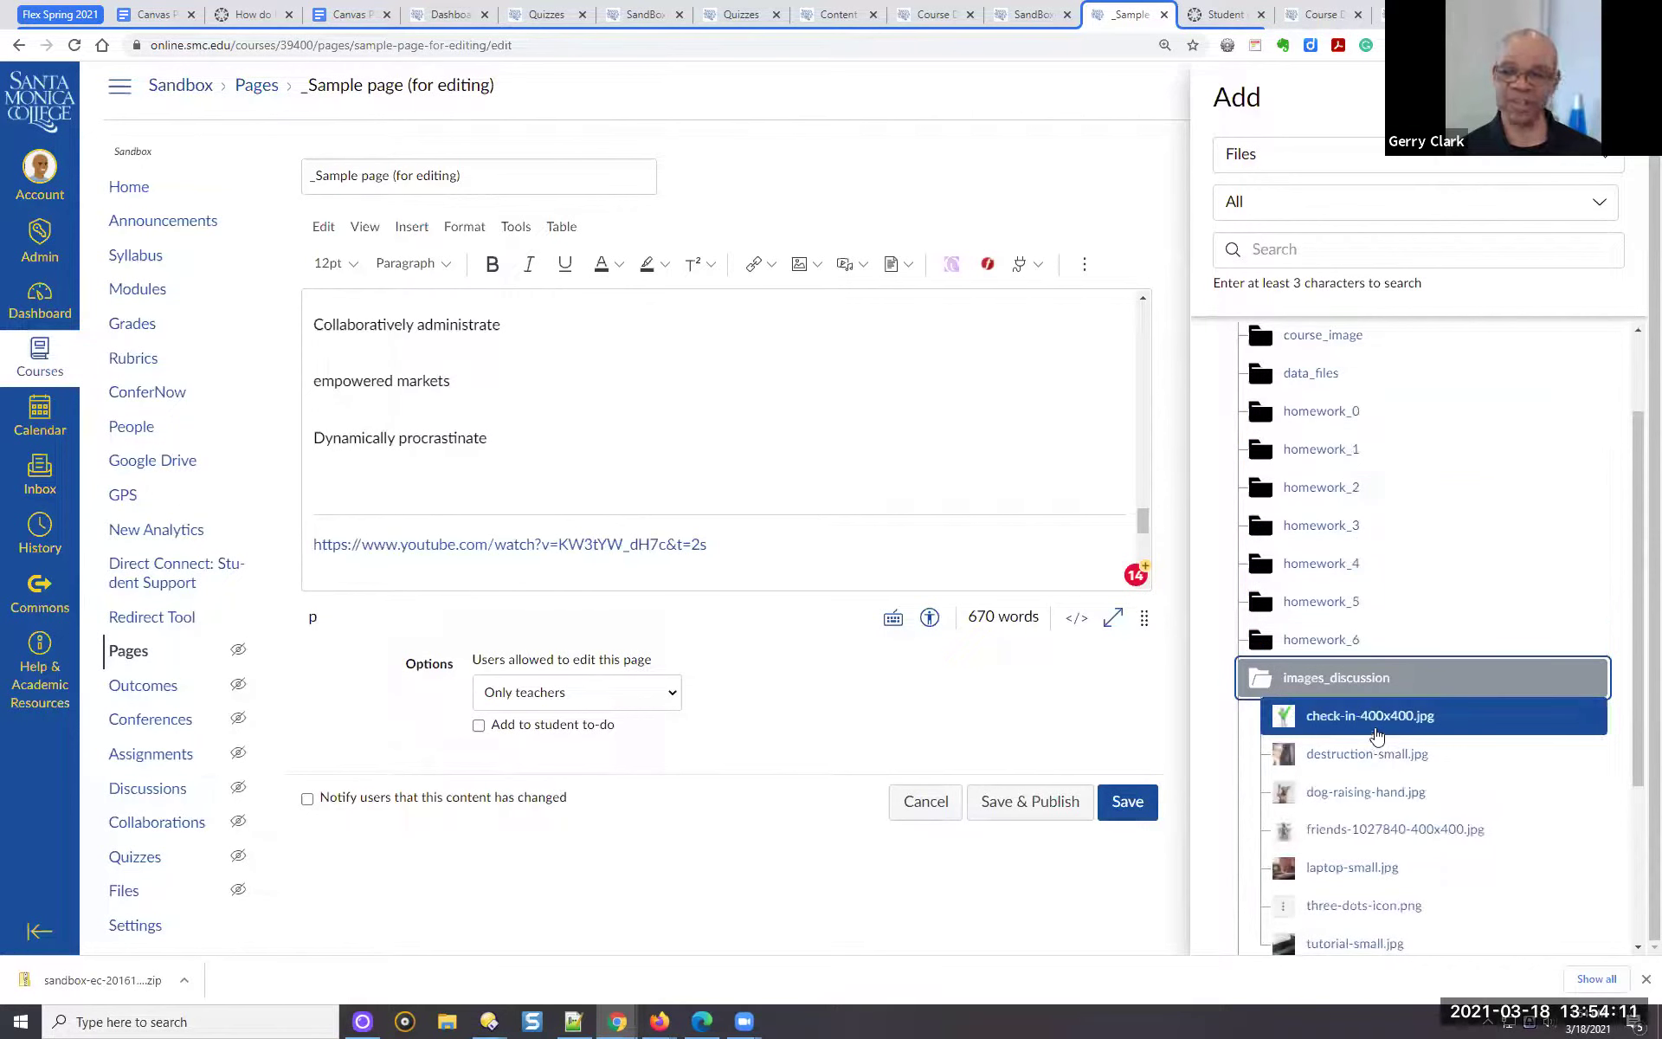
pyautogui.scroll(-3, 969, 556)
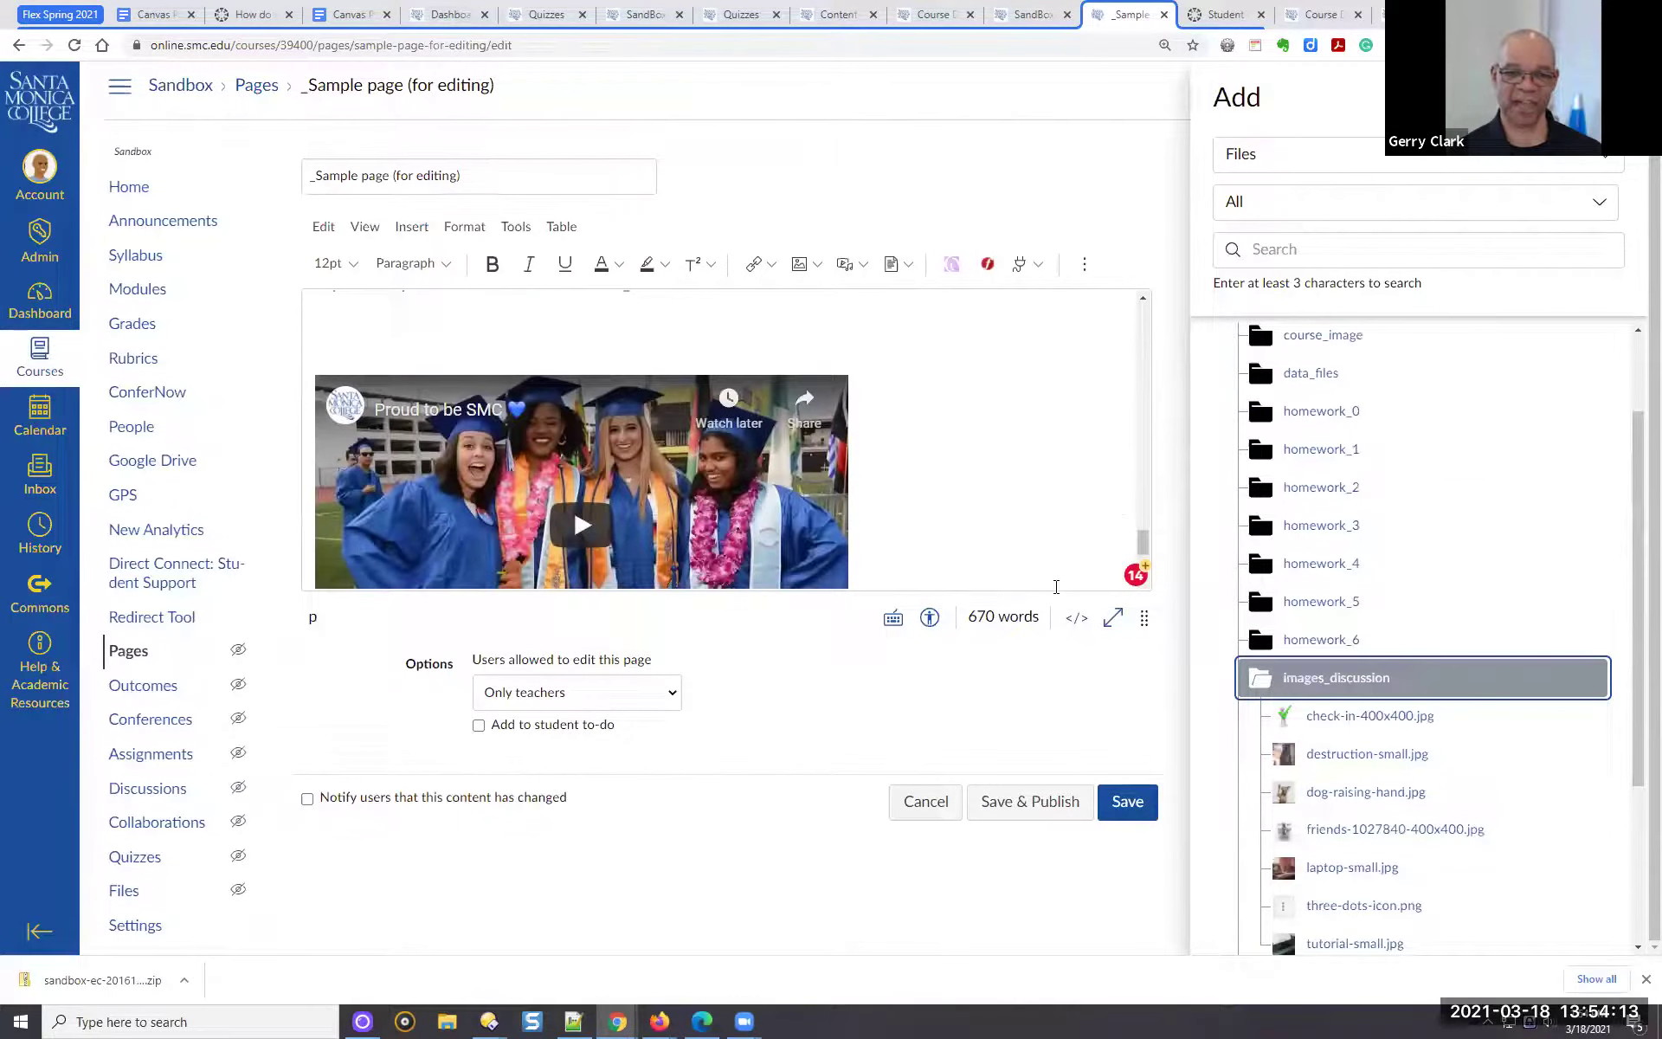
# Insert check-in-400x400.jpg on the empty line below the embedded video and delete it
pyautogui.scroll(-3, 791, 531)
pyautogui.click(850, 553)
pyautogui.click(1292, 716)
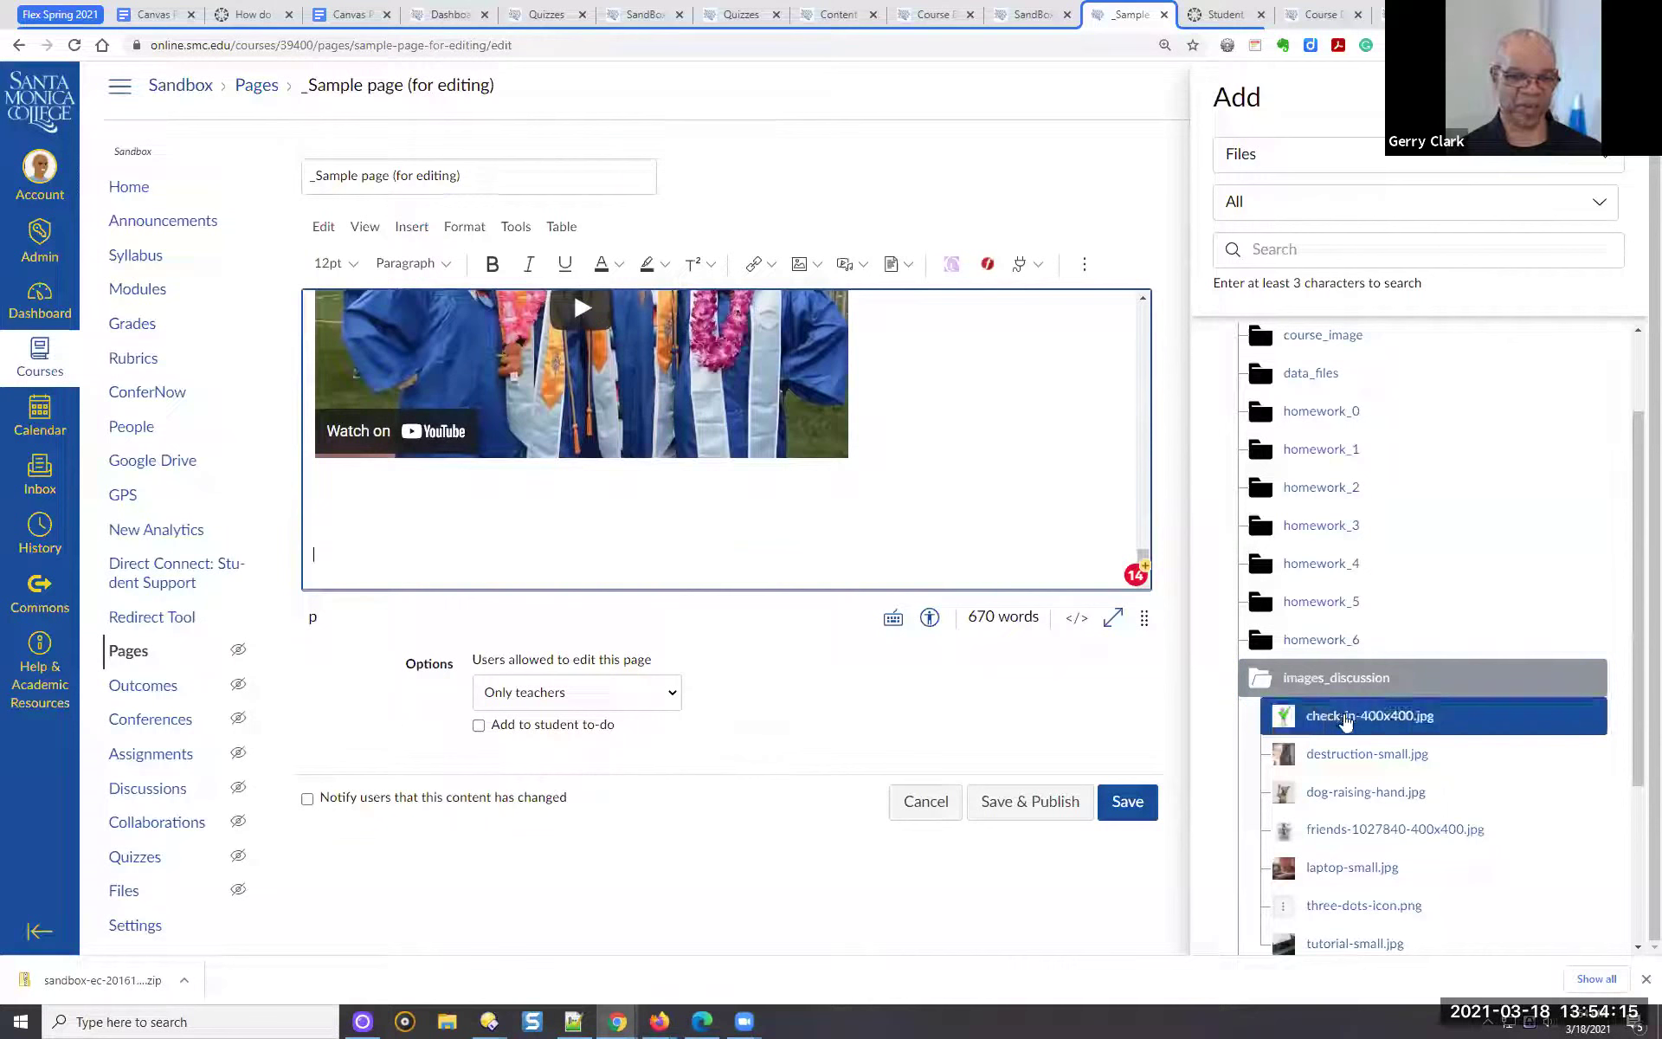
pyautogui.click(637, 417)
pyautogui.press('Delete')
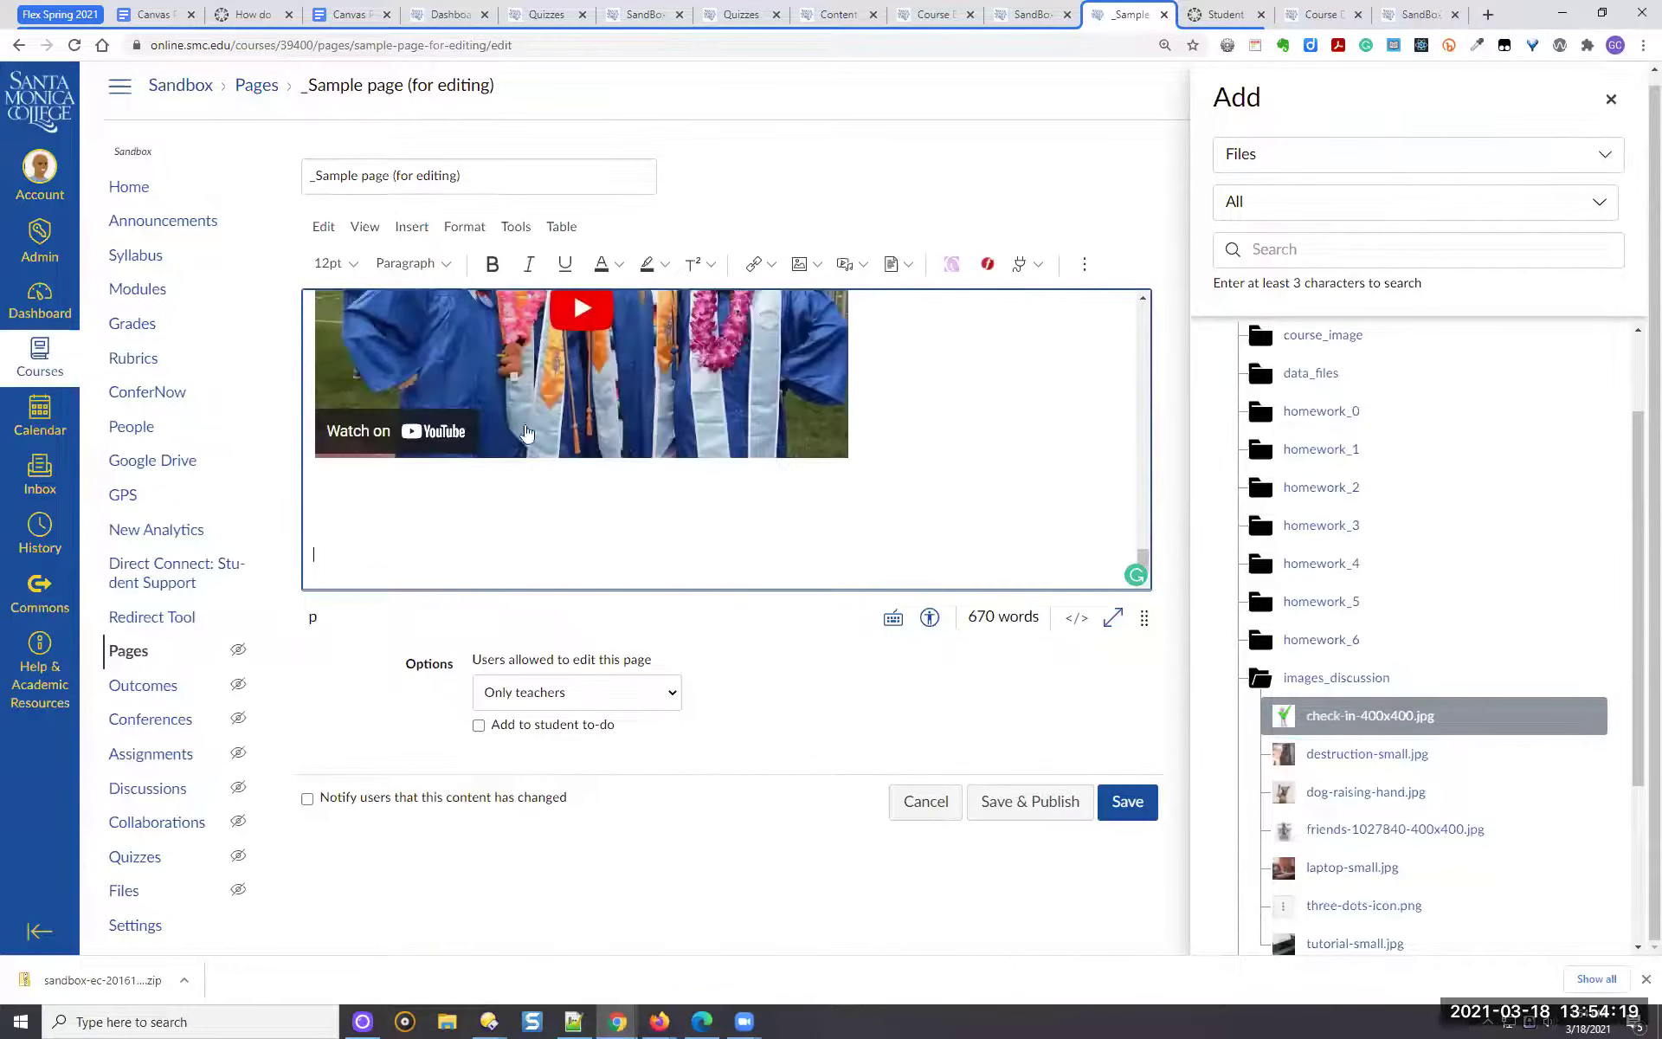
# Enter "see the image" below the video, select that text, and insert check-in-400x400.jpg in its place
pyautogui.write('t')
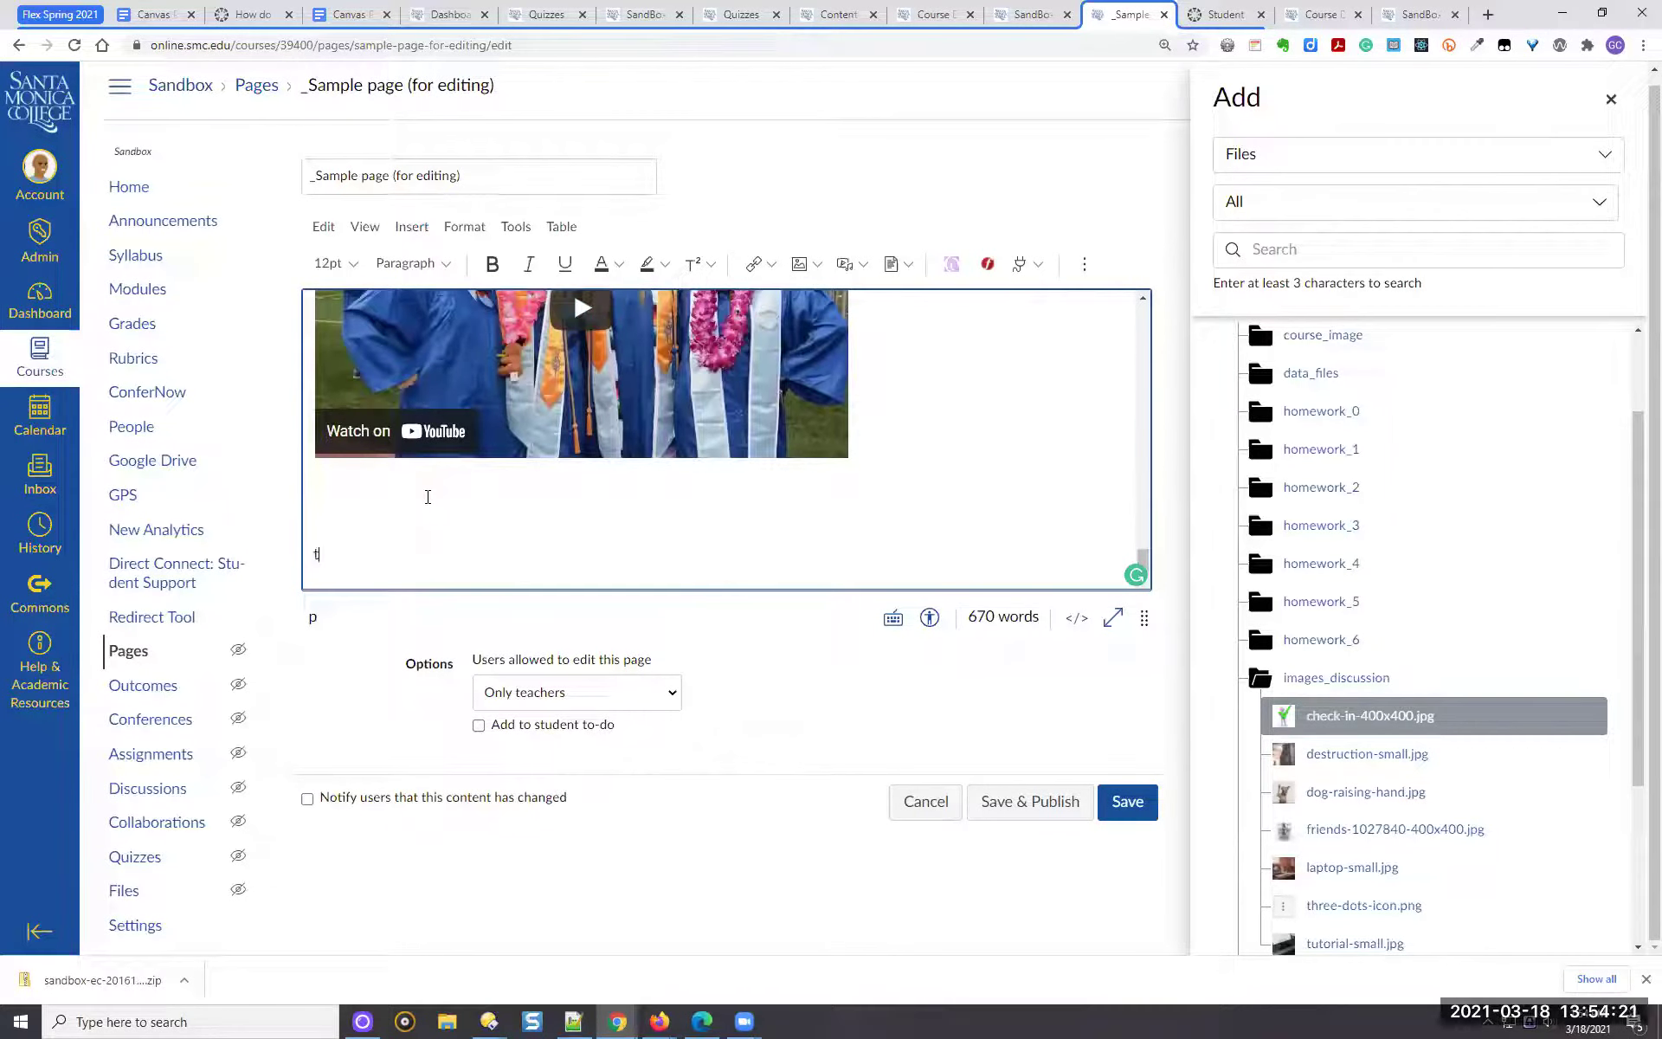
pyautogui.write(' see t')
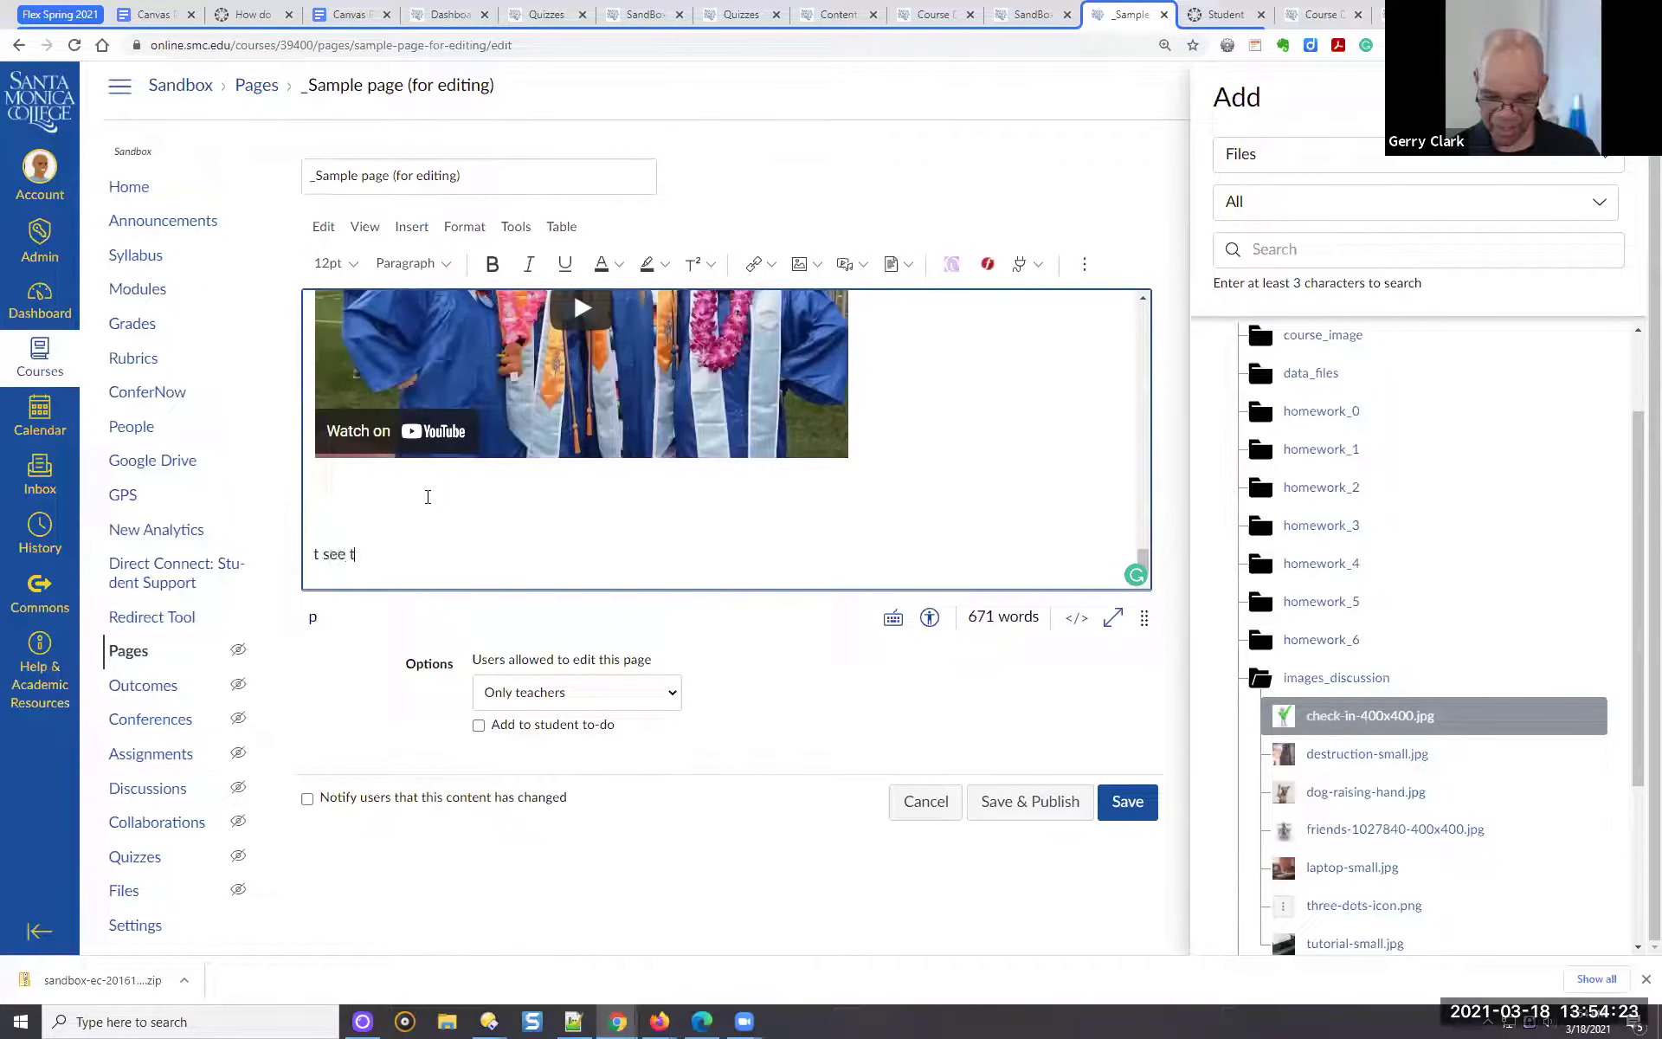
pyautogui.write('he image')
pyautogui.doubleClick(317, 554)
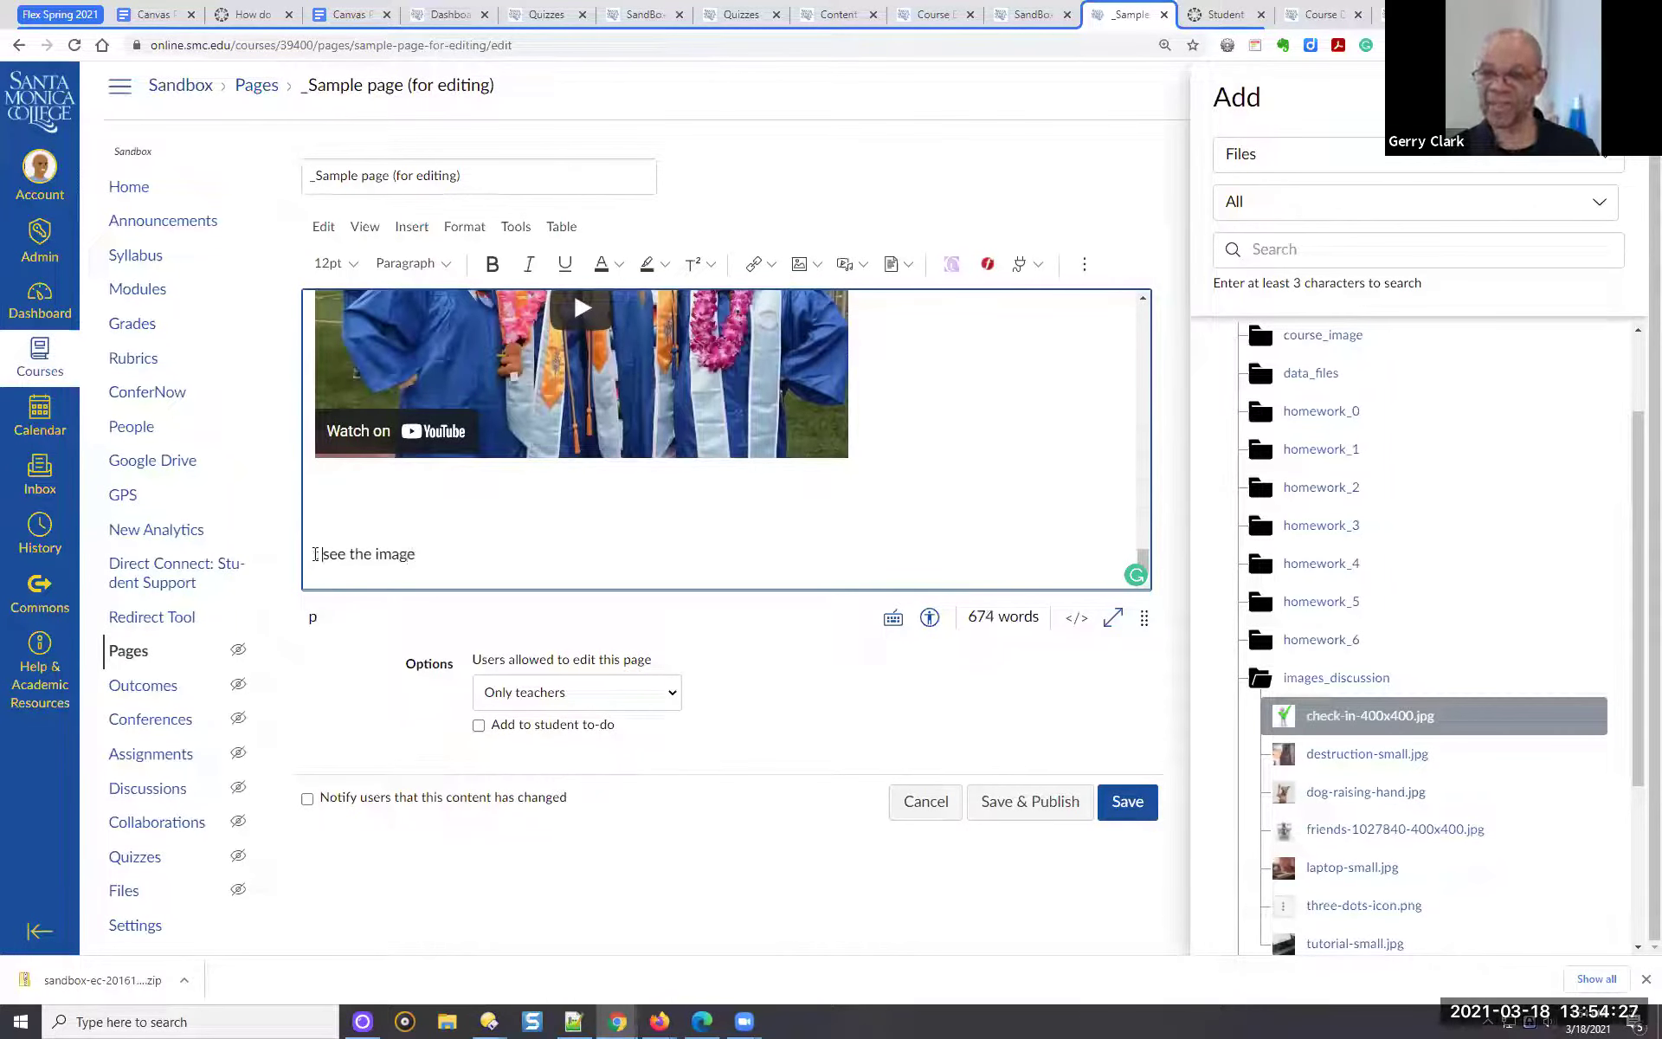
pyautogui.press('BackSpace')
pyautogui.moveTo(403, 553); pyautogui.dragTo(312, 554)
pyautogui.click(1340, 718)
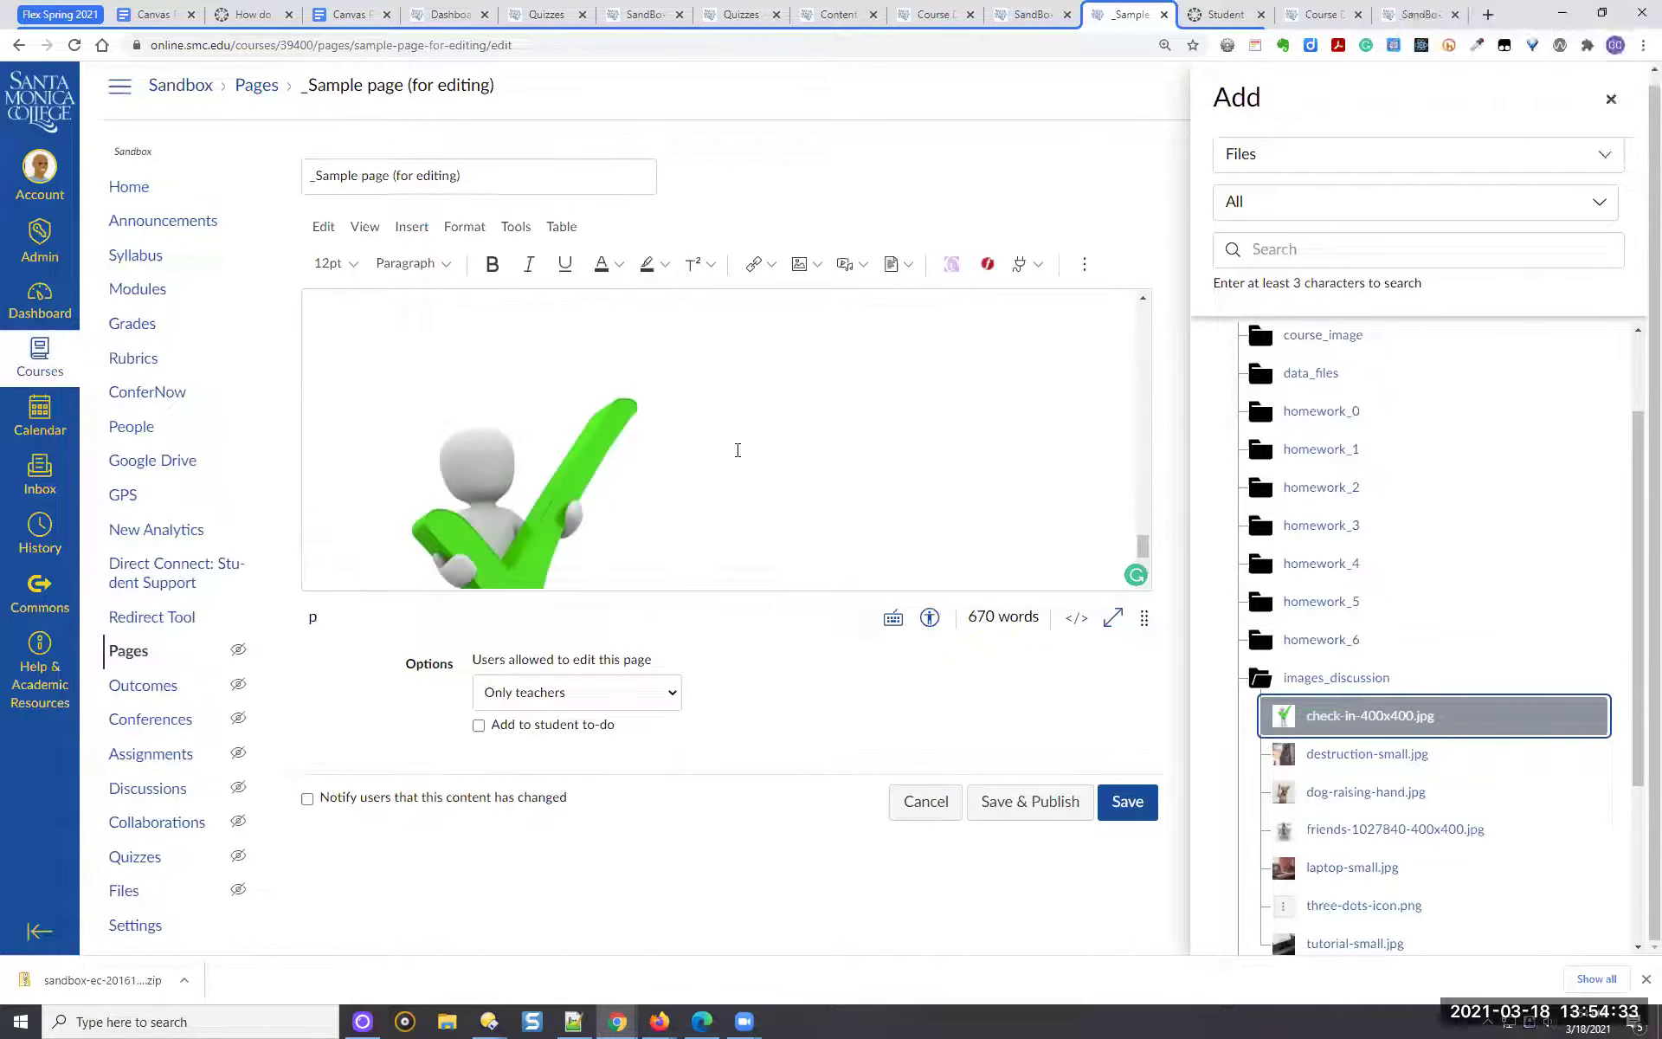
# In the check-in image's options, set it to Display Text Link (Opens in a new tab) and apply the change
pyautogui.scroll(-1, 750, 452)
pyautogui.scroll(2, 548, 468)
pyautogui.scroll(-2, 549, 471)
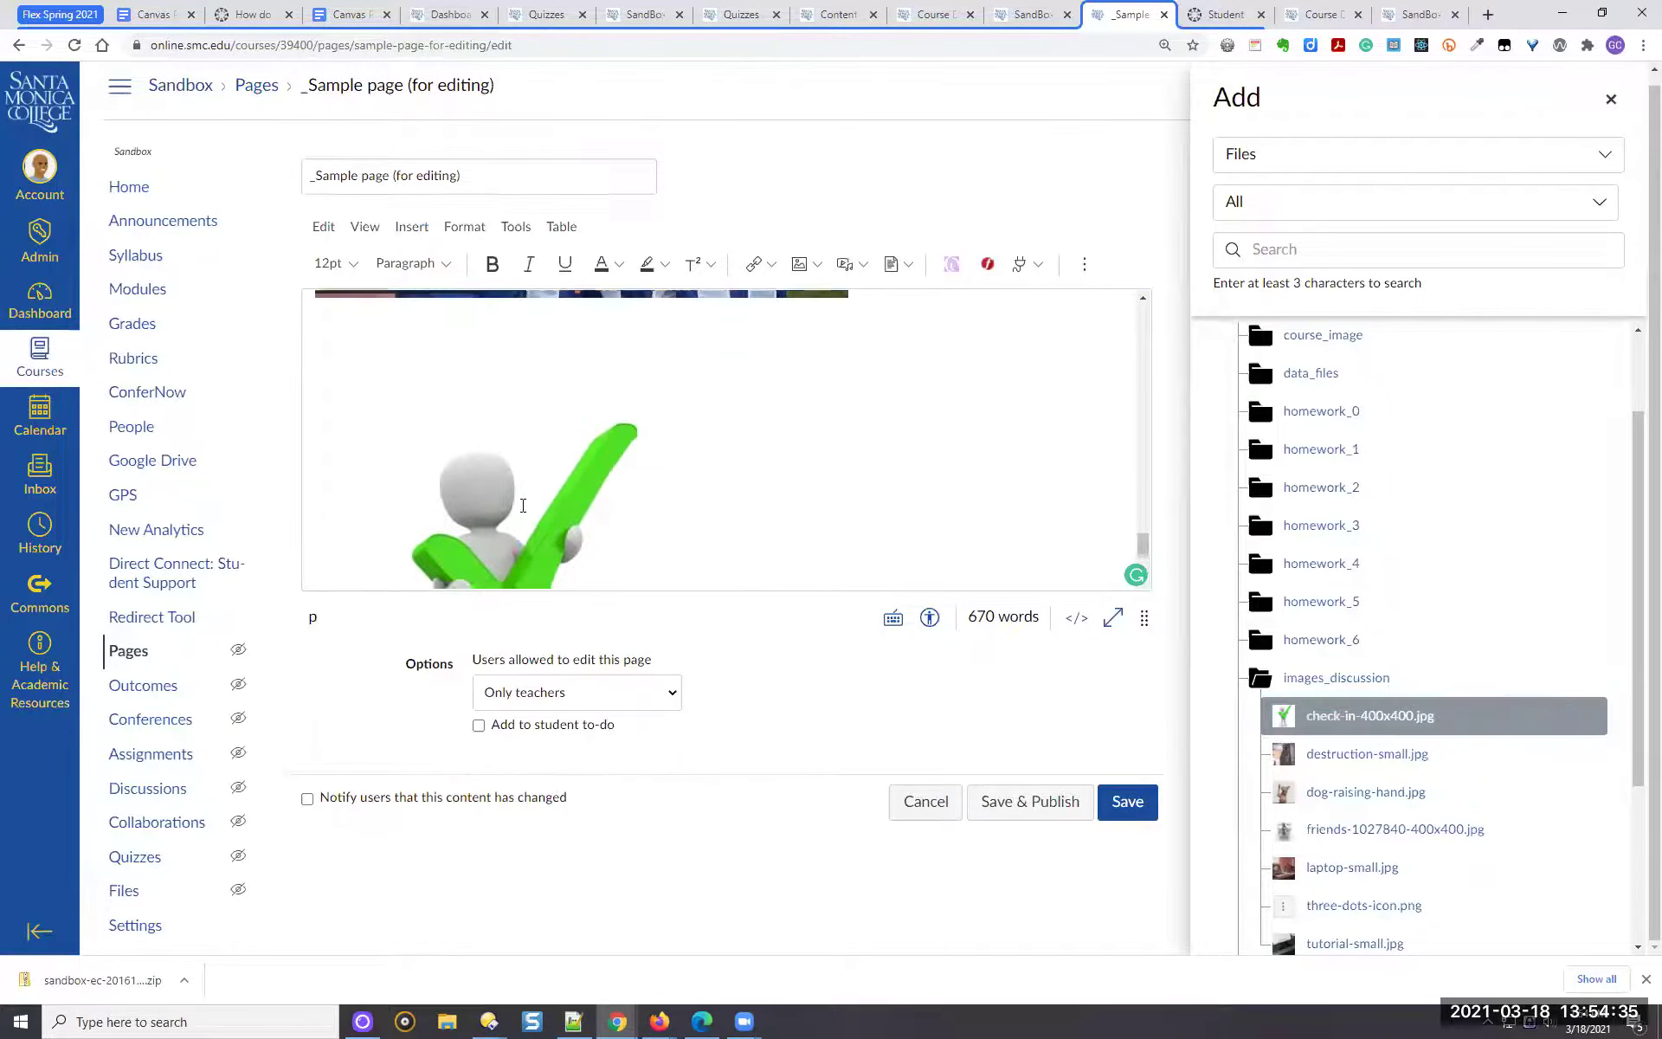
pyautogui.click(521, 503)
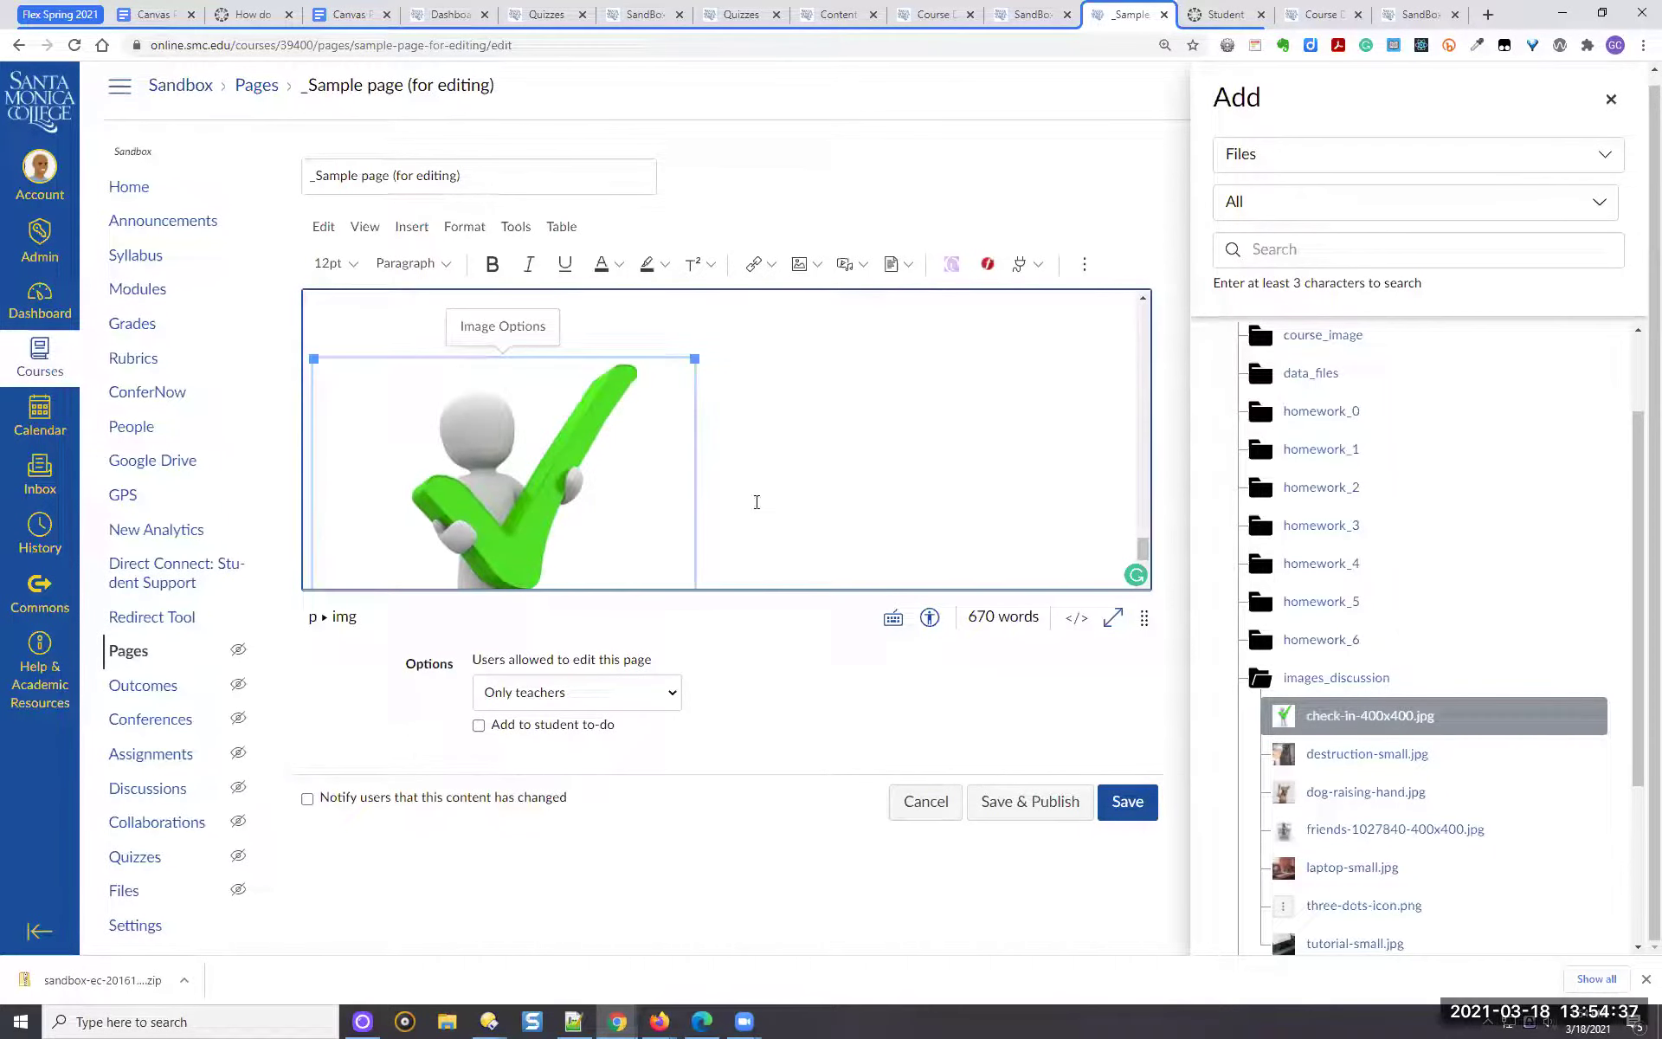
pyautogui.click(511, 329)
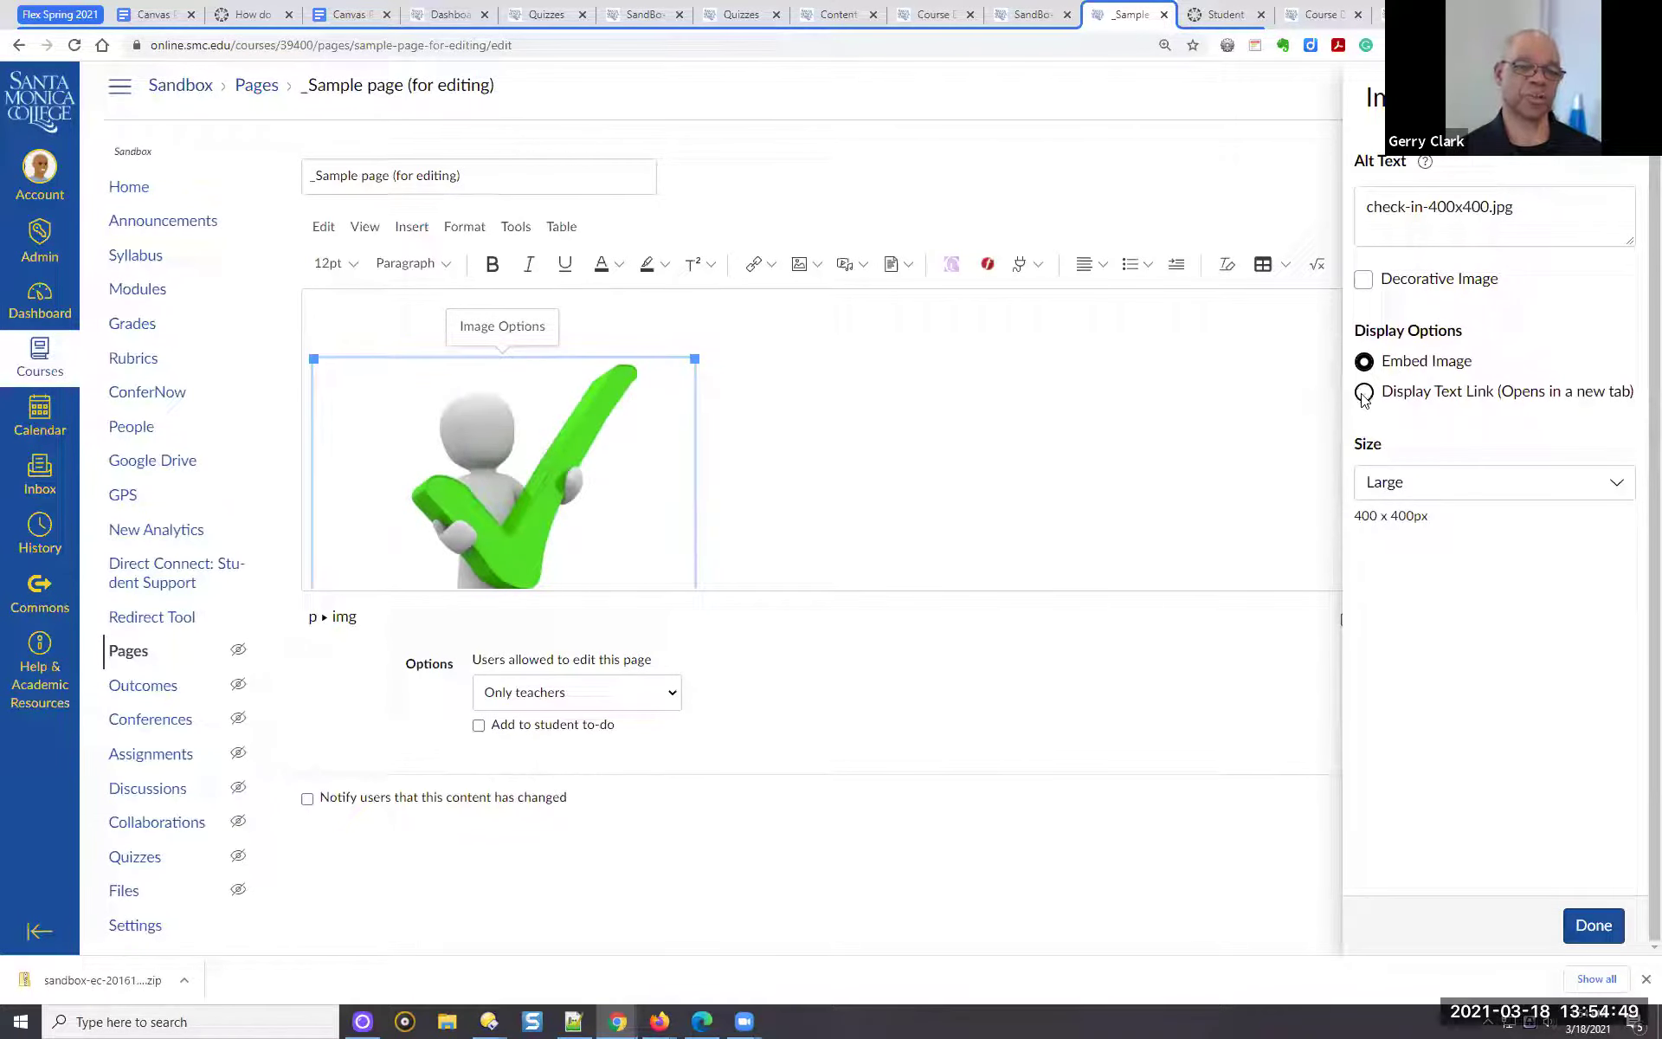
pyautogui.click(526, 342)
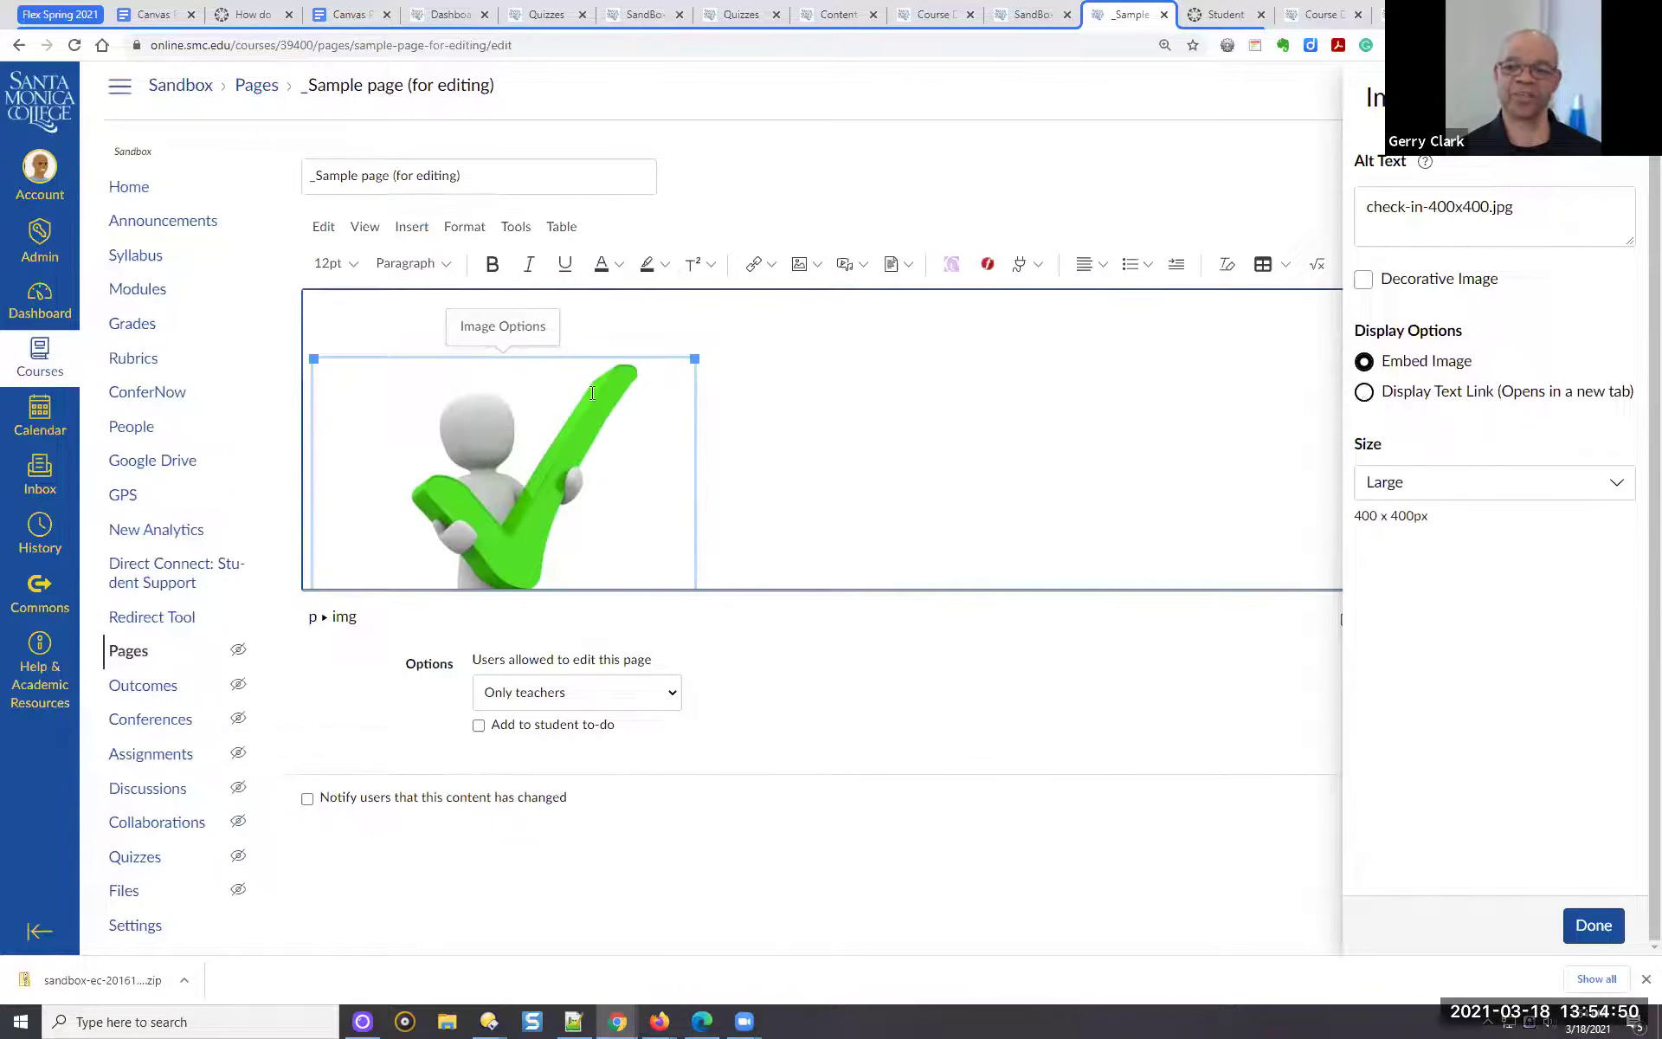
pyautogui.click(525, 339)
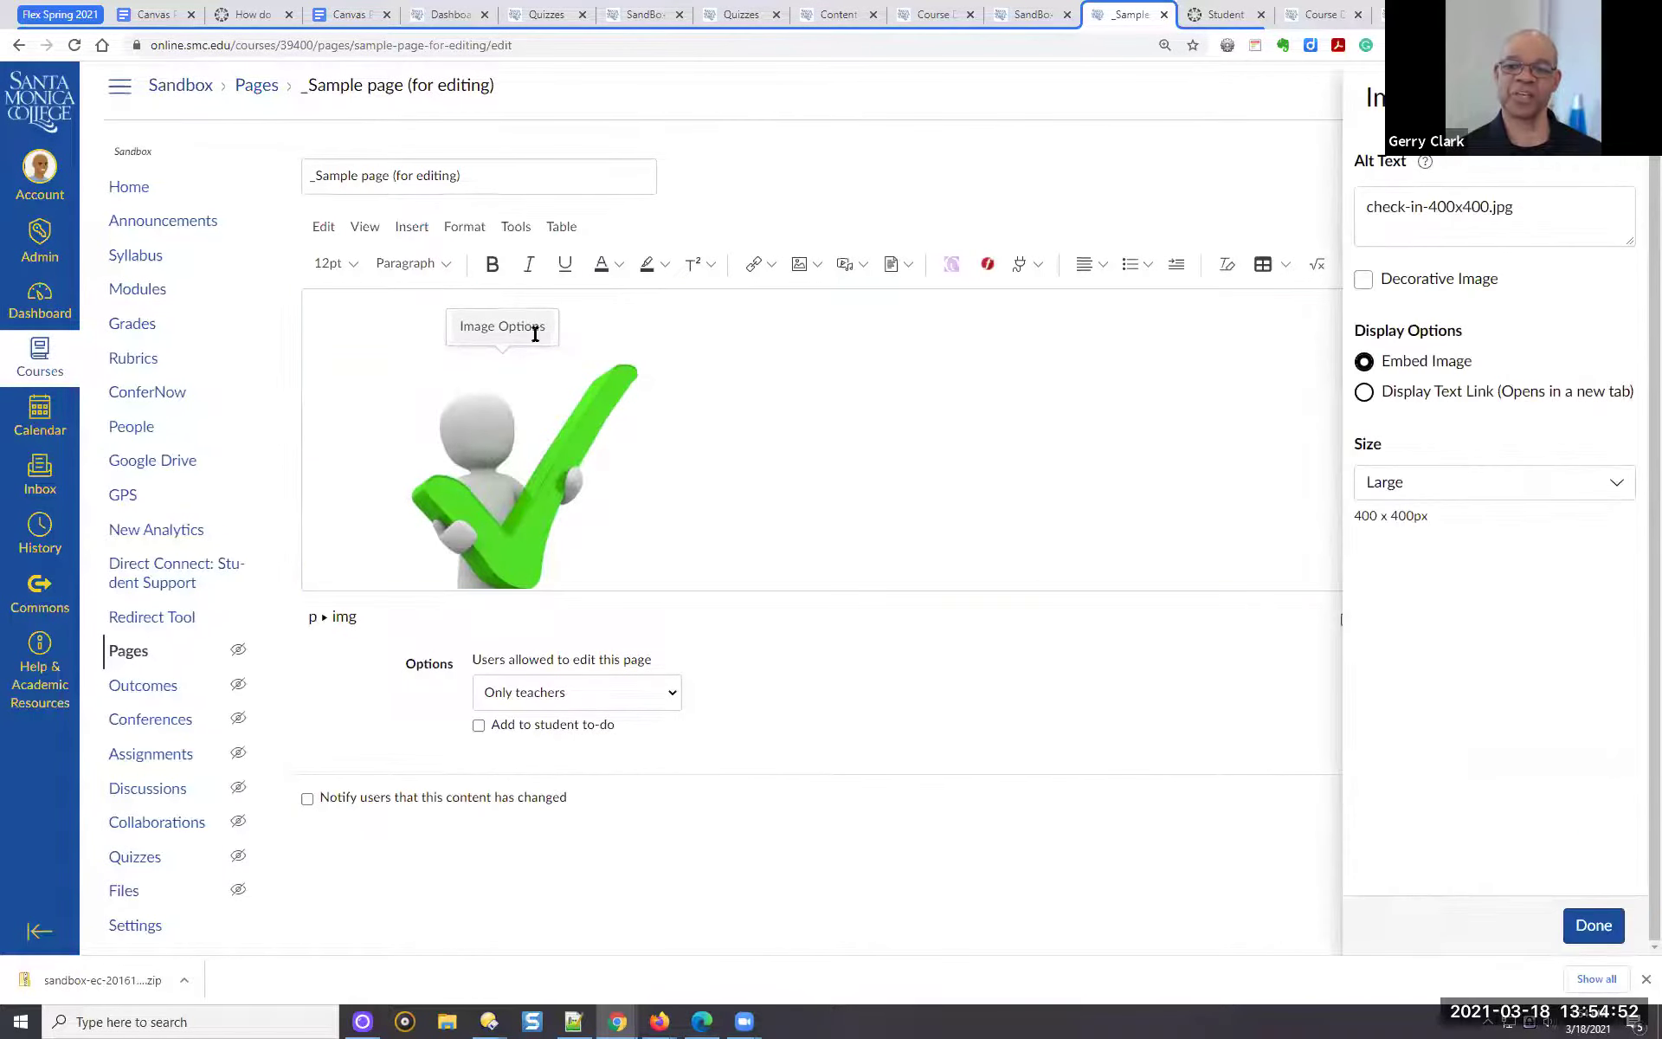
pyautogui.click(1365, 393)
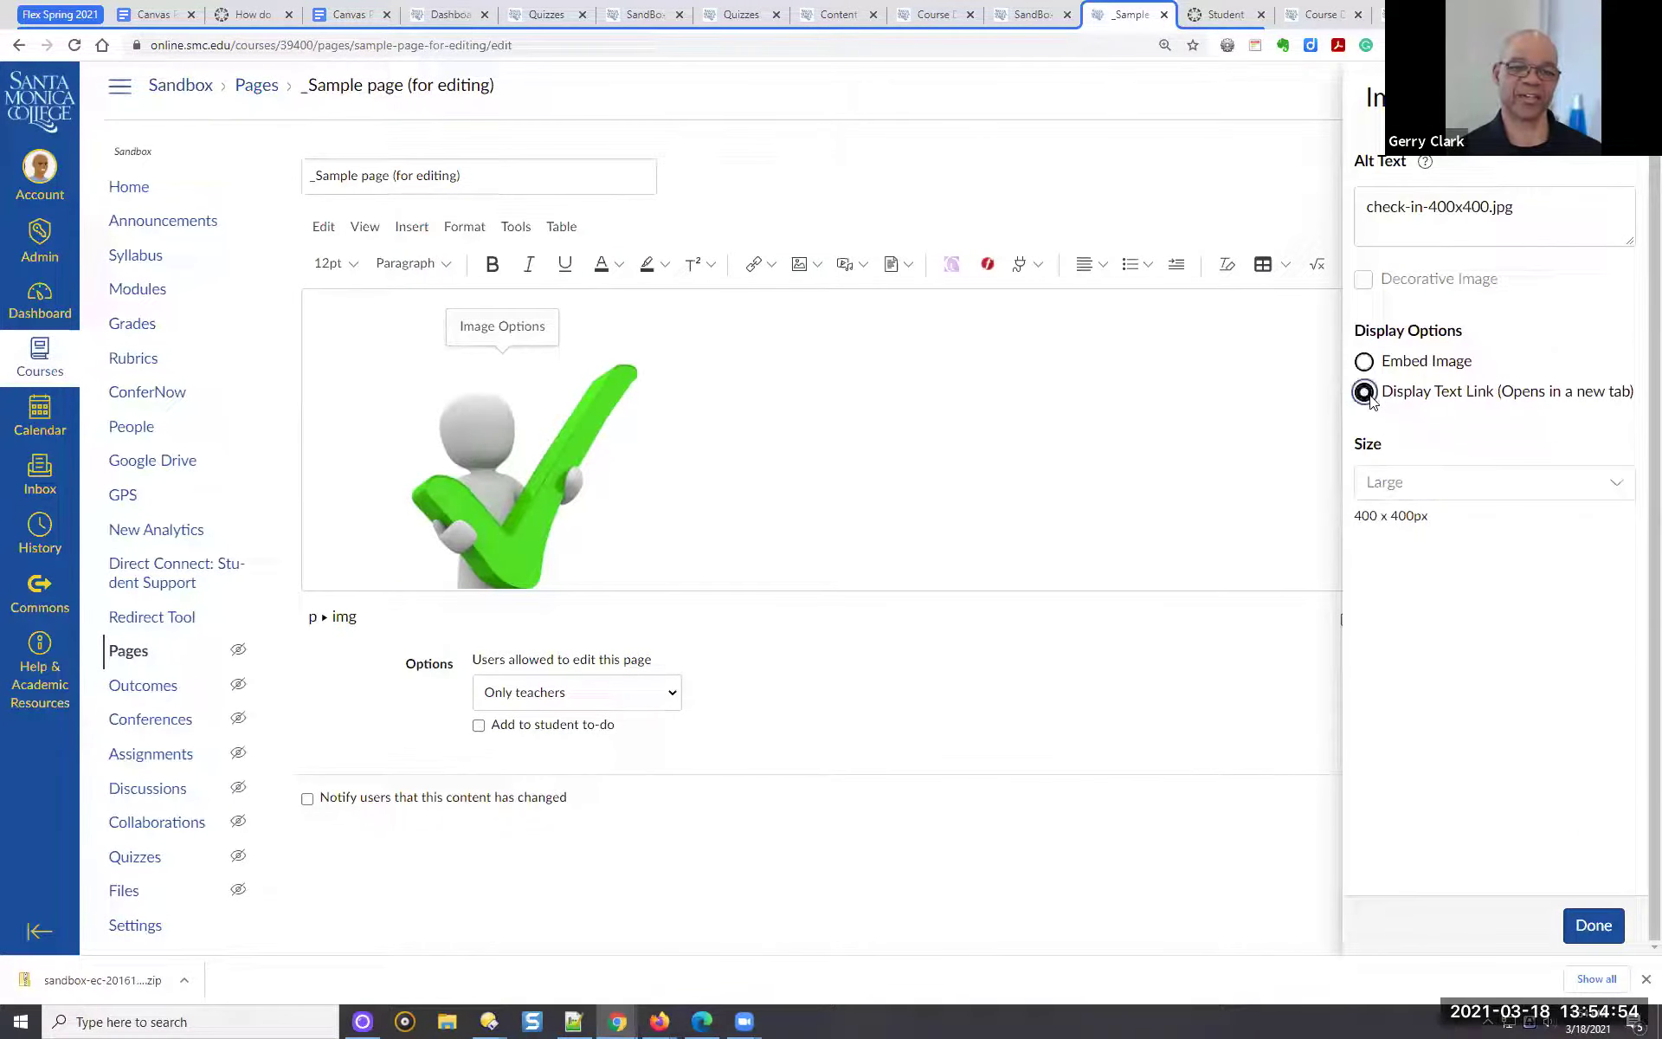
pyautogui.click(1594, 925)
pyautogui.click(641, 515)
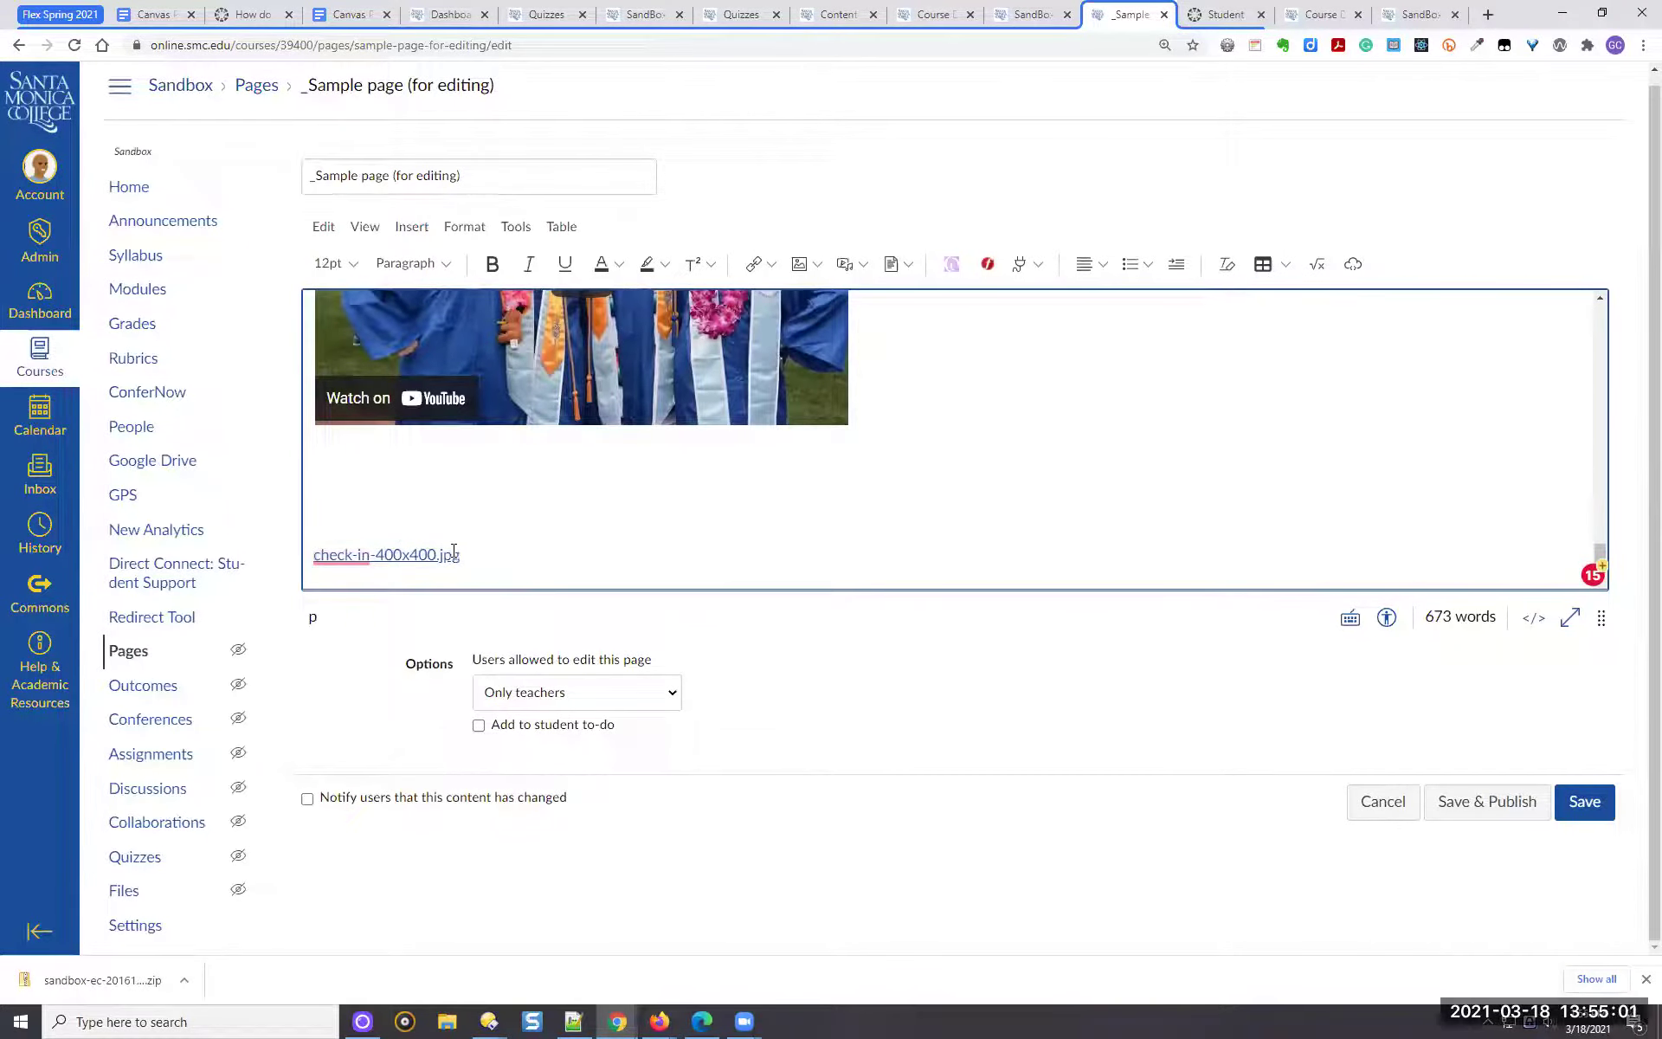
# Undo the conversion that produced the check-in image link and delete the "see the image" text below the video
pyautogui.hotkey('ctrl', 'z')
pyautogui.click(406, 555)
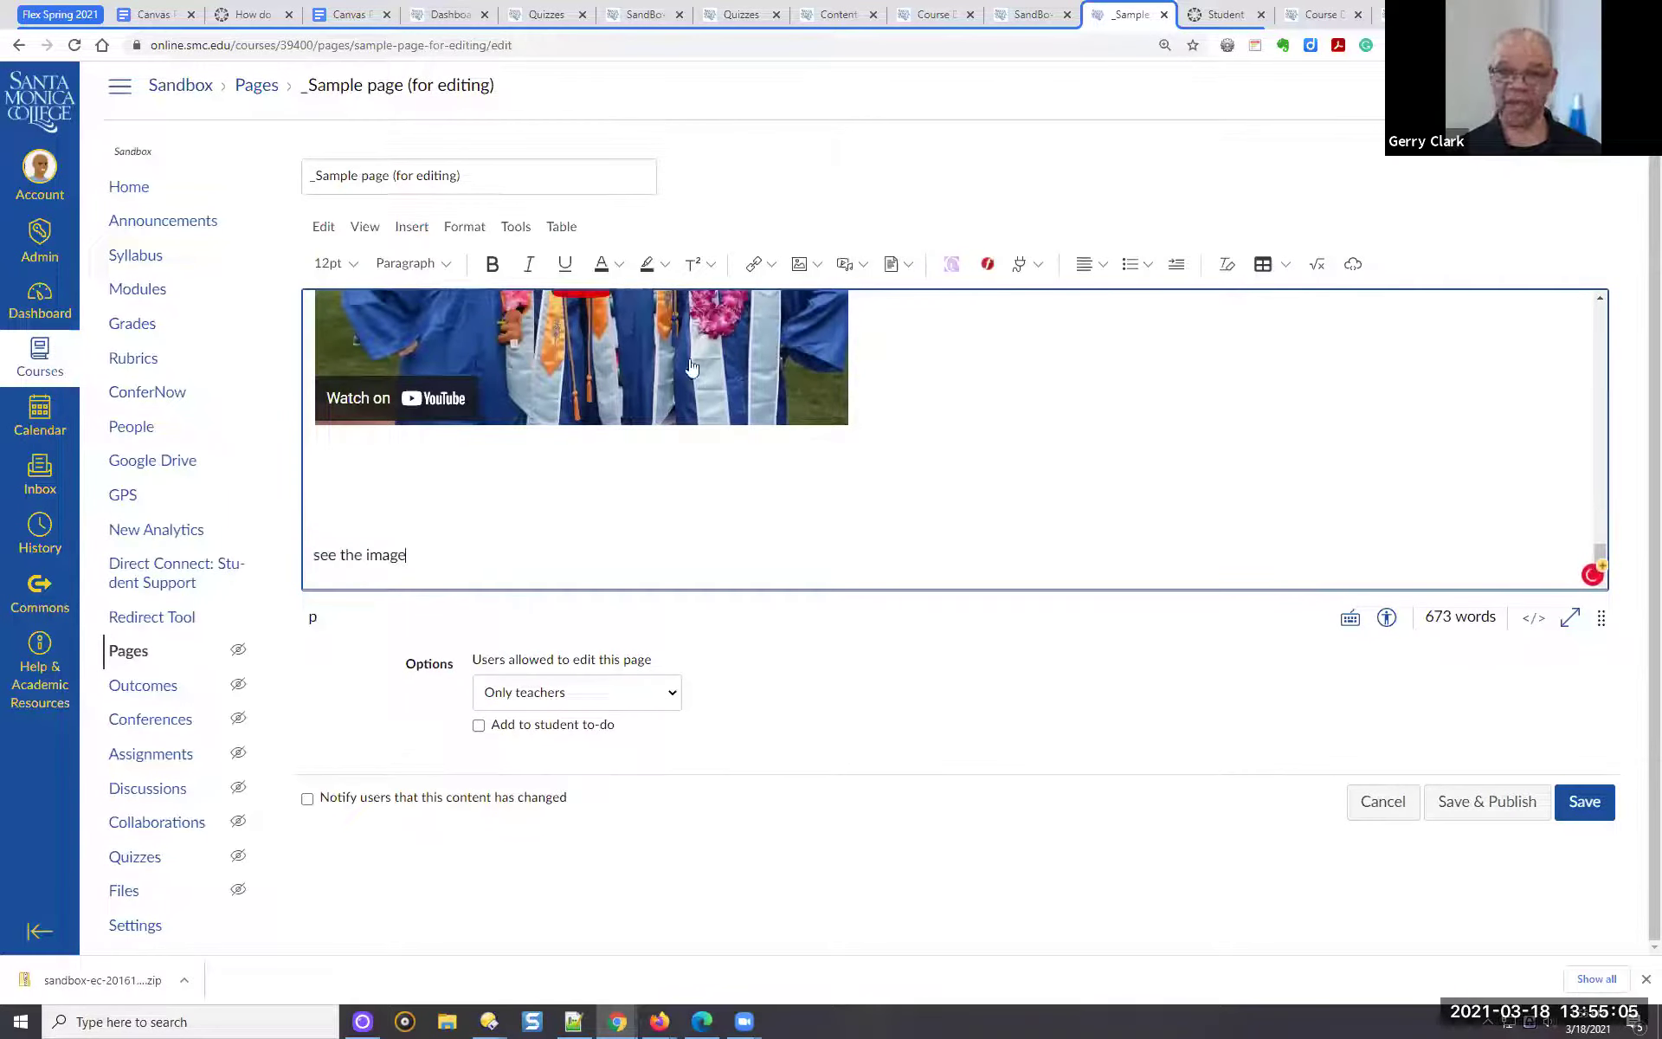
pyautogui.tripleClick(385, 553)
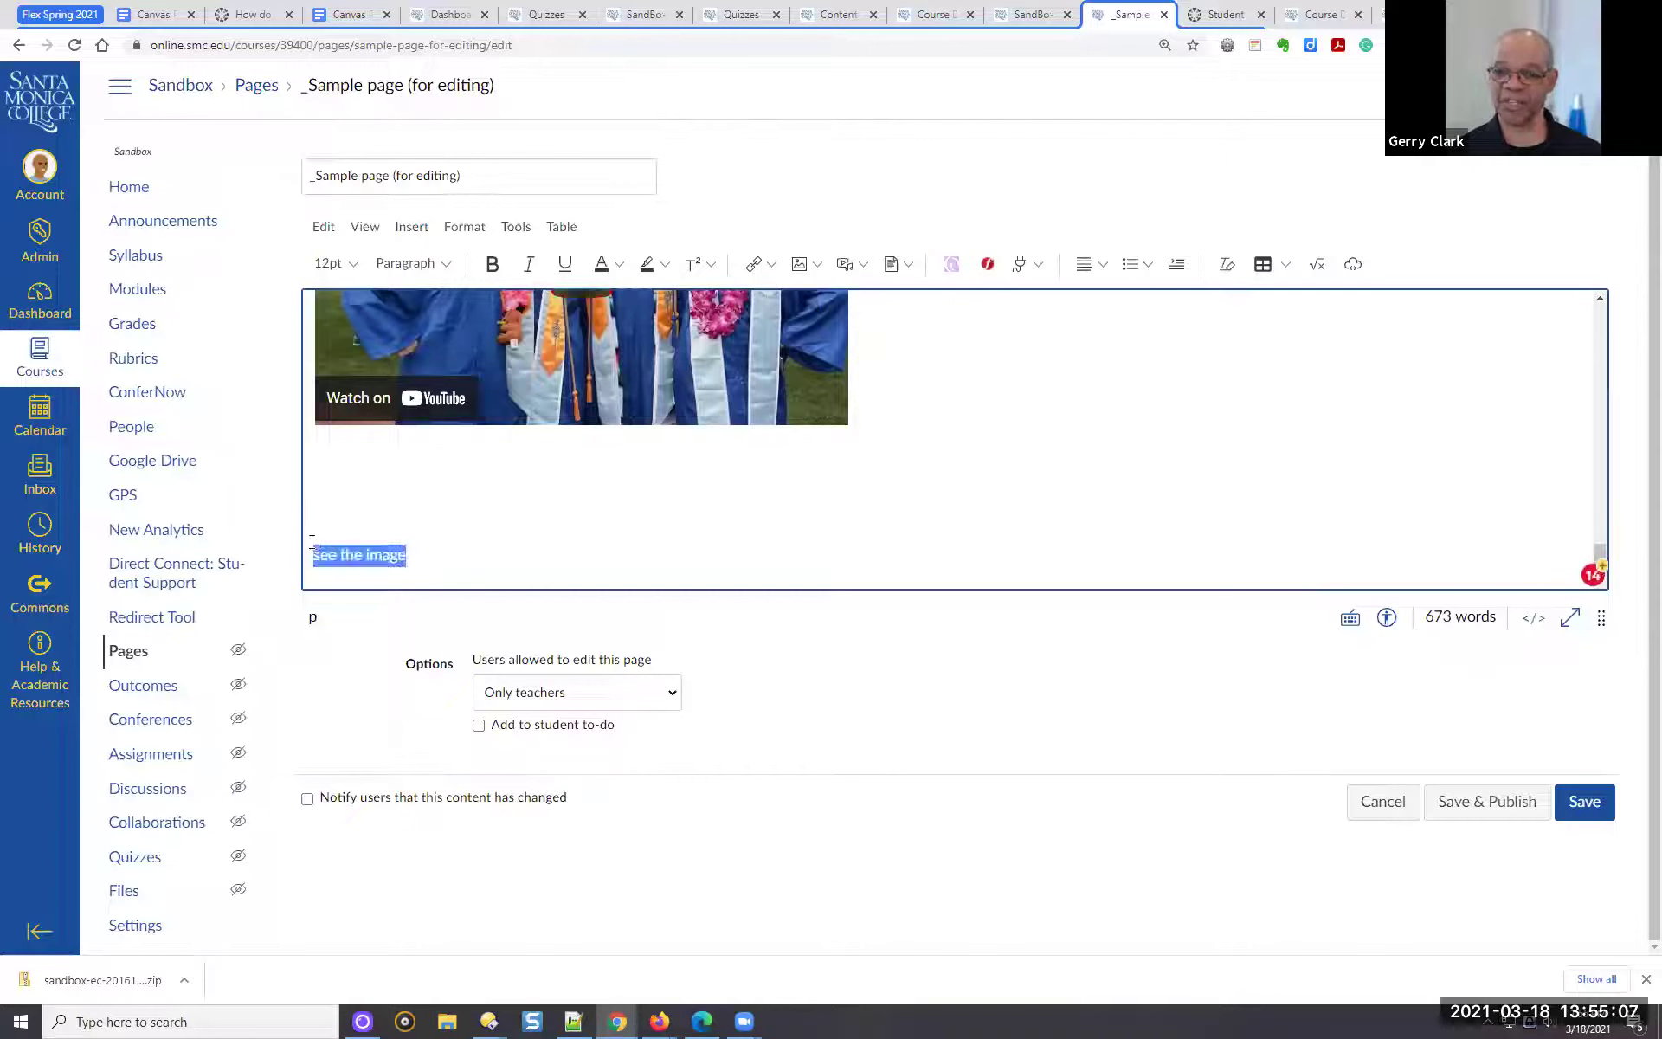
pyautogui.press('BackSpace')
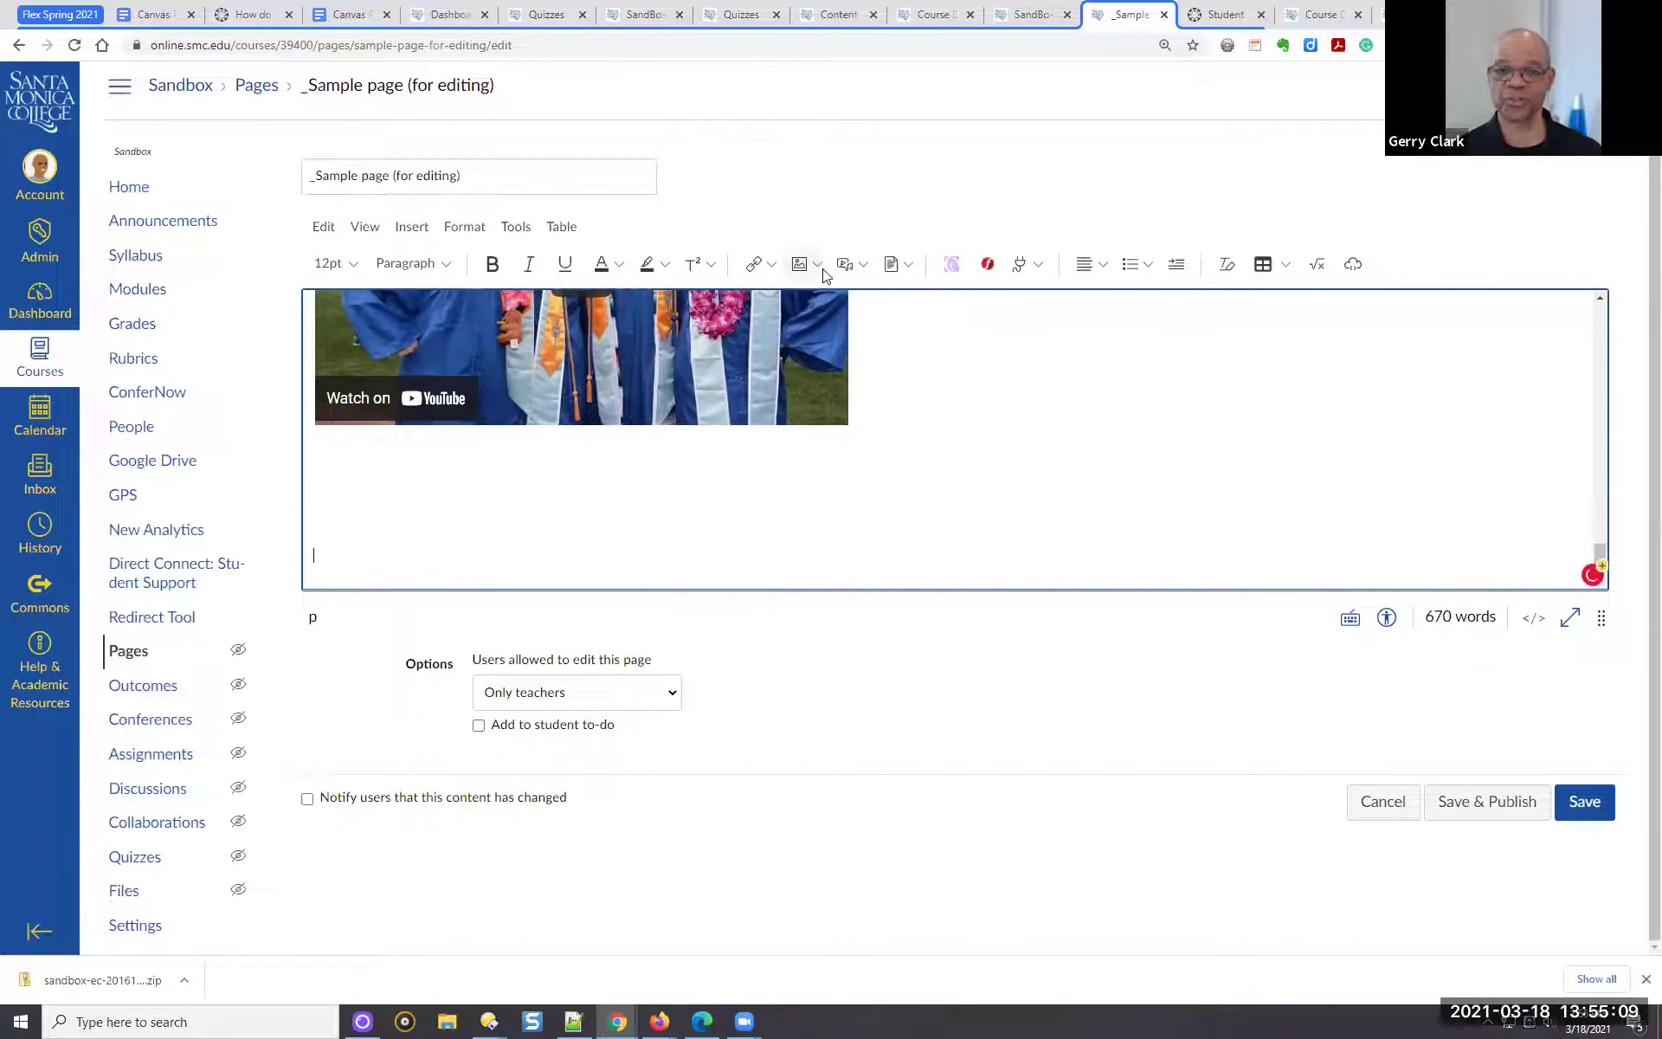
# Insert the whiteboard-4054377_1920-small.jpg image from the course images on the empty line below the video
pyautogui.click(818, 265)
pyautogui.click(837, 329)
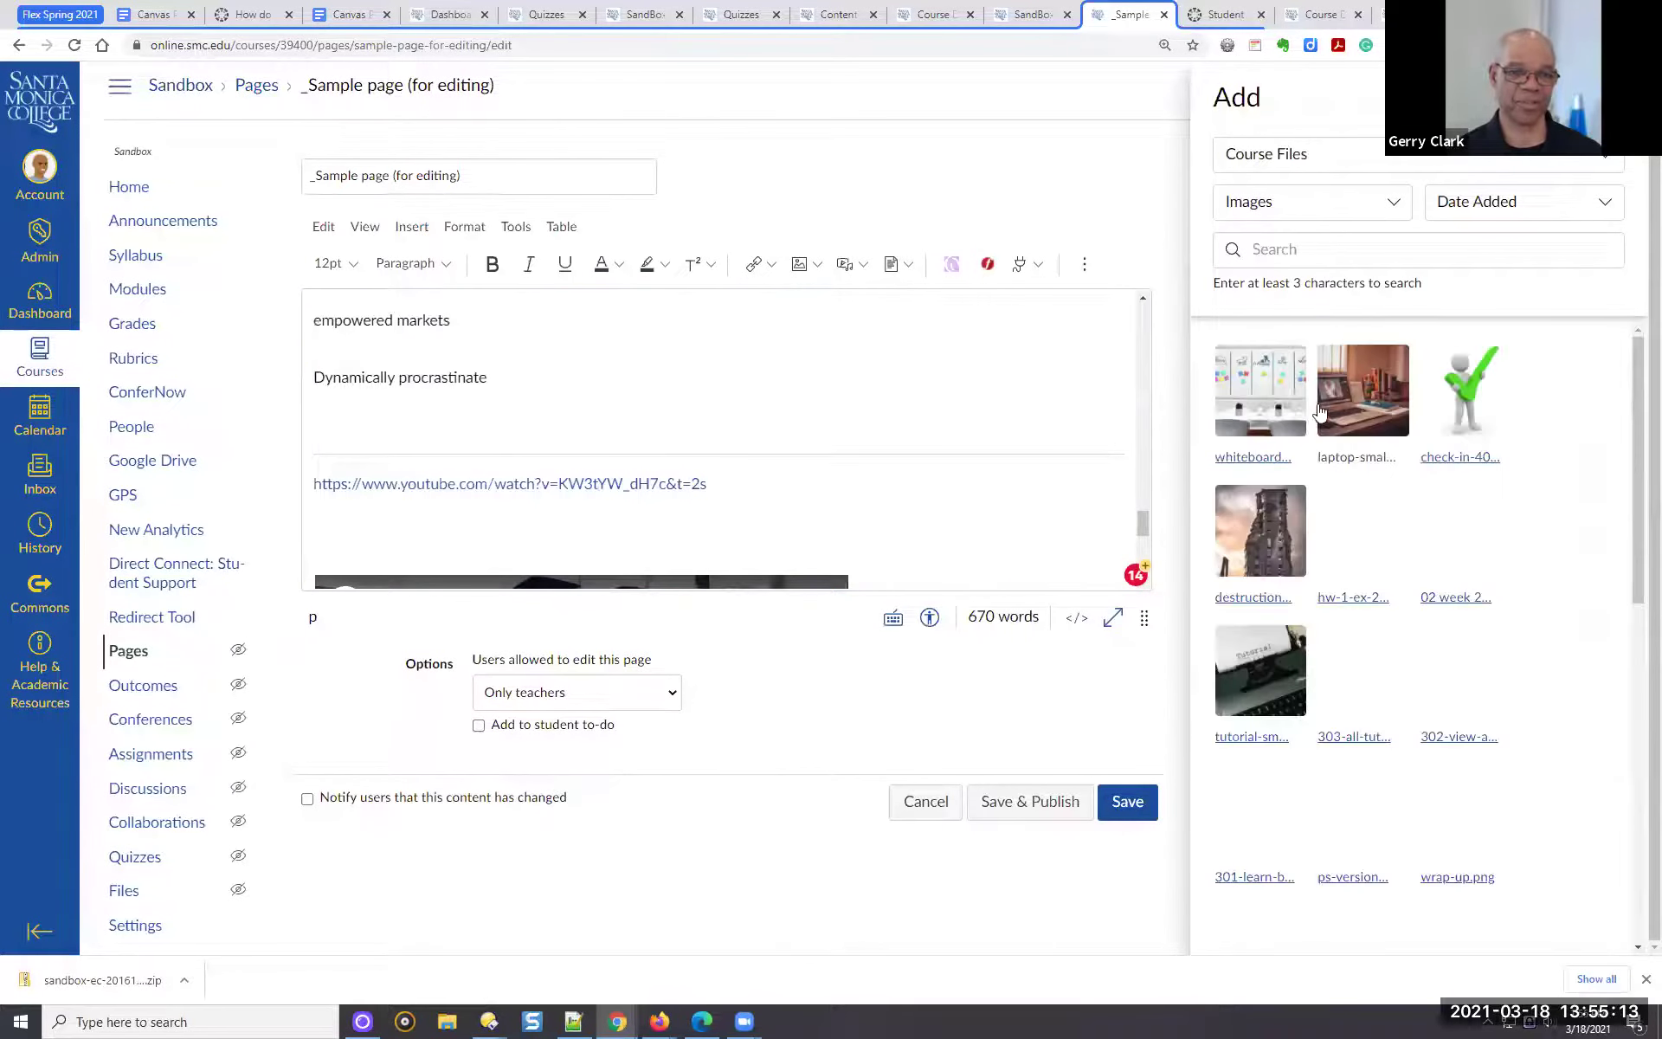
pyautogui.click(1279, 403)
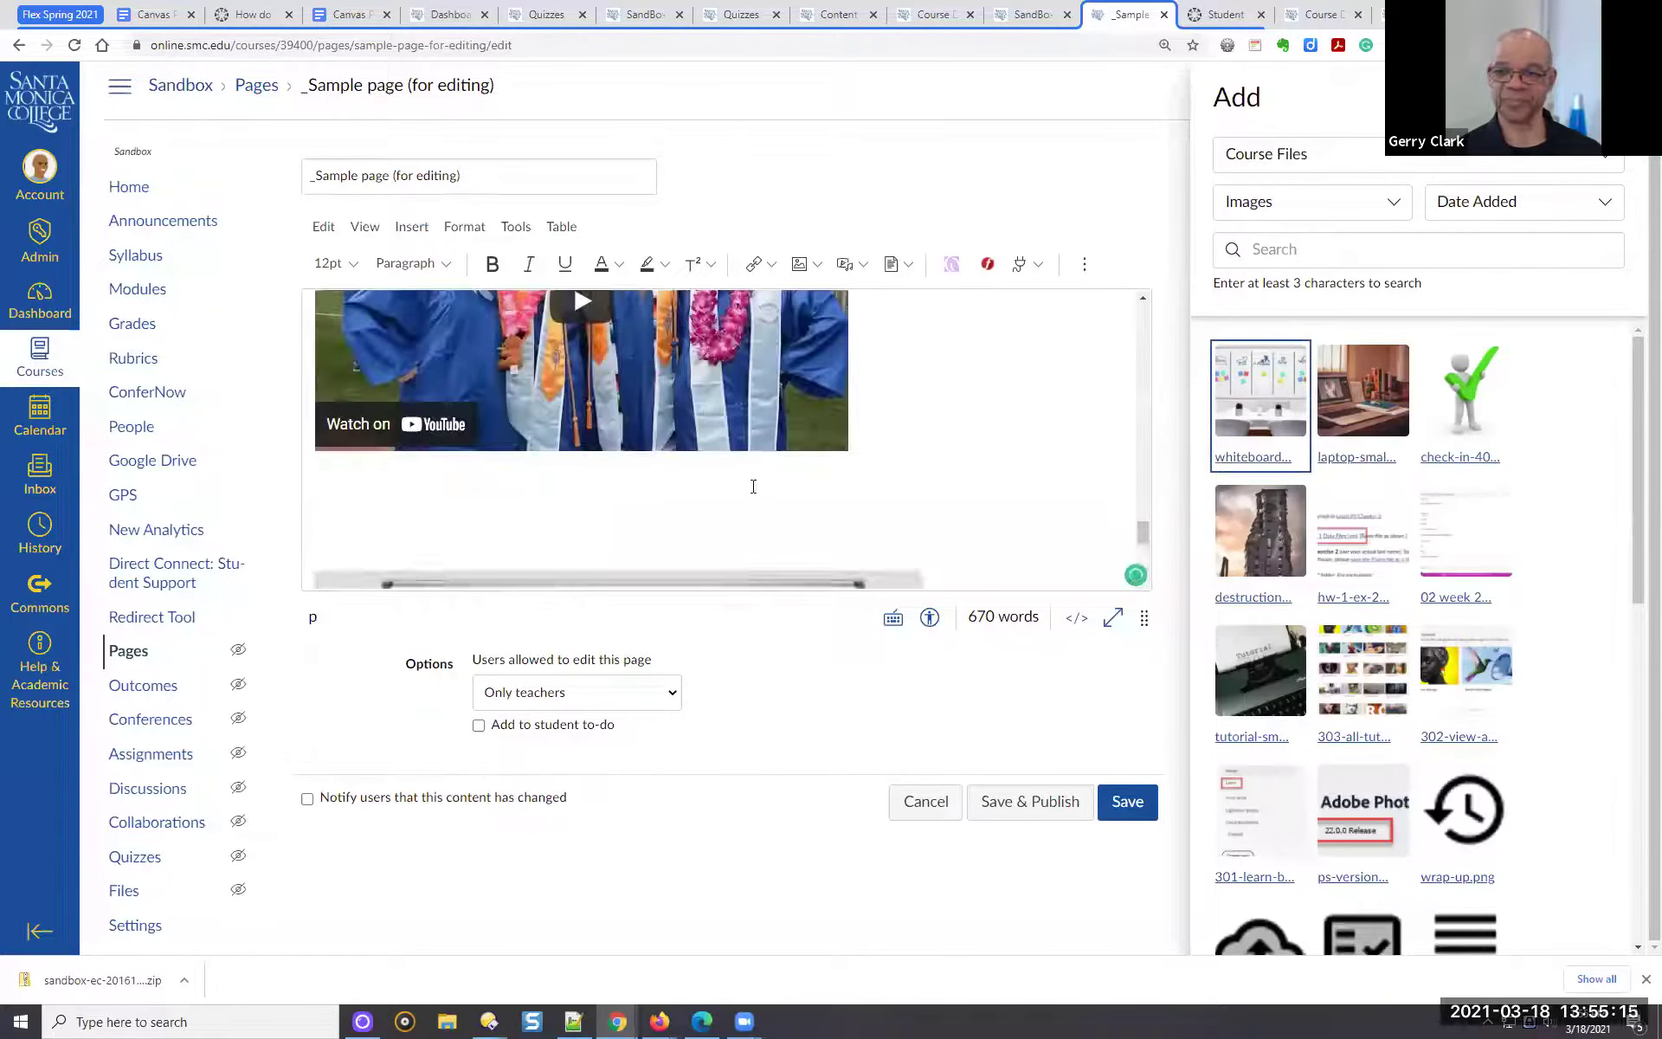
# In the whiteboard image's options, set it to Display Text Link (Opens in a new tab) and apply the change
pyautogui.click(599, 470)
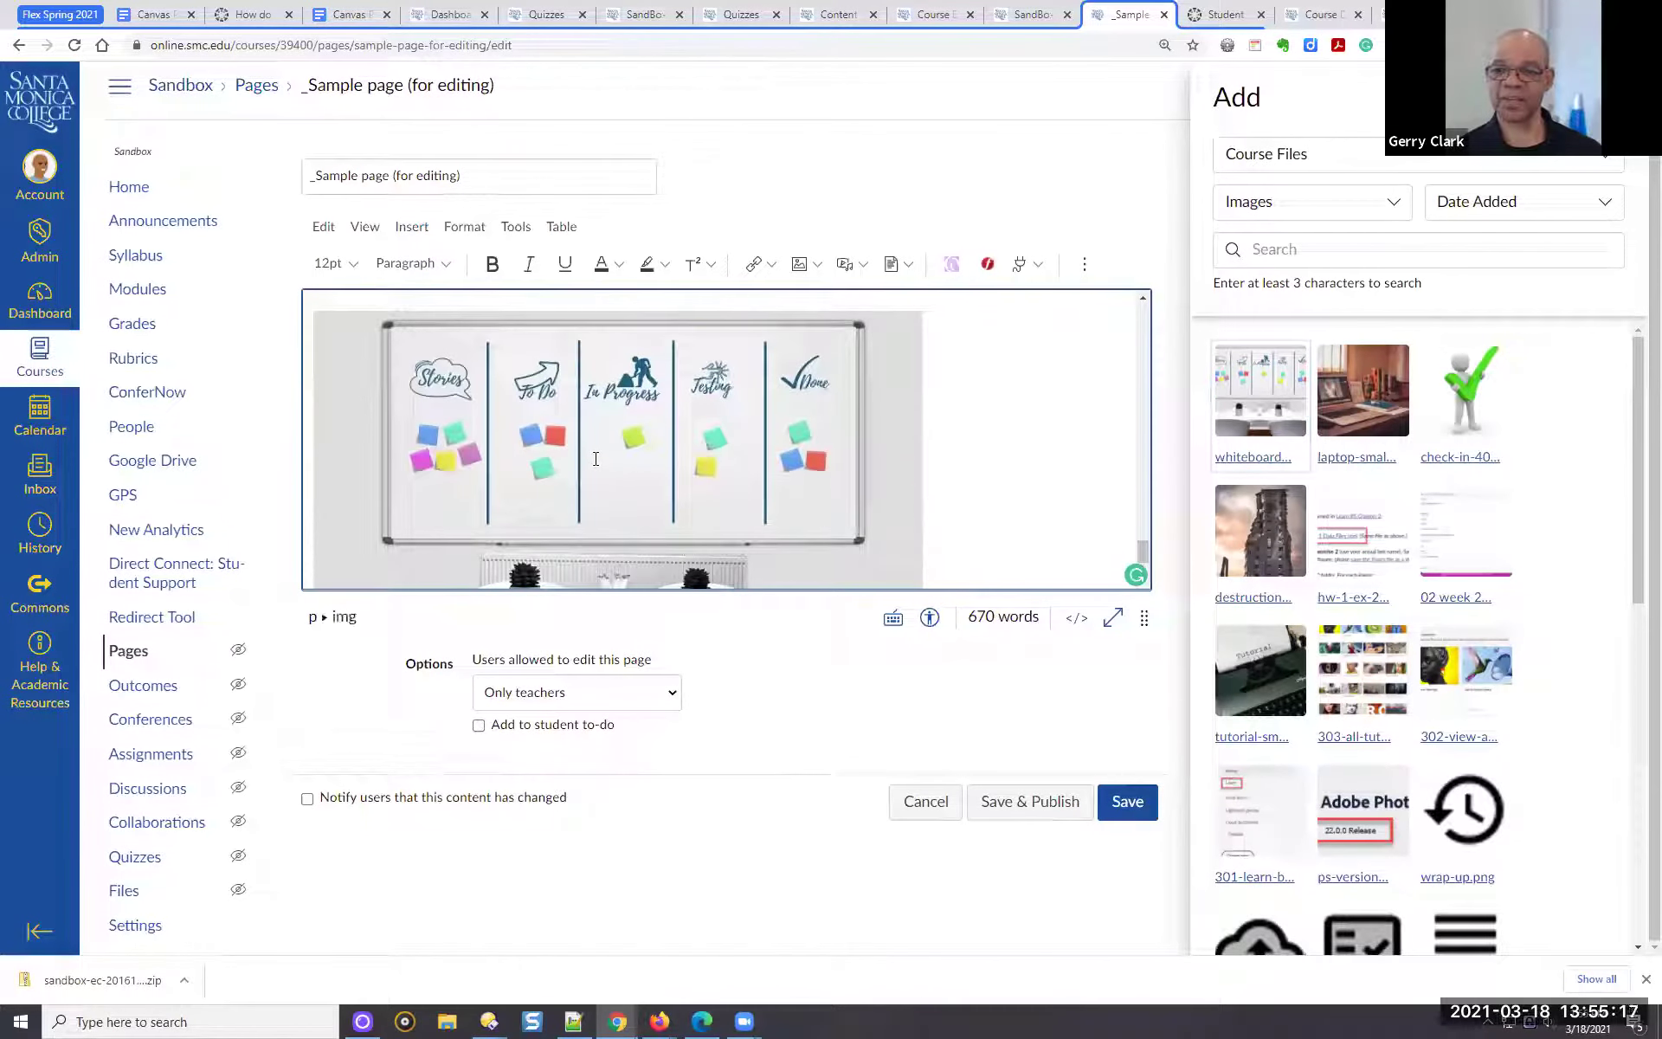
pyautogui.click(615, 340)
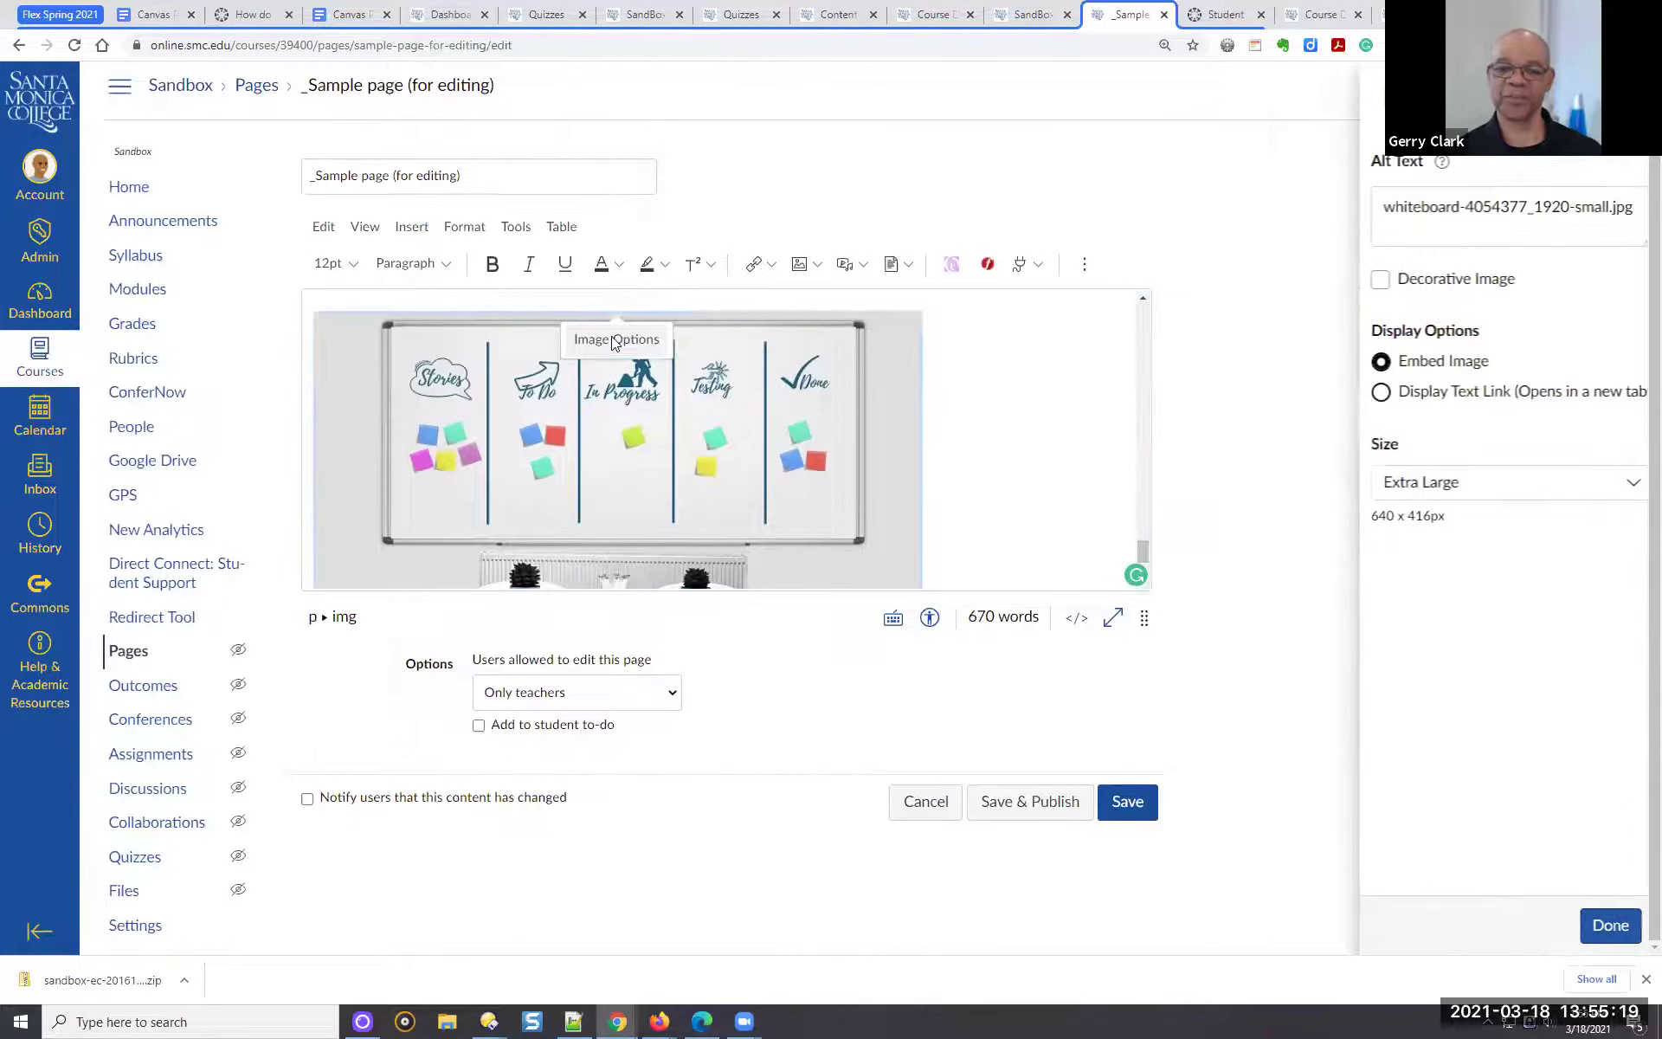
pyautogui.click(1365, 391)
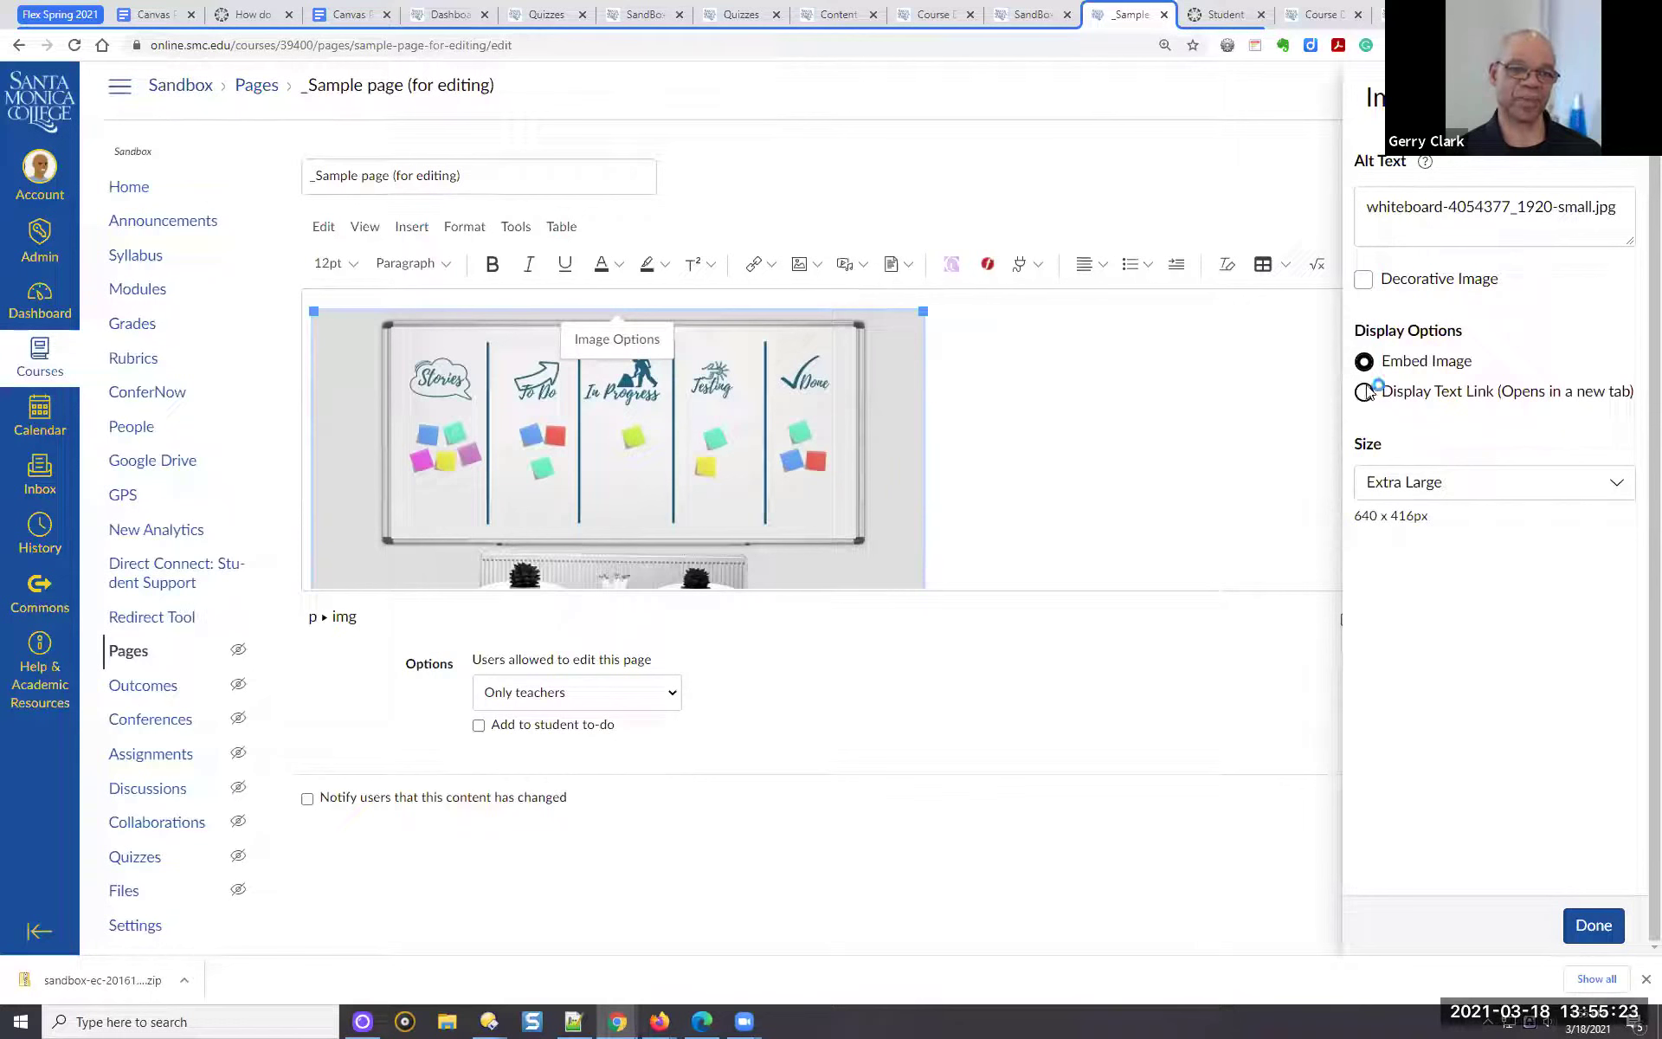
pyautogui.click(1593, 926)
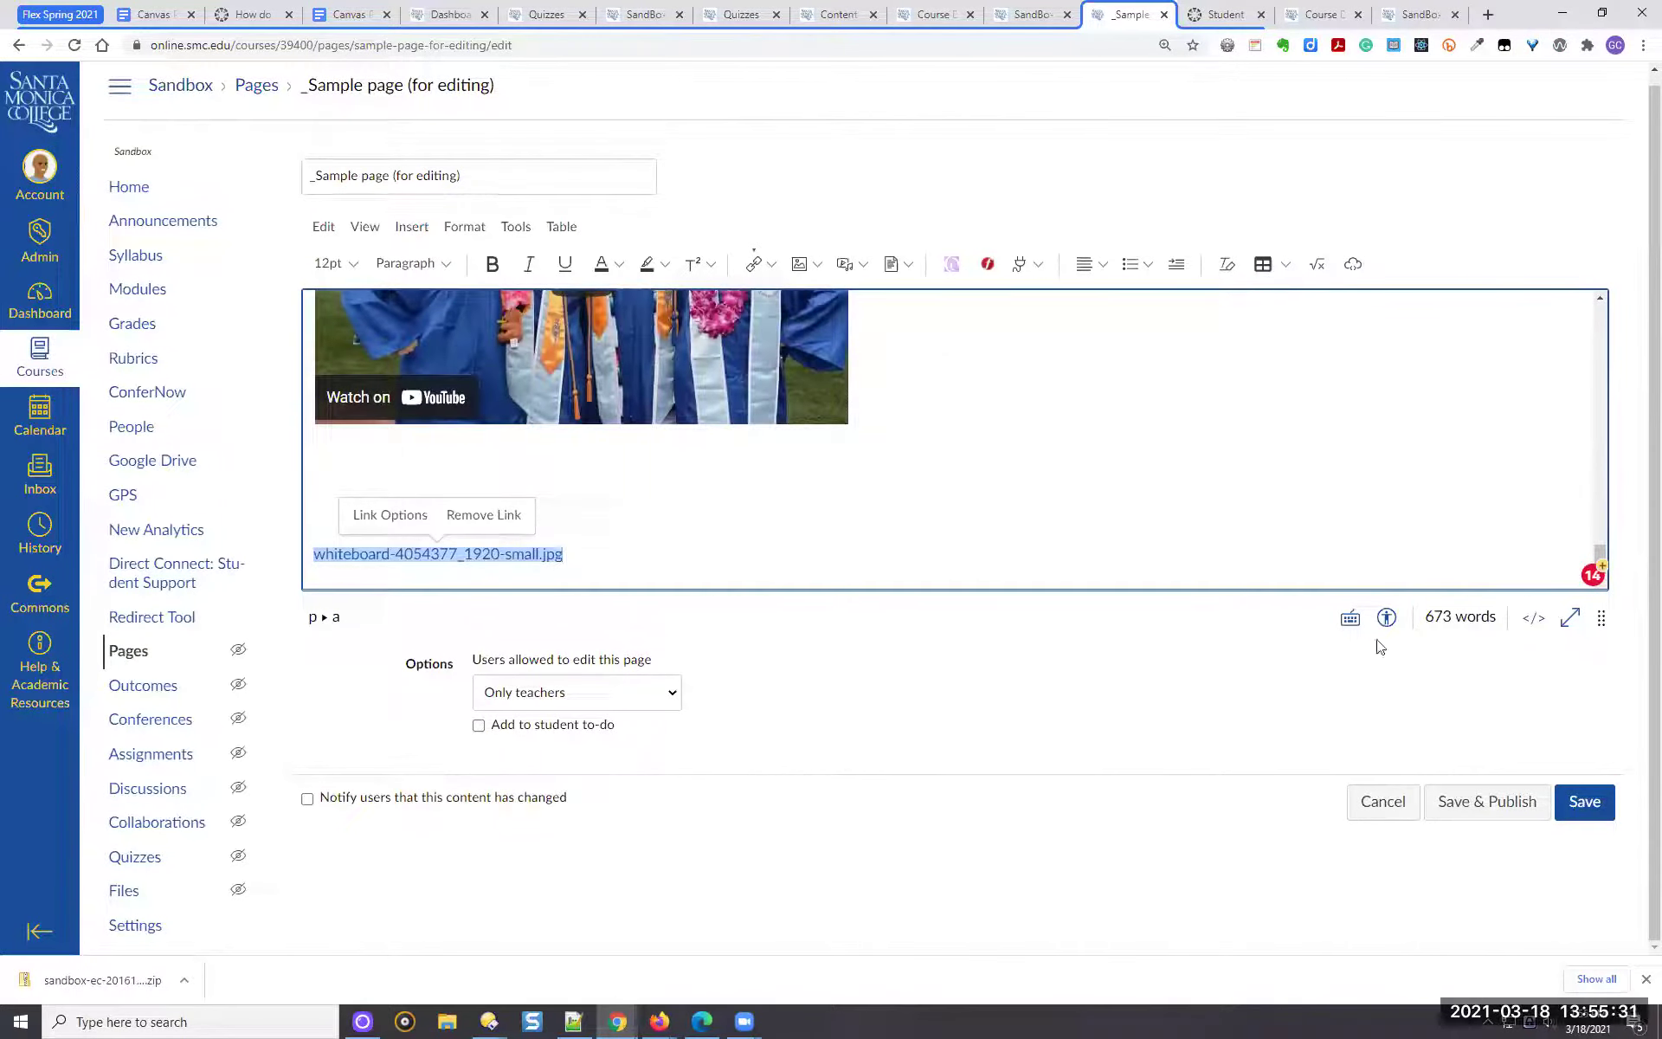
# Below the whiteboard link, add the line "Information" and, after a line break without paragraph spacing, "no spacing"
pyautogui.click(861, 545)
pyautogui.press('Return')
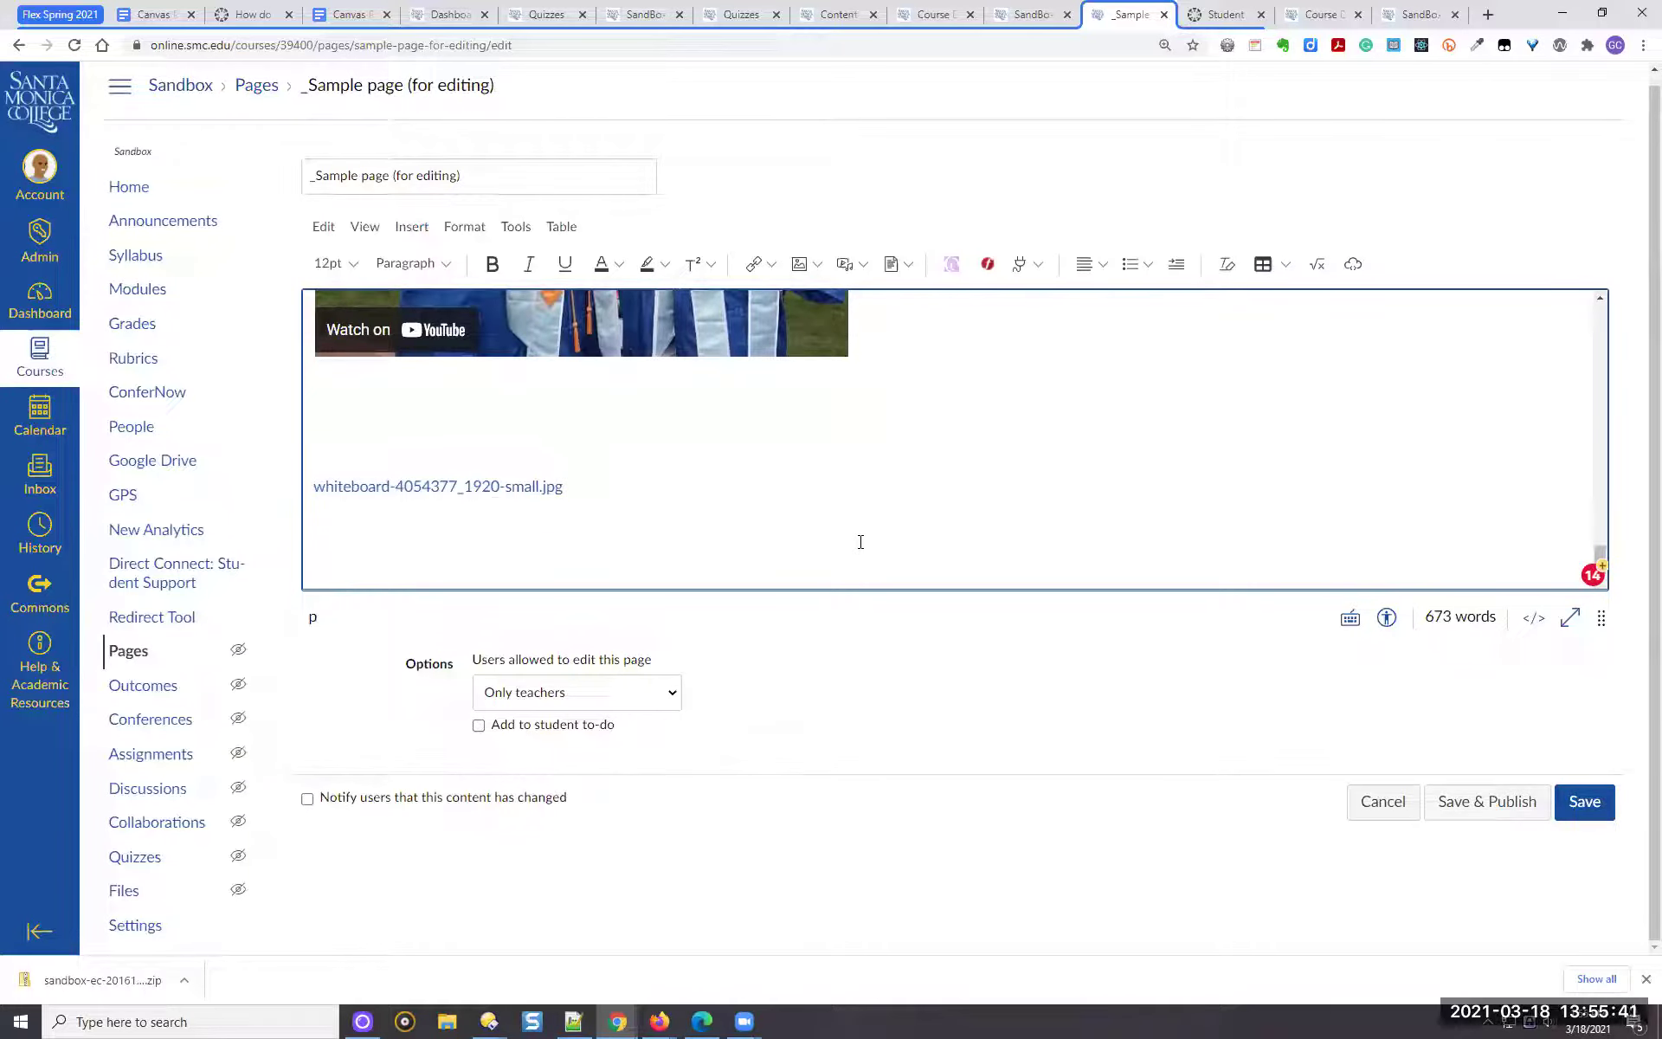
pyautogui.write('Information')
pyautogui.press('Return')
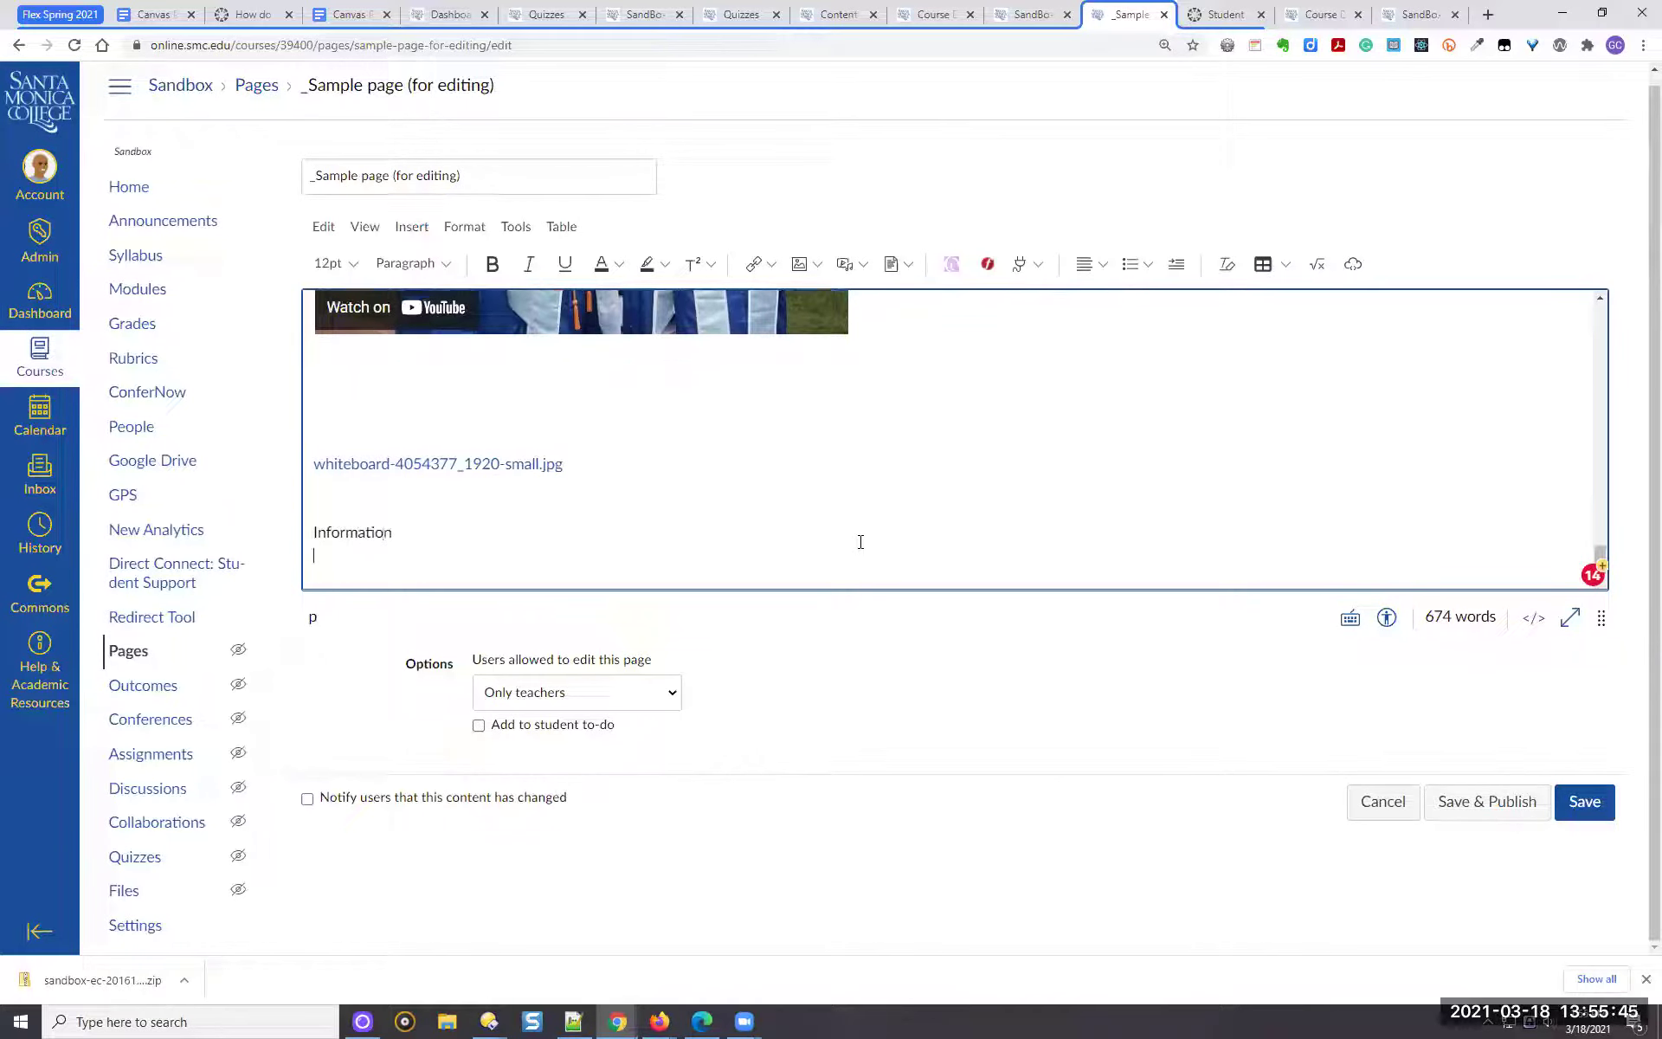
pyautogui.write('no s[acing')
pyautogui.press('BackSpace')
pyautogui.press('BackSpace')
pyautogui.write('pac')
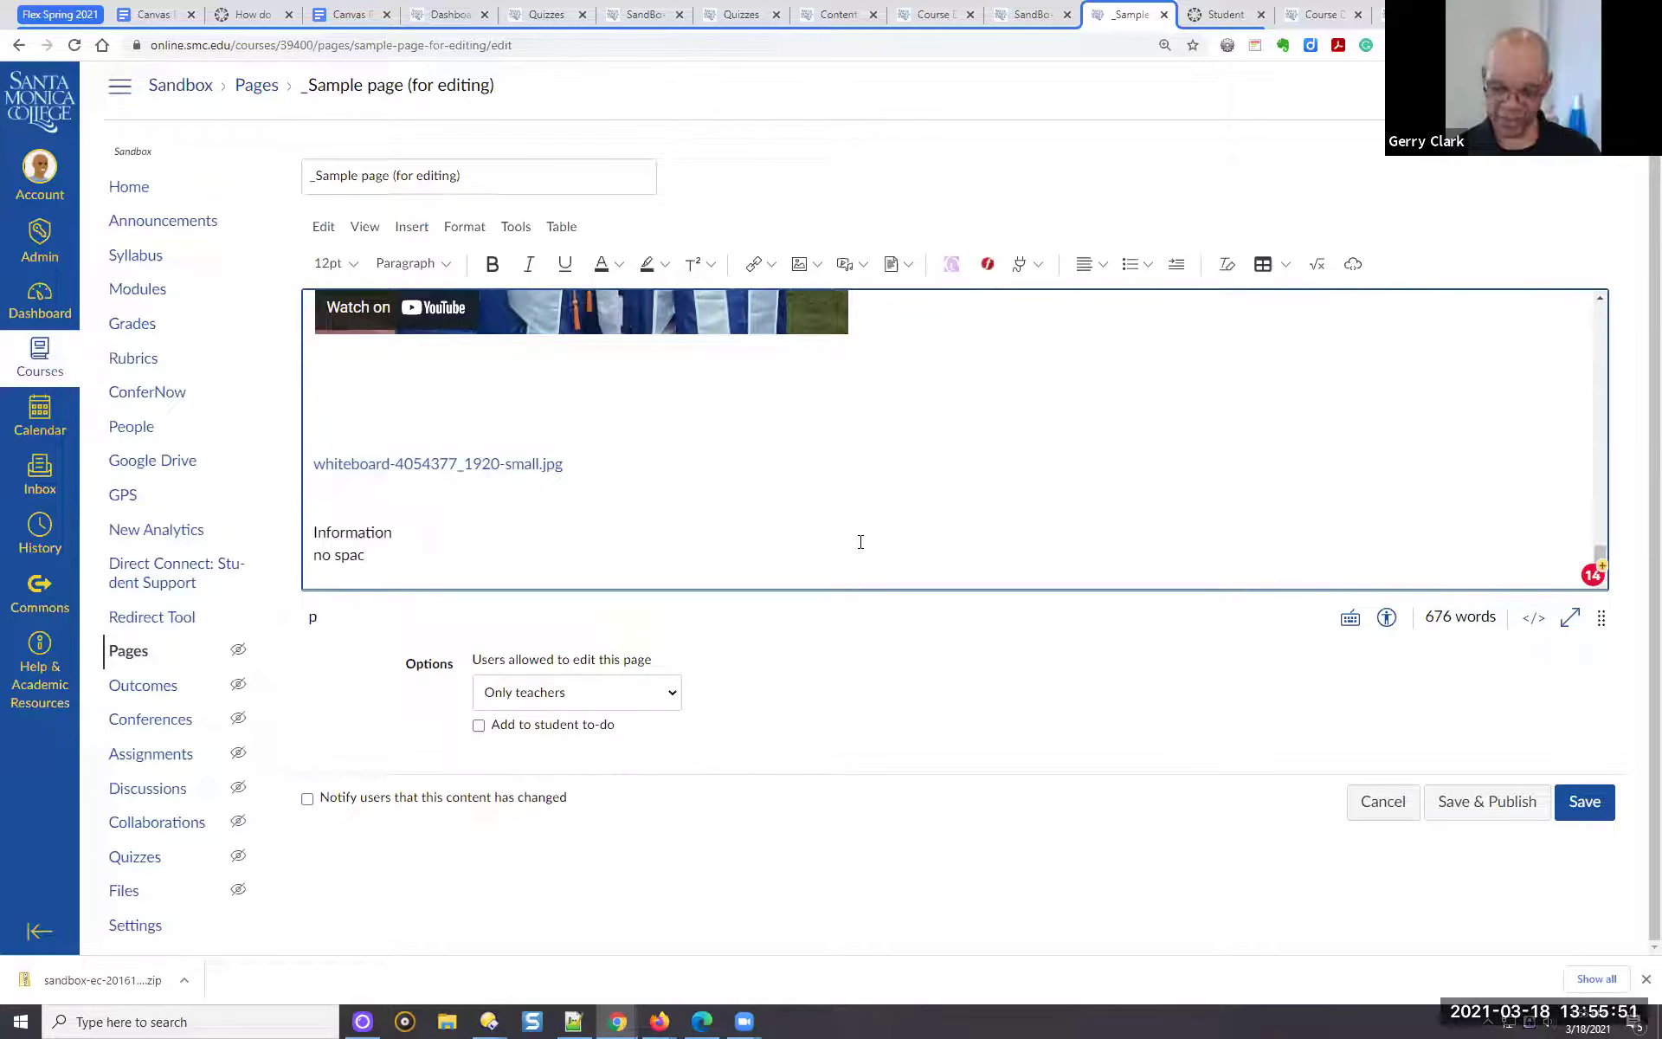
pyautogui.write('ing')
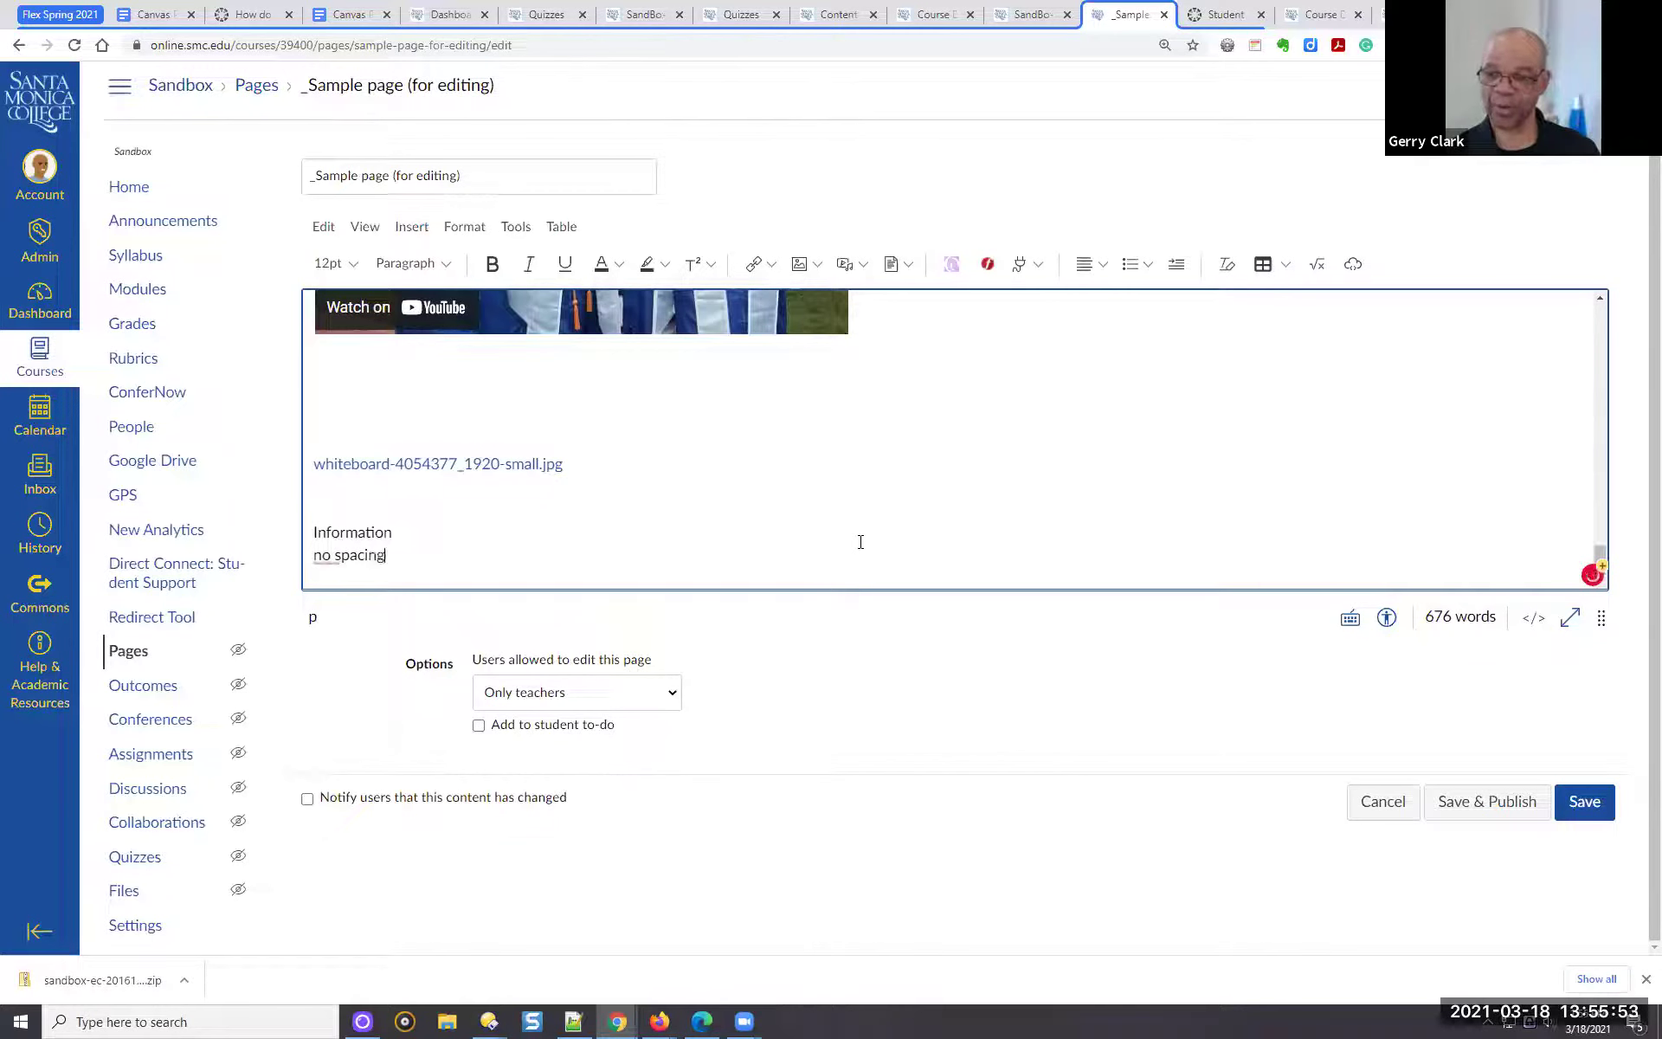
# Add "with space" as a new paragraph below "no spacing"
pyautogui.press('Return')
pyautogui.write('wi')
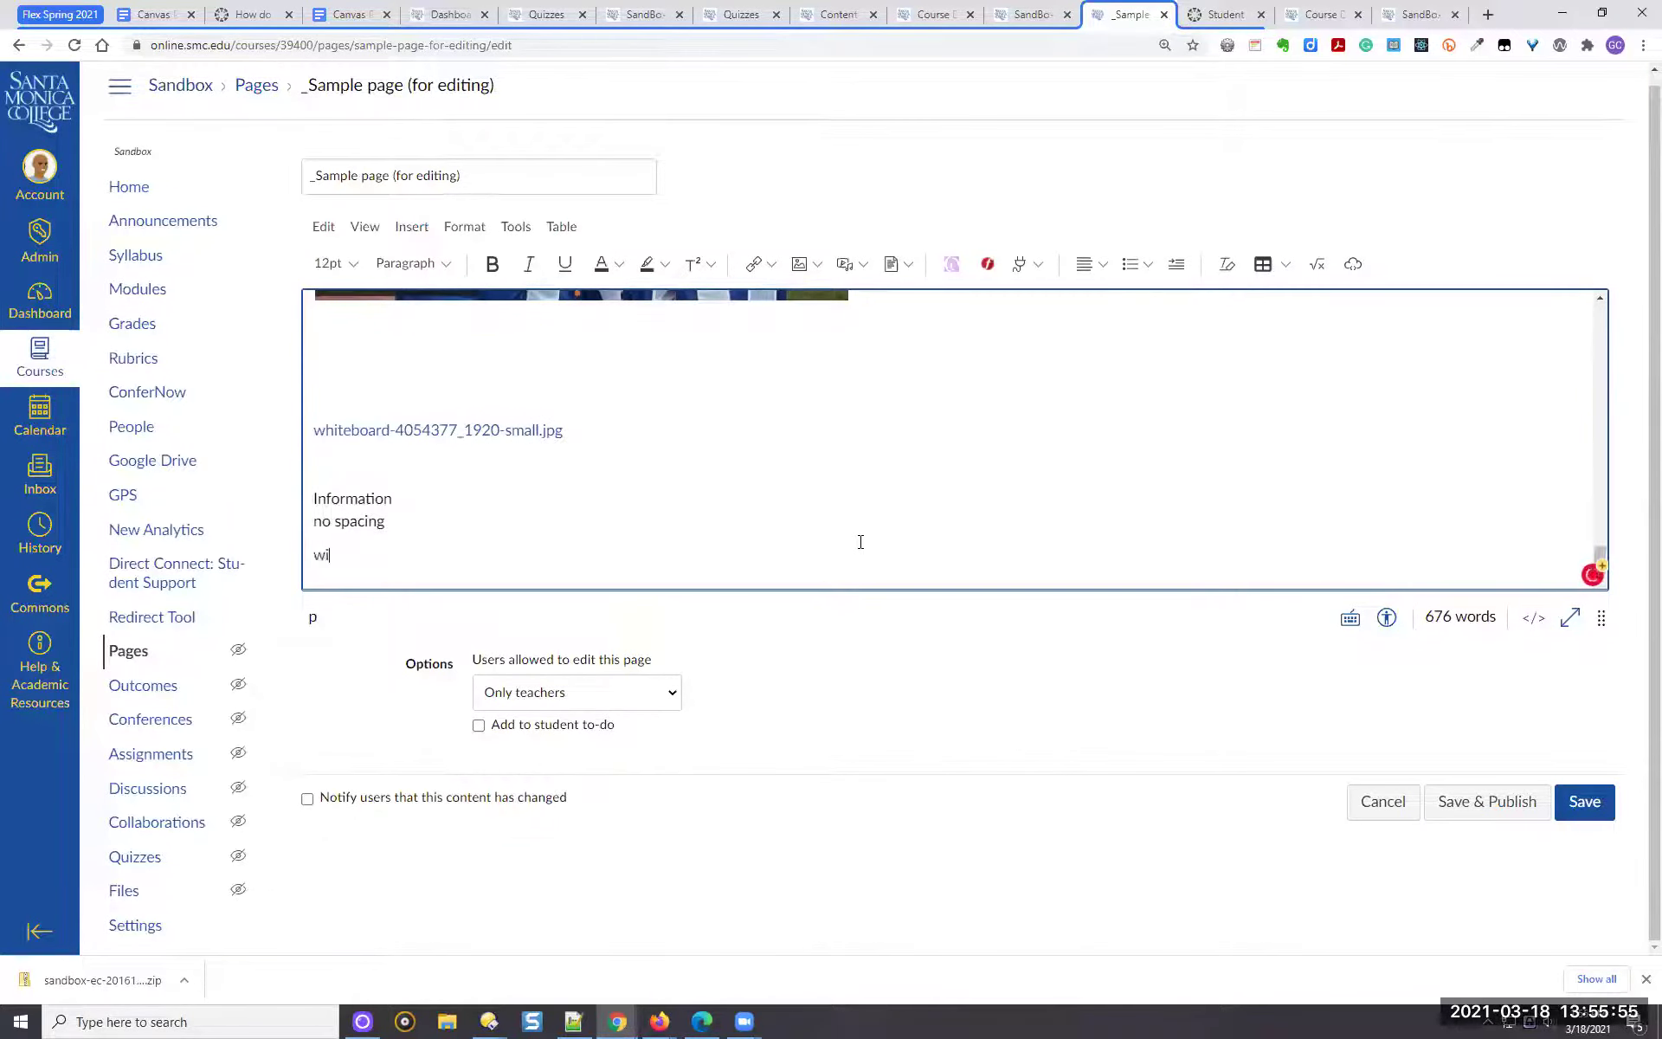
pyautogui.write('th')
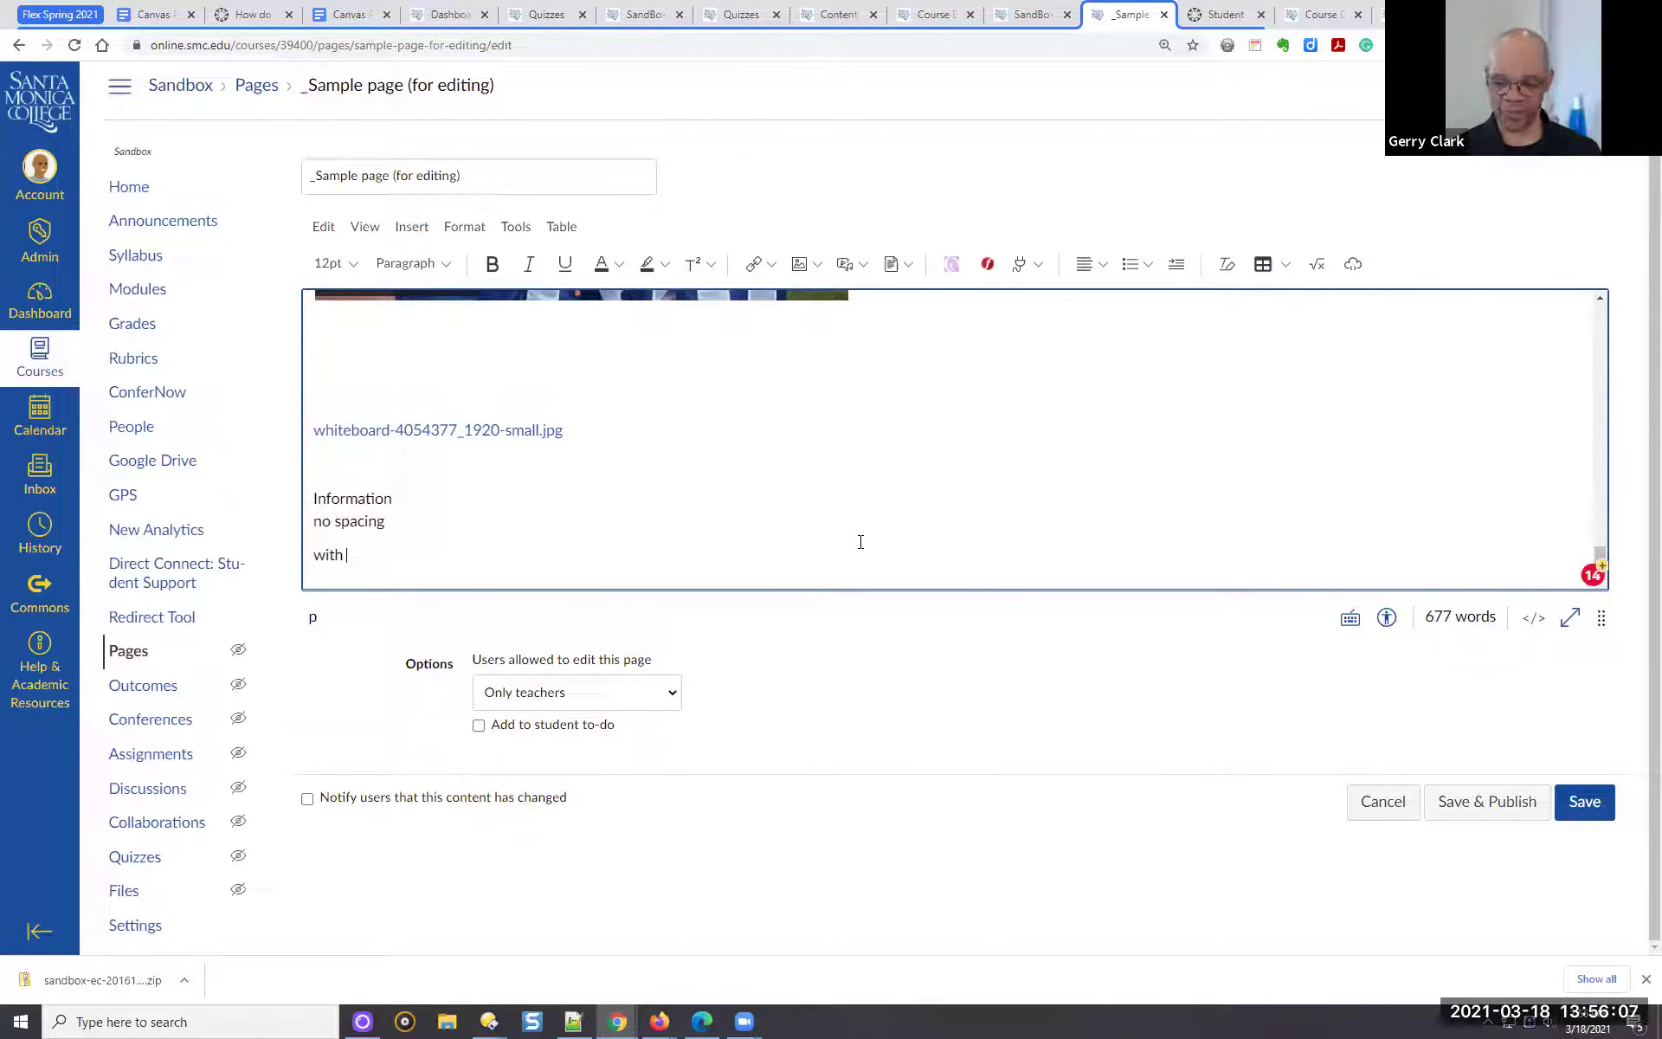
pyautogui.write('space')
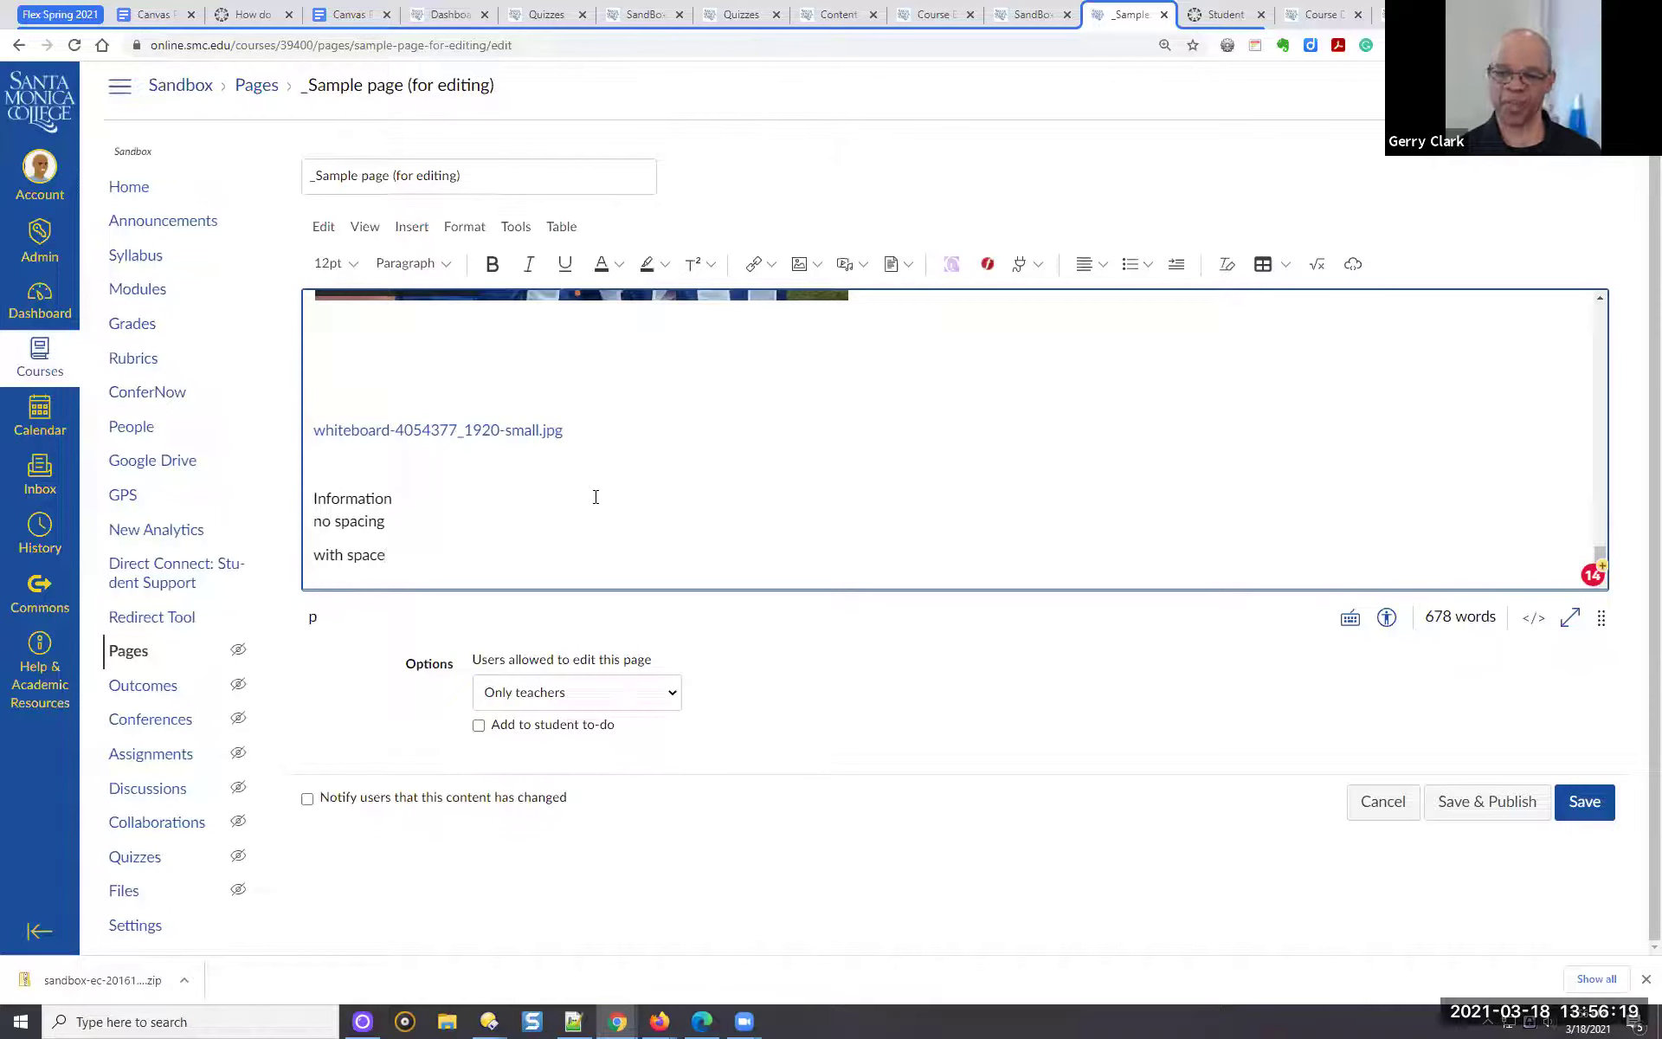
# Add a new paragraph reading "no space", "between", "these" and "lines", each on its own line separated by line breaks only
pyautogui.press('Return')
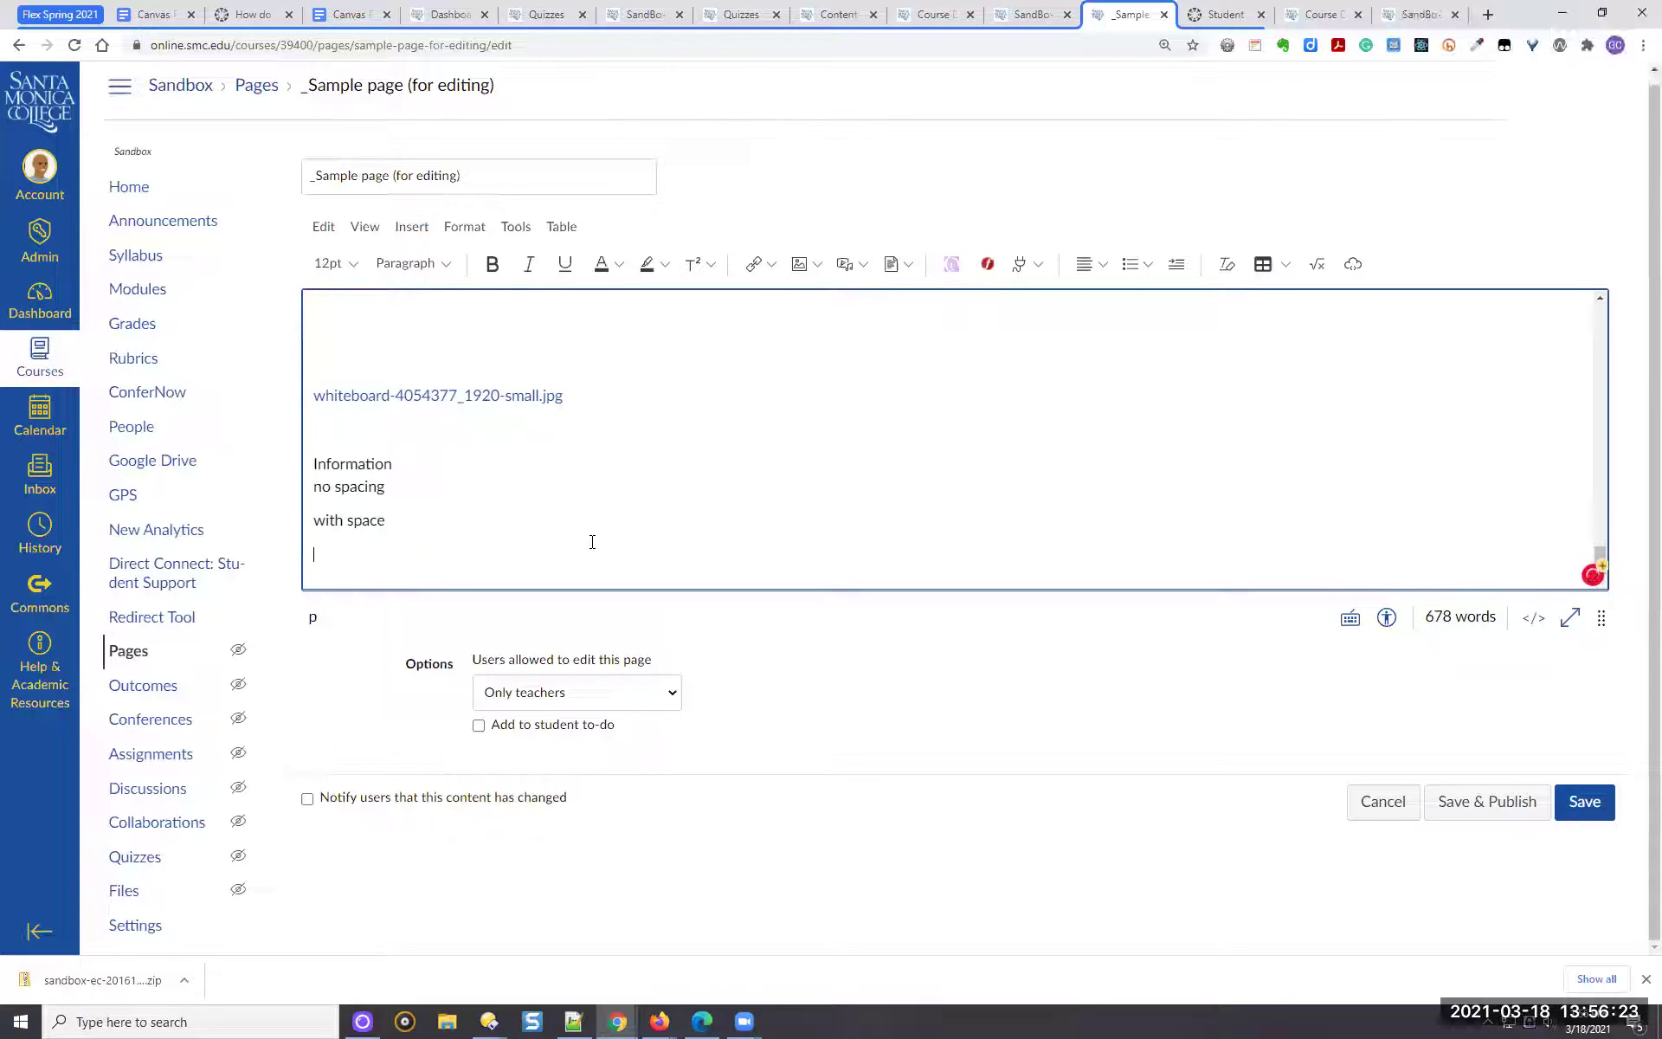
pyautogui.write('no space')
pyautogui.hotkey('shift', 'Return')
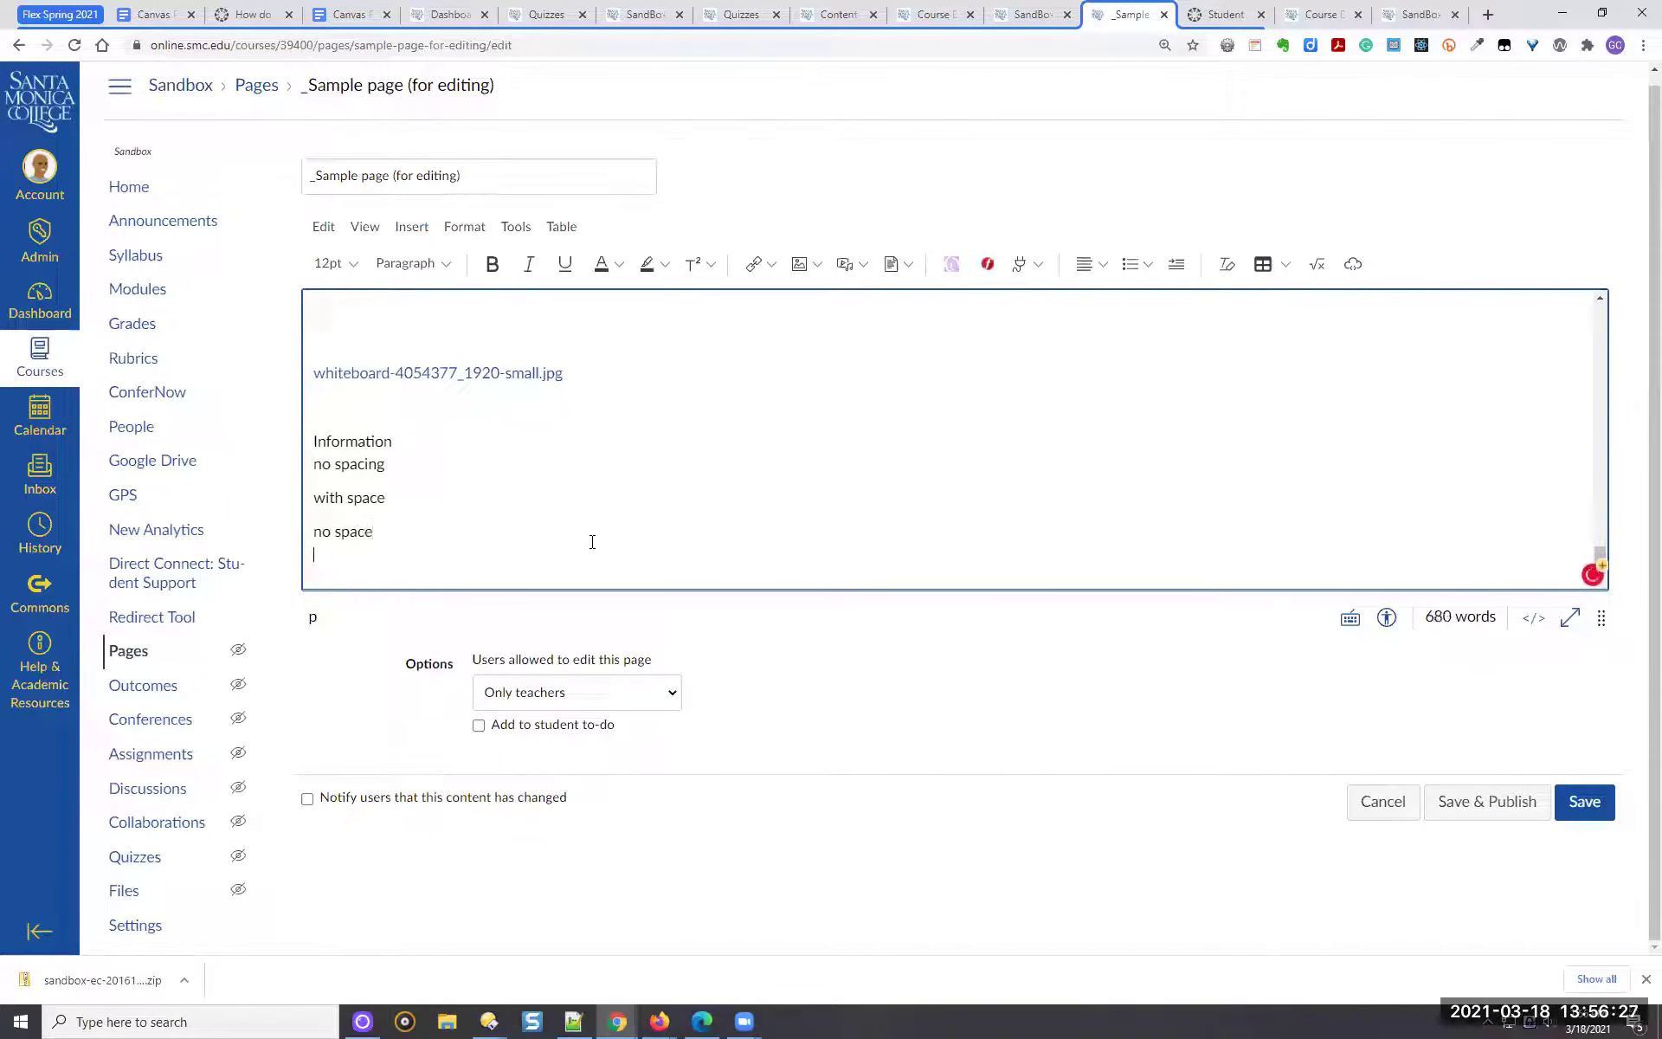
pyautogui.write('between')
pyautogui.hotkey('shift', 'Return')
pyautogui.write('there')
pyautogui.press('BackSpace')
pyautogui.write('se')
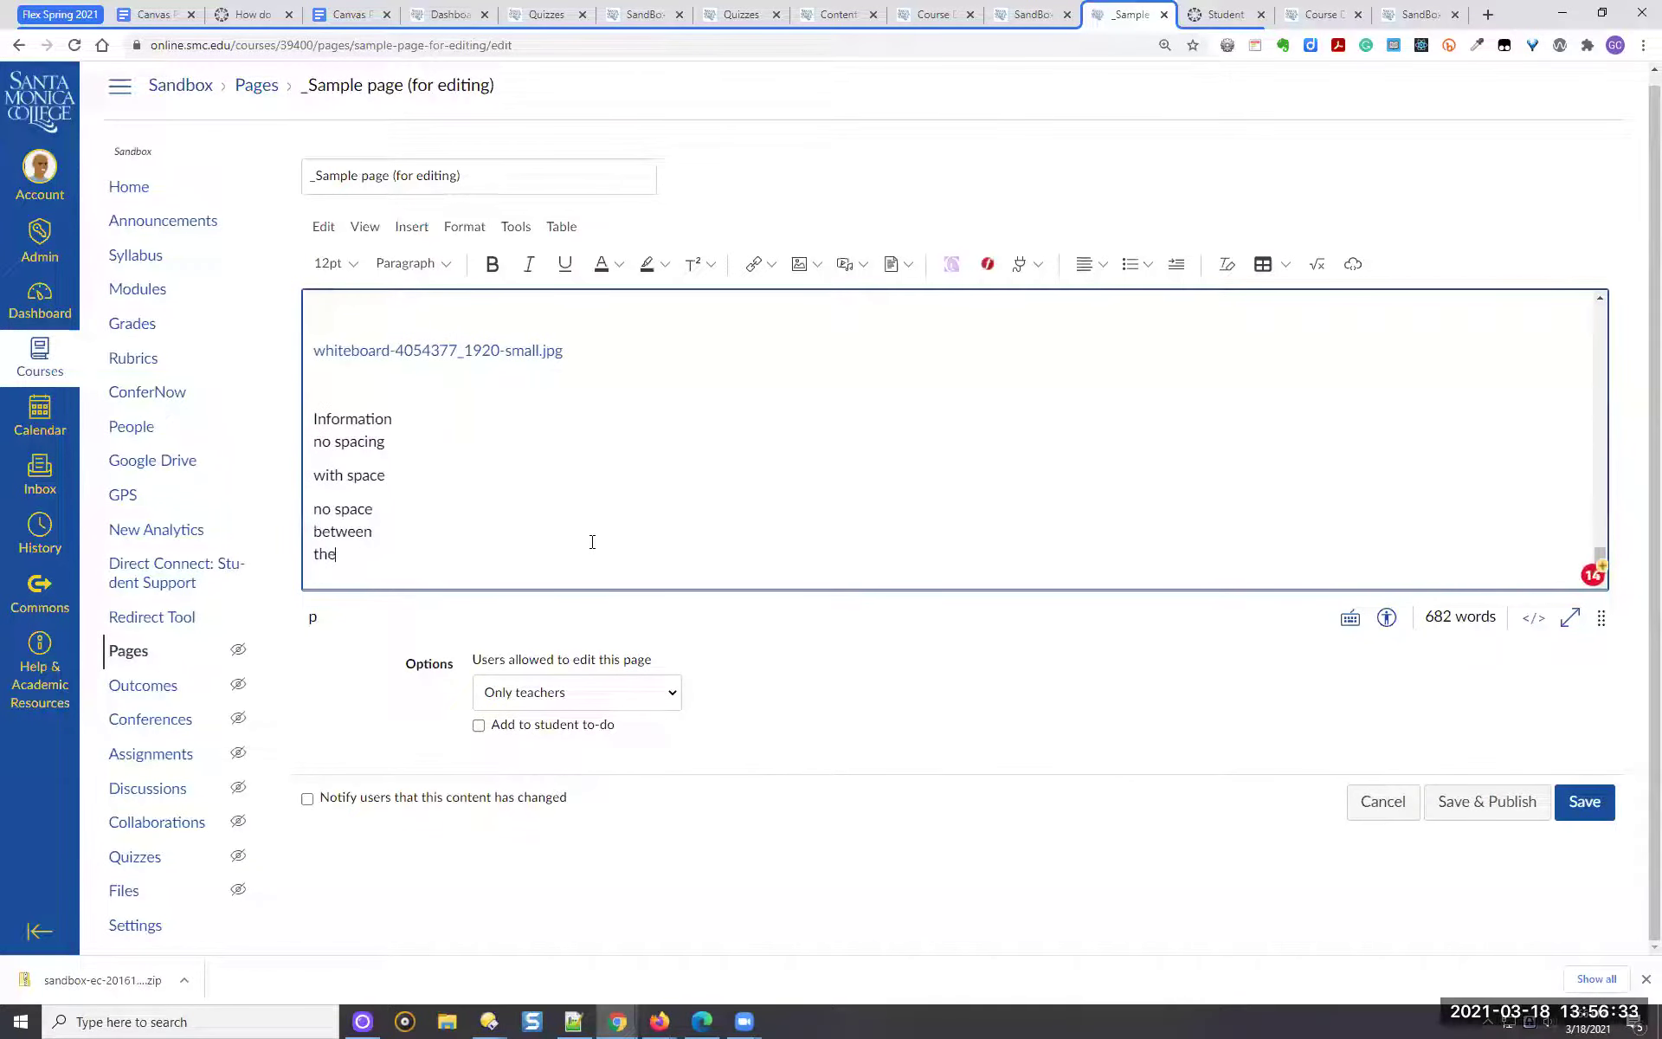
pyautogui.hotkey('shift', 'Return')
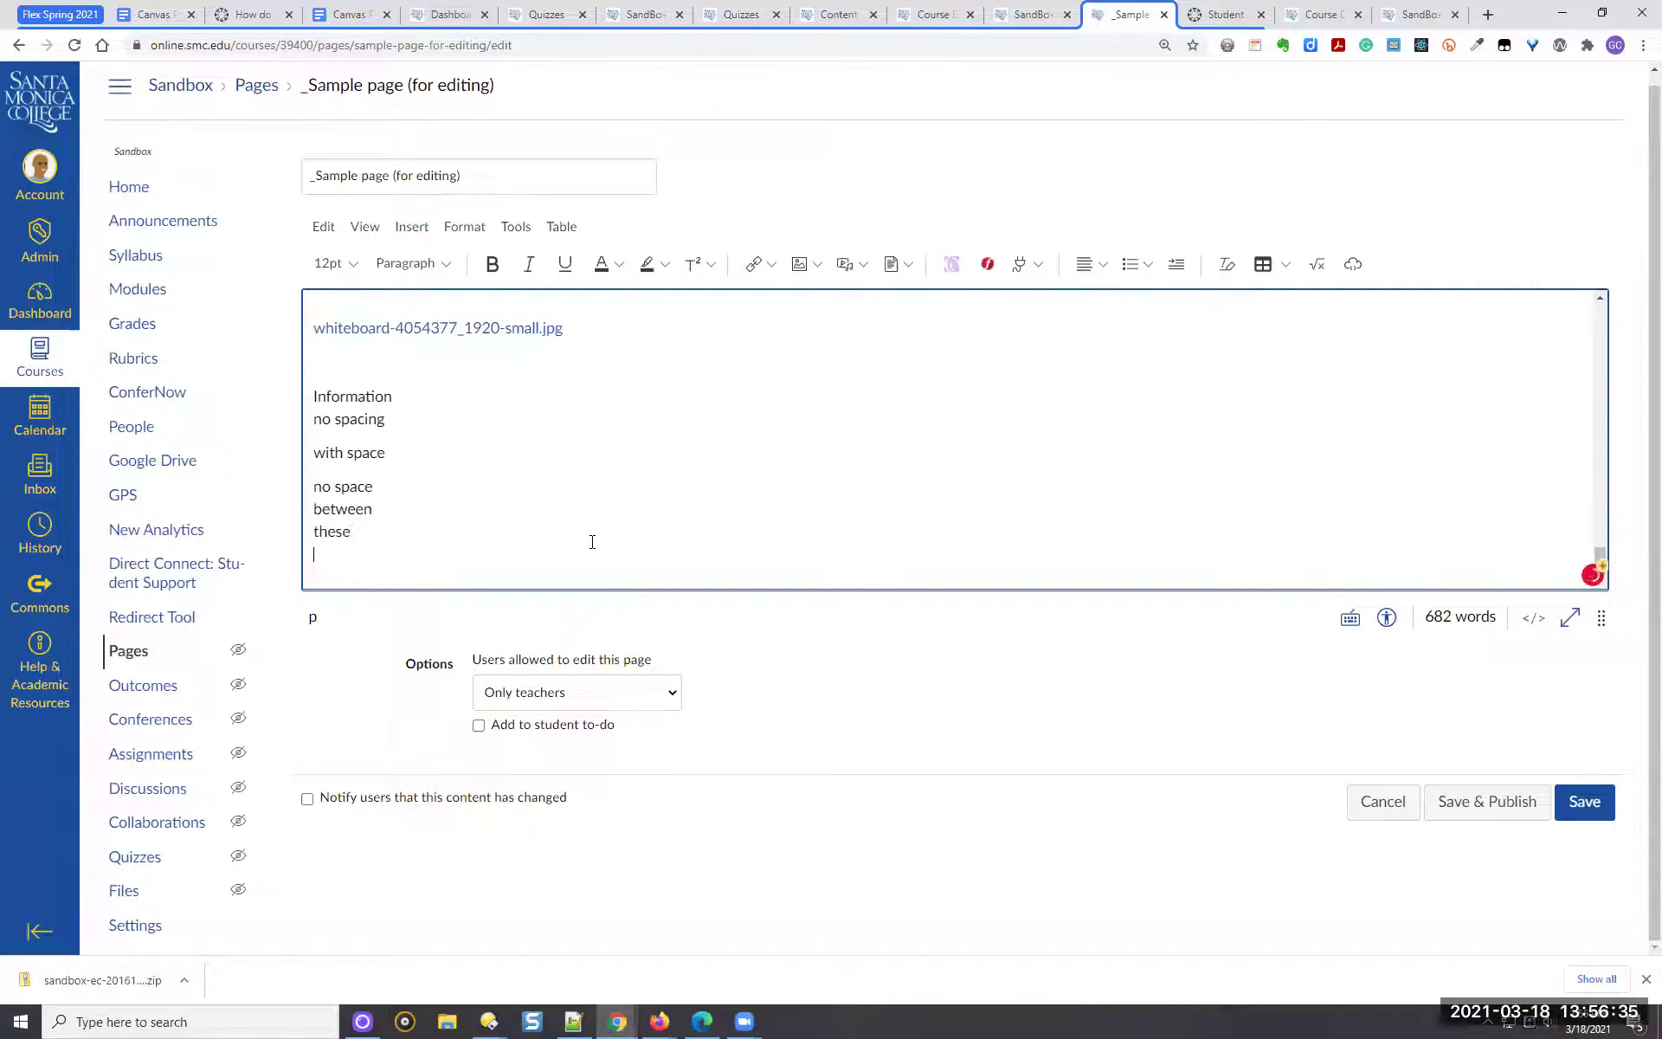
pyautogui.write('lines')
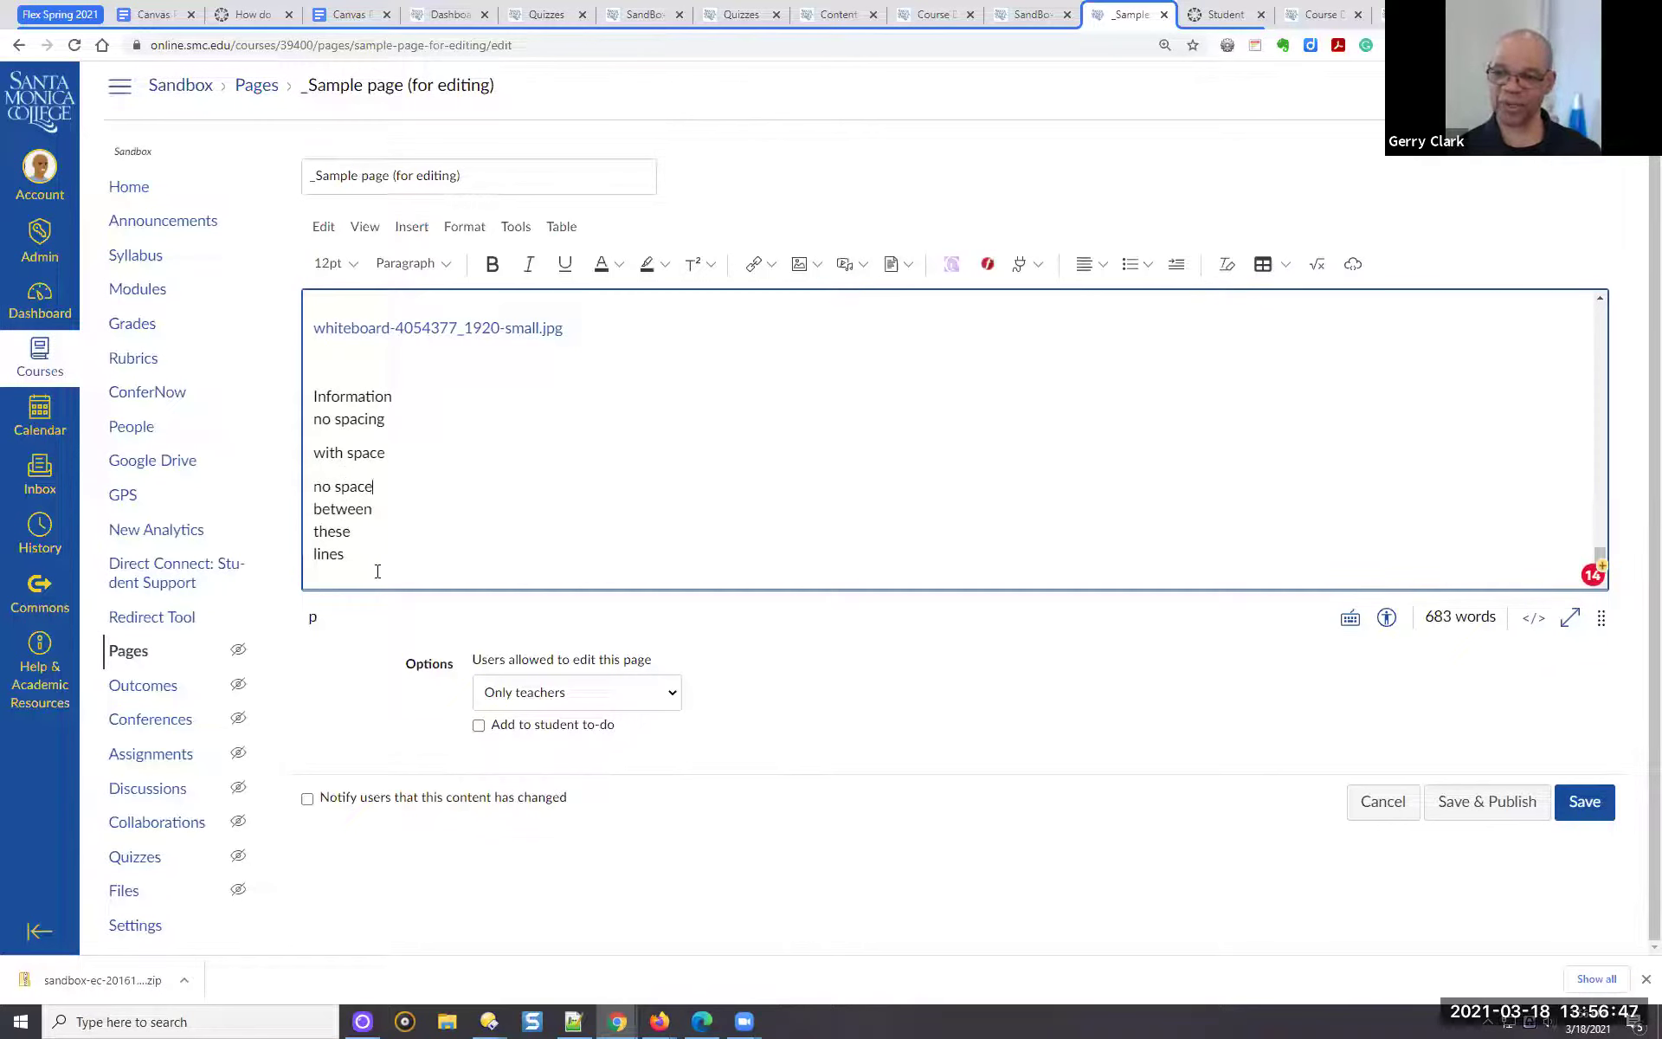
# Add "normal space" as a new paragraph below the "lines" line
pyautogui.press('Return')
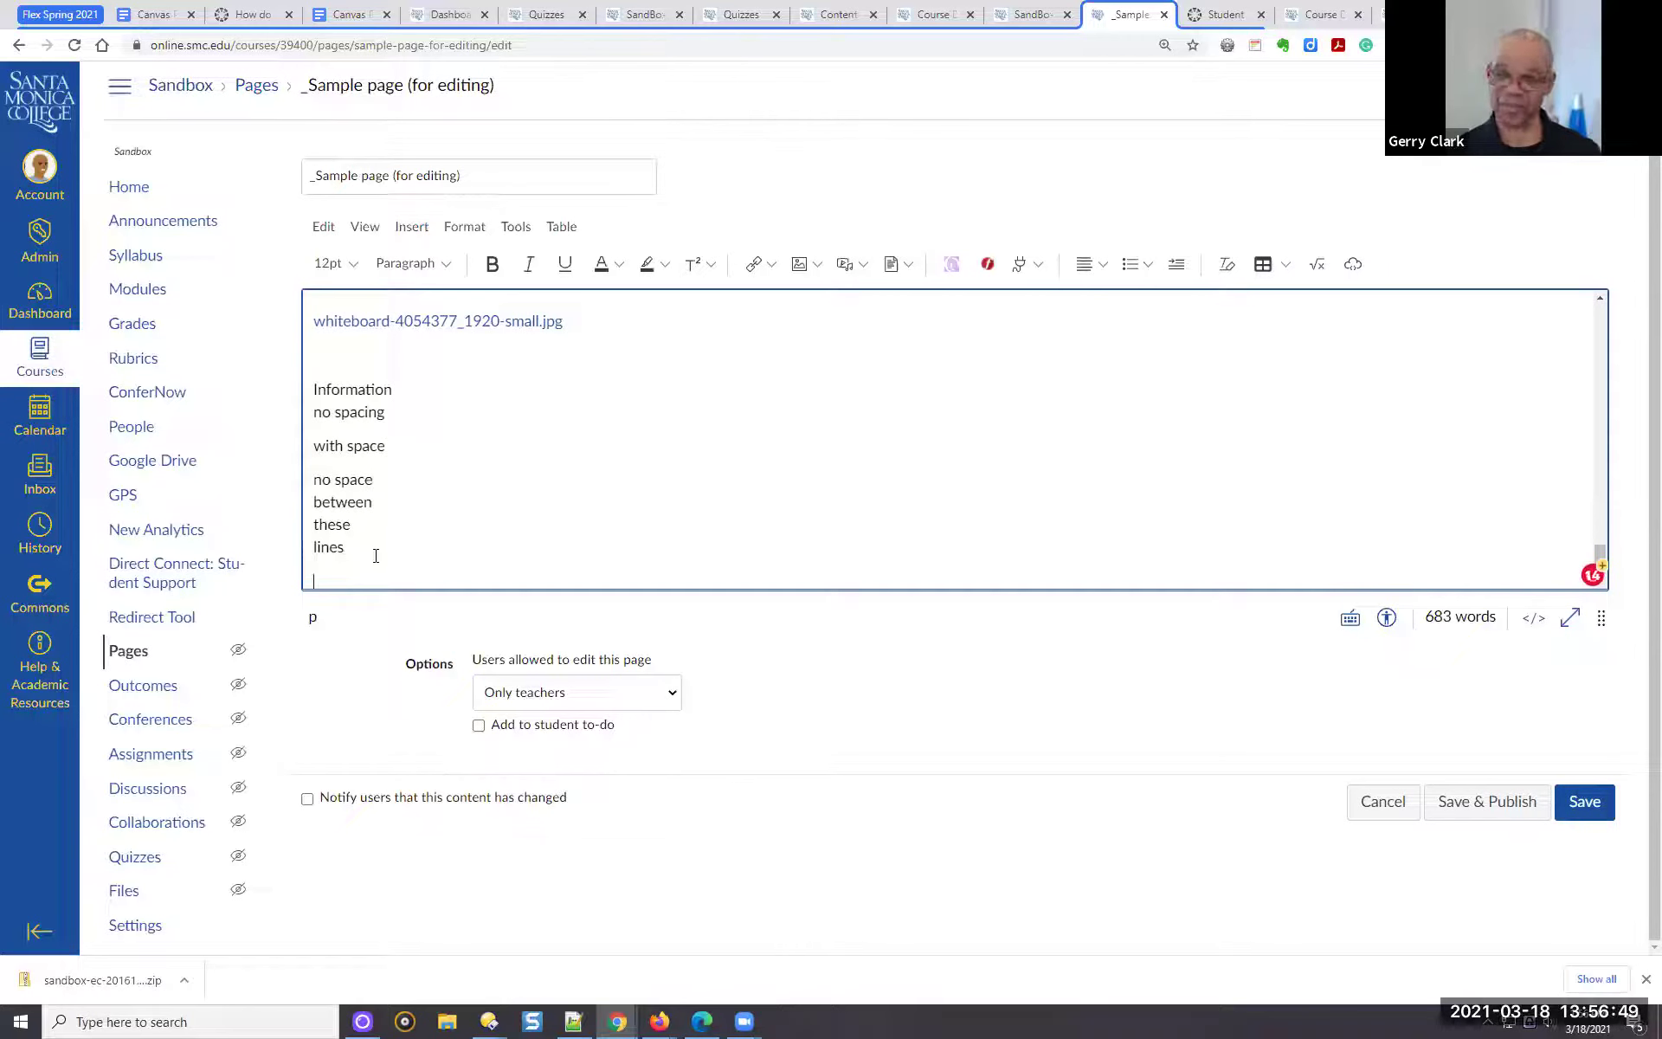
pyautogui.write('normal')
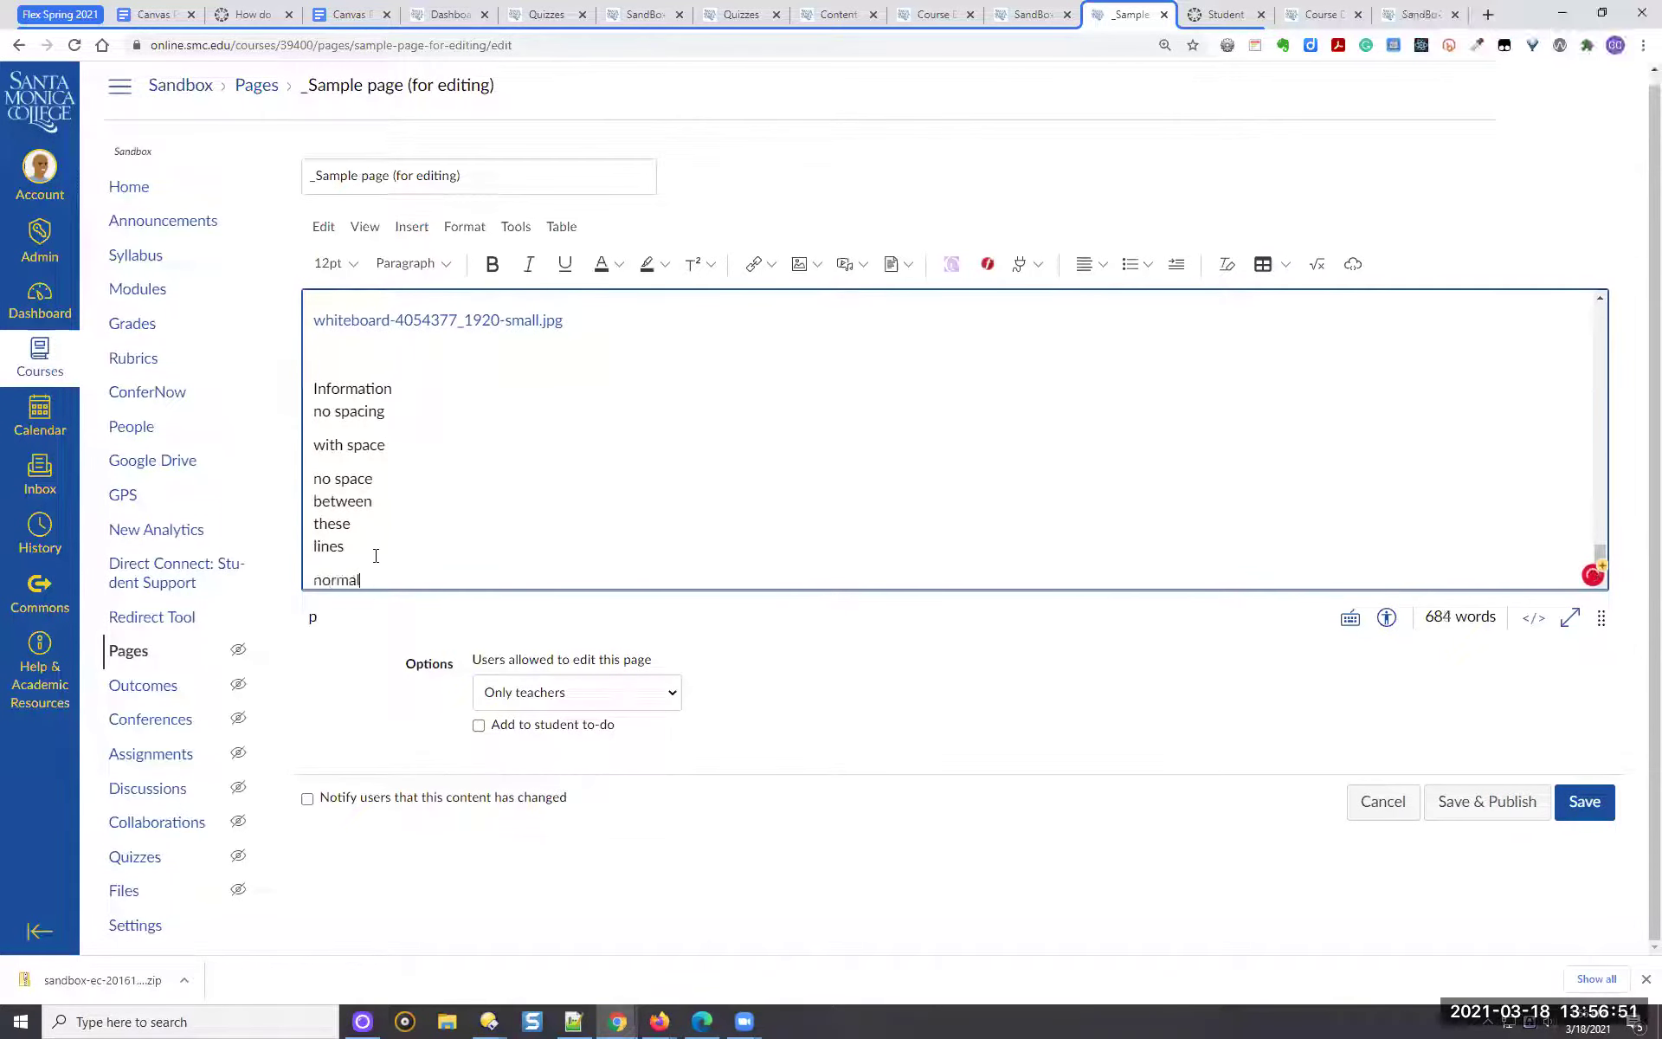
pyautogui.write(' spavce')
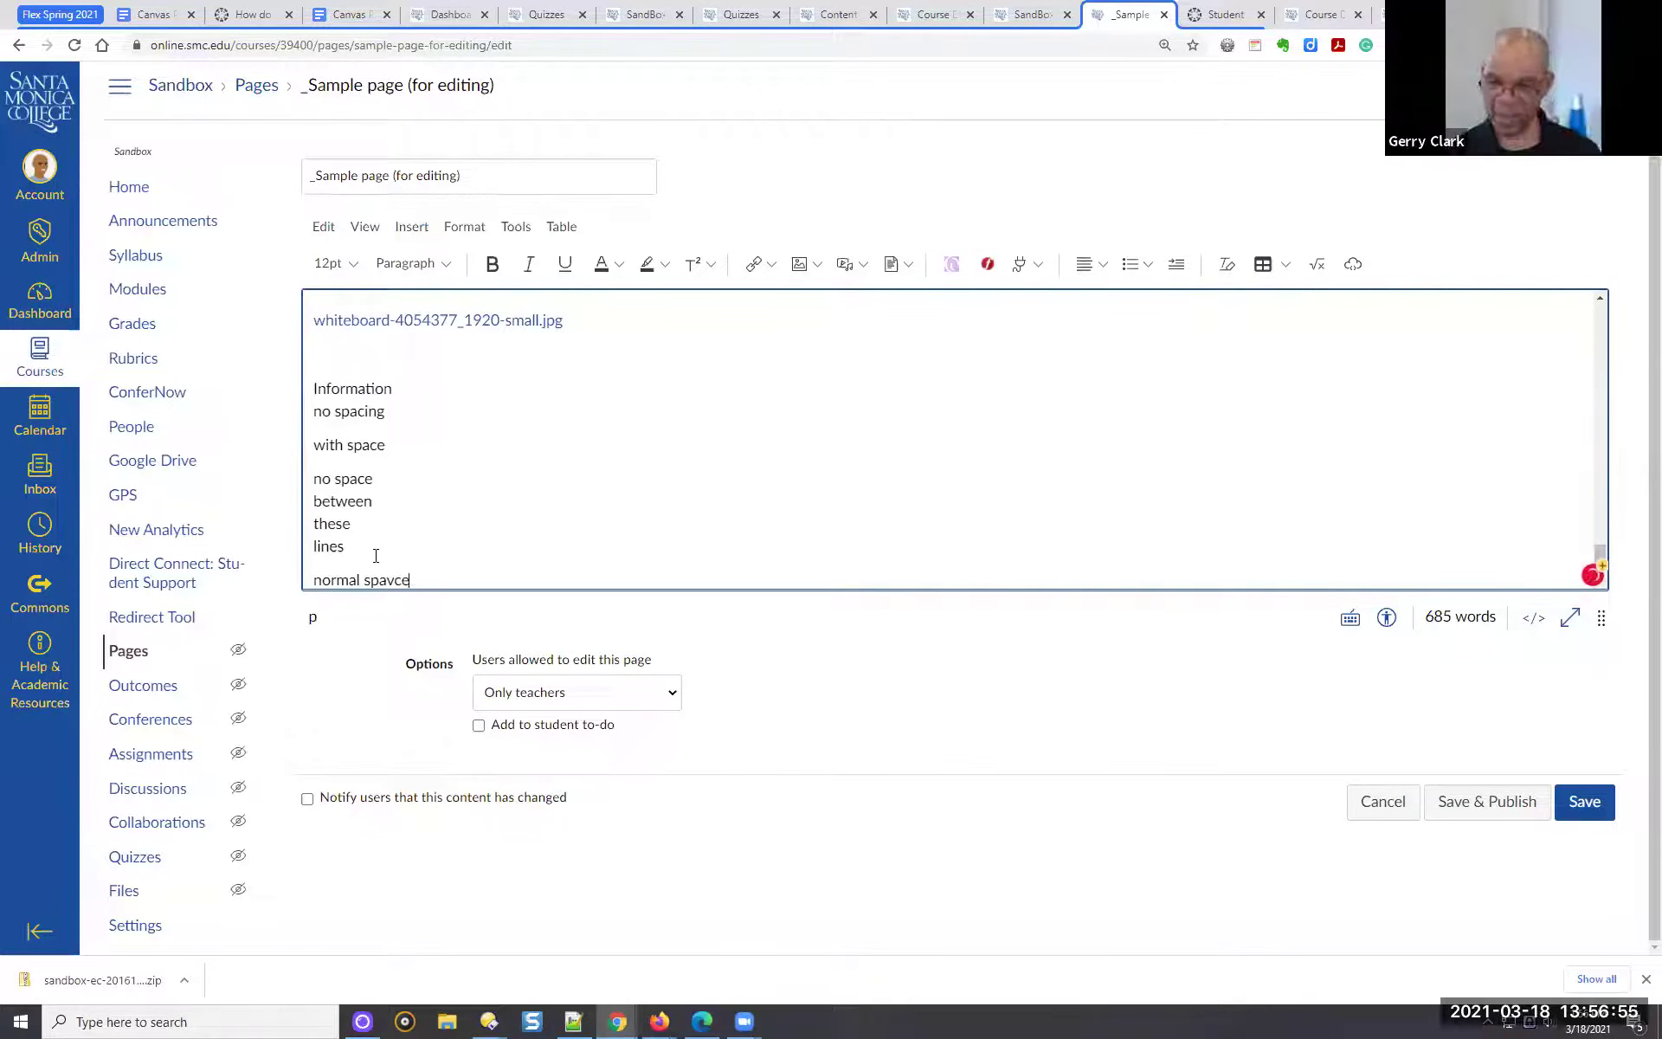
pyautogui.press('BackSpace')
pyautogui.press('BackSpace')
pyautogui.press('BackSpace')
pyautogui.write('ce')
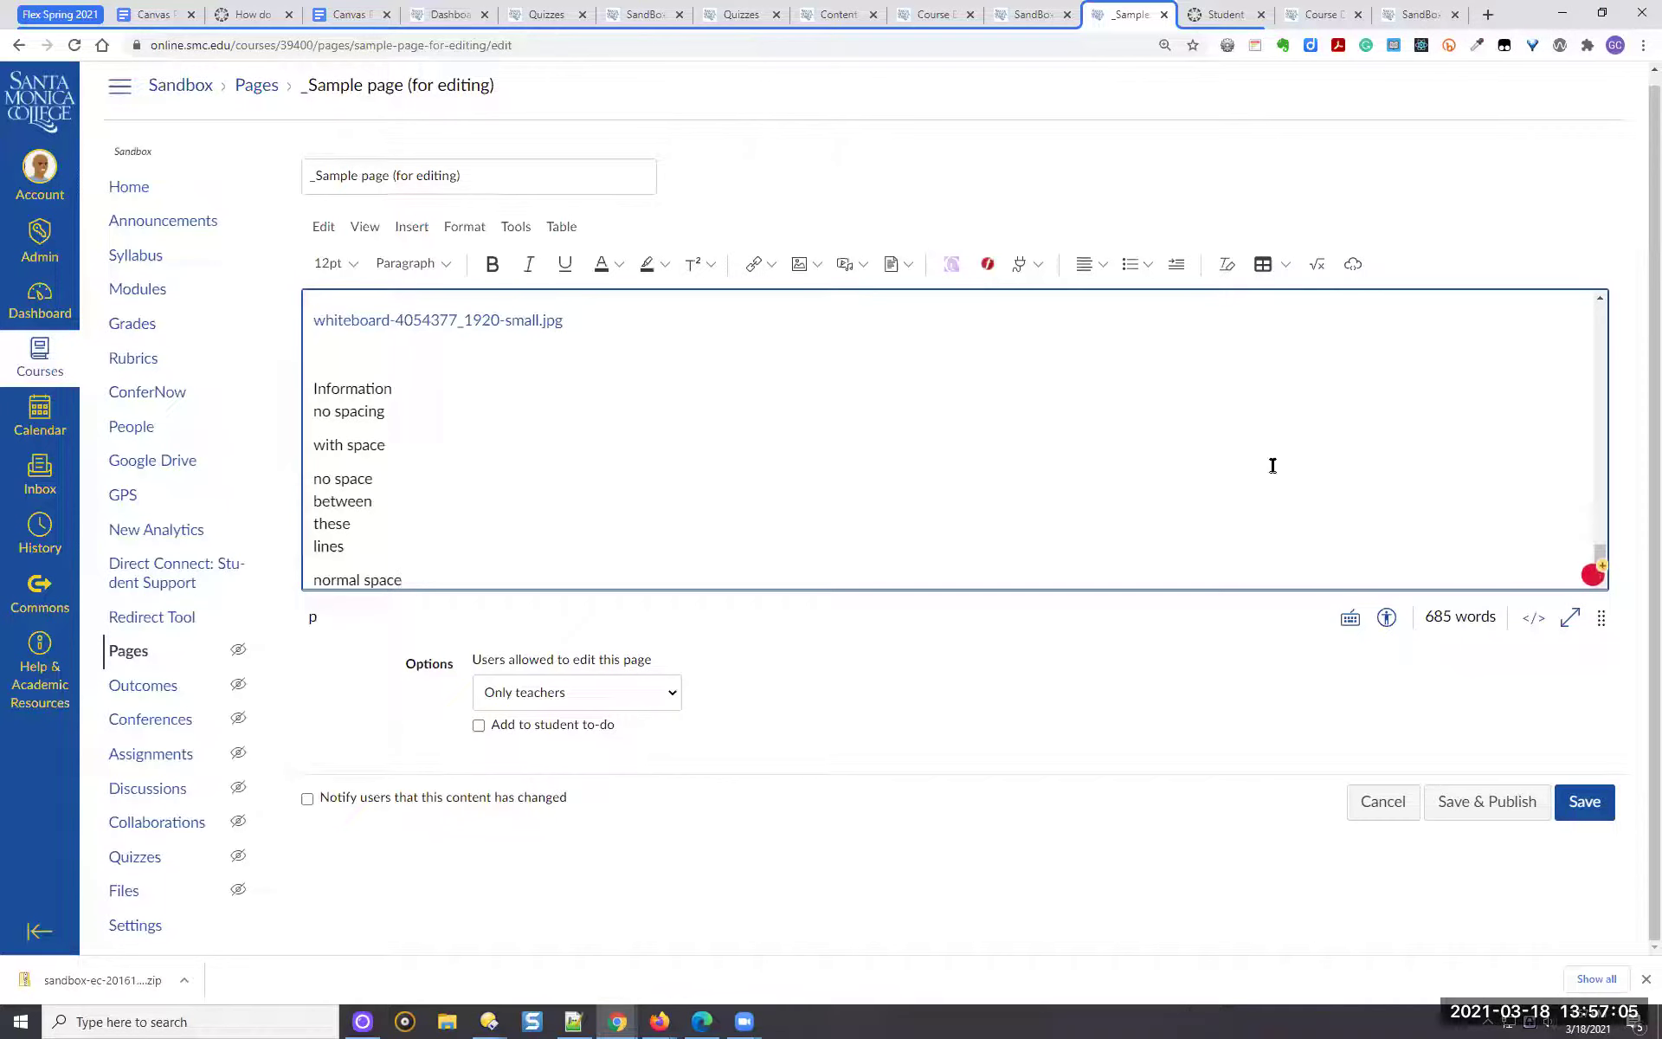
# Turn the four lines from "no space" to "lines" into a bulleted list item
pyautogui.scroll(-1, 1126, 458)
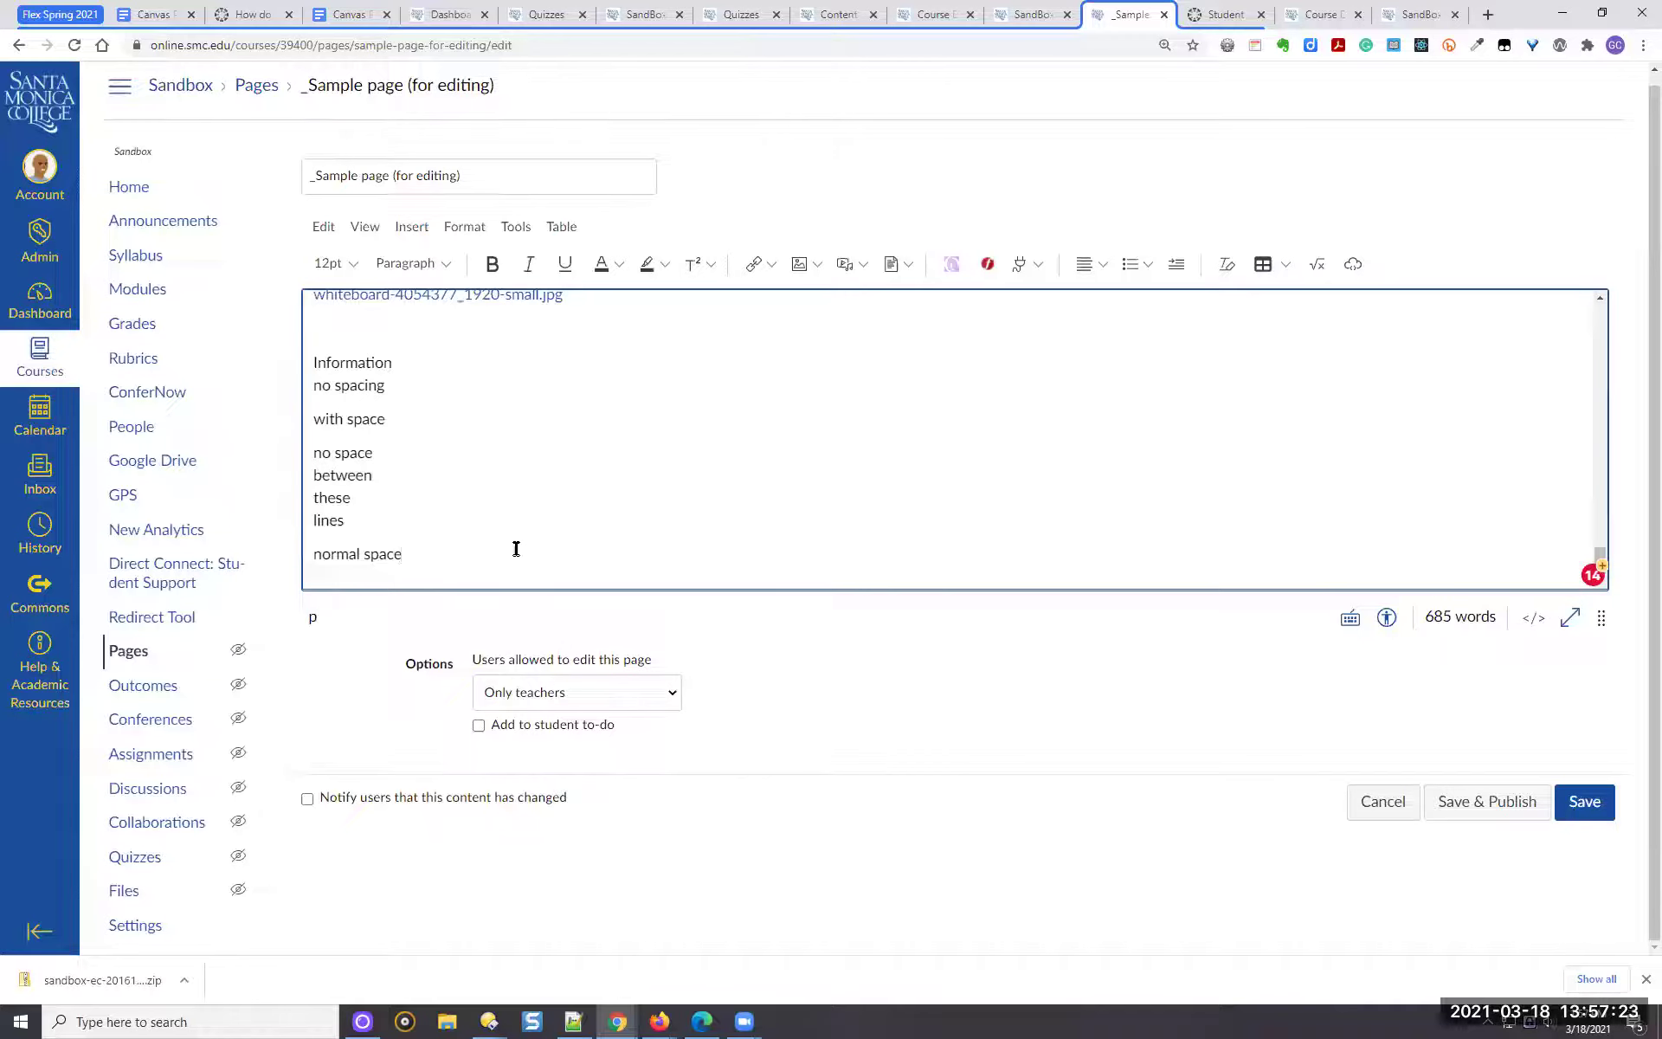
pyautogui.moveTo(367, 523); pyautogui.dragTo(310, 452)
pyautogui.click(1128, 265)
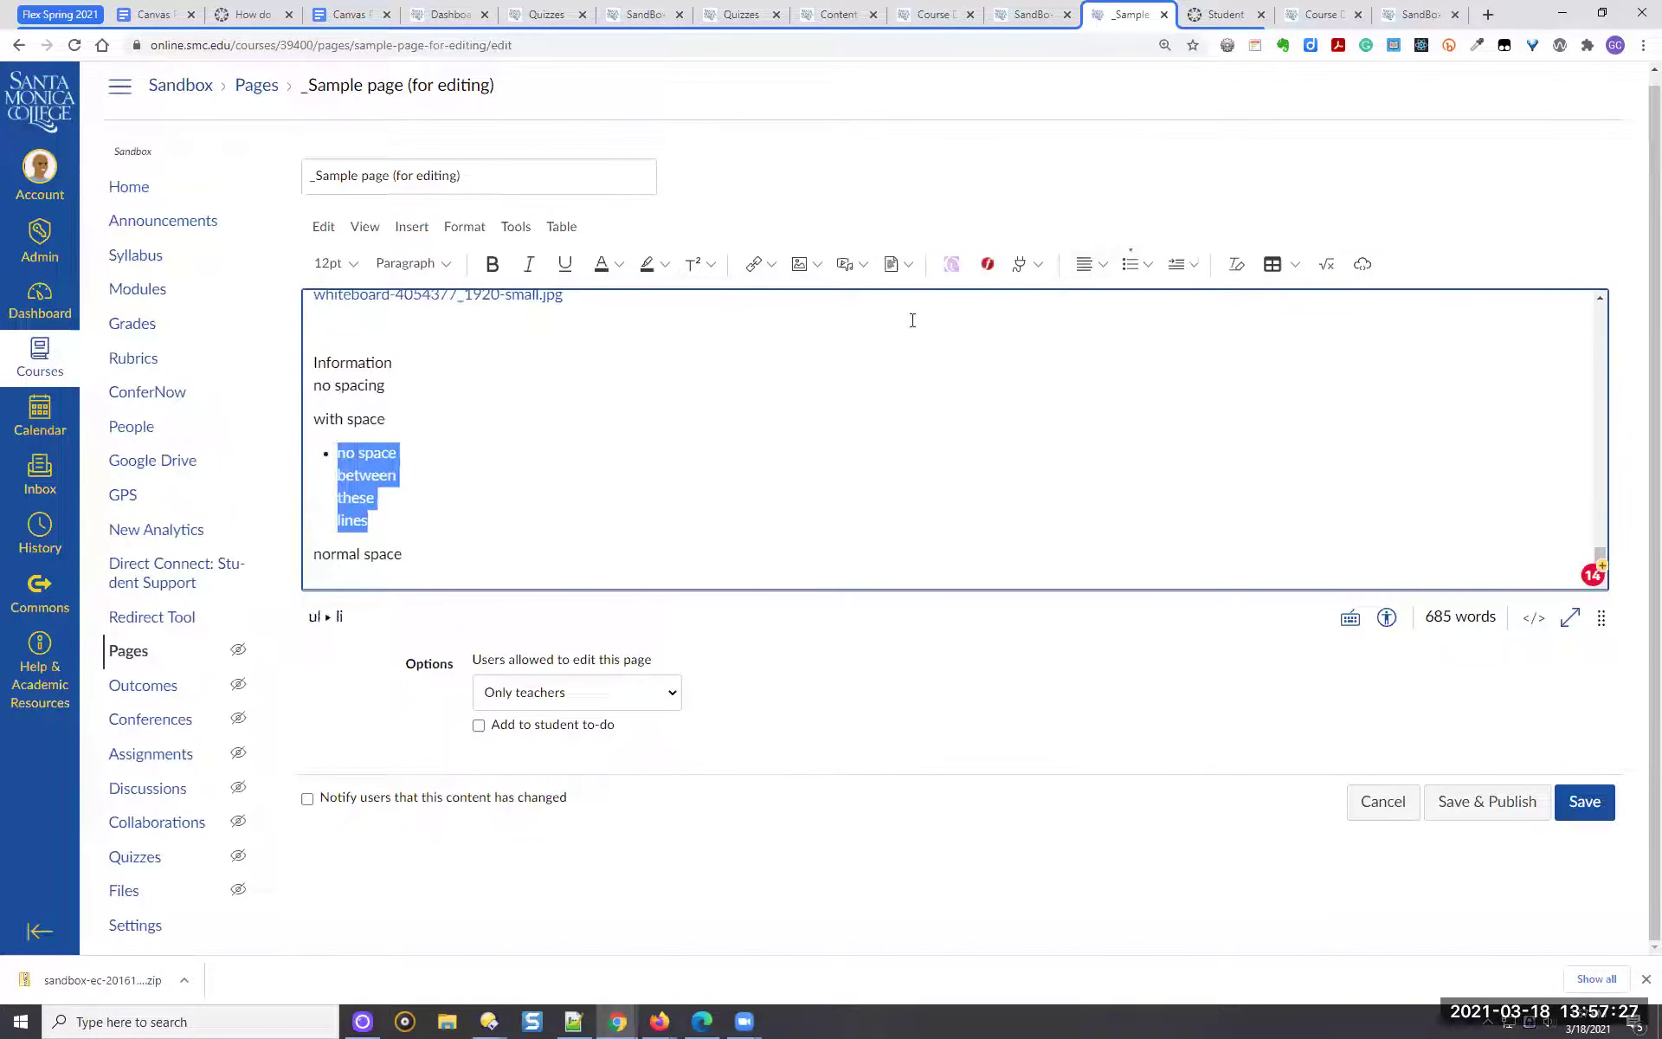
pyautogui.click(388, 522)
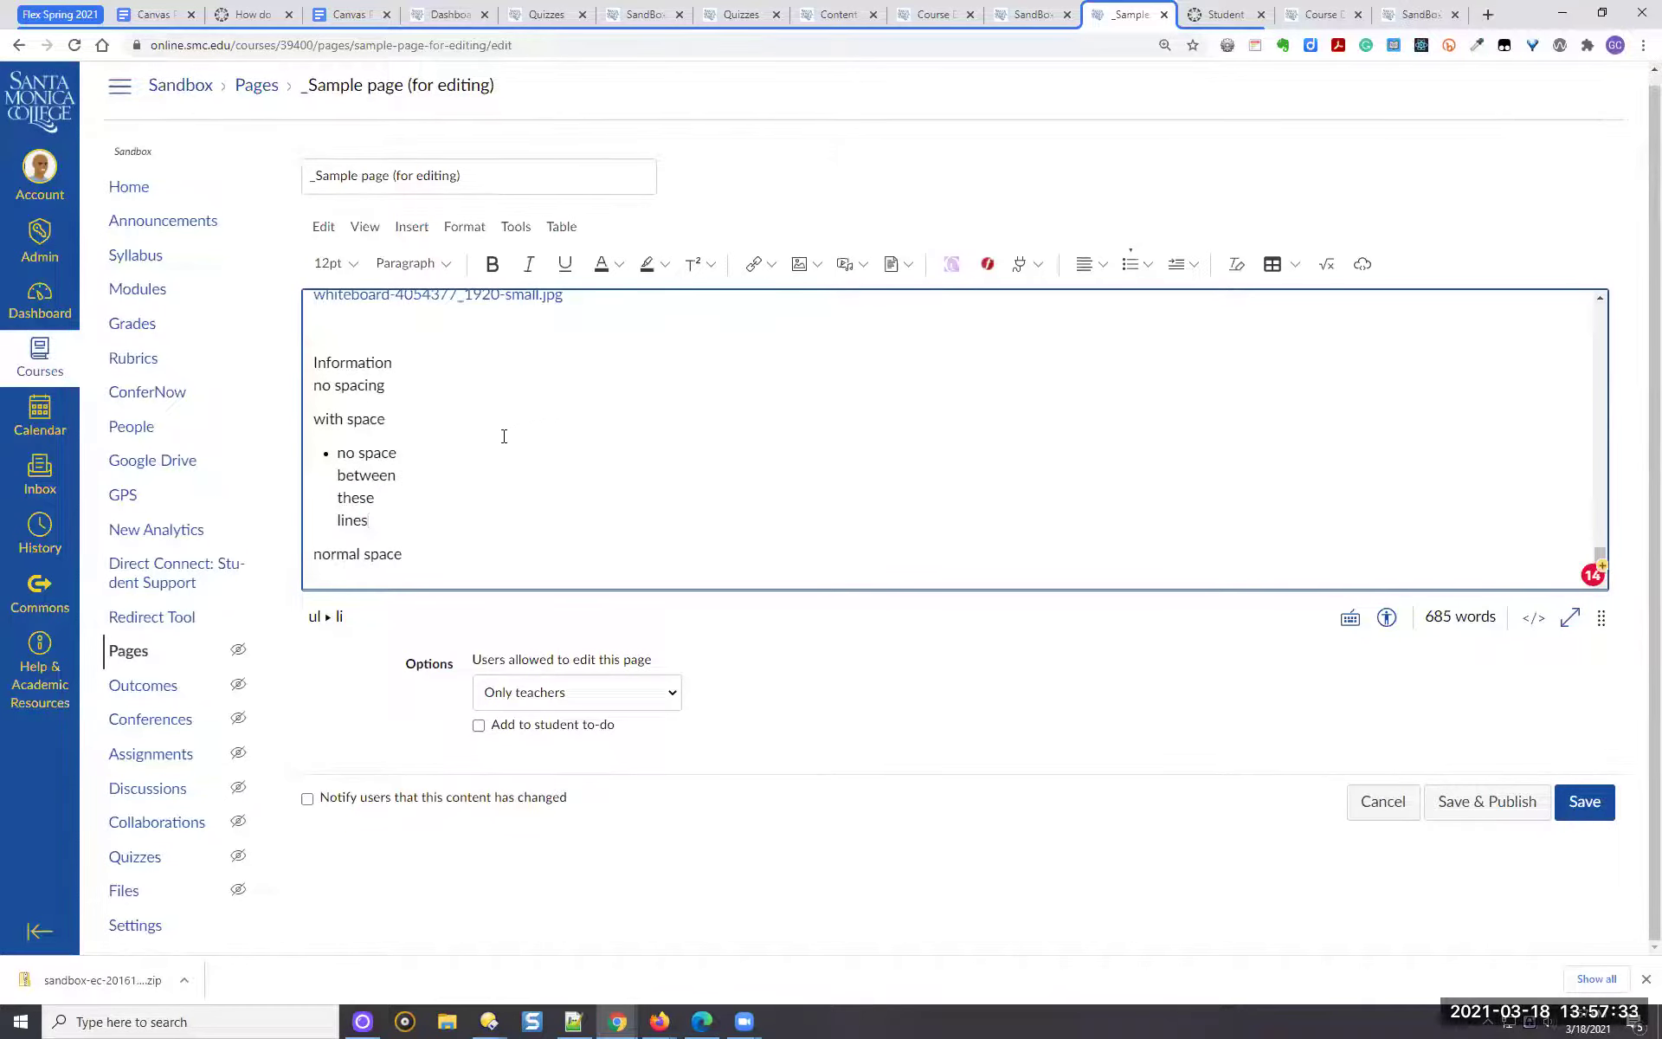
pyautogui.scroll(5, 587, 436)
pyautogui.scroll(-5, 587, 436)
pyautogui.scroll(10, 587, 436)
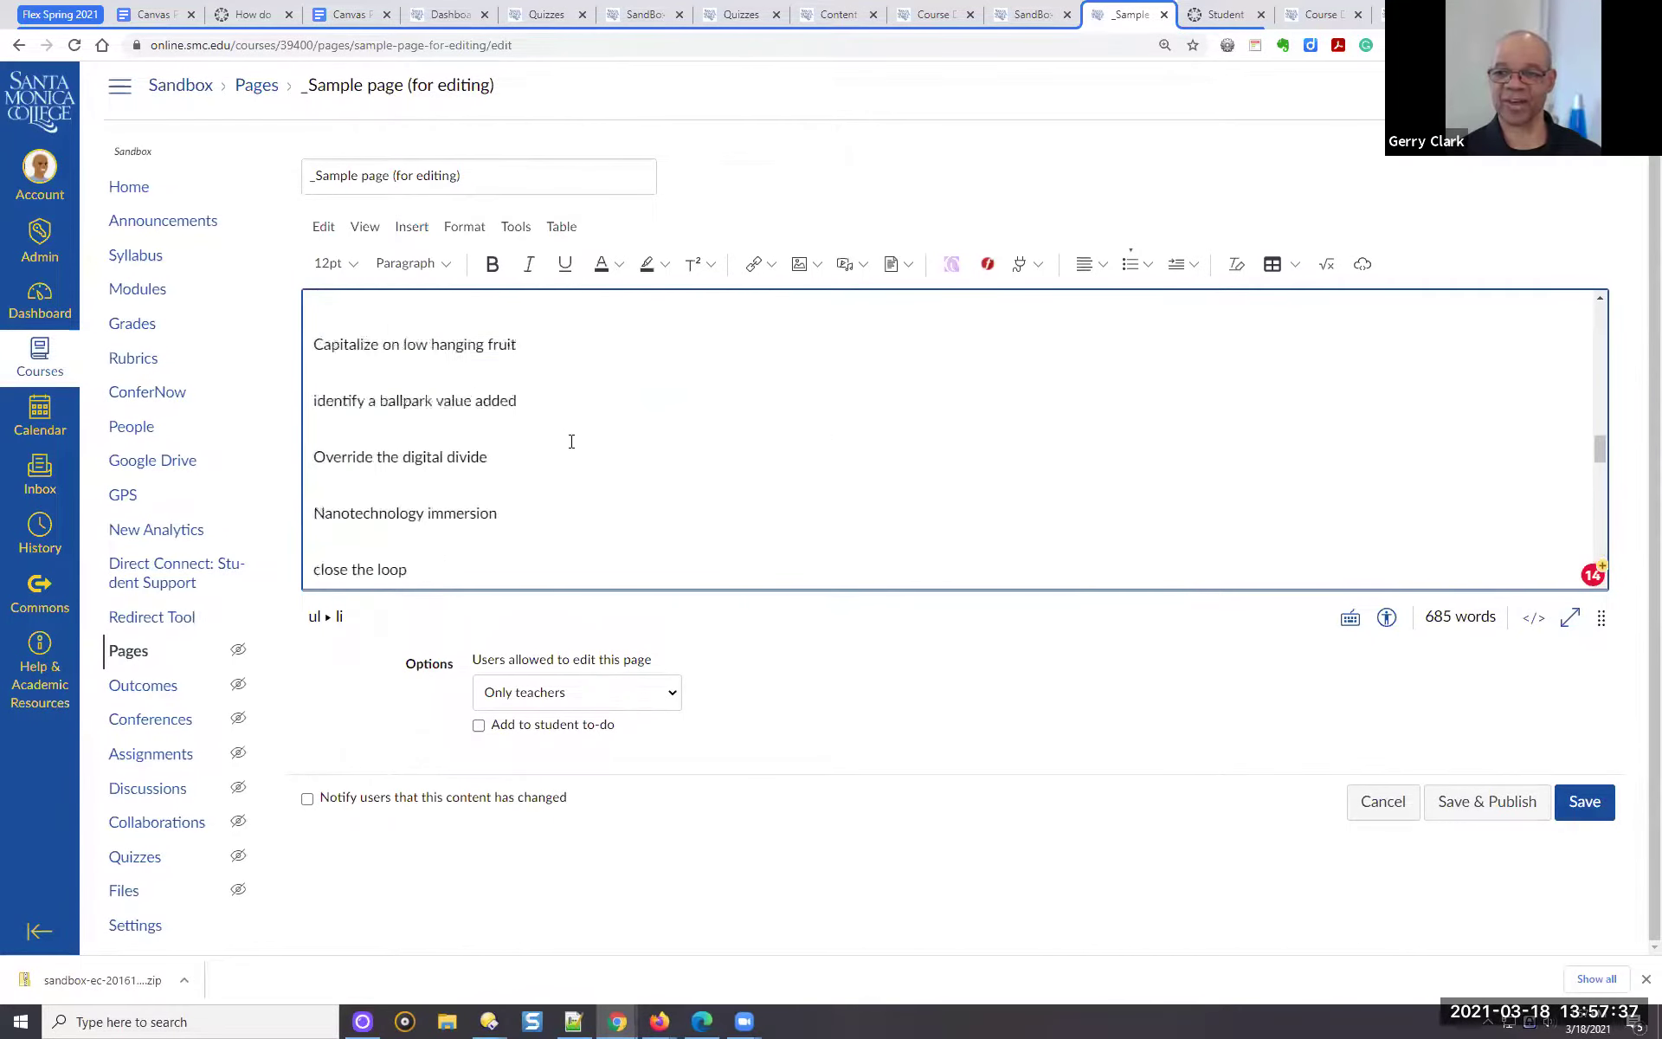
pyautogui.scroll(-10, 568, 447)
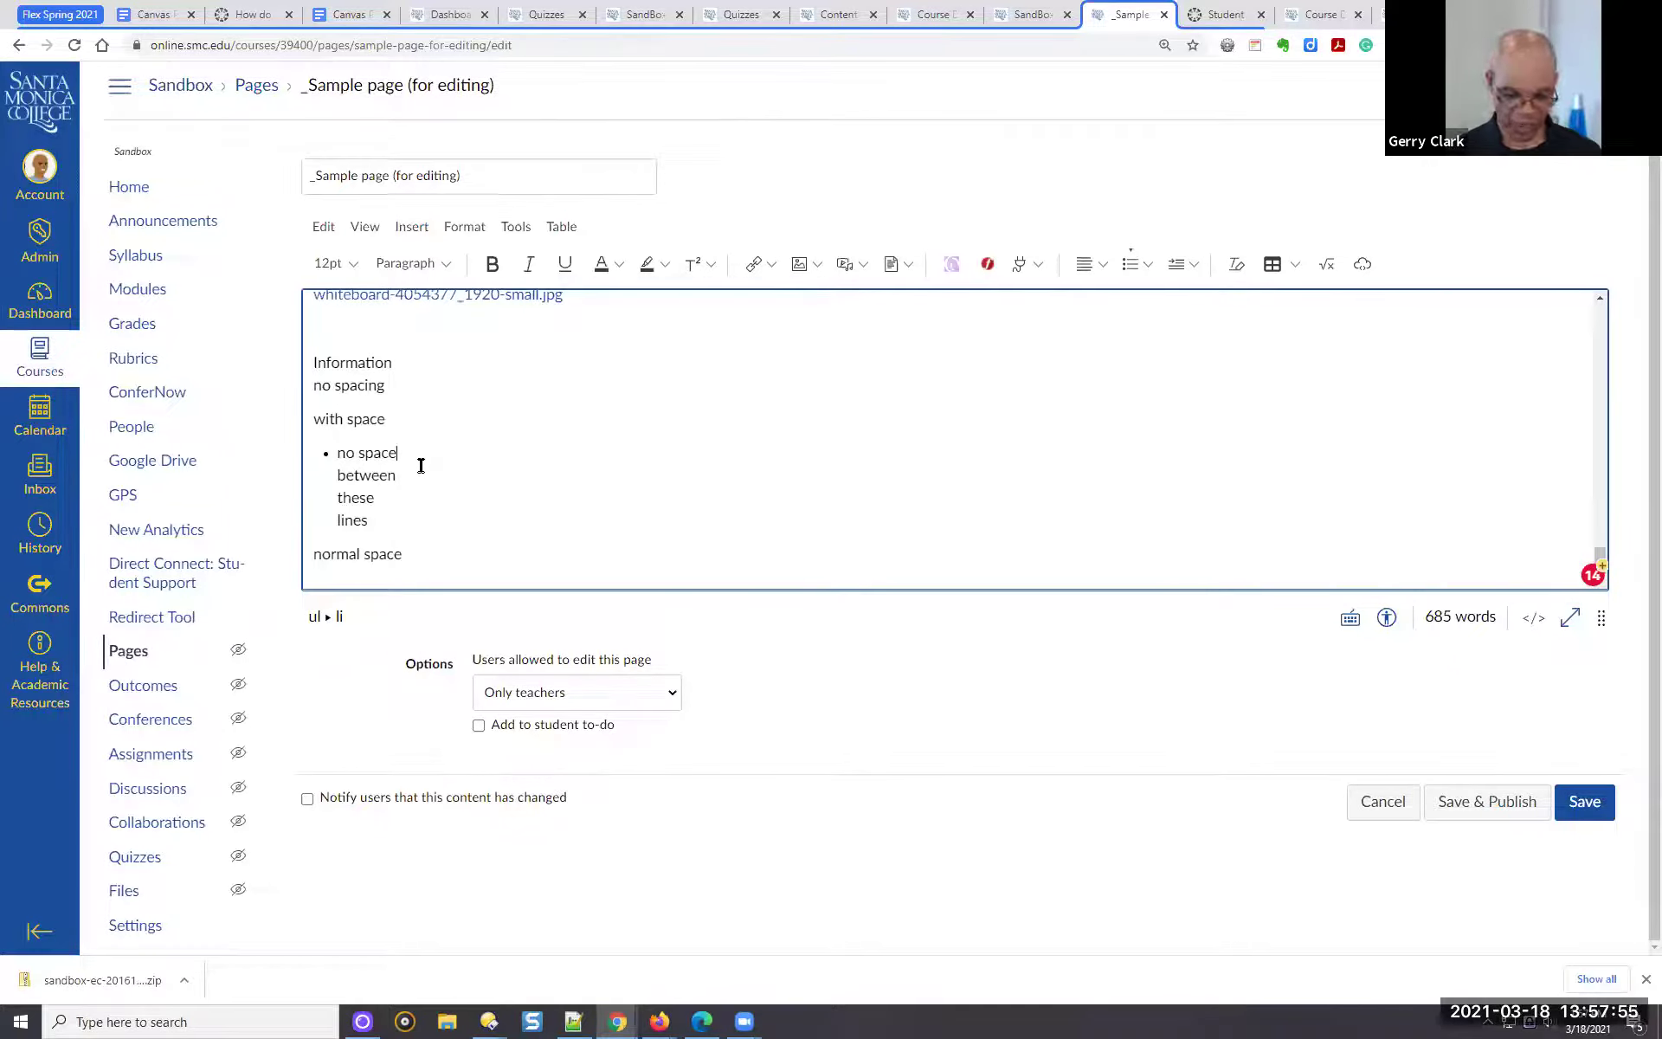
# Try to remove the line break between "no space" and "between" in the bullet, and undo the deletions
pyautogui.press('Delete')
pyautogui.hotkey('ctrl', 'z')
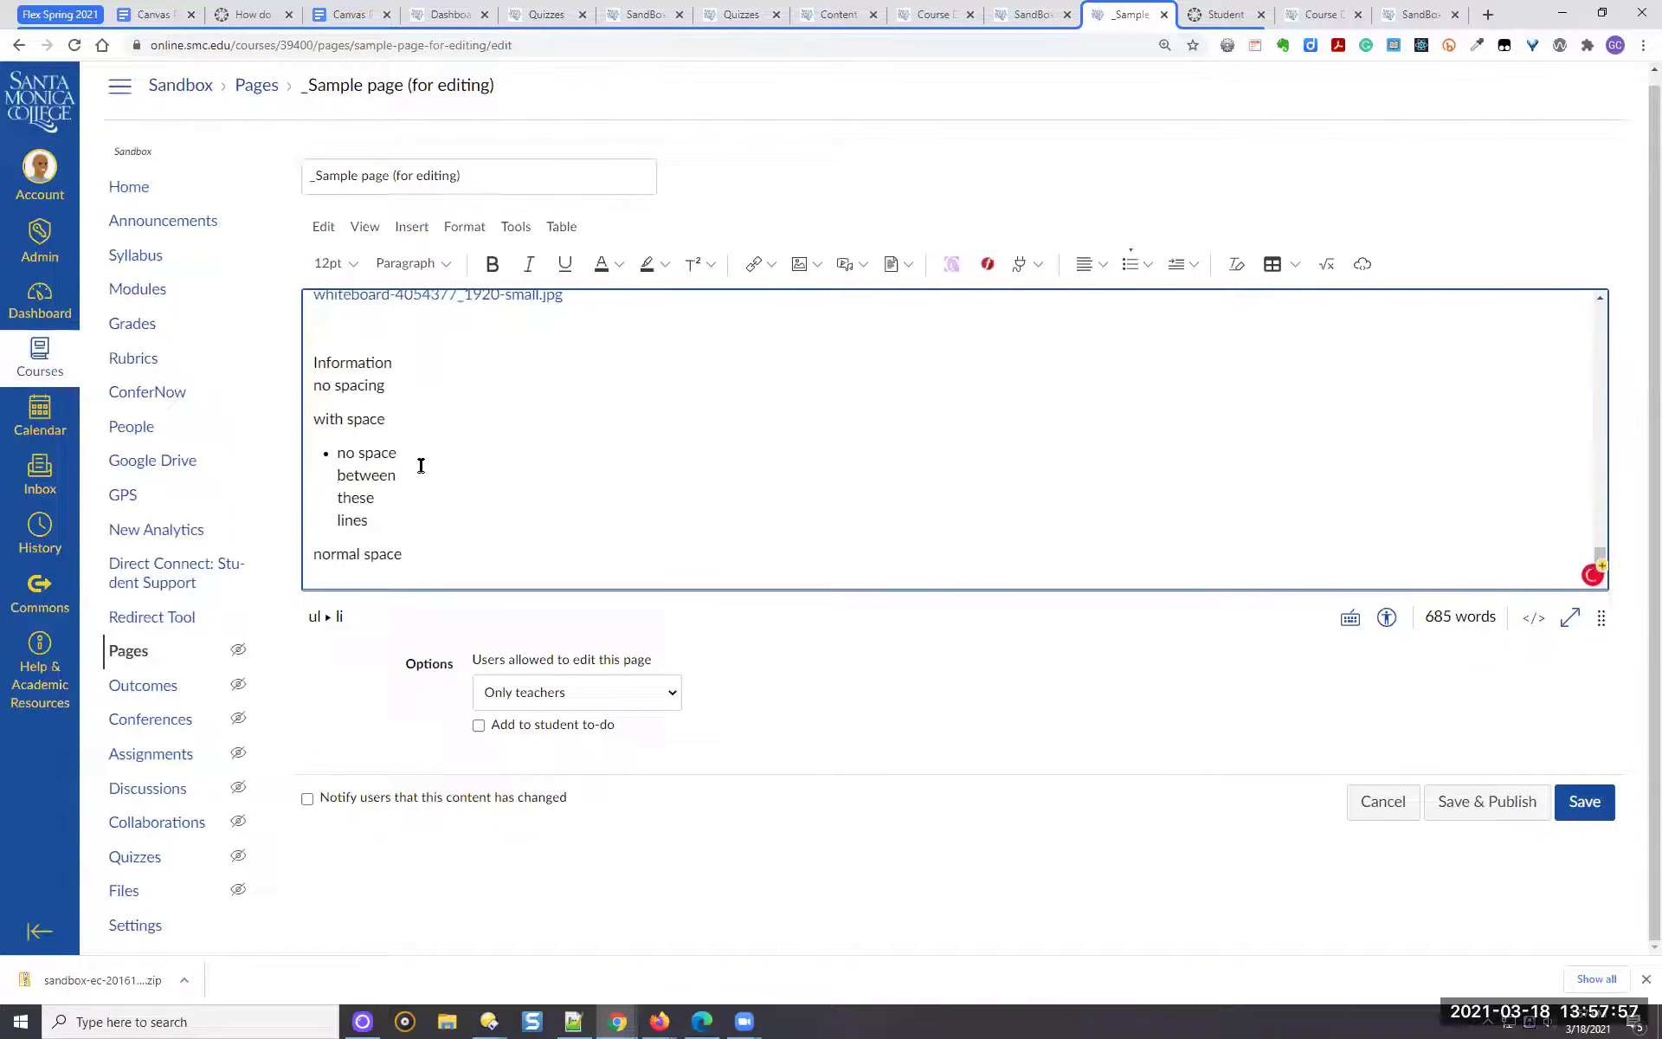
pyautogui.press('Delete')
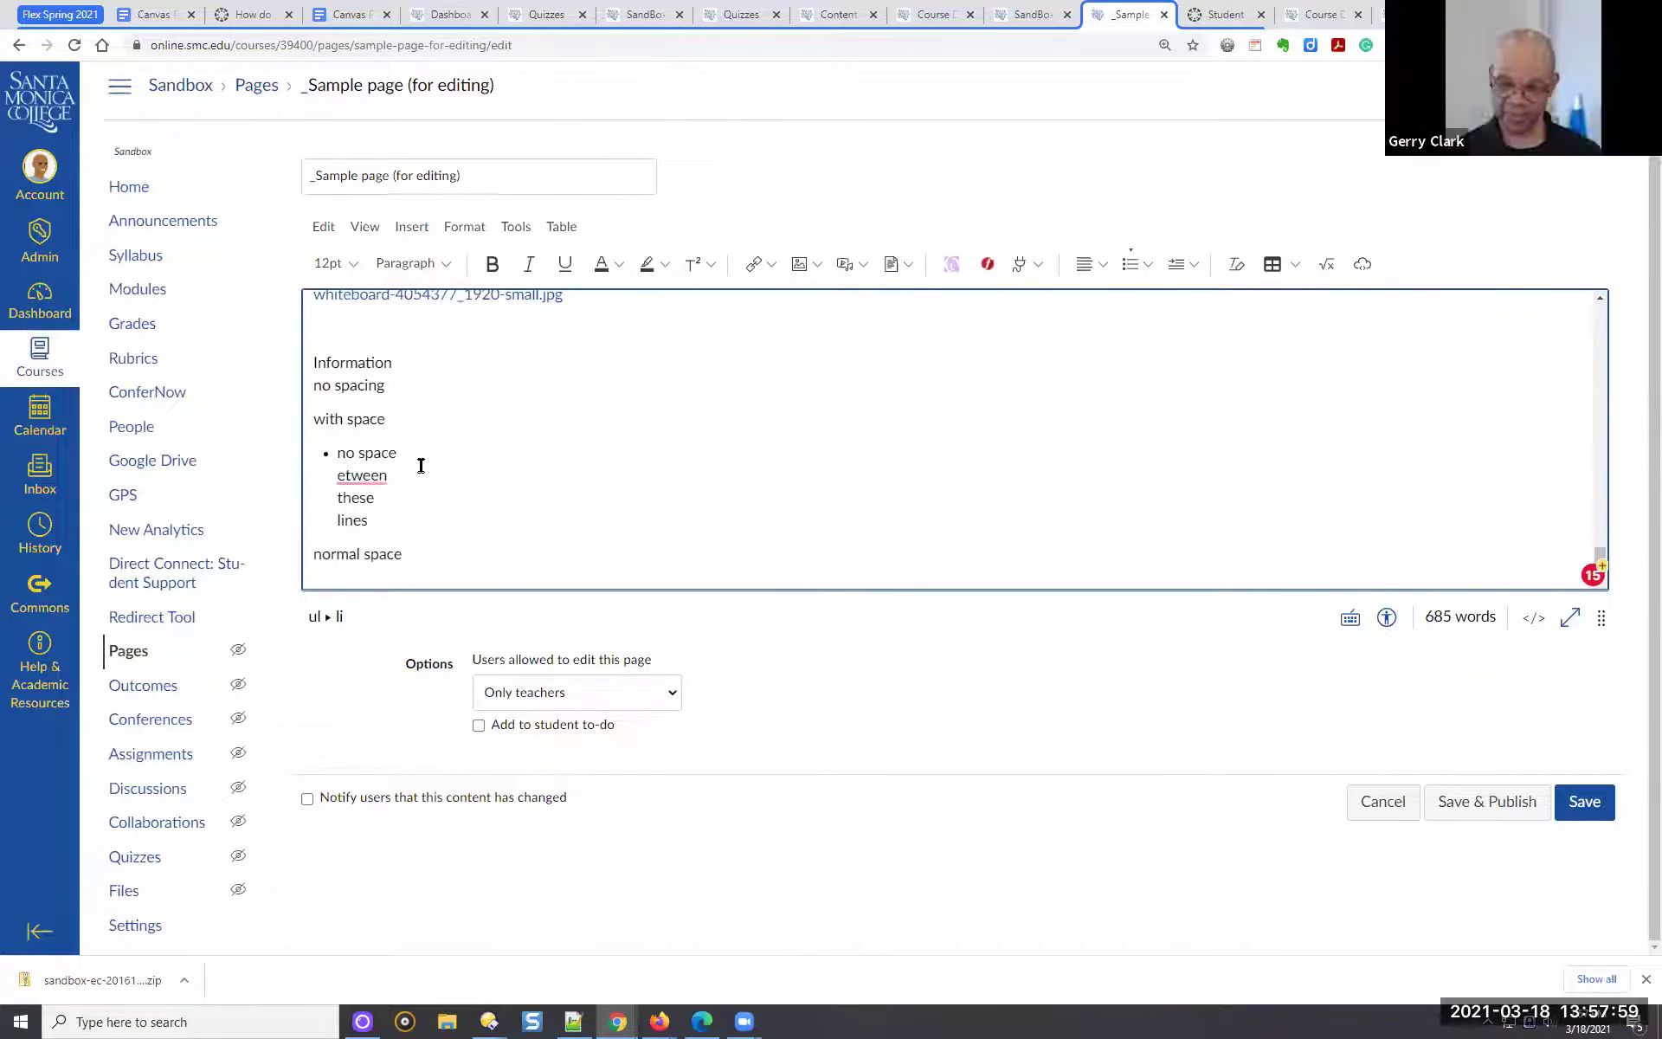
pyautogui.press('BackSpace')
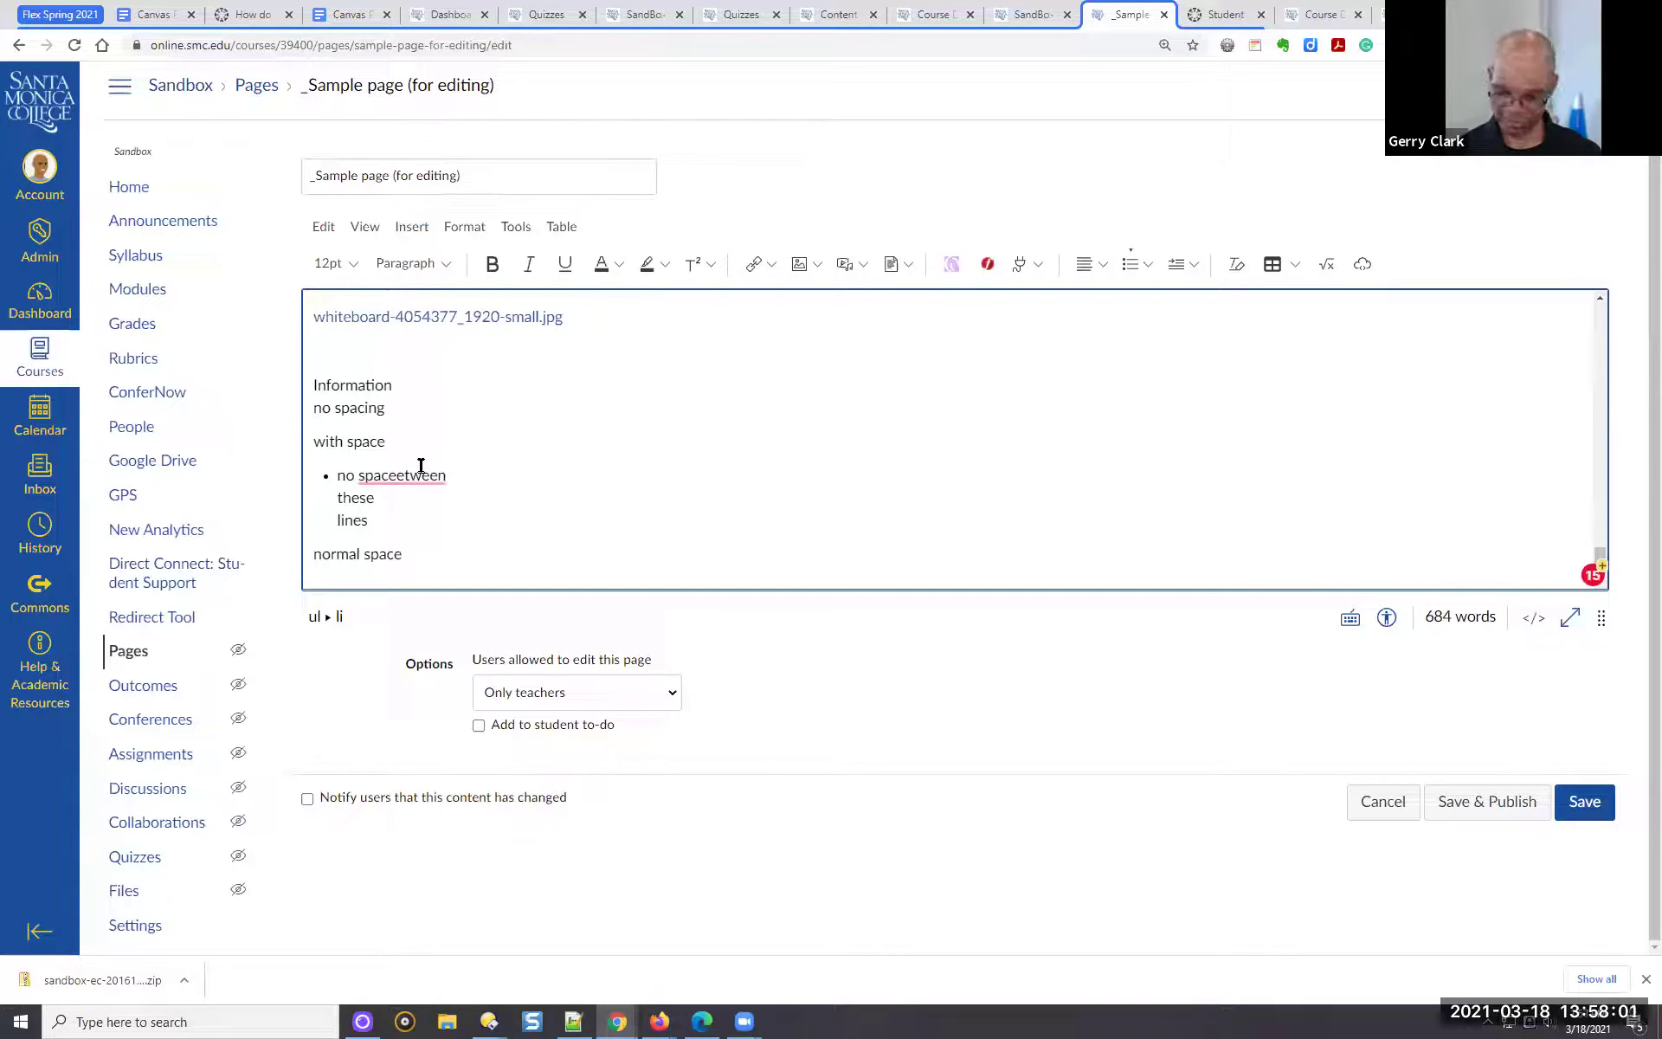
pyautogui.hotkey('ctrl', 'z')
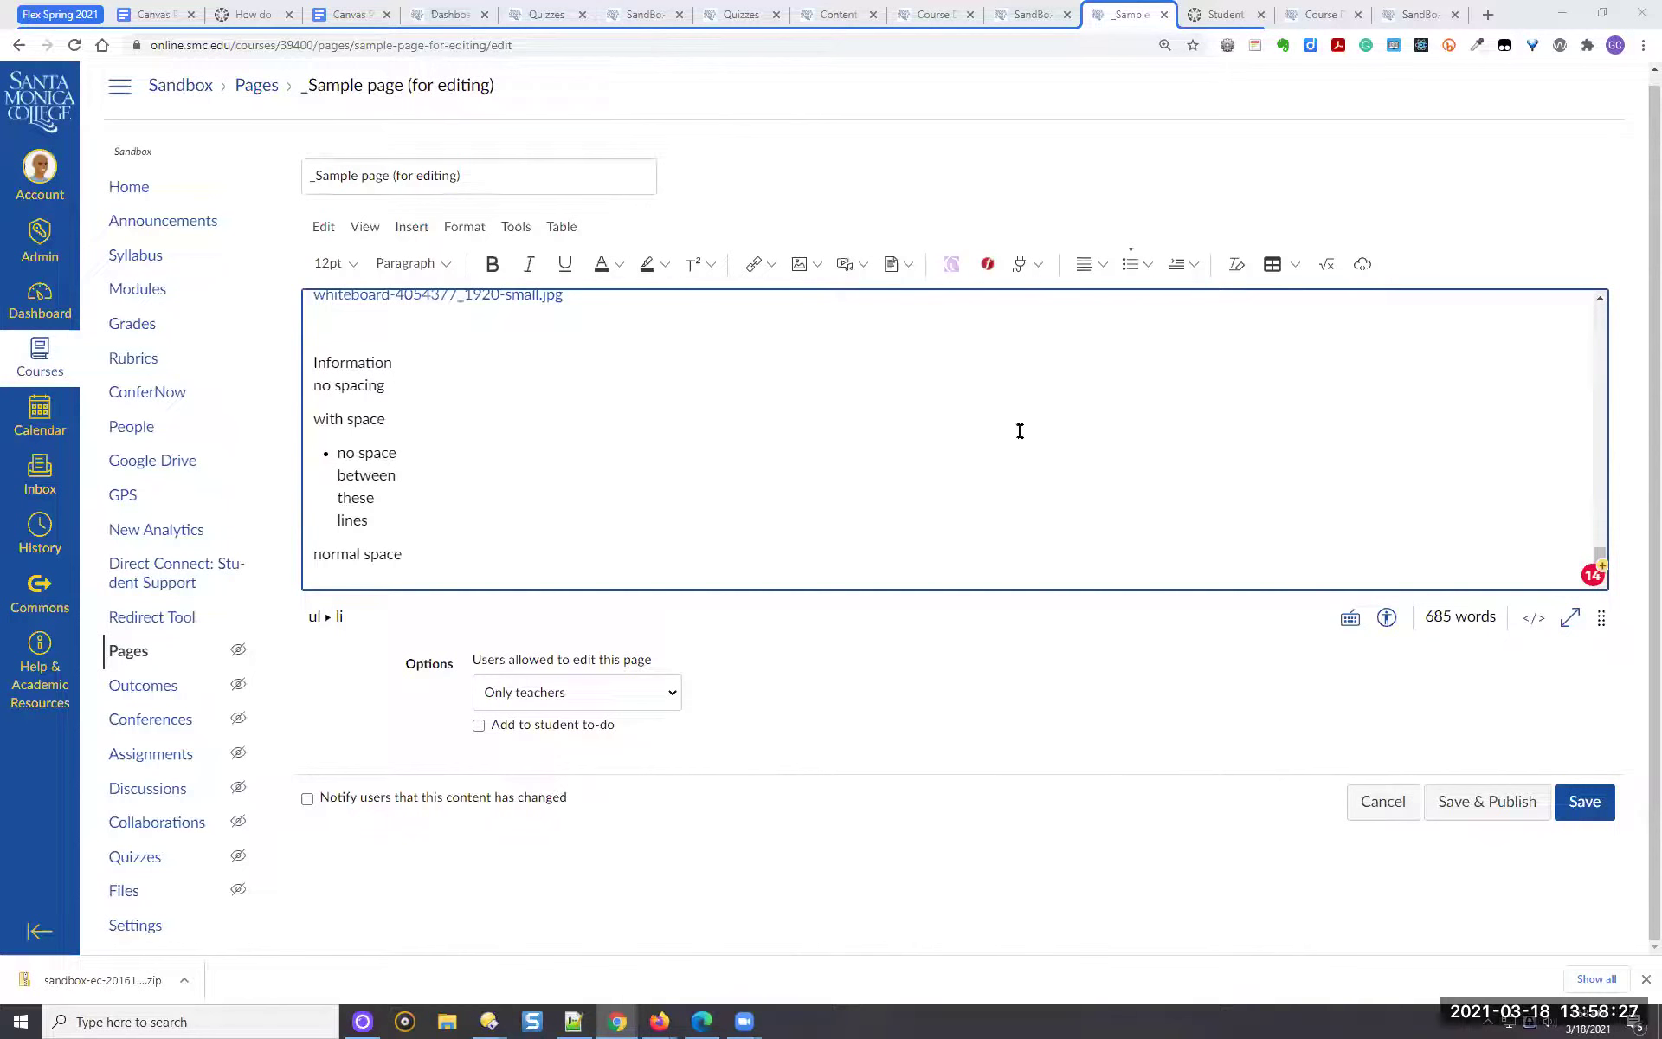
pyautogui.scroll(5, 1349, 500)
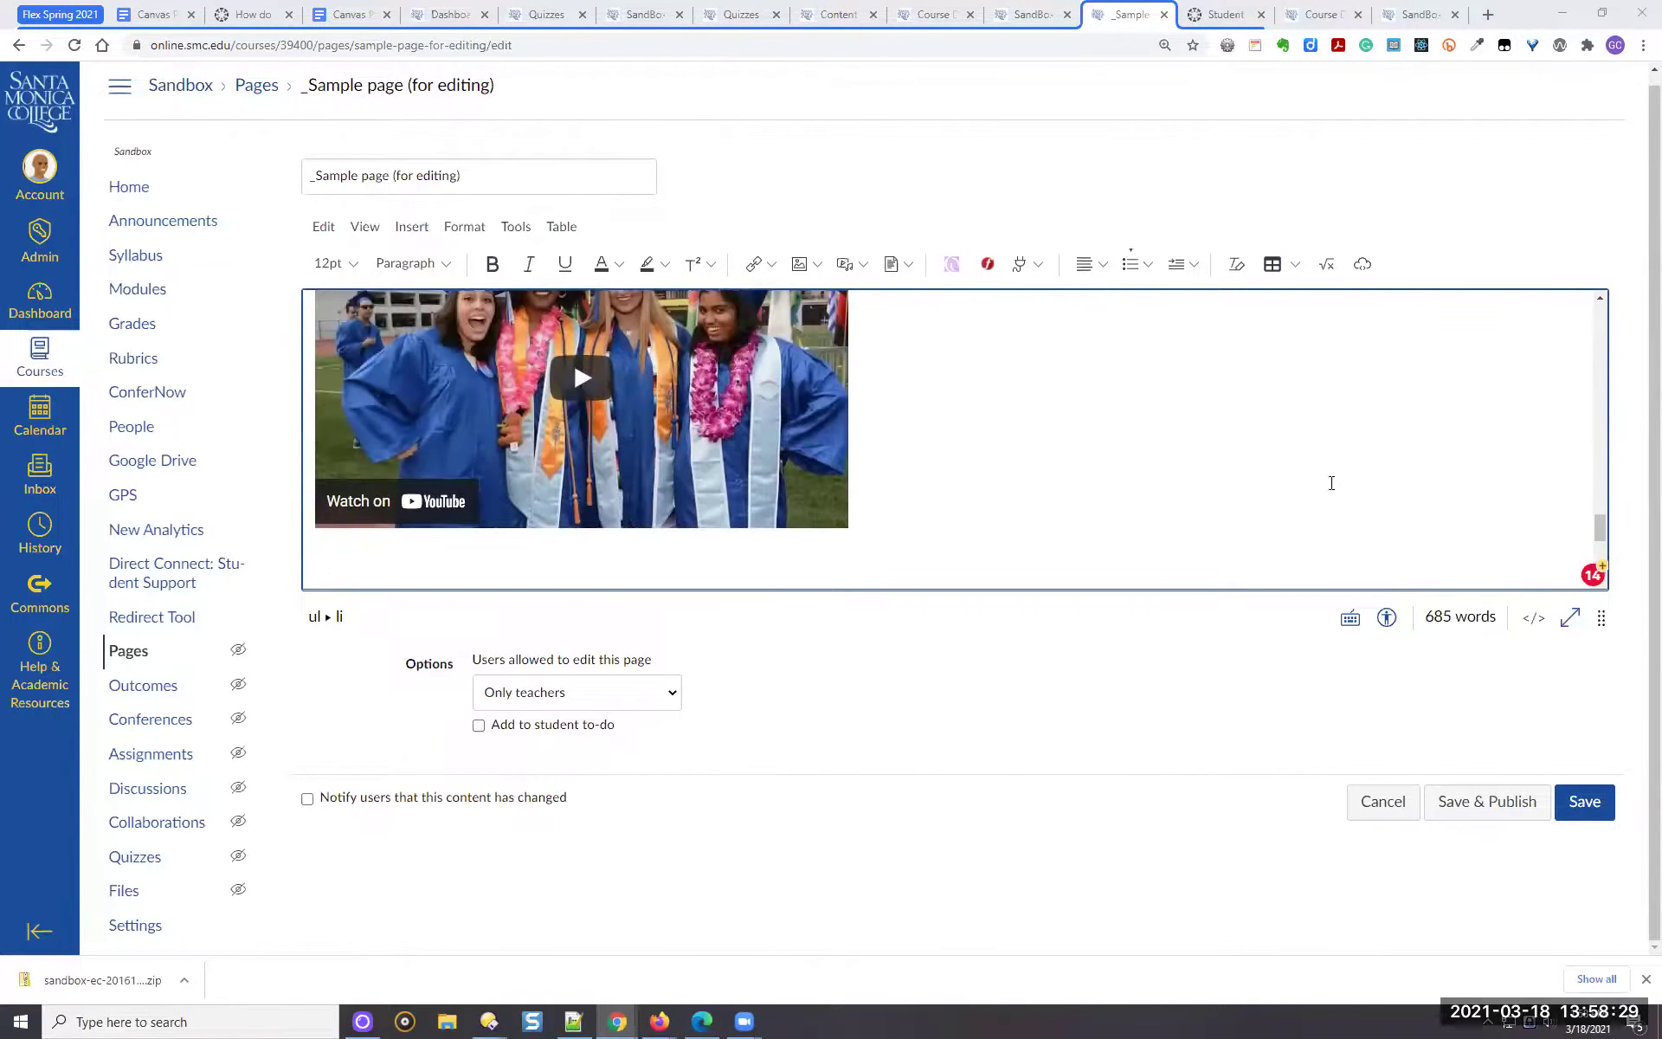
# Play the embedded "Proud to be SMC" video inside the page editor
pyautogui.scroll(1, 1199, 440)
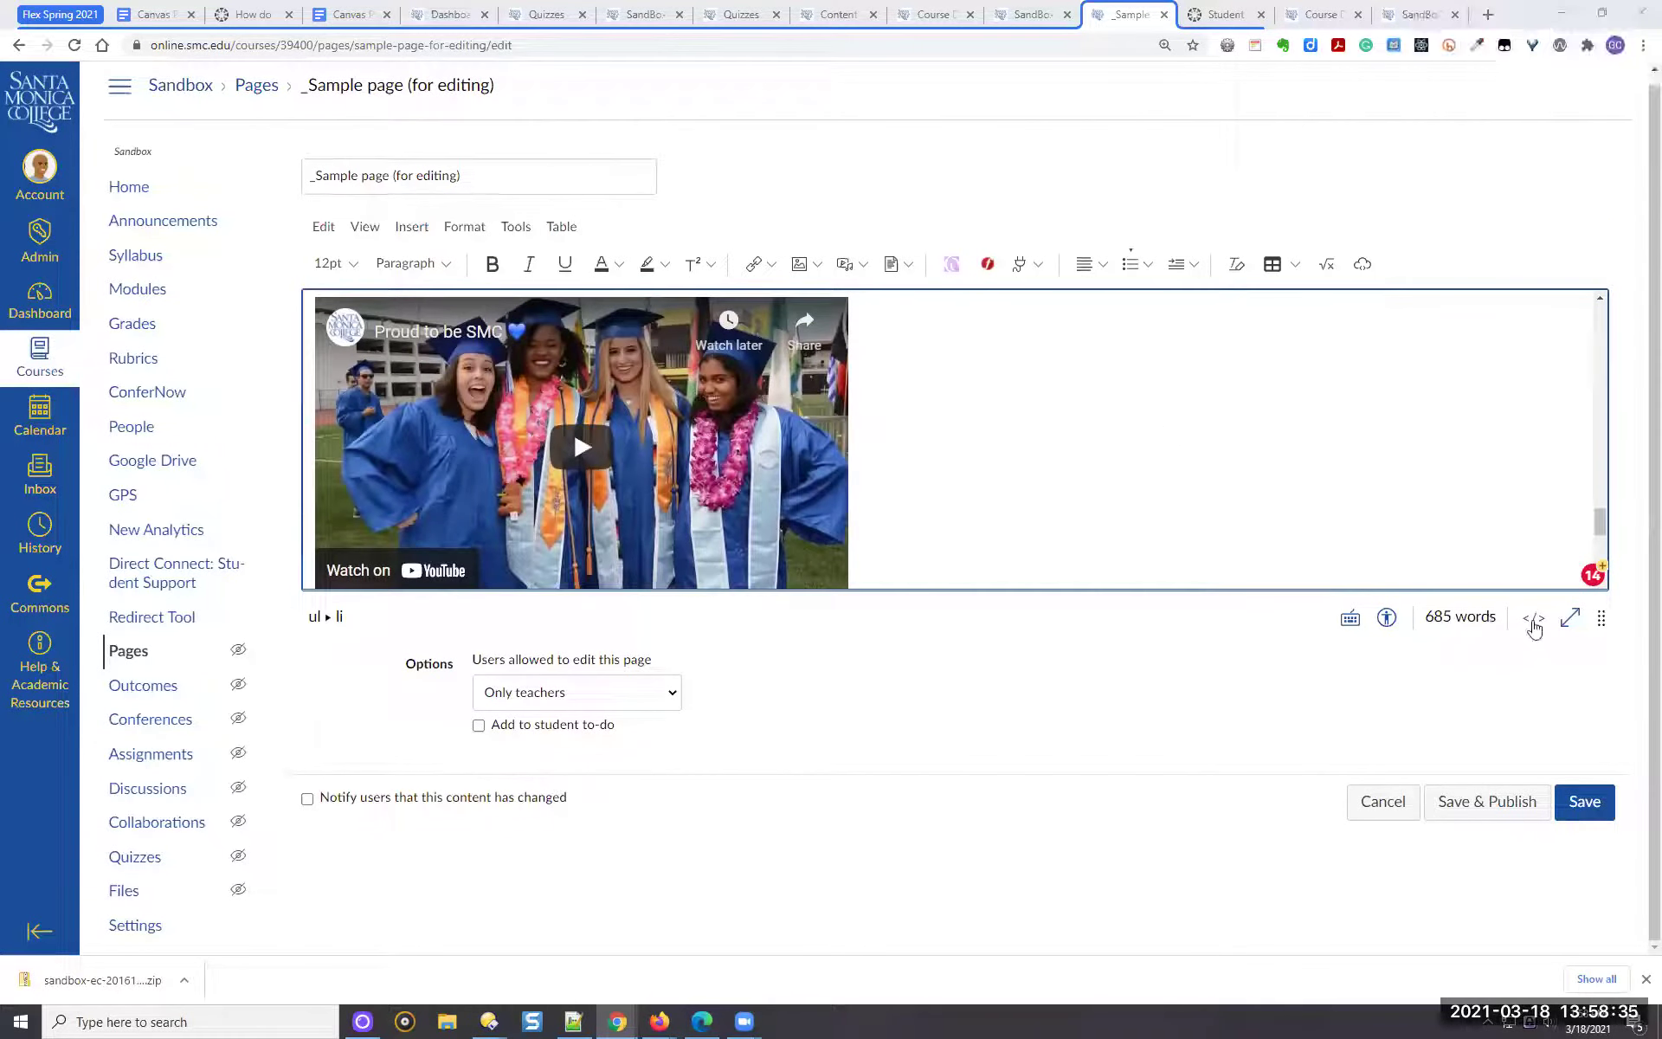
pyautogui.click(784, 421)
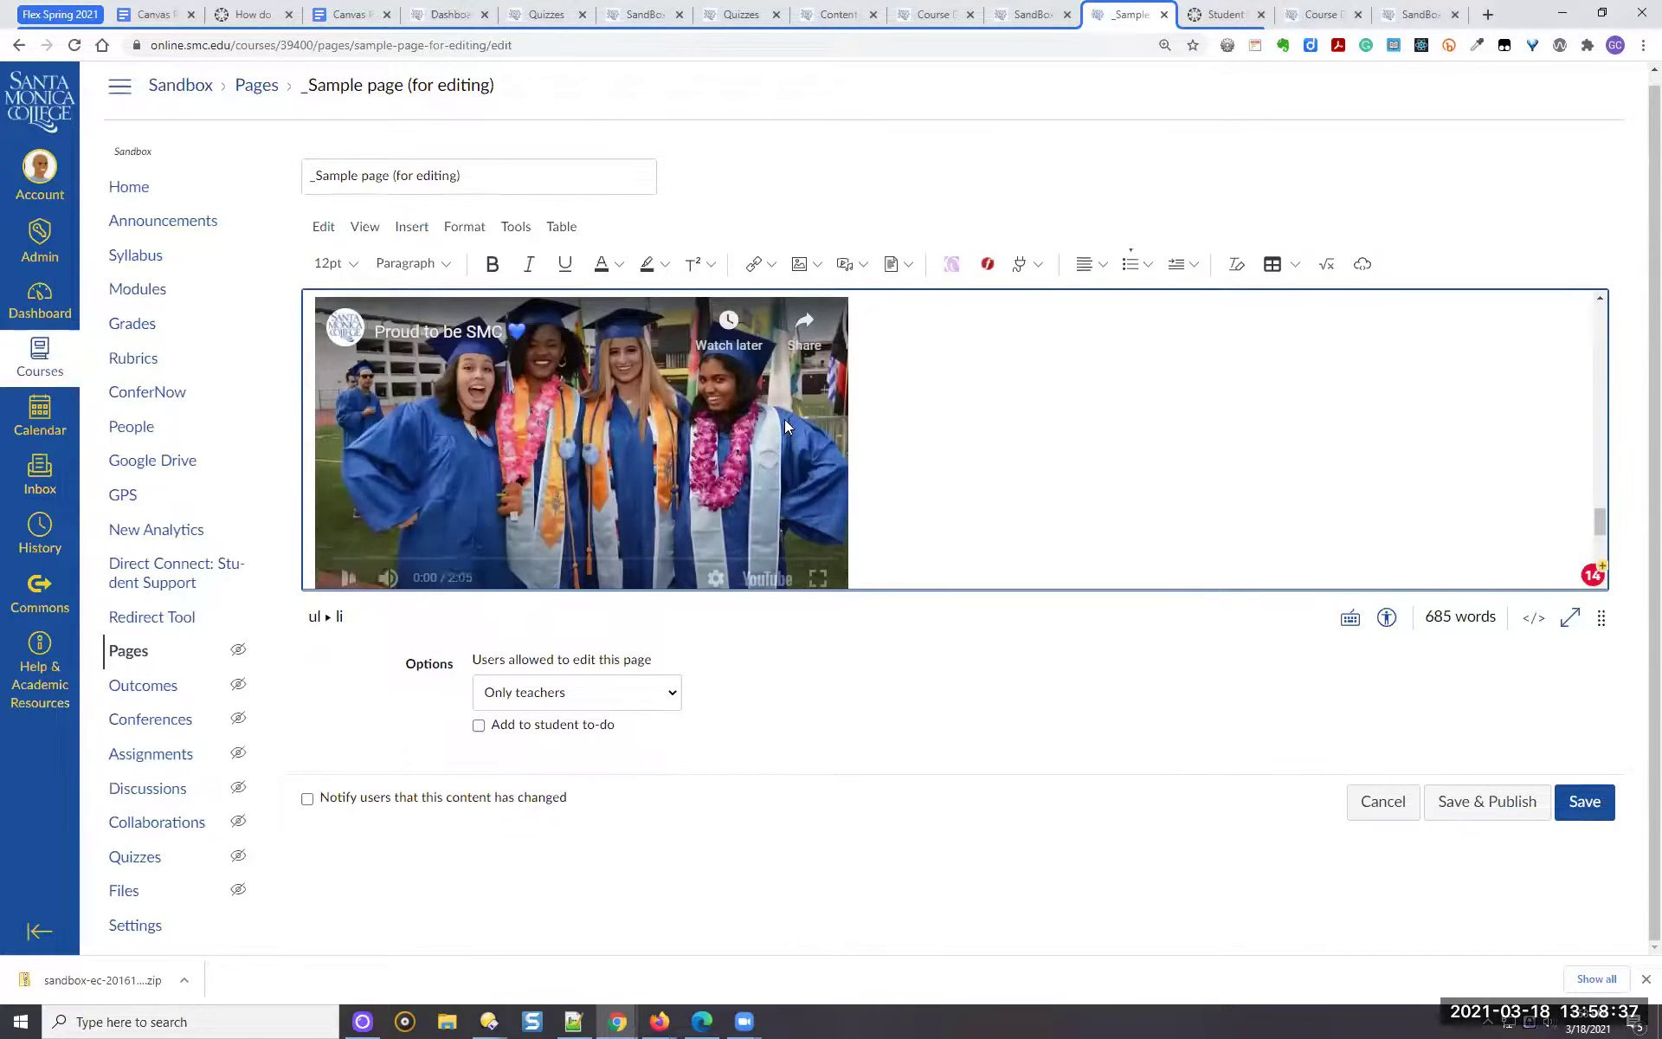
pyautogui.click(349, 570)
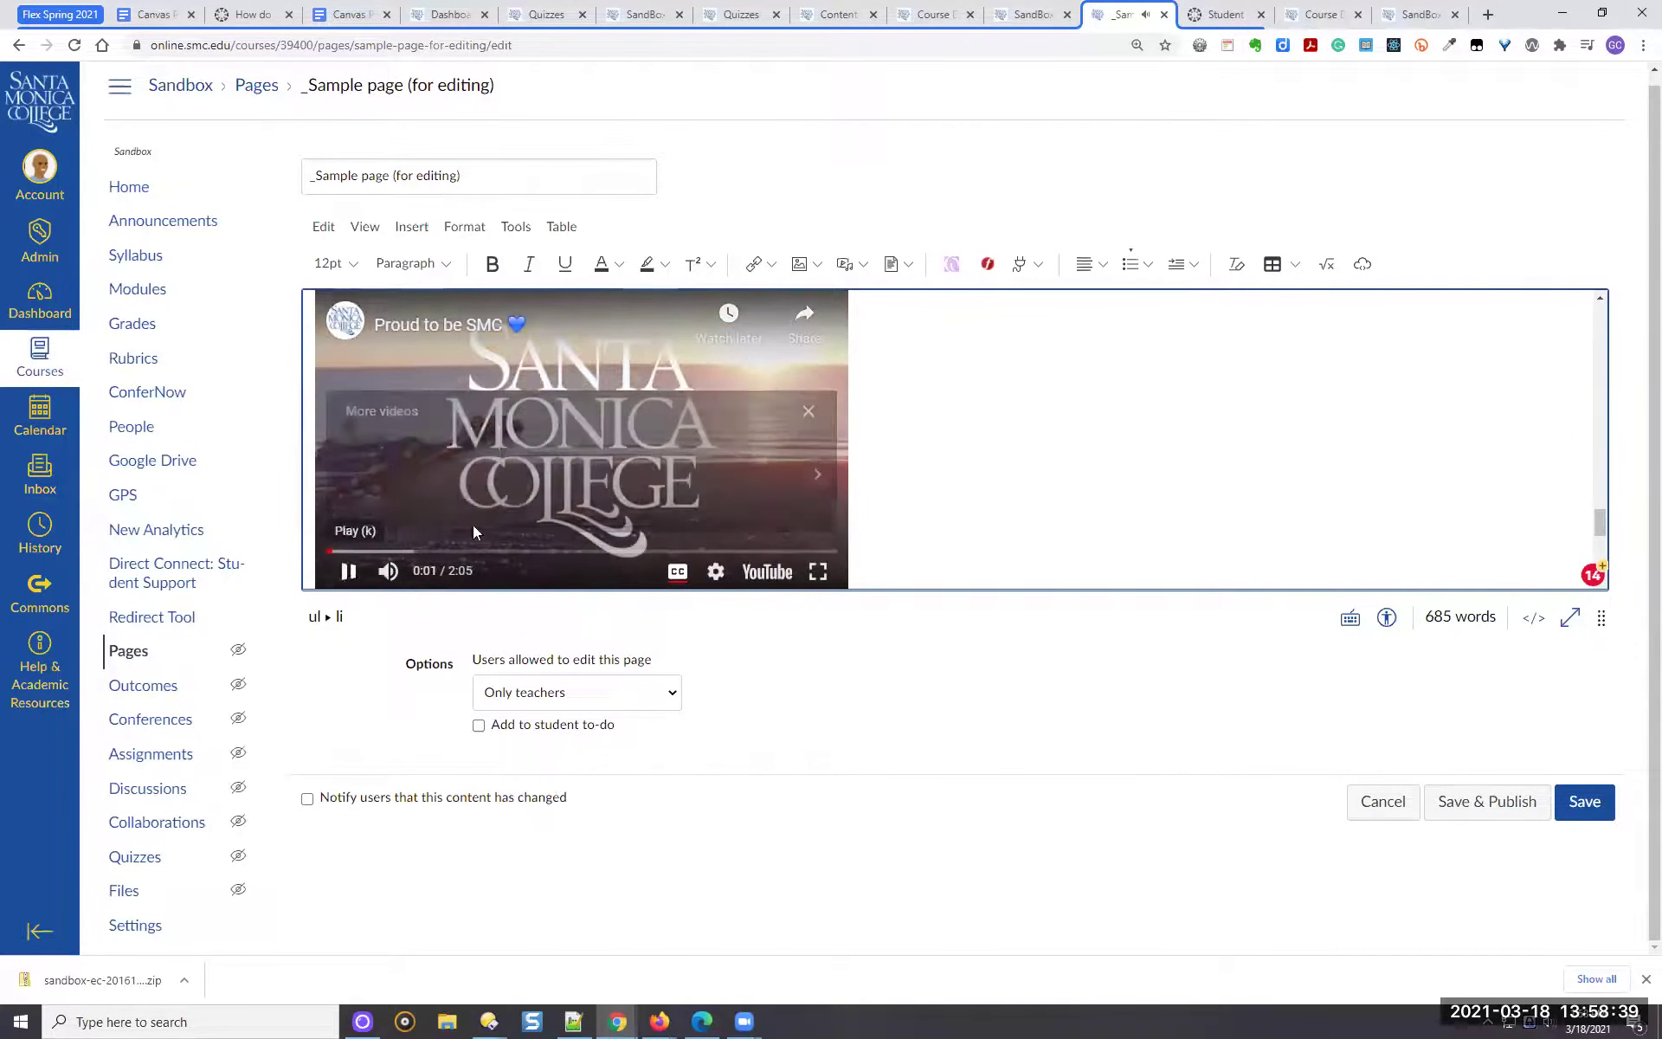
# Examine the YouTube link and the embedded video below it, and select the embedded video
pyautogui.click(896, 369)
pyautogui.scroll(2, 915, 371)
pyautogui.scroll(-1, 913, 371)
pyautogui.scroll(1, 911, 372)
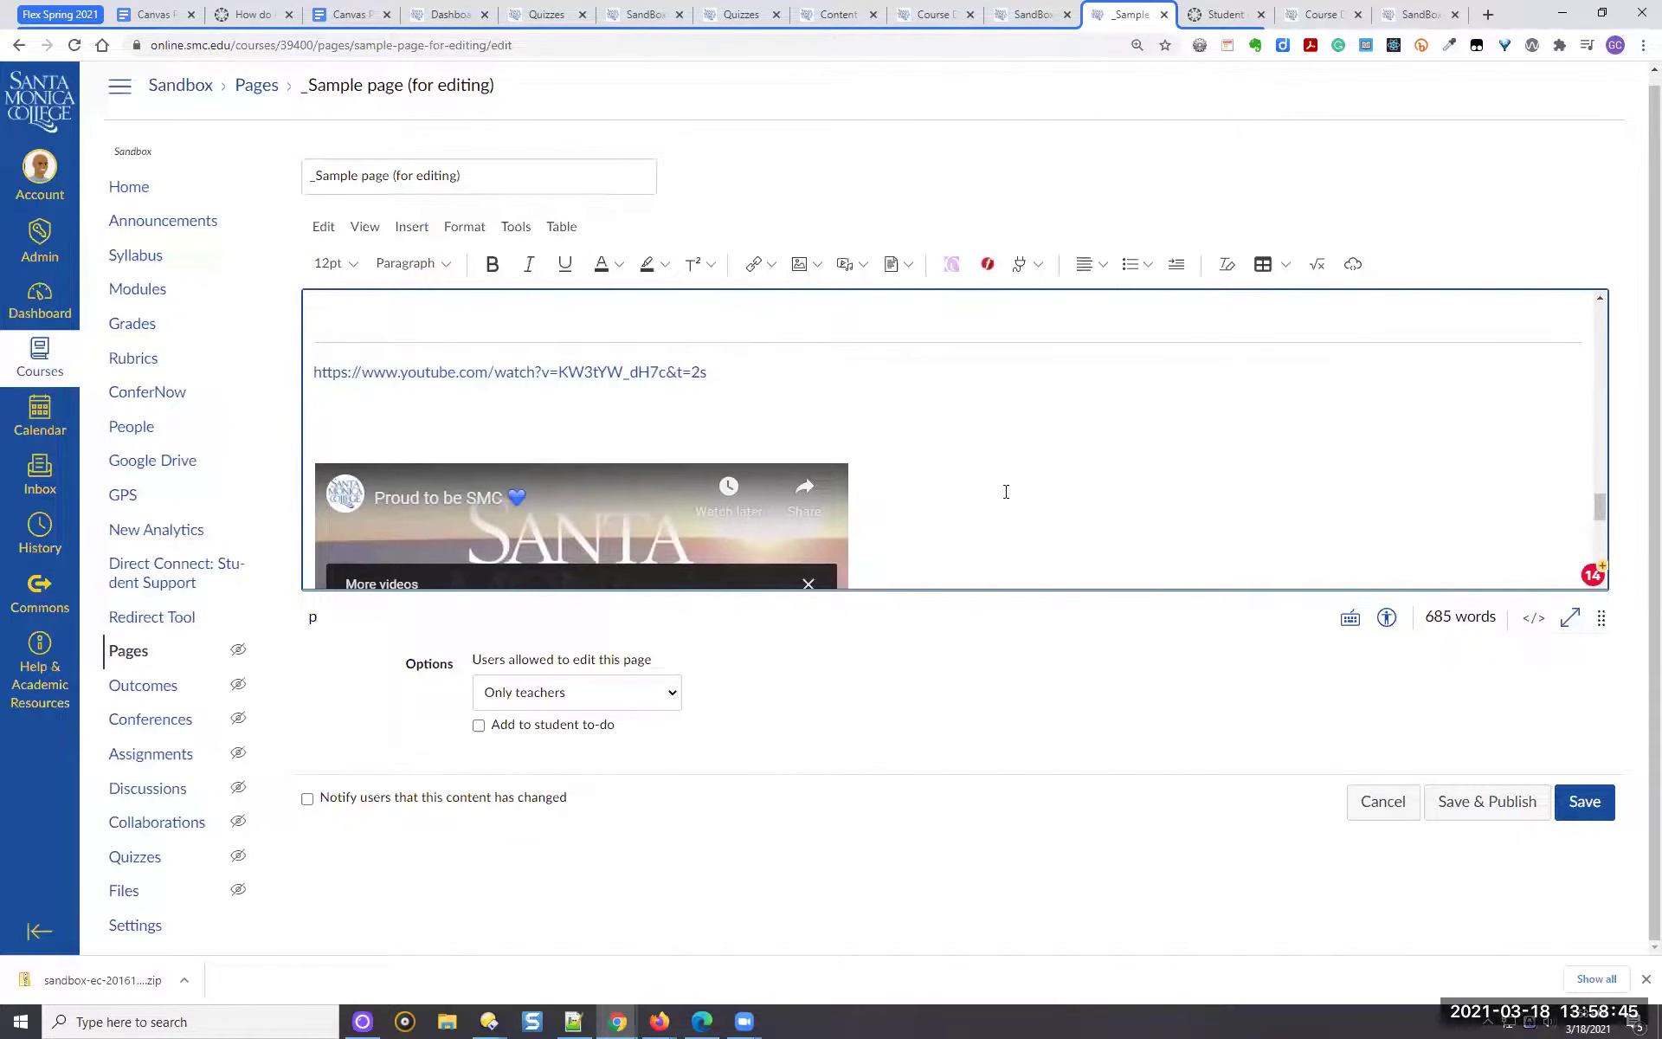
pyautogui.scroll(-2, 902, 512)
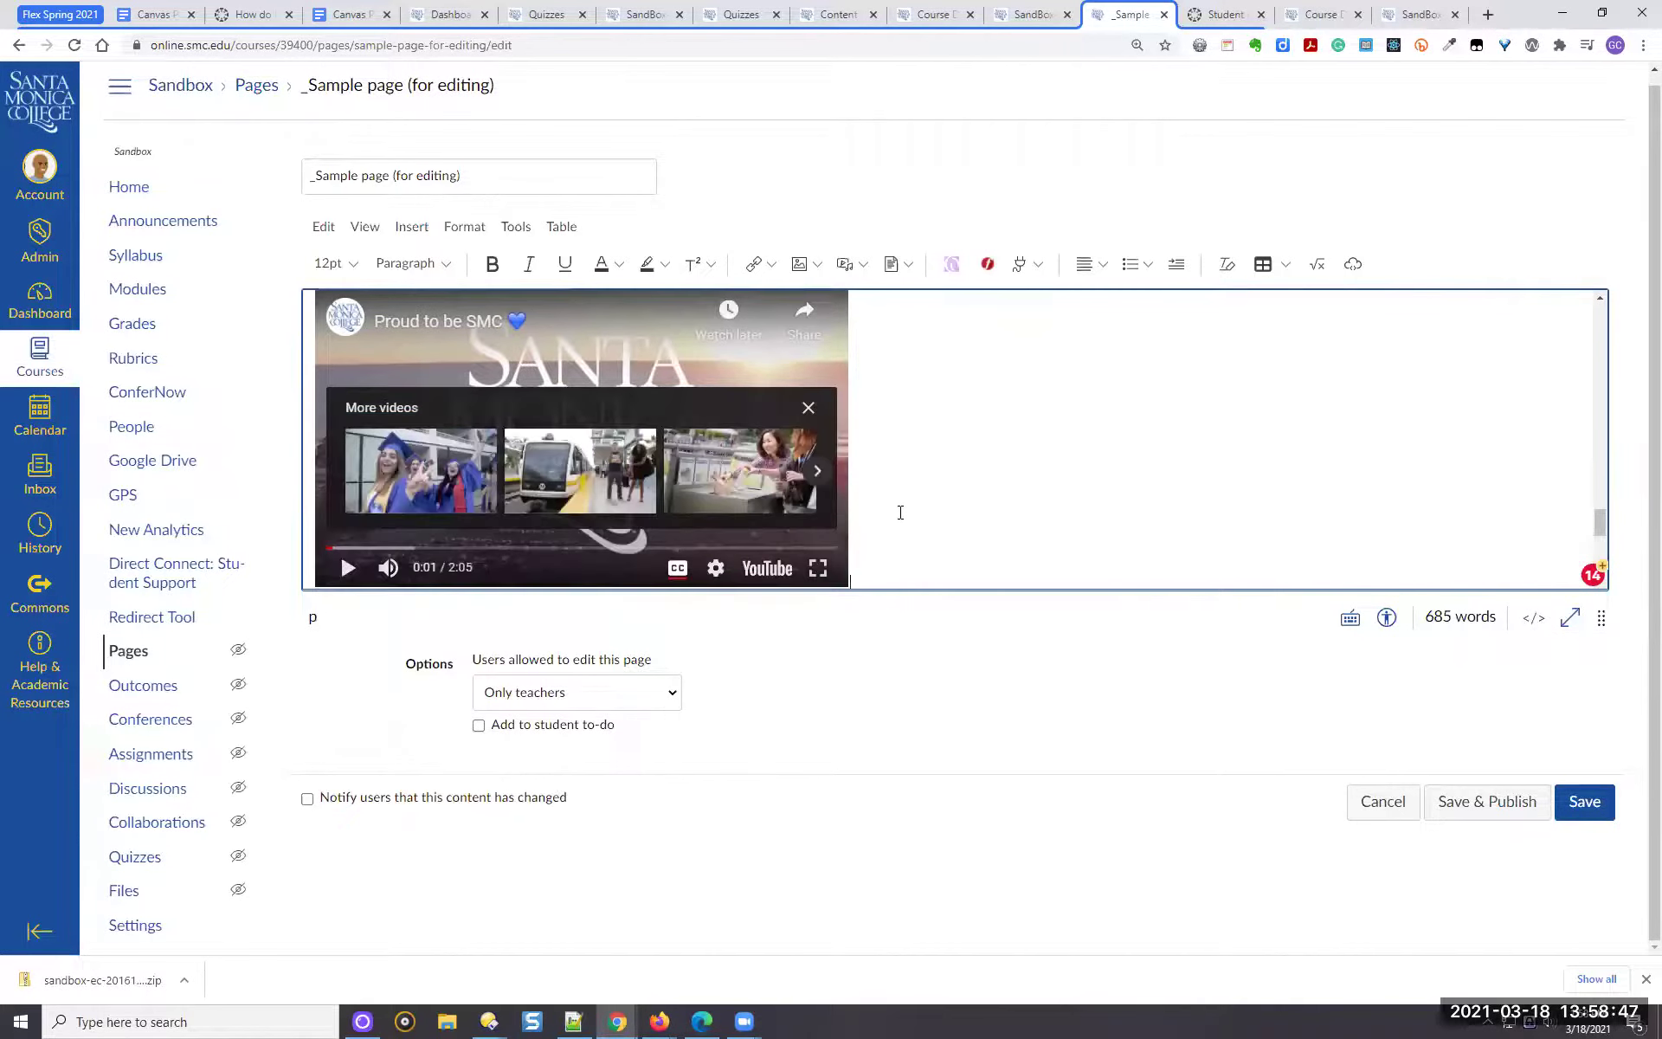
pyautogui.click(882, 523)
pyautogui.scroll(3, 900, 472)
pyautogui.scroll(-2, 870, 467)
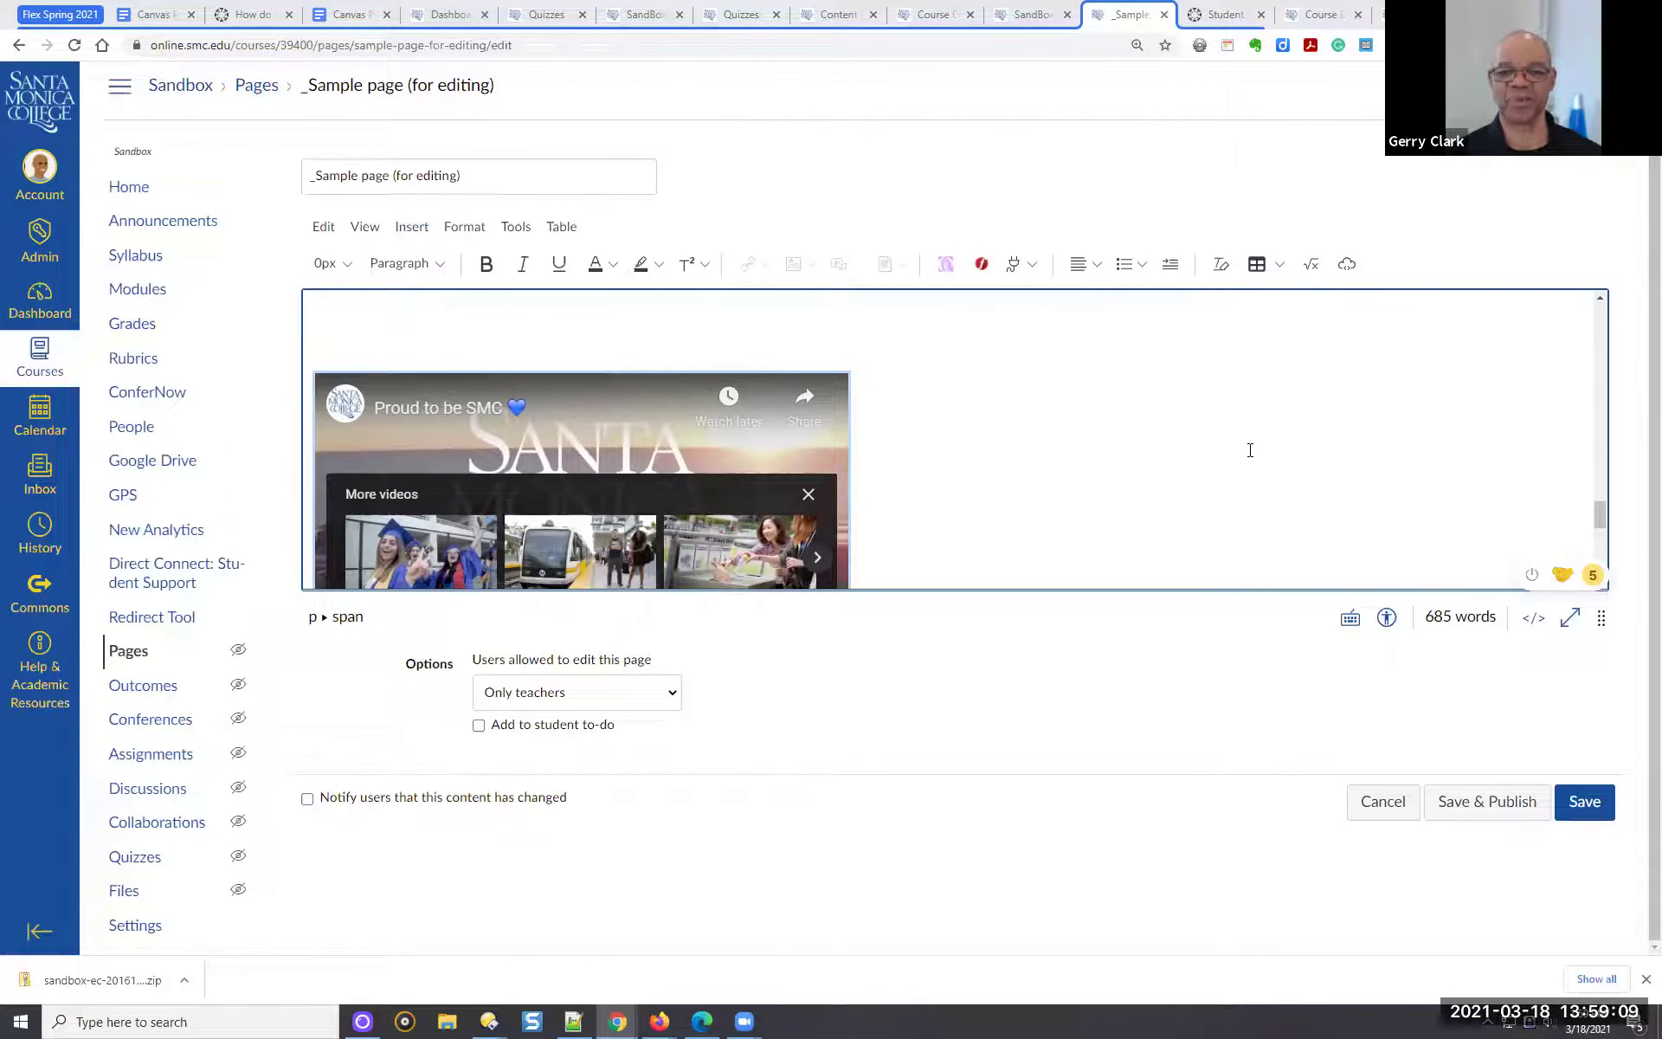
# Open the page's raw HTML and select the width value in the embedded YouTube video's iframe tag
pyautogui.click(1531, 619)
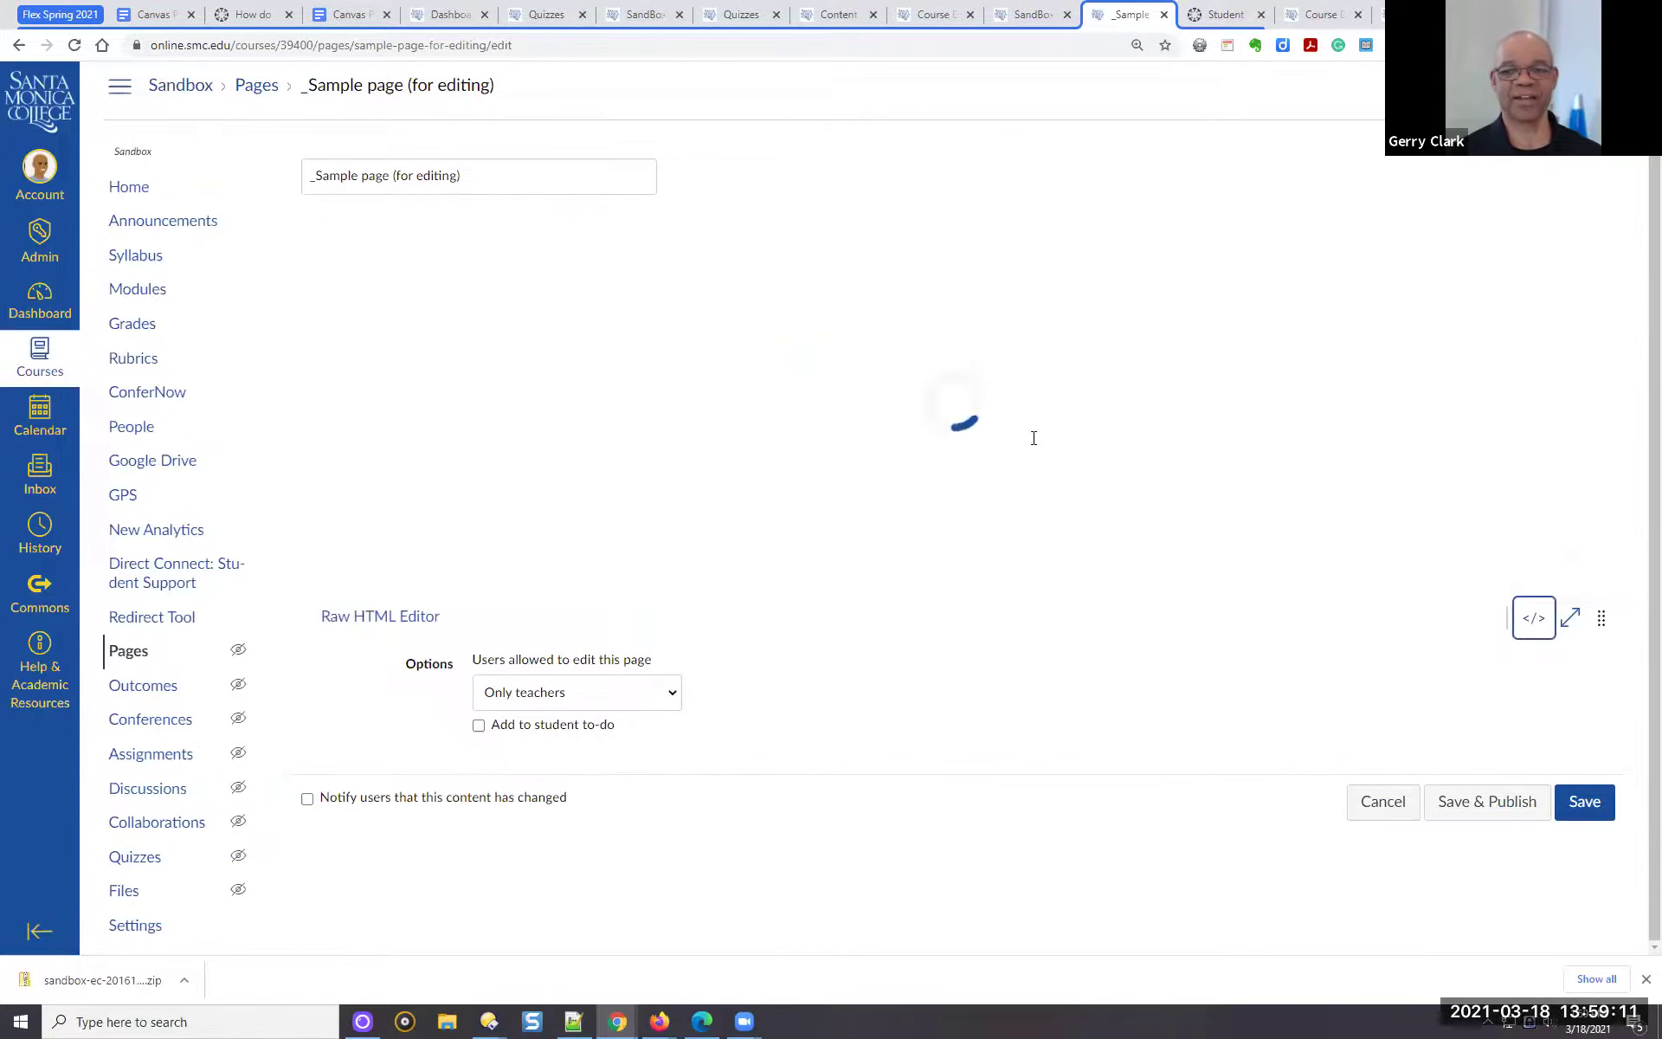
pyautogui.scroll(-8, 924, 444)
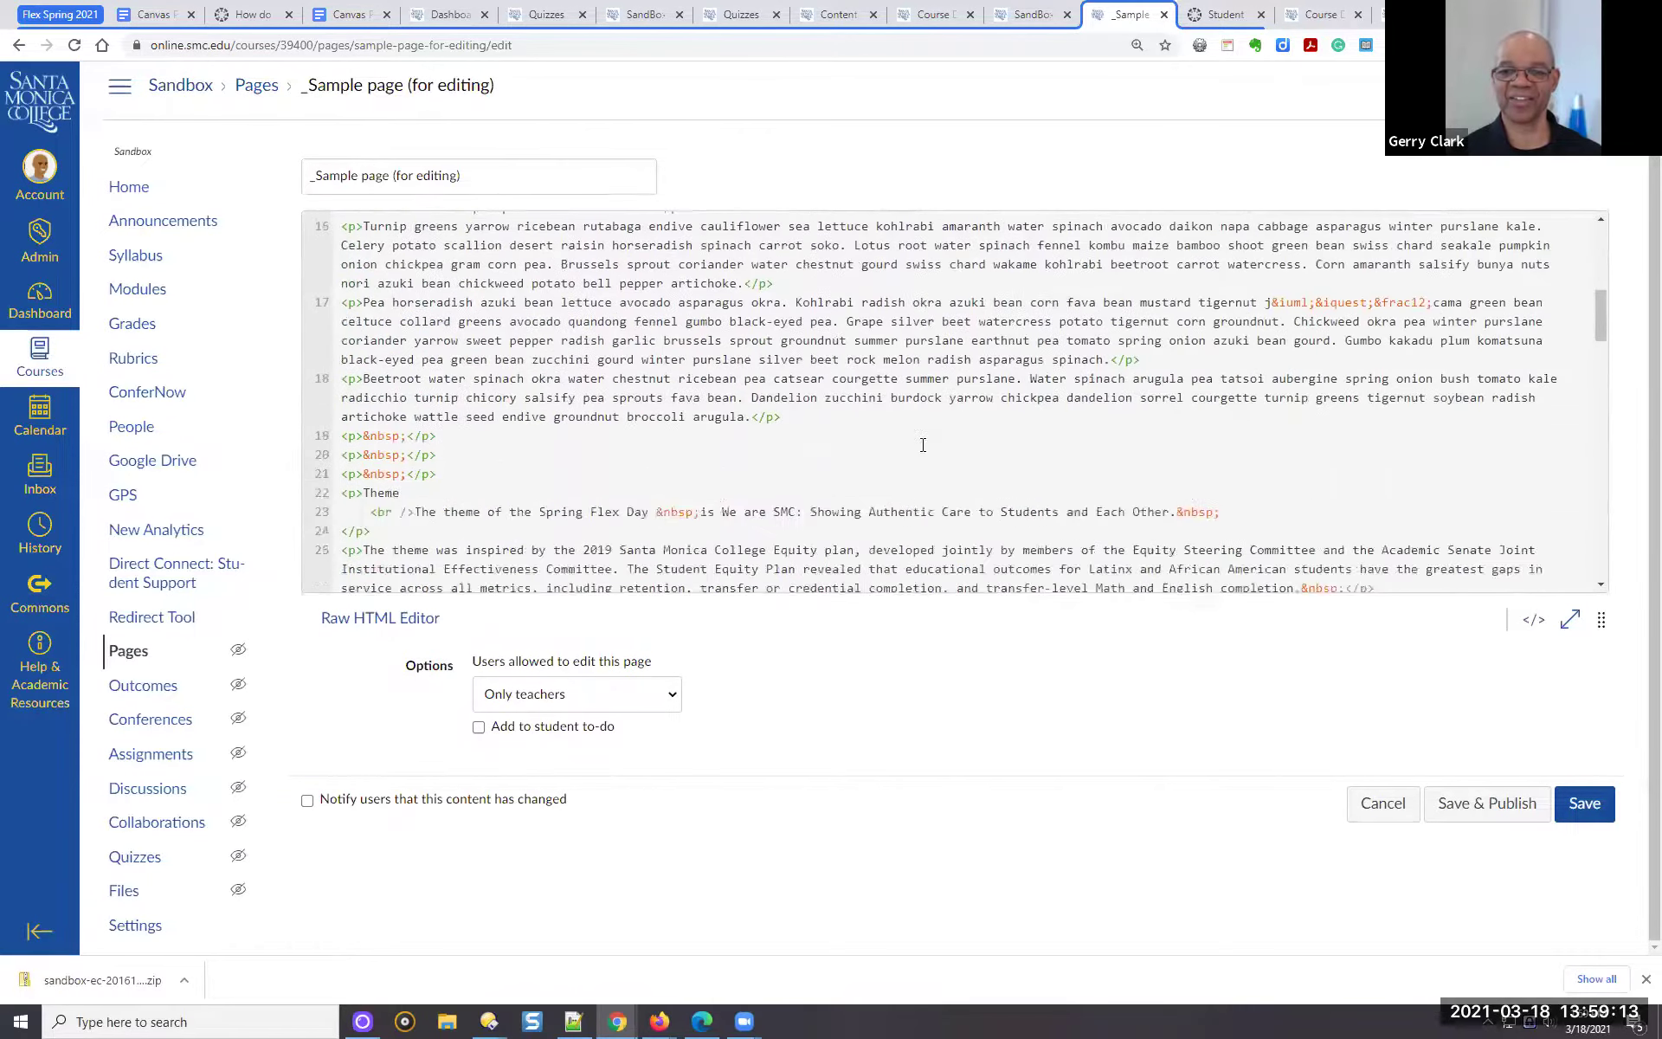
pyautogui.scroll(-20, 923, 445)
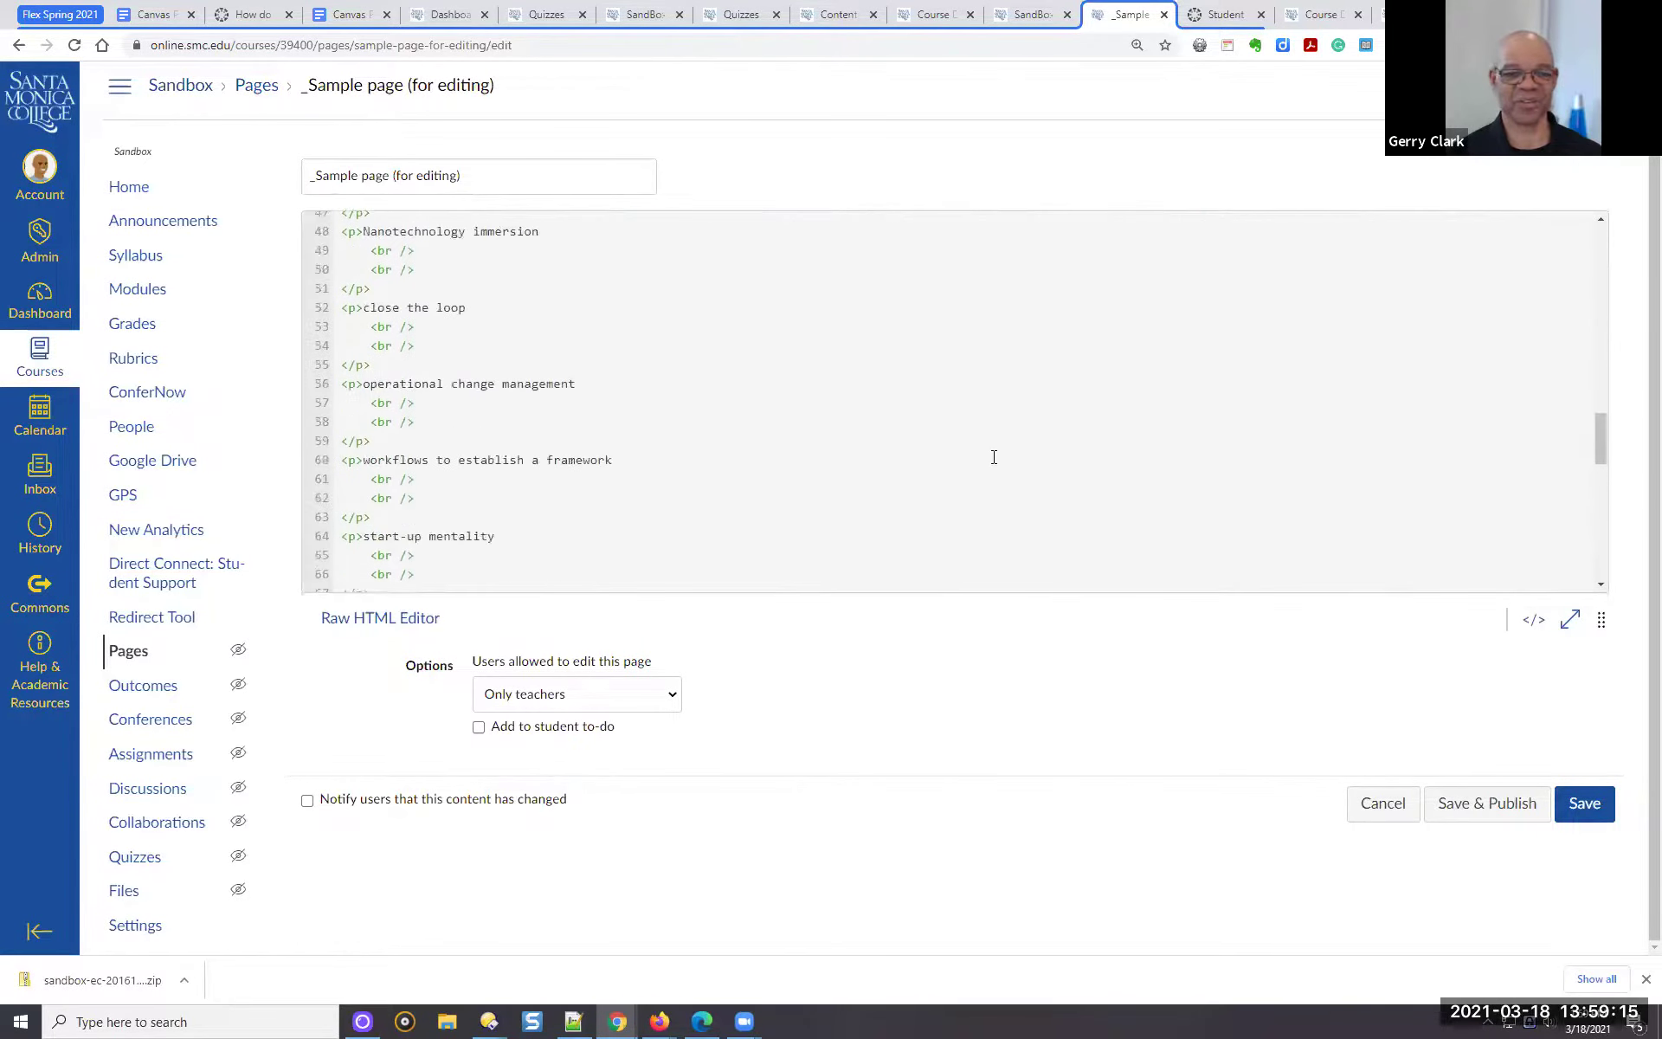
pyautogui.scroll(3, 1006, 460)
pyautogui.scroll(-1, 1007, 461)
pyautogui.scroll(1, 903, 428)
pyautogui.moveTo(1062, 387); pyautogui.dragTo(1179, 387)
pyautogui.click(1089, 391)
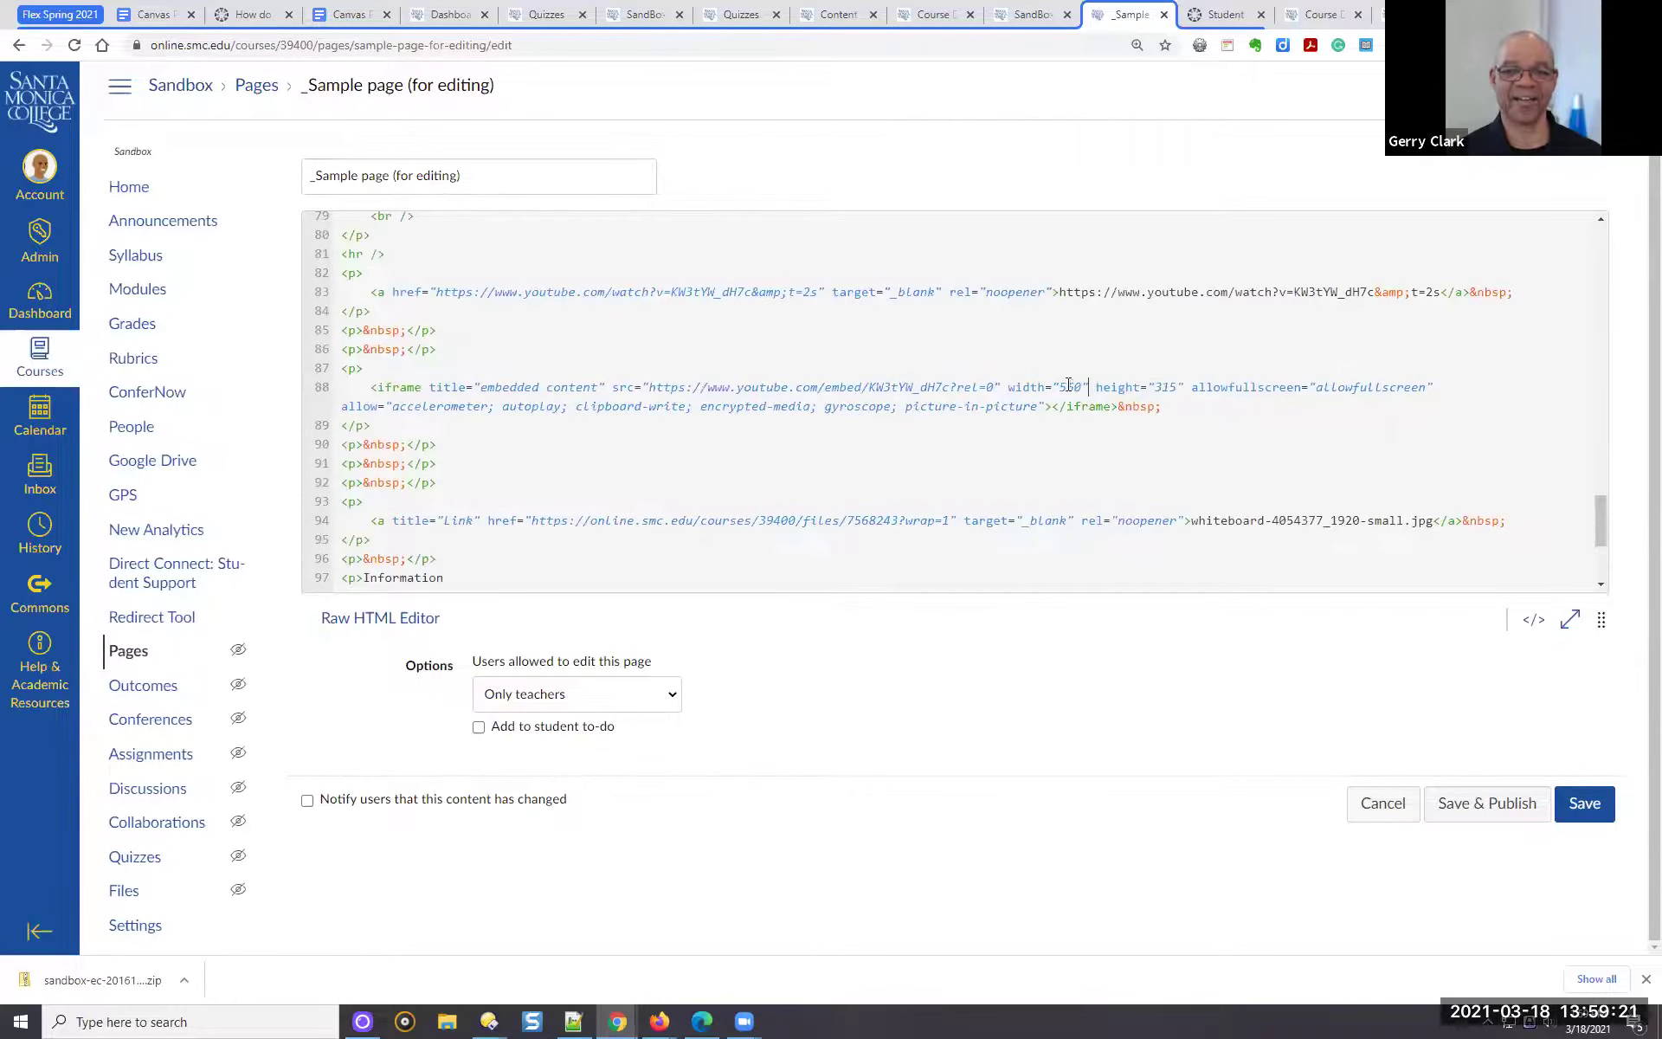
pyautogui.moveTo(1059, 387); pyautogui.dragTo(1087, 387)
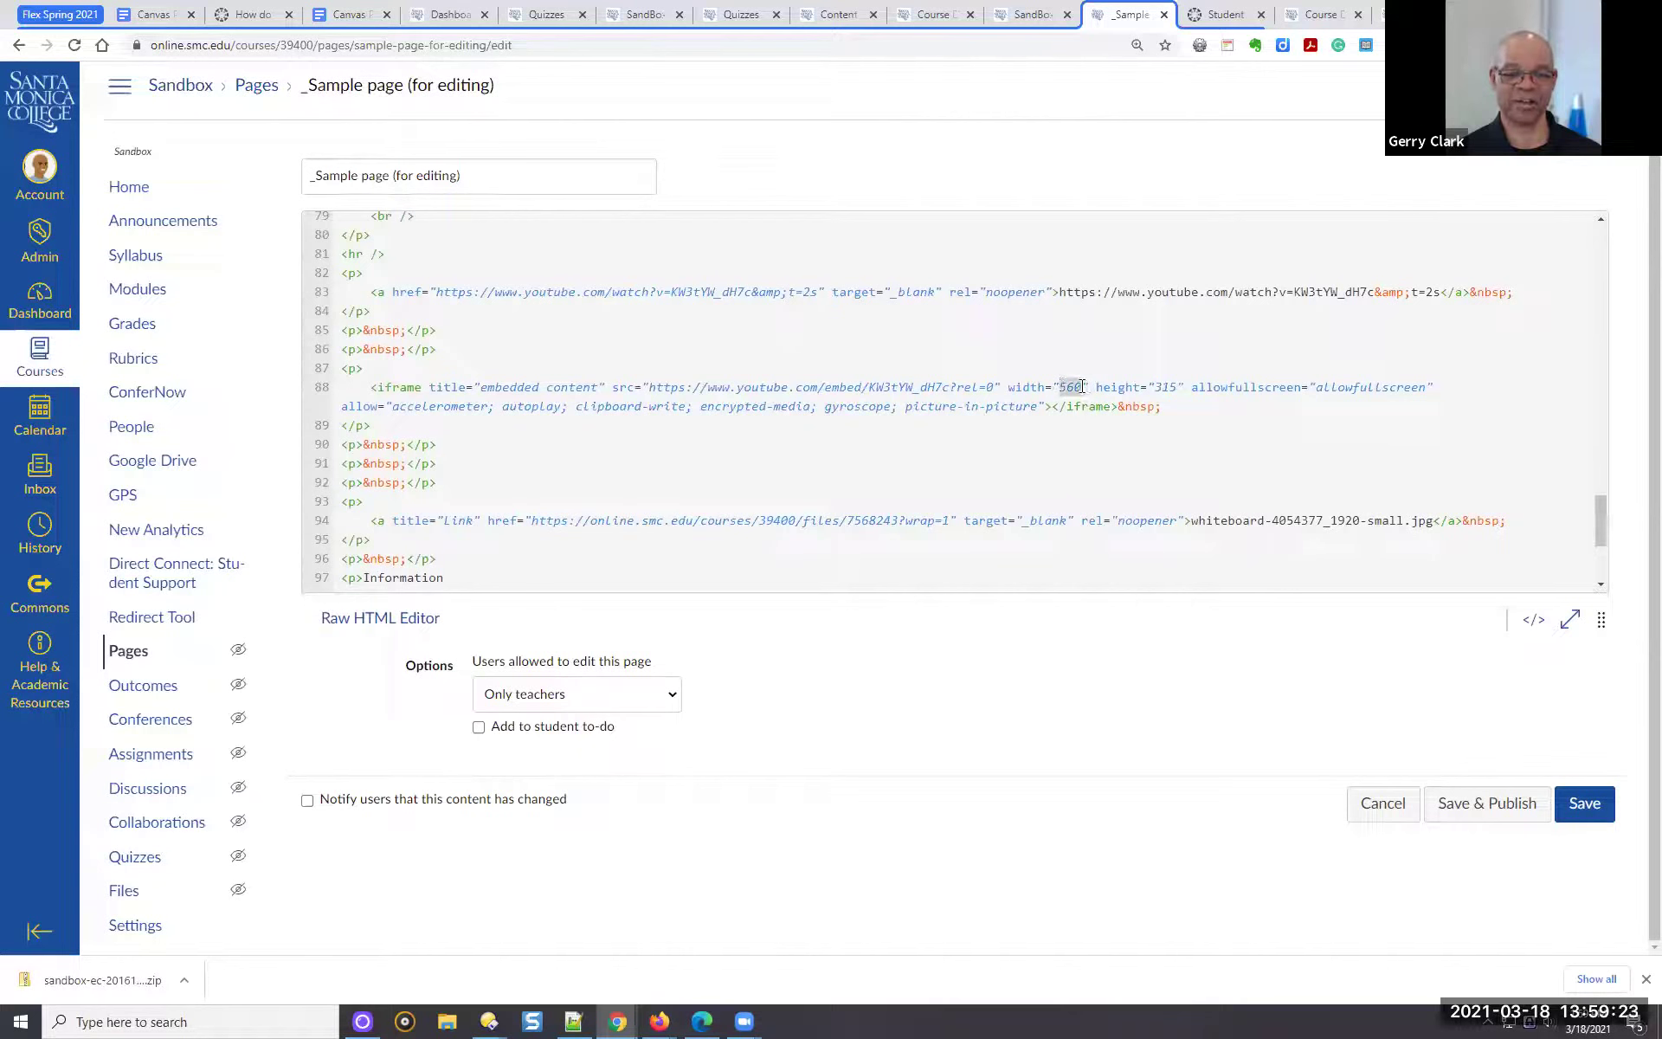